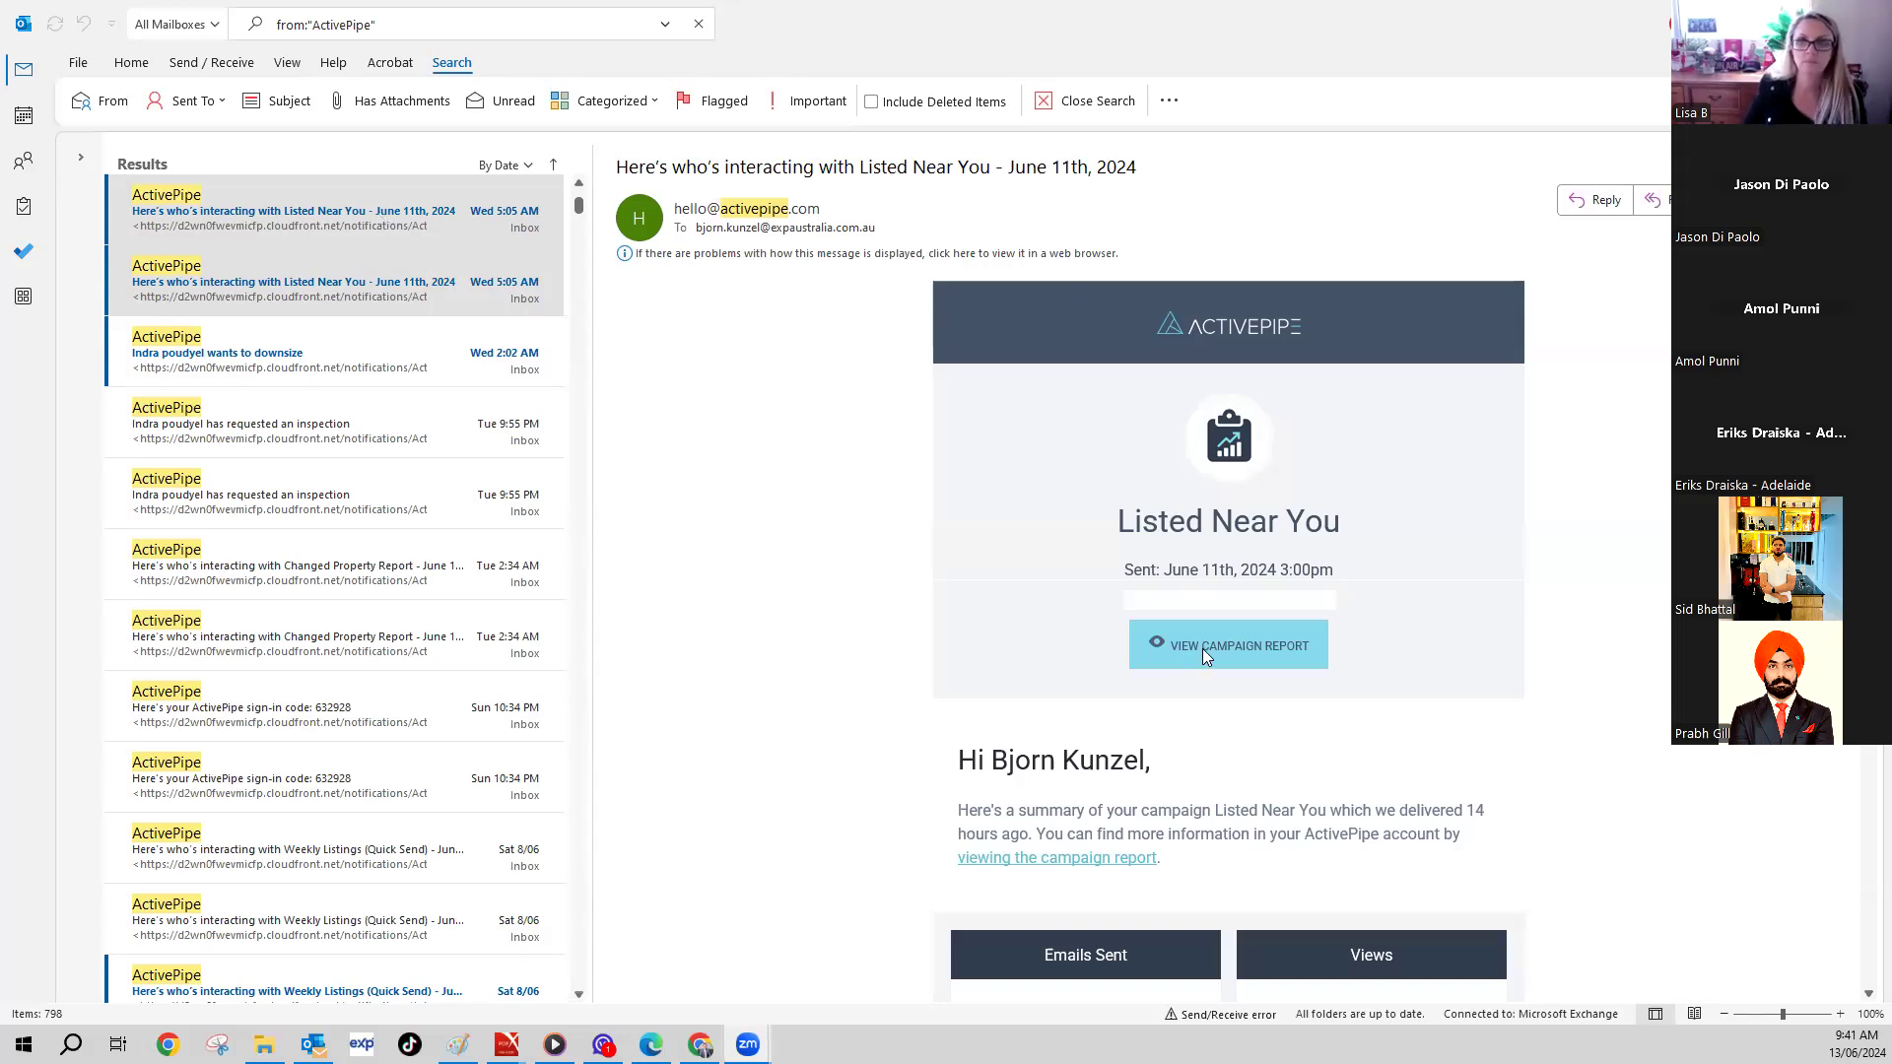
- Scroll through the Listed Near You report and follow its View Campaign Report link into Edge
scroll(1204, 655, "down", 3)
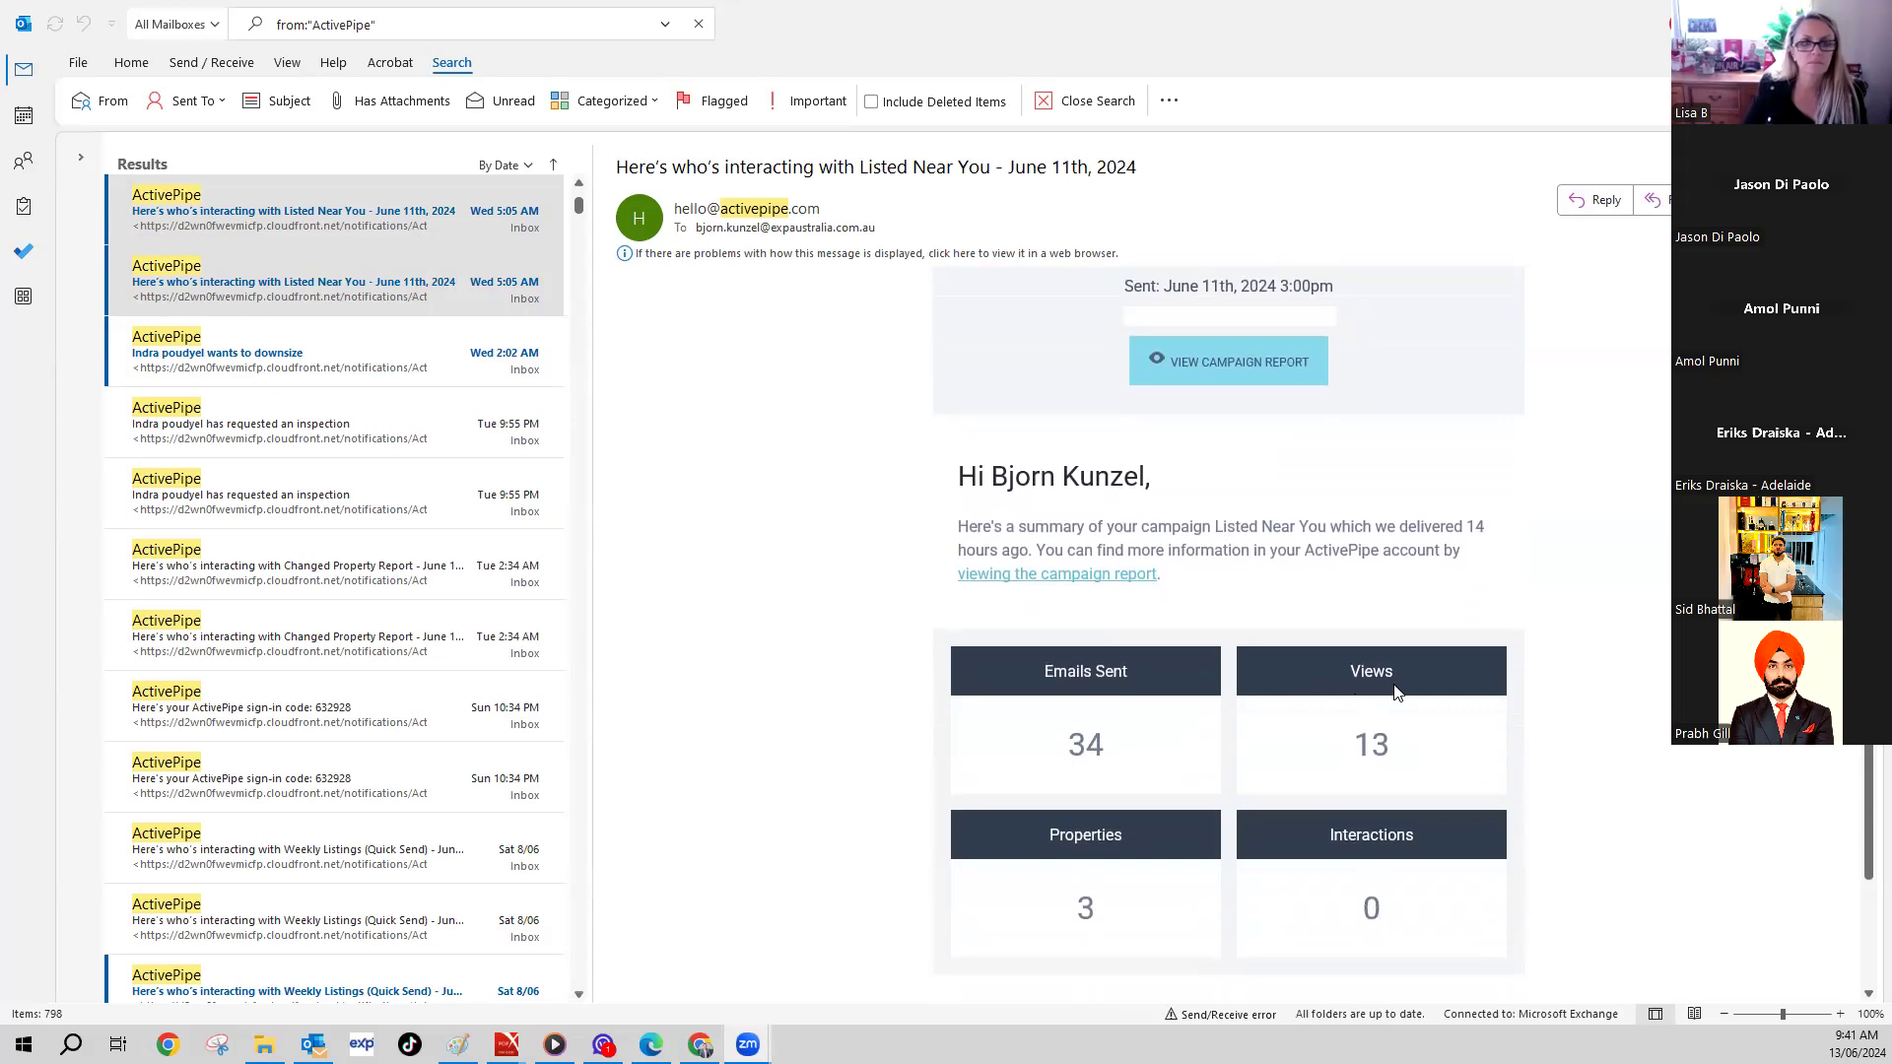
scroll(1179, 837, "down", 2)
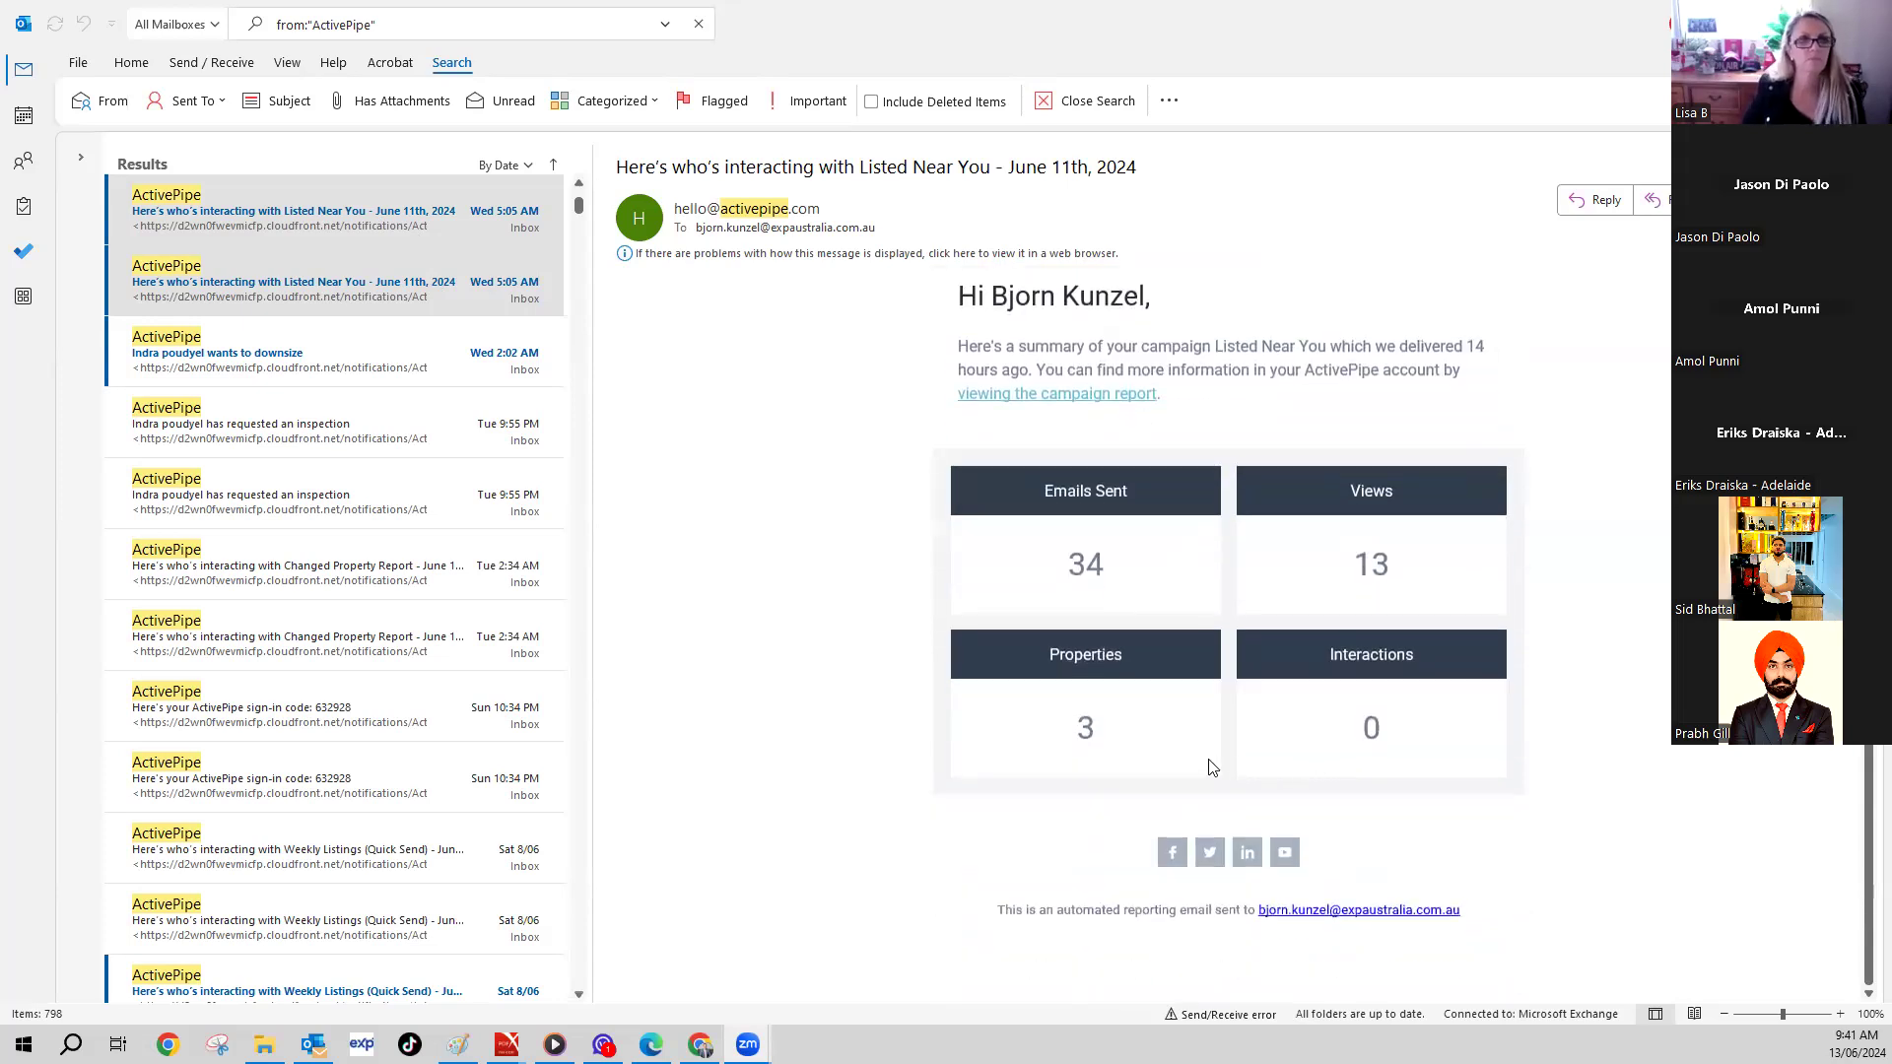
scroll(1211, 768, "up", 5)
left_click(1184, 651)
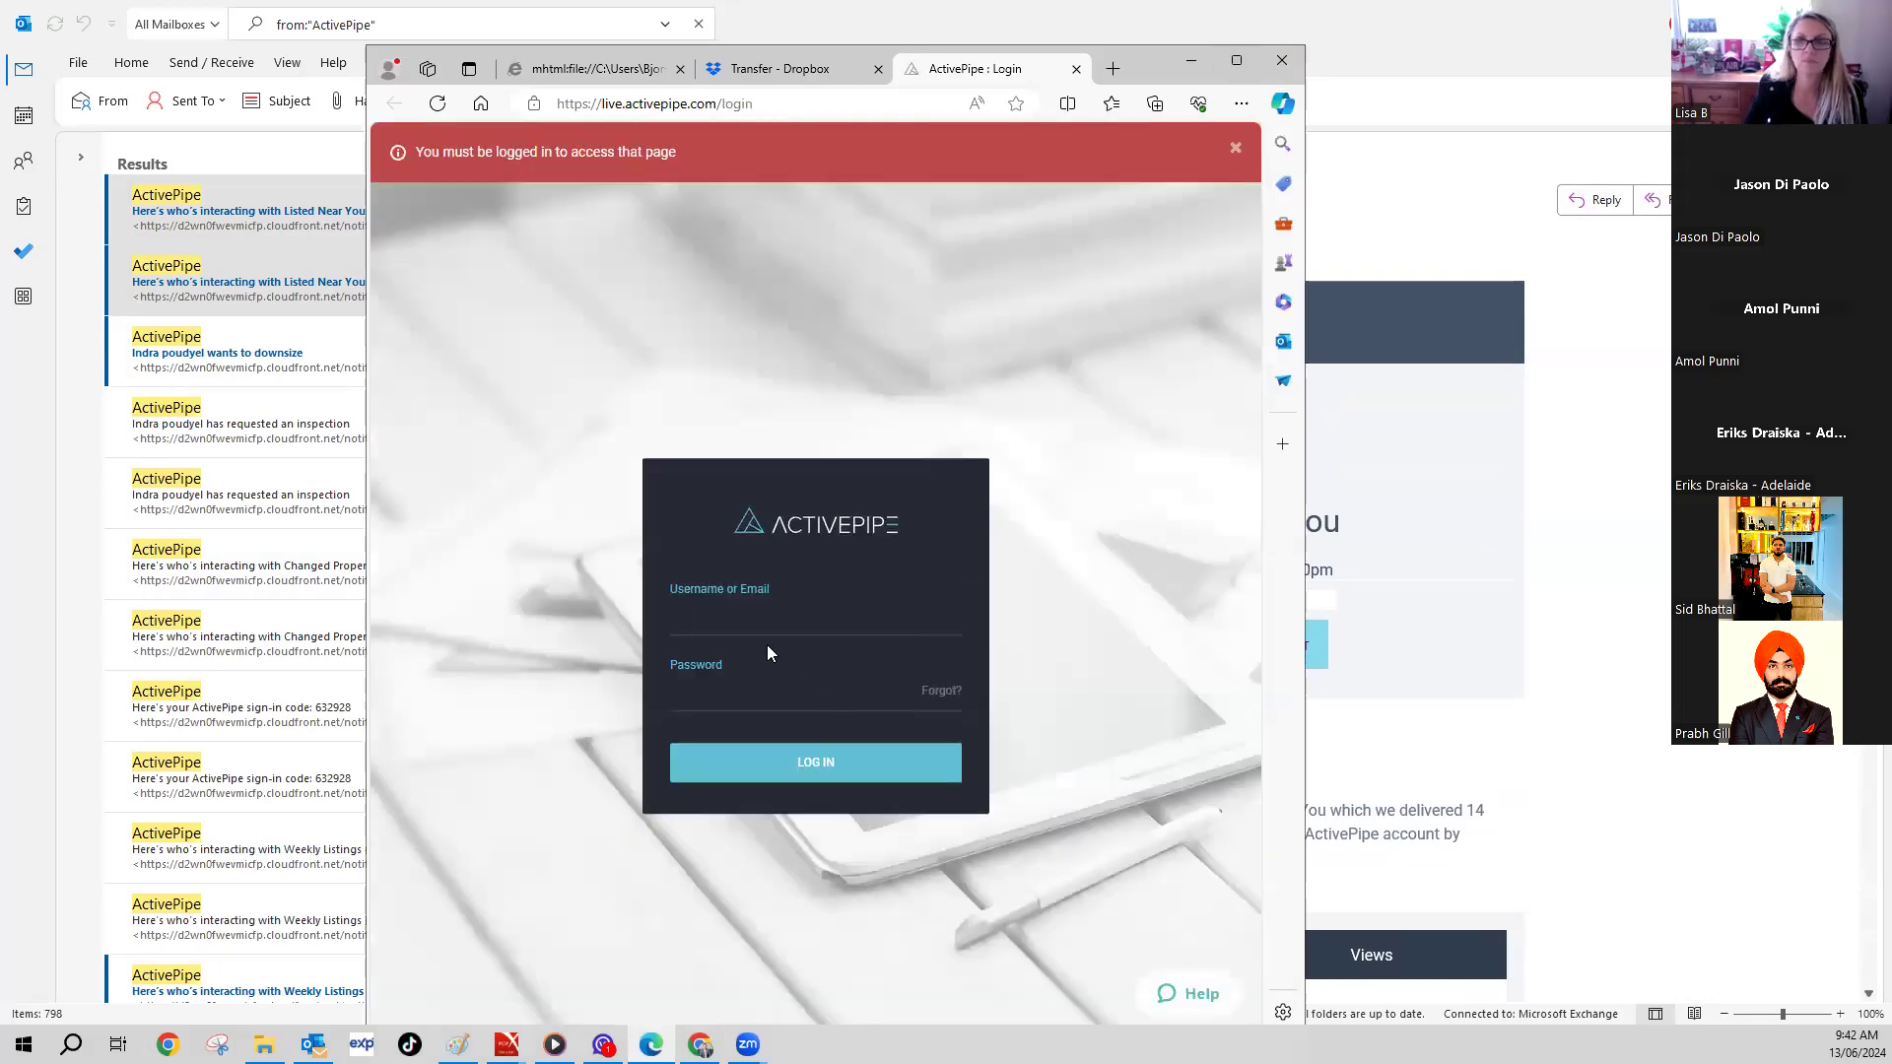
- Try logging in to ActivePipe with the saved username, then close the unfinished login window
left_click(769, 621)
left_click(796, 686)
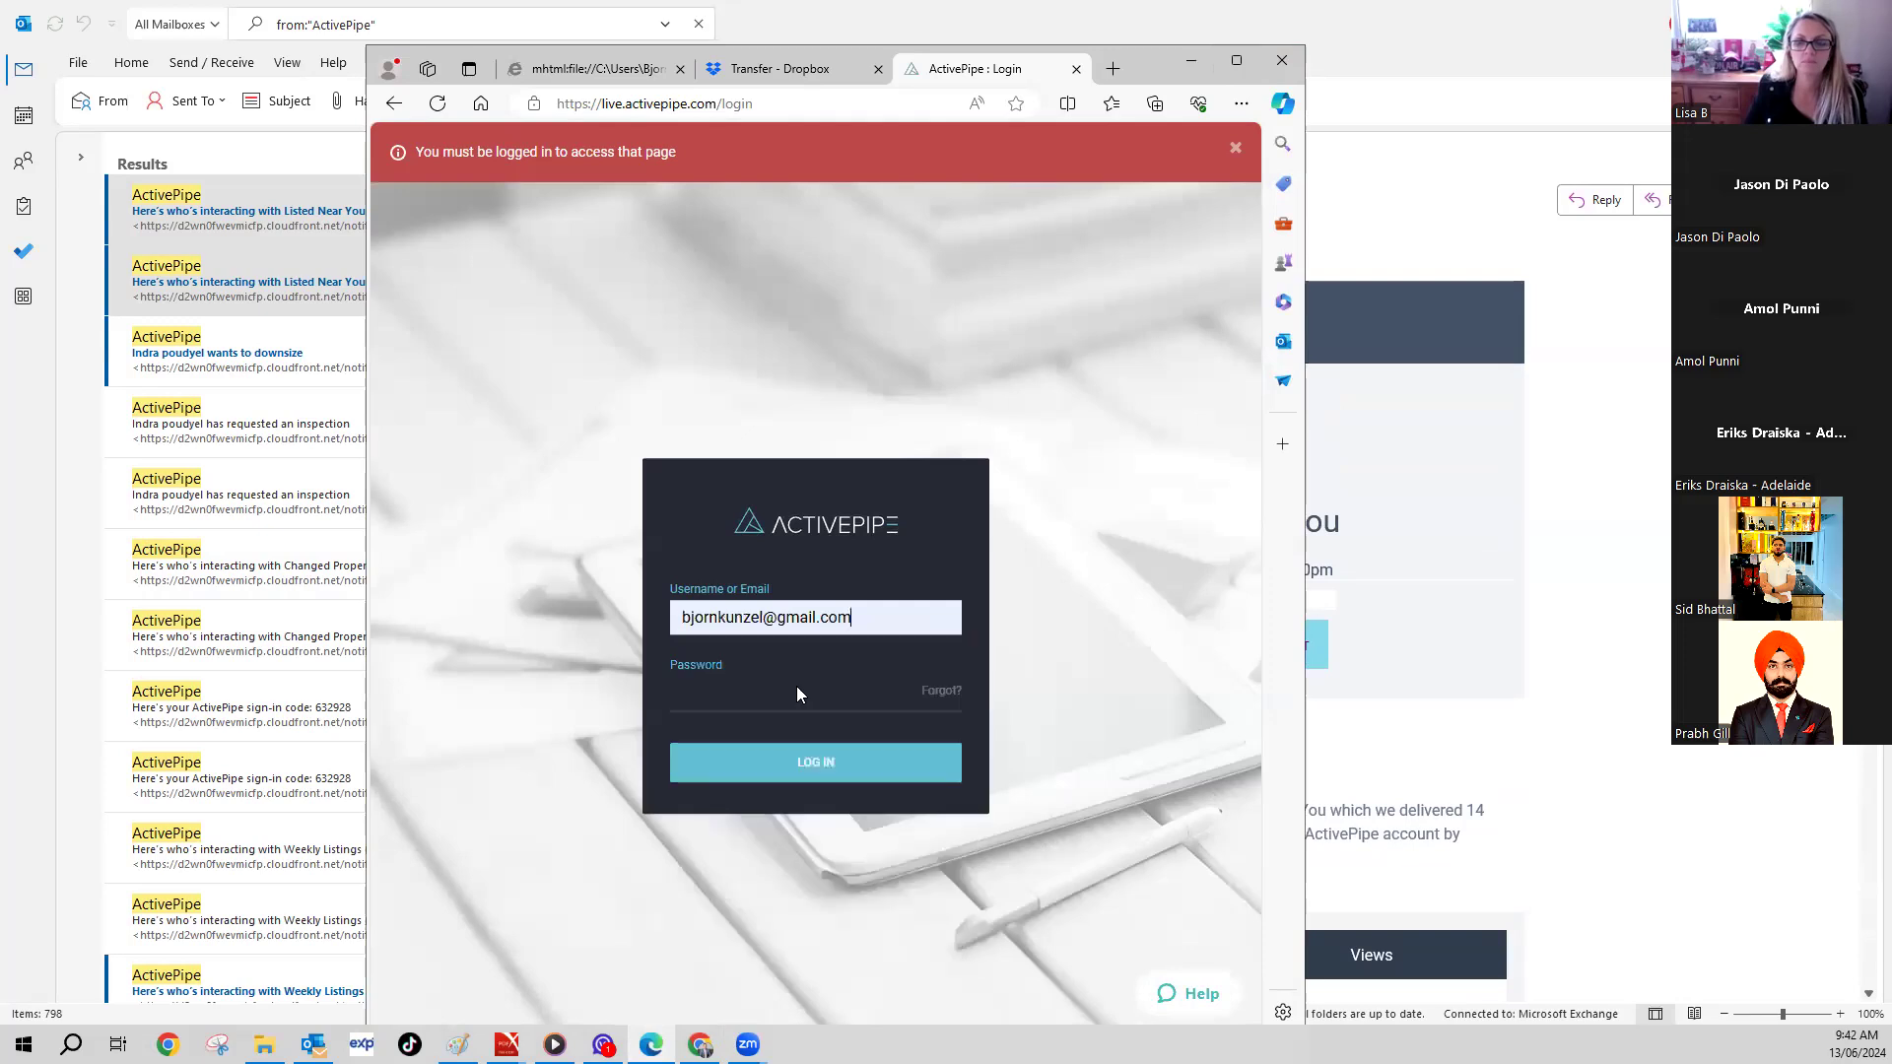
left_click(816, 762)
left_click(875, 623)
left_click(1015, 417)
left_click(1281, 60)
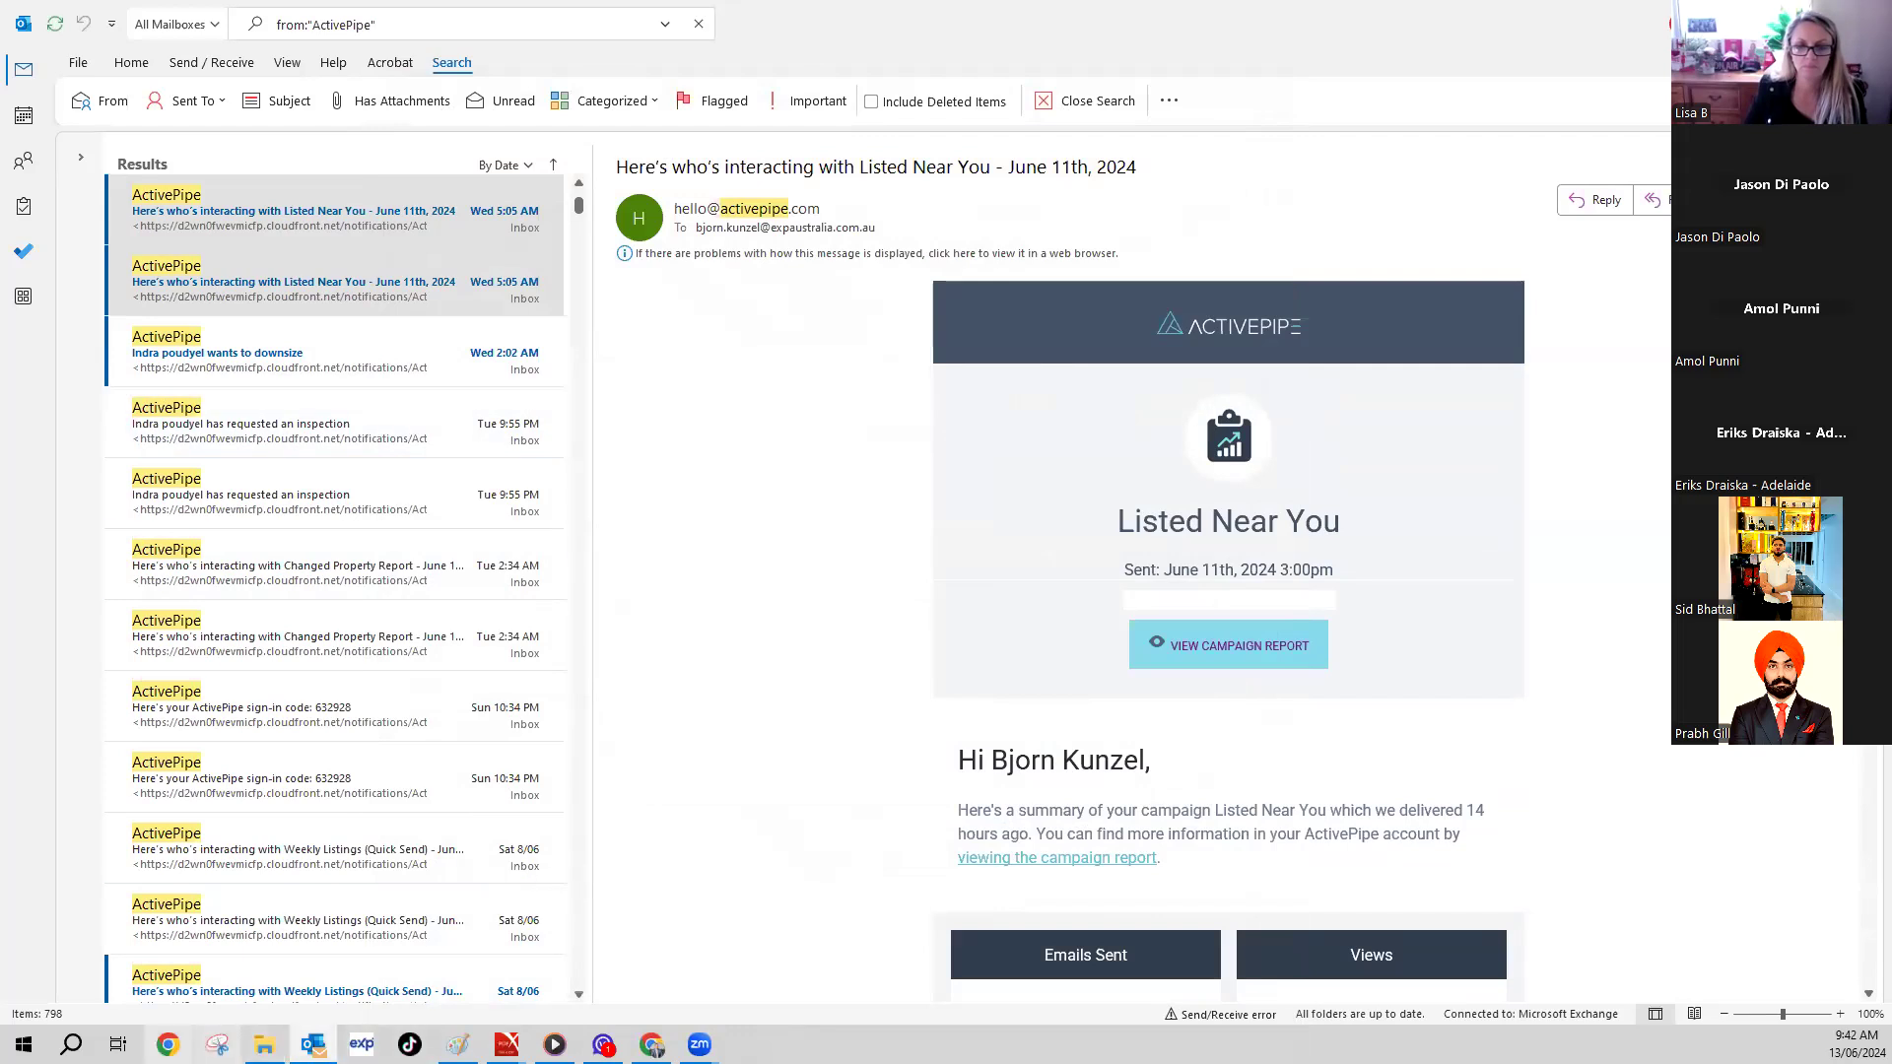
- Check the Chrome dashboard, then open the contact's downsize notification email in Outlook
left_click(652, 1044)
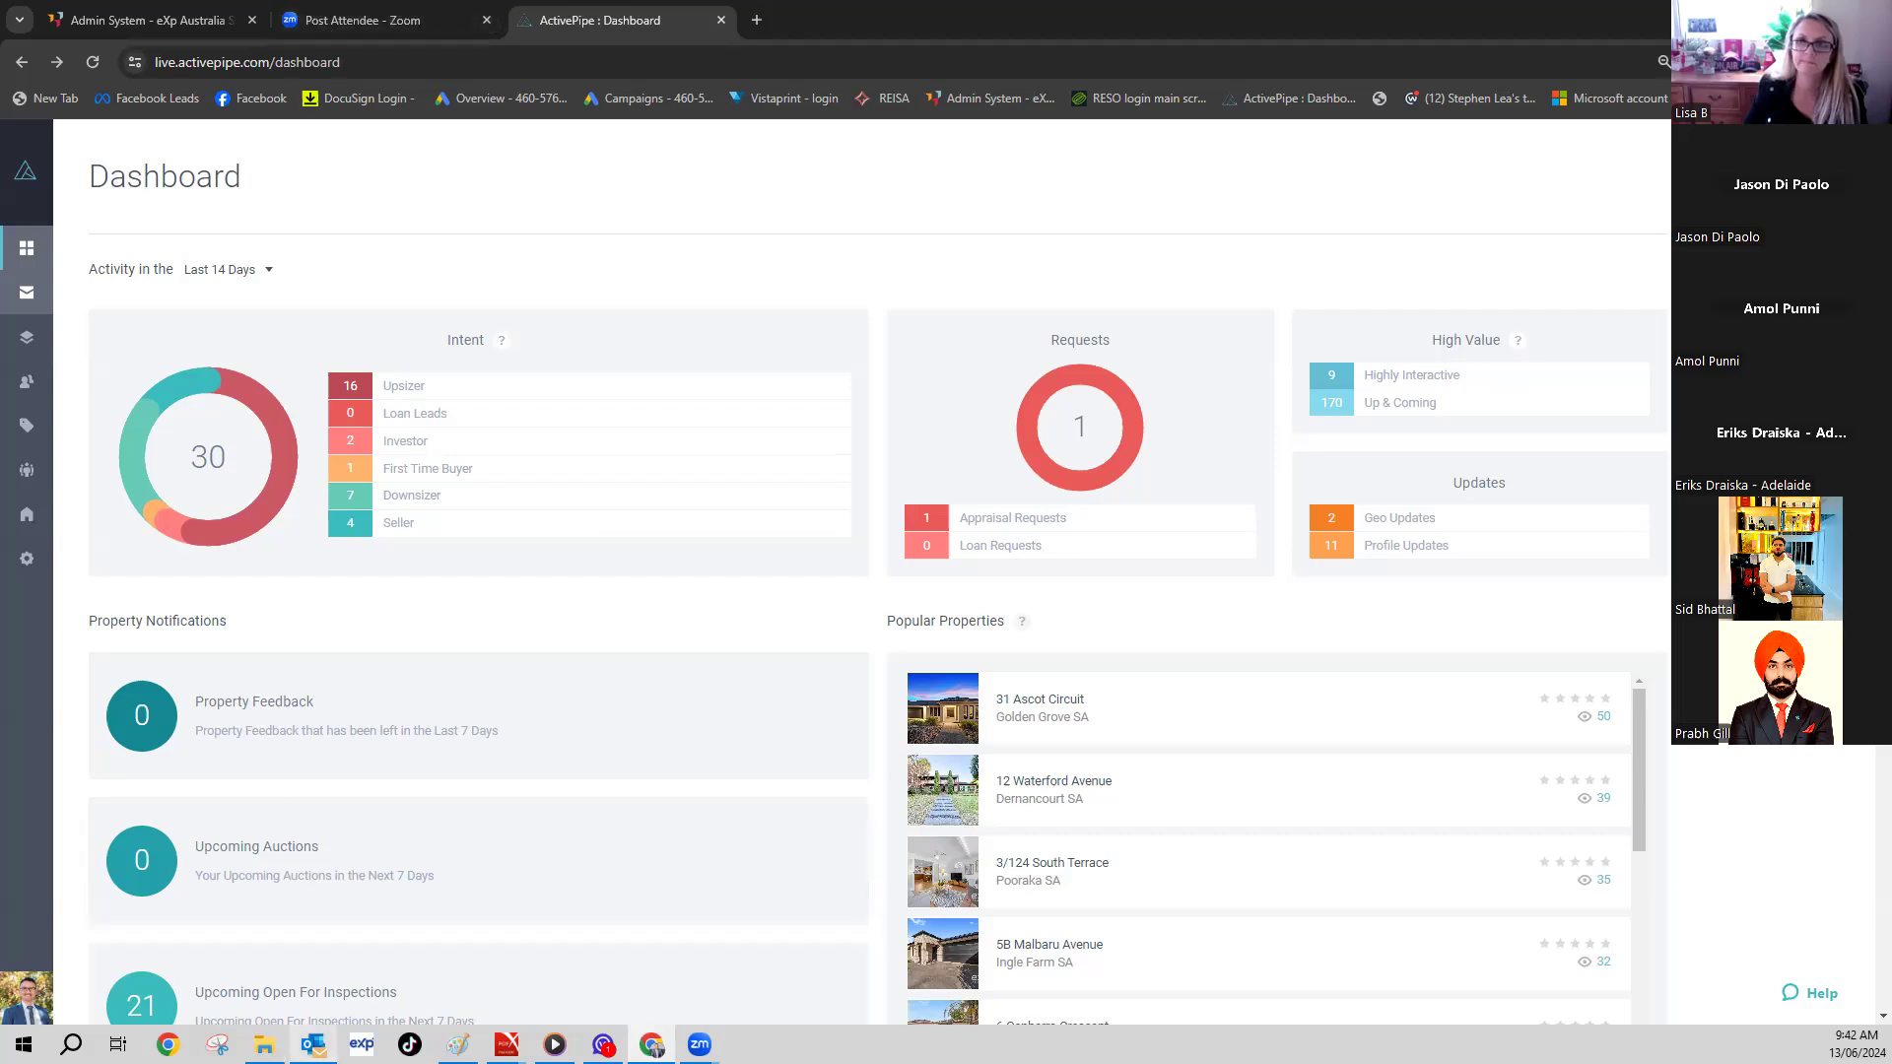
left_click(313, 1045)
scroll(1167, 707, "down", 5)
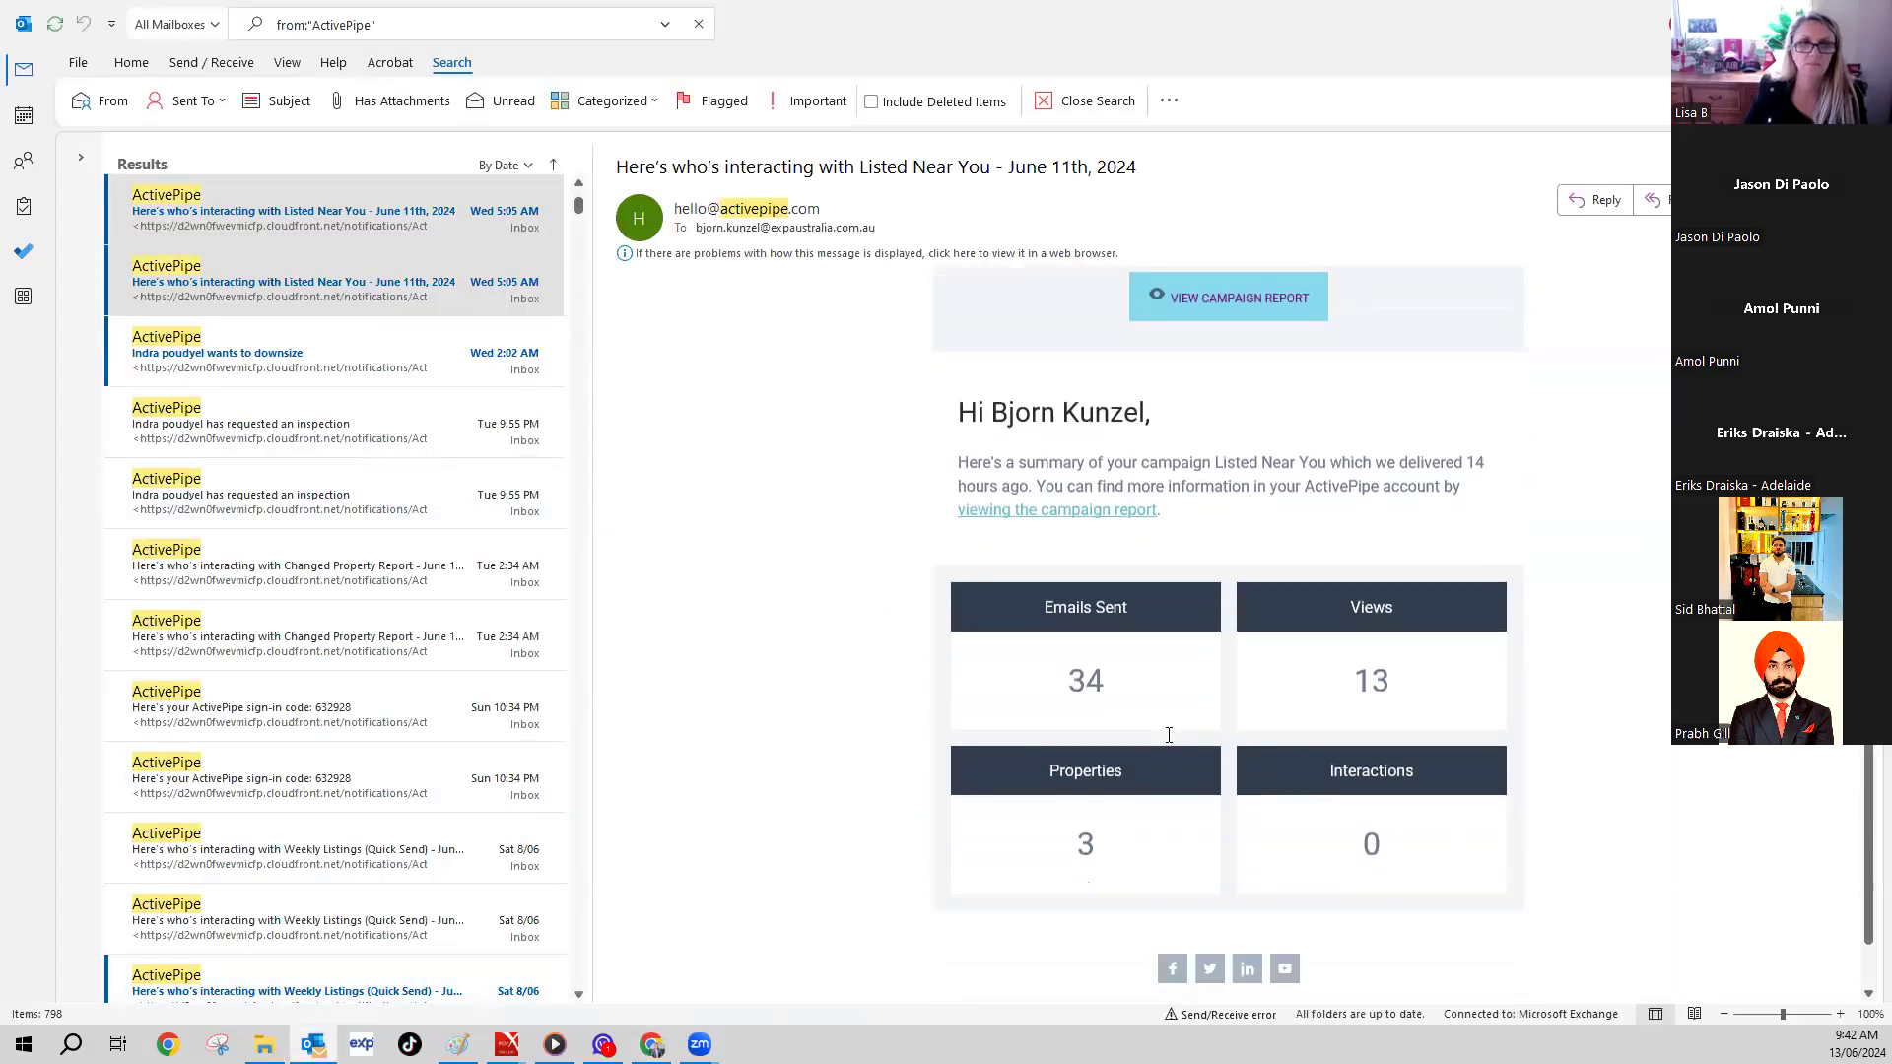
left_click(248, 357)
scroll(887, 475, "down", 8)
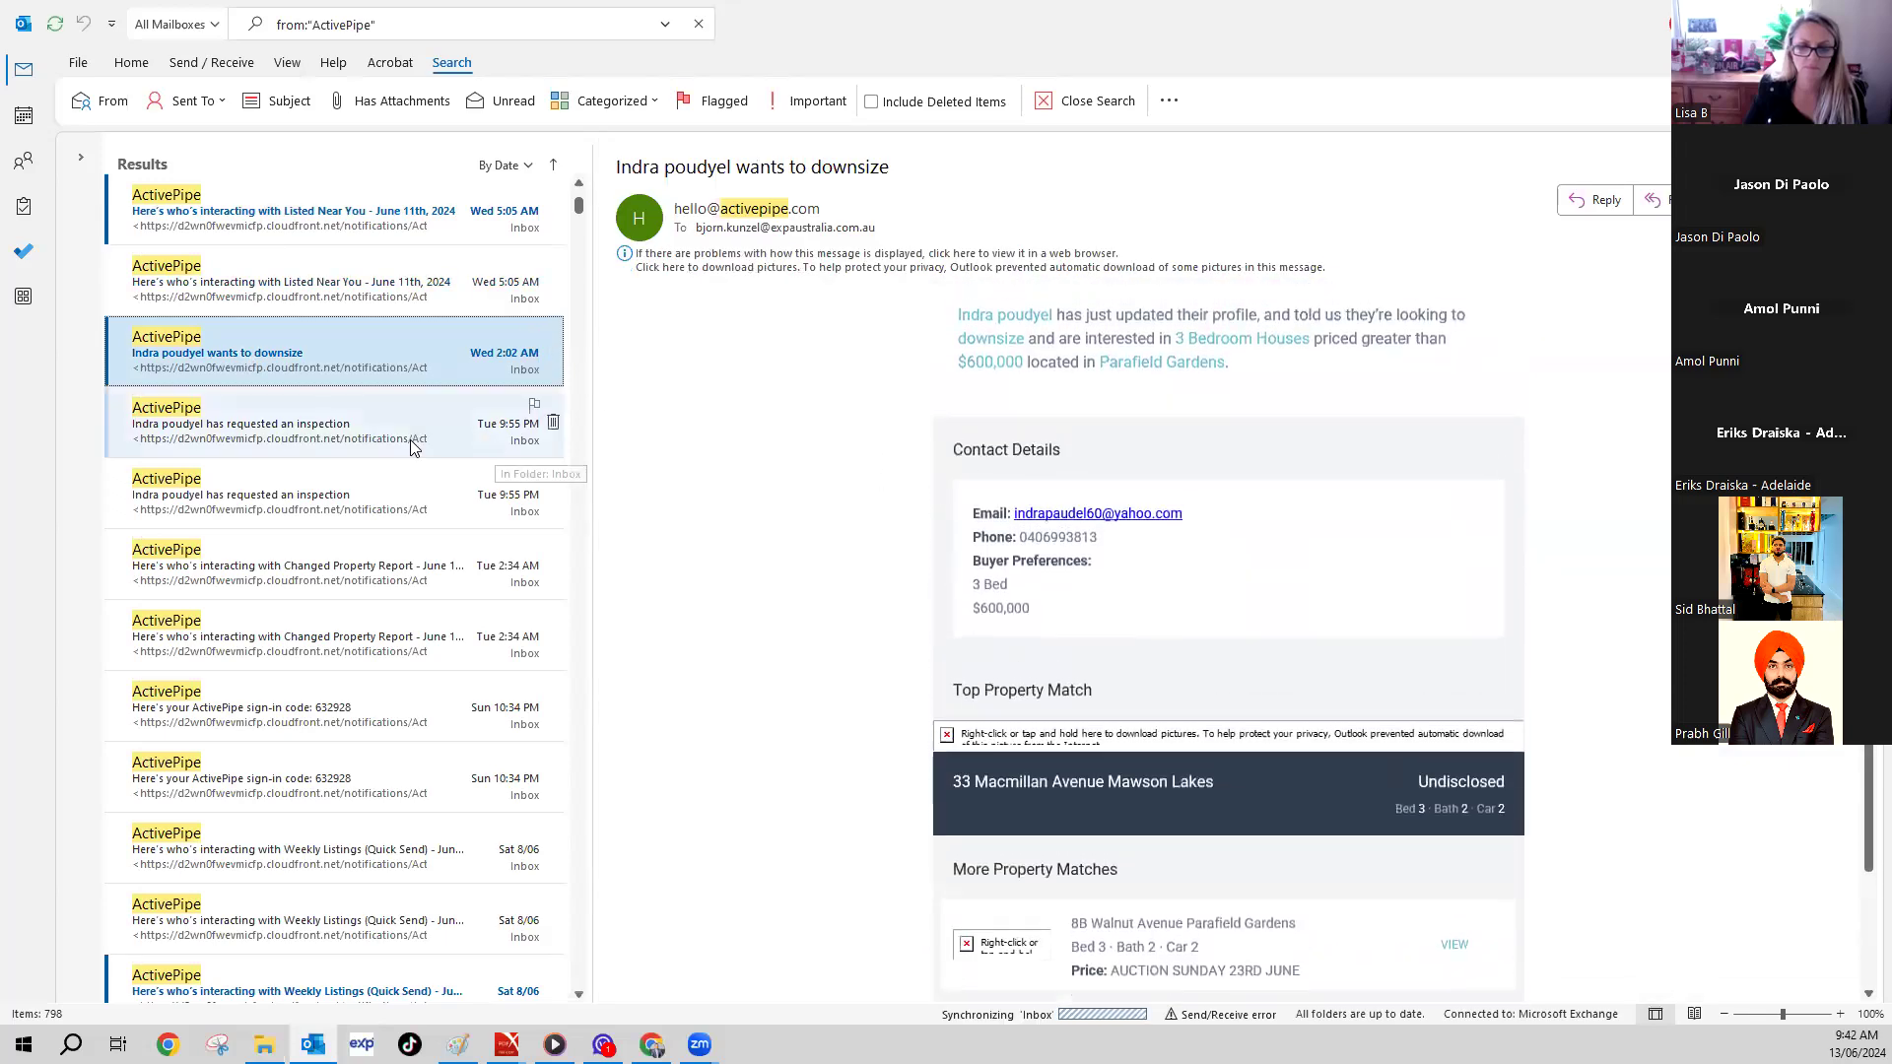
- Open the inspection request email, download its blocked pictures and scroll through it
left_click(325, 421)
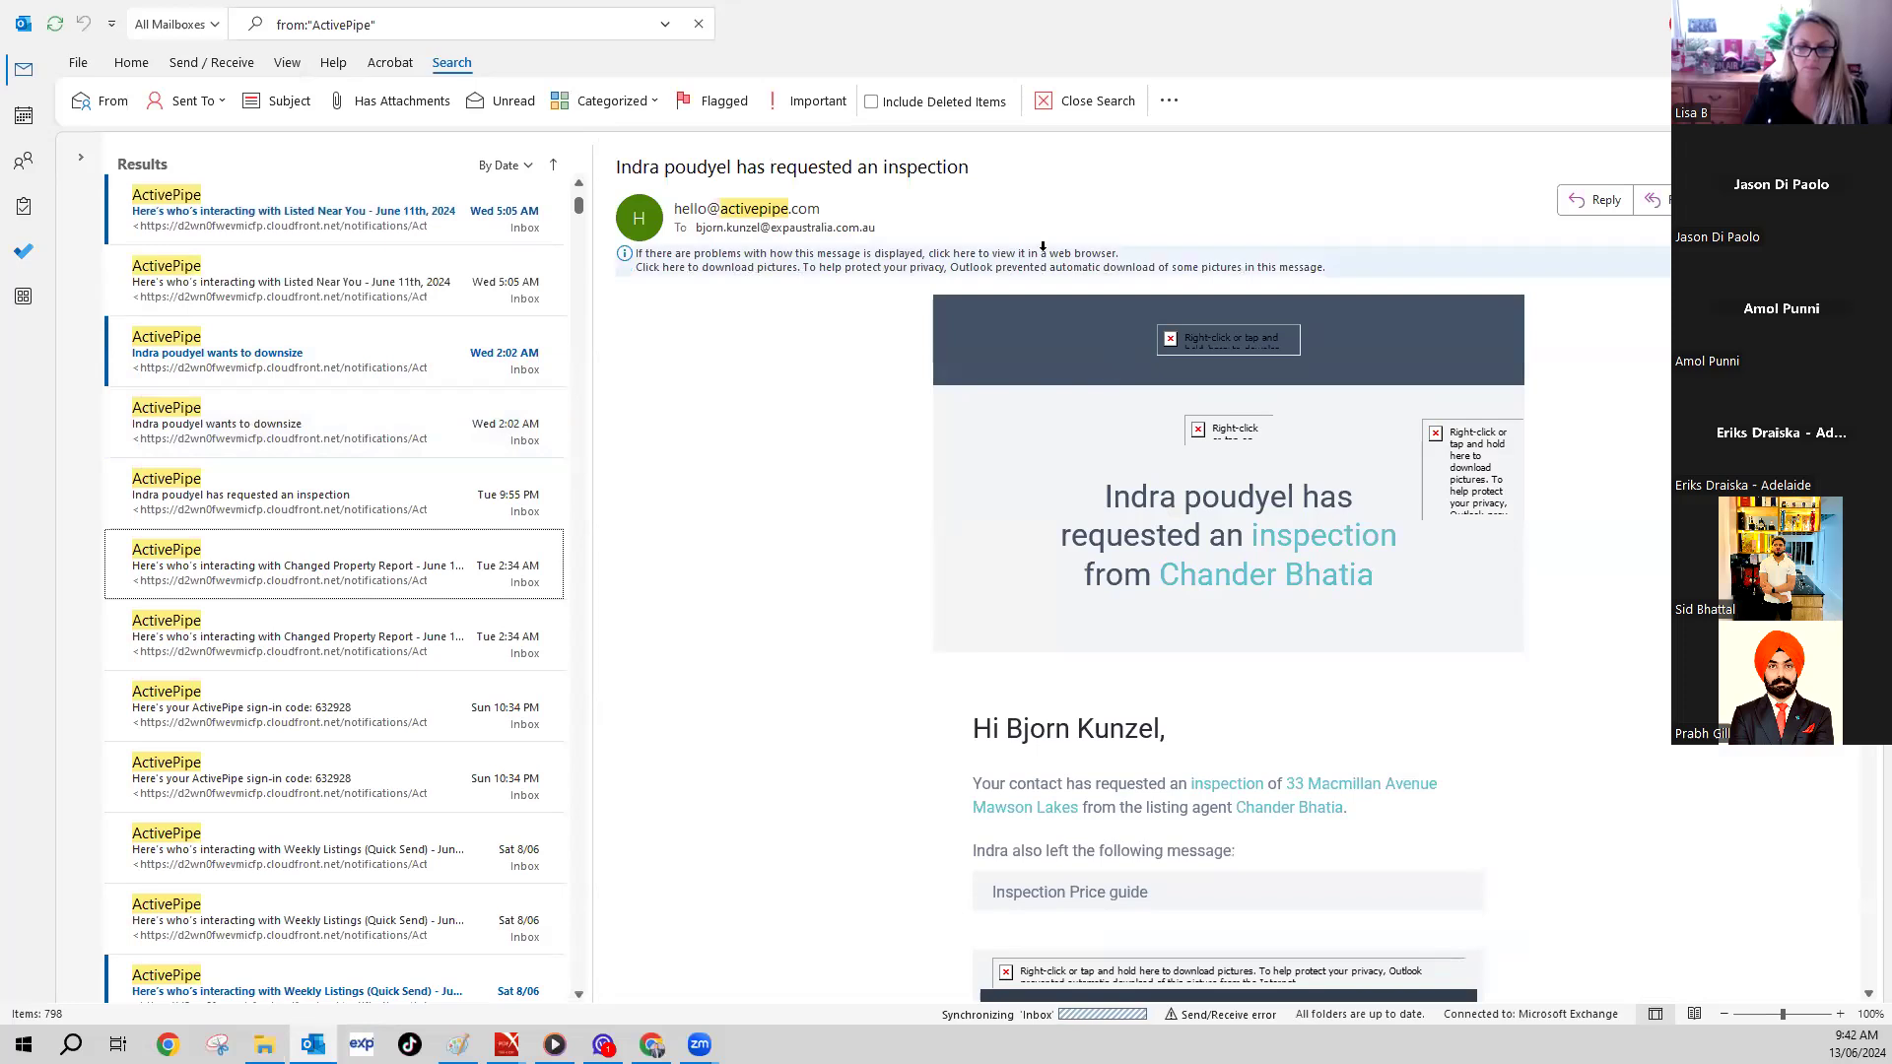
left_click(711, 263)
left_click(792, 275)
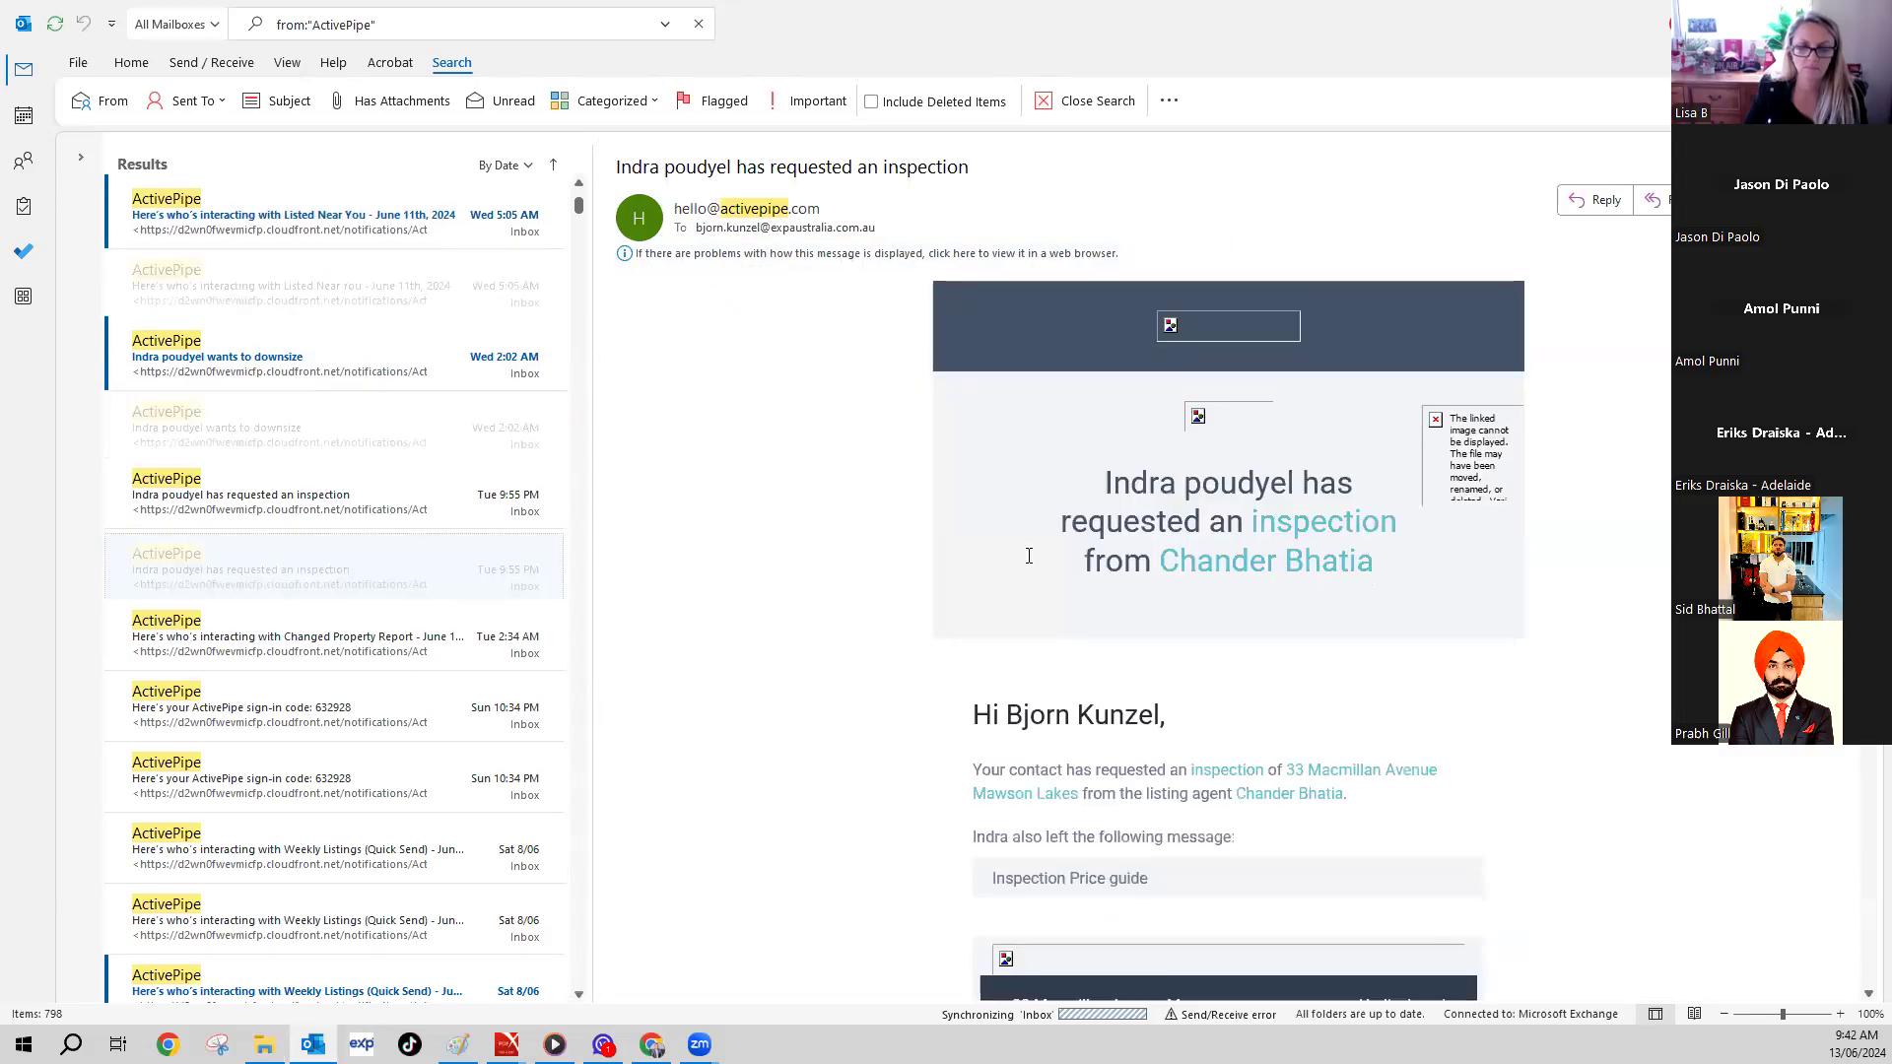
scroll(1029, 555, "down", 3)
scroll(1029, 555, "down", 3)
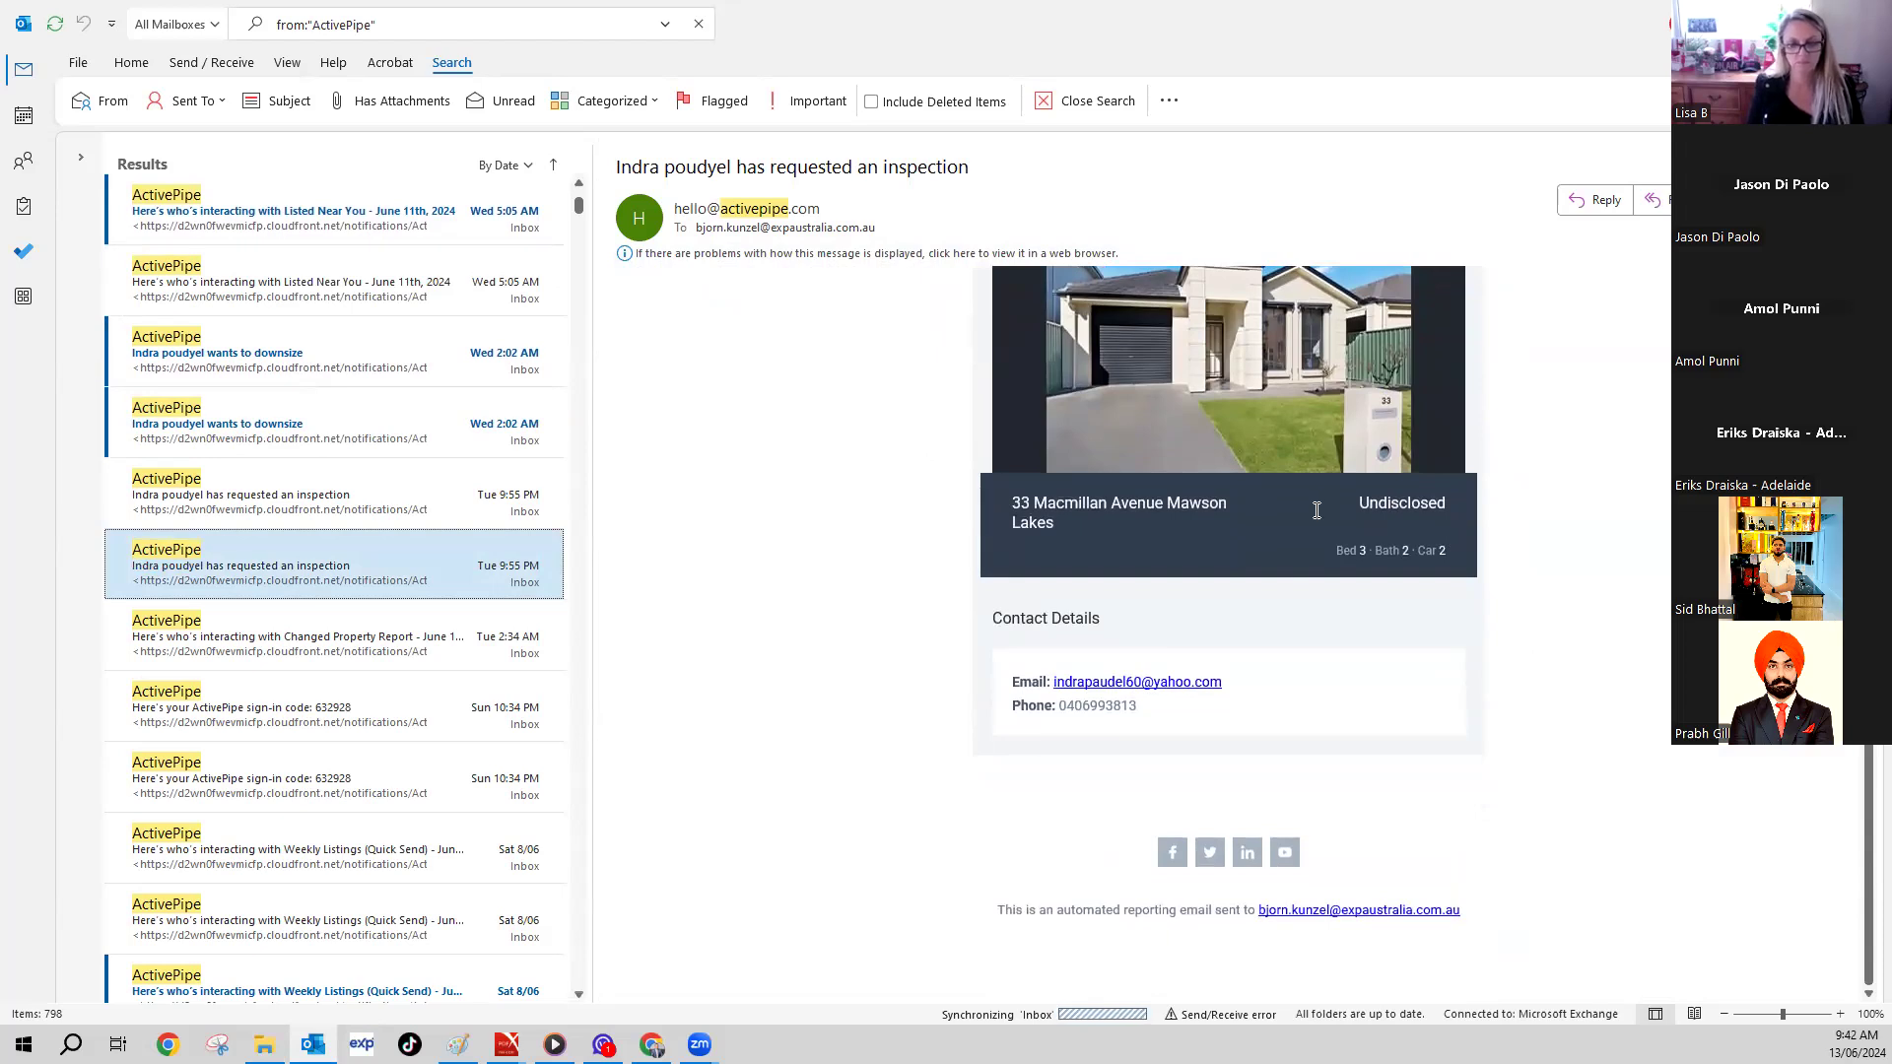
scroll(1193, 621, "up", 5)
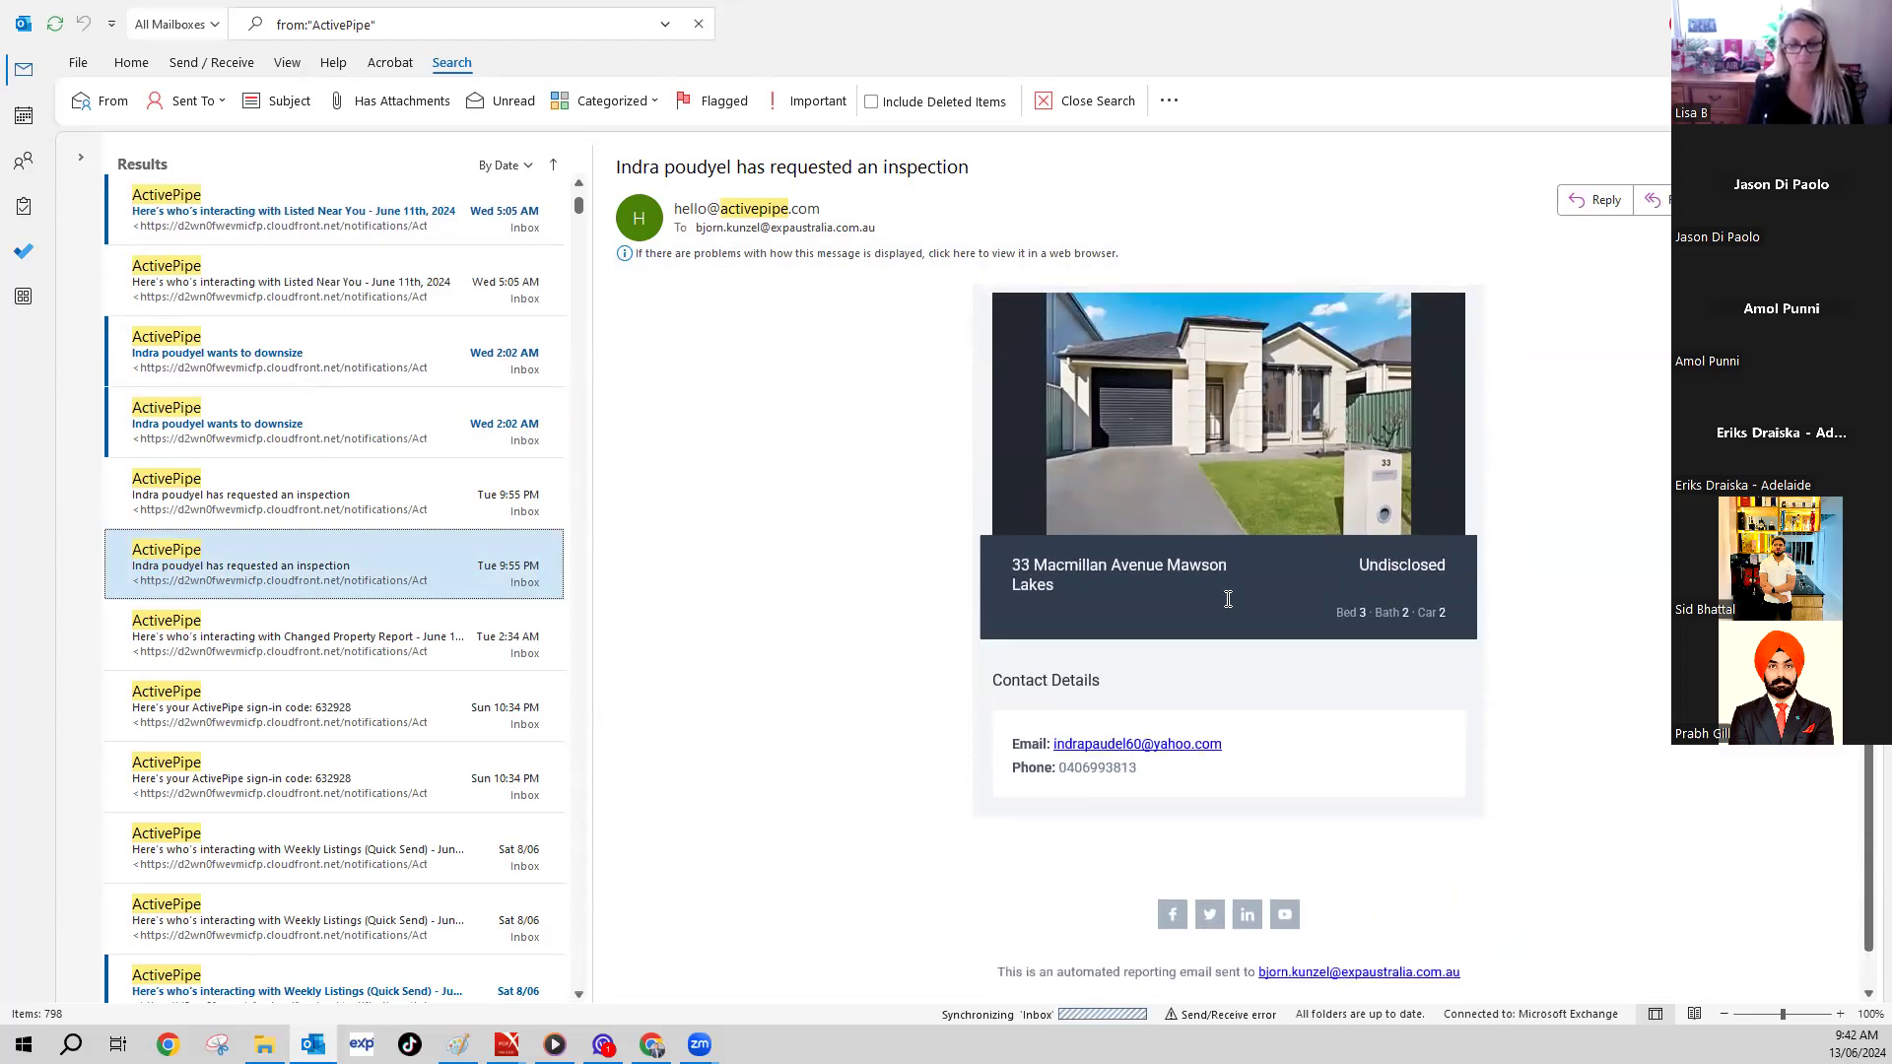
scroll(1225, 591, "up", 3)
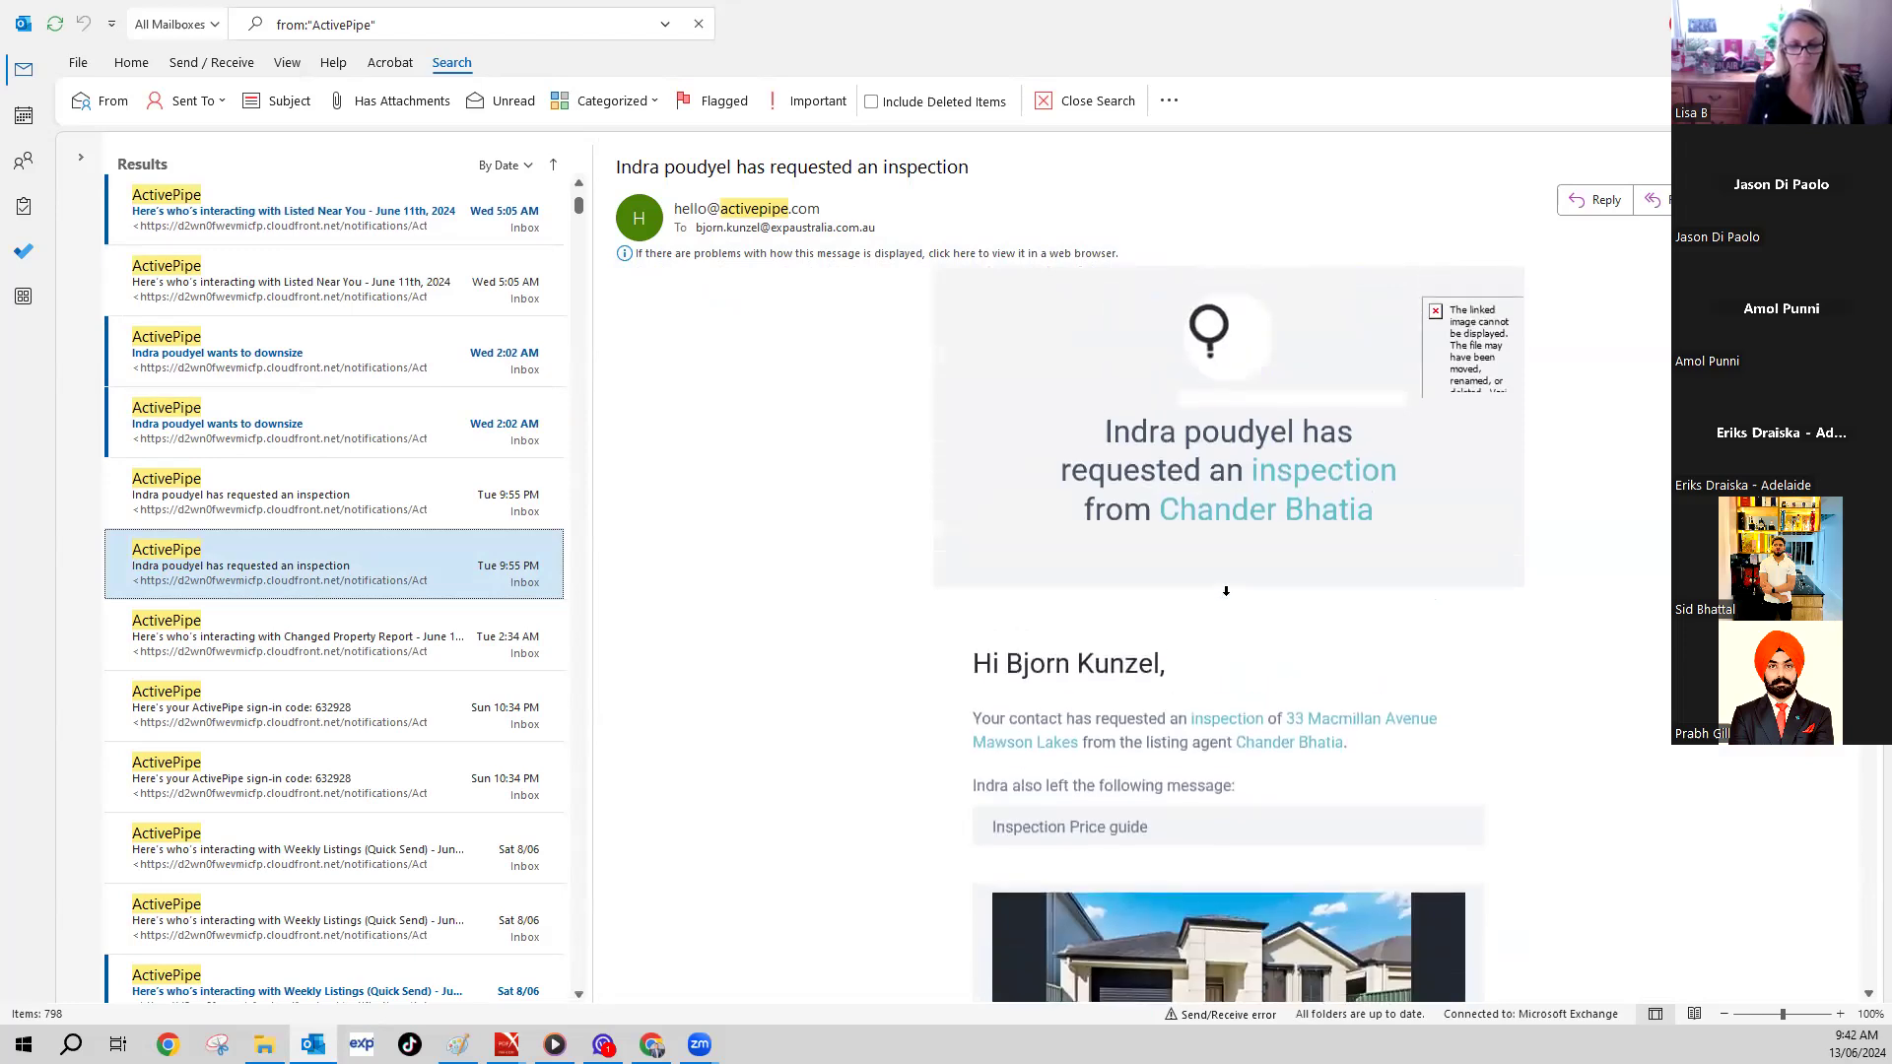
- Open the June 10th Changed Property Report, download its pictures and review the Property Interactions
left_click(258, 636)
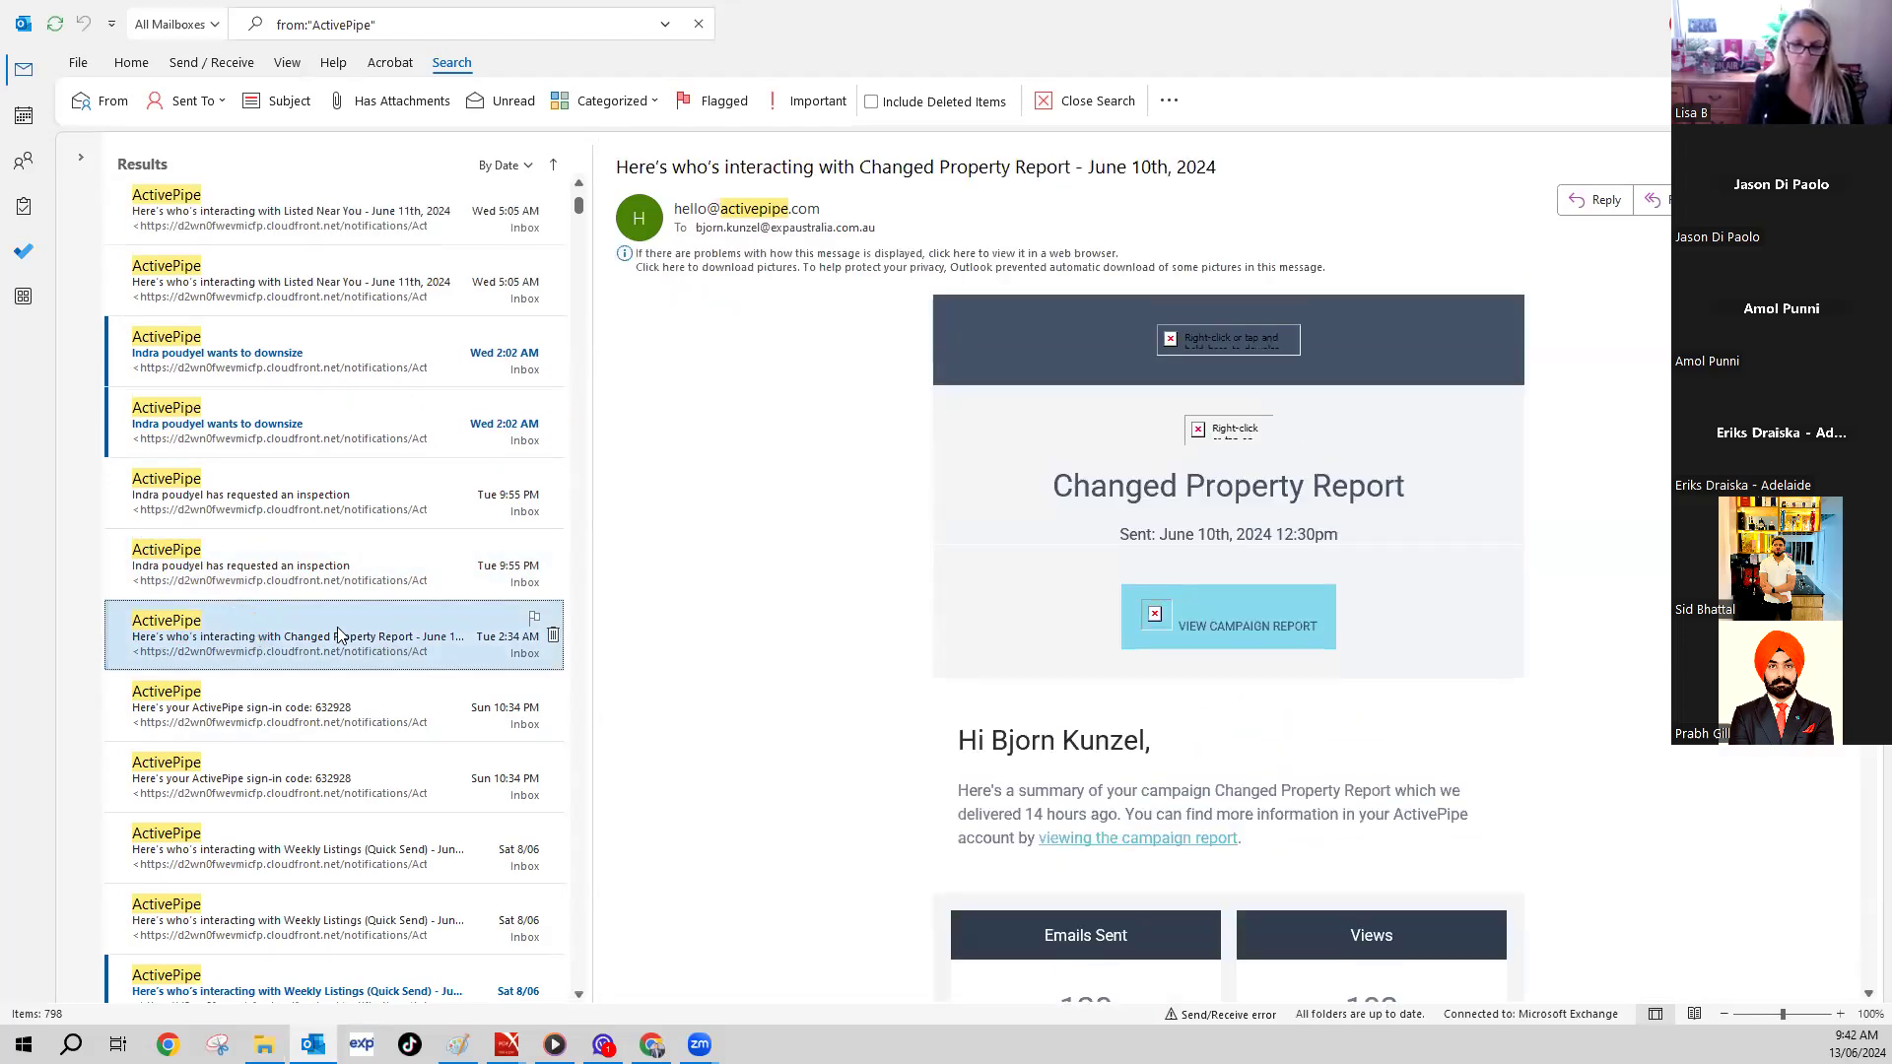
scroll(668, 587, "down", 8)
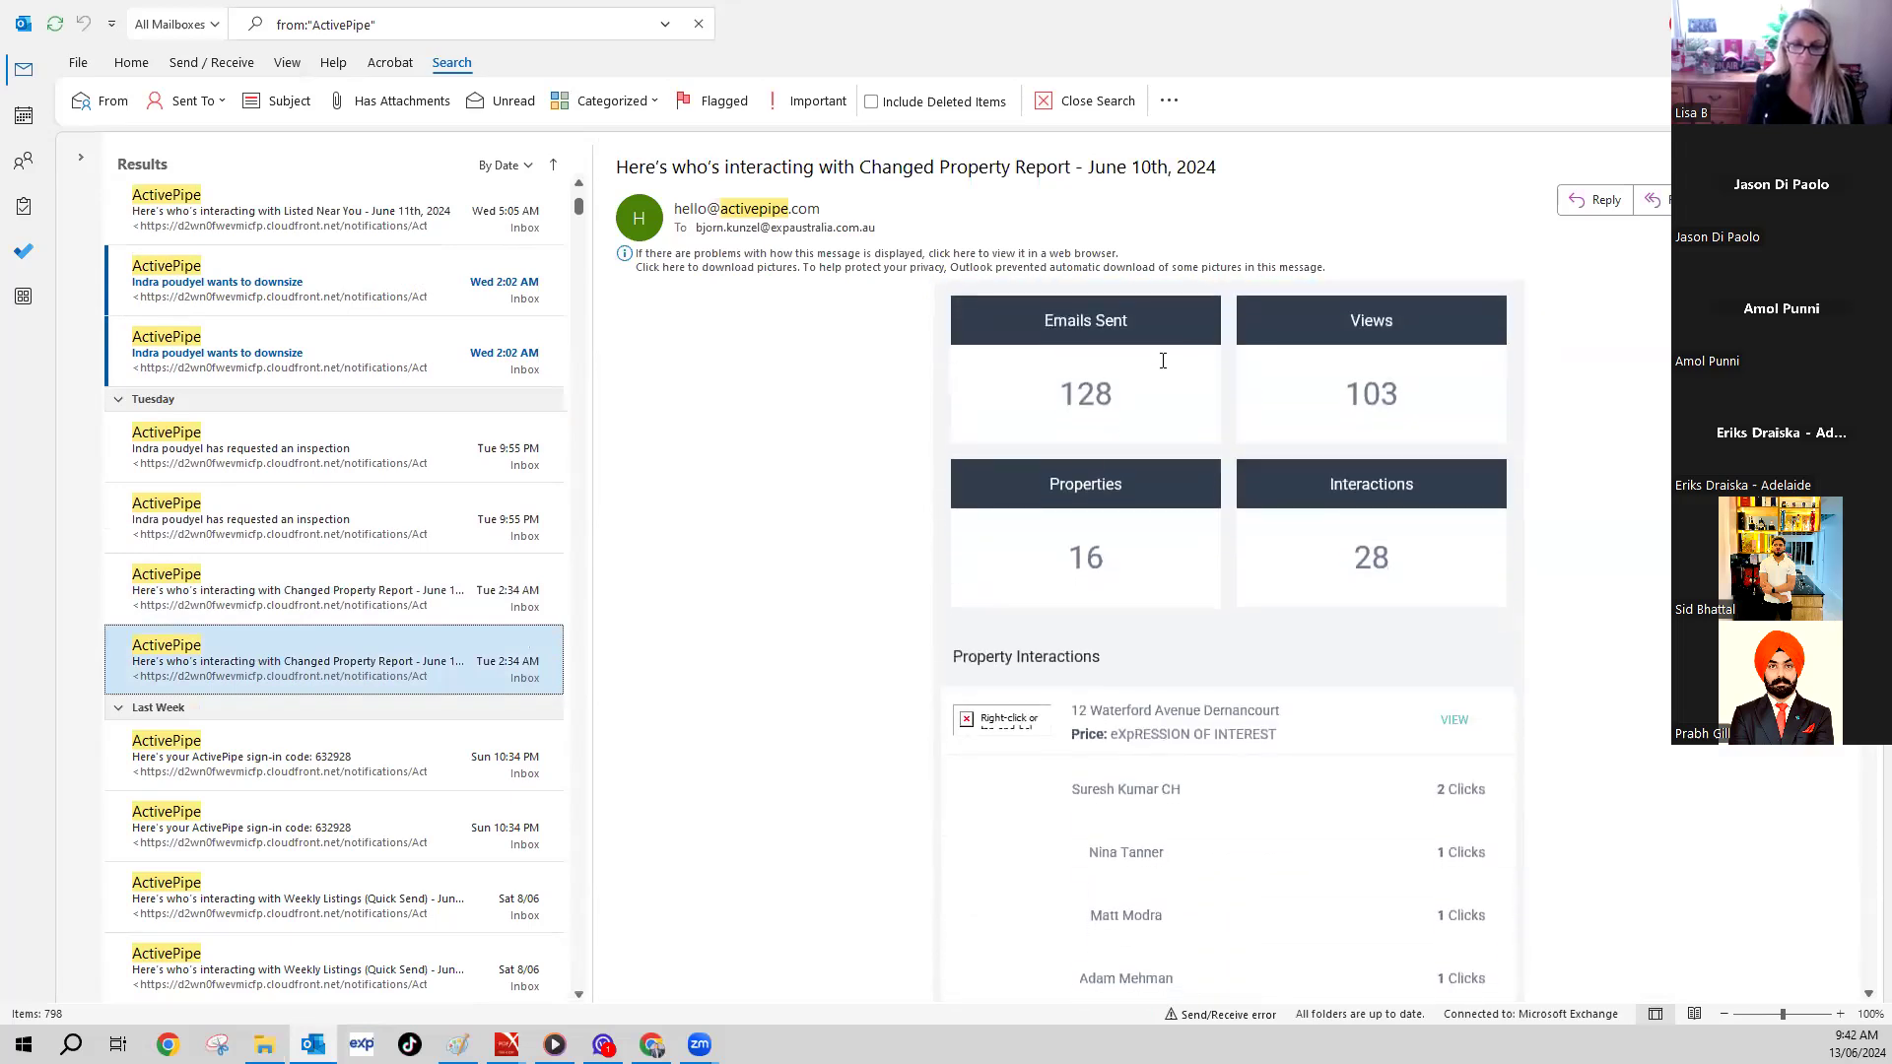
left_click(690, 267)
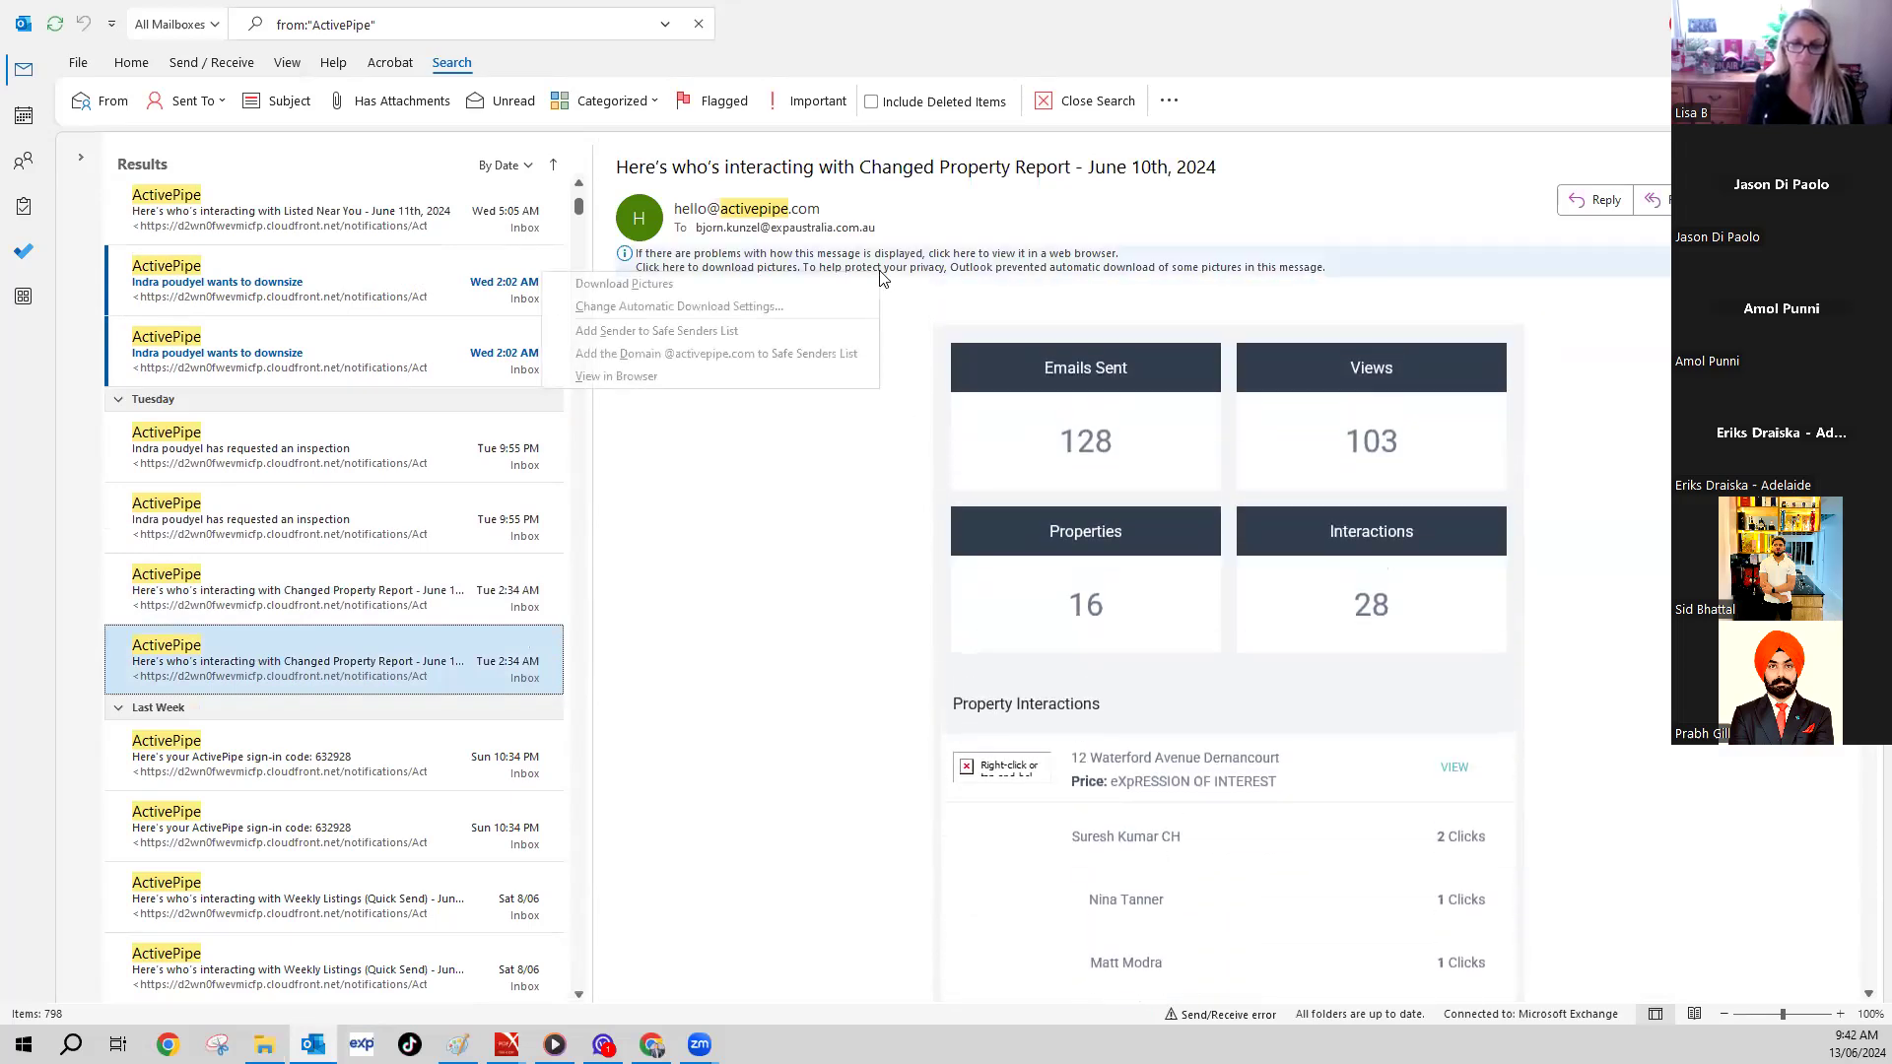
left_click(650, 288)
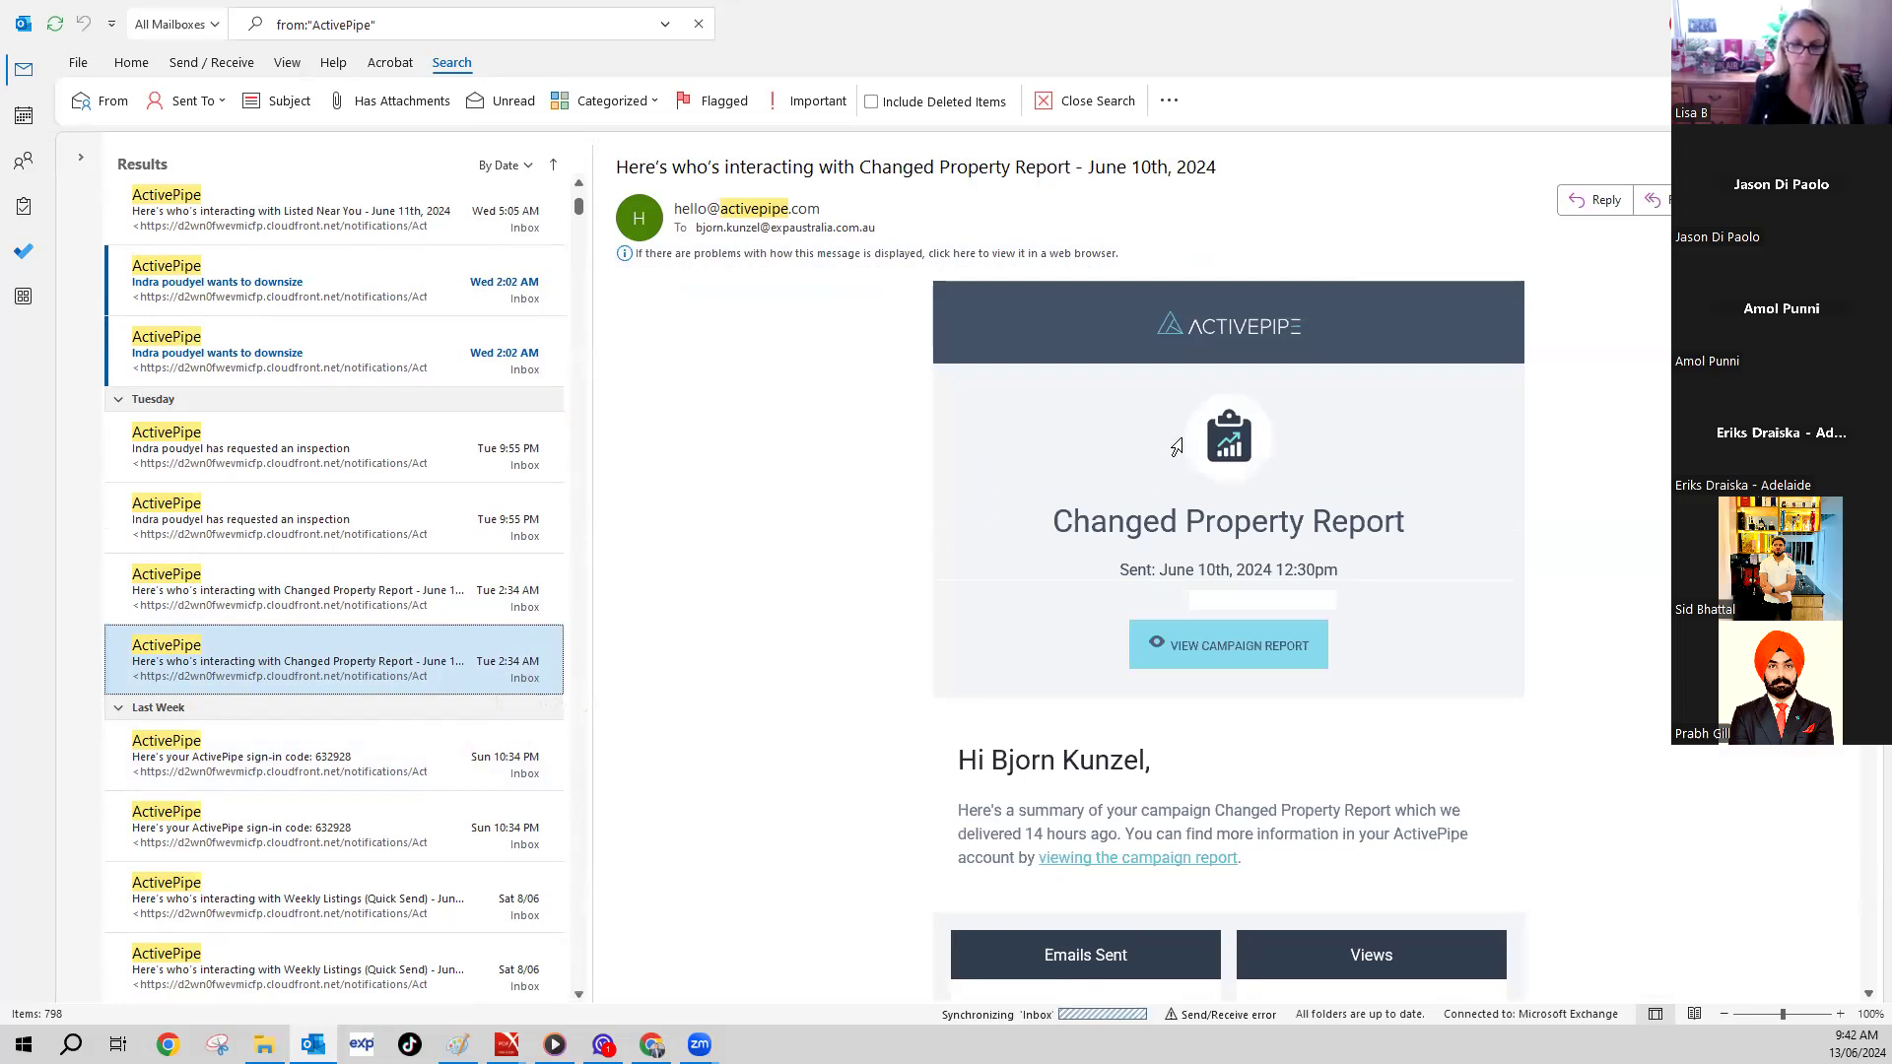
scroll(1180, 438, "down", 1)
scroll(1183, 434, "down", 1)
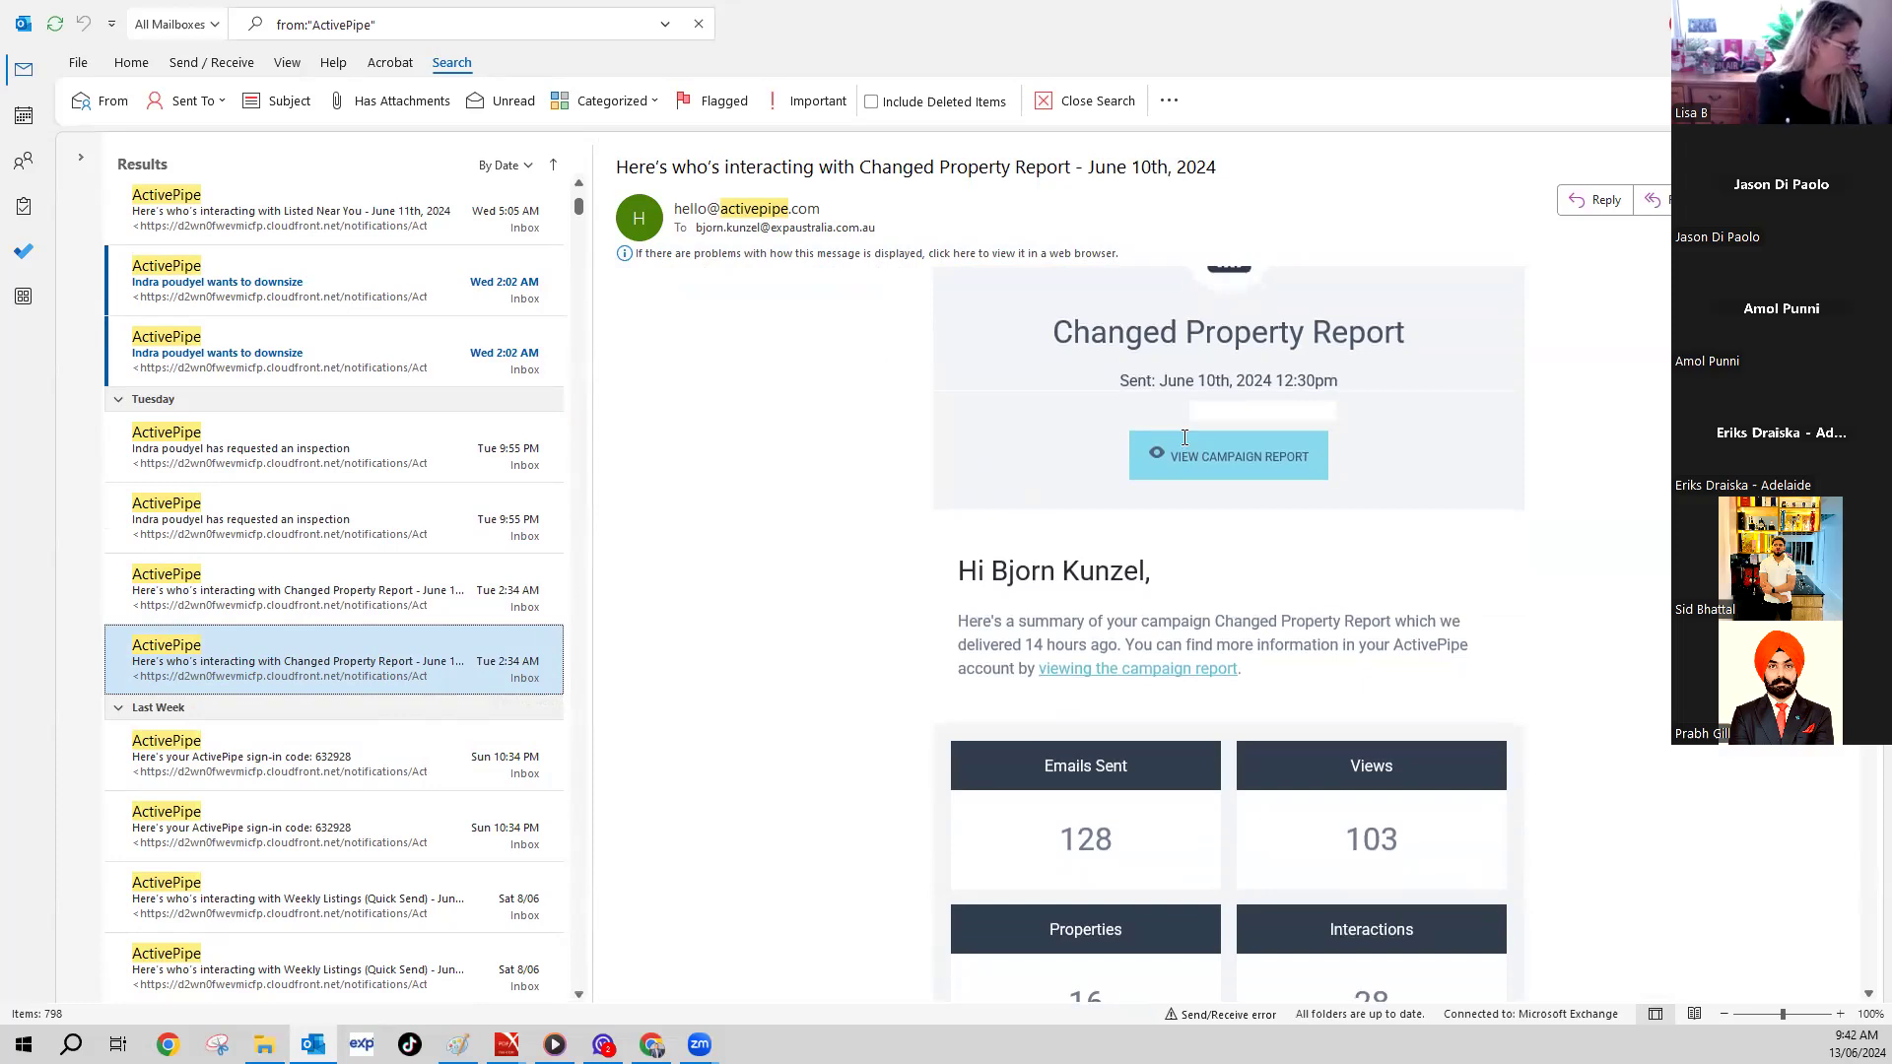
scroll(1184, 438, "down", 1)
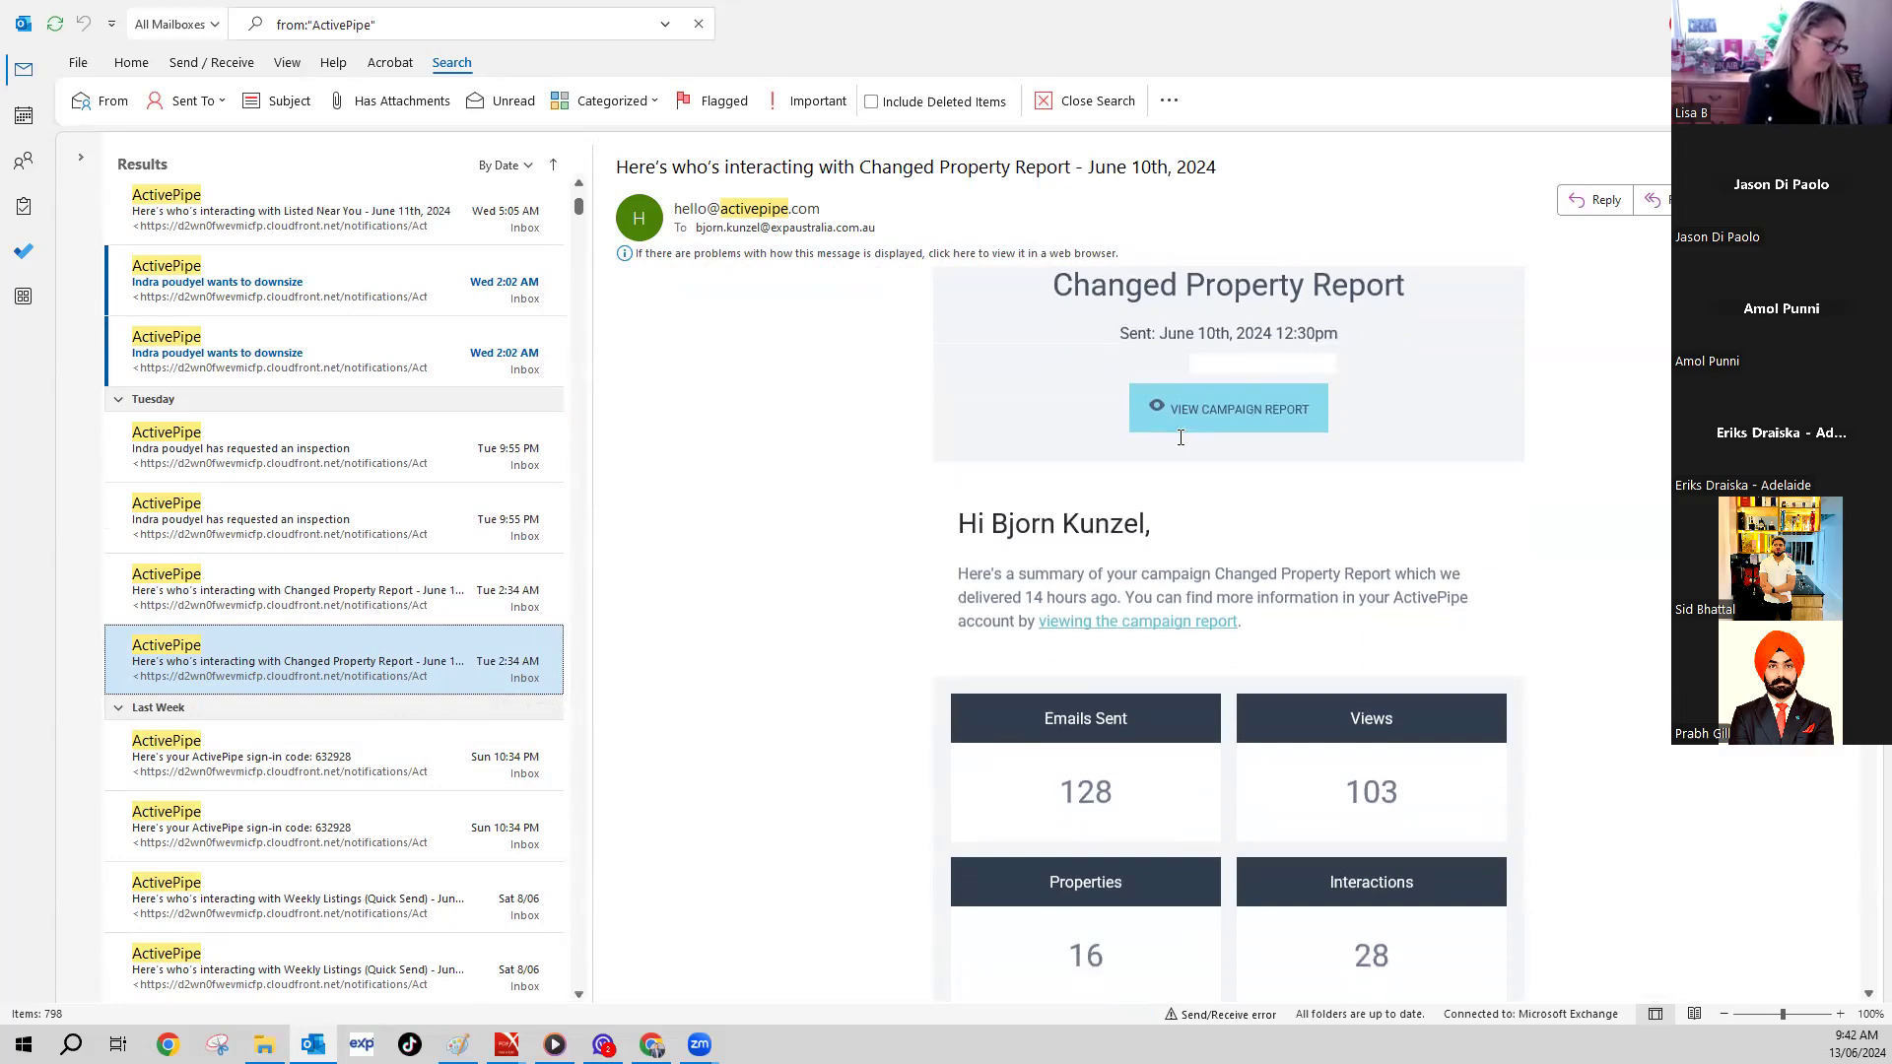
scroll(1142, 418, "up", 3)
scroll(1133, 492, "down", 7)
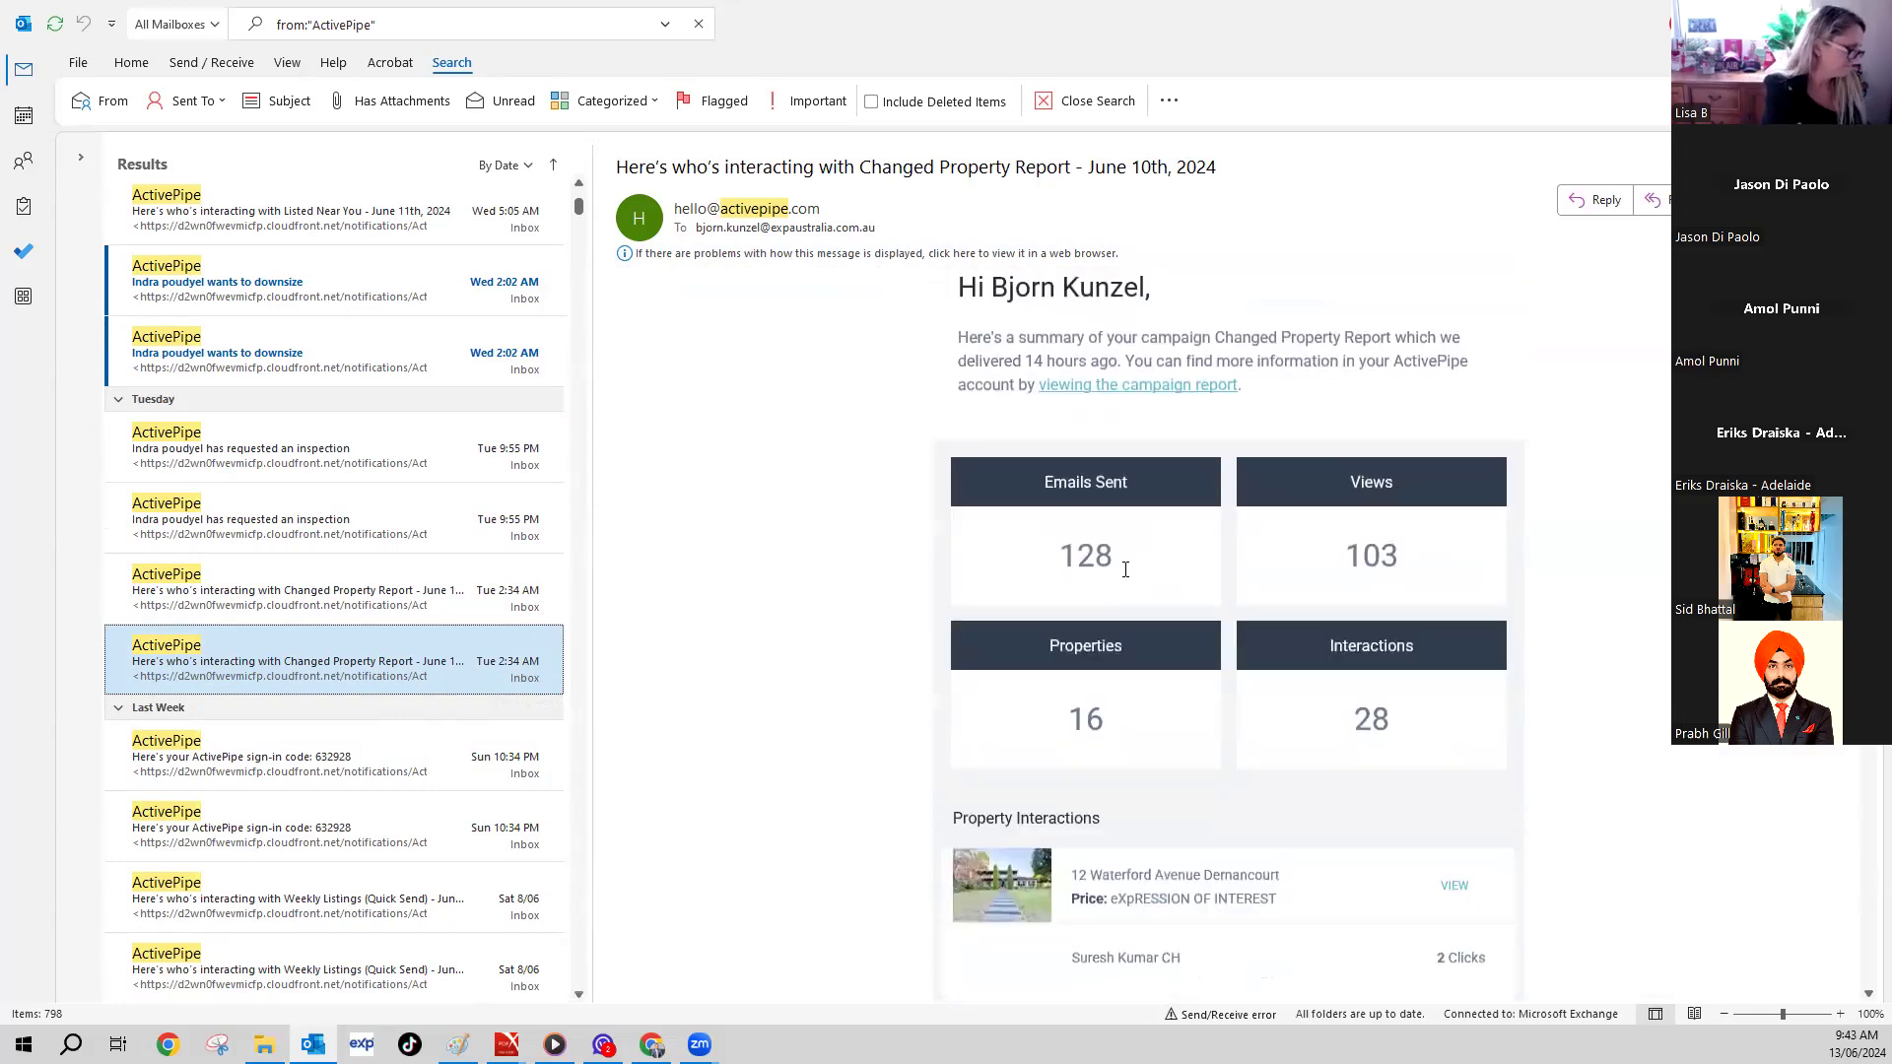
scroll(1284, 562, "down", 3)
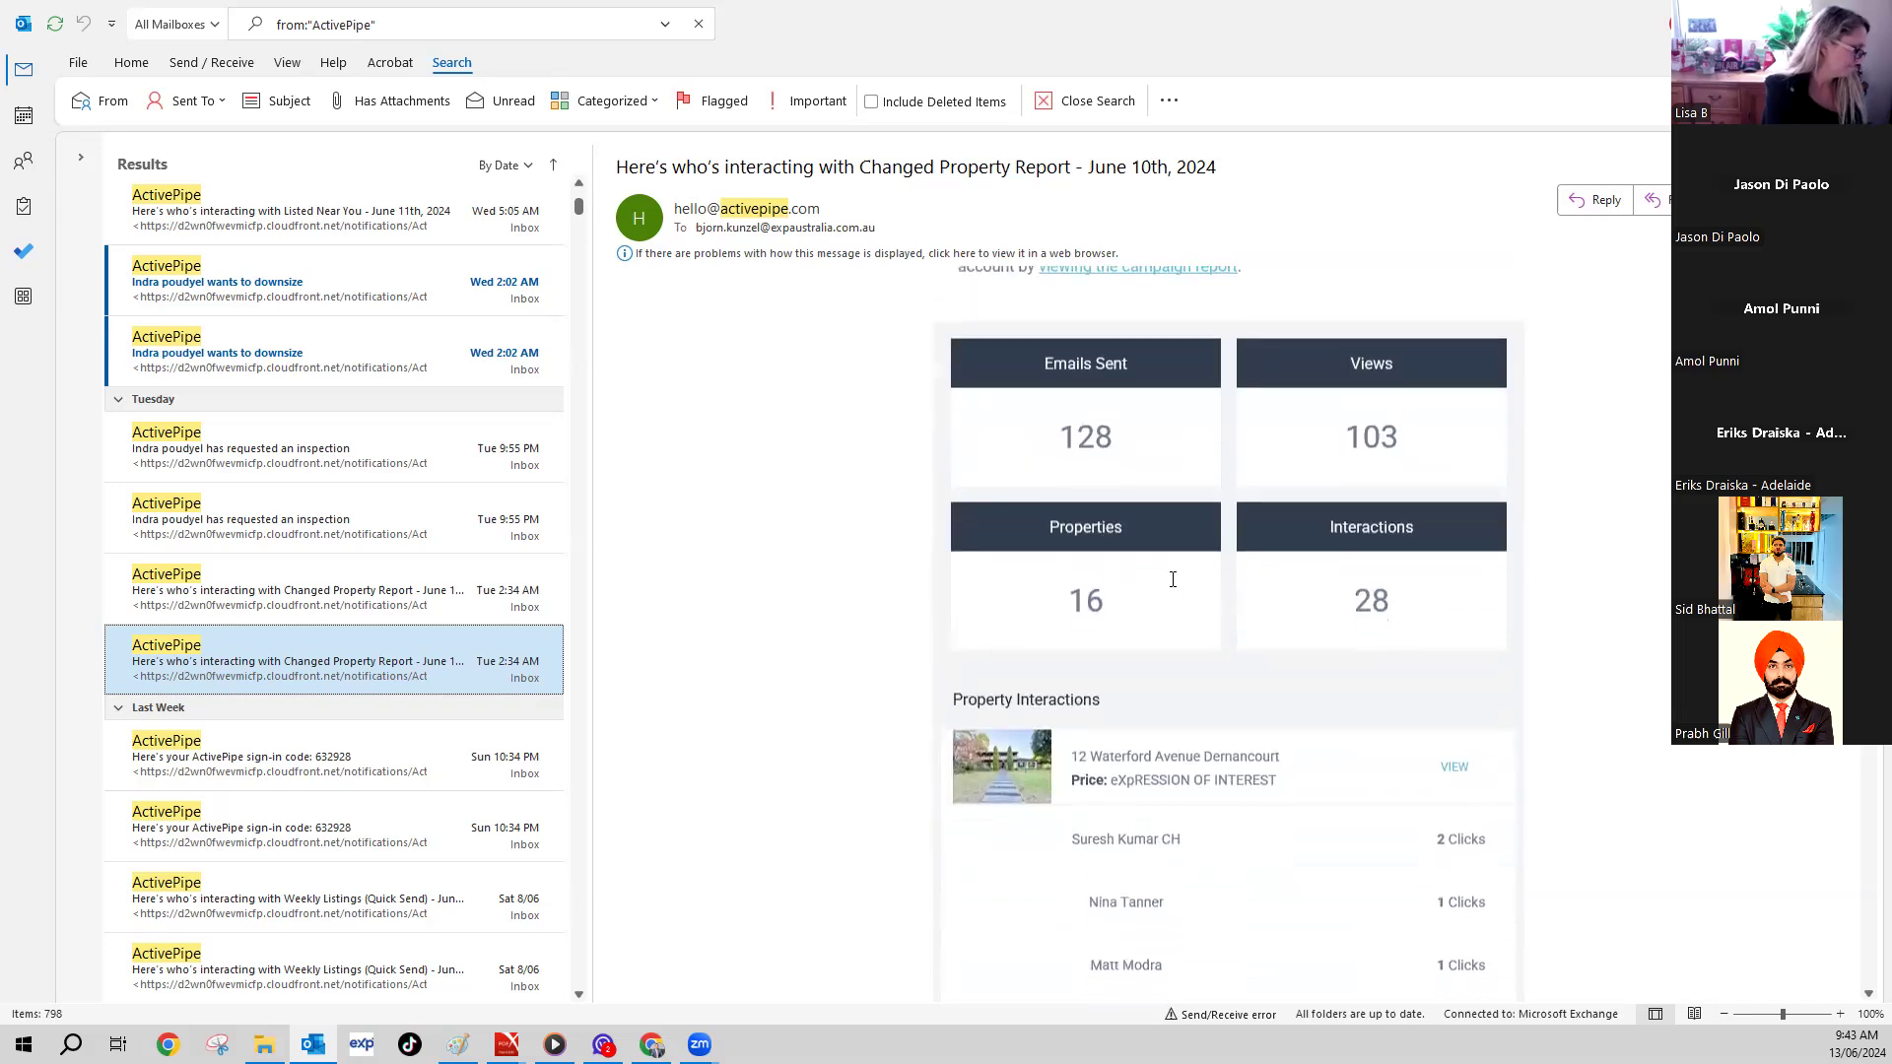
scroll(1281, 597, "down", 3)
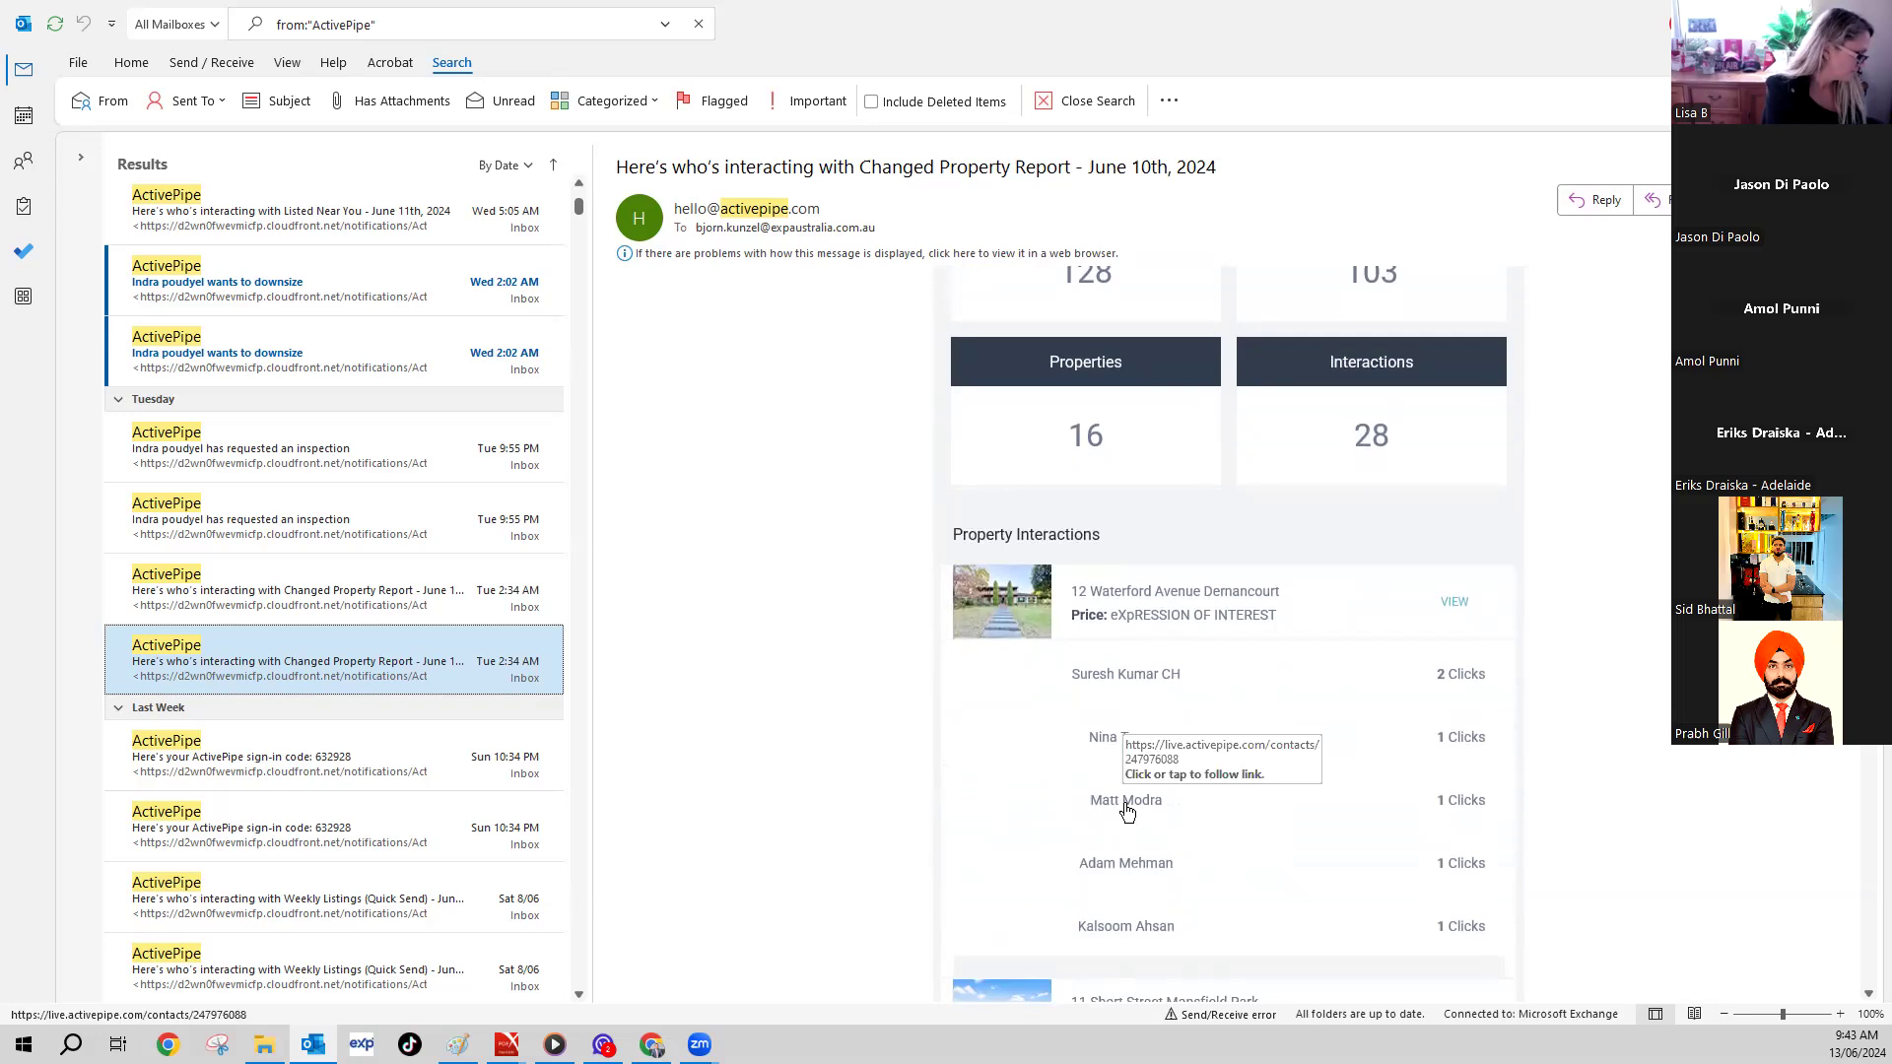
scroll(1124, 793, "down", 8)
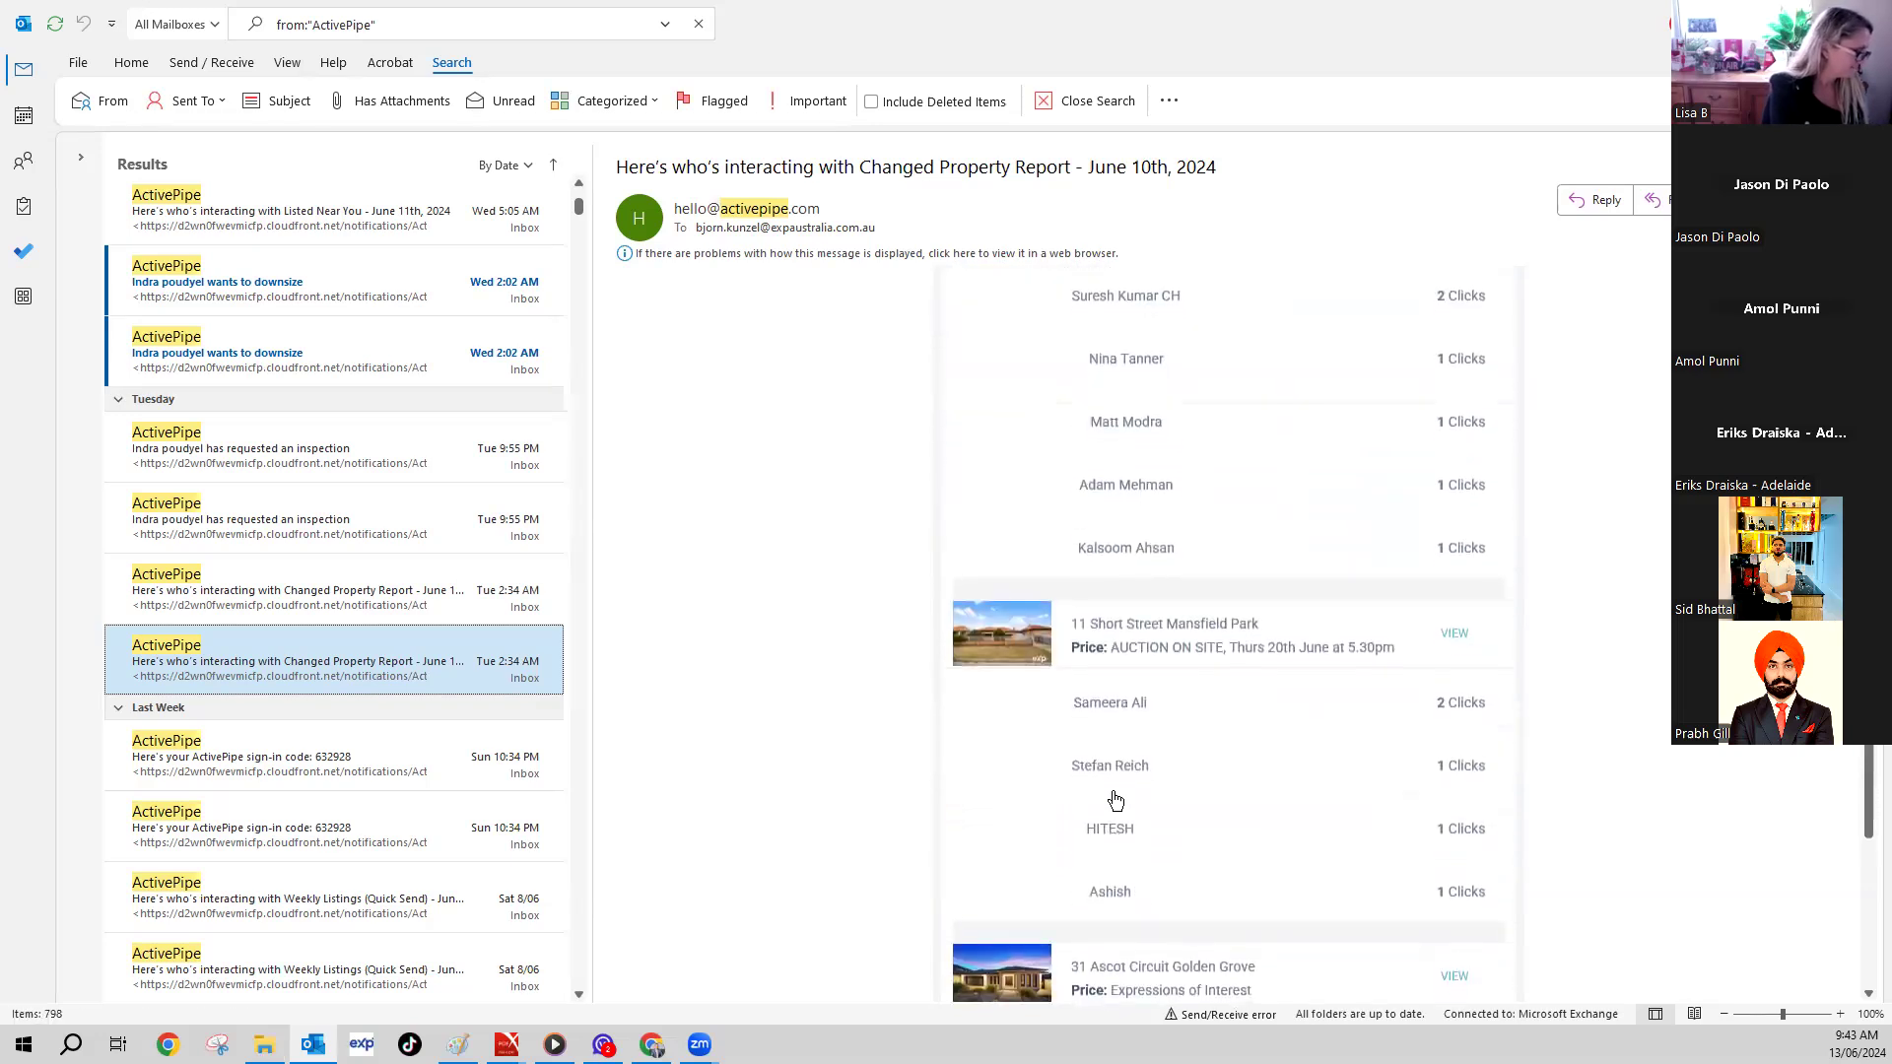
scroll(1133, 641, "down", 10)
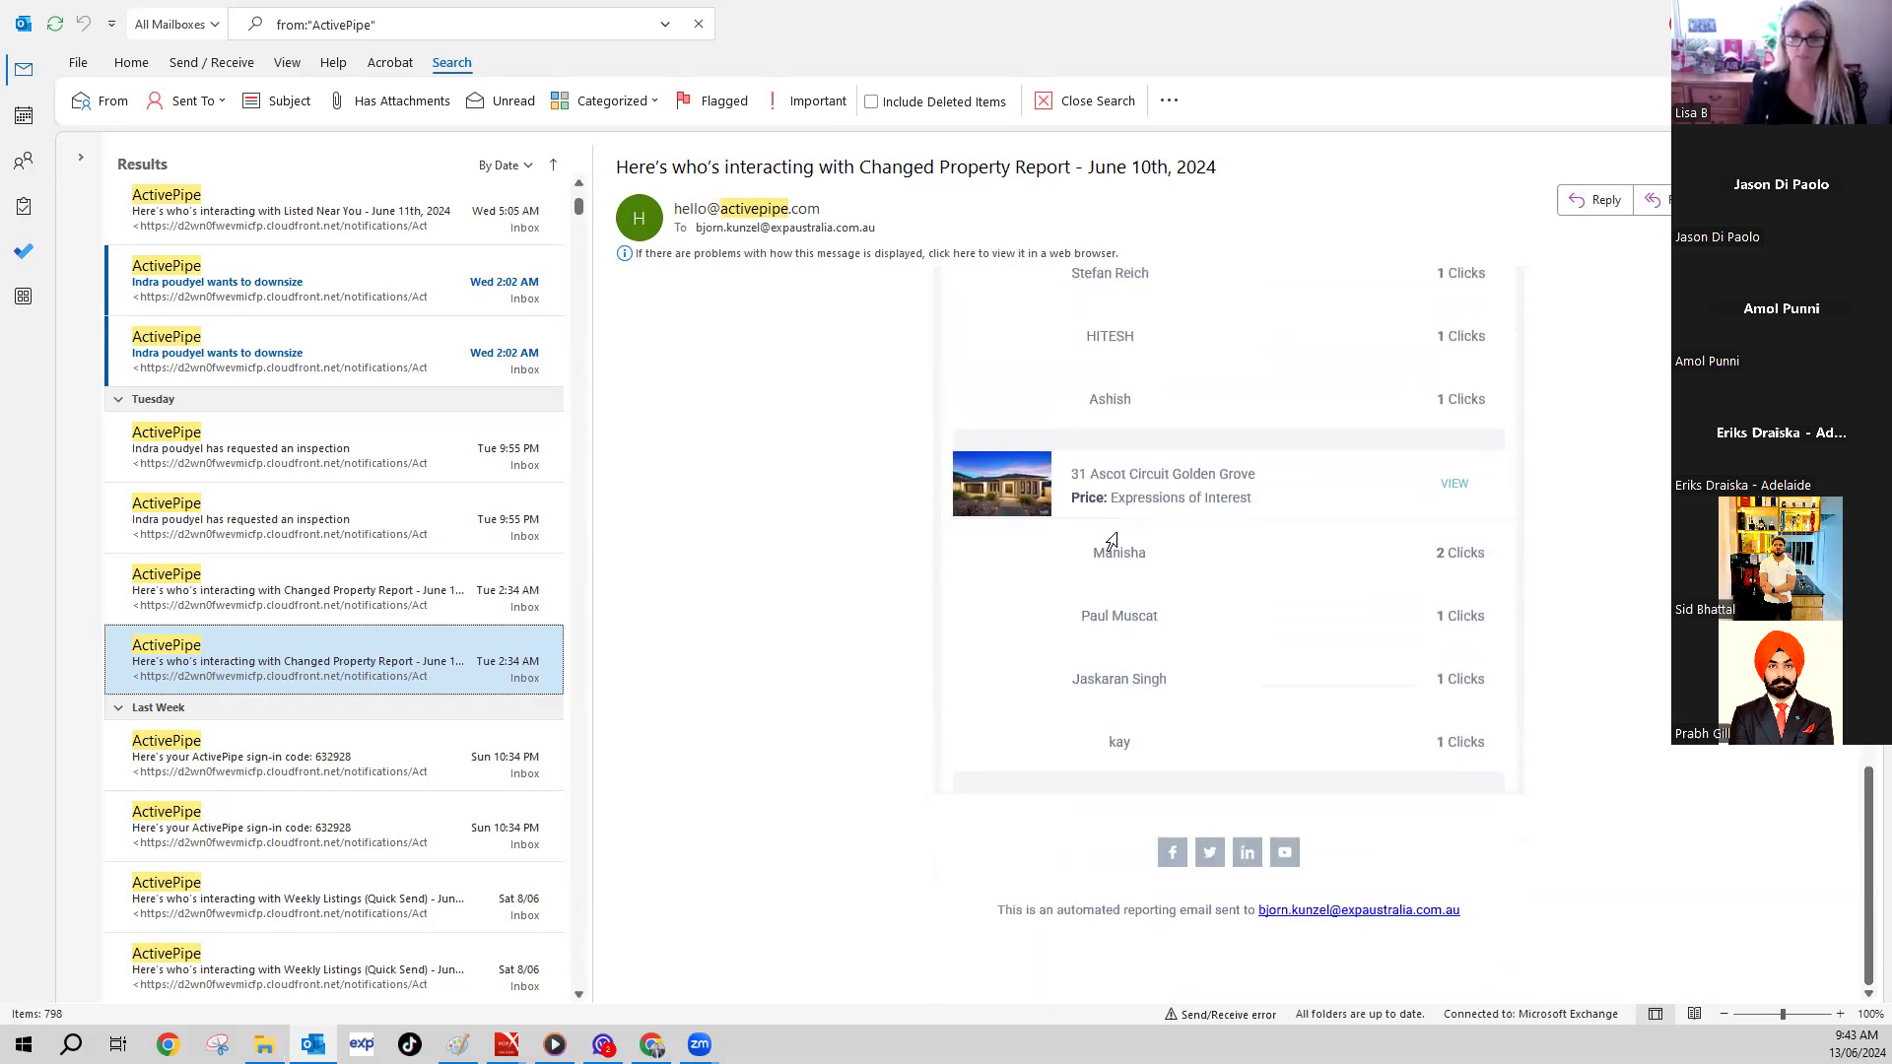
left_click(1132, 569)
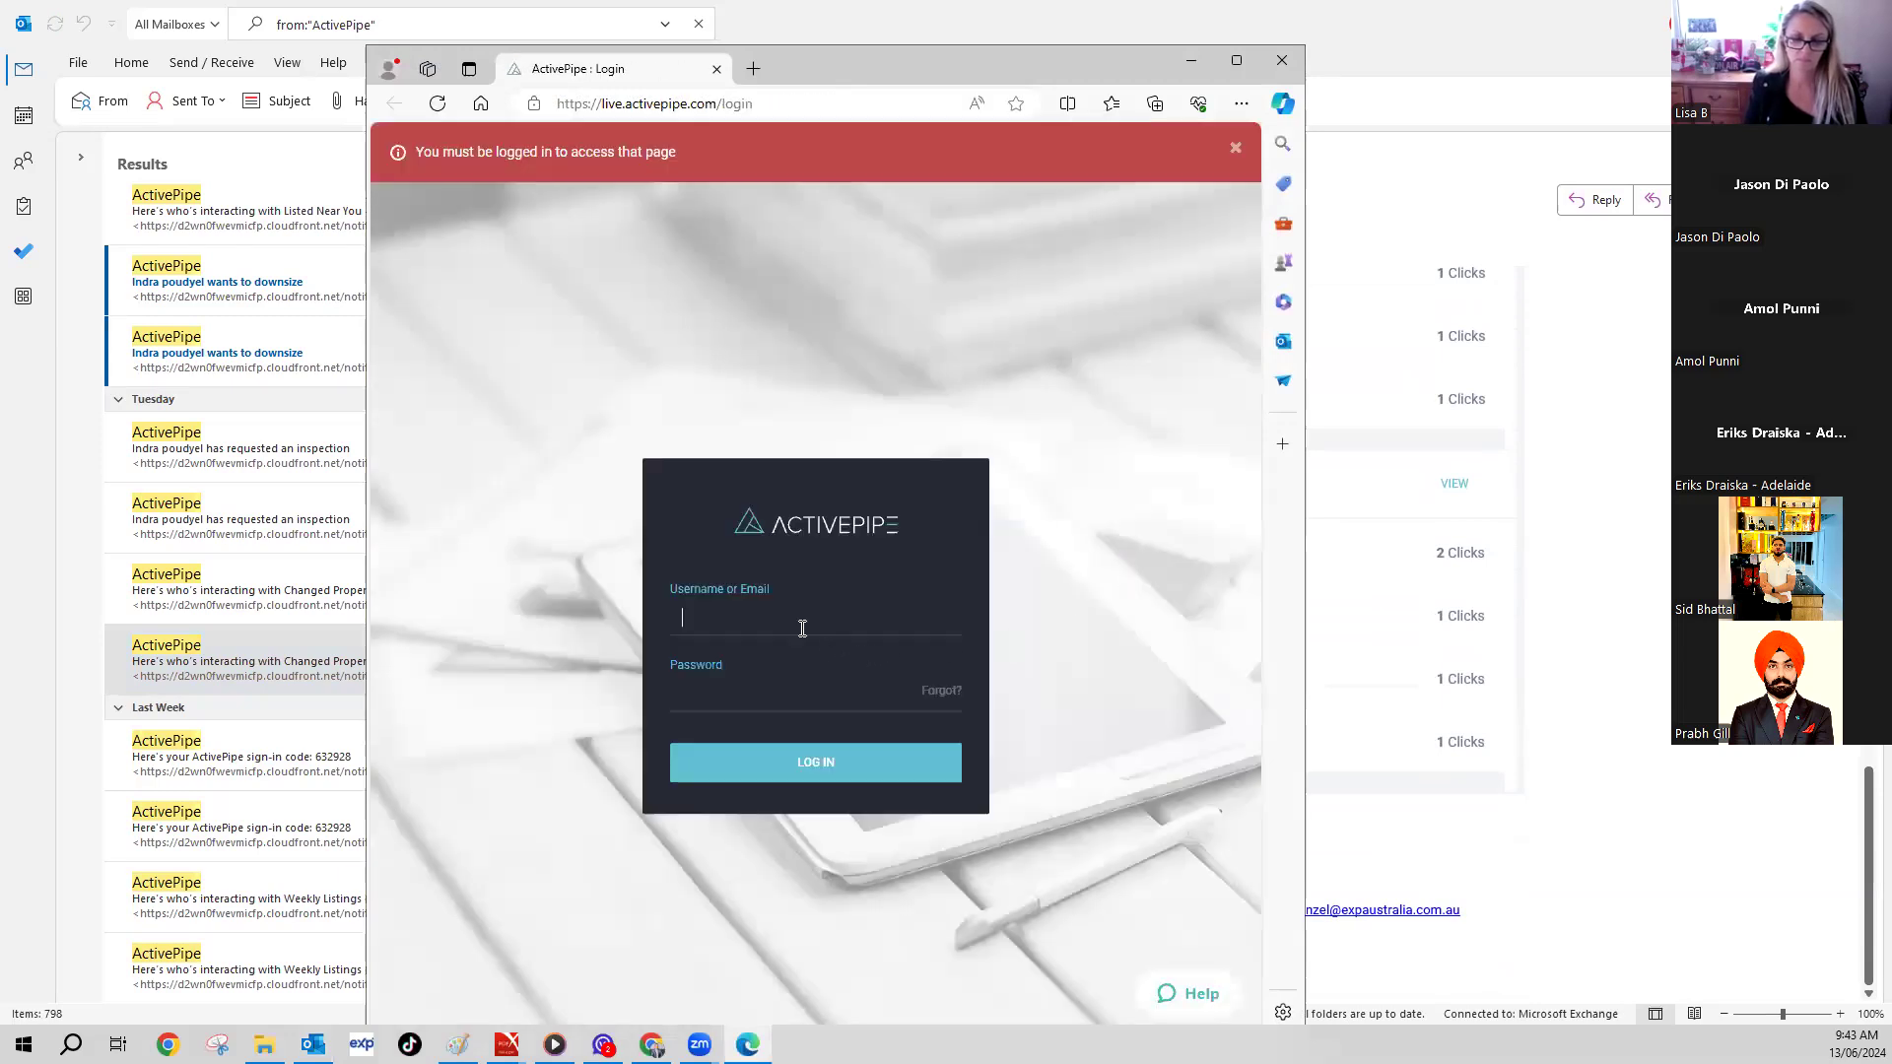
left_click(802, 628)
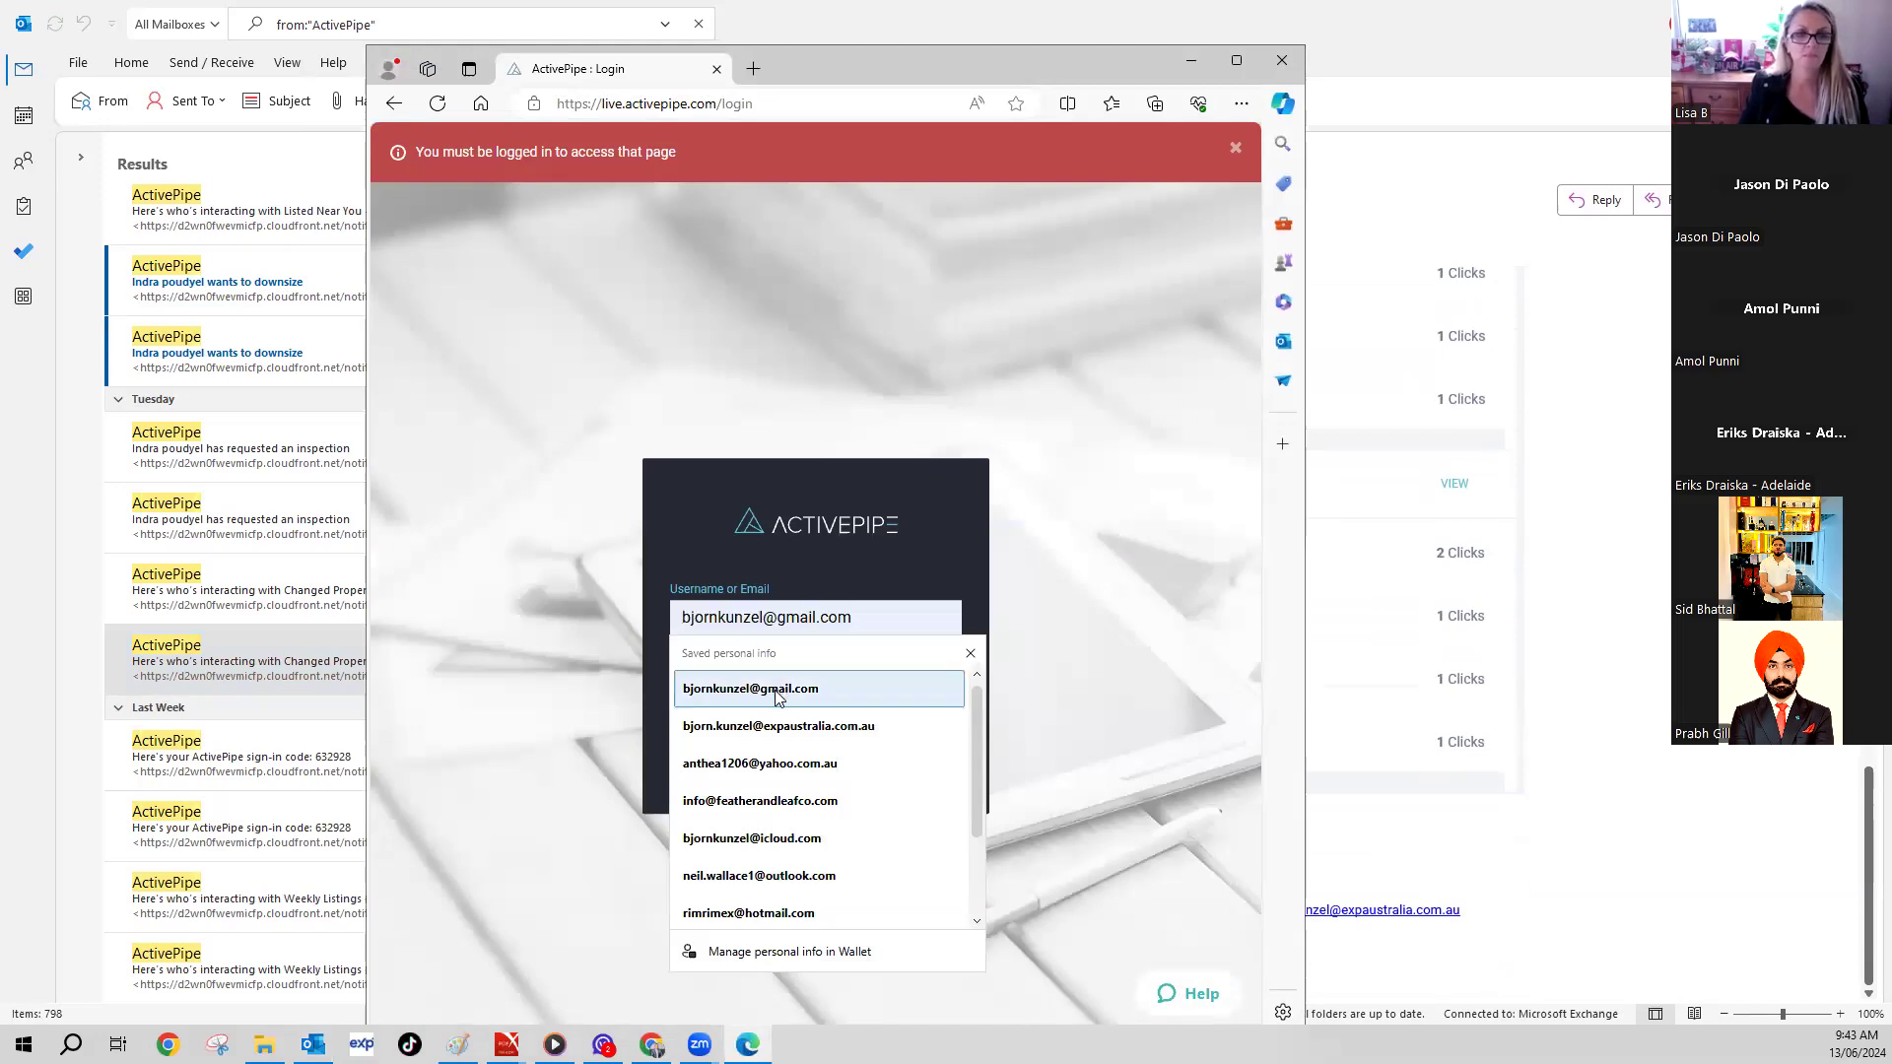
left_click(788, 726)
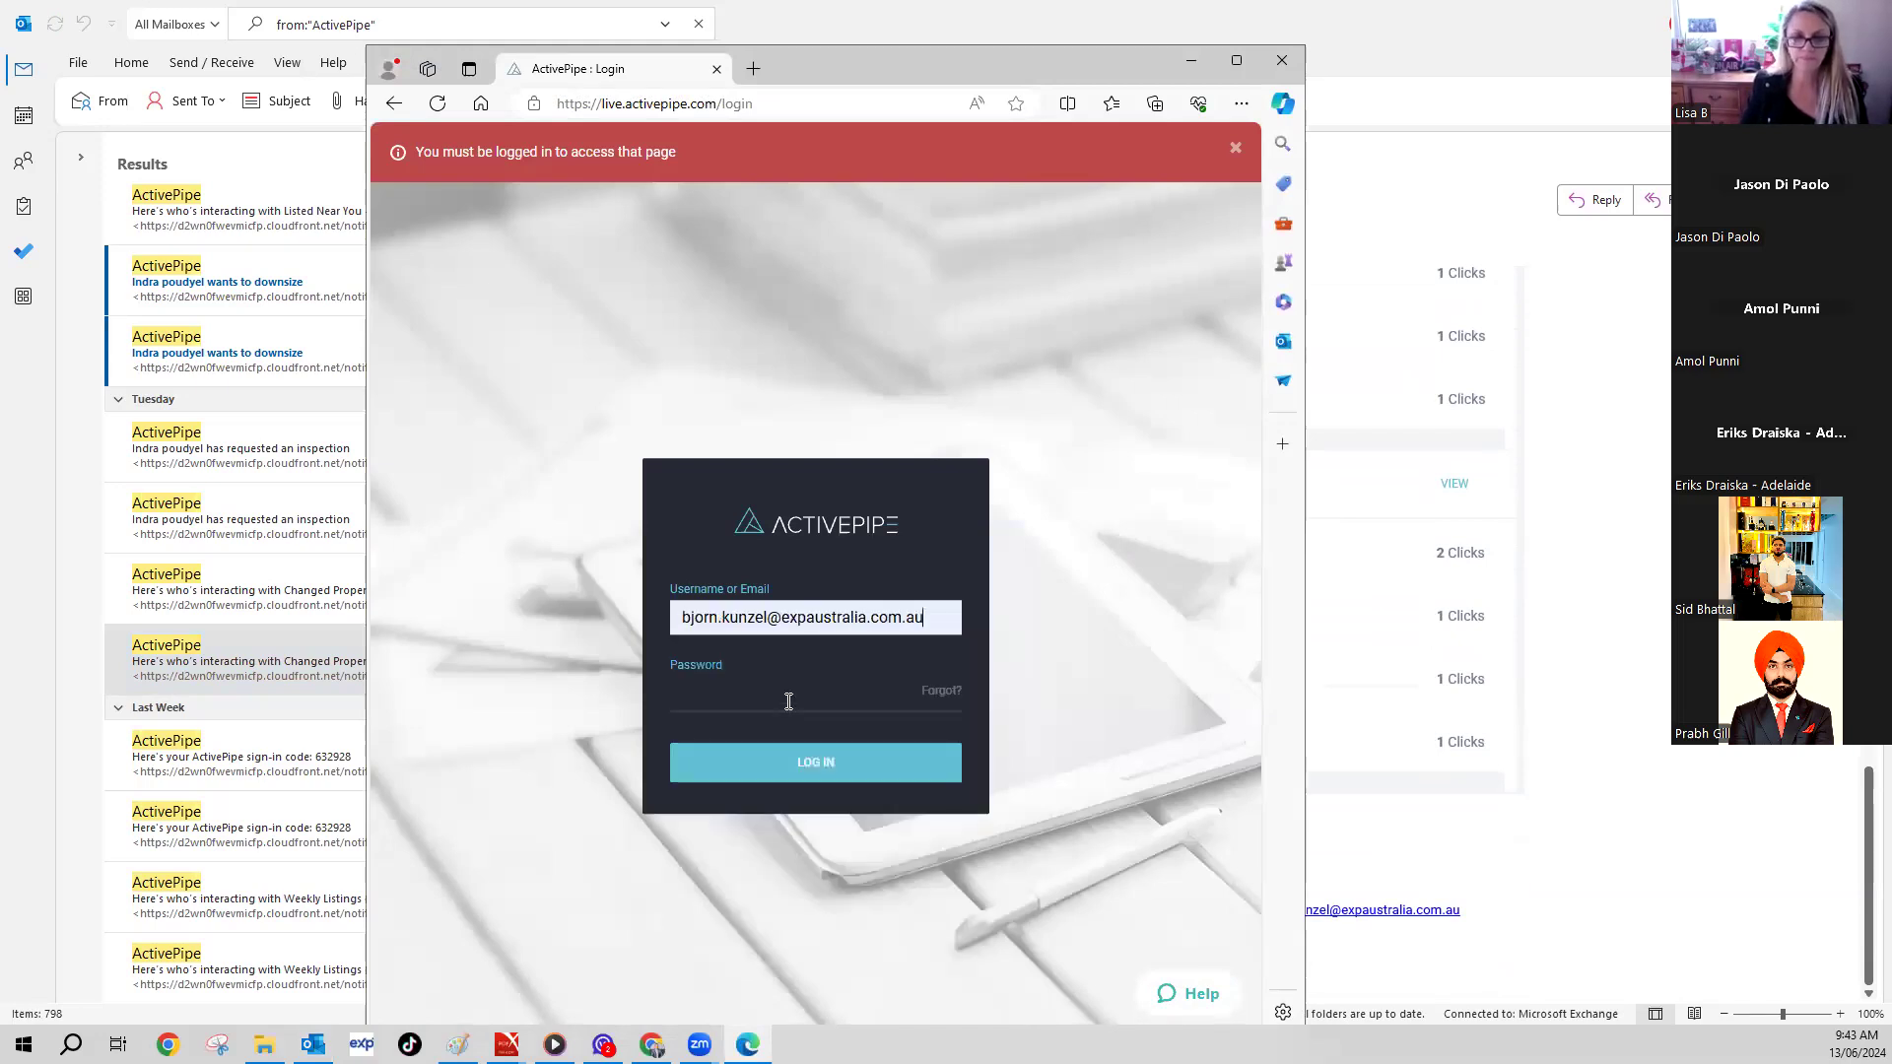
left_click(815, 761)
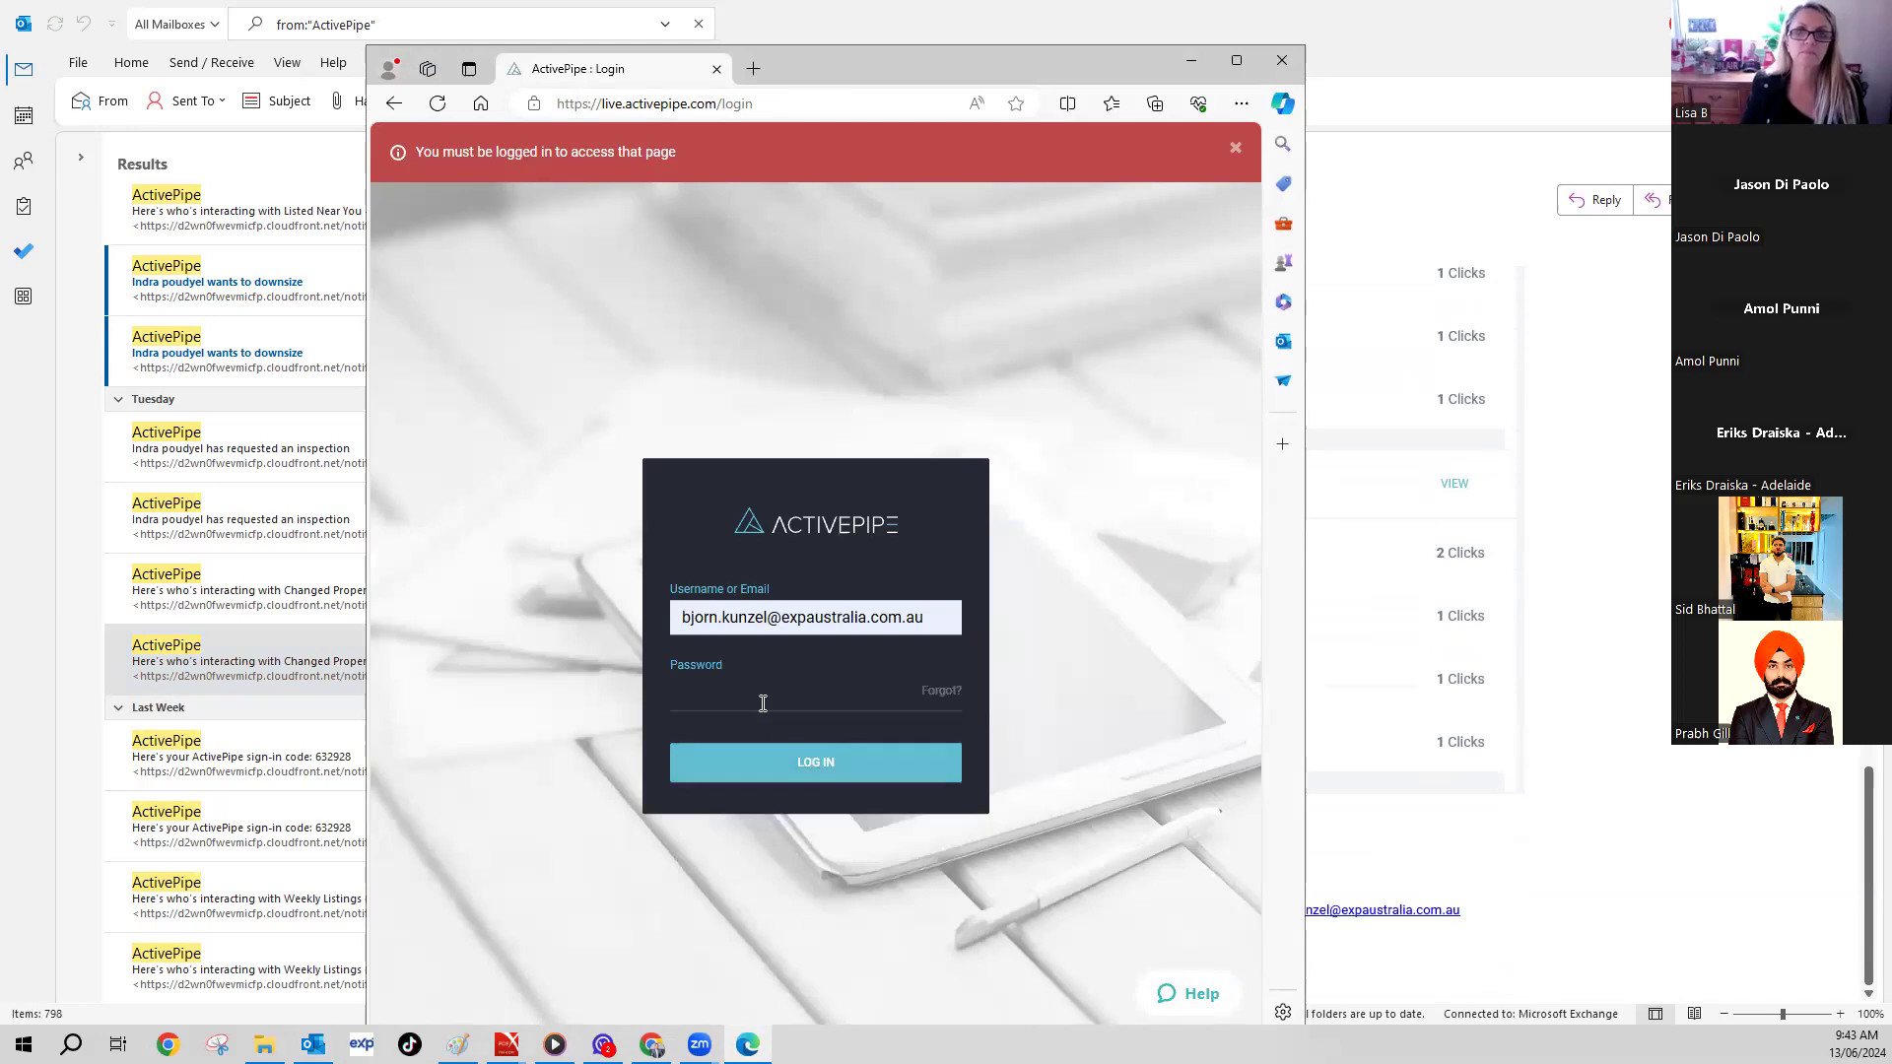
type("•")
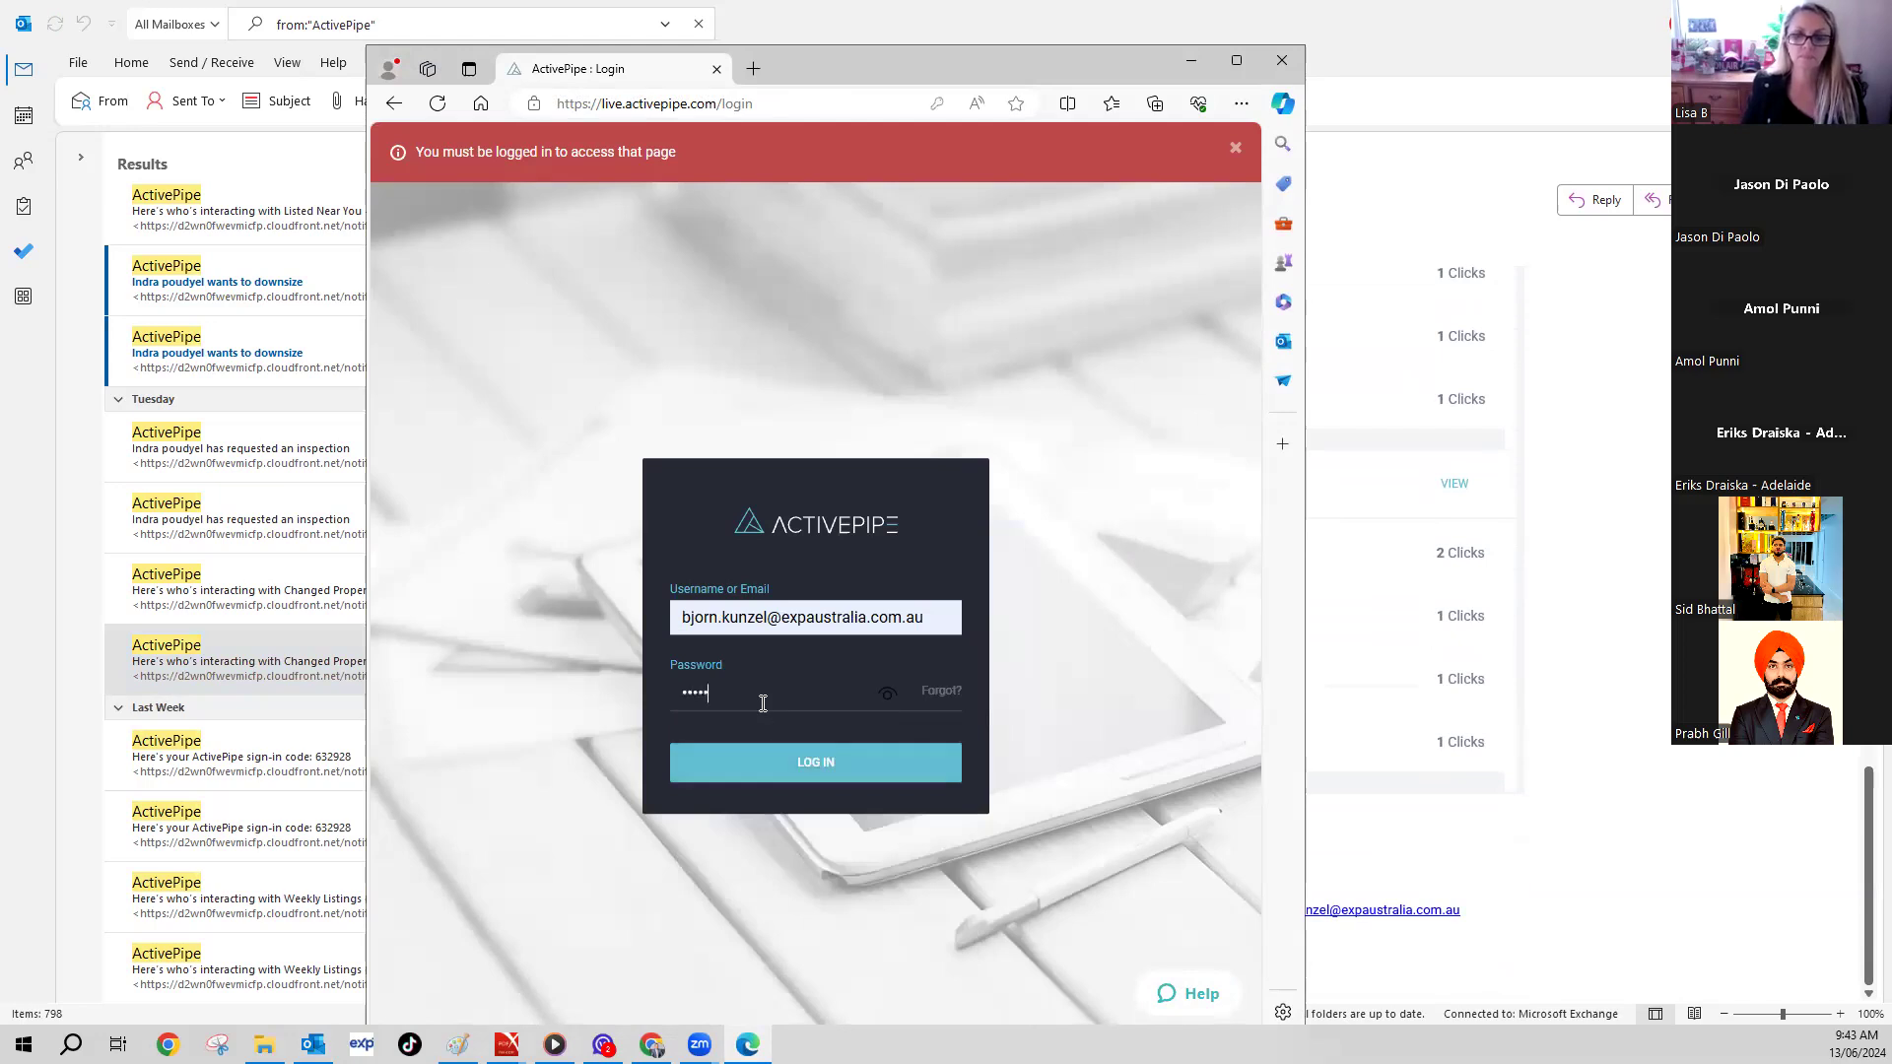
key("Return")
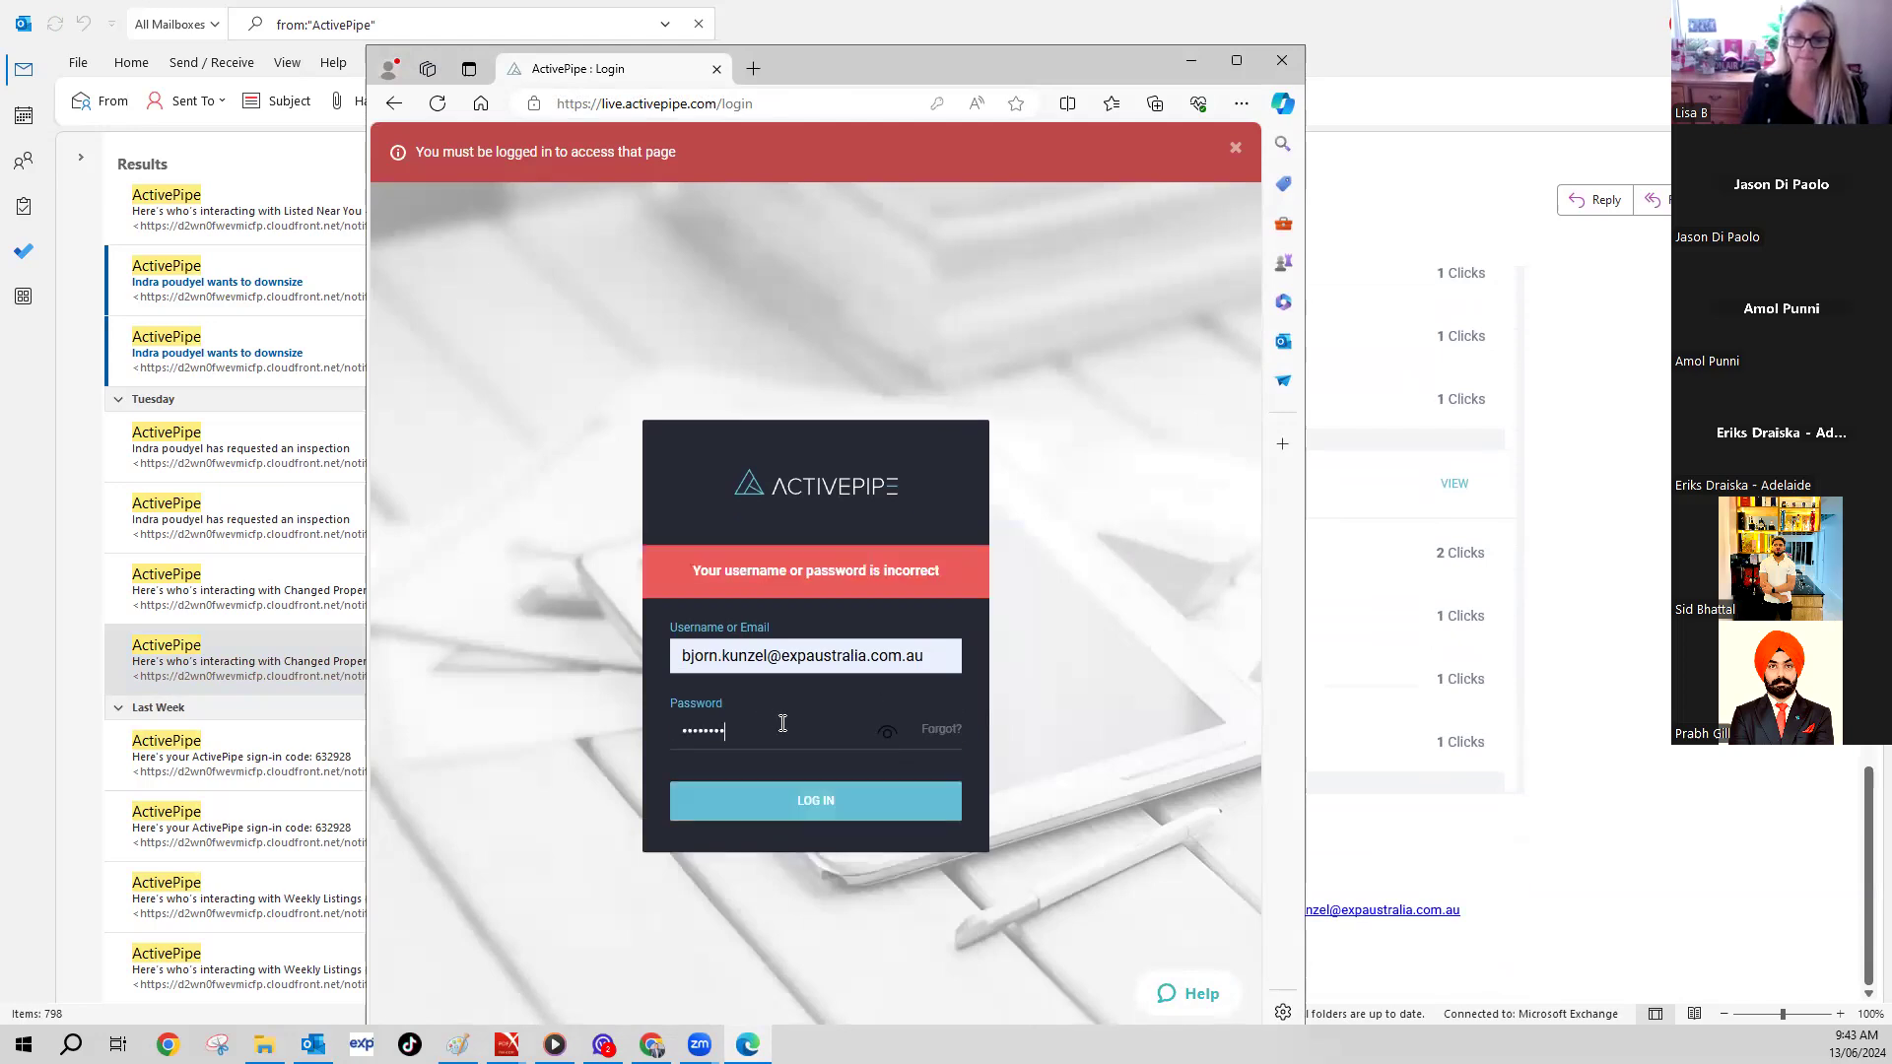
left_click(943, 730)
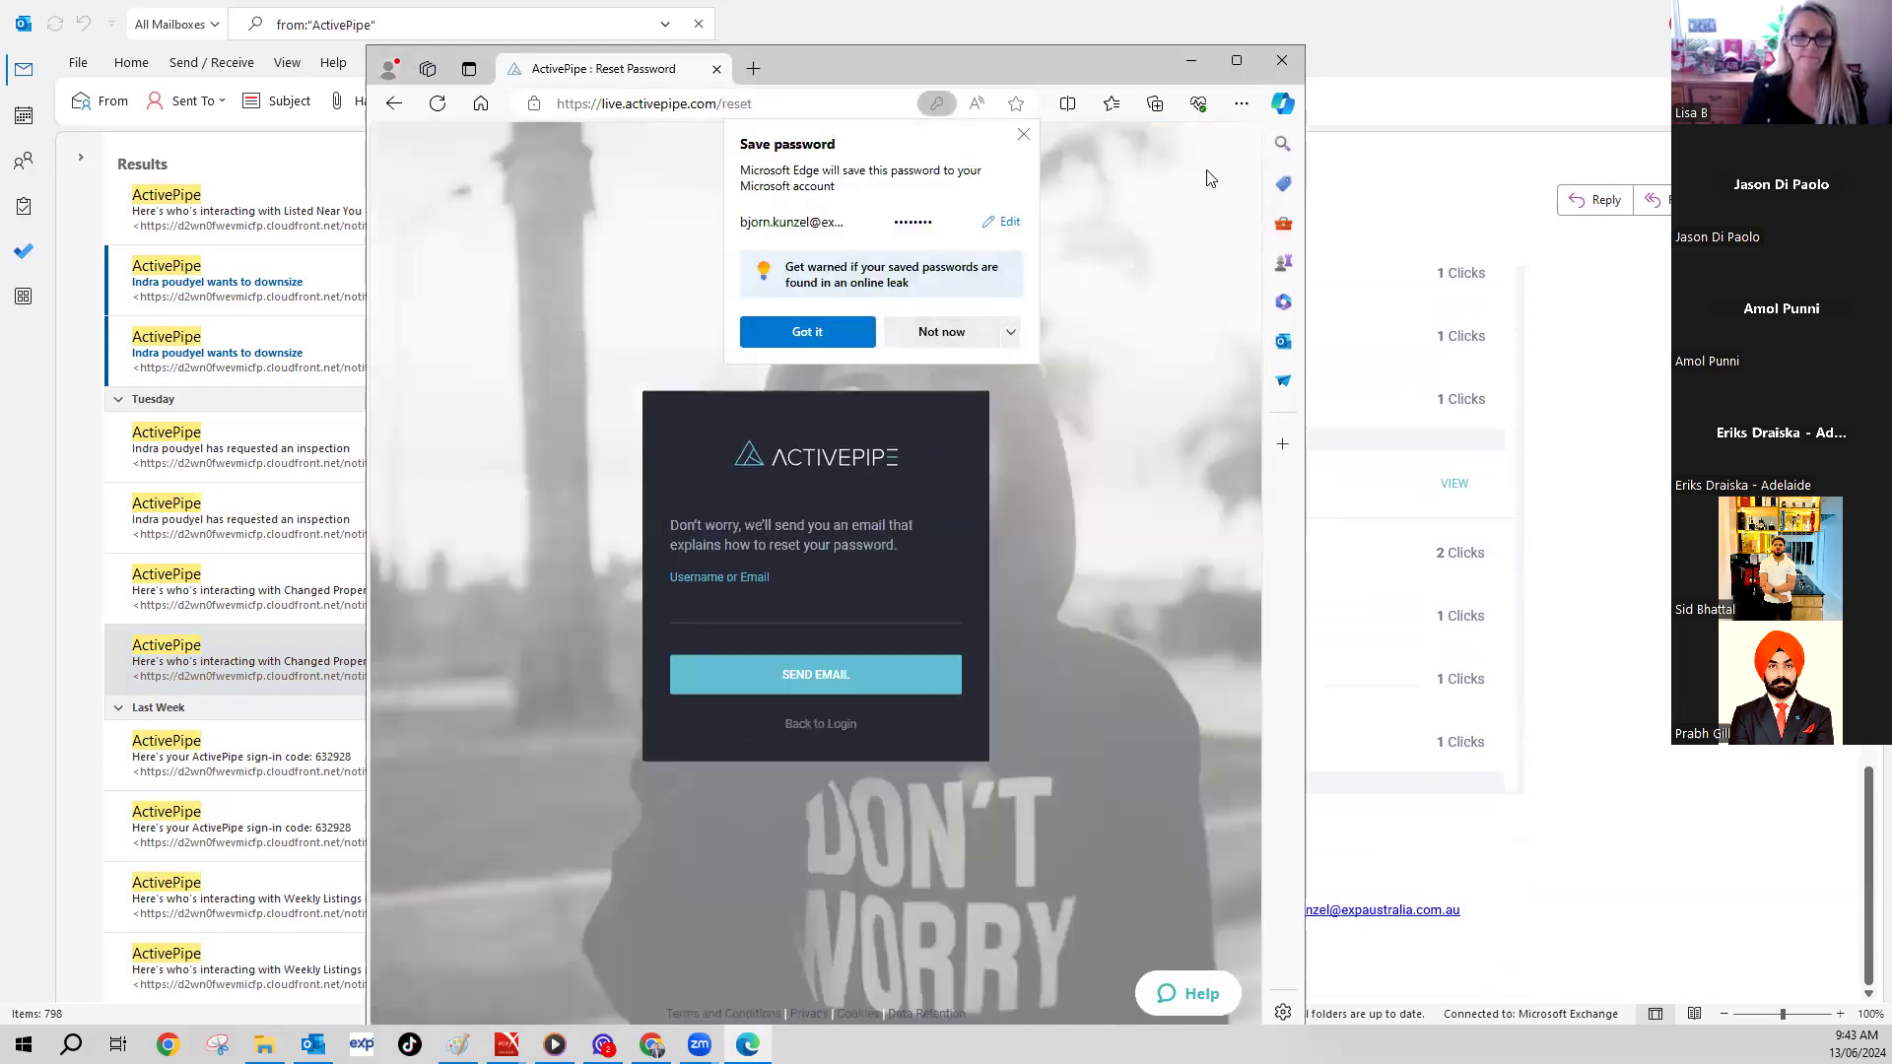
left_click(1282, 61)
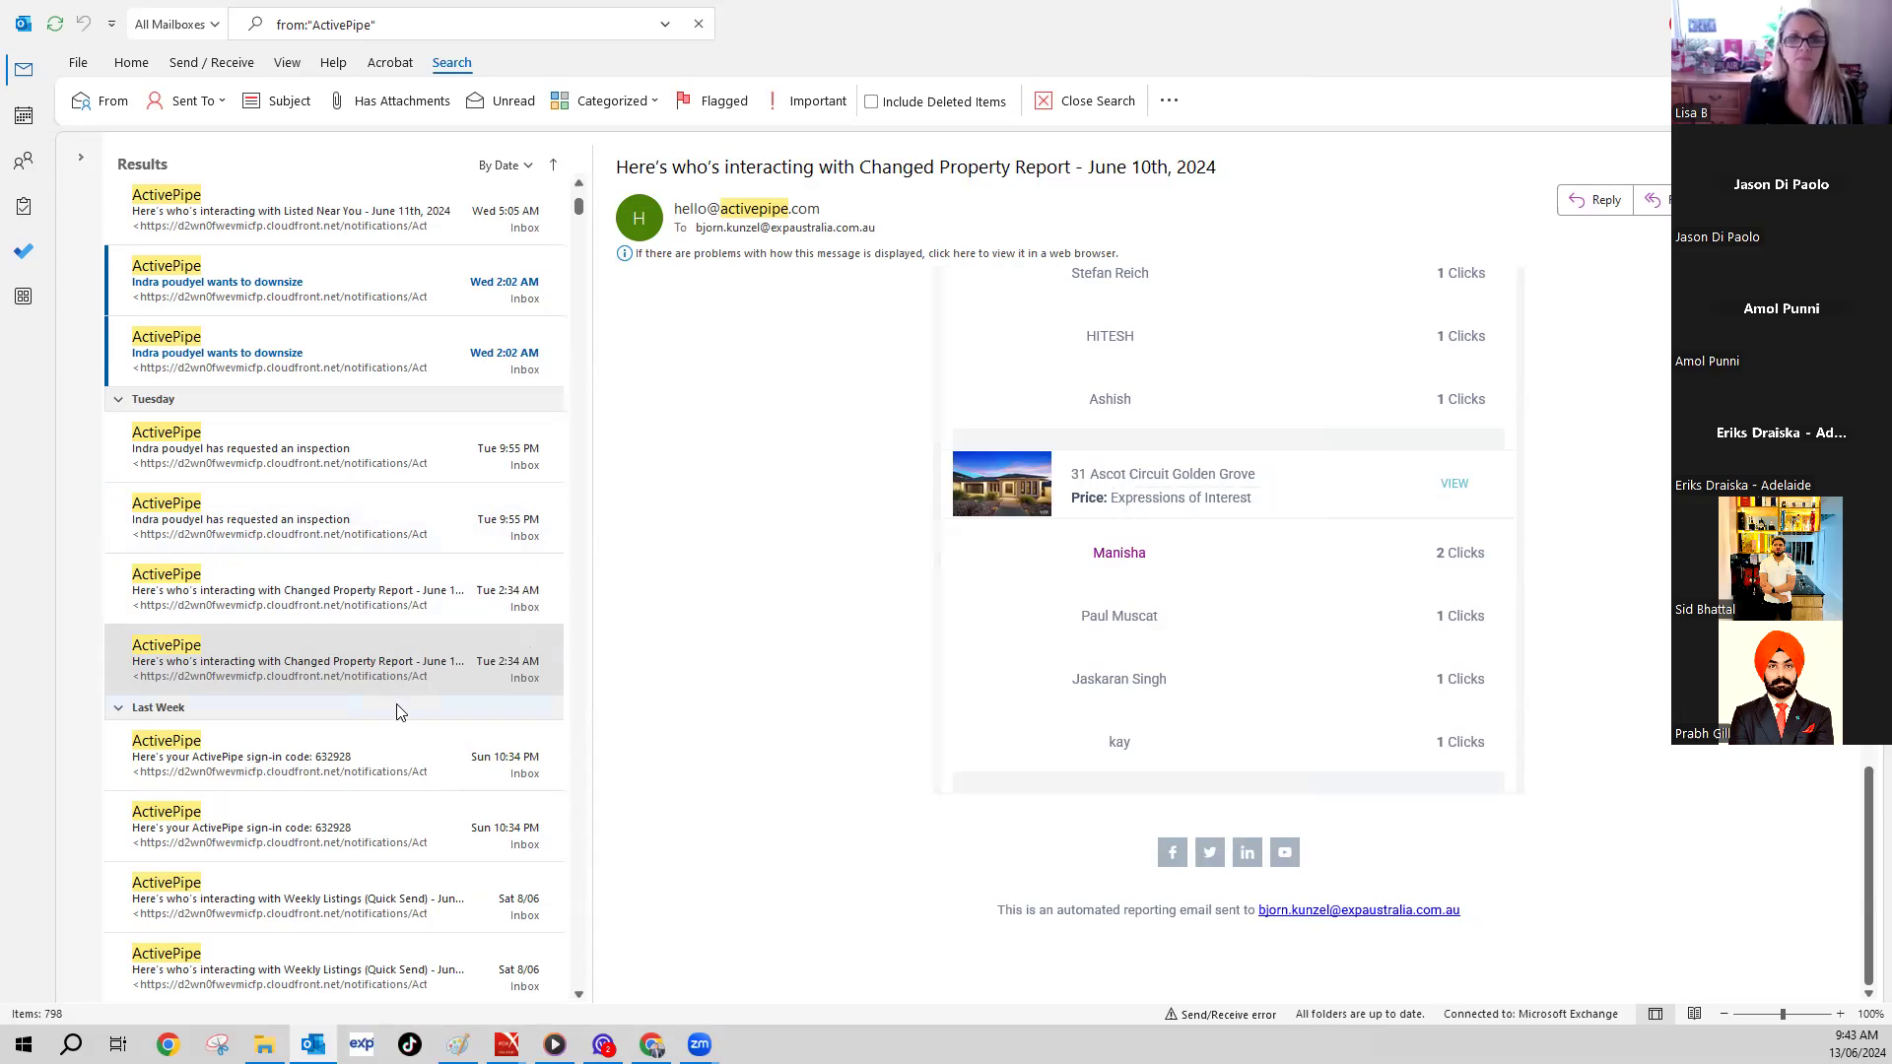
- In Chrome, open the Weekly Listings email from ActivePipe's EMAILS list
scroll(426, 729, "down", 3)
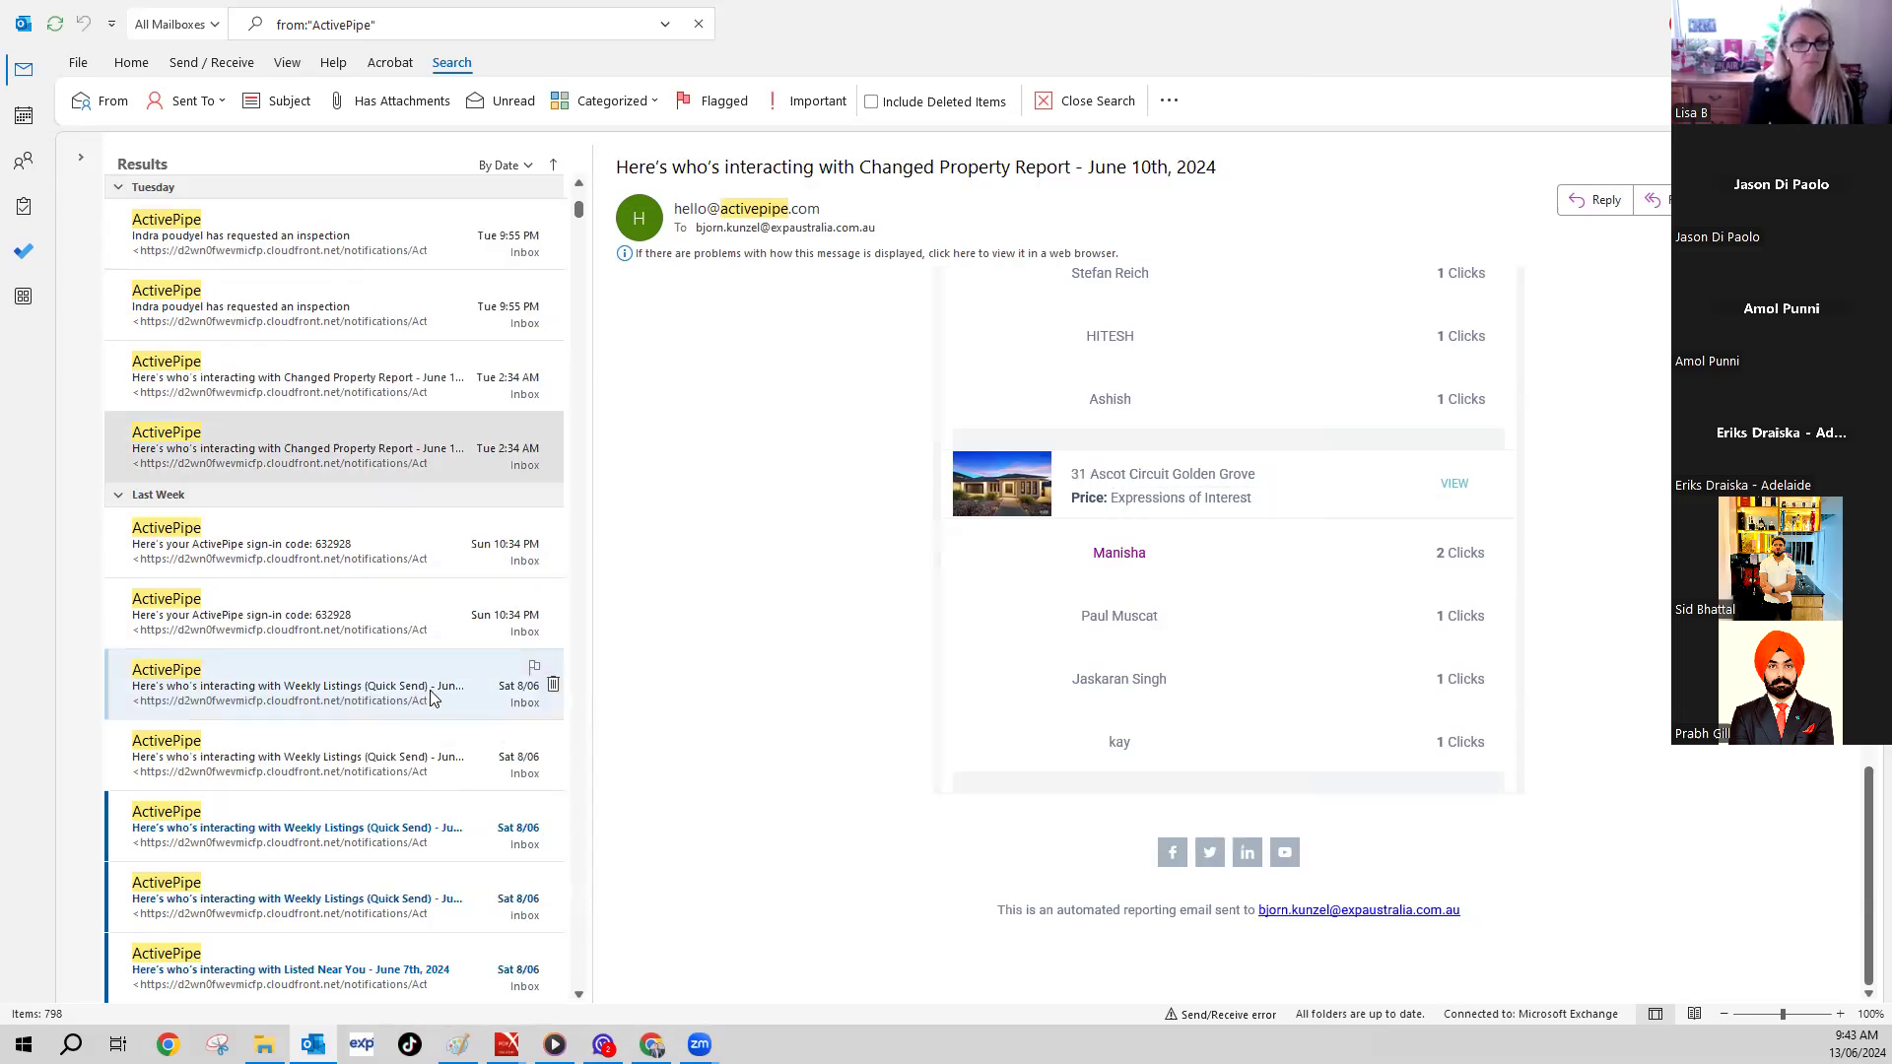
left_click(652, 1044)
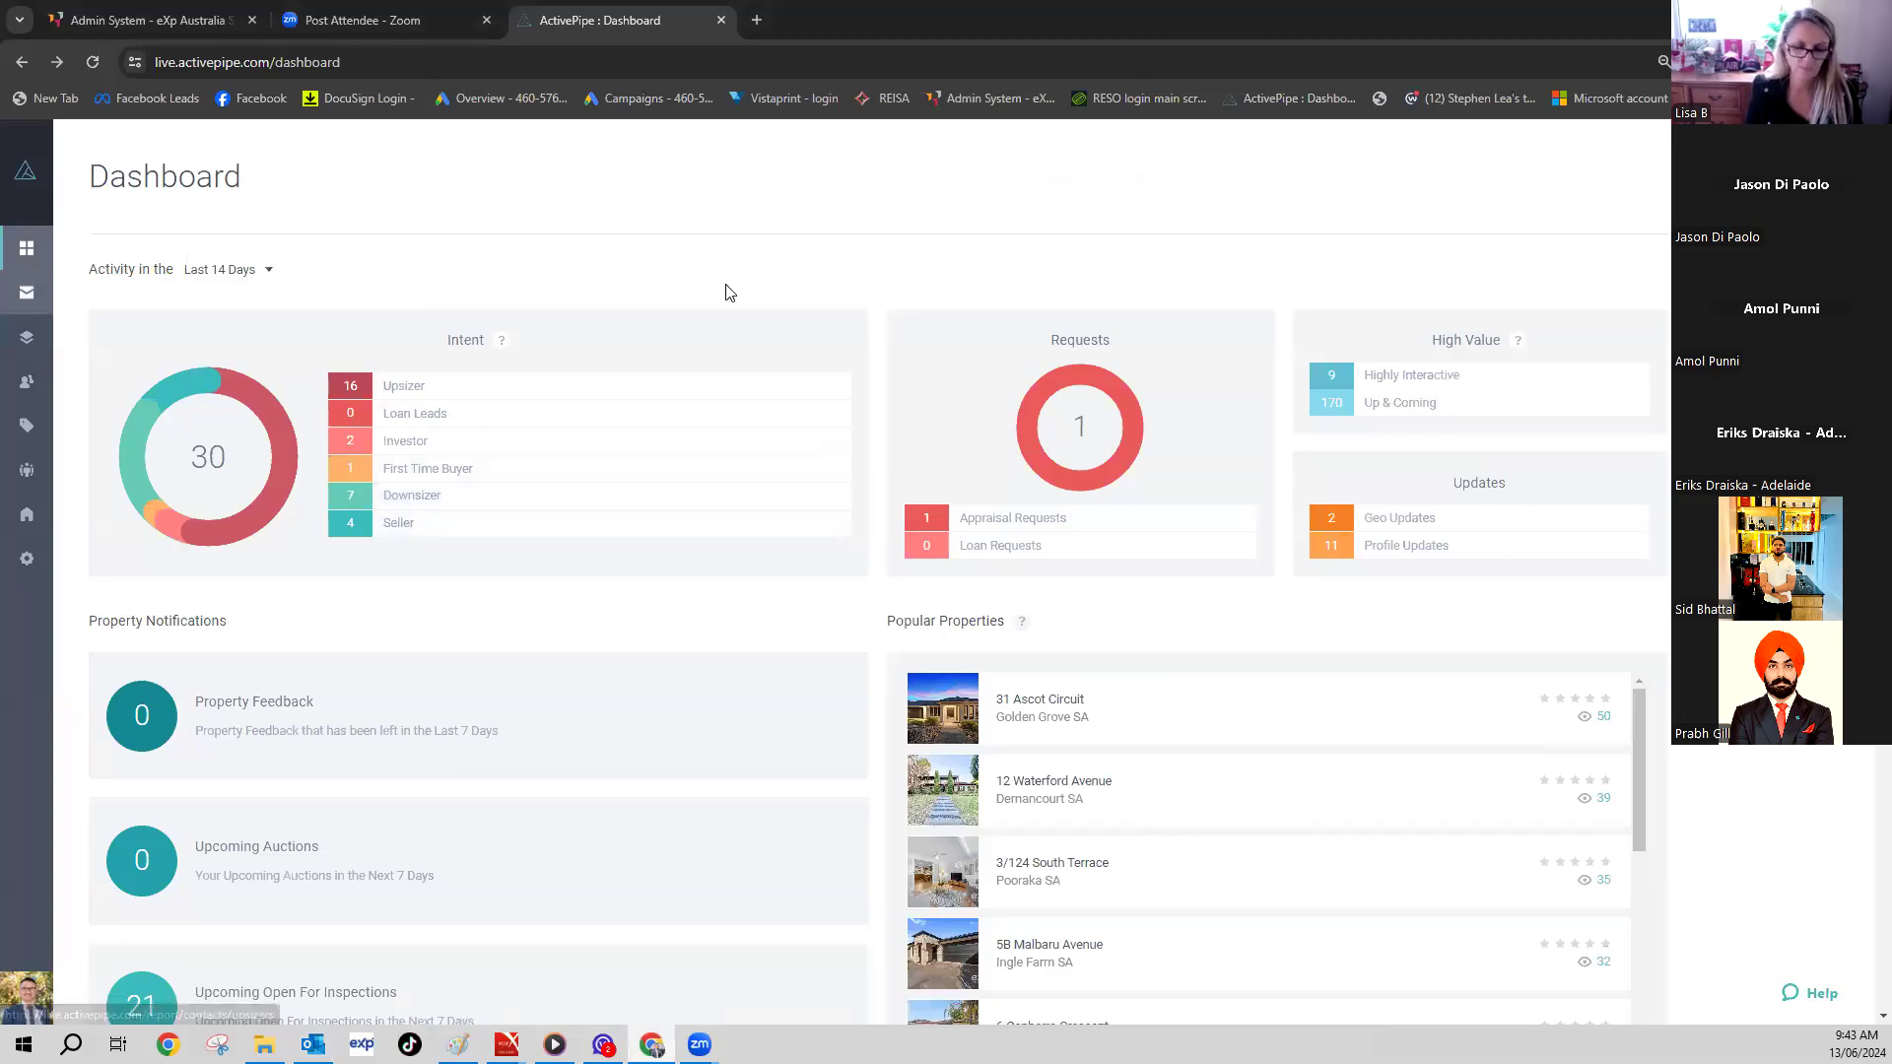
left_click(21, 296)
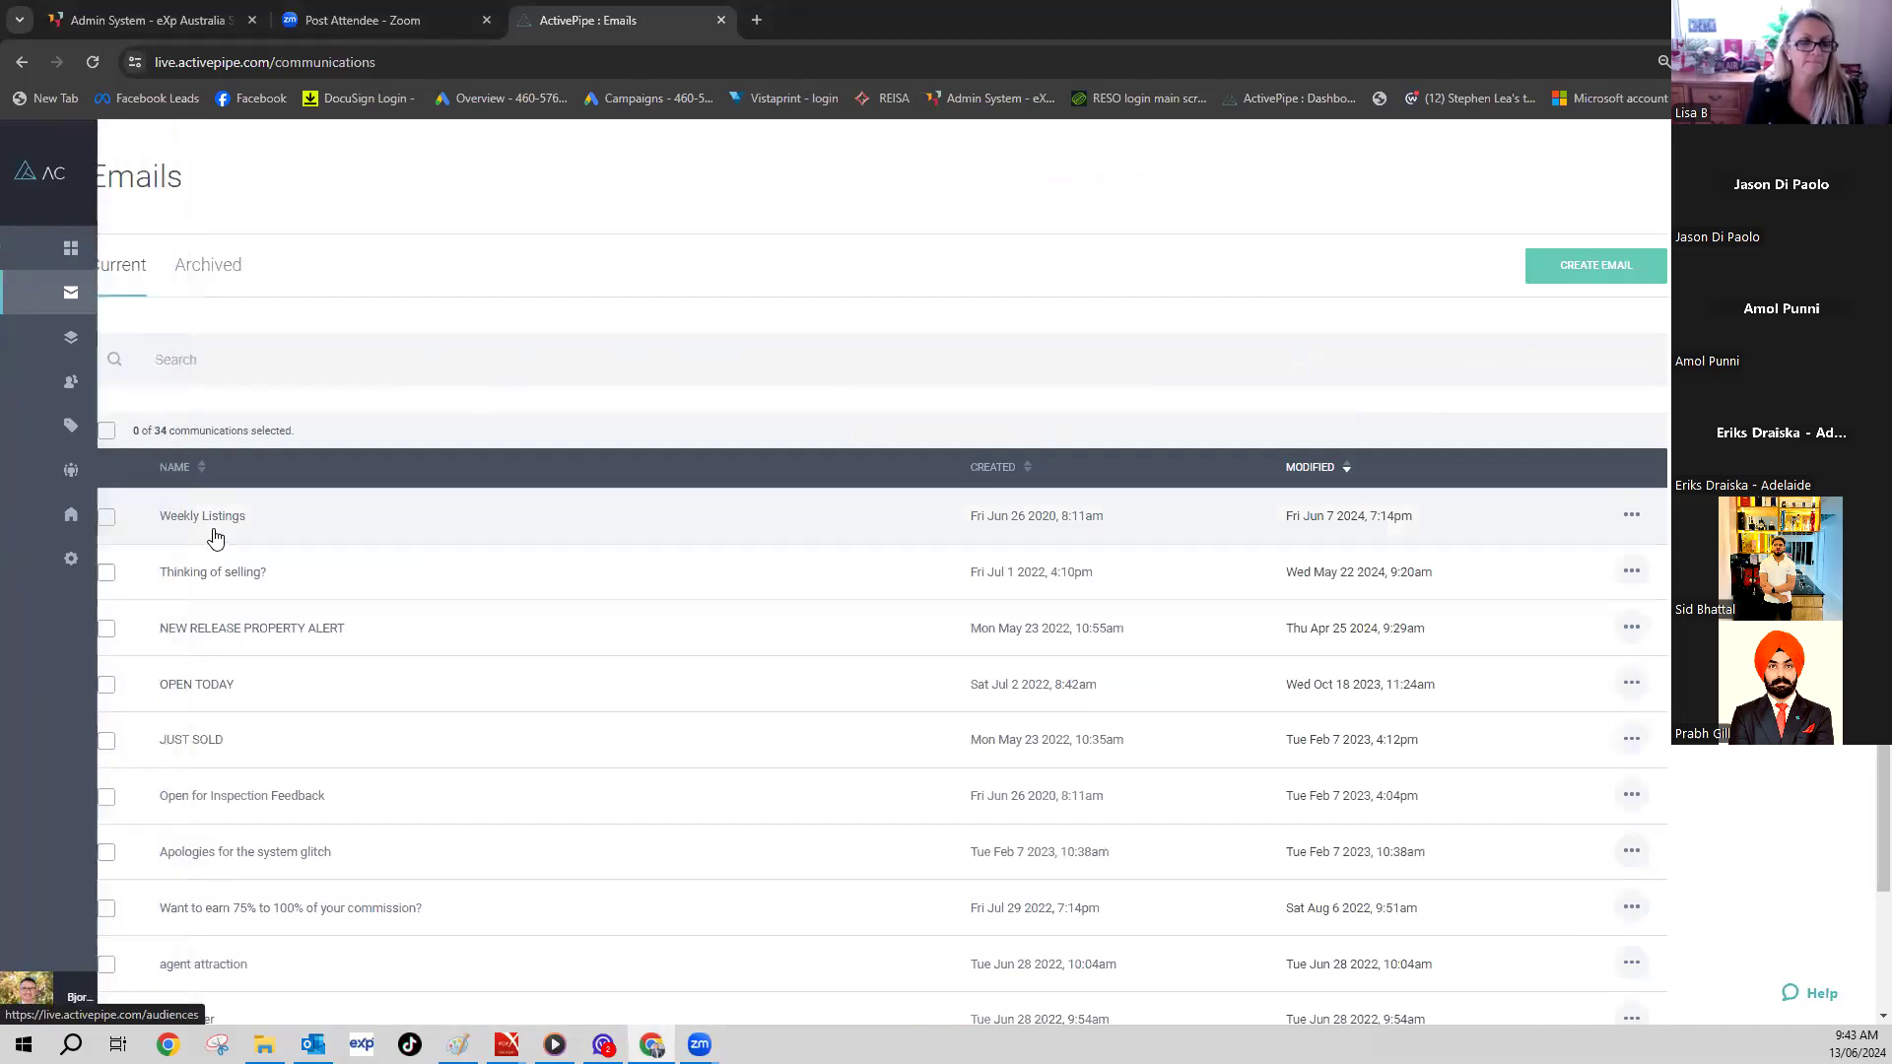
left_click(202, 530)
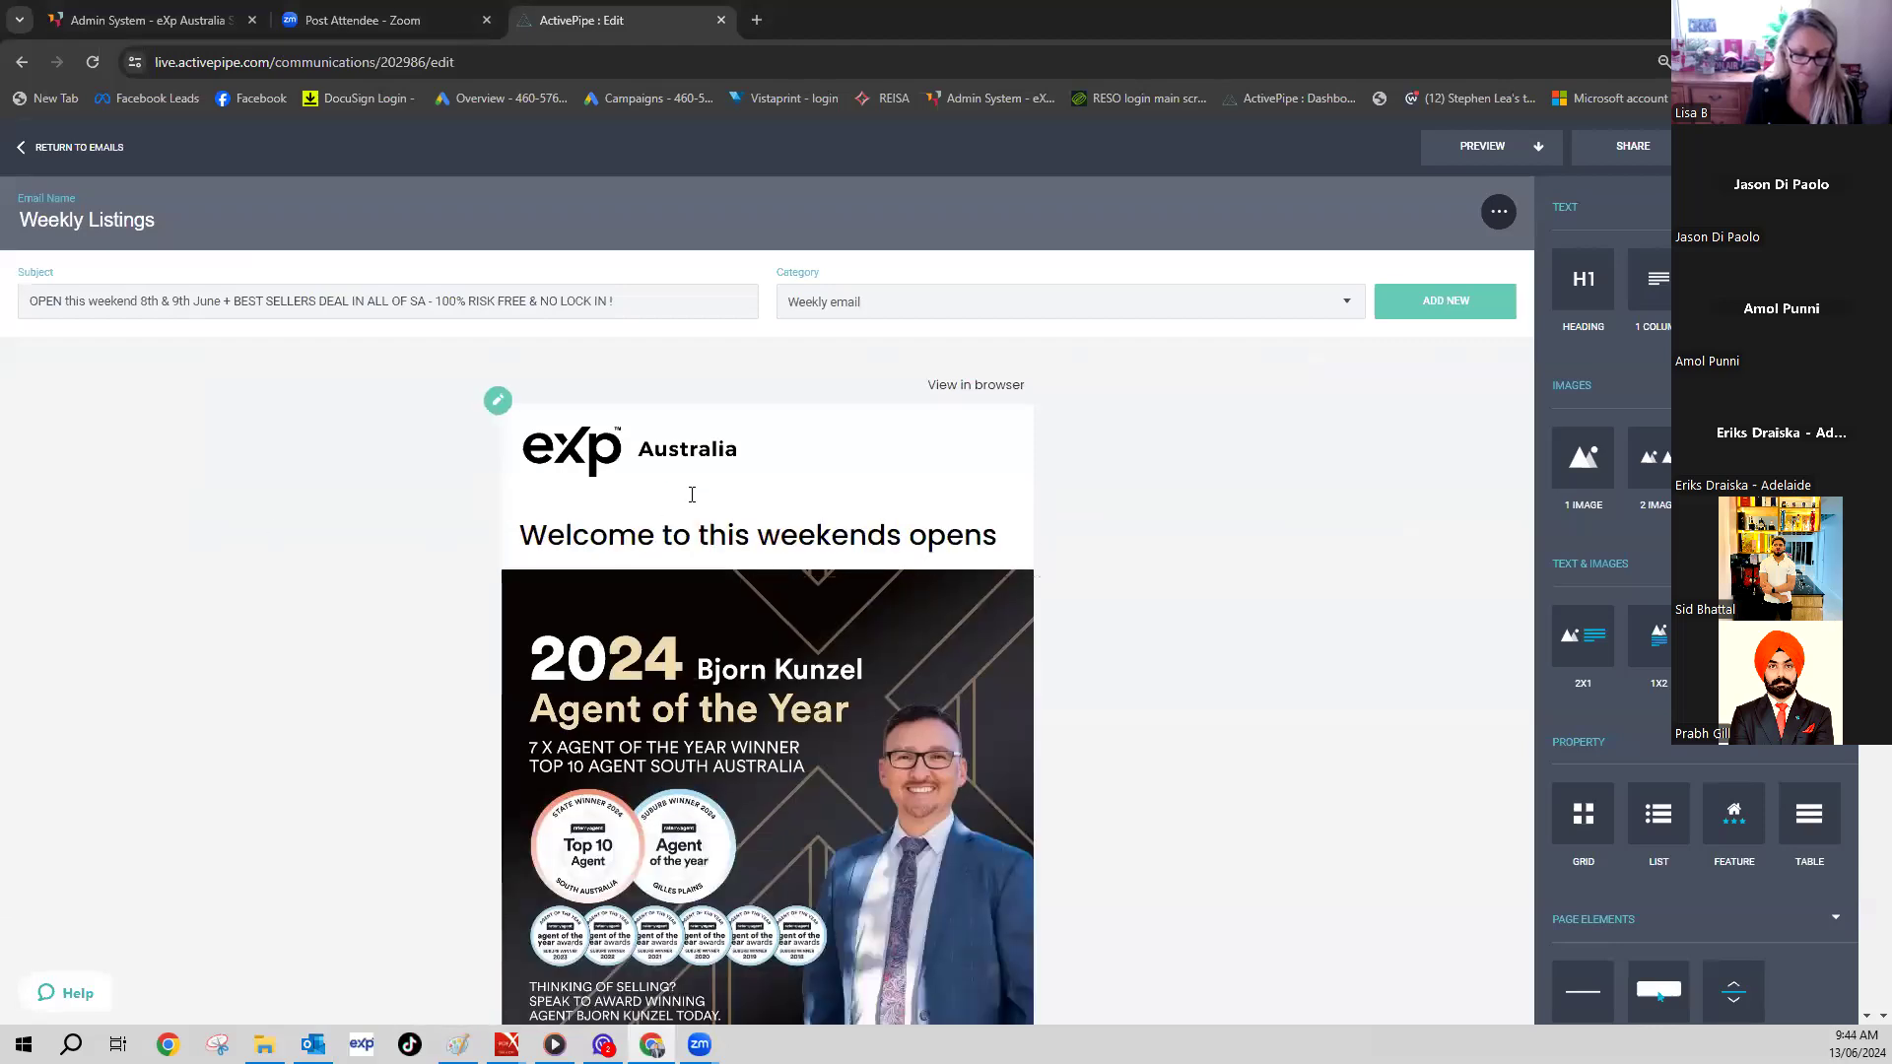
- Replace the subject text after OPEN with 'this weekend 15th & 16th June 2024 - PLUS More Homes urgently'
left_click_drag(626, 301, 104, 294)
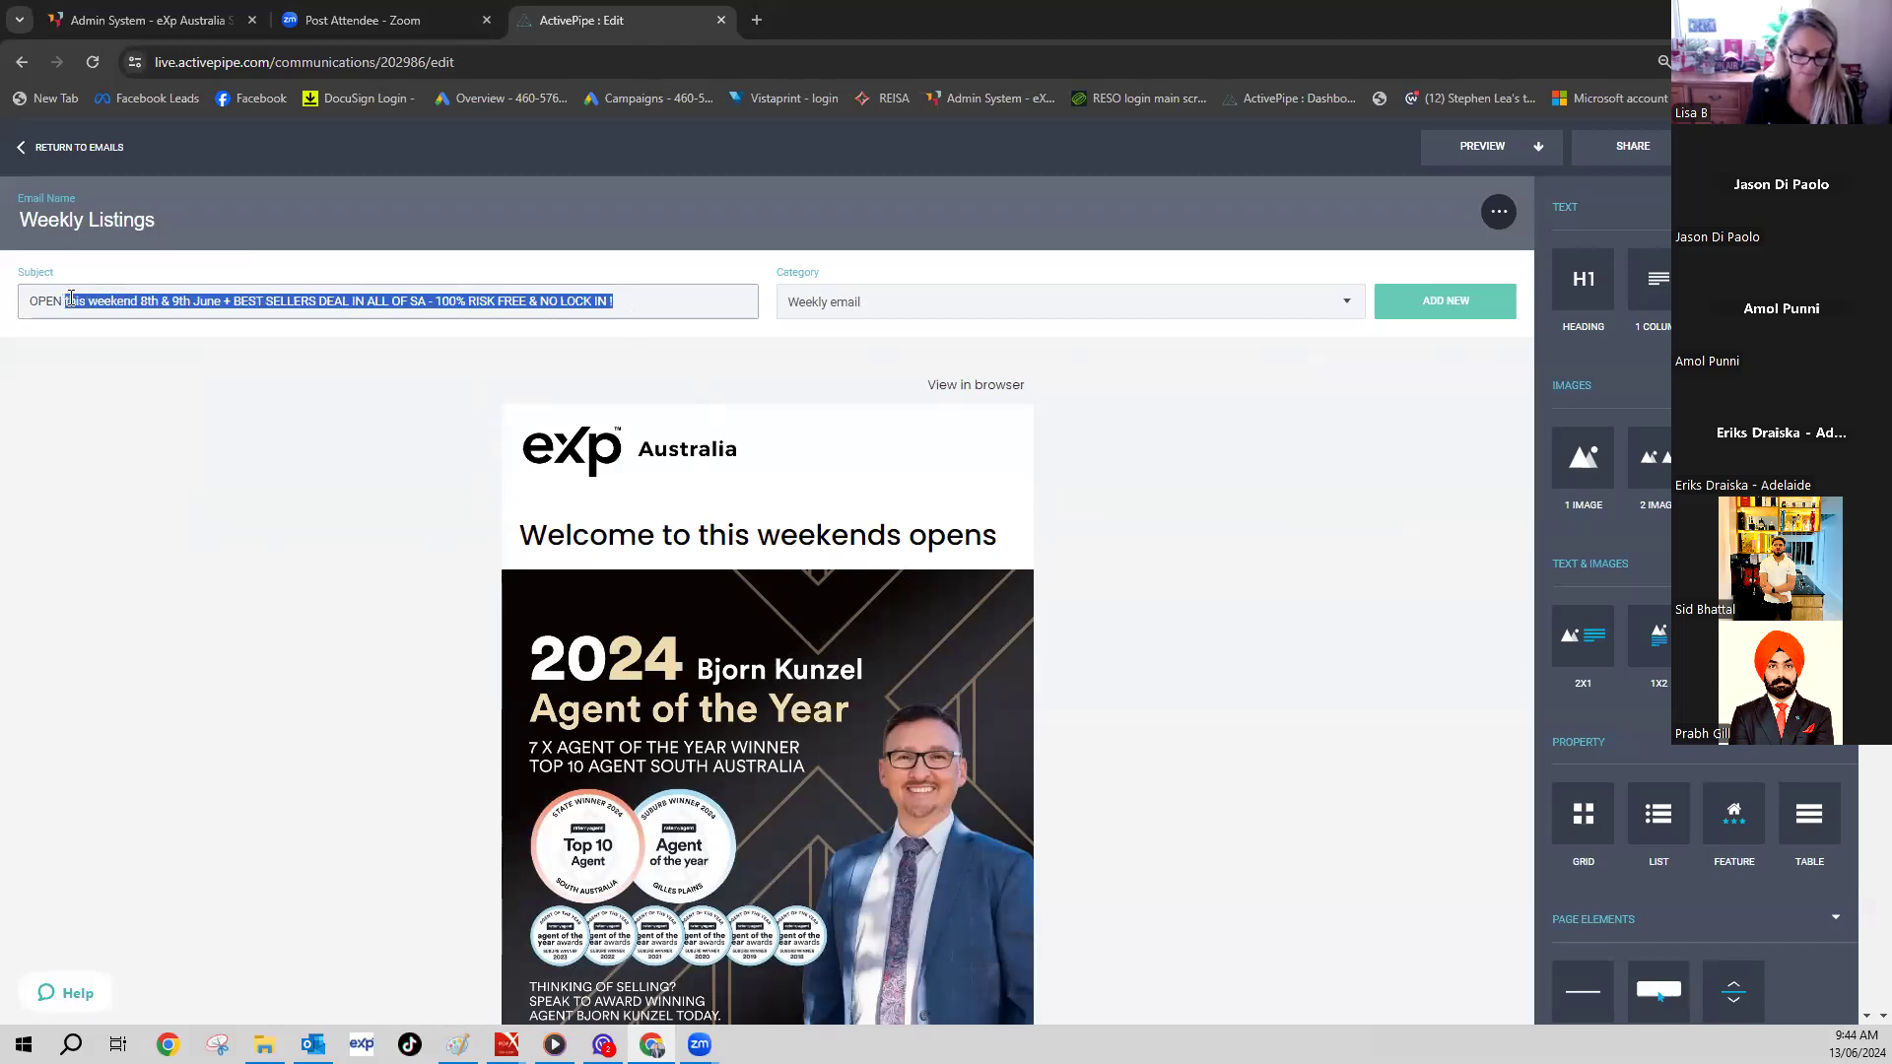
type("this weekend 15th & 16th Ju")
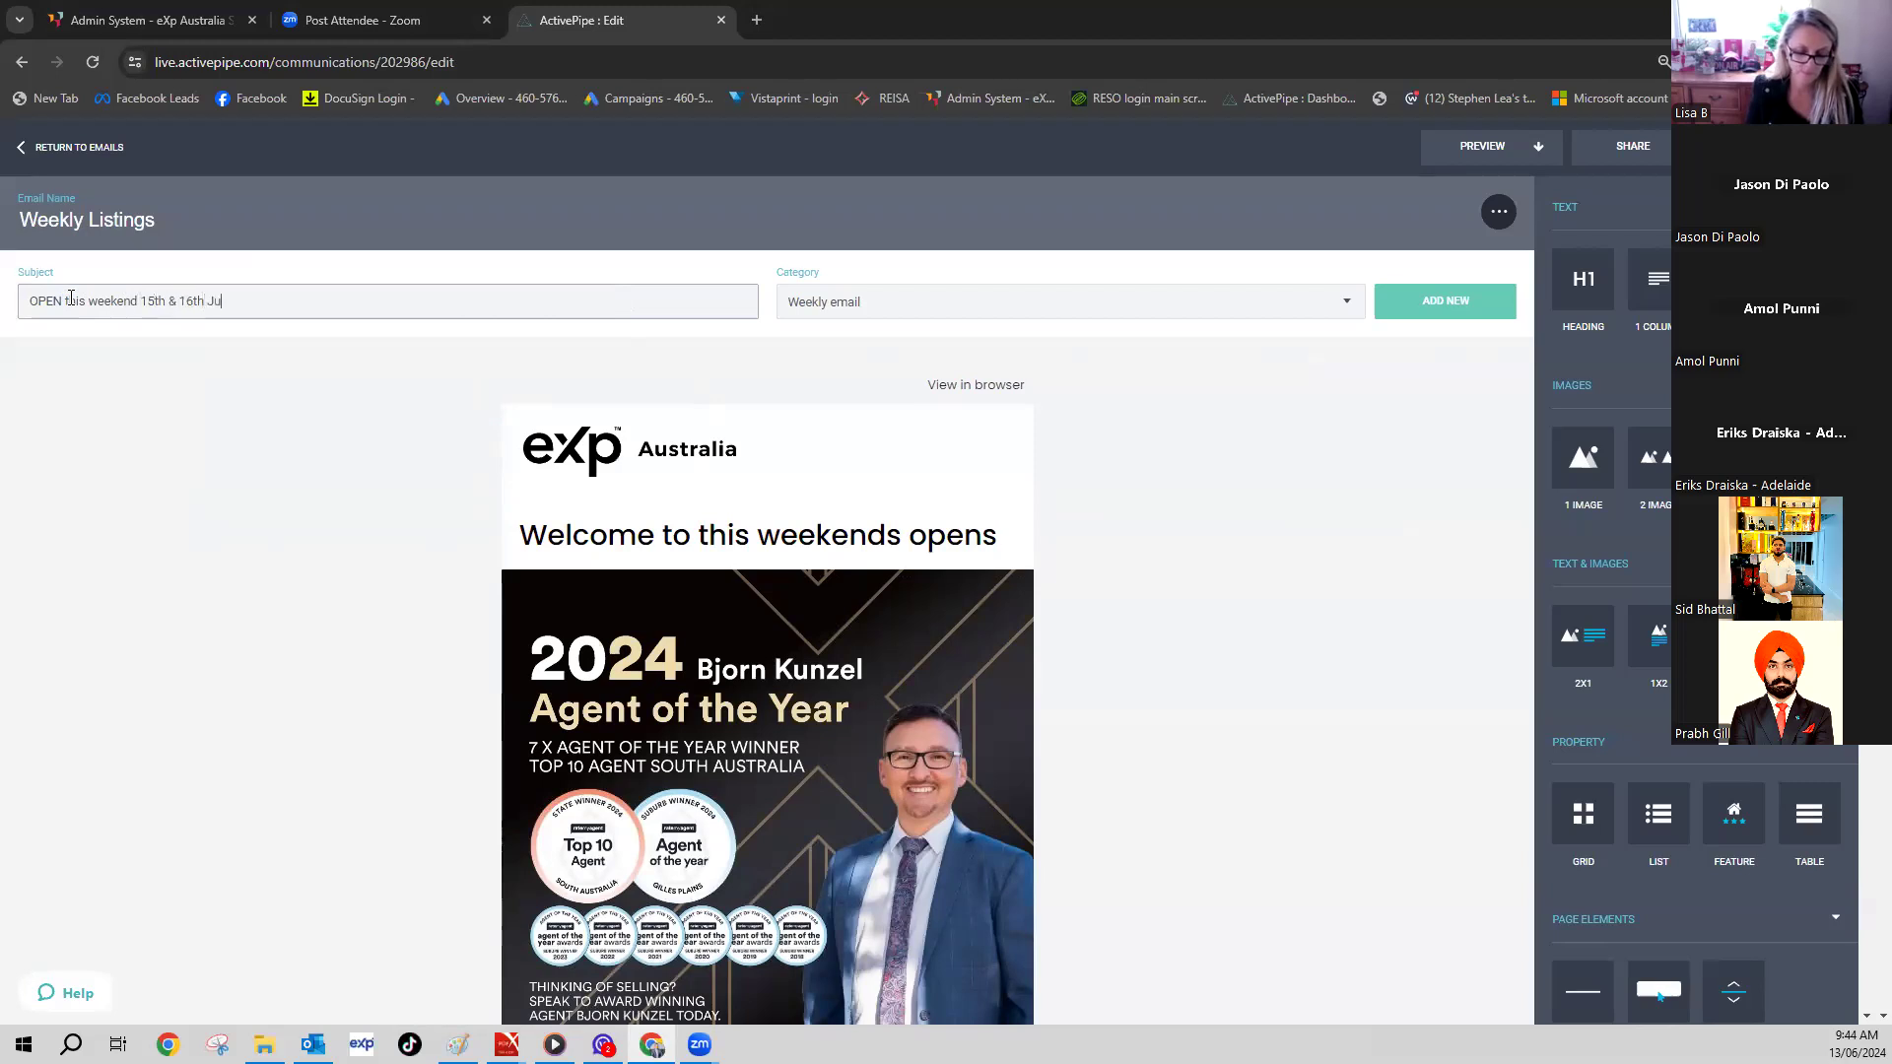
type("024 ")
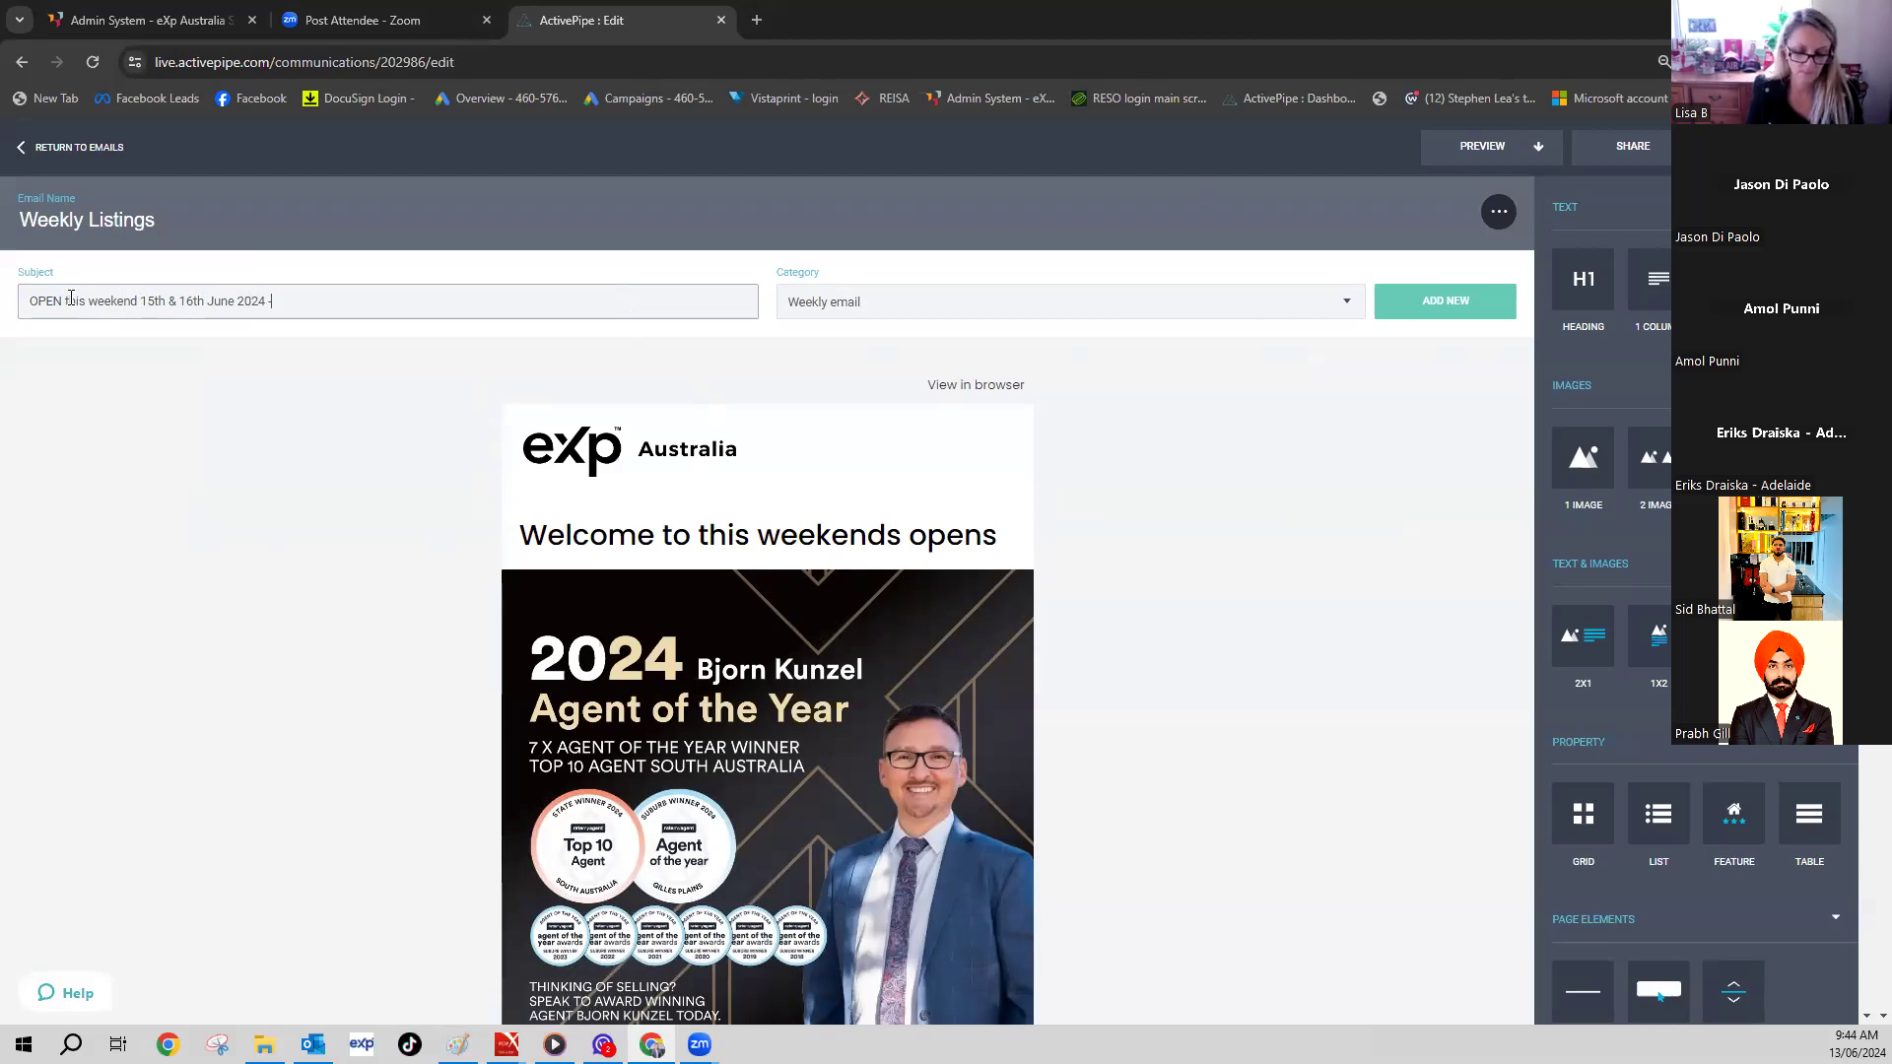
type("- PLUS")
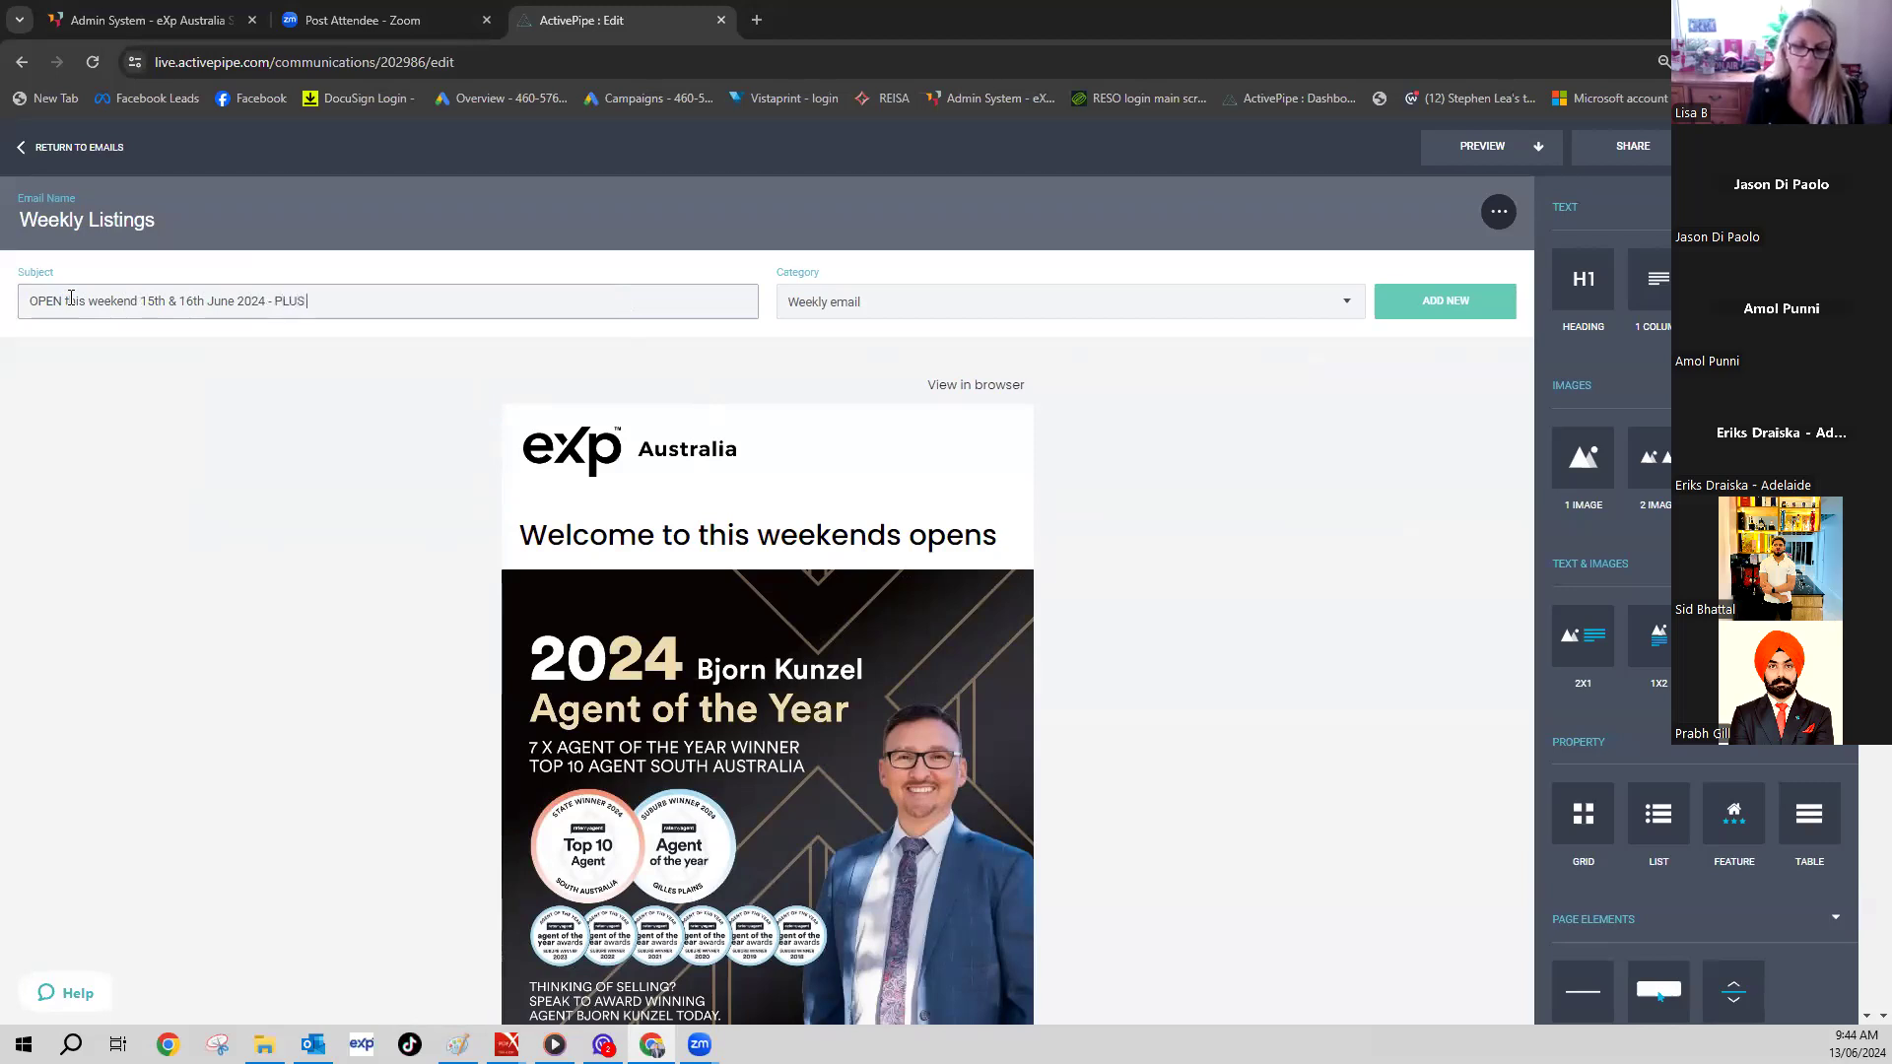
type(" More Homes urgently")
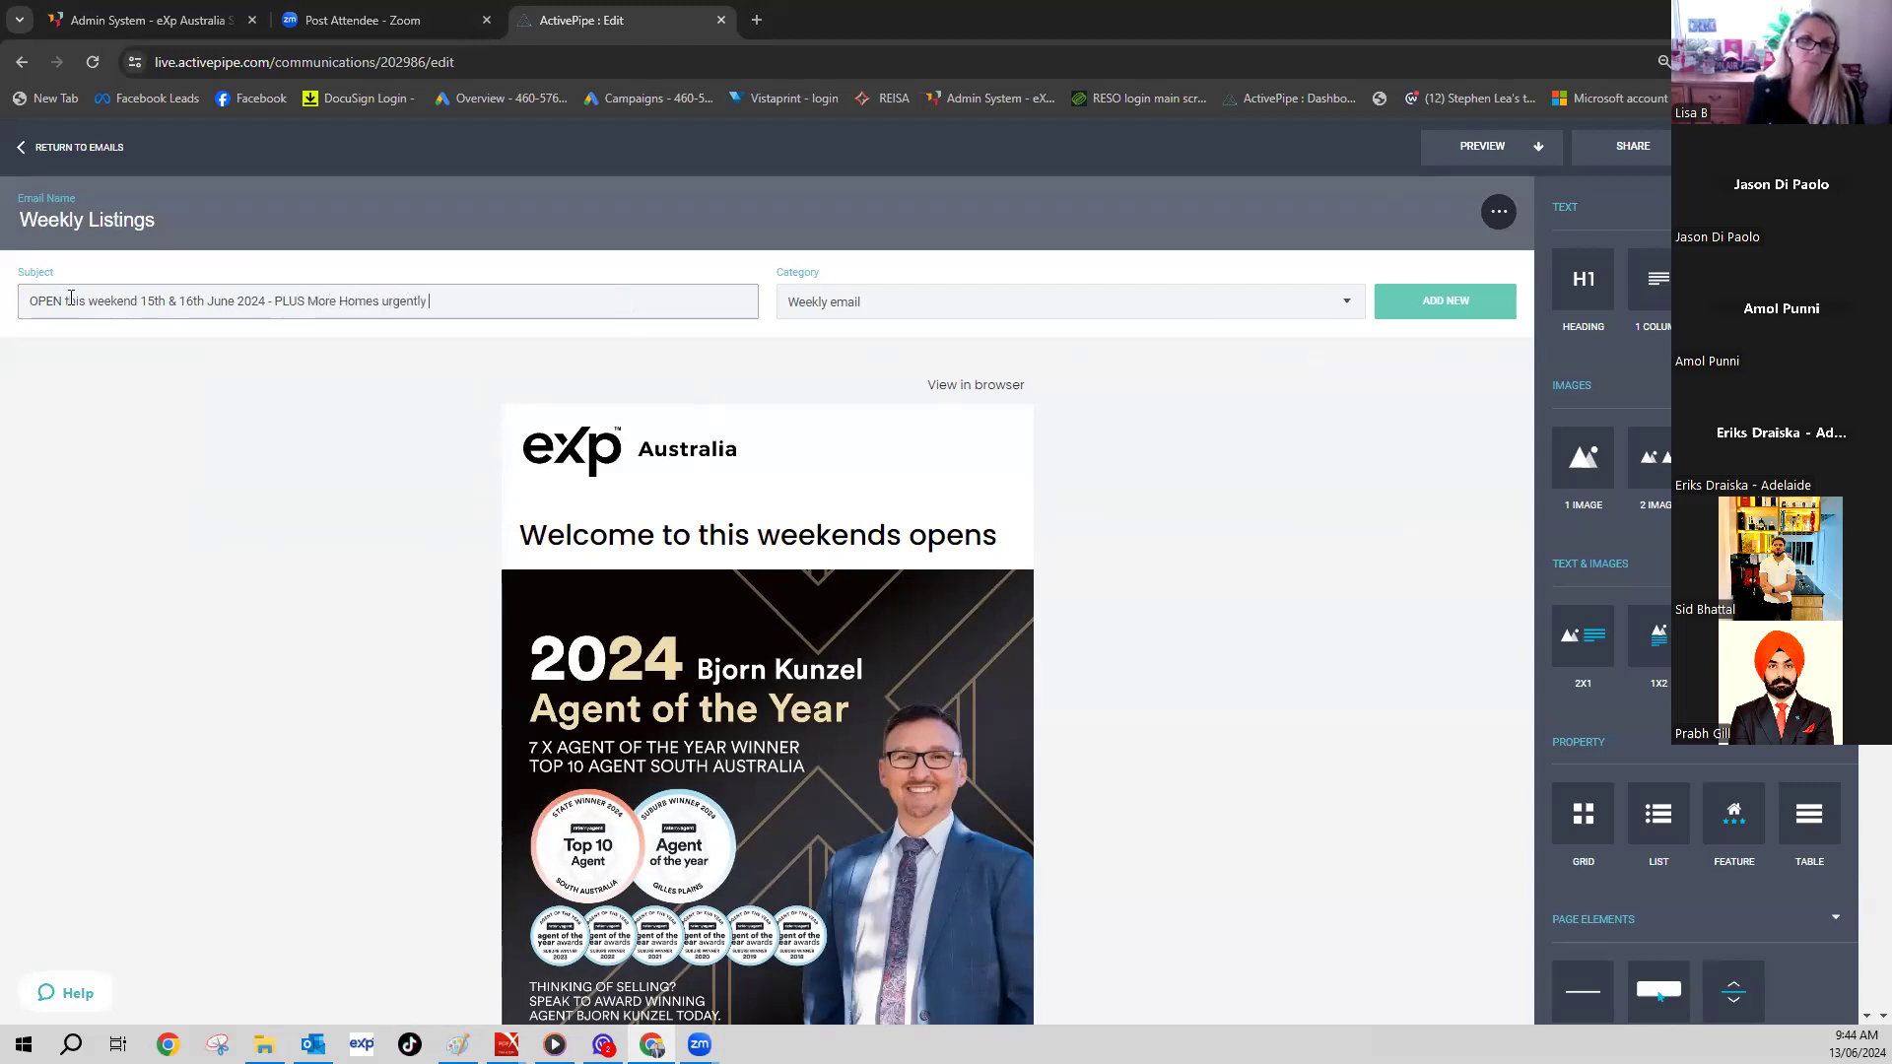
scroll(300, 388, "down", 3)
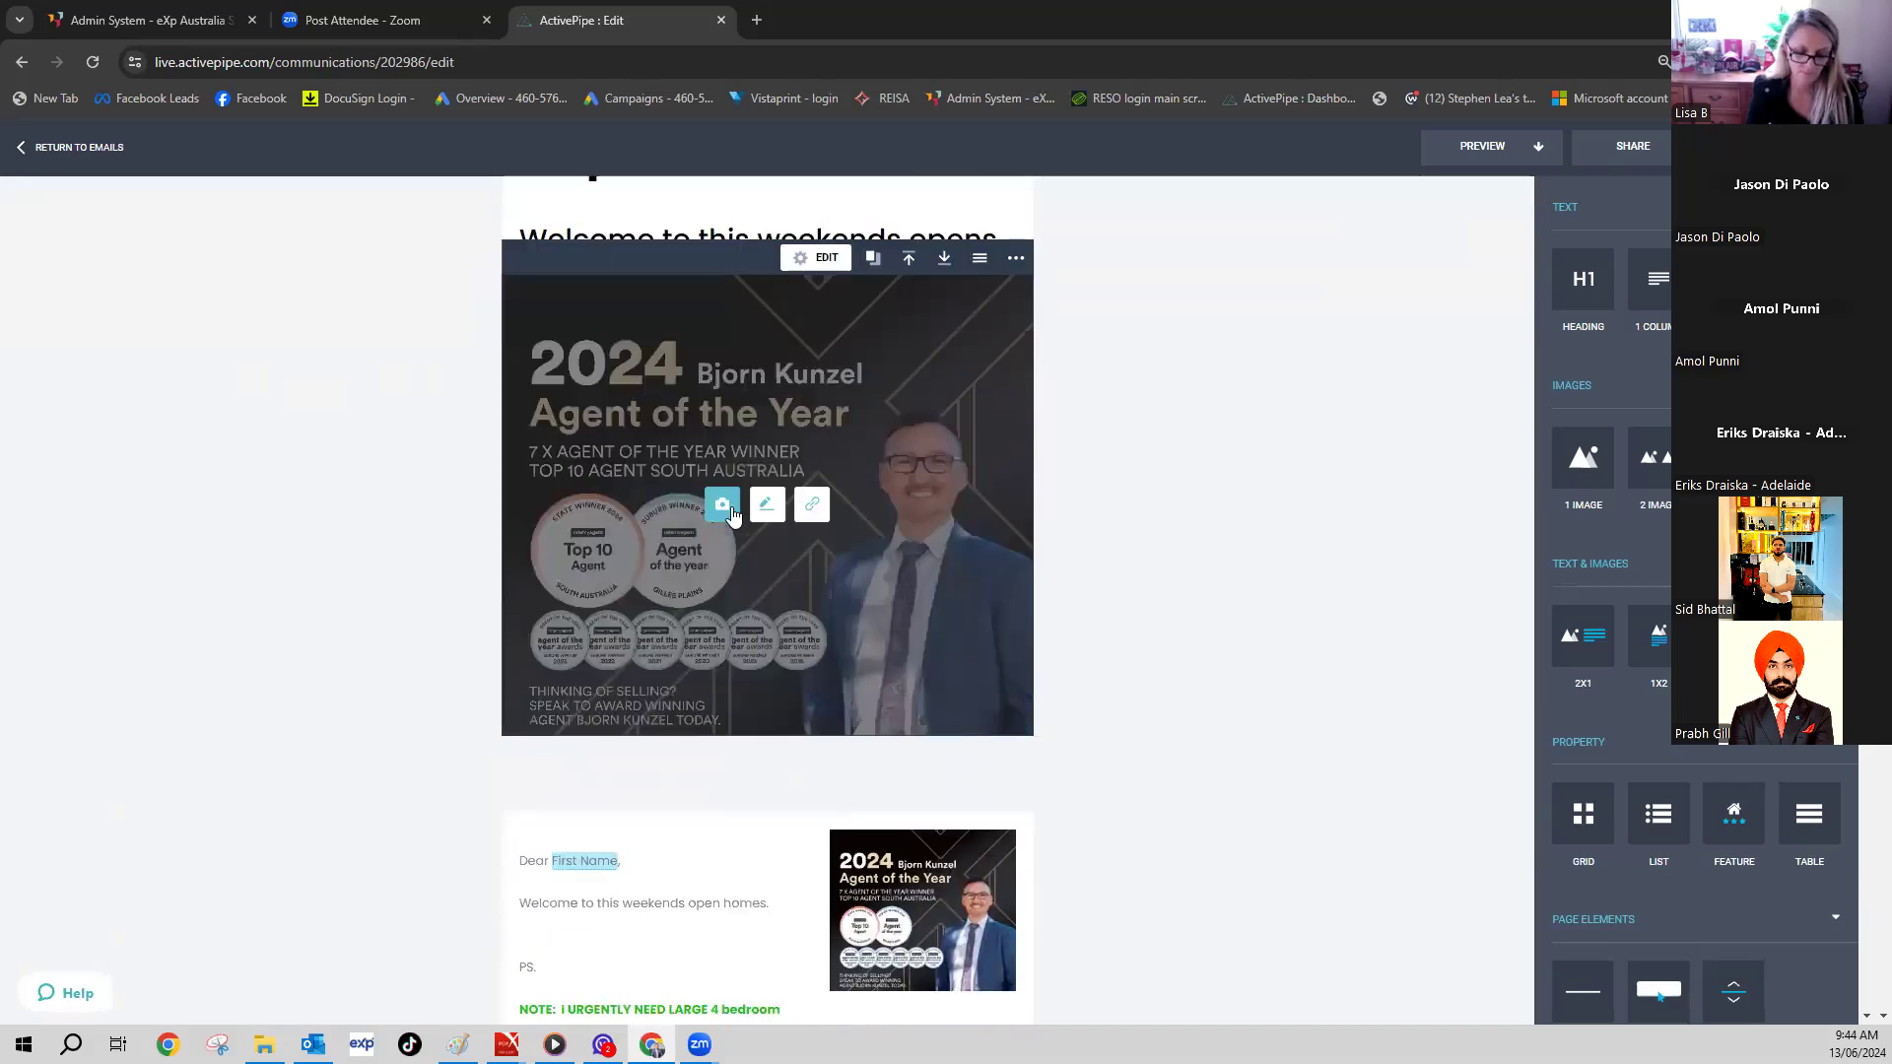
- Replace the Agent of the Year banner with the black signature logo from My Images
left_click(729, 506)
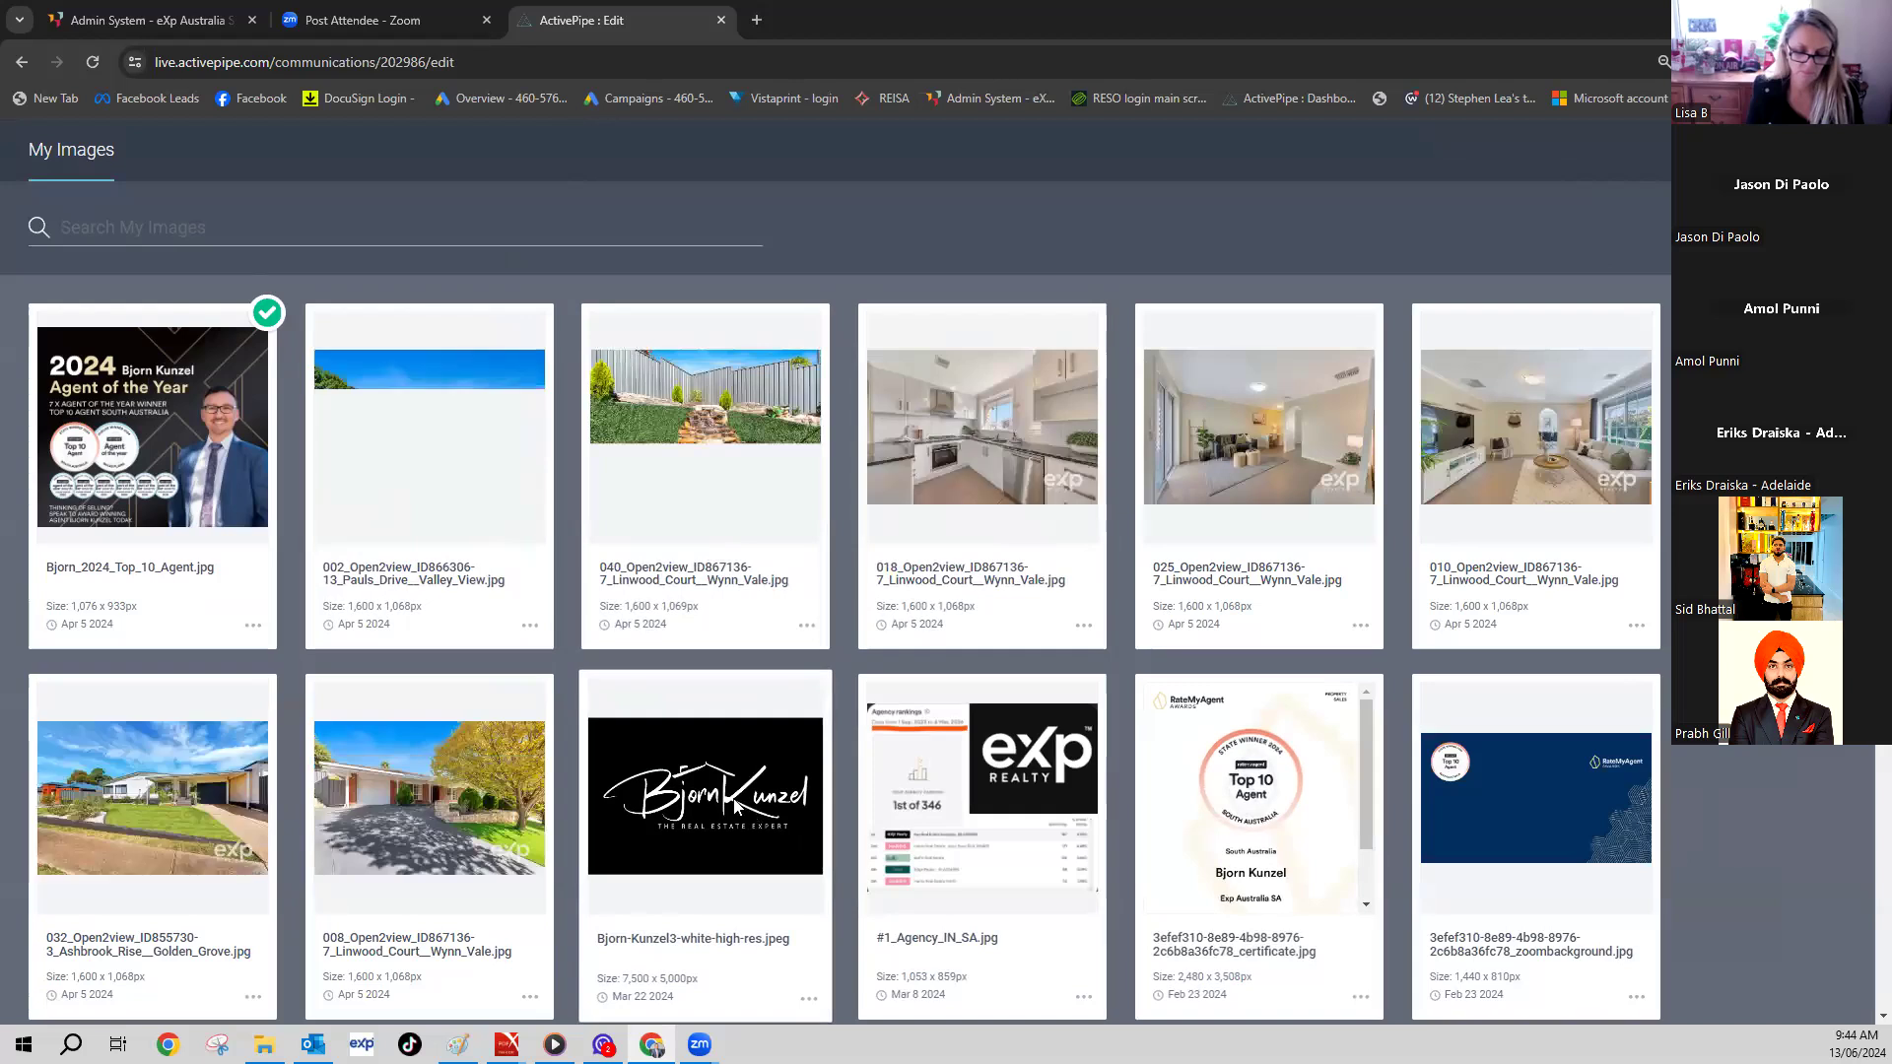
left_click(758, 820)
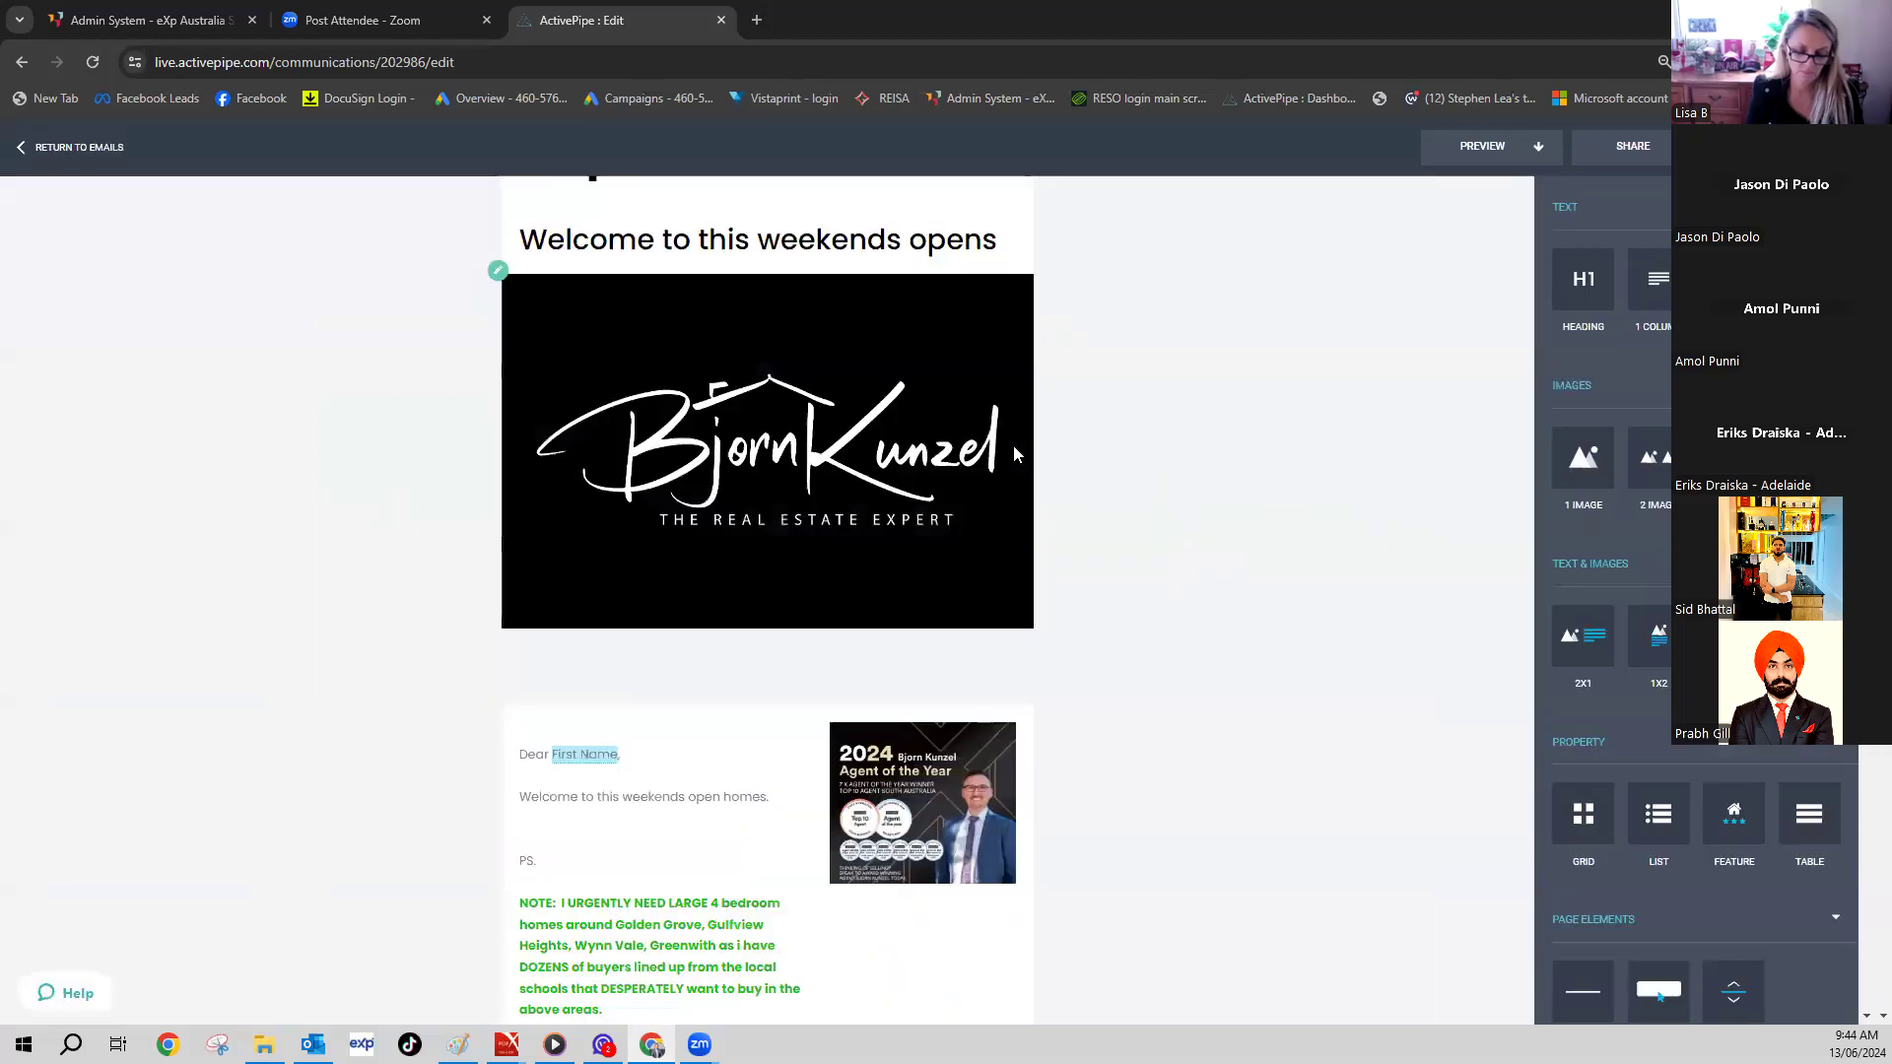
scroll(1155, 406, "up", 3)
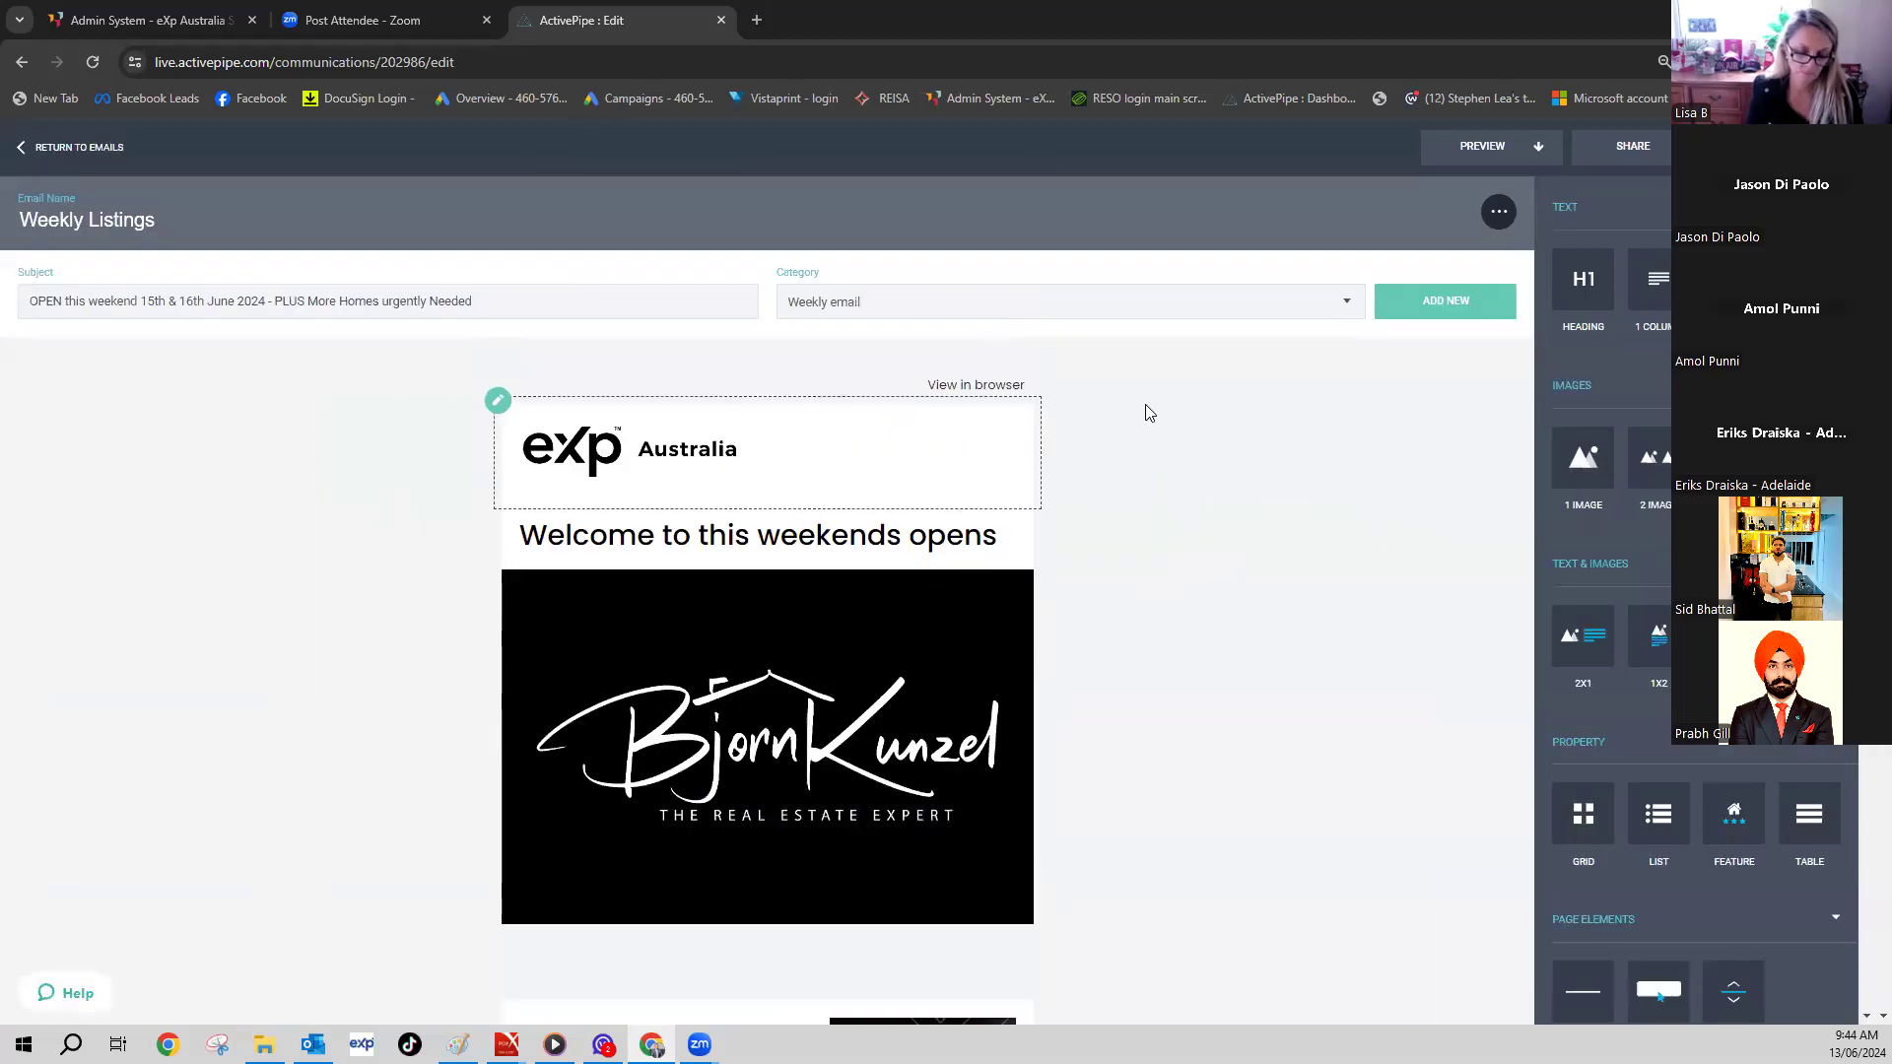
scroll(1084, 454, "down", 7)
- Delete the NOTE paragraph and its blank lines below the welcome line
left_click_drag(690, 625, 515, 506)
key("BackSpace")
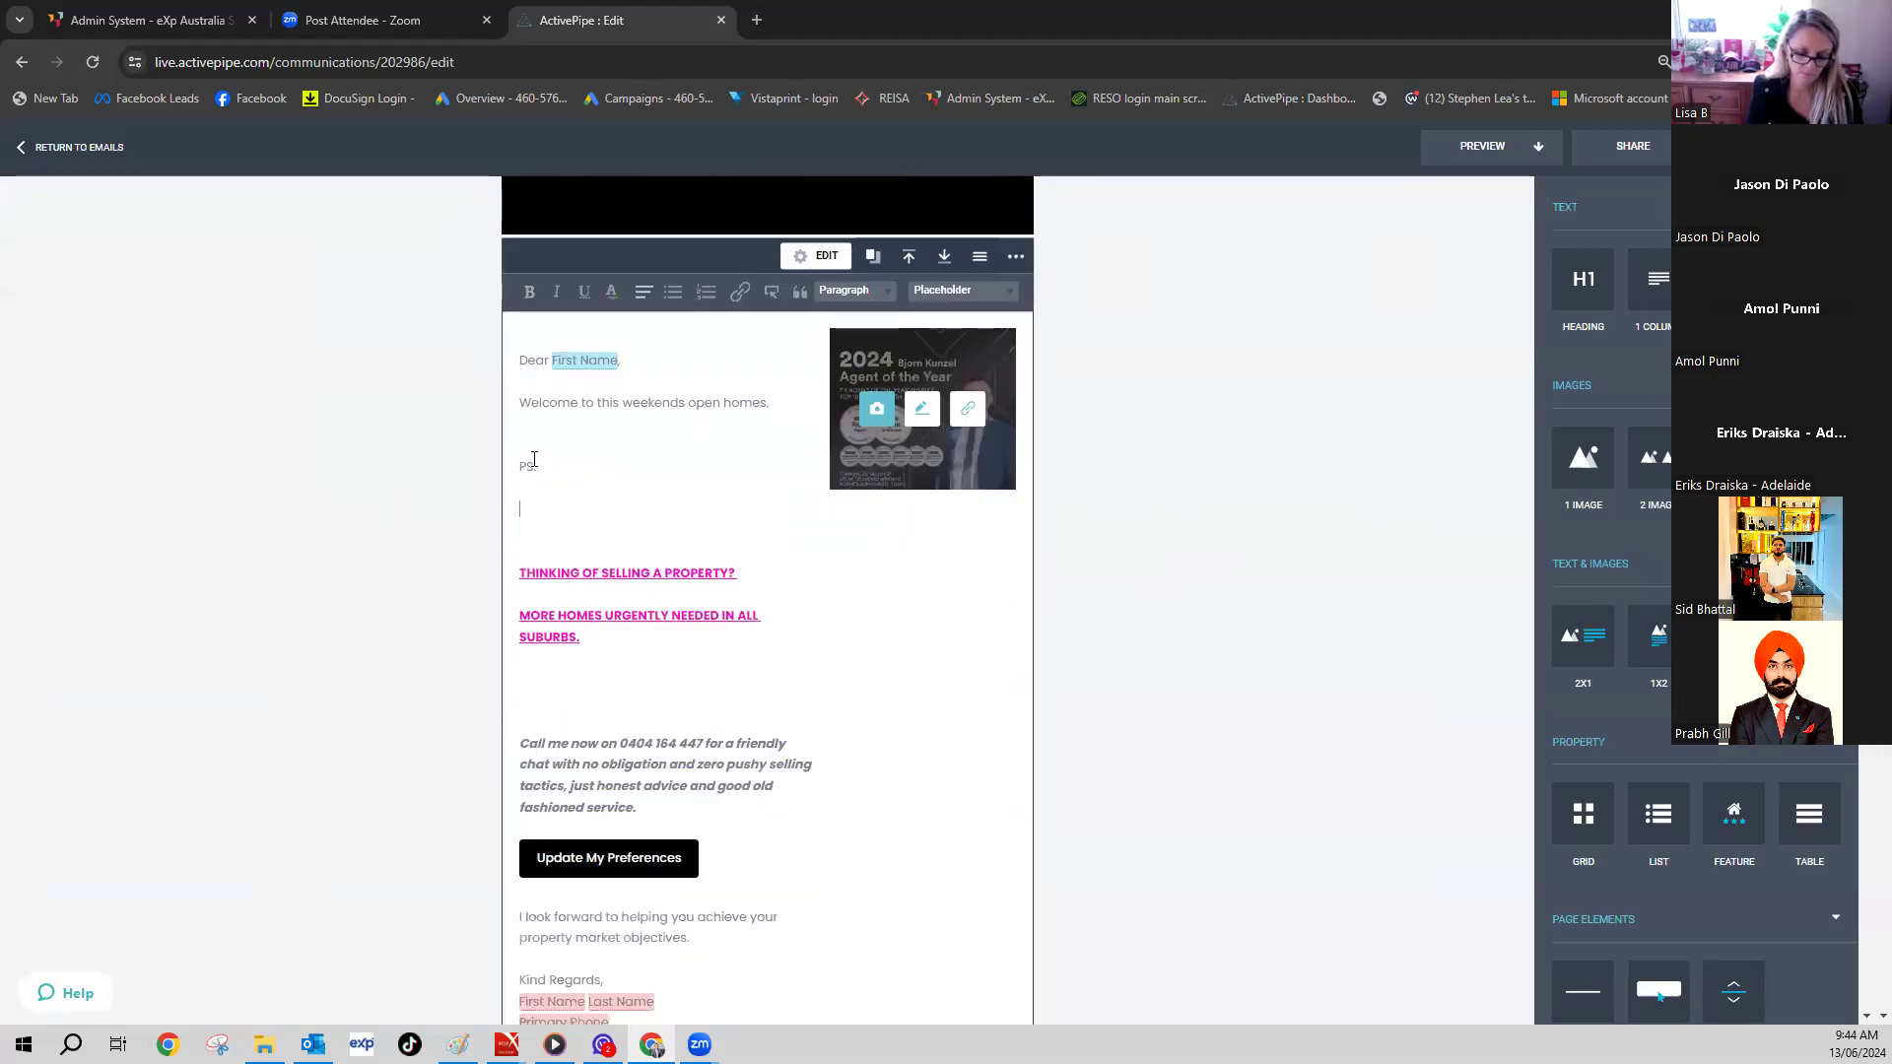
key("BackSpace")
key("BackSpace")
key("BackSpace")
key("Return")
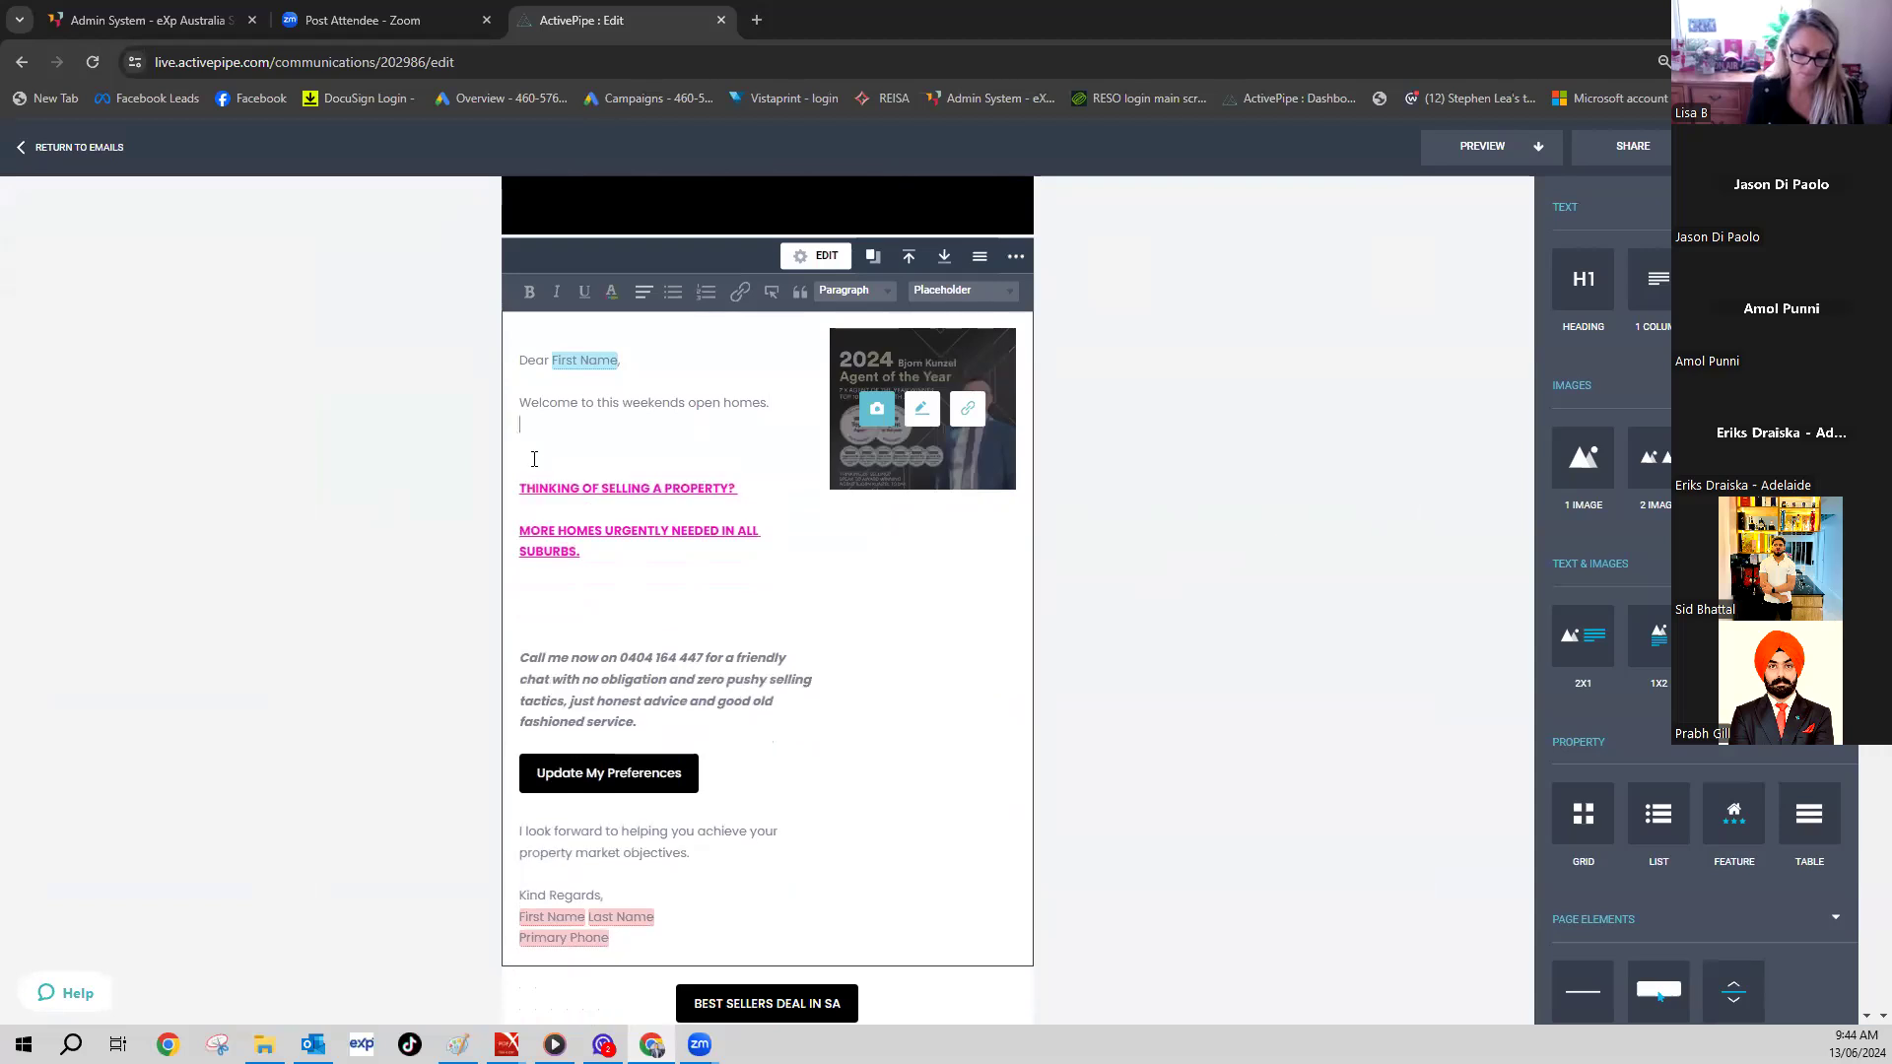
key("Return")
- Type paragraphs about a very successful week of sales and offering help with readers' next move
type("It ha")
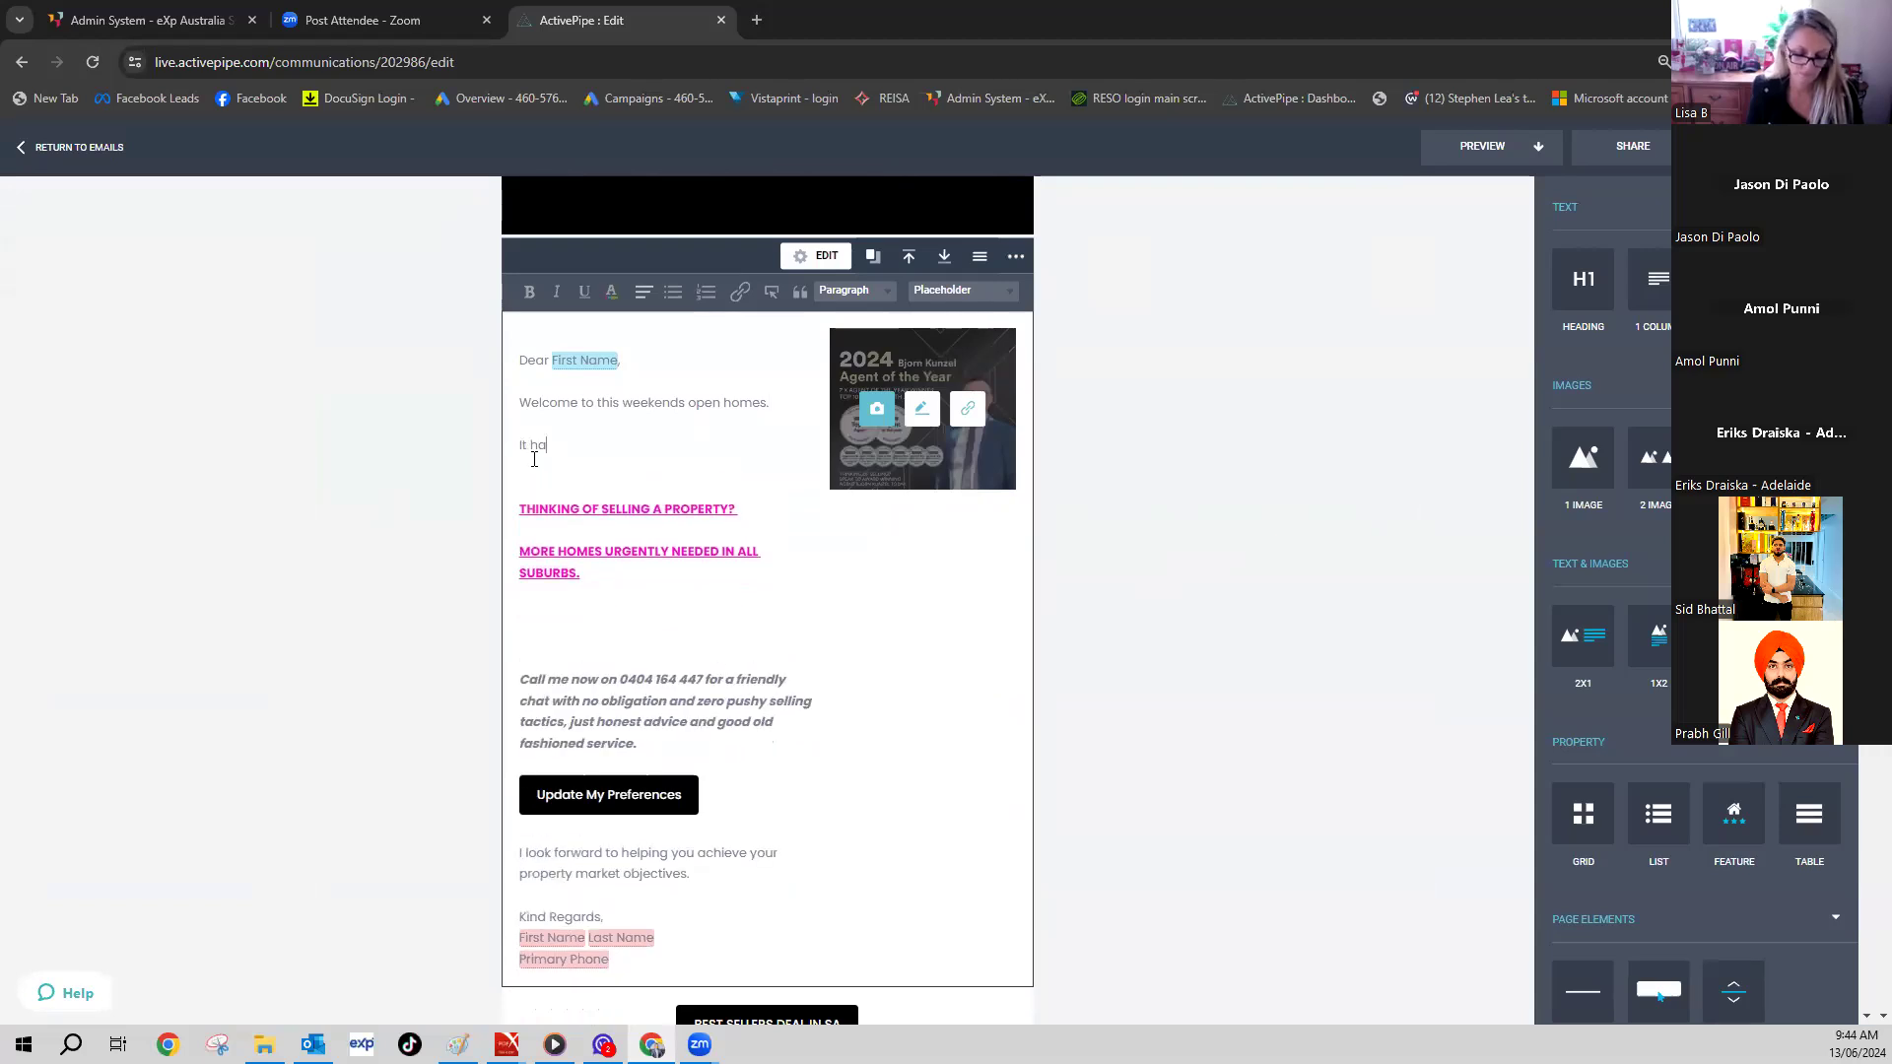
type("s been a very s")
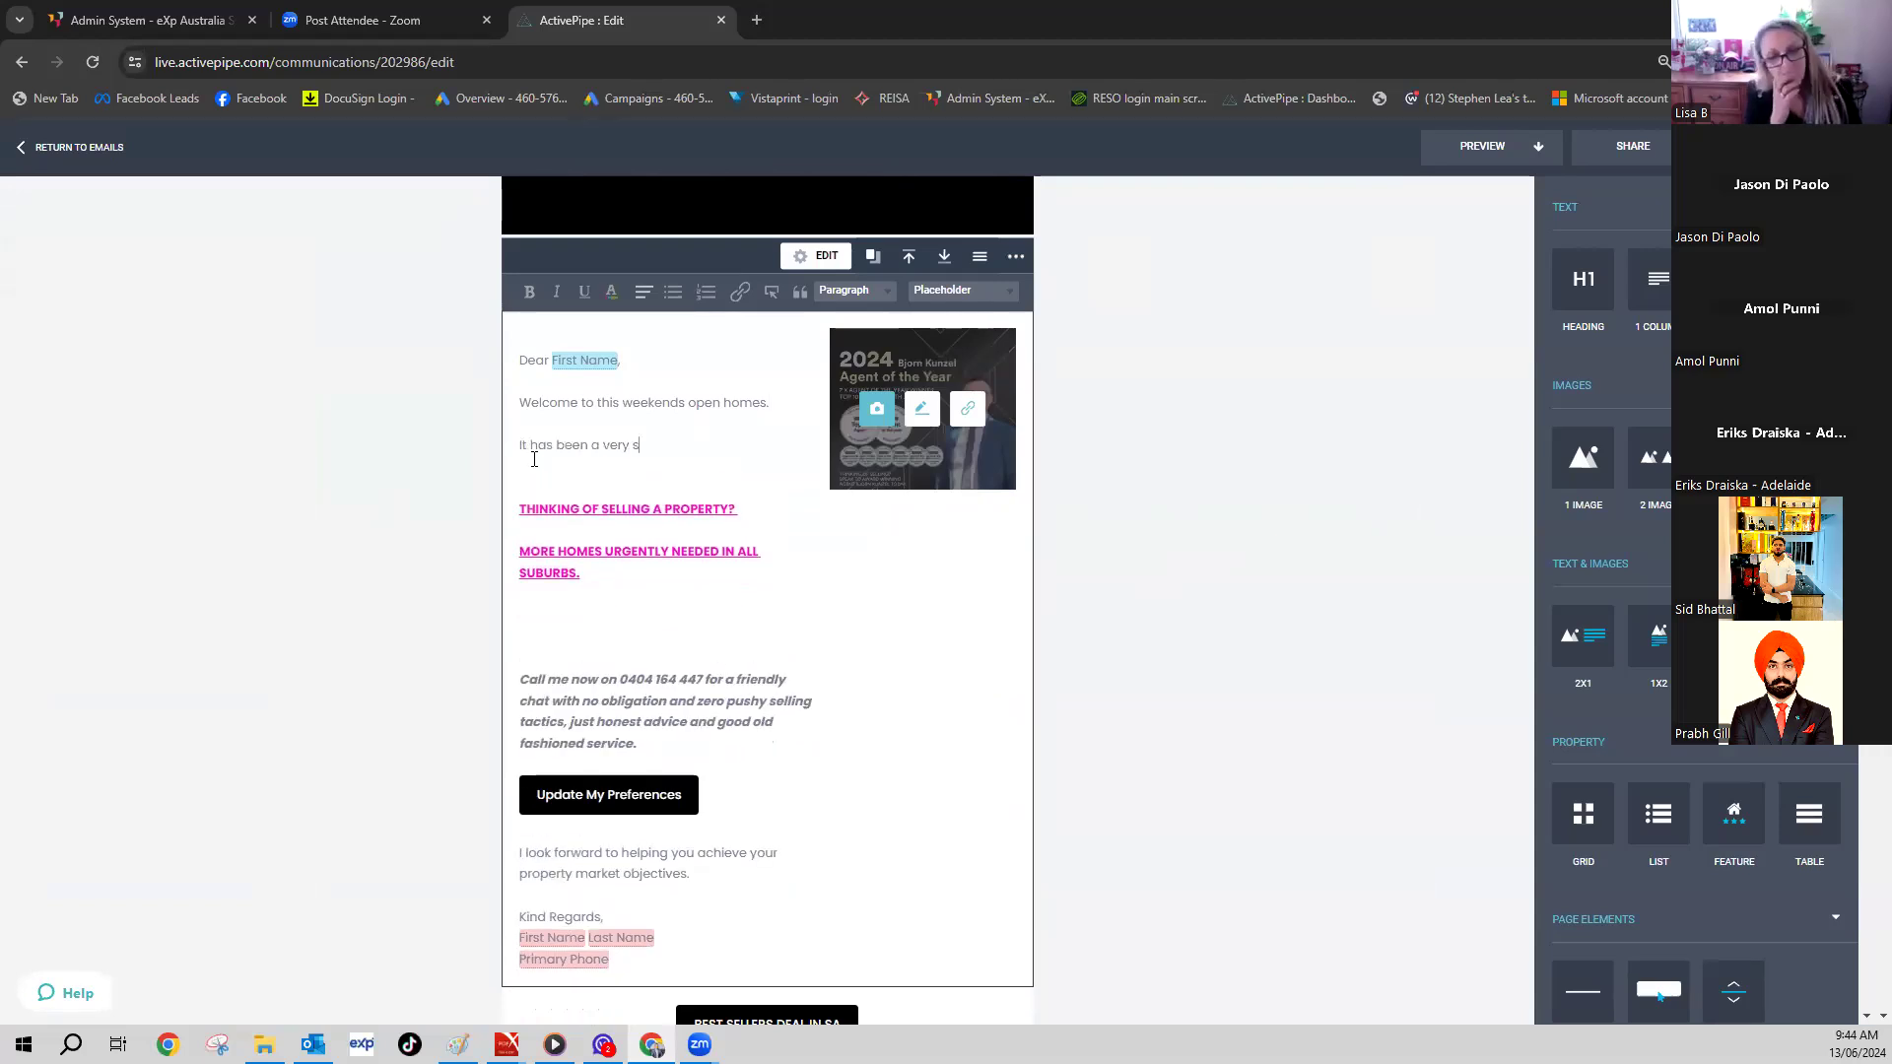
type("uccessful week just")
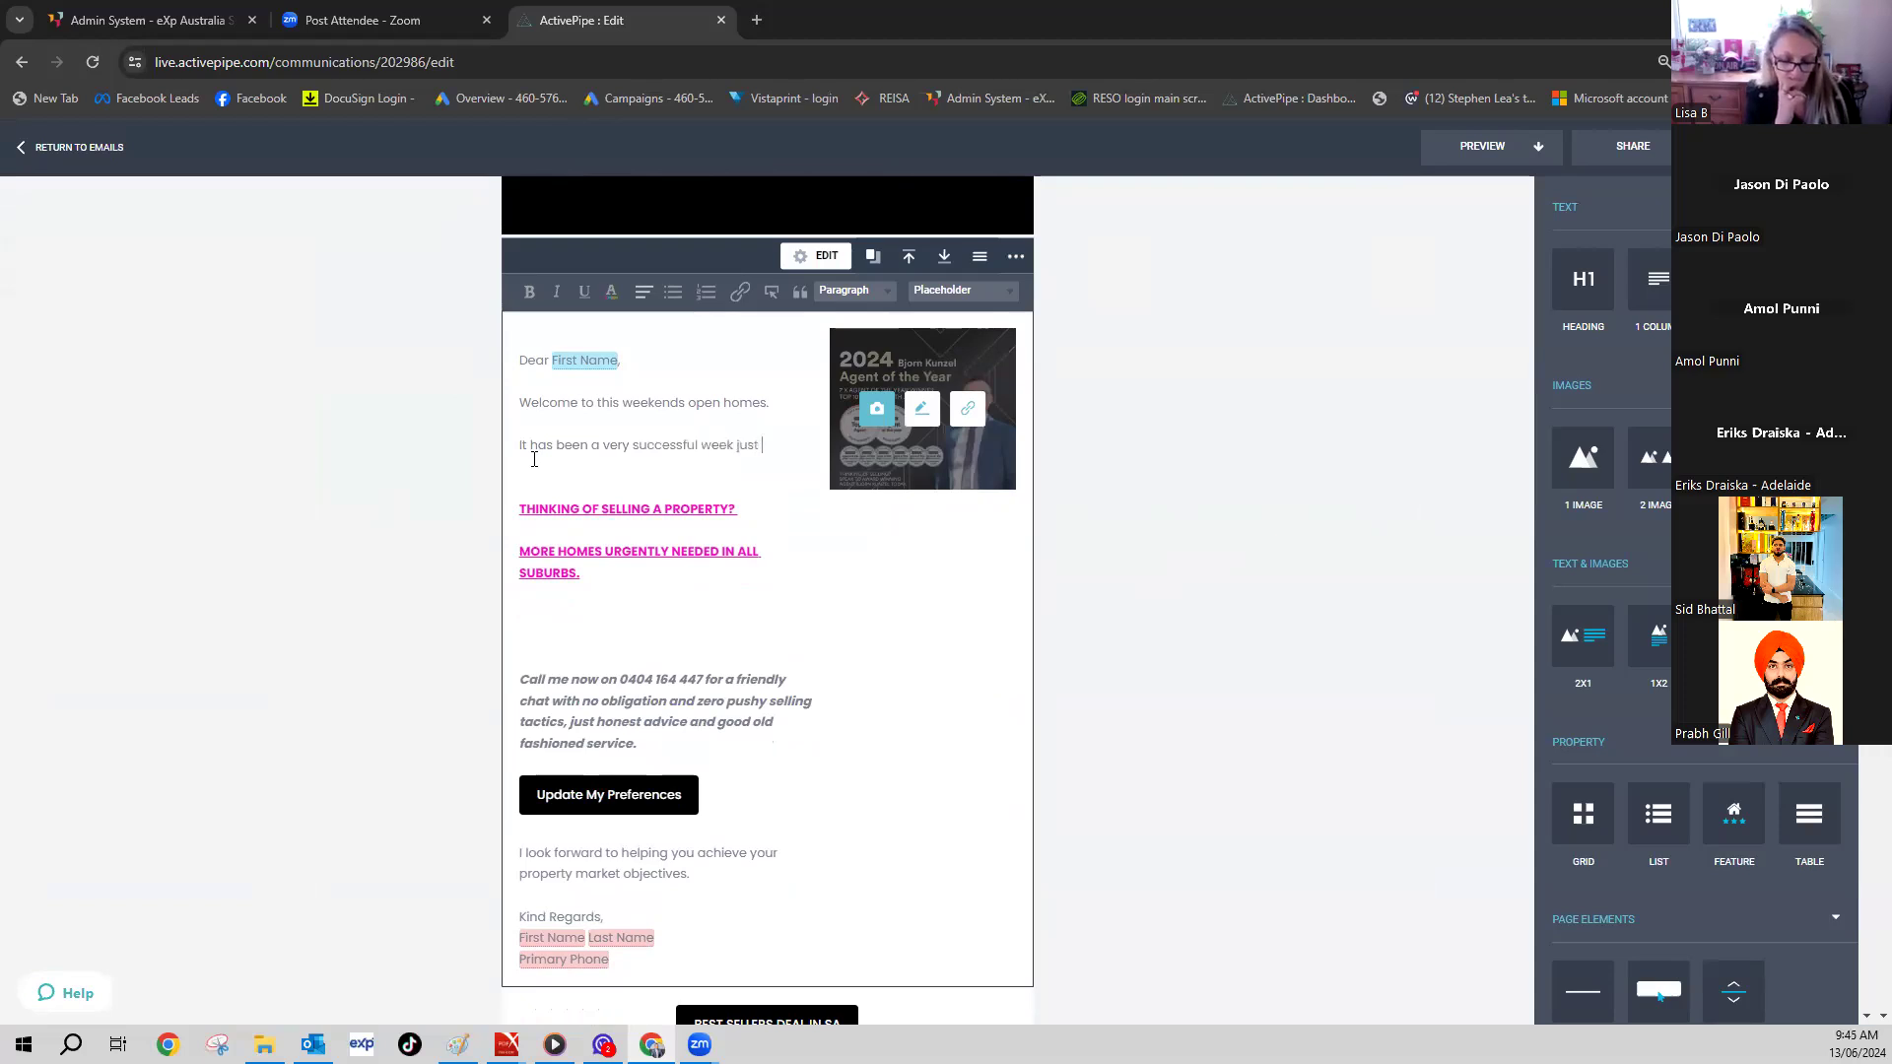
type(" passed w")
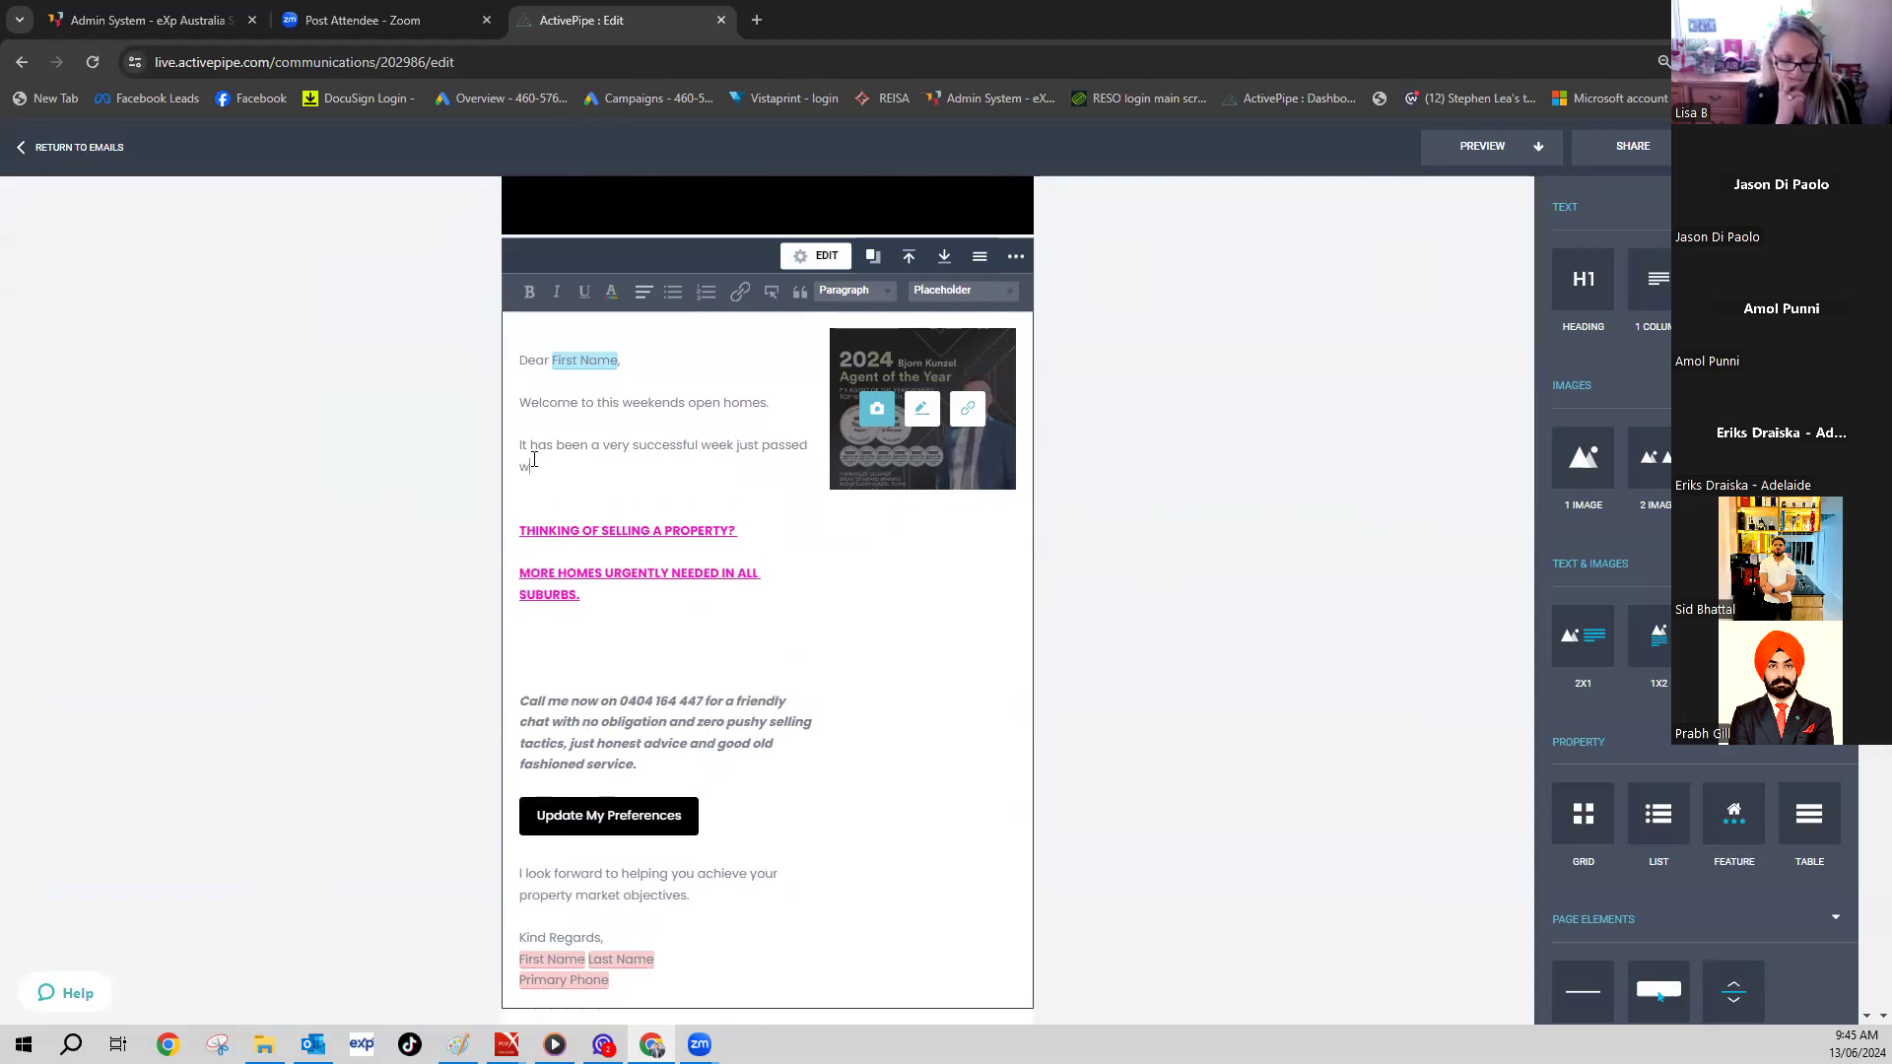
type("ith several sales and new listings hitting the")
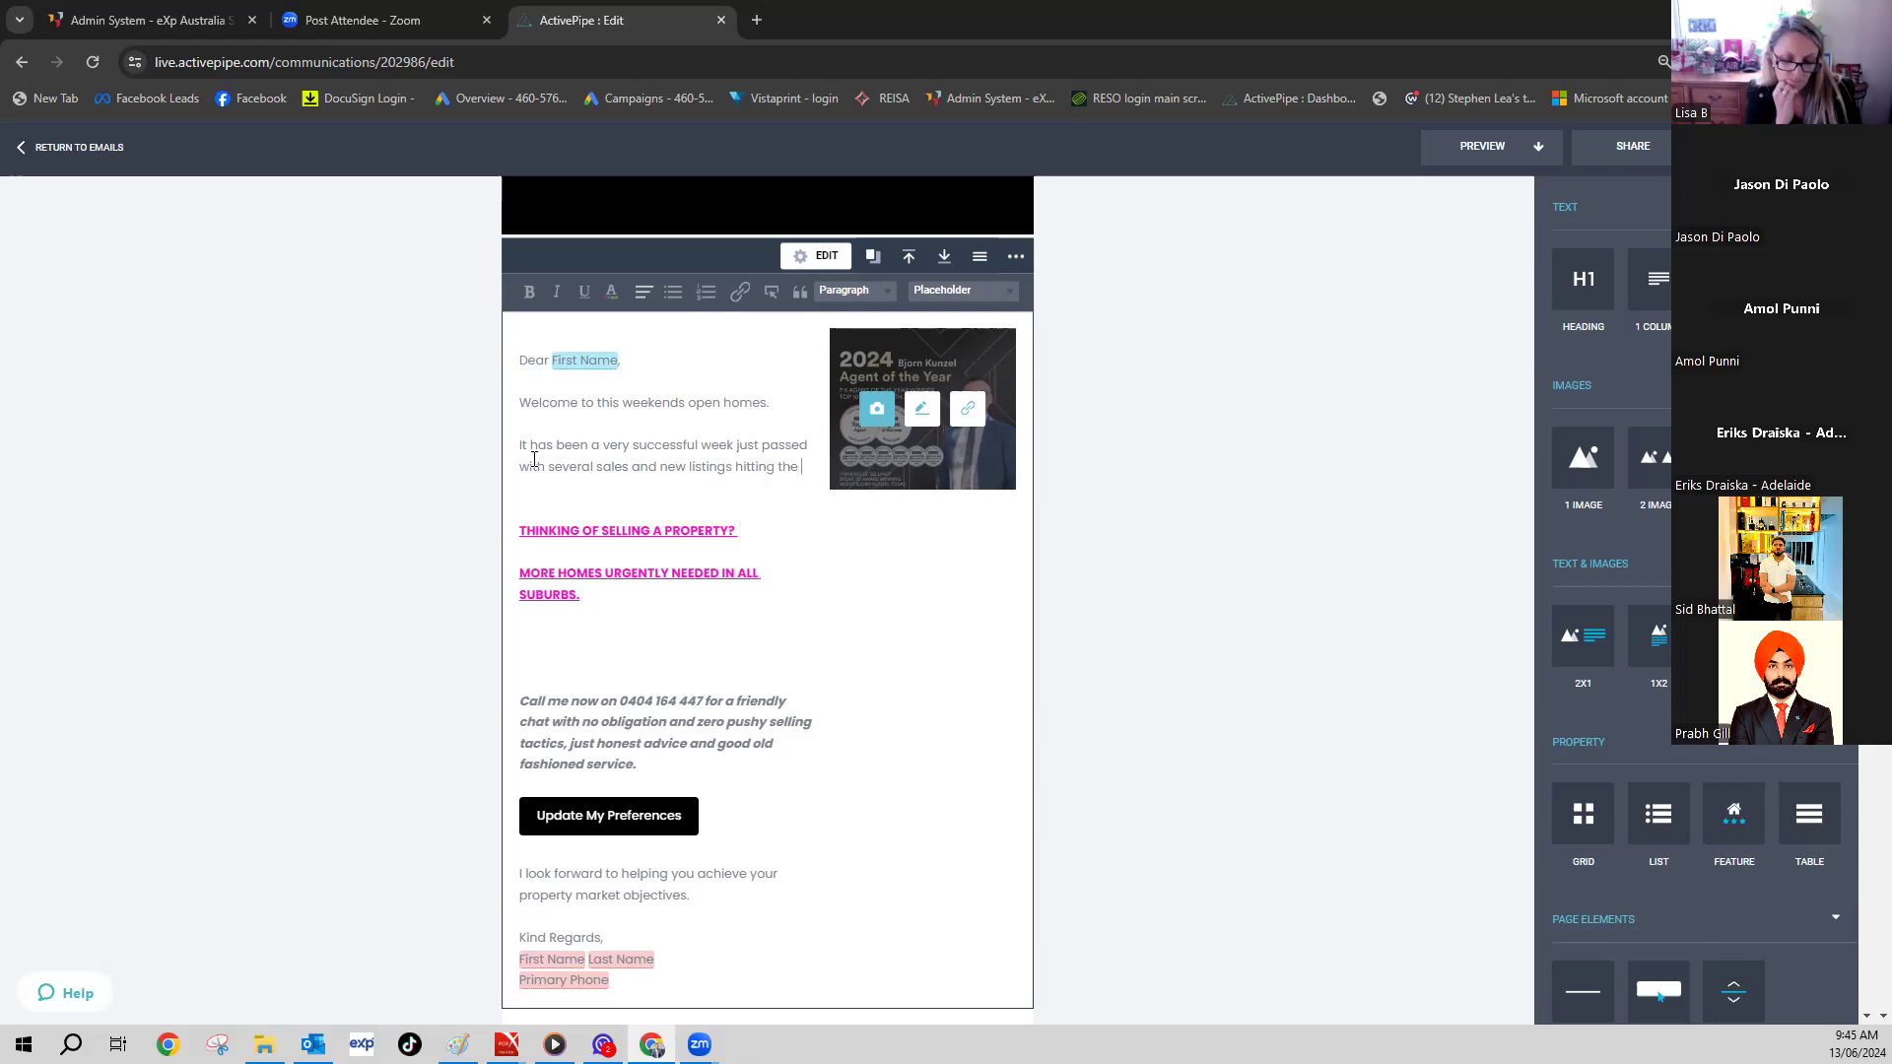
type("market.")
key("Return")
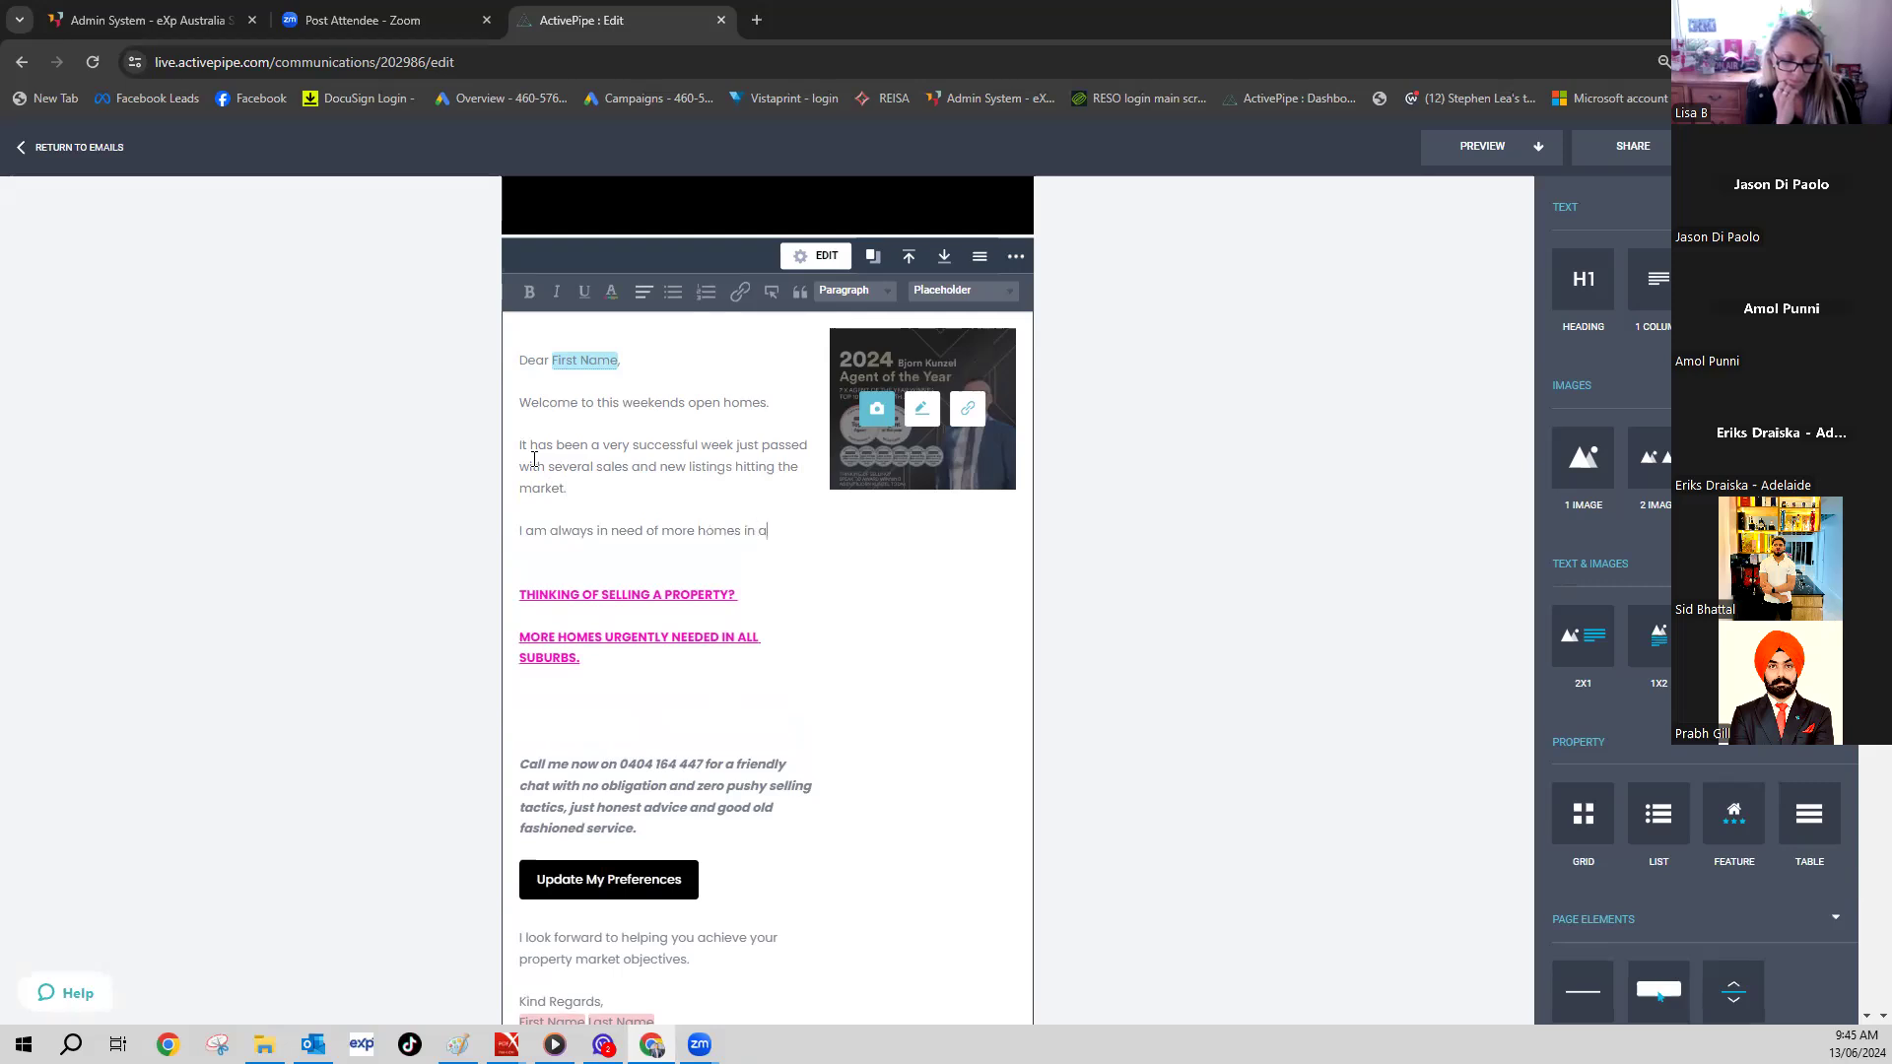
type("as.")
key("BackSpace")
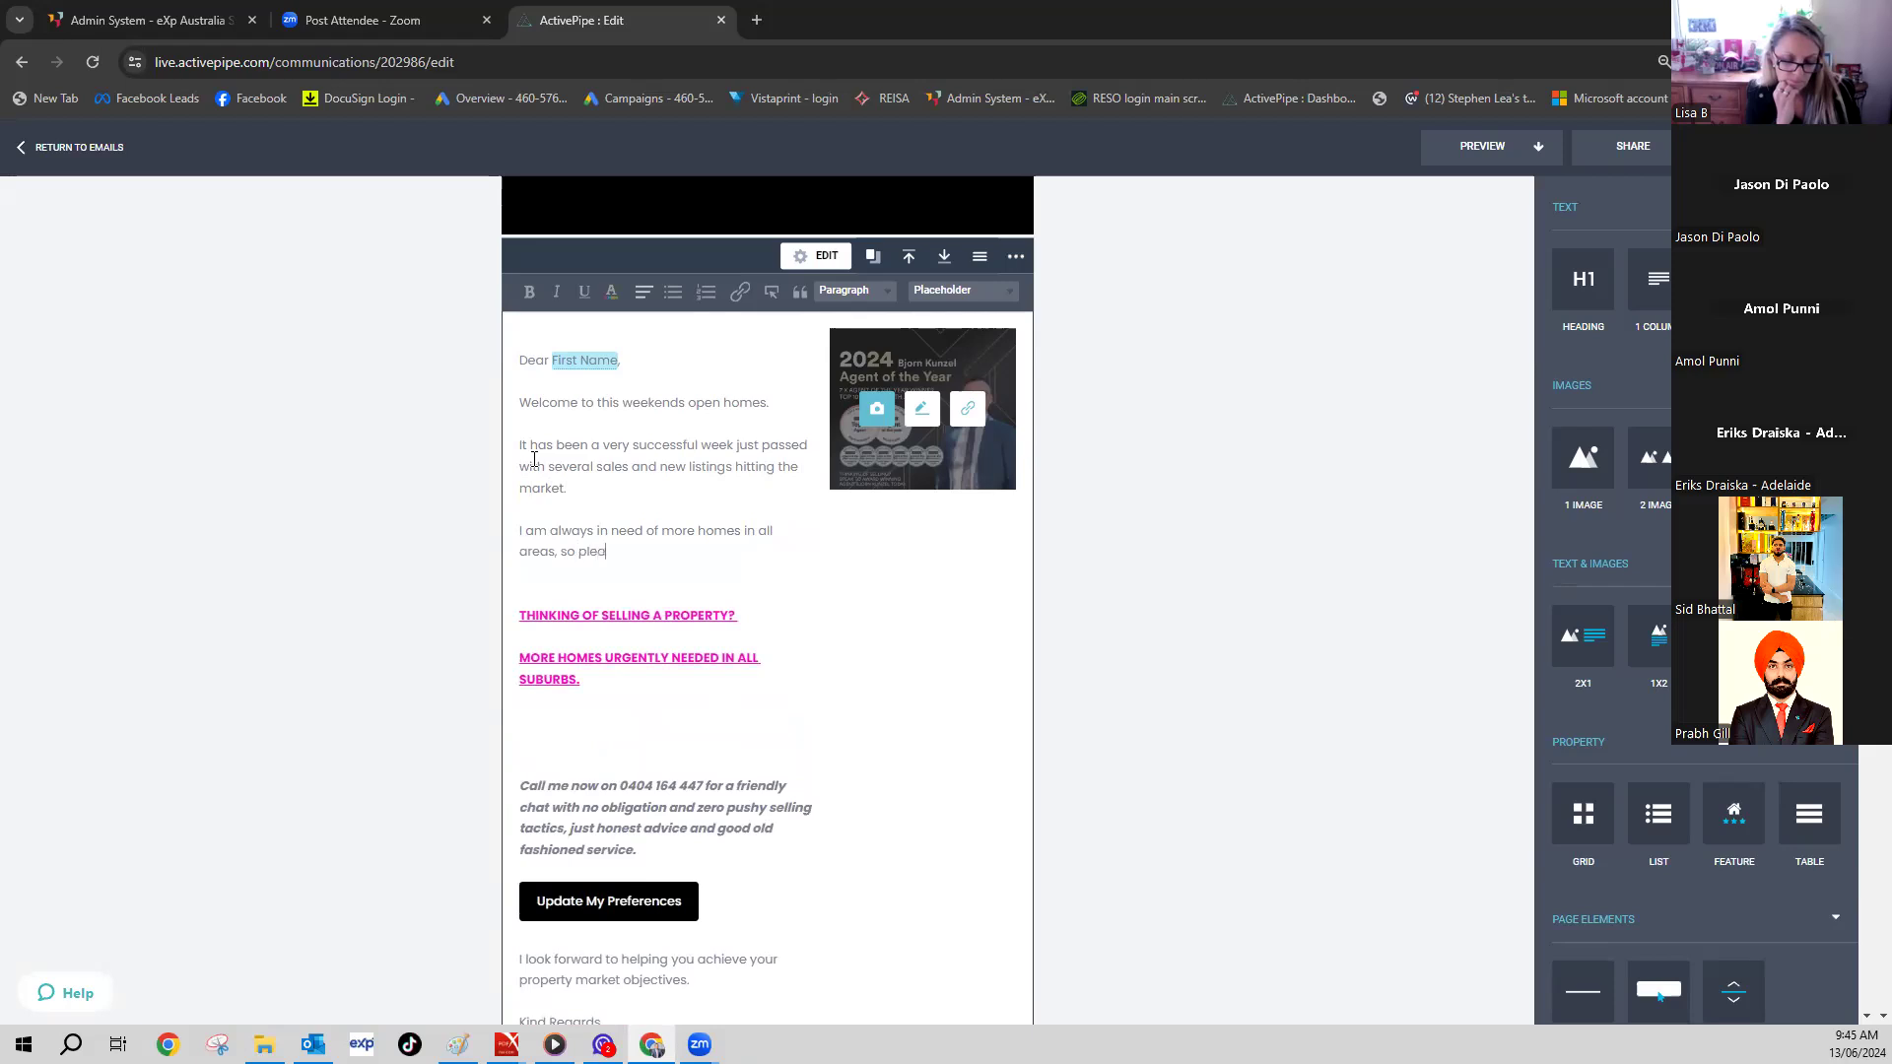
type("o please reach out if i")
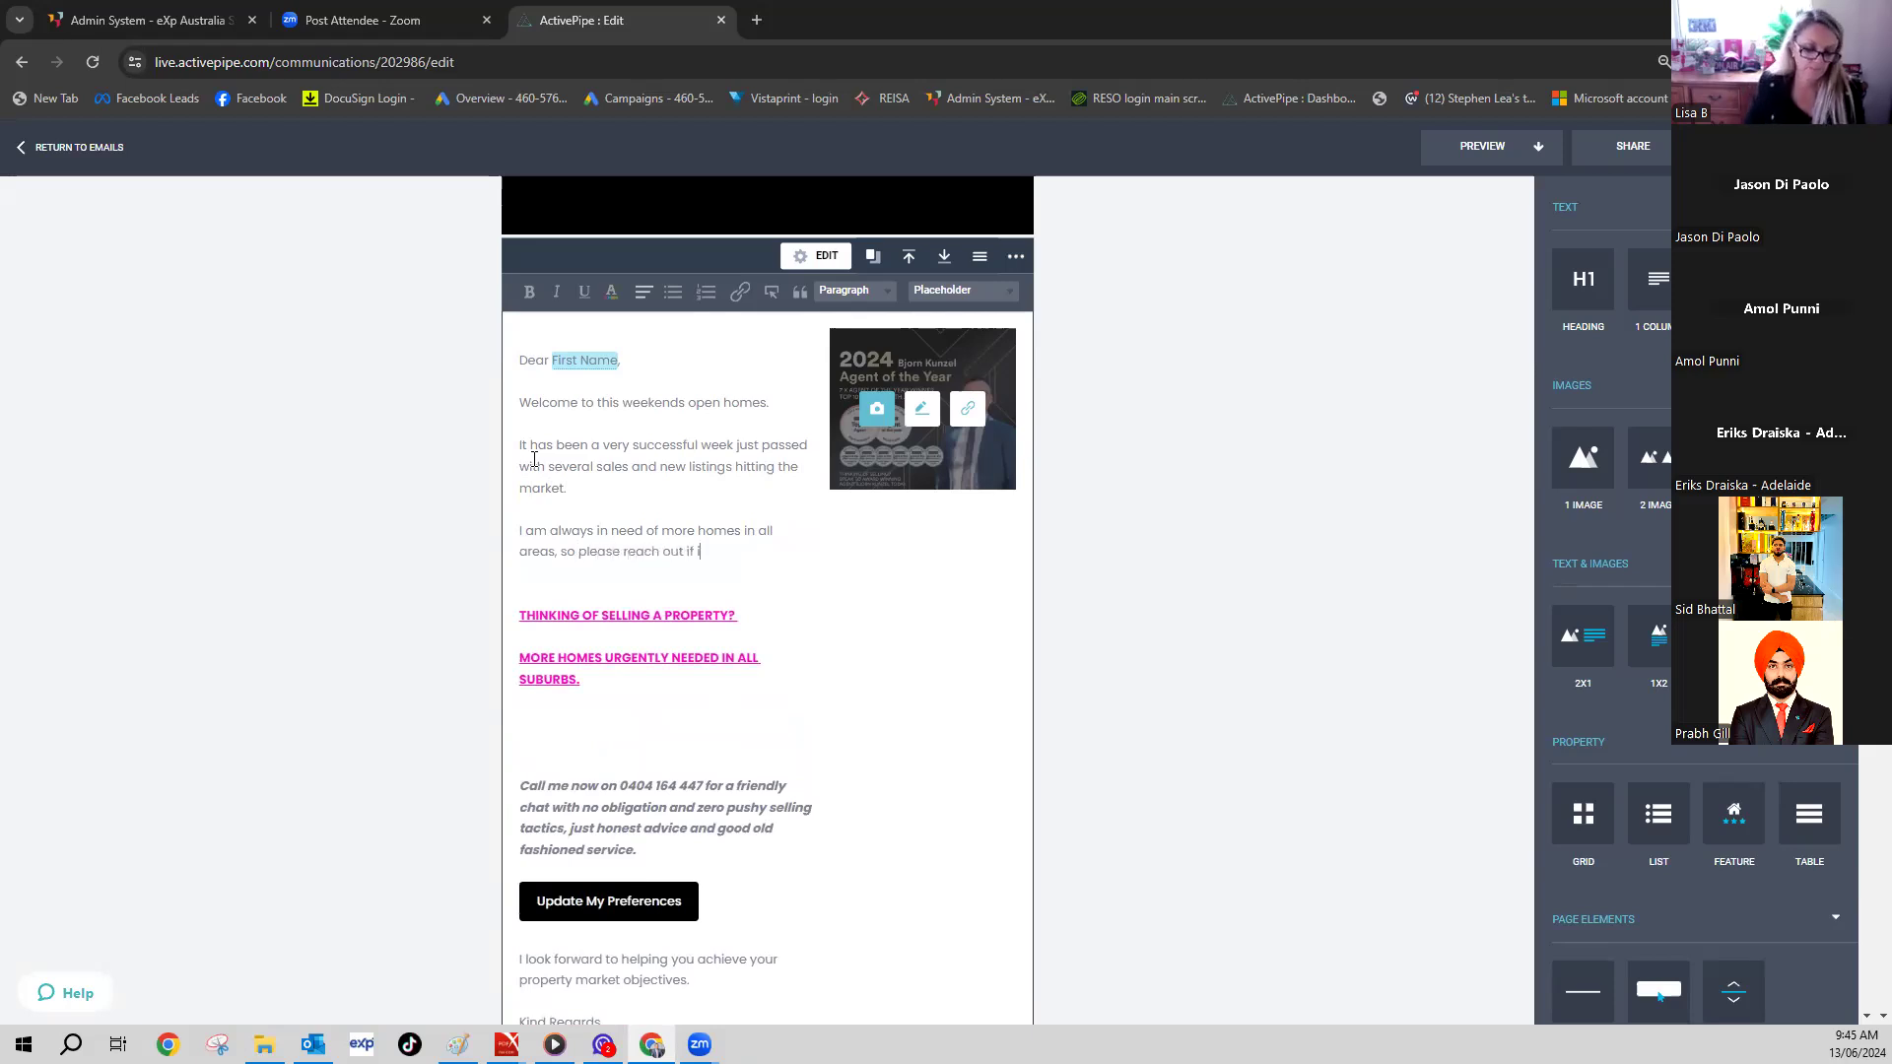
type(" can help you with your next move,")
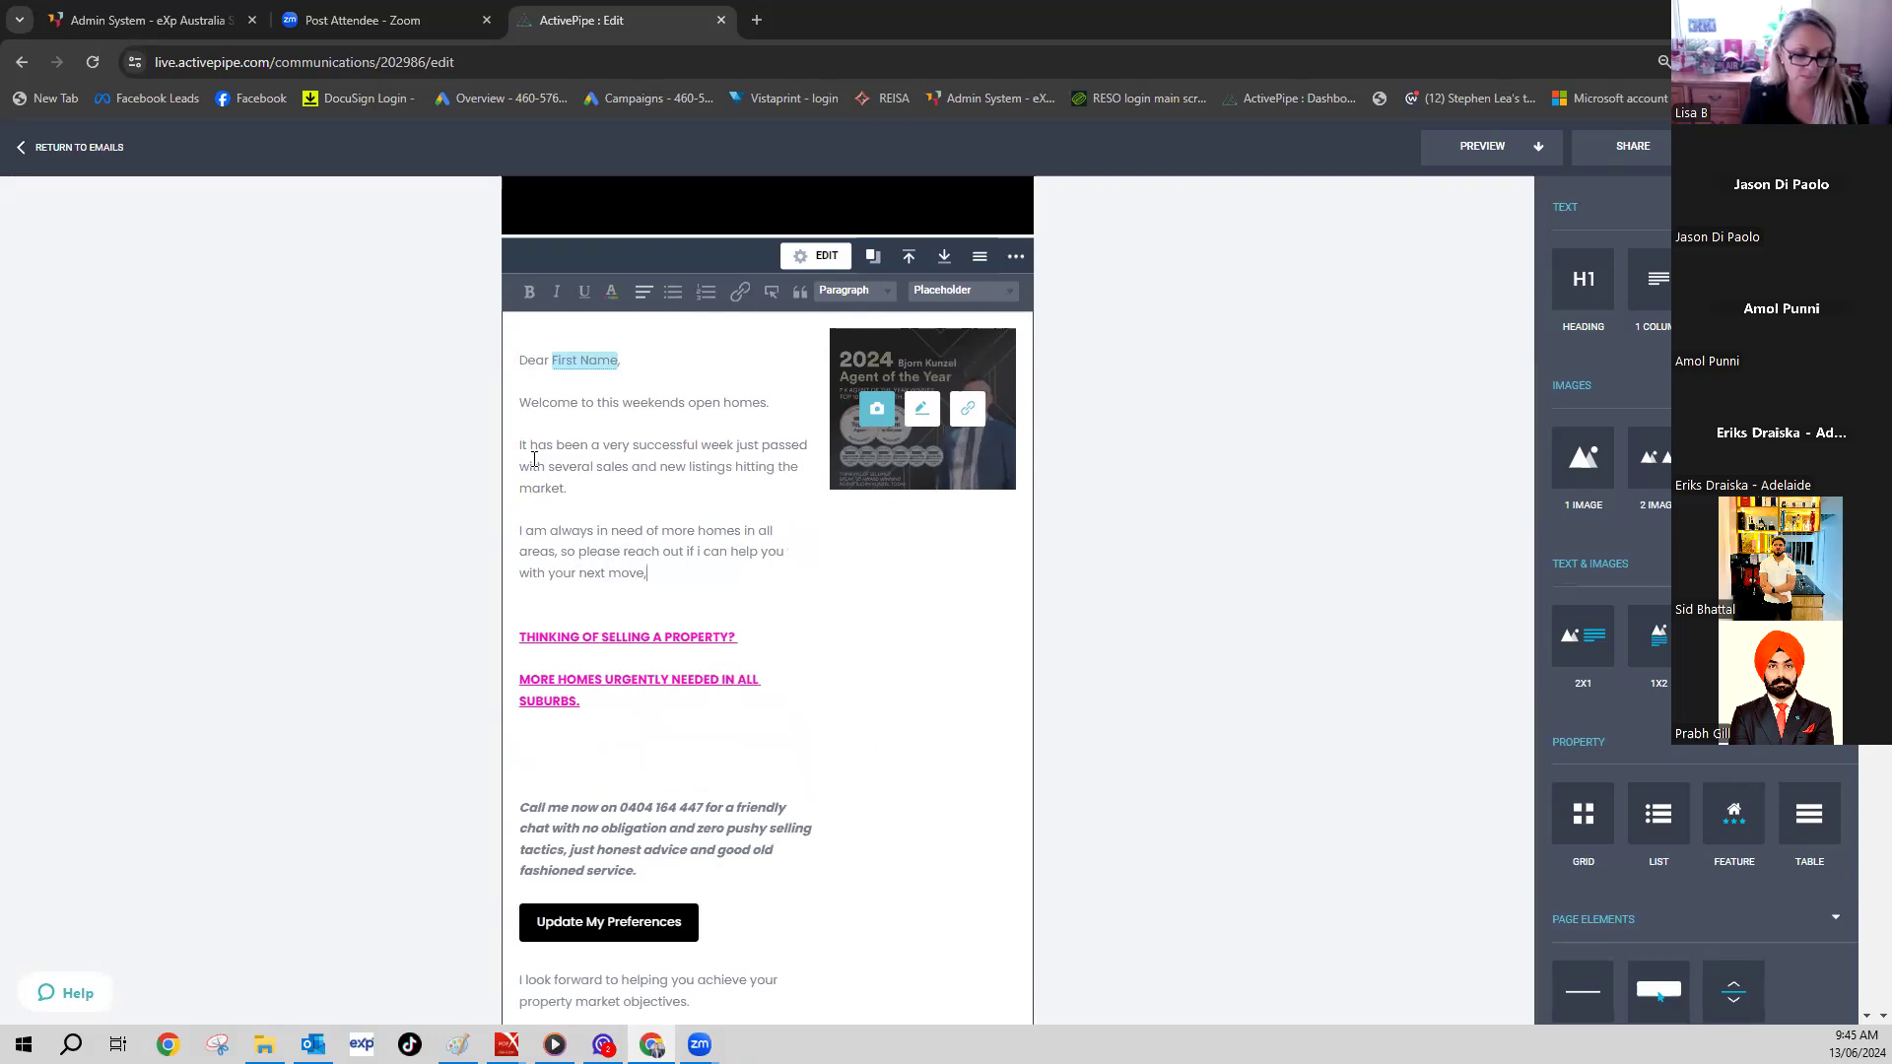
key("BackSpace")
scroll(853, 801, "down", 2)
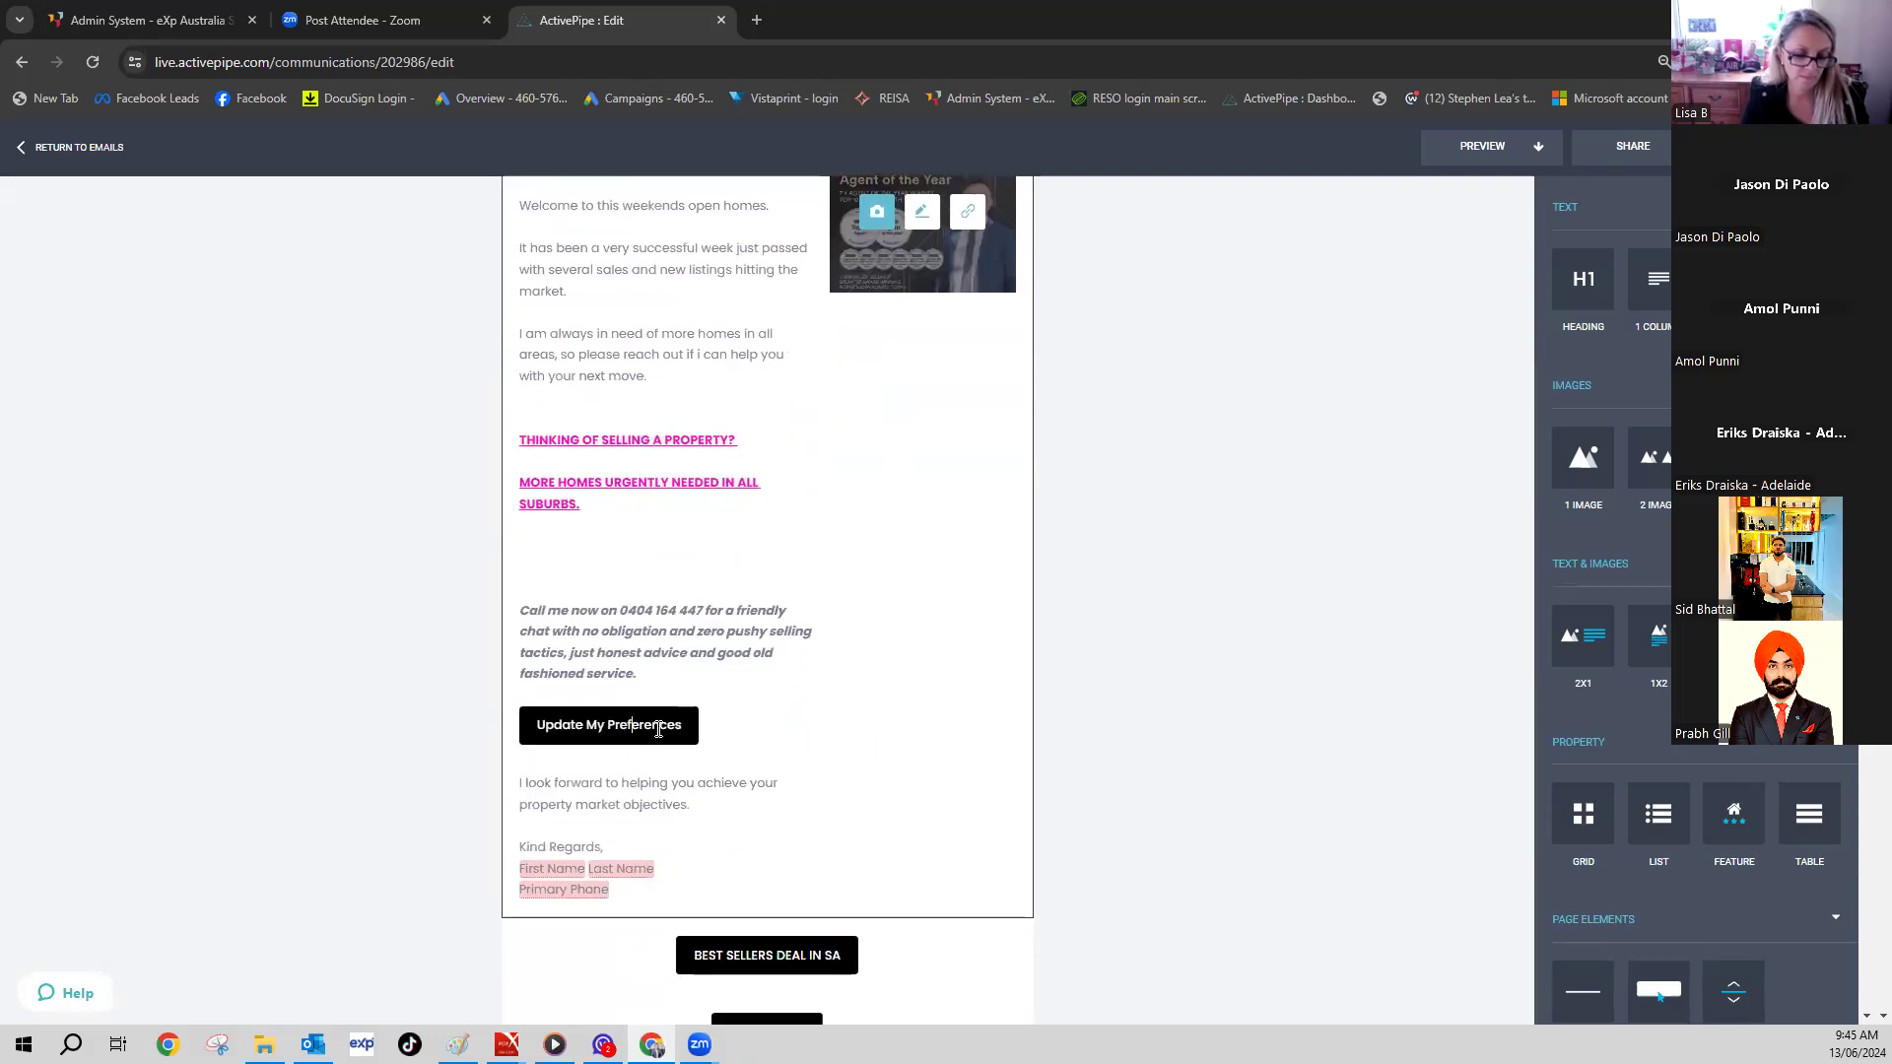
- Rename the BEST SELLERS DEAL IN SA button to FREE APPRAISAL, linked to the Appraisal Request landing page
scroll(794, 704, "down", 3)
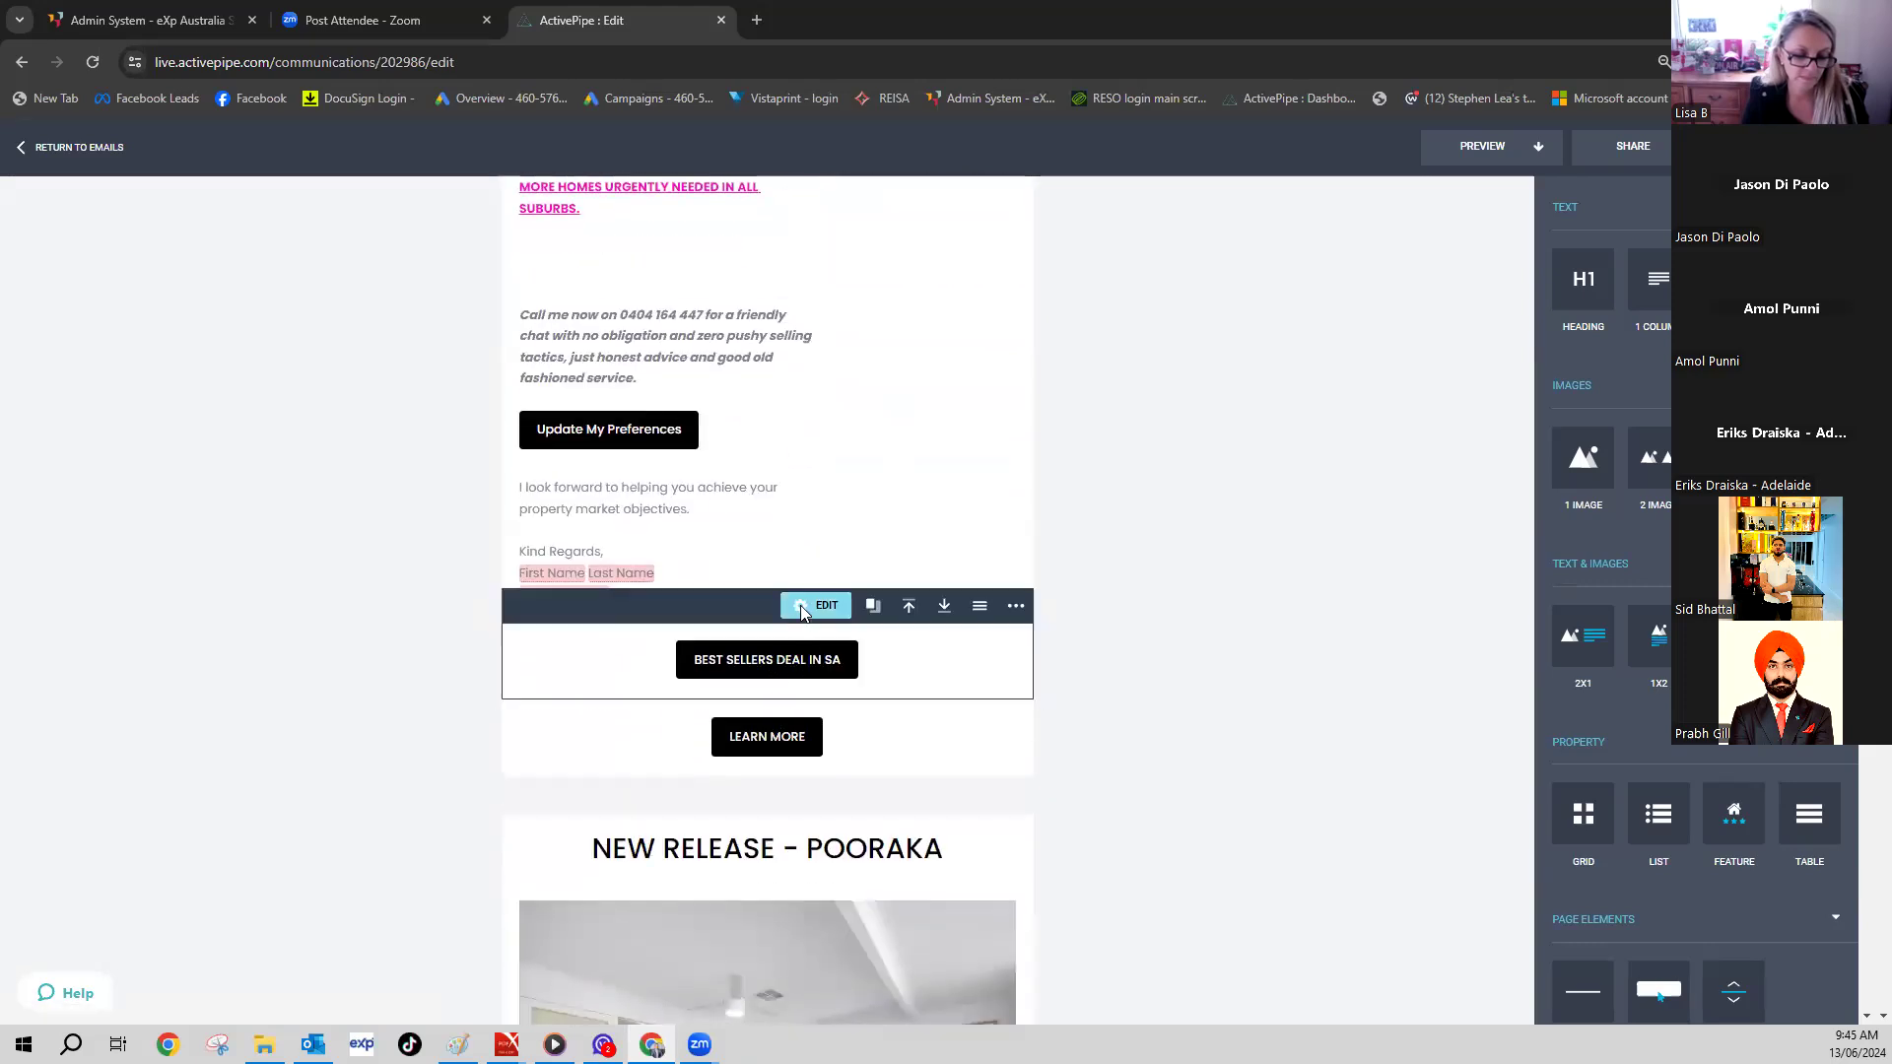
left_click(801, 607)
left_click_drag(1050, 412, 867, 422)
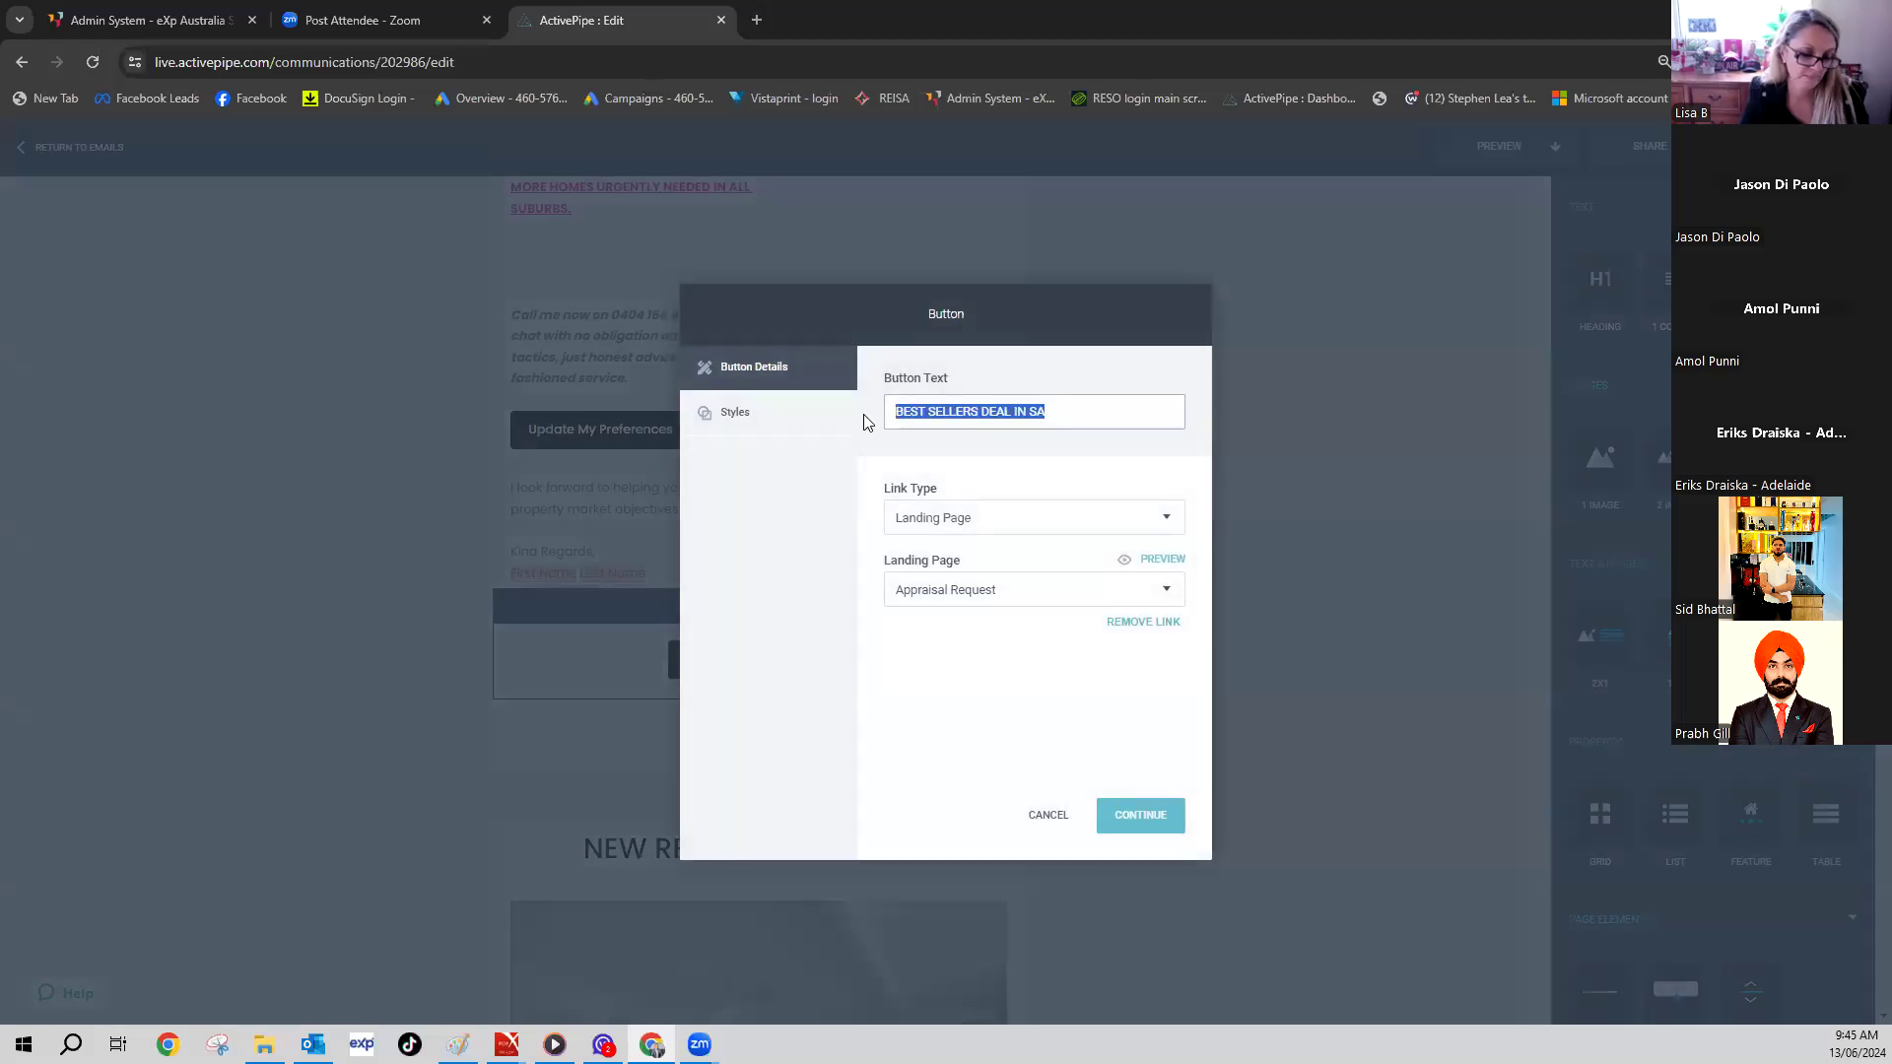
type("FREE APPRAISAL")
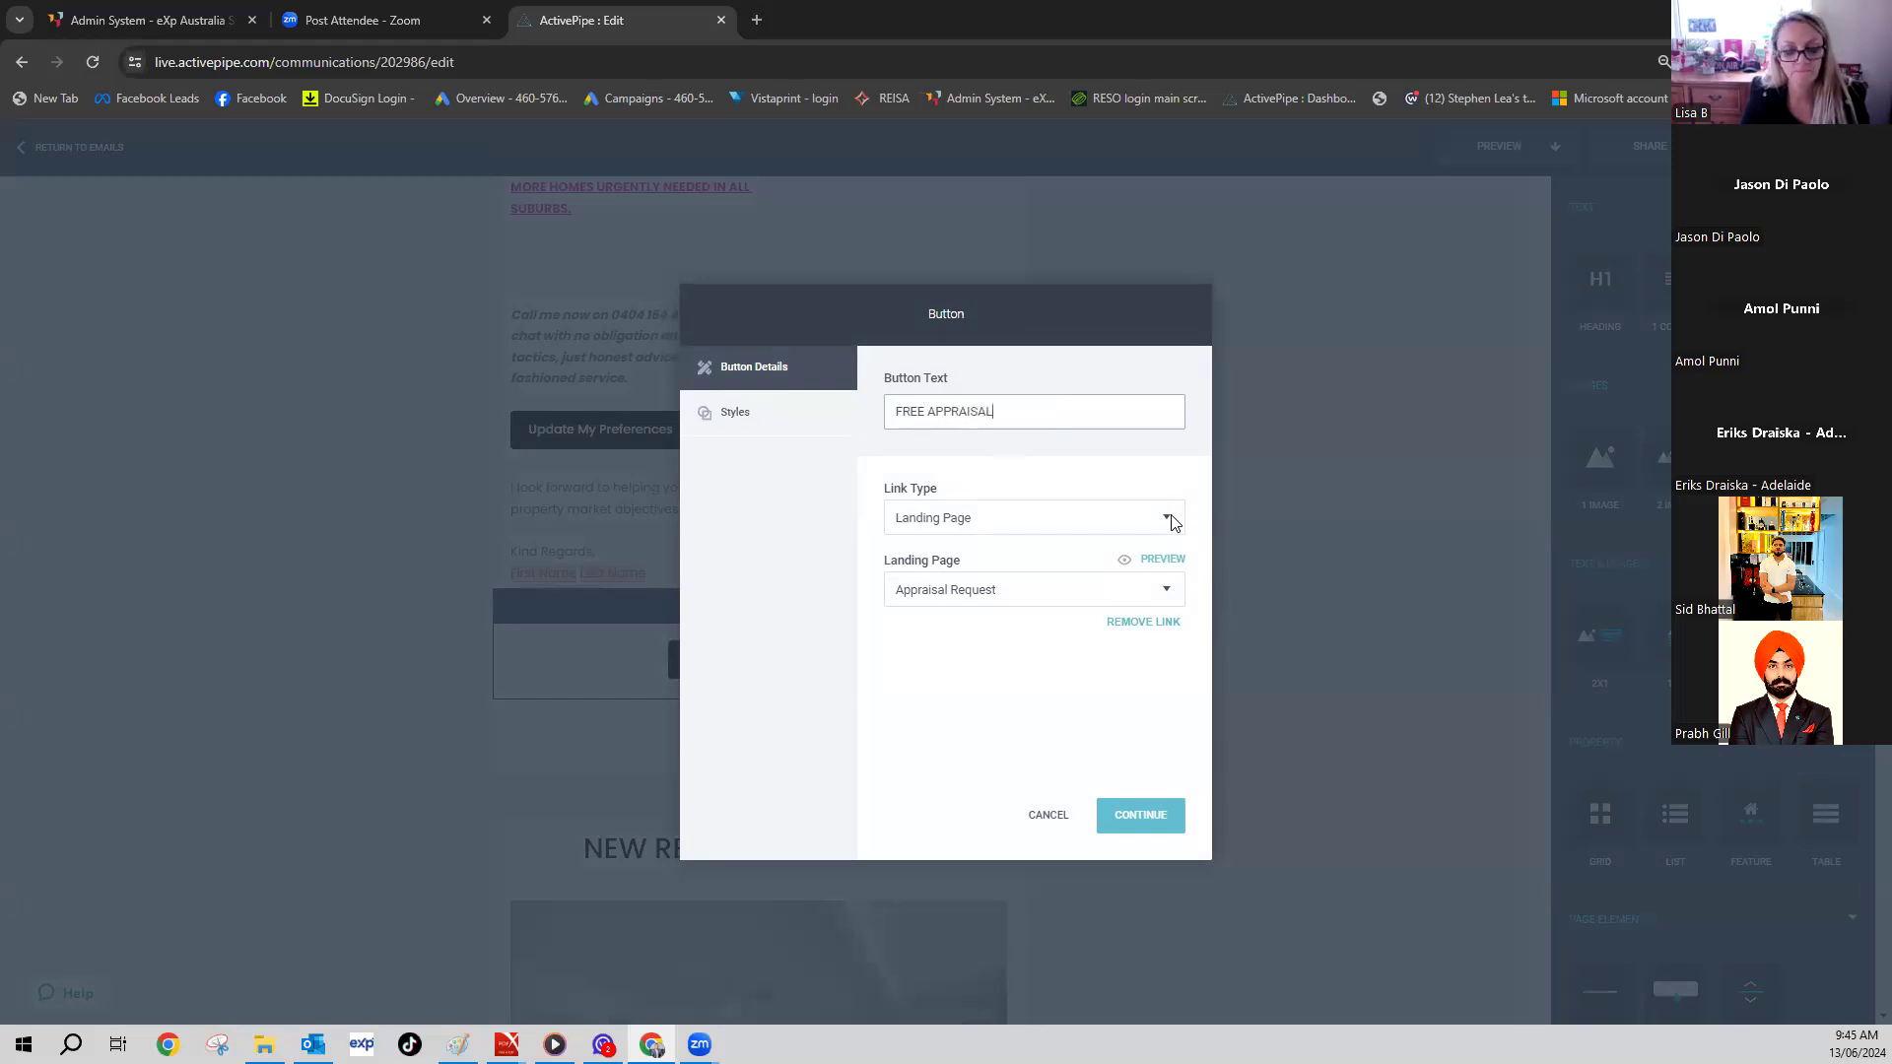
left_click(1141, 523)
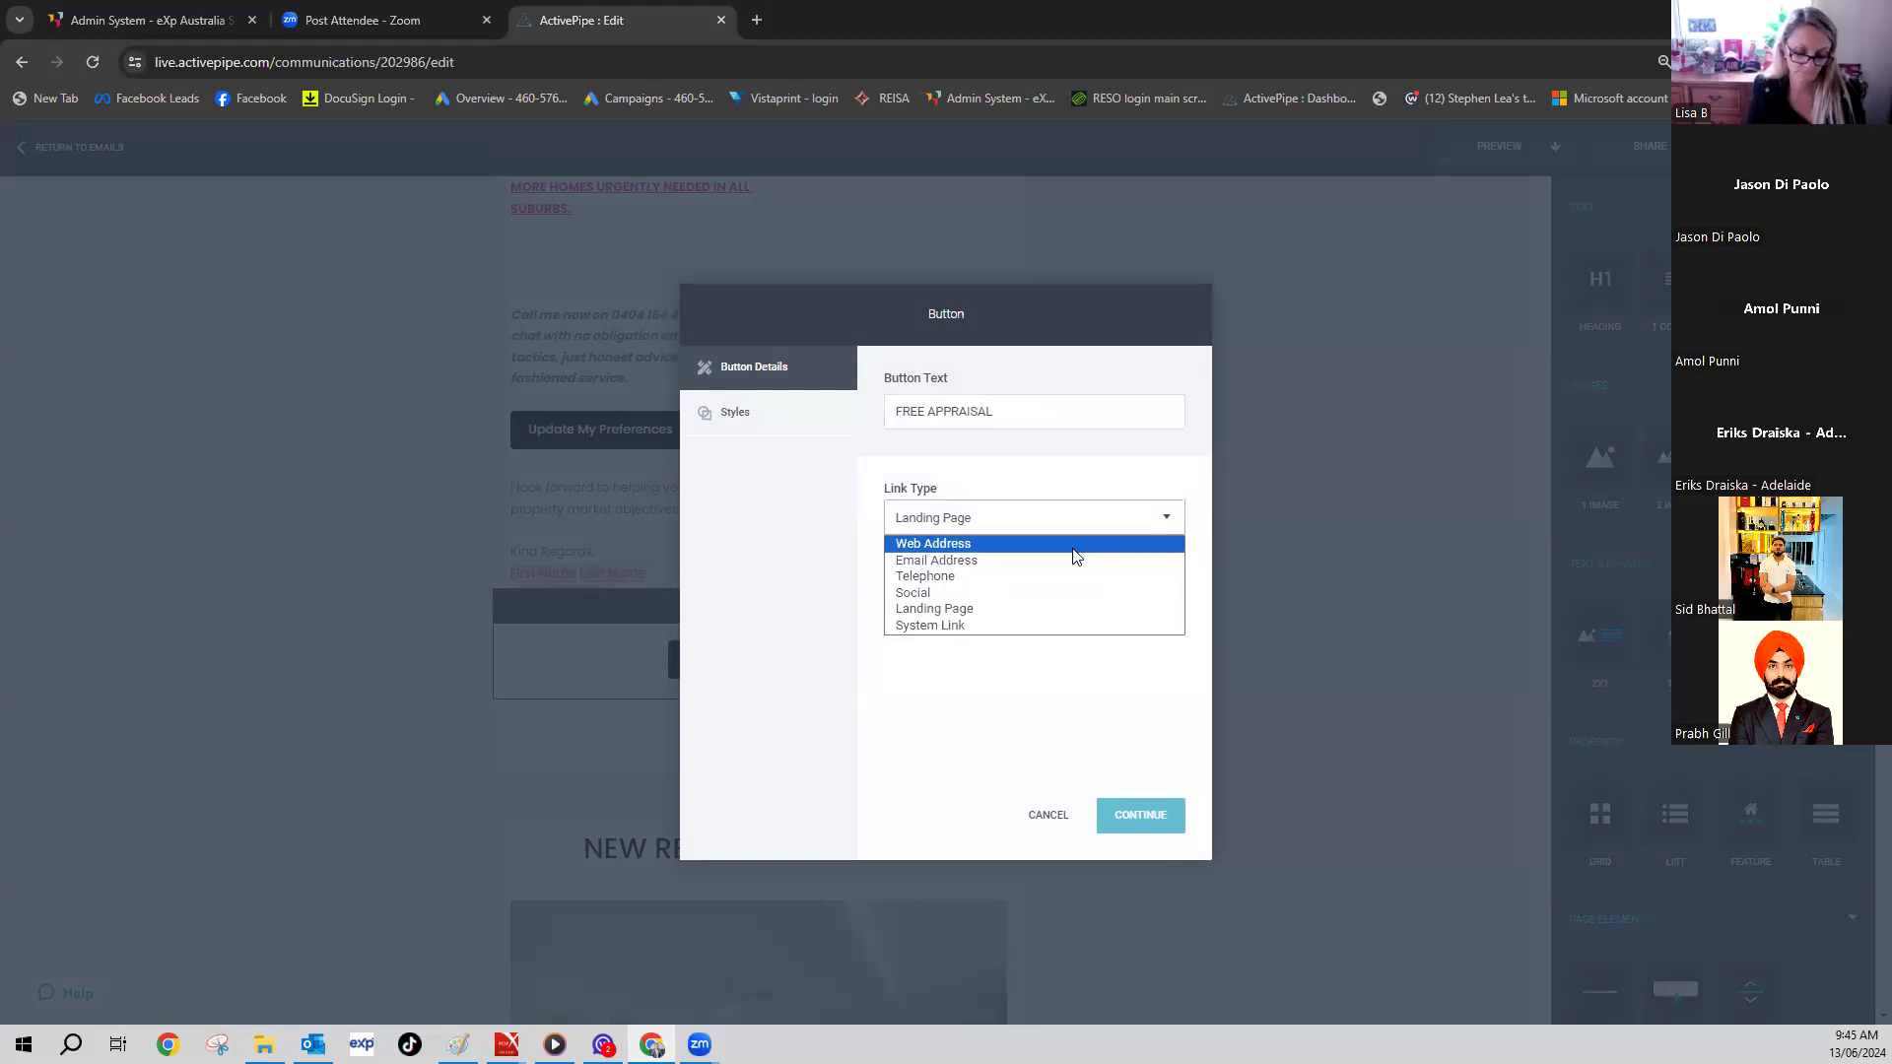
left_click(1037, 611)
left_click(1167, 592)
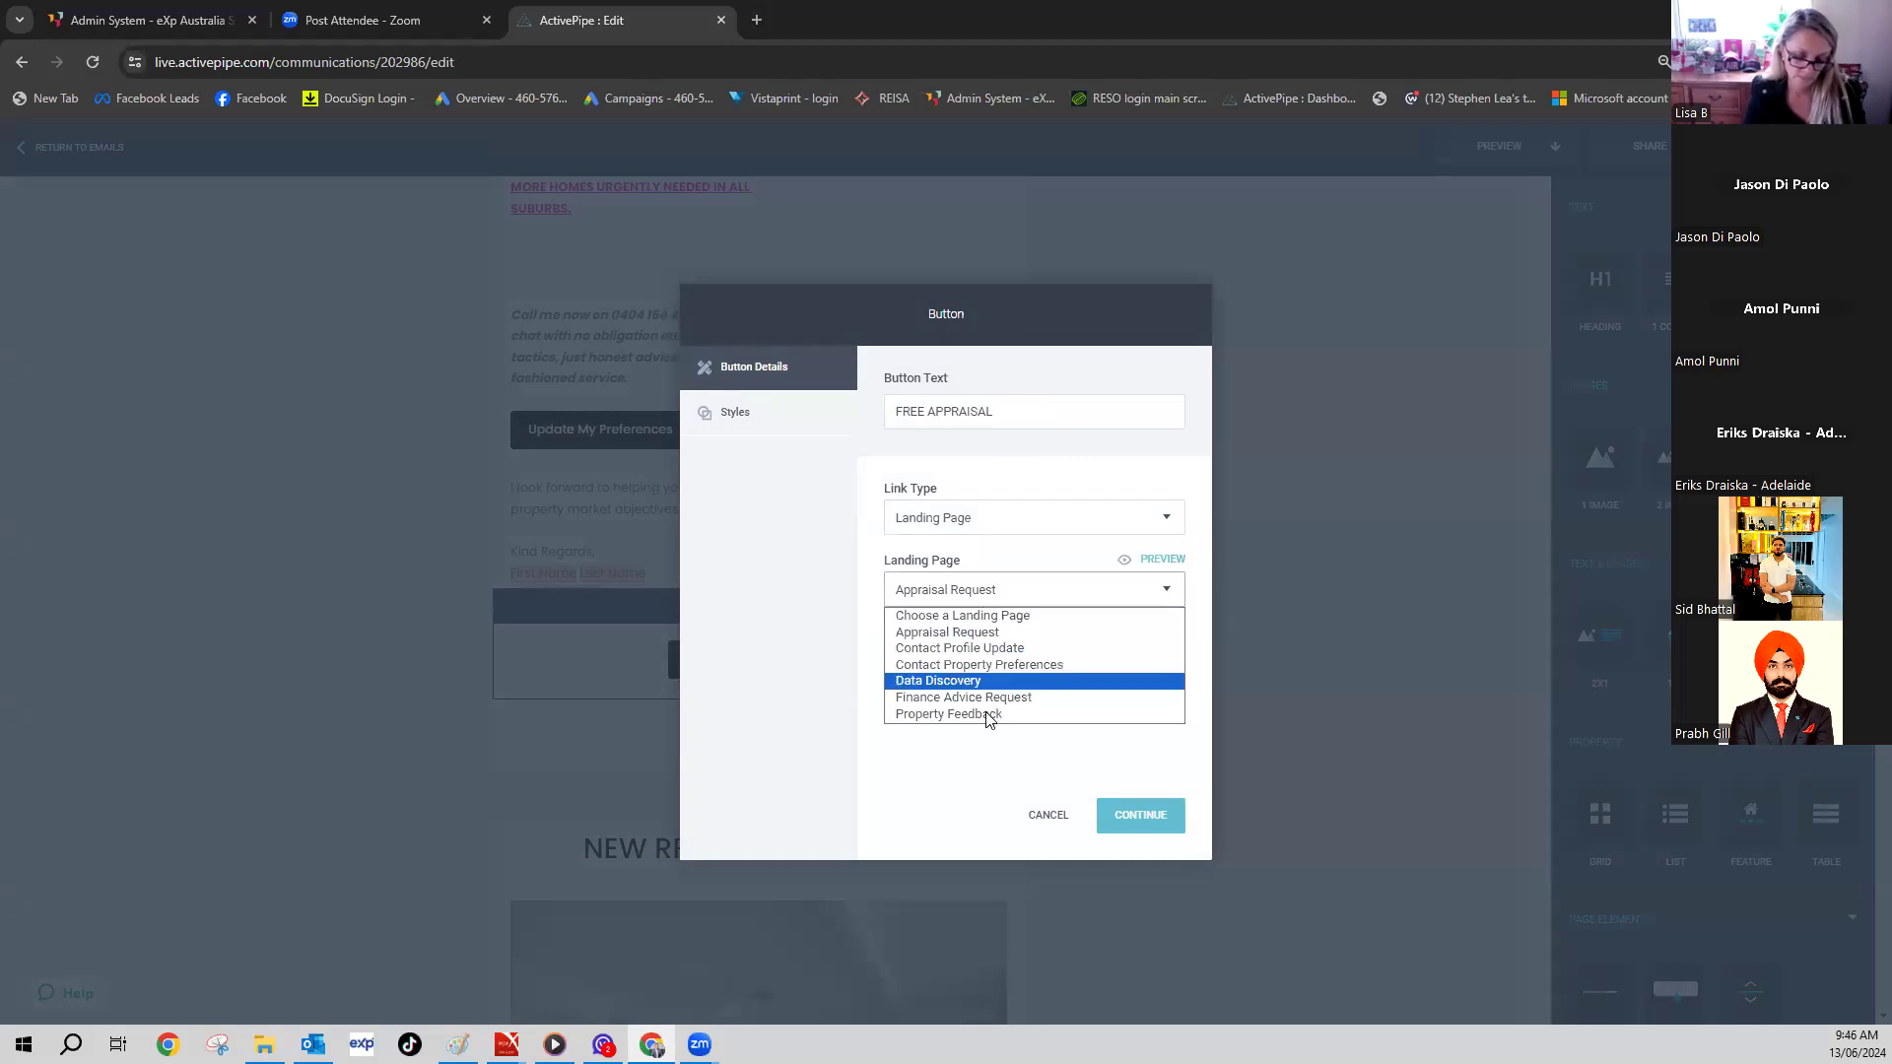
left_click(990, 638)
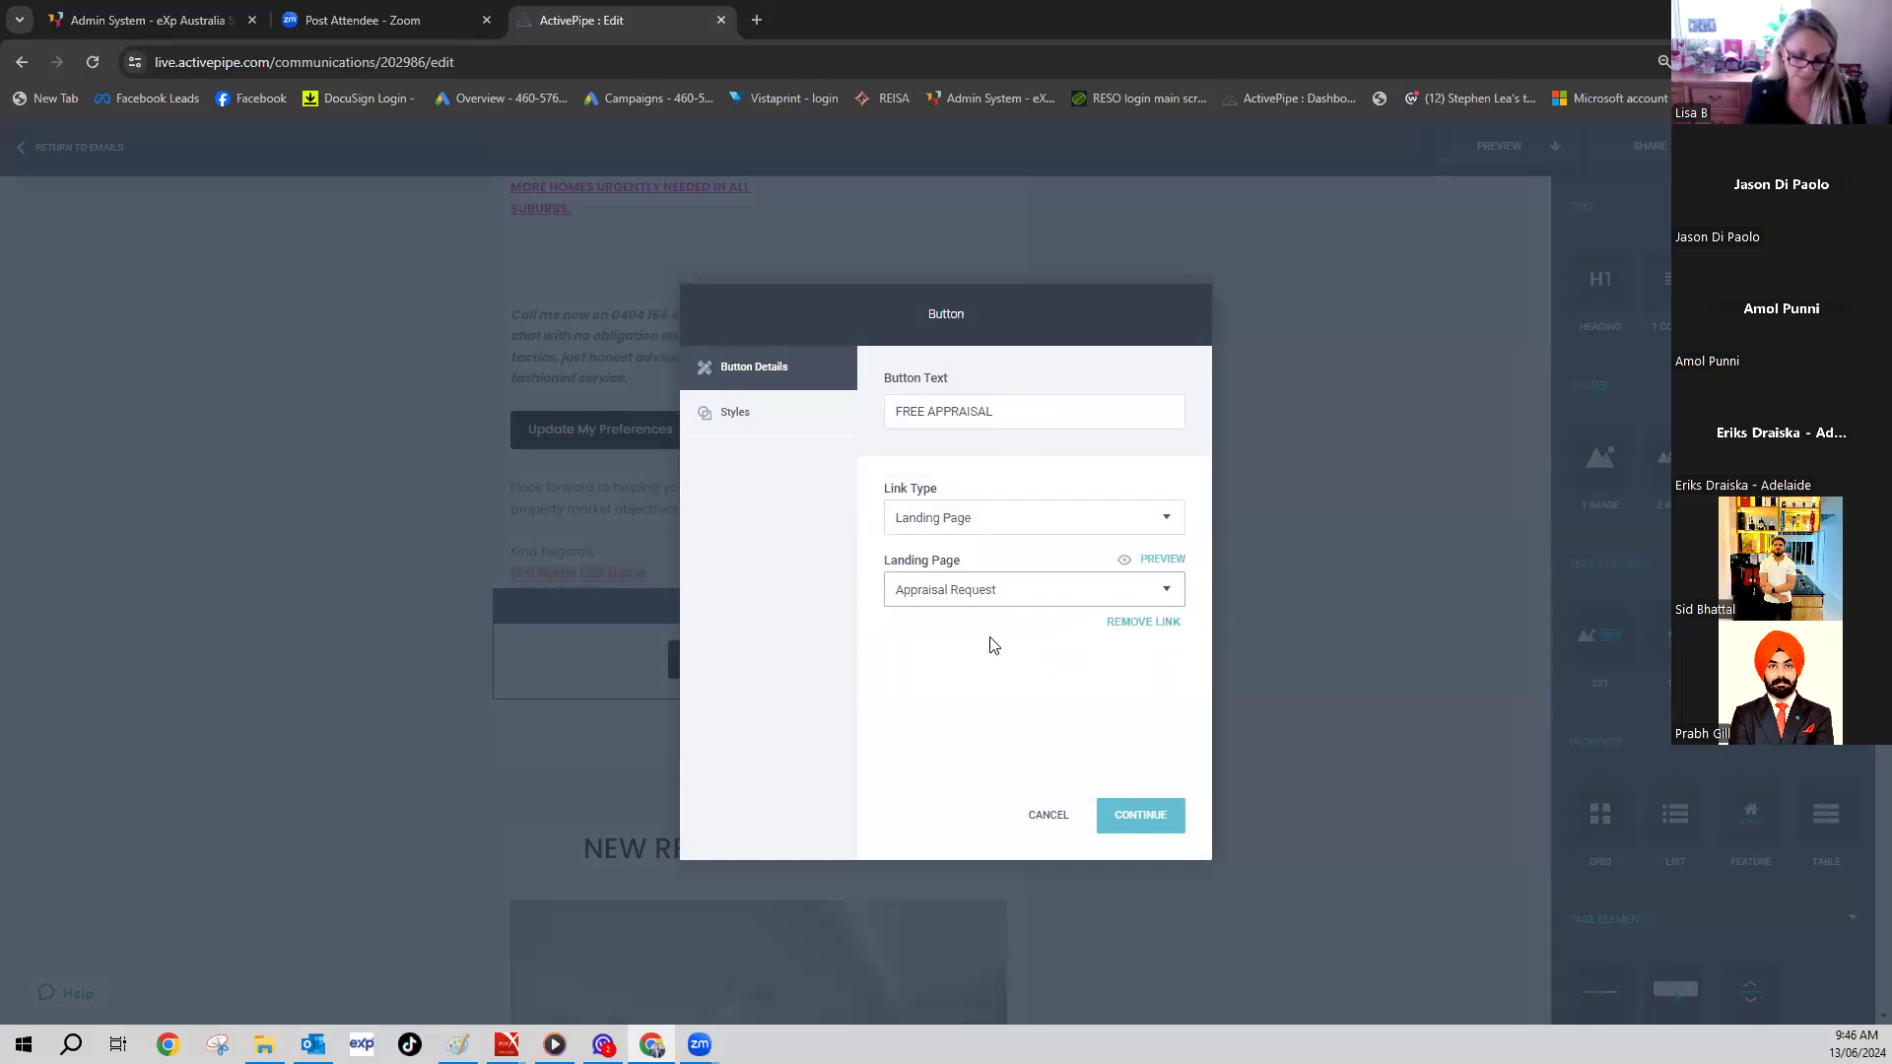
left_click(1139, 826)
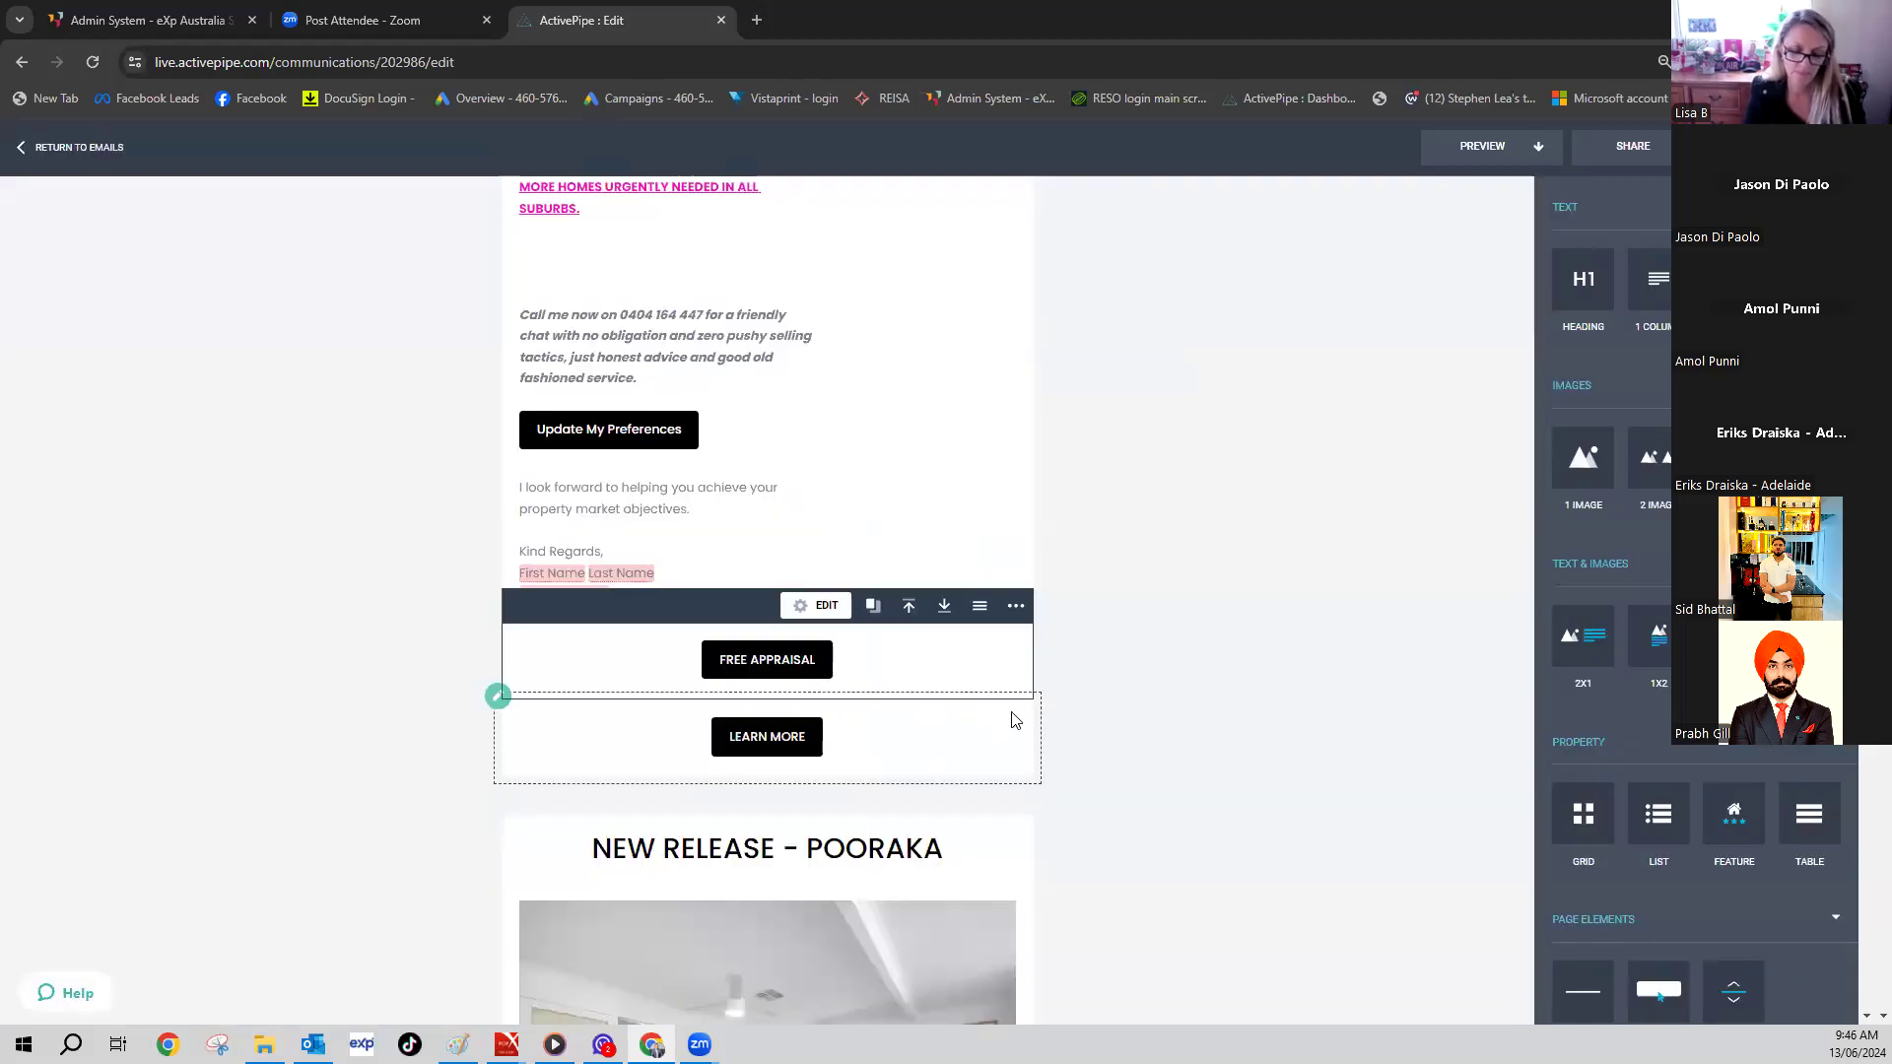
scroll(1085, 719, "down", 5)
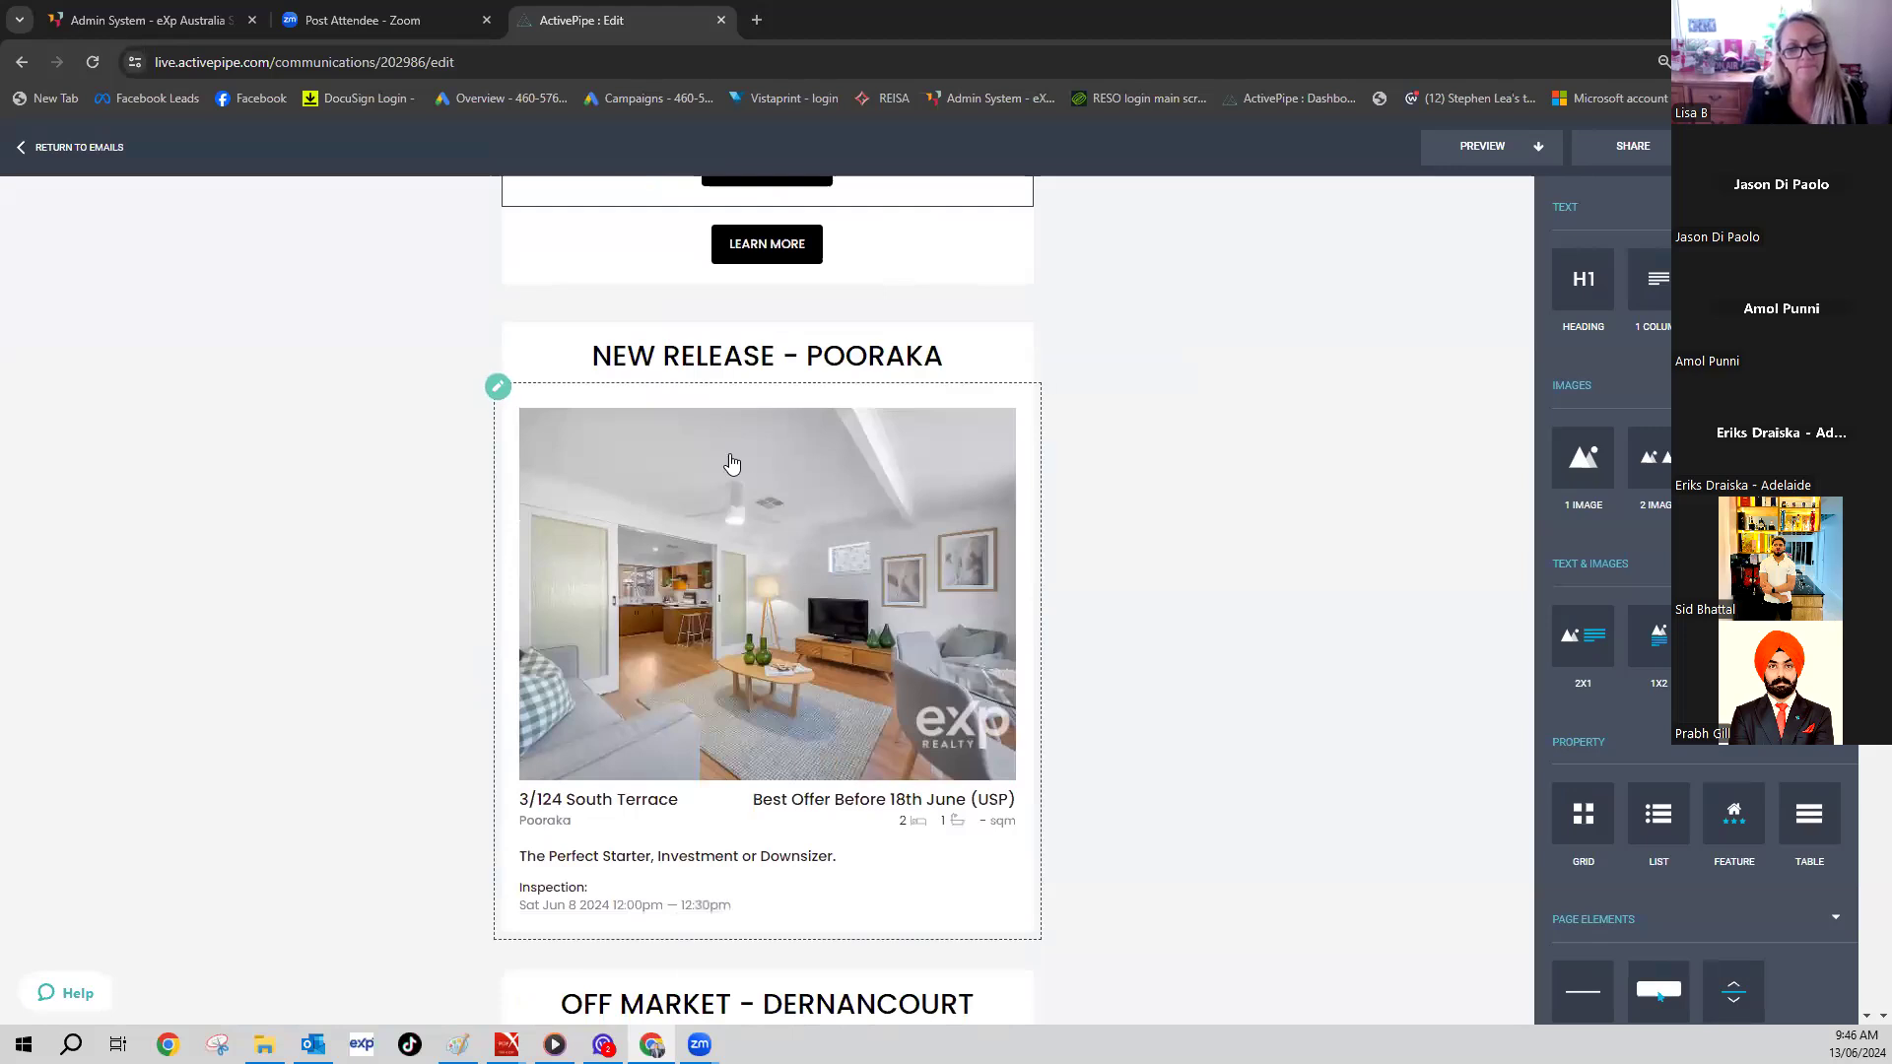
- Replace POORAKA with GOLDEN GROVE in the new-release listing heading
left_click(948, 357)
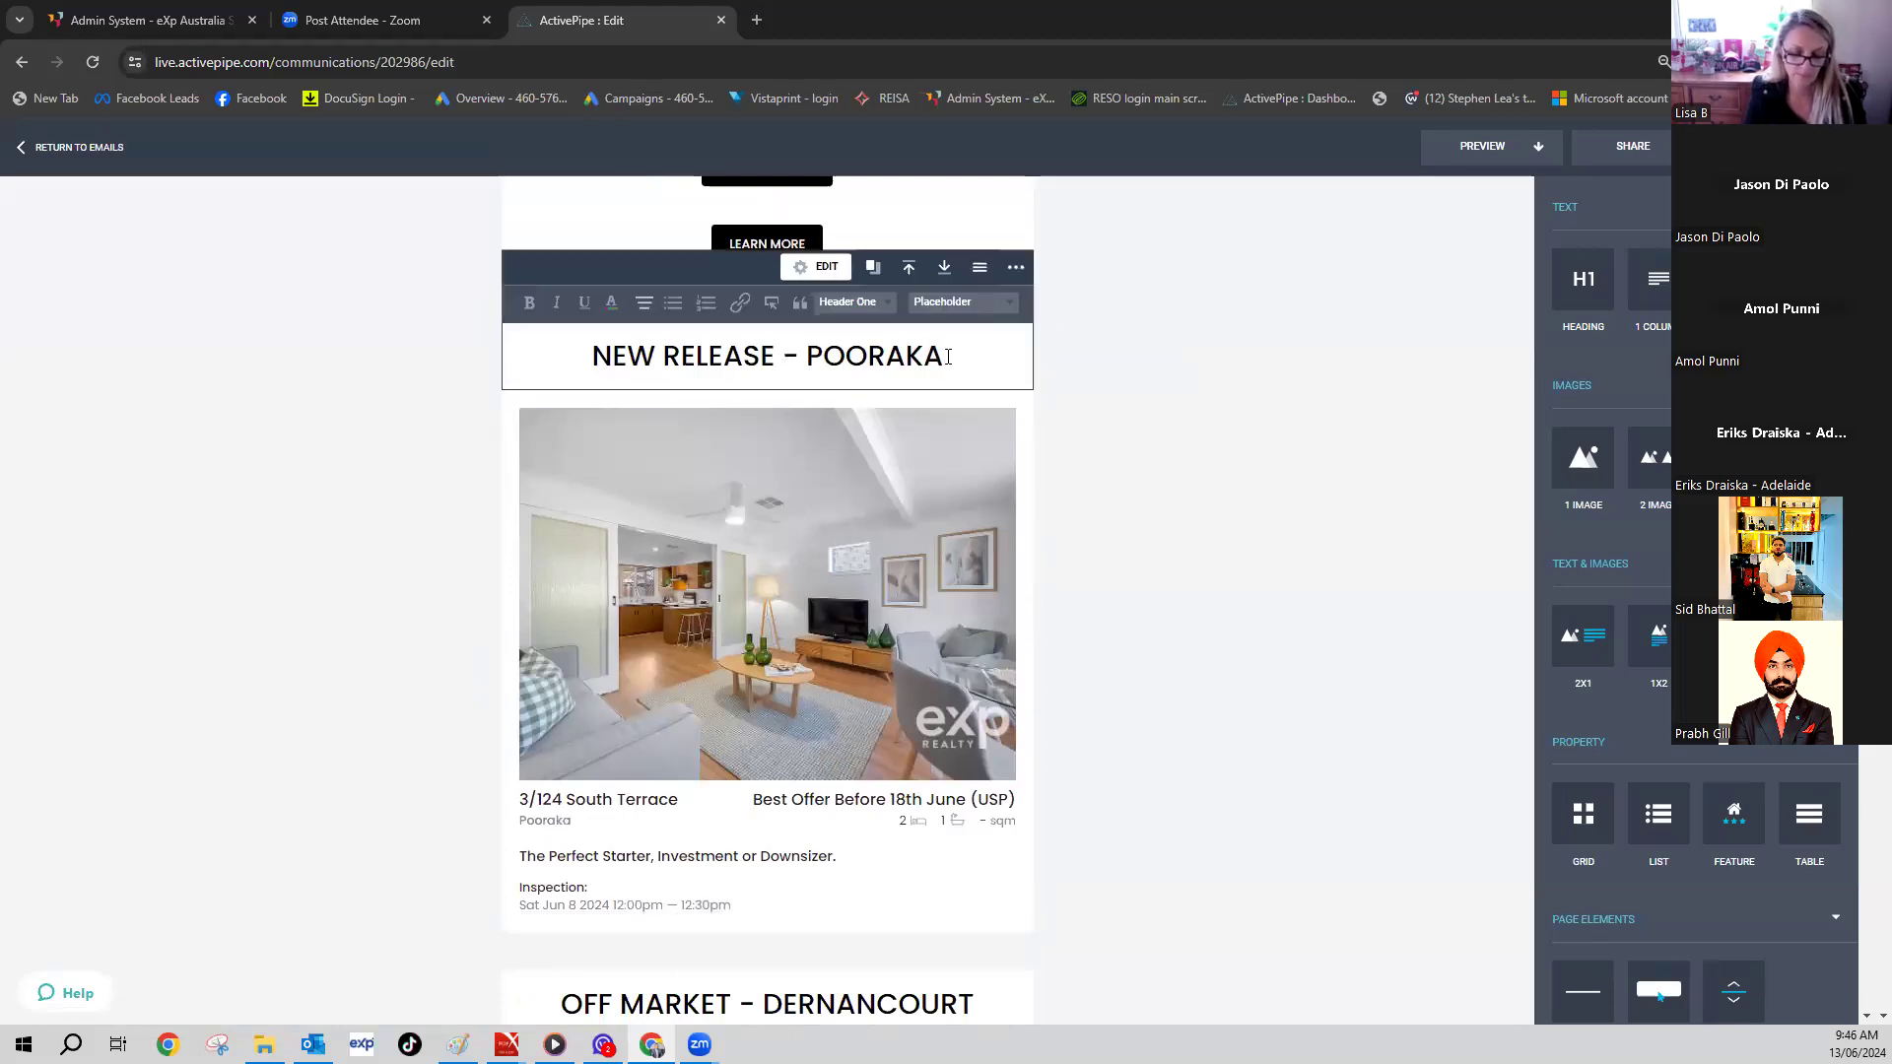
key("BackSpace")
key("BackSpace")
key("BackSpace")
key("BackSpace")
key("BackSpace")
key("BackSpace")
key("BackSpace")
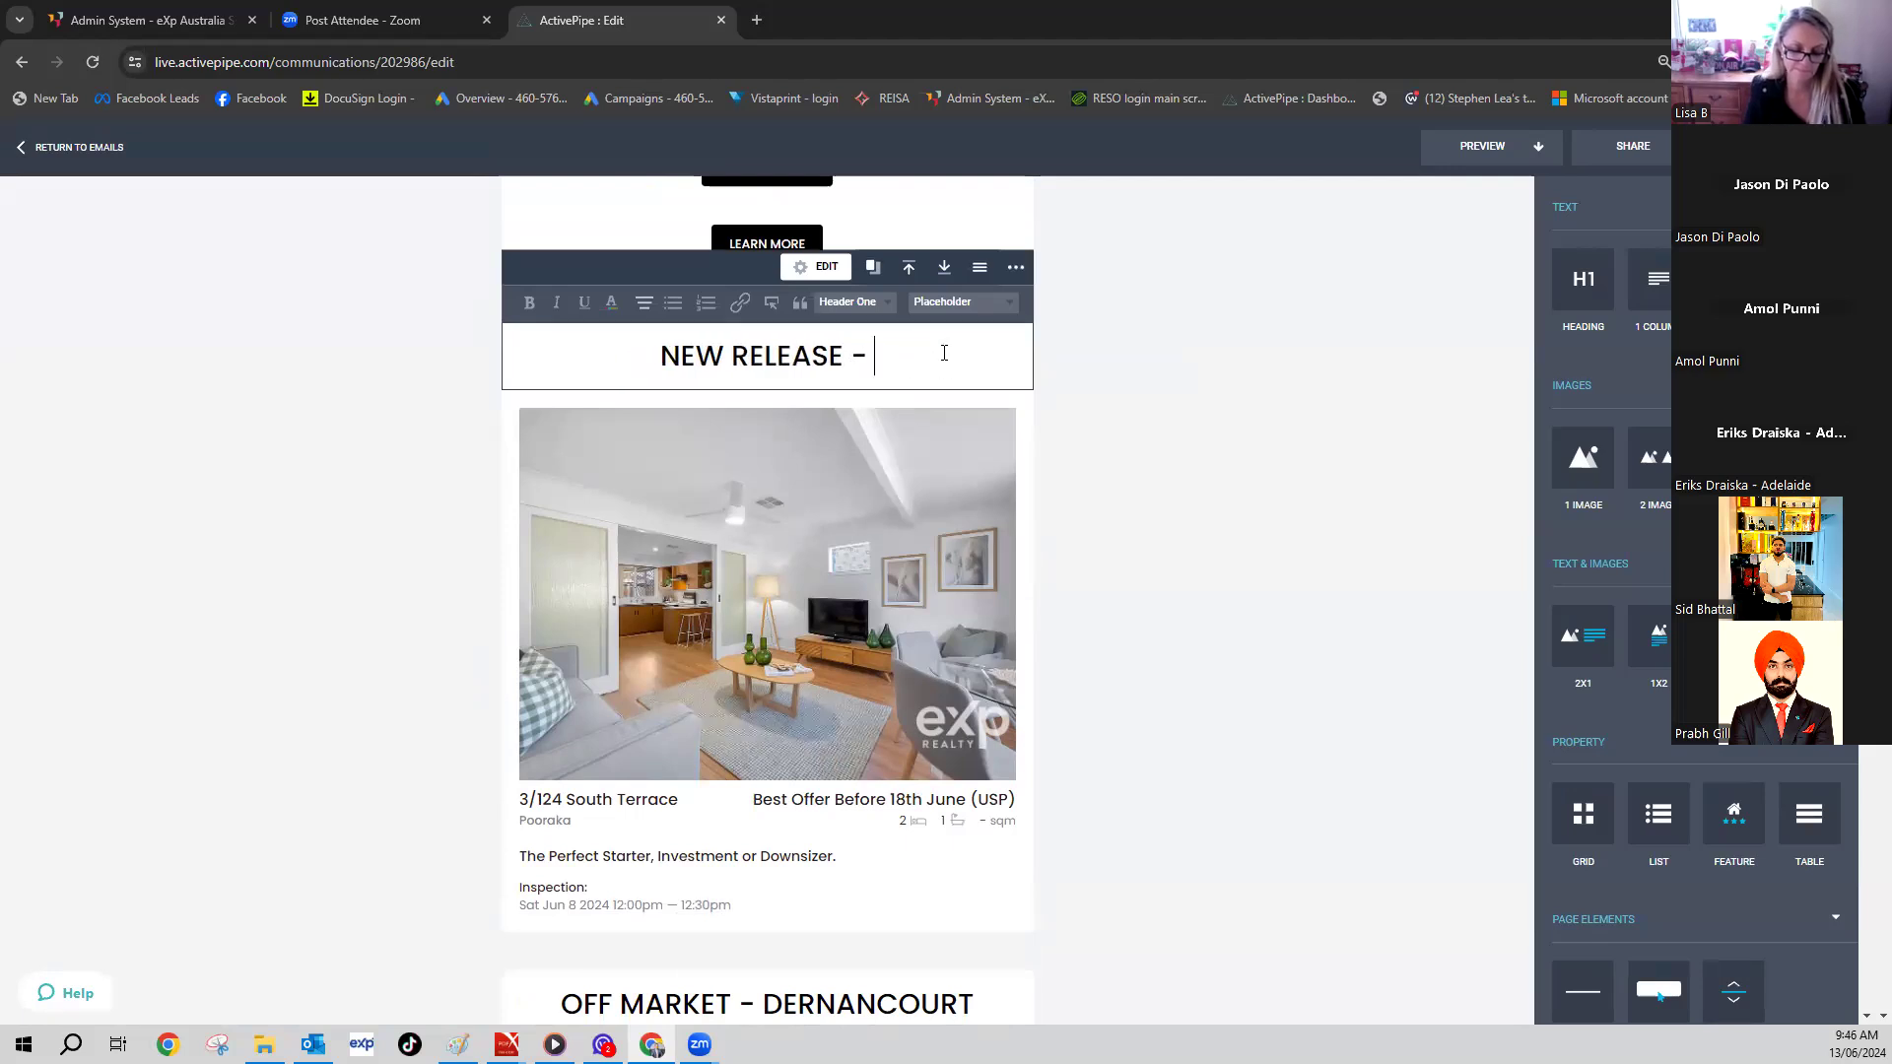
type("File")
key("BackSpace")
key("BackSpace")
key("BackSpace")
type("IRL")
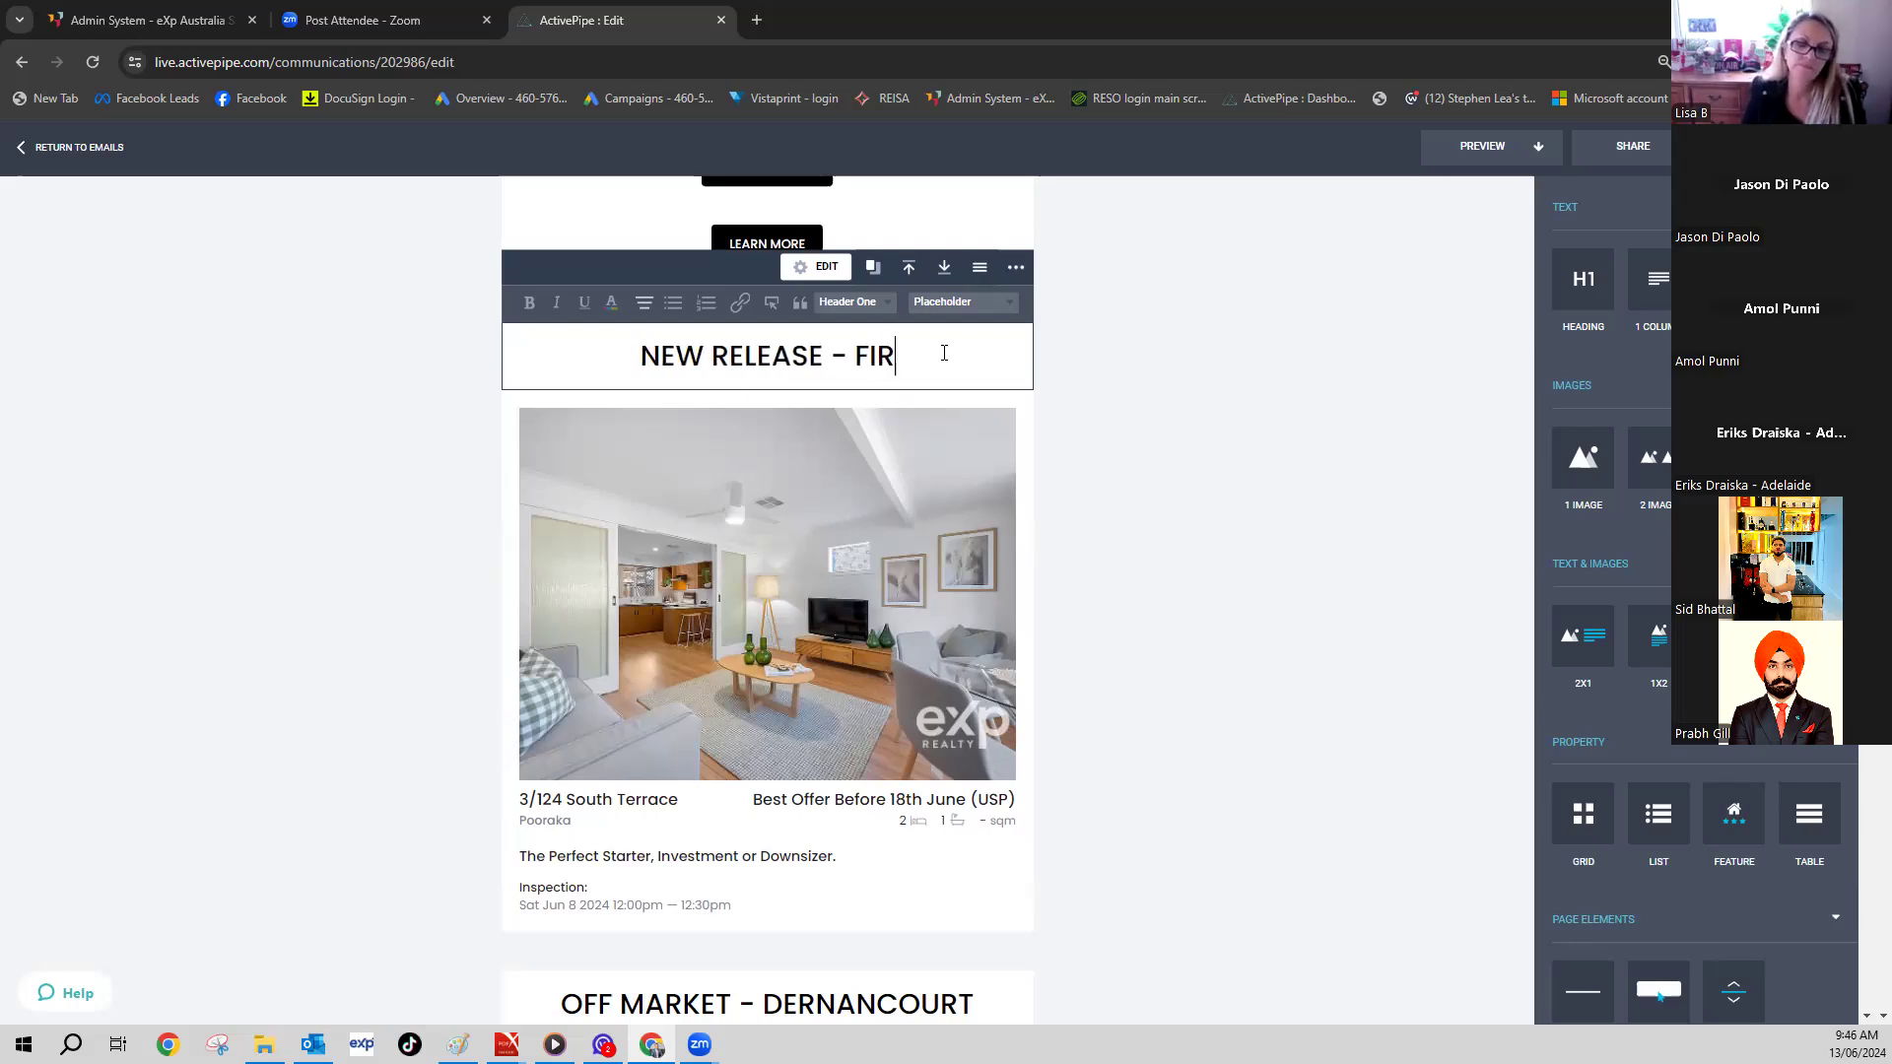
key("BackSpace")
key("BackSpace")
key("BackSpace")
key("BackSpace")
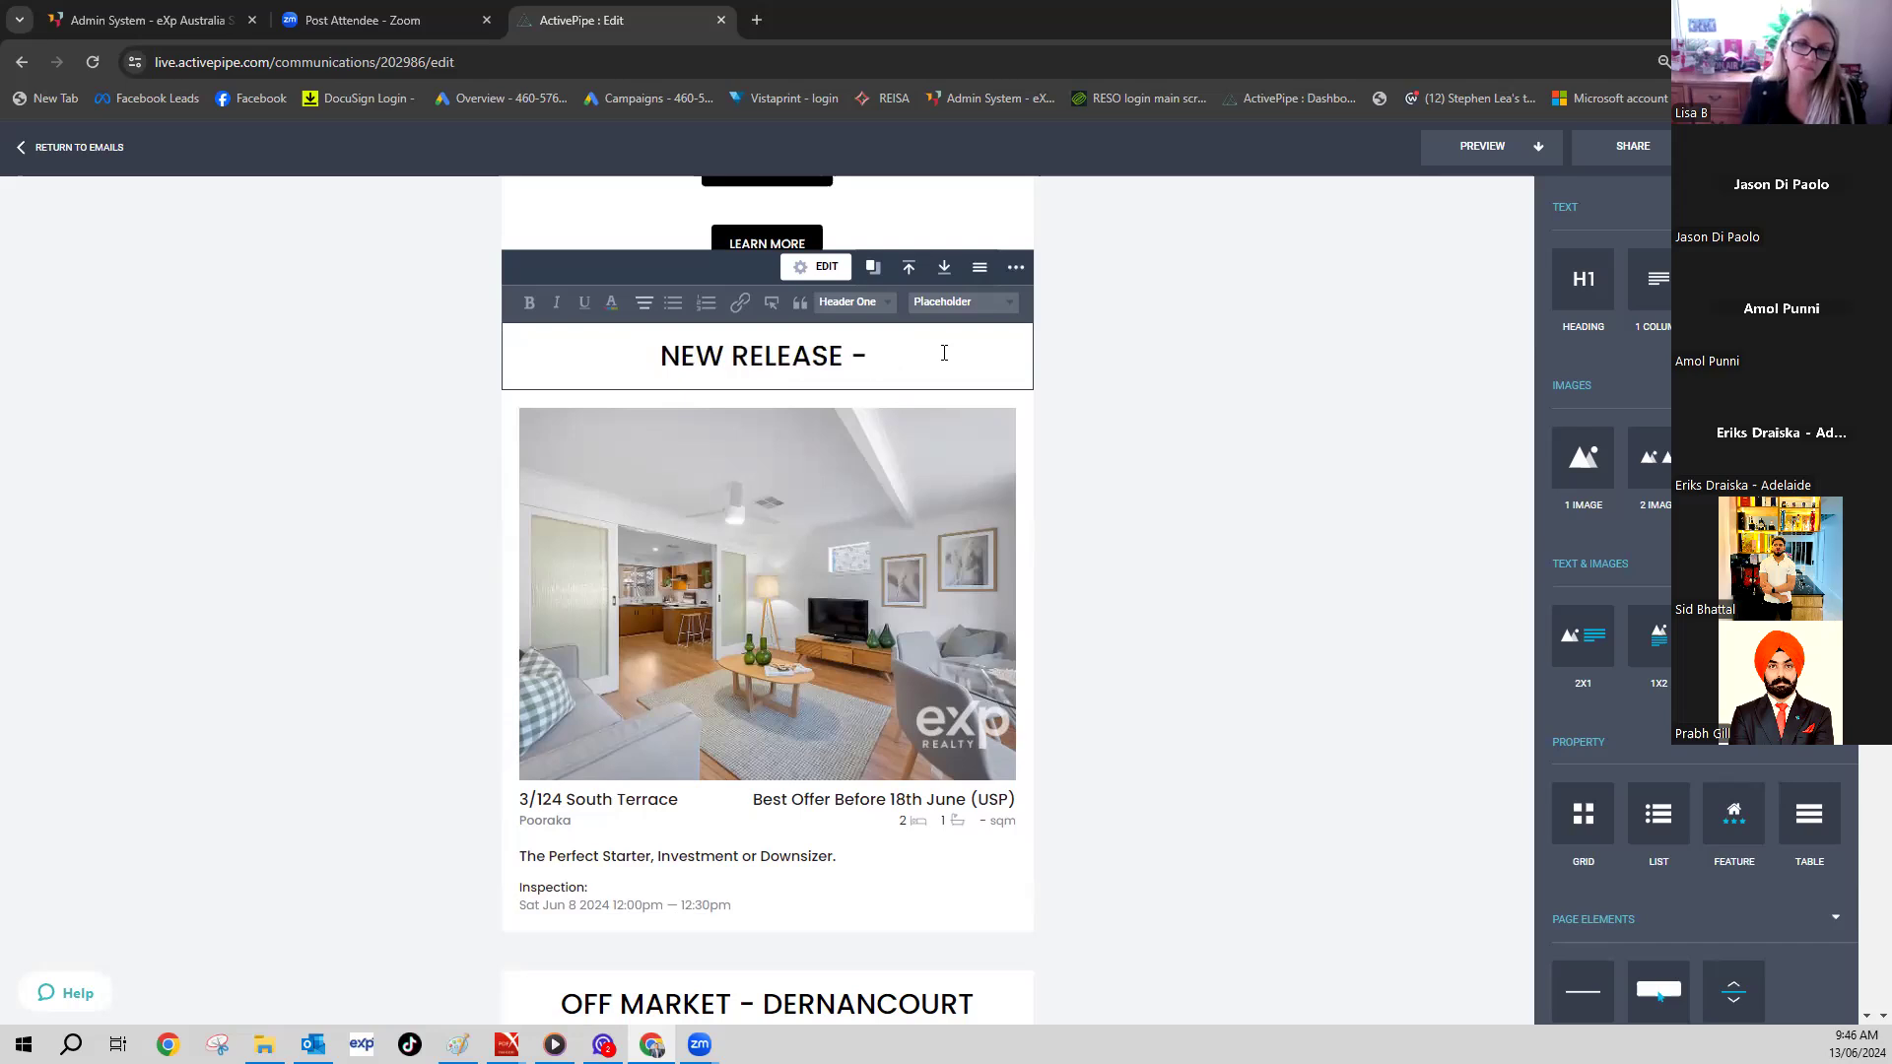
type("GOLDEN GROVE")
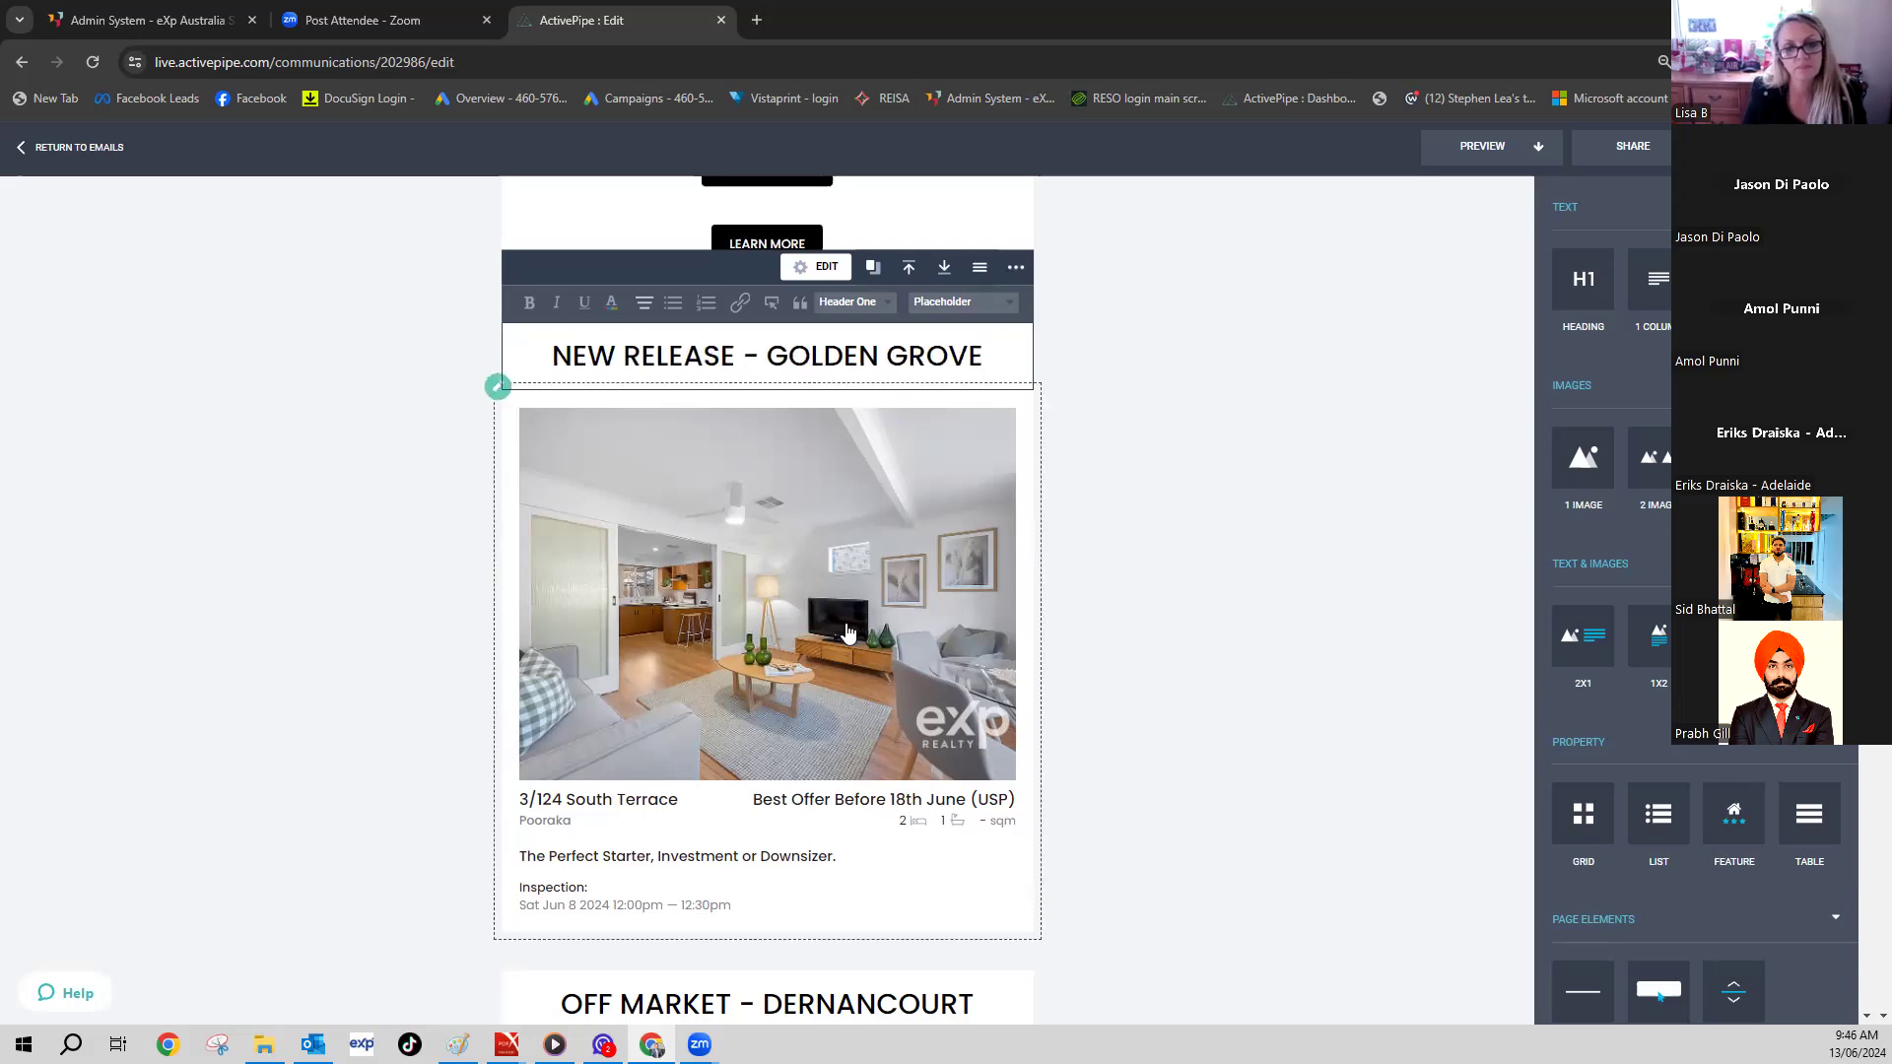
left_click(813, 651)
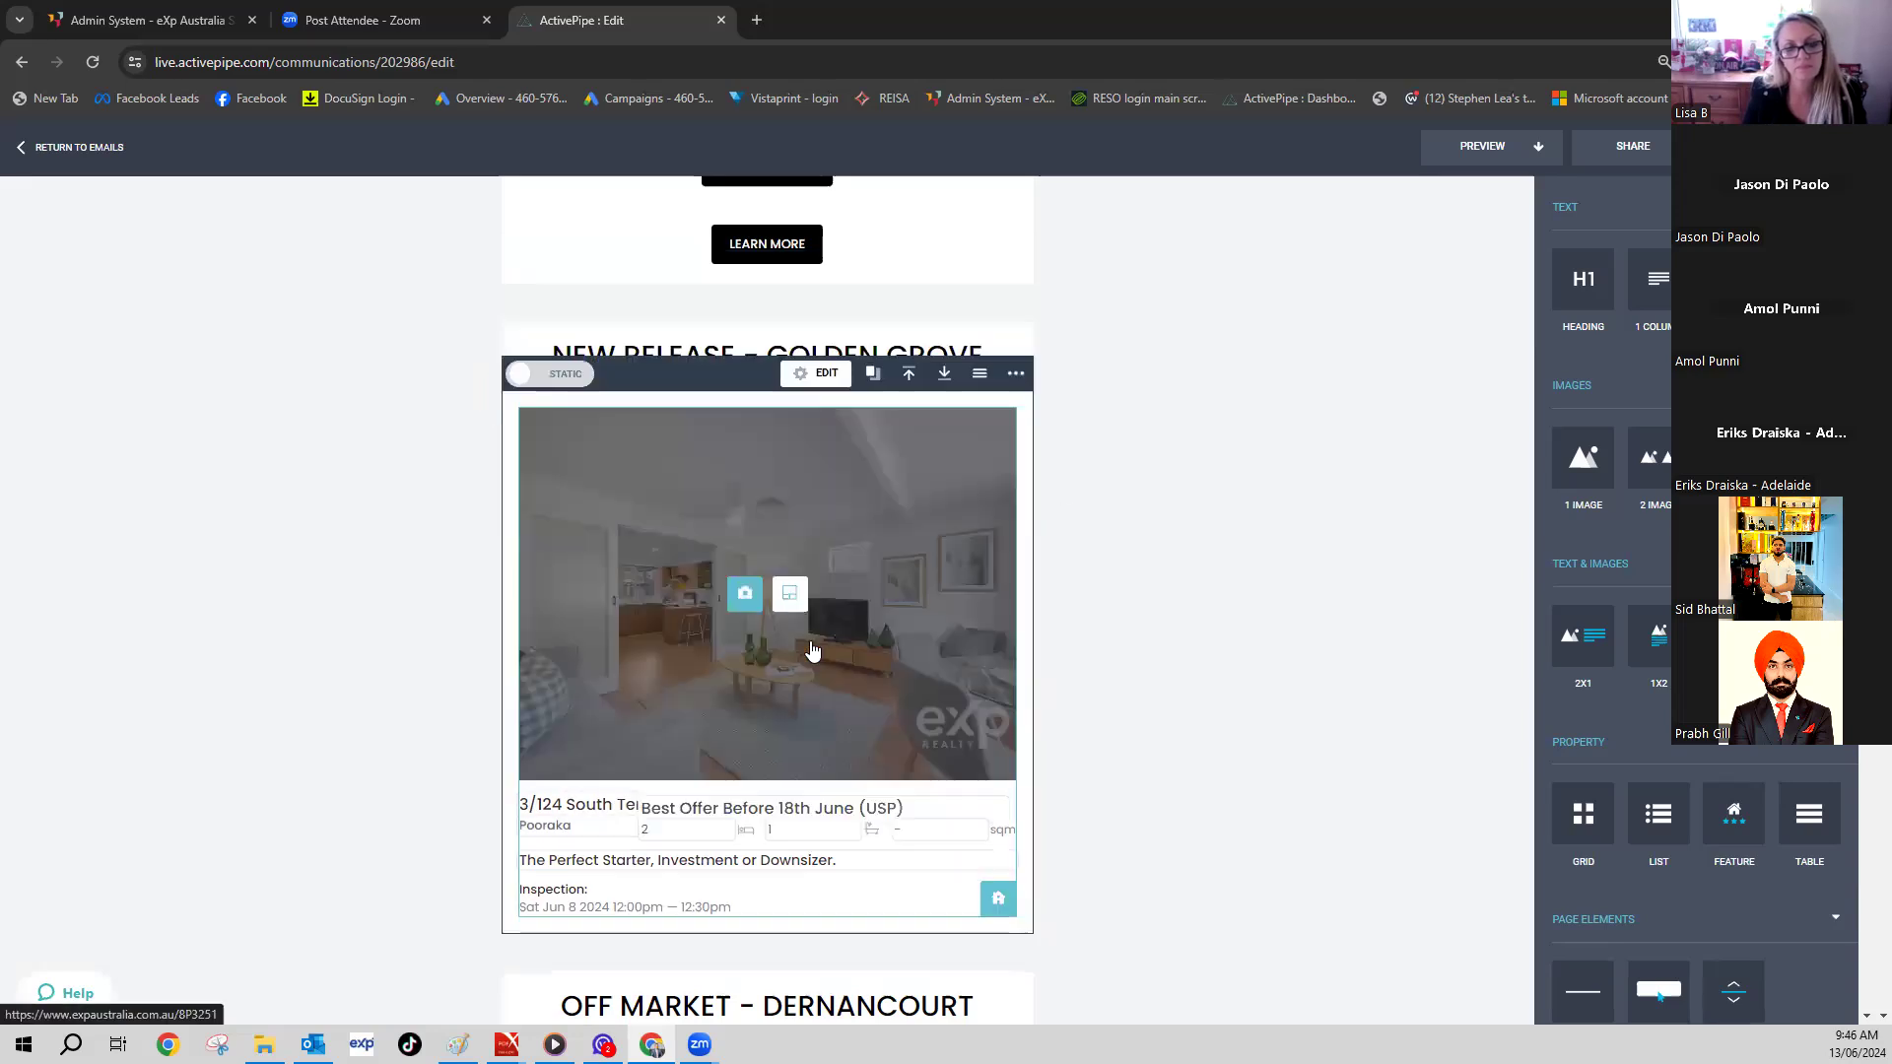
scroll(813, 650, "down", 4)
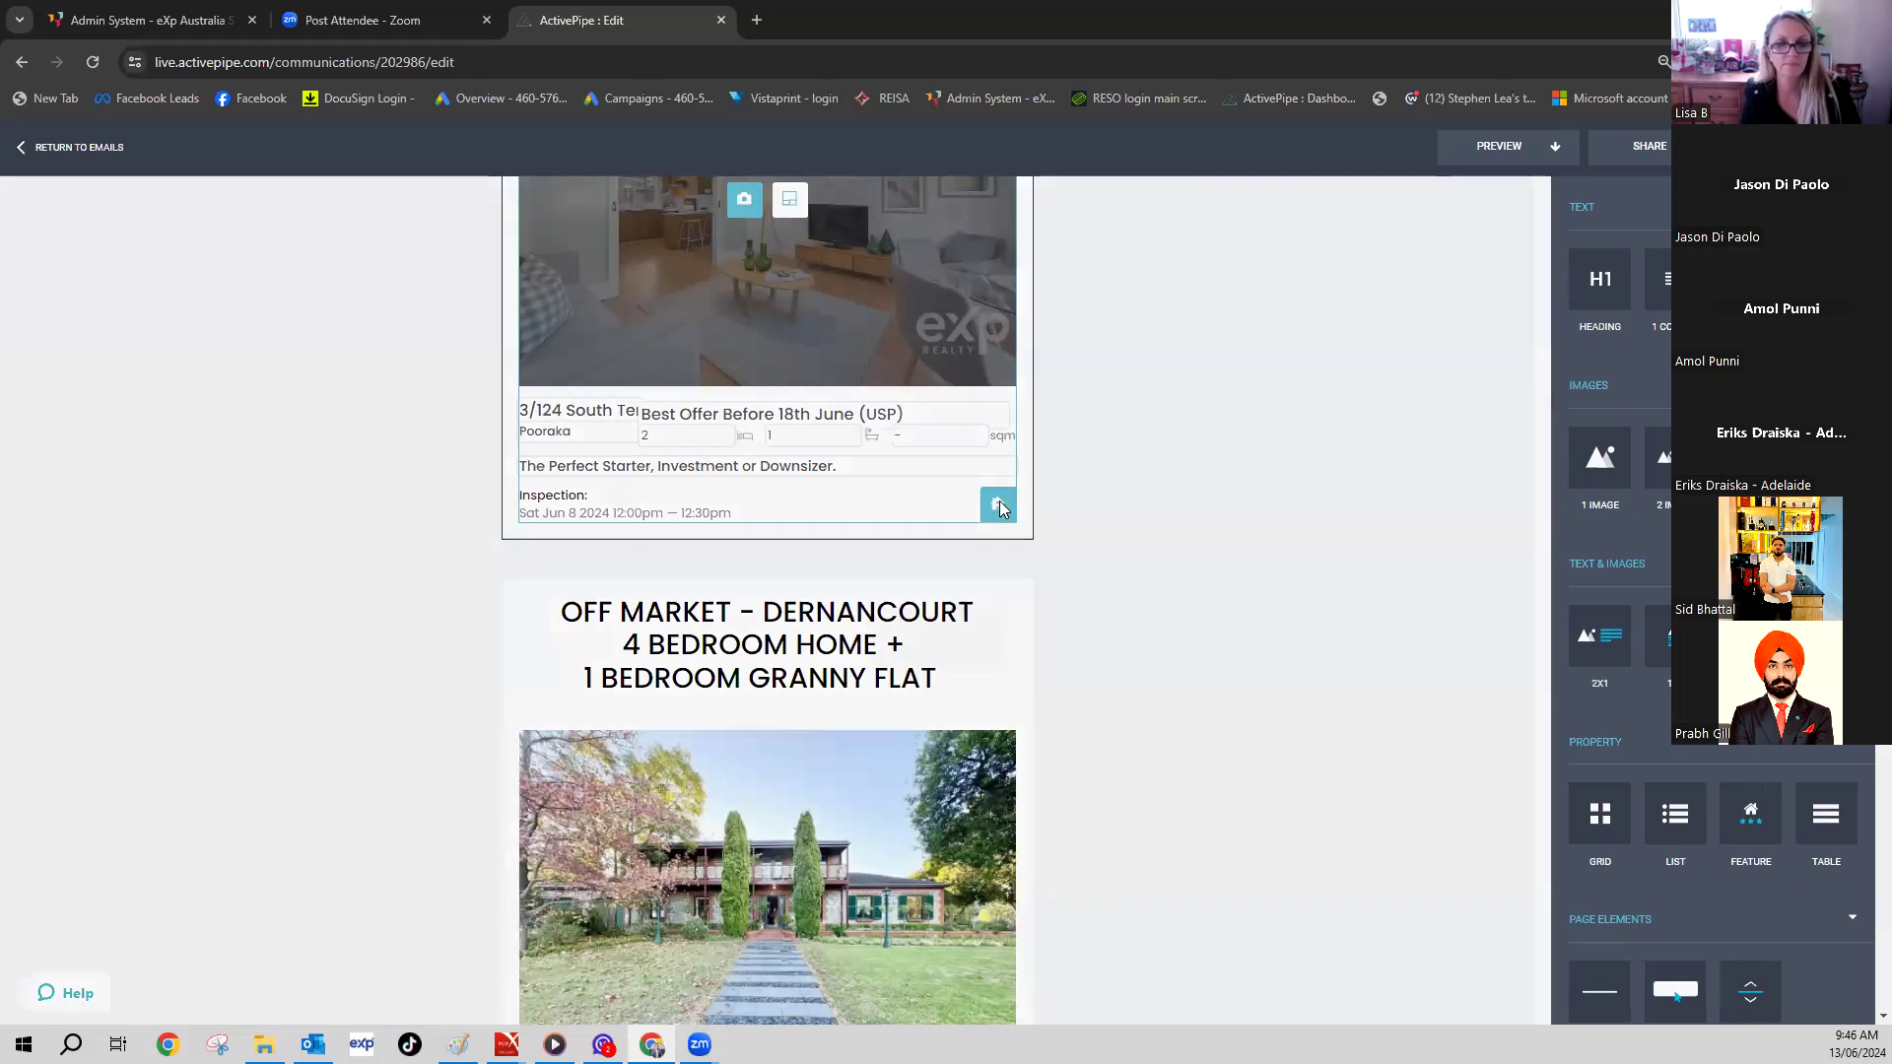
left_click(999, 505)
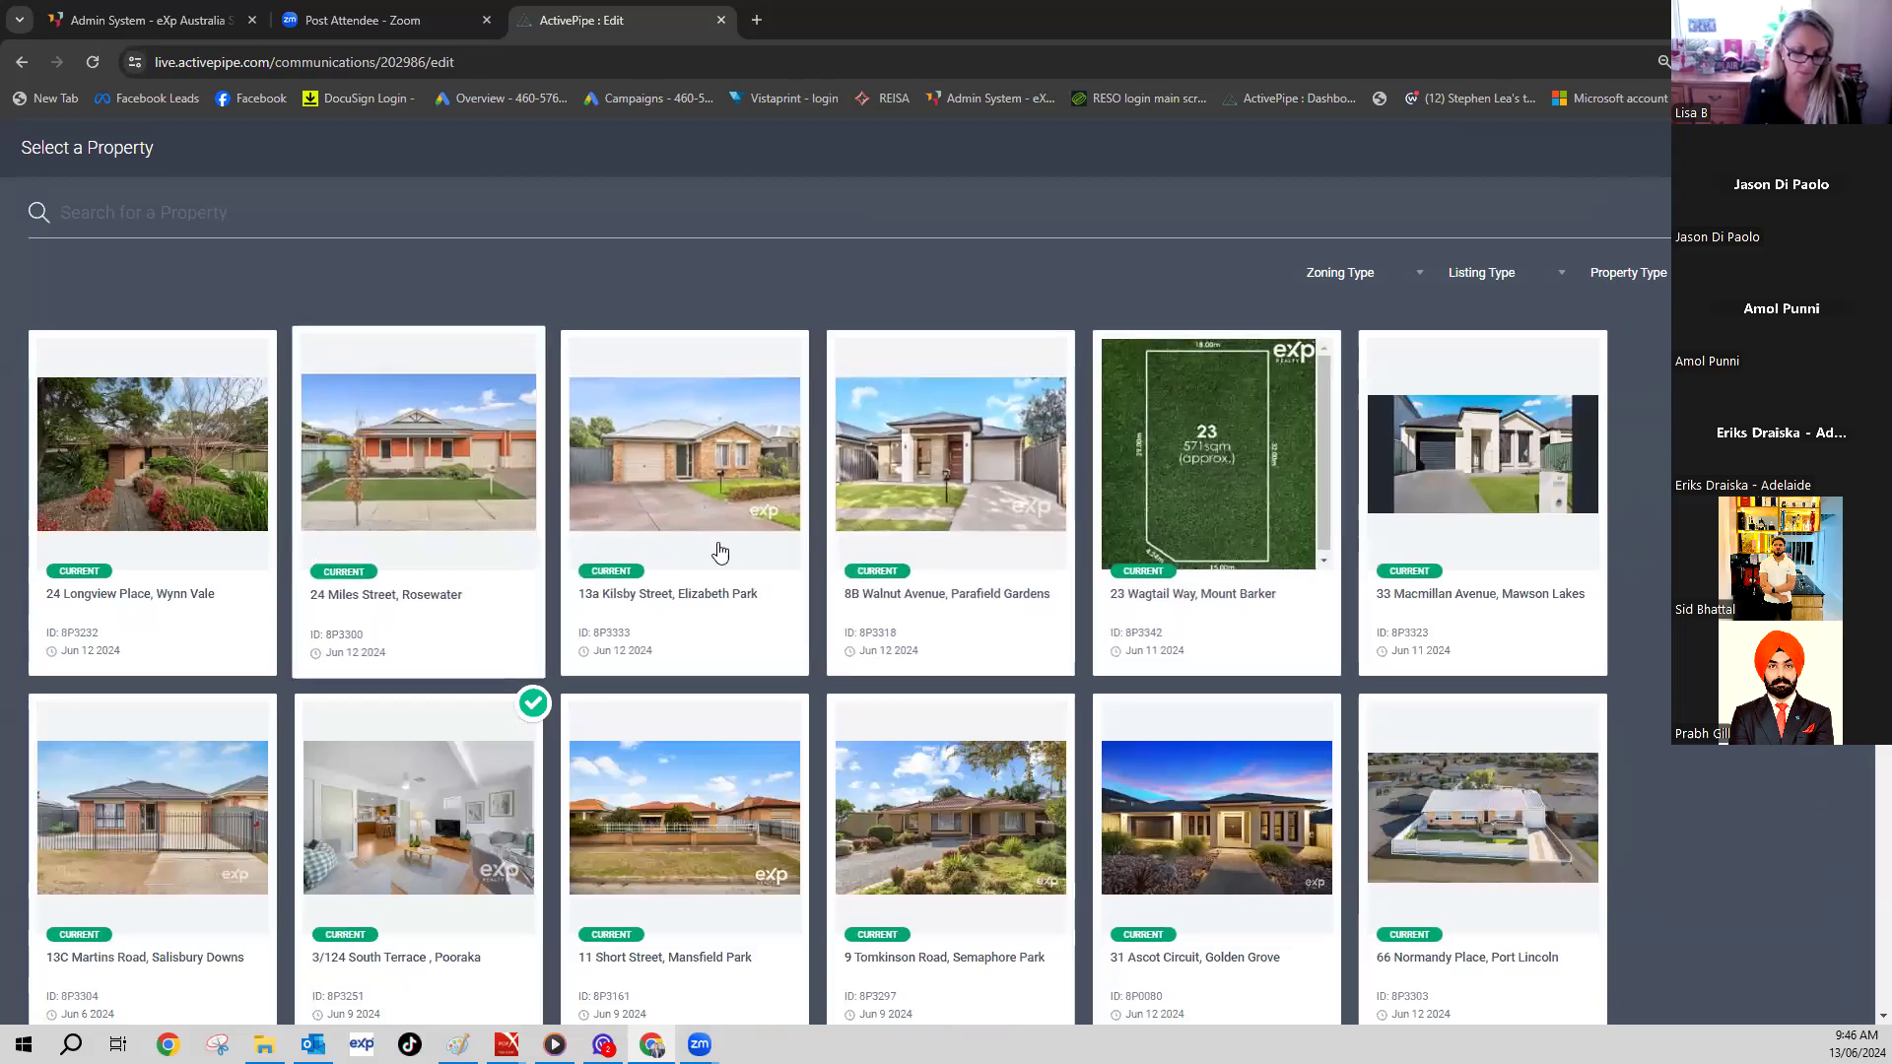
scroll(721, 552, "down", 4)
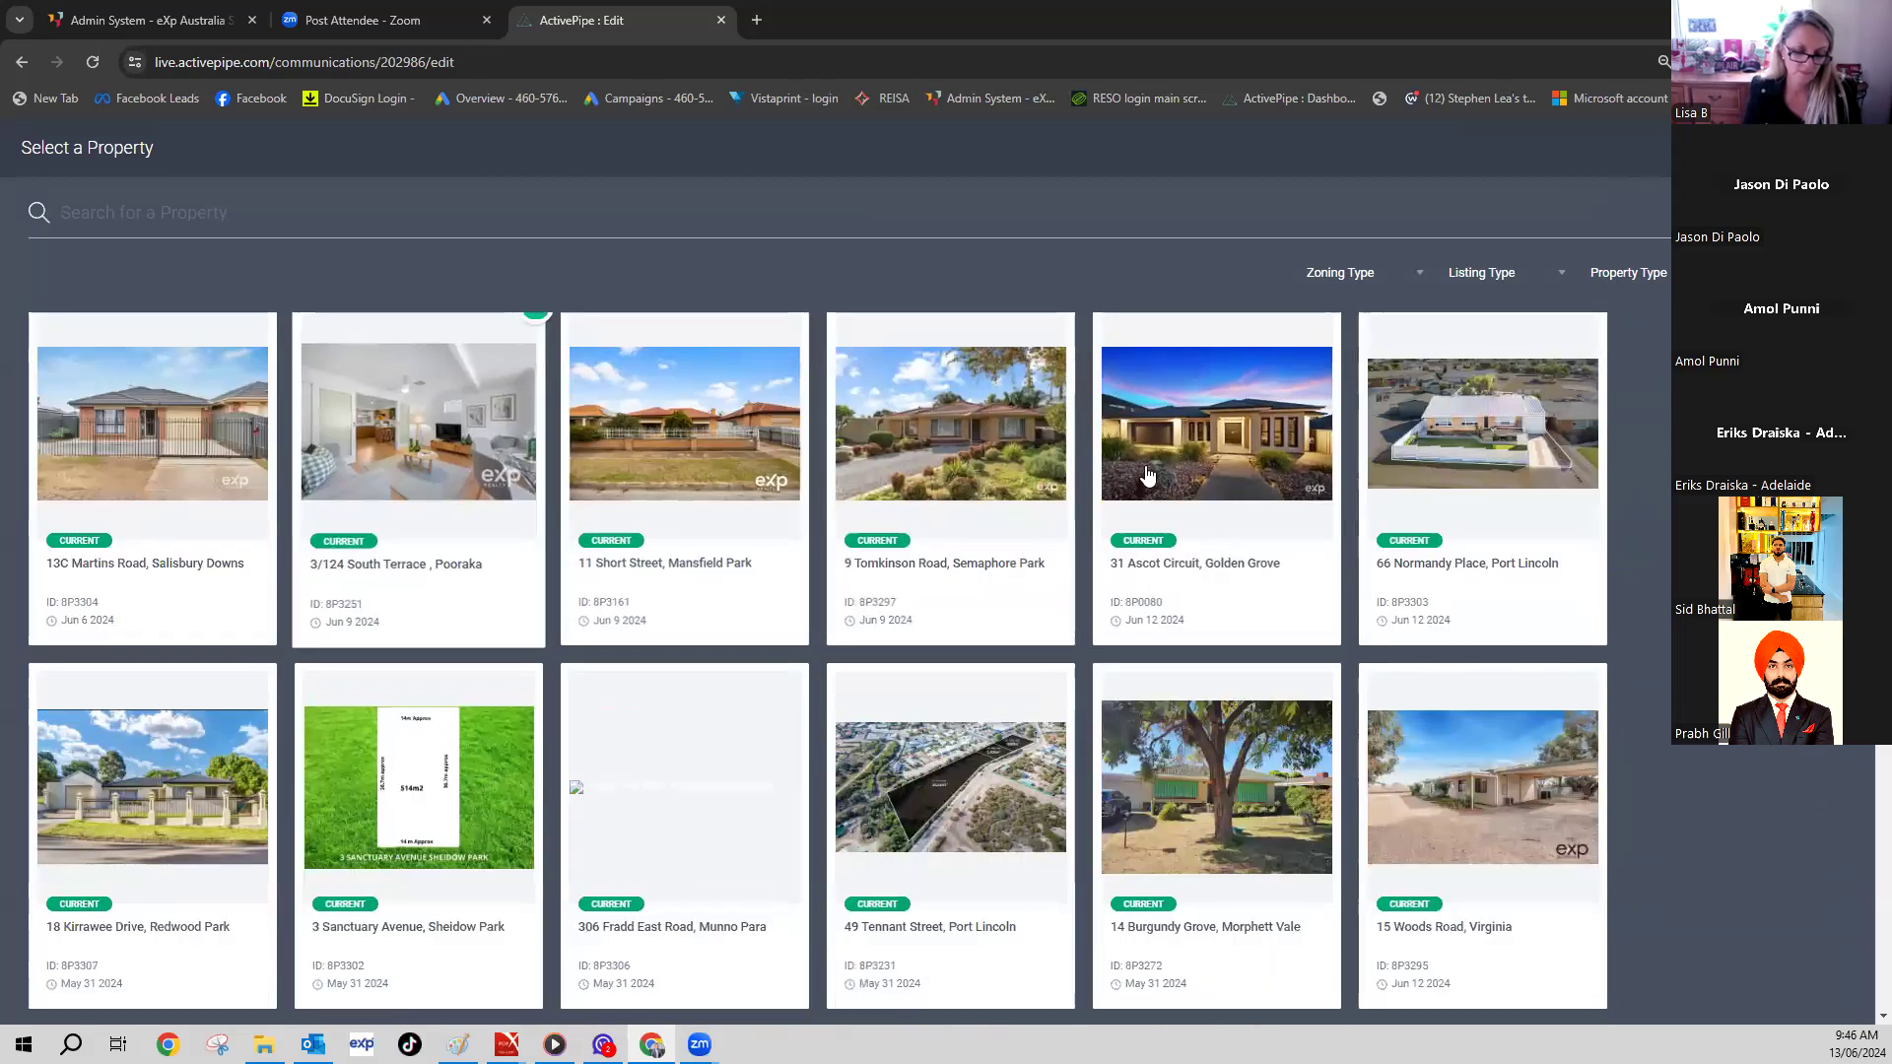
left_click(1185, 435)
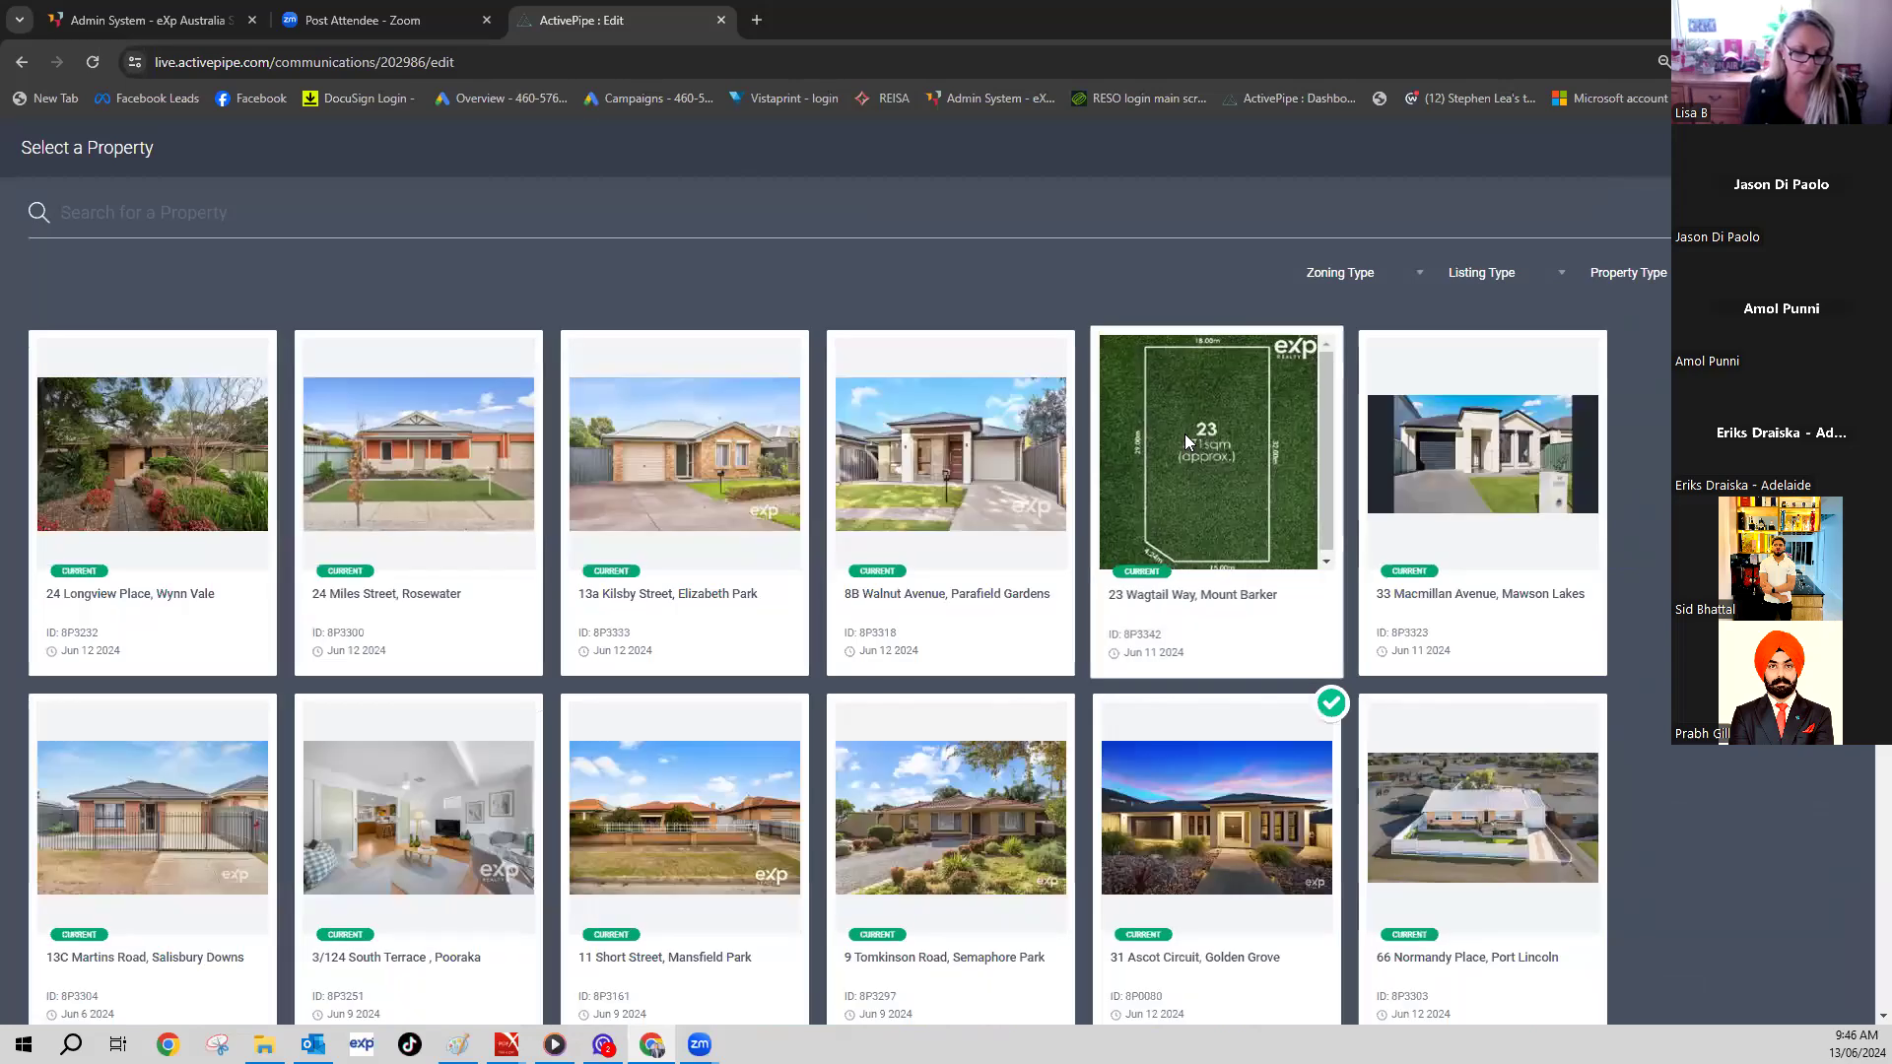
scroll(1131, 535, "up", 4)
scroll(1187, 578, "down", 3)
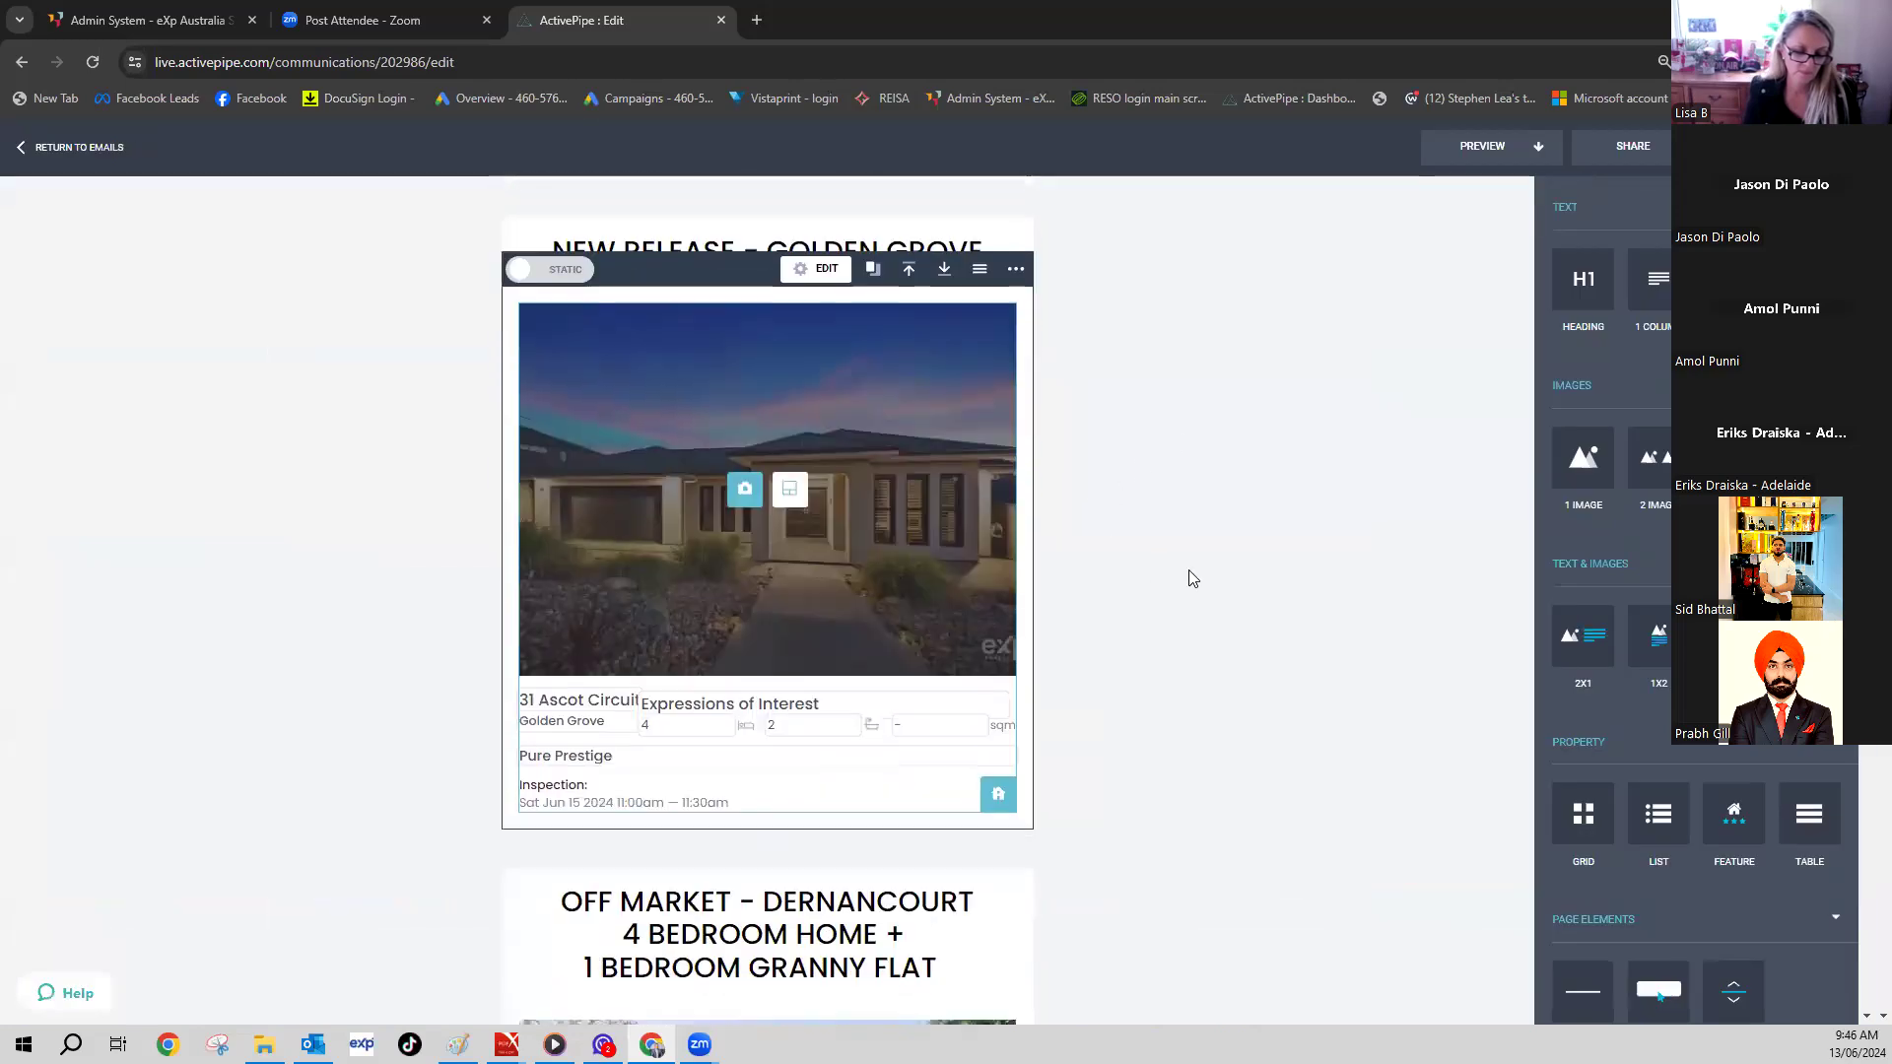
scroll(1459, 803, "down", 4)
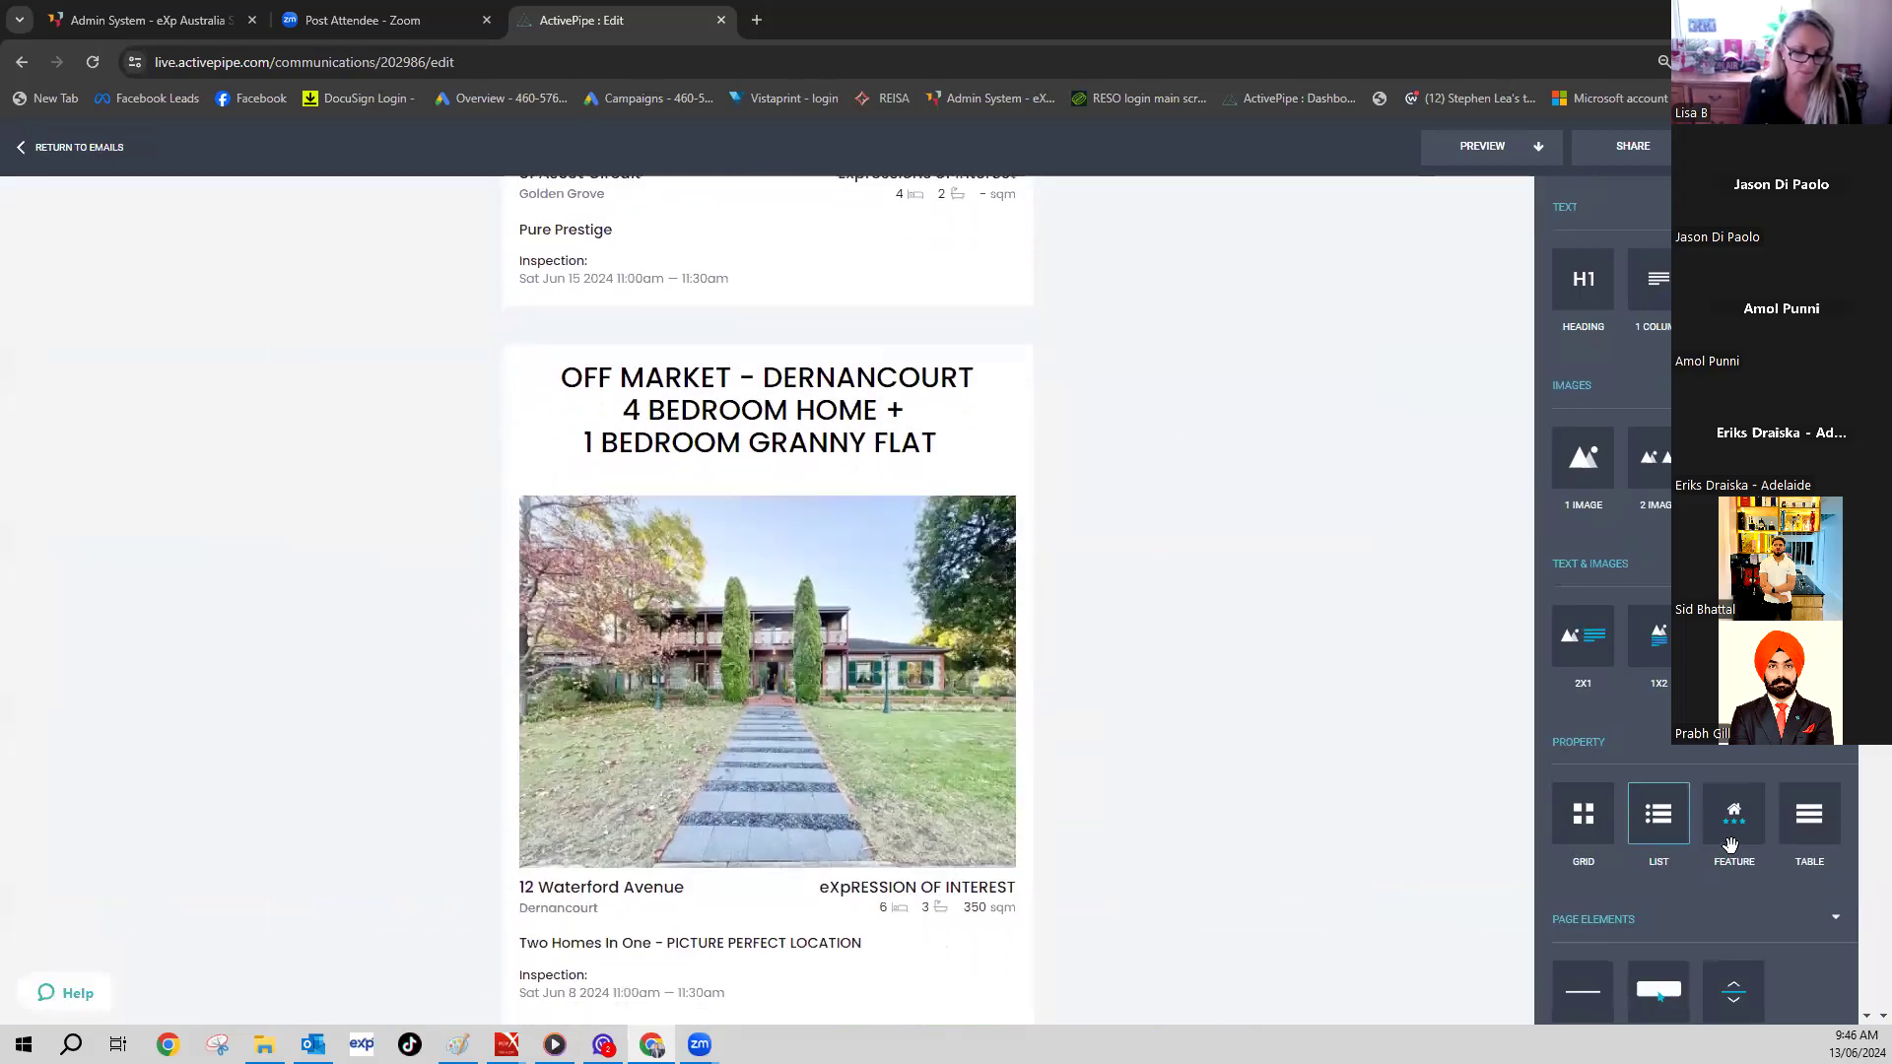
scroll(1636, 631, "down", 5)
left_click_drag(1659, 703, 1225, 548)
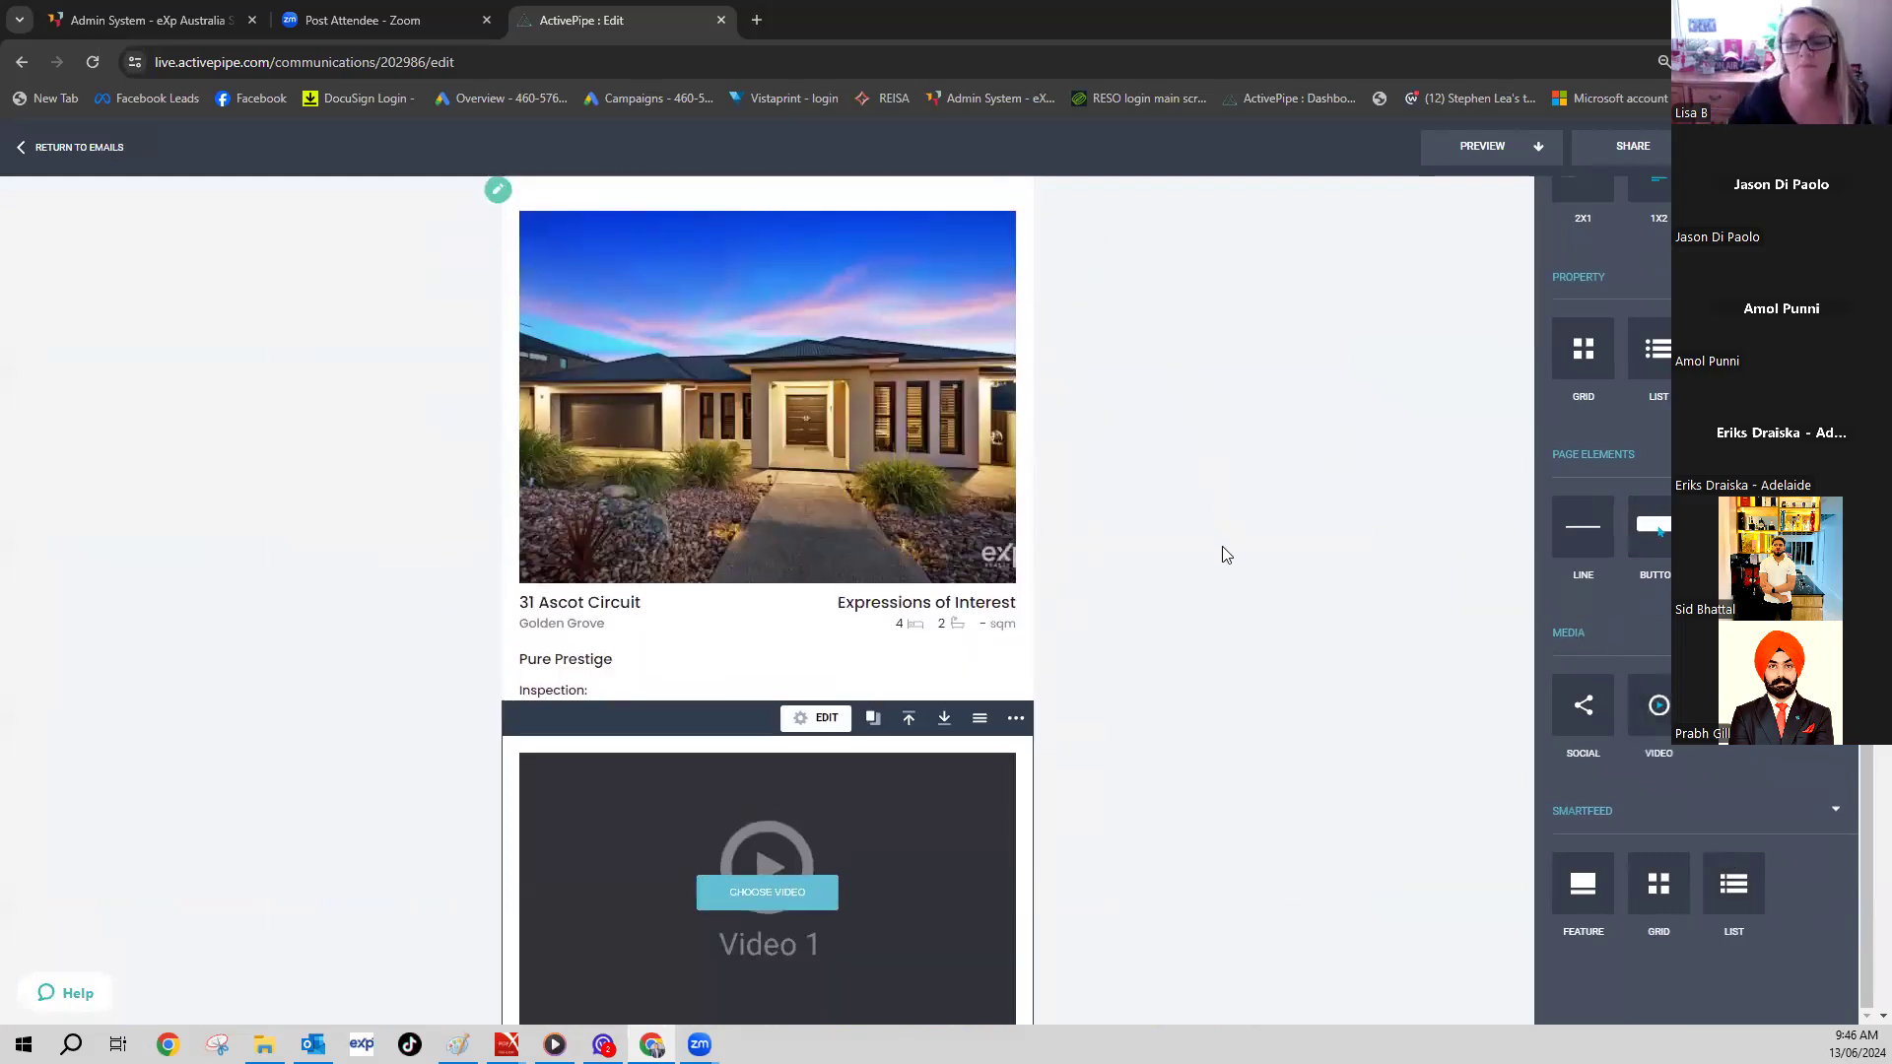
scroll(878, 655, "down", 5)
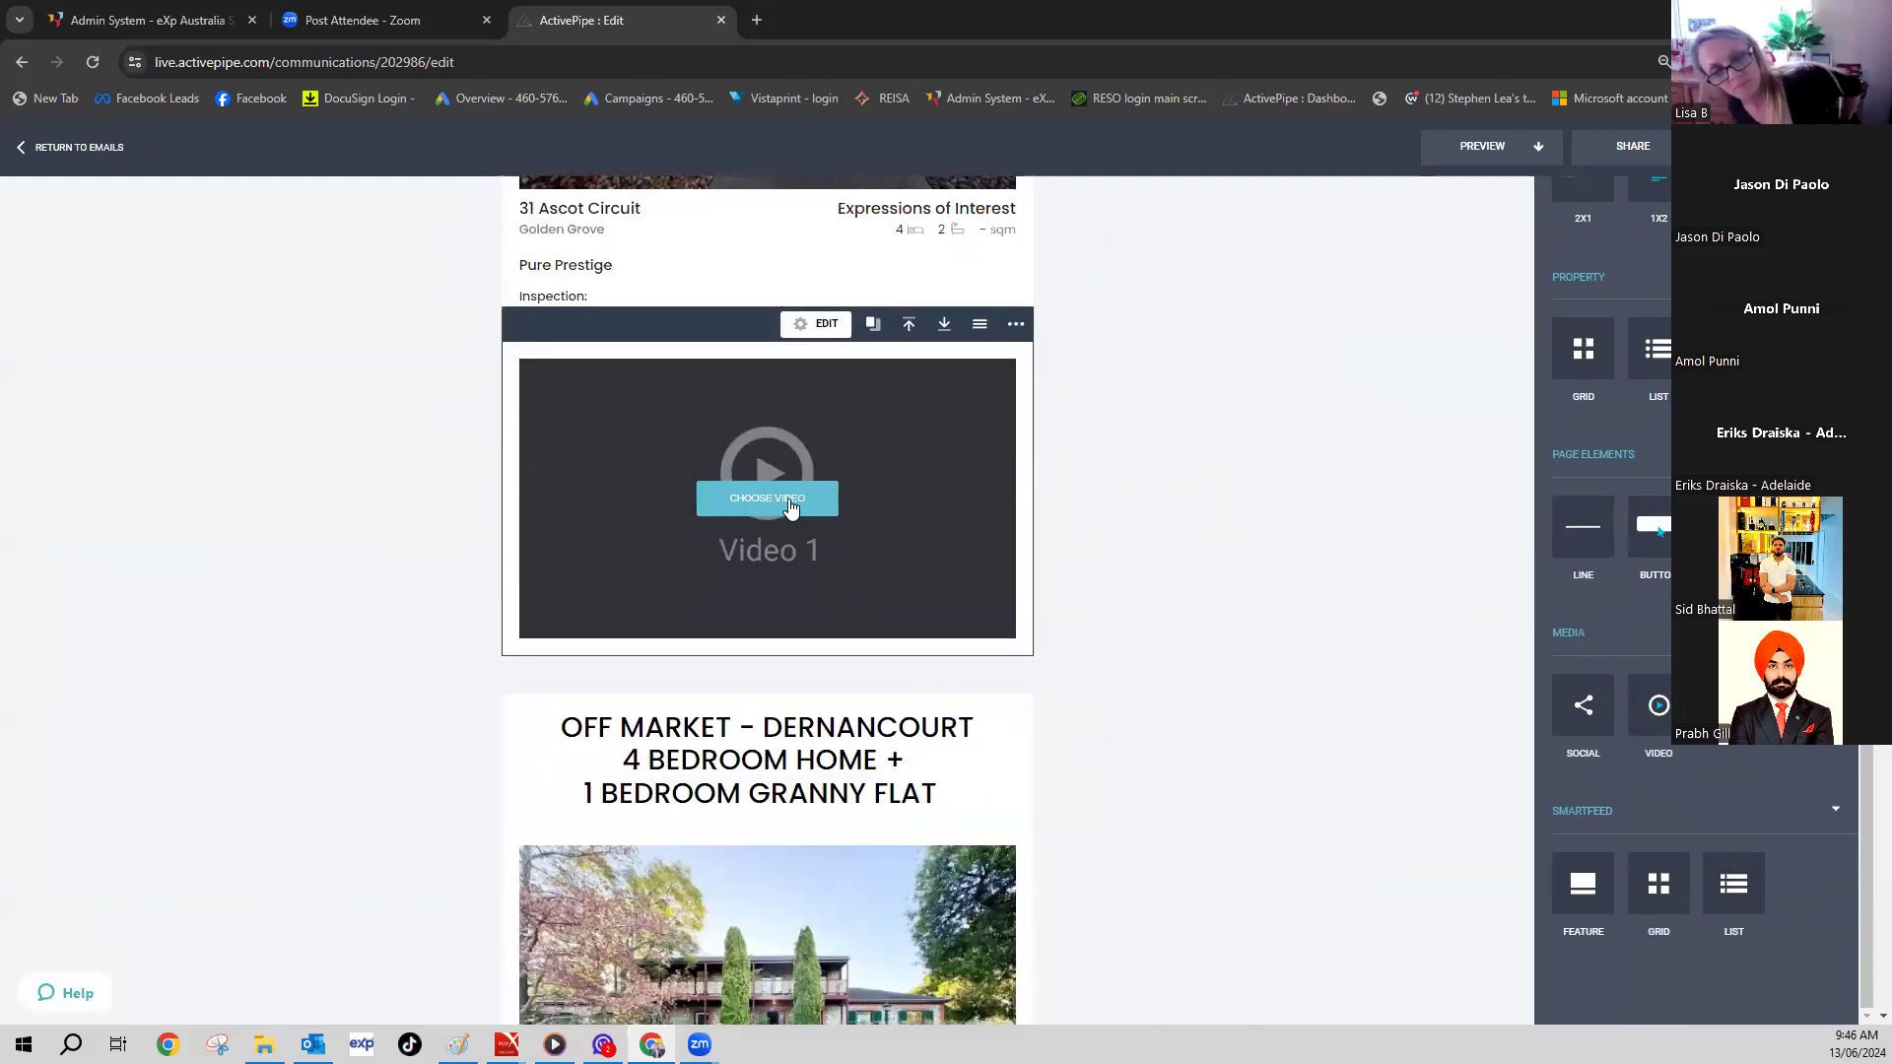
left_click(789, 498)
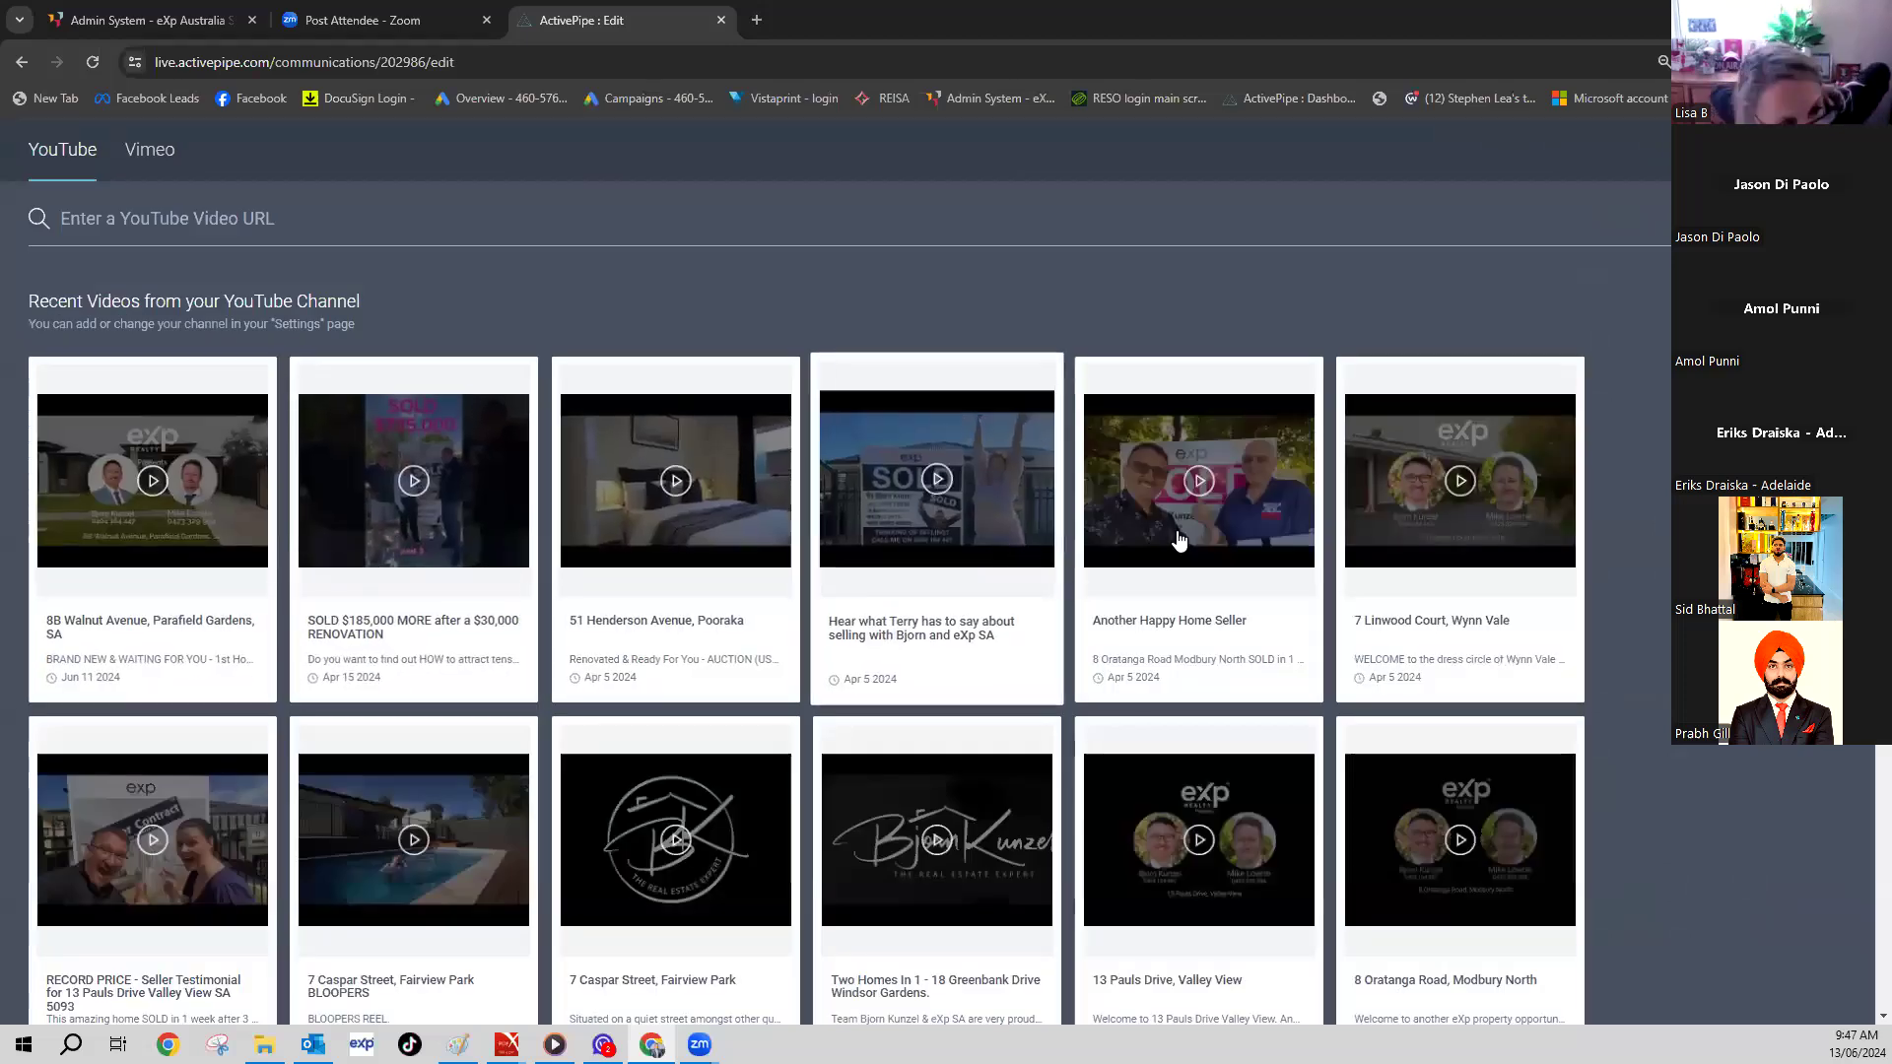
scroll(271, 791, "down", 1)
scroll(271, 791, "up", 1)
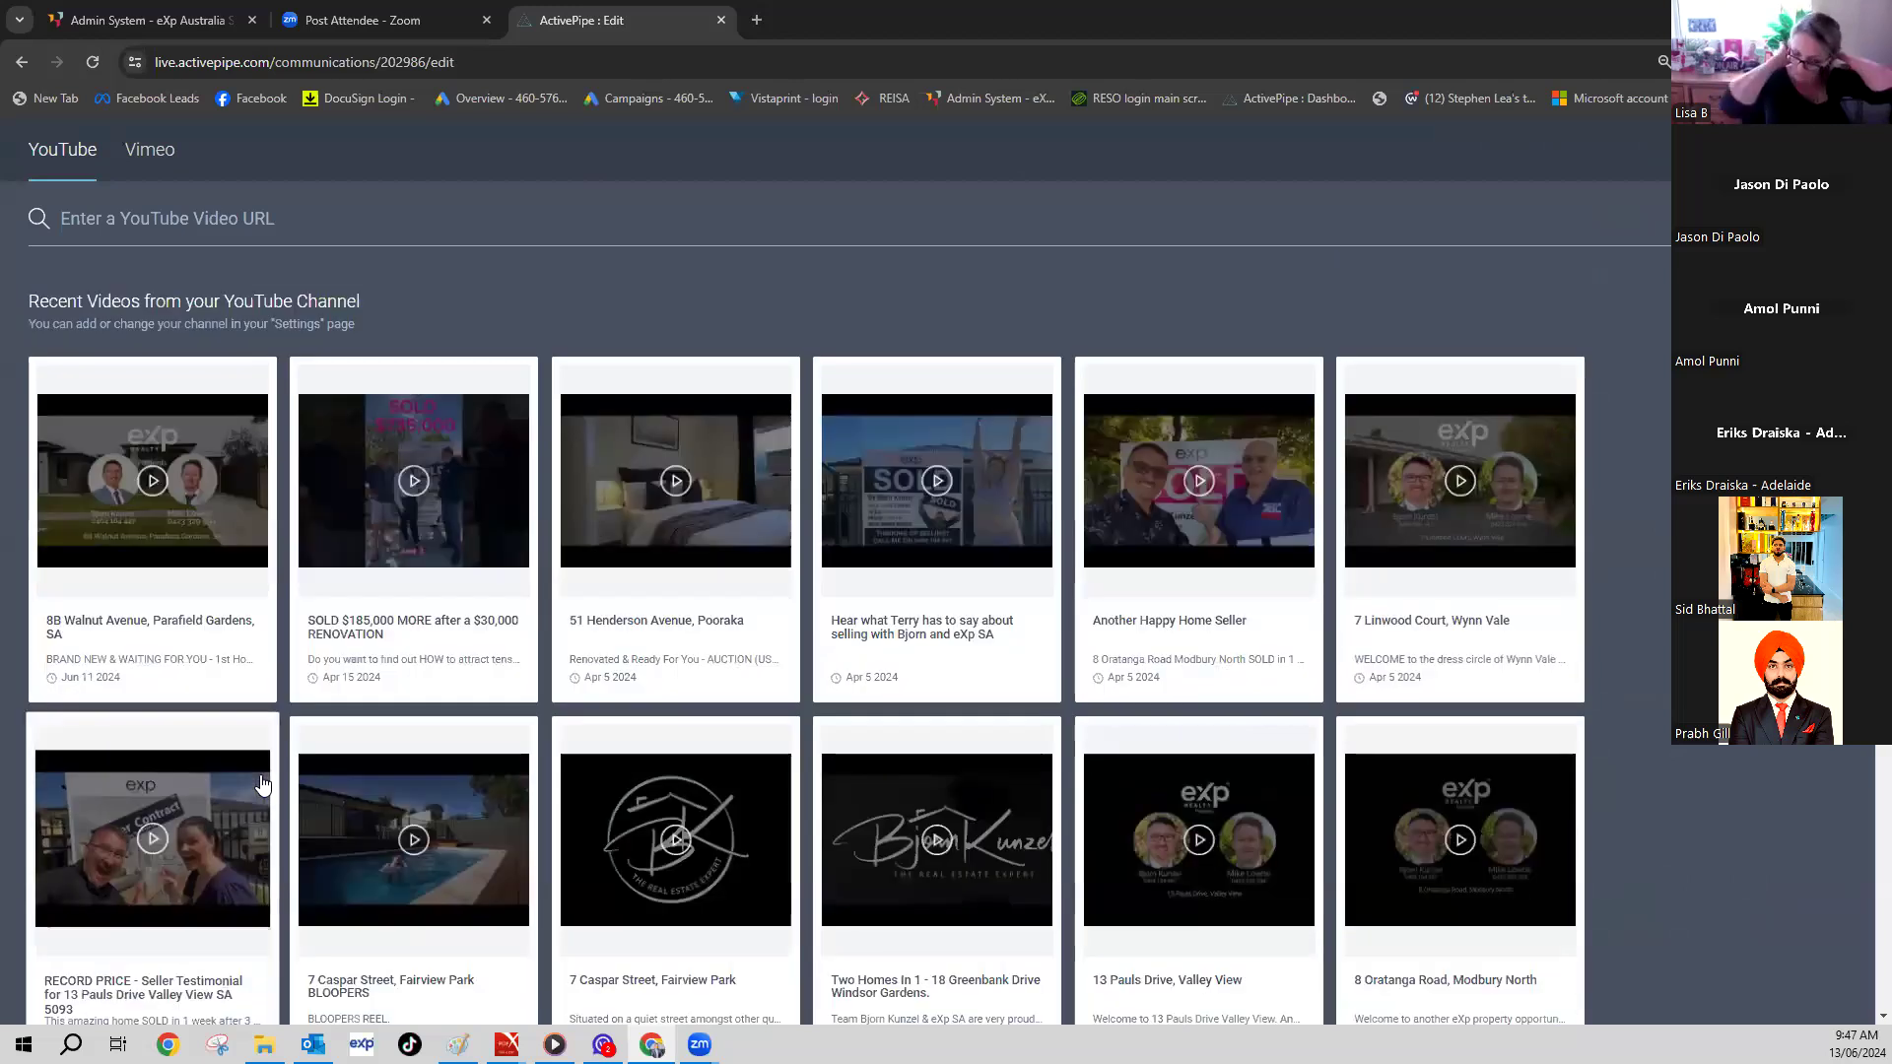
key("ctrl+t")
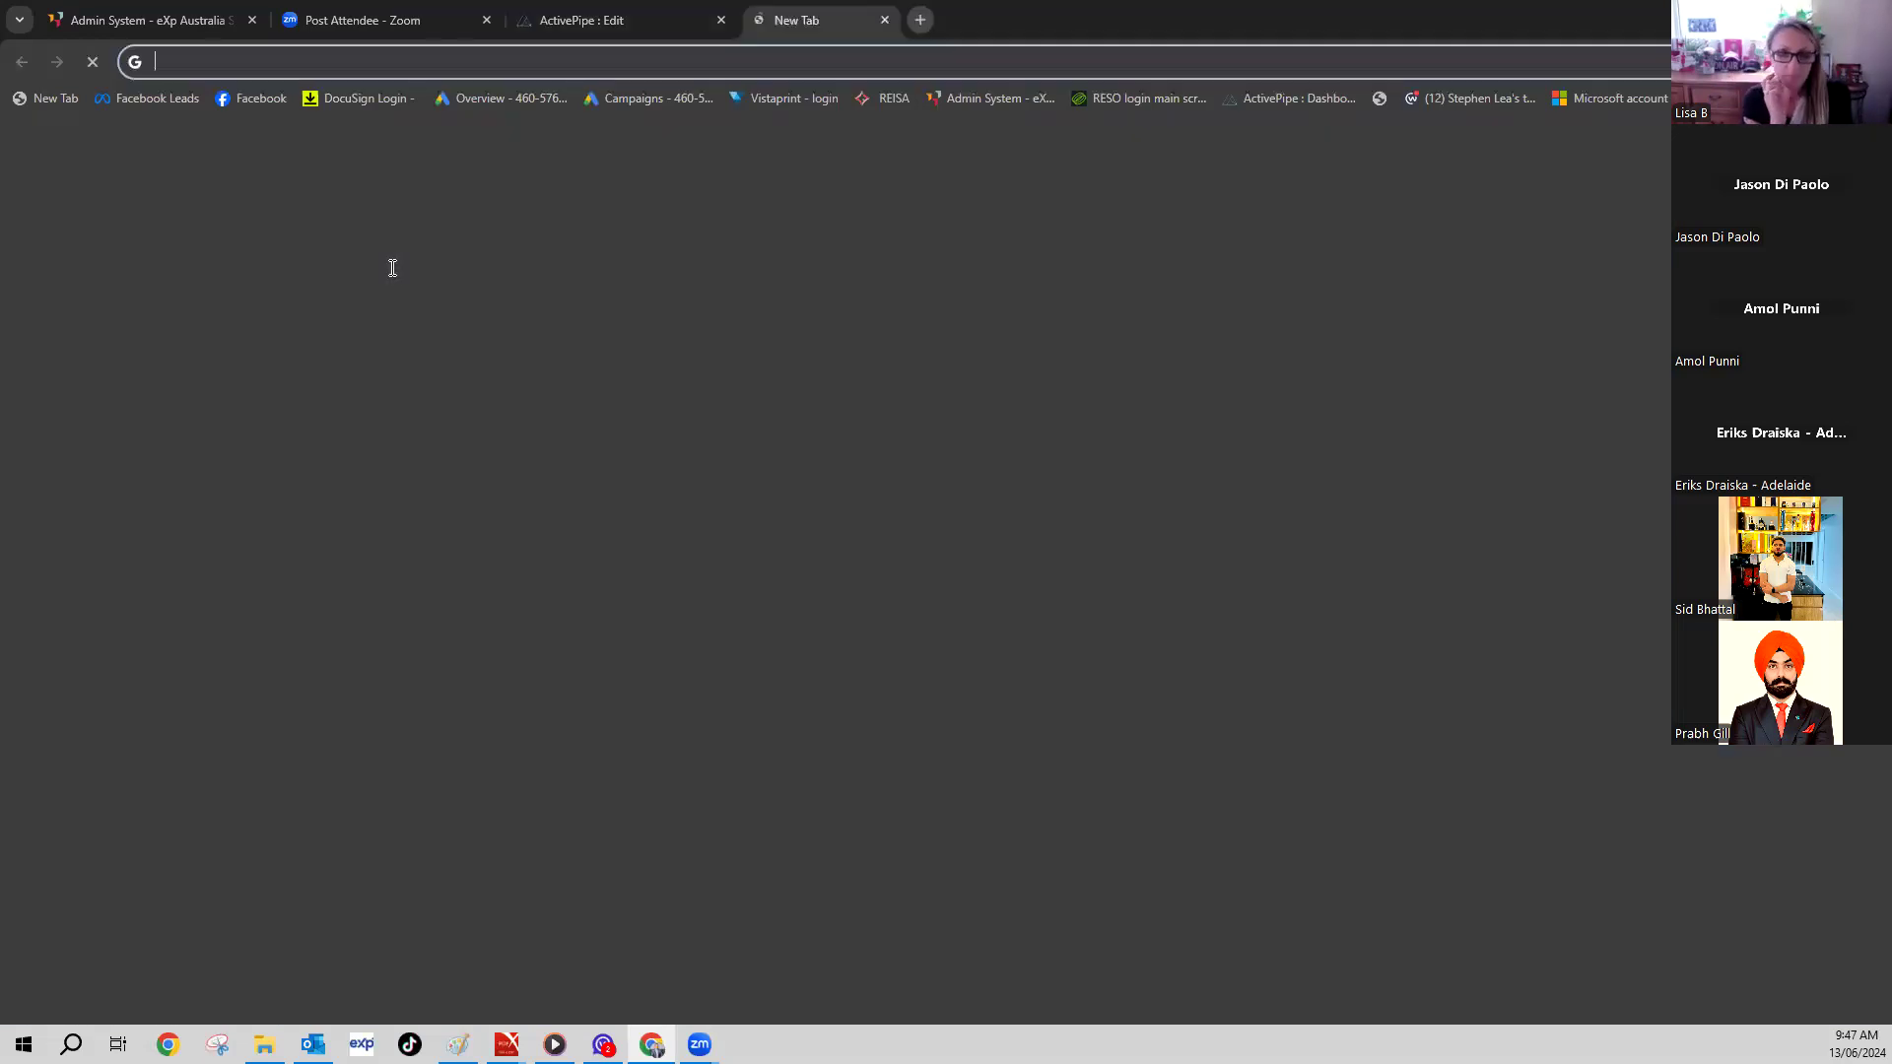
type("youtube")
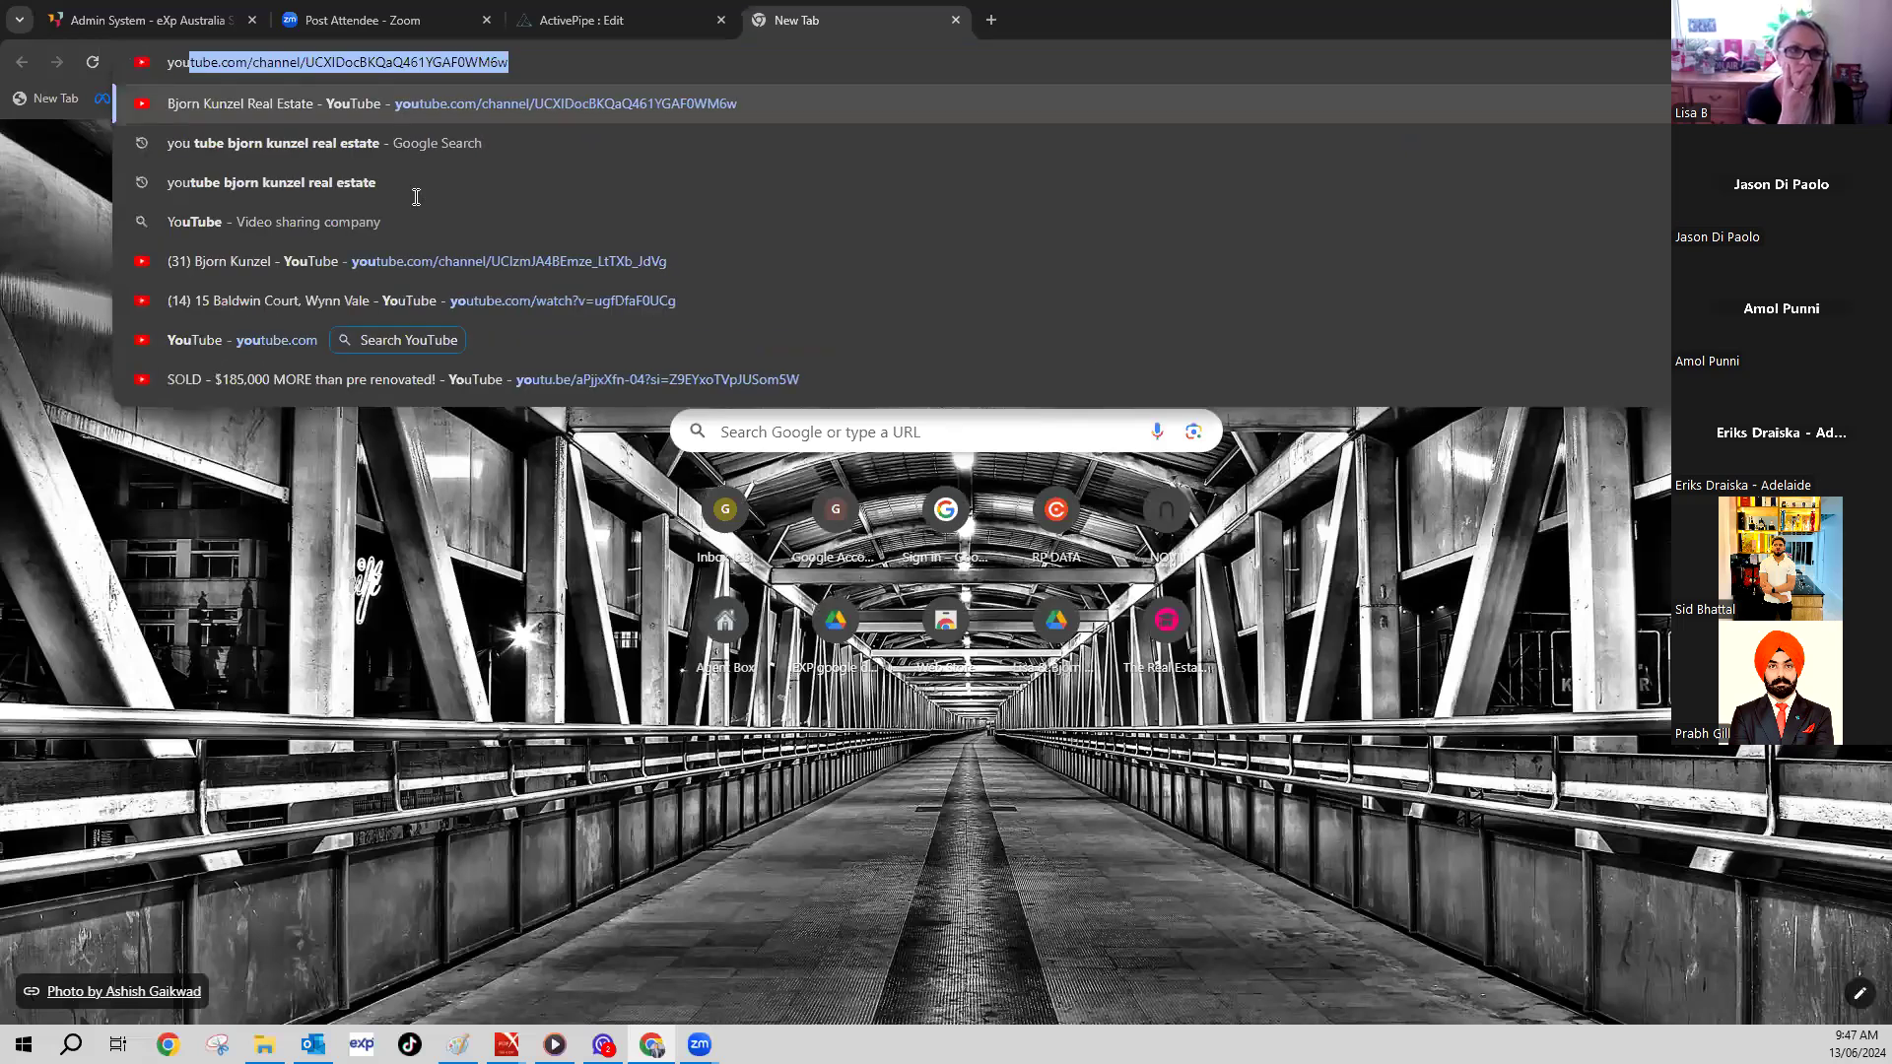
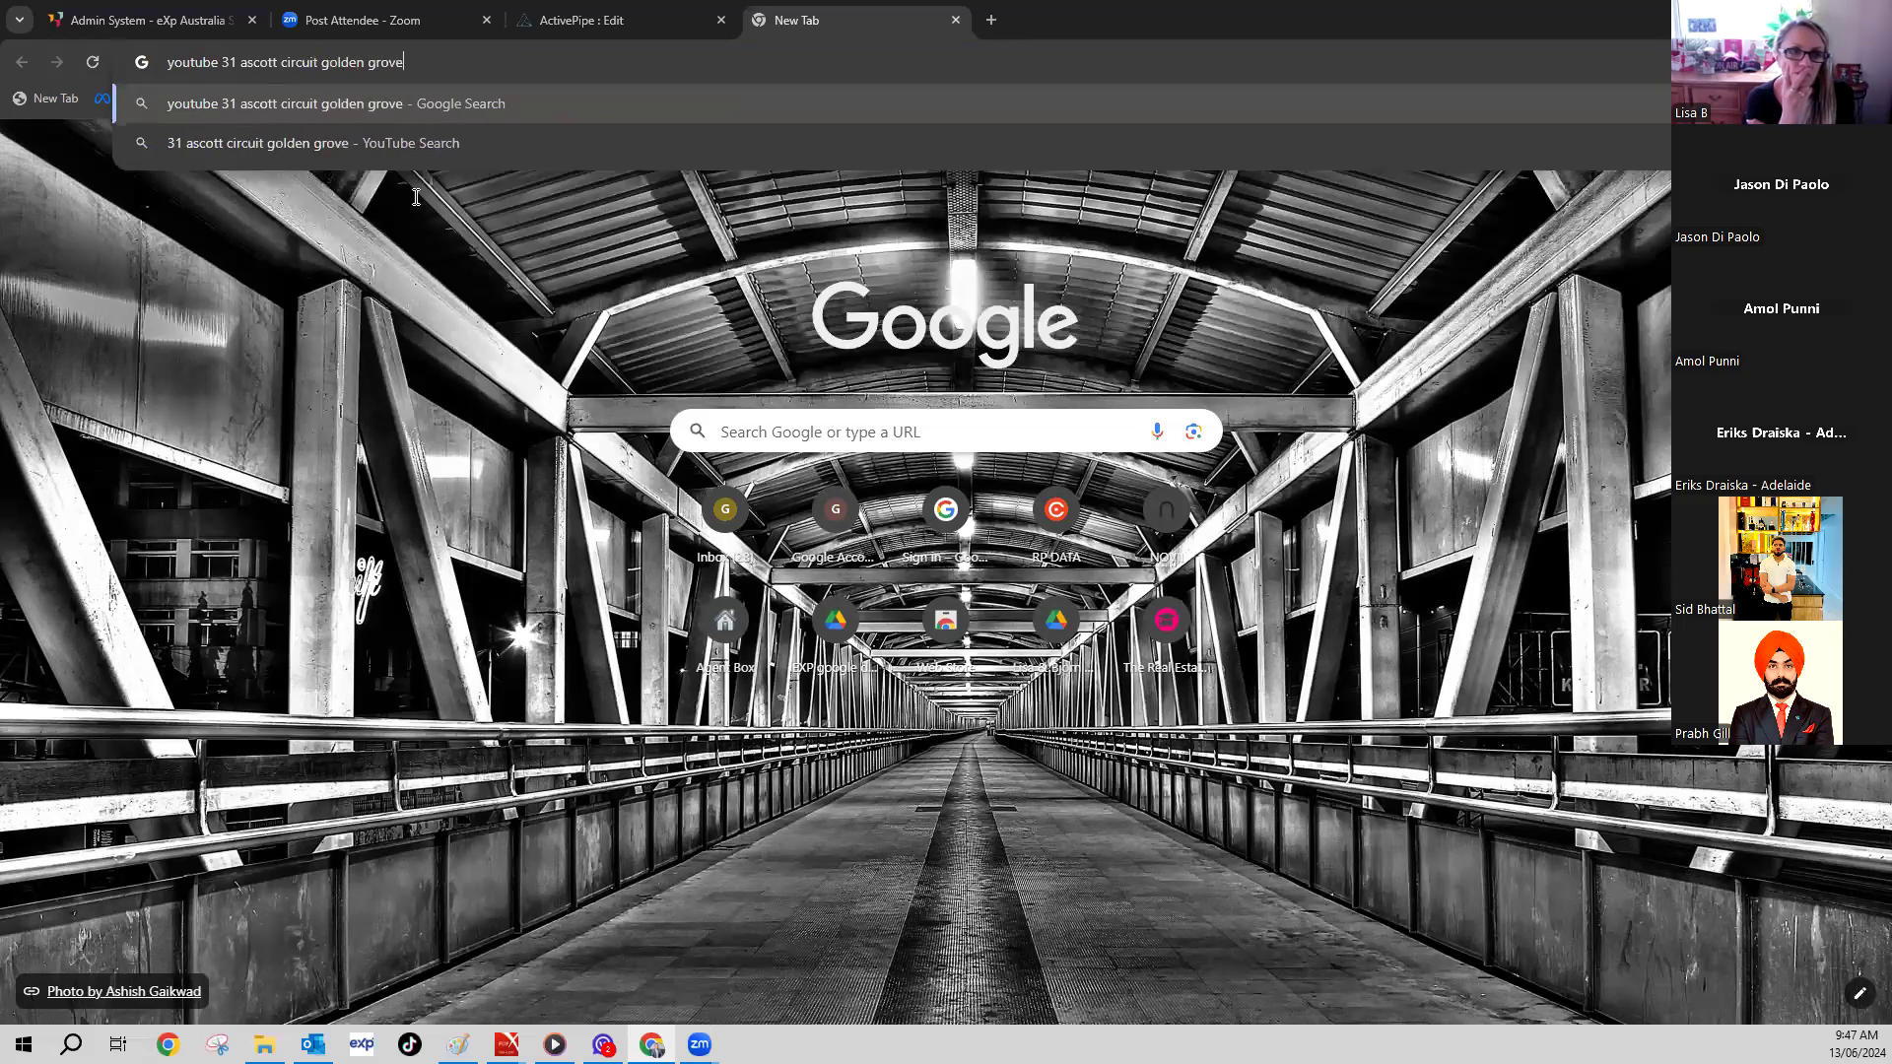
key("Return")
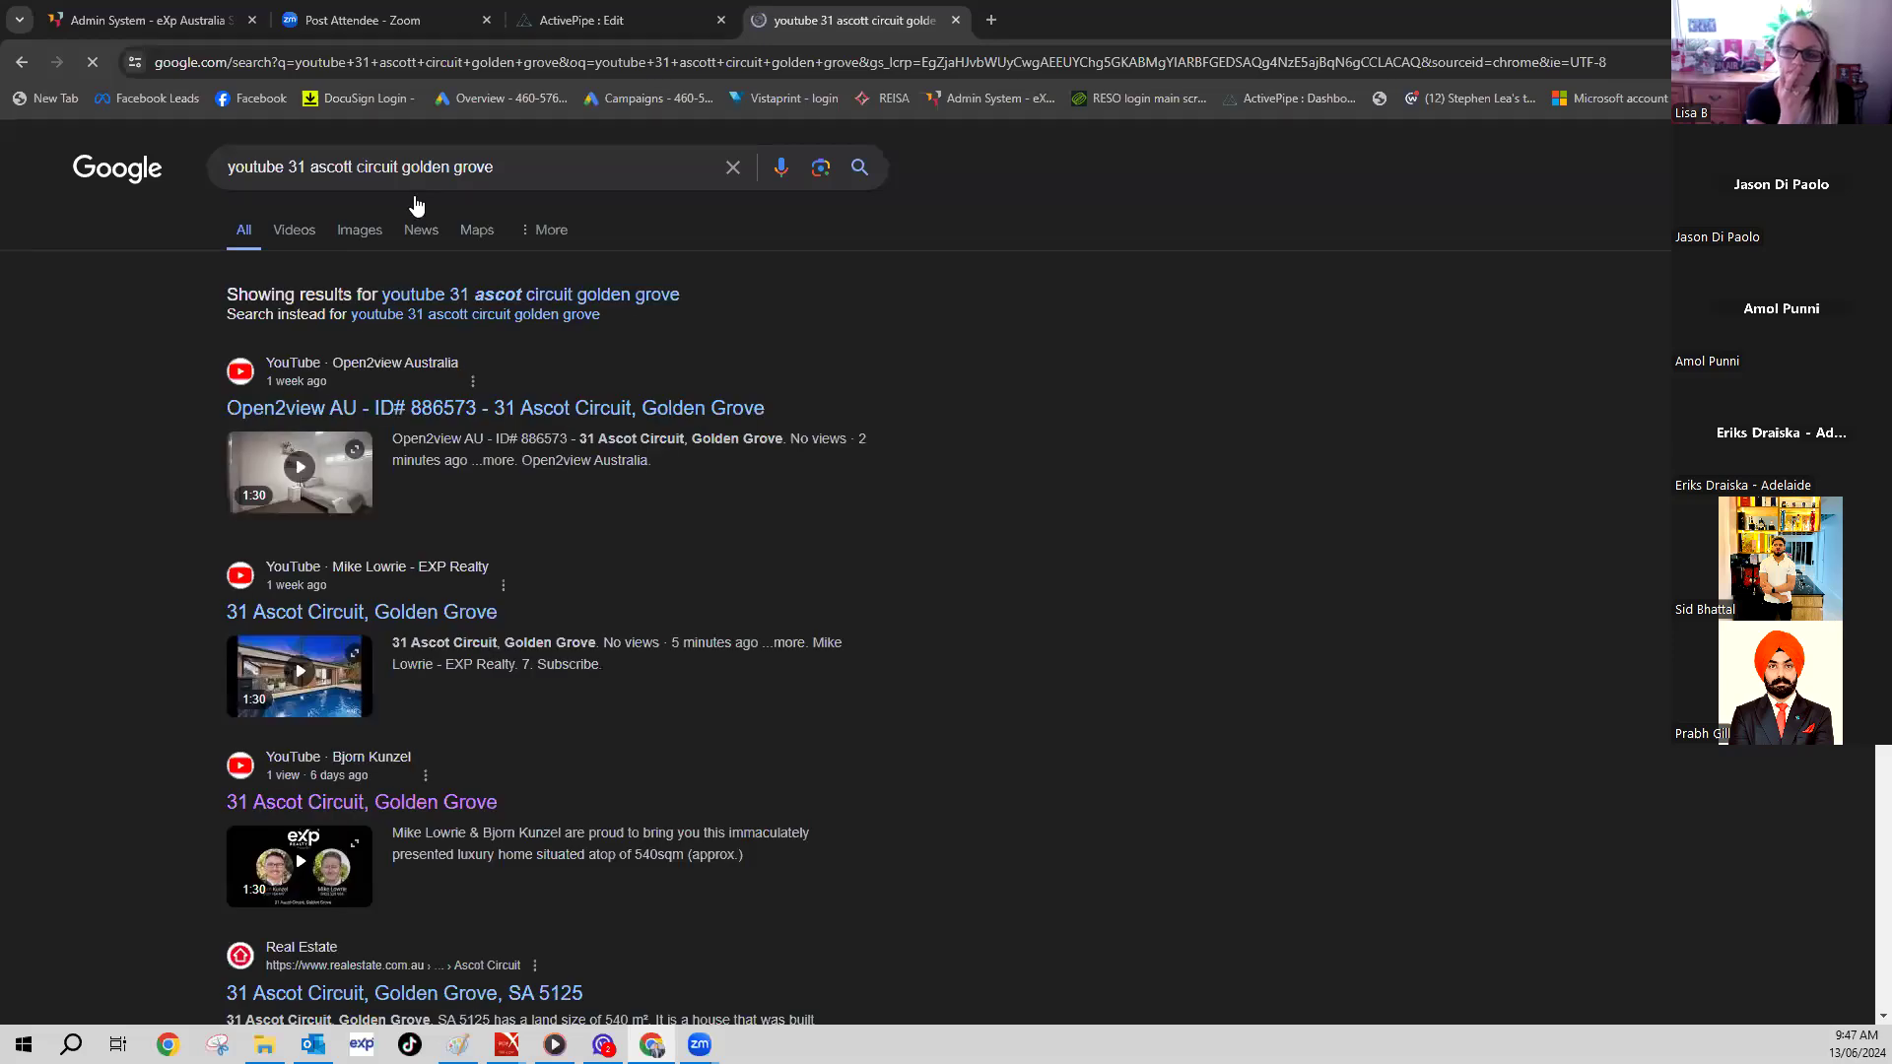
left_click(347, 615)
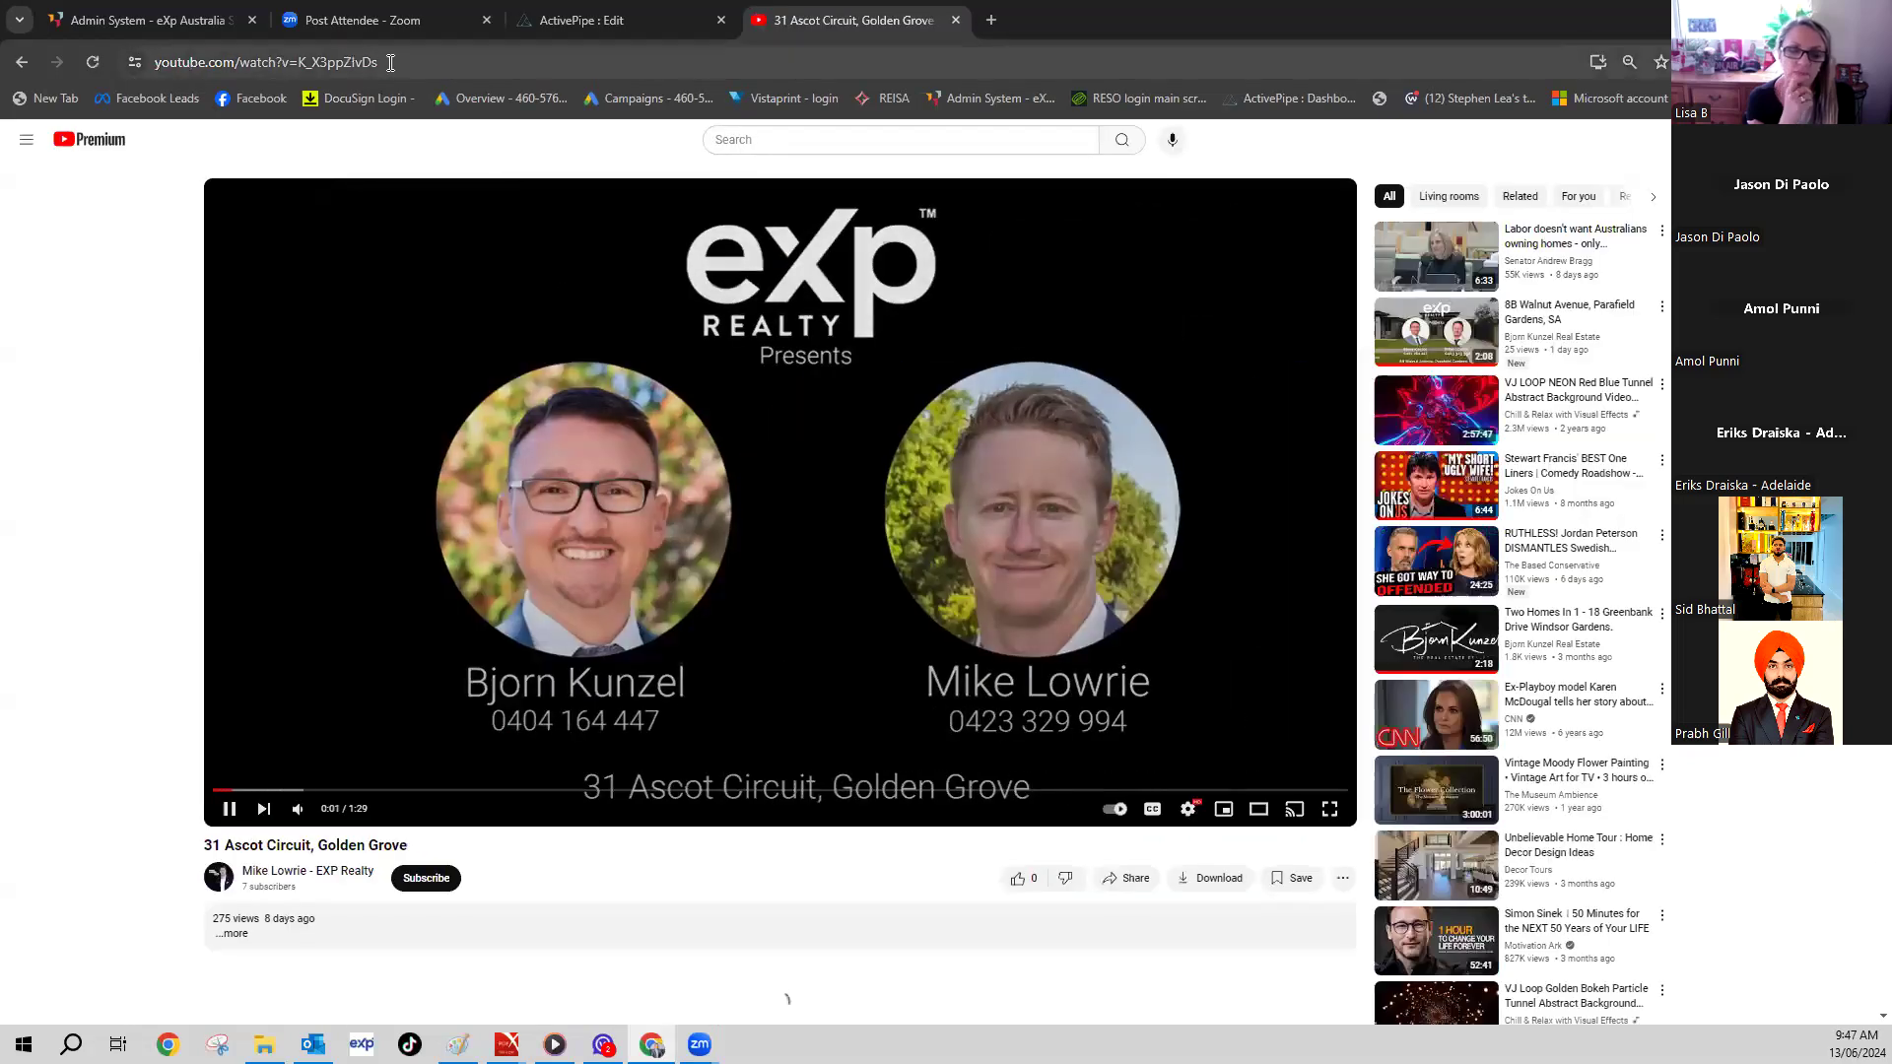
left_click(189, 61)
right_click(190, 61)
left_click(258, 240)
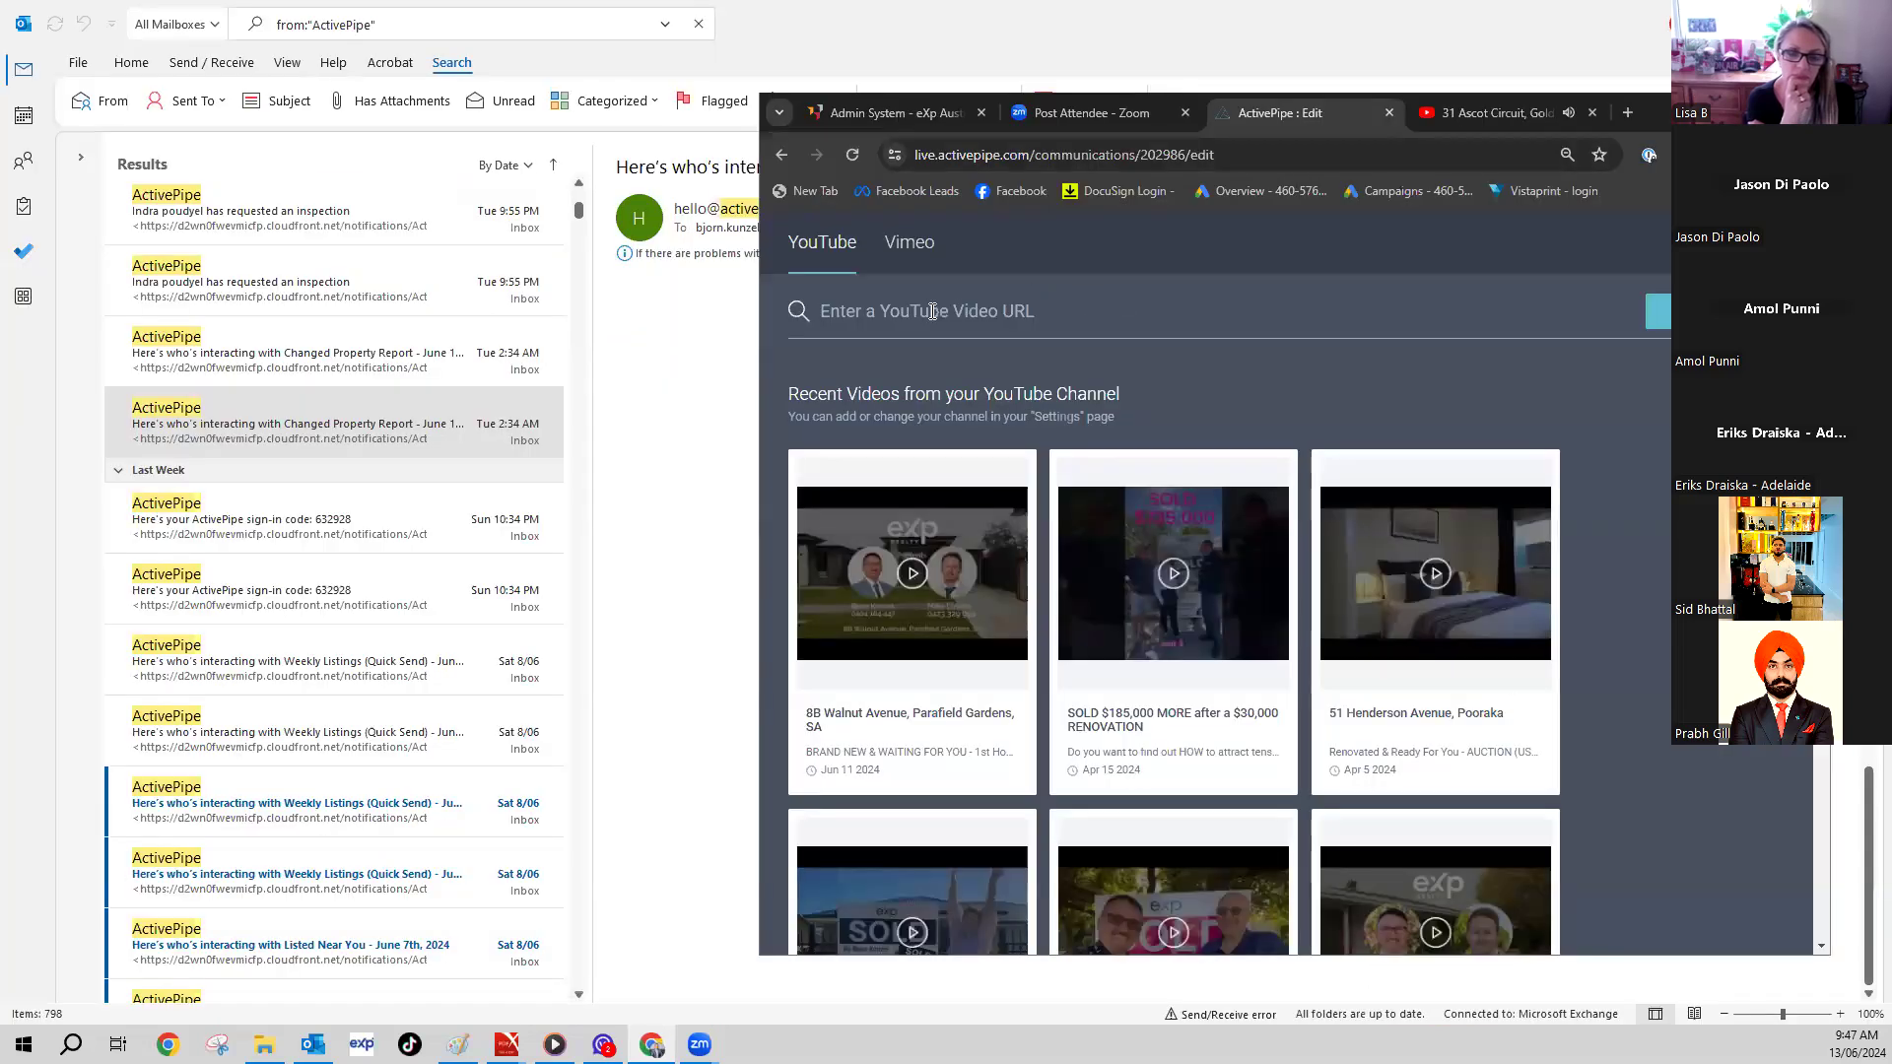
right_click(922, 314)
left_click(986, 506)
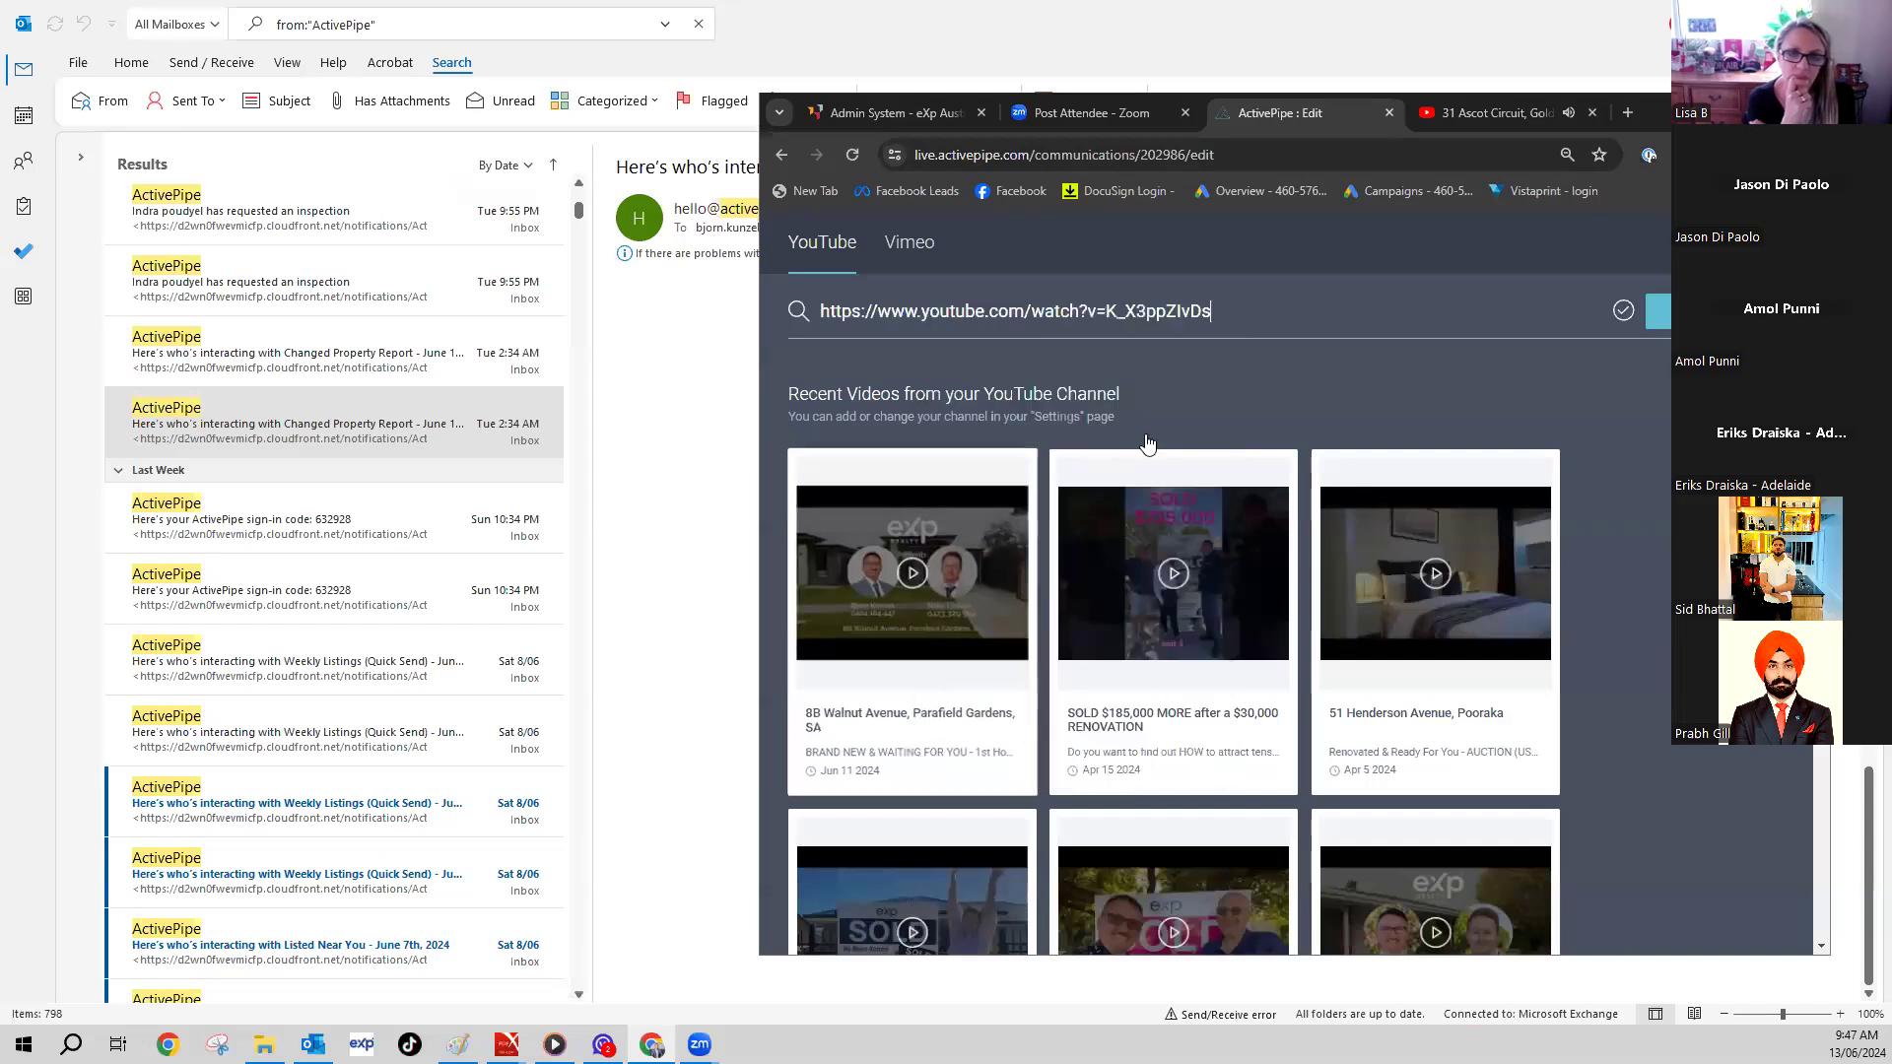
left_click(1658, 310)
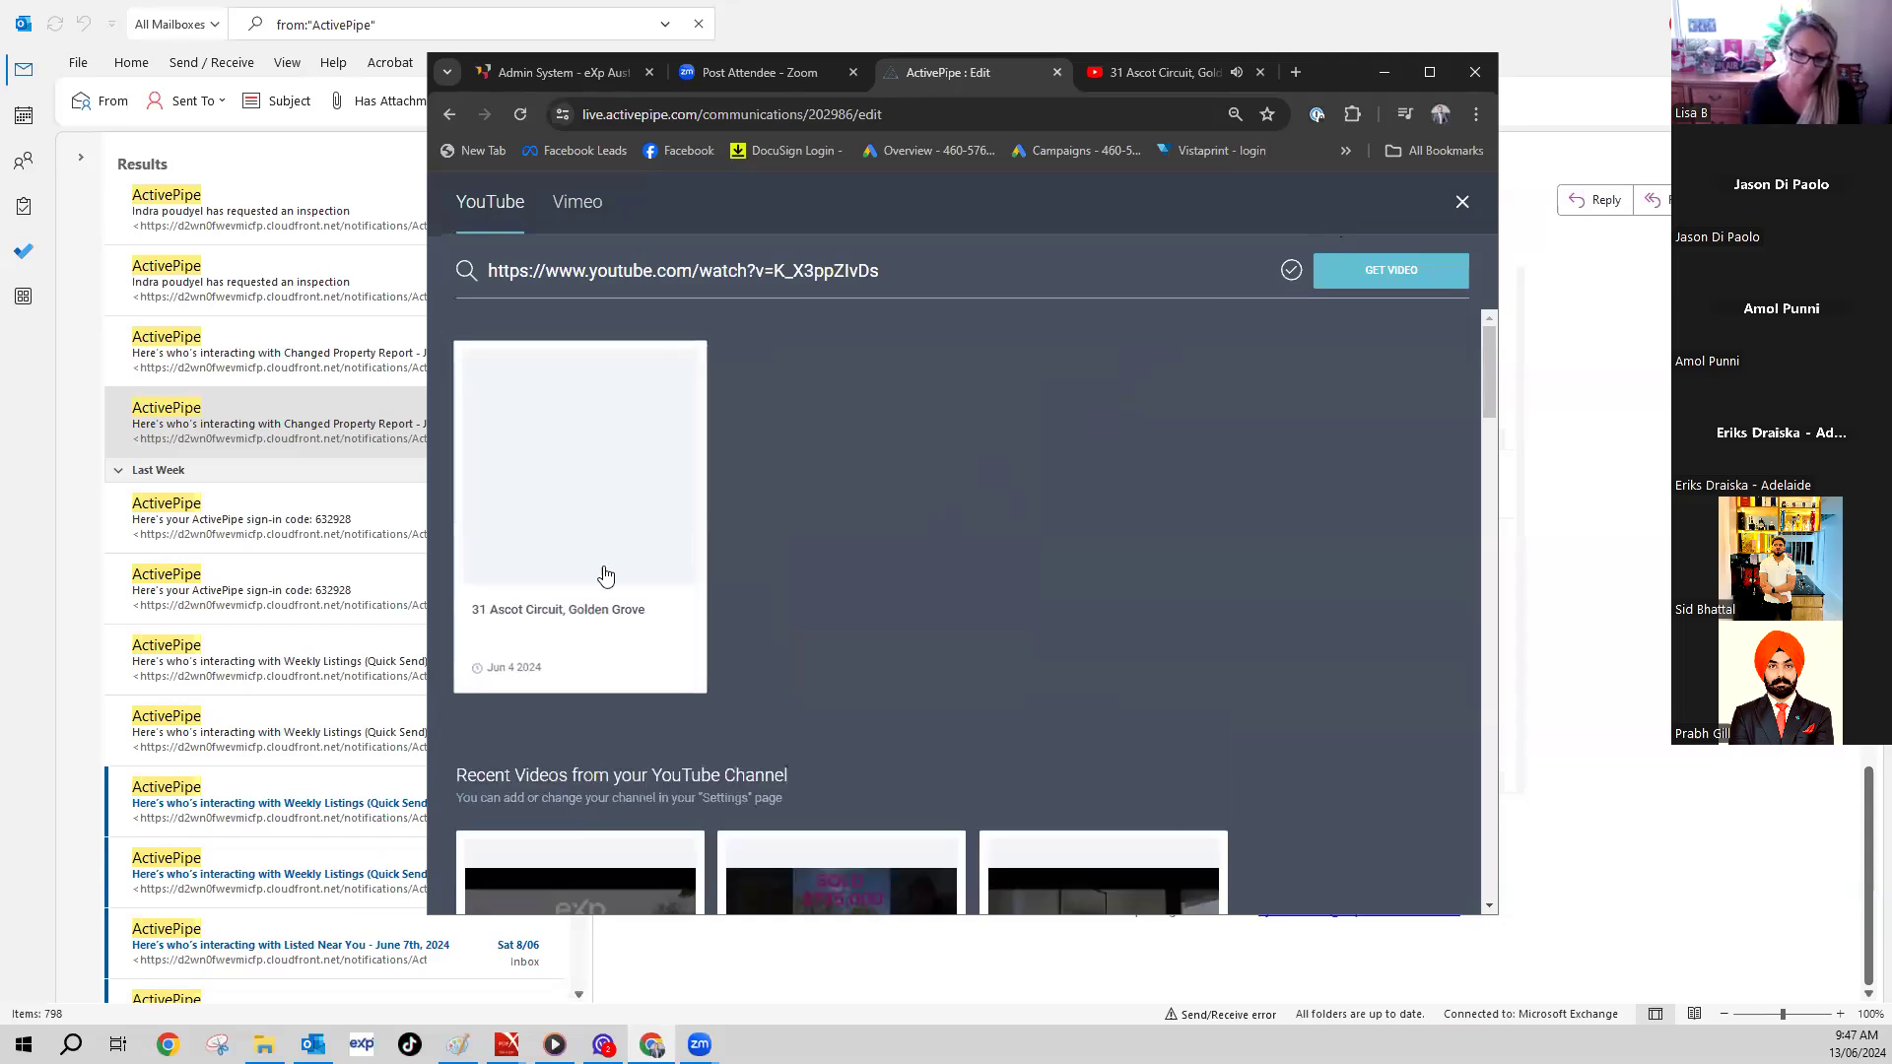
left_click(587, 486)
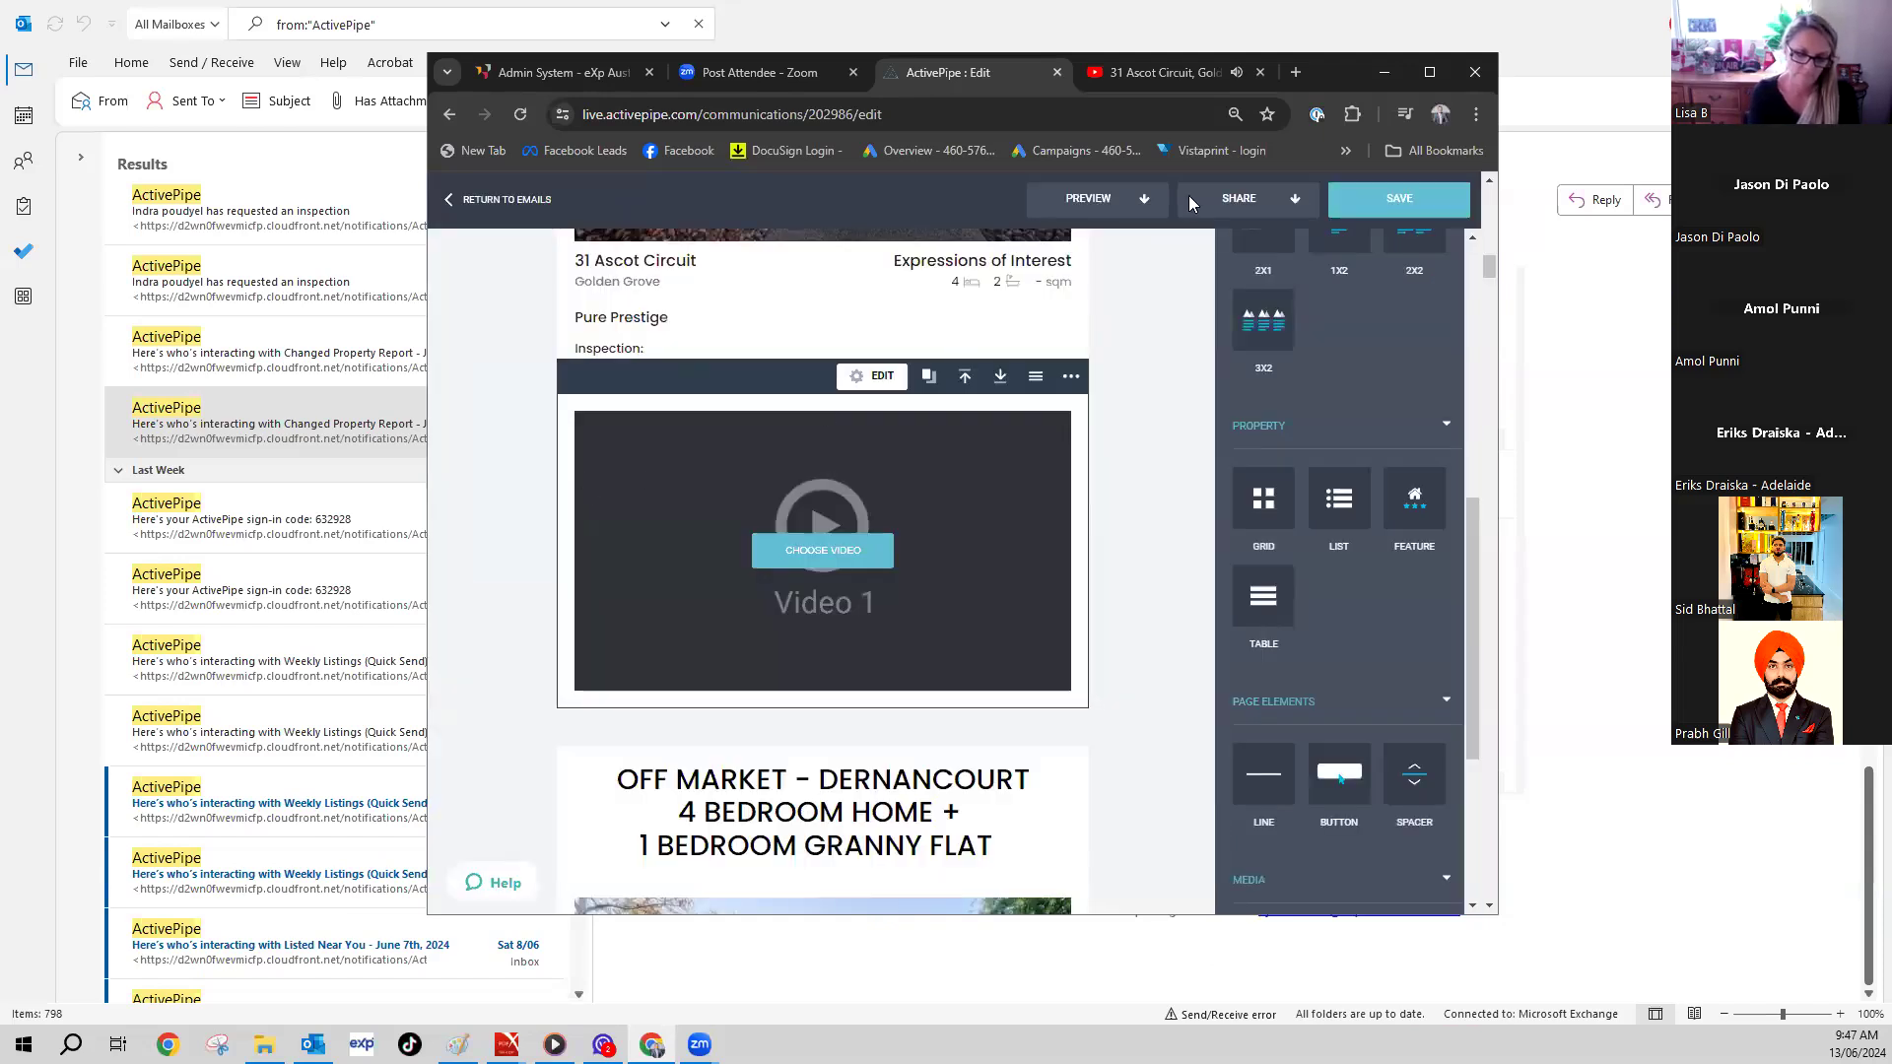
- Maximise the editor and select the OFF MARKET - DERNANCOURT heading text
left_click(1425, 71)
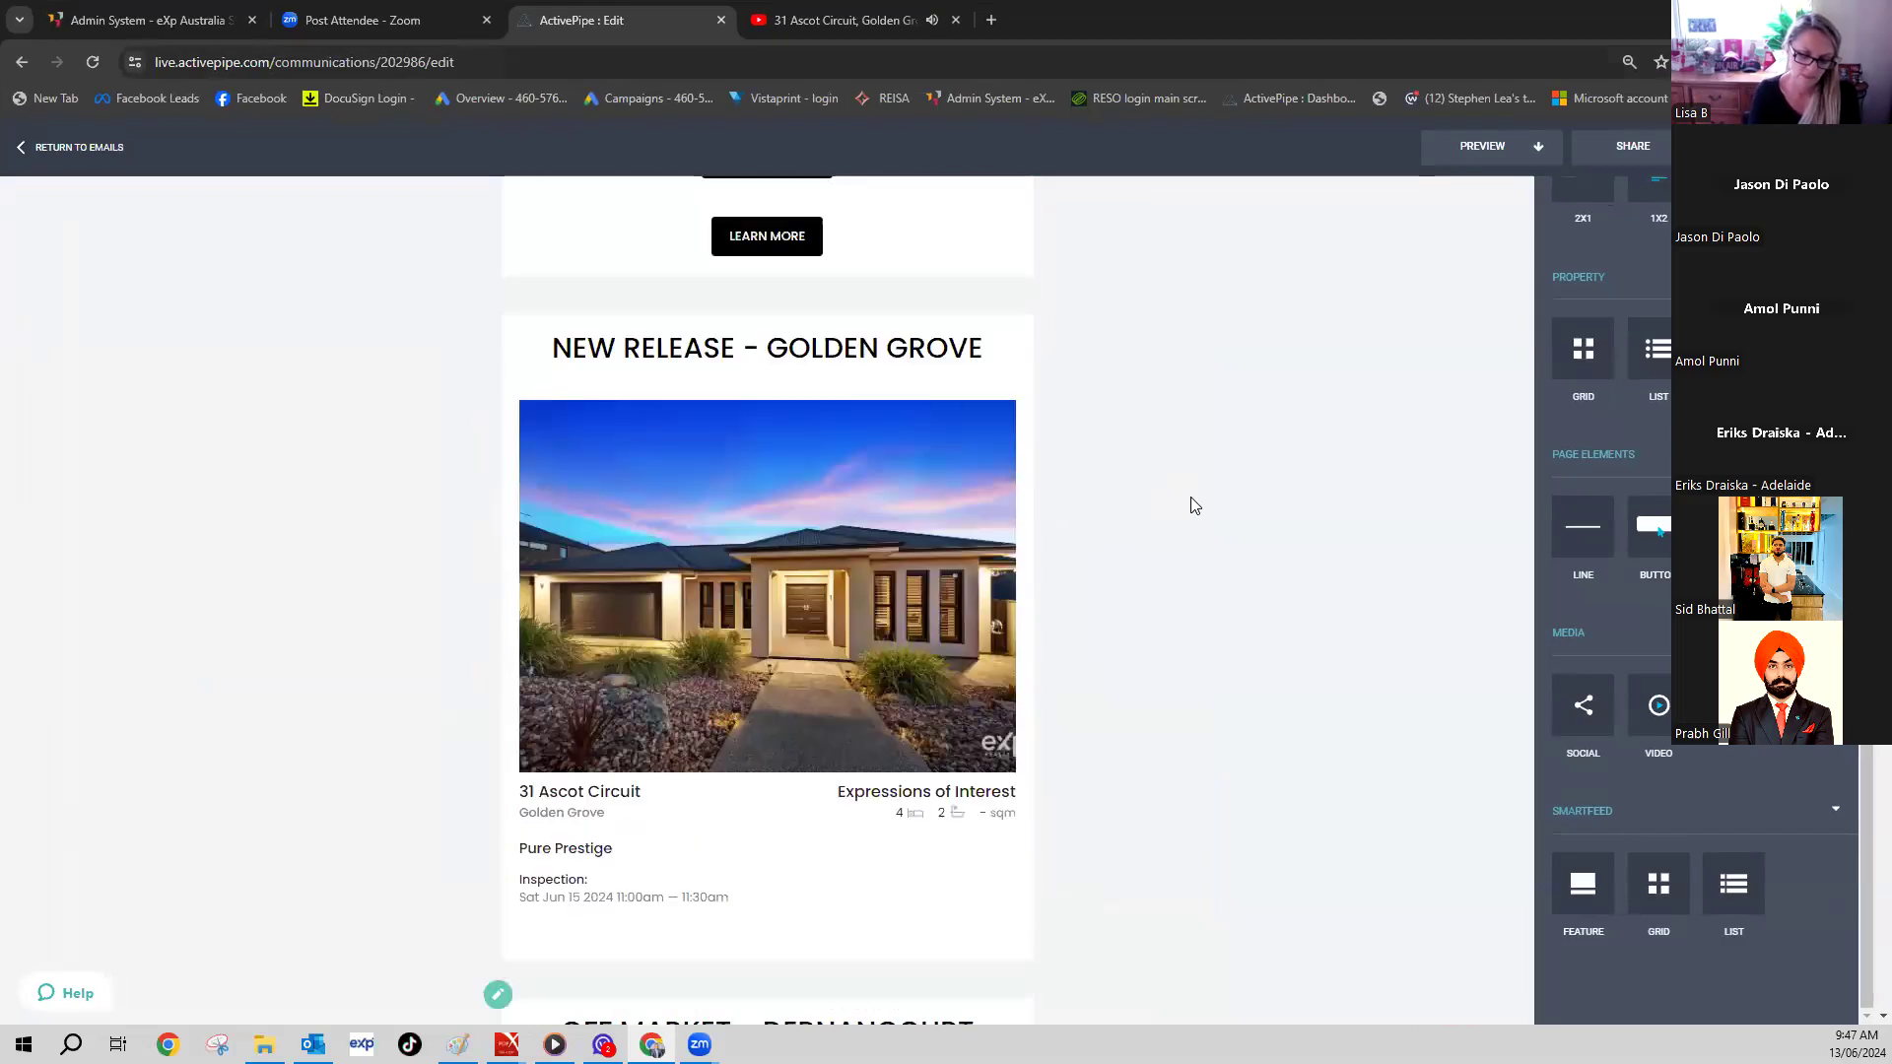
scroll(1195, 505, "up", 7)
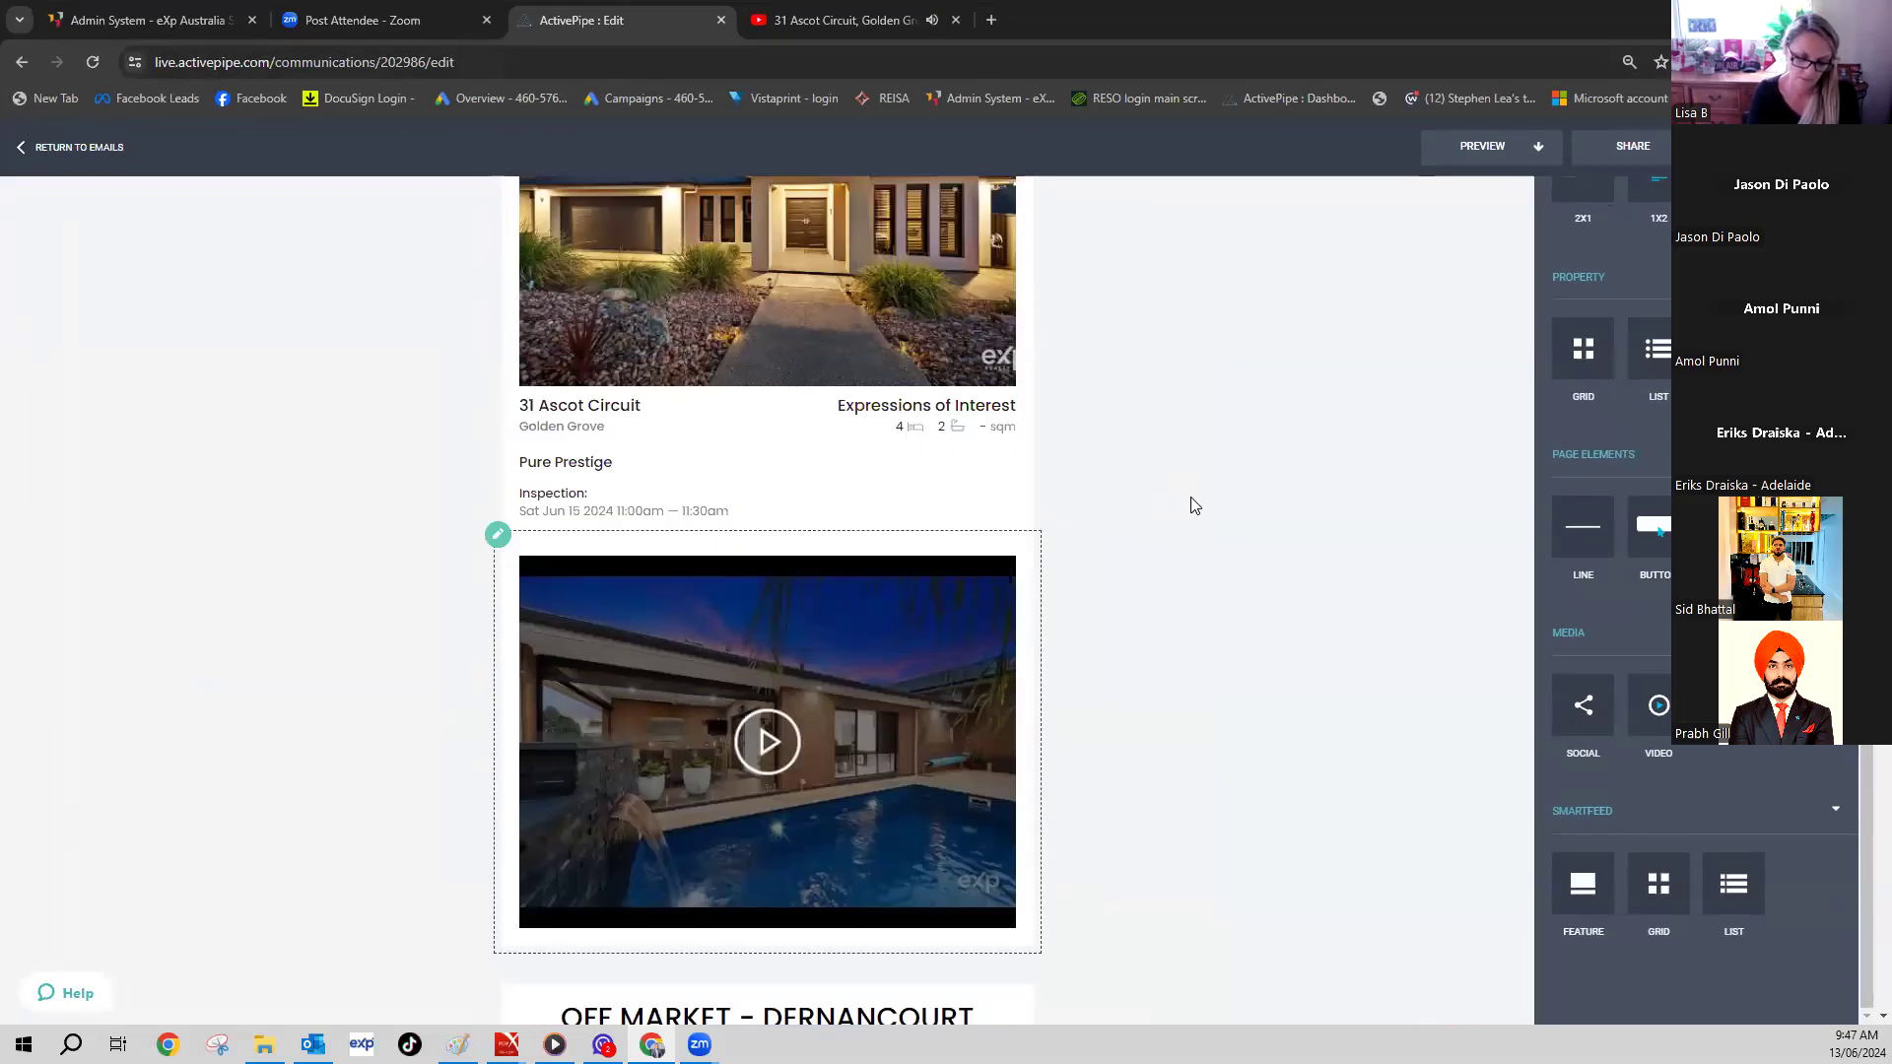
scroll(950, 588, "down", 10)
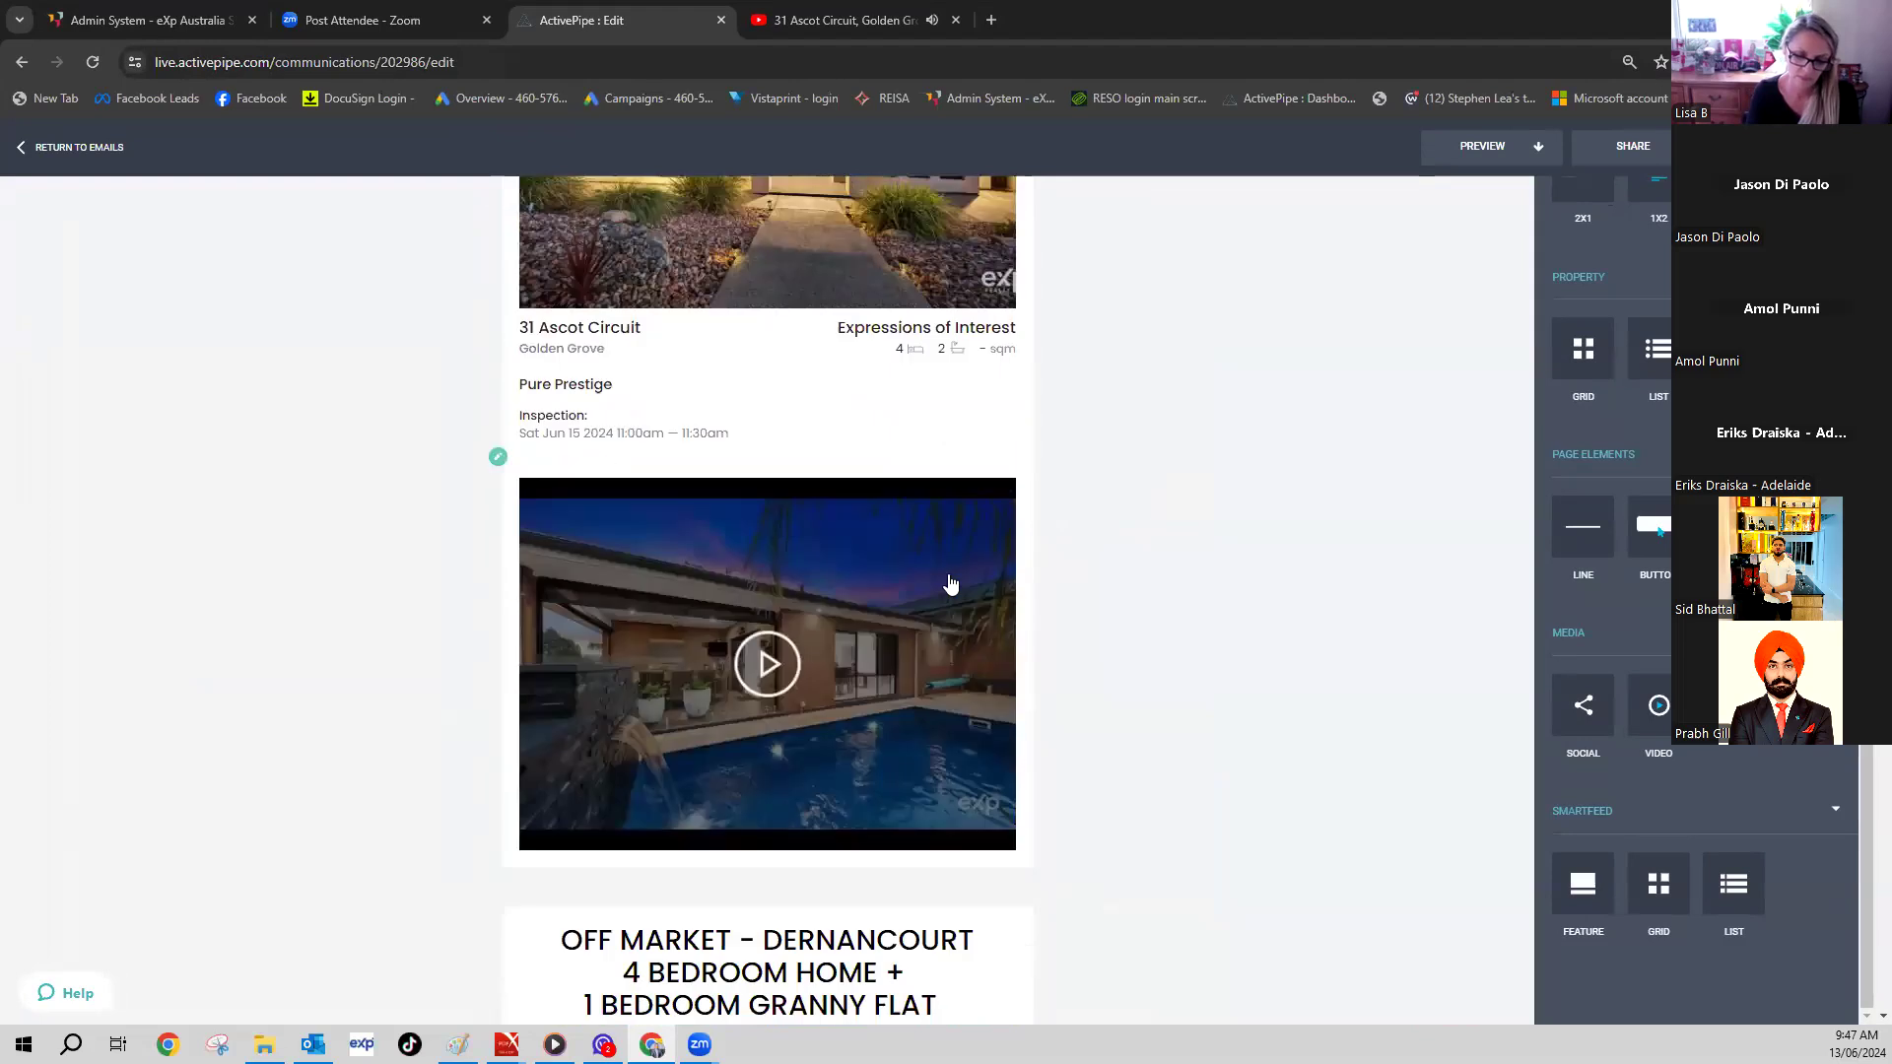
left_click_drag(940, 492, 494, 464)
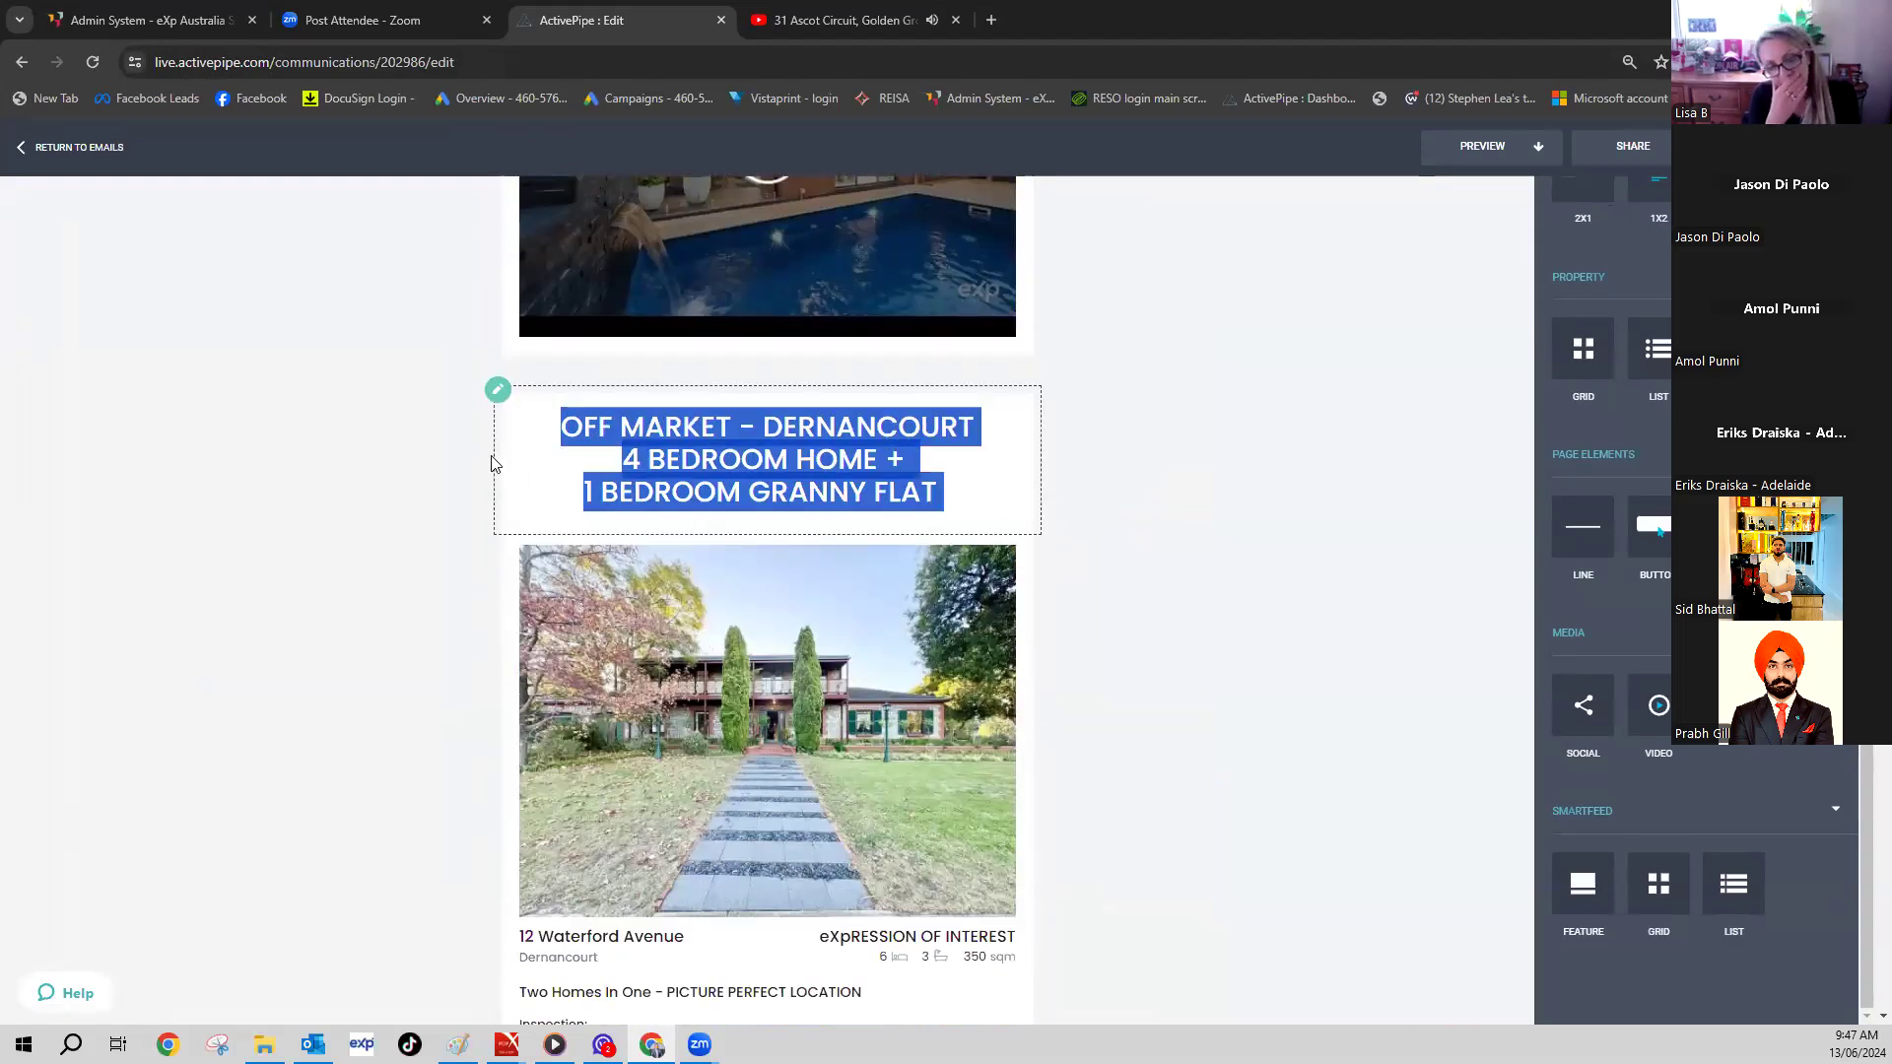
- Replace the heading with JUST SOLD AT AUCTION / 20 REGISTERED BIDDERS / $1.56 MILLION SALE PRICE
scroll(495, 464, "down", 8)
scroll(934, 550, "up", 5)
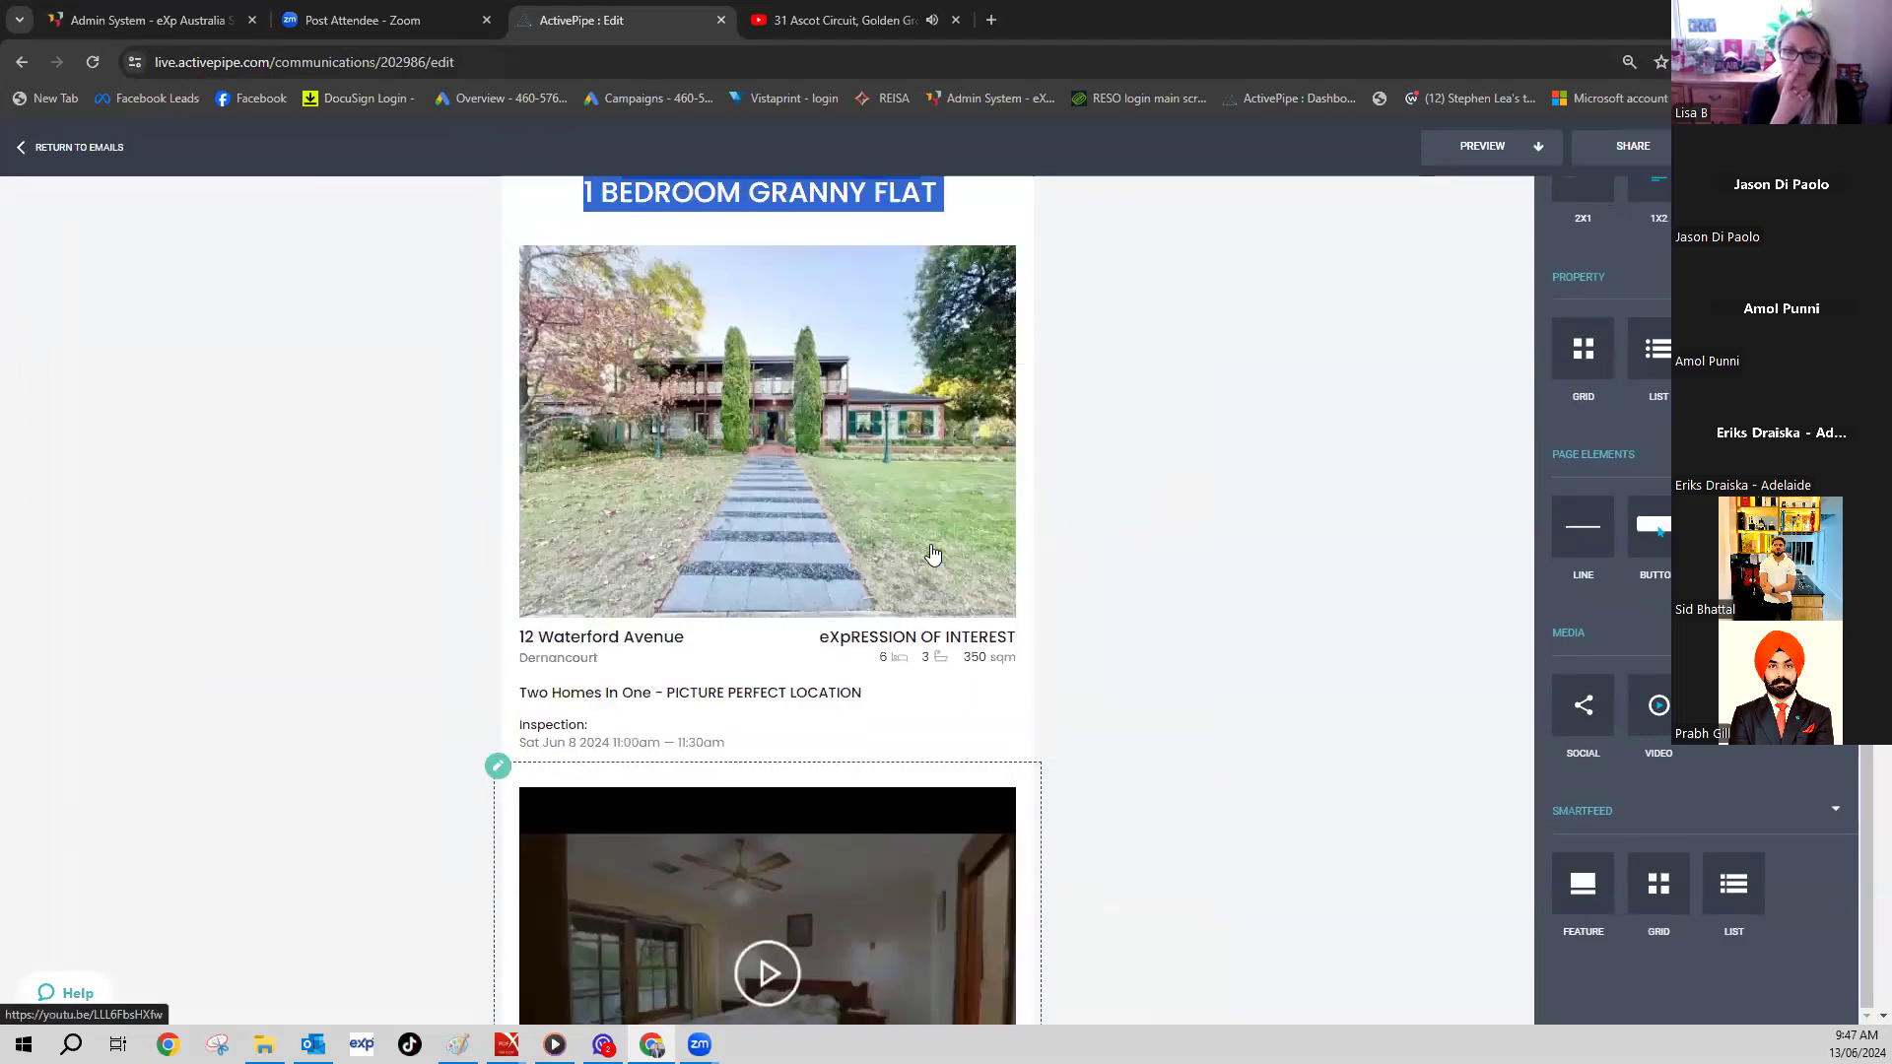
scroll(908, 507, "up", 4)
left_click(950, 579)
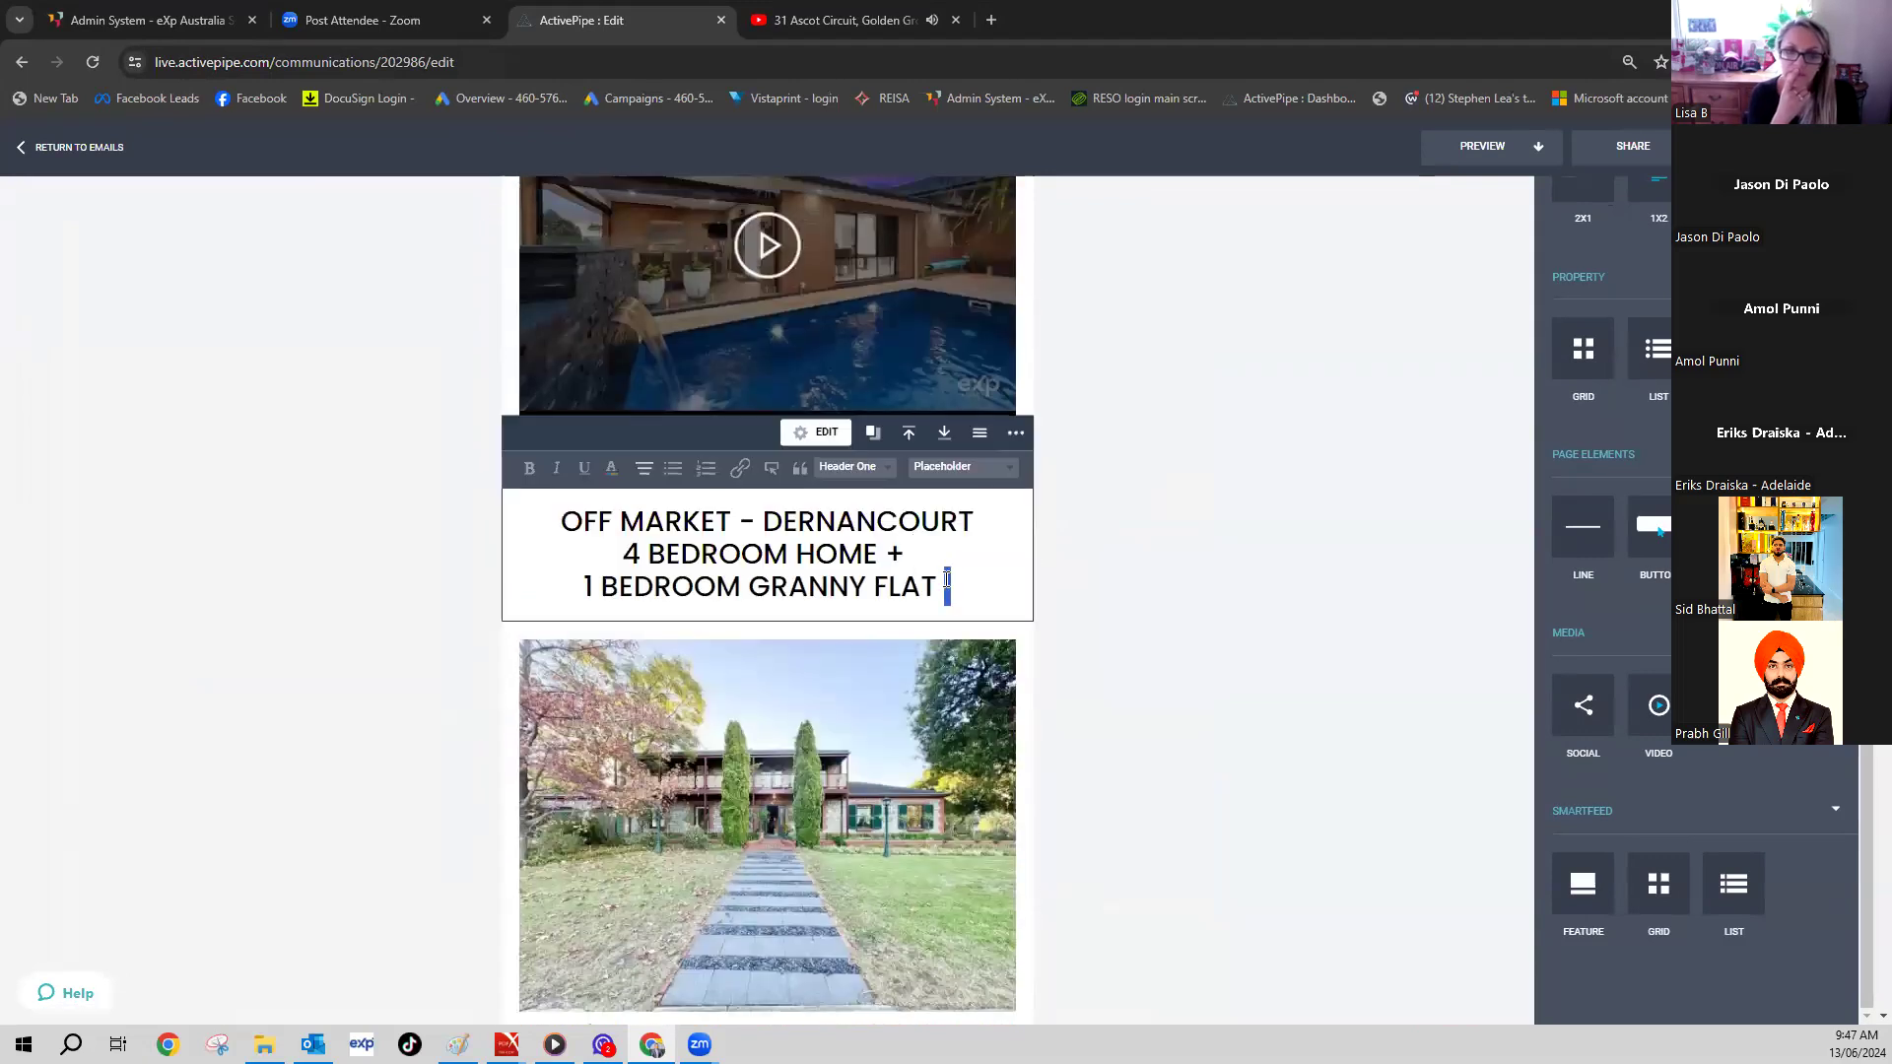
left_click_drag(936, 588, 725, 534)
key("BackSpace")
key("BackSpace")
key("BackSpace")
key("BackSpace")
key("BackSpace")
key("BackSpace")
key("BackSpace")
key("BackSpace")
key("BackSpace")
key("BackSpace")
key("BackSpace")
key("BackSpace")
key("BackSpace")
key("BackSpace")
key("BackSpace")
key("BackSpace")
key("BackSpace")
key("BackSpace")
key("BackSpace")
key("BackSpace")
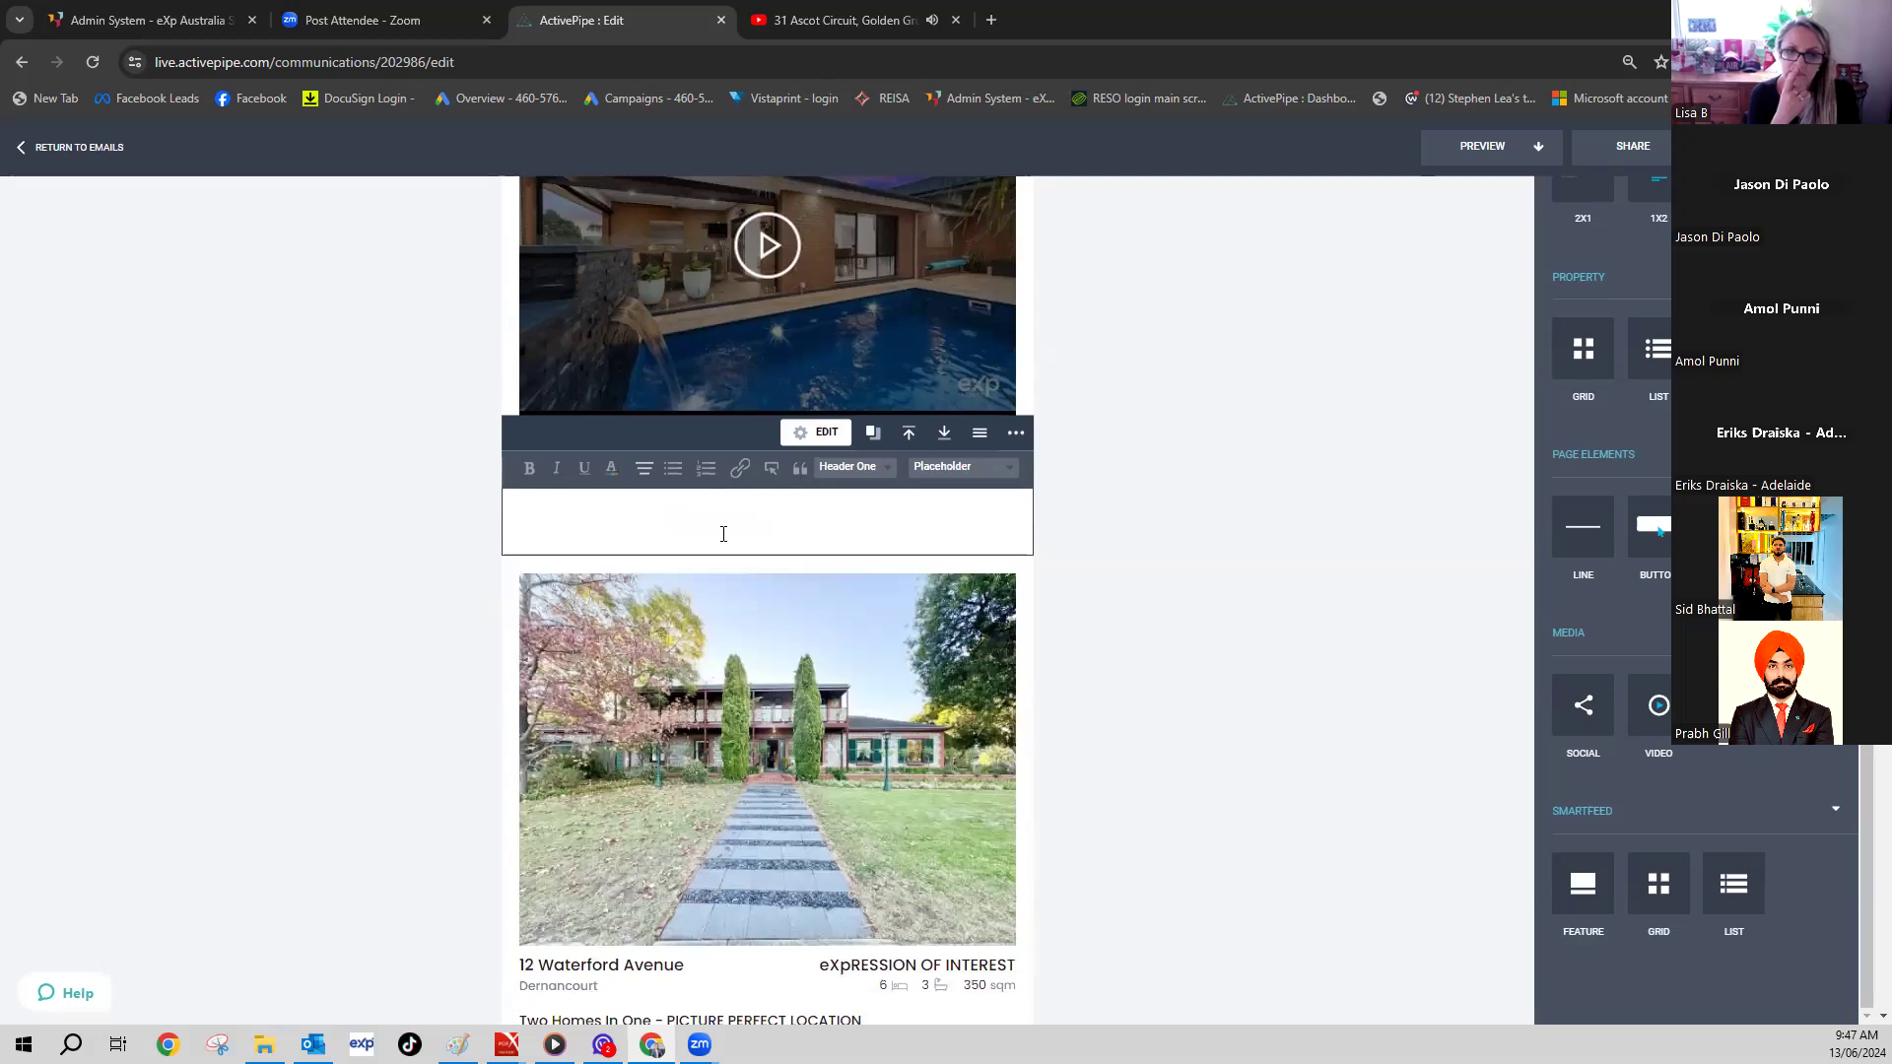
key("BackSpace")
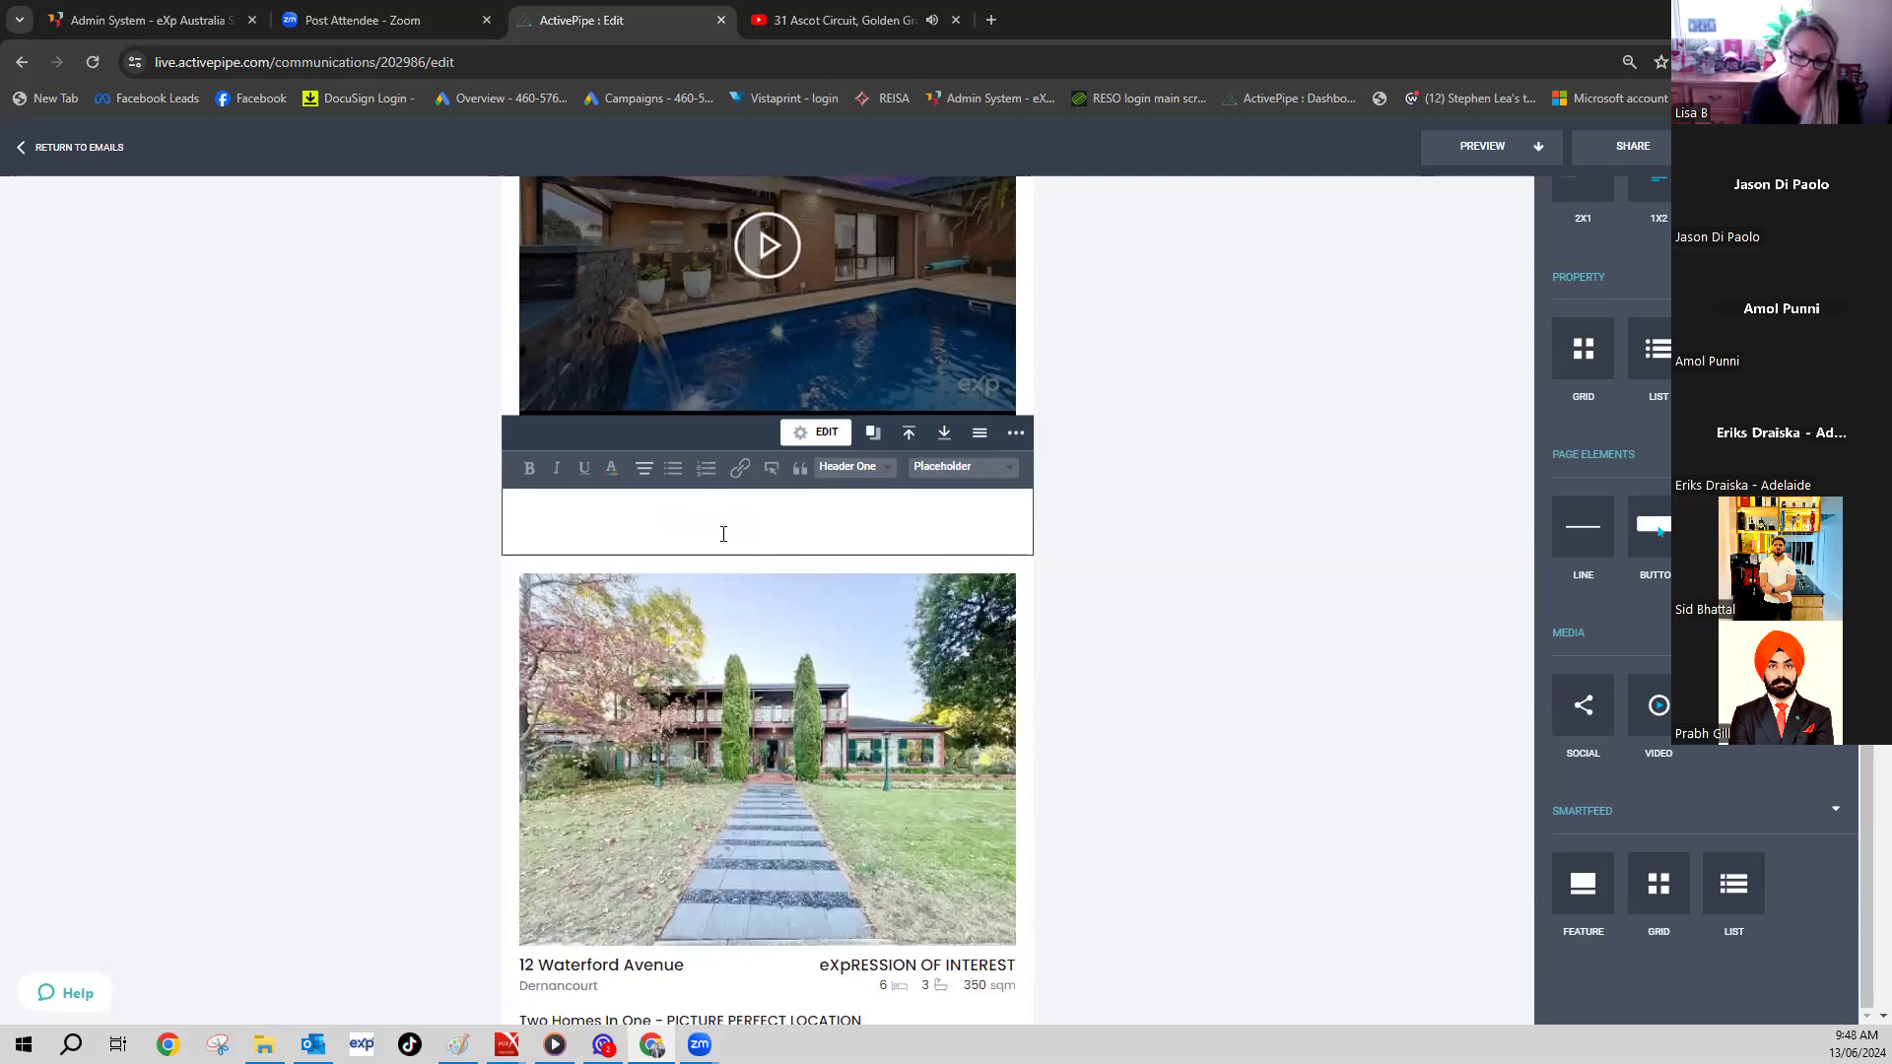
type("JUST SOL")
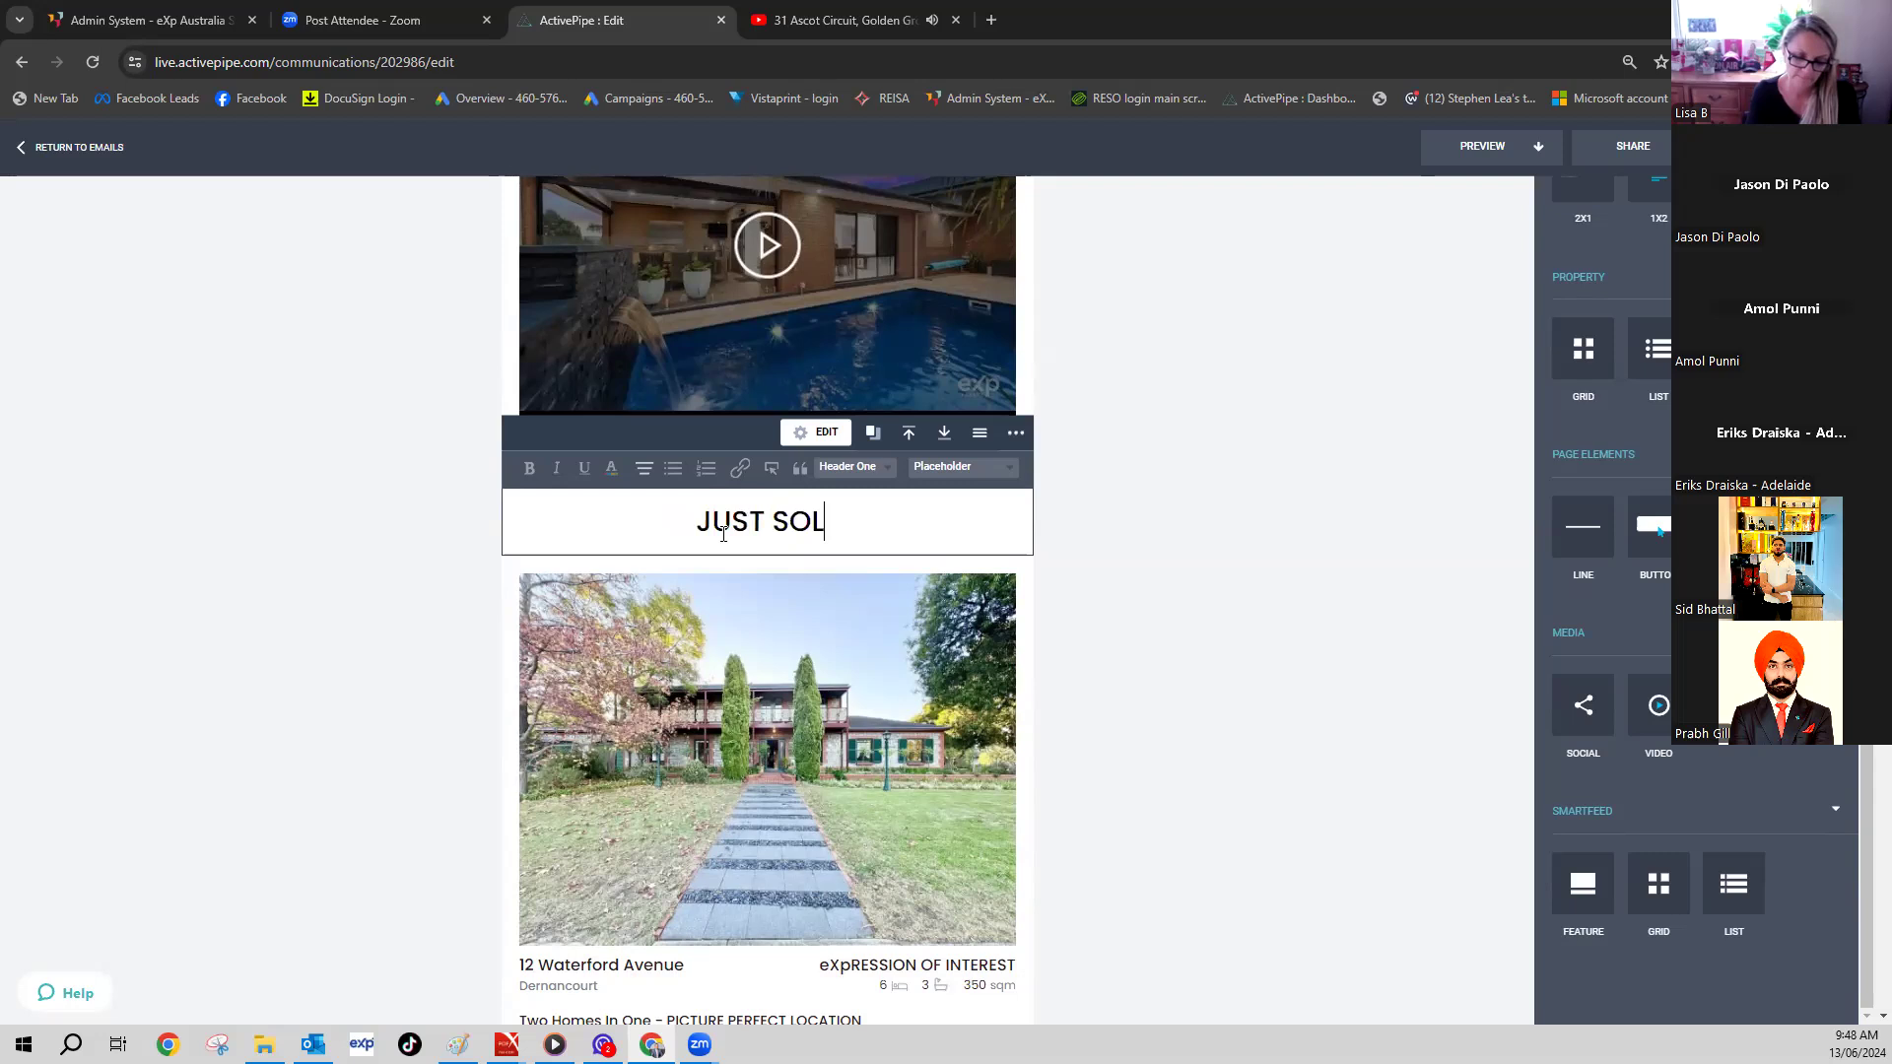
type("D AT AUCTION")
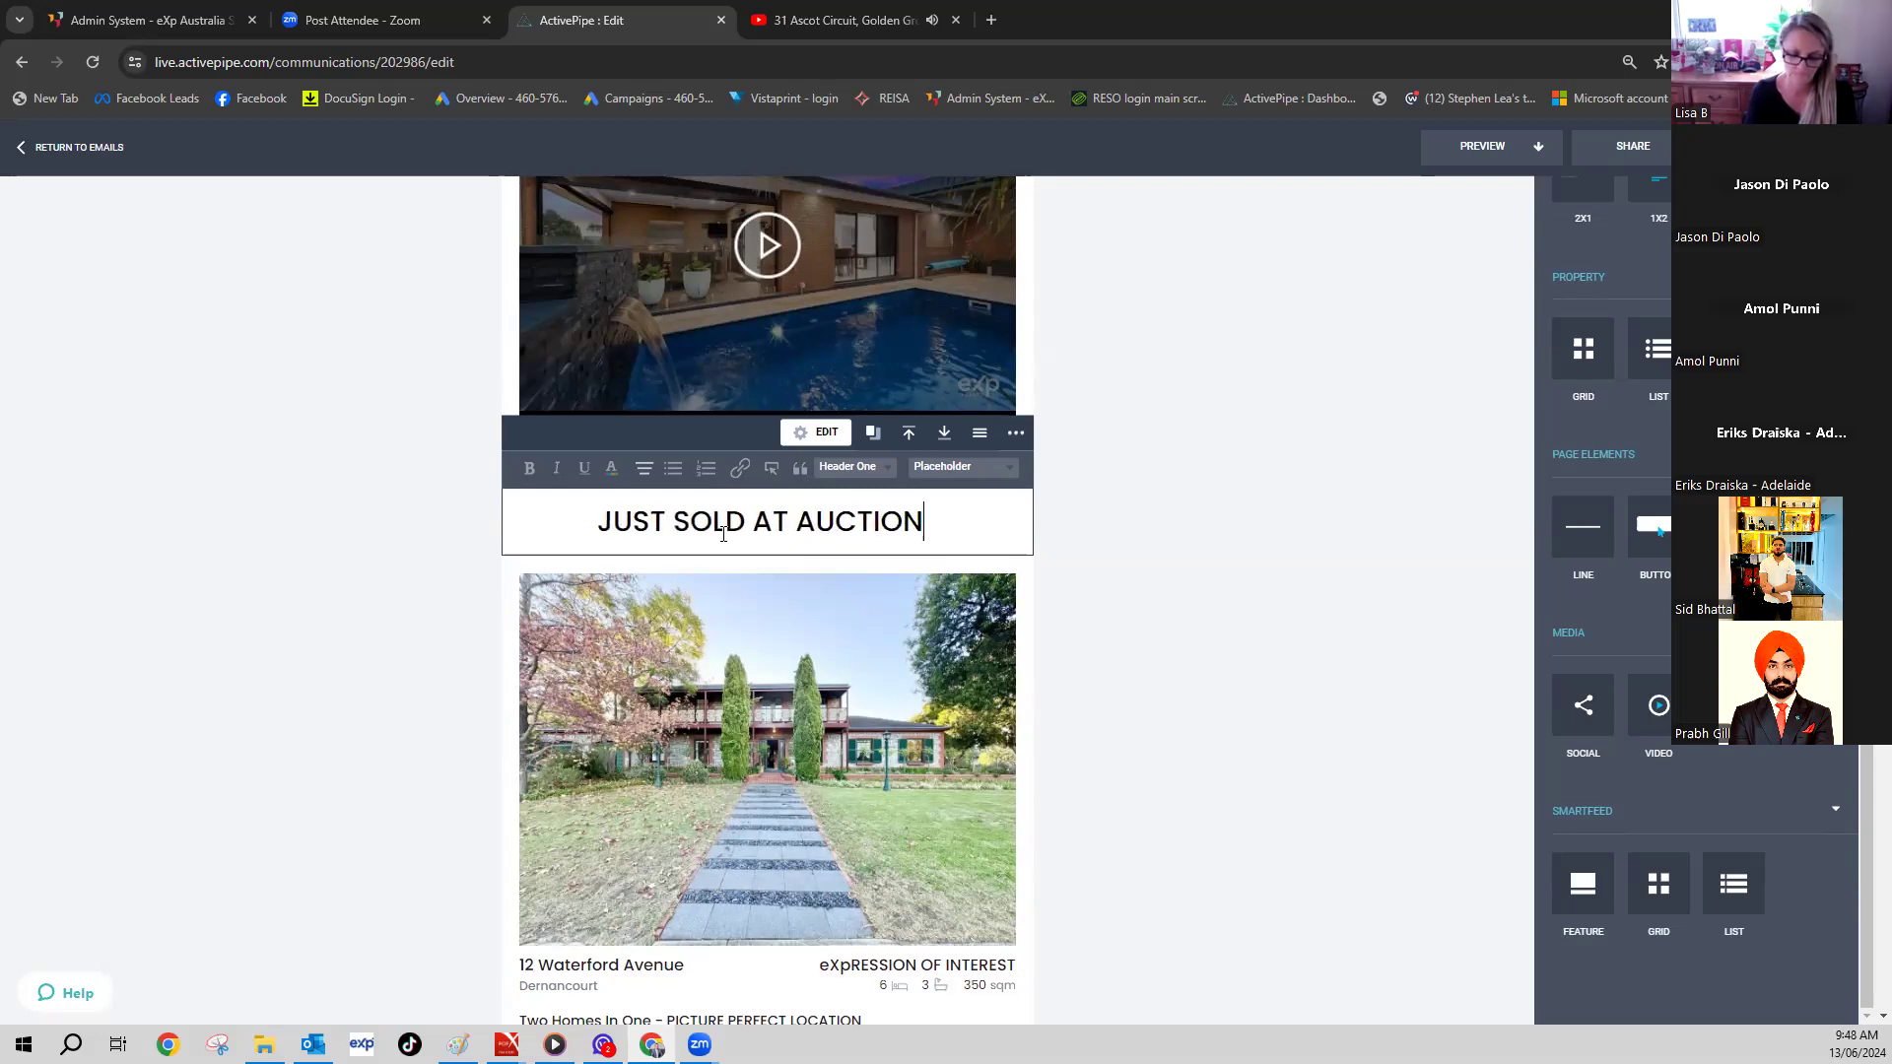
key("Return")
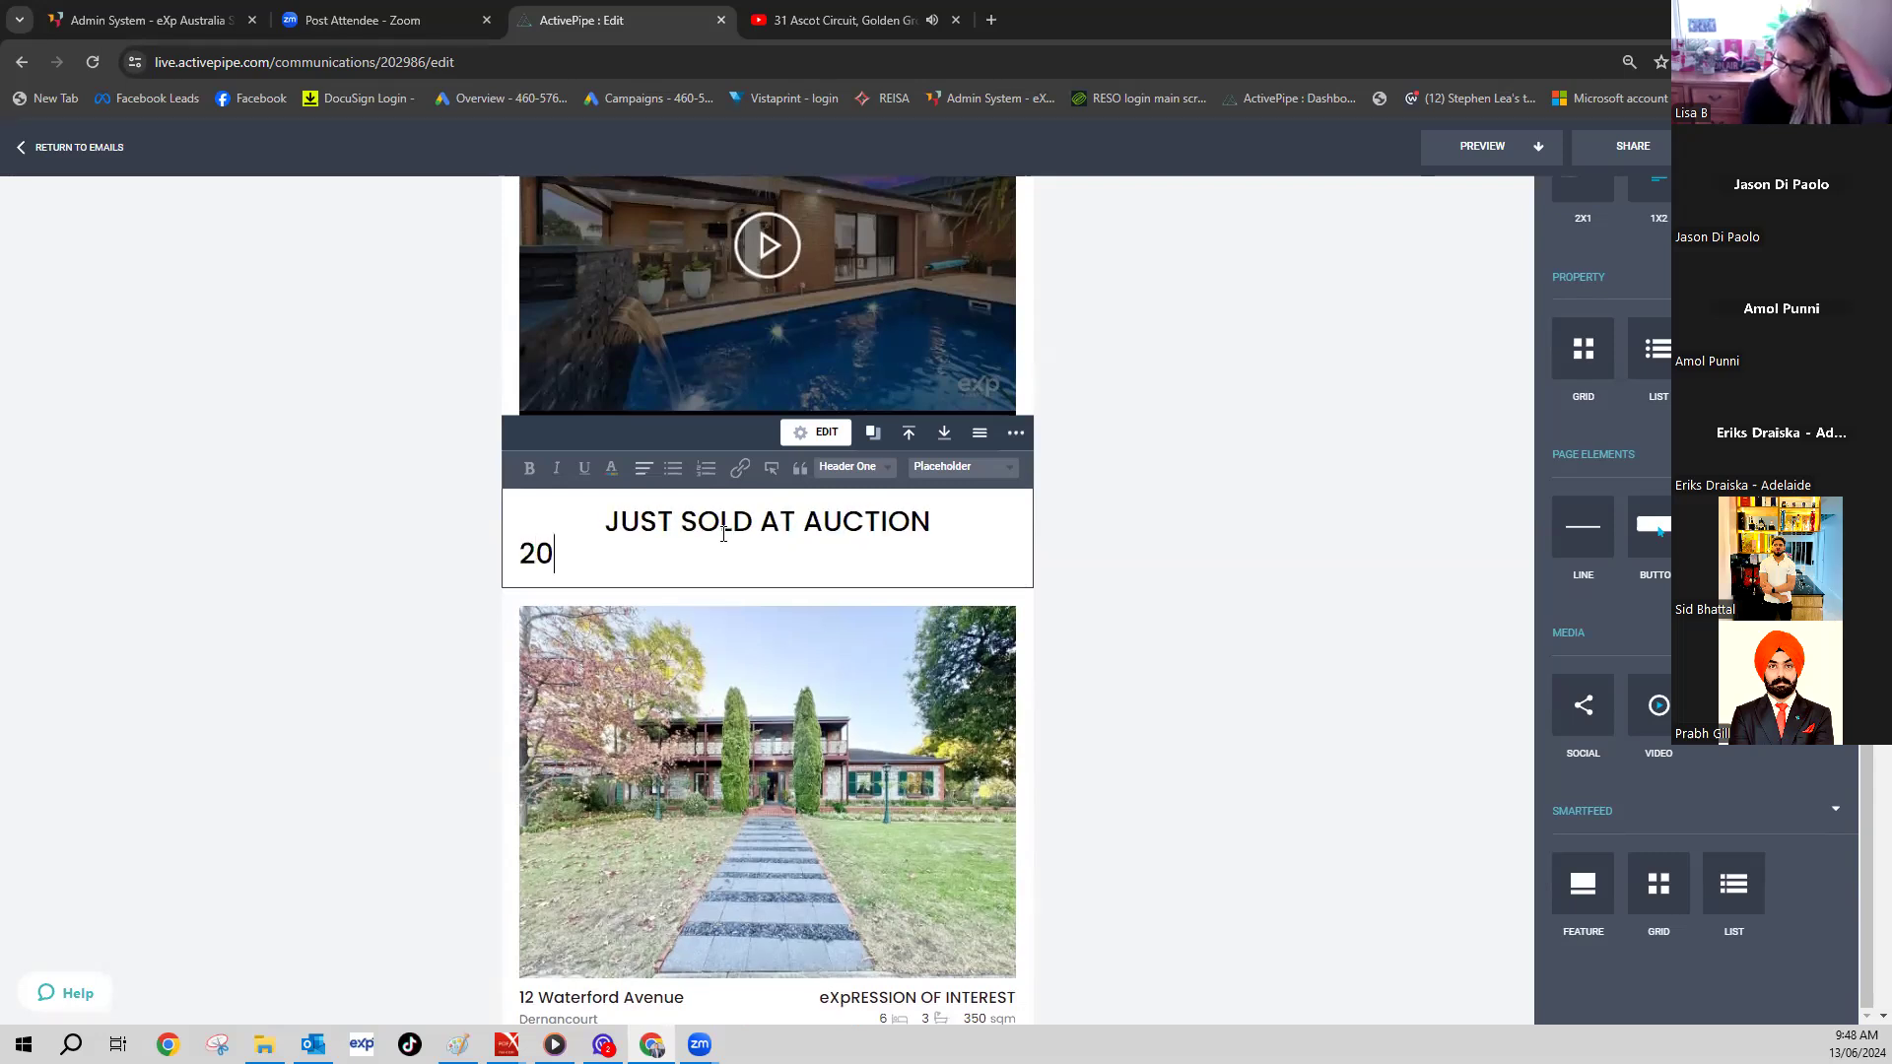
type("20 REGISTERED B")
key("BackSpace")
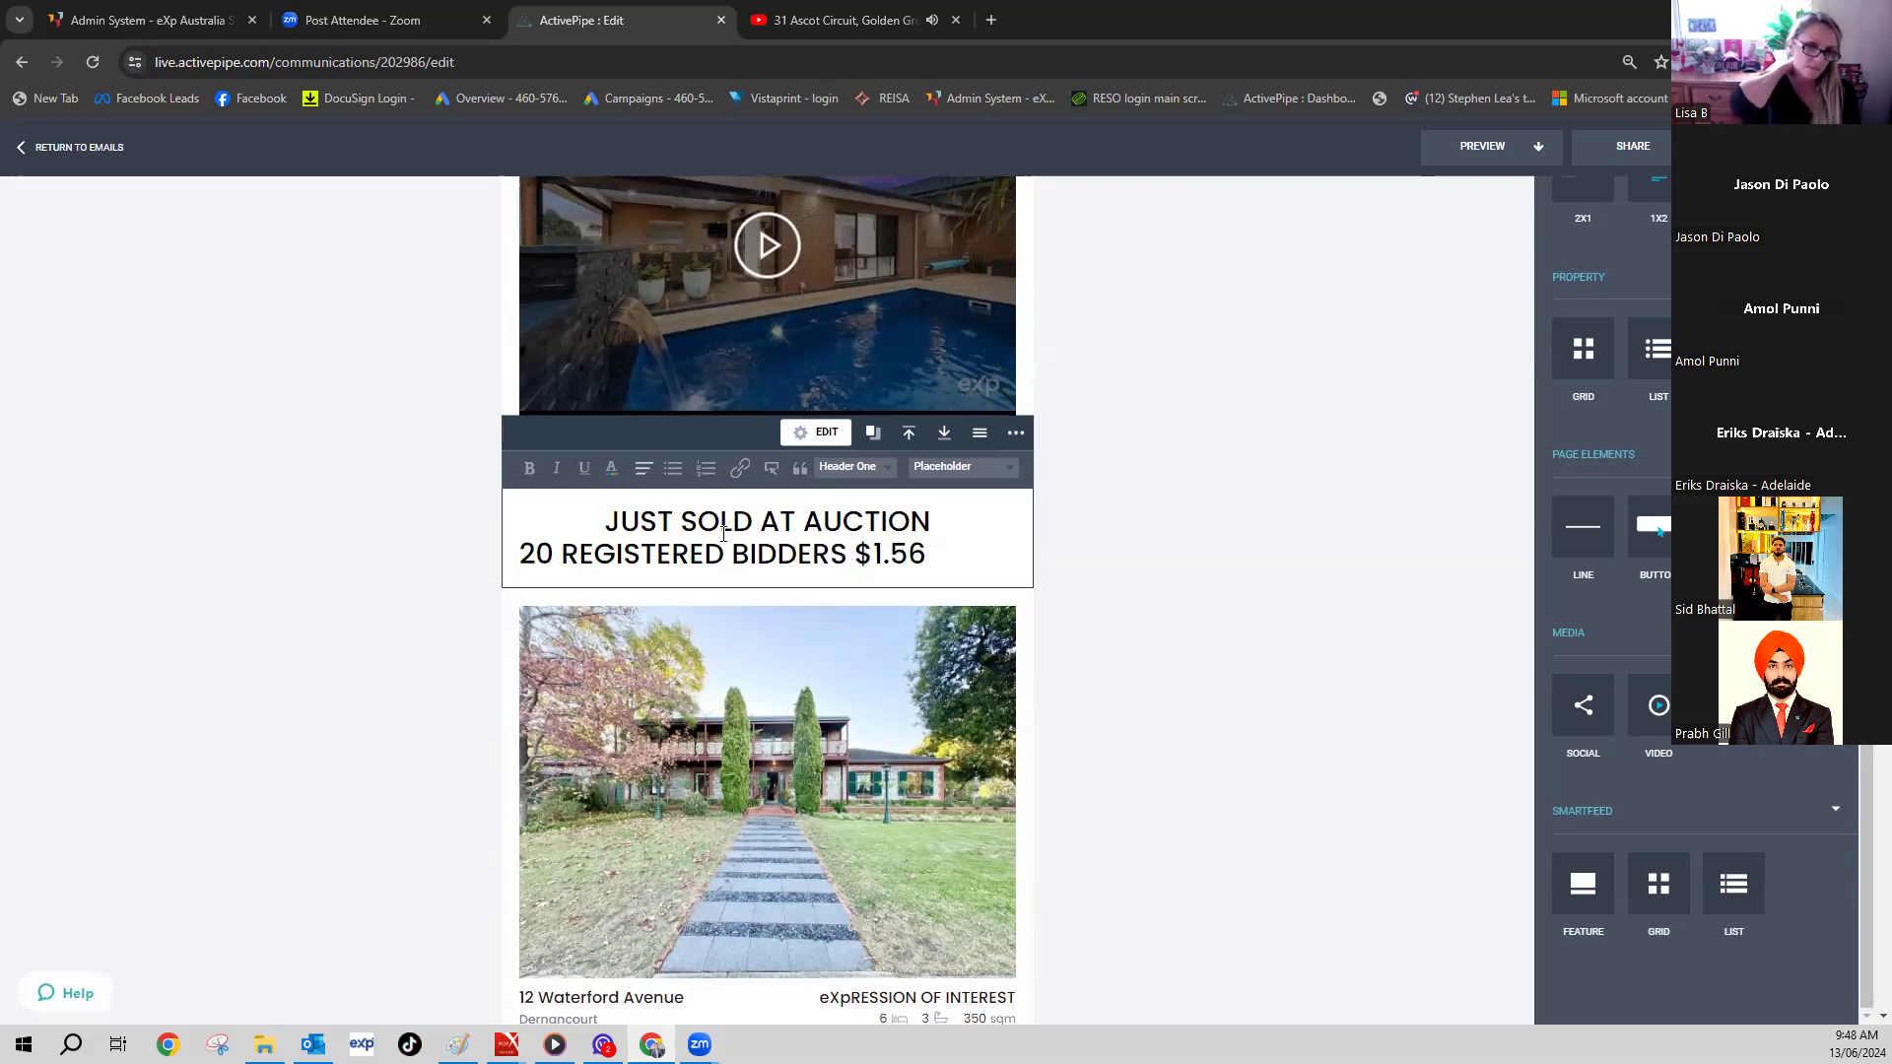
type("LION")
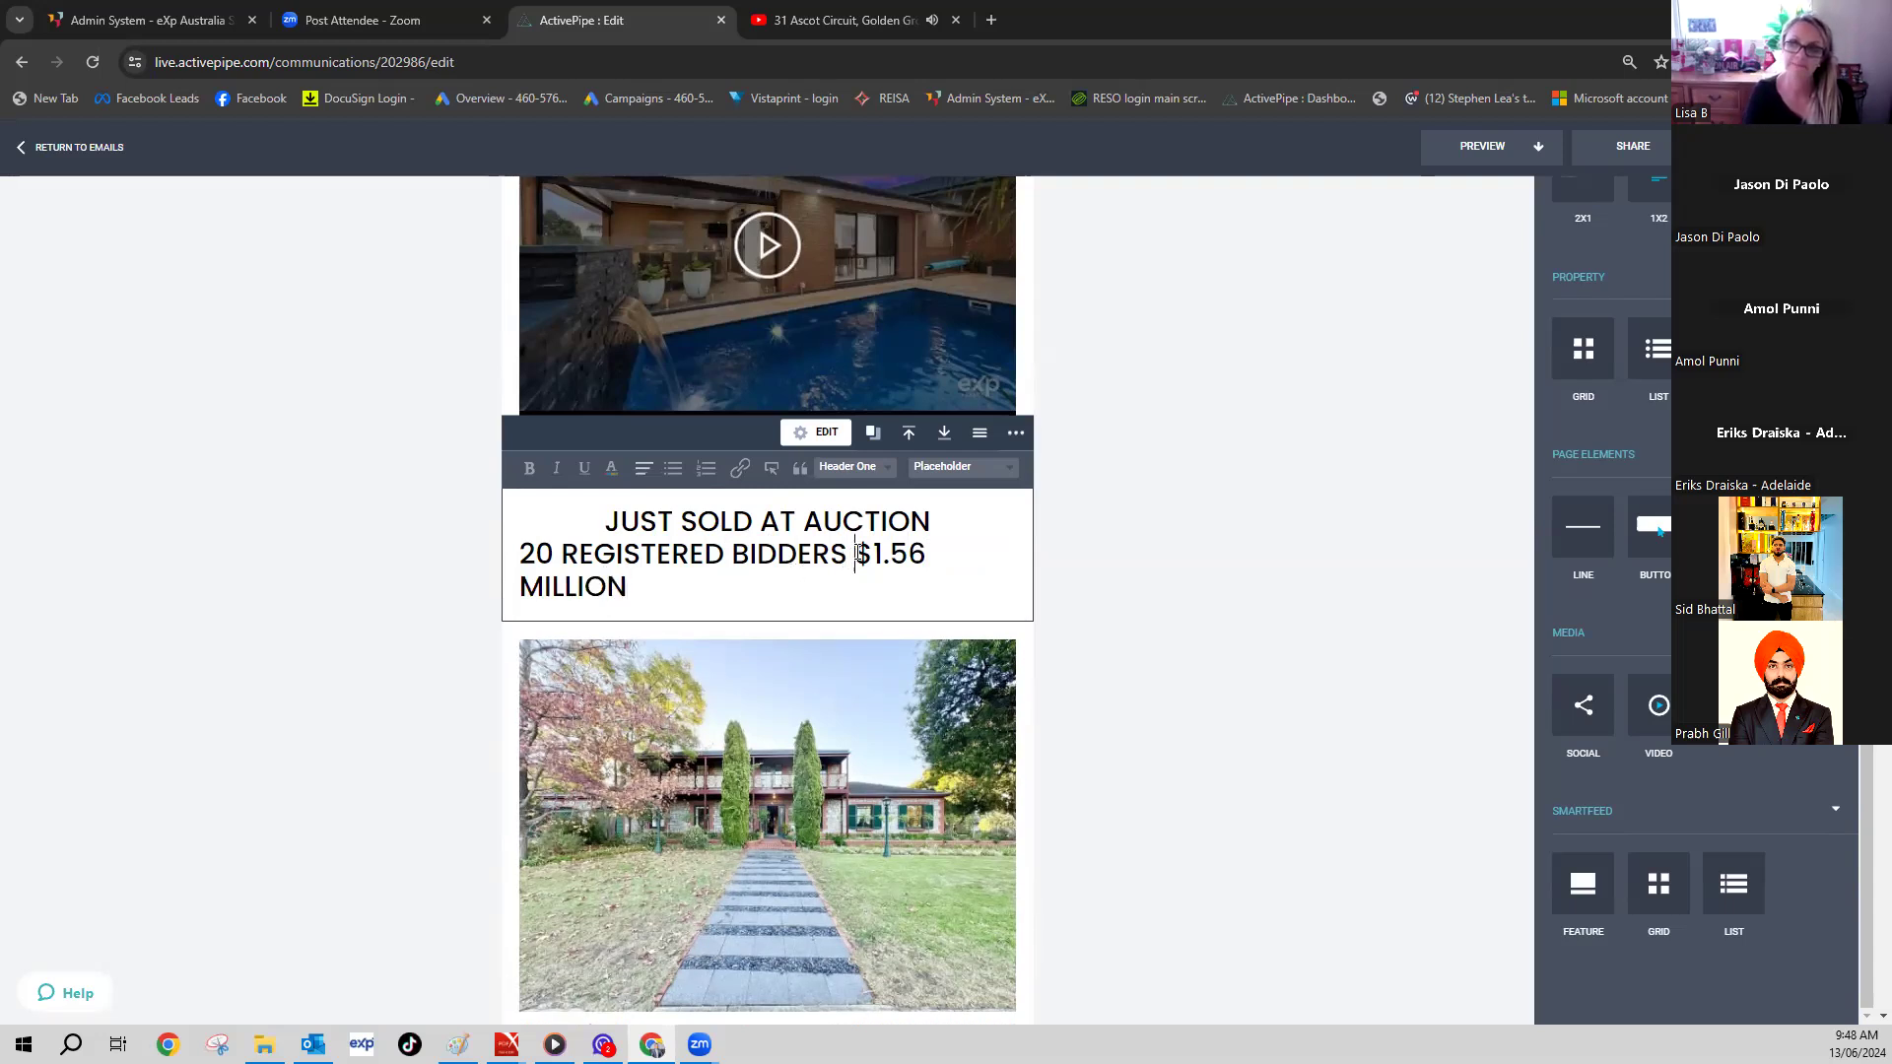
key("Return")
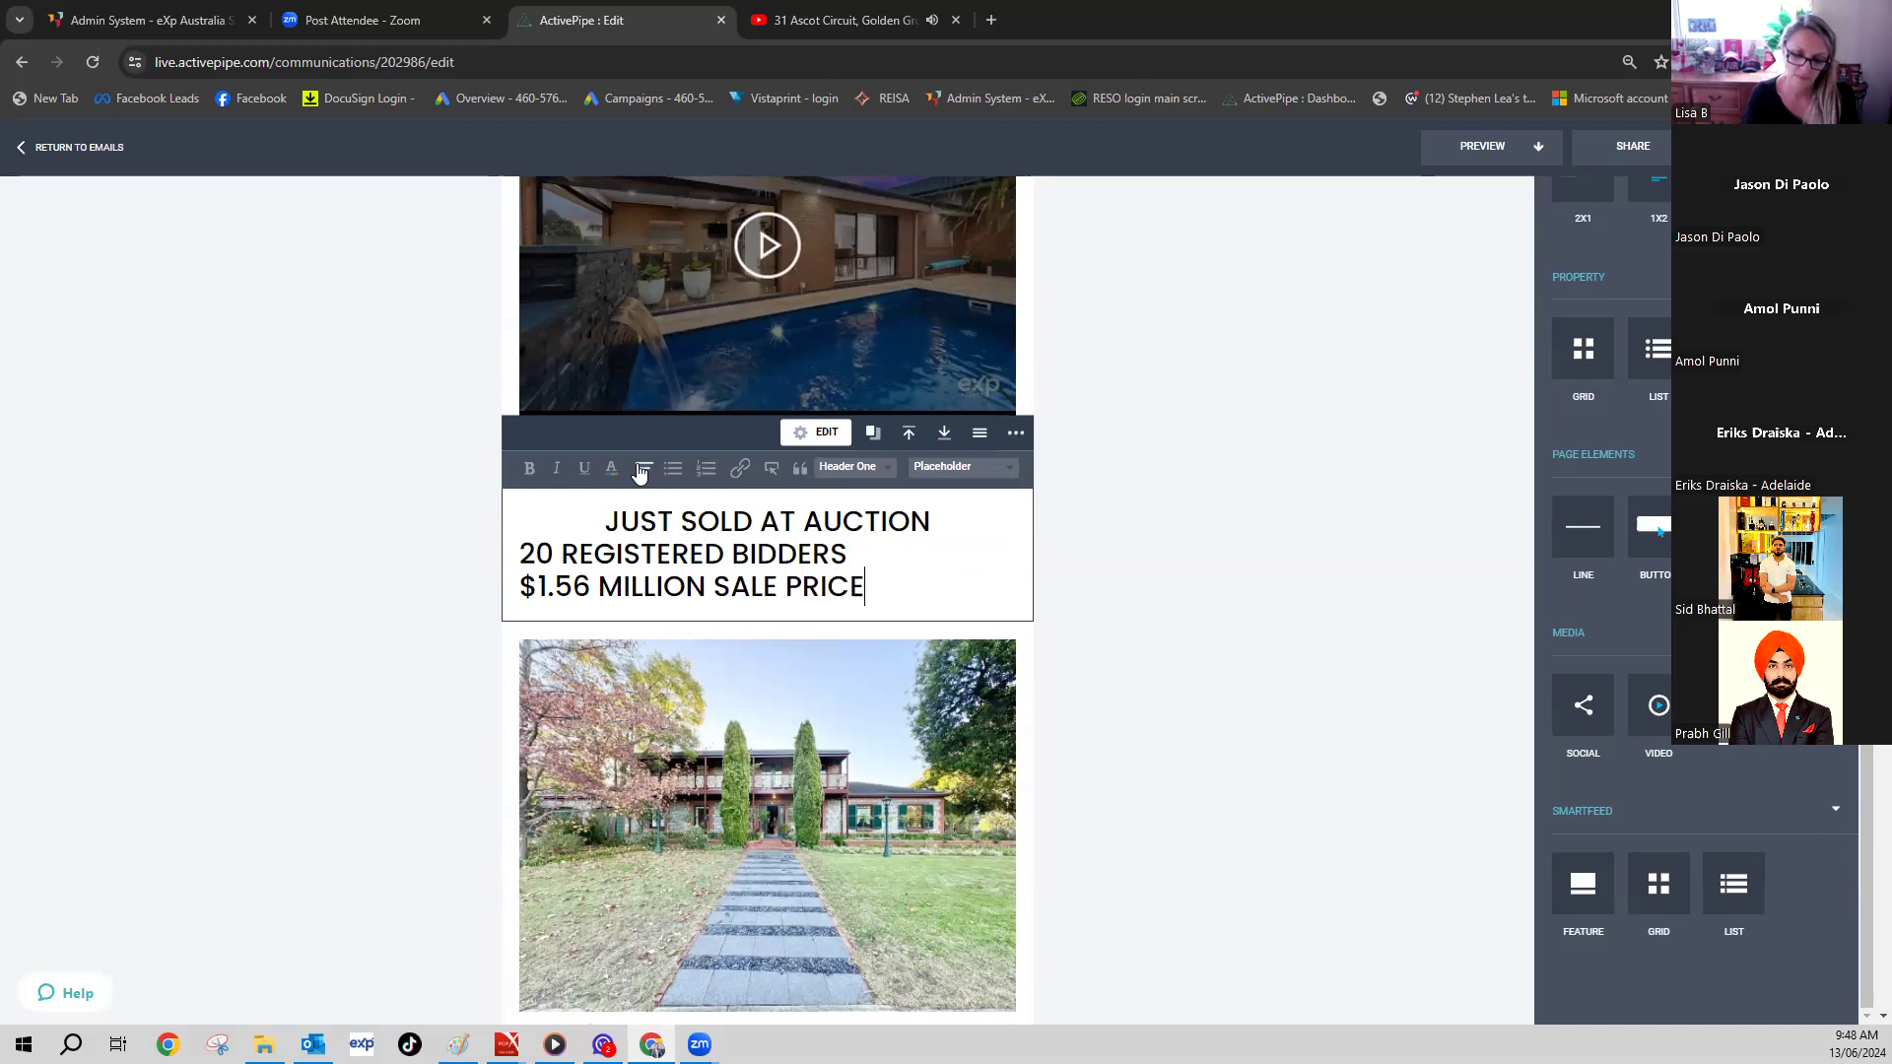
- Centre all three lines of the new heading
left_click(640, 470)
left_click(646, 515)
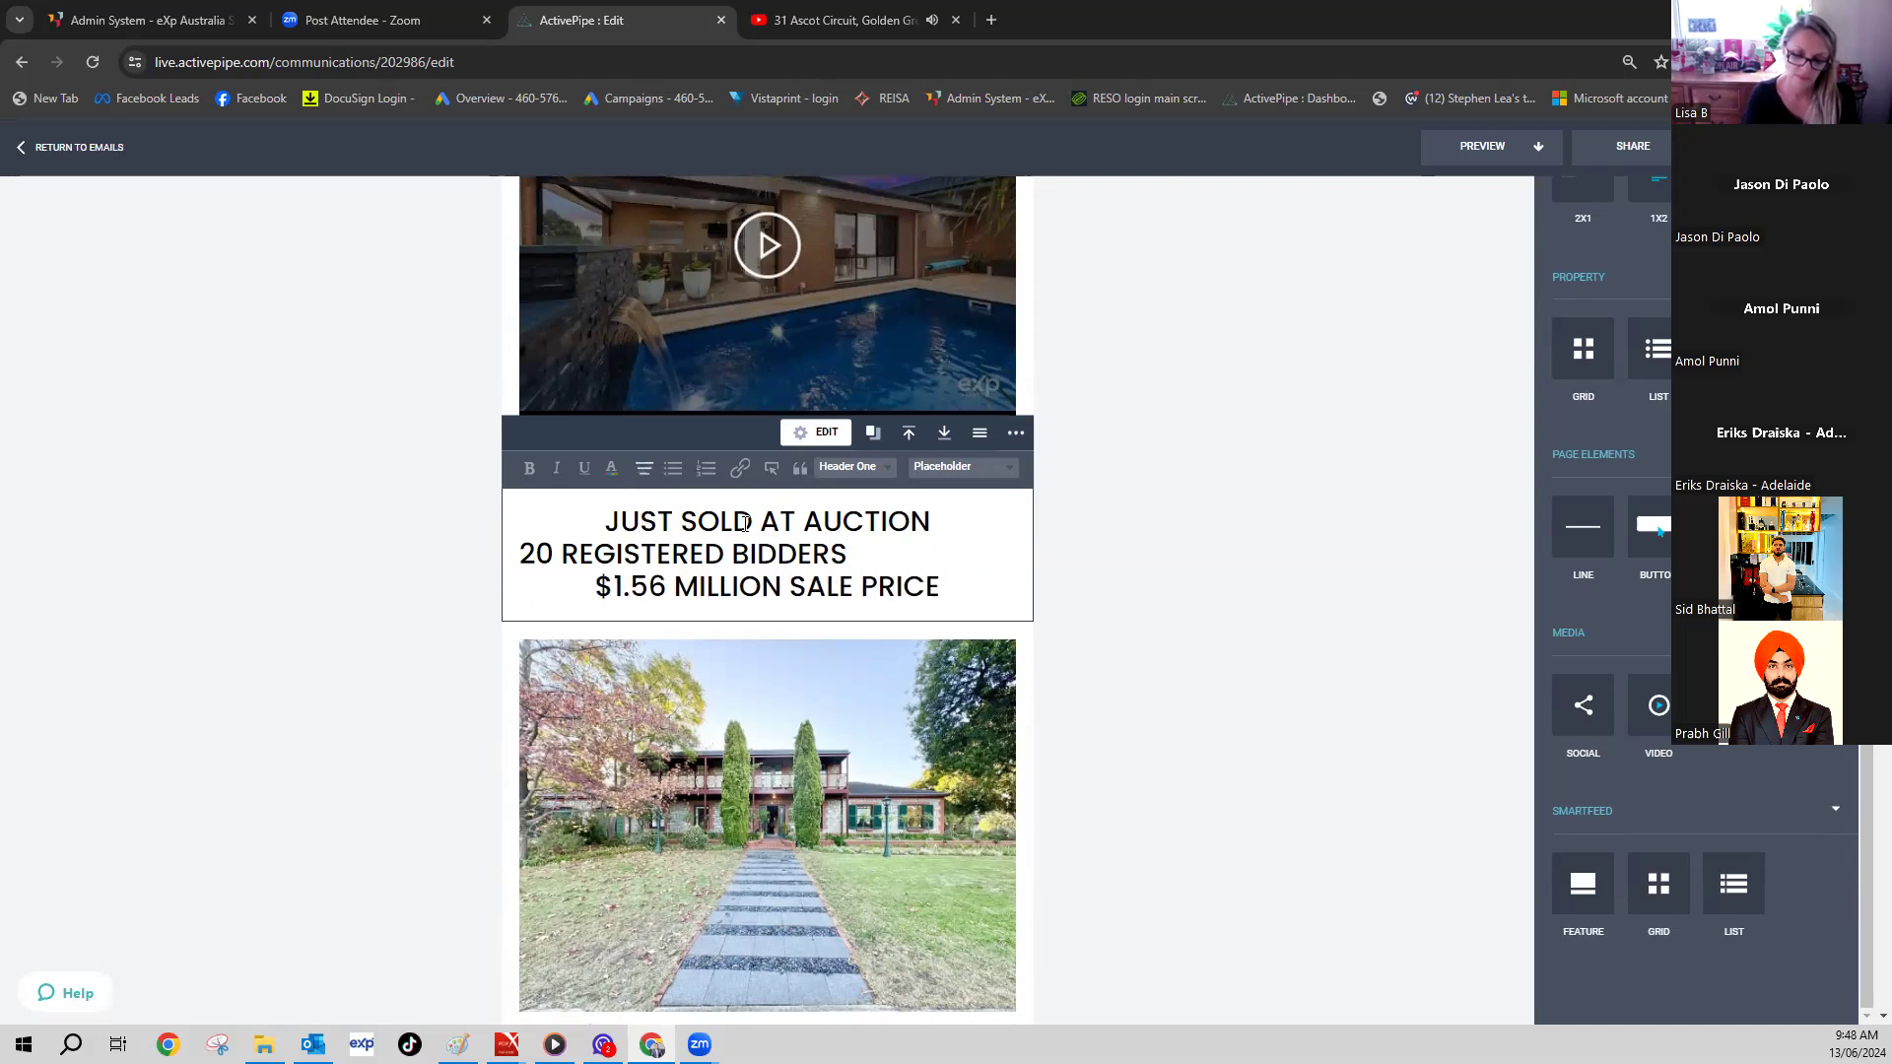
left_click_drag(939, 588, 609, 505)
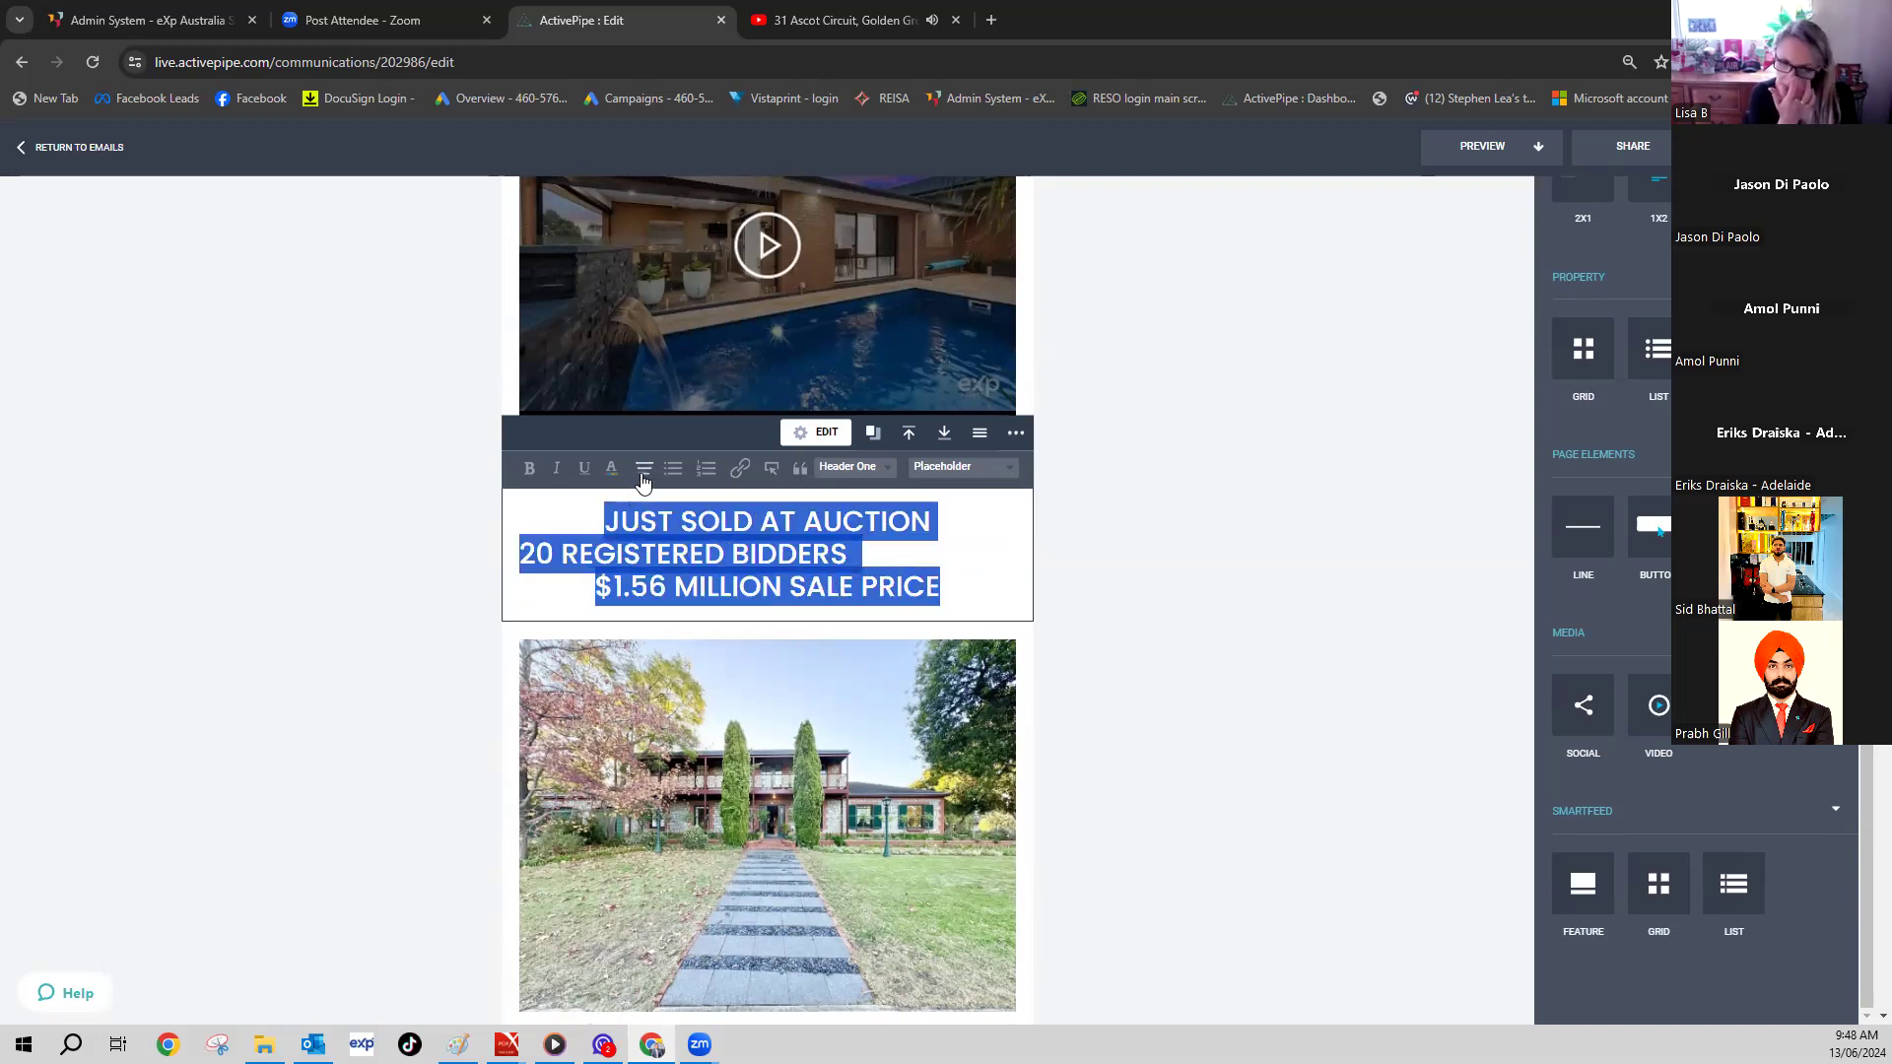
left_click(642, 473)
left_click(646, 516)
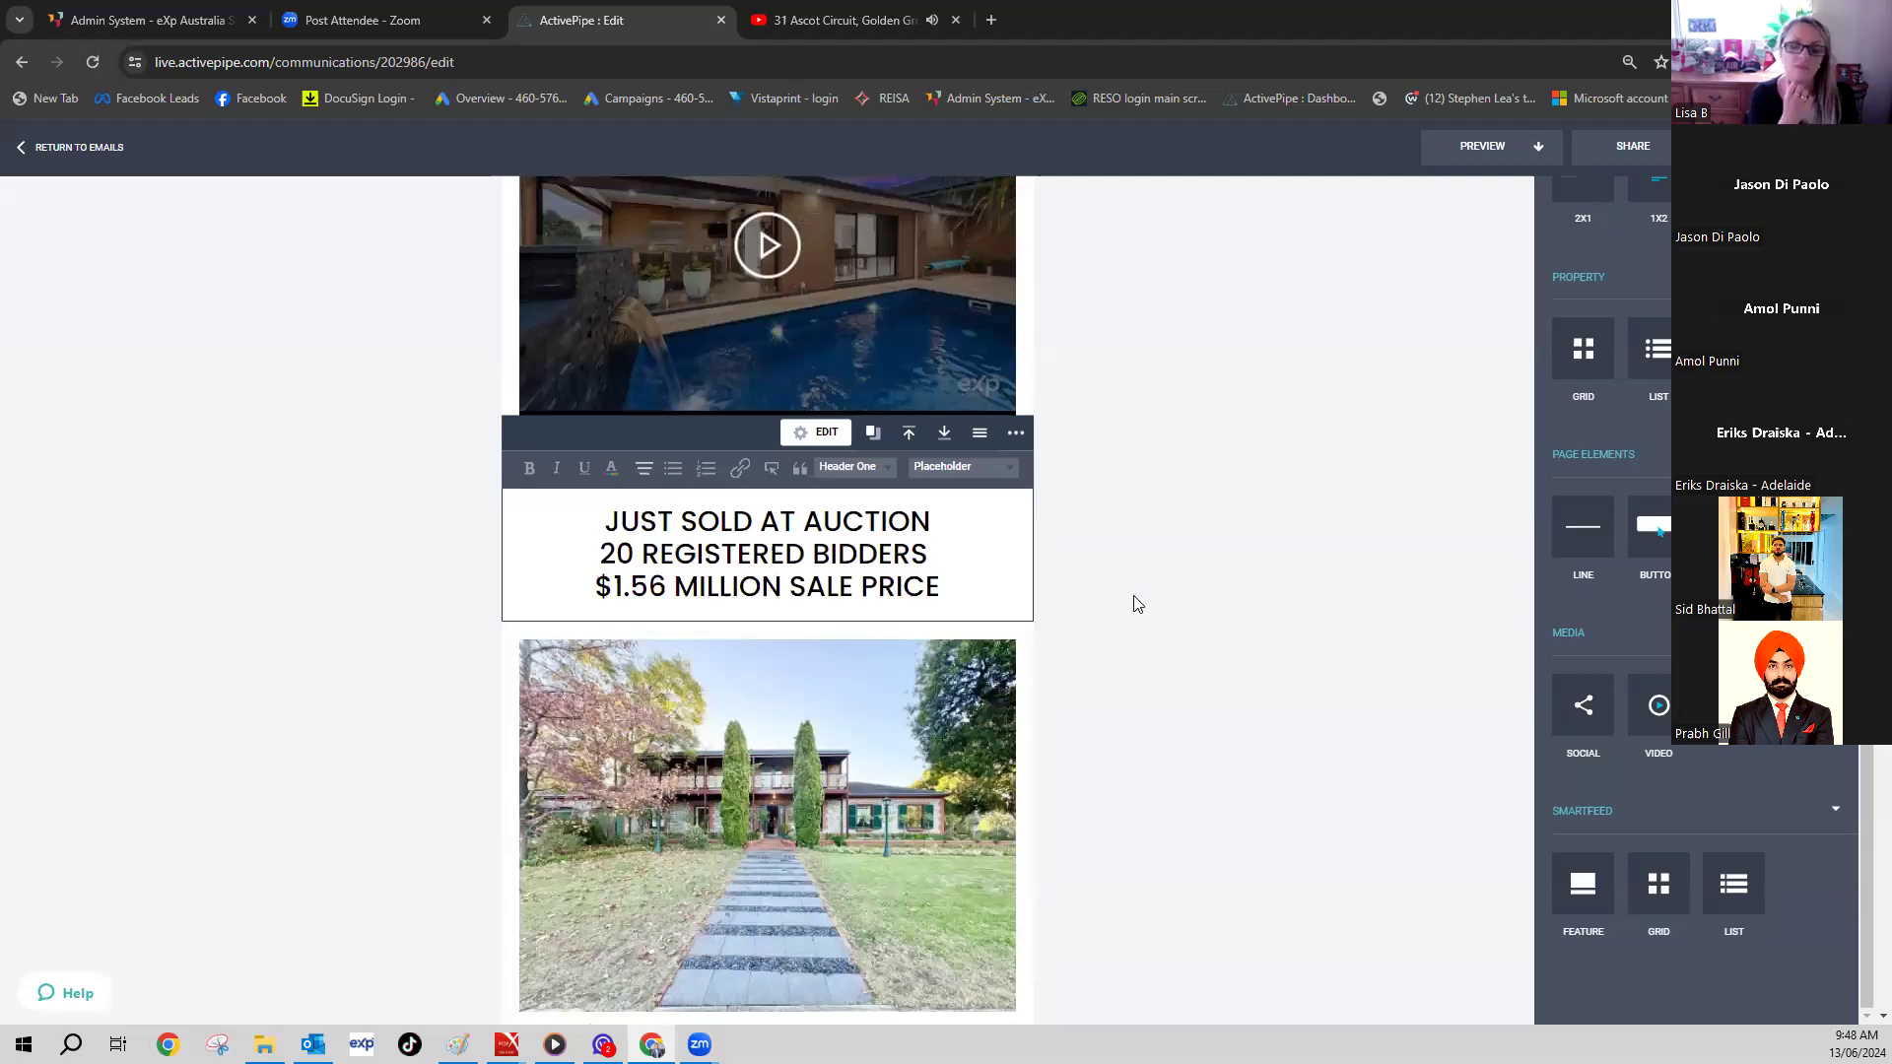
left_click(1137, 603)
scroll(1056, 608, "down", 6)
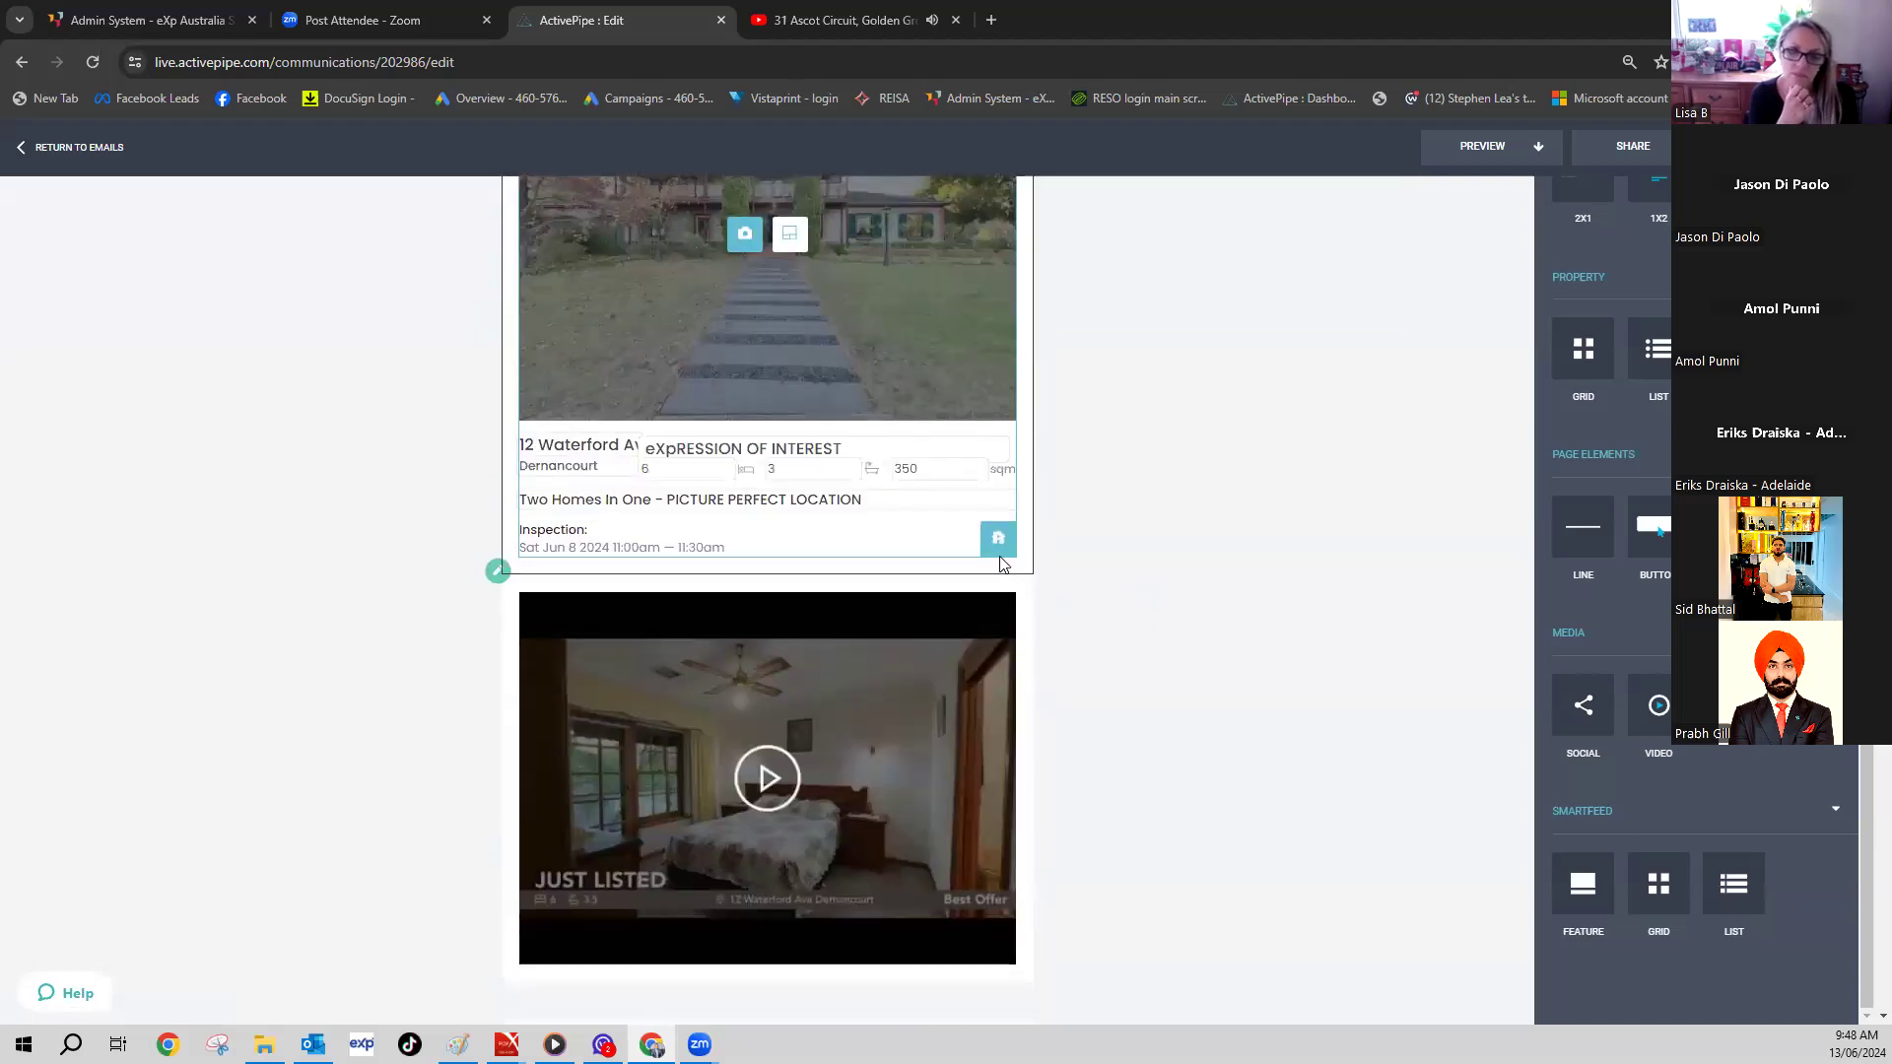
left_click(997, 540)
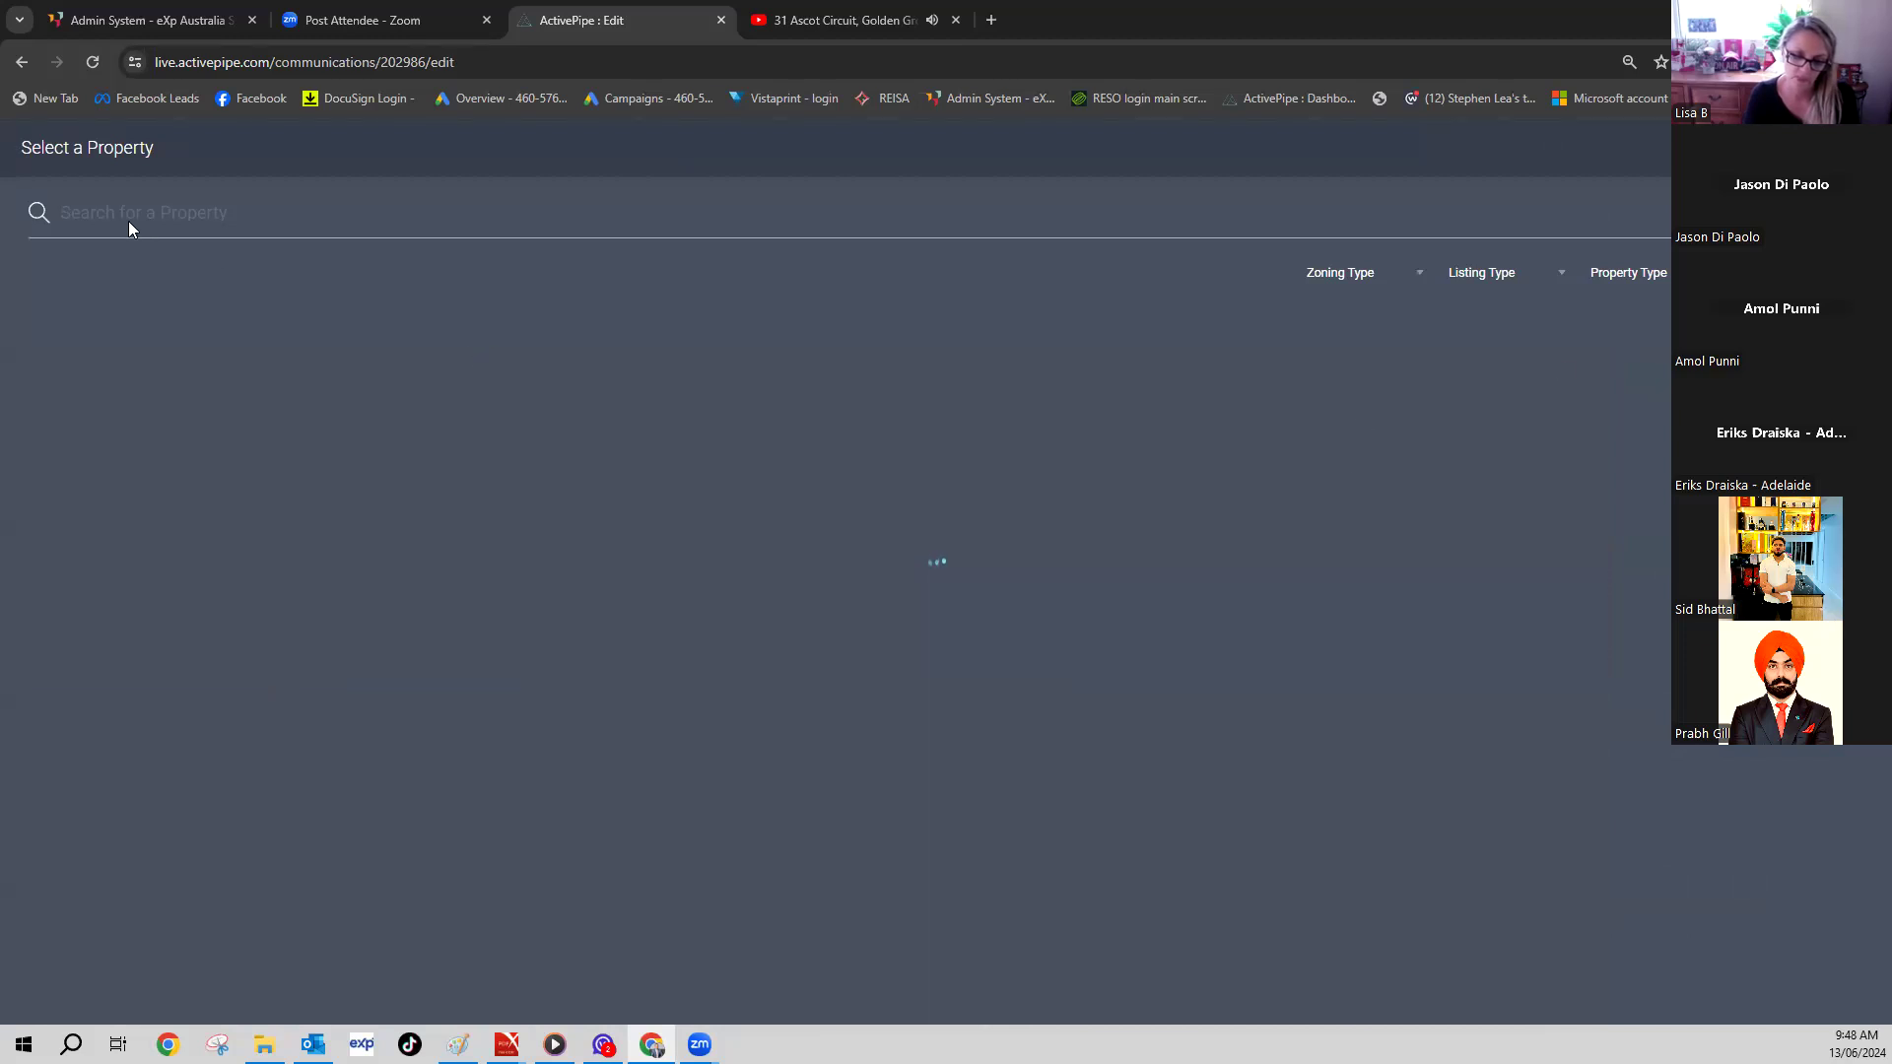
type("SEMAPHORE PARK")
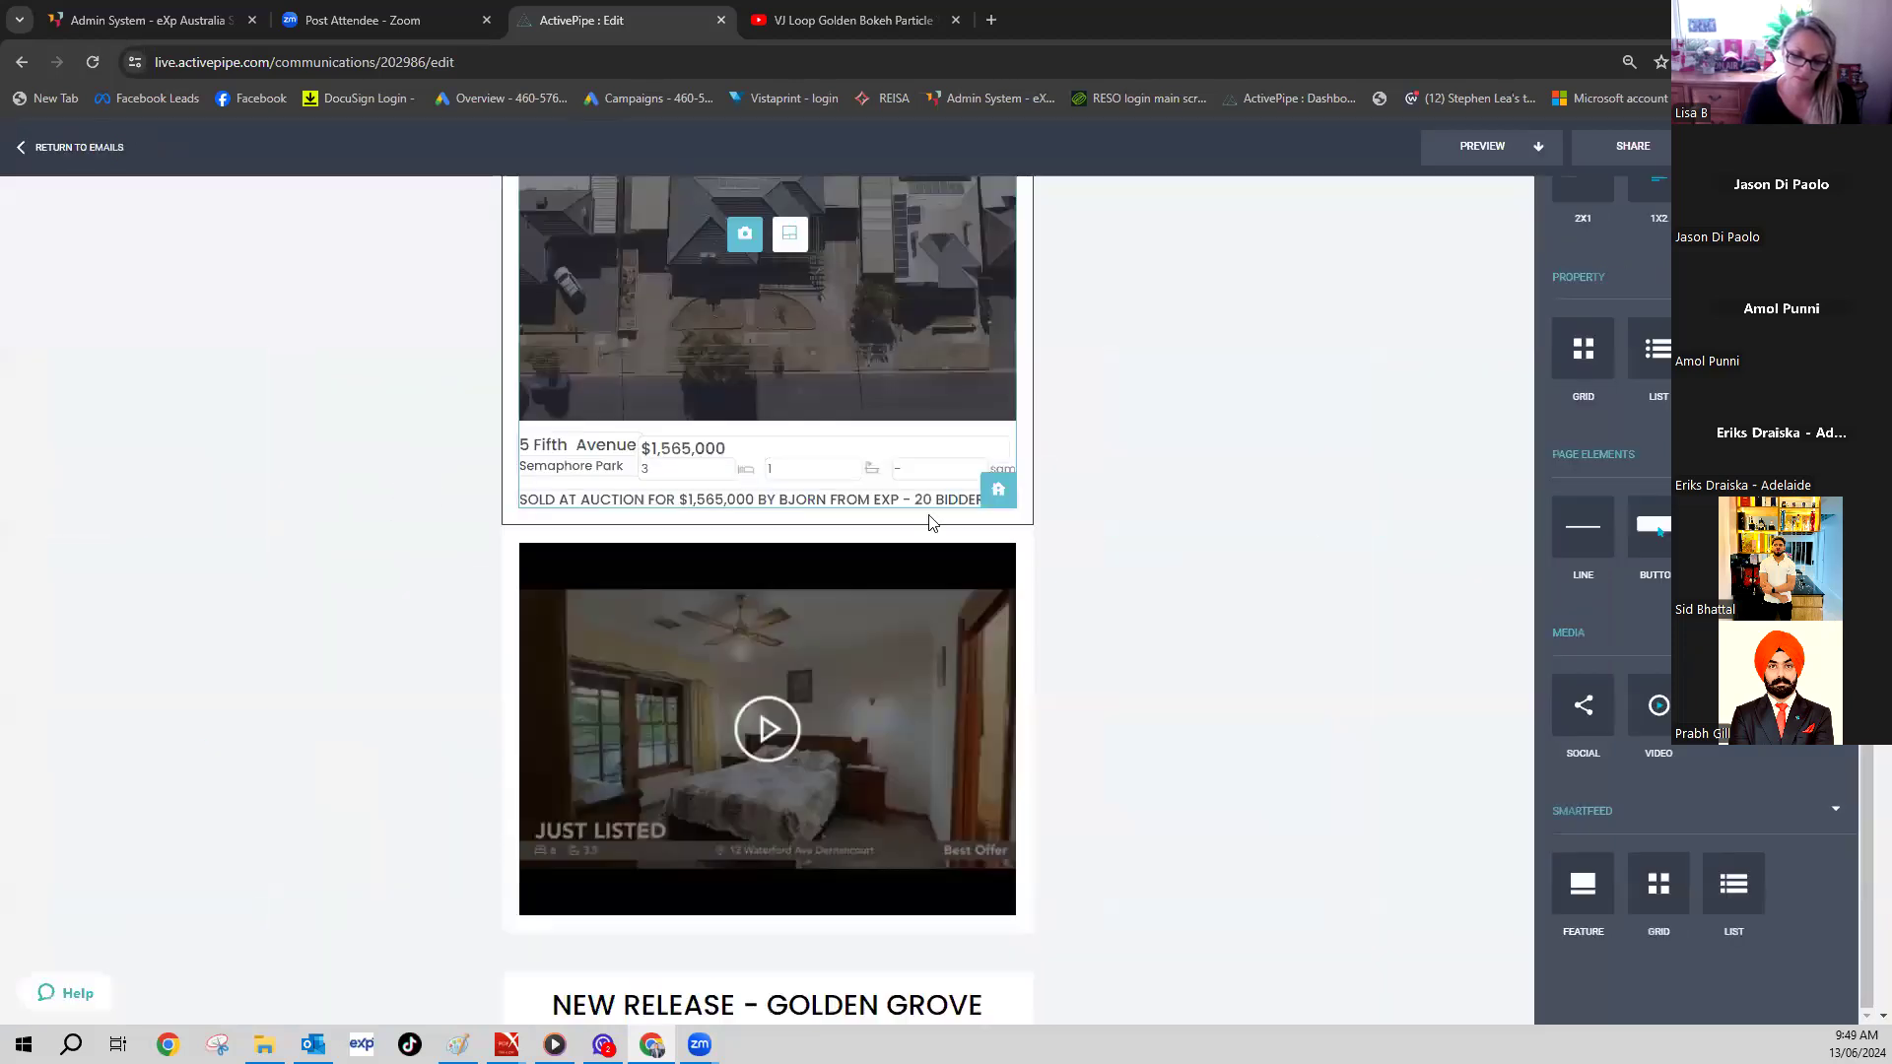
scroll(932, 523, "down", 4)
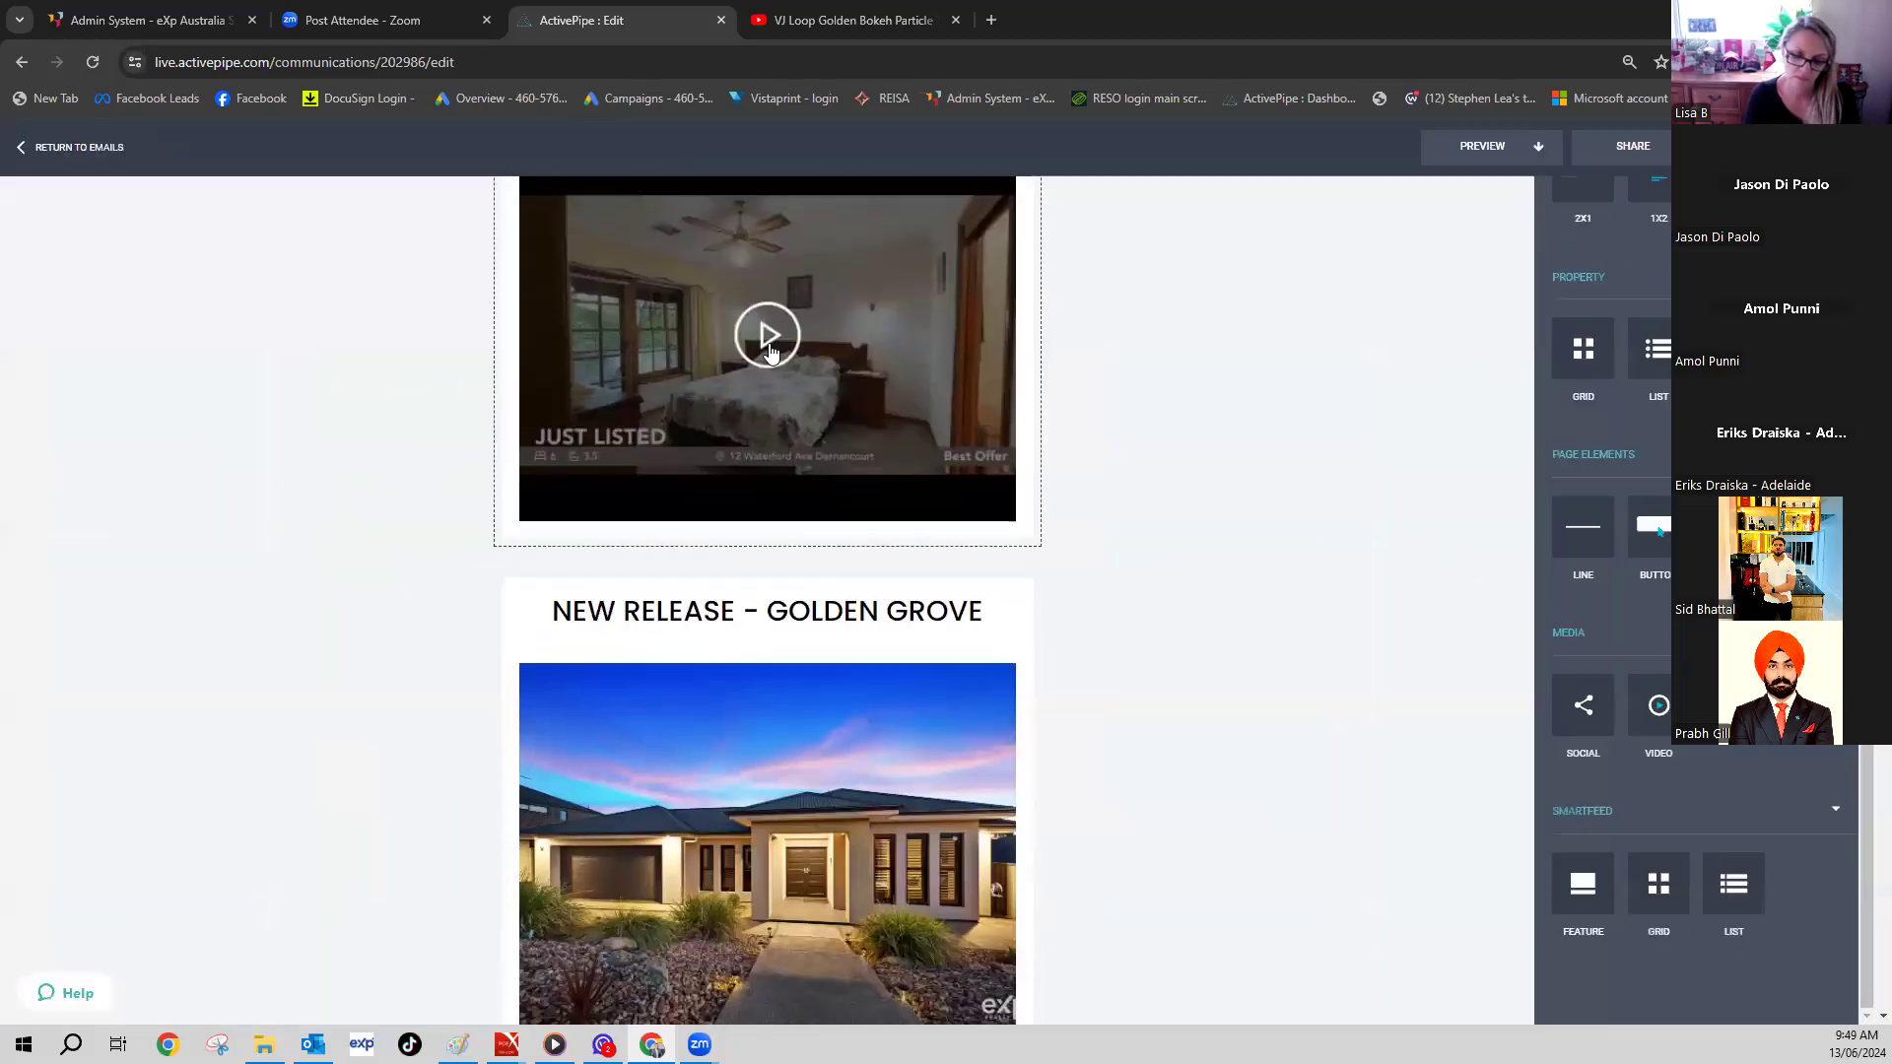
- Reopen the block's video chooser and browse the channel's recent YouTube videos
mouse_move(777, 380)
left_click(766, 344)
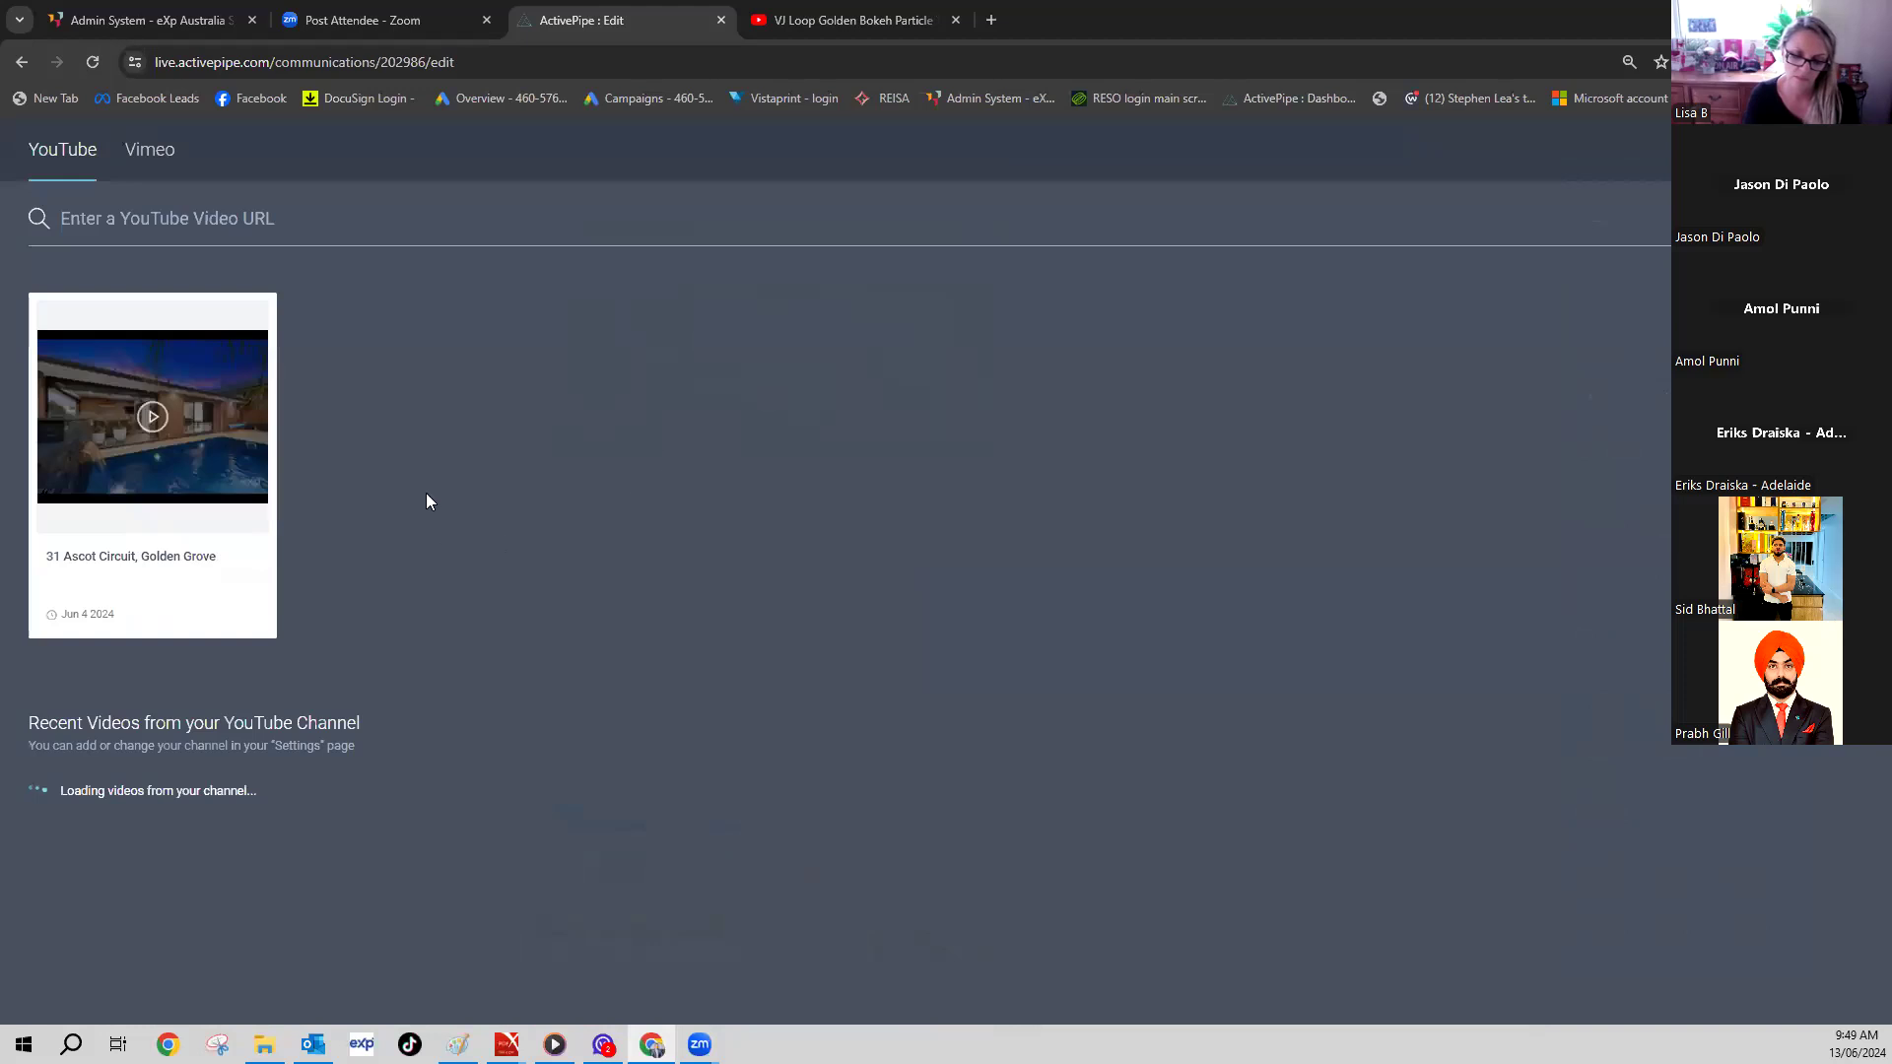
scroll(426, 500, "down", 4)
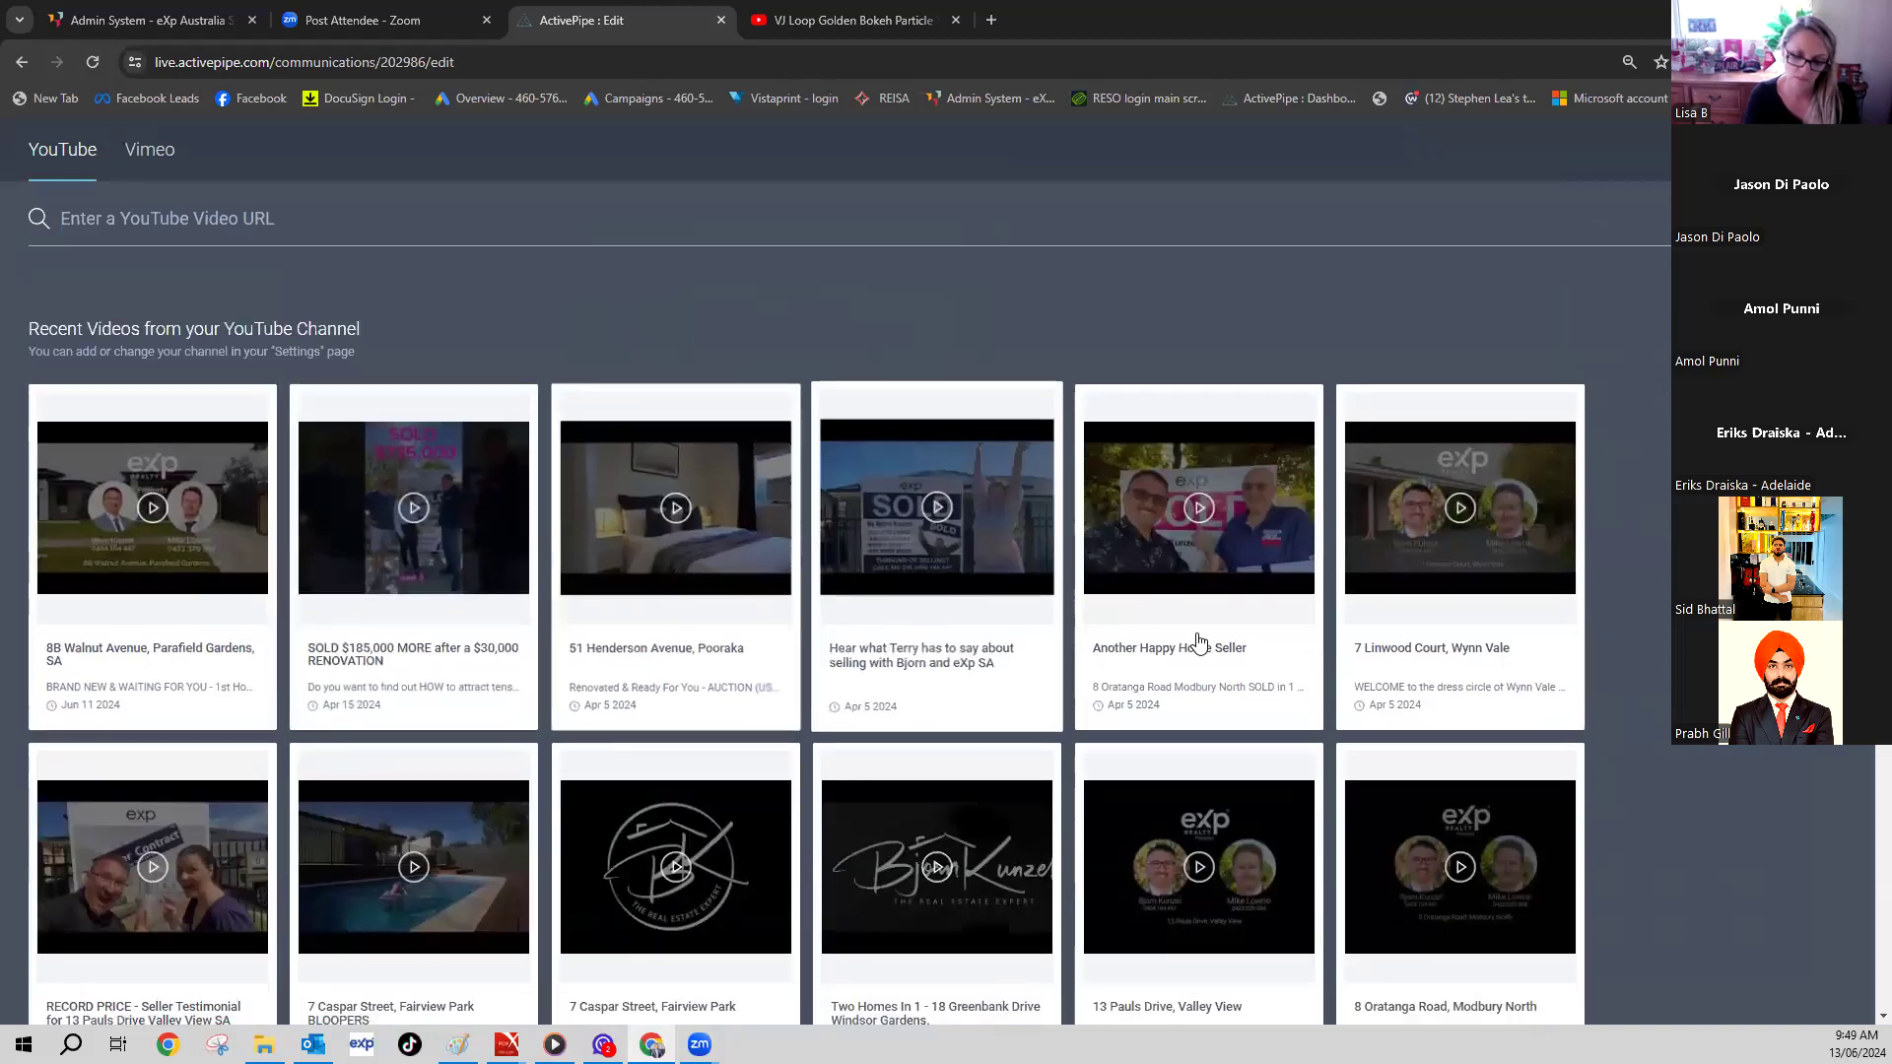
scroll(1198, 642, "down", 4)
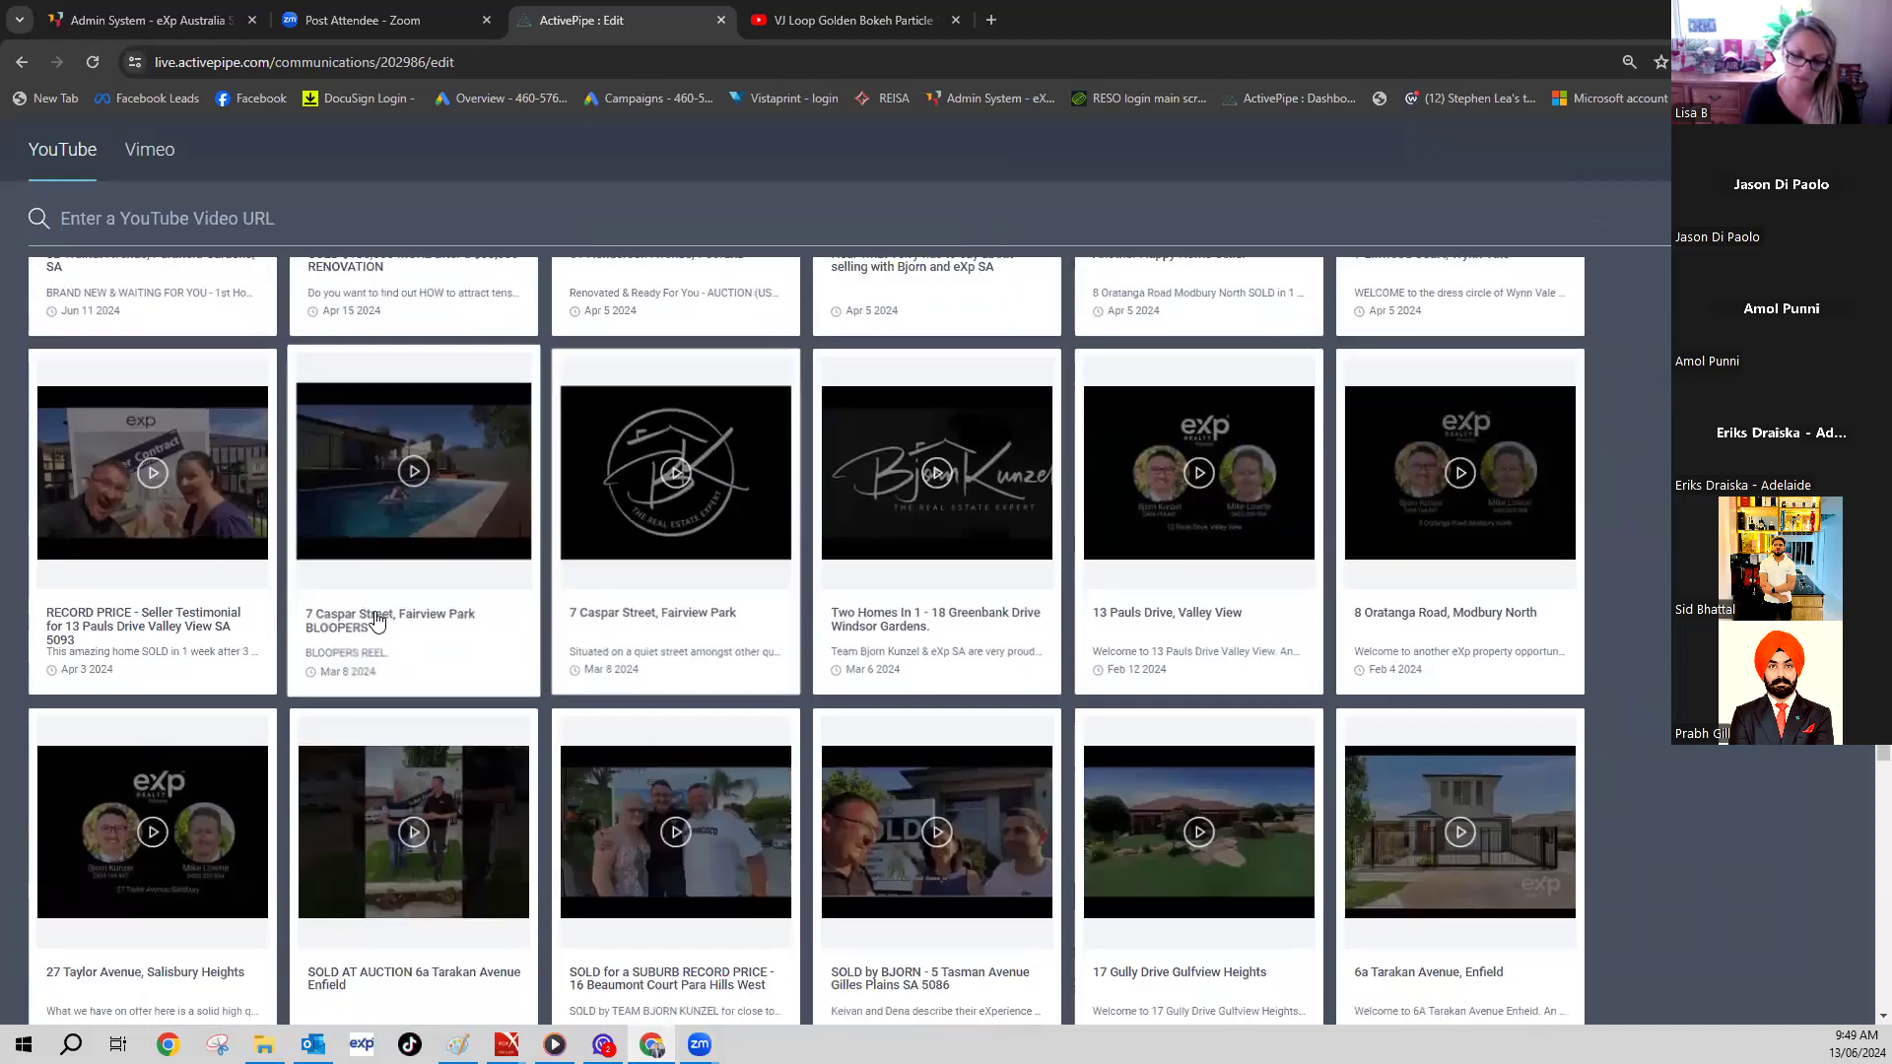
scroll(258, 727, "down", 1)
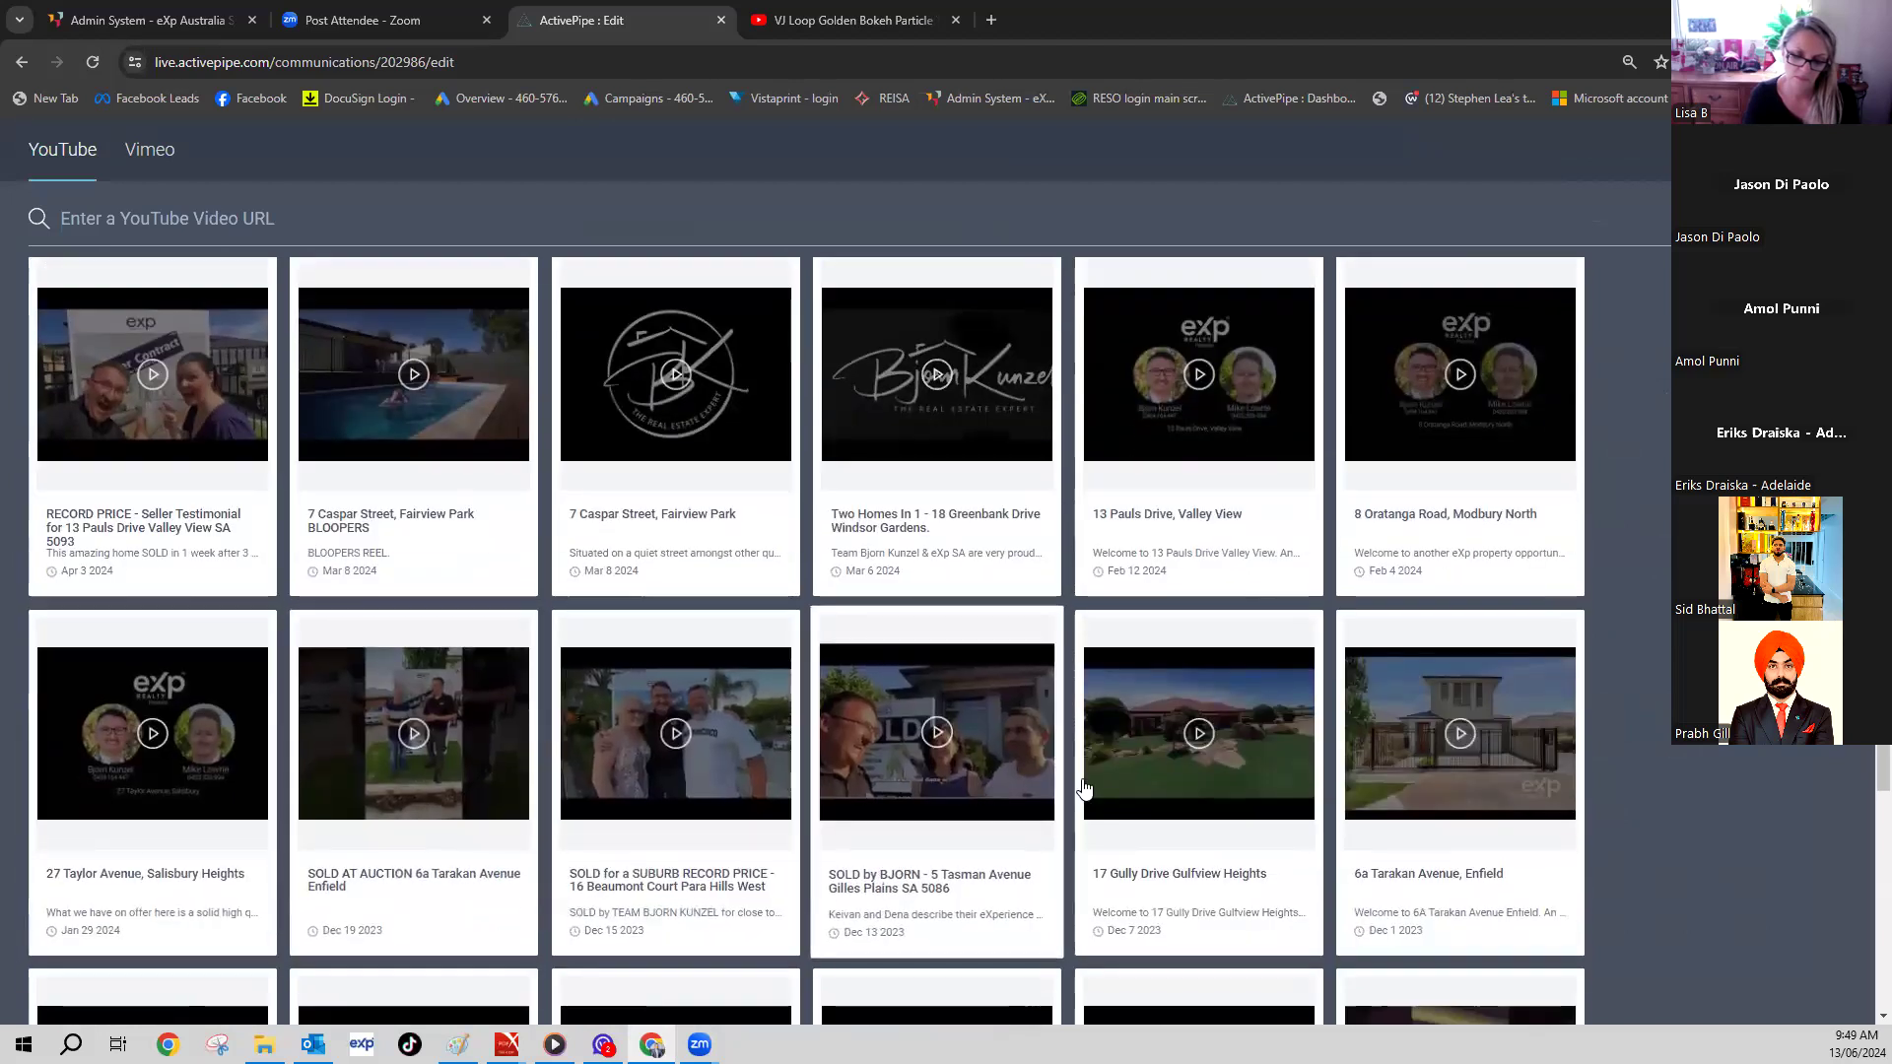
scroll(1084, 788, "down", 3)
scroll(606, 800, "down", 3)
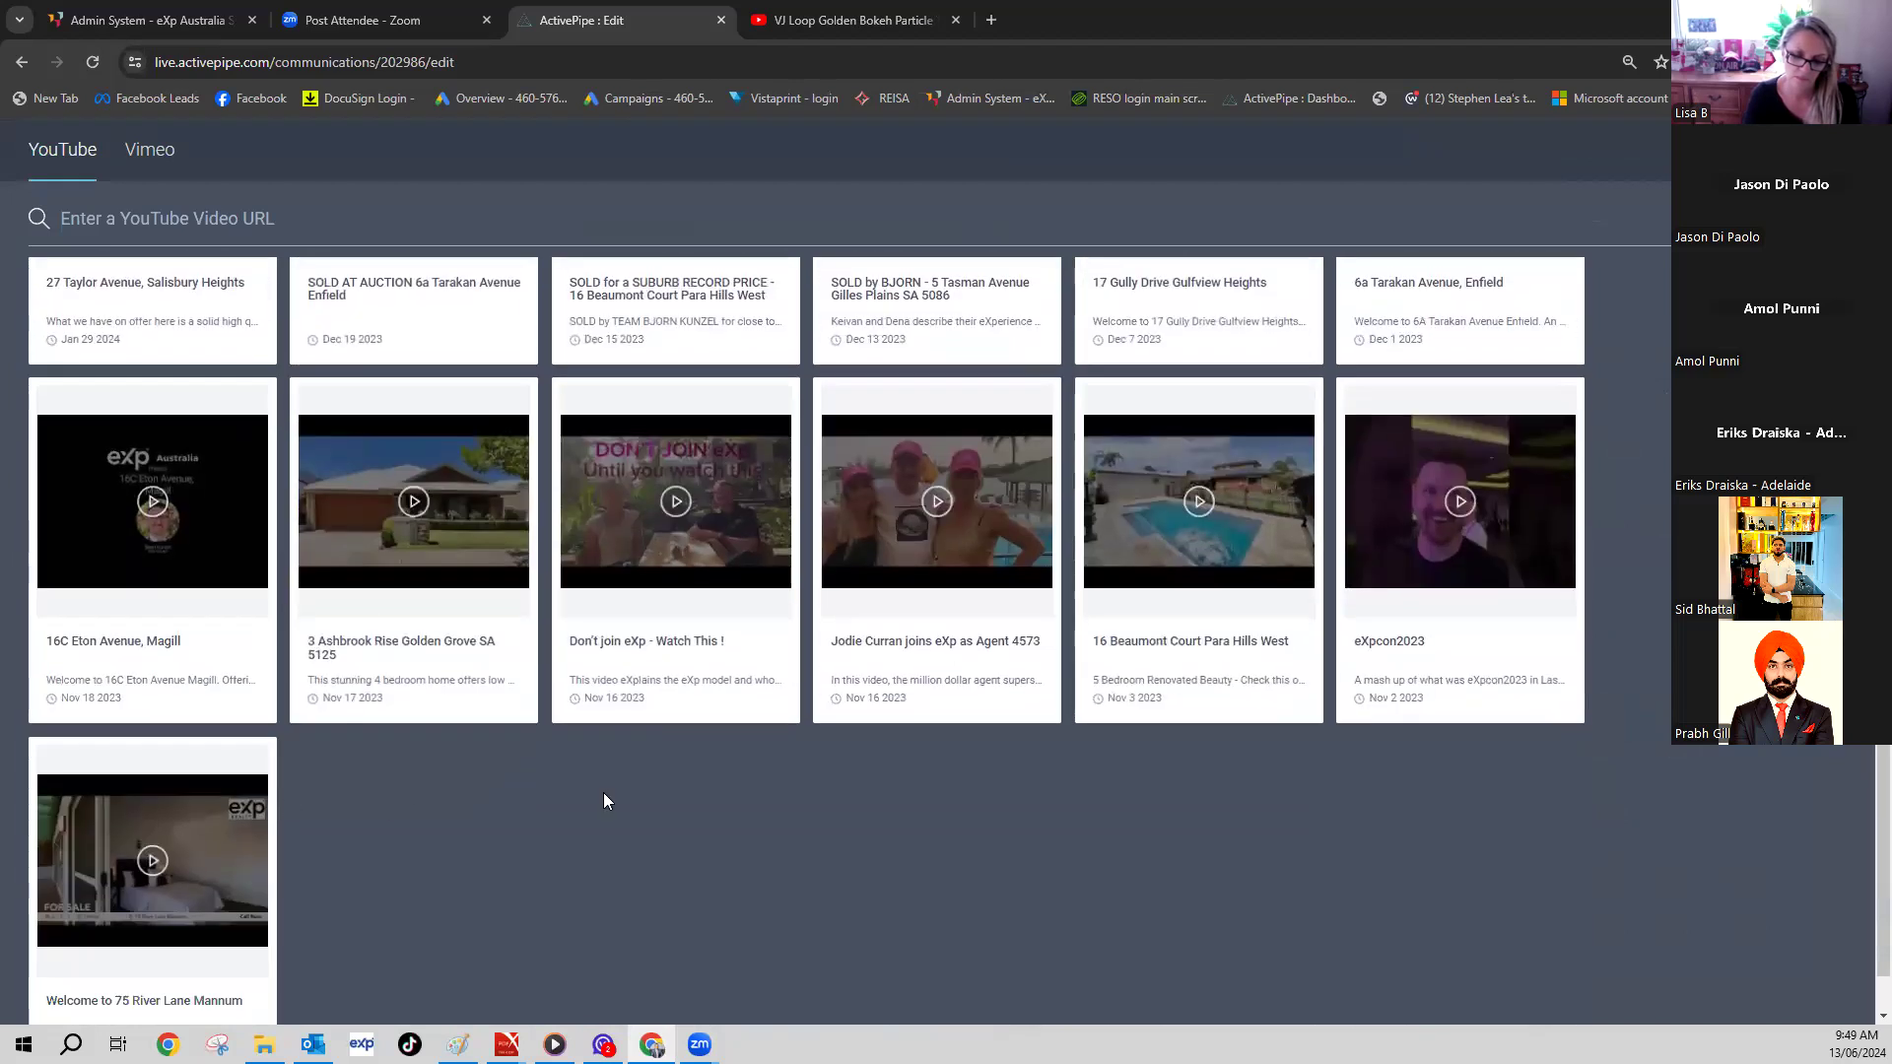
scroll(603, 792, "up", 15)
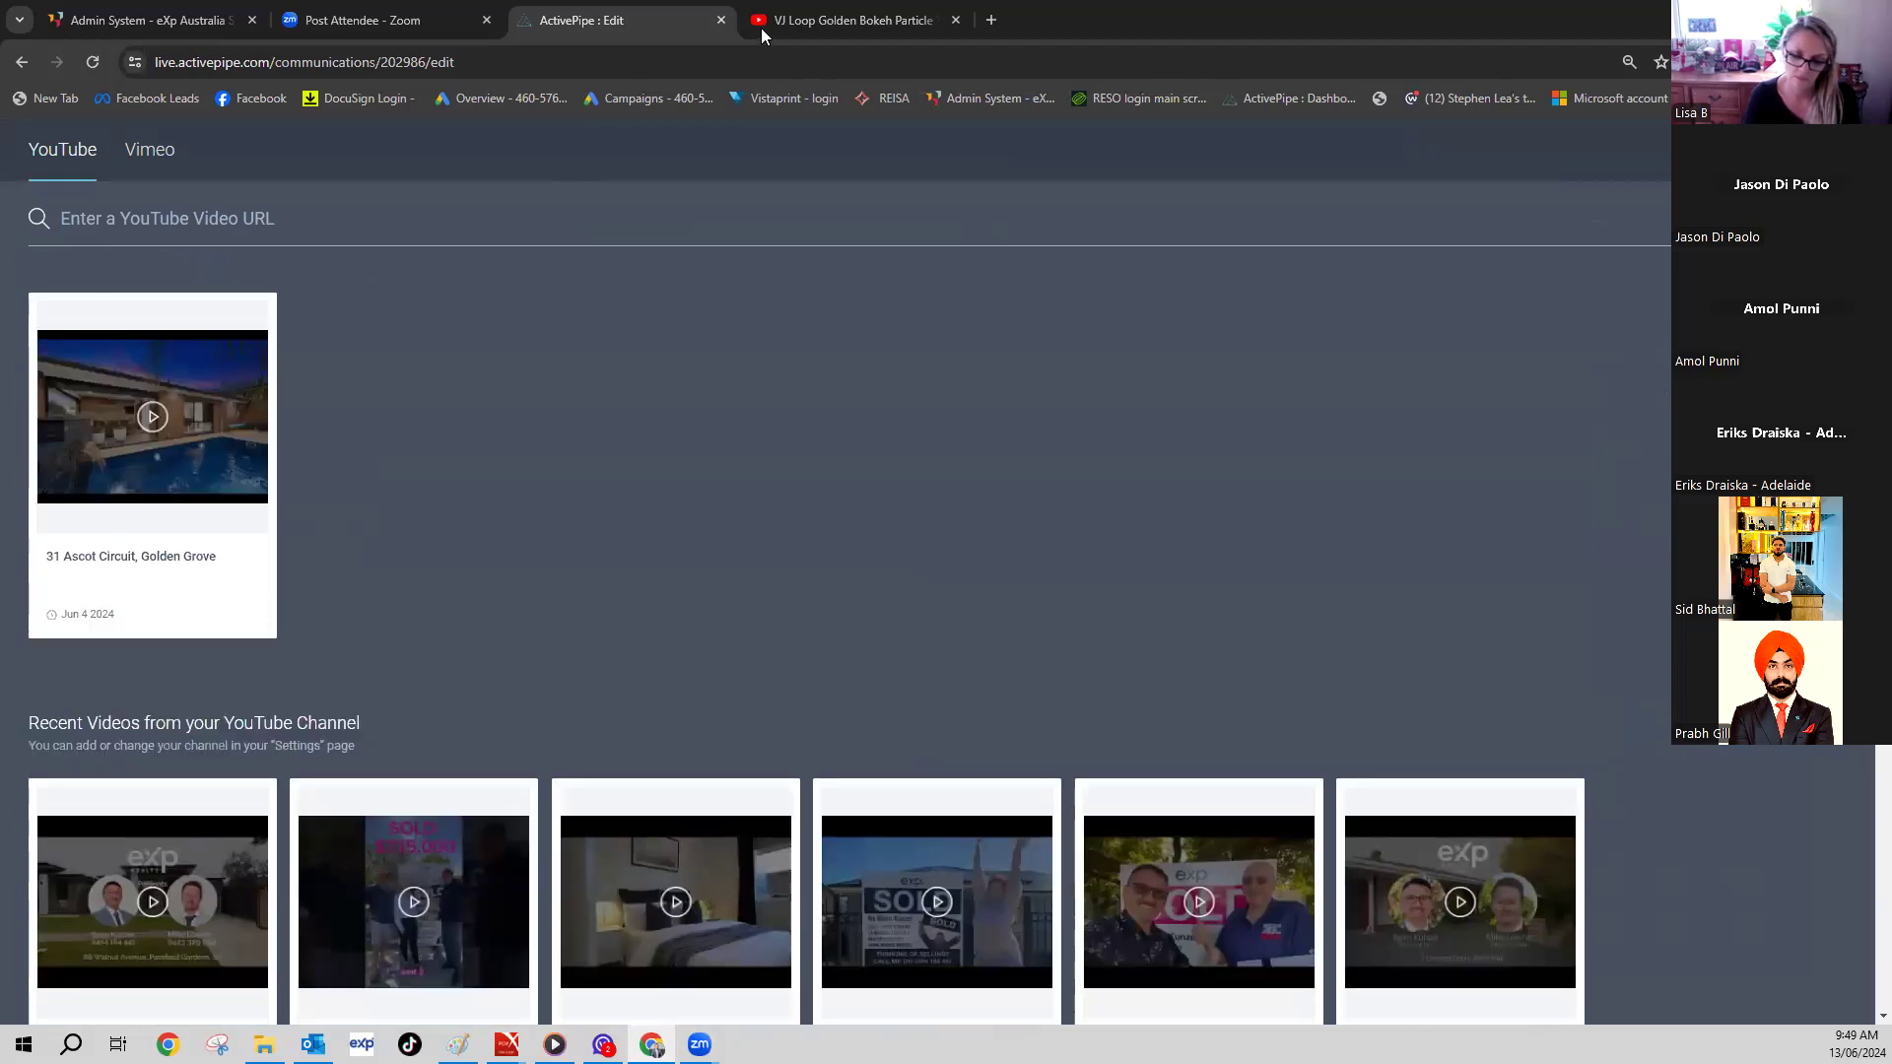
left_click(761, 27)
left_click(958, 141)
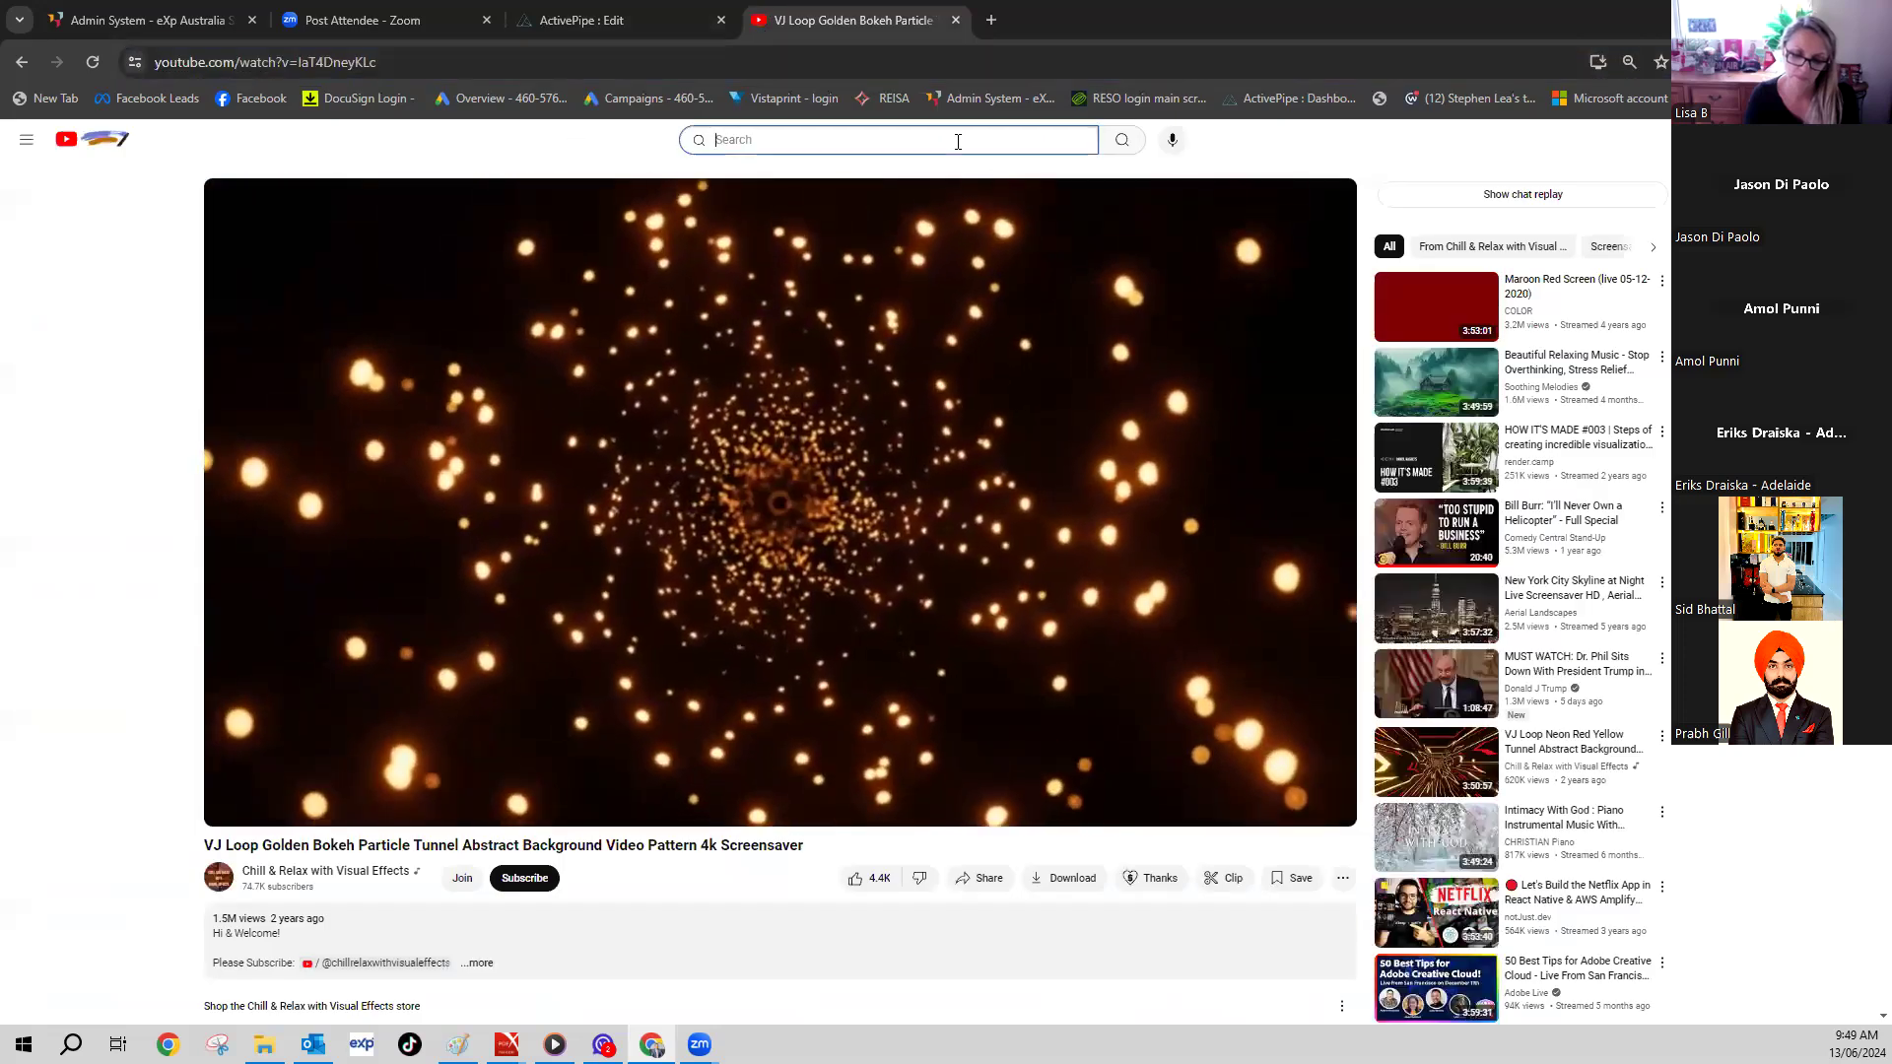
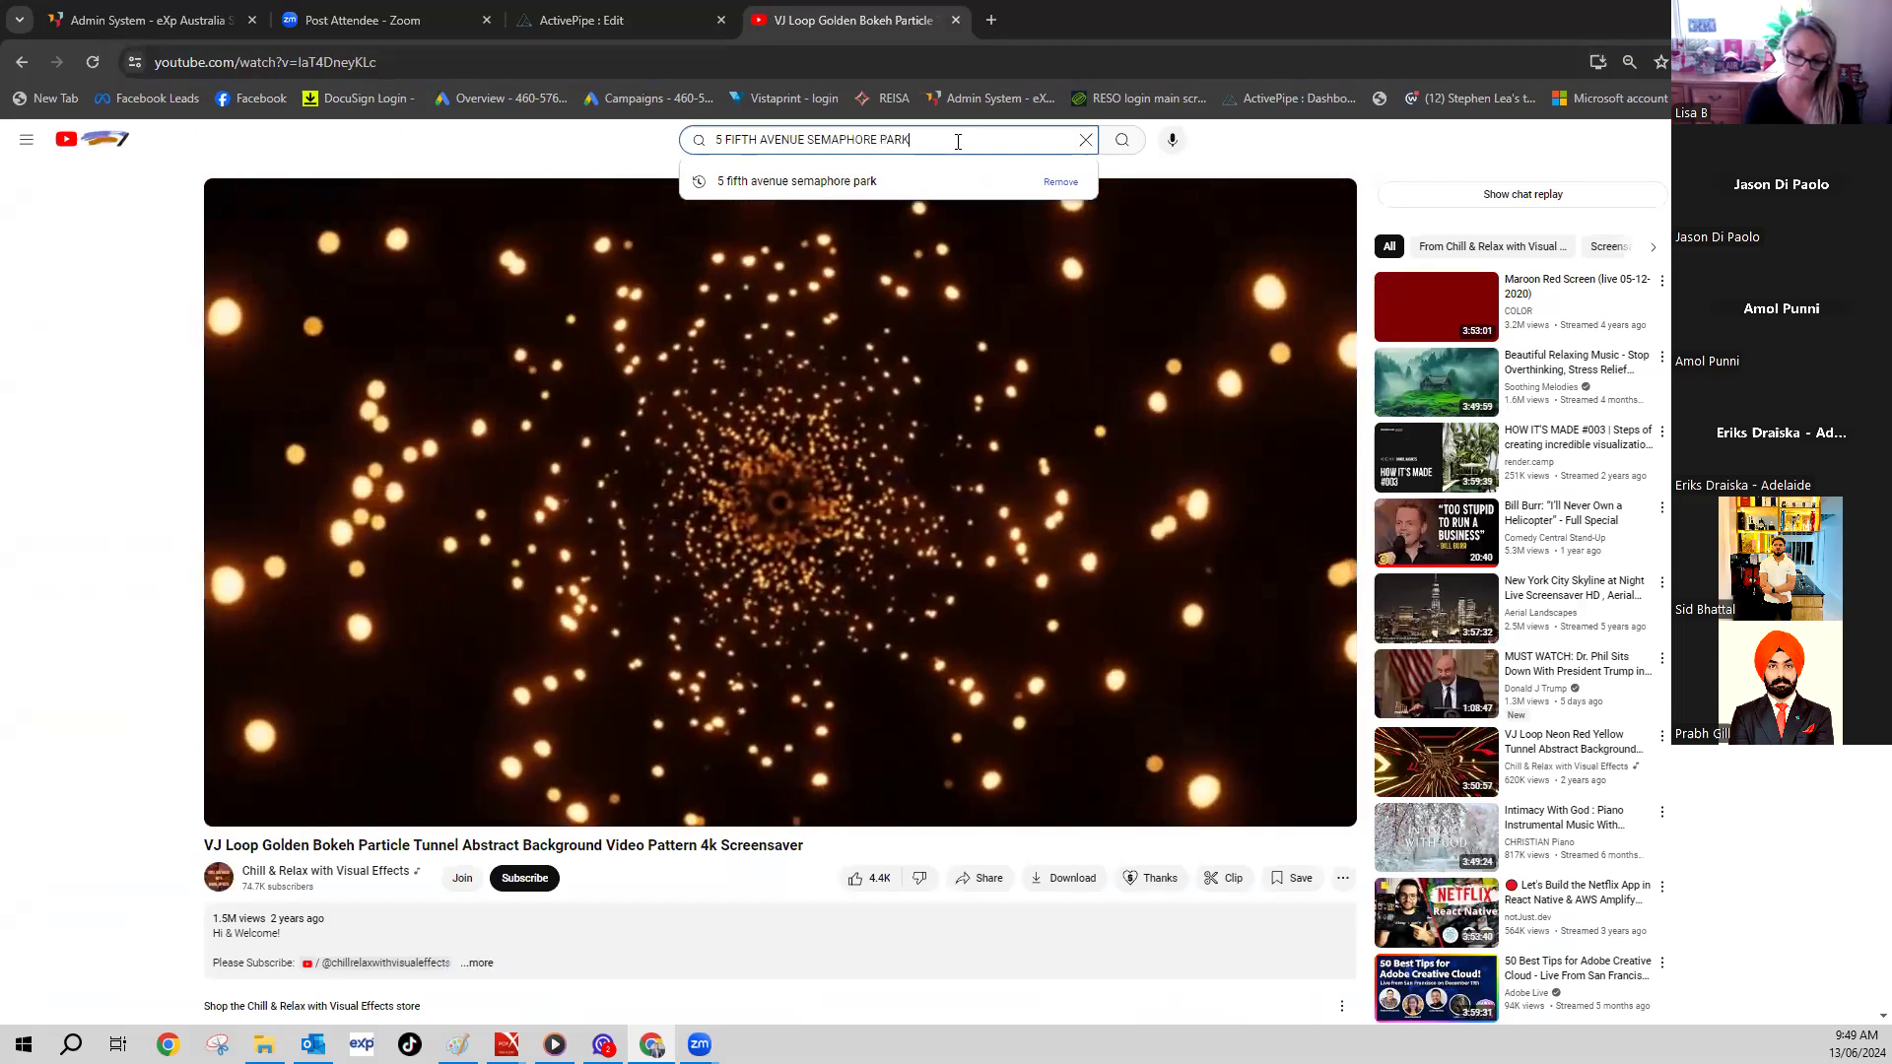
key("Return")
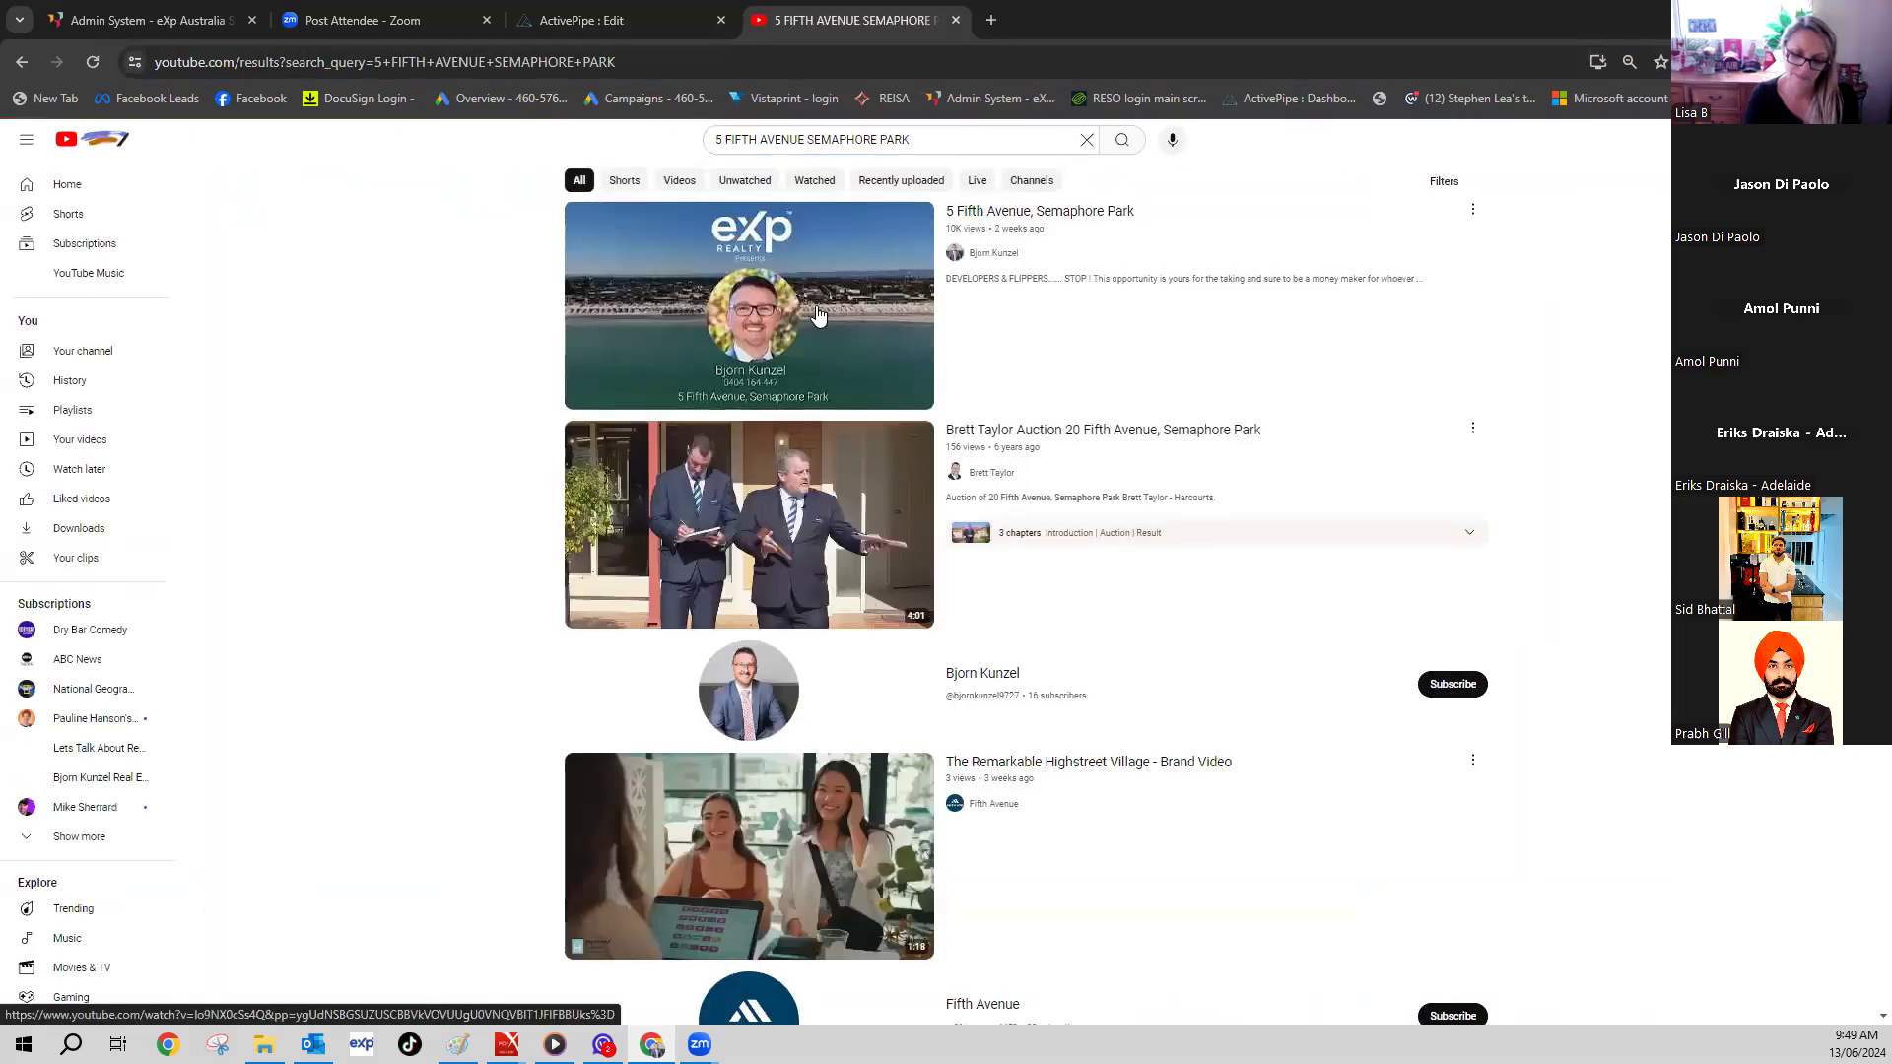
left_click(817, 315)
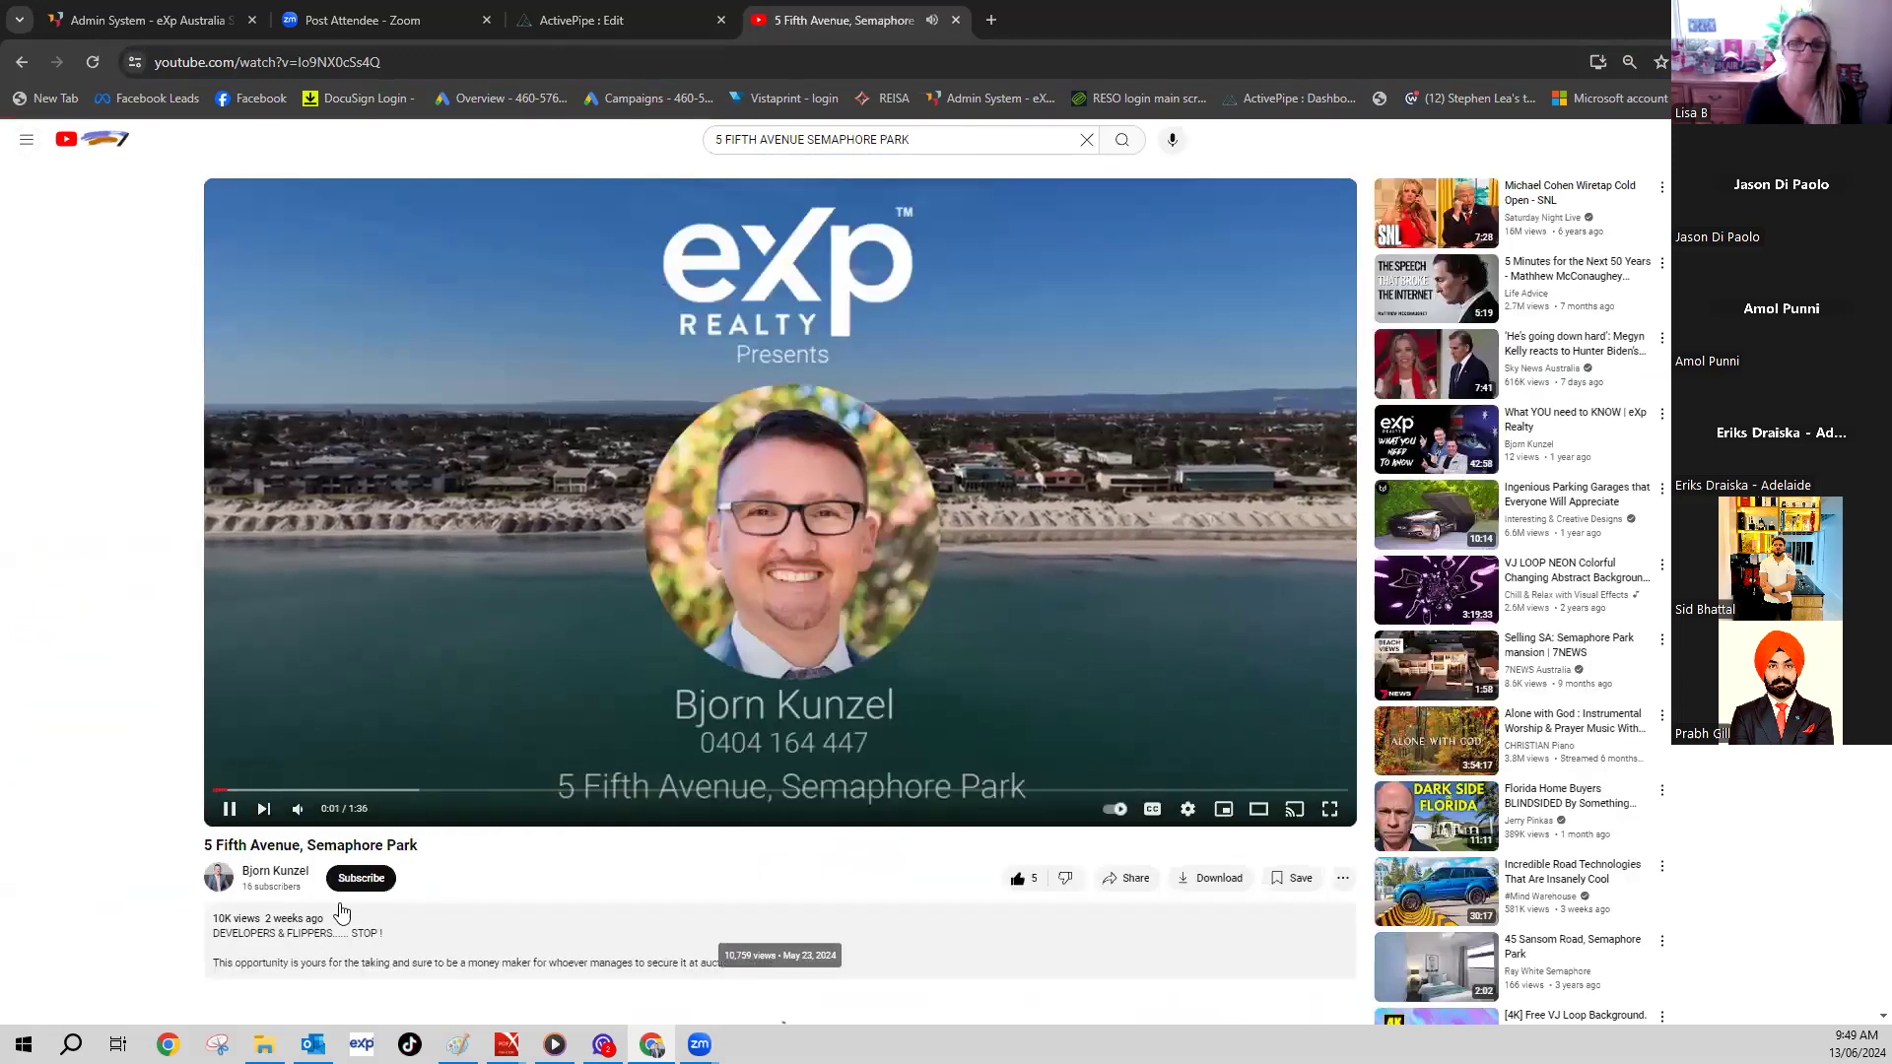
scroll(591, 837, "down", 2)
scroll(739, 760, "up", 2)
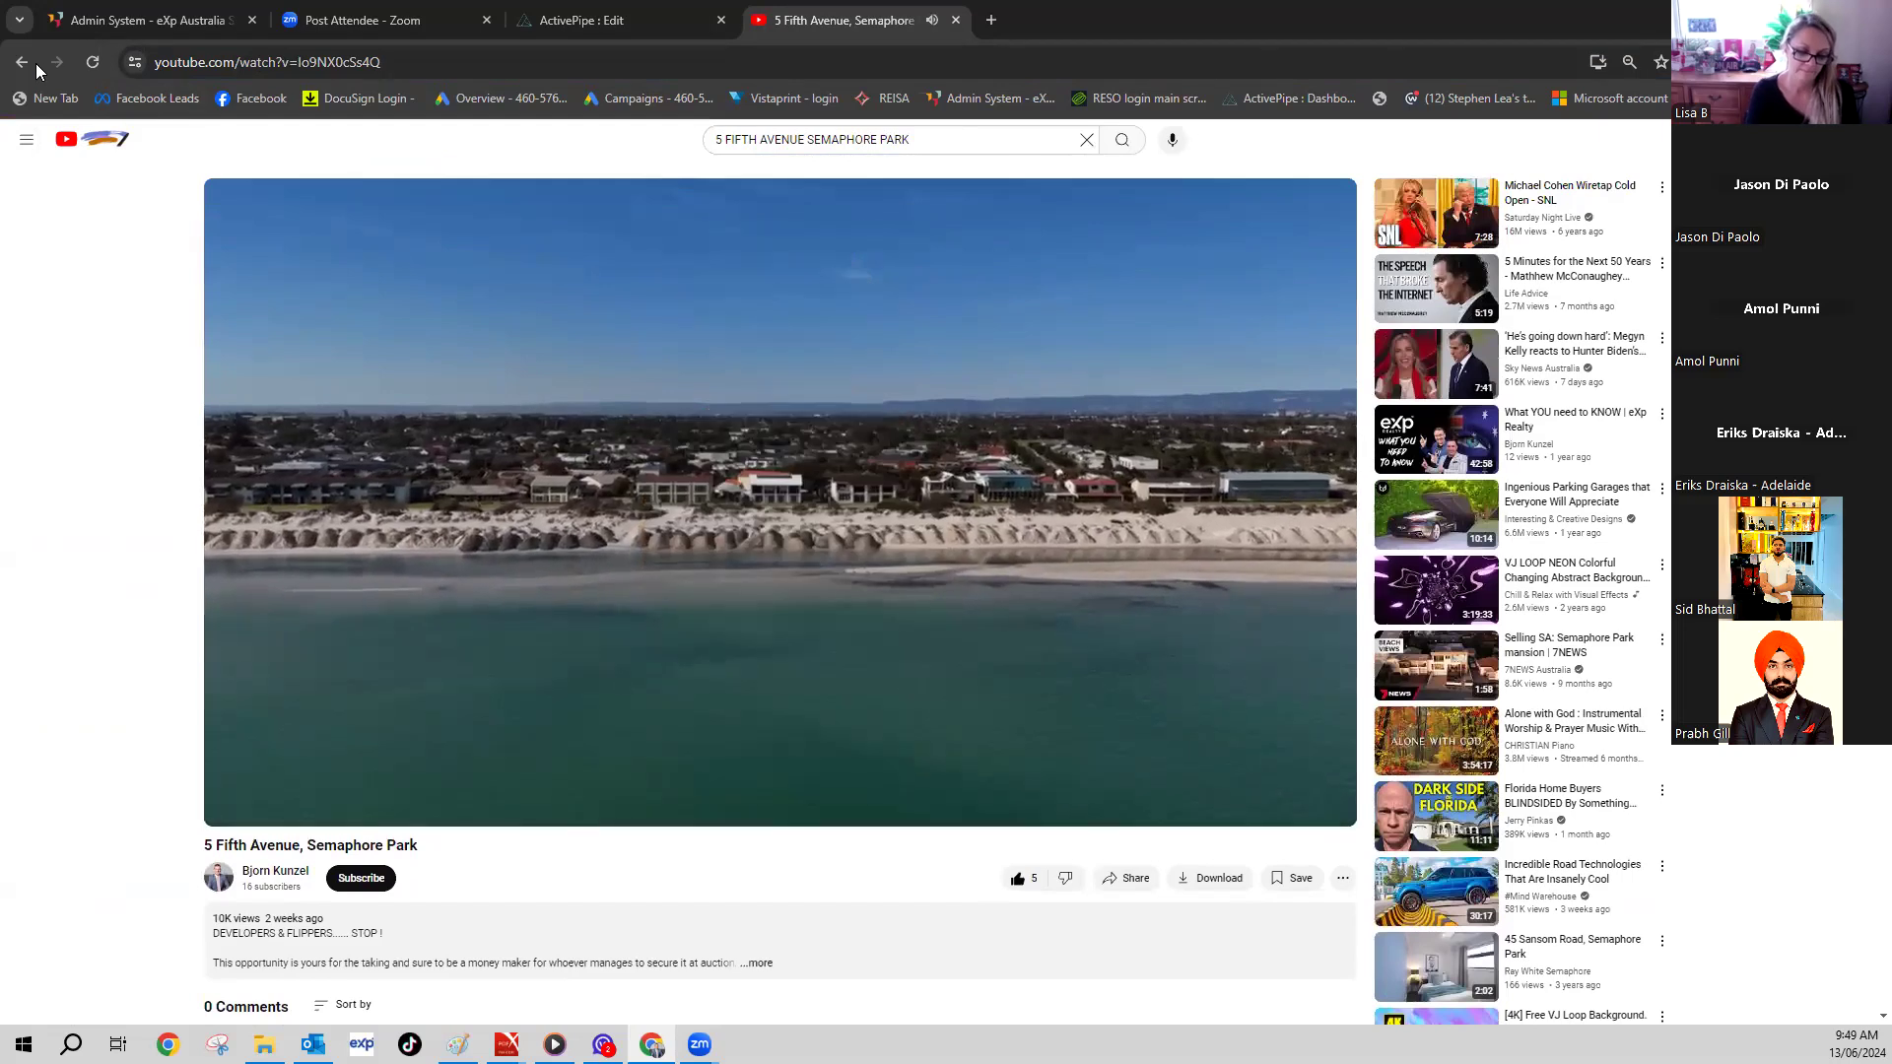
left_click(36, 65)
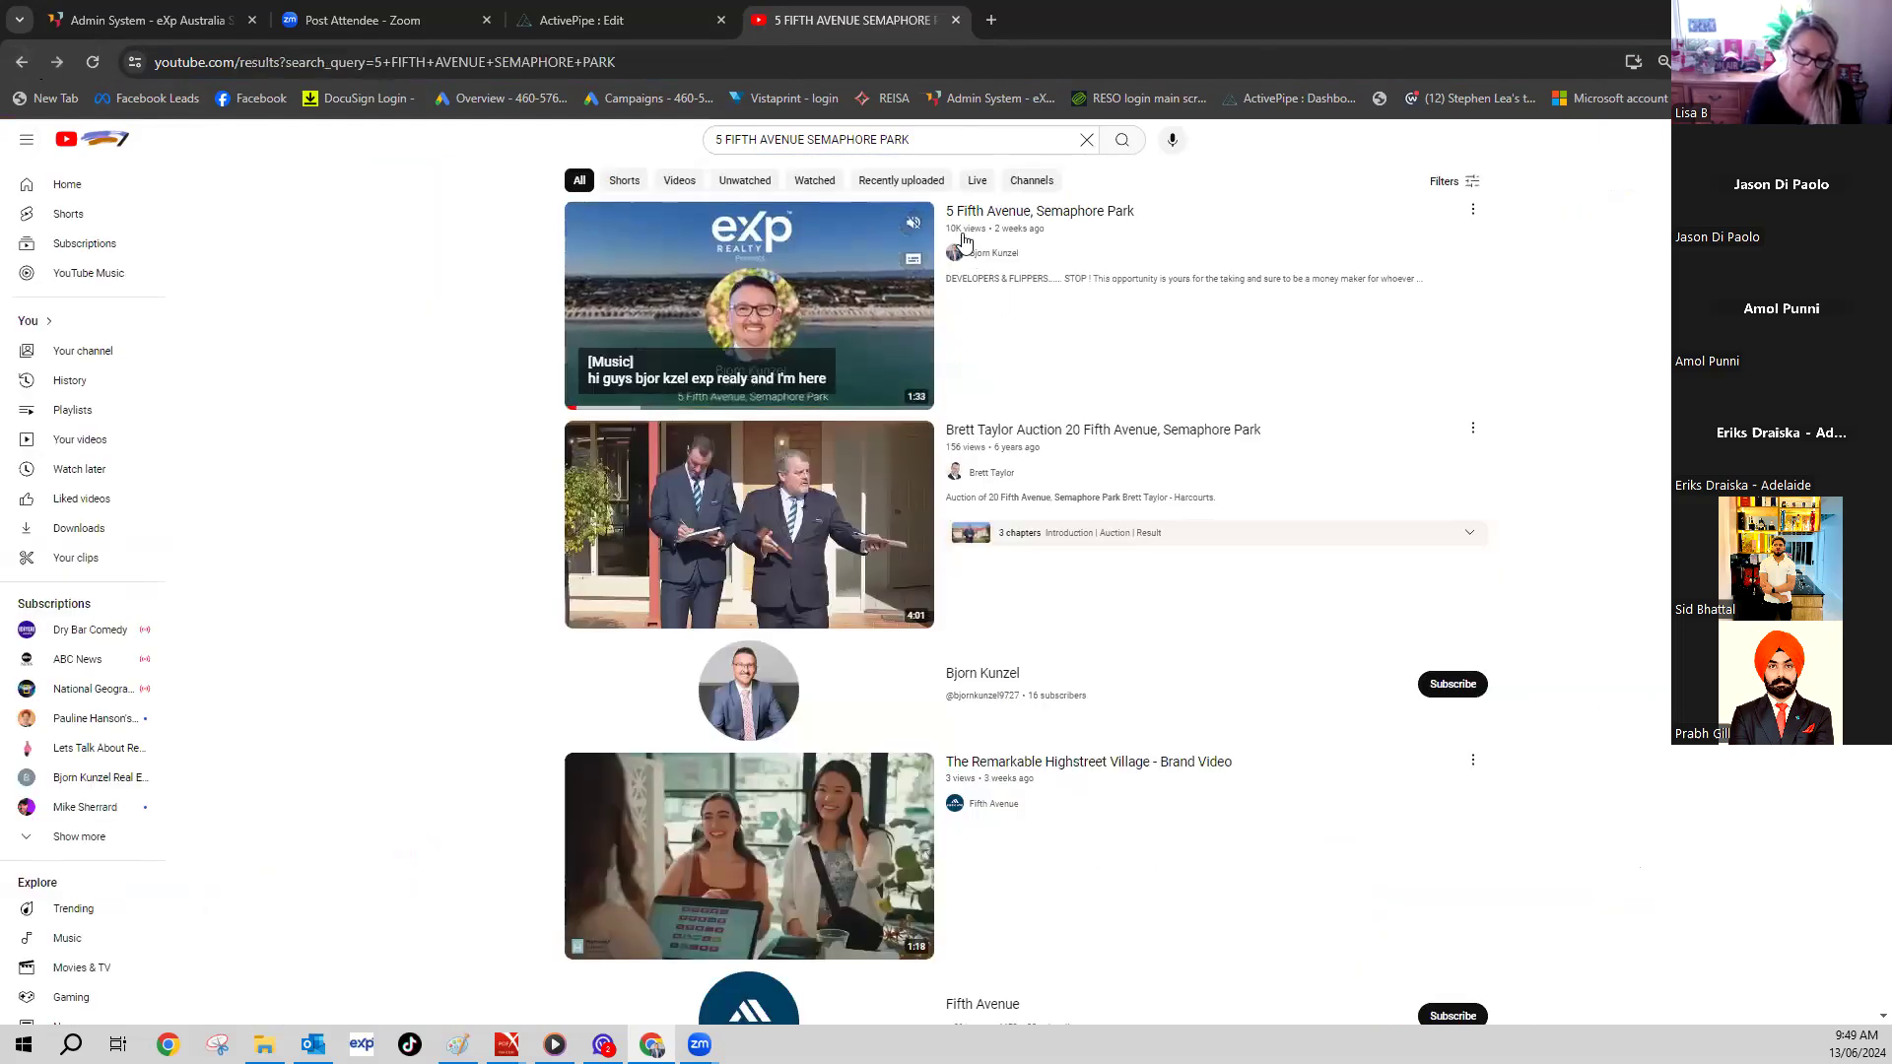
left_click(759, 287)
left_click(195, 63)
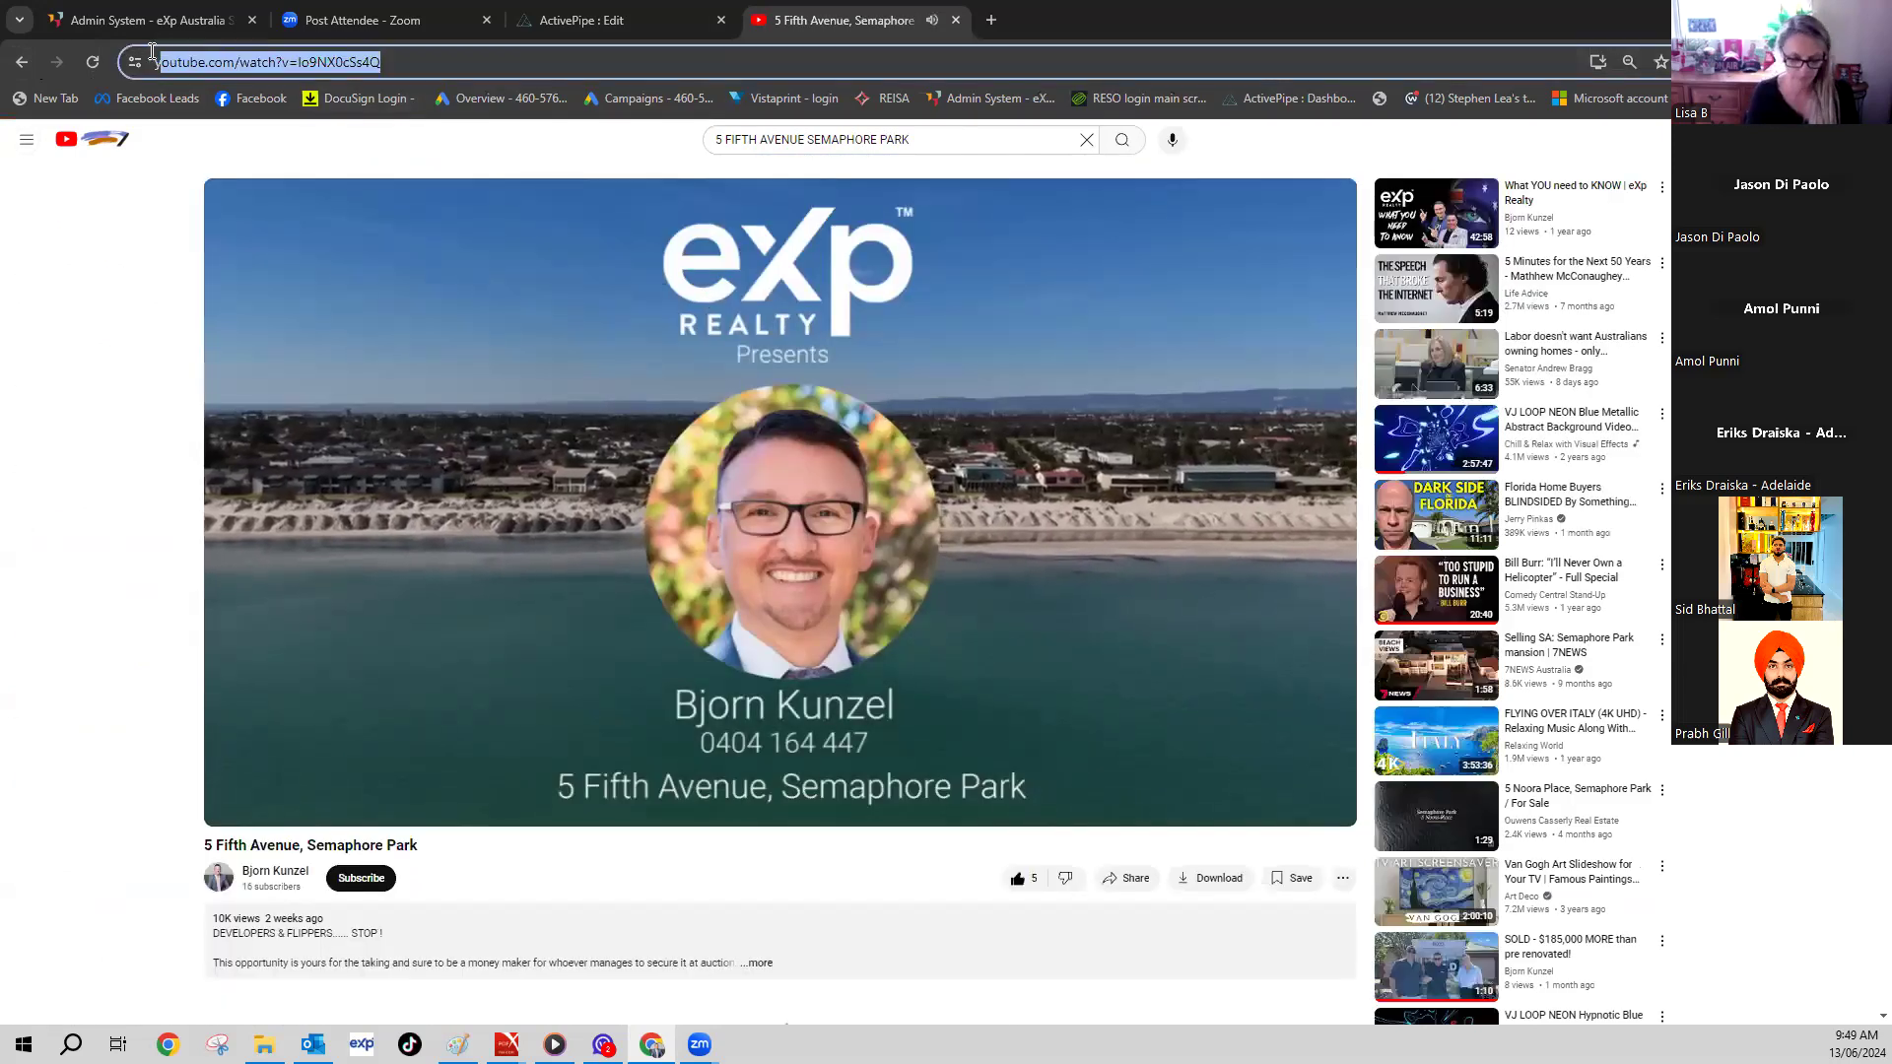
right_click(202, 63)
left_click(270, 234)
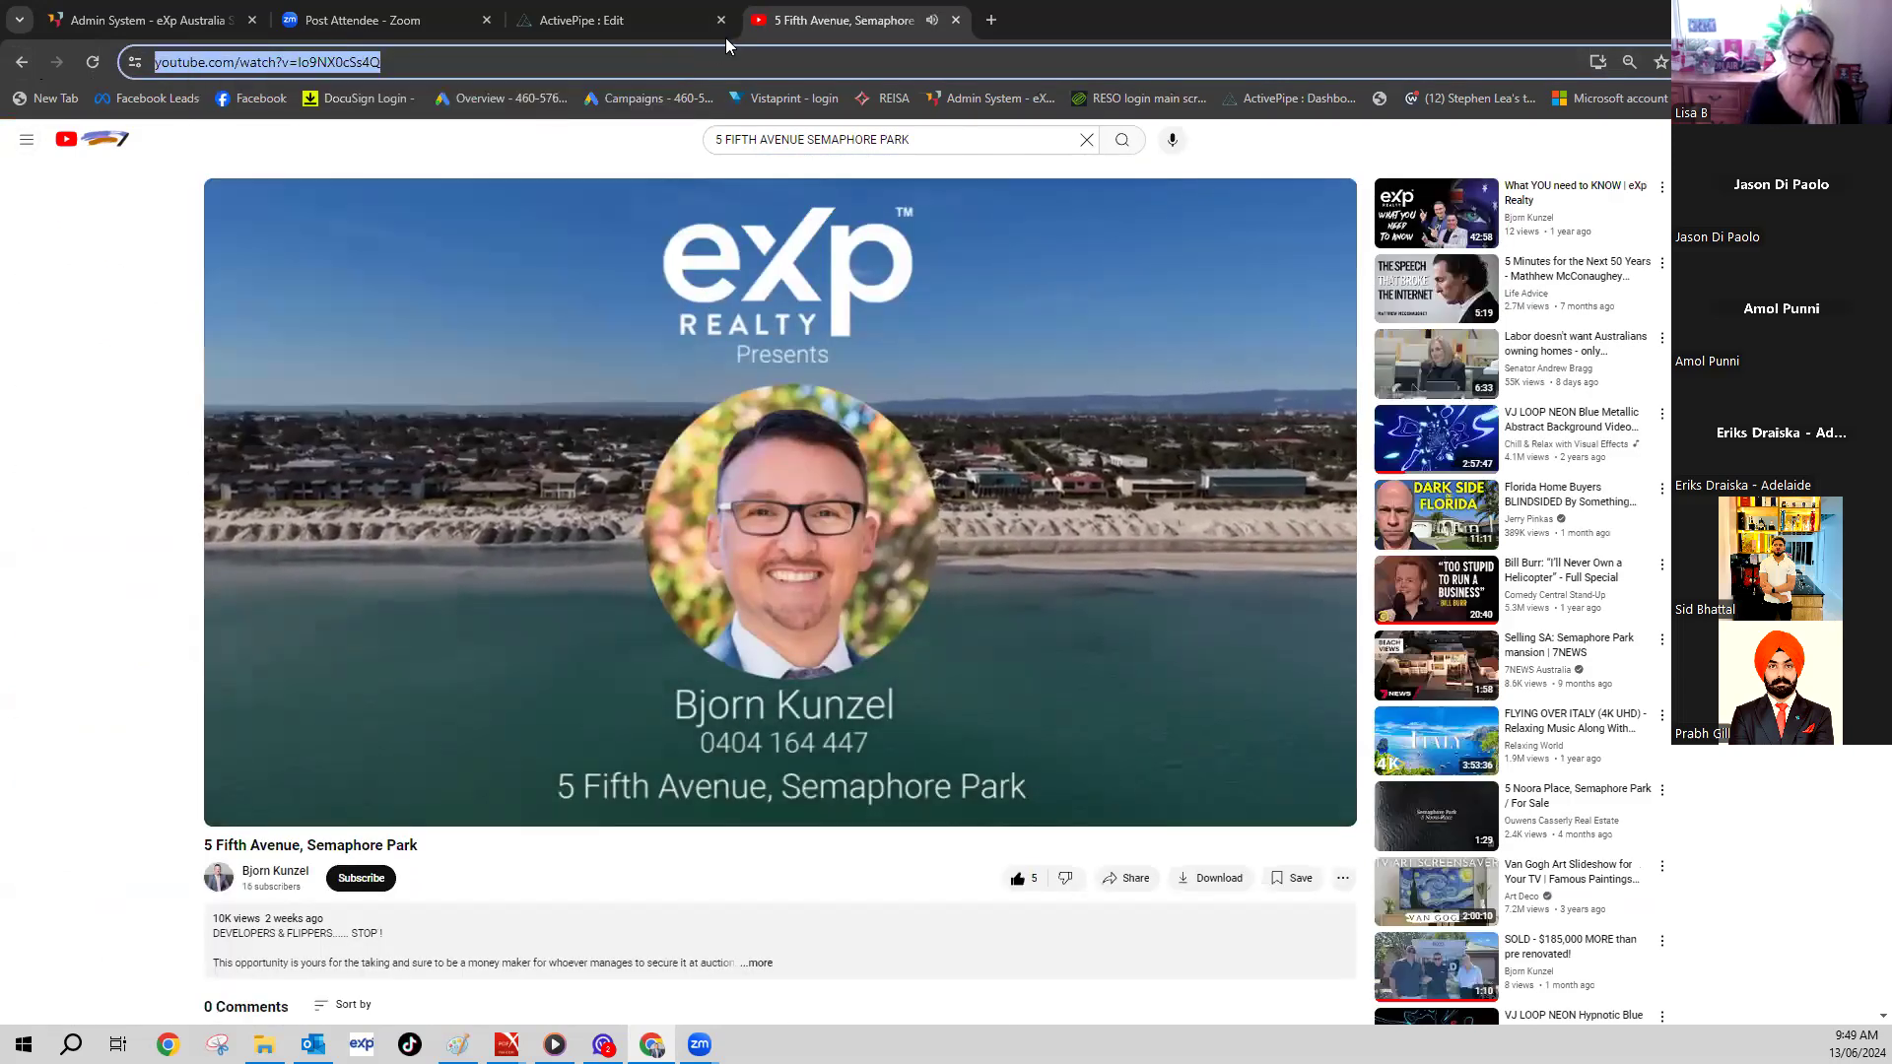
left_click(731, 30)
left_click(948, 34)
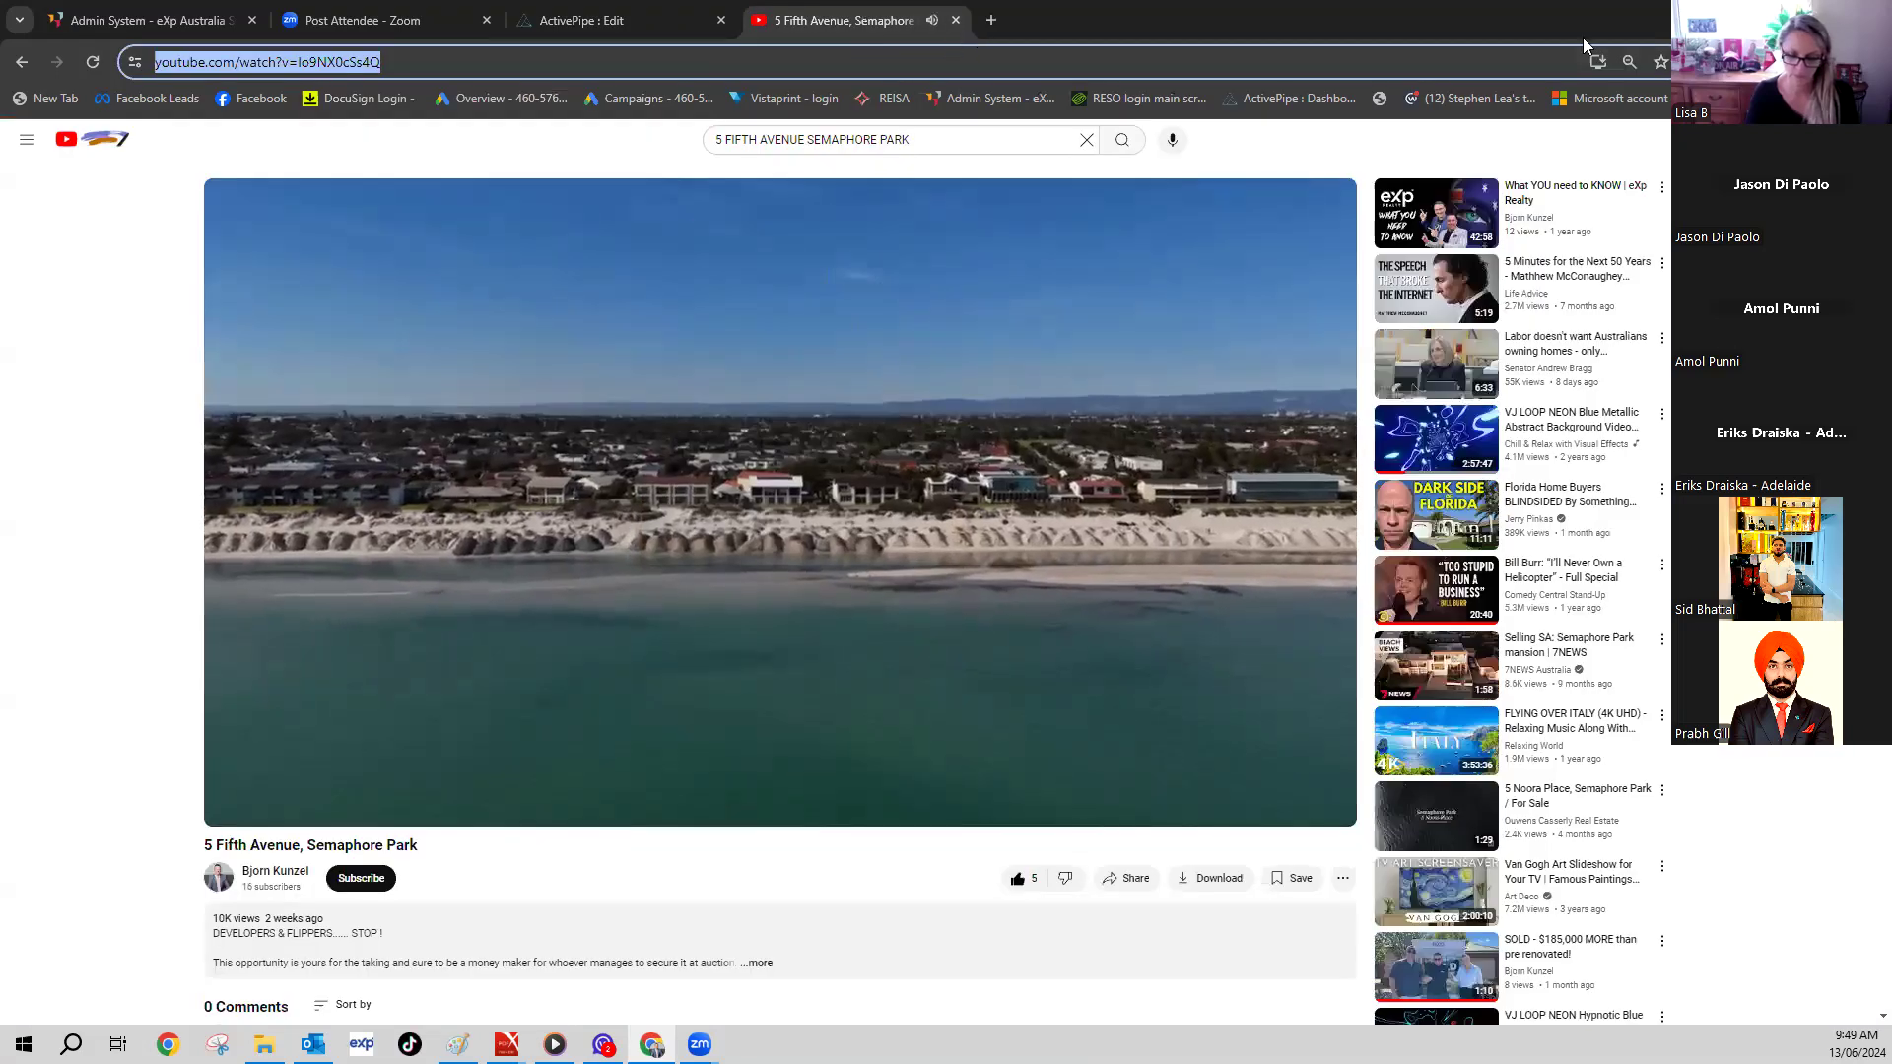
key("ctrl+w")
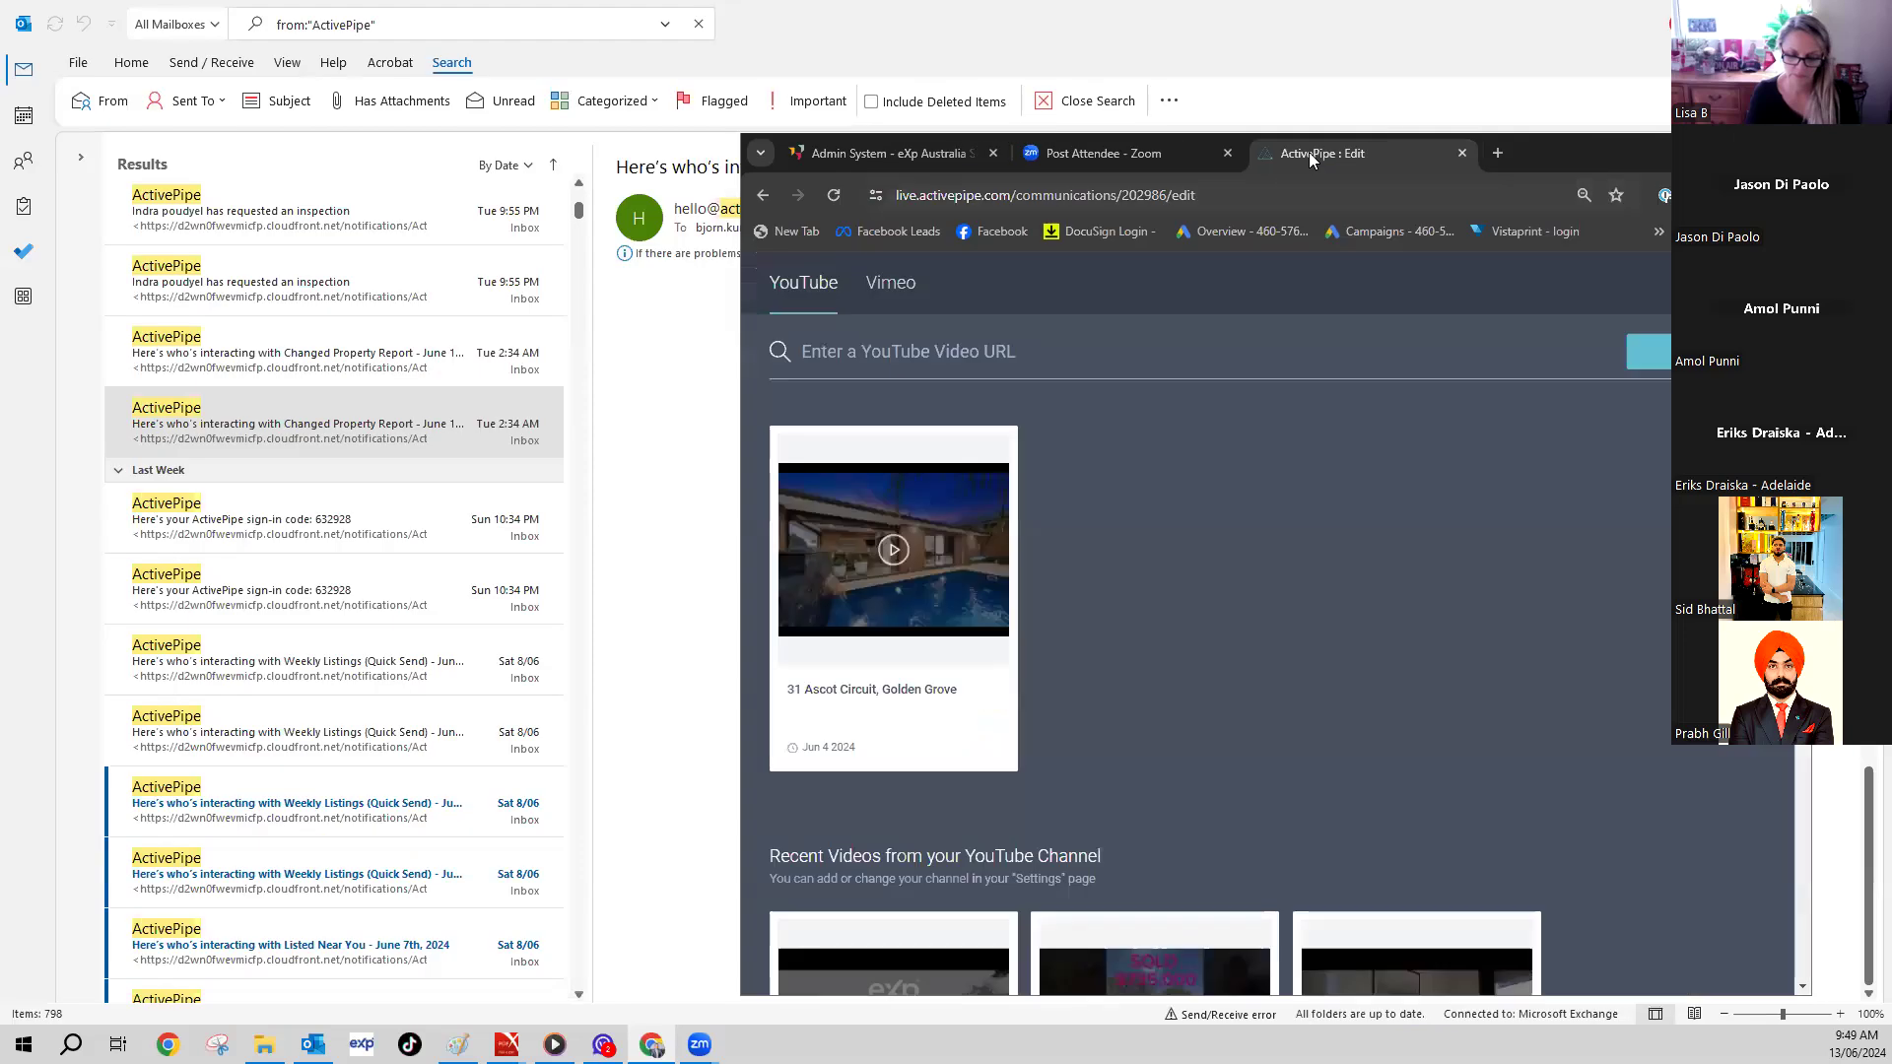
right_click(858, 353)
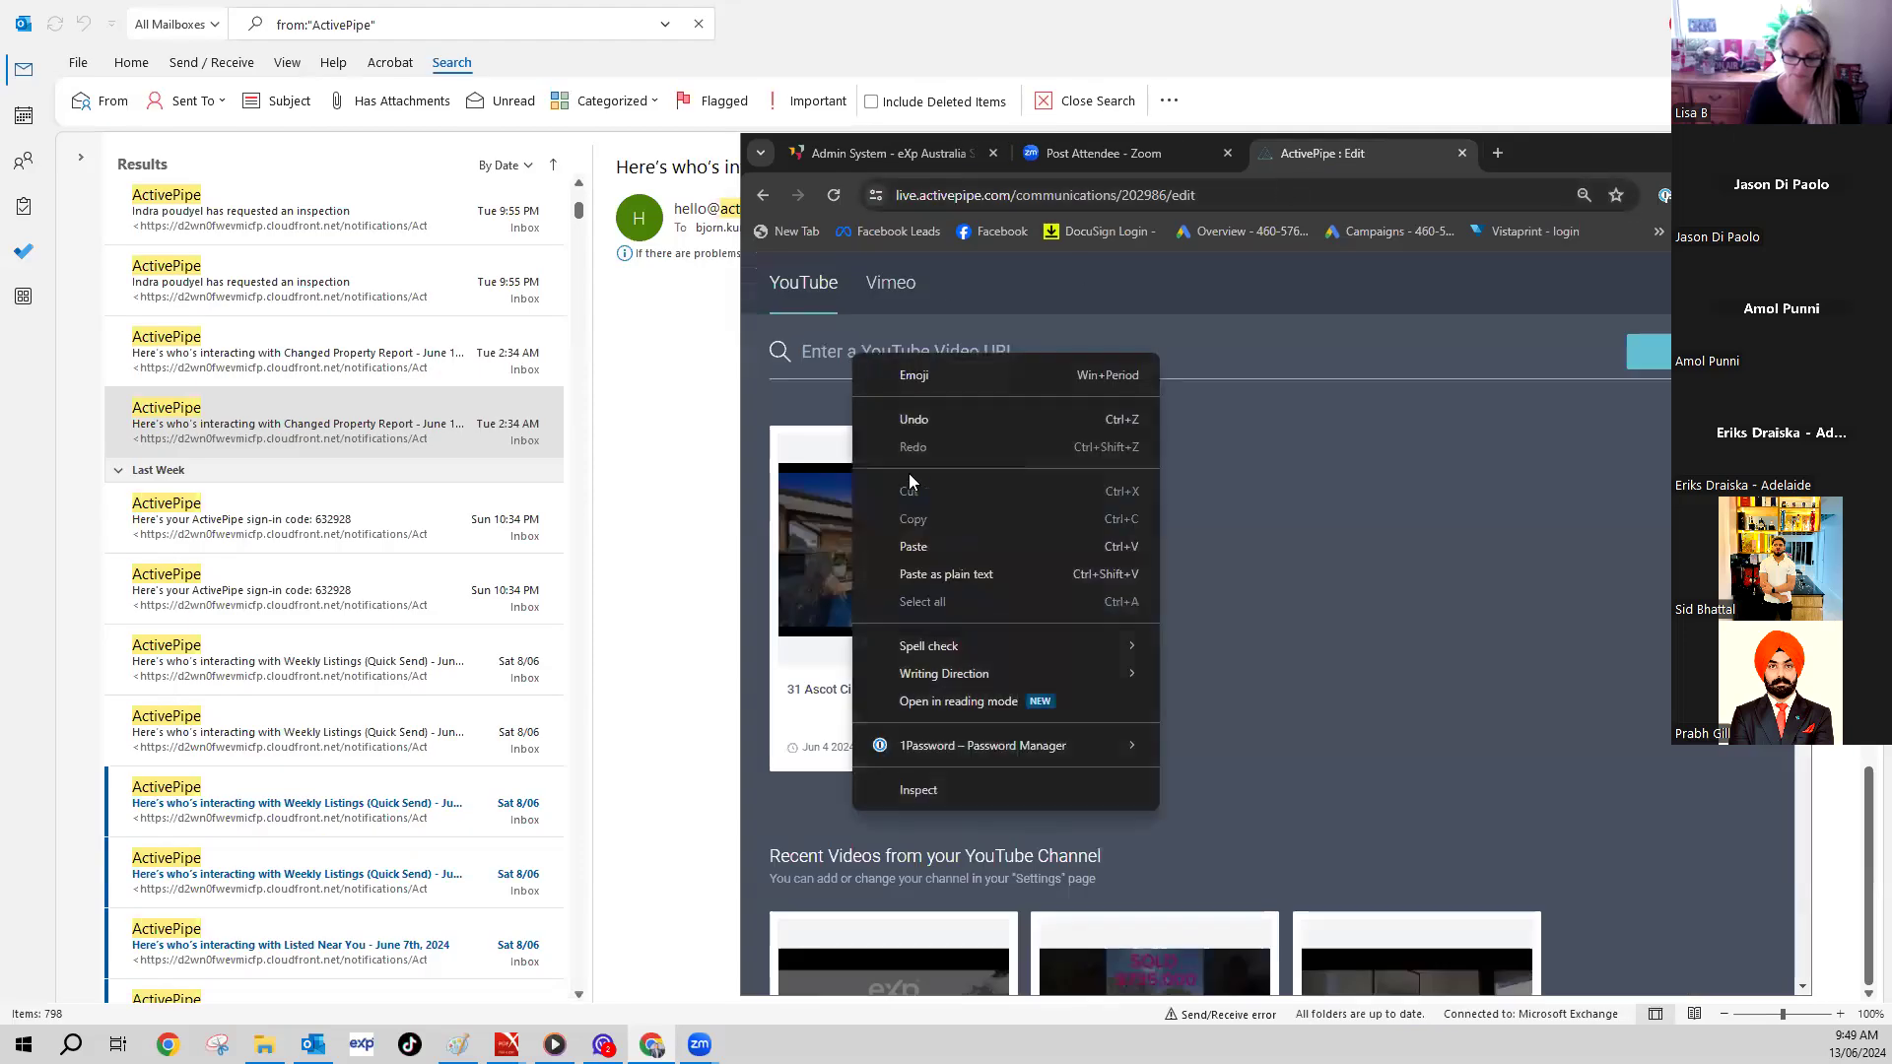
left_click(917, 547)
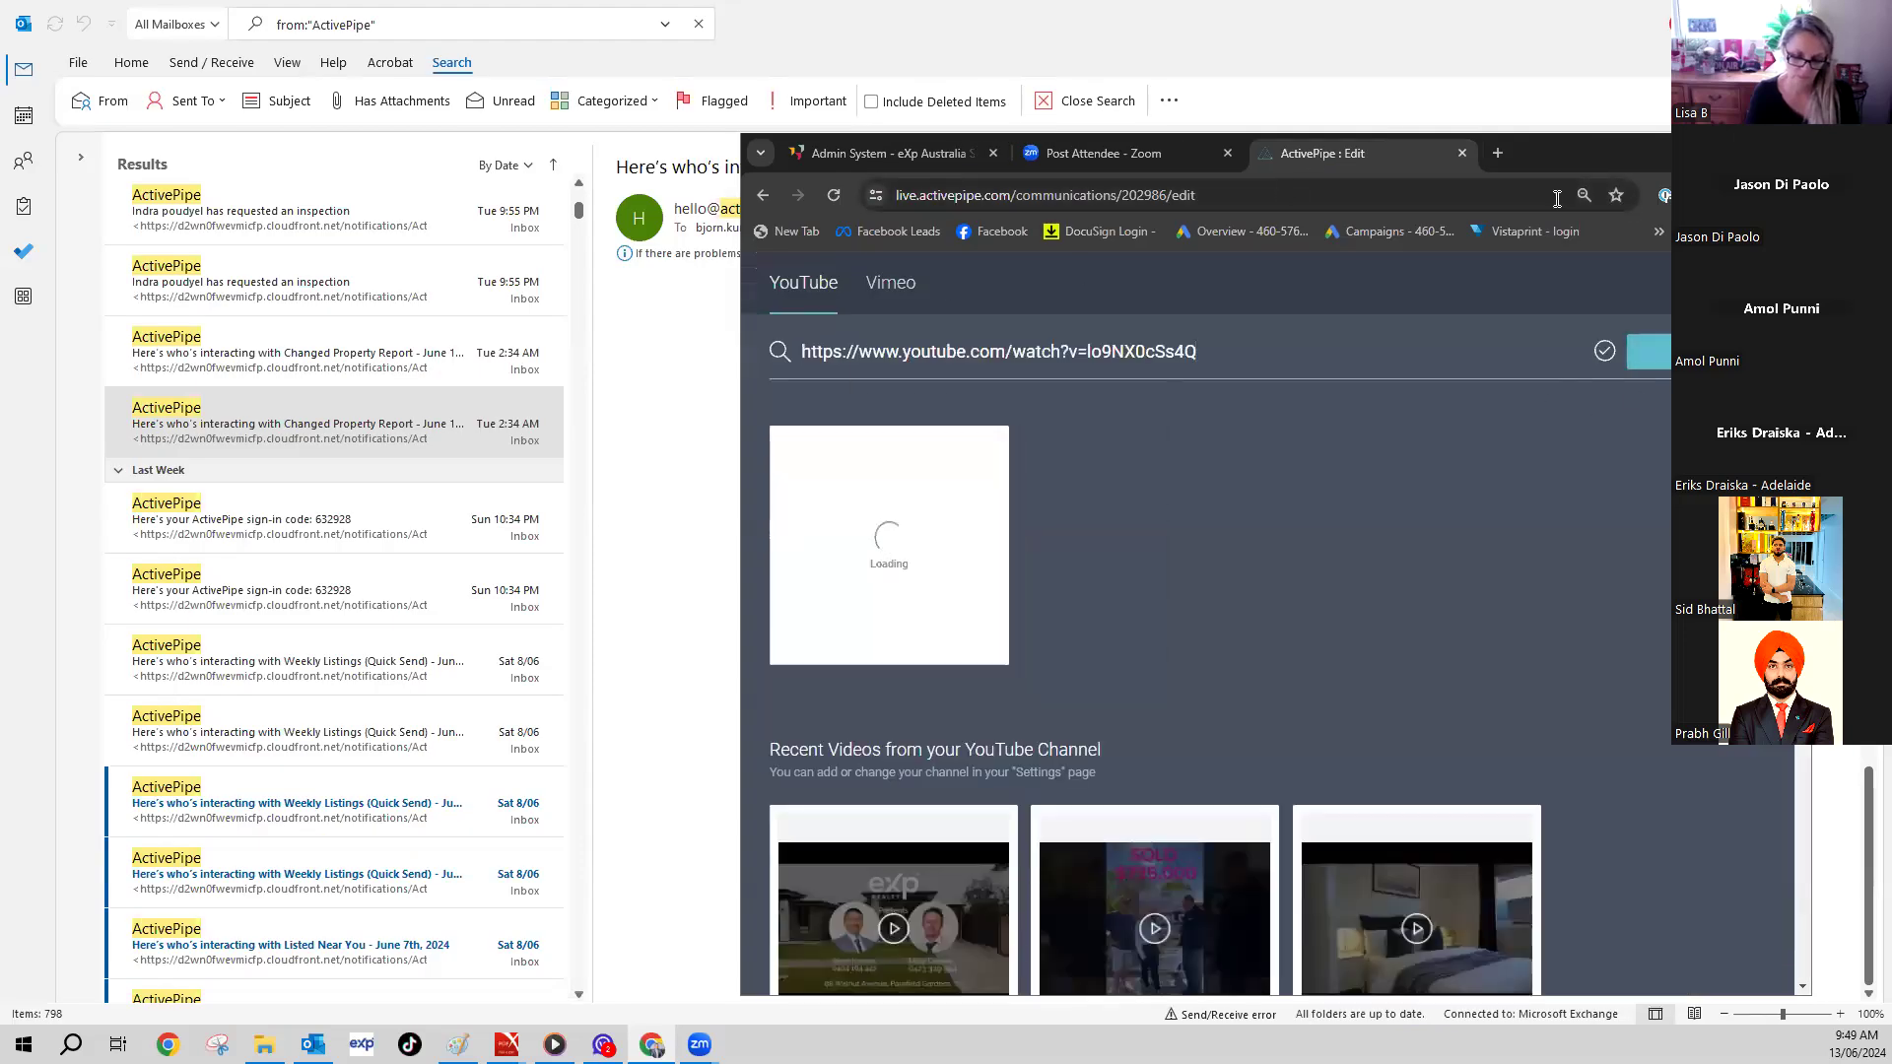
left_click_drag(1561, 146, 1290, 87)
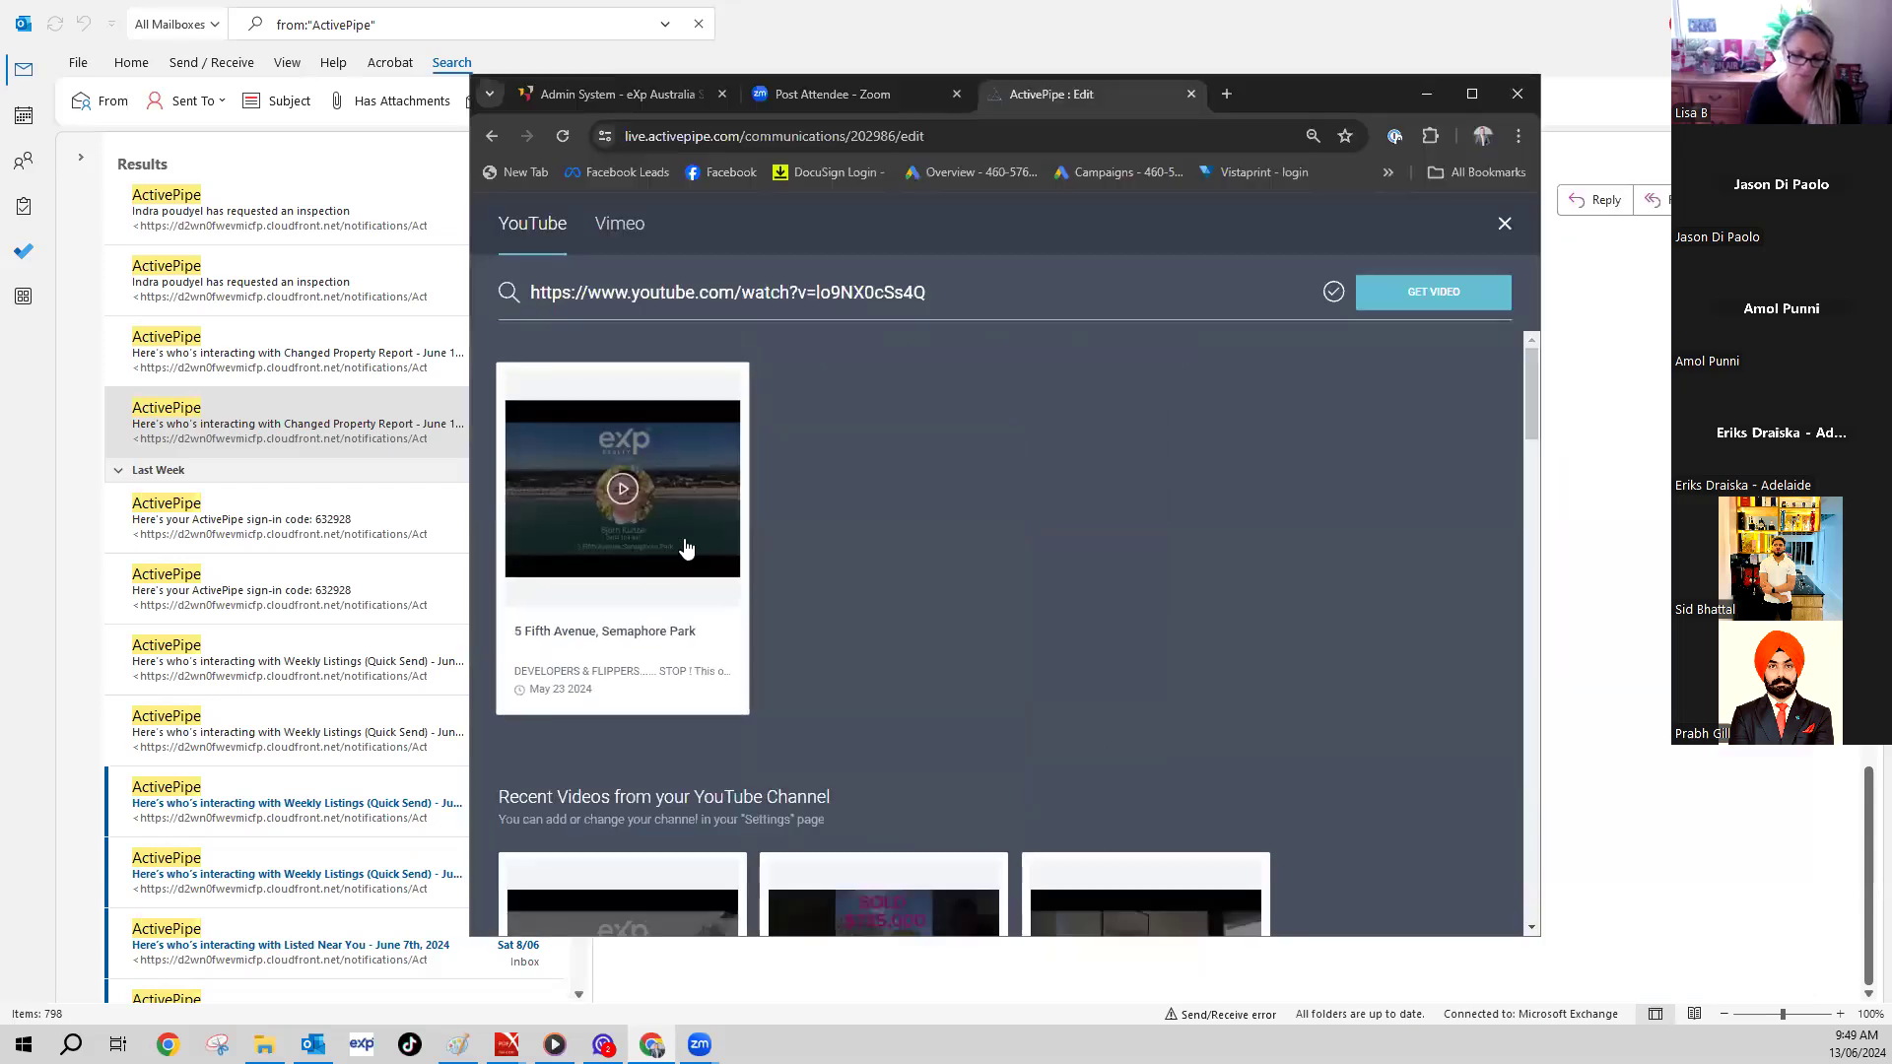
left_click(687, 549)
left_click(1472, 95)
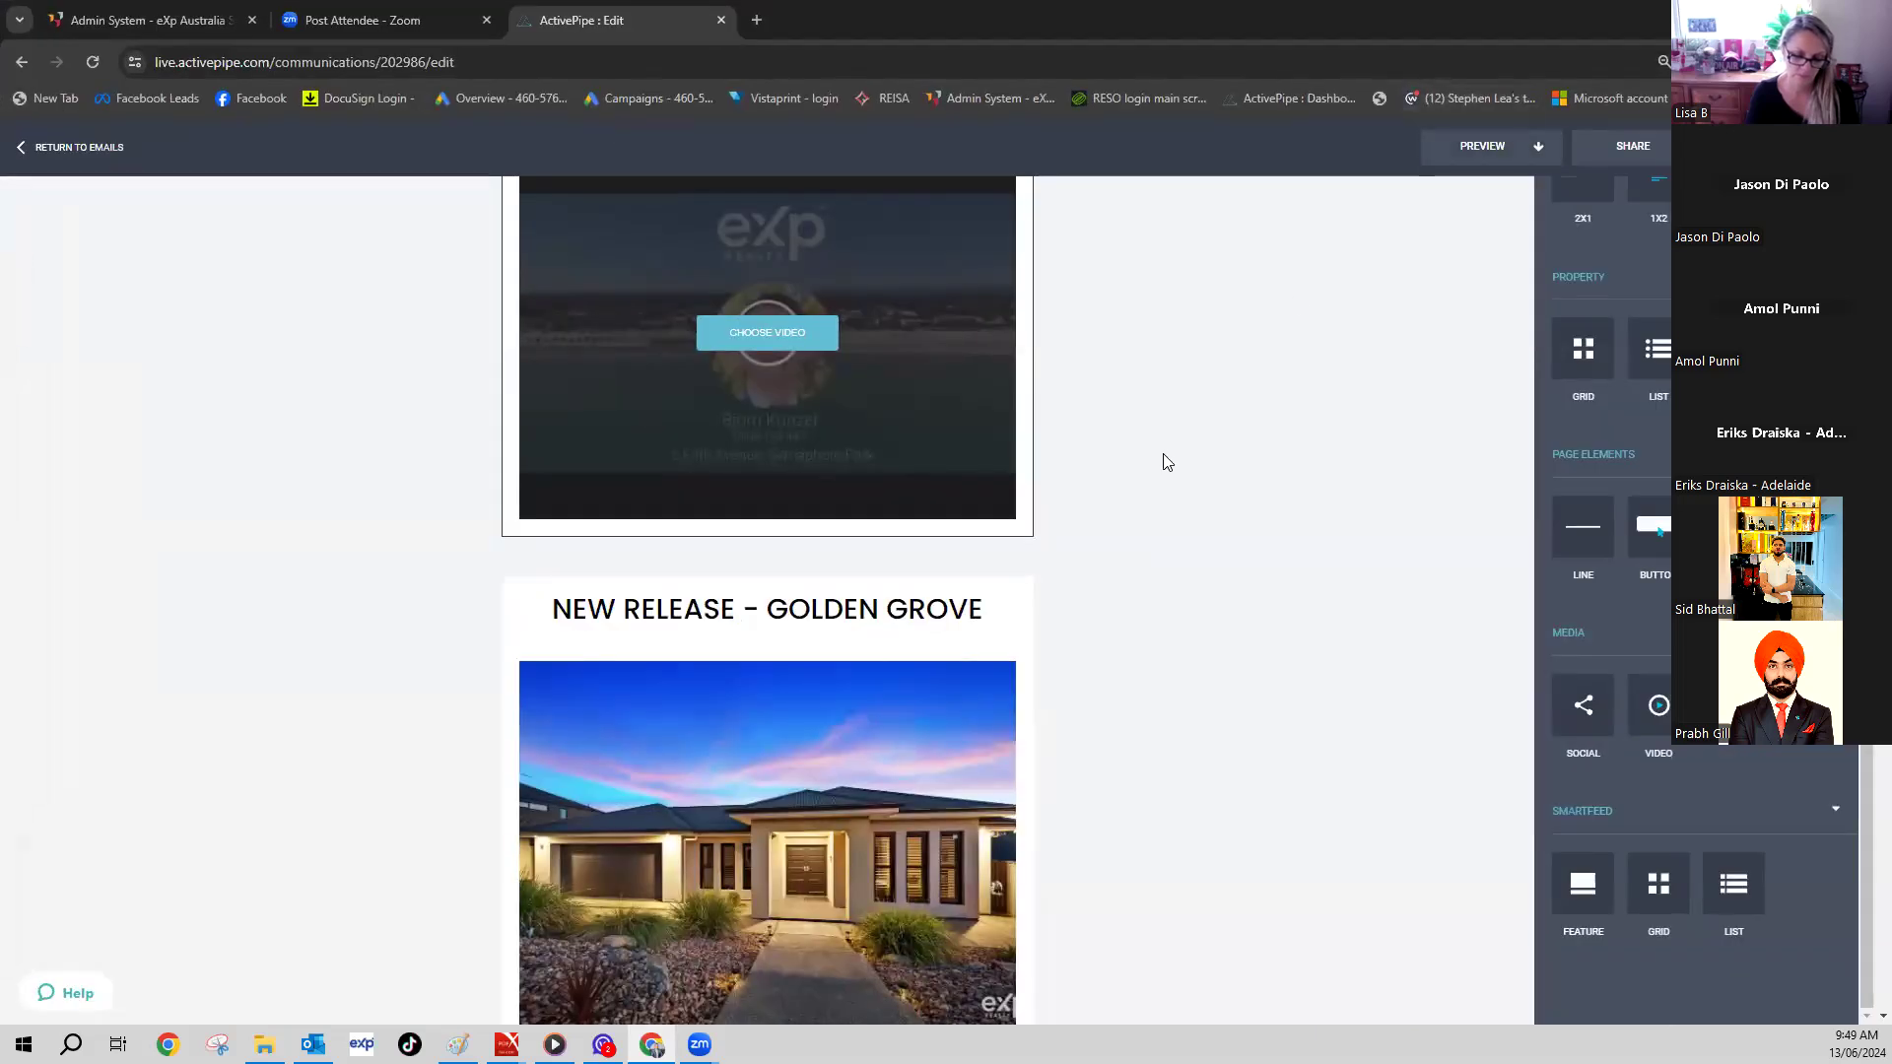
scroll(1163, 462, "down", 10)
scroll(1156, 463, "up", 10)
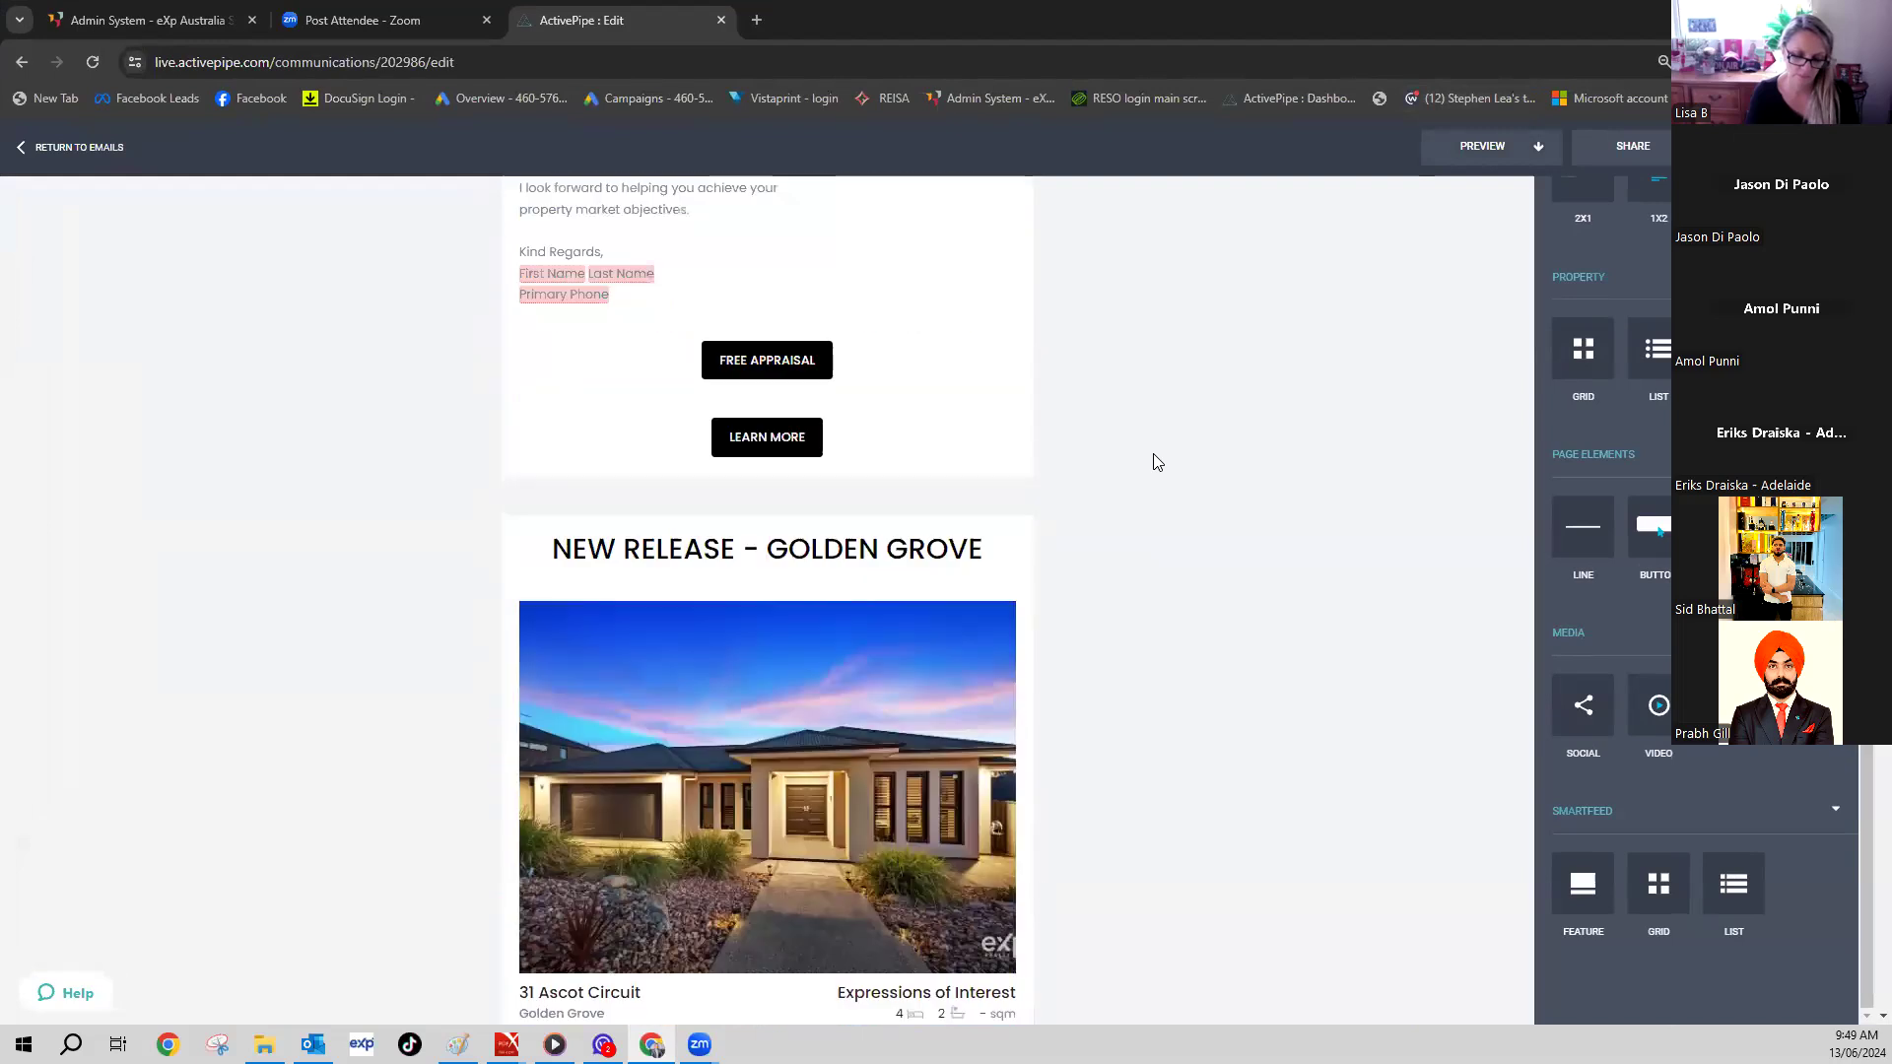
scroll(1157, 462, "up", 3)
scroll(1157, 462, "down", 9)
scroll(1157, 462, "down", 8)
scroll(1157, 462, "down", 10)
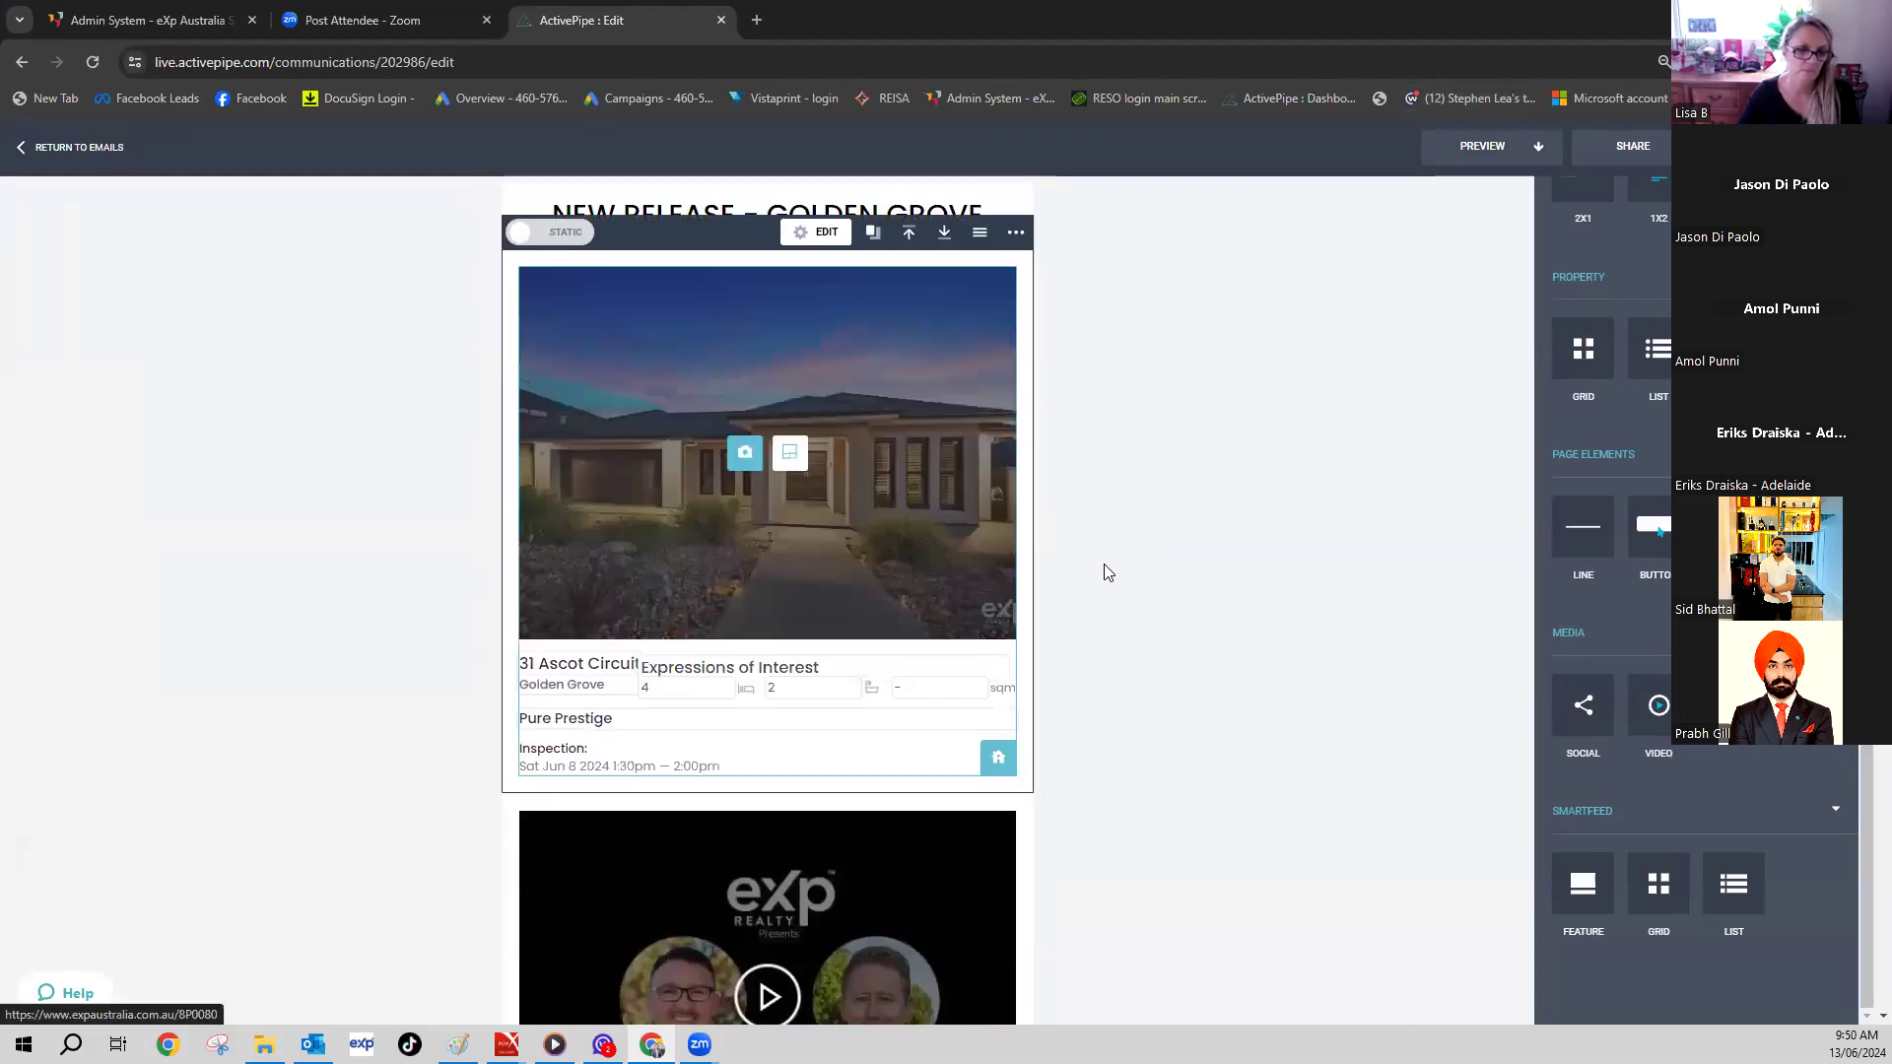
scroll(1108, 571, "down", 12)
scroll(933, 730, "down", 12)
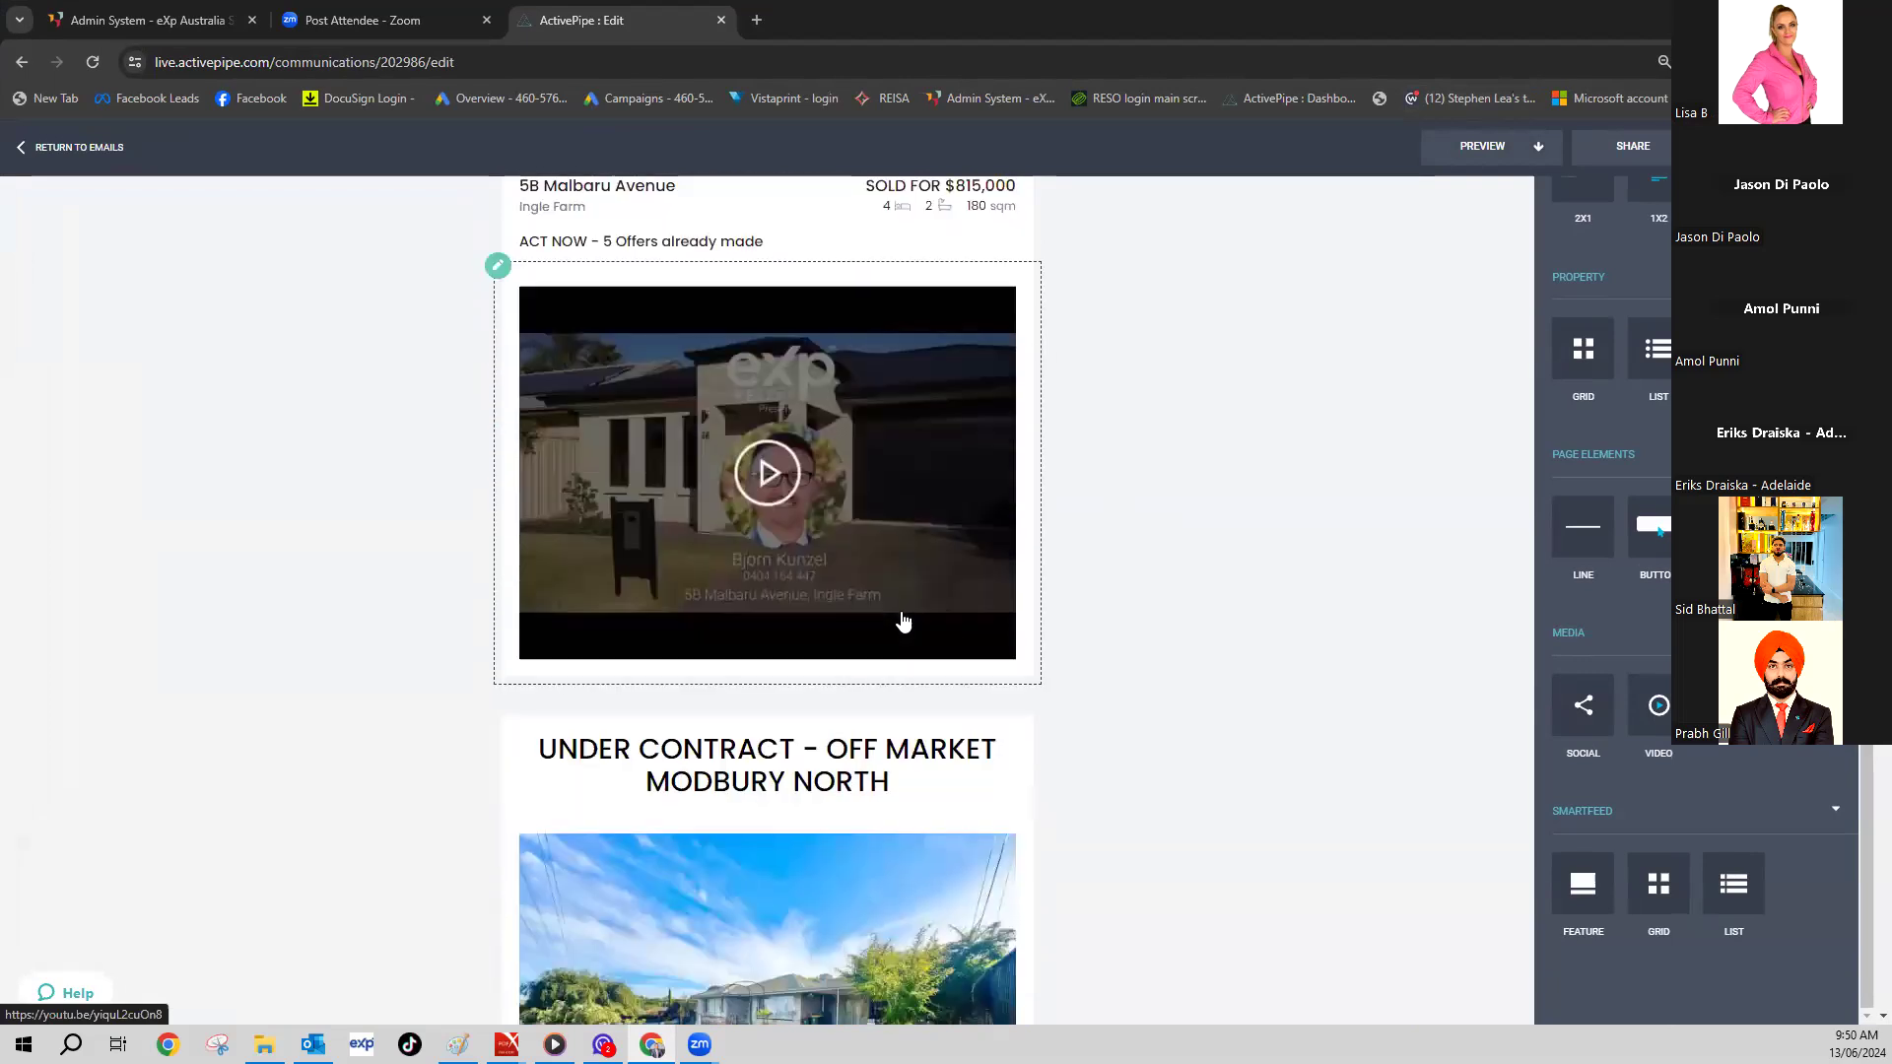
scroll(903, 621, "down", 6)
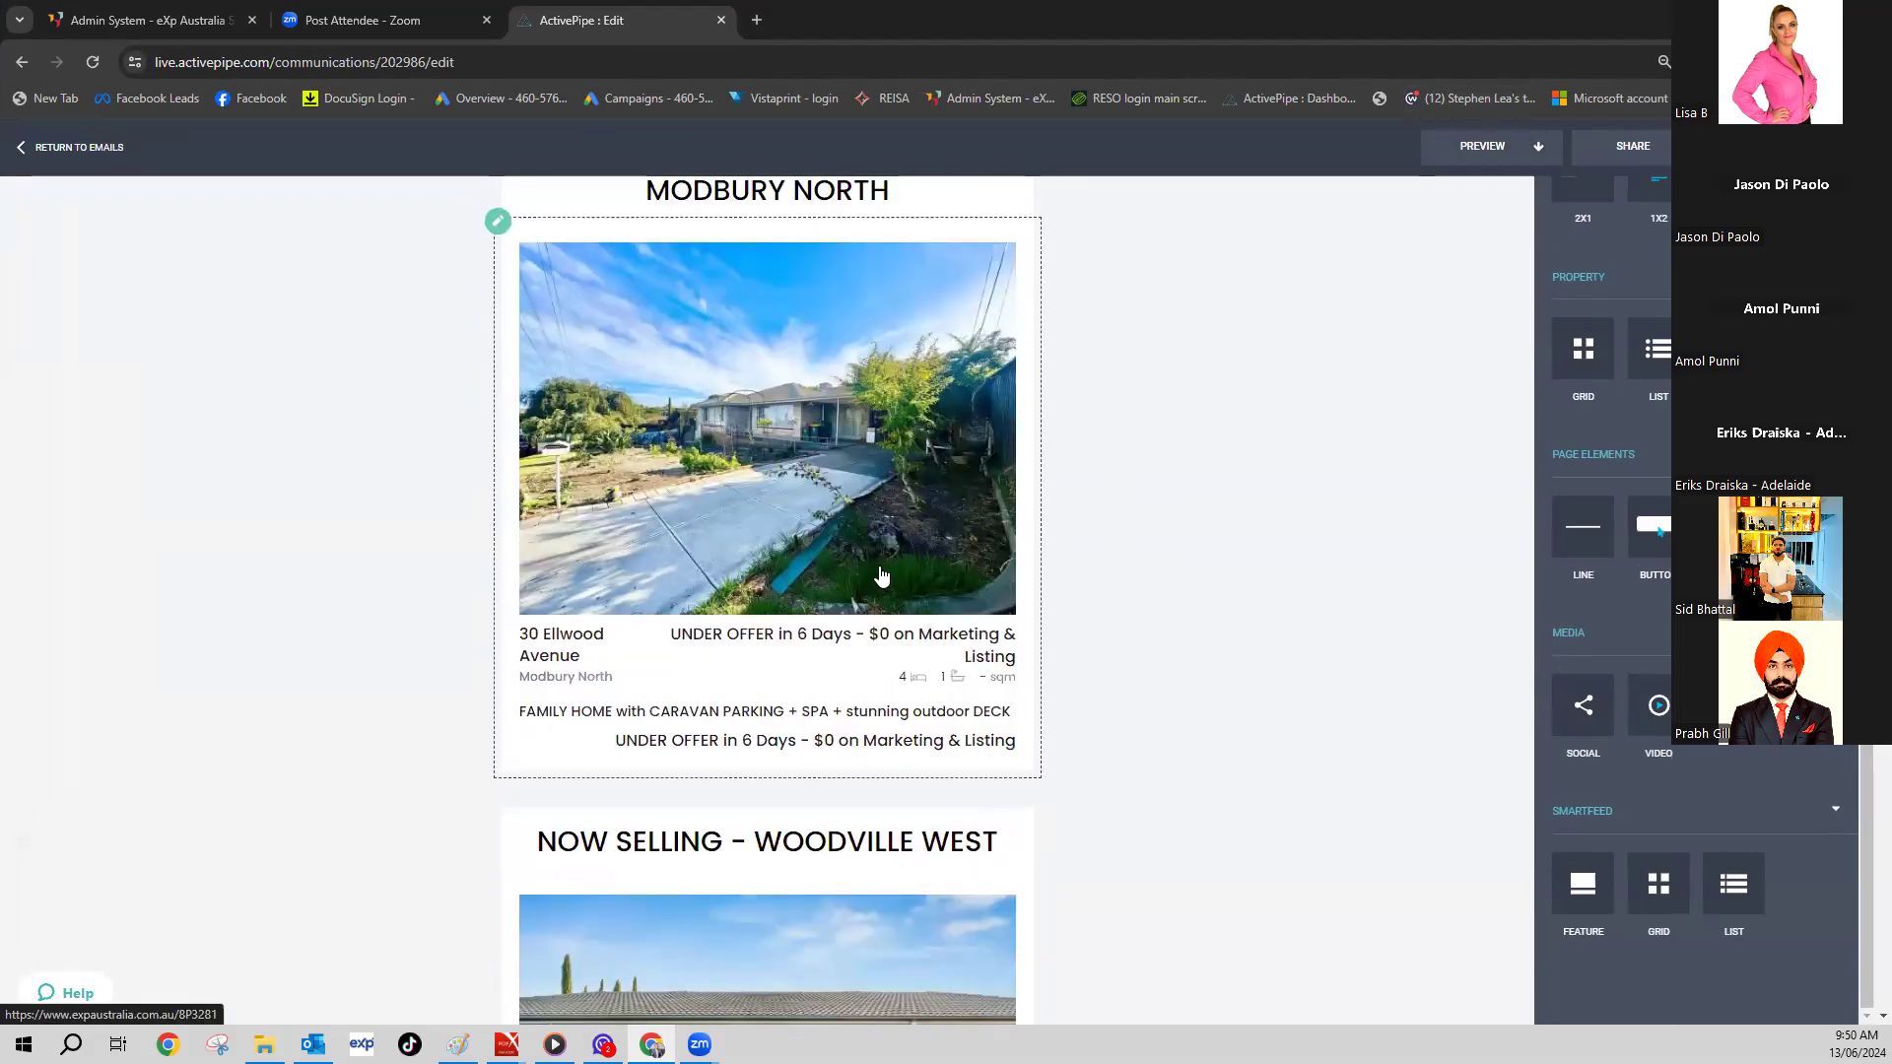
scroll(876, 557, "down", 20)
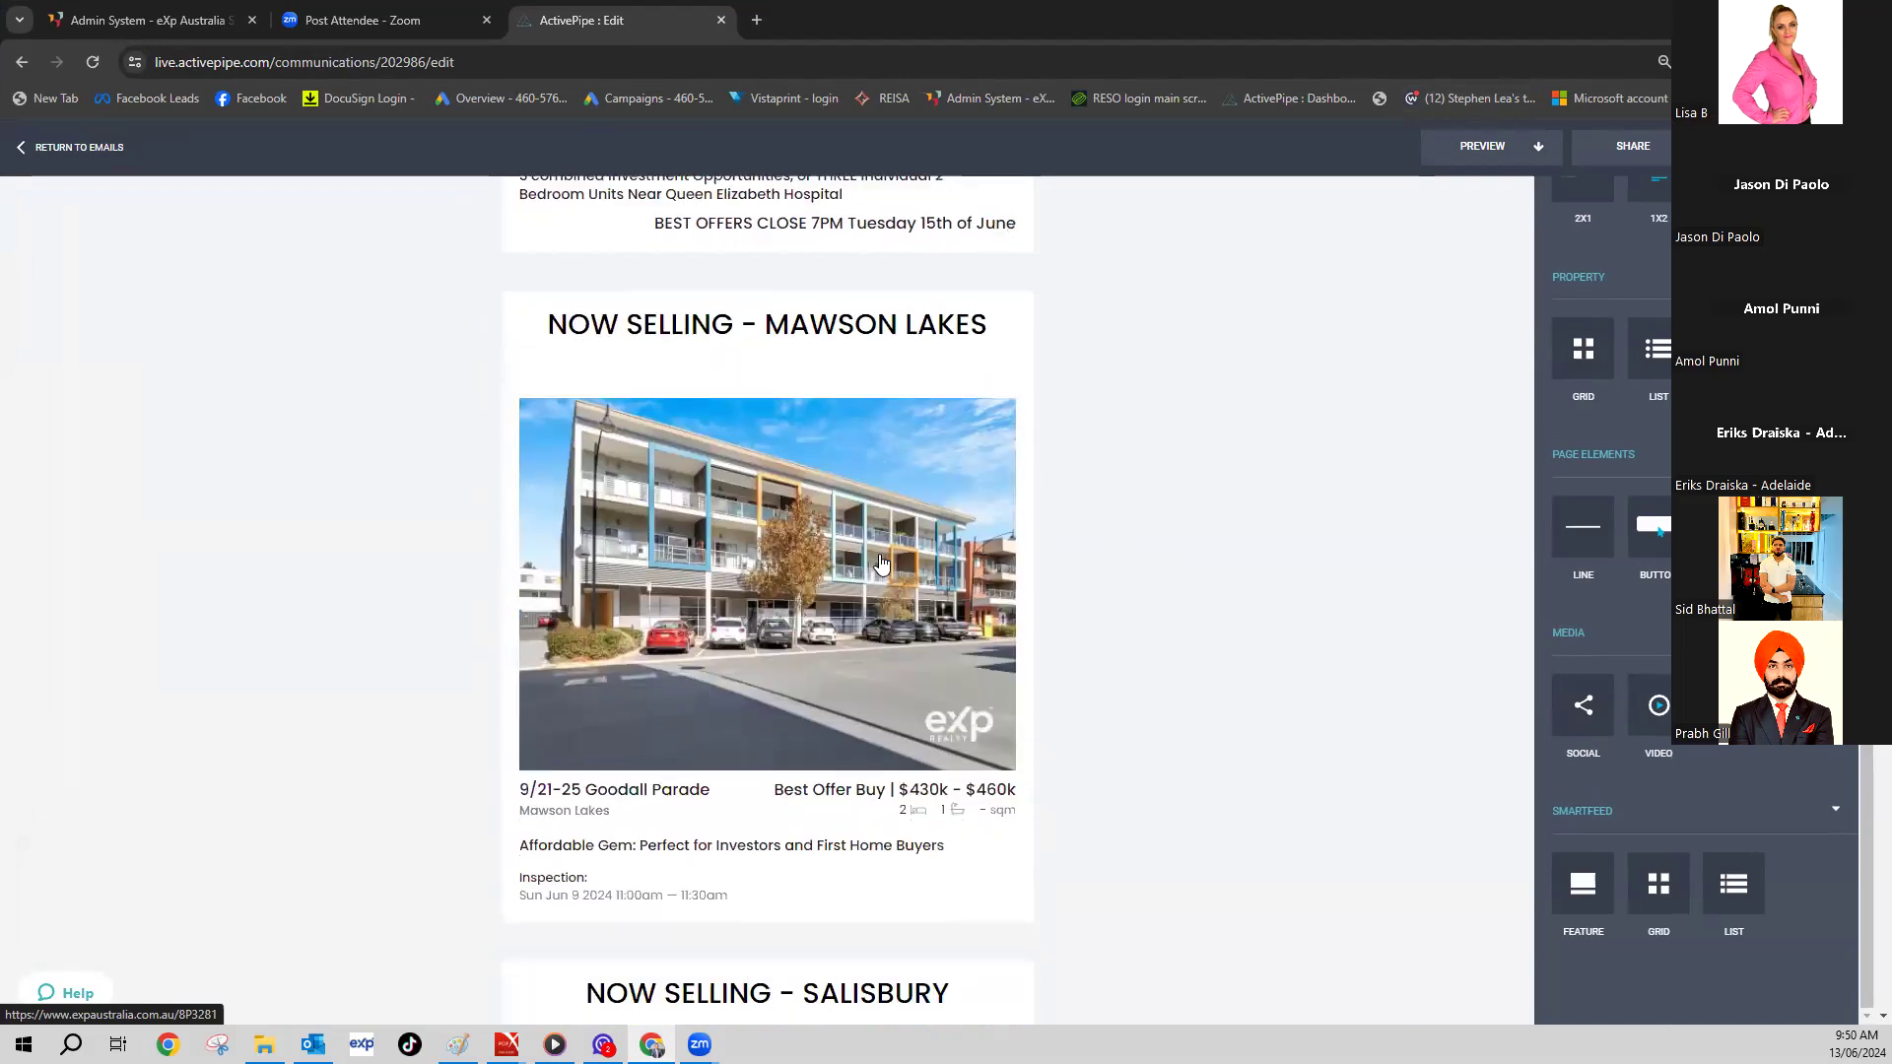
scroll(880, 564, "down", 7)
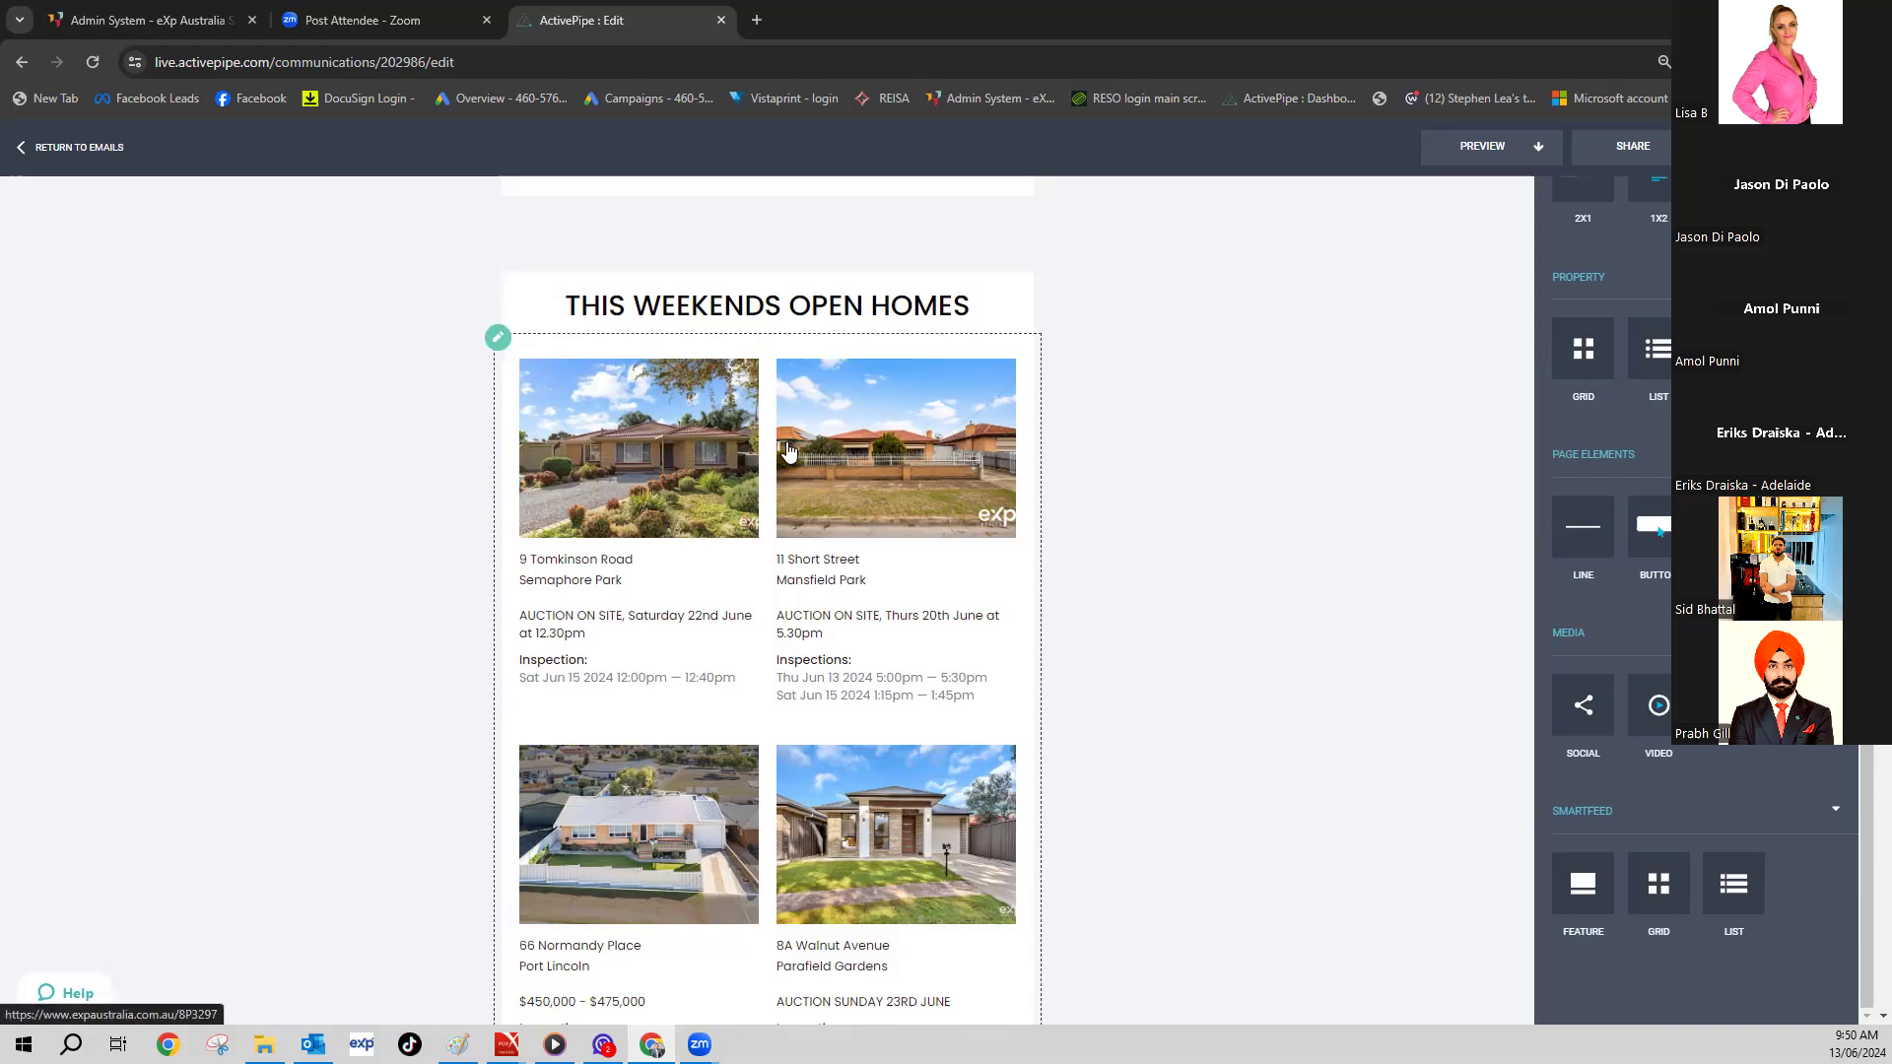
scroll(893, 867, "down", 13)
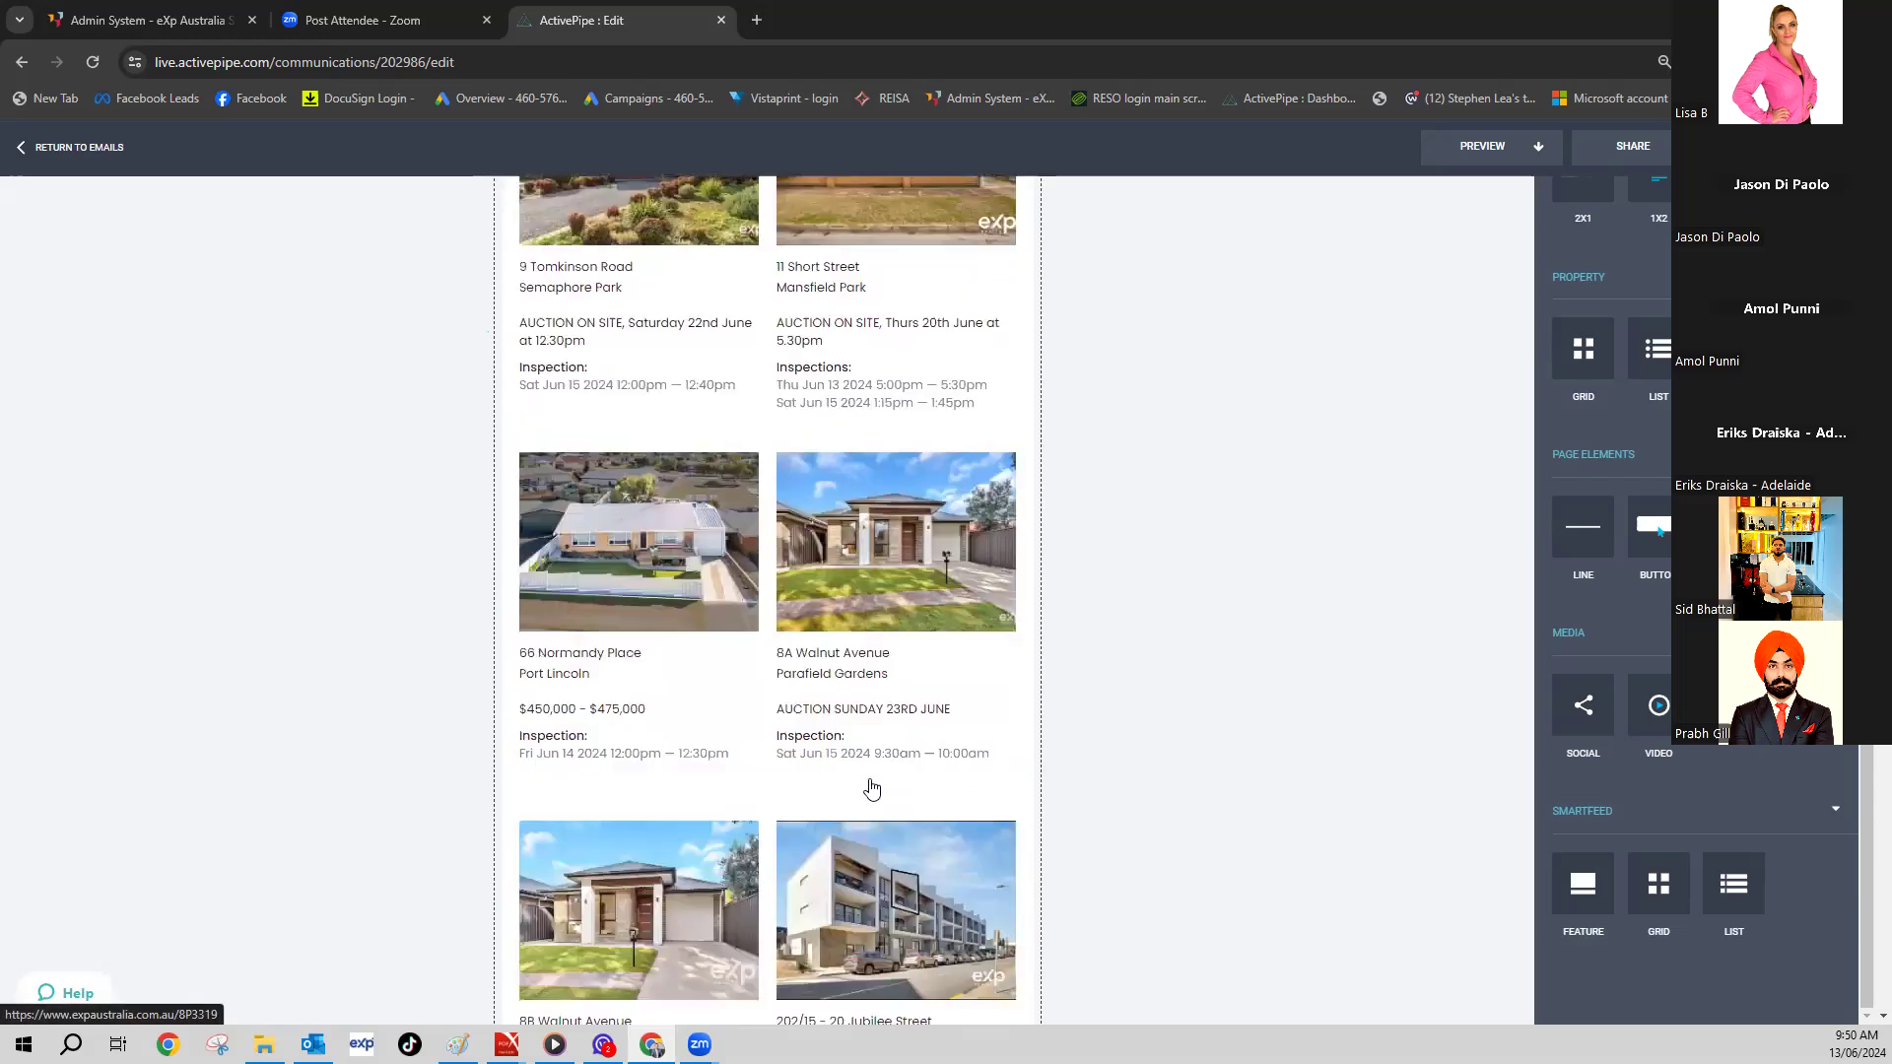
scroll(729, 800, "down", 10)
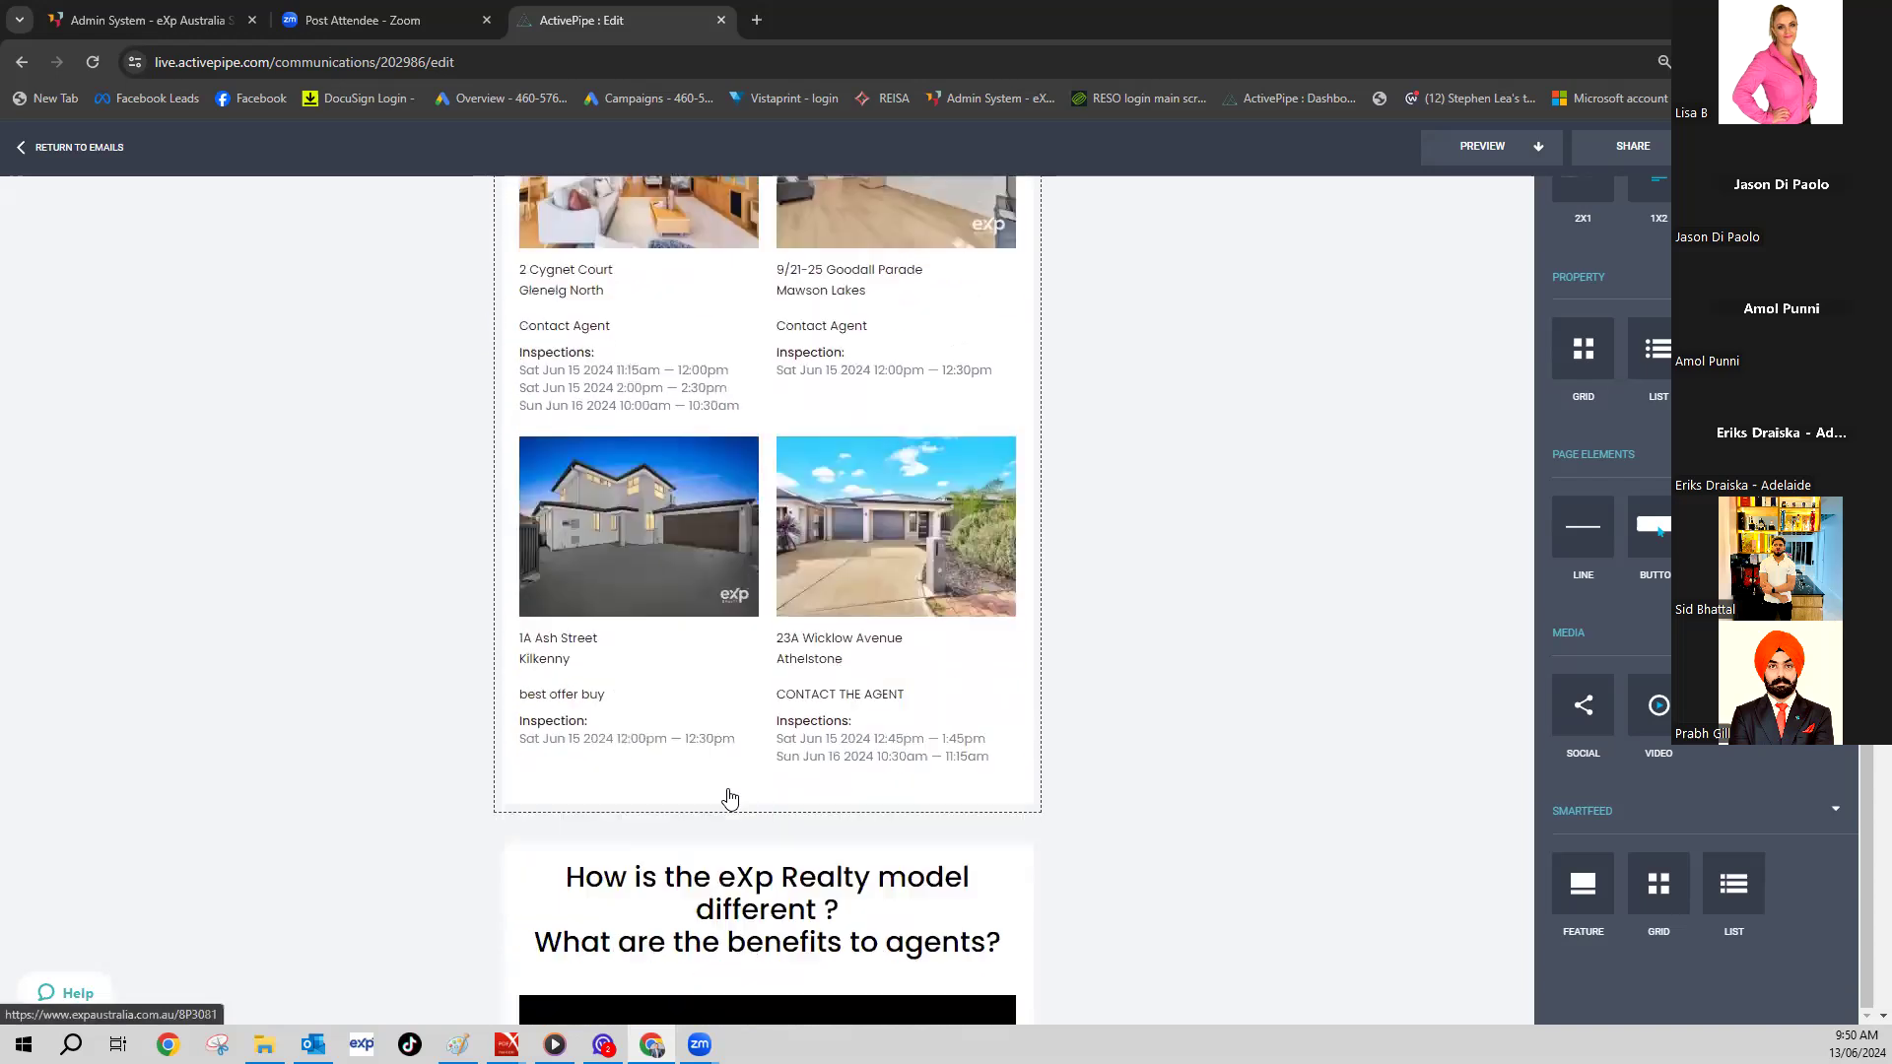
scroll(838, 619, "up", 6)
scroll(864, 422, "up", 3)
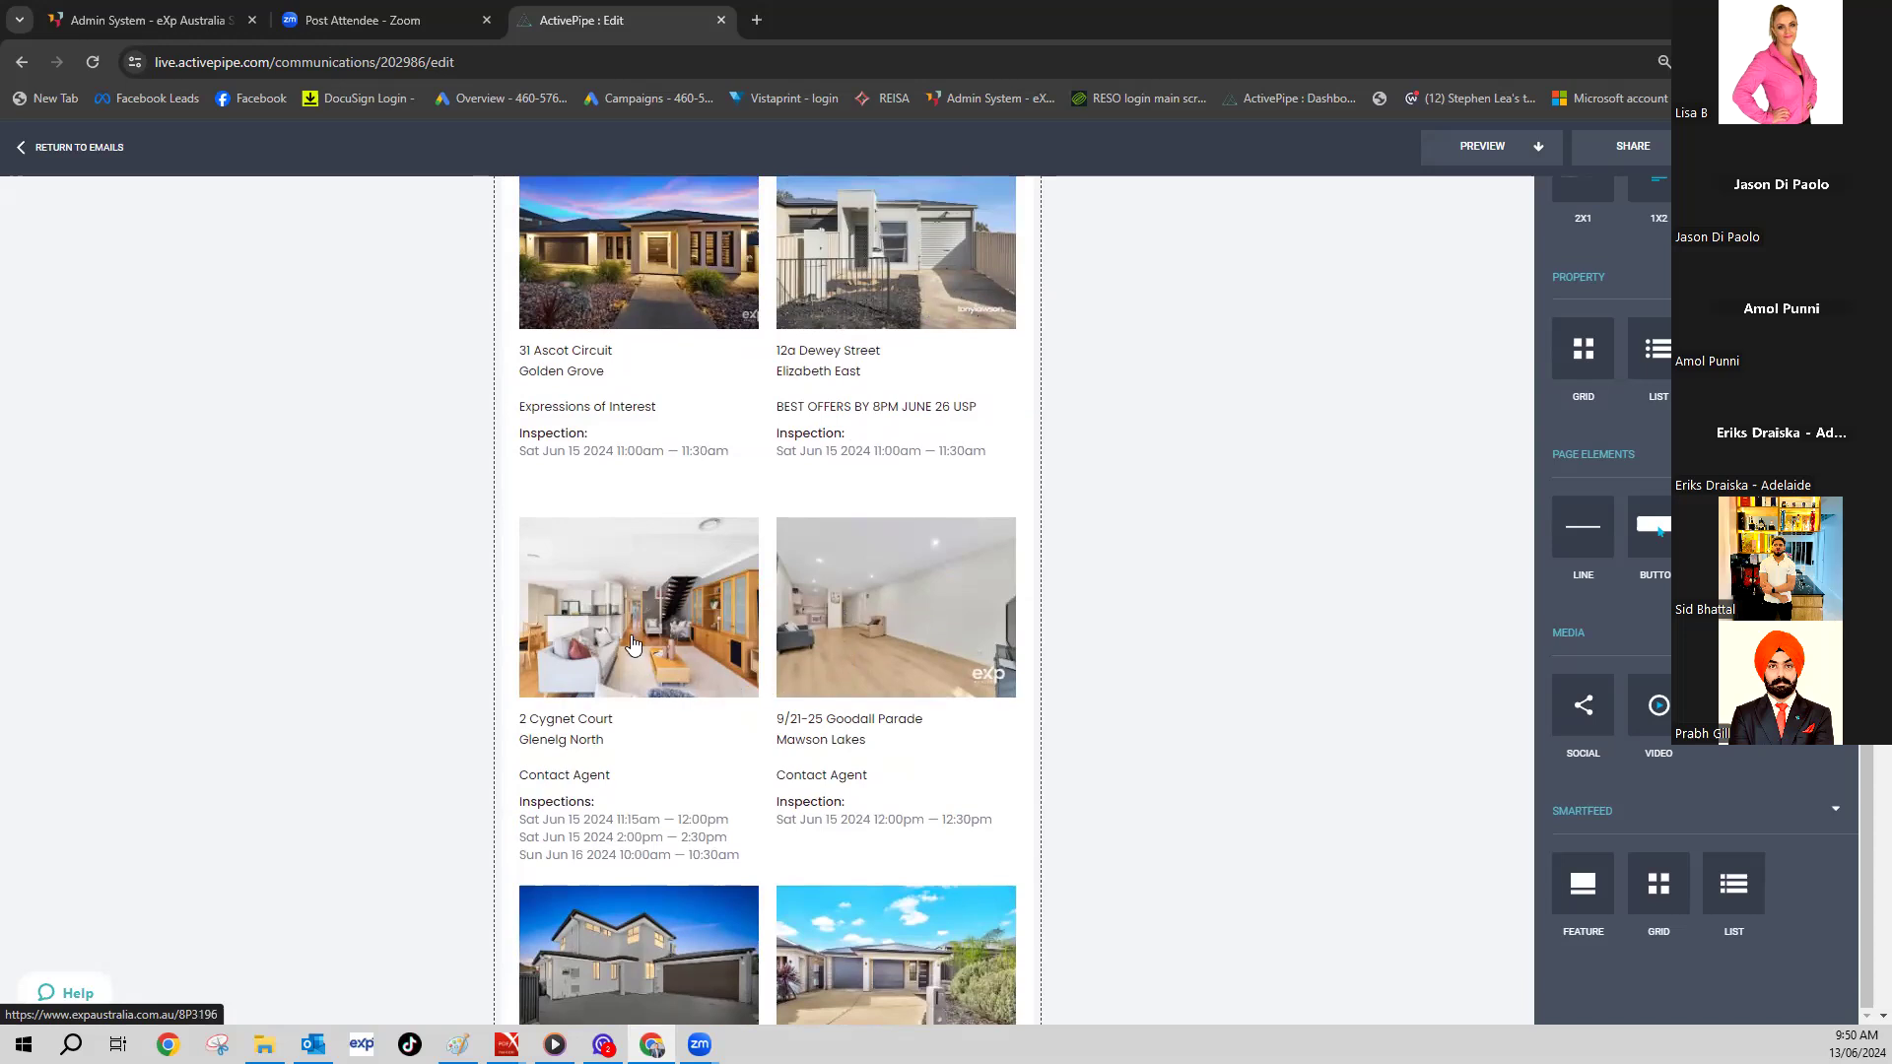
scroll(668, 680, "down", 4)
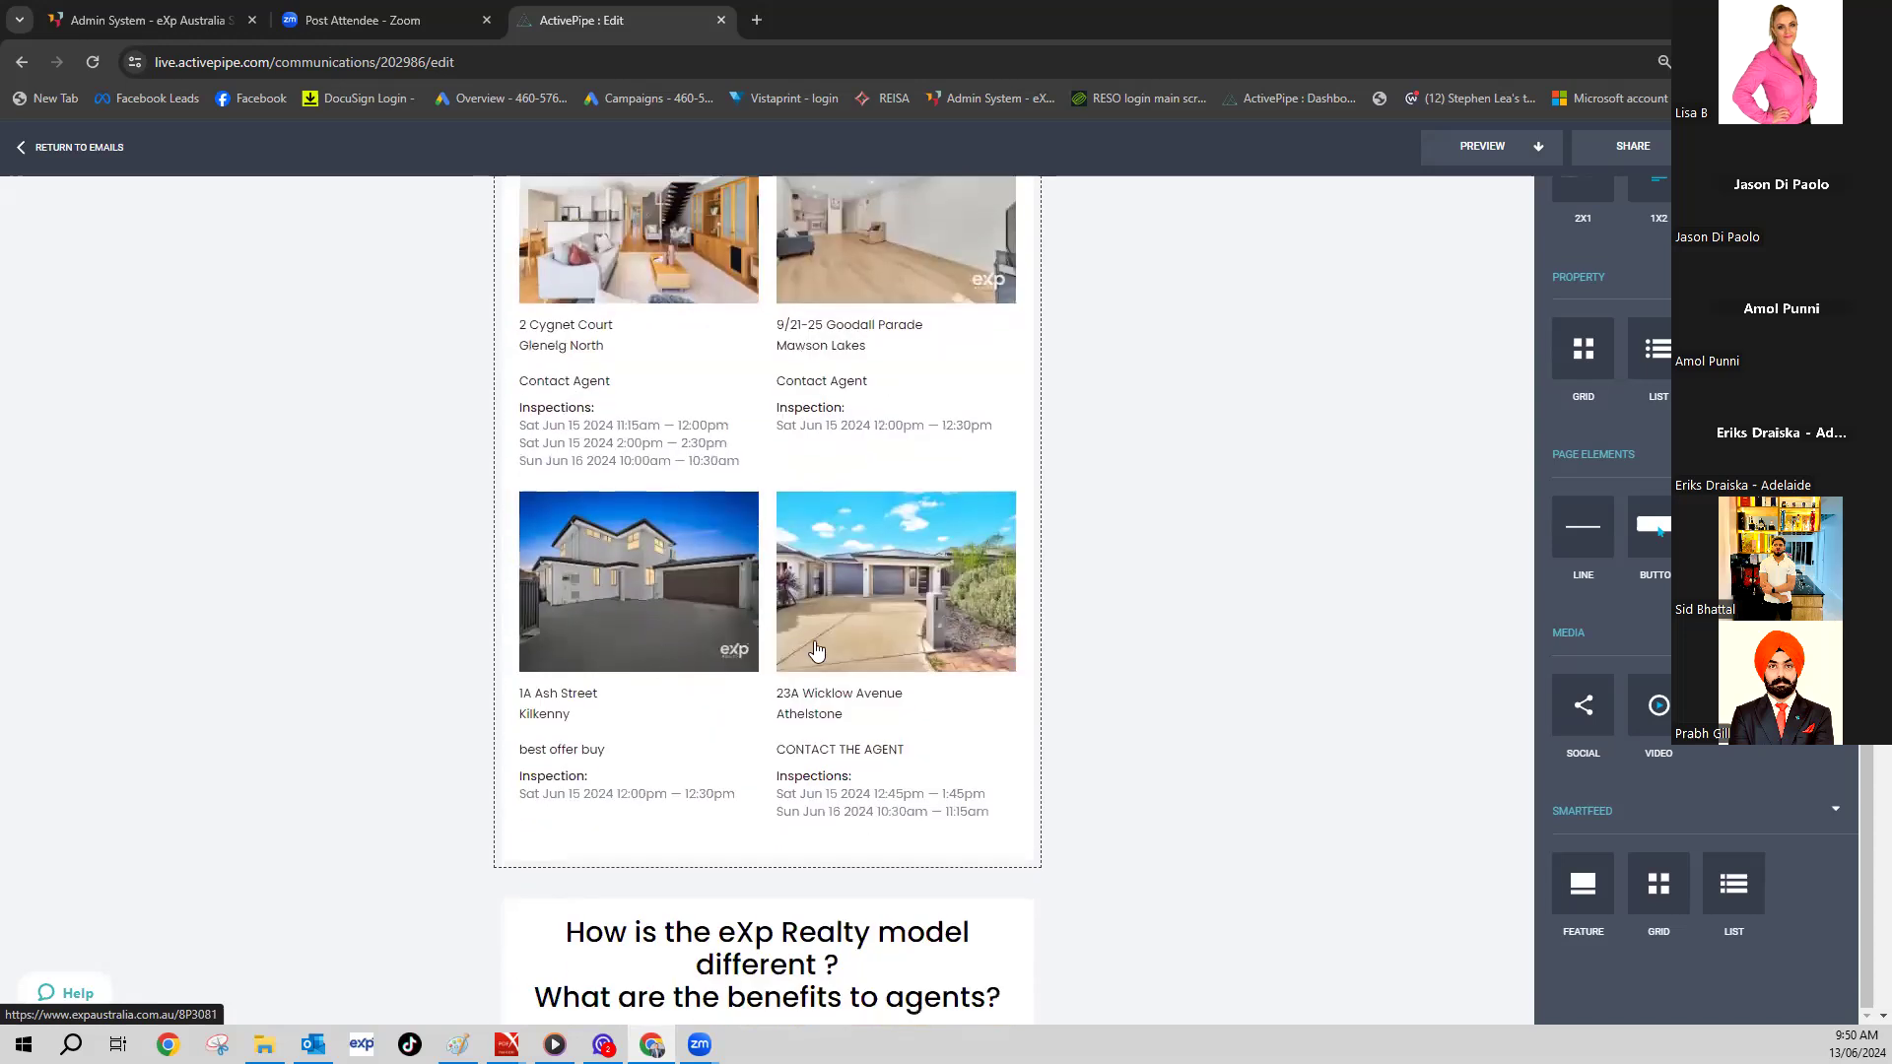
scroll(816, 651, "up", 8)
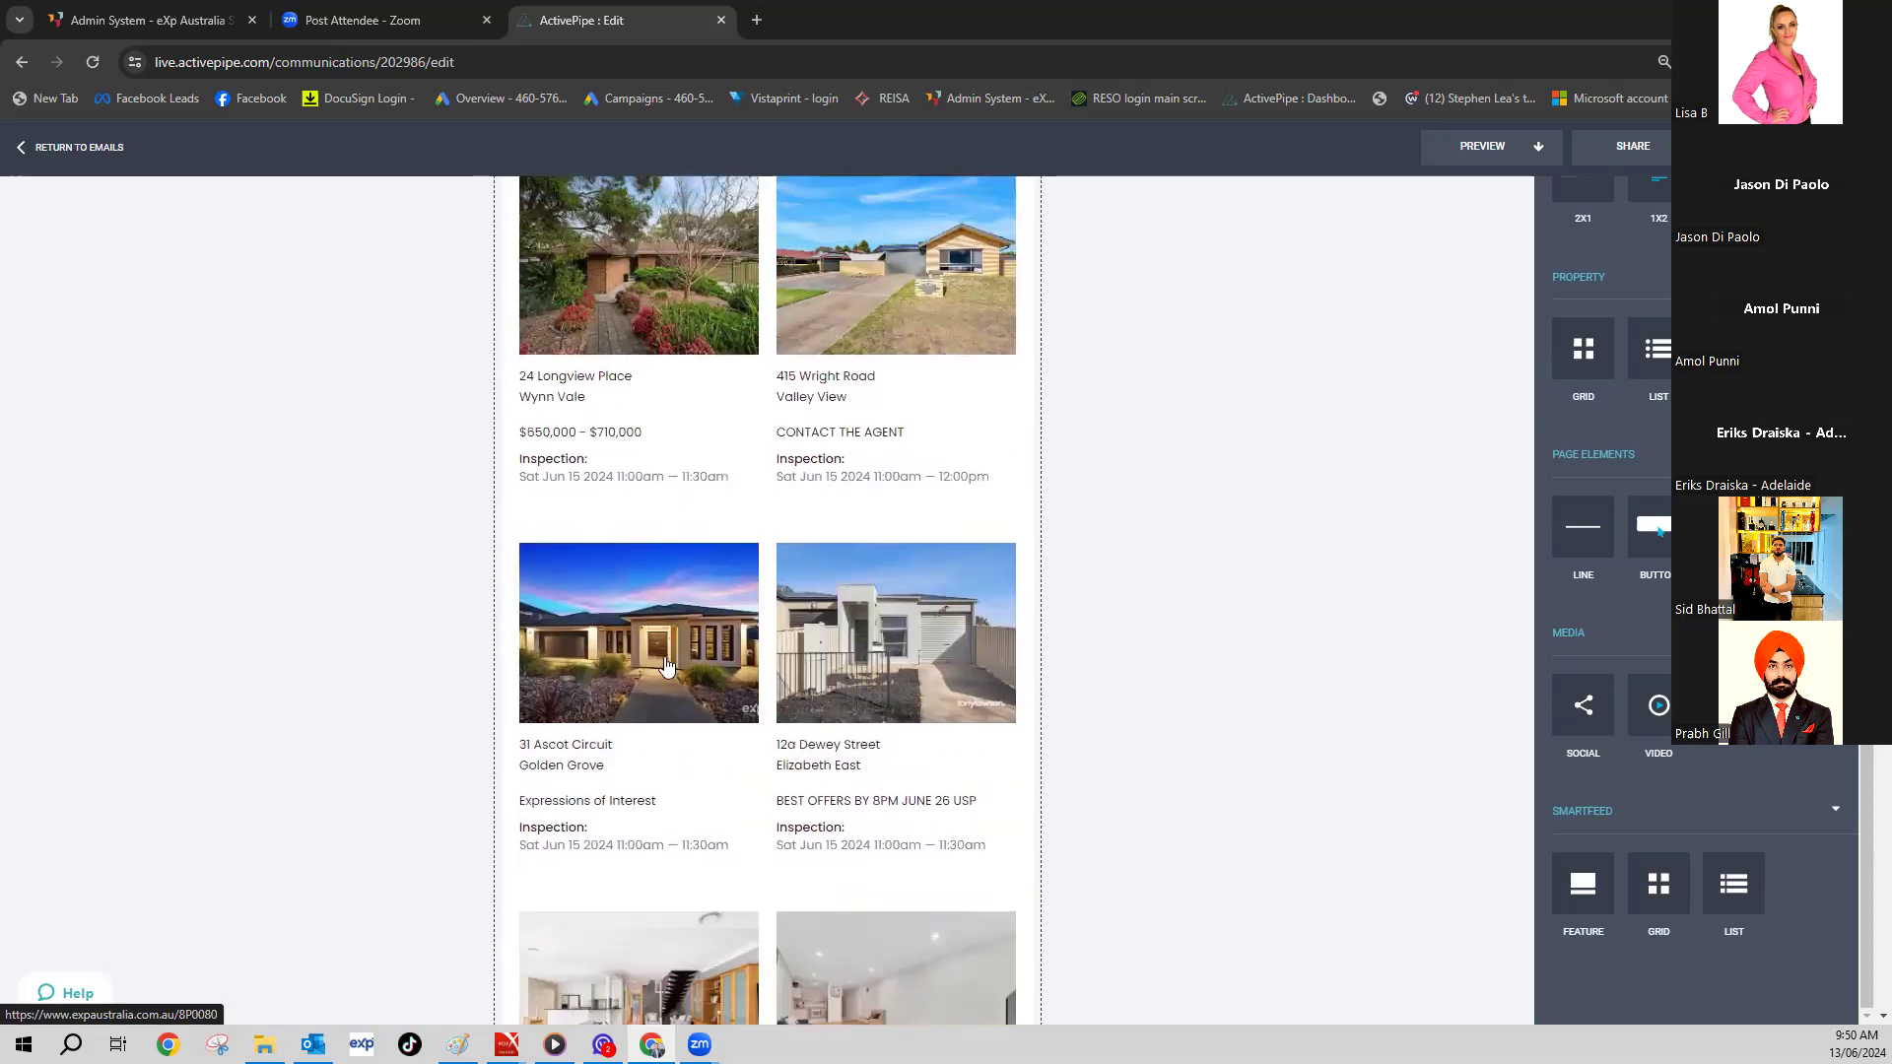
scroll(749, 645, "up", 7)
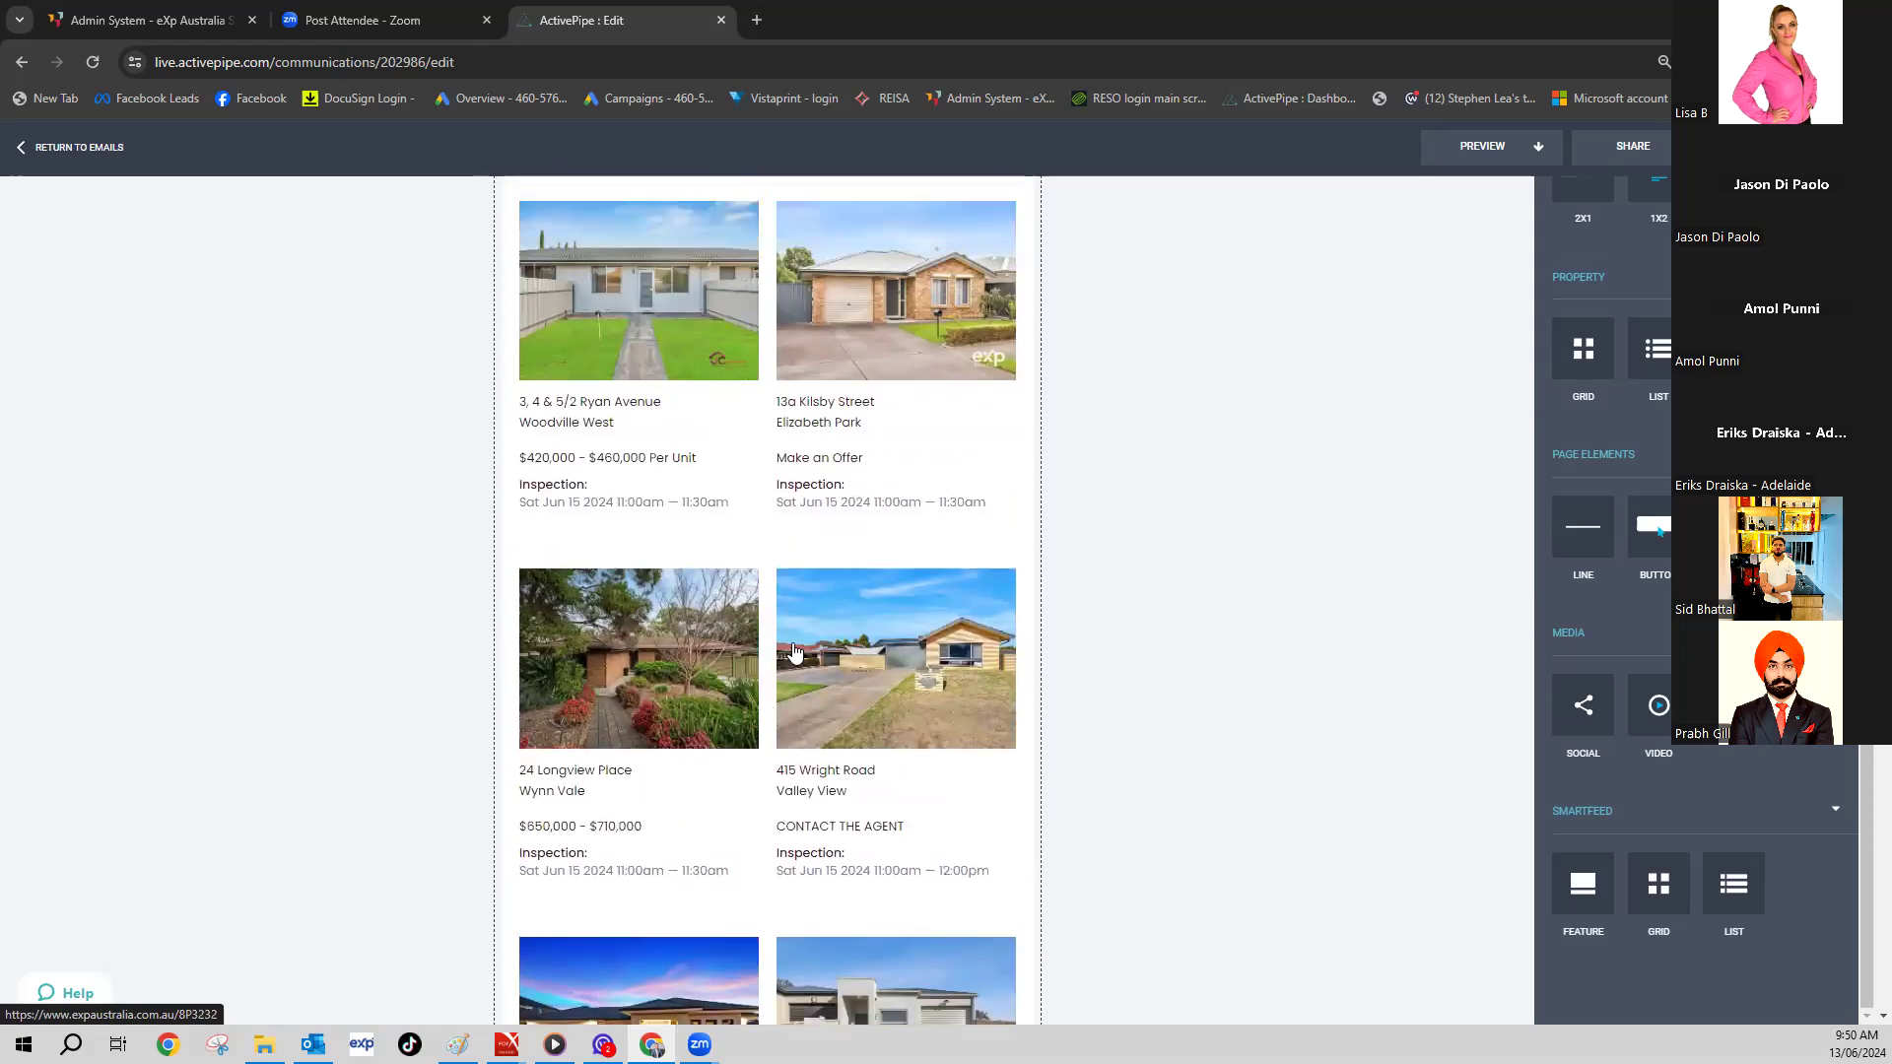
scroll(794, 651, "up", 6)
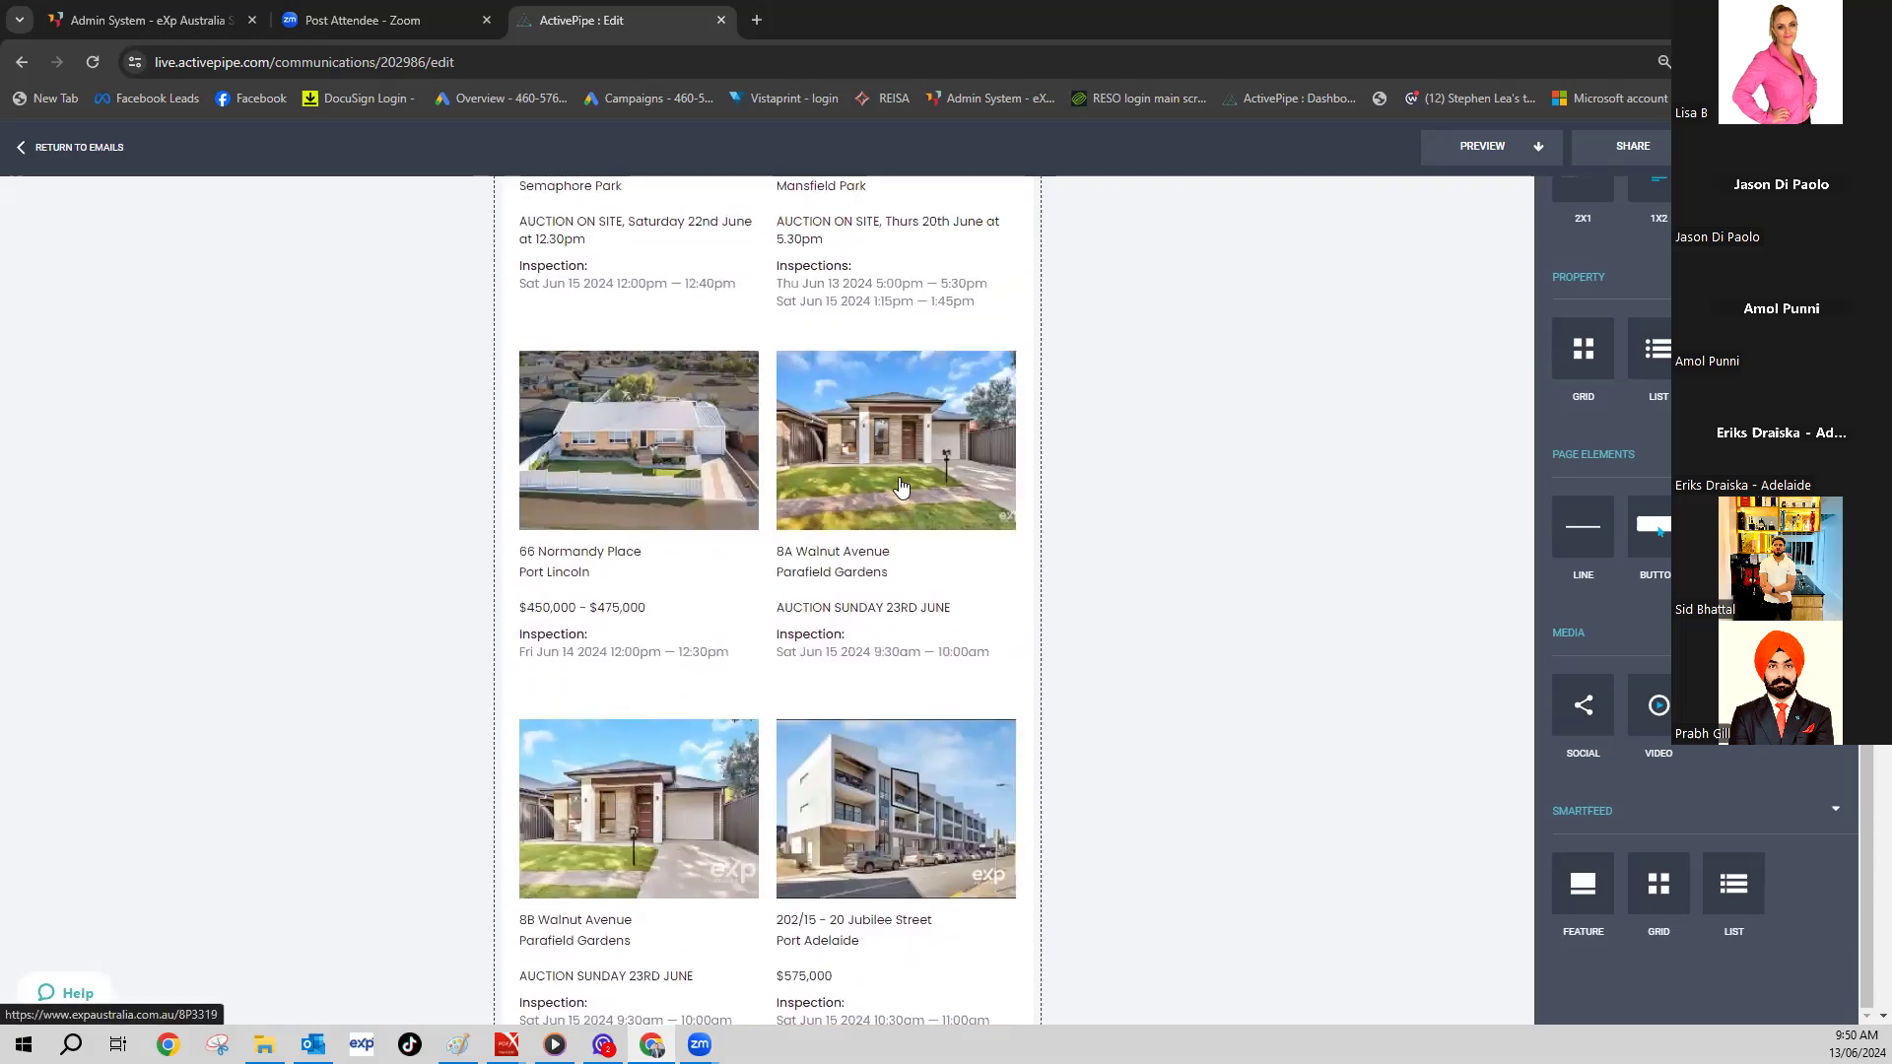
scroll(901, 485, "up", 4)
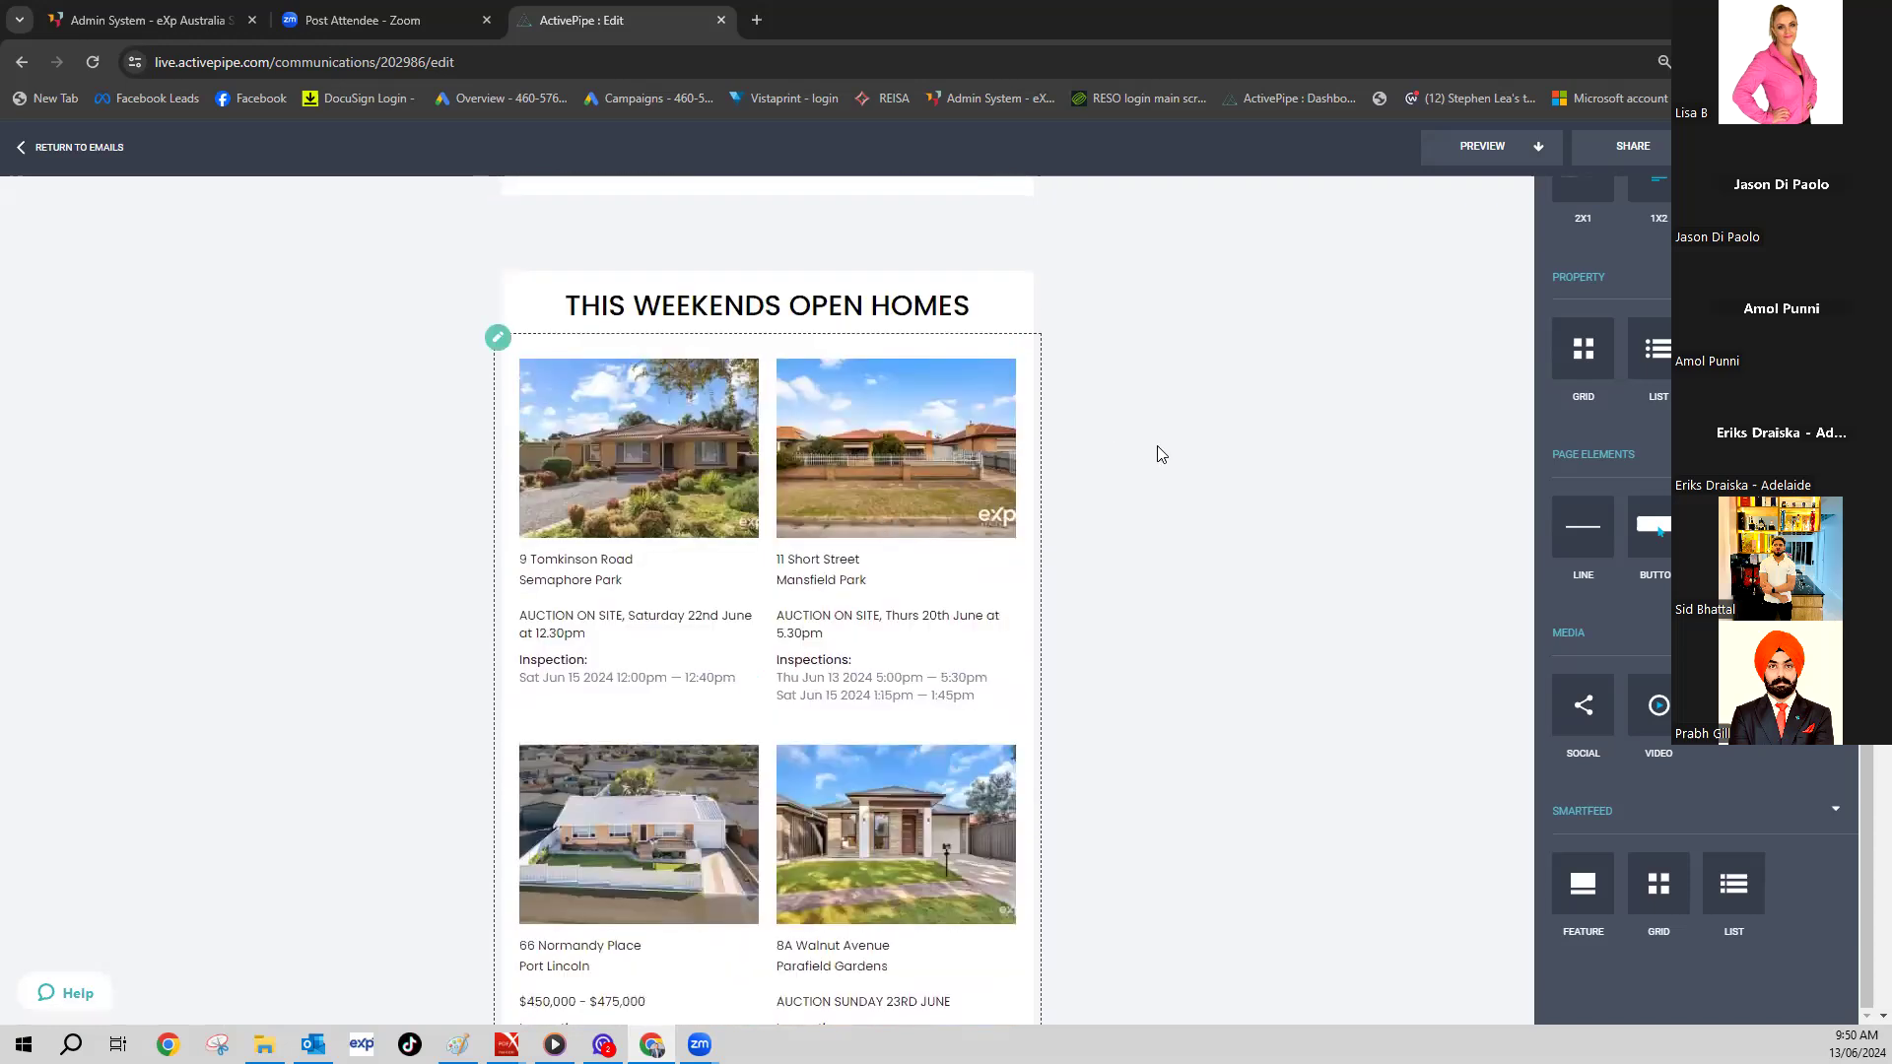
scroll(1161, 454, "down", 20)
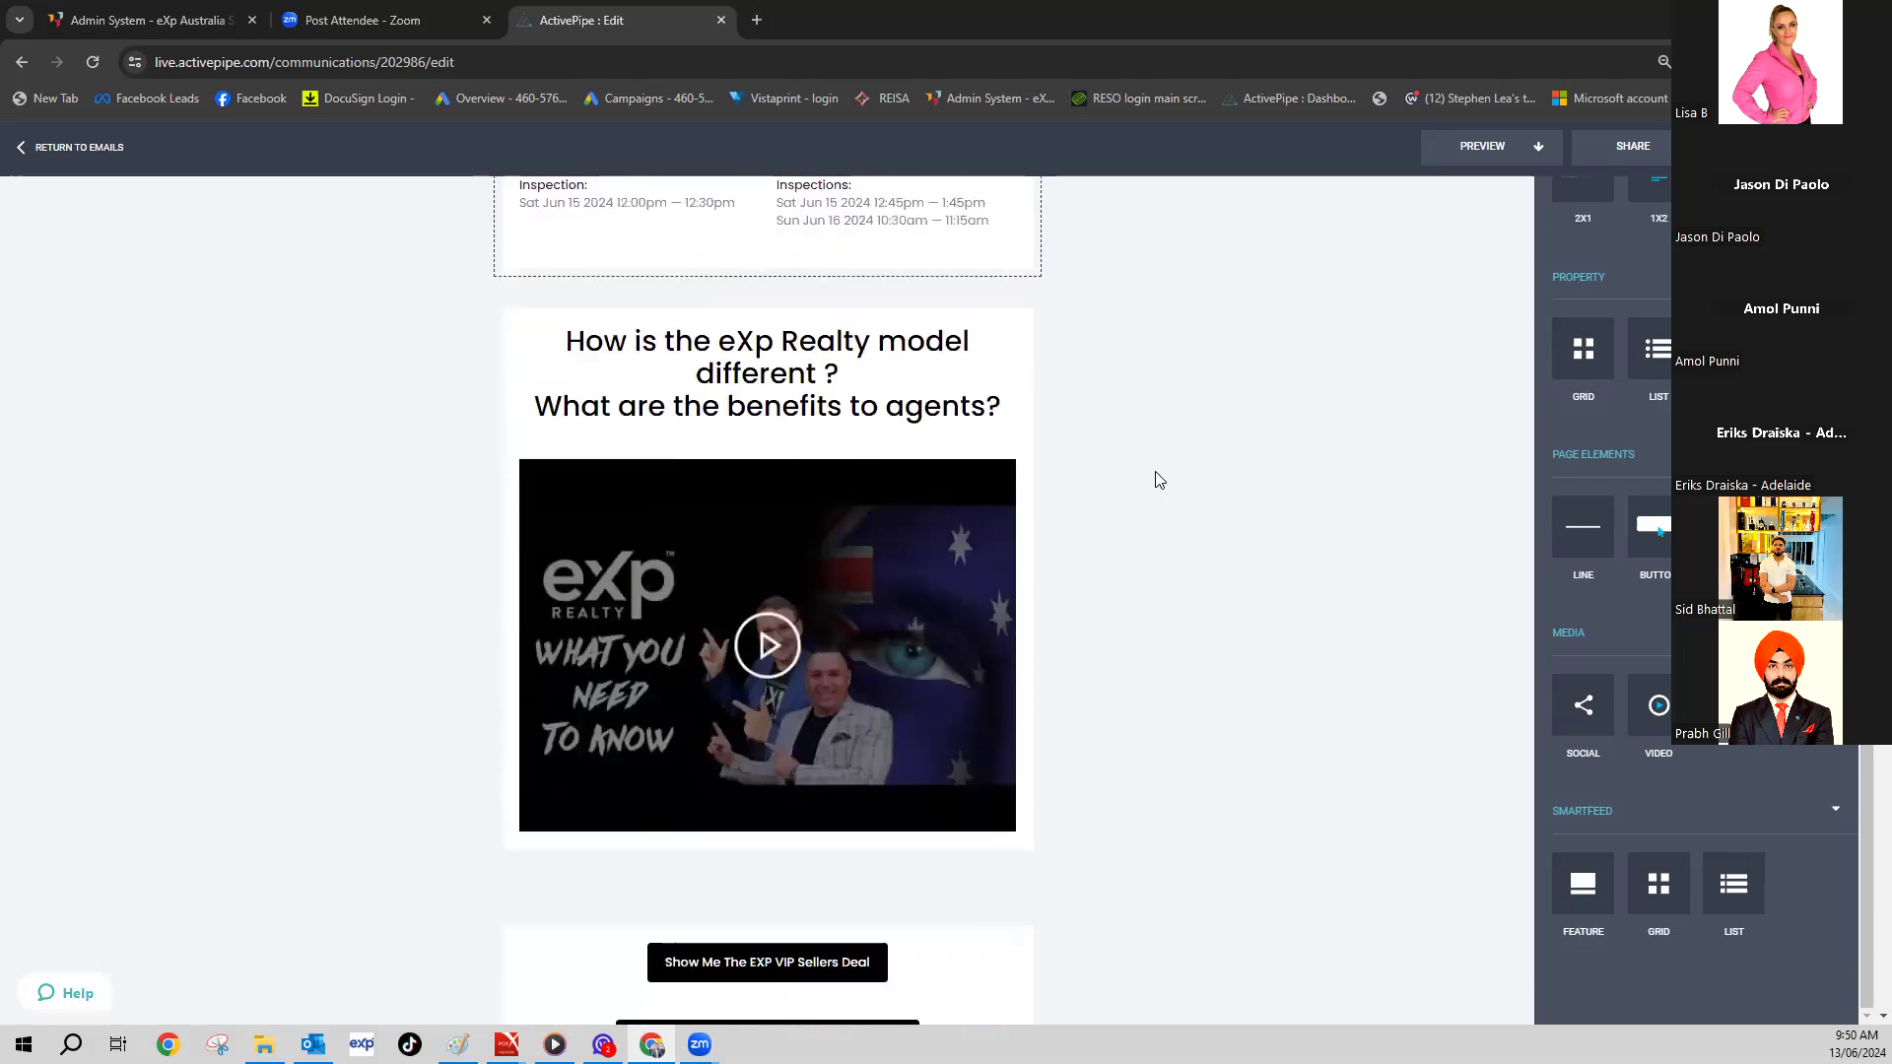
scroll(1159, 480, "down", 1)
left_click(765, 499)
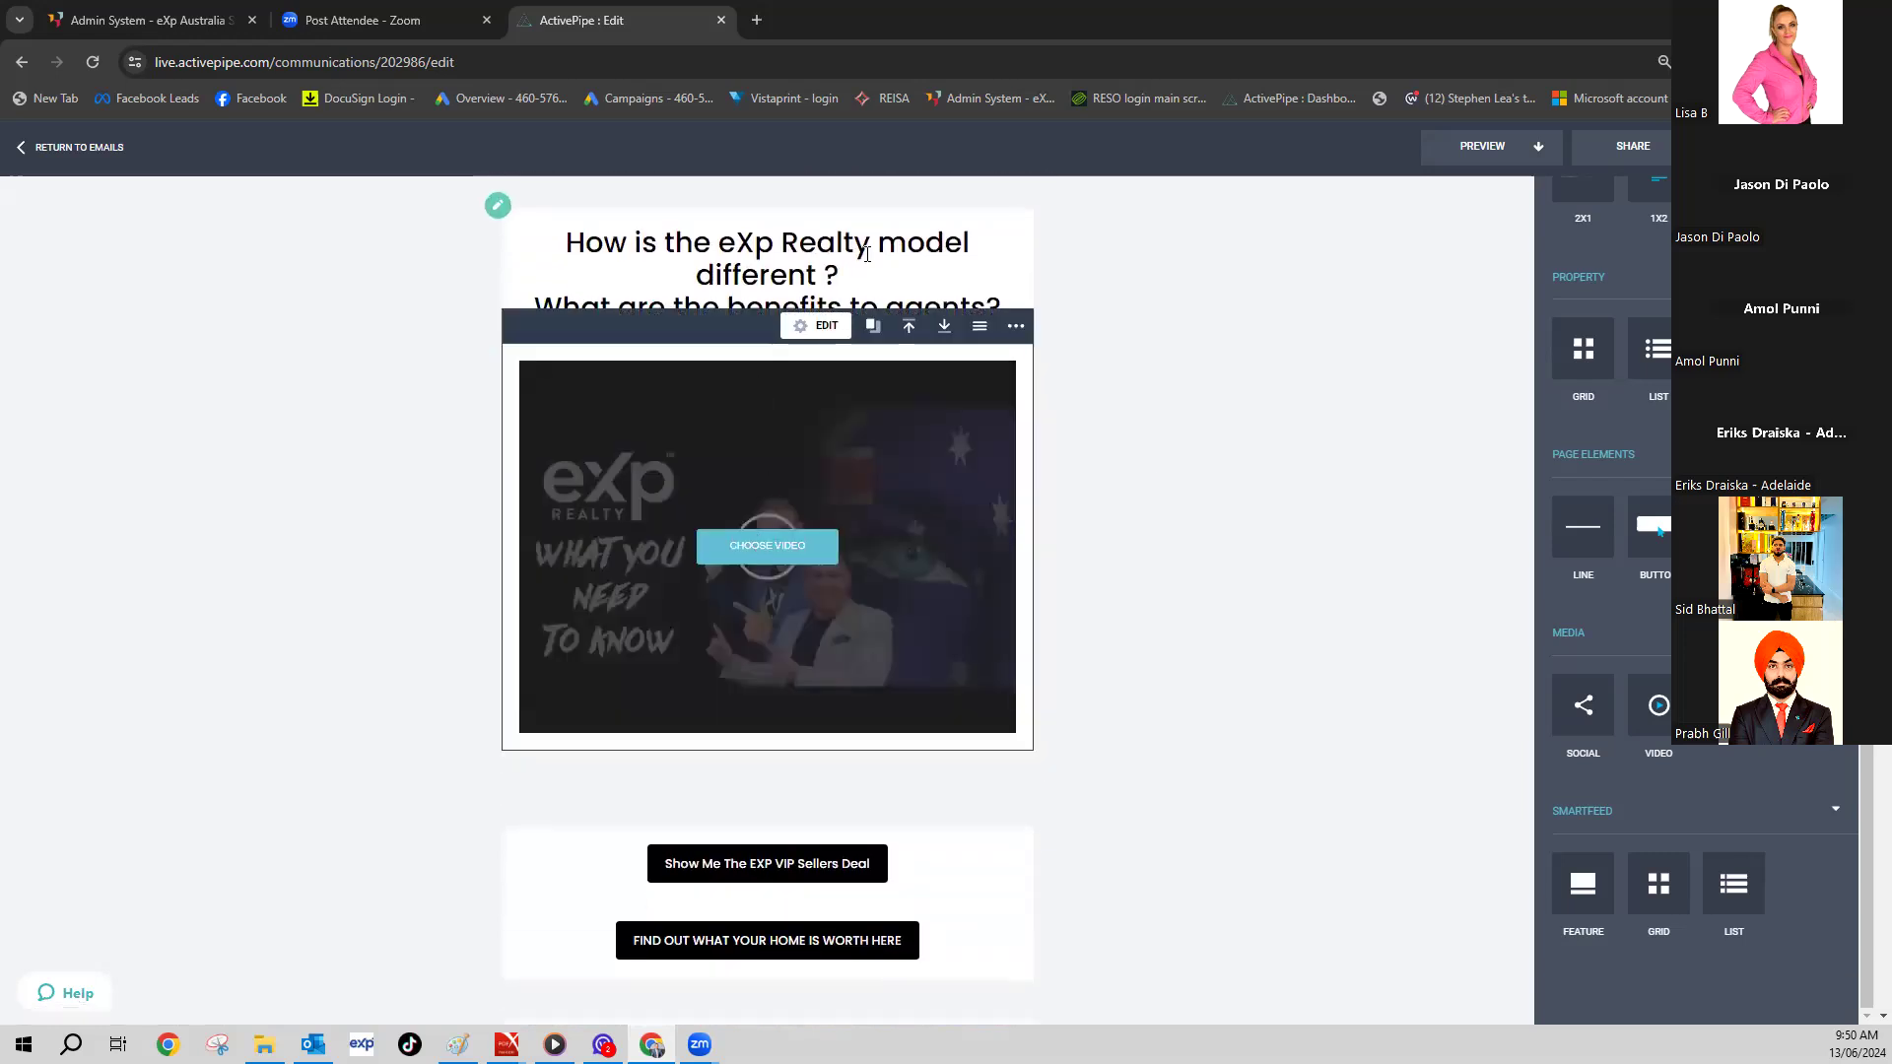
left_click(784, 550)
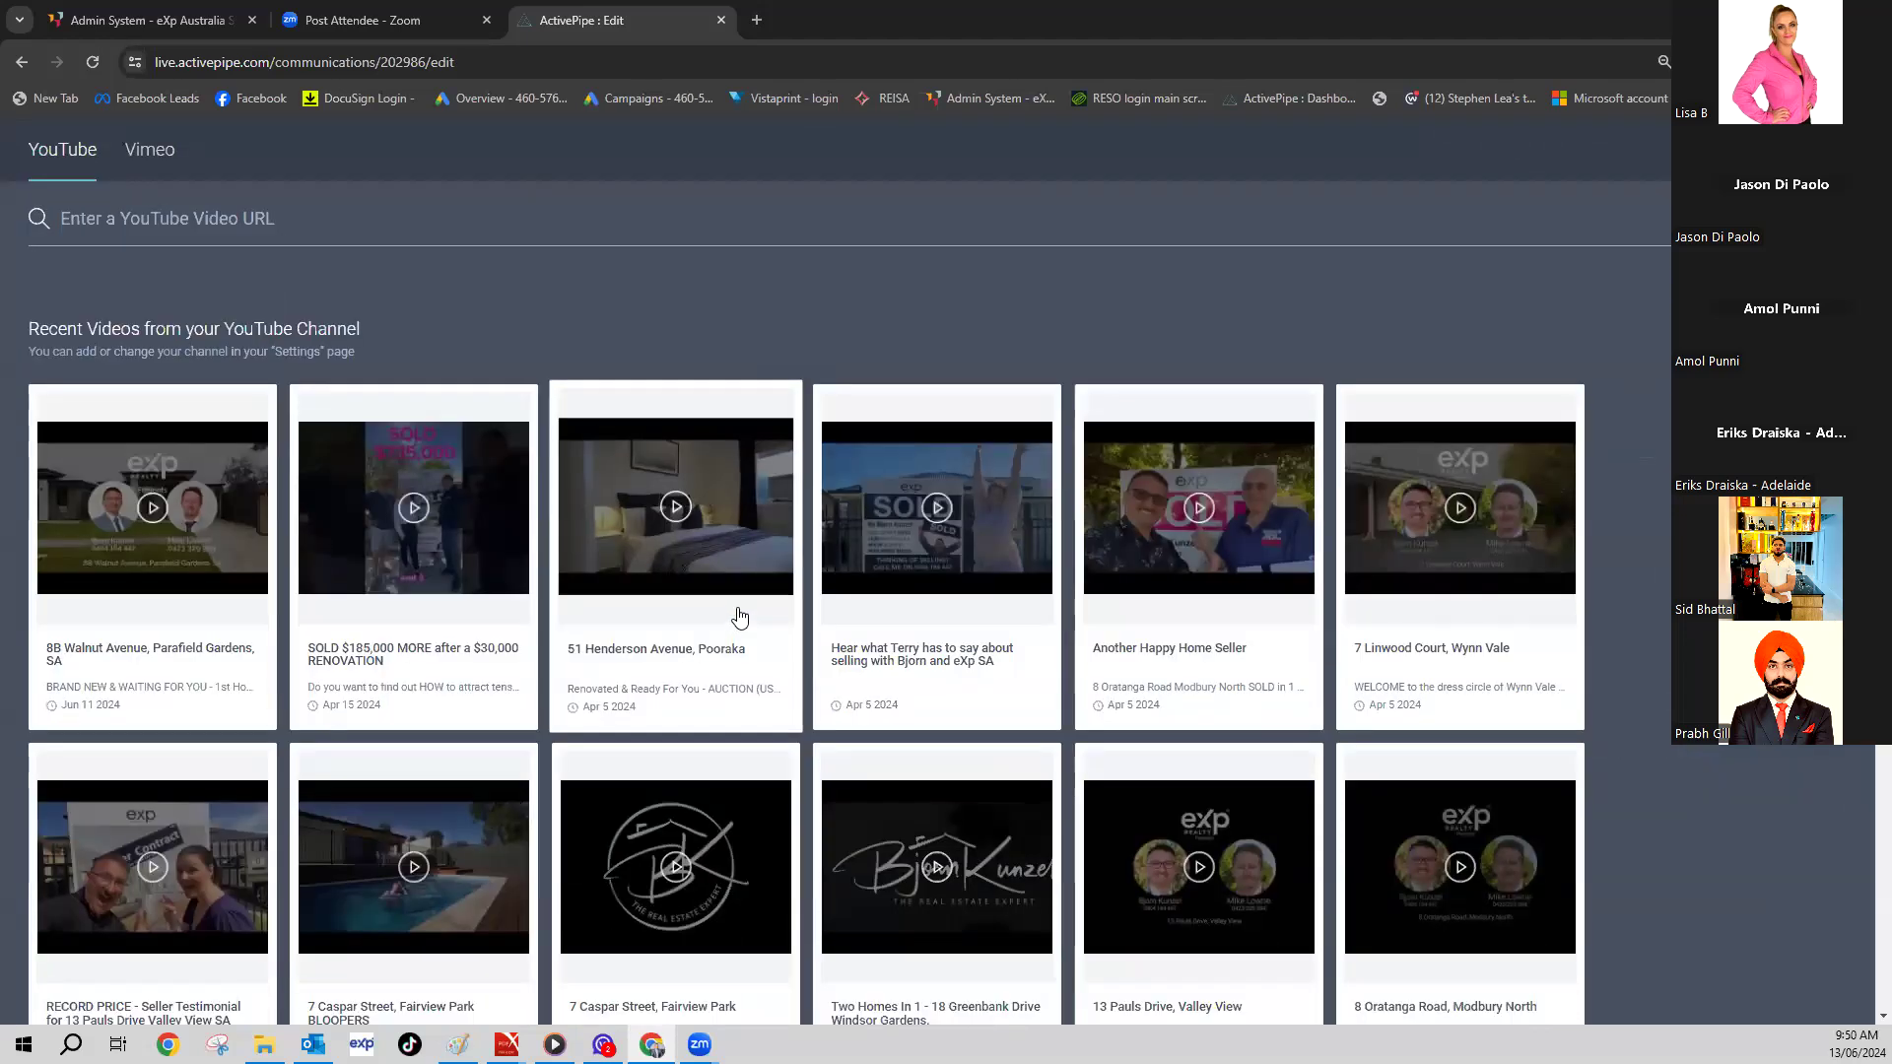
scroll(734, 621, "down", 3)
scroll(749, 631, "down", 3)
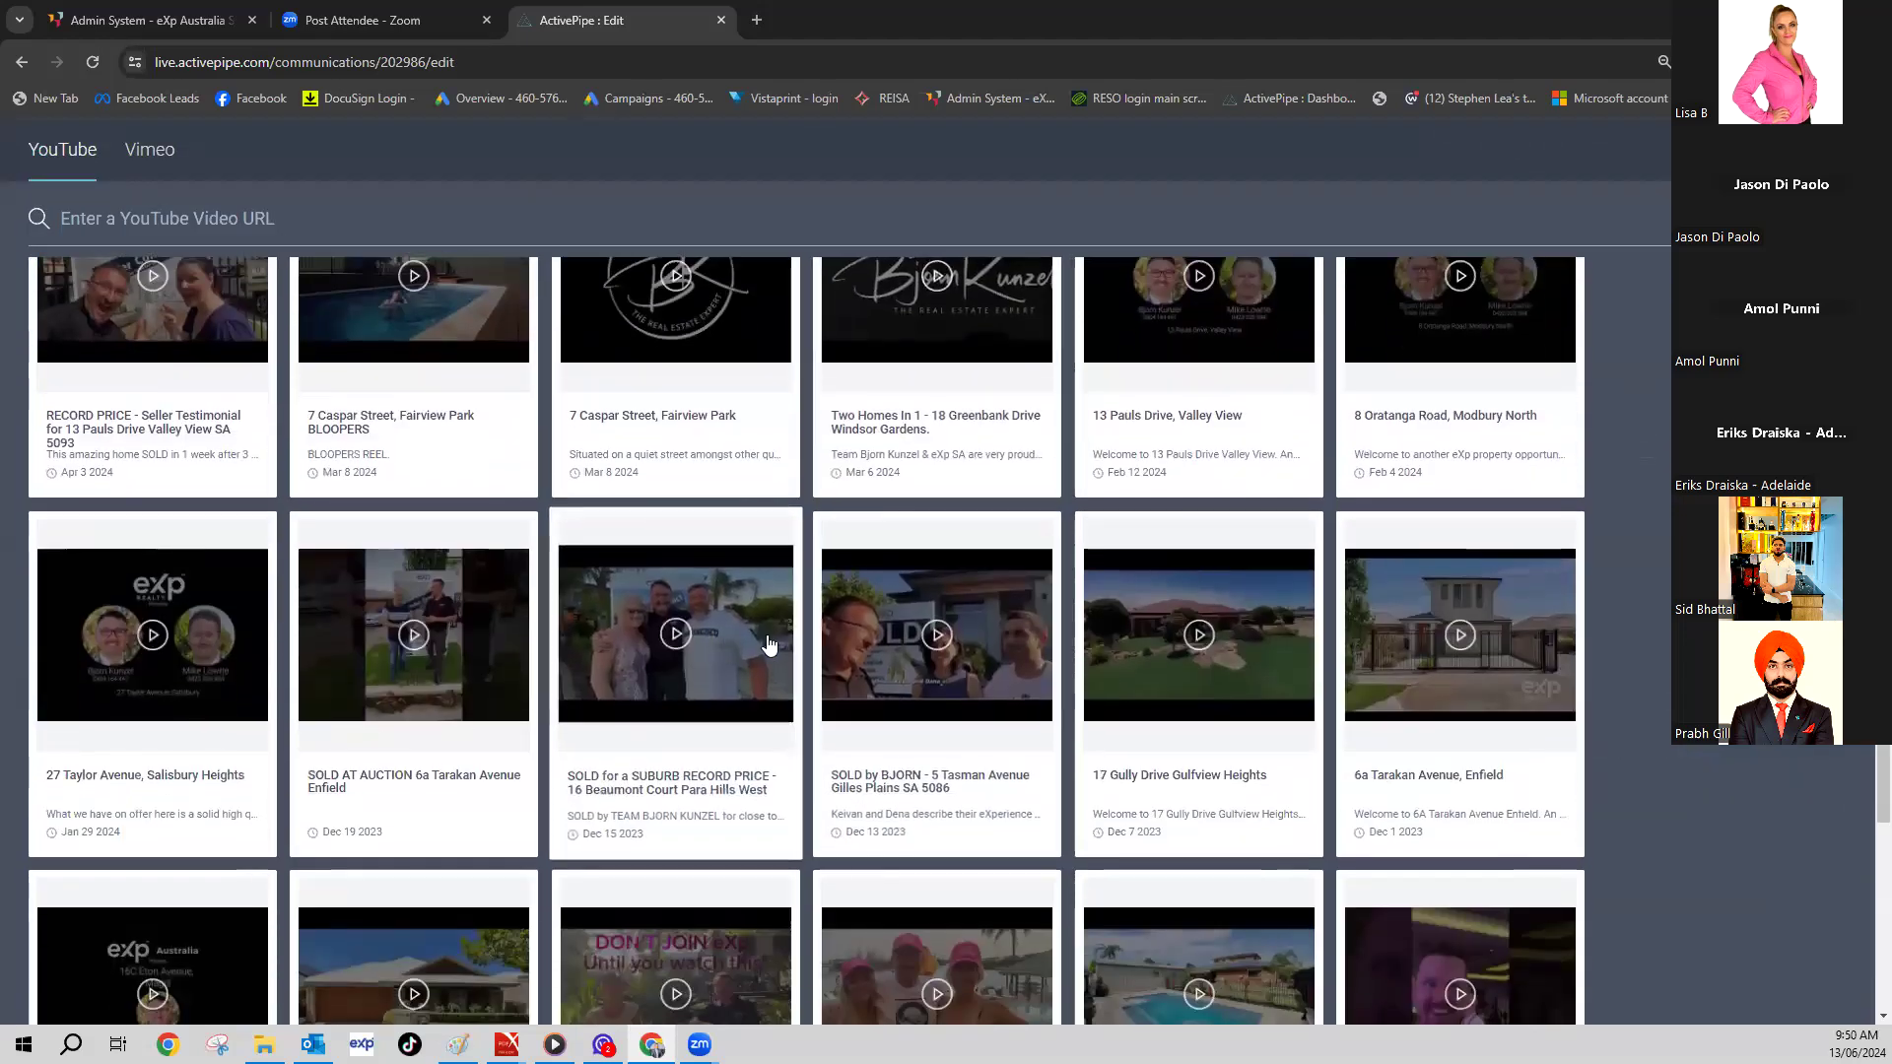
scroll(770, 645, "down", 2)
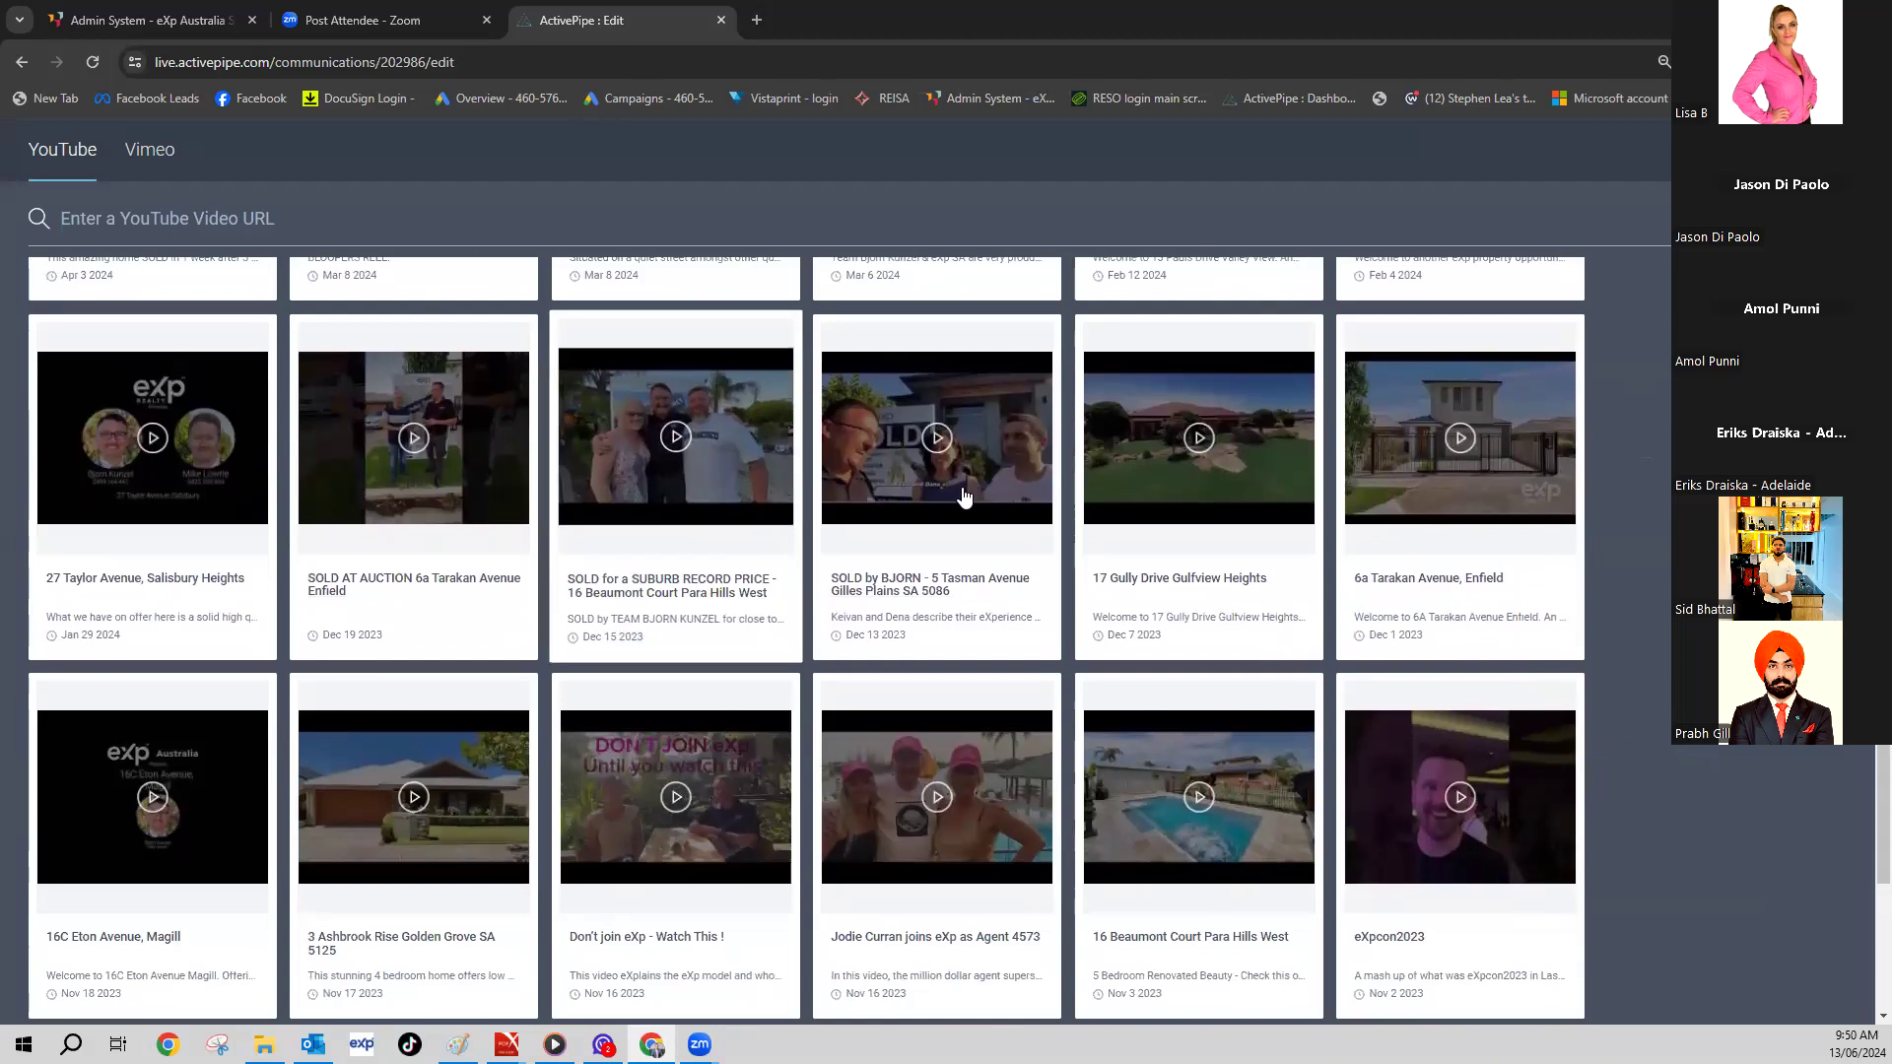
left_click(699, 436)
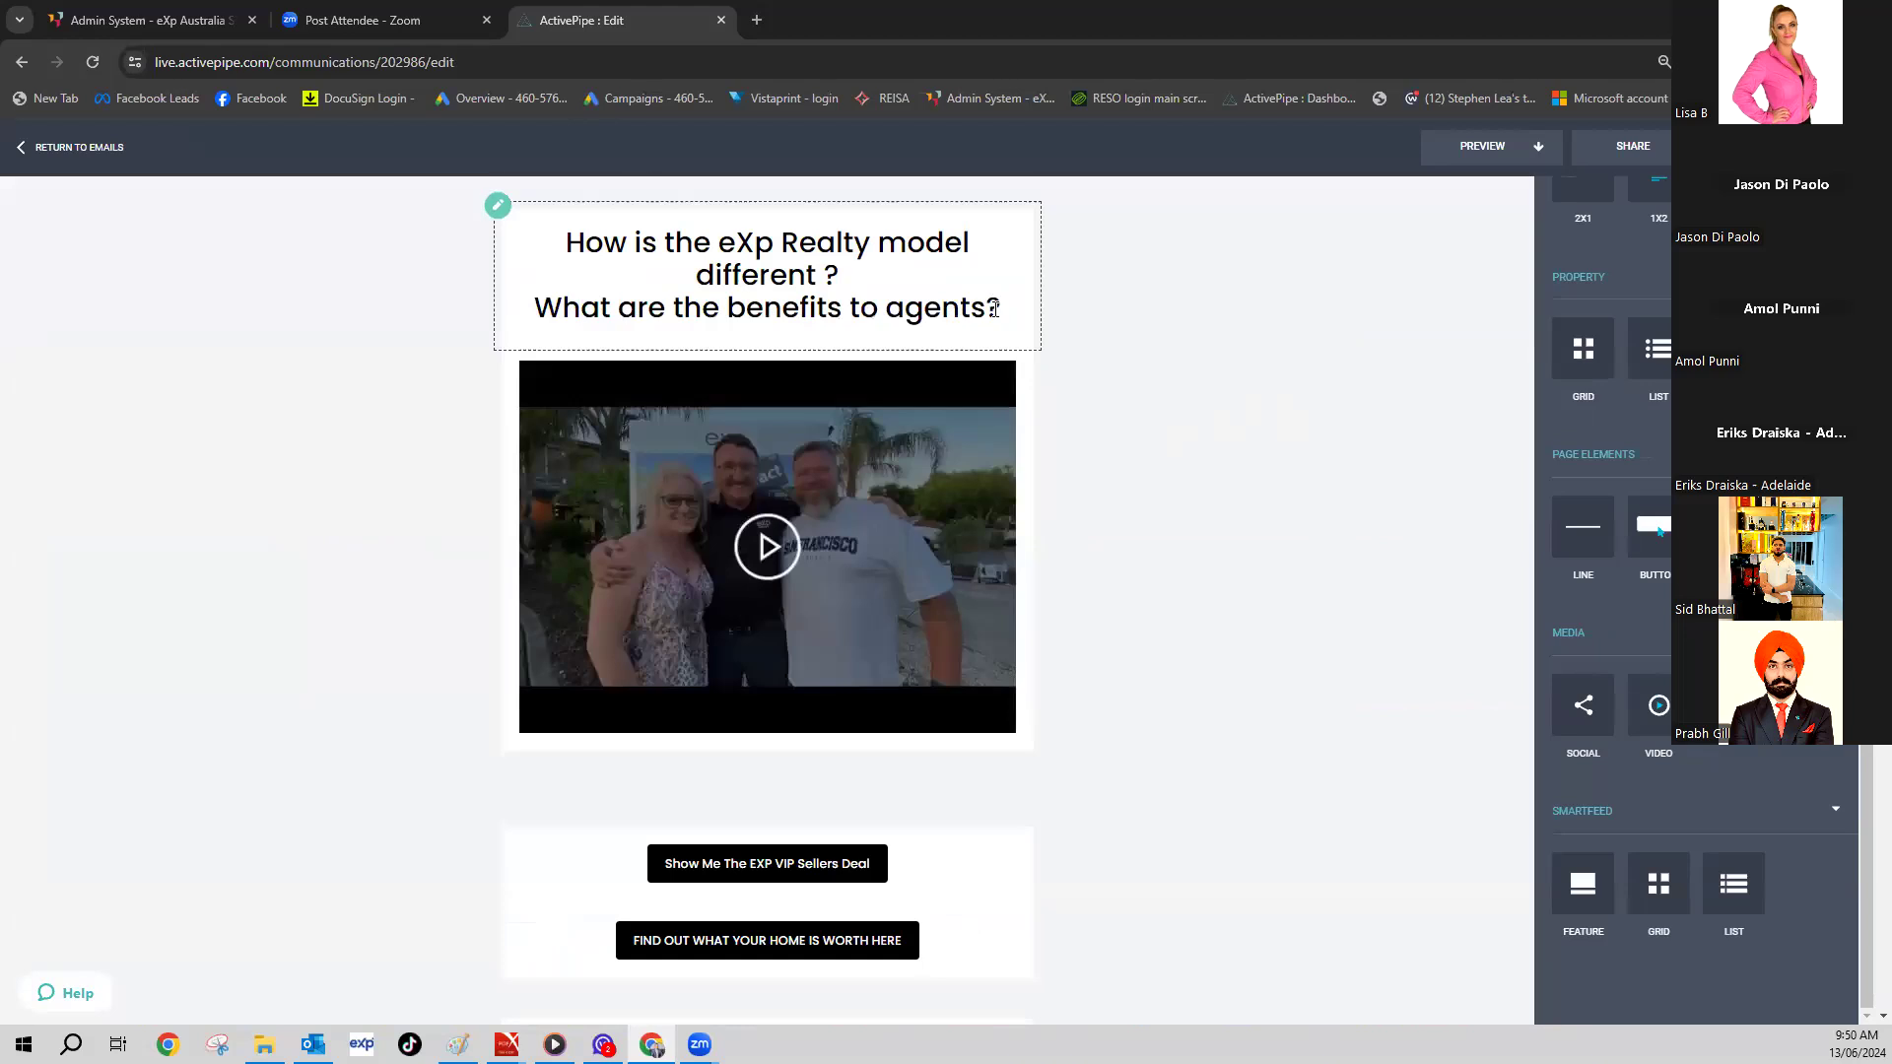
- Rewrite the heading to 'HEAR WHAT MY SELLERS HAVE TO SAY ABOUT WHY THEY CHOSE MYSELF AND TEAM EXP SA'
left_click(994, 309)
left_click(609, 236, "shift")
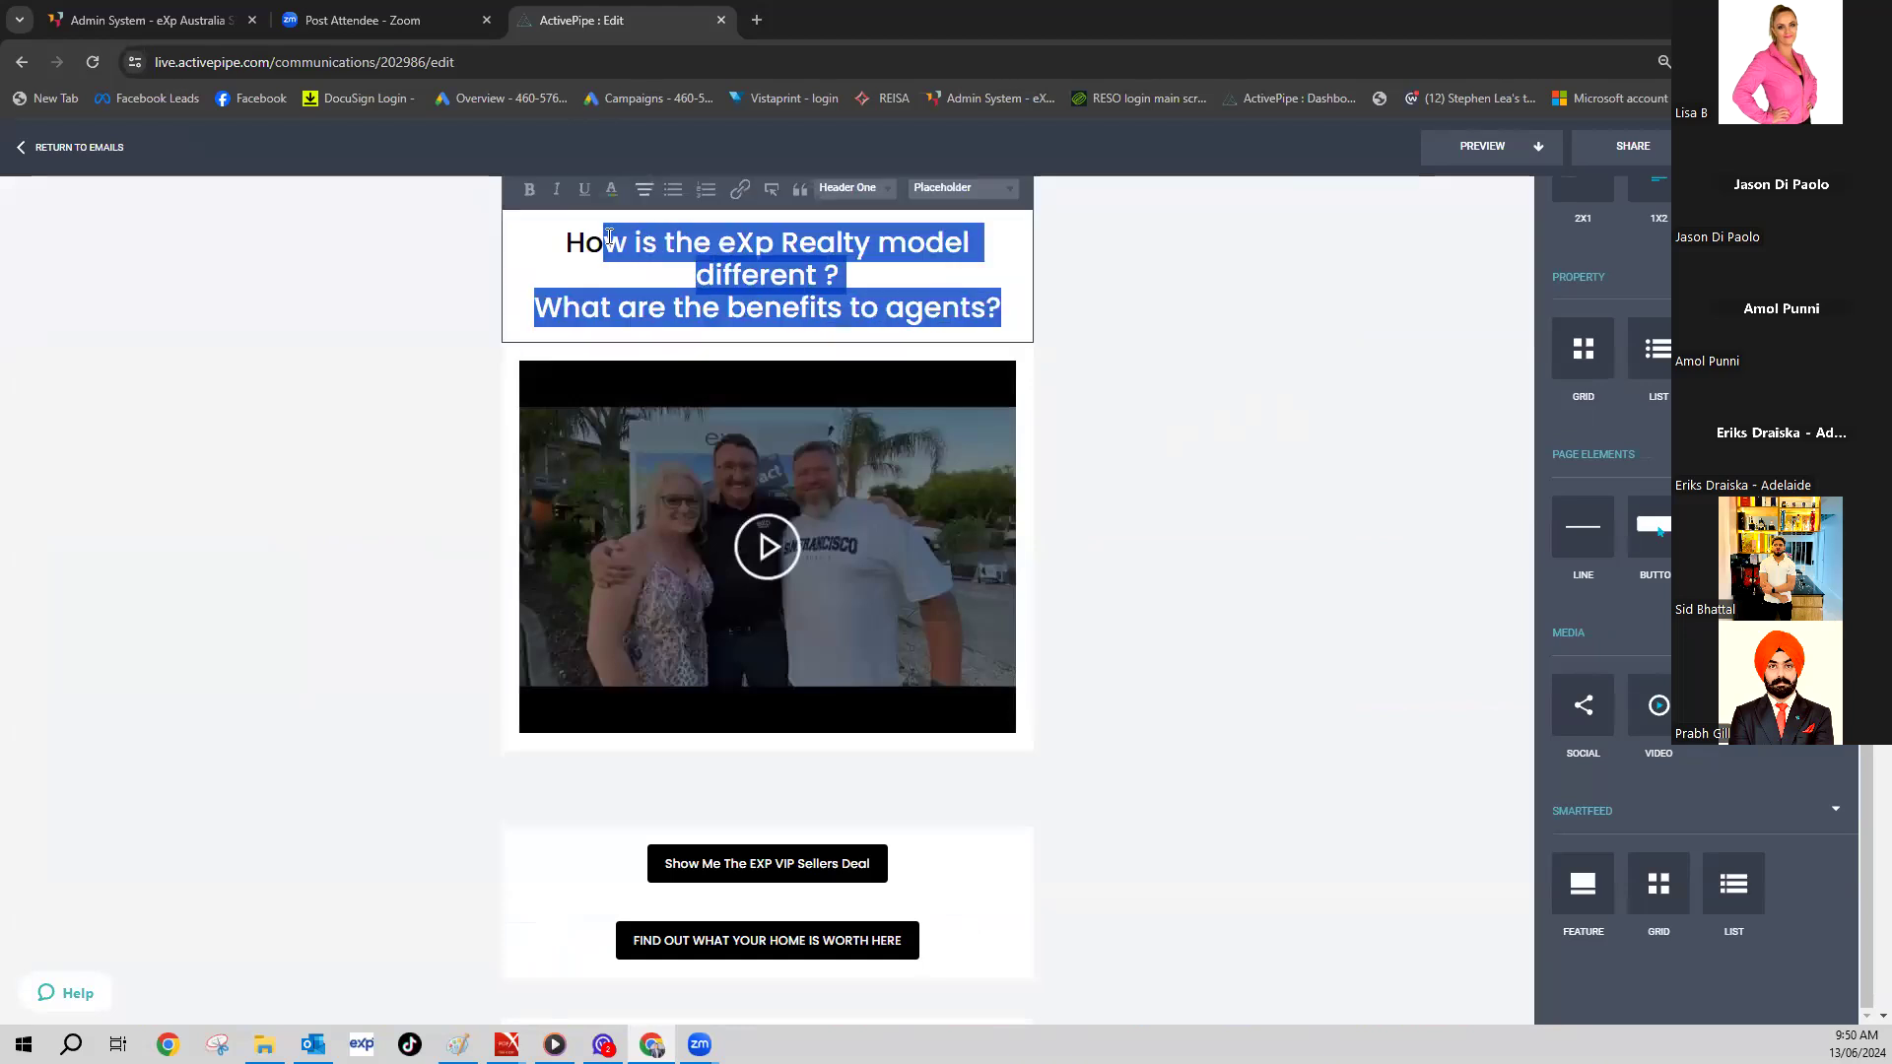
key("BackSpace")
type("EAR")
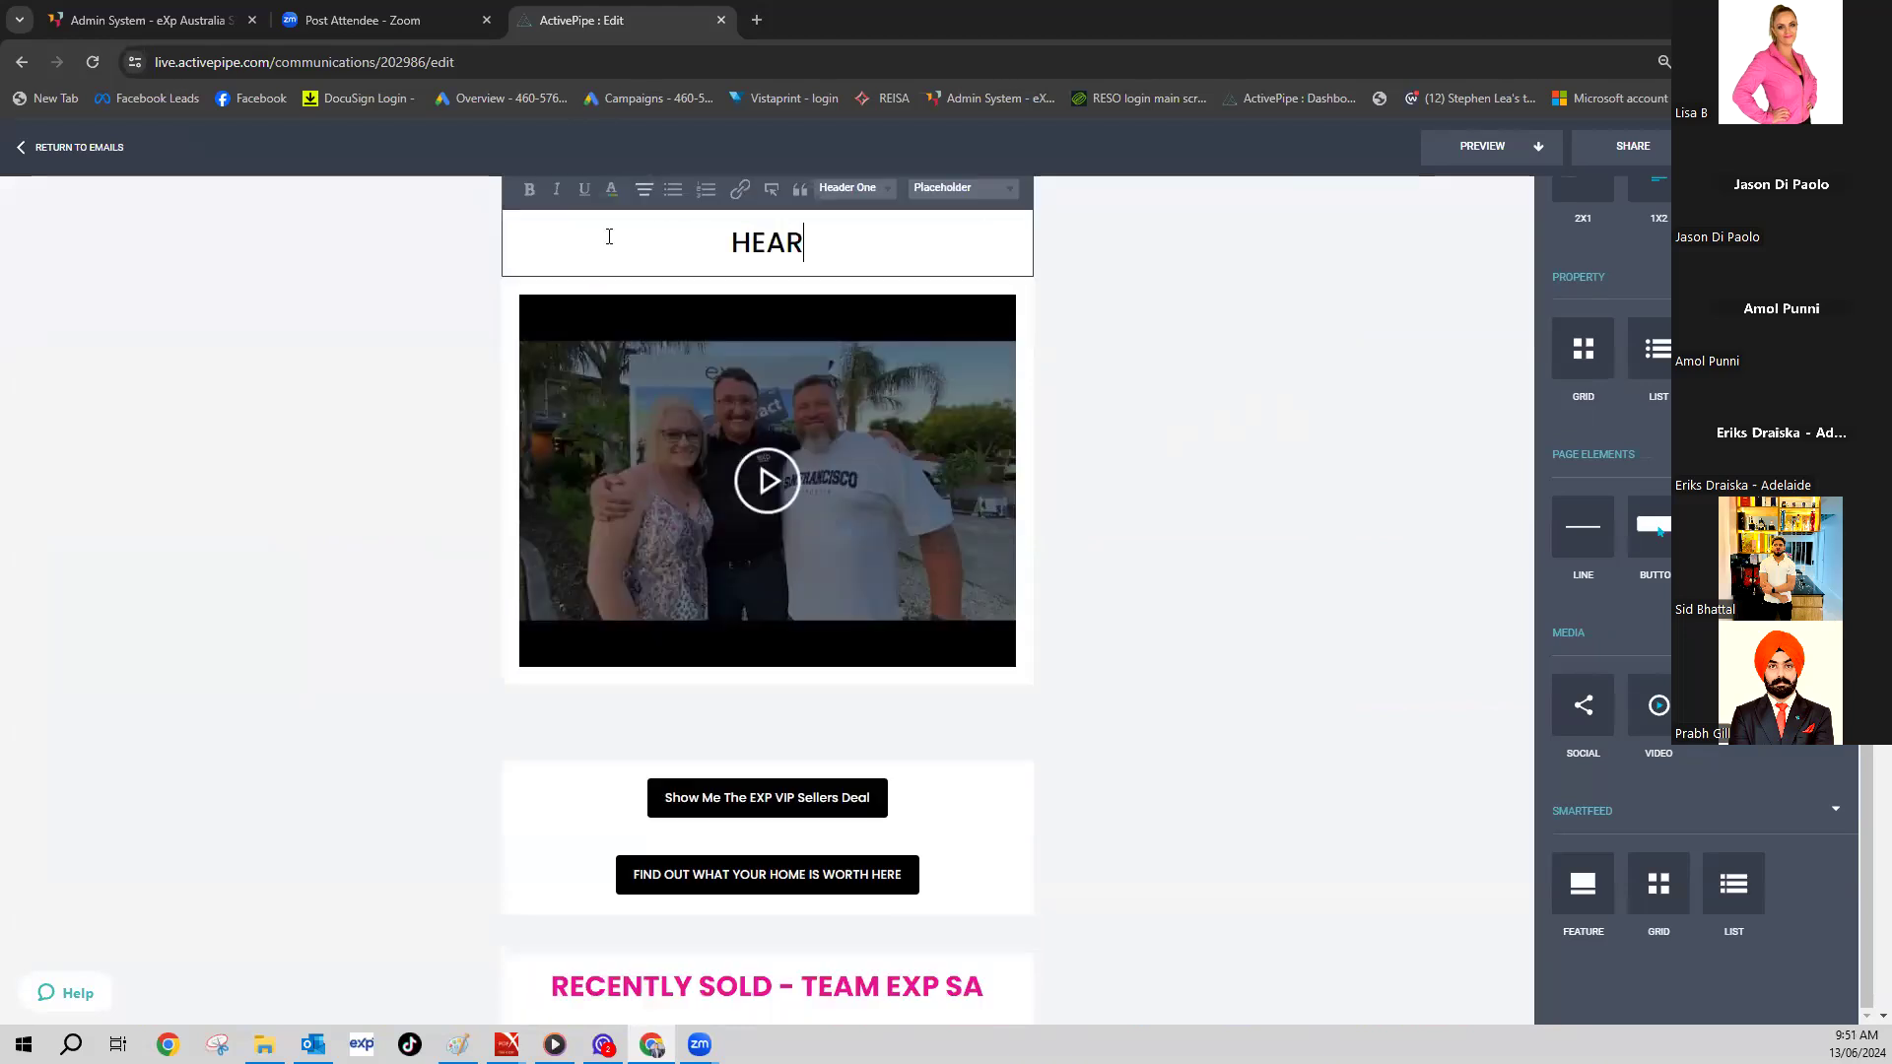
type(" WHAT MY")
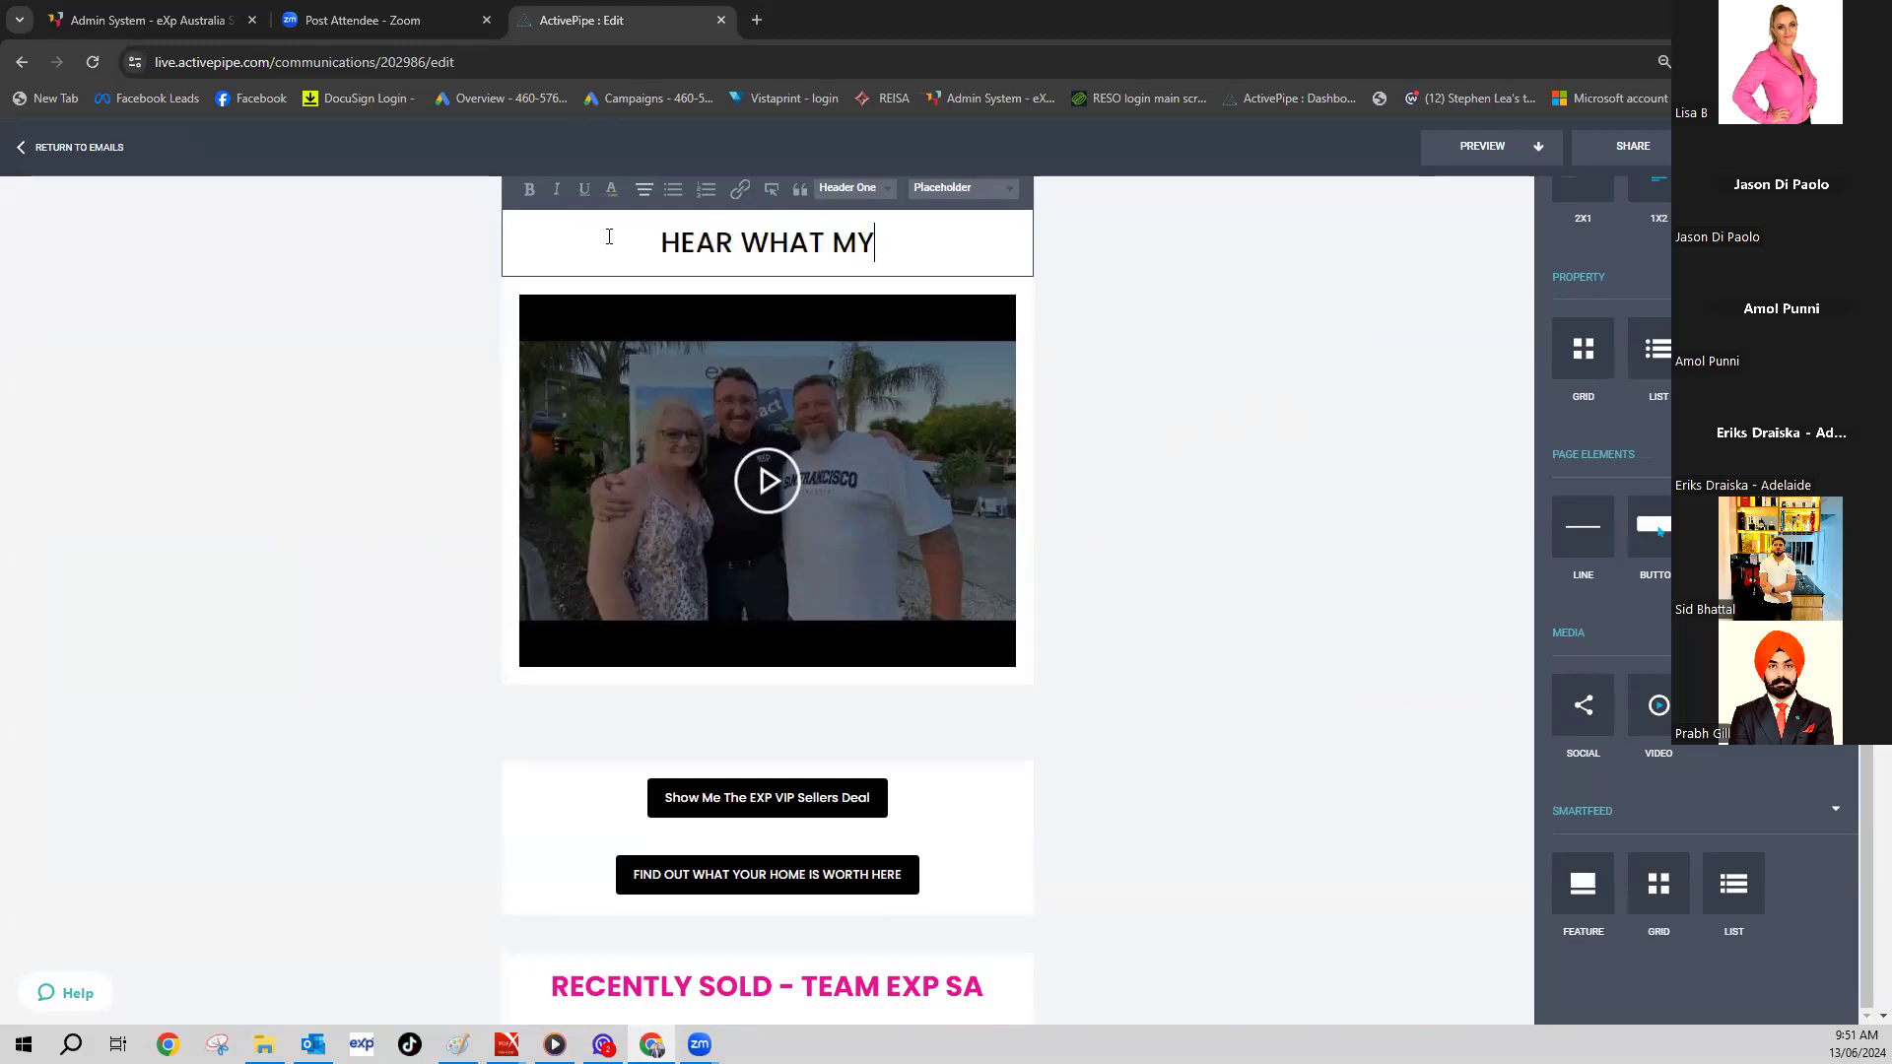
type(" SELLERS HAVE")
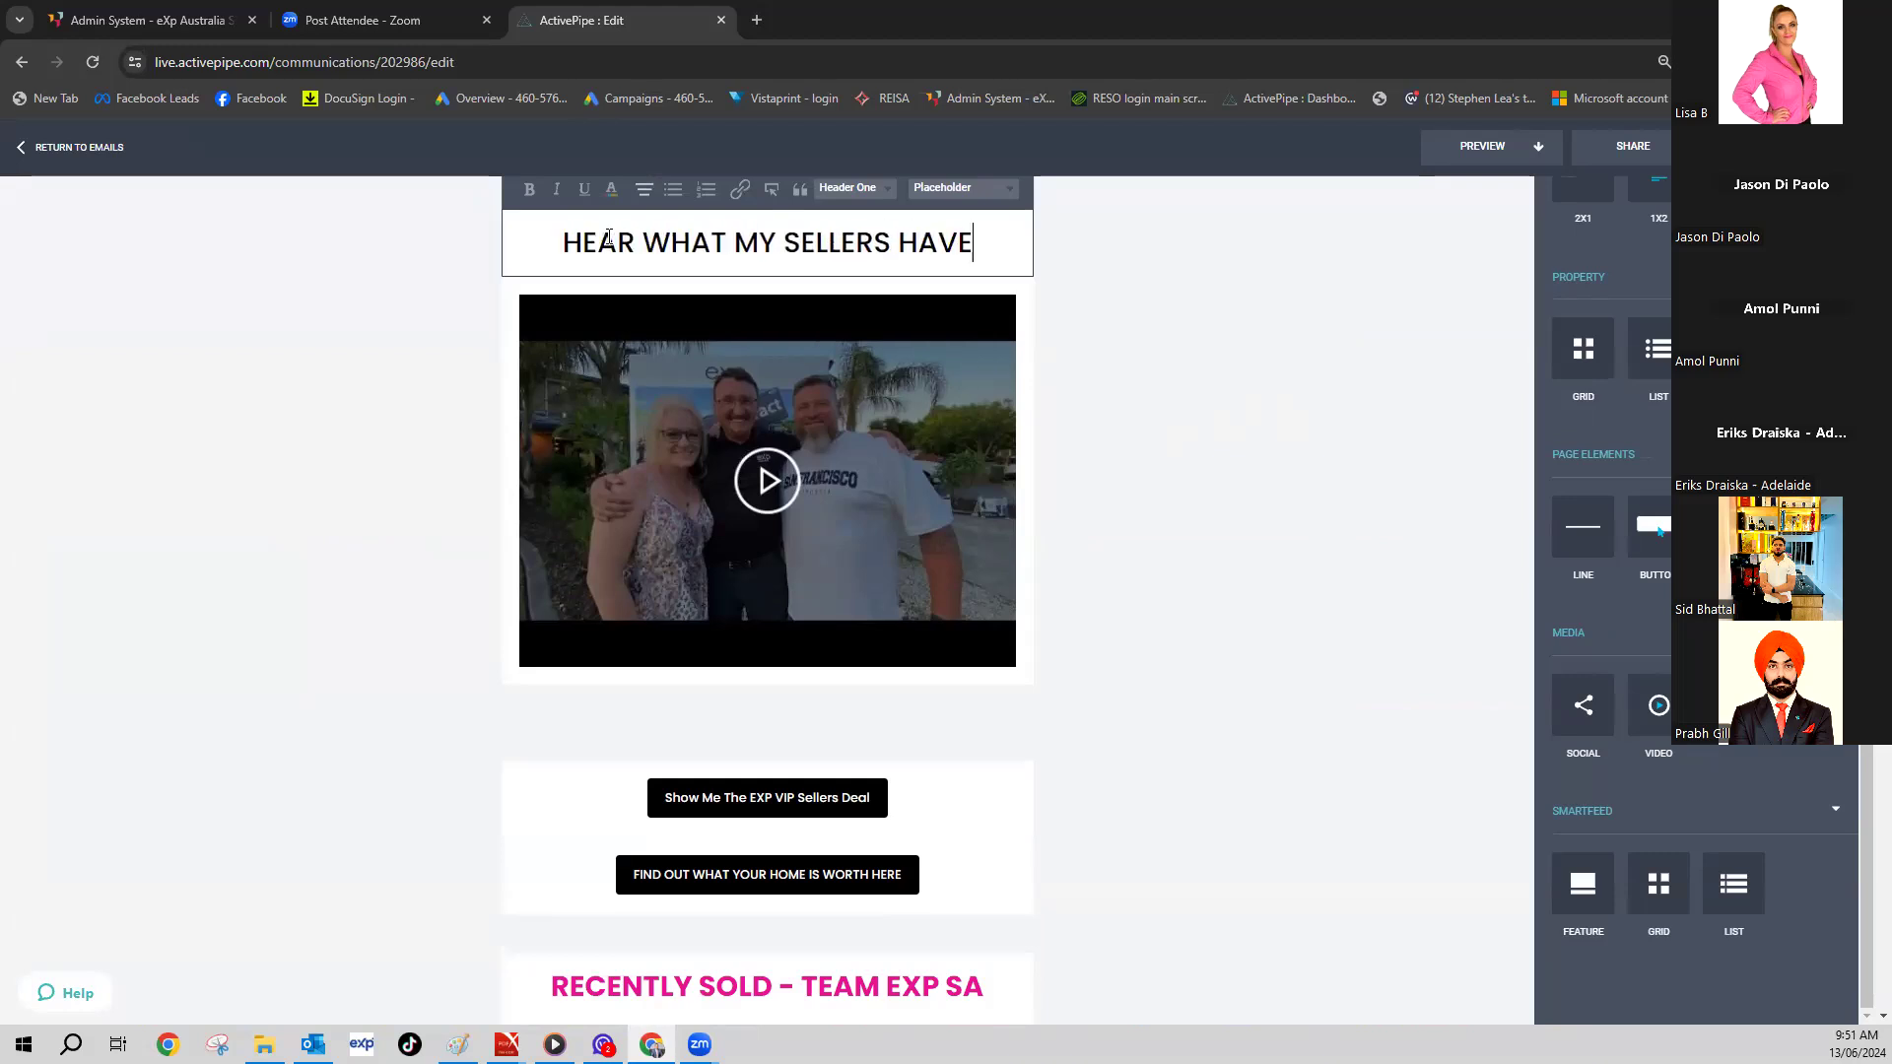
type(" TO SAY AB")
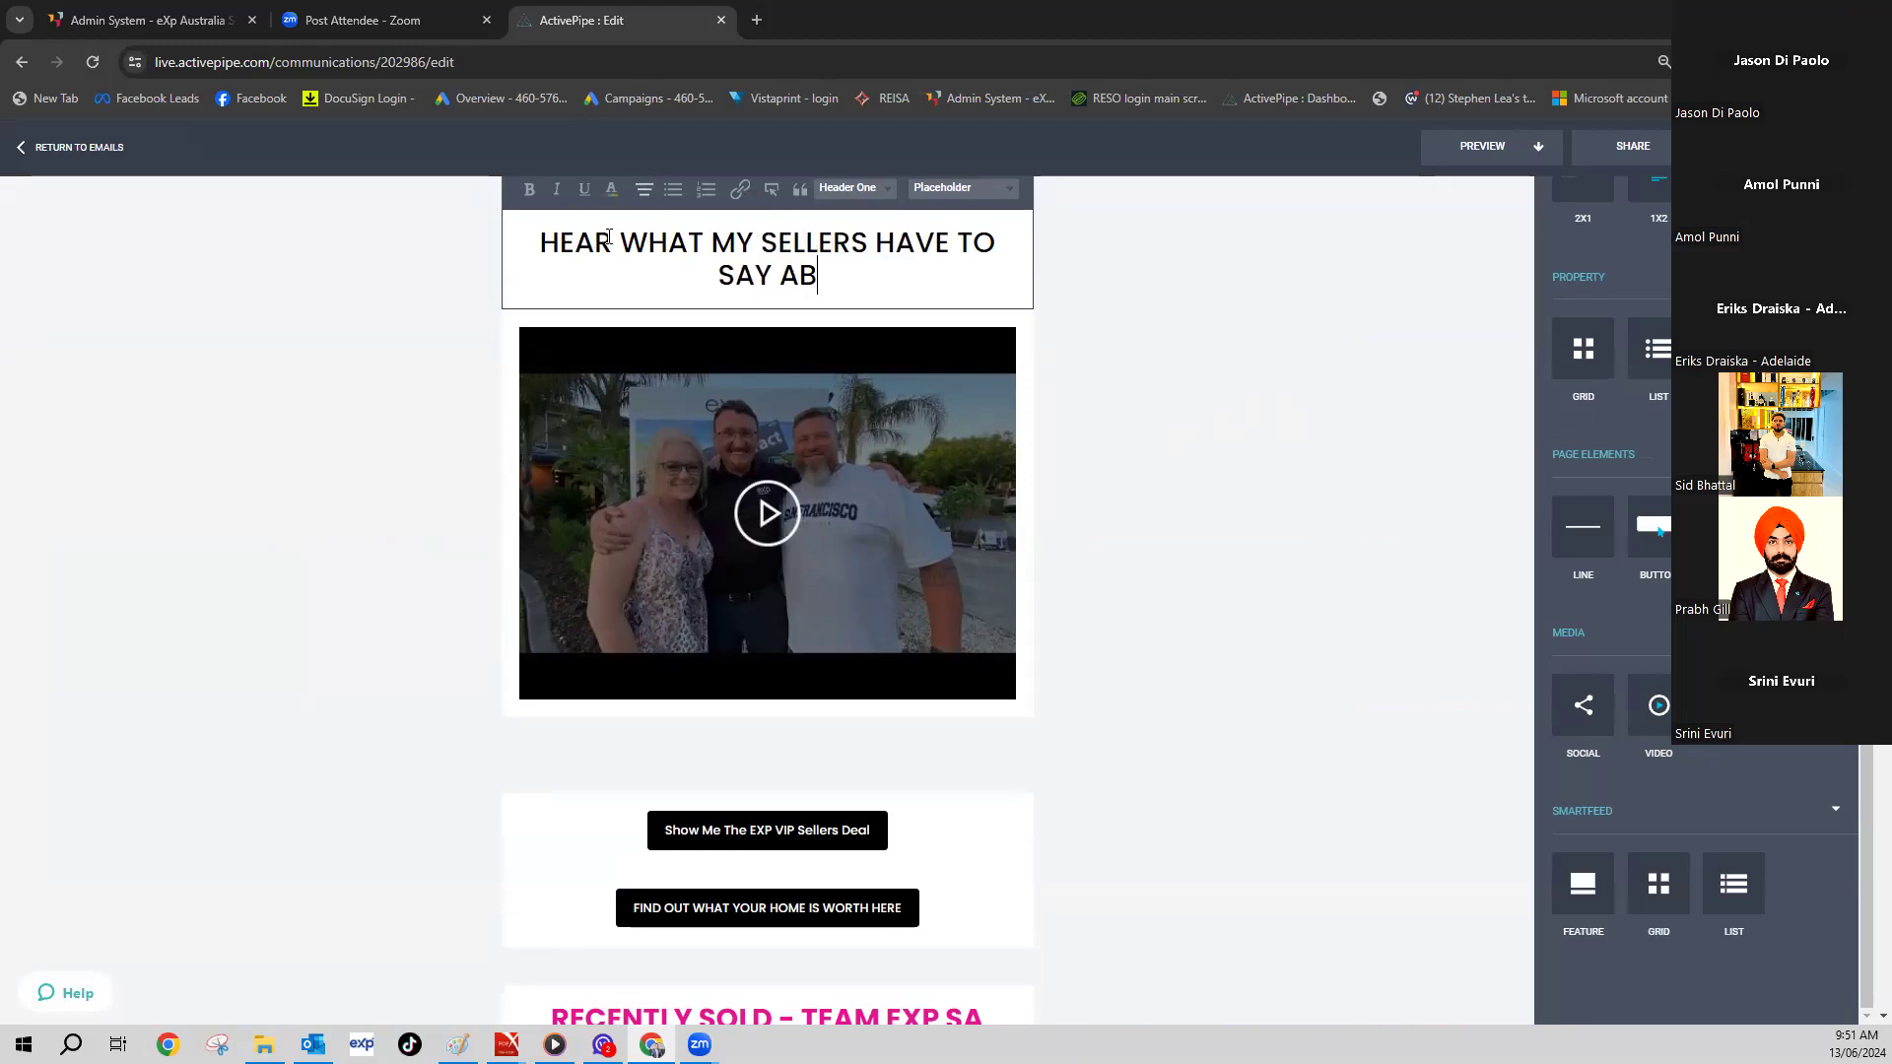
type("OUT WHY T")
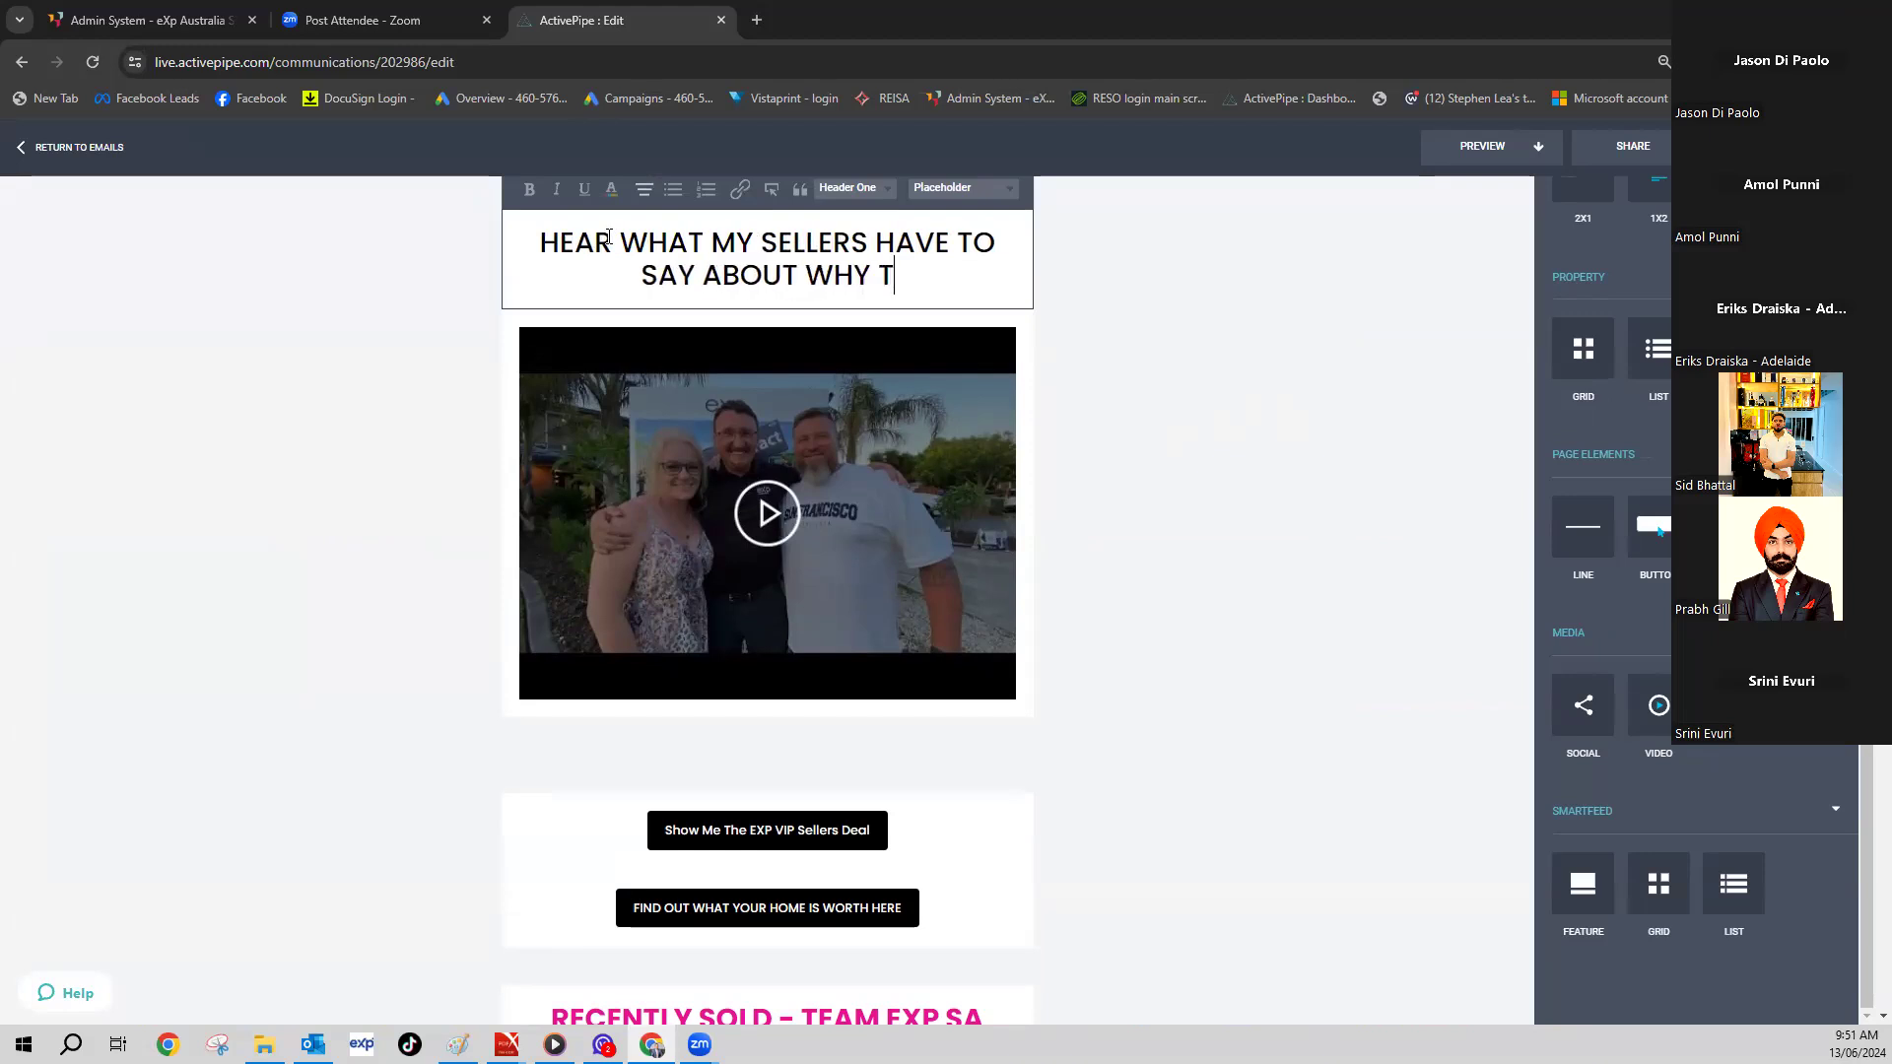
type("HEY CH")
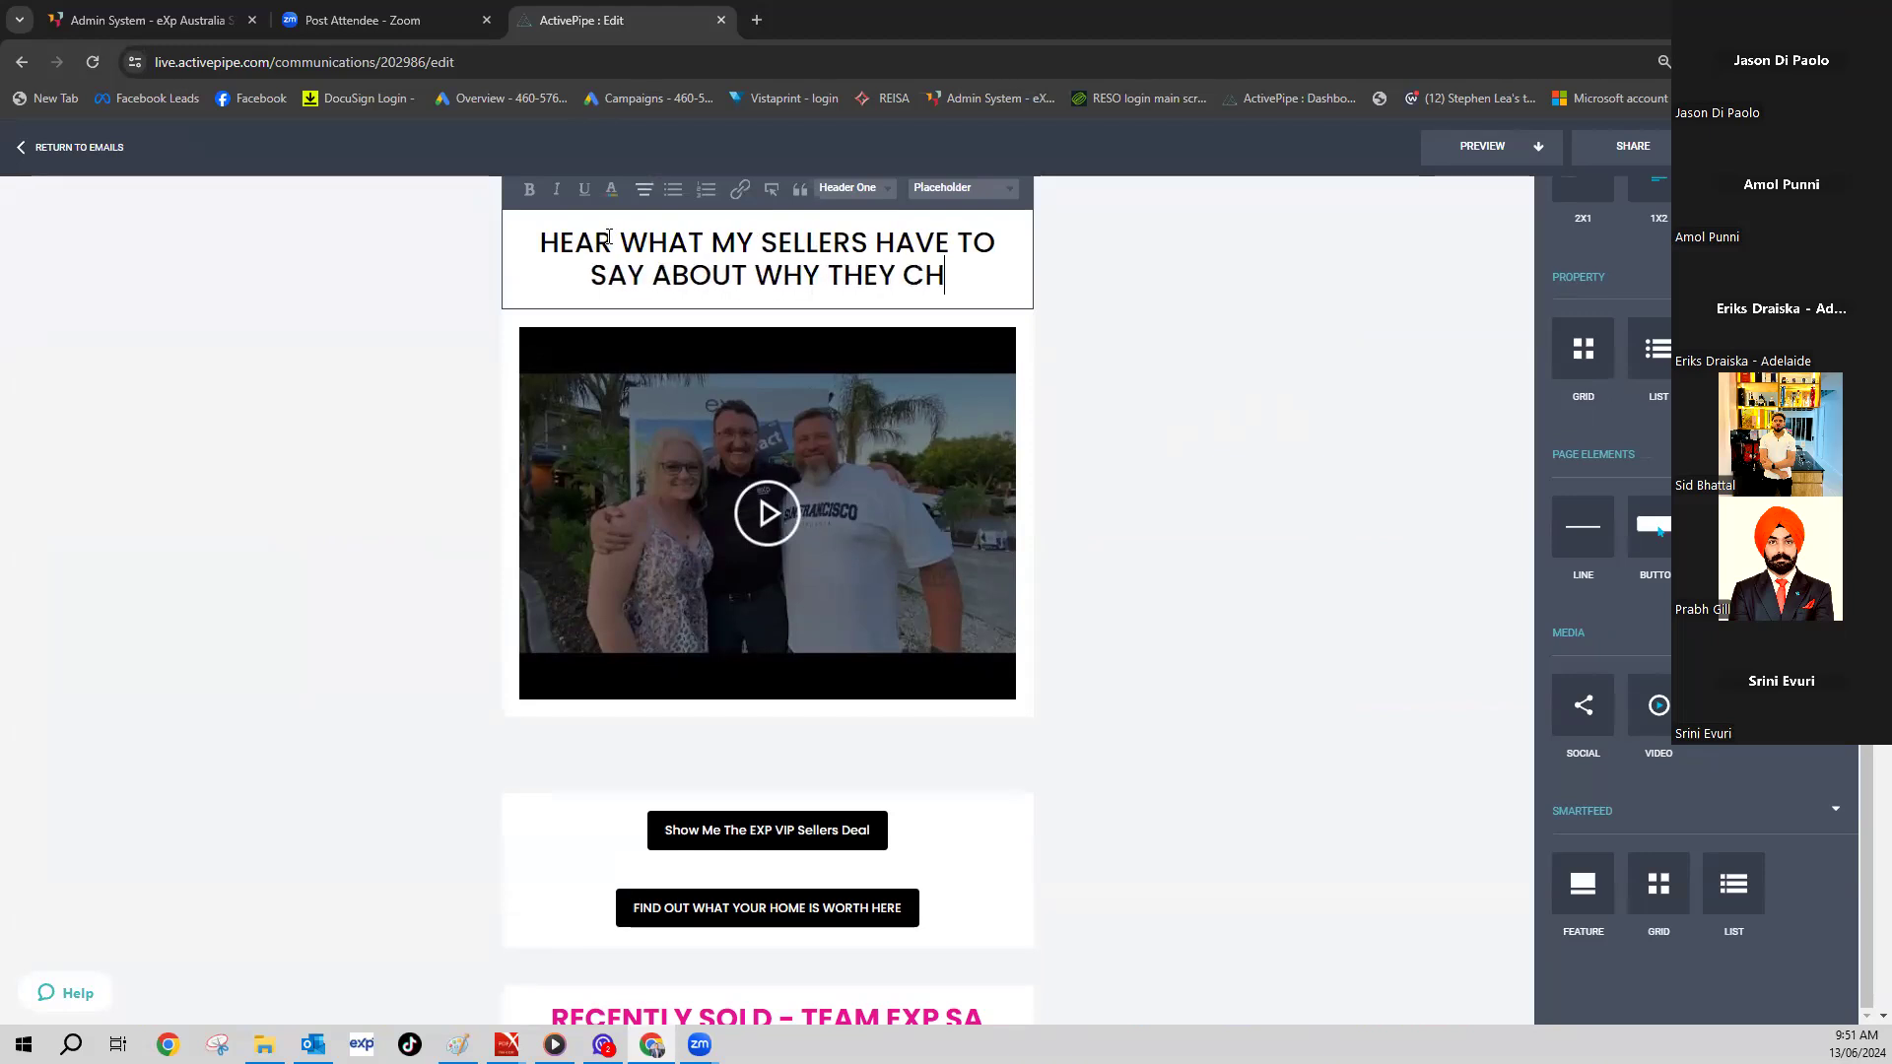
type("OSE MYSEL")
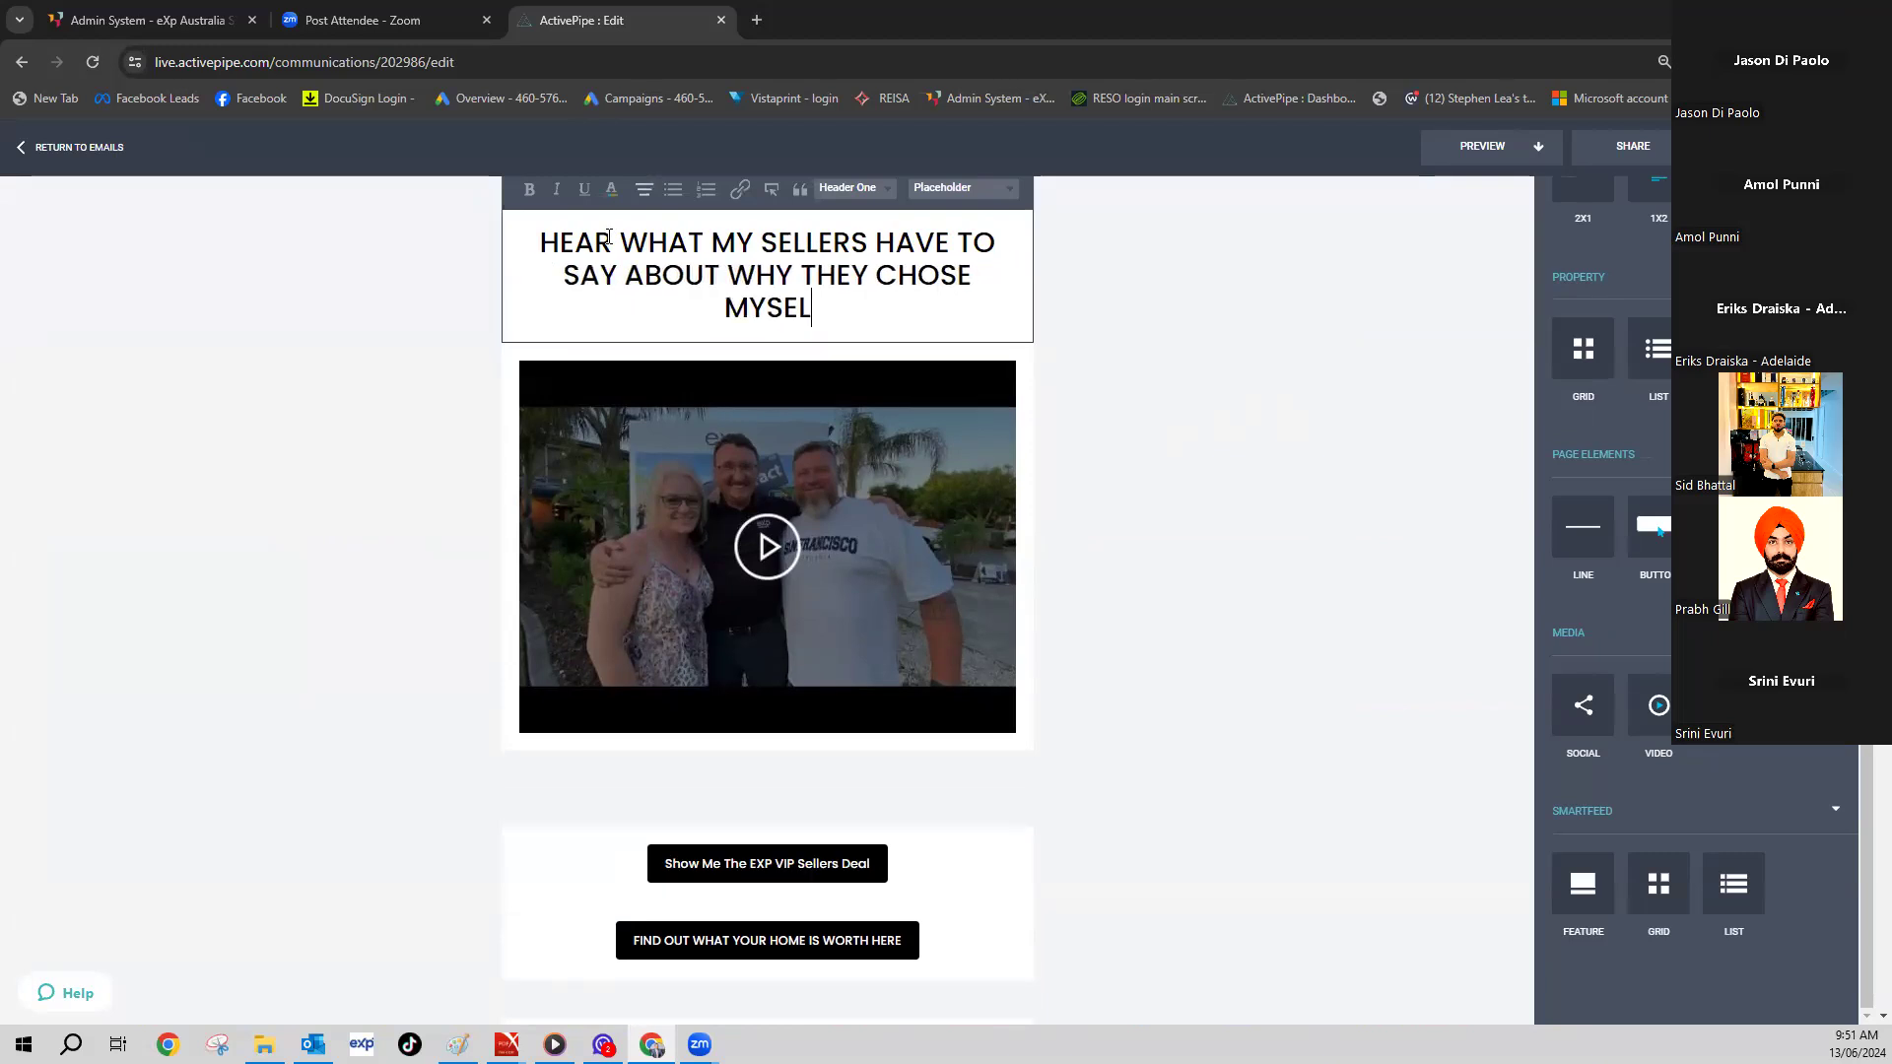
type("F AND TEAM EXP SA")
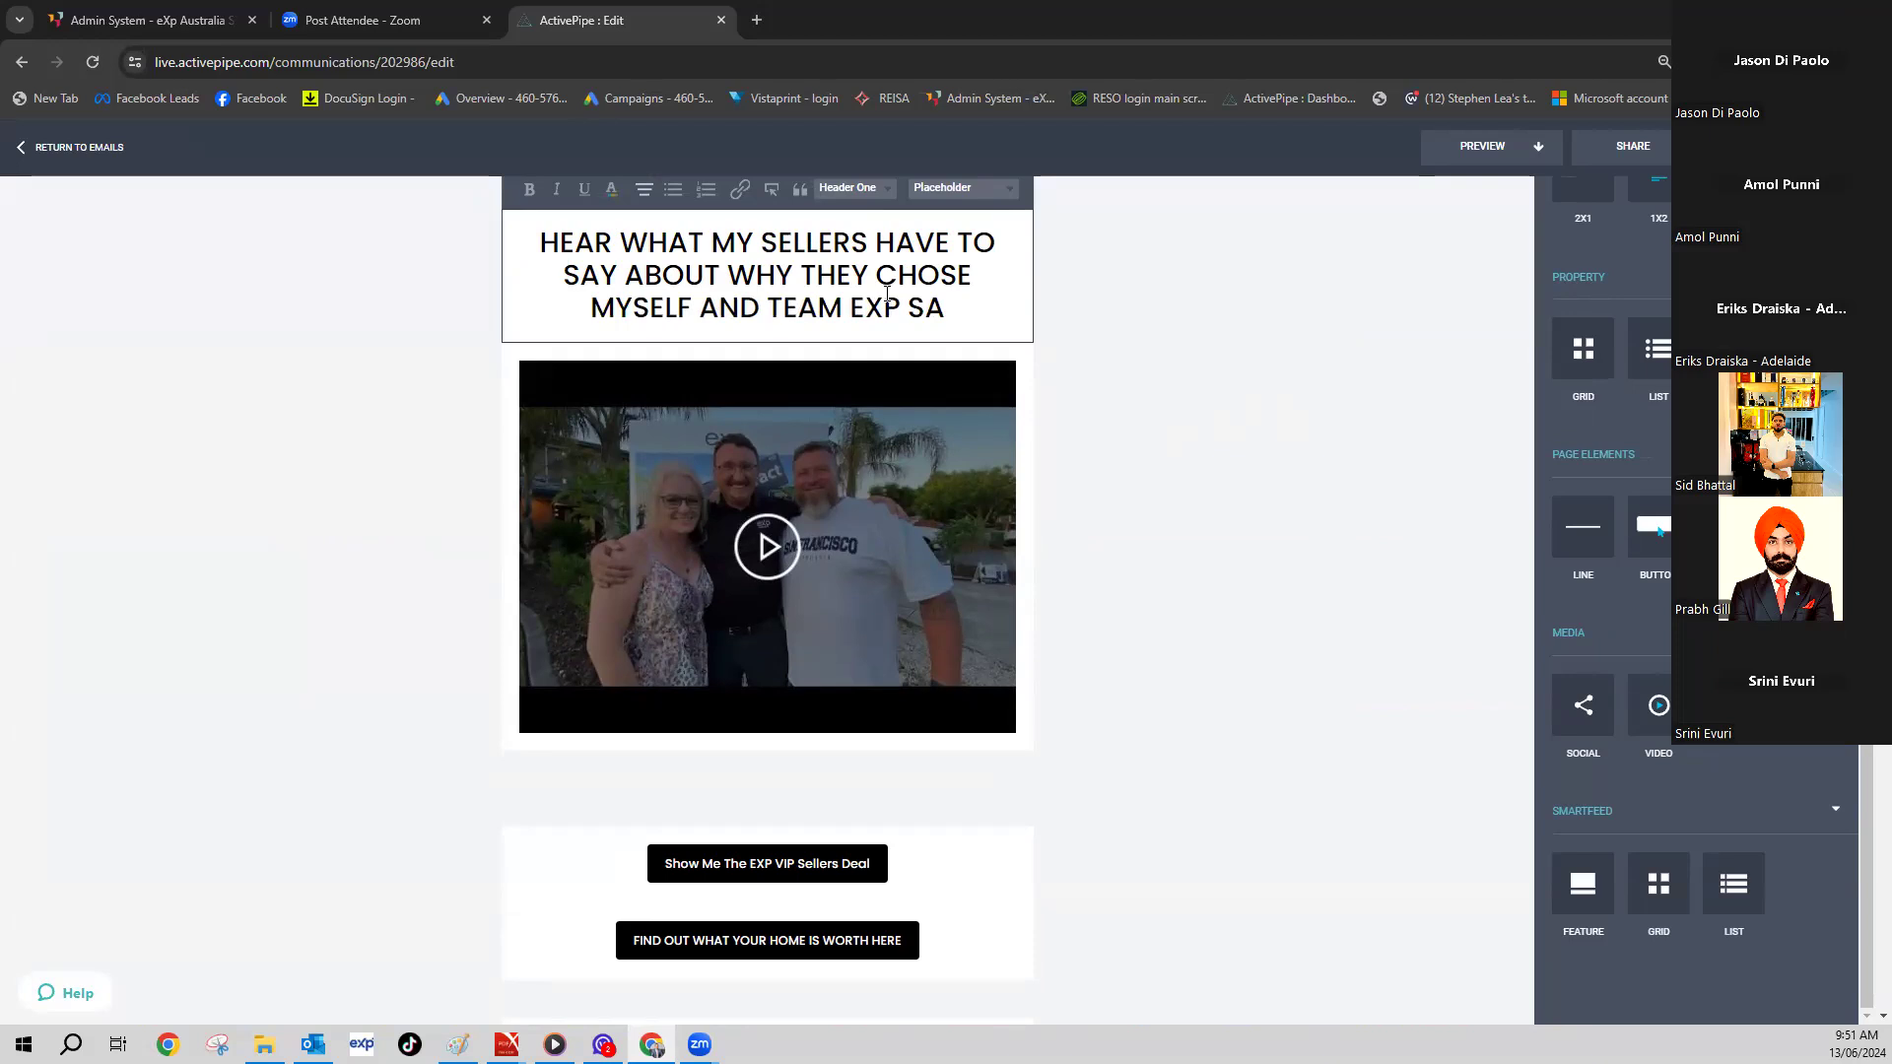
- Commit the testimonial heading and scroll through the email to the RECENTLY SOLD - TEAM EXP SA grid
left_click(1183, 486)
scroll(1084, 572, "up", 10)
scroll(1083, 574, "up", 15)
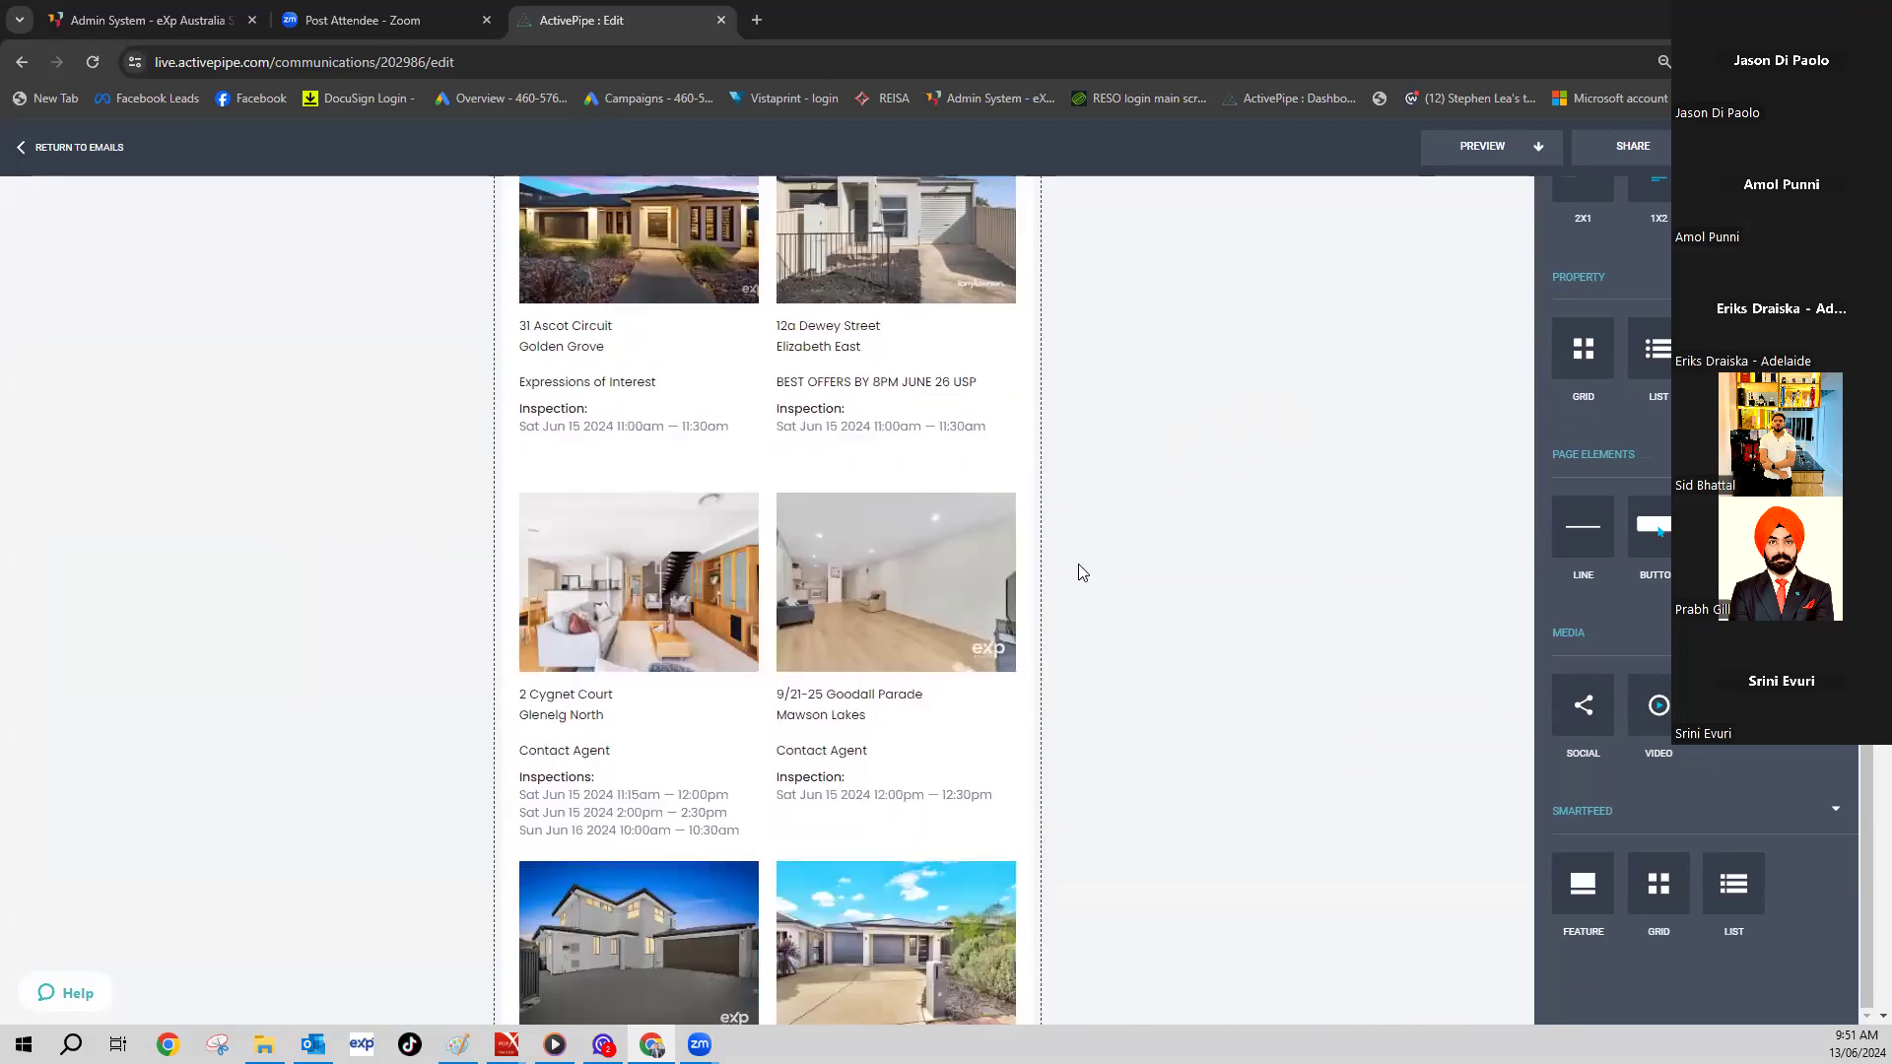
scroll(1073, 573, "up", 3)
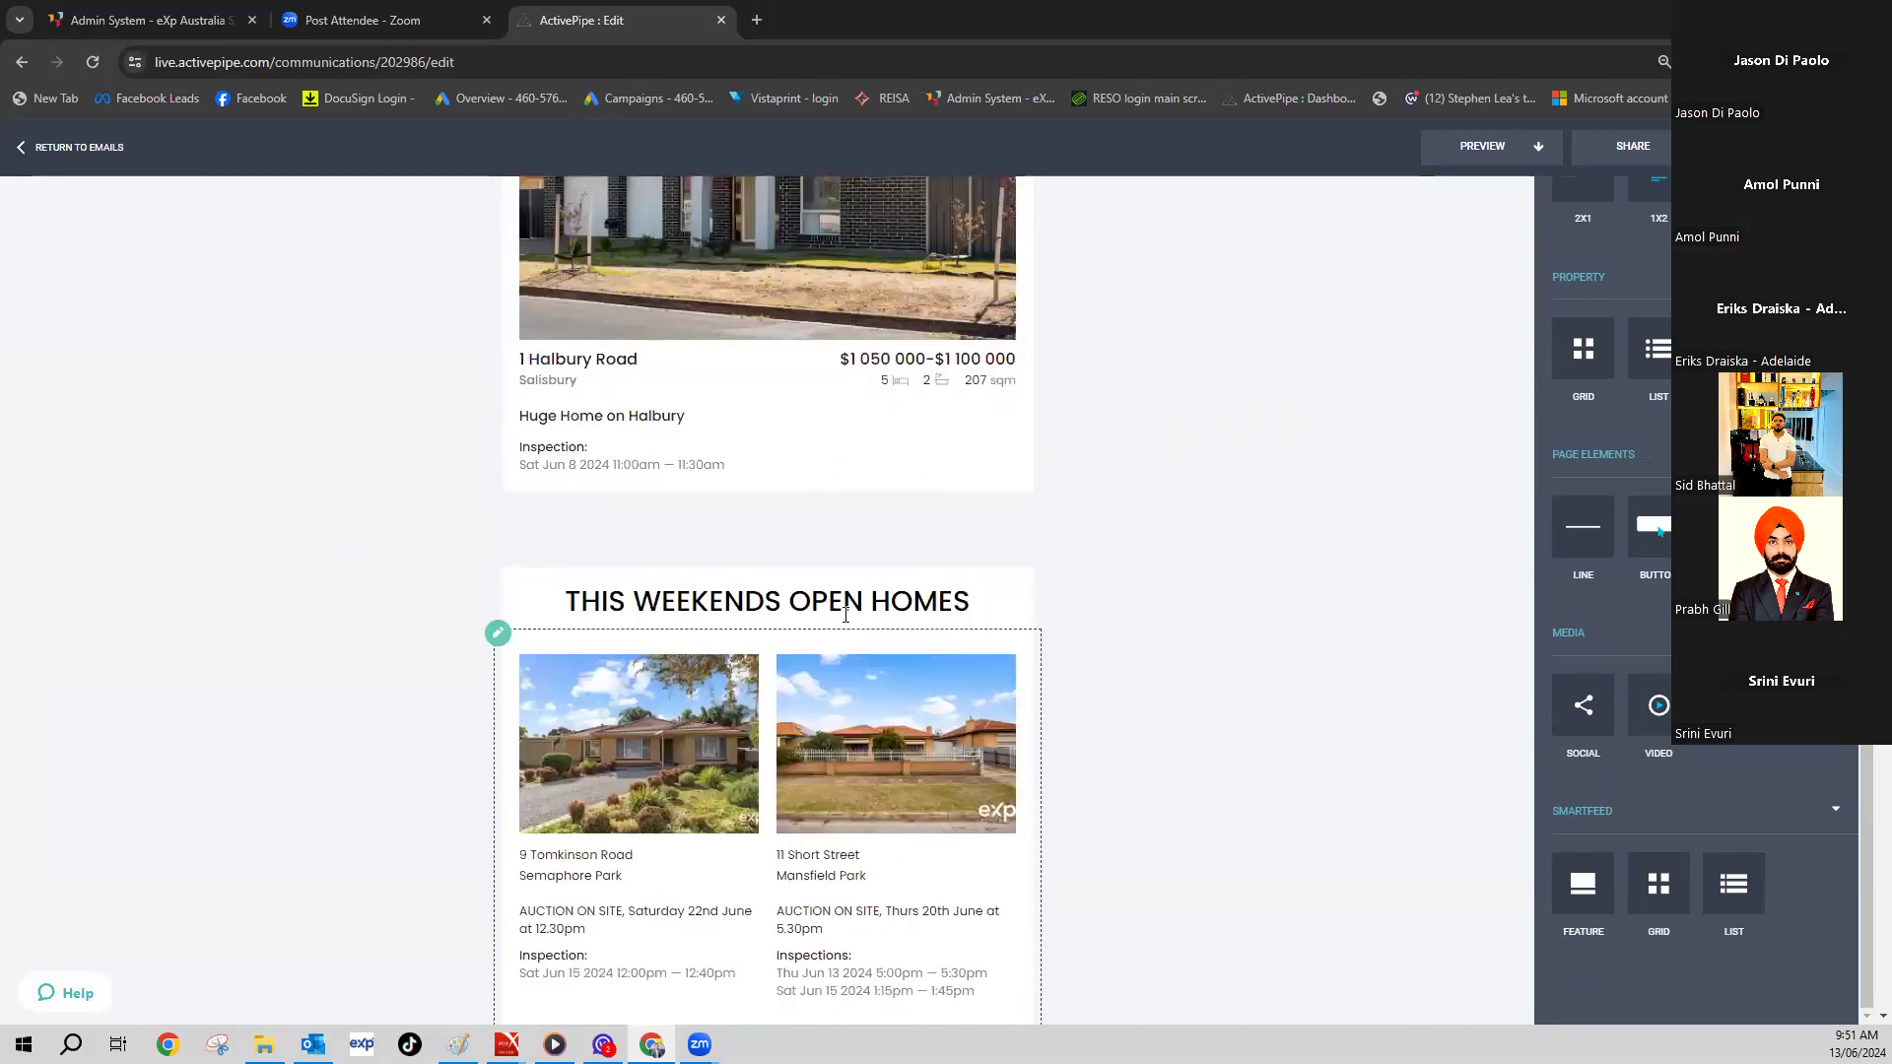
scroll(1094, 596, "up", 5)
scroll(1085, 587, "up", 1)
scroll(1087, 585, "down", 20)
scroll(1089, 582, "down", 6)
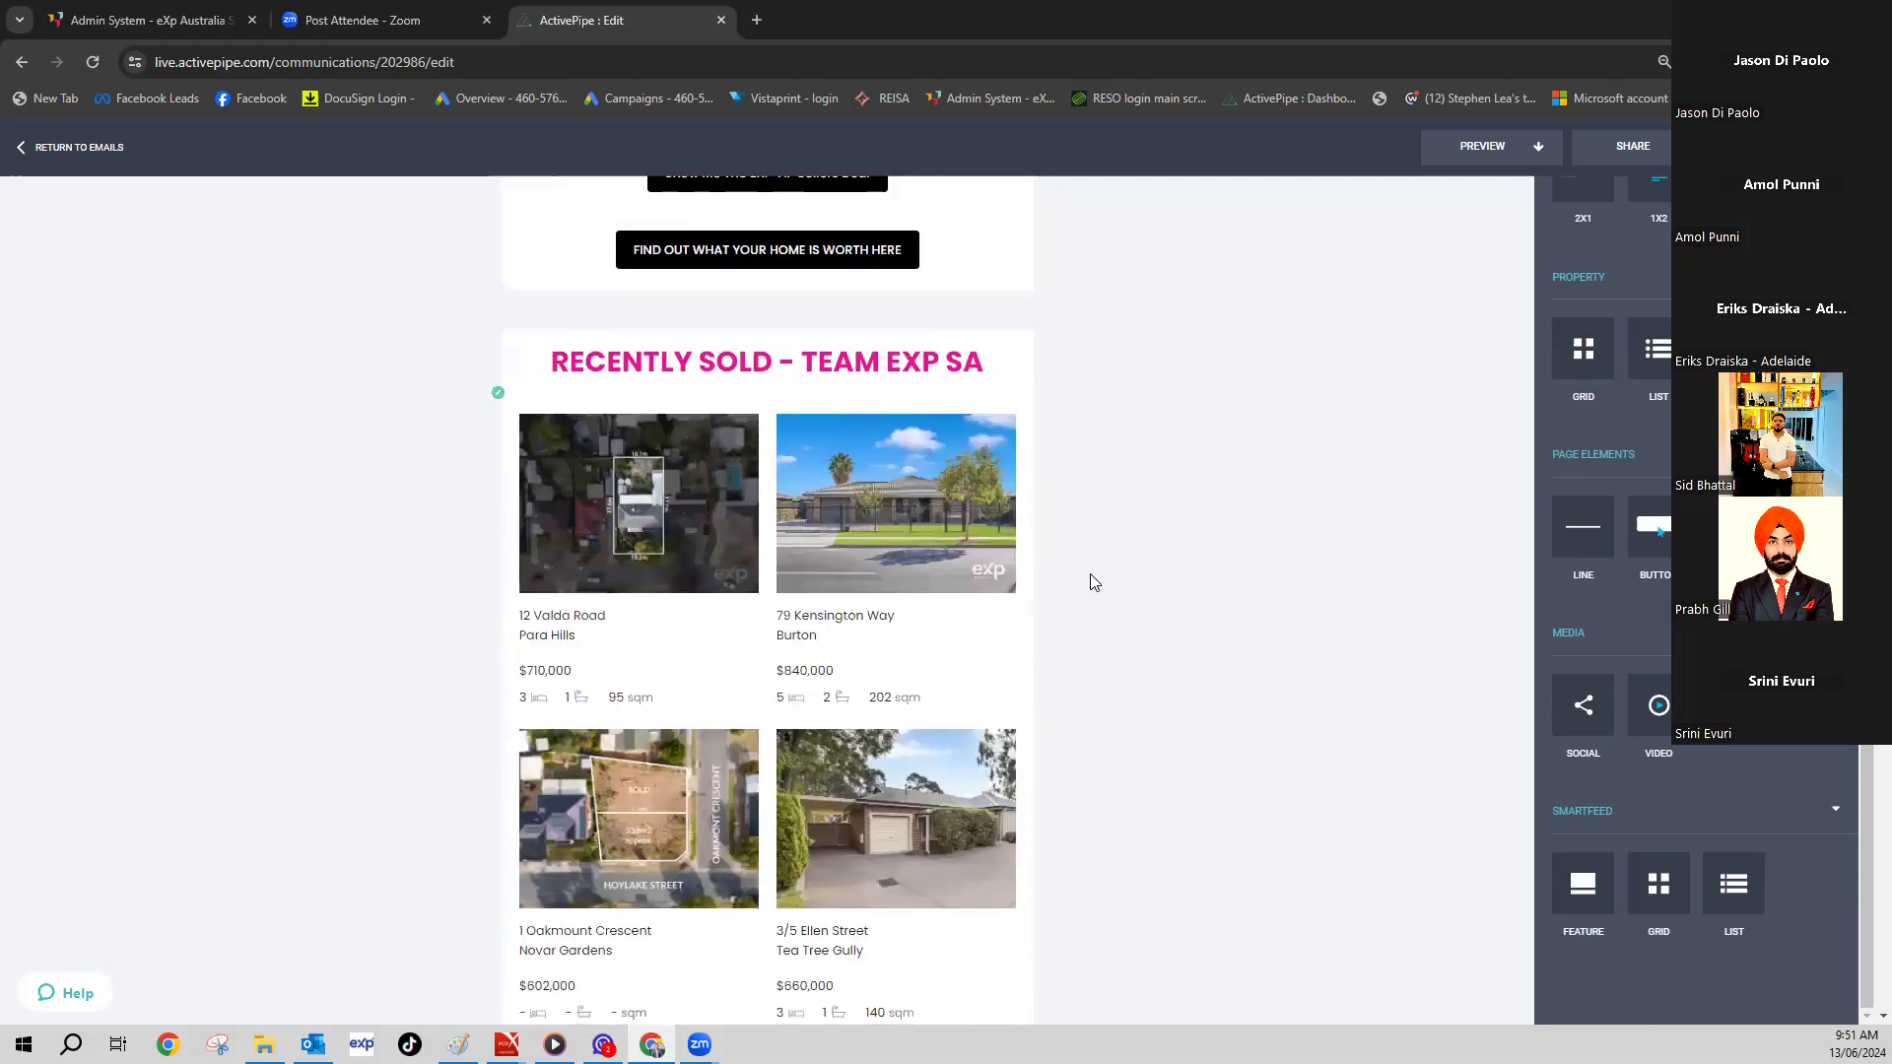
scroll(1055, 582, "up", 1)
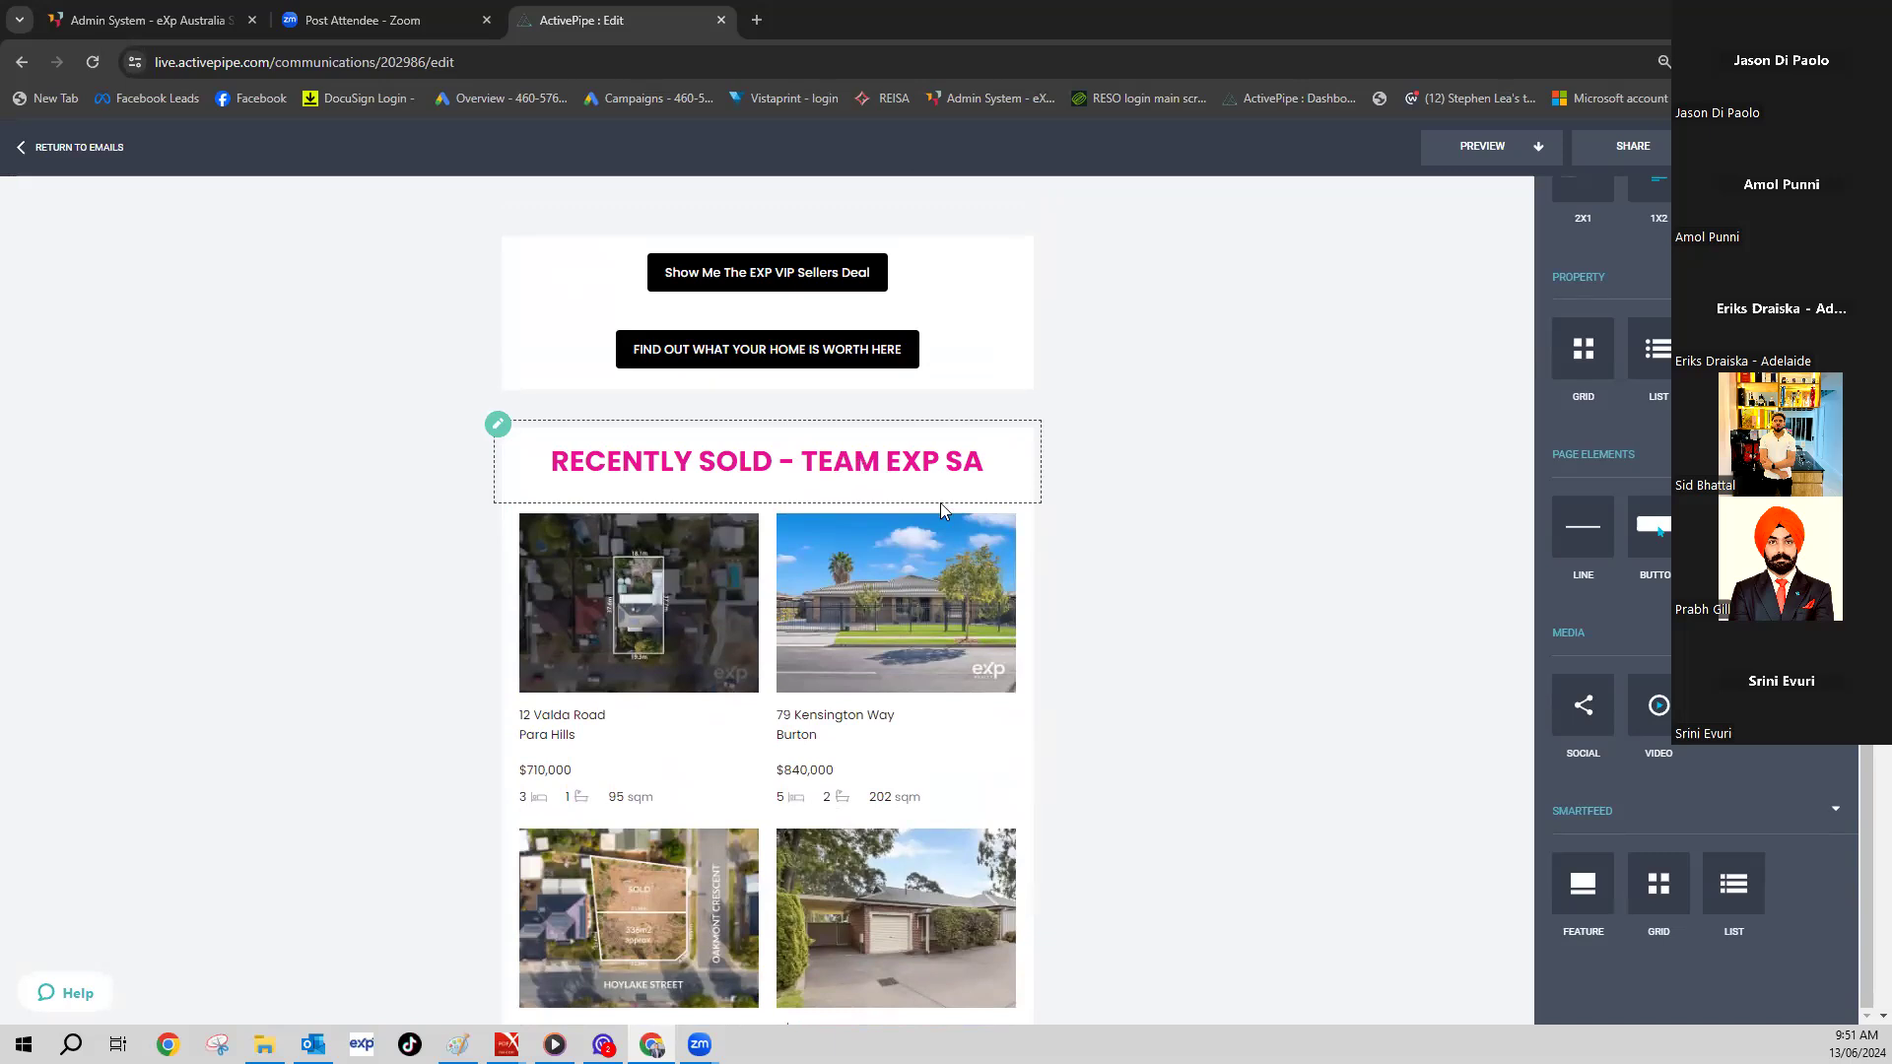
scroll(941, 502, "down", 3)
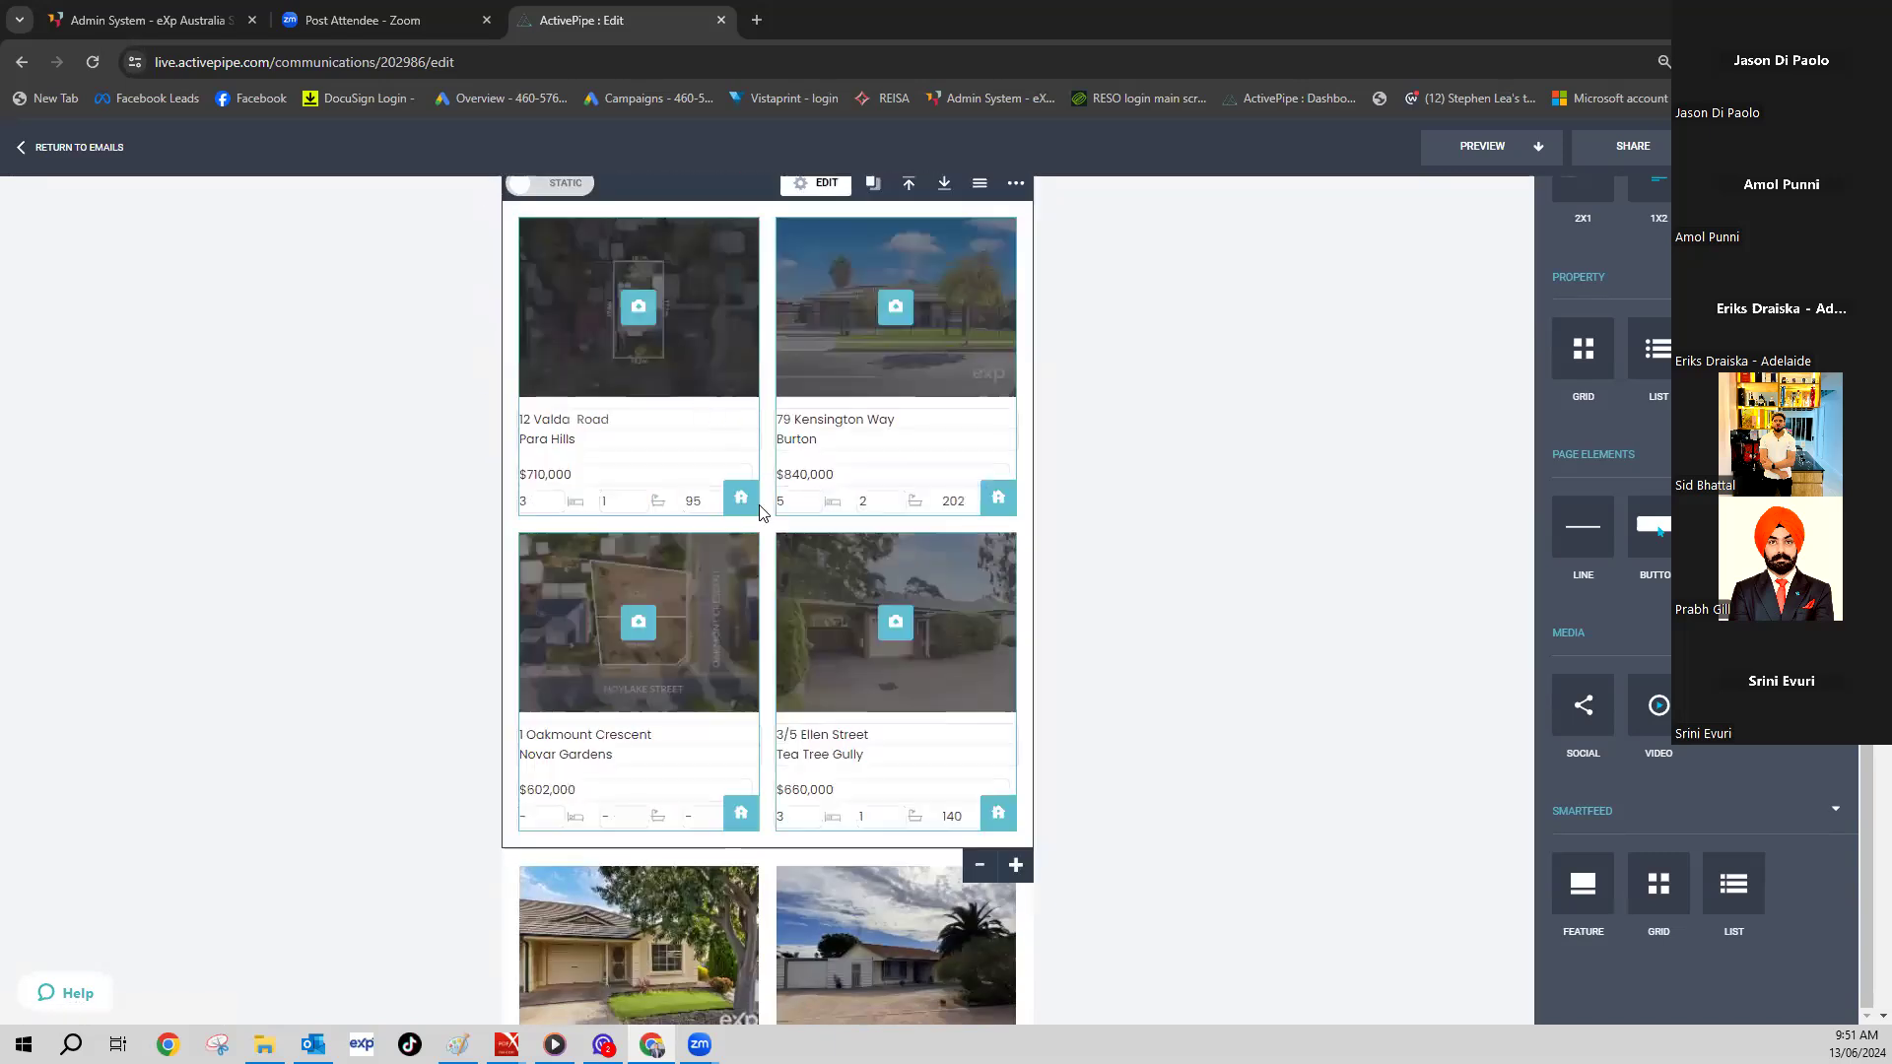
left_click(746, 506)
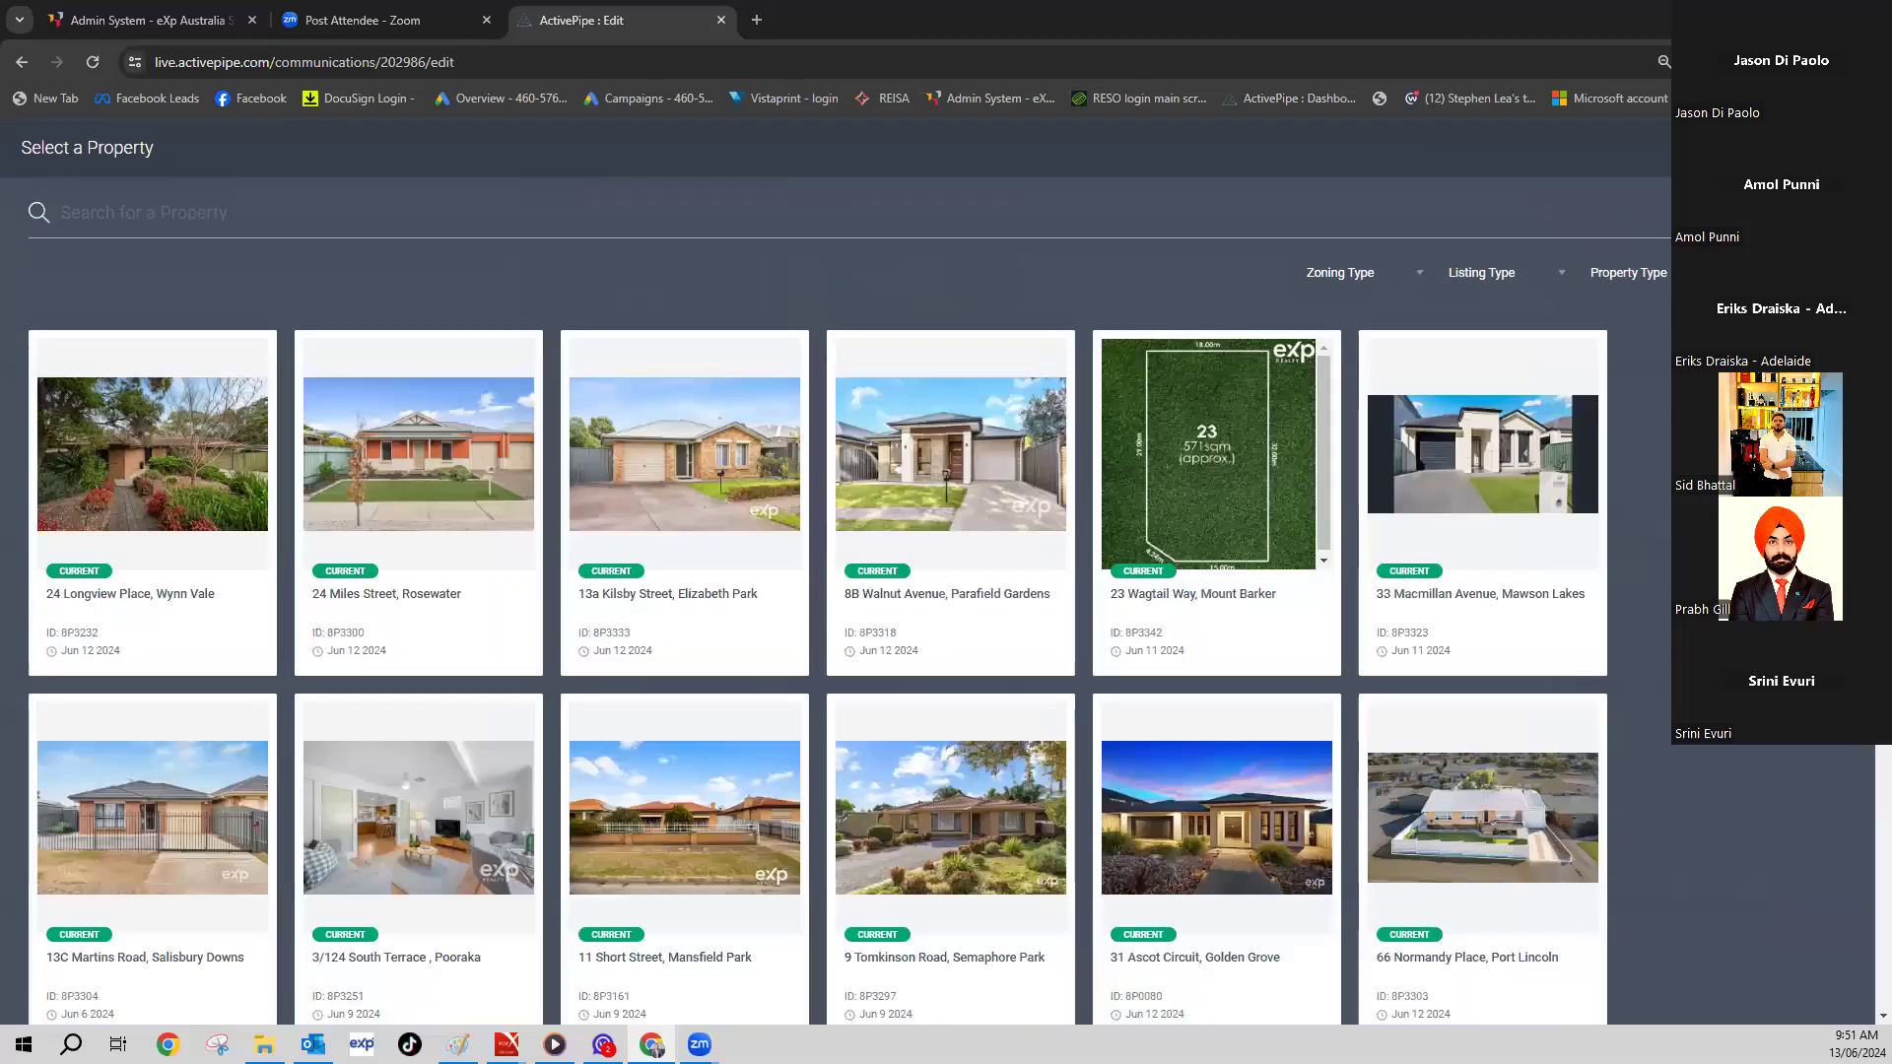
left_click(1310, 431)
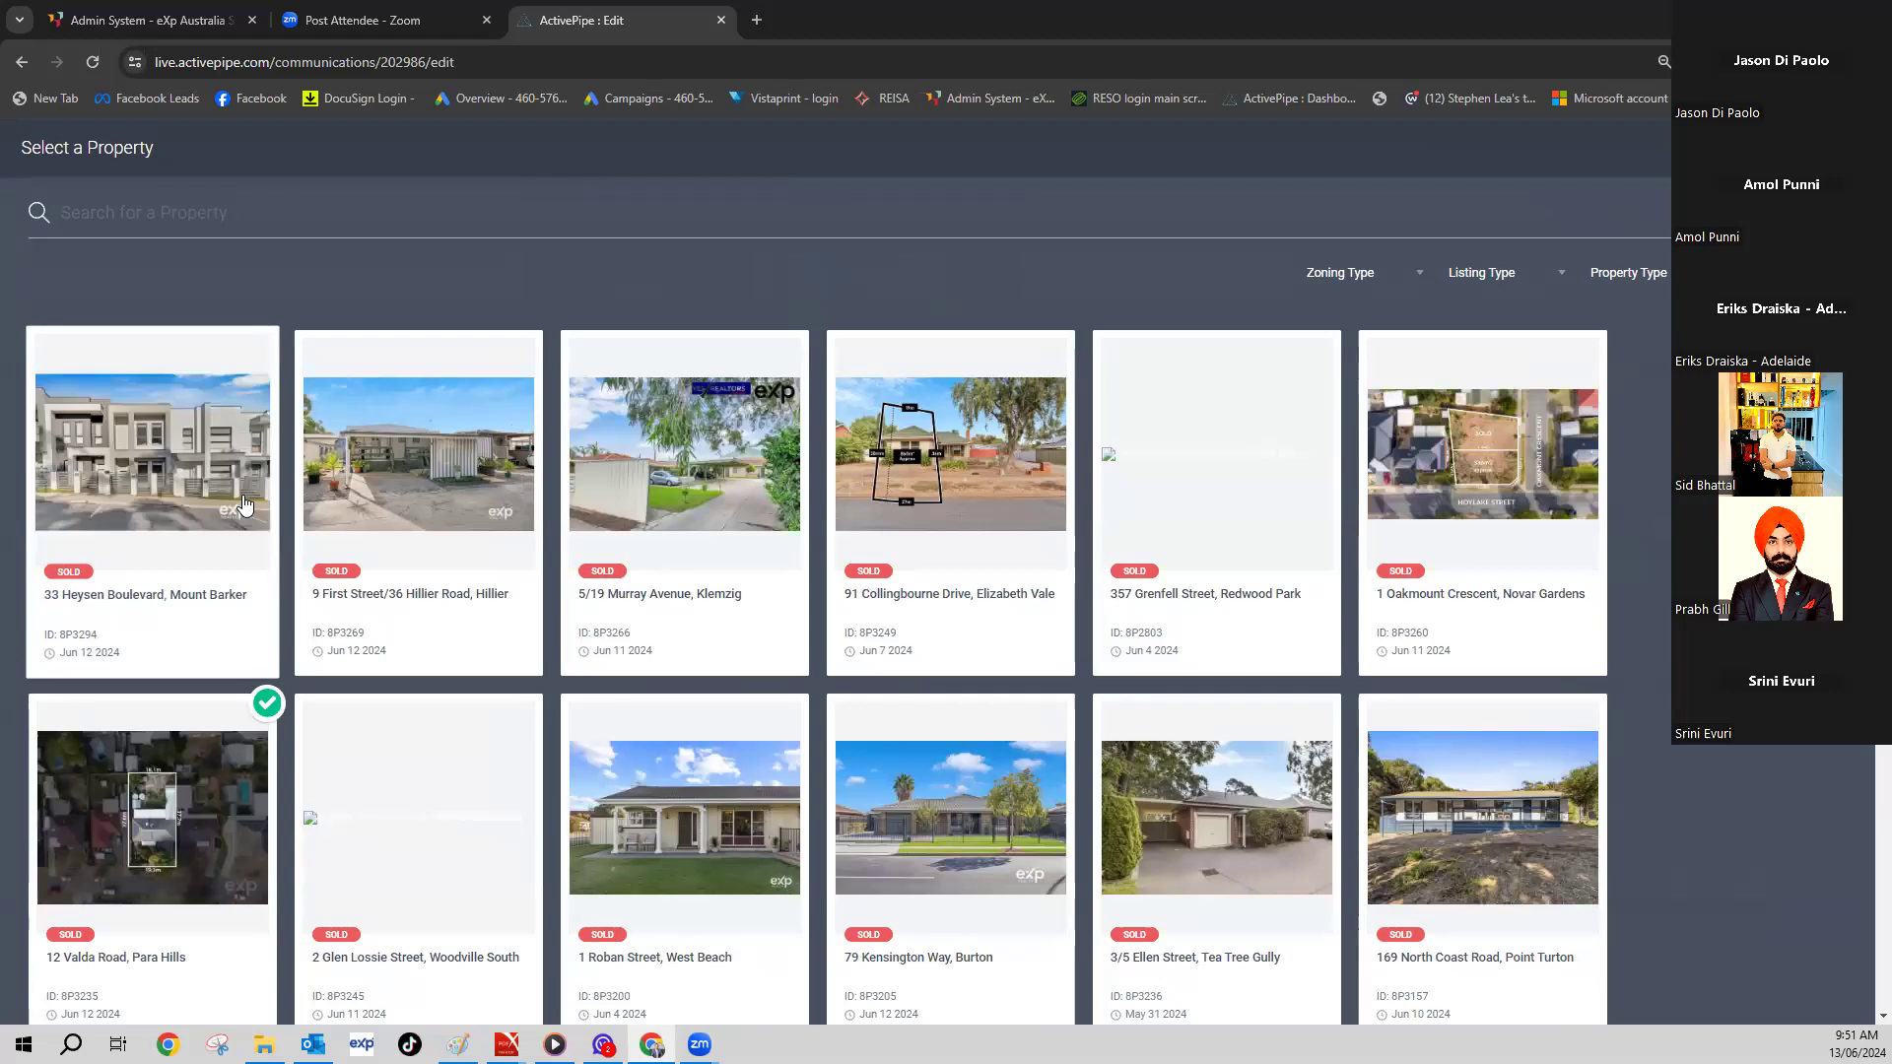
left_click(181, 475)
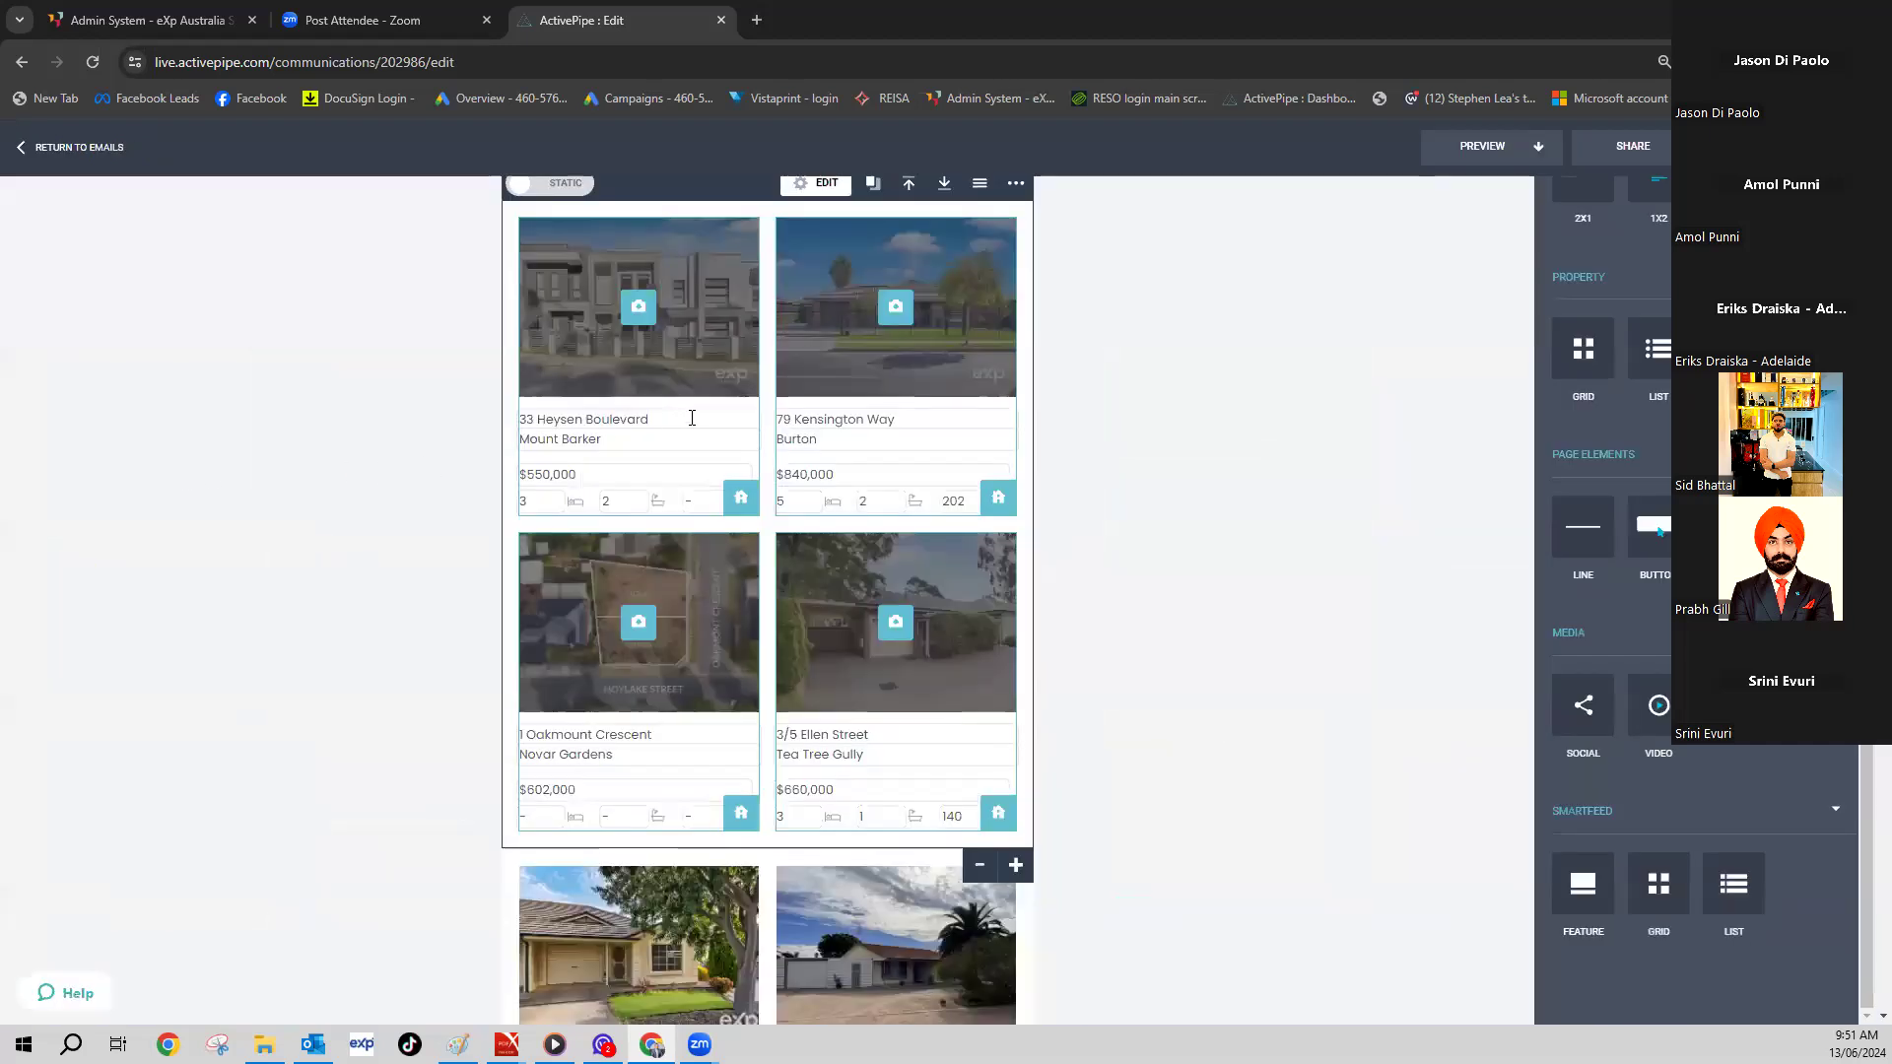
scroll(930, 536, "down", 5)
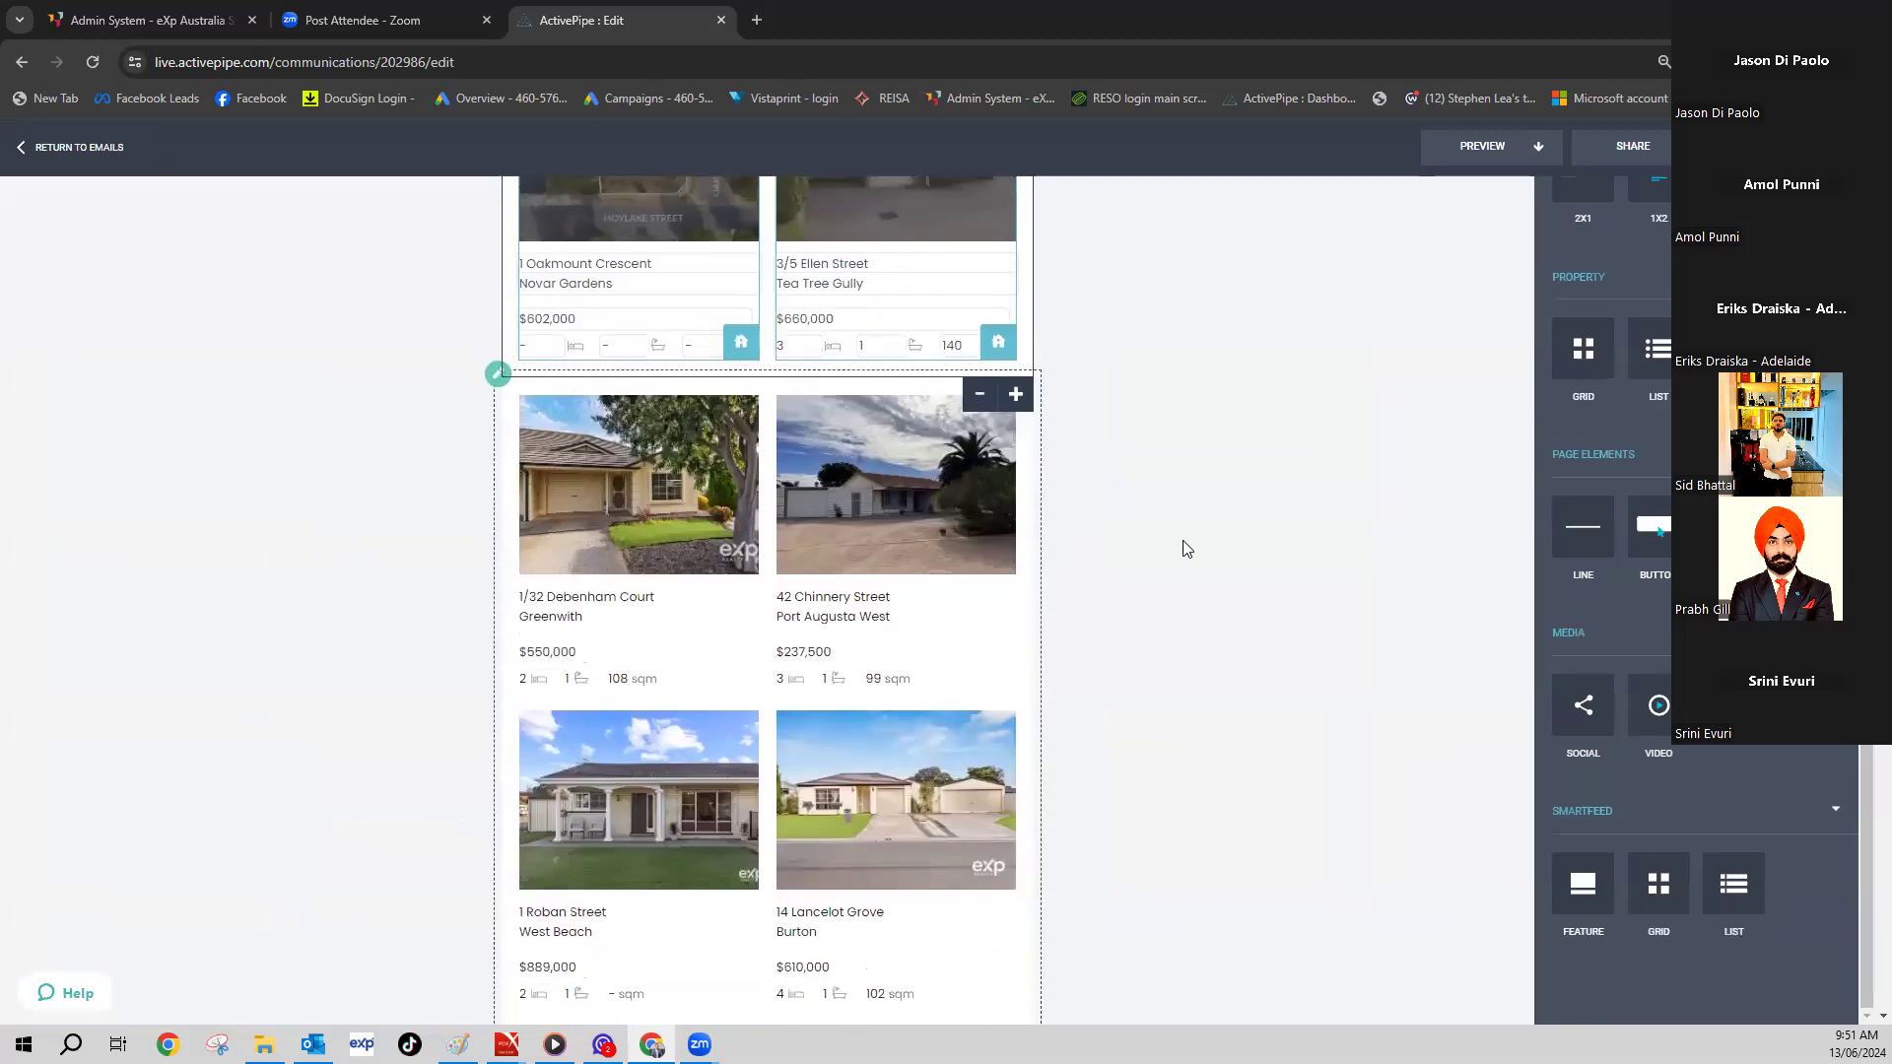
scroll(1186, 545, "up", 12)
scroll(767, 601, "down", 10)
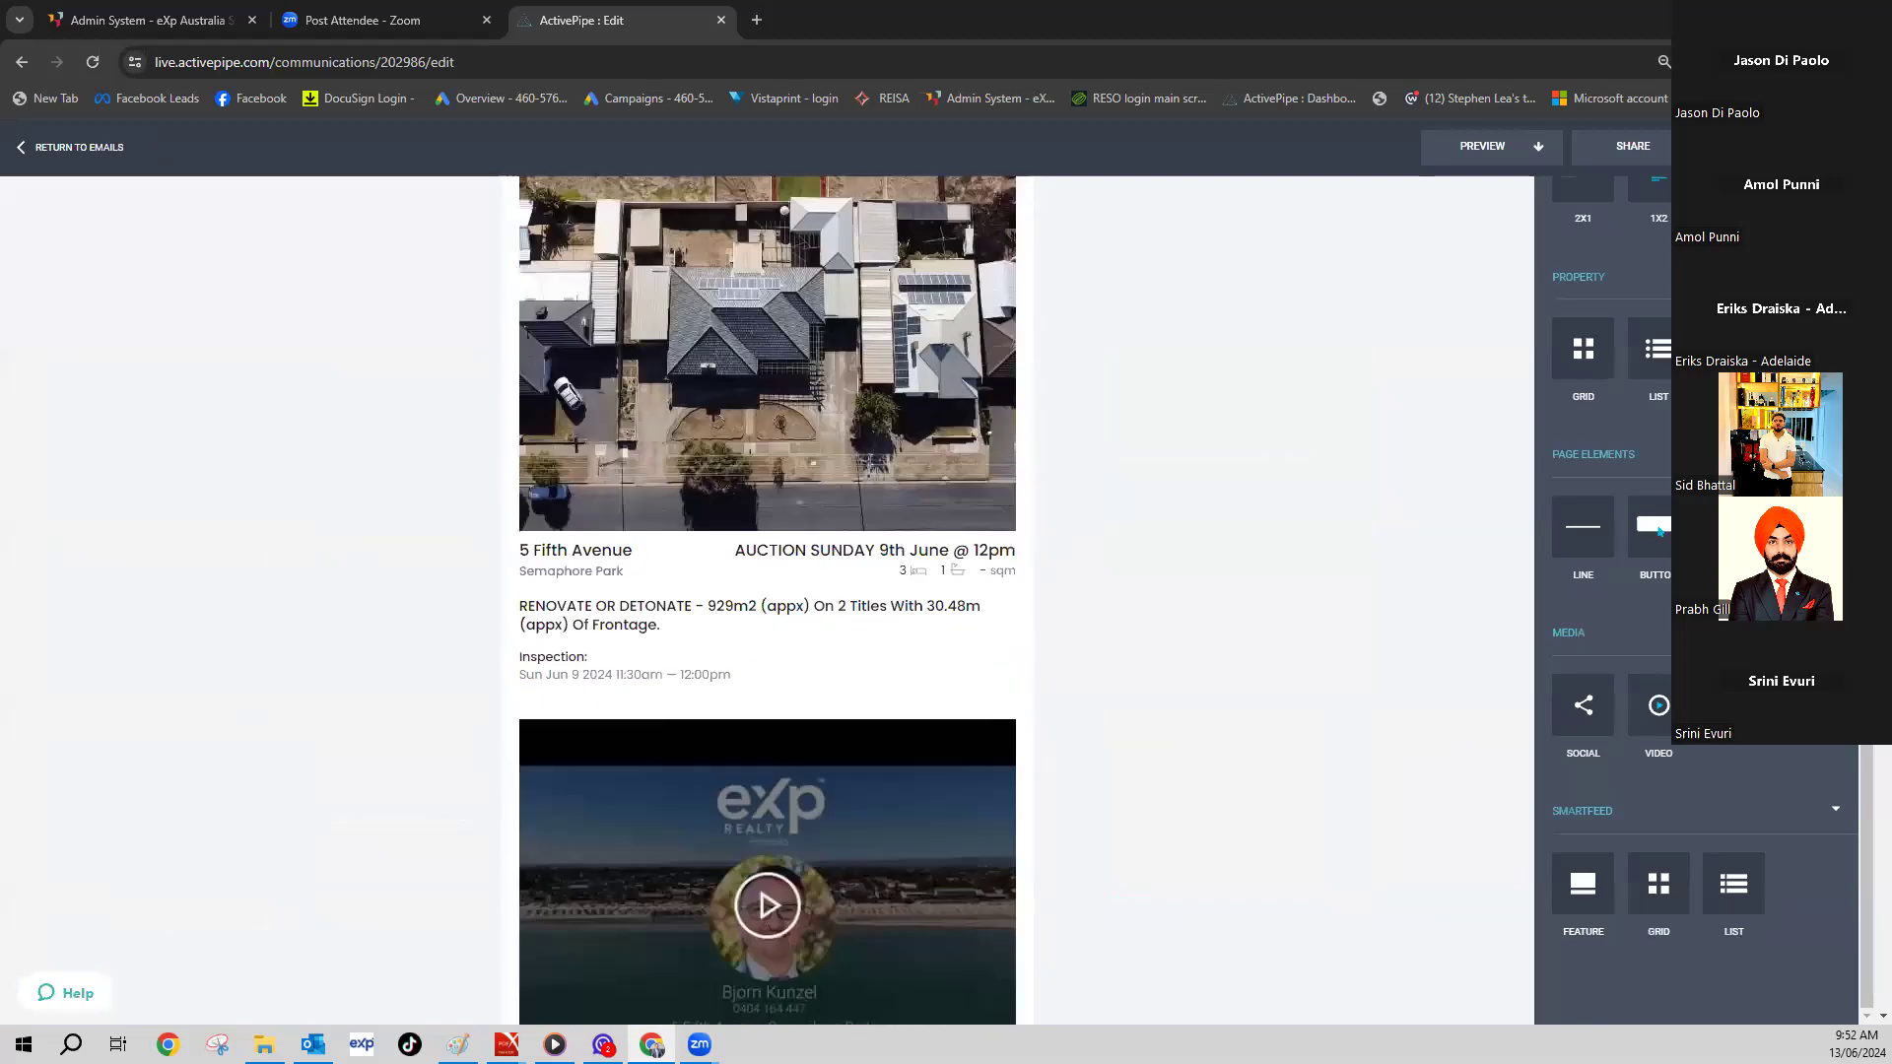
scroll(767, 601, "up", 3)
scroll(767, 601, "up", 15)
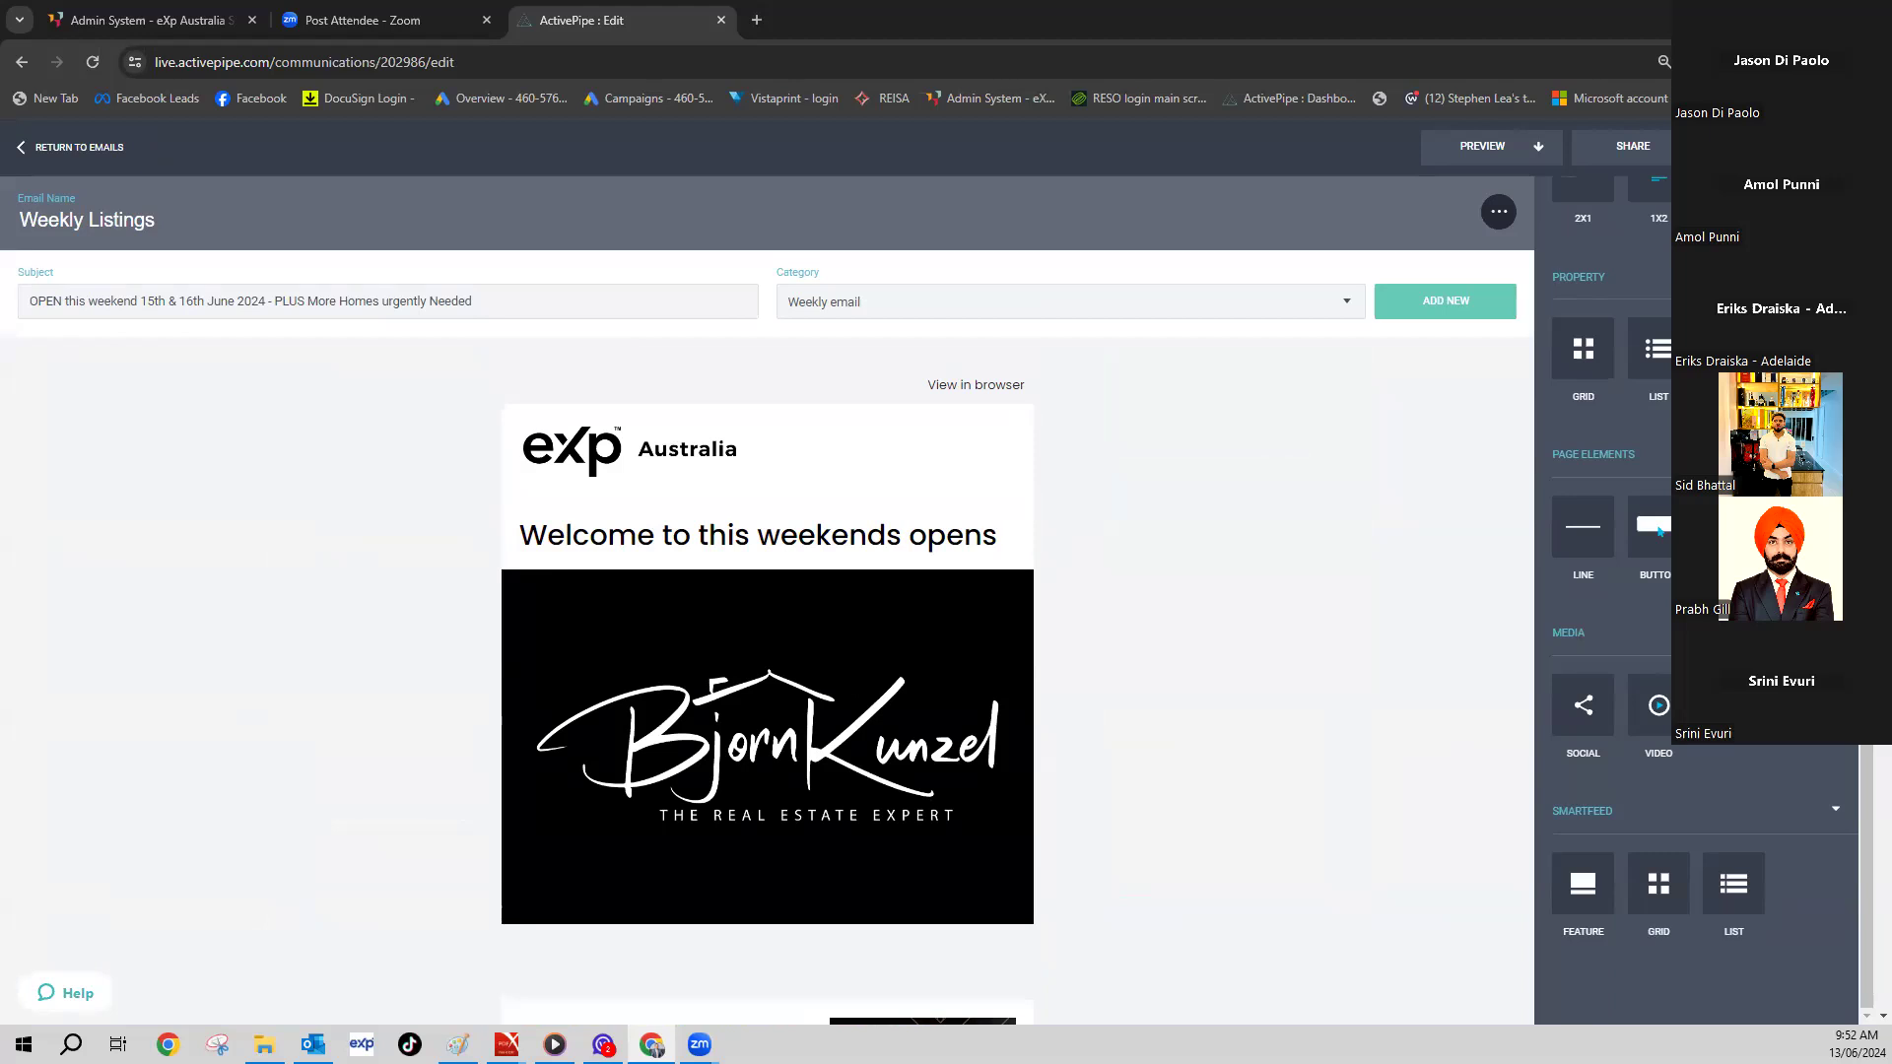
scroll(845, 427, "down", 15)
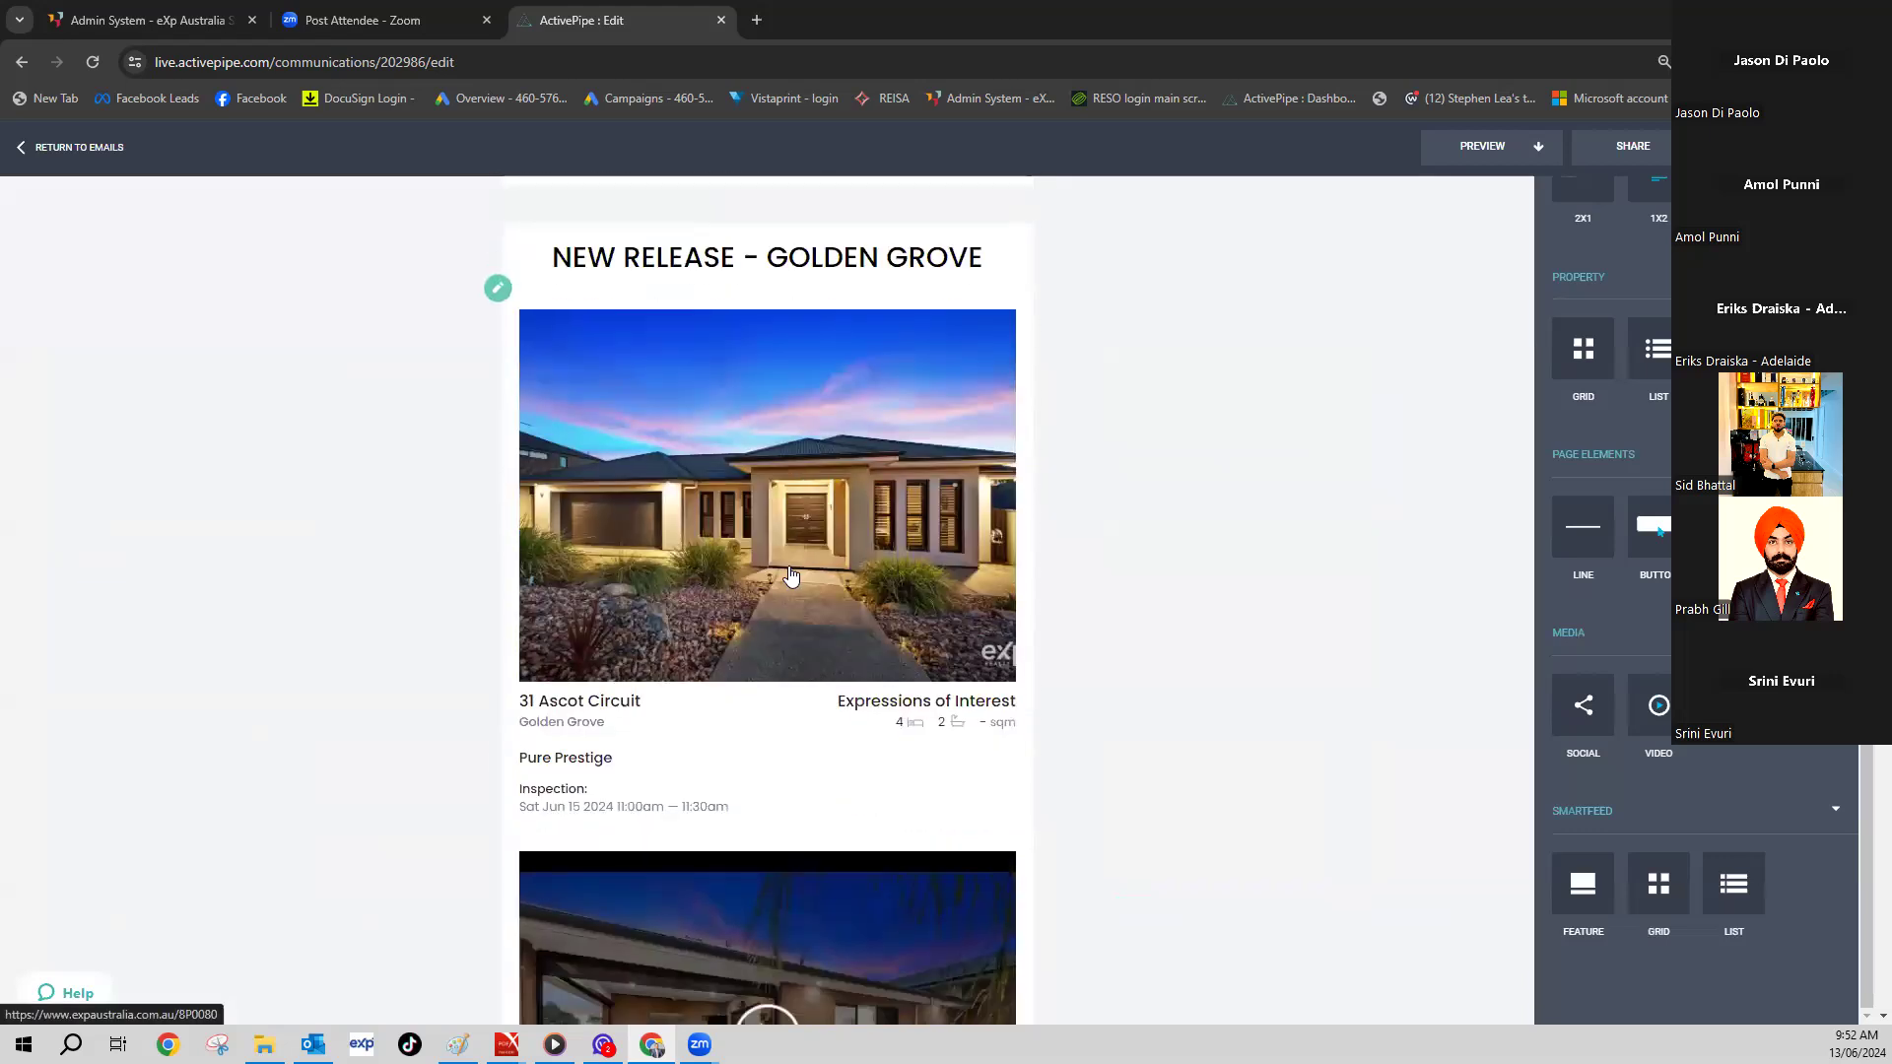
scroll(770, 571, "down", 5)
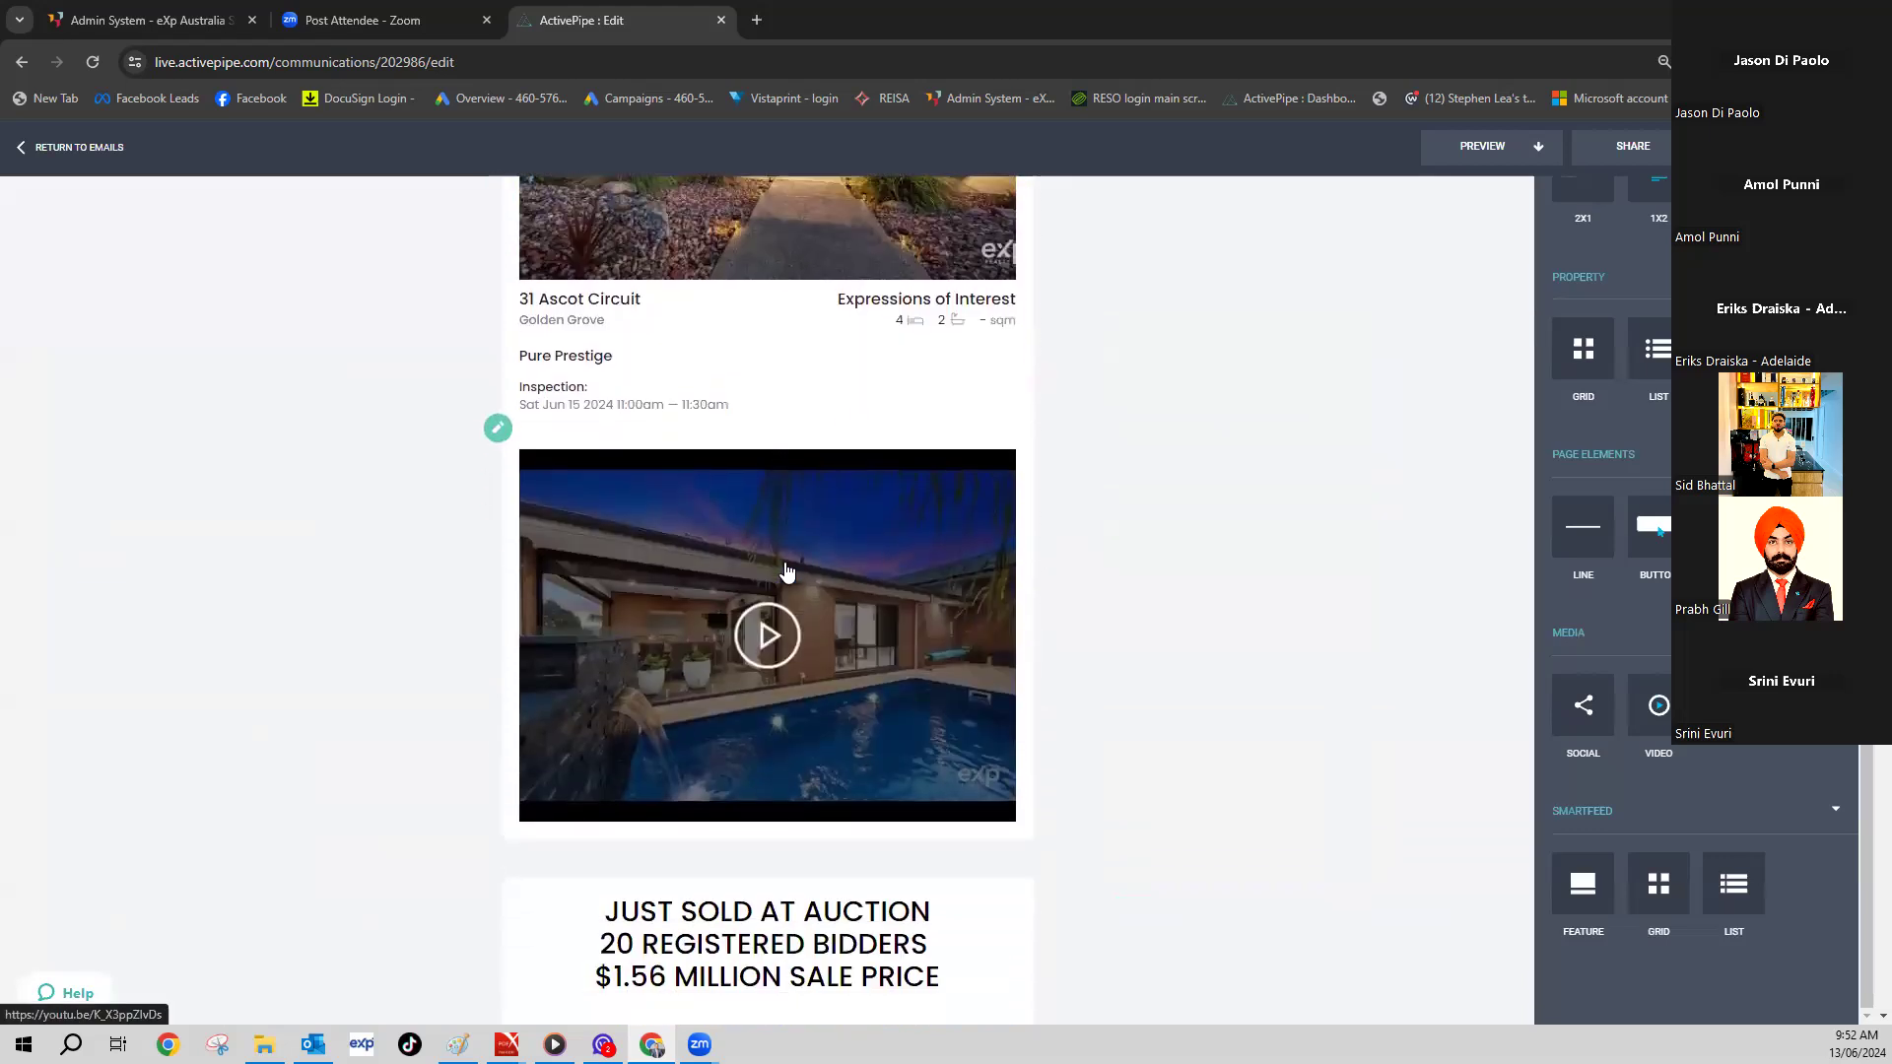
scroll(794, 564, "down", 7)
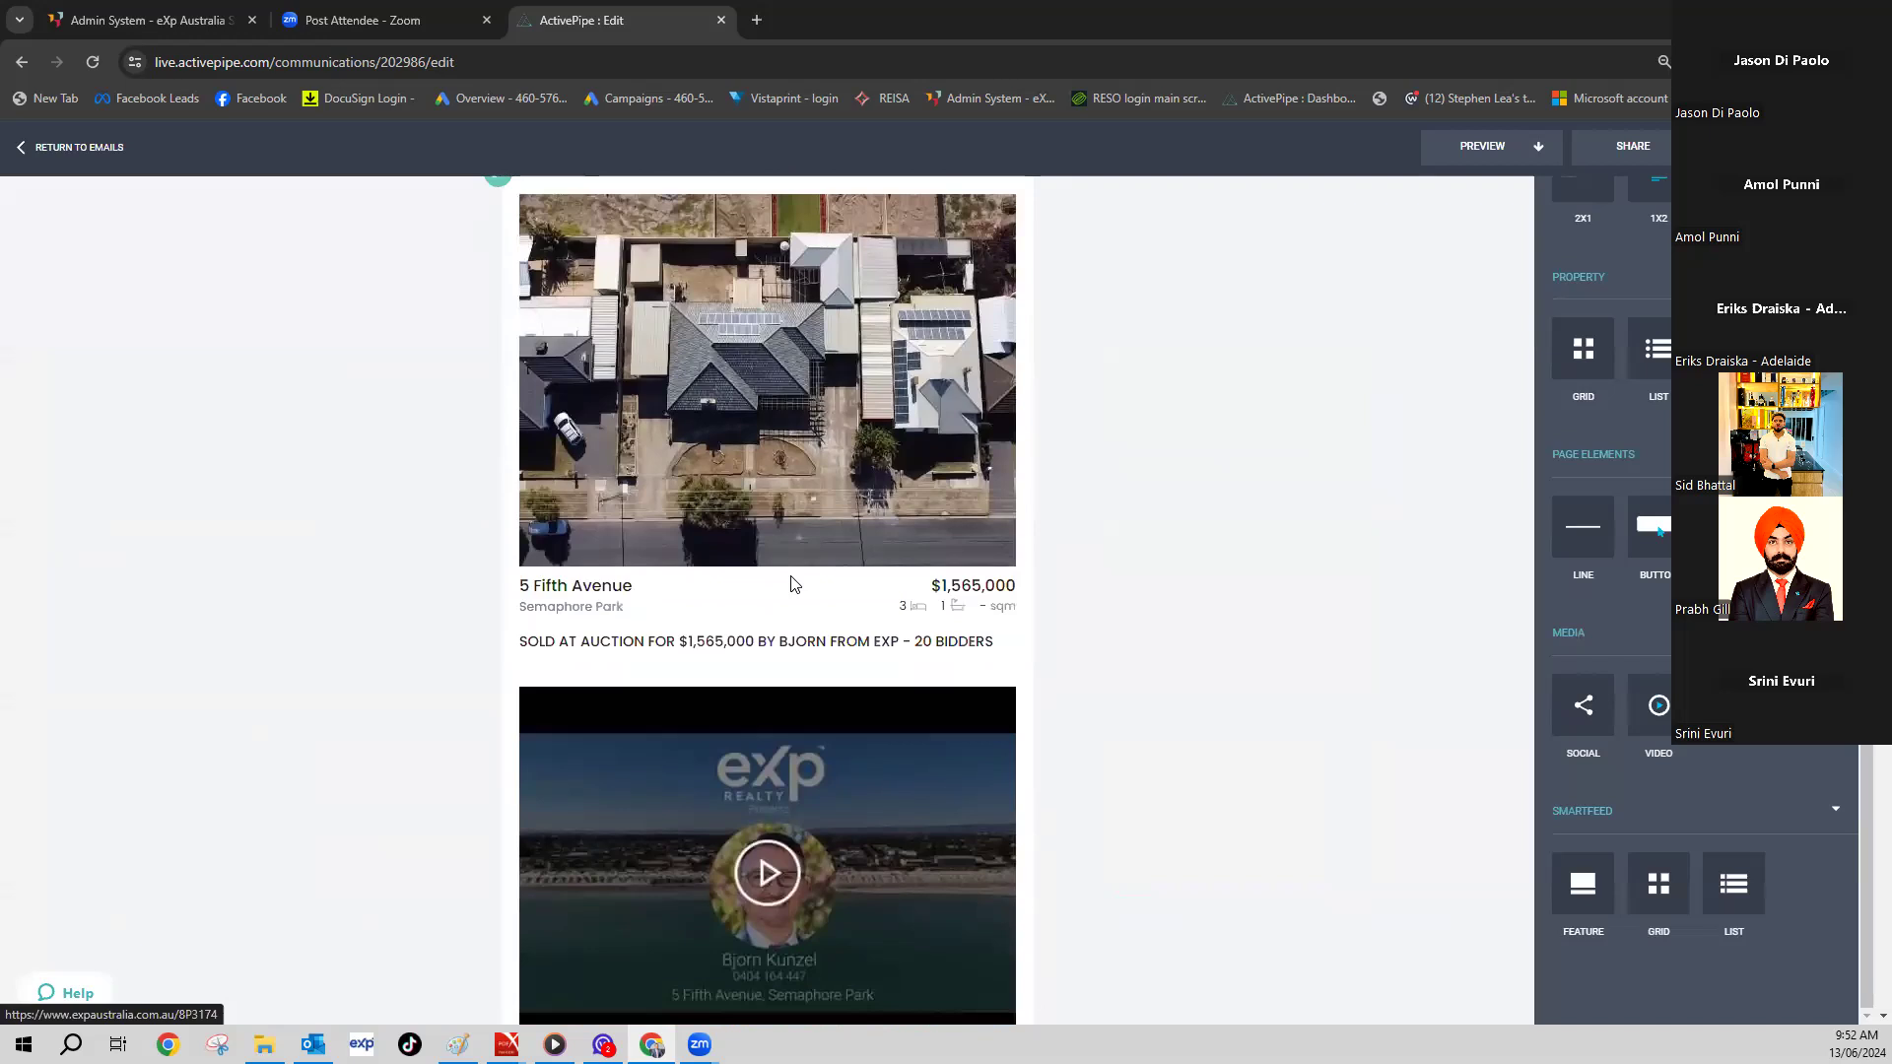
scroll(793, 592, "down", 16)
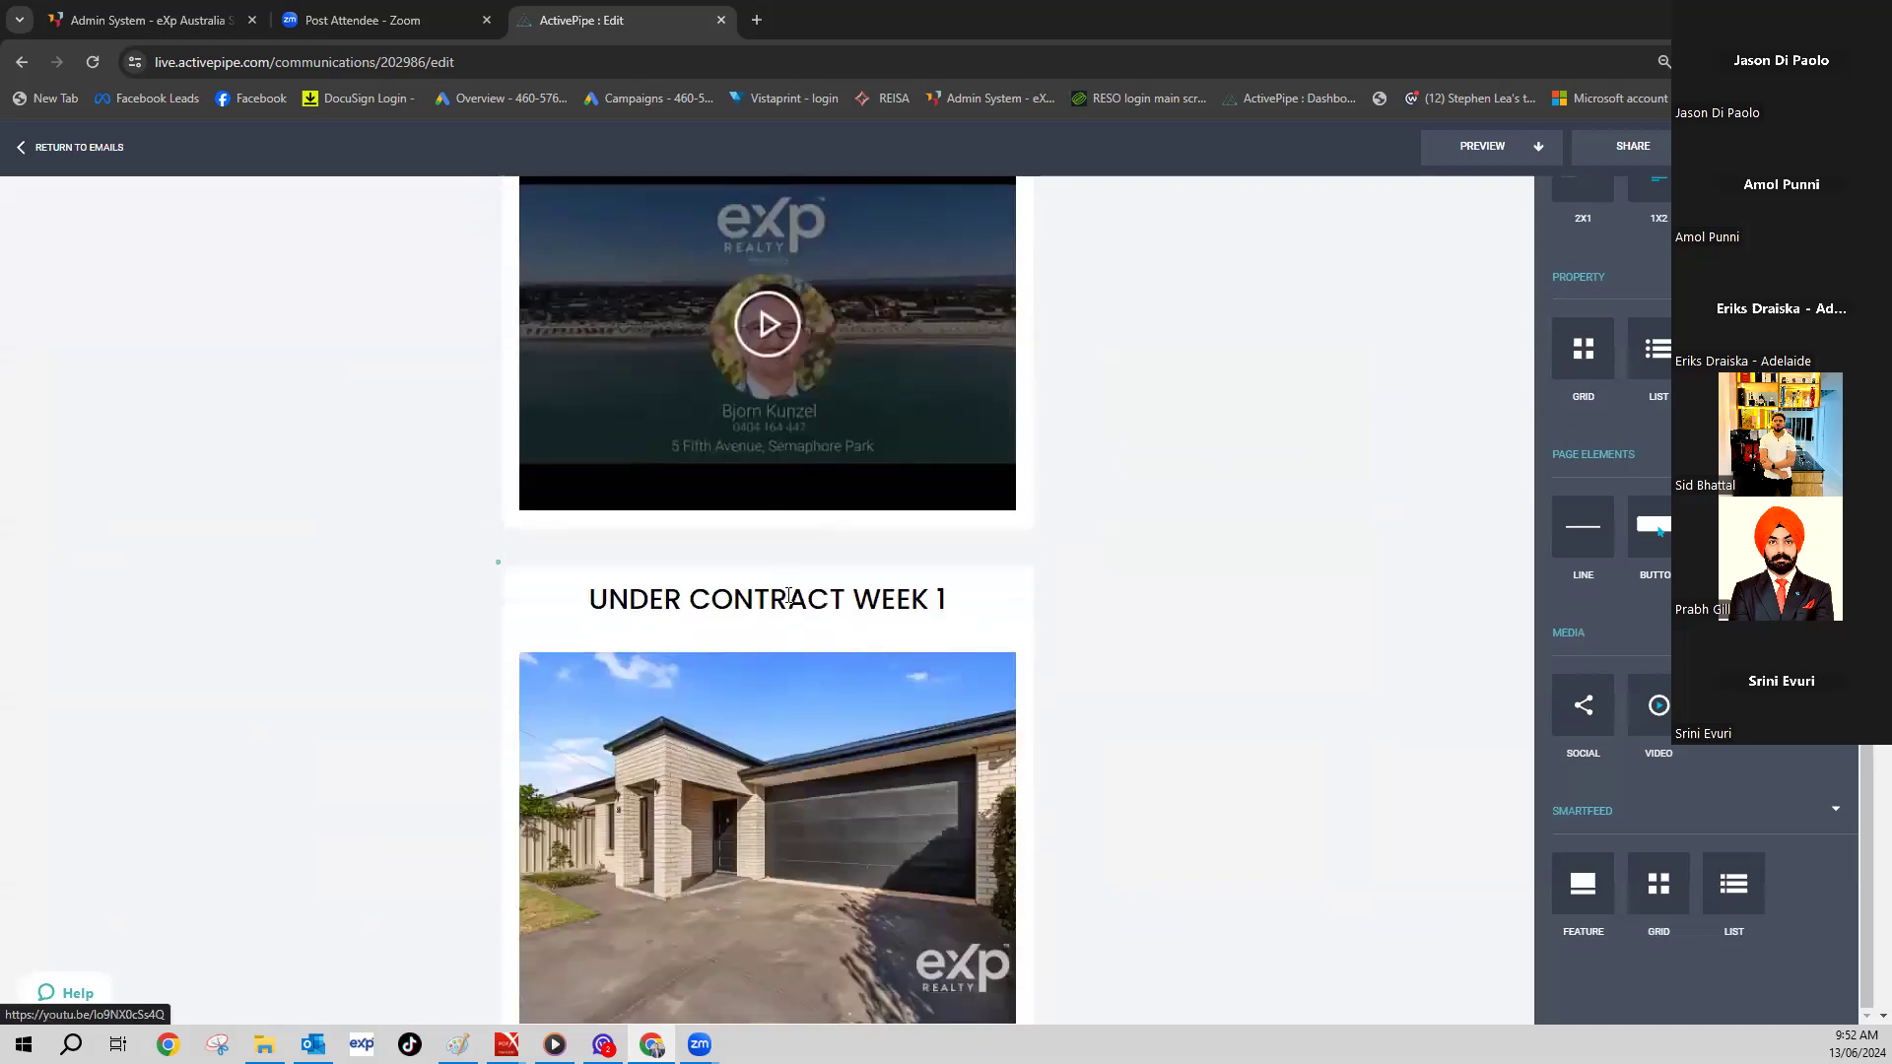
scroll(796, 591, "down", 1)
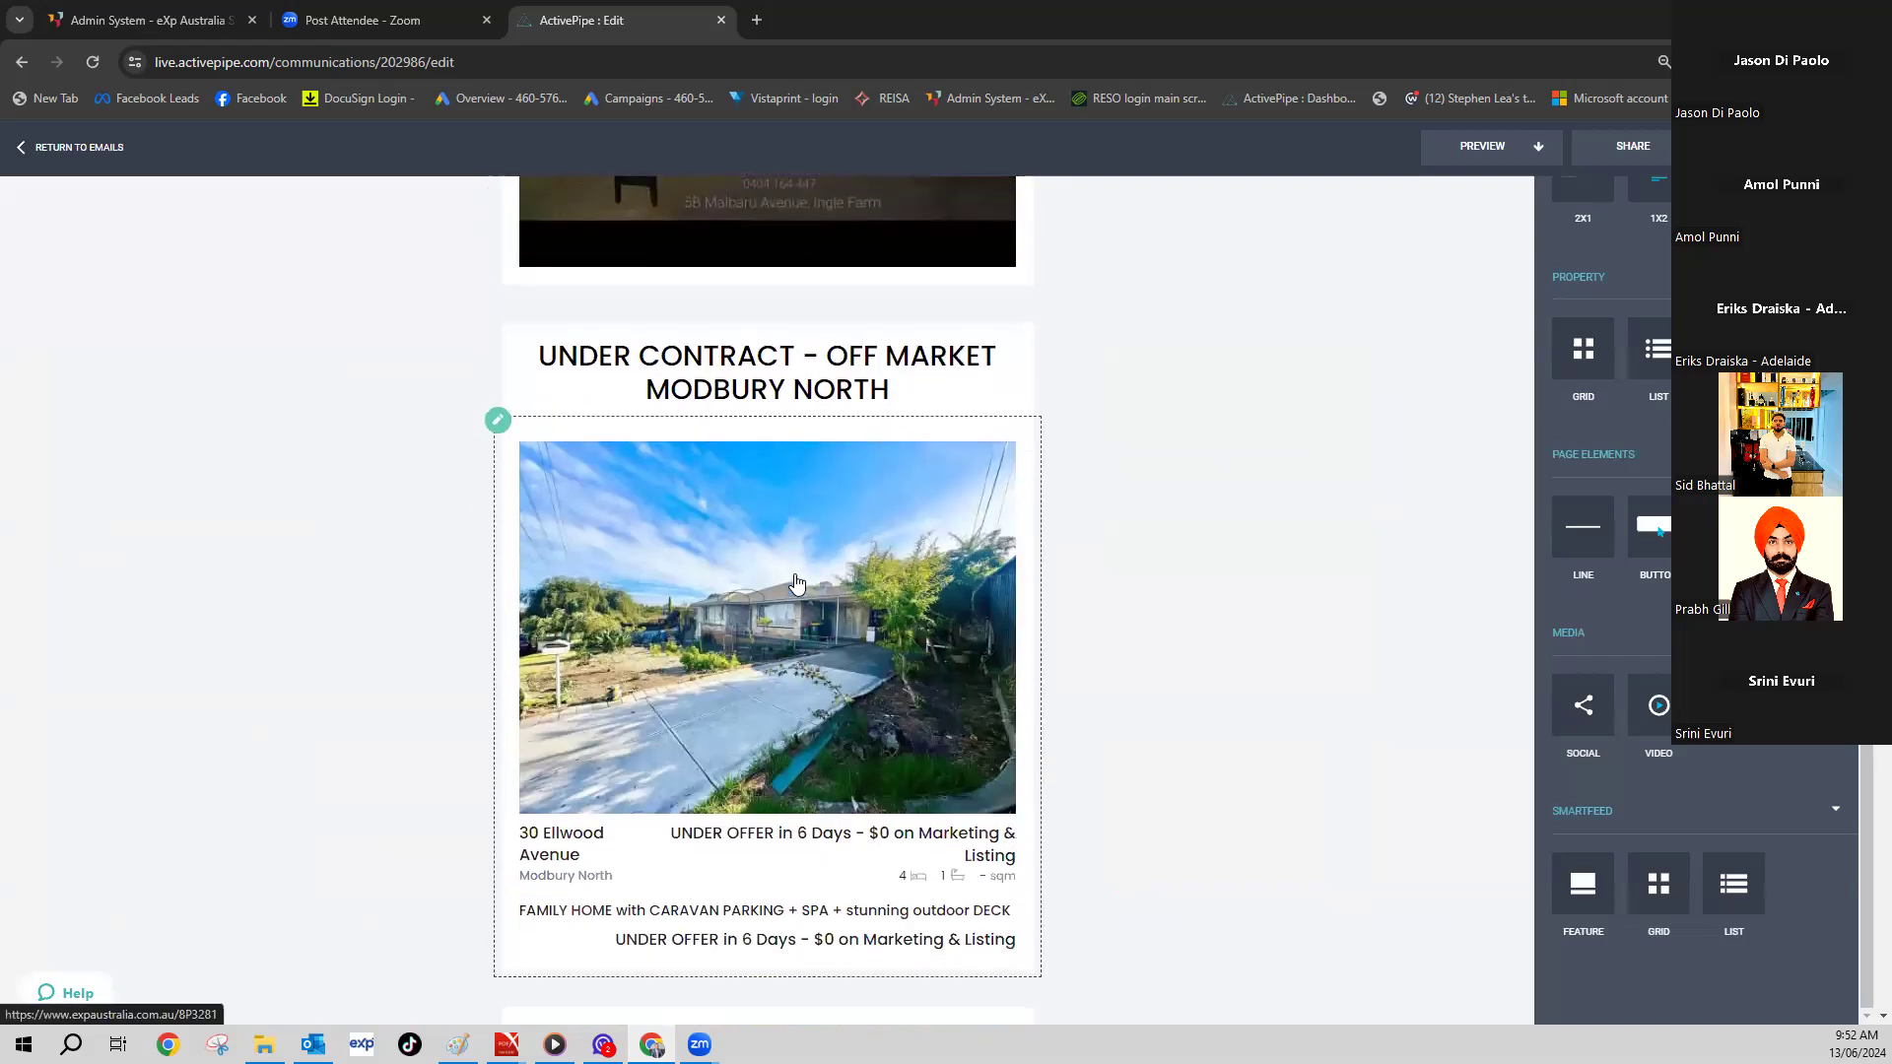
scroll(797, 582, "down", 18)
scroll(837, 579, "down", 10)
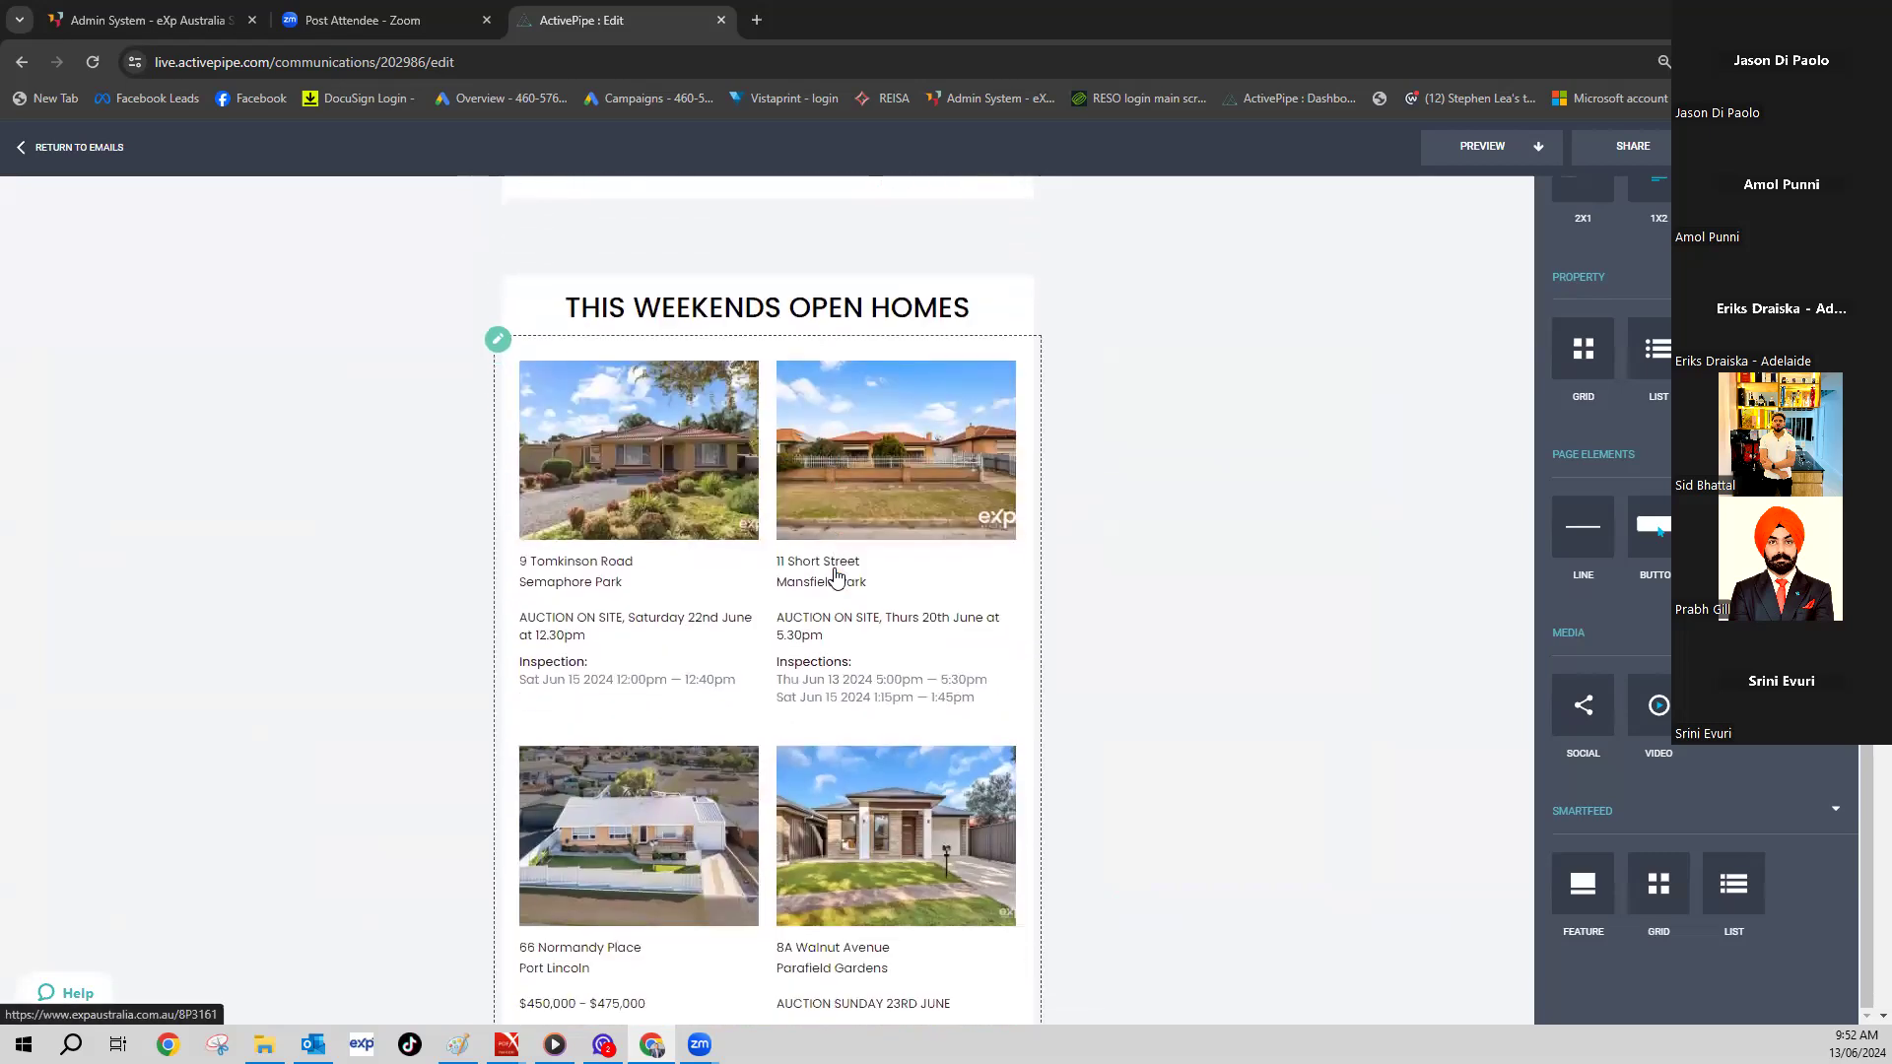
scroll(798, 572, "down", 15)
scroll(799, 573, "down", 20)
scroll(824, 607, "down", 9)
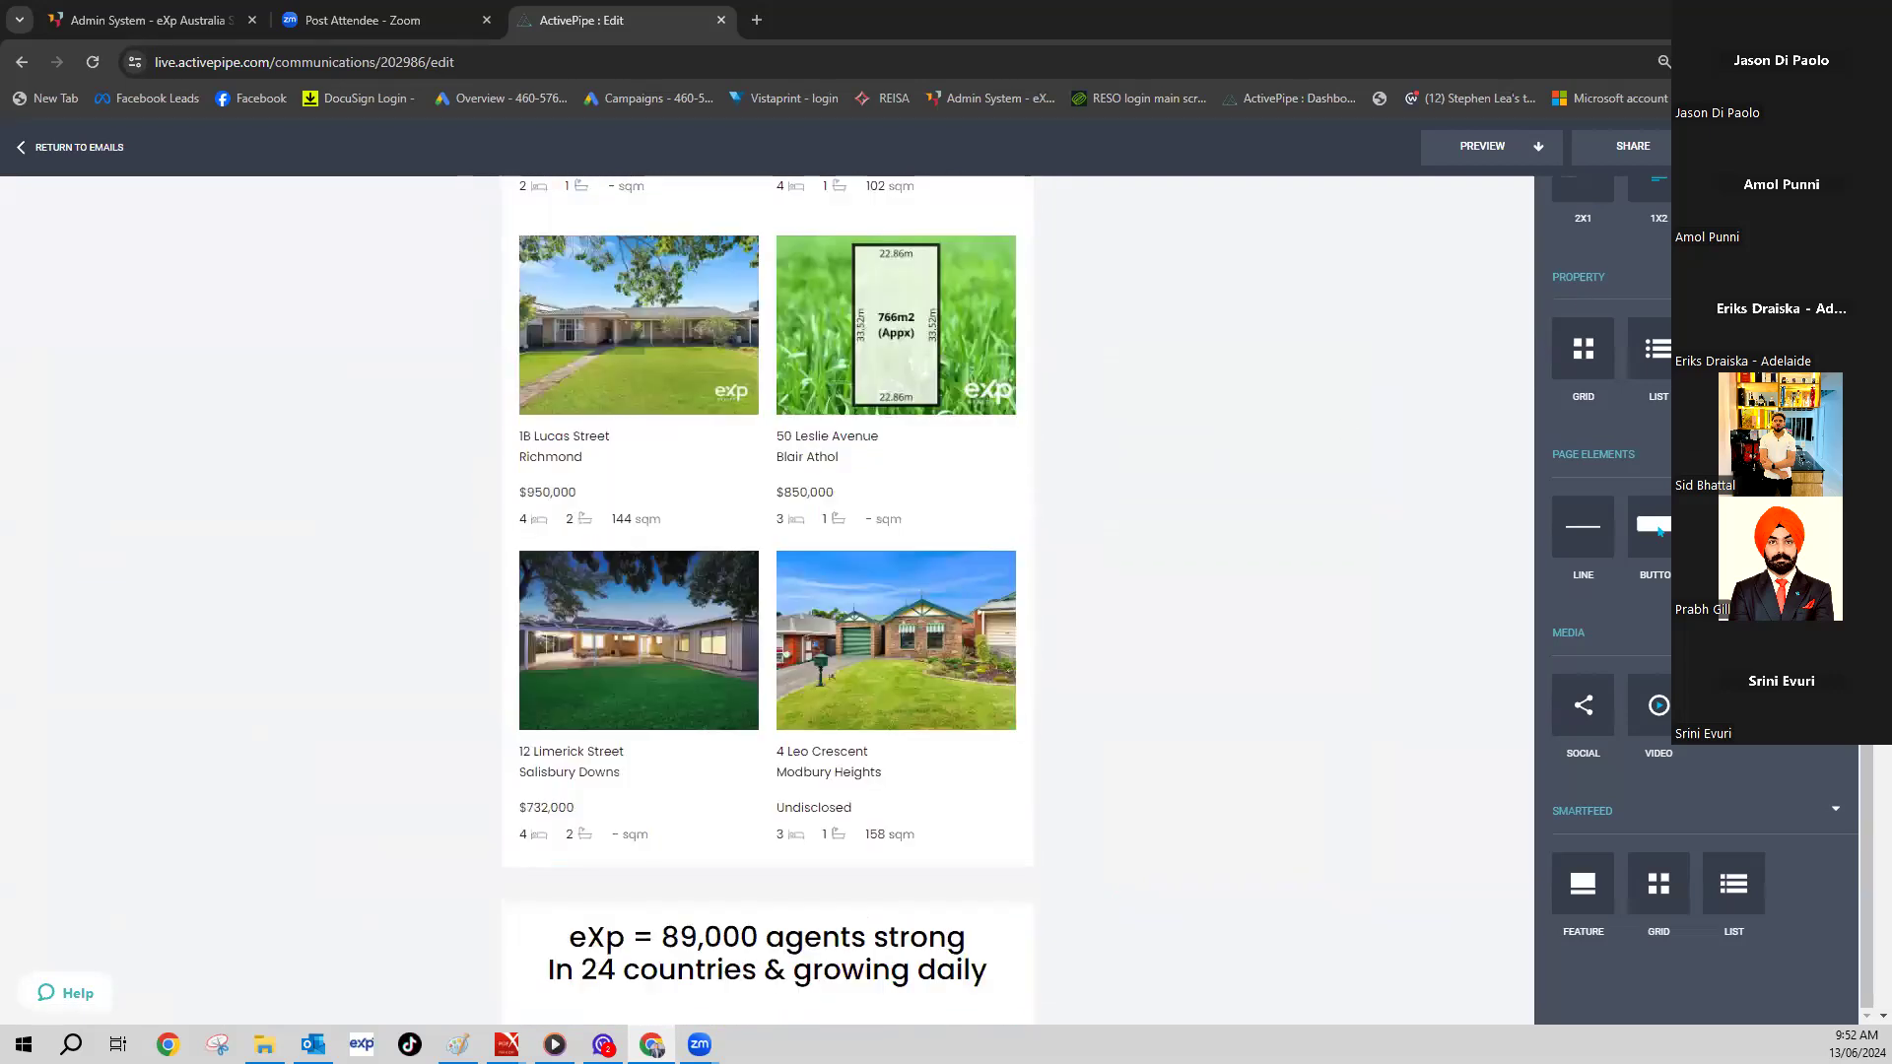
- Open the Weekly Listings email in View Preview and scroll through it
left_click(1540, 150)
left_click(1445, 186)
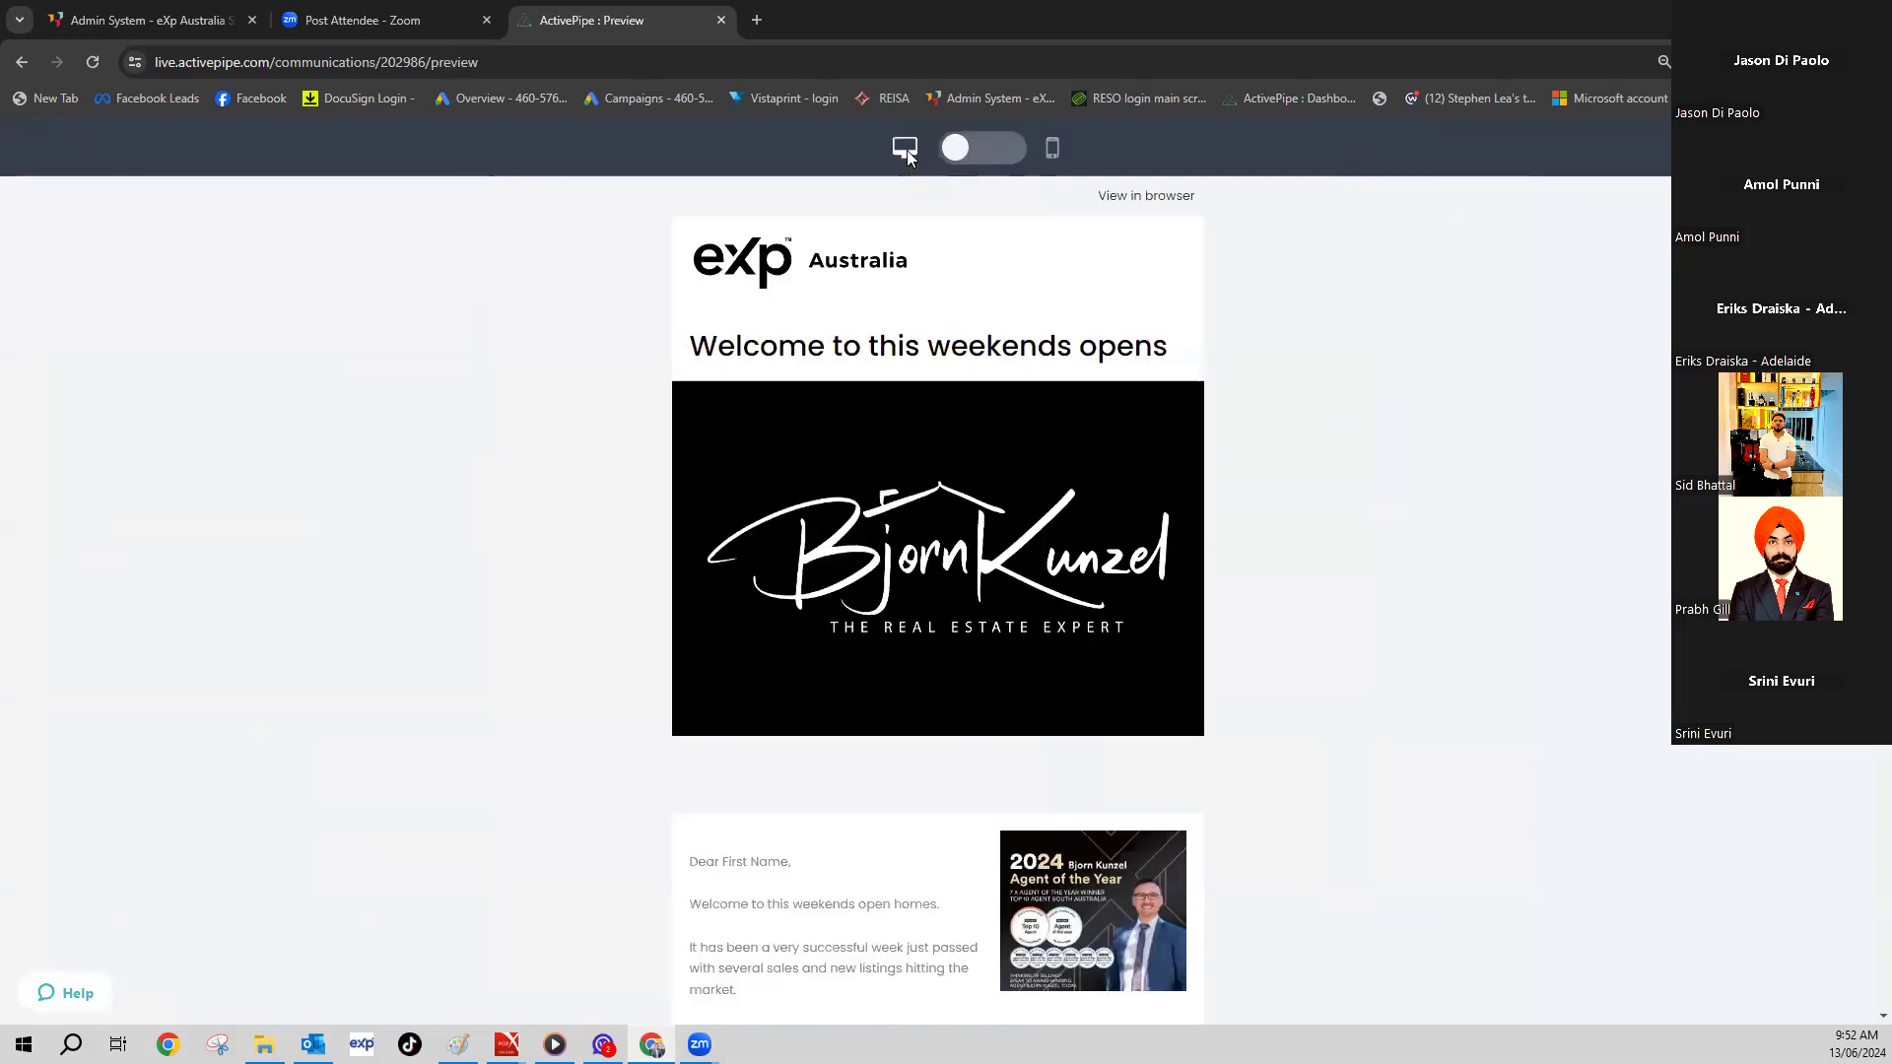
scroll(992, 306, "down", 14)
scroll(1016, 249, "up", 3)
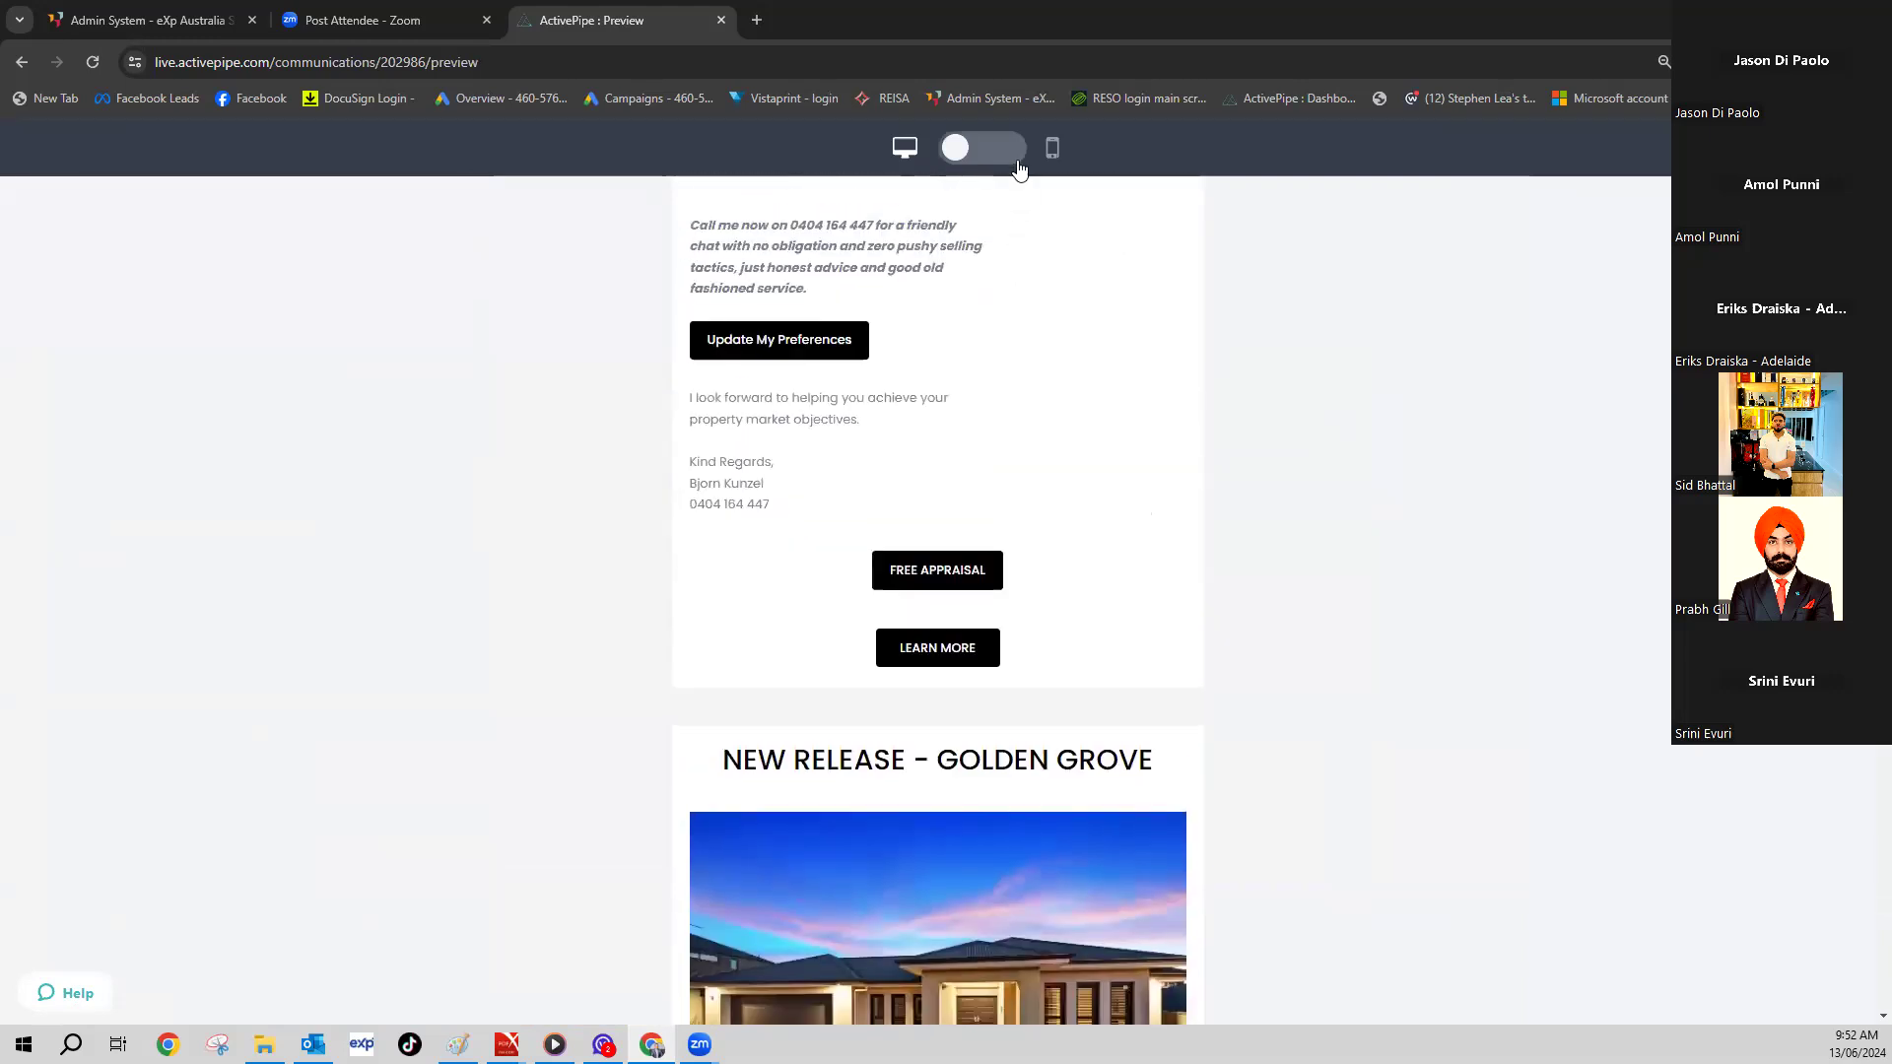
- Check the email's mobile layout, then return to the editor and bring up the Share options
left_click(1014, 150)
scroll(1045, 335, "down", 5)
scroll(1036, 391, "down", 10)
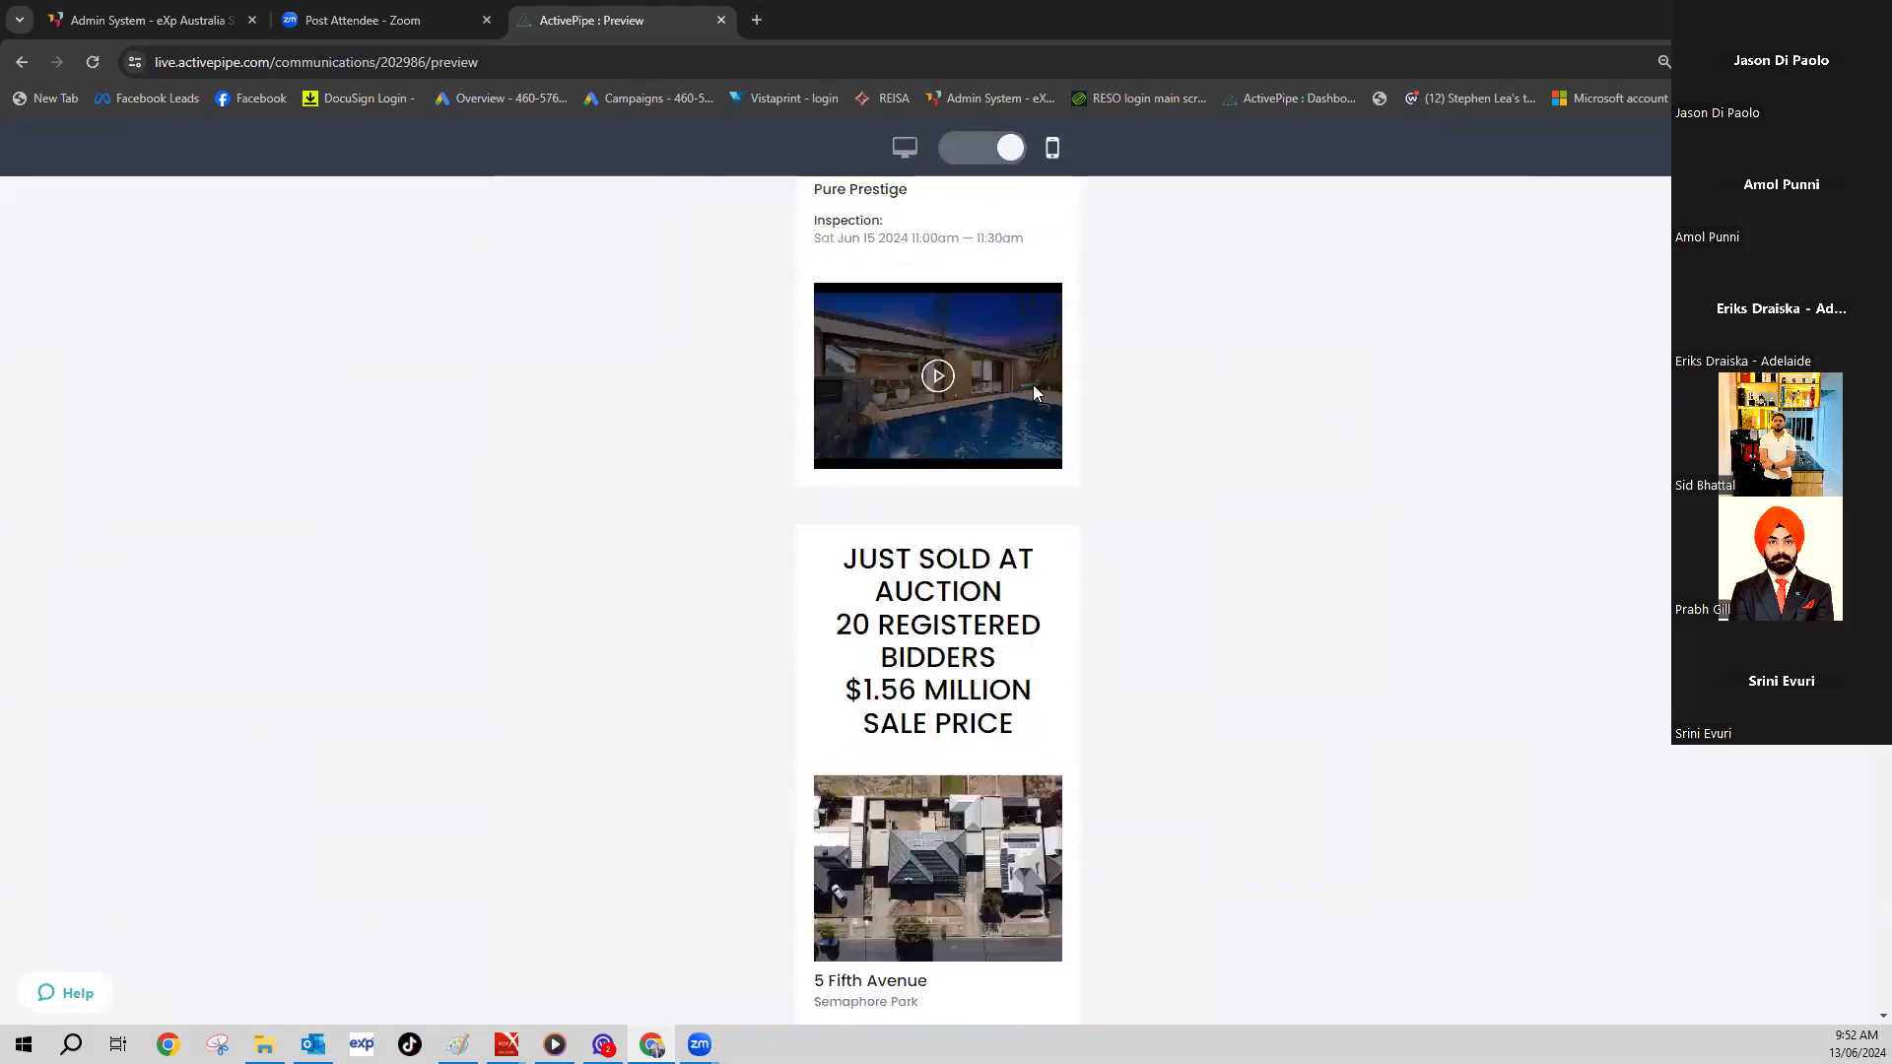
scroll(1036, 391, "down", 20)
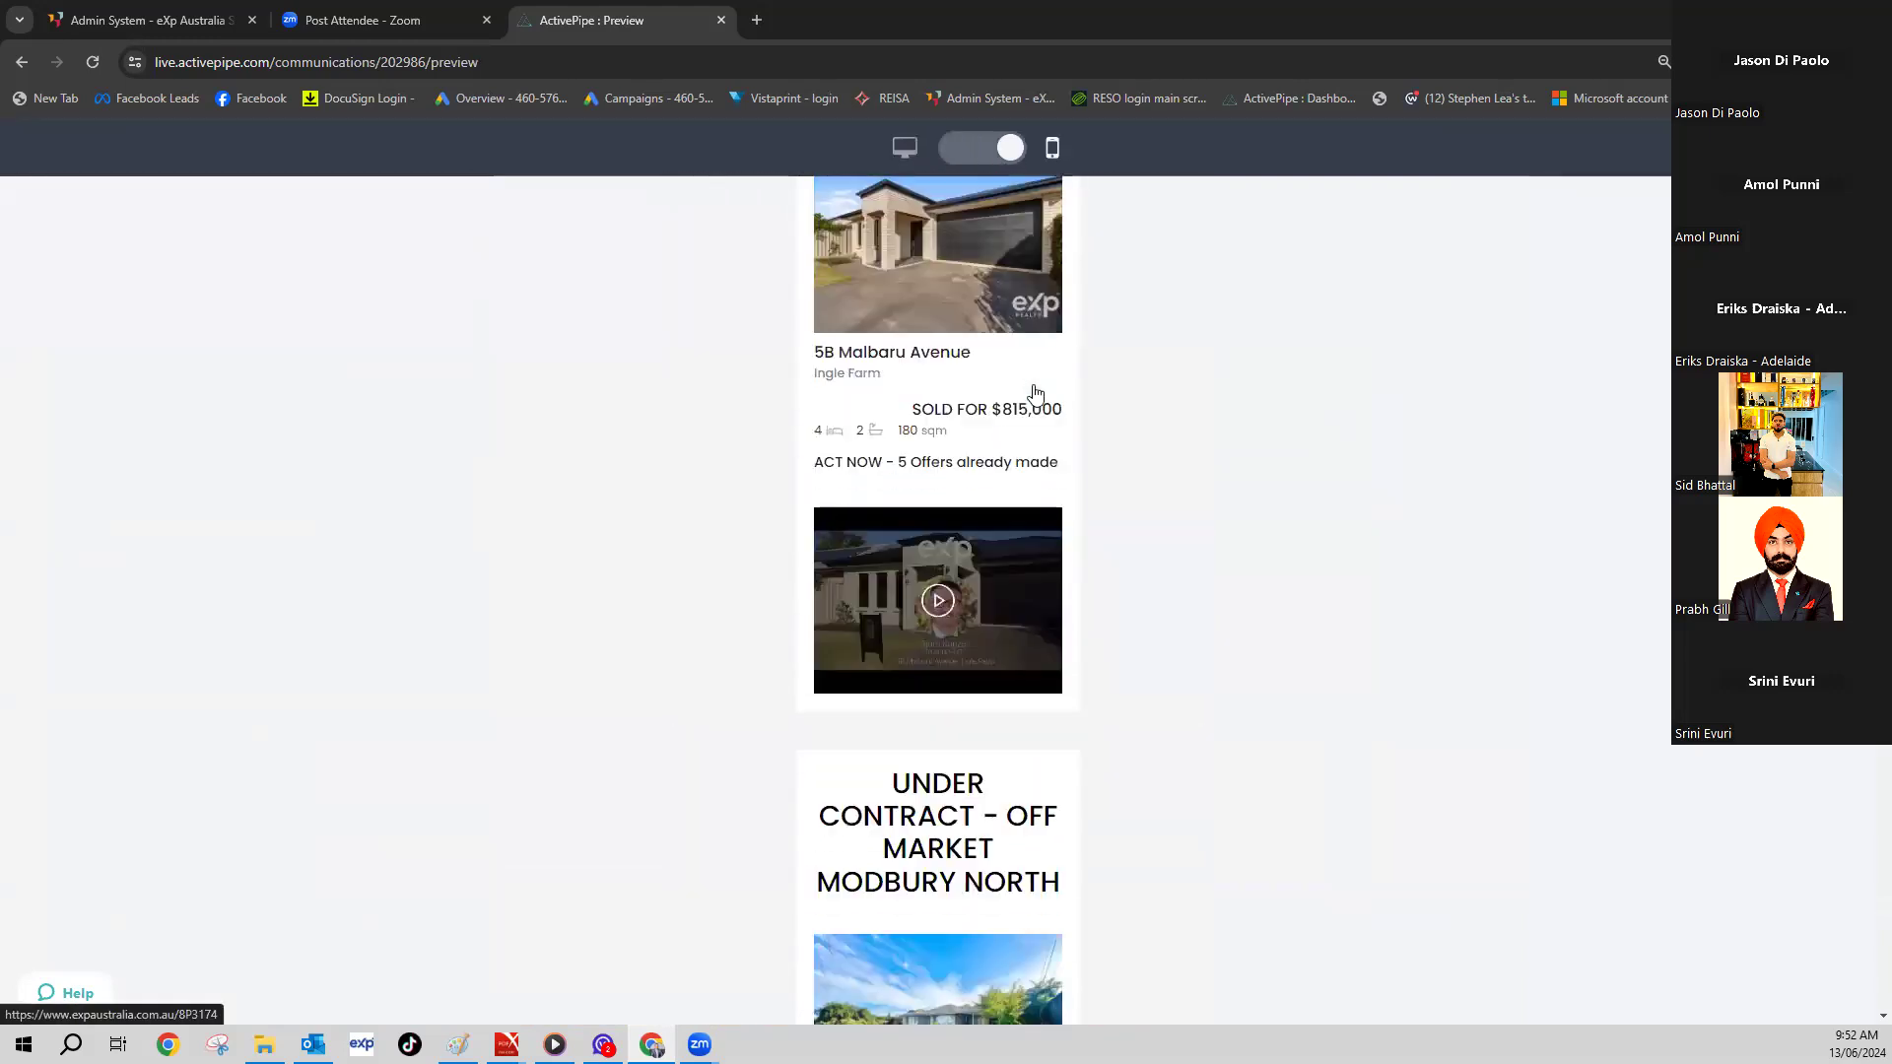
scroll(1035, 395, "down", 20)
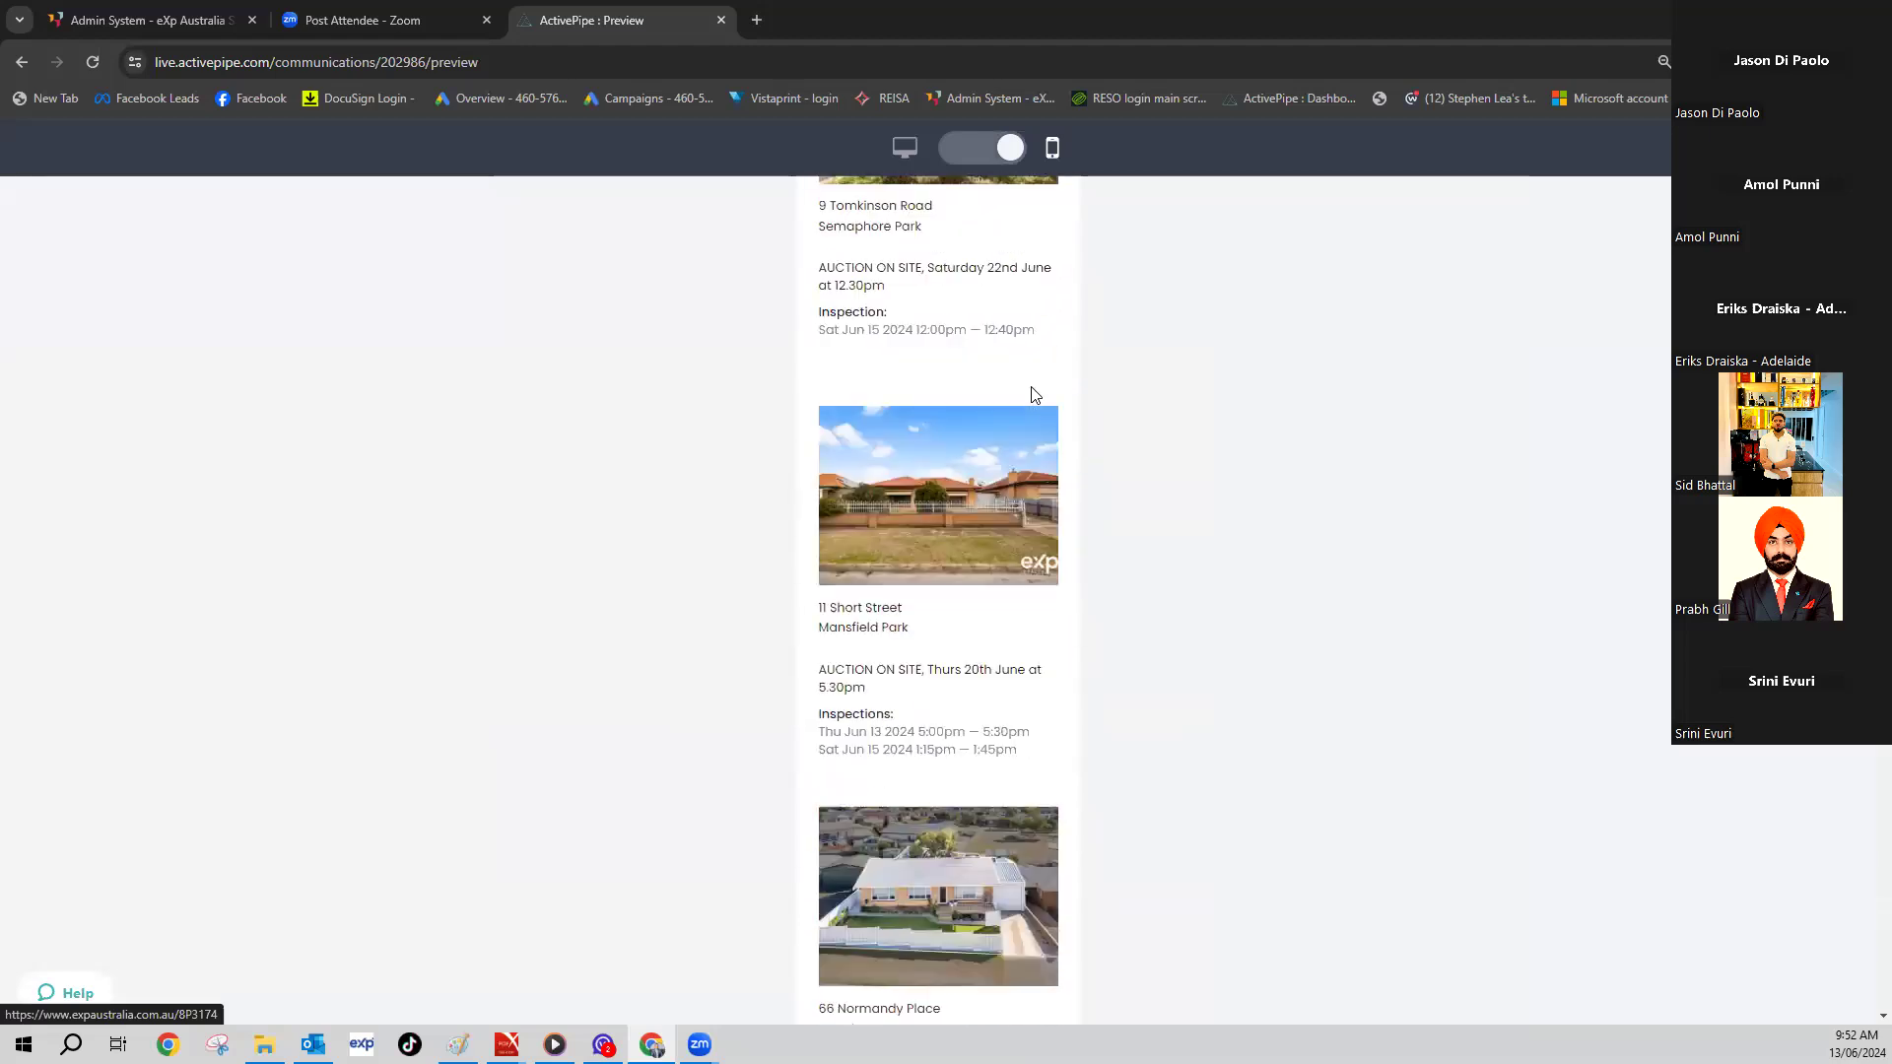
scroll(1034, 394, "down", 20)
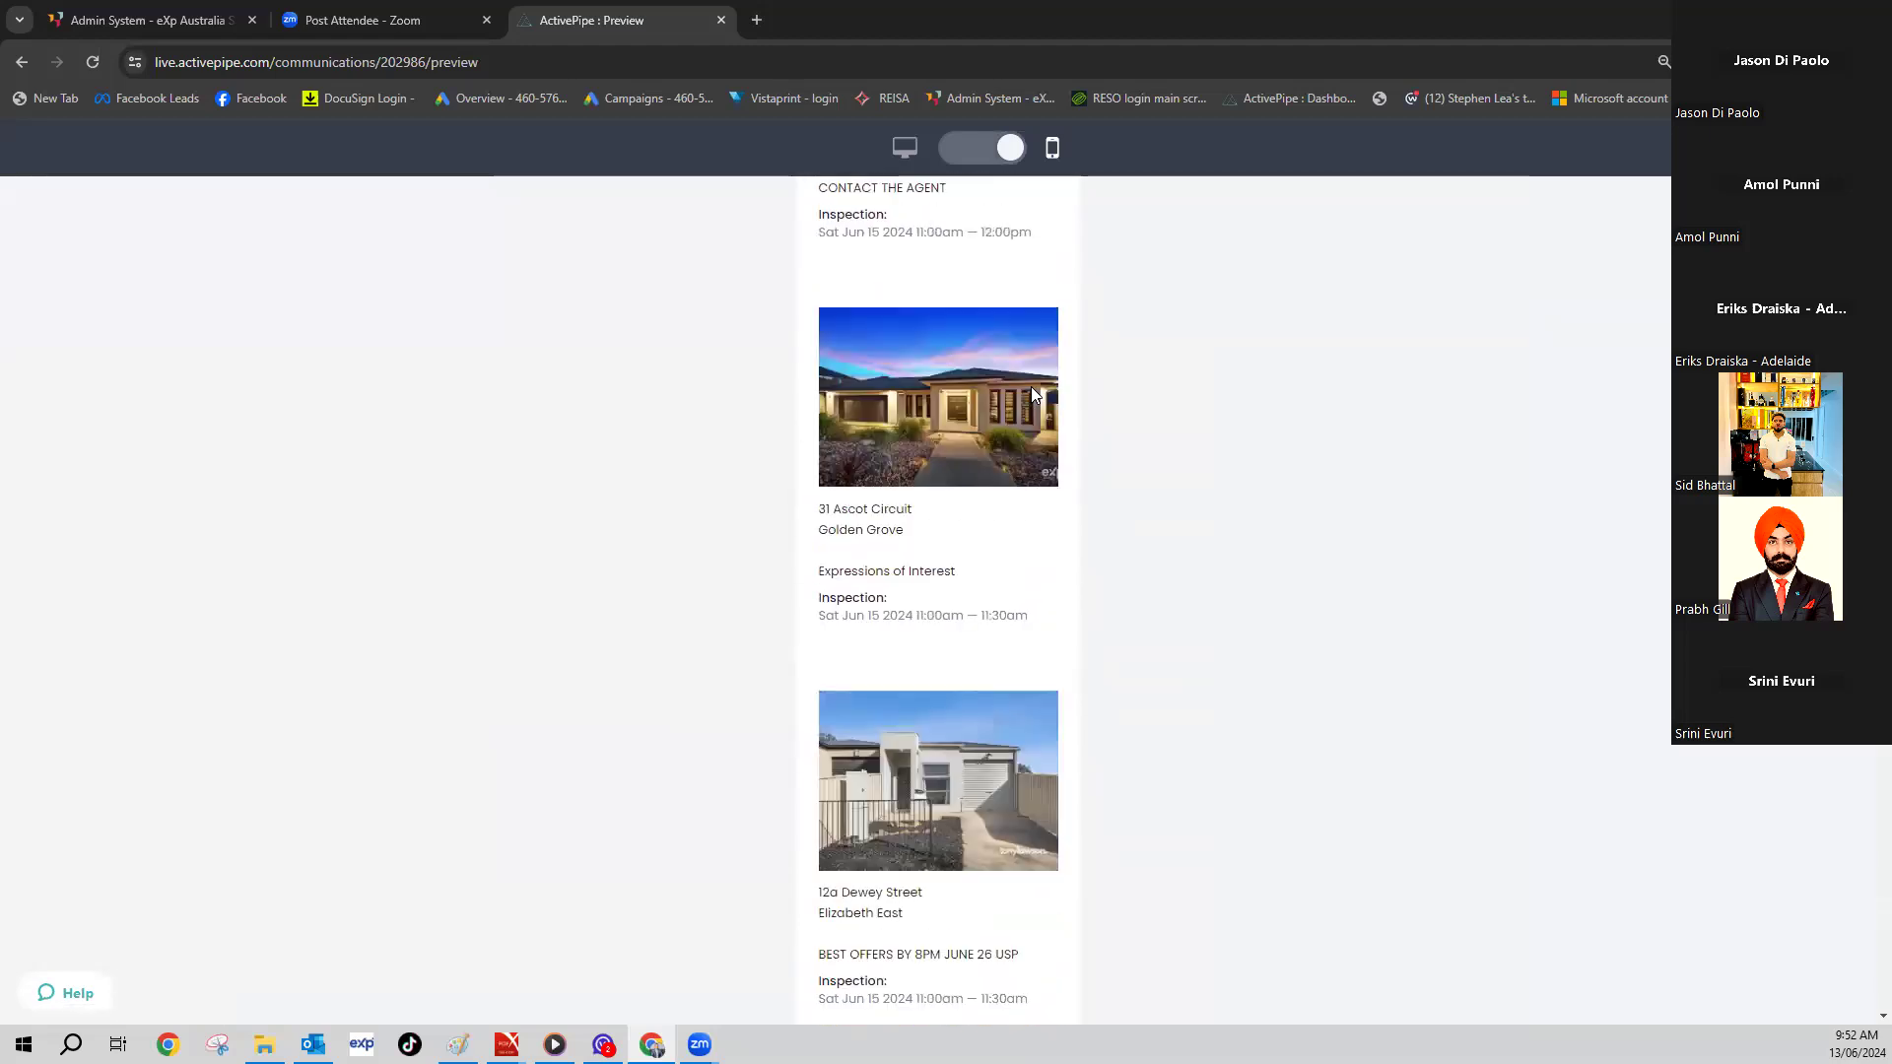
left_click(1664, 159)
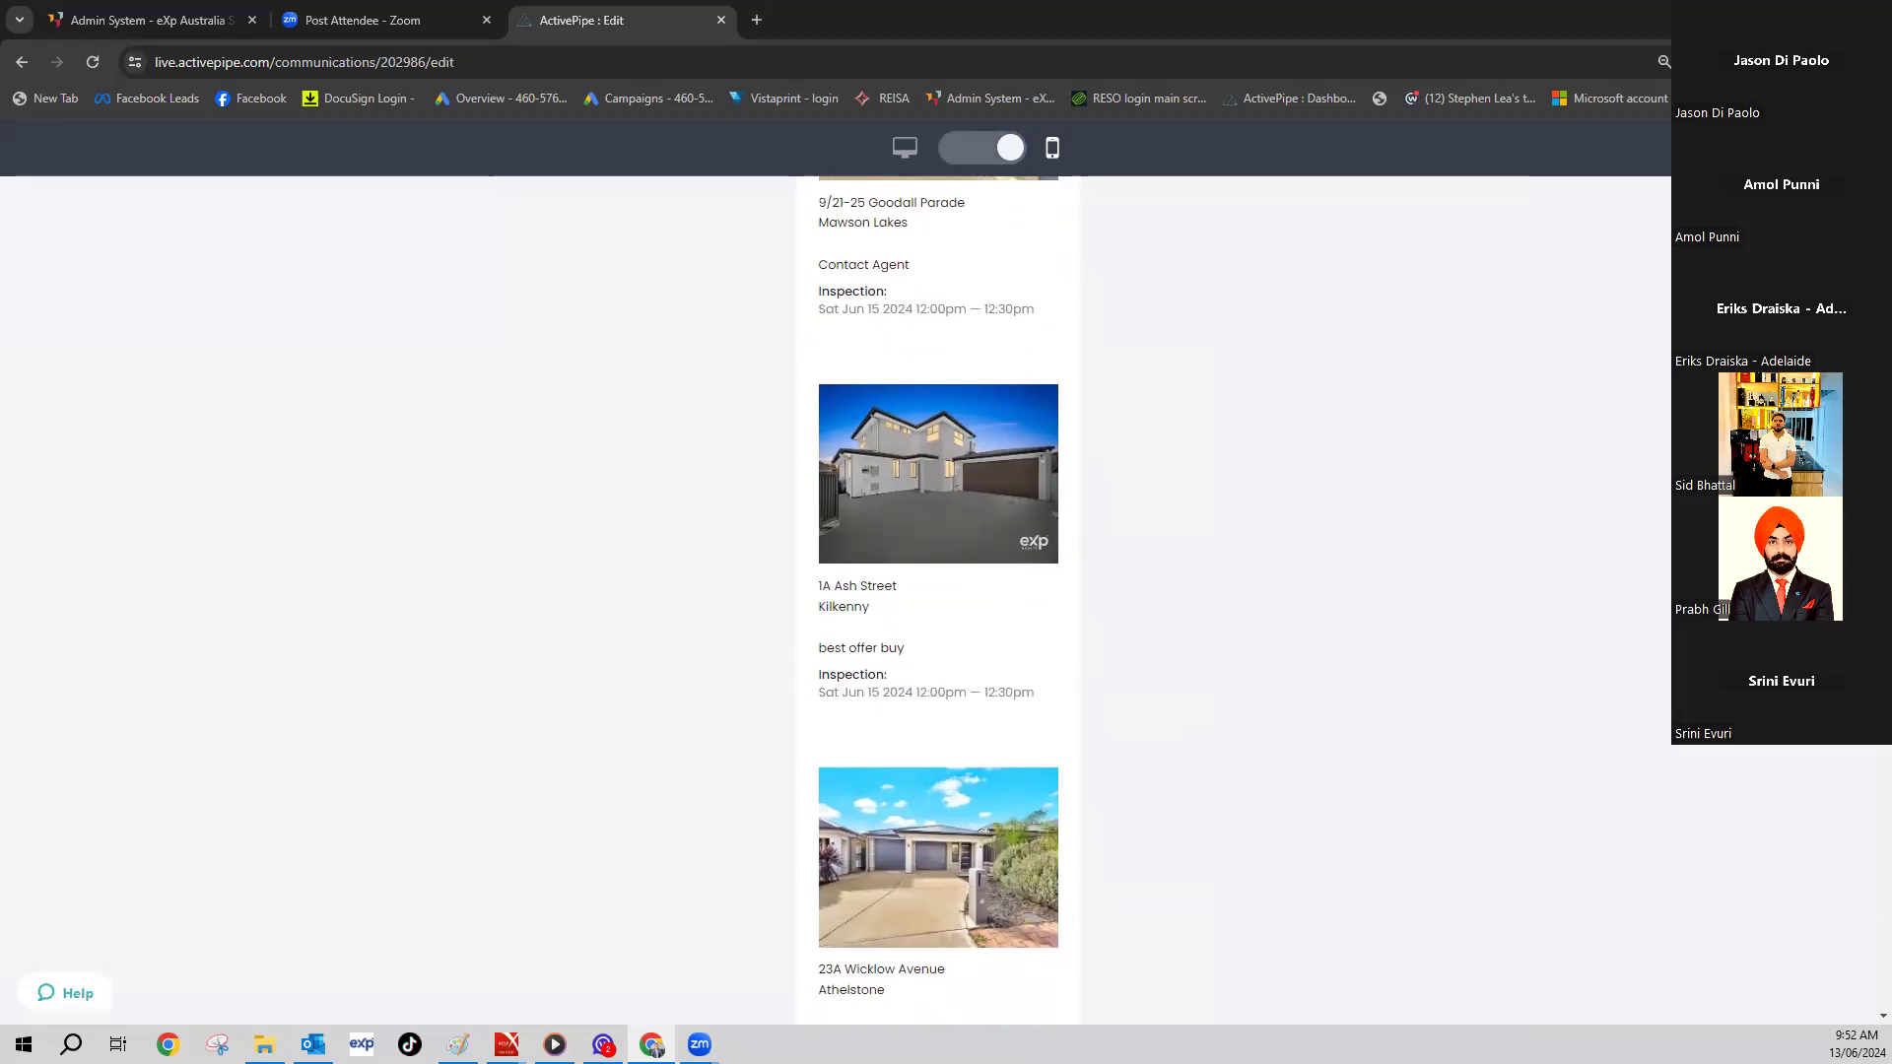
left_click(1664, 161)
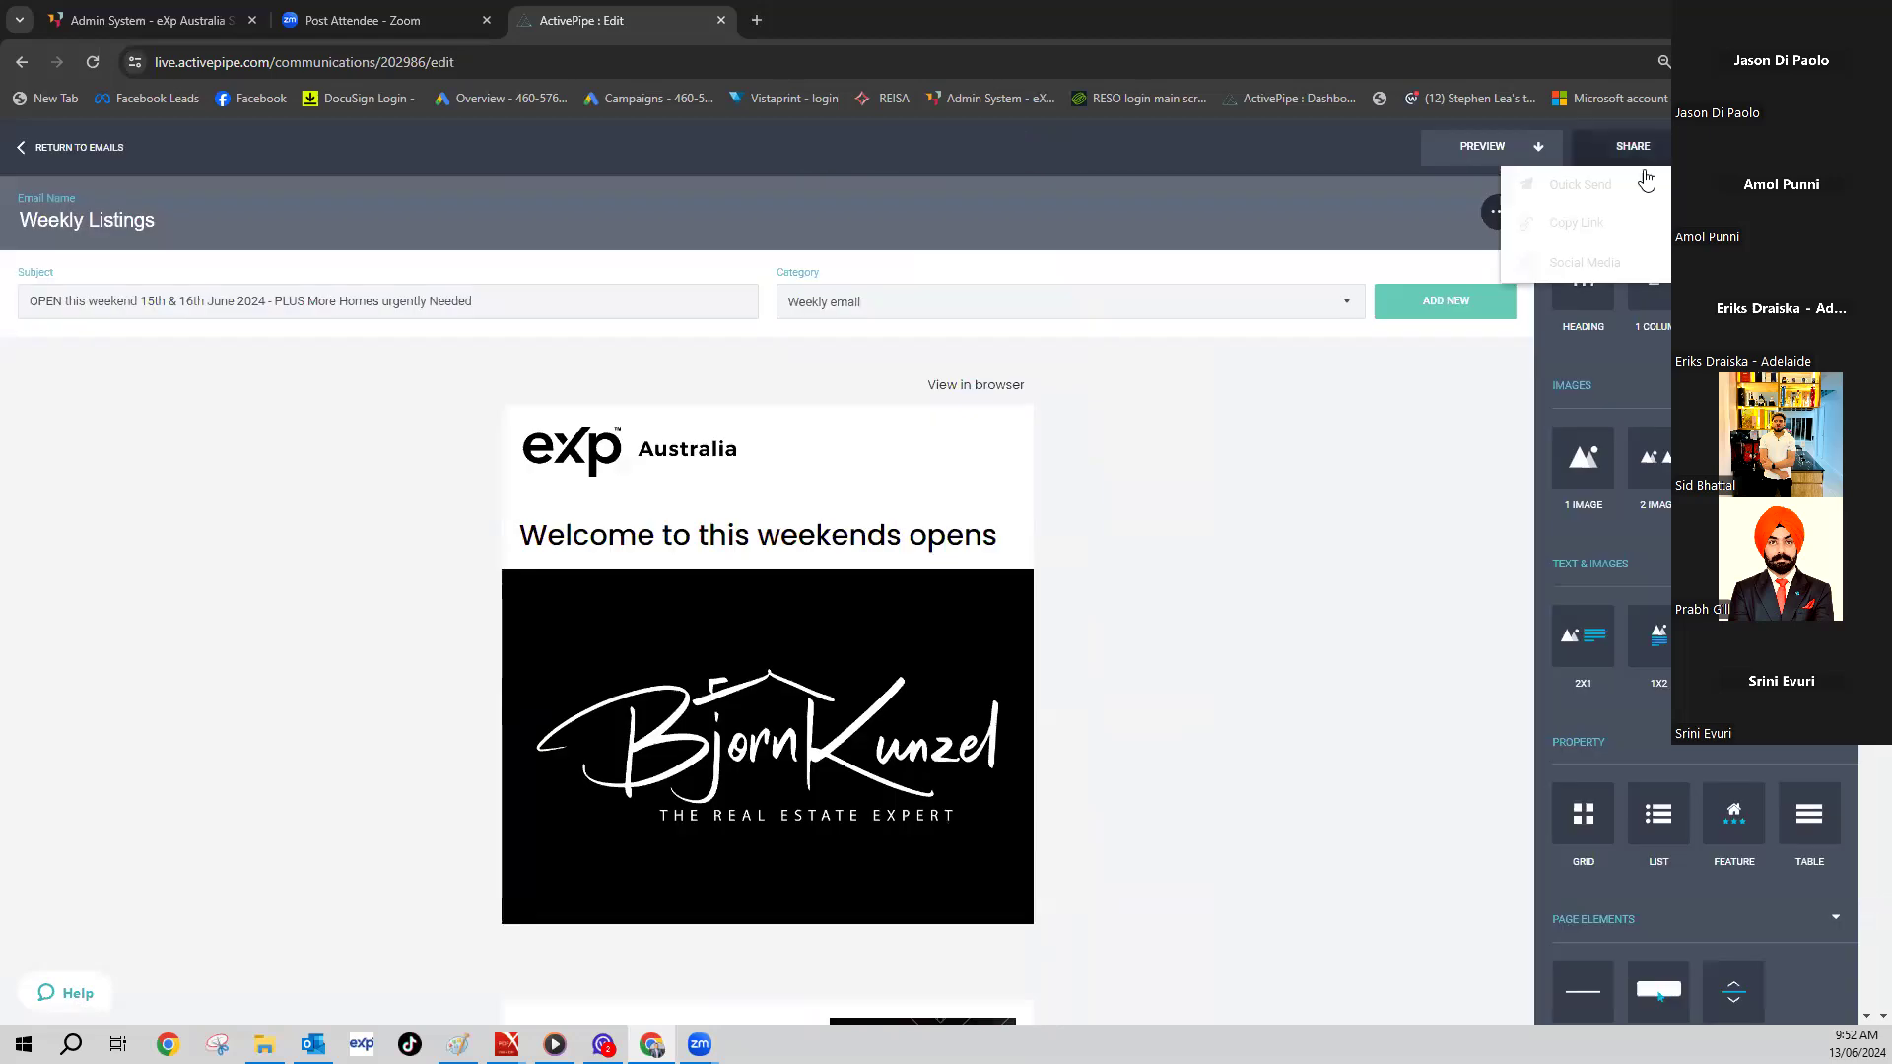
- Start a quick campaign to all contacts, scheduled for a specific date and time
left_click(1601, 187)
left_click(1144, 505)
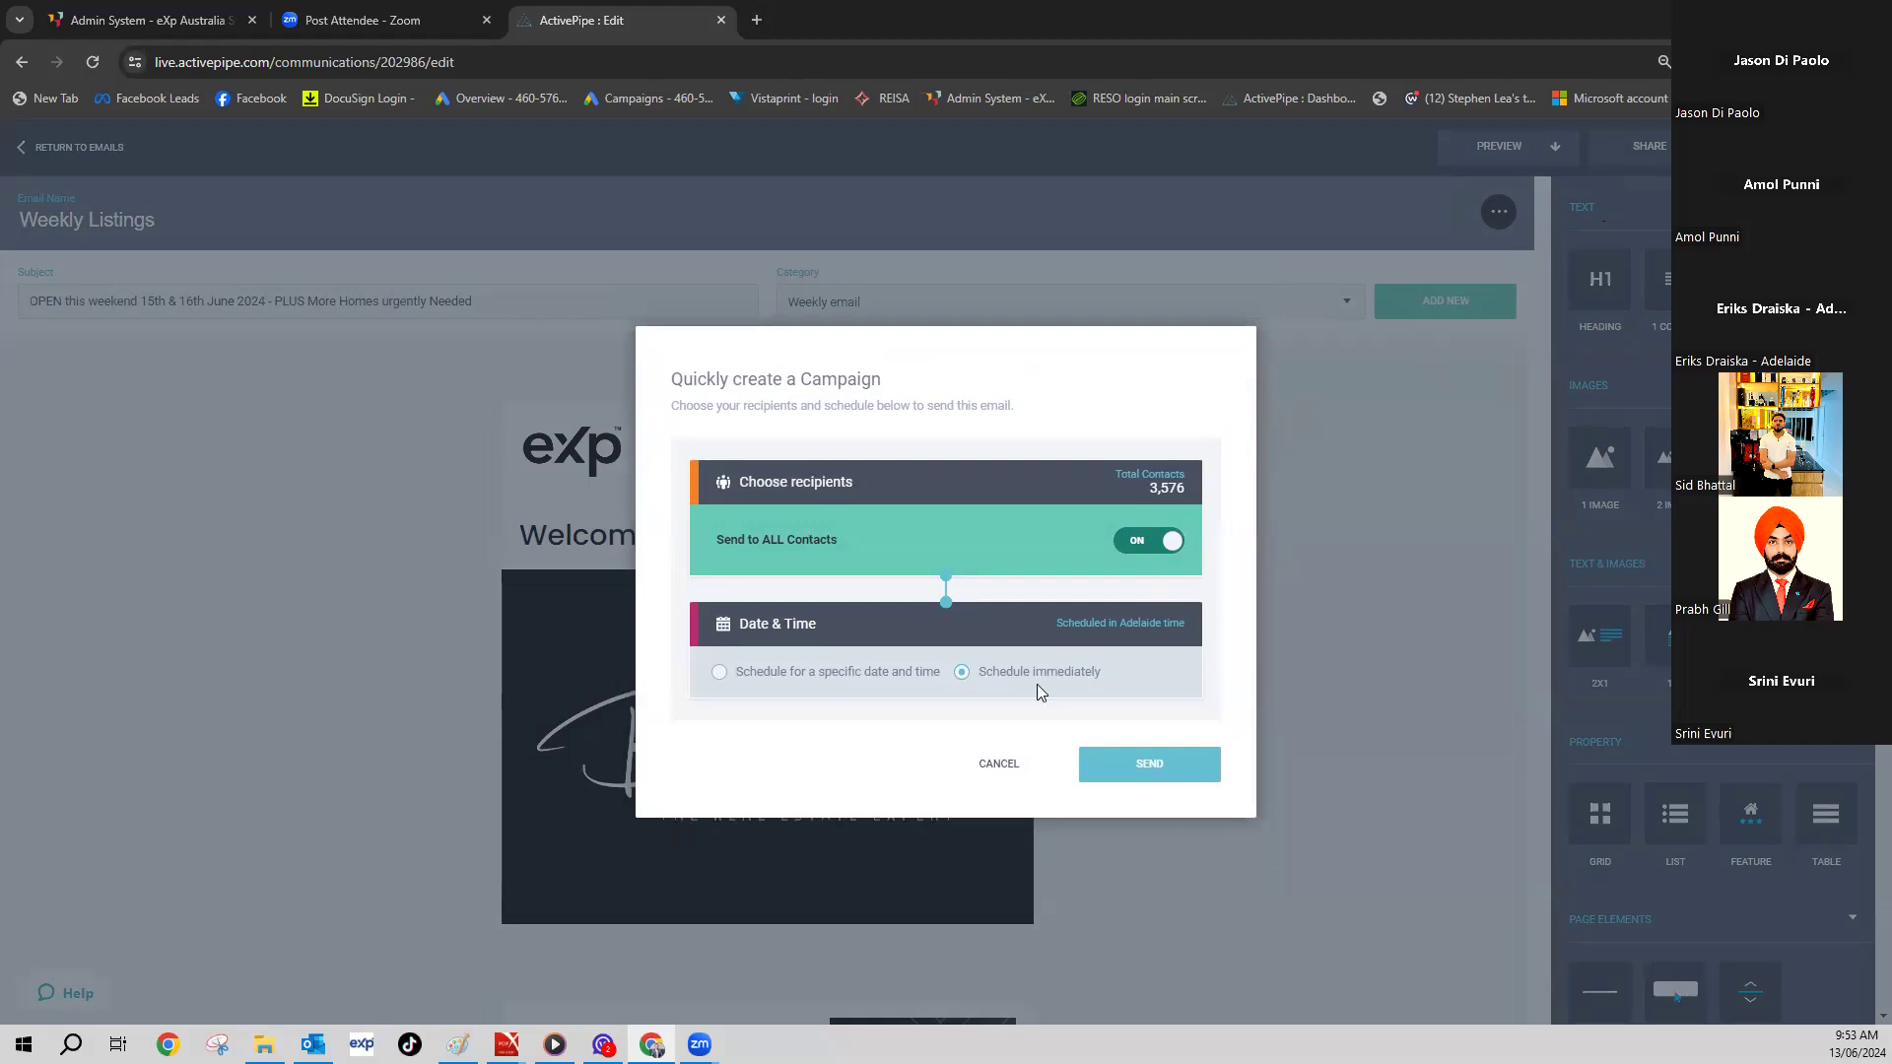
left_click(719, 674)
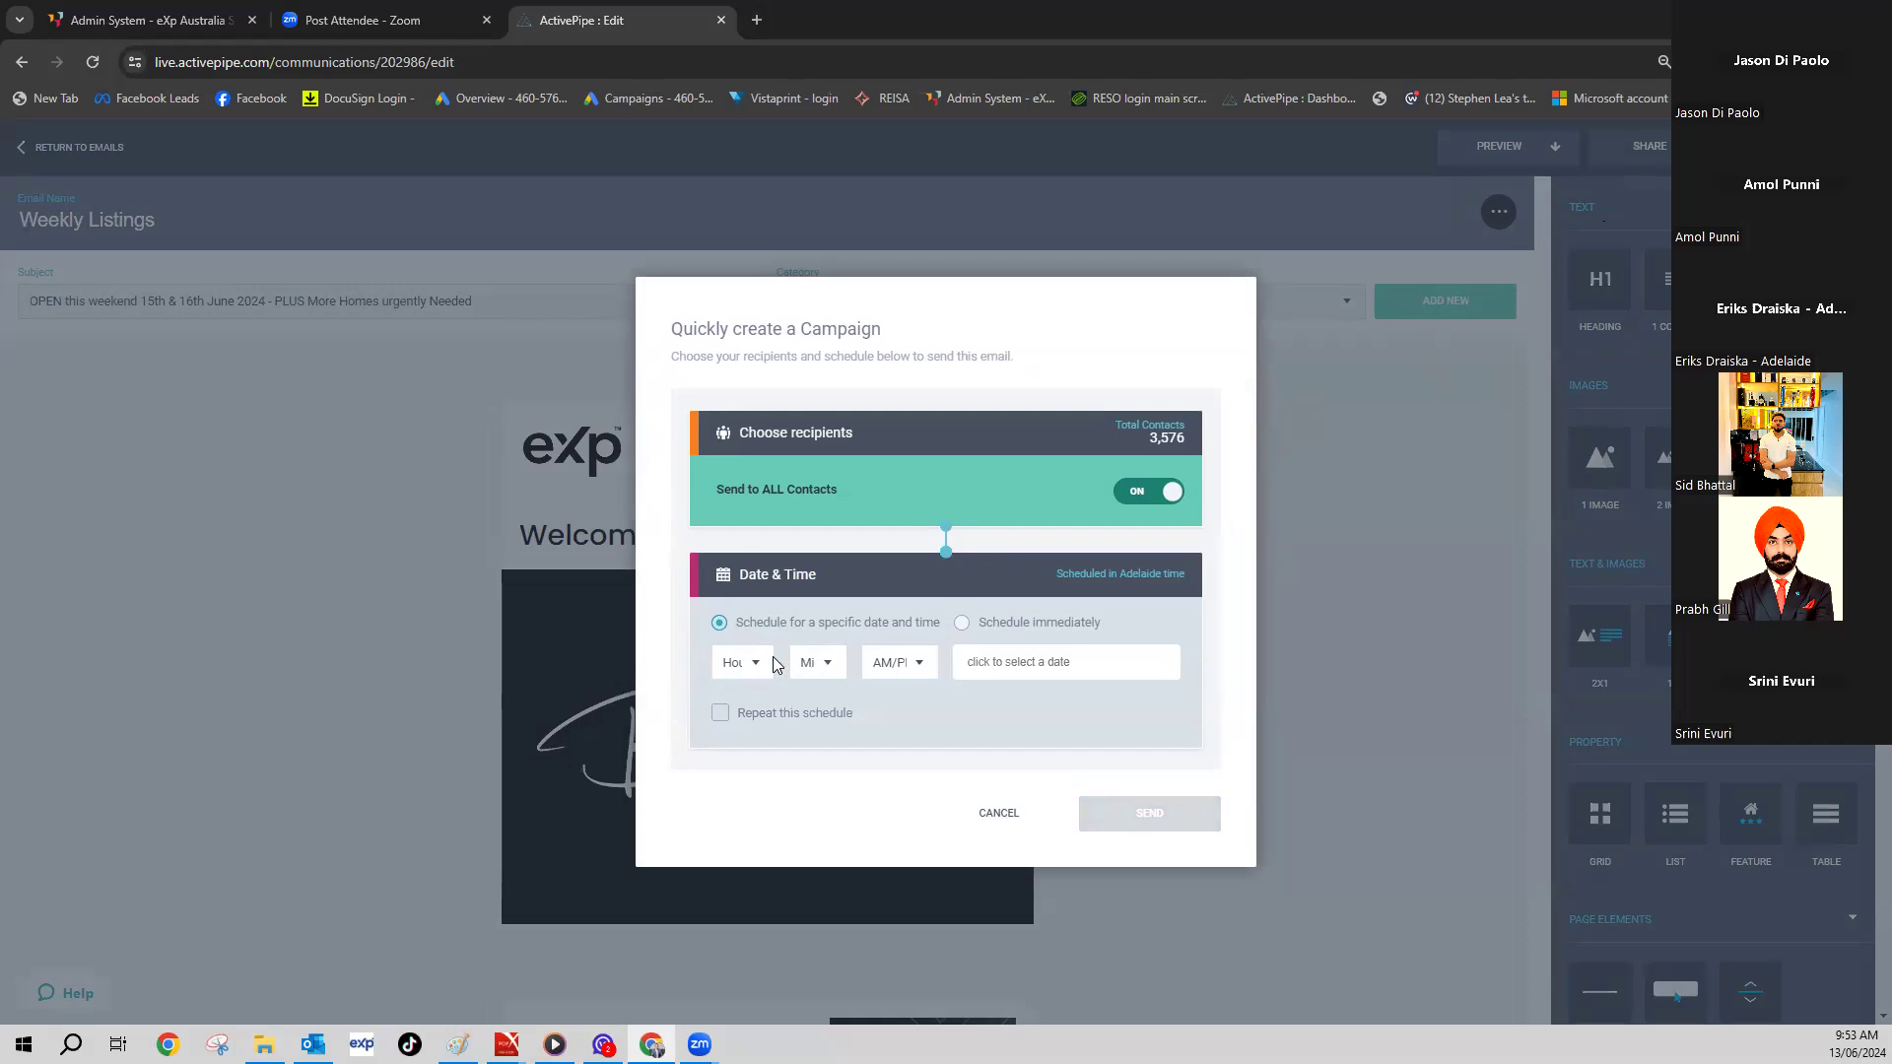
- Set the send time to 07:15 AM, open the date picker, then dismiss the scheduler
left_click(754, 663)
left_click(774, 802)
left_click(833, 663)
left_click(827, 722)
left_click(927, 664)
left_click(892, 700)
left_click(1014, 666)
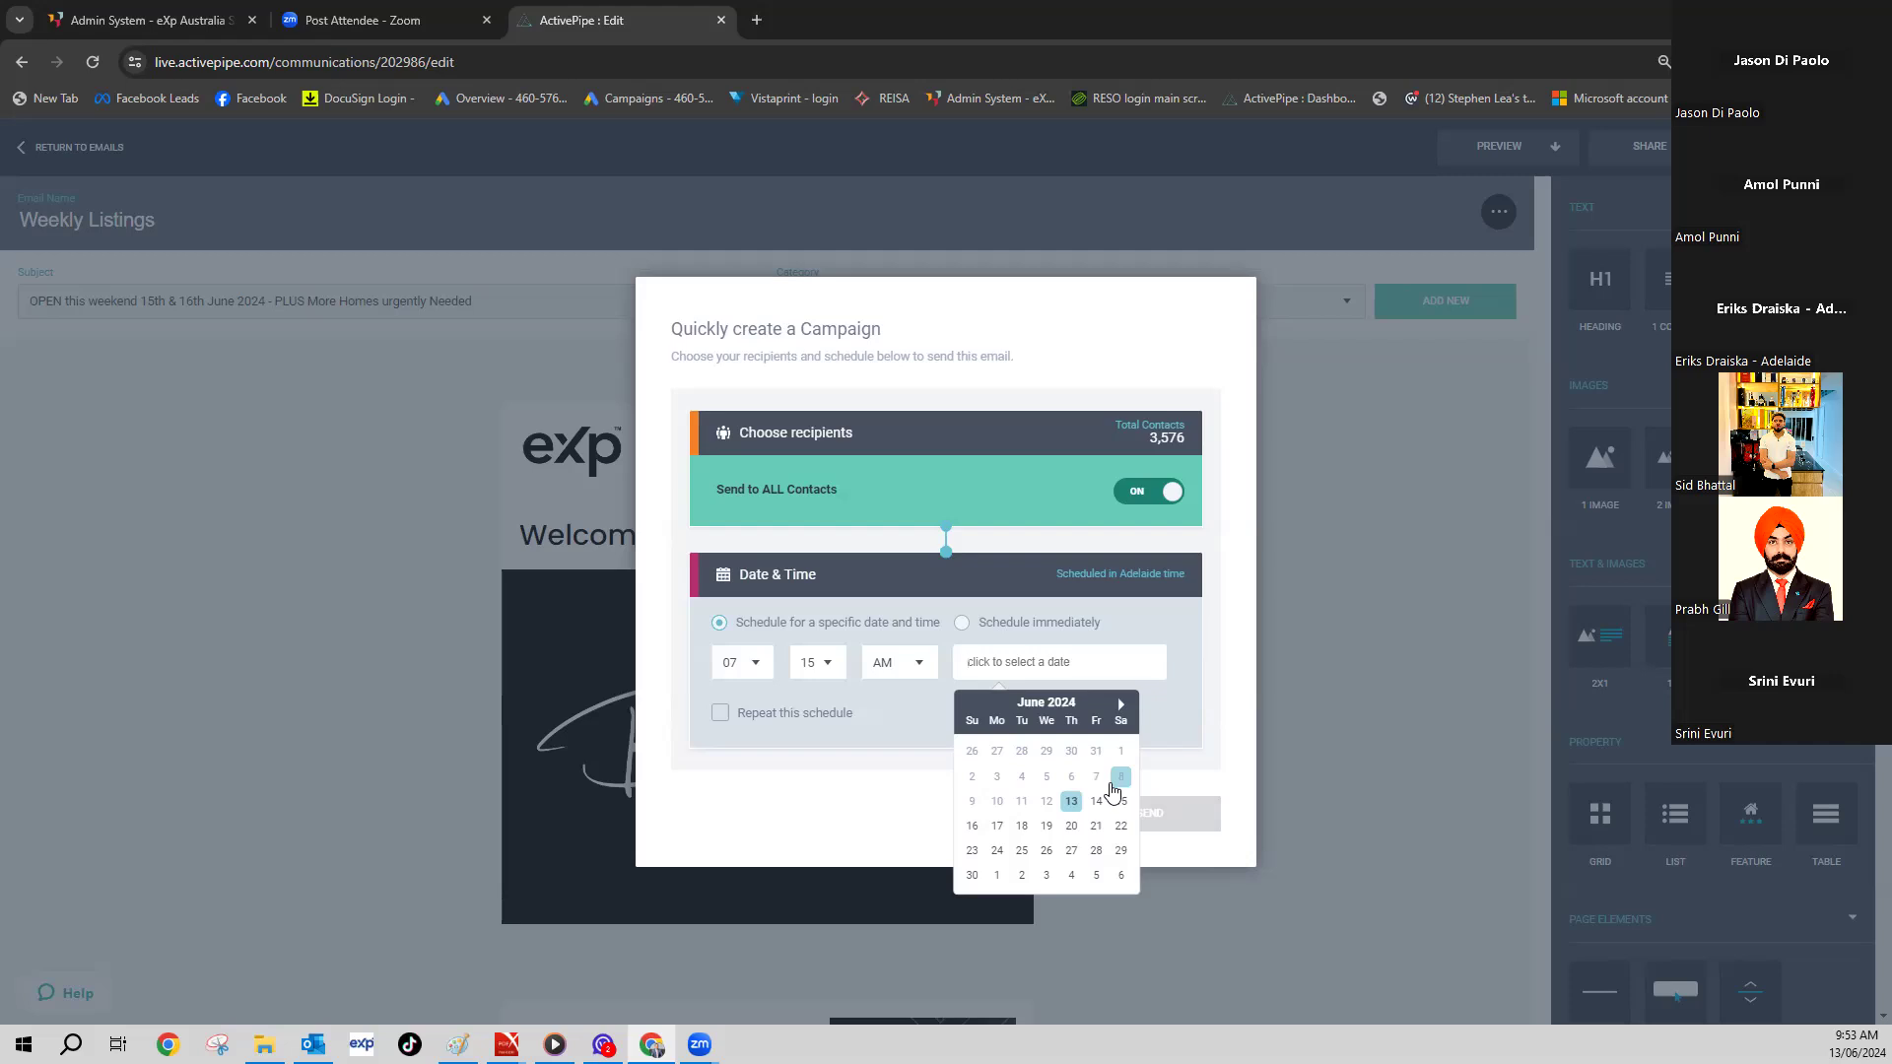
left_click(1266, 578)
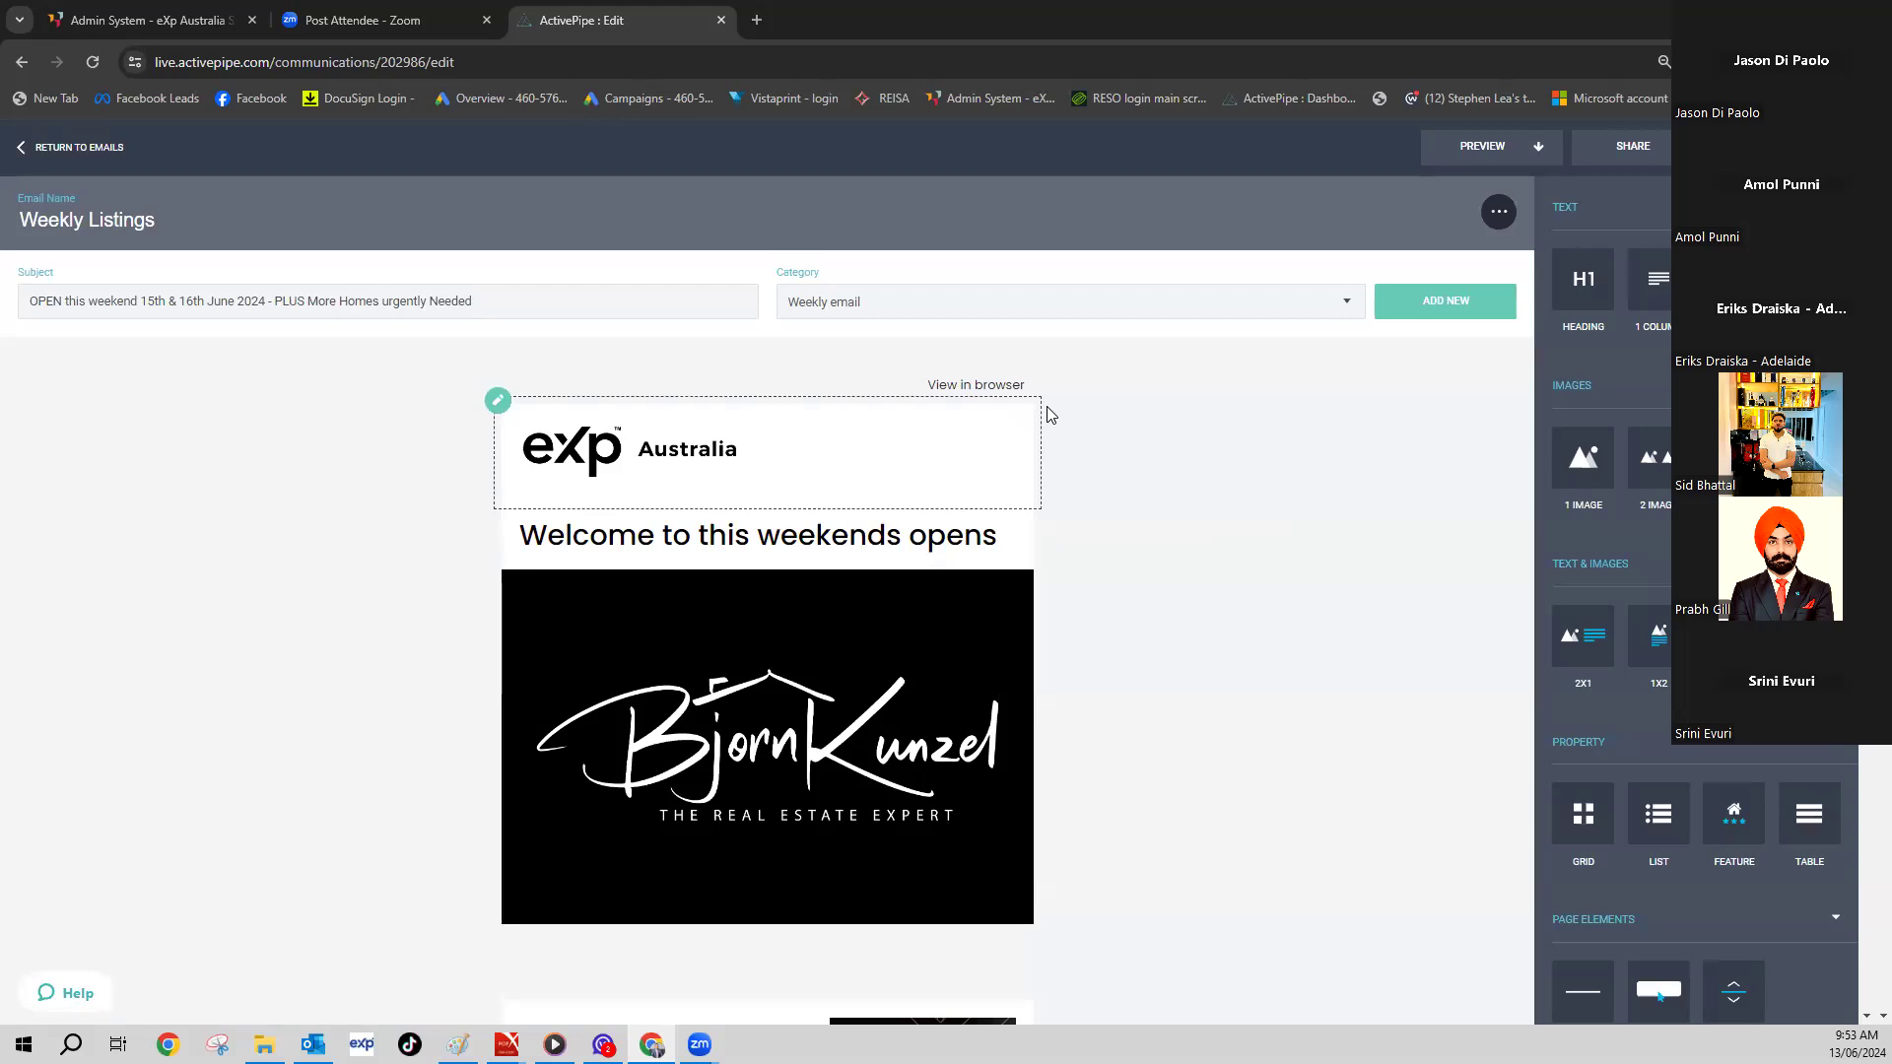
- Add heading, Image 1 and property feature blocks below the logo image
scroll(1072, 390, "down", 2)
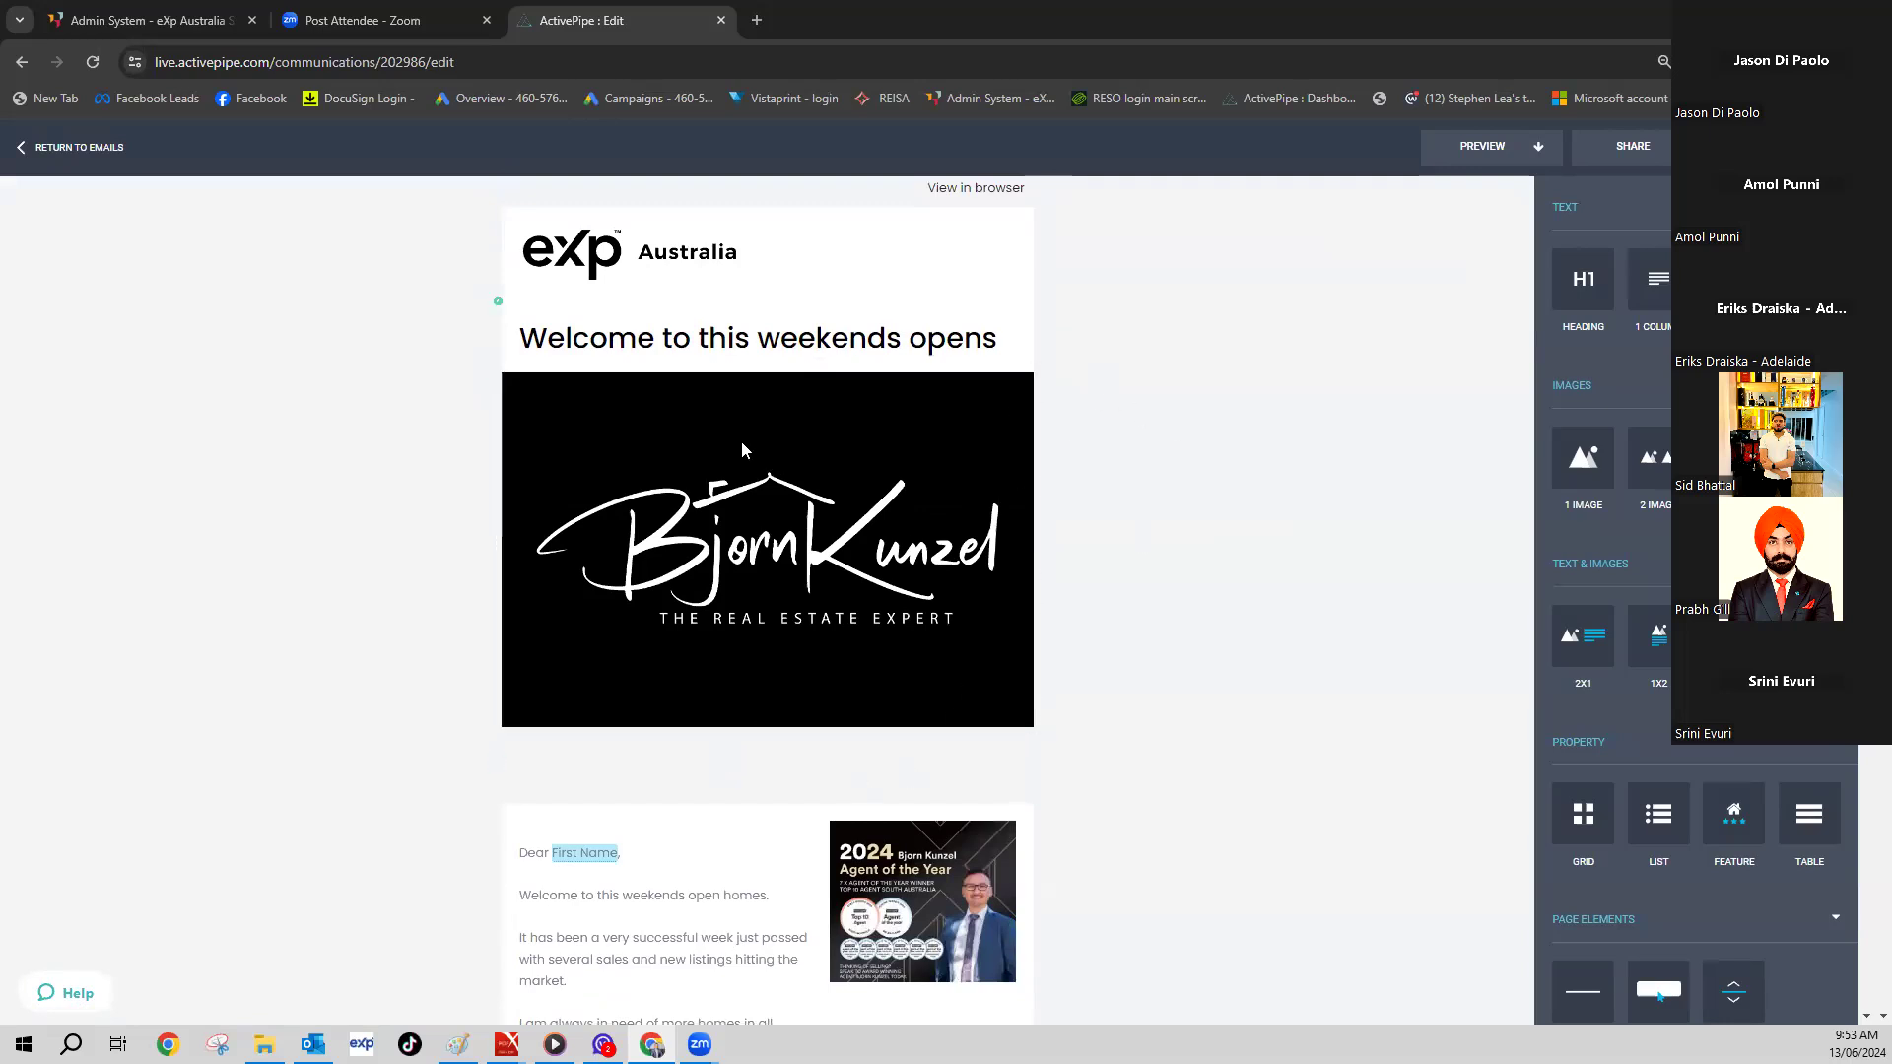
mouse_move(1582, 281)
left_mouse_down()
mouse_move(1508, 385)
mouse_move(1011, 756)
left_mouse_up()
scroll(1491, 519, "down", 2)
mouse_move(1583, 458)
left_mouse_down()
mouse_move(989, 665)
mouse_move(988, 635)
left_mouse_up()
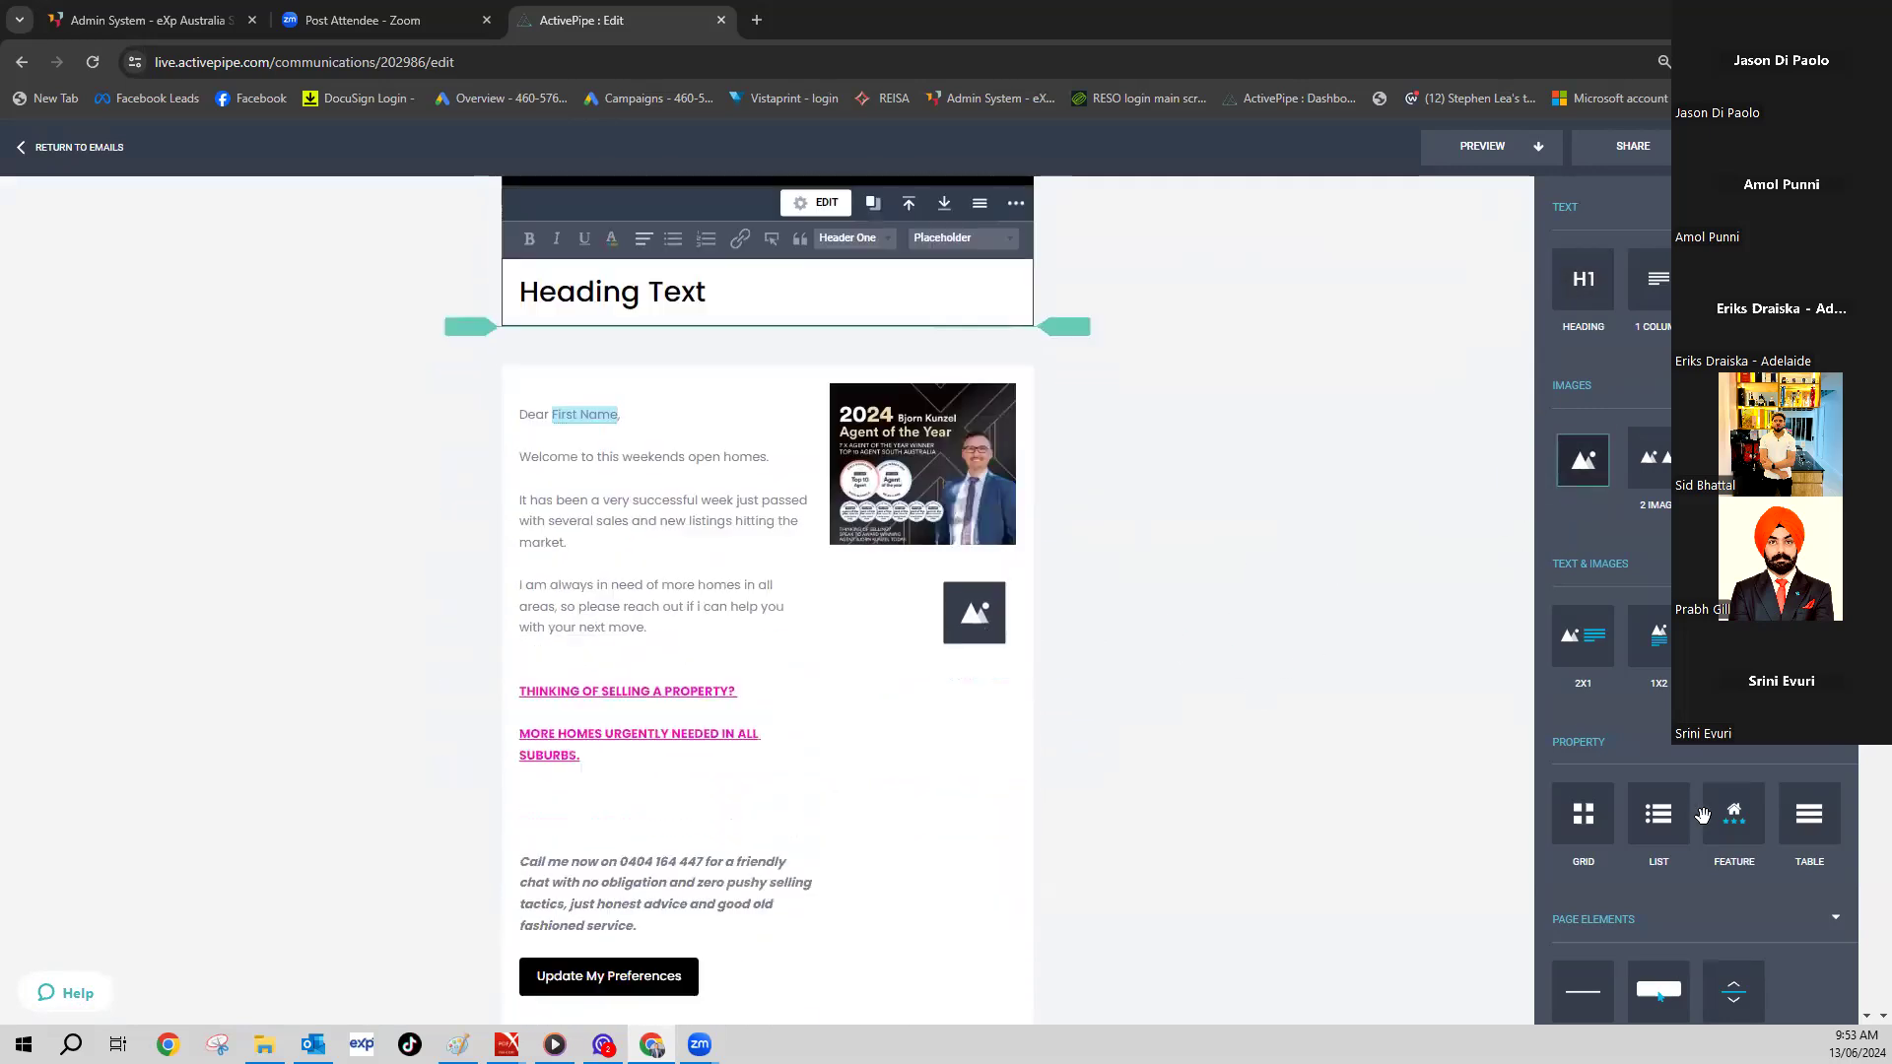
scroll(1490, 836, "up", 4)
left_click_drag(1735, 814, 999, 908)
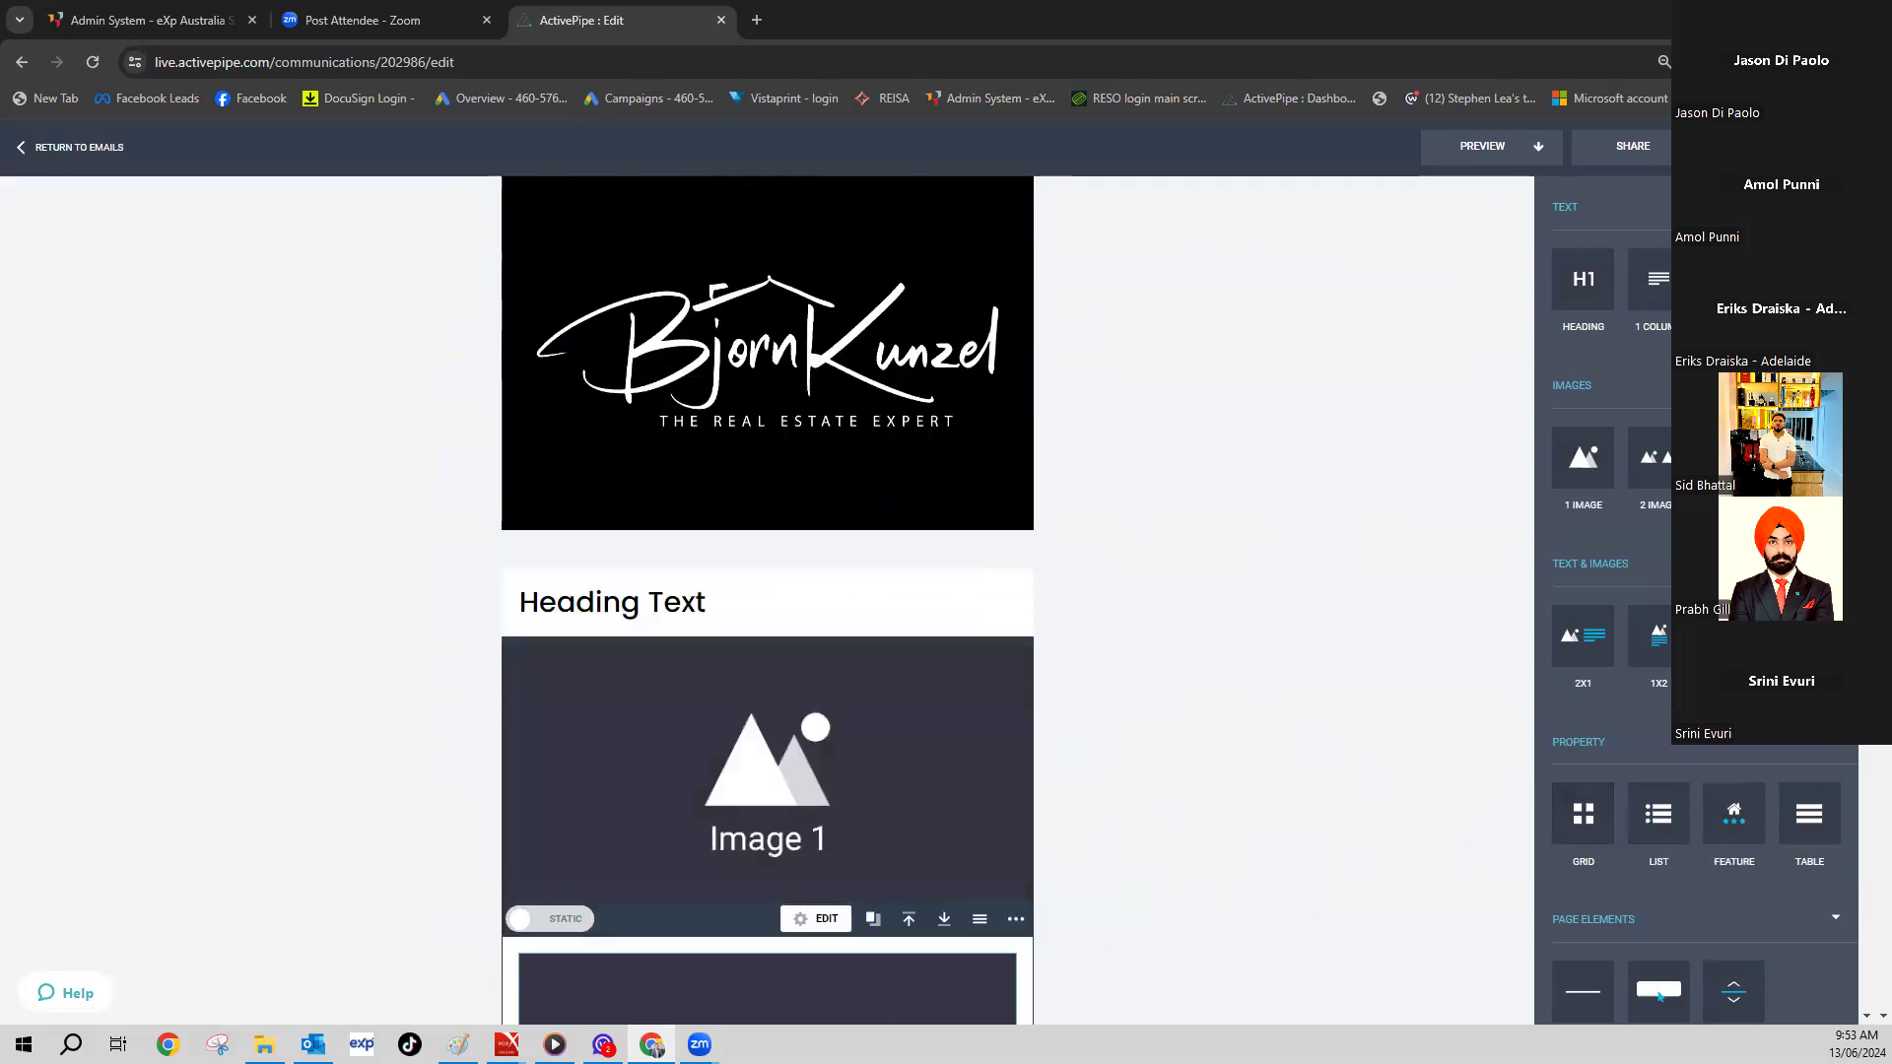
scroll(1696, 591, "down", 5)
scroll(1246, 528, "up", 2)
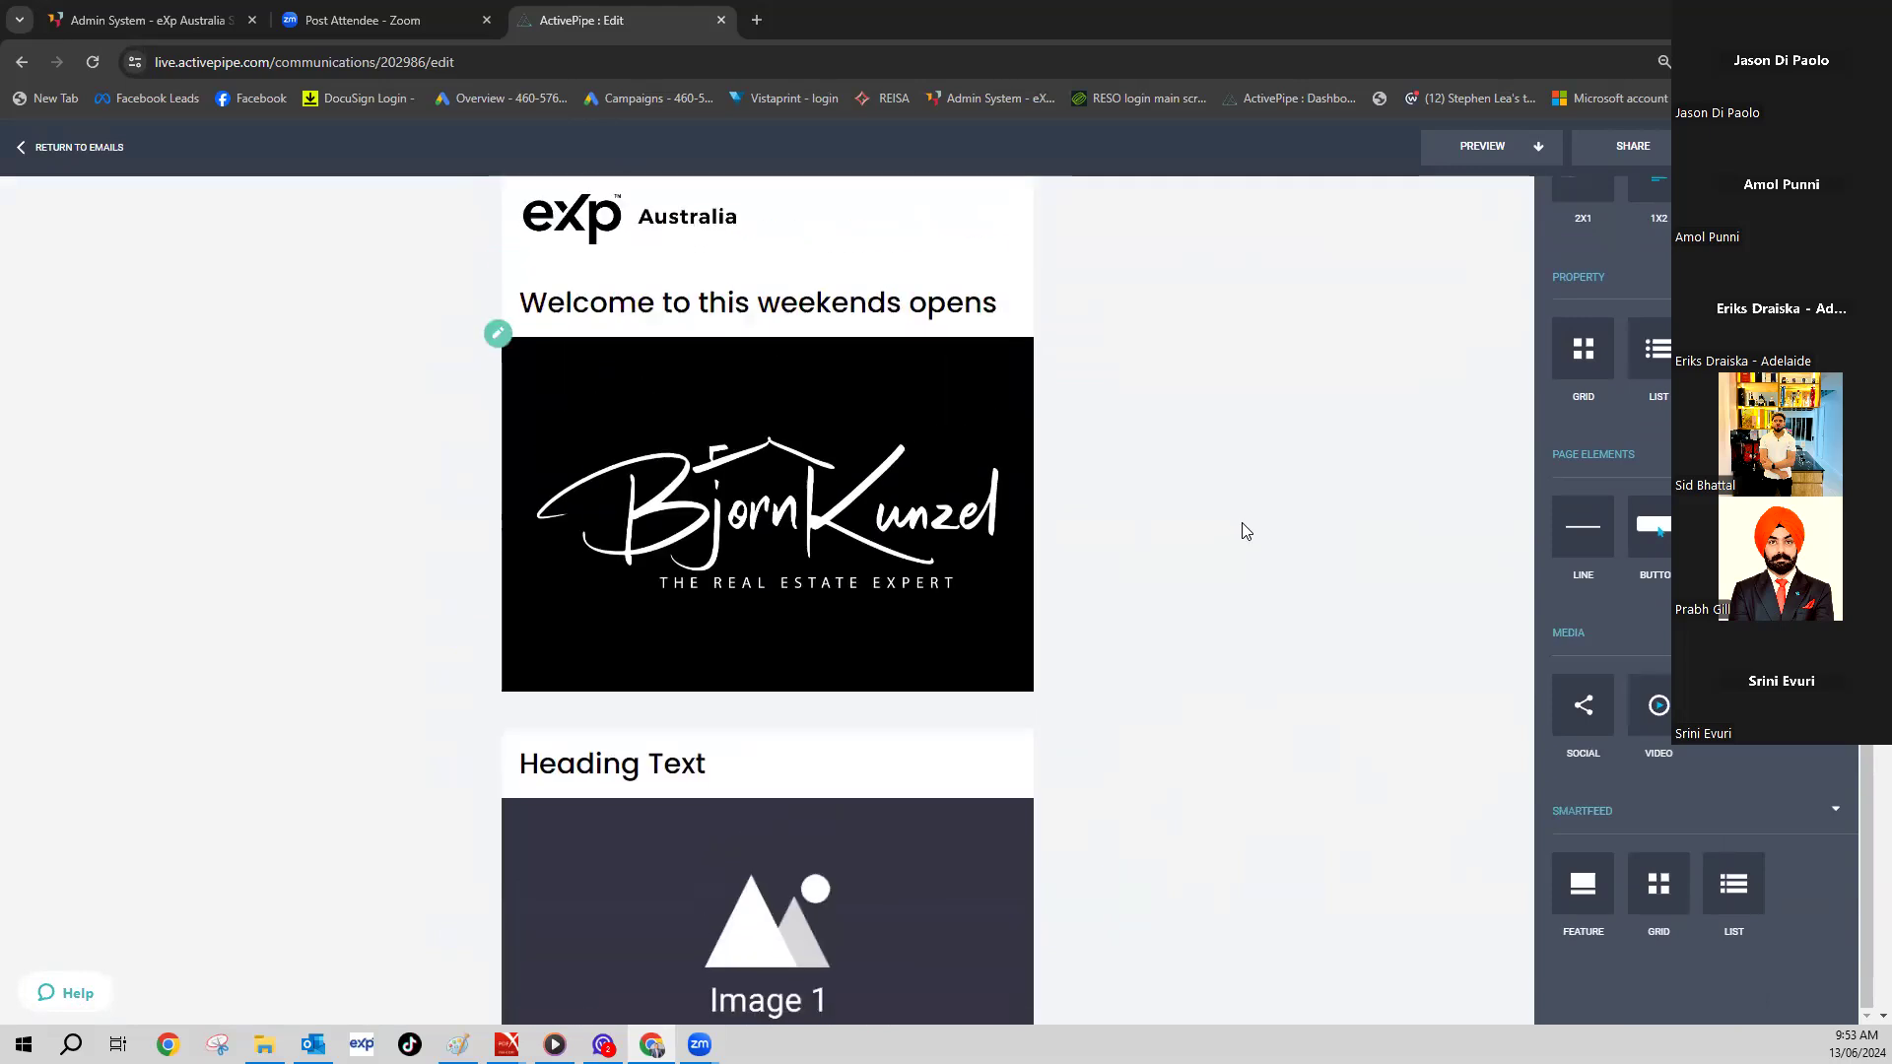
scroll(1246, 528, "down", 8)
left_click_drag(1659, 705, 1072, 717)
scroll(1072, 716, "down", 5)
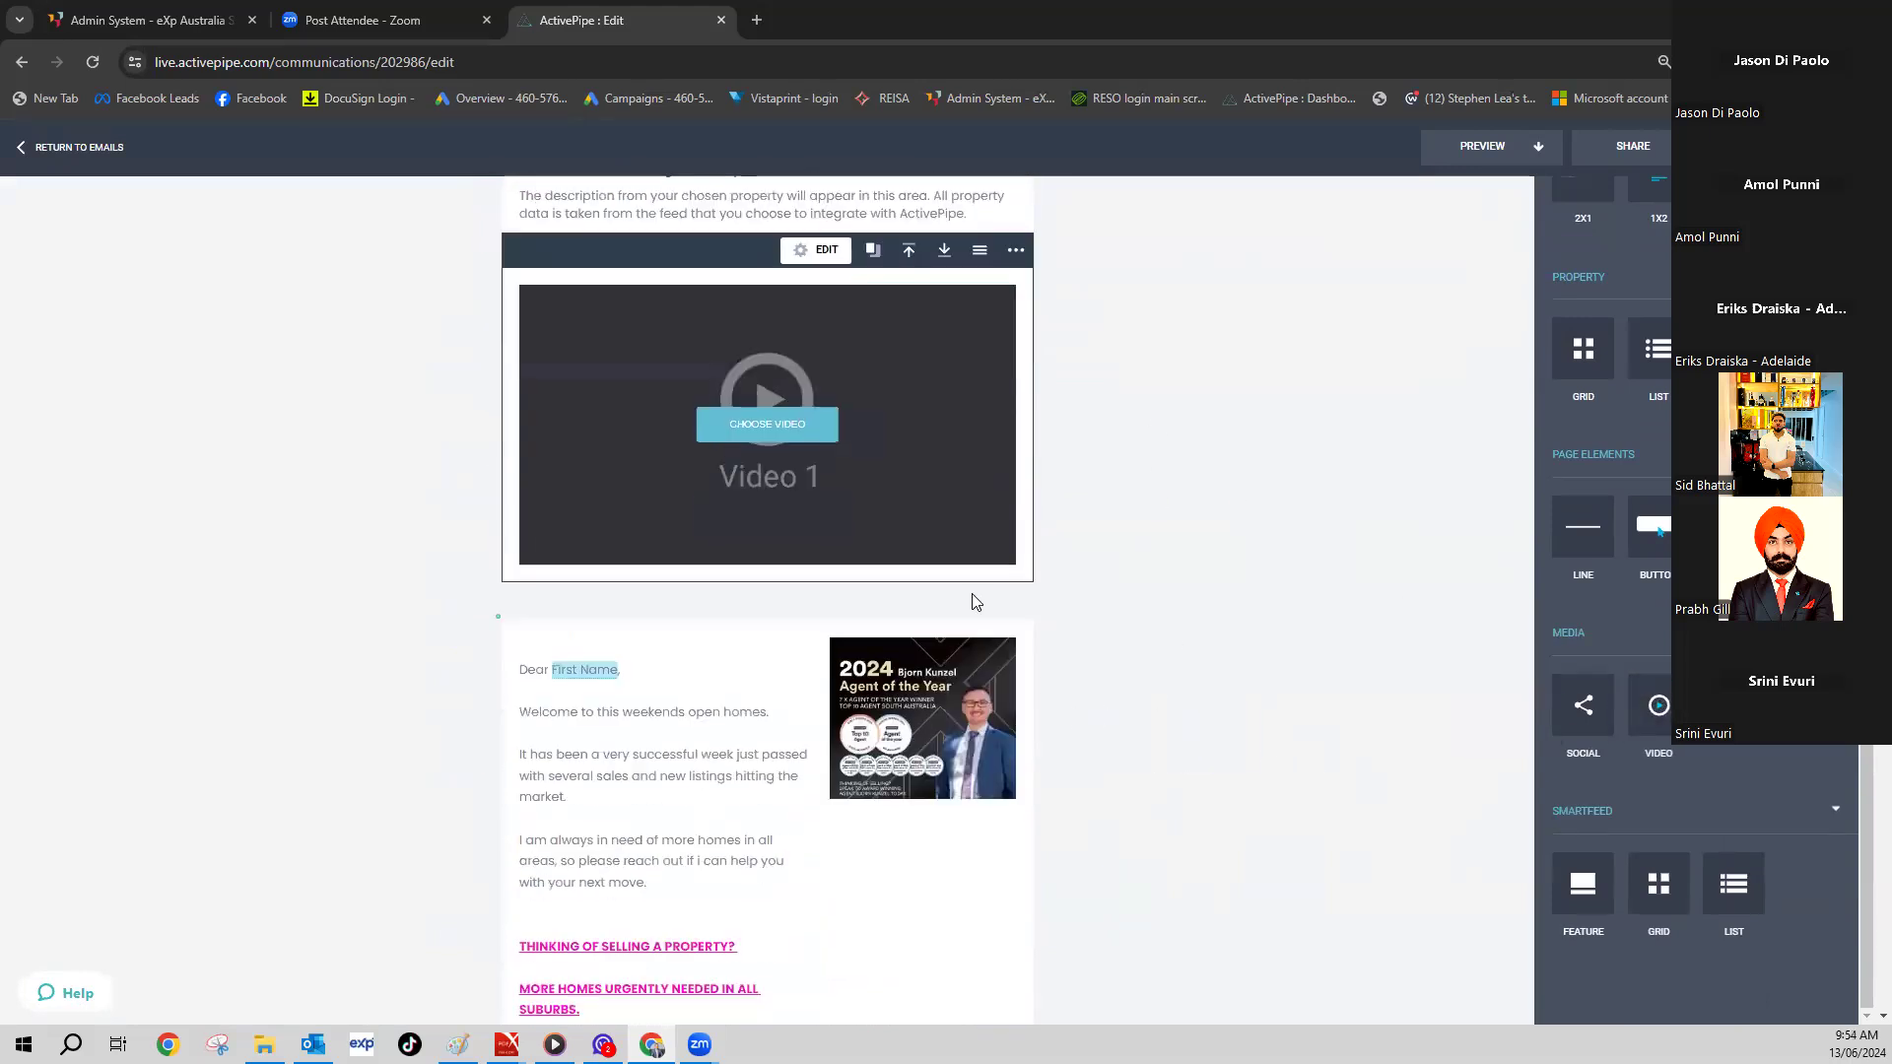
left_click(738, 421)
left_click(138, 407)
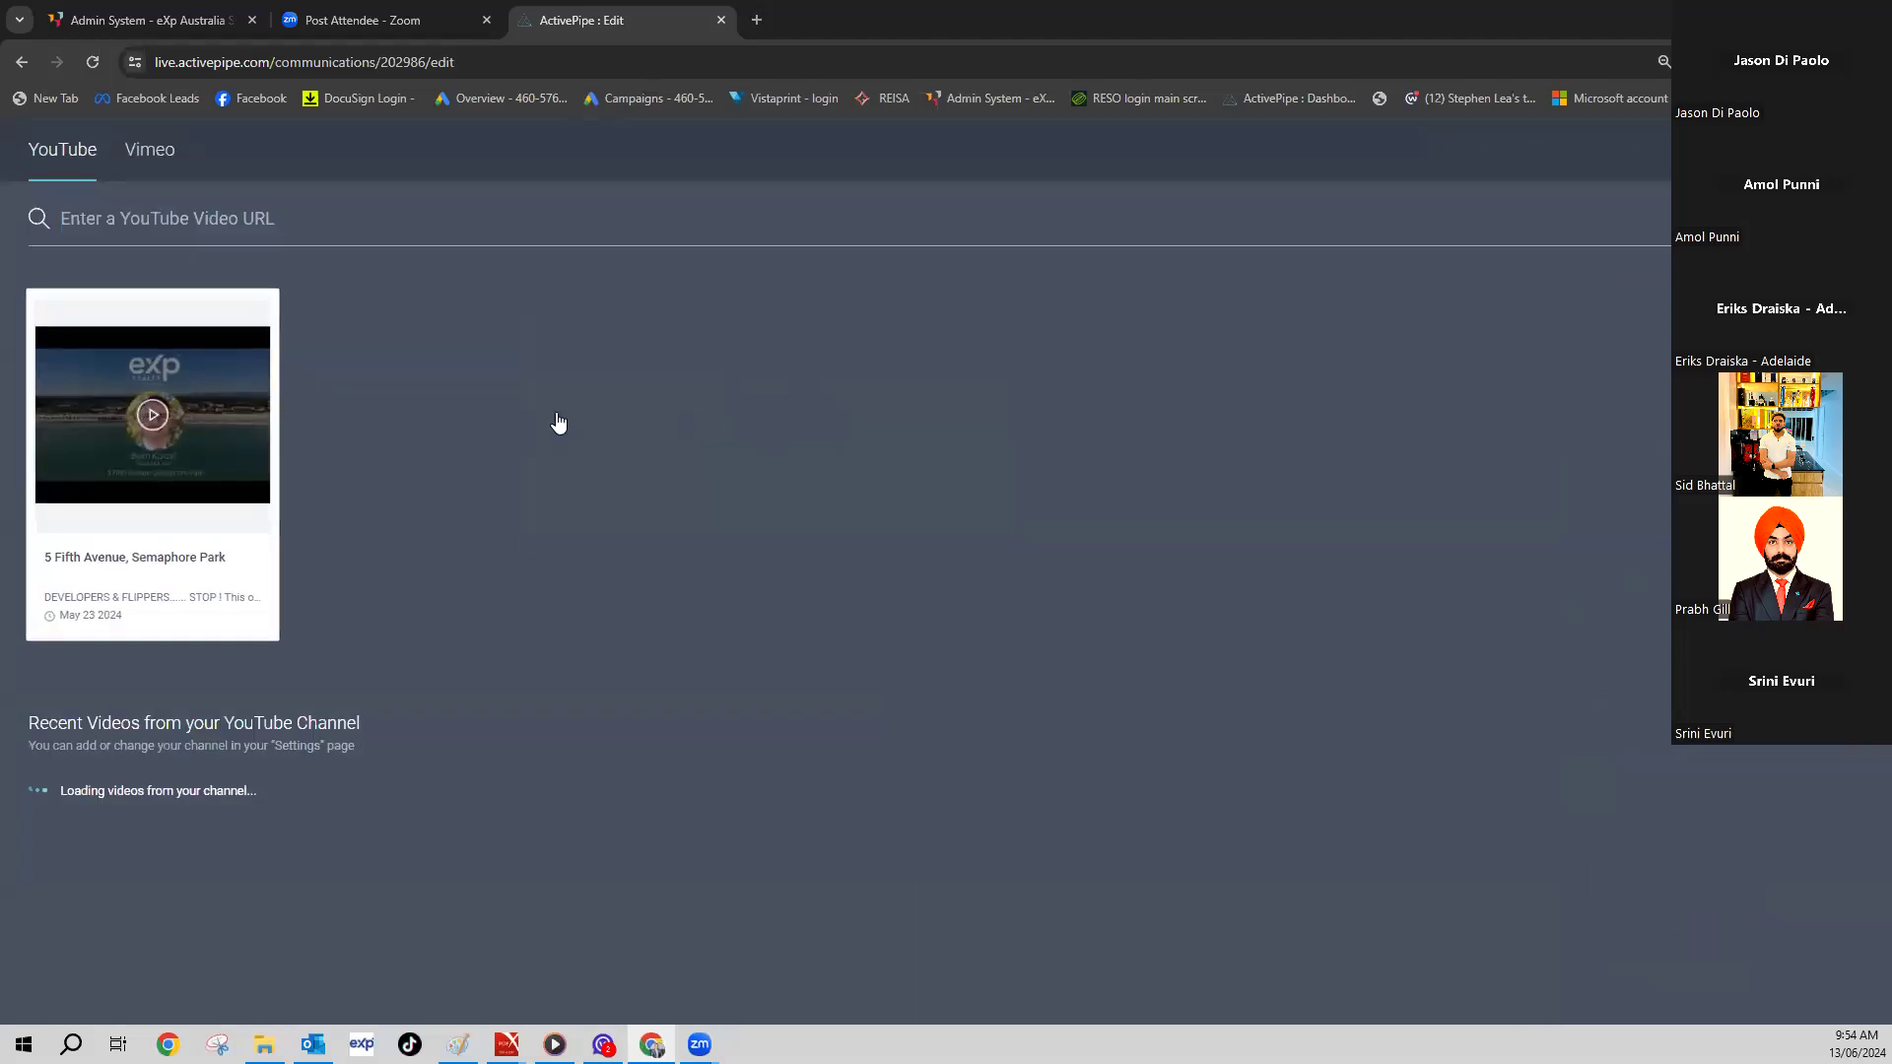
scroll(986, 512, "up", 4)
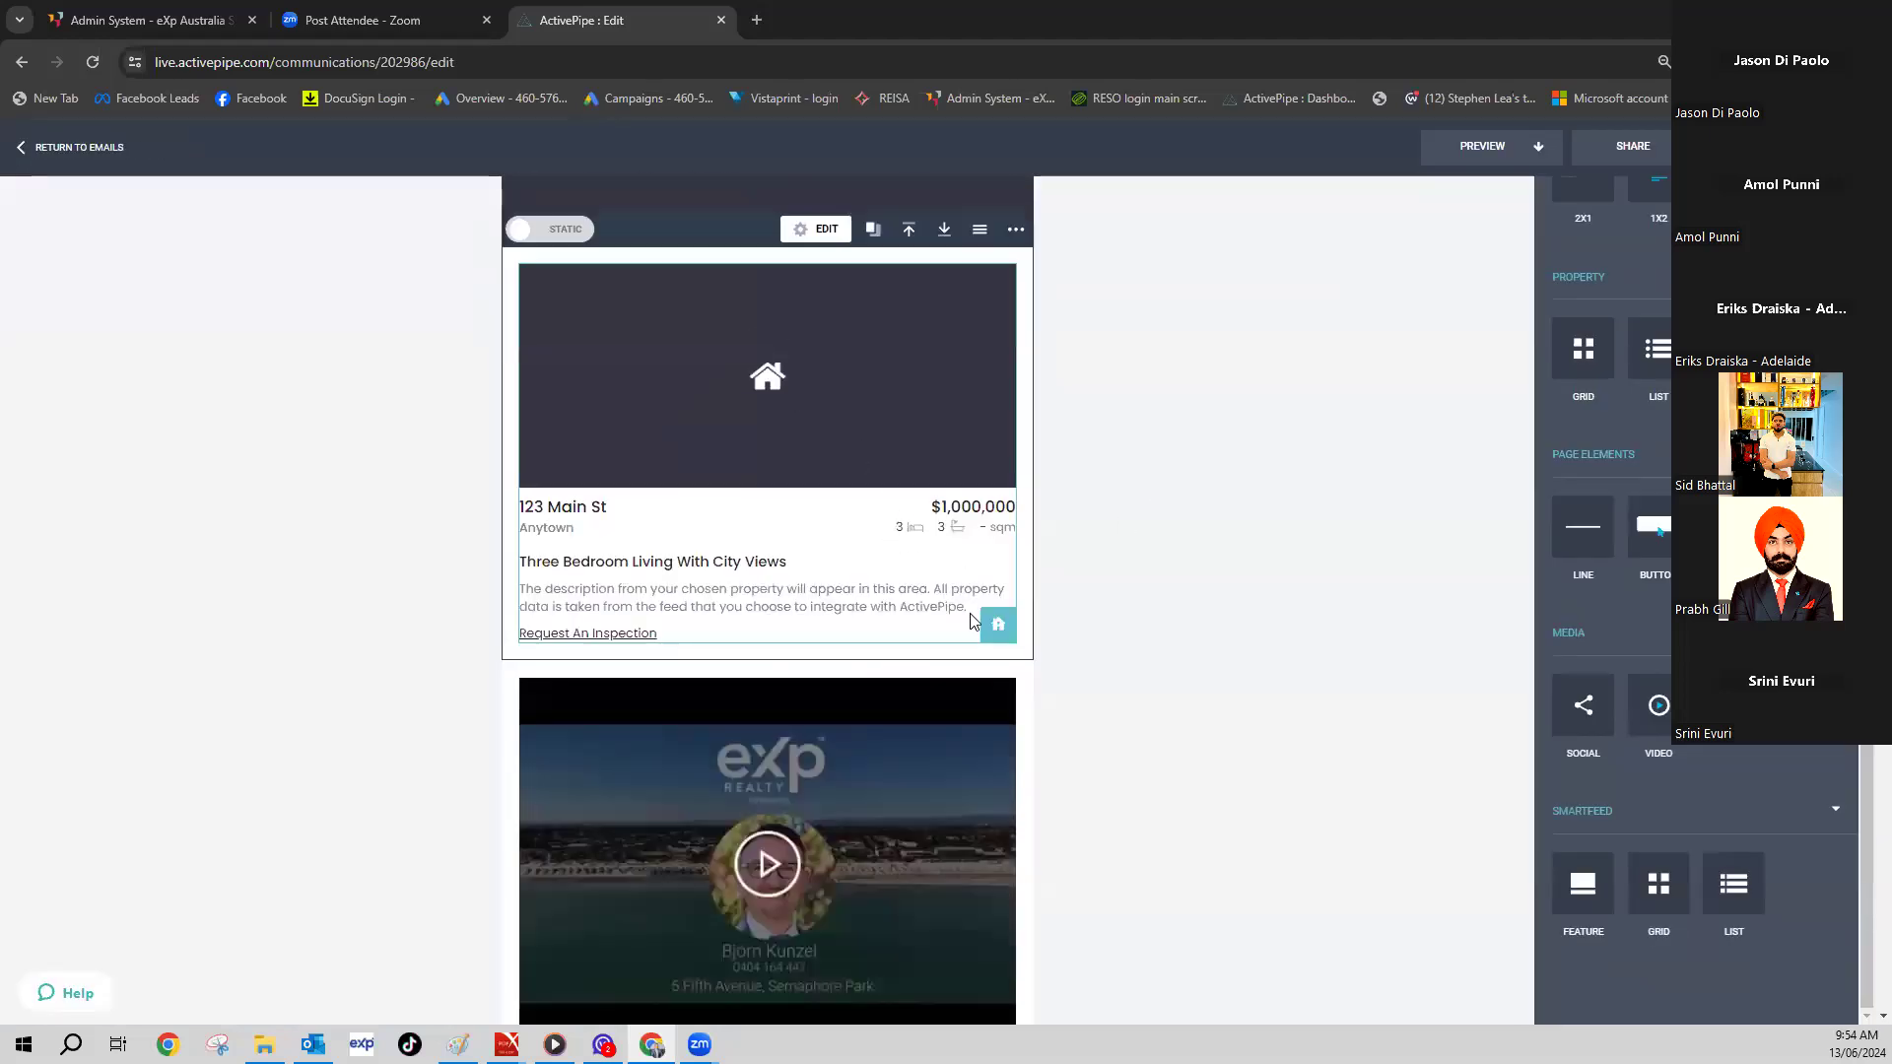
left_click(995, 622)
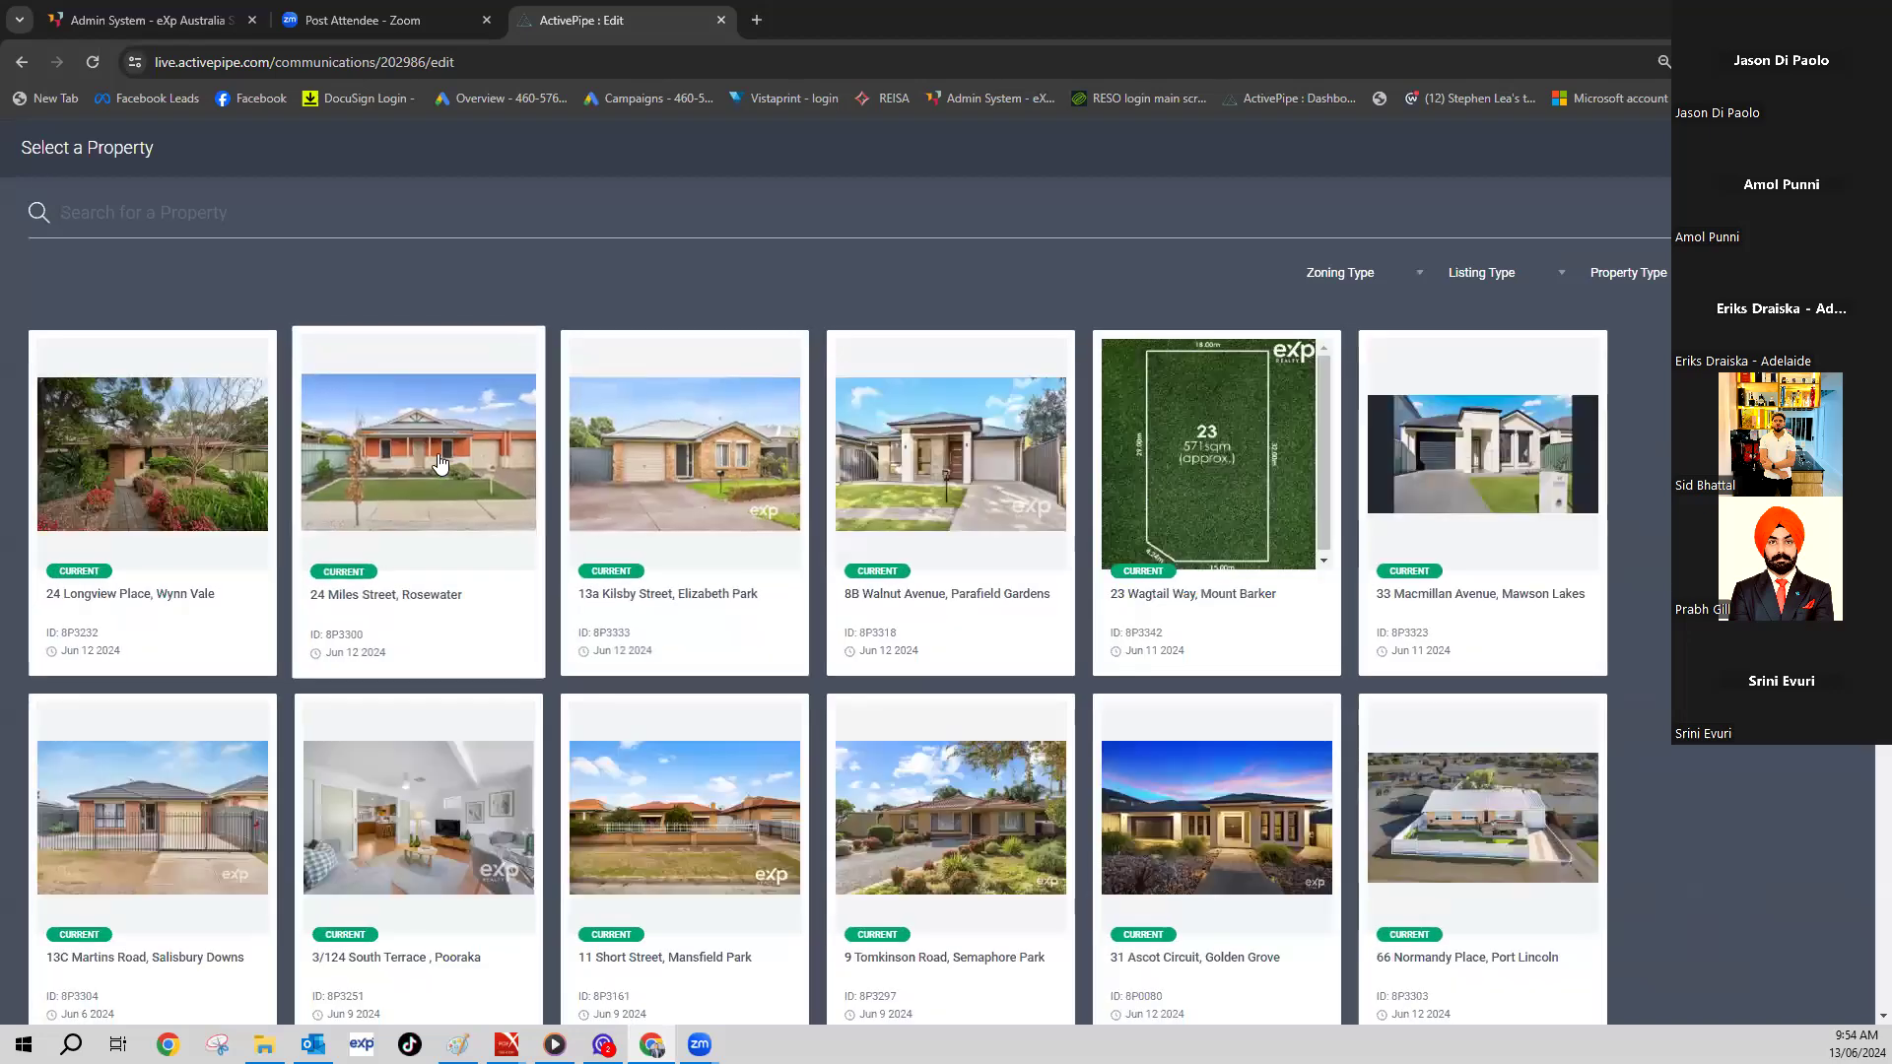
left_click(440, 463)
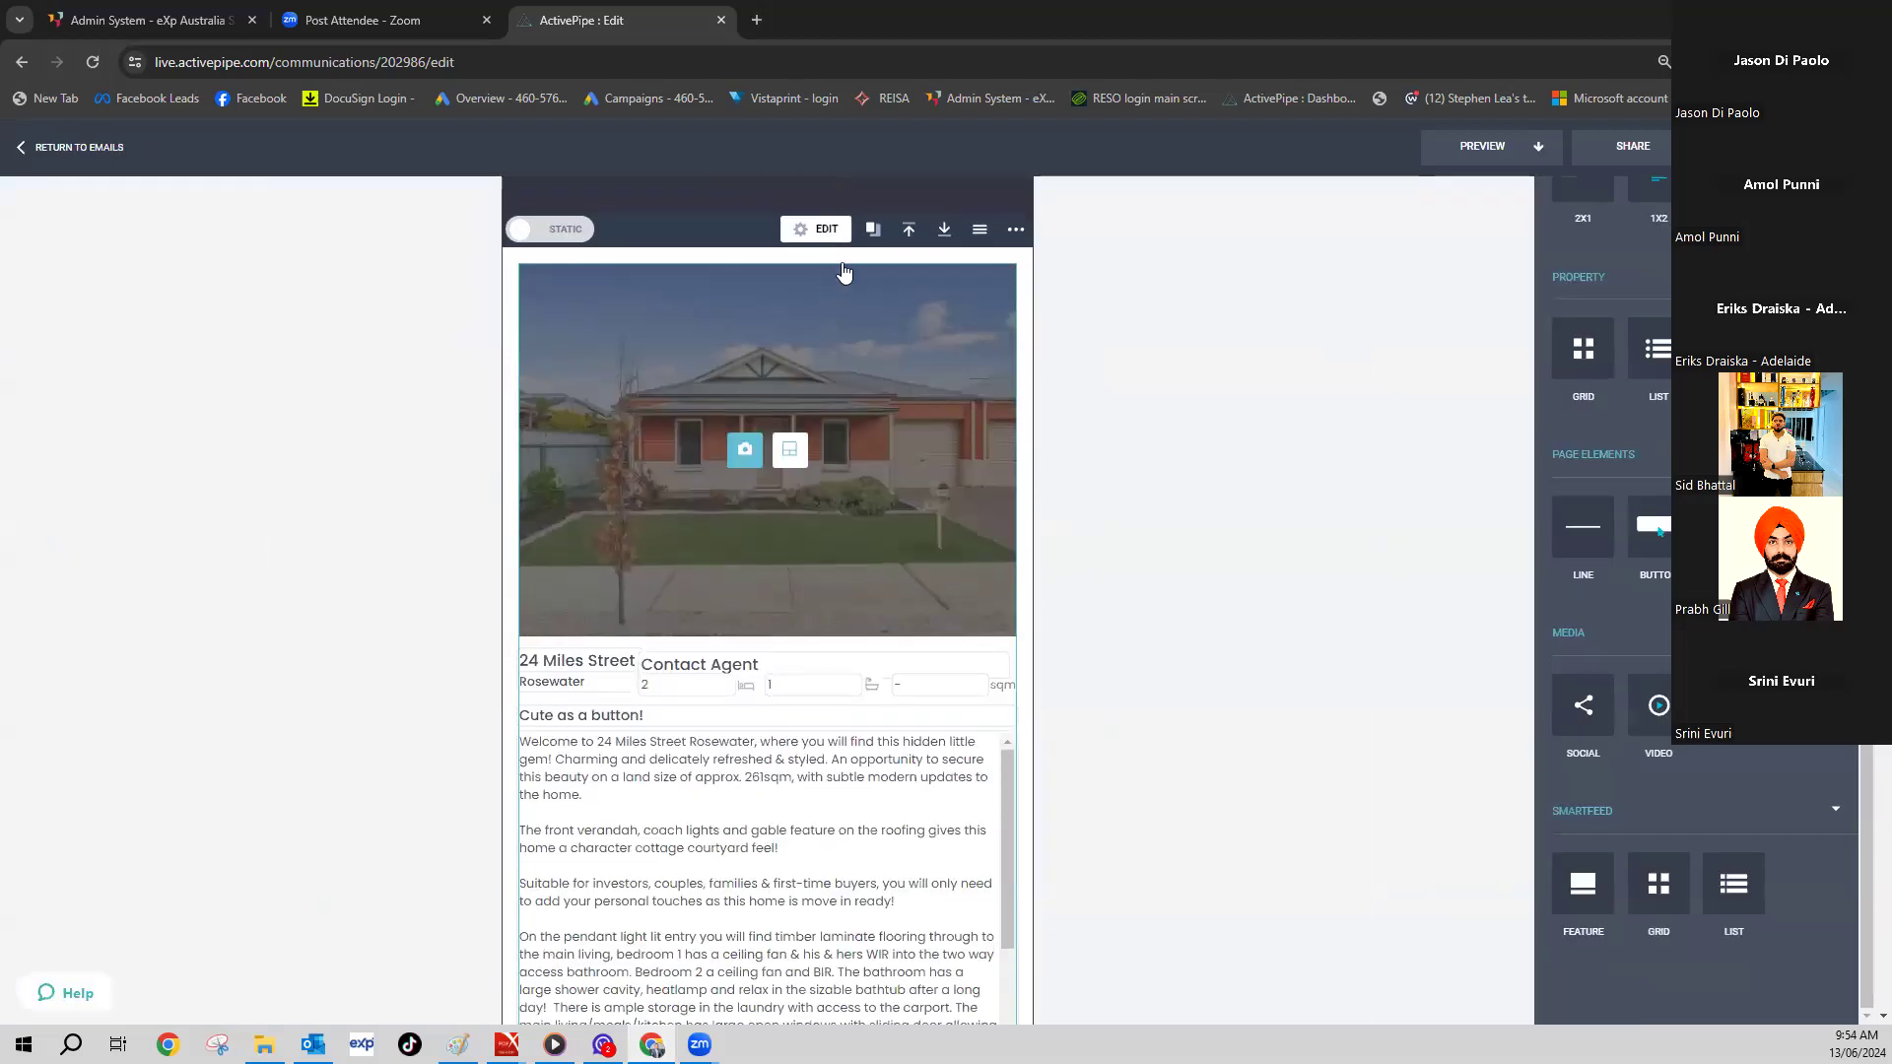
left_click(824, 229)
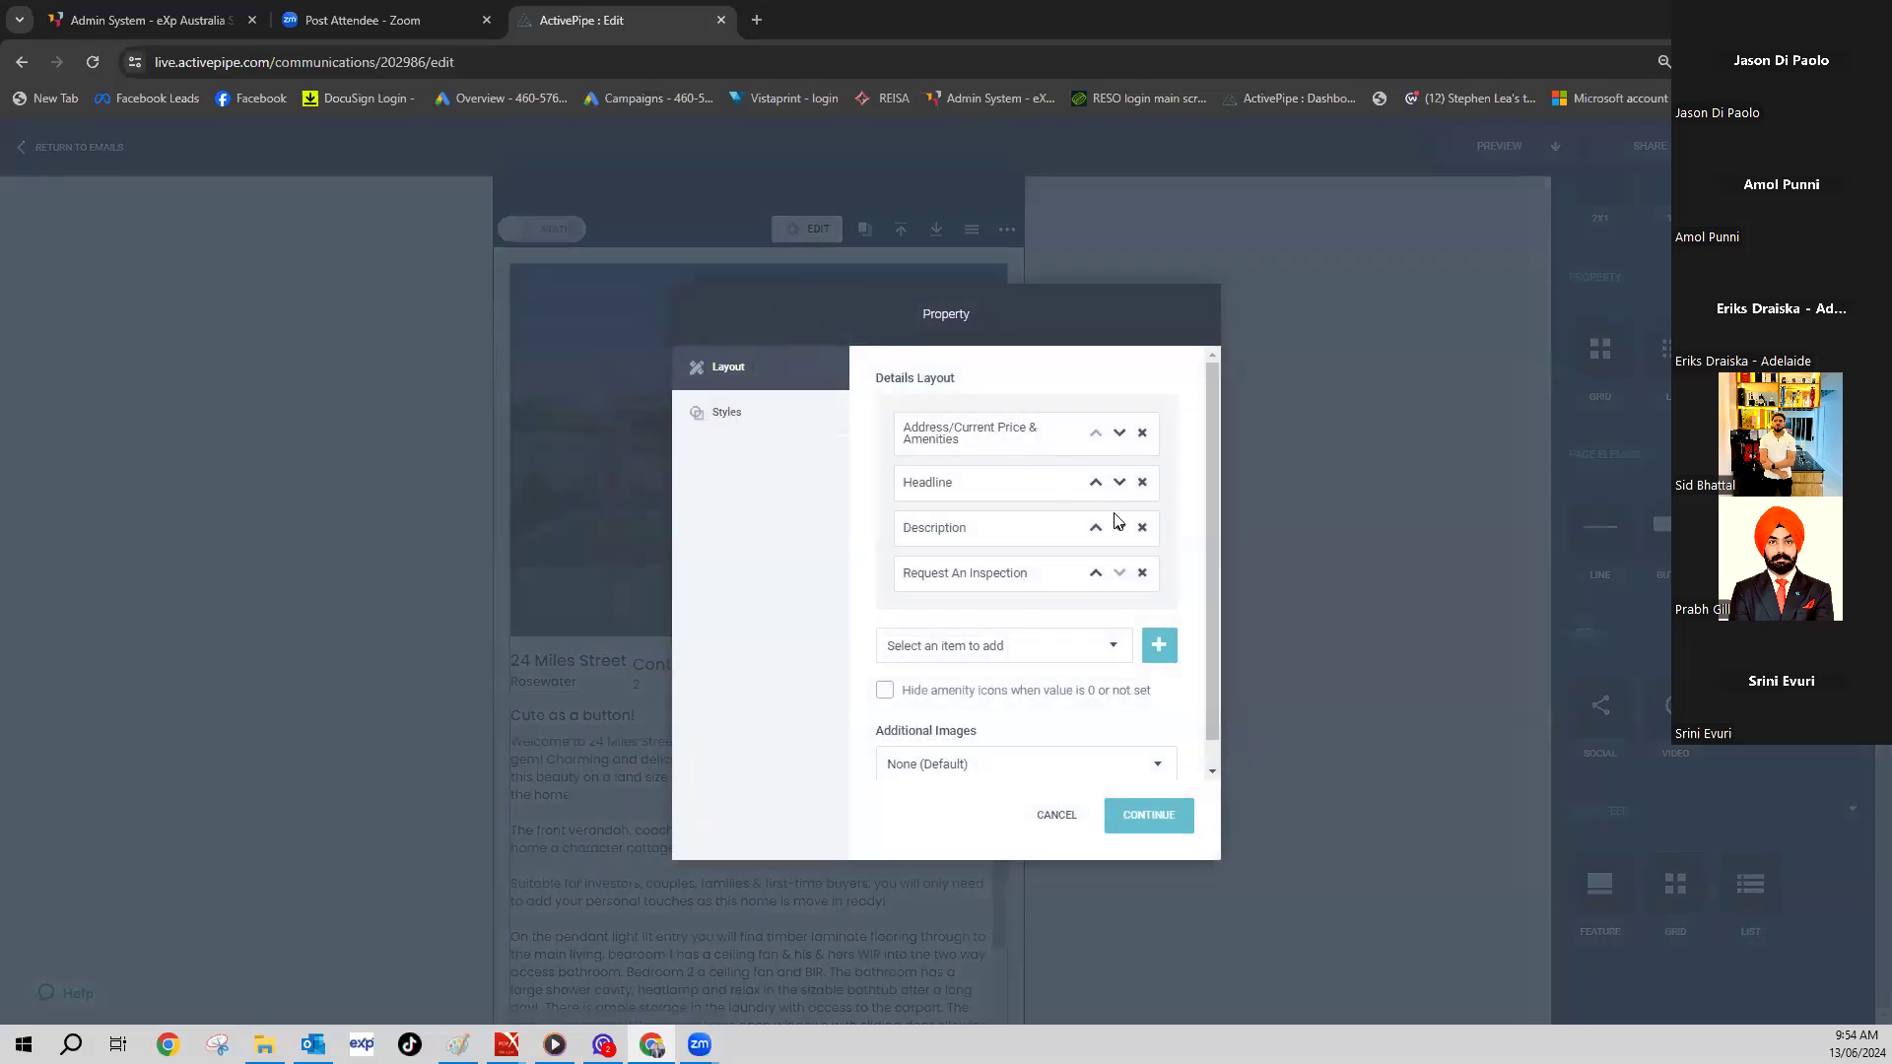
left_click(1340, 528)
scroll(663, 754, "down", 10)
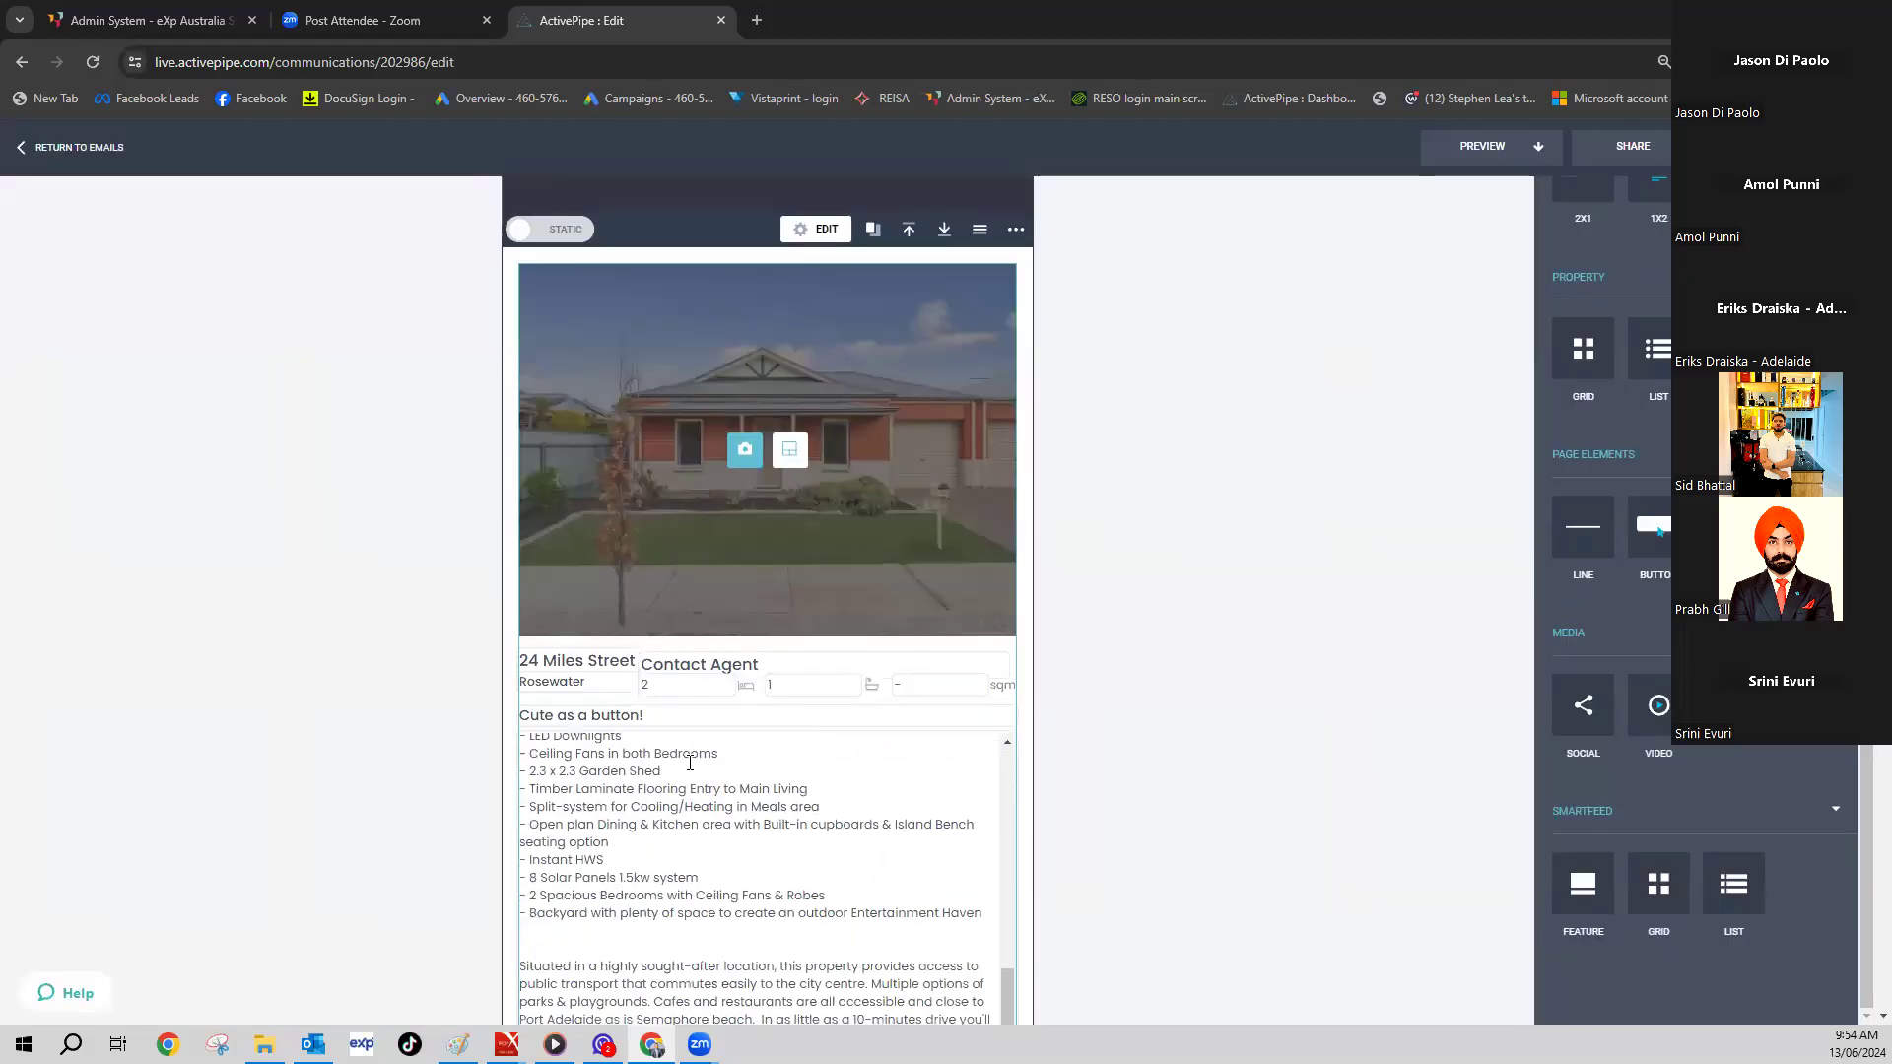
scroll(749, 650, "up", 5)
- Edit the property details: remove Description and Request An Inspection, add Inspections, and apply
left_click(826, 821)
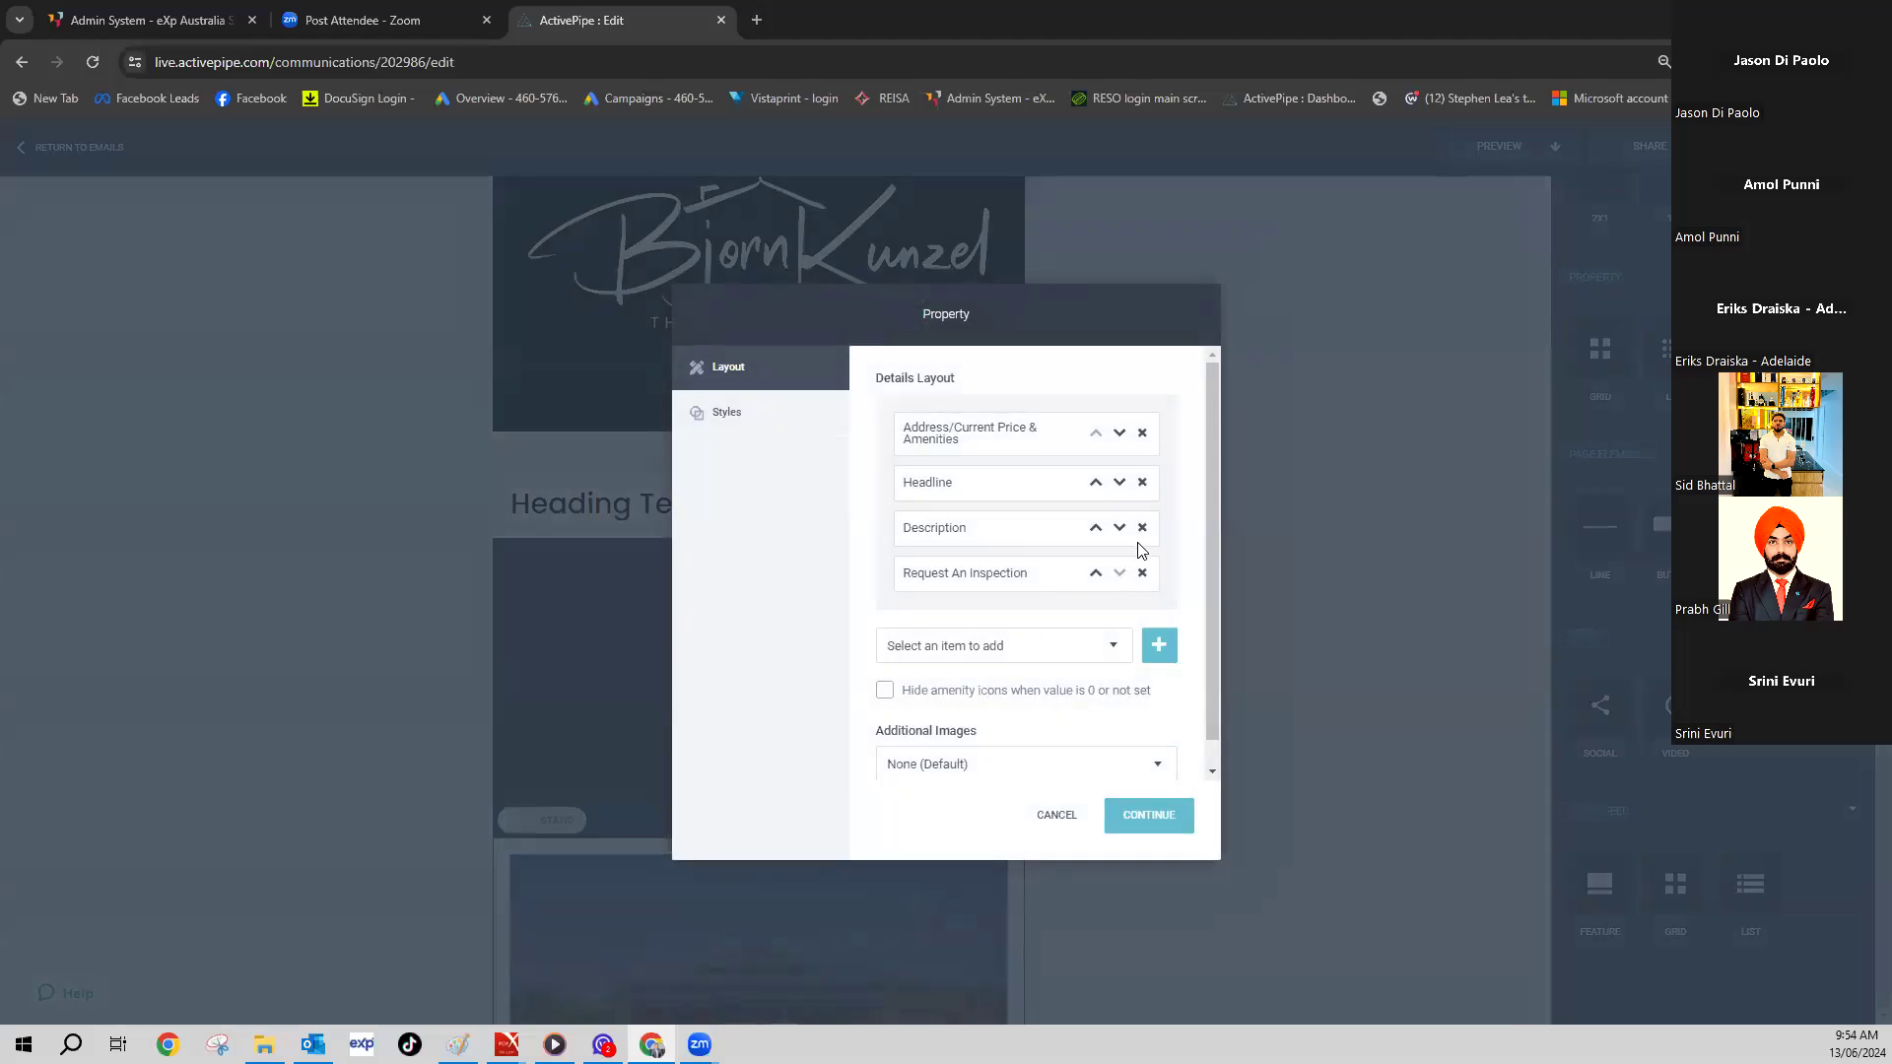
left_click(1142, 530)
left_click(1151, 529)
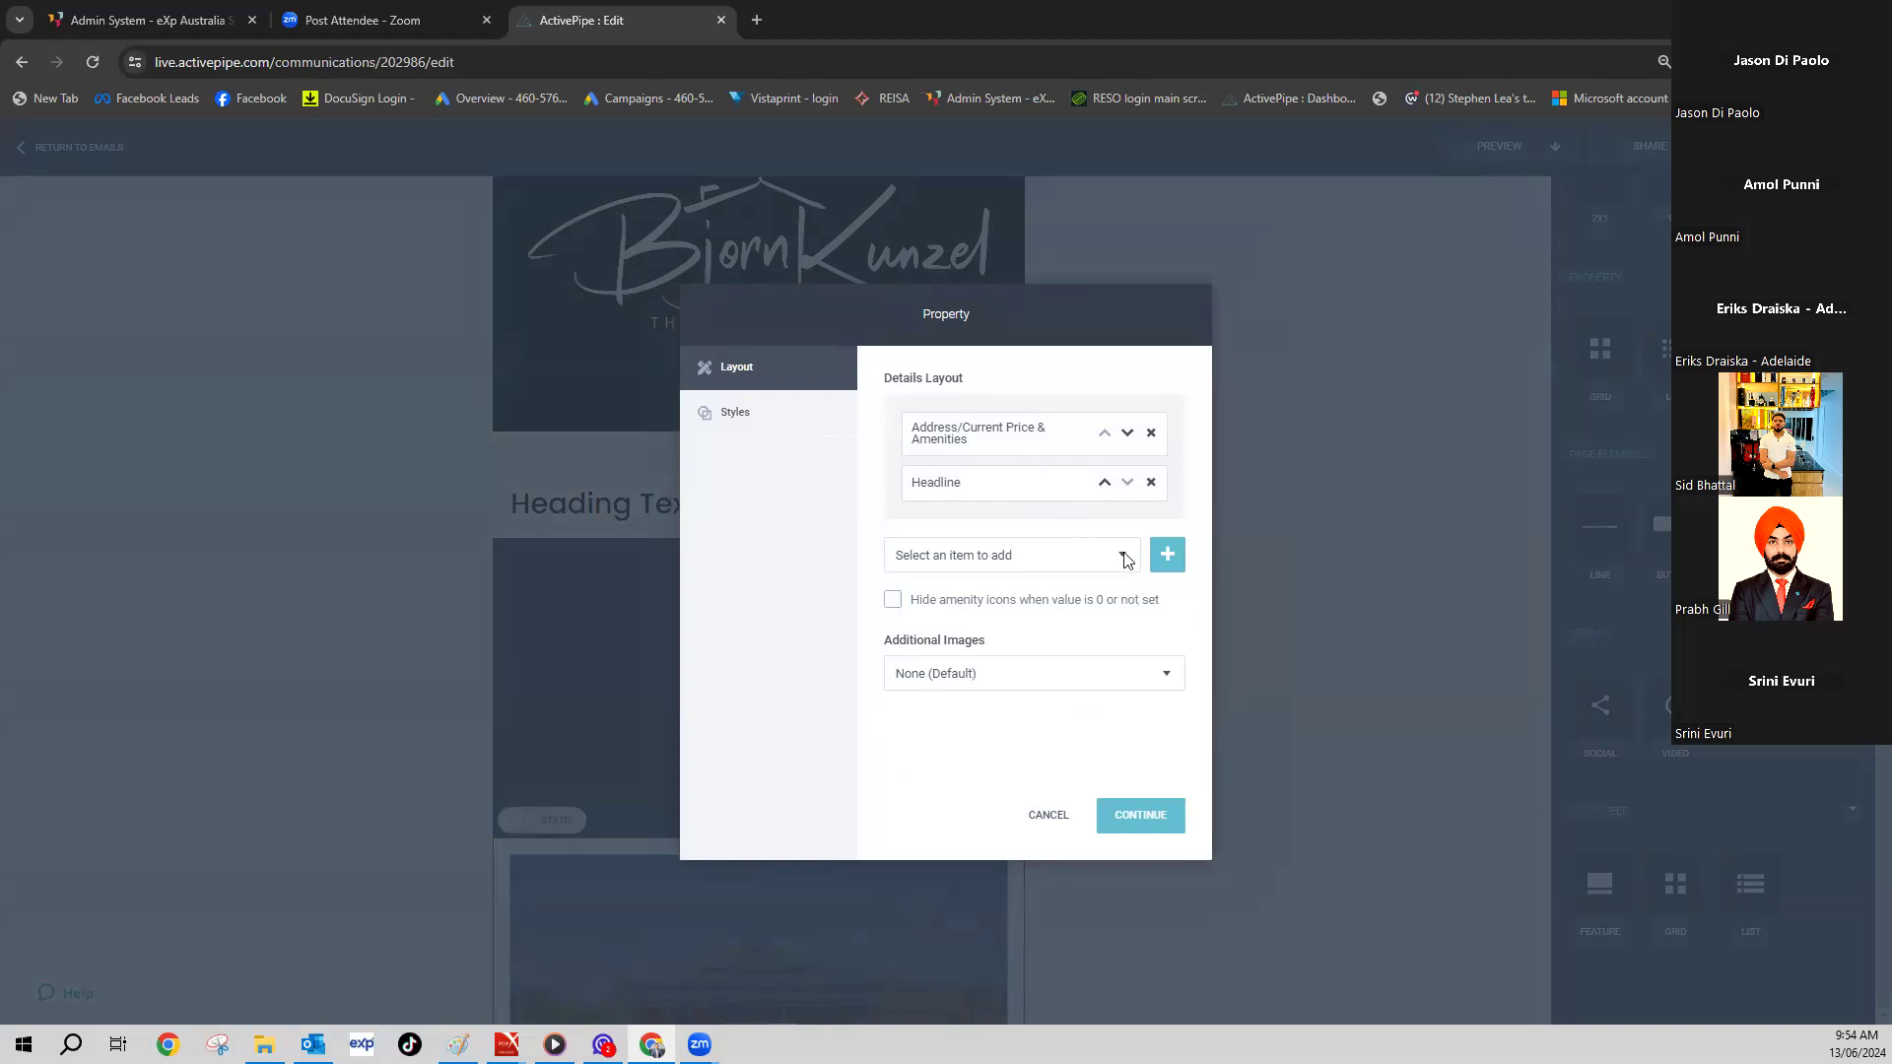
left_click(1122, 555)
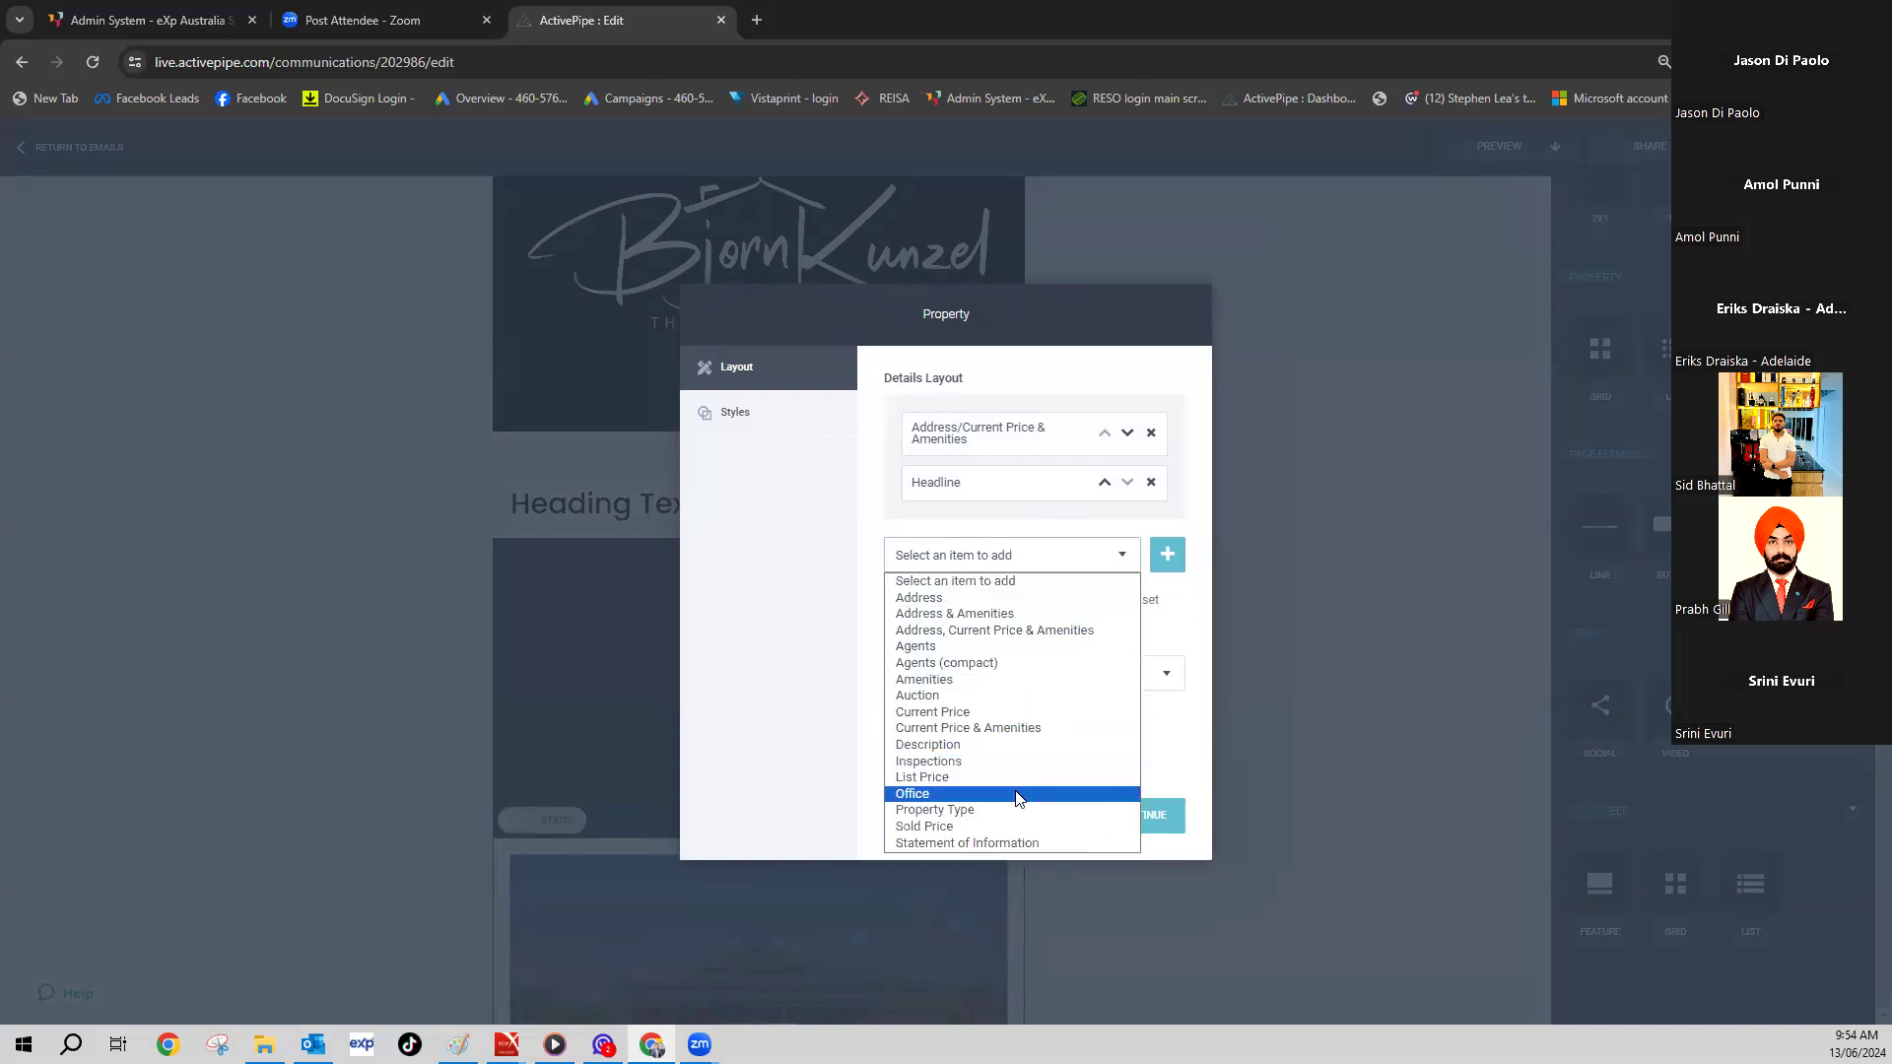
left_click(1021, 760)
left_click(1167, 557)
left_click(1138, 816)
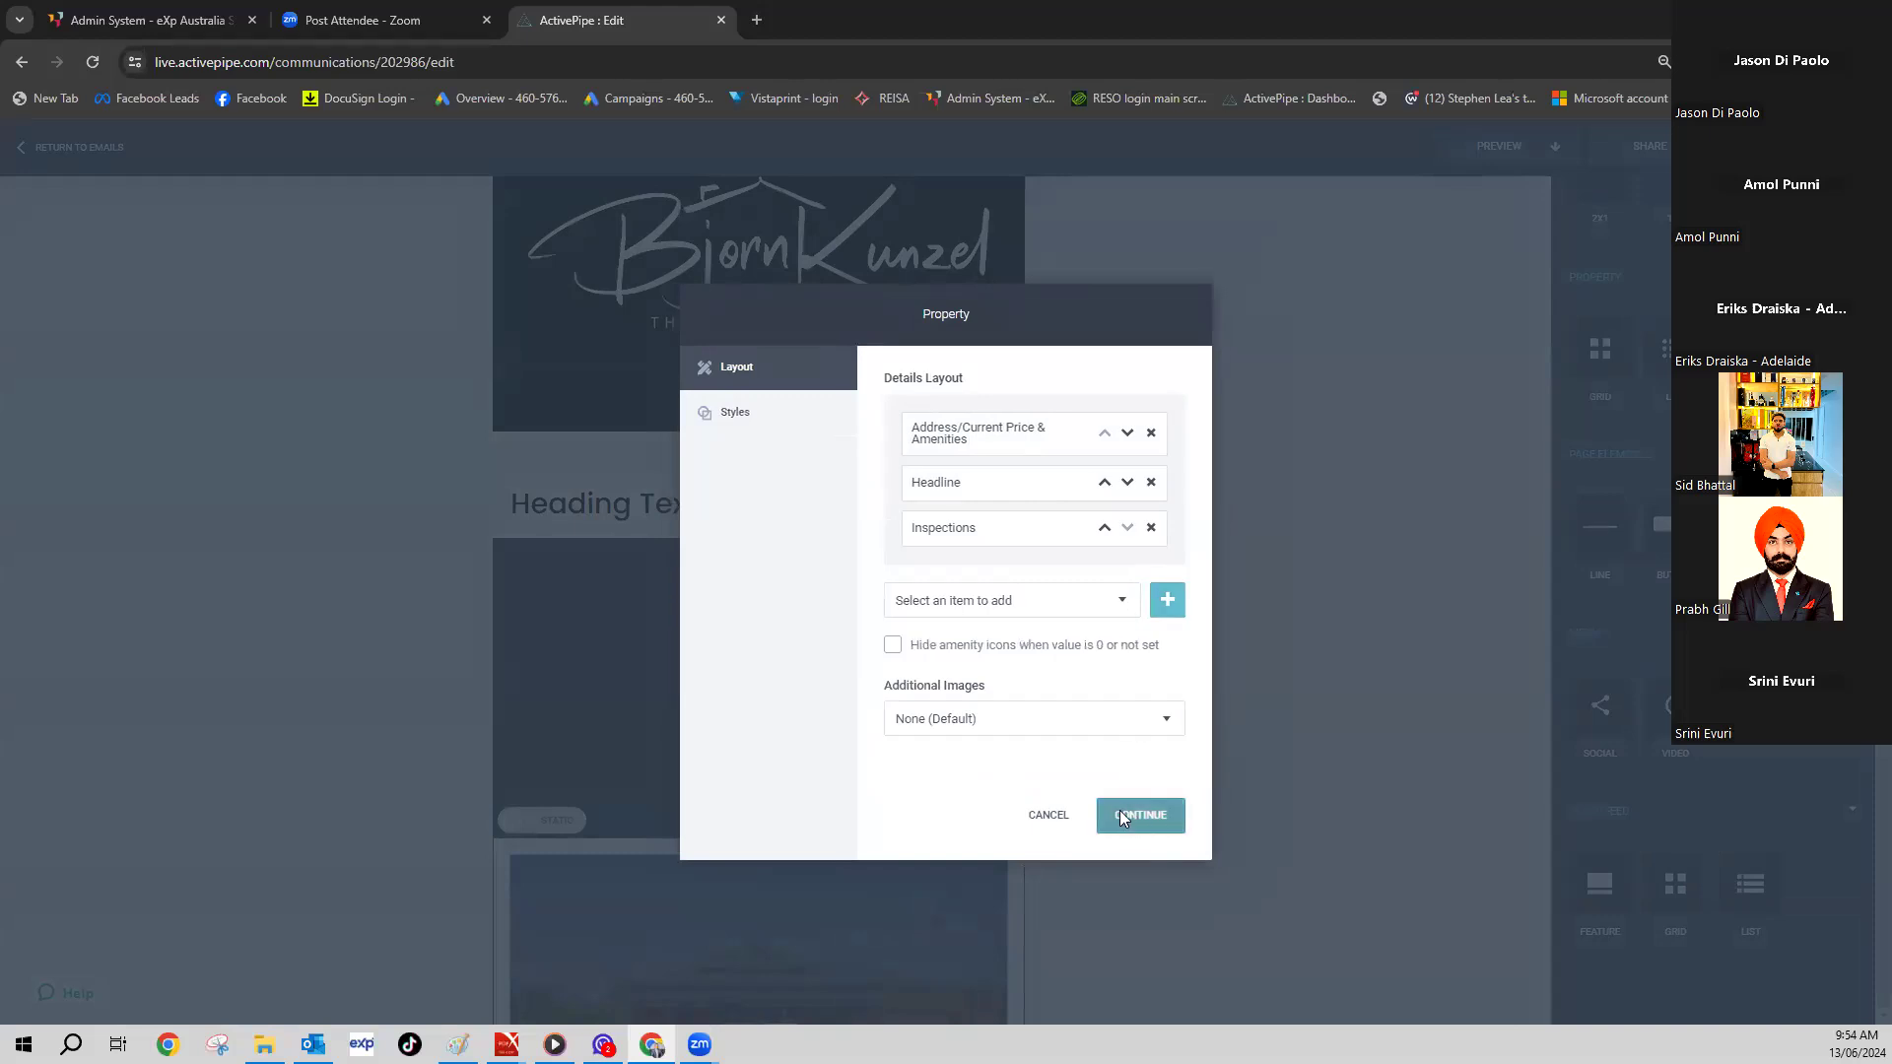
scroll(1015, 695, "down", 7)
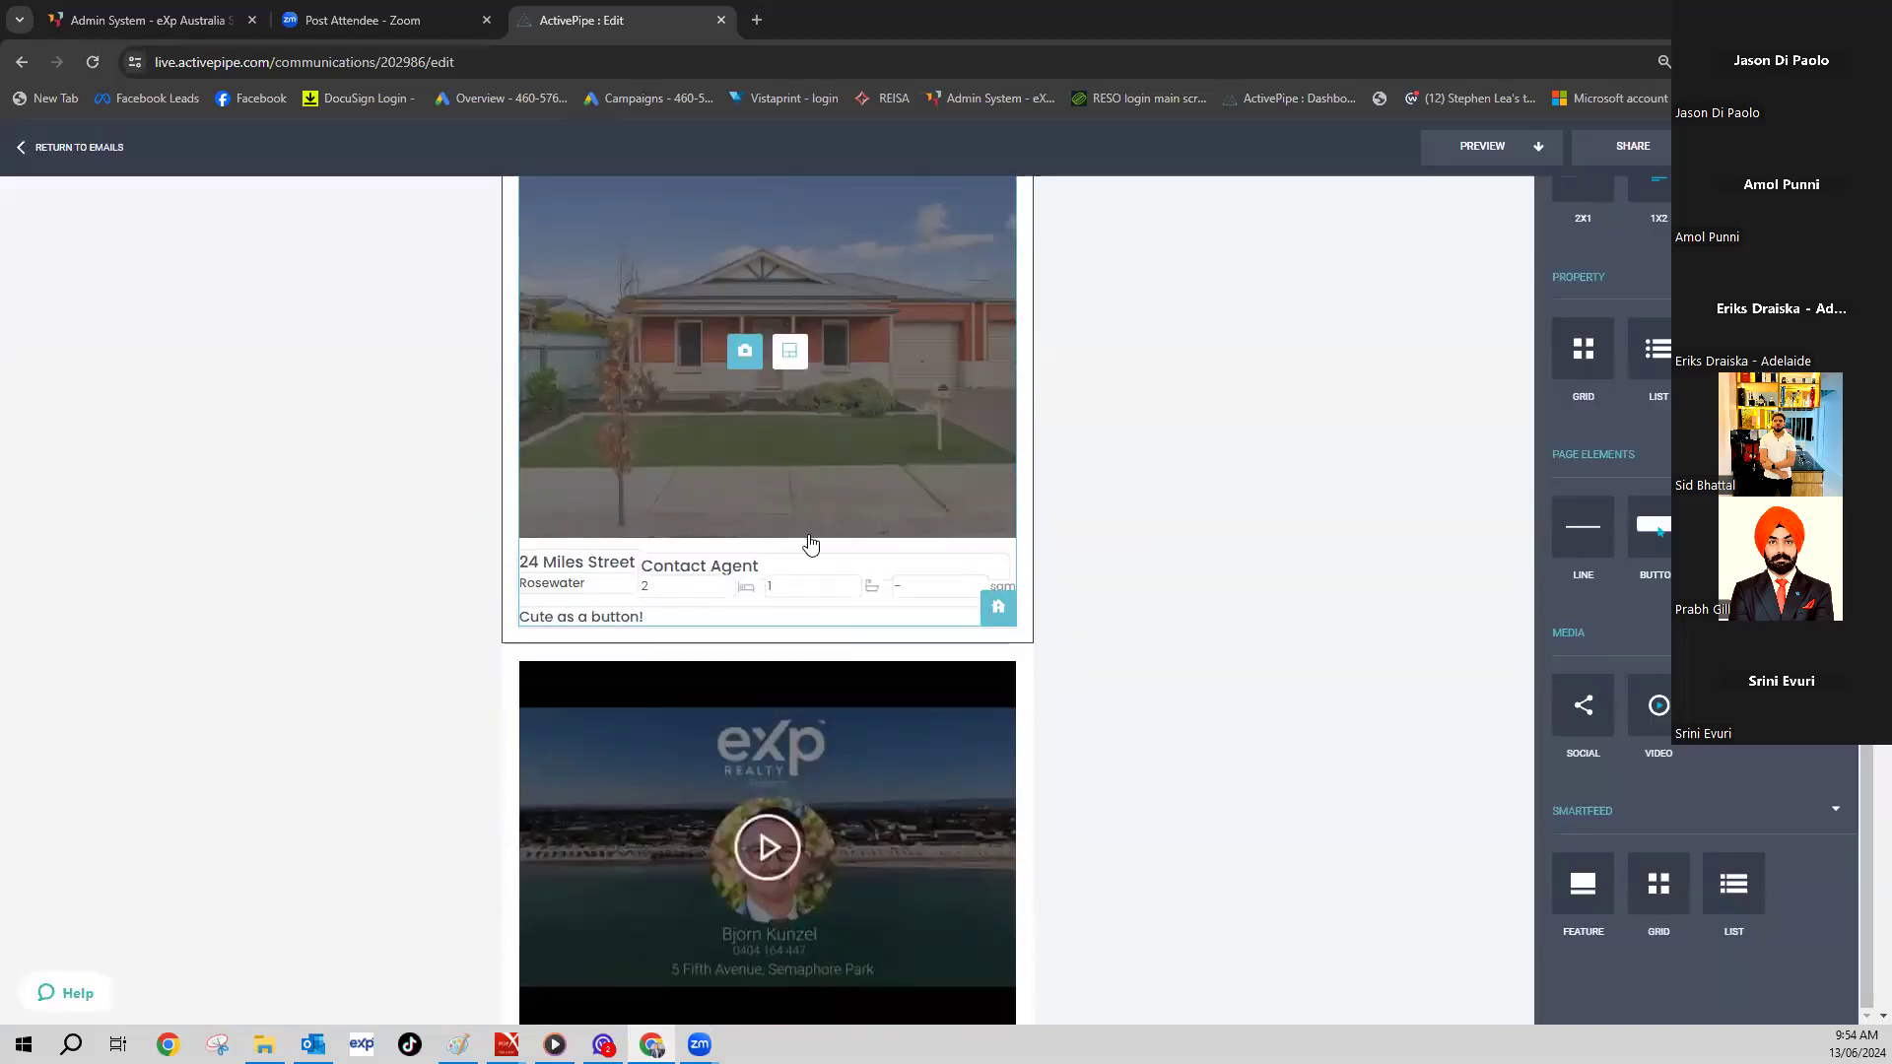
scroll(1073, 542, "up", 6)
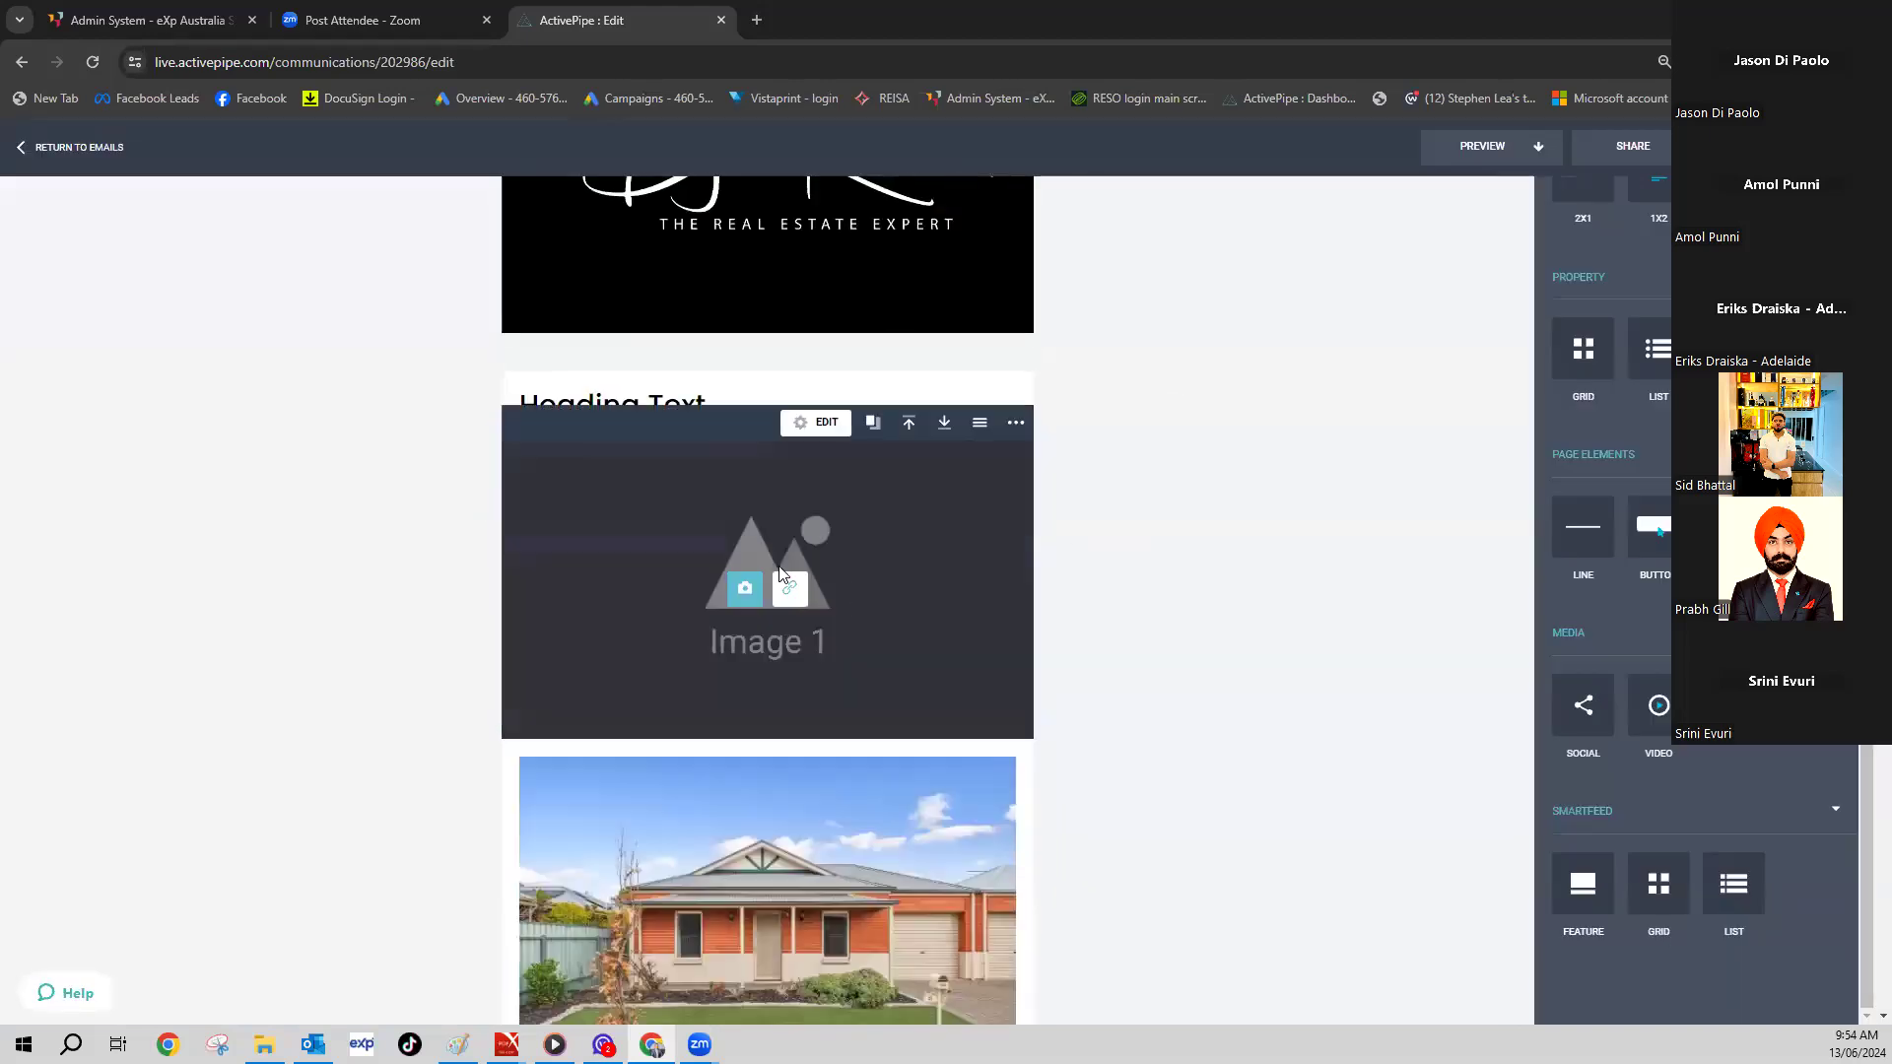
- Open the My Images library for the Image 1 block, then close it
left_click(742, 592)
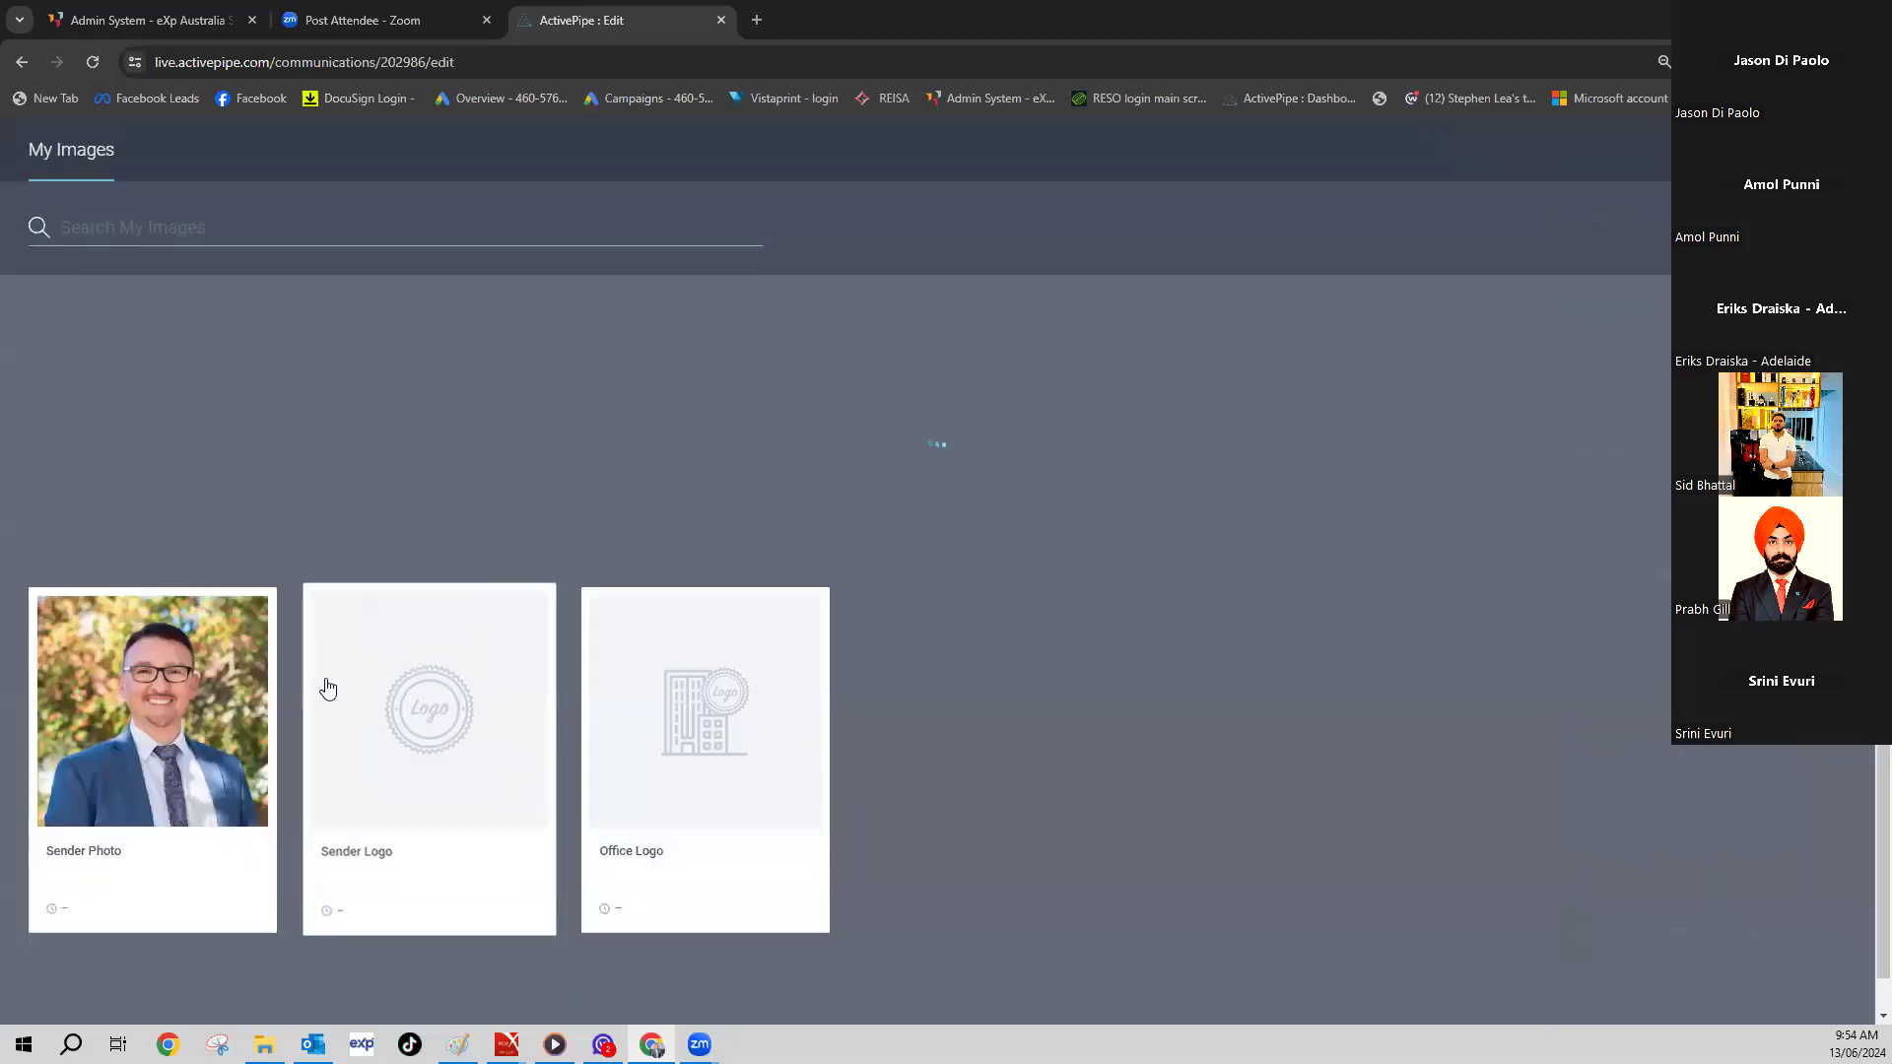
key("Escape")
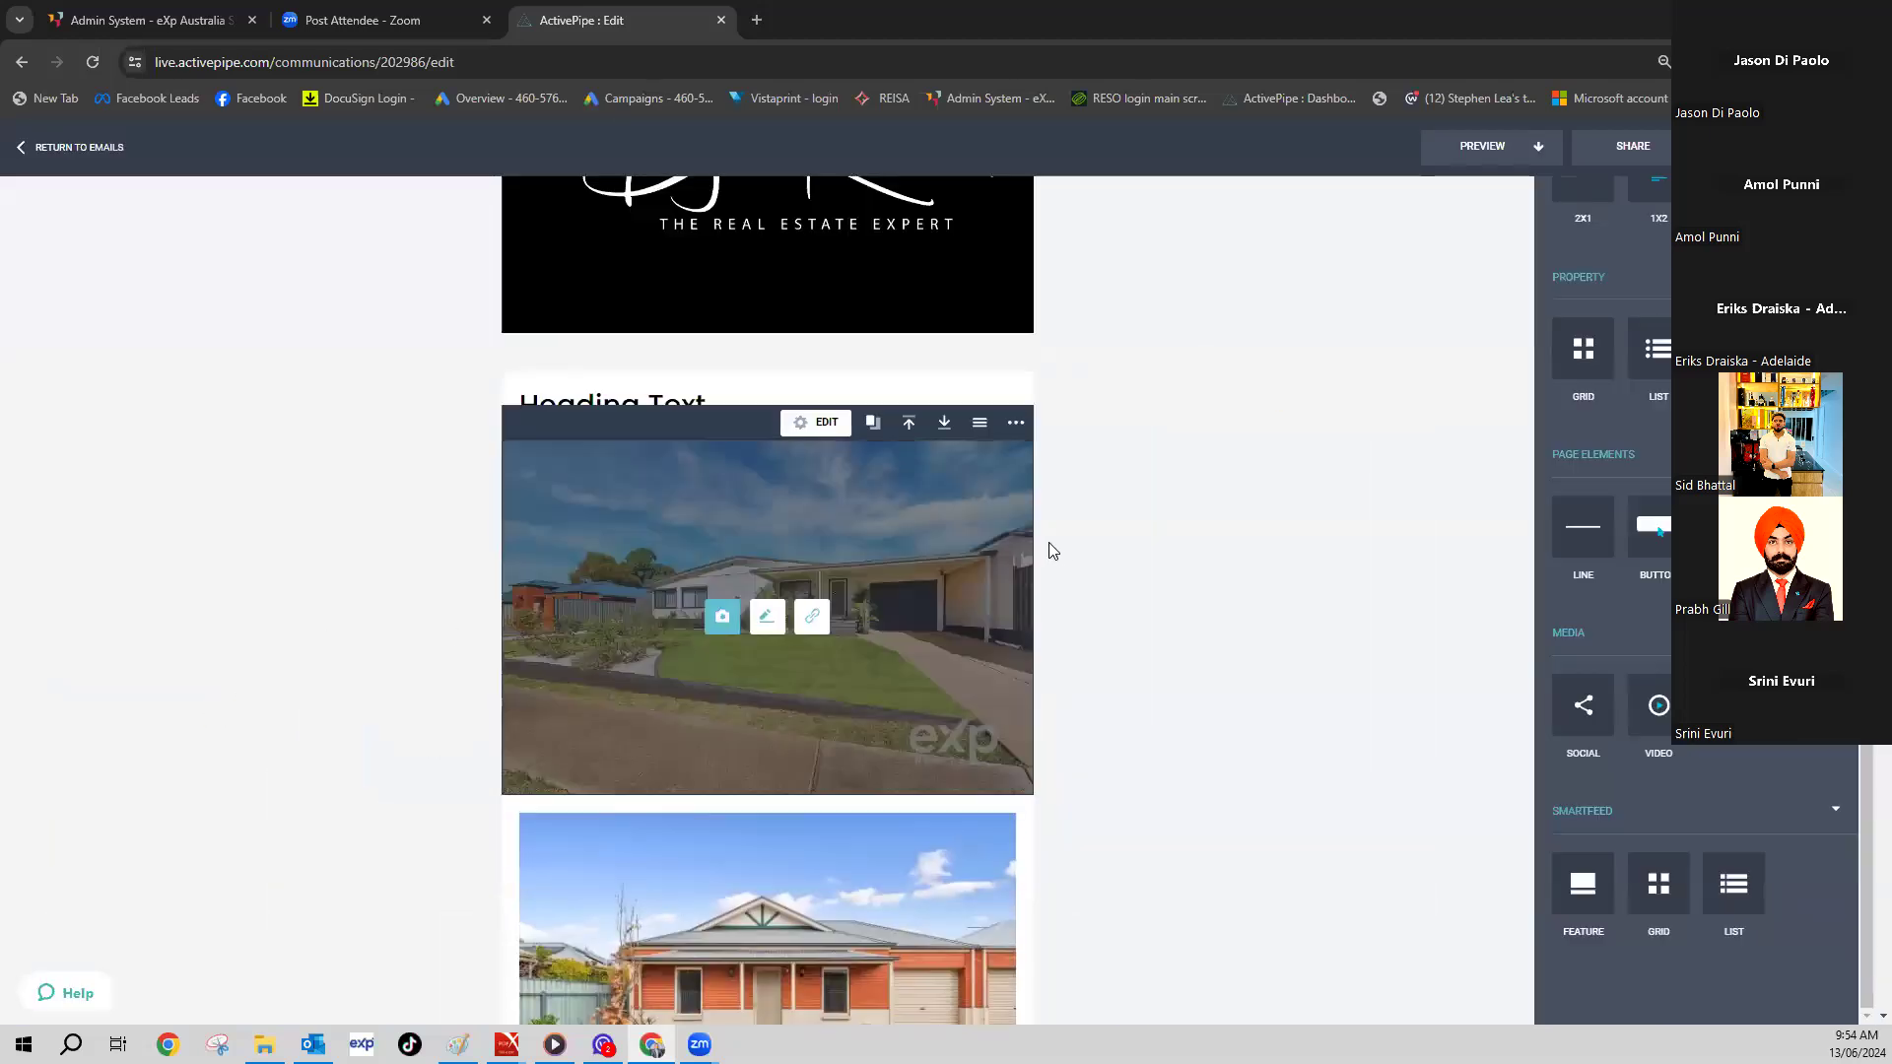
scroll(1134, 522, "up", 6)
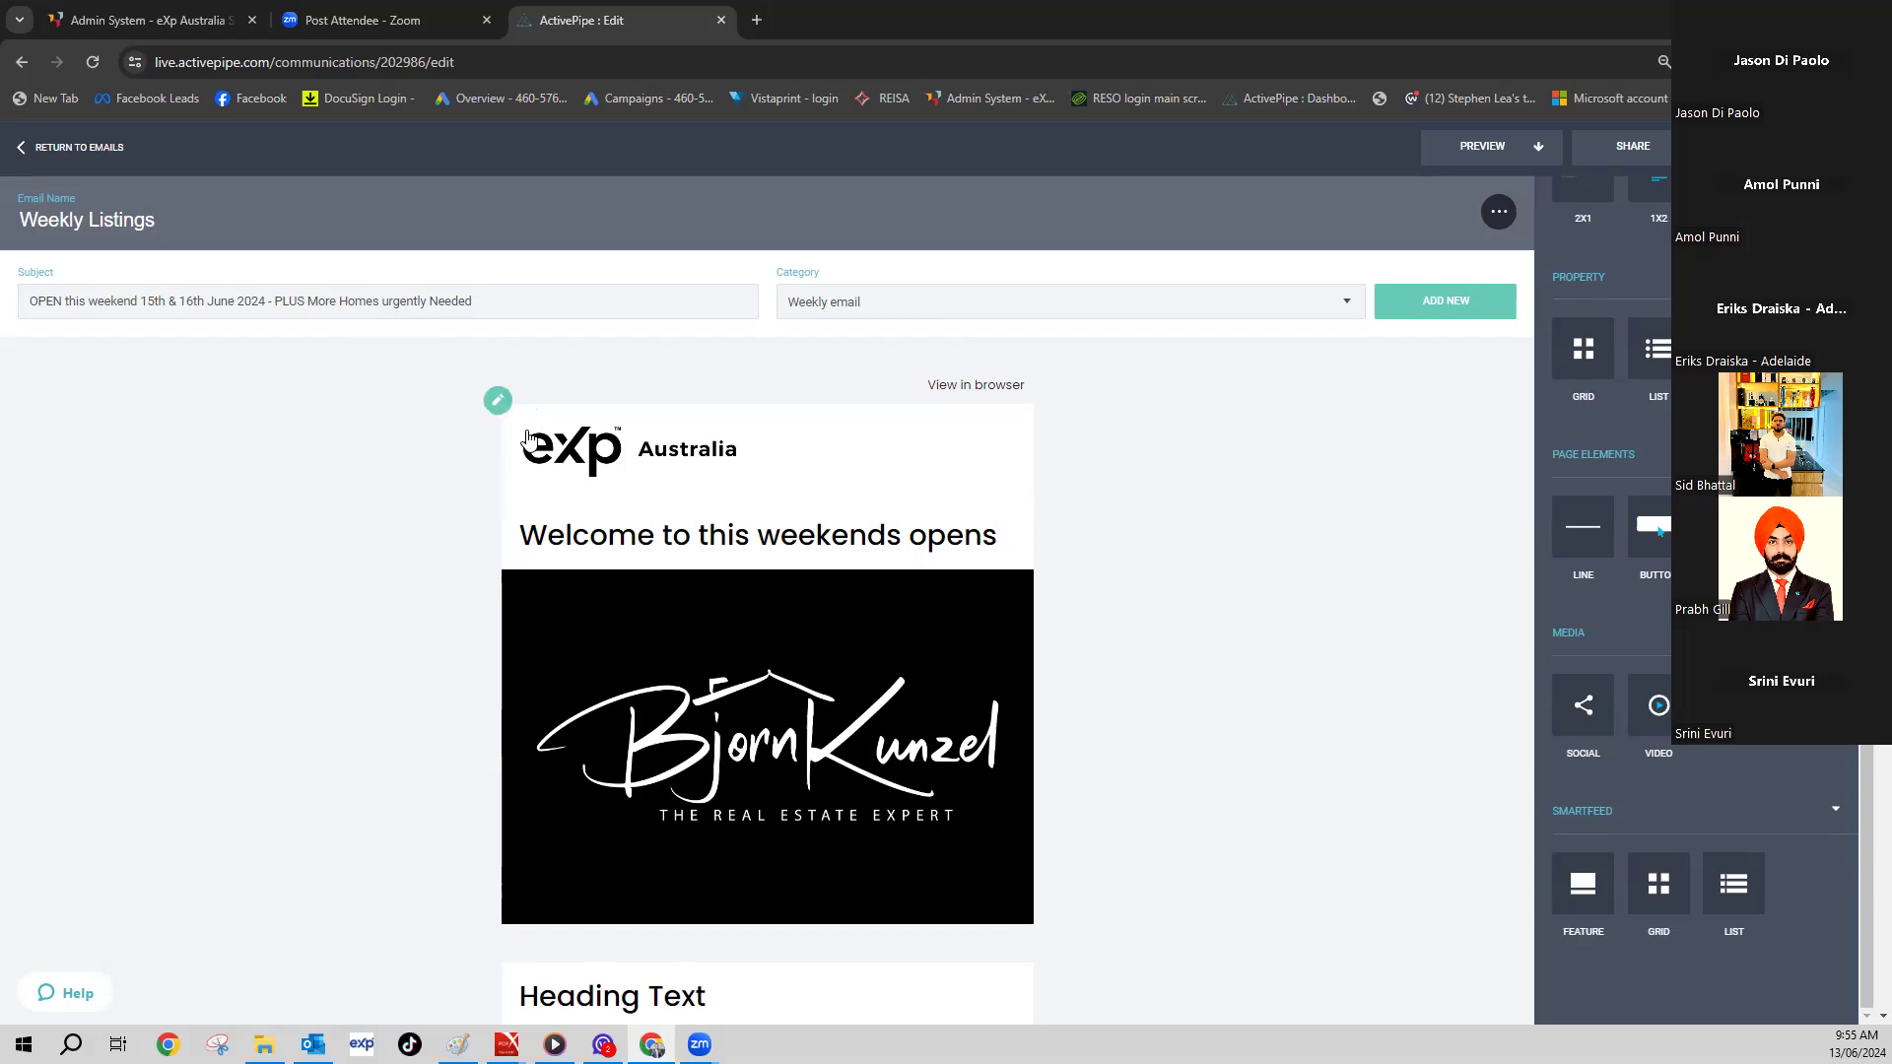
- Delete the house photo block and review the email from top to bottom
scroll(445, 471, "down", 10)
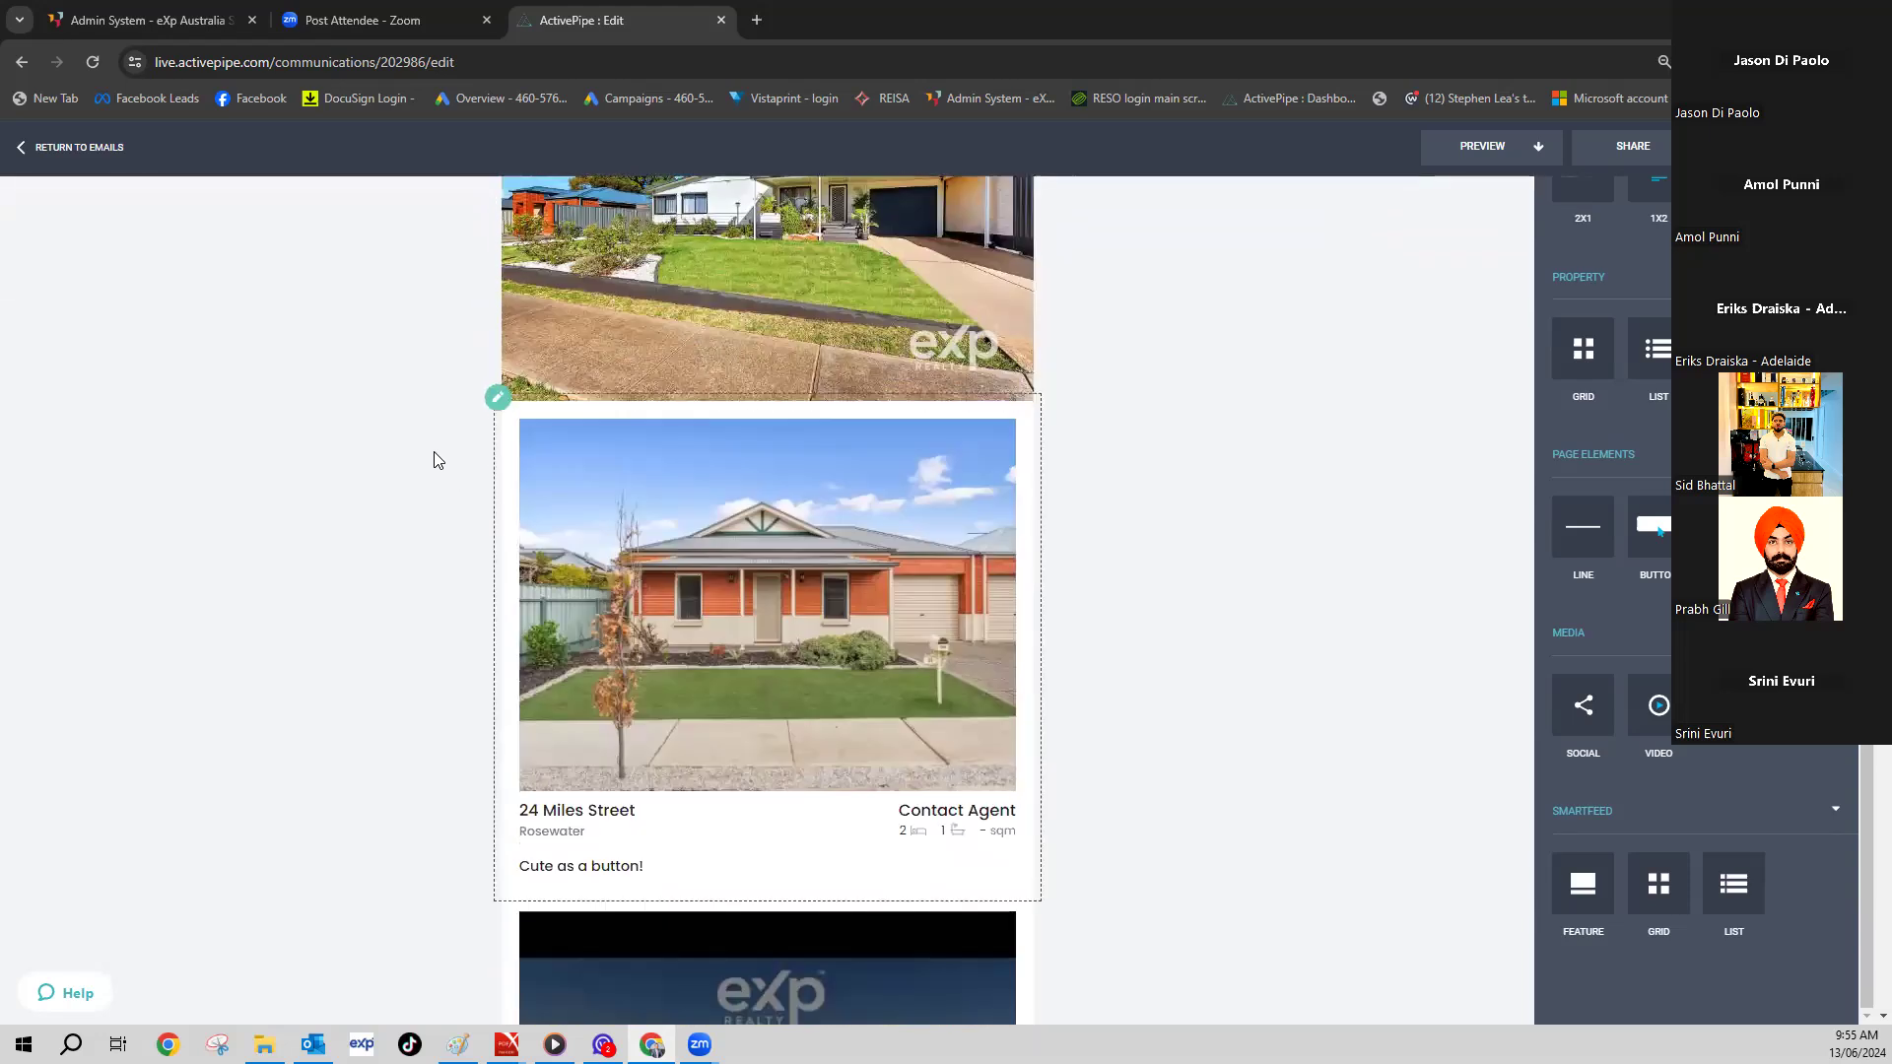
scroll(437, 461, "up", 4)
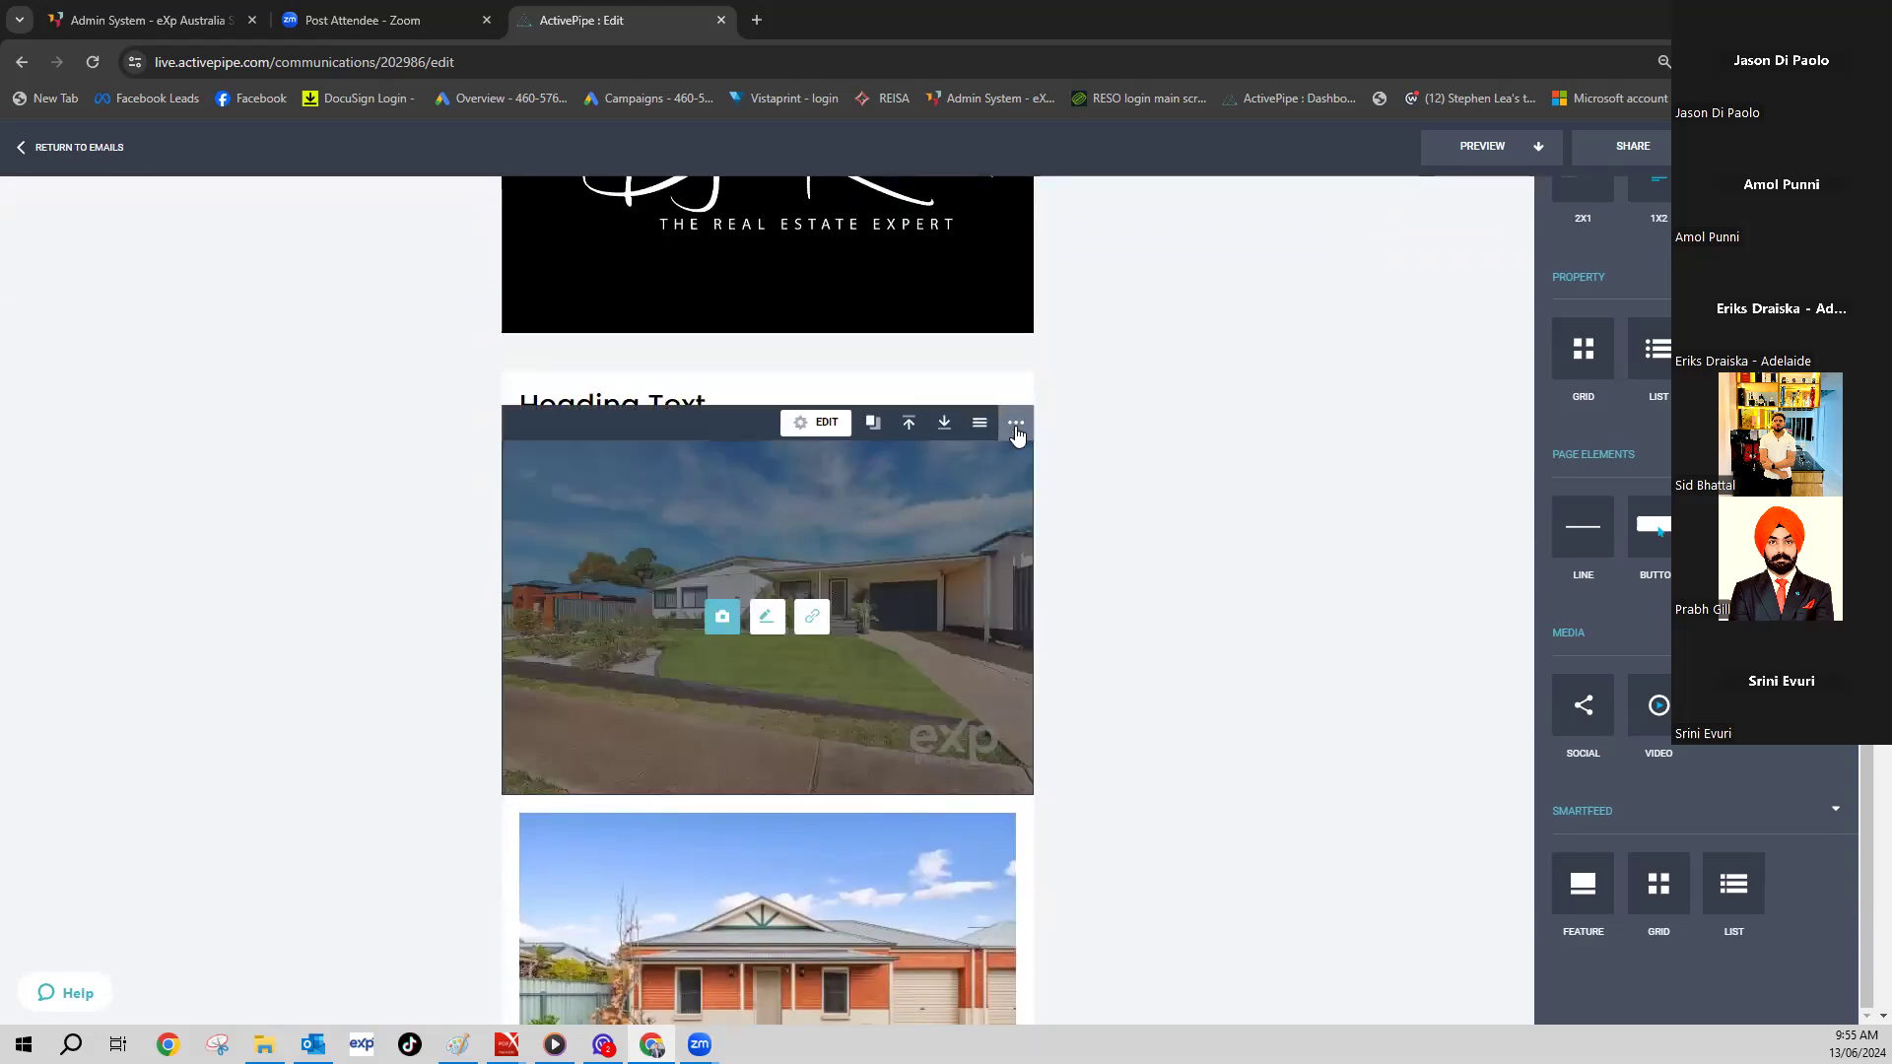
left_click(976, 418)
left_click(904, 470)
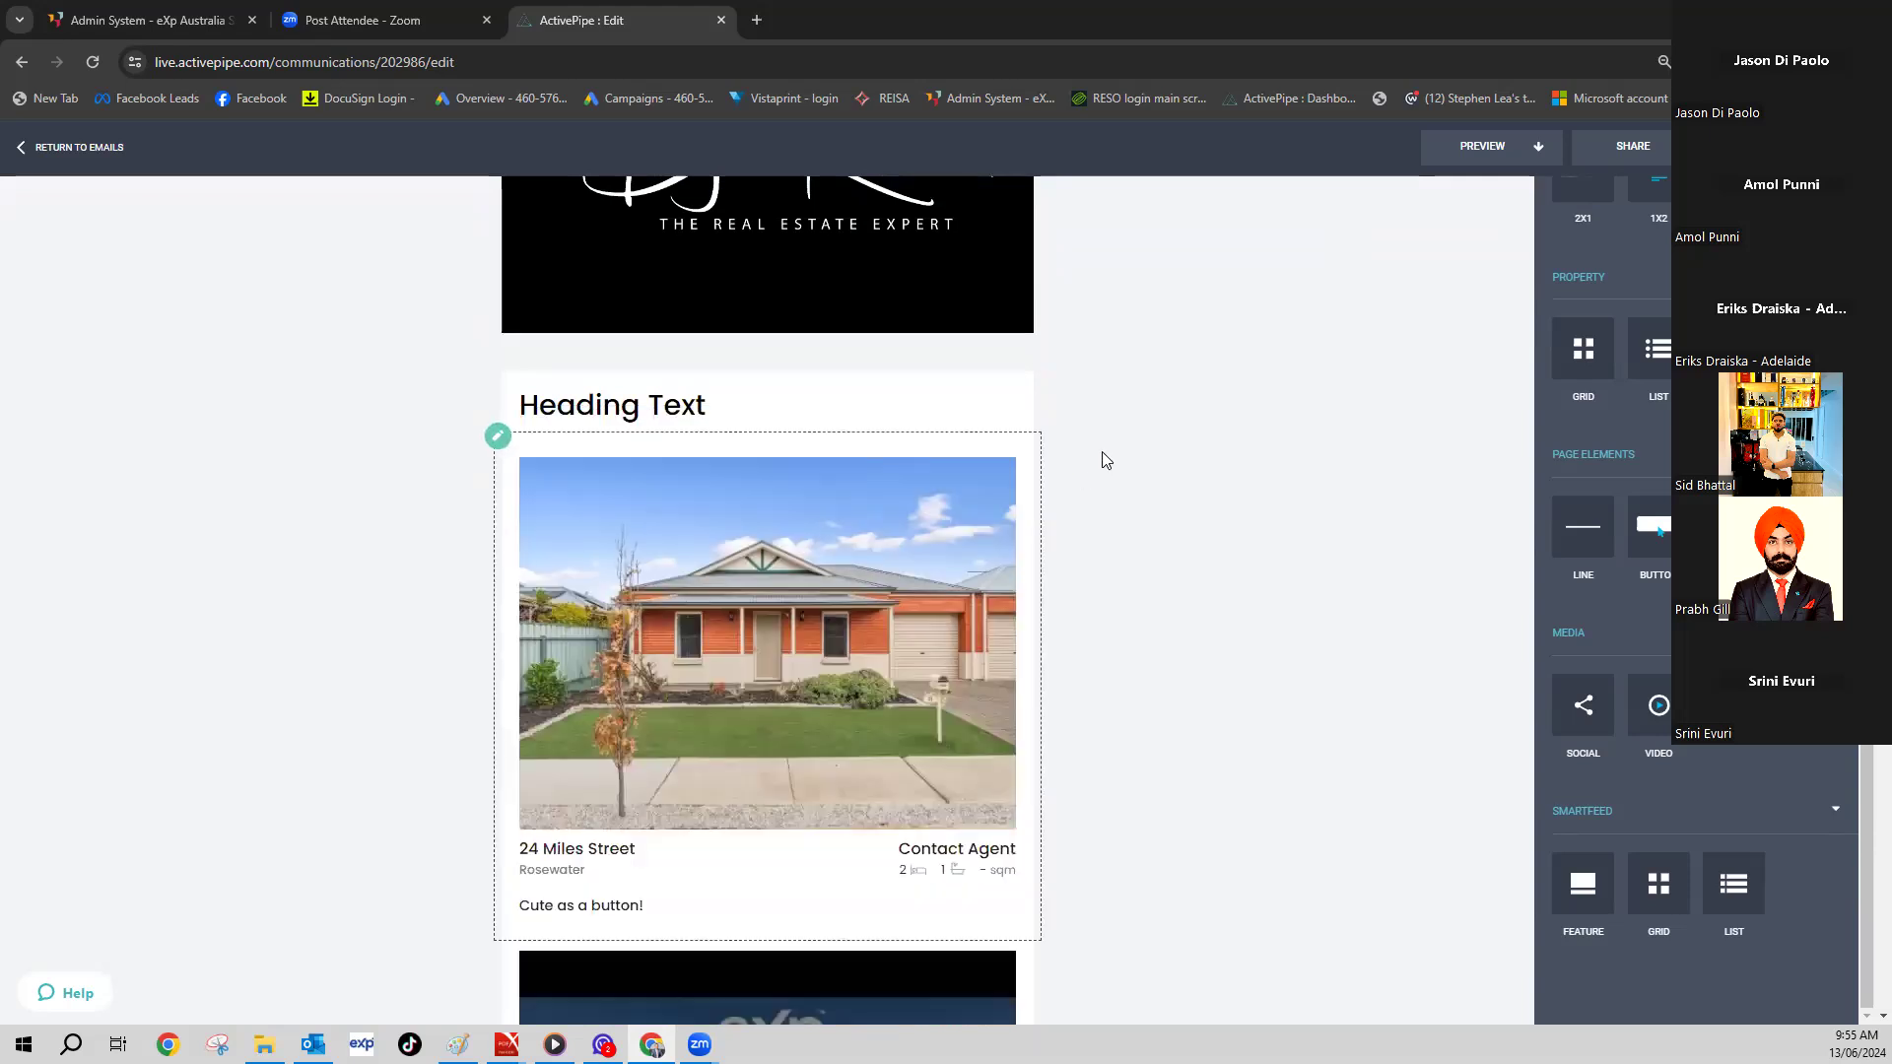
scroll(1101, 451, "up", 4)
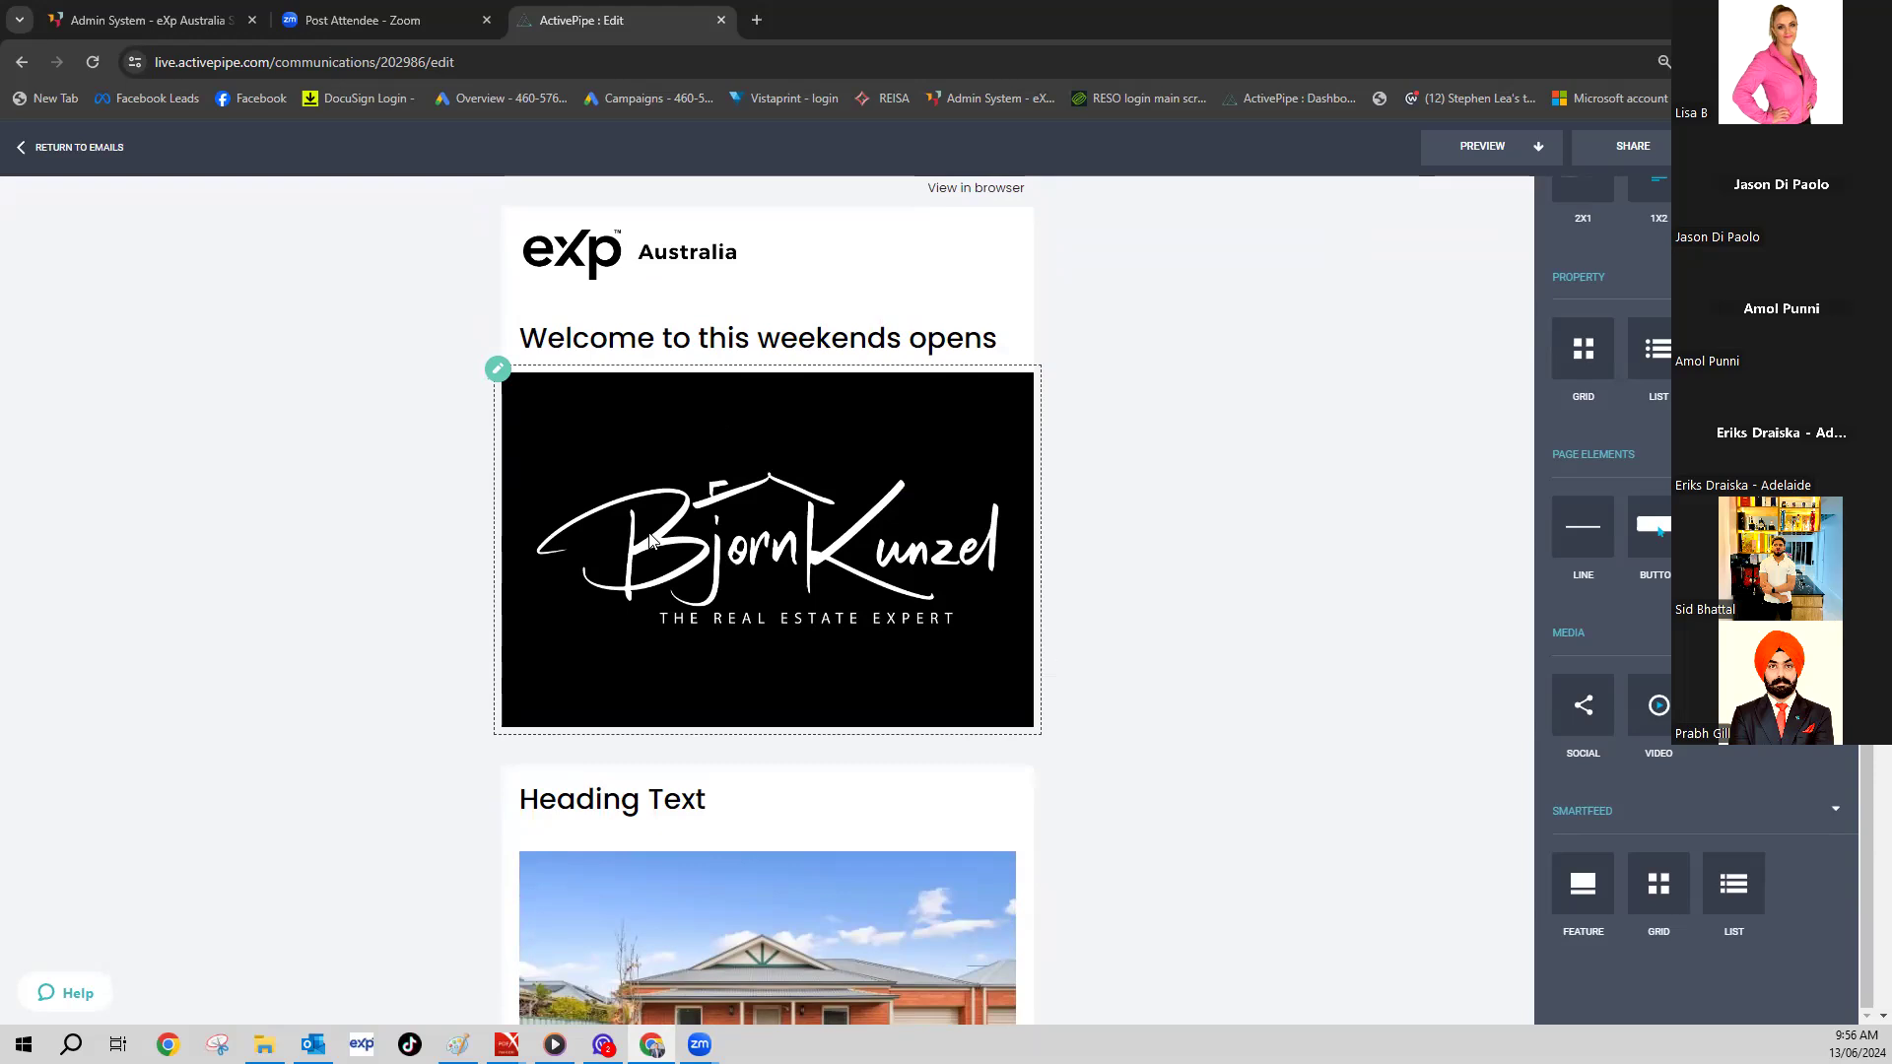
scroll(430, 439, "down", 8)
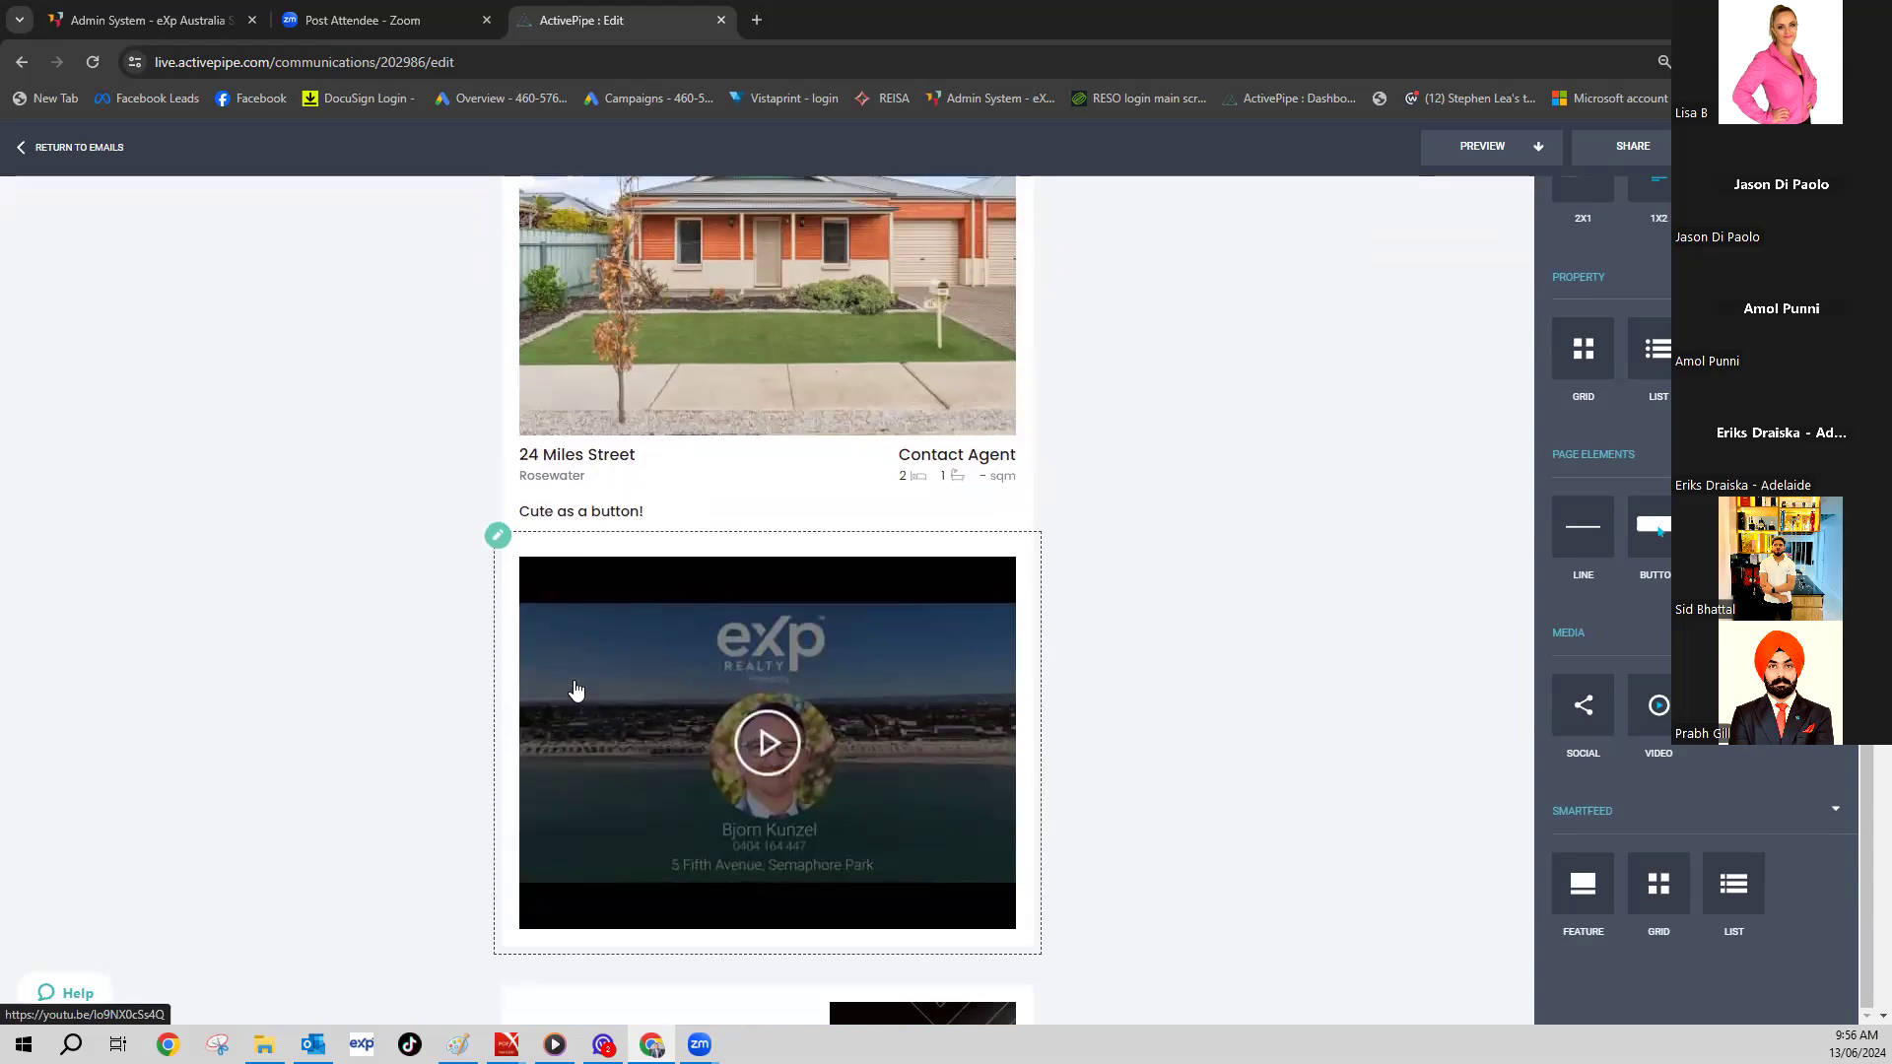
scroll(439, 626, "up", 10)
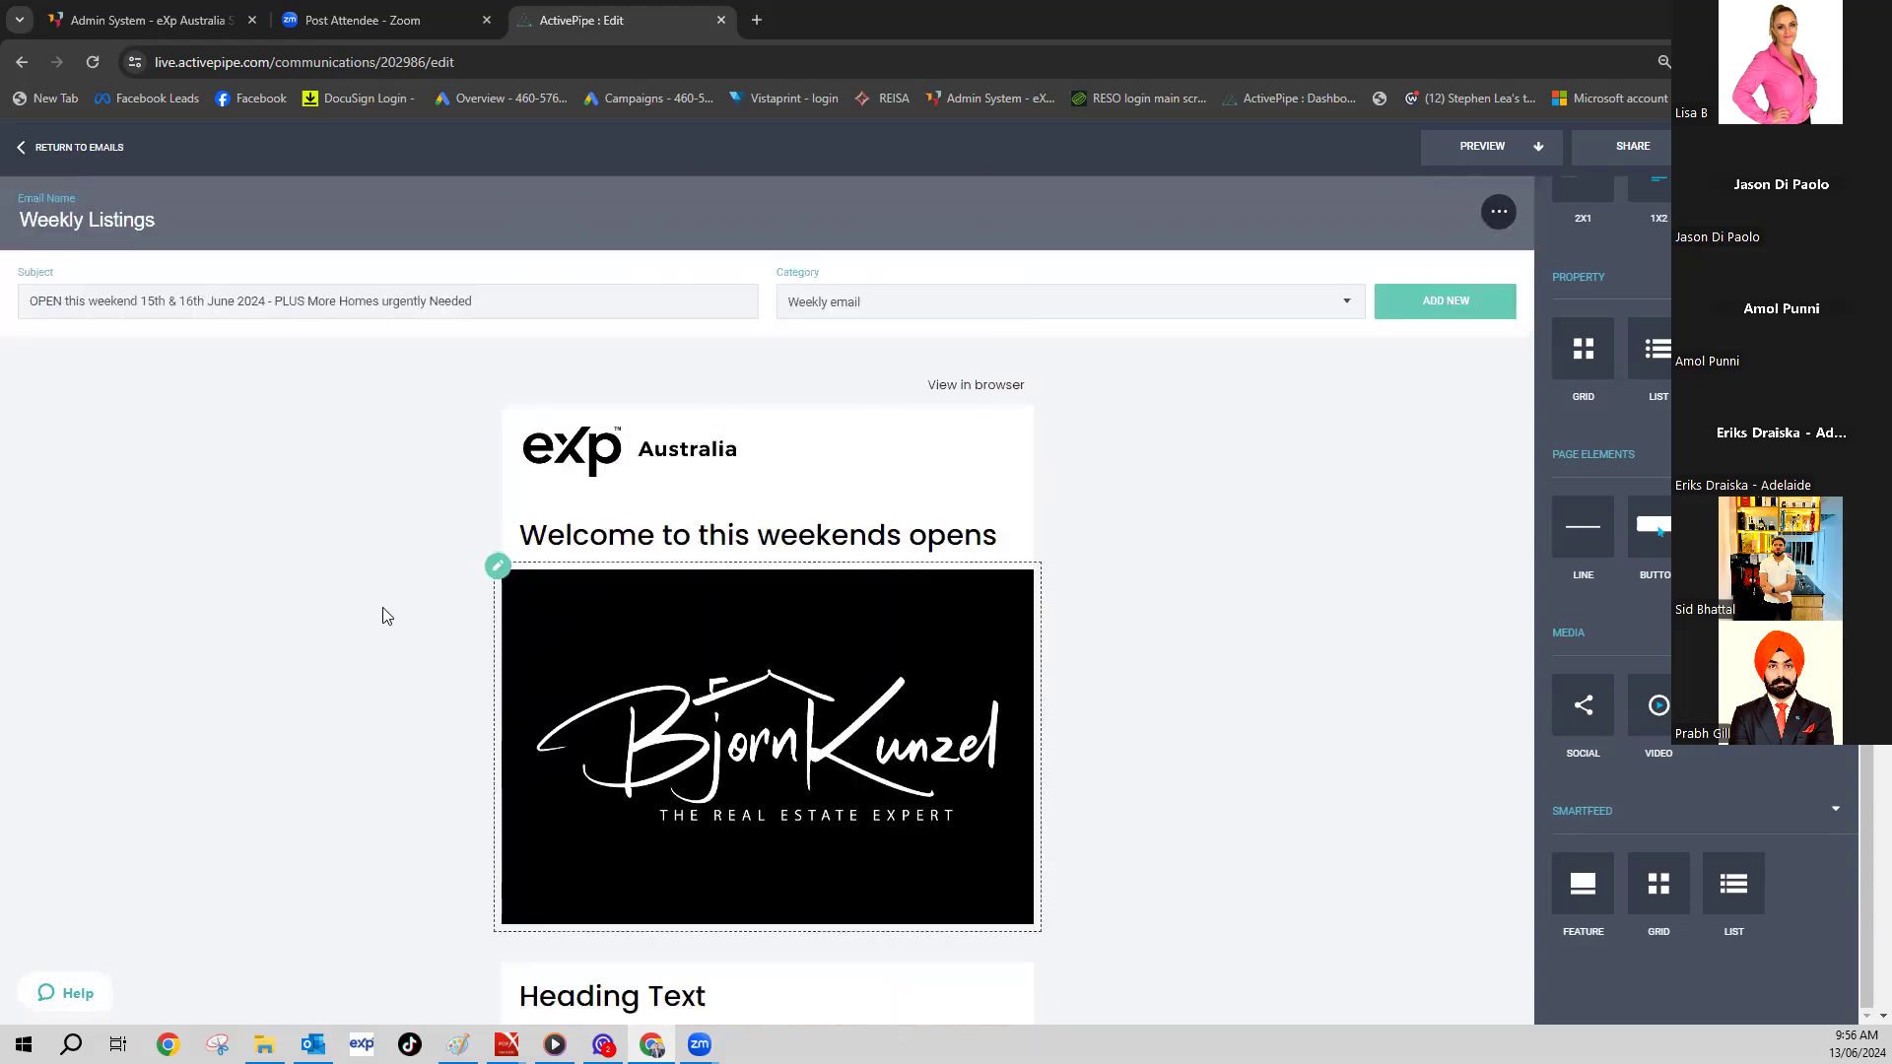
- Leave the Weekly Listings editor, discarding the unsaved changes
left_click(59, 148)
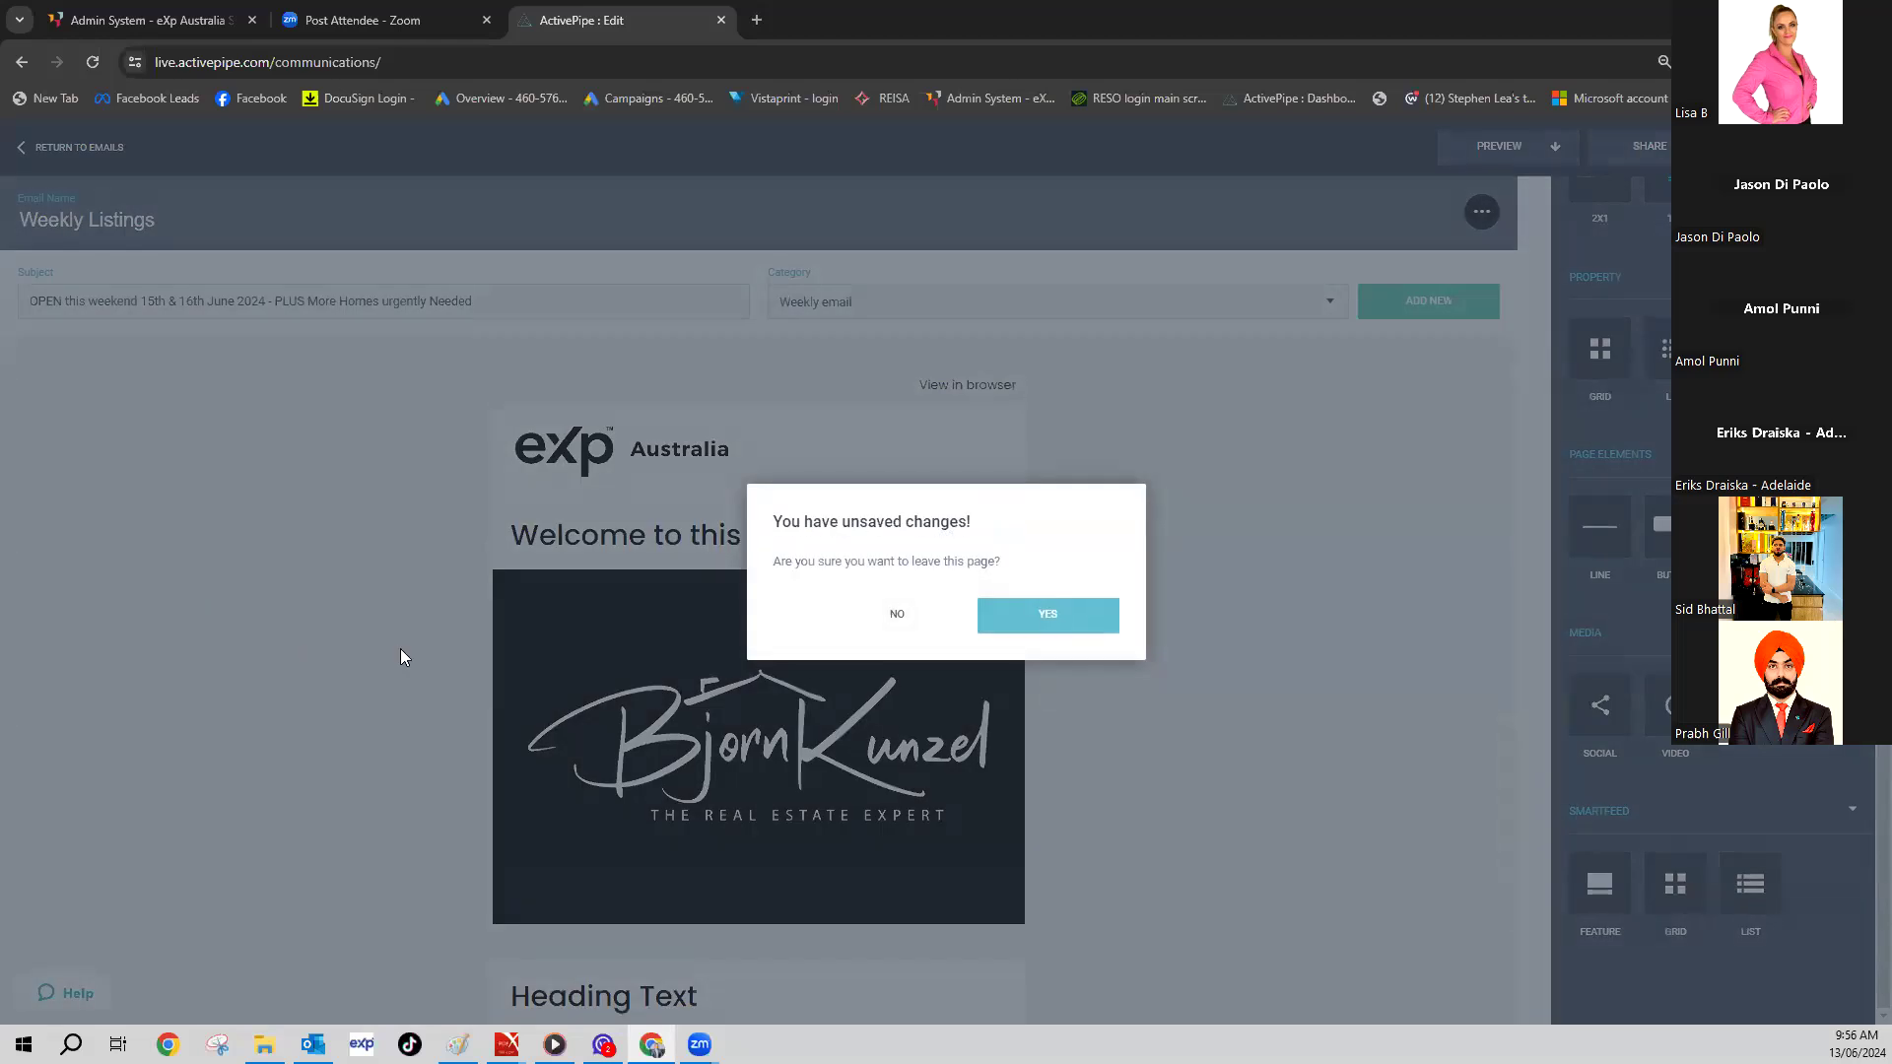
left_click(926, 626)
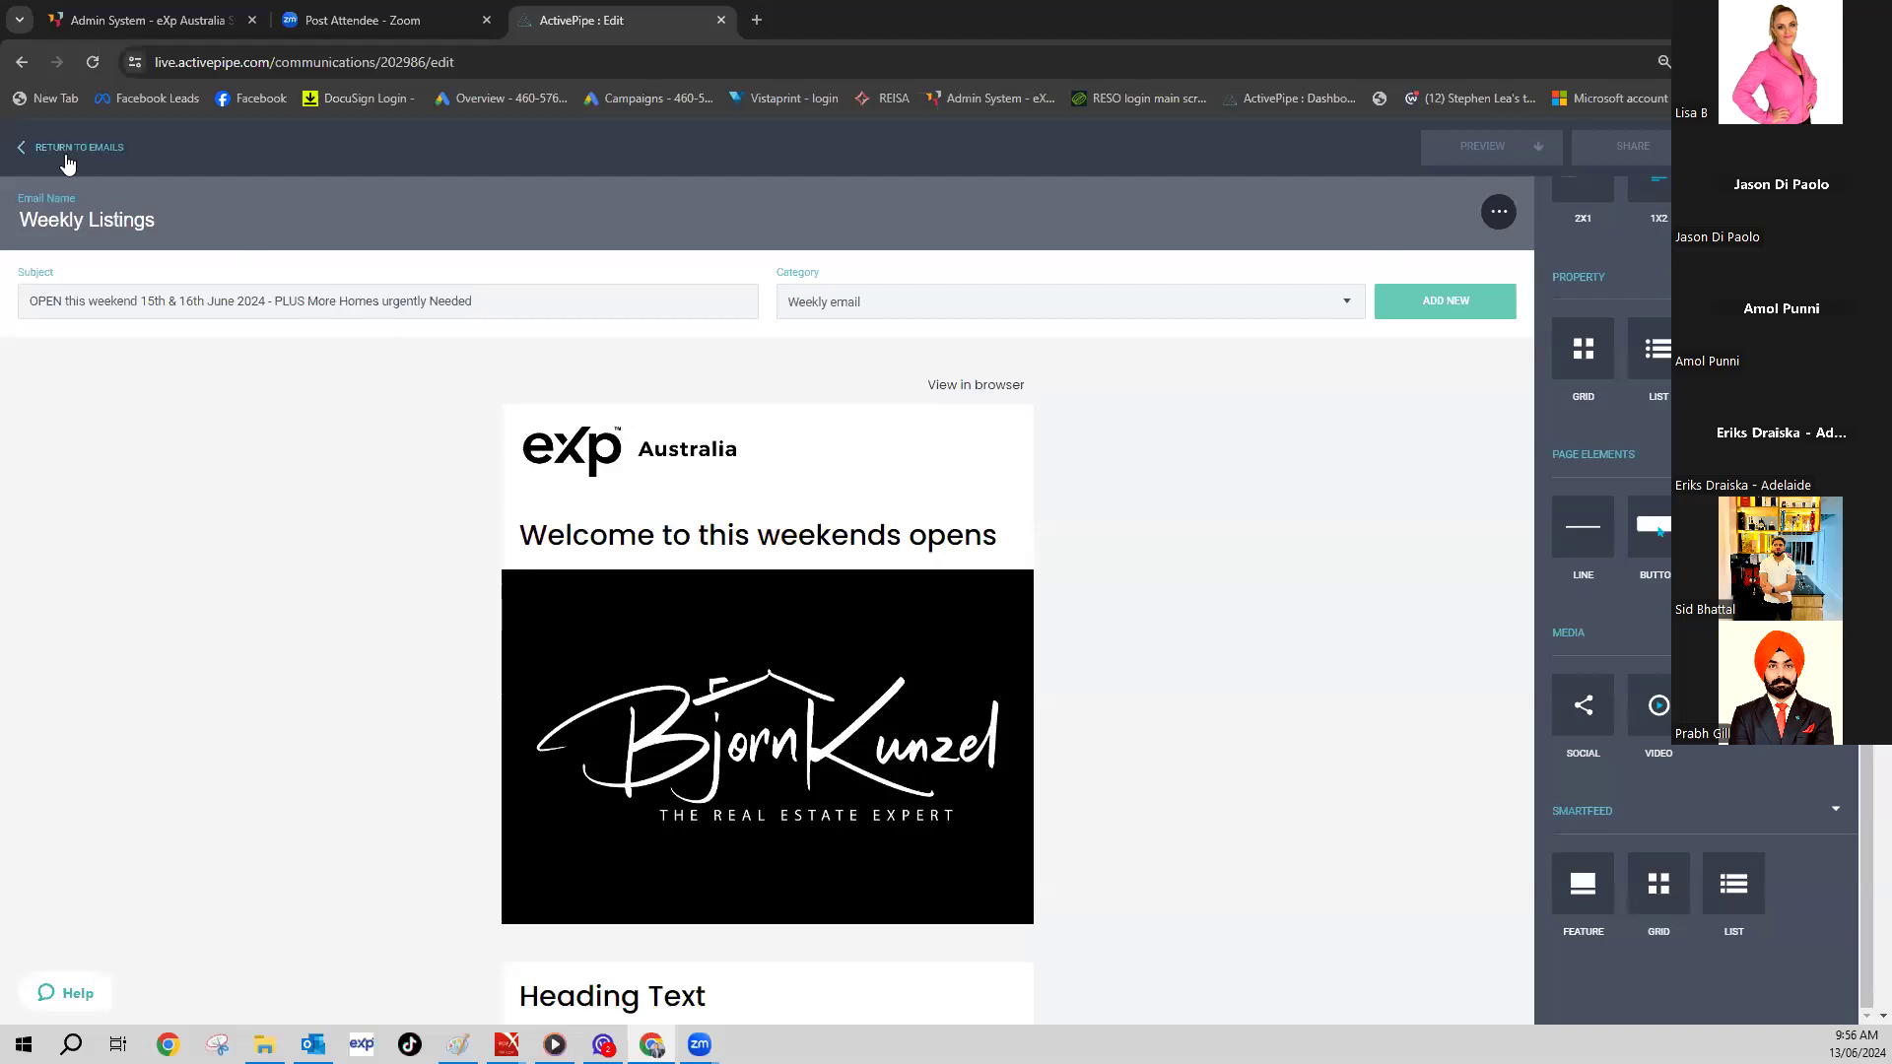
left_click(32, 148)
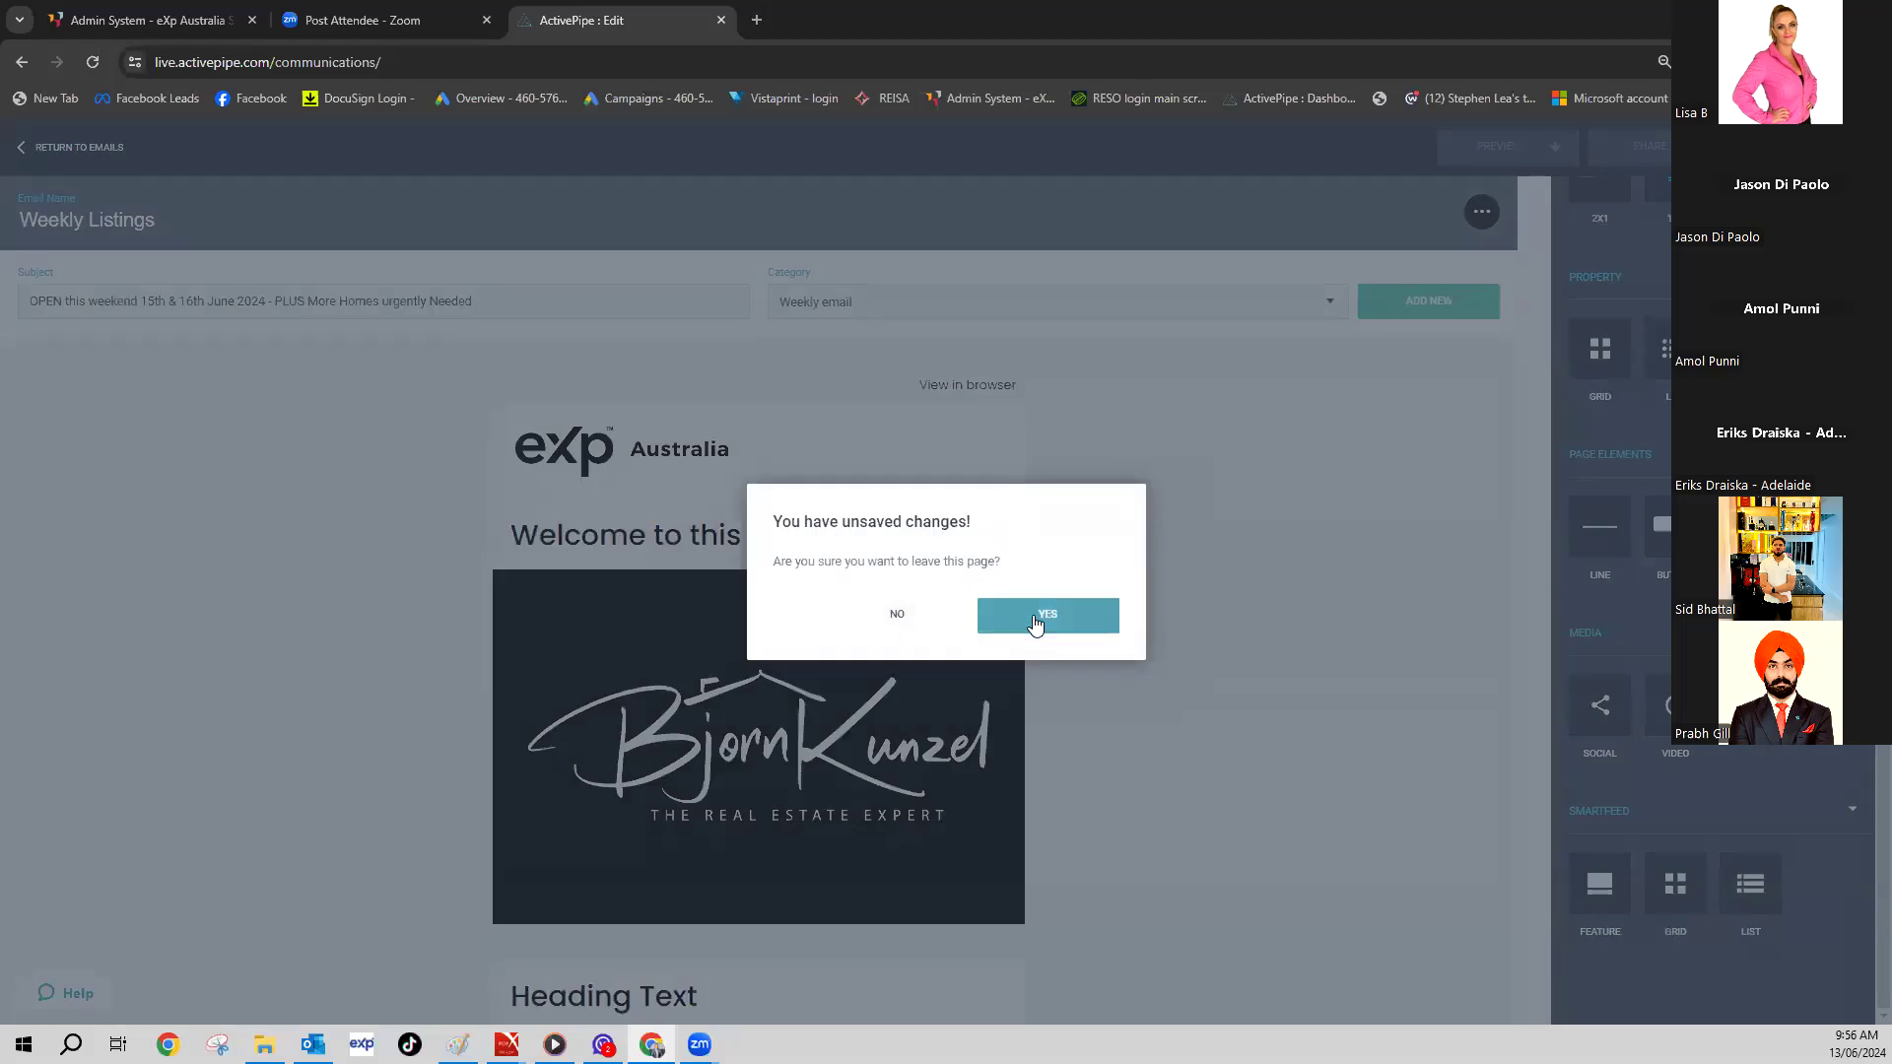
left_click(1039, 619)
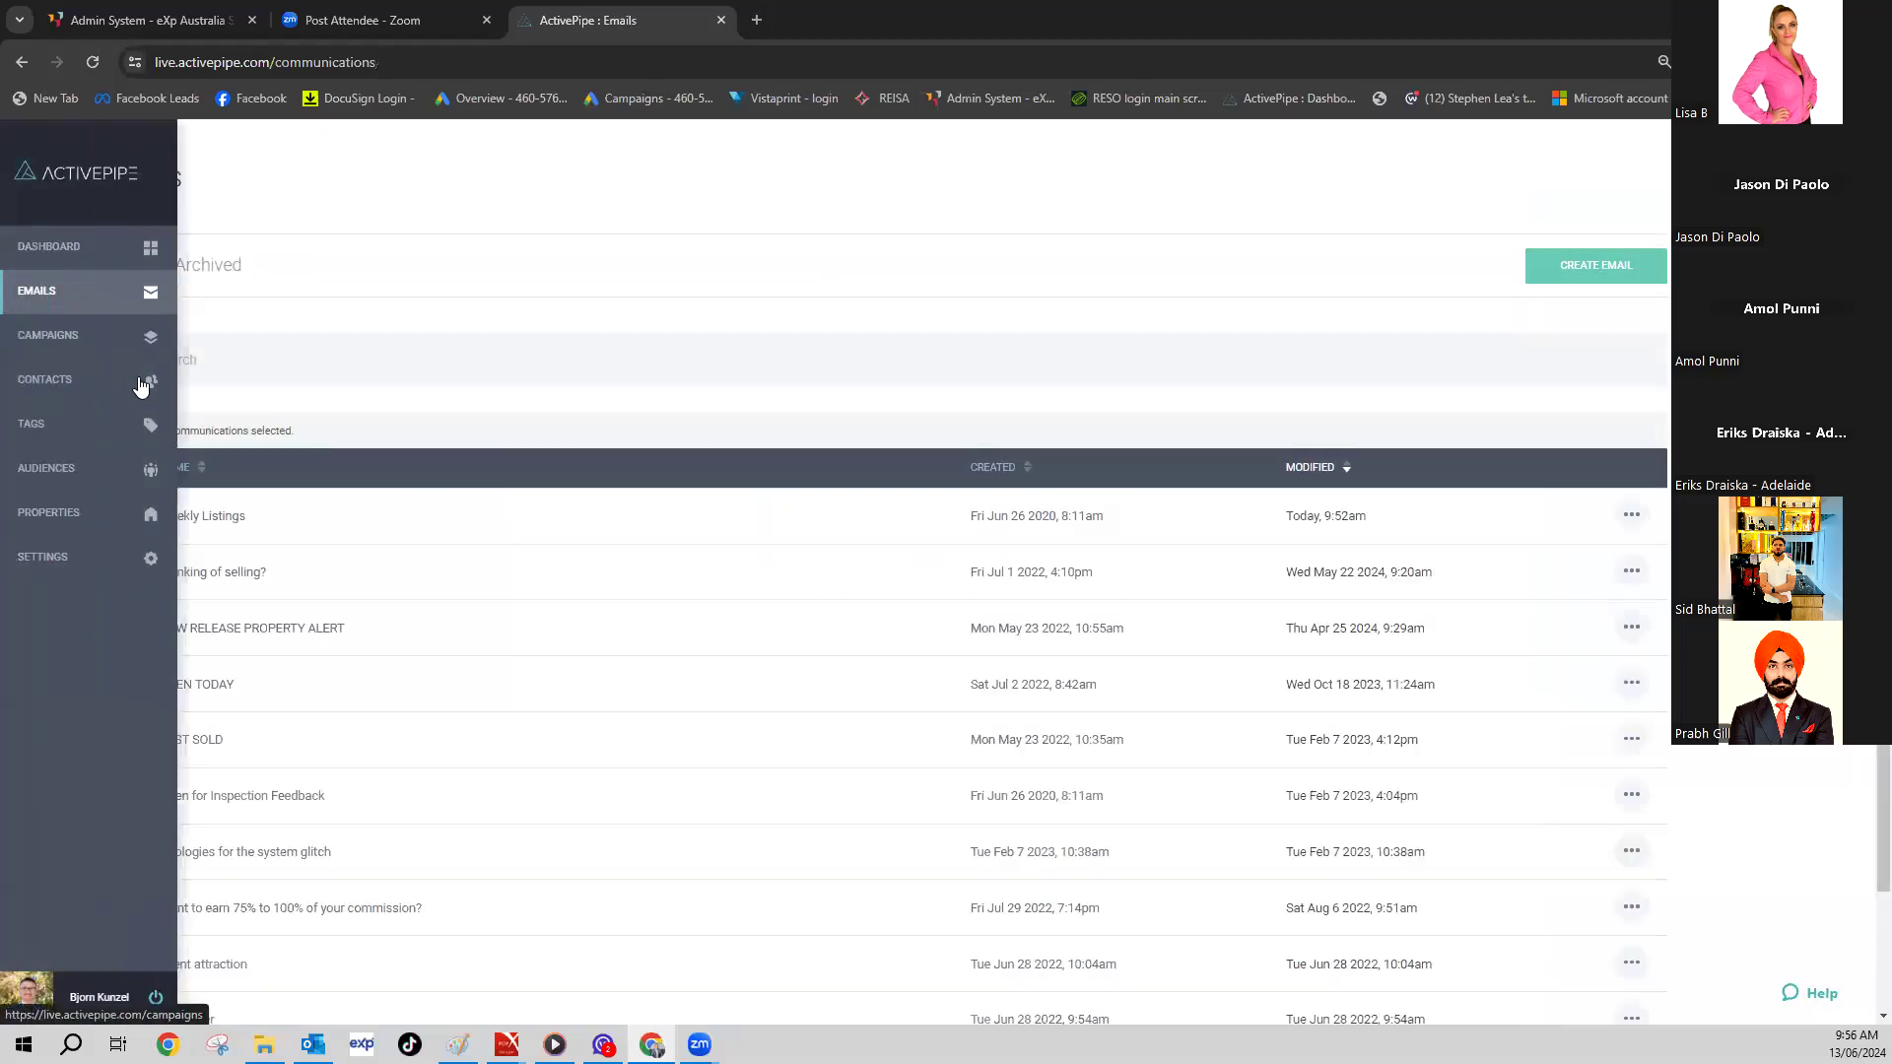
- Look through the JUST SOLD email, then go back to the Emails list
left_click(199, 757)
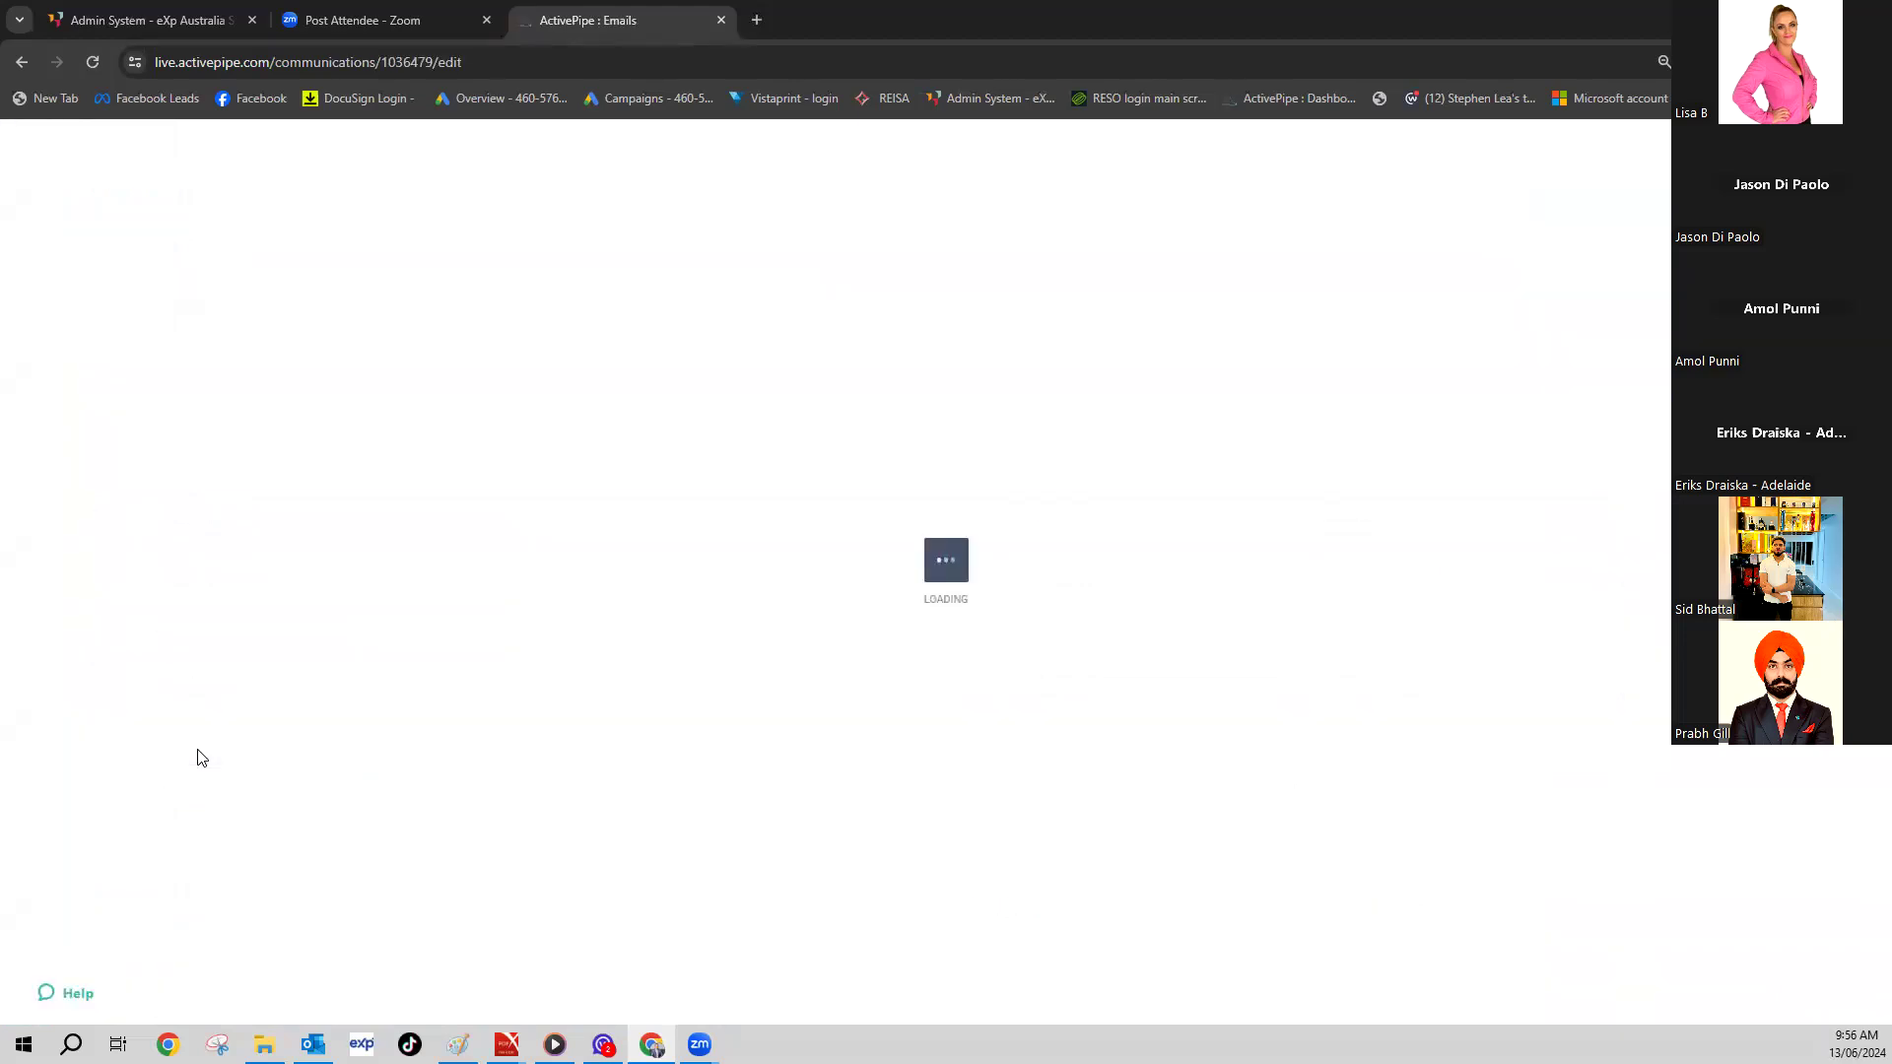
scroll(880, 674, "down", 3)
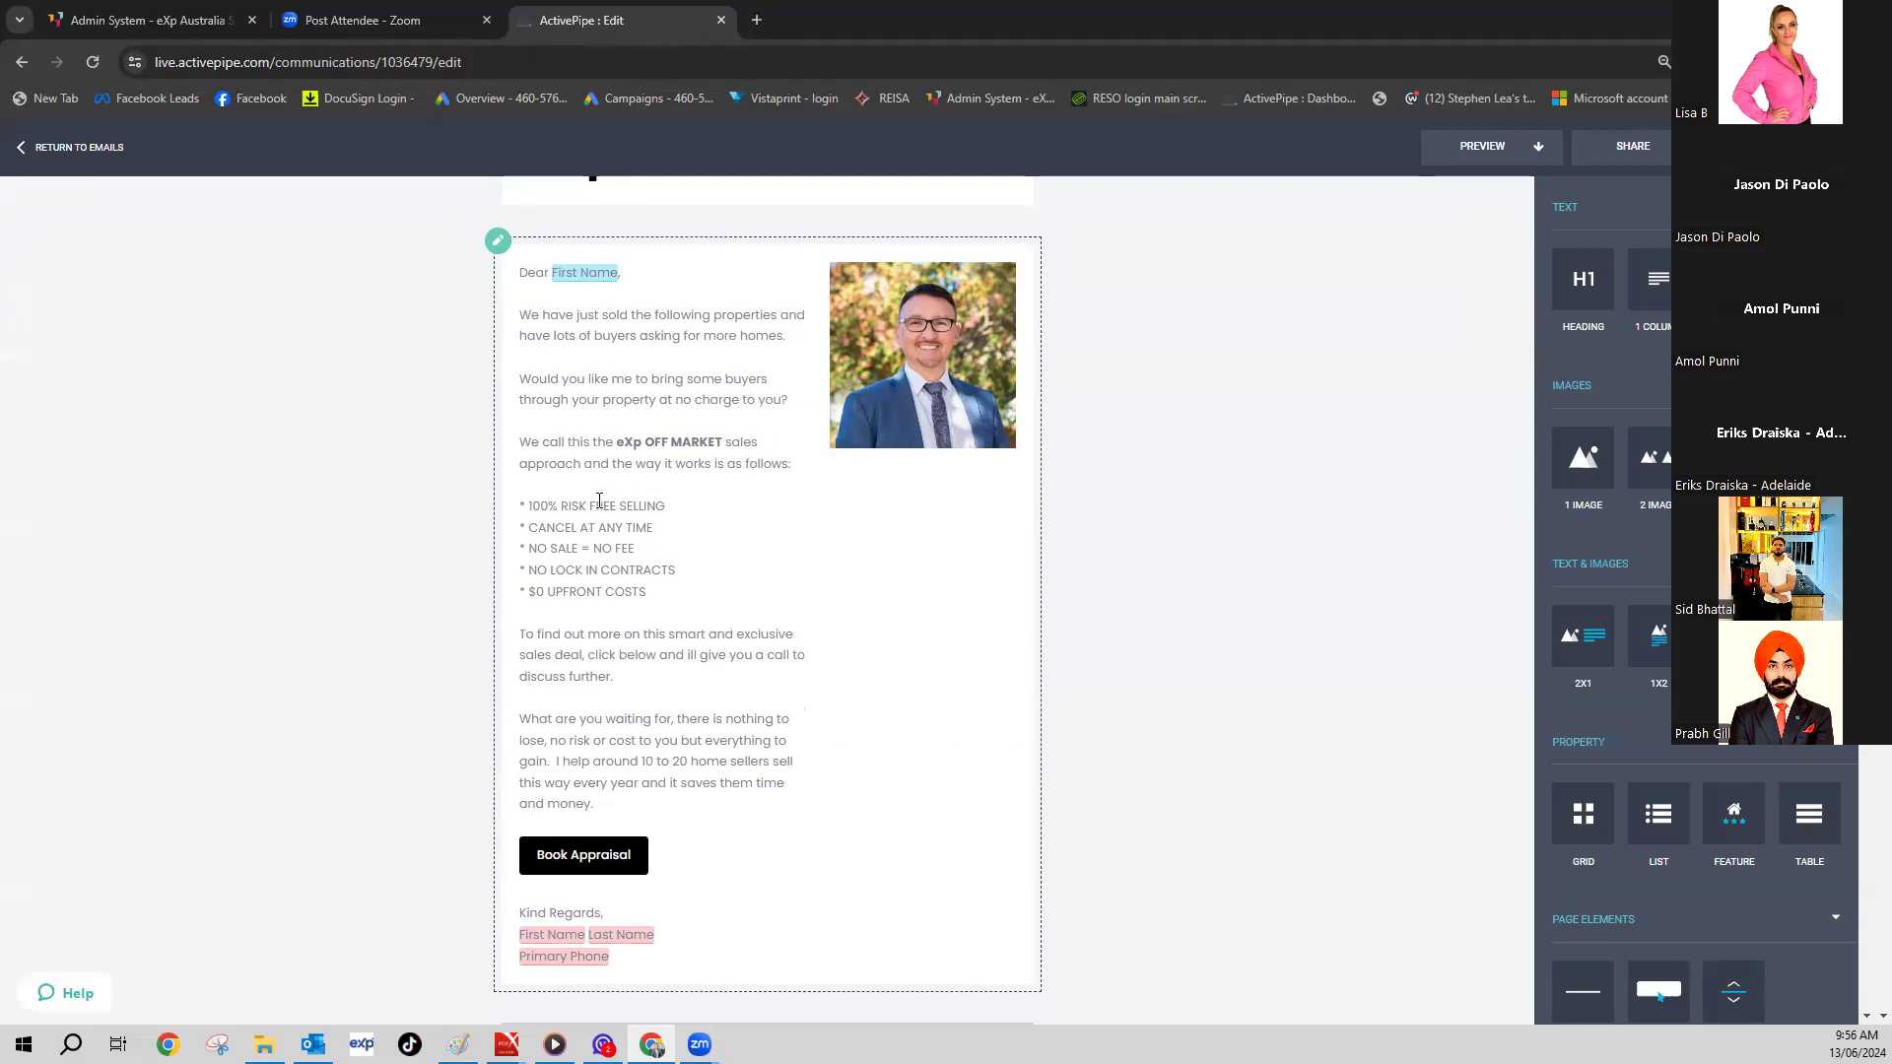
scroll(688, 536, "down", 10)
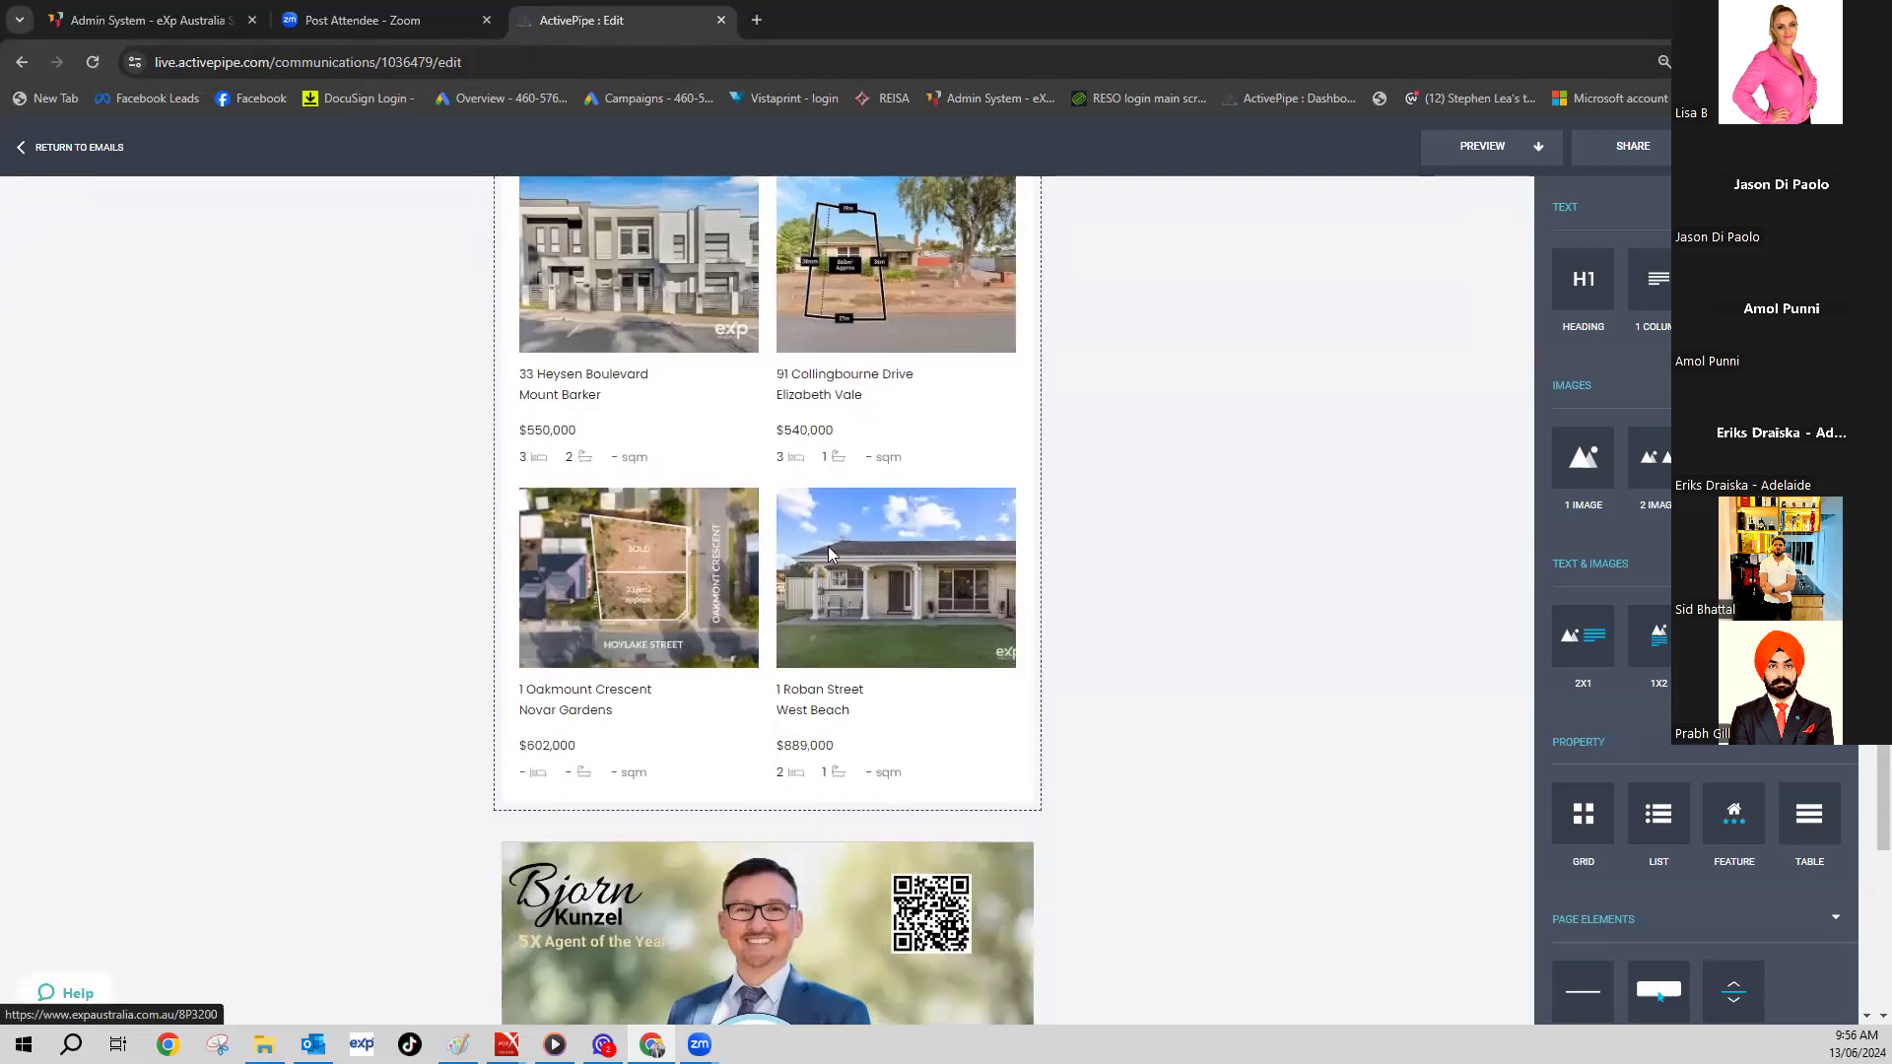
scroll(996, 604, "up", 4)
scroll(1026, 612, "down", 9)
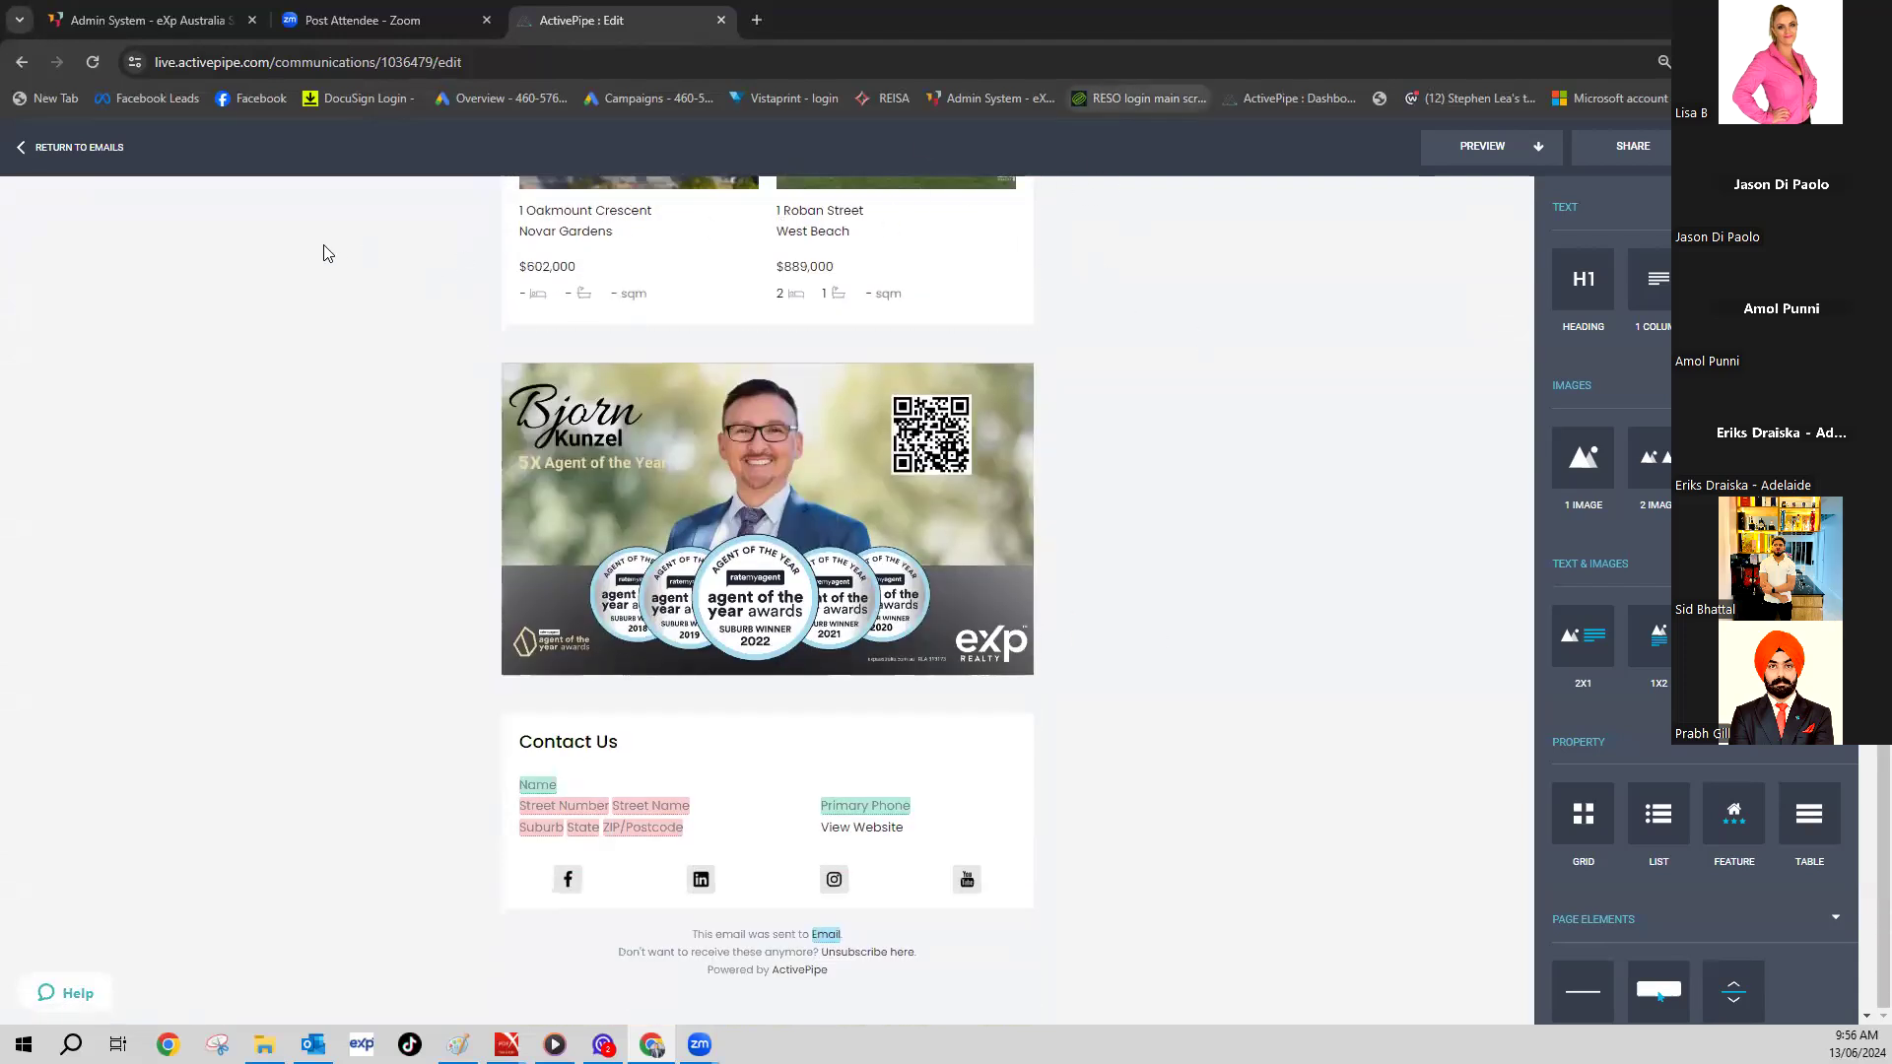
left_click(22, 147)
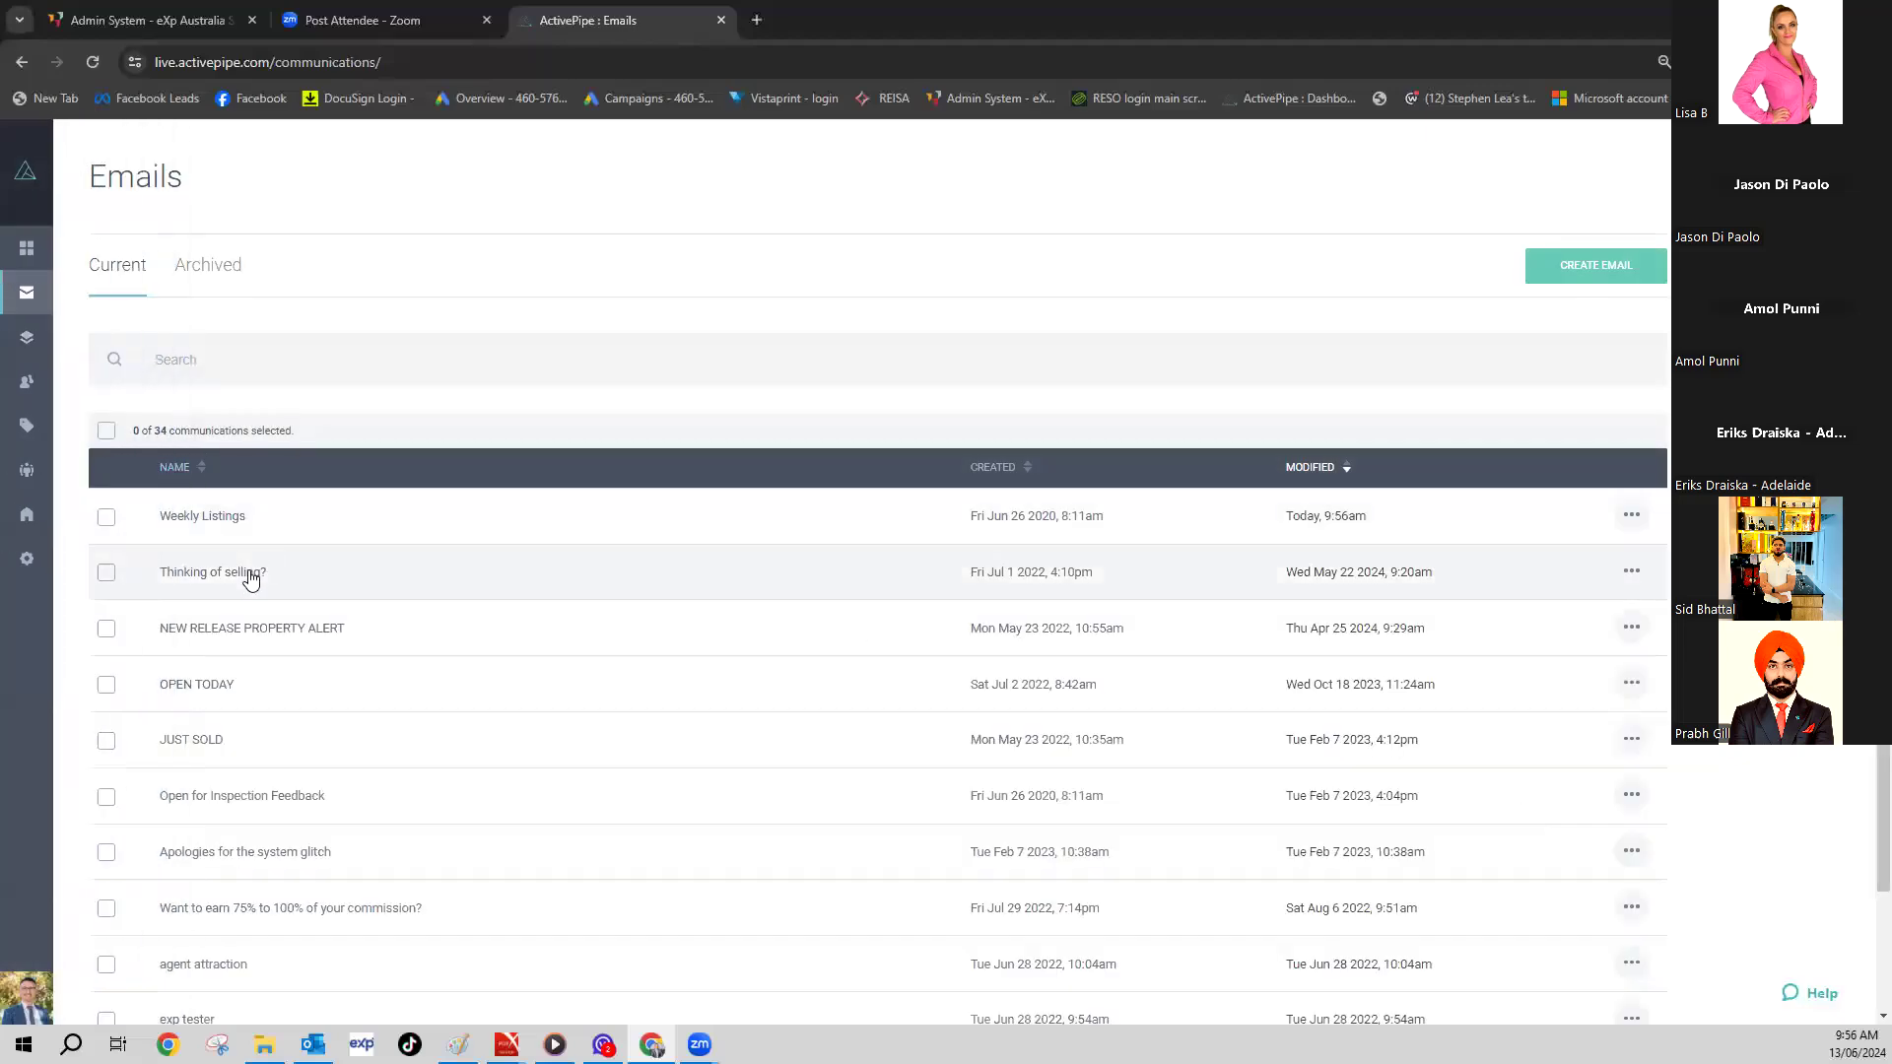
- Switch from the Emails list to the Campaigns page
scroll(232, 780, "down", 2)
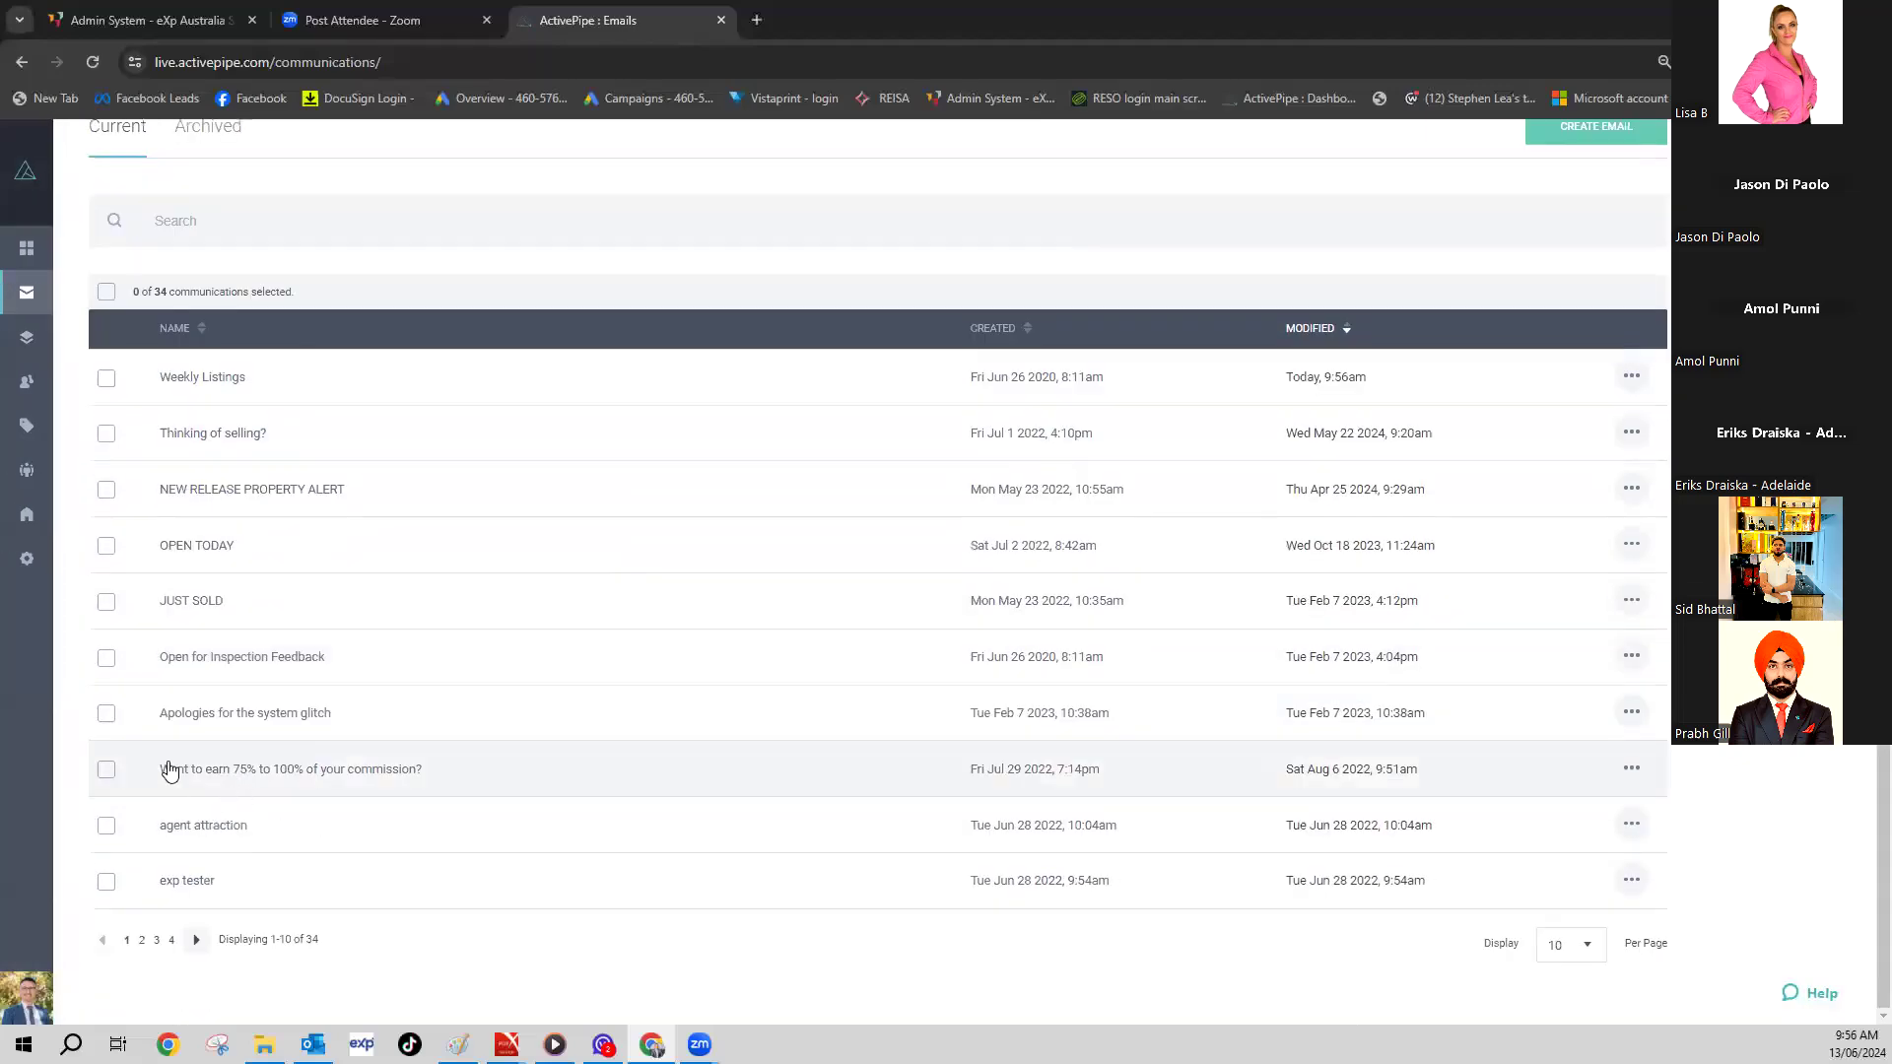
scroll(138, 670, "up", 2)
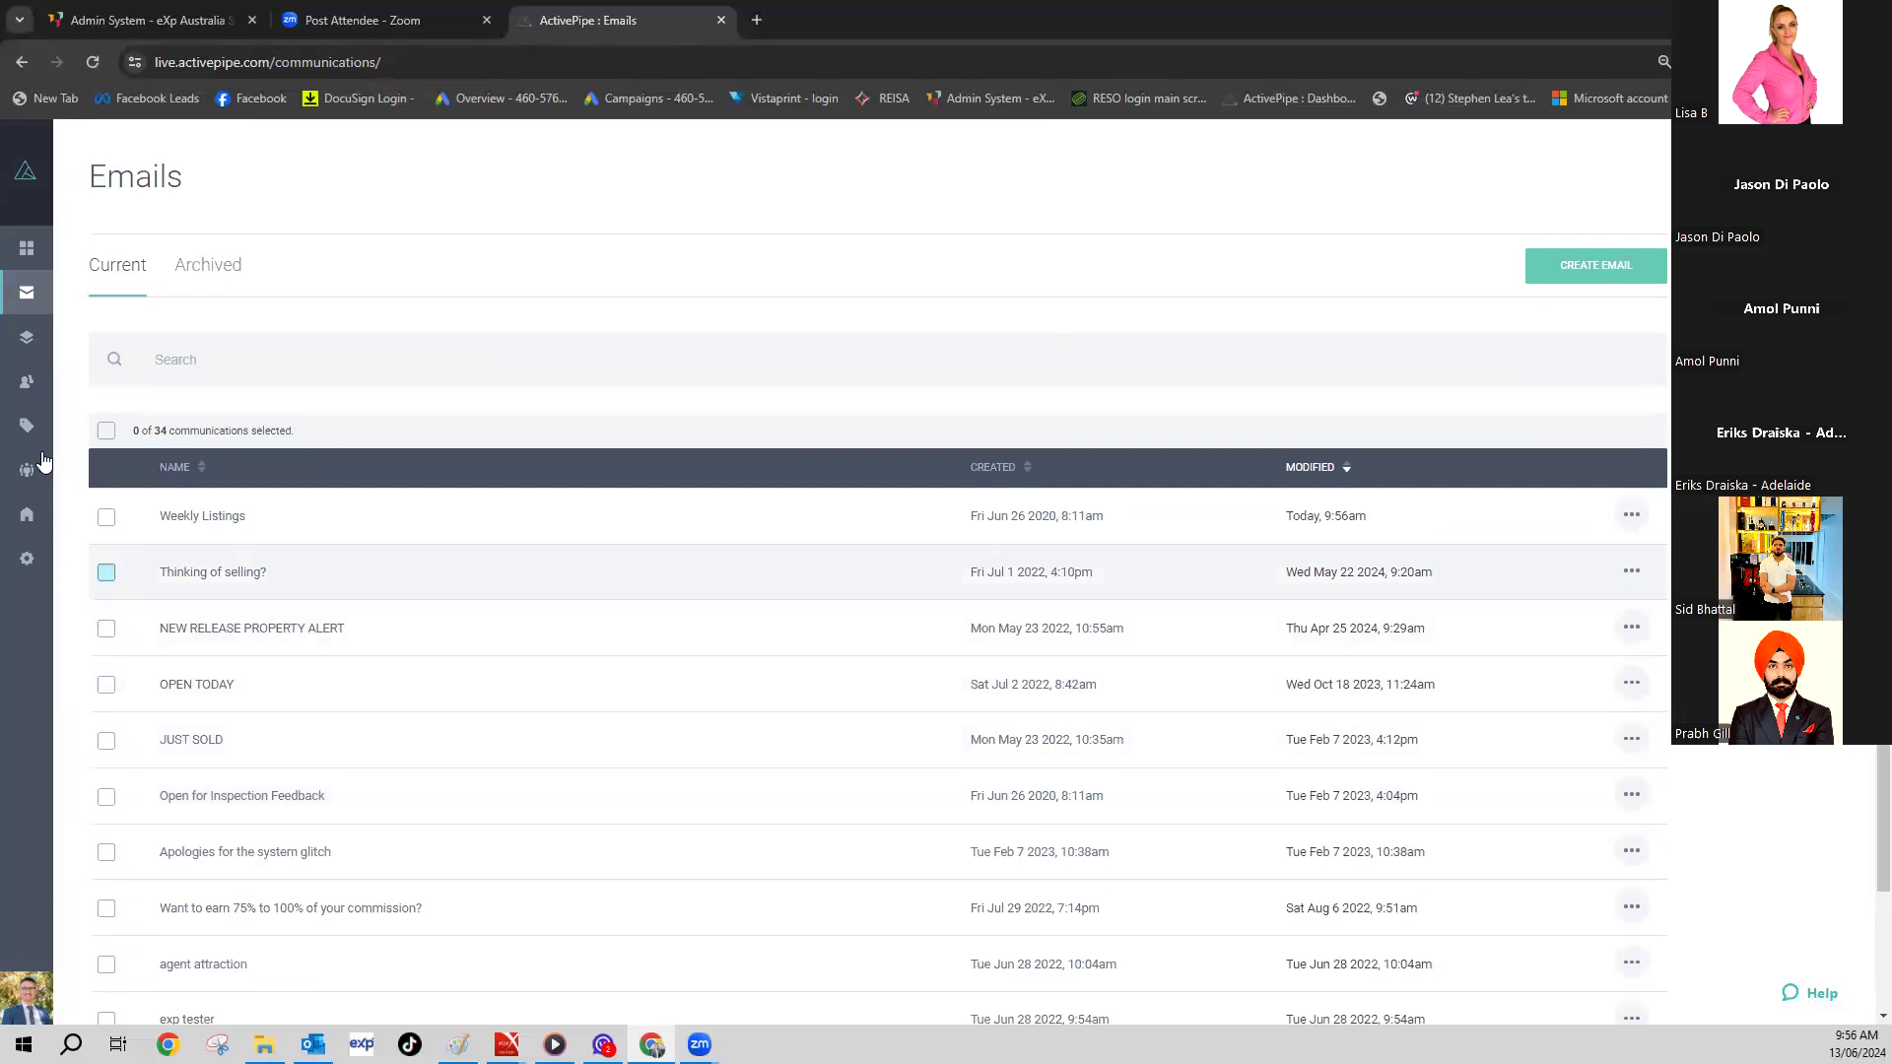
left_click(73, 347)
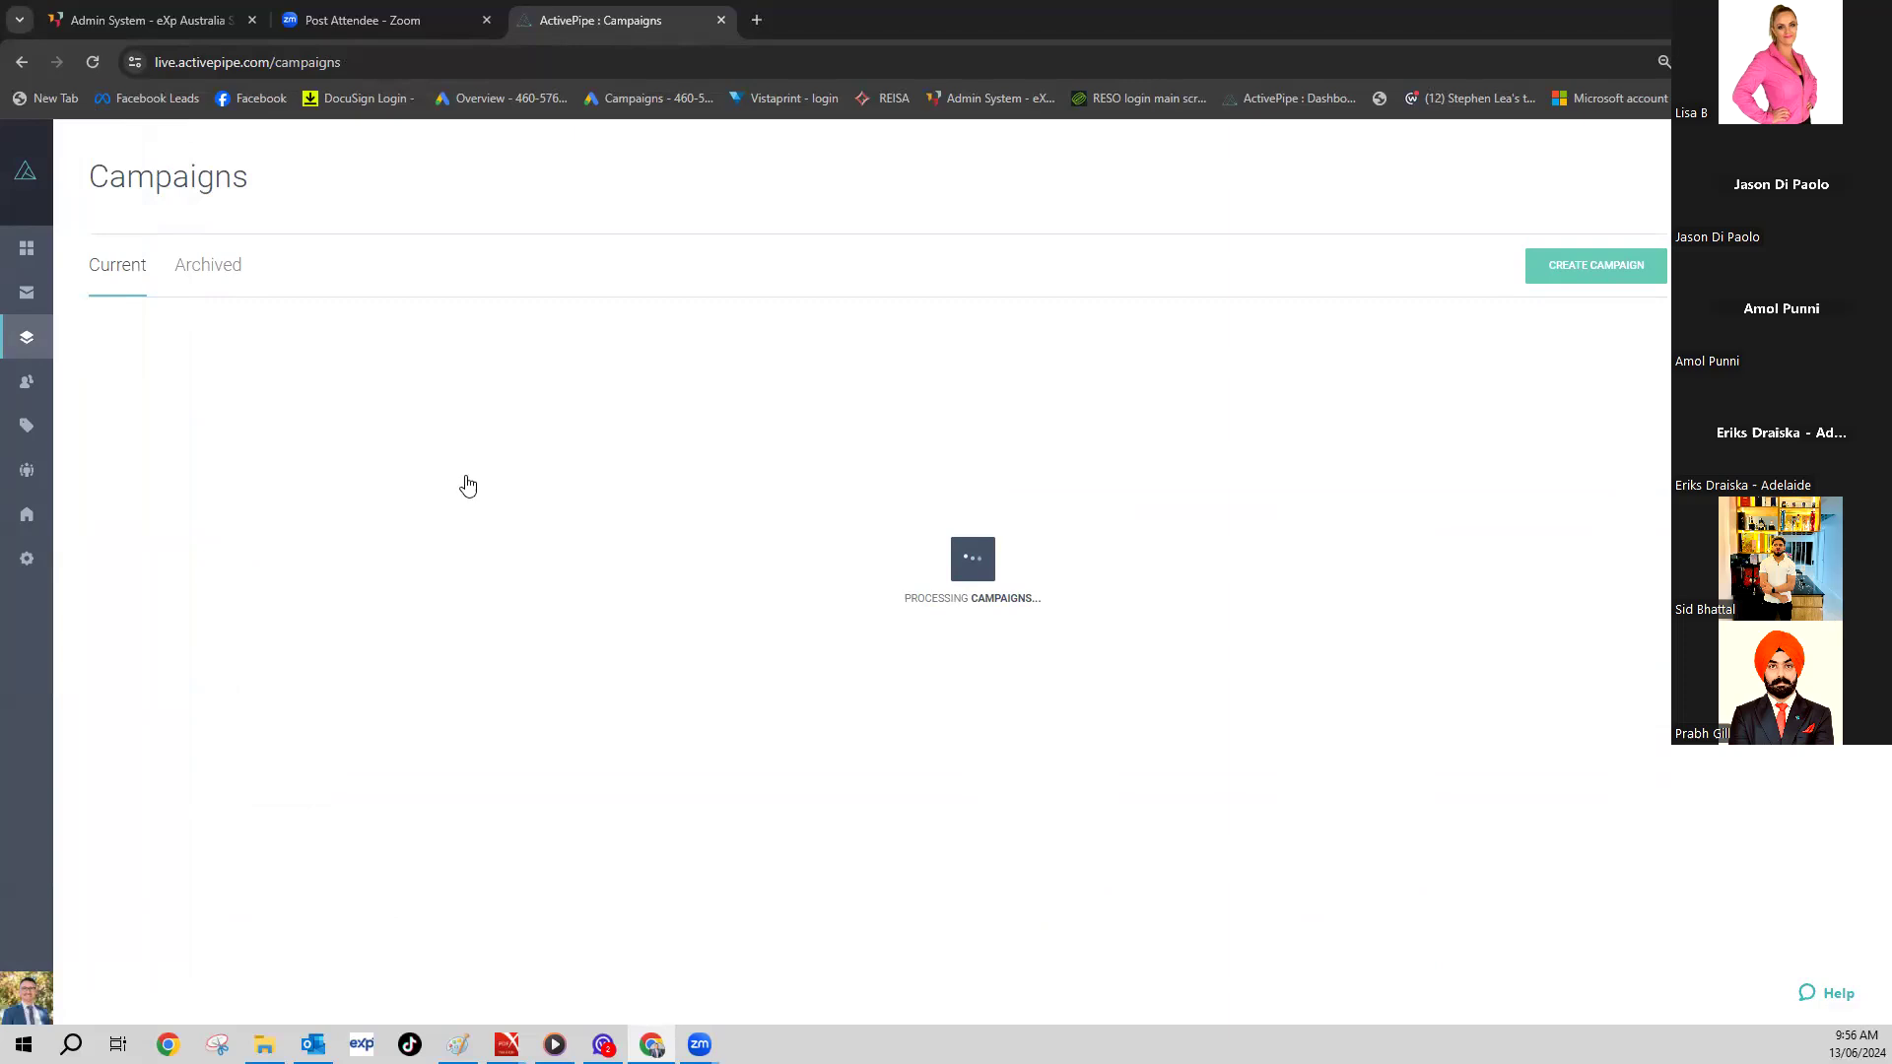
- Browse the 288 finished Quick Send campaigns and sent counts, then return to Emails
scroll(397, 542, "down", 8)
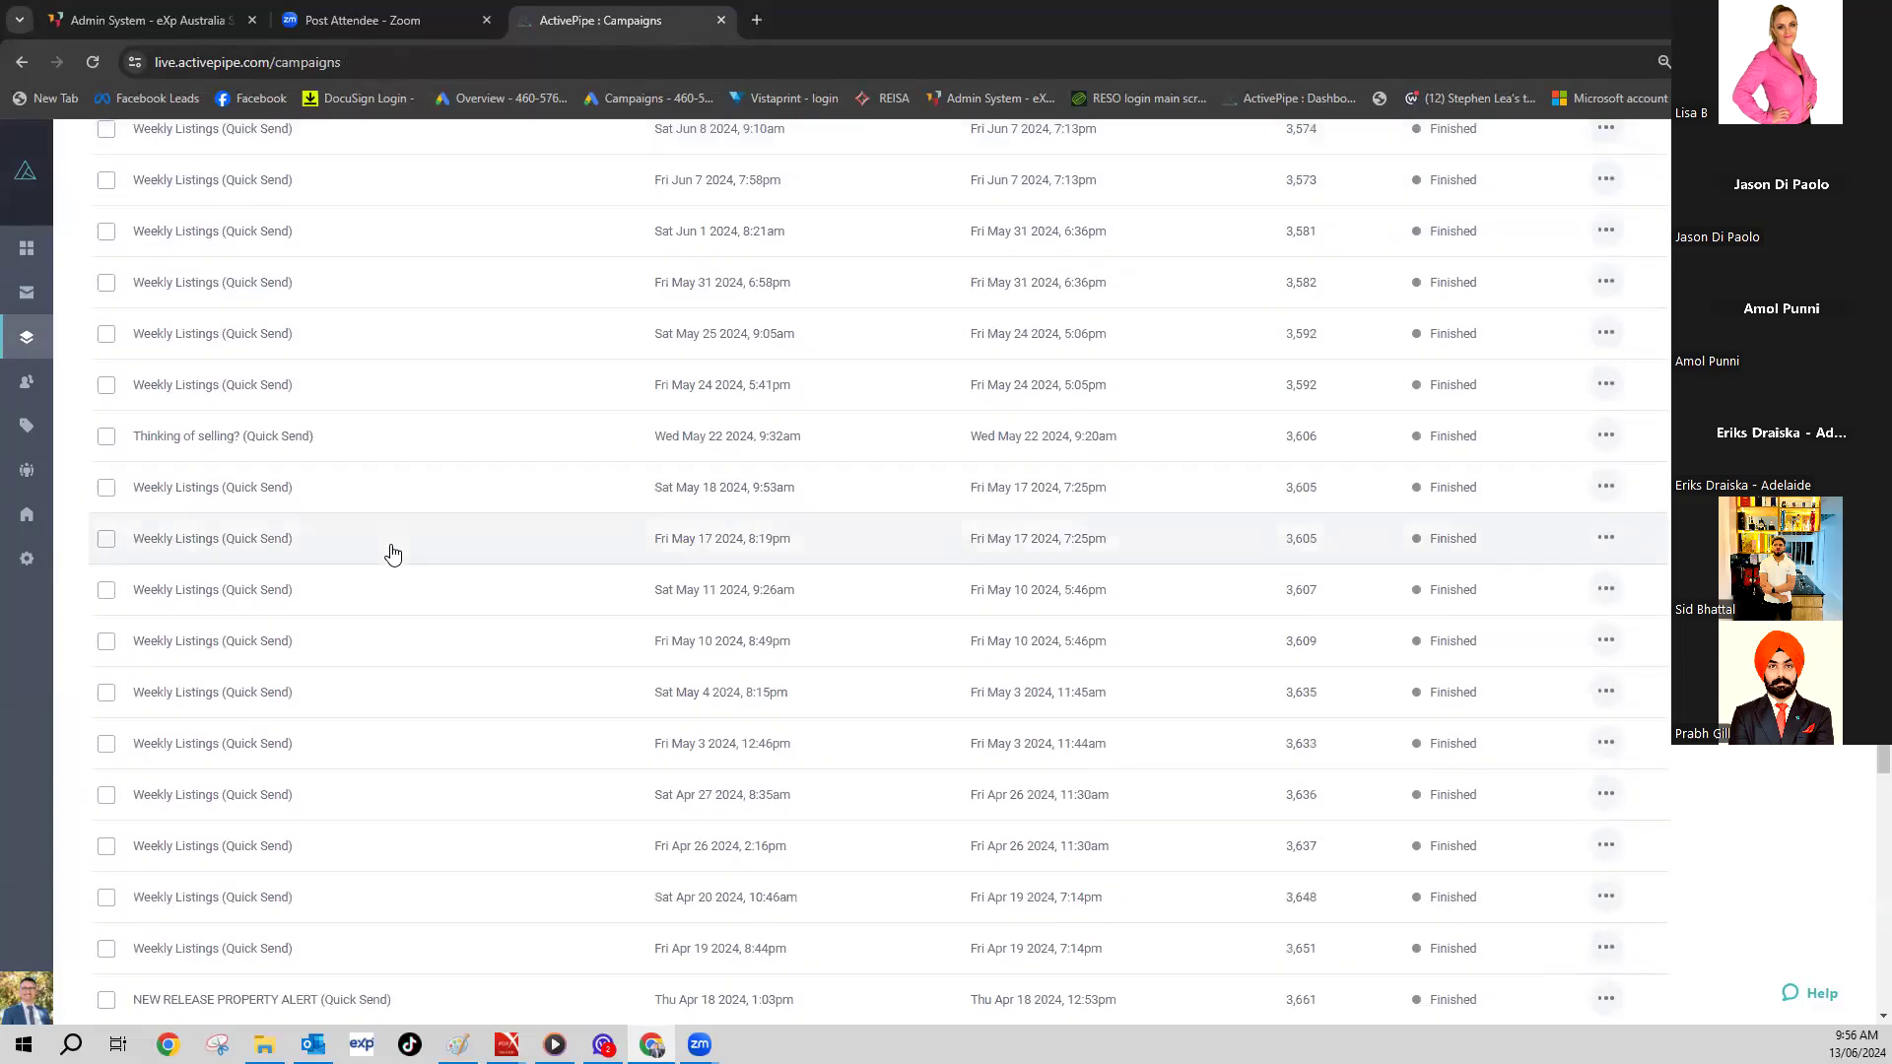
scroll(325, 690, "up", 2)
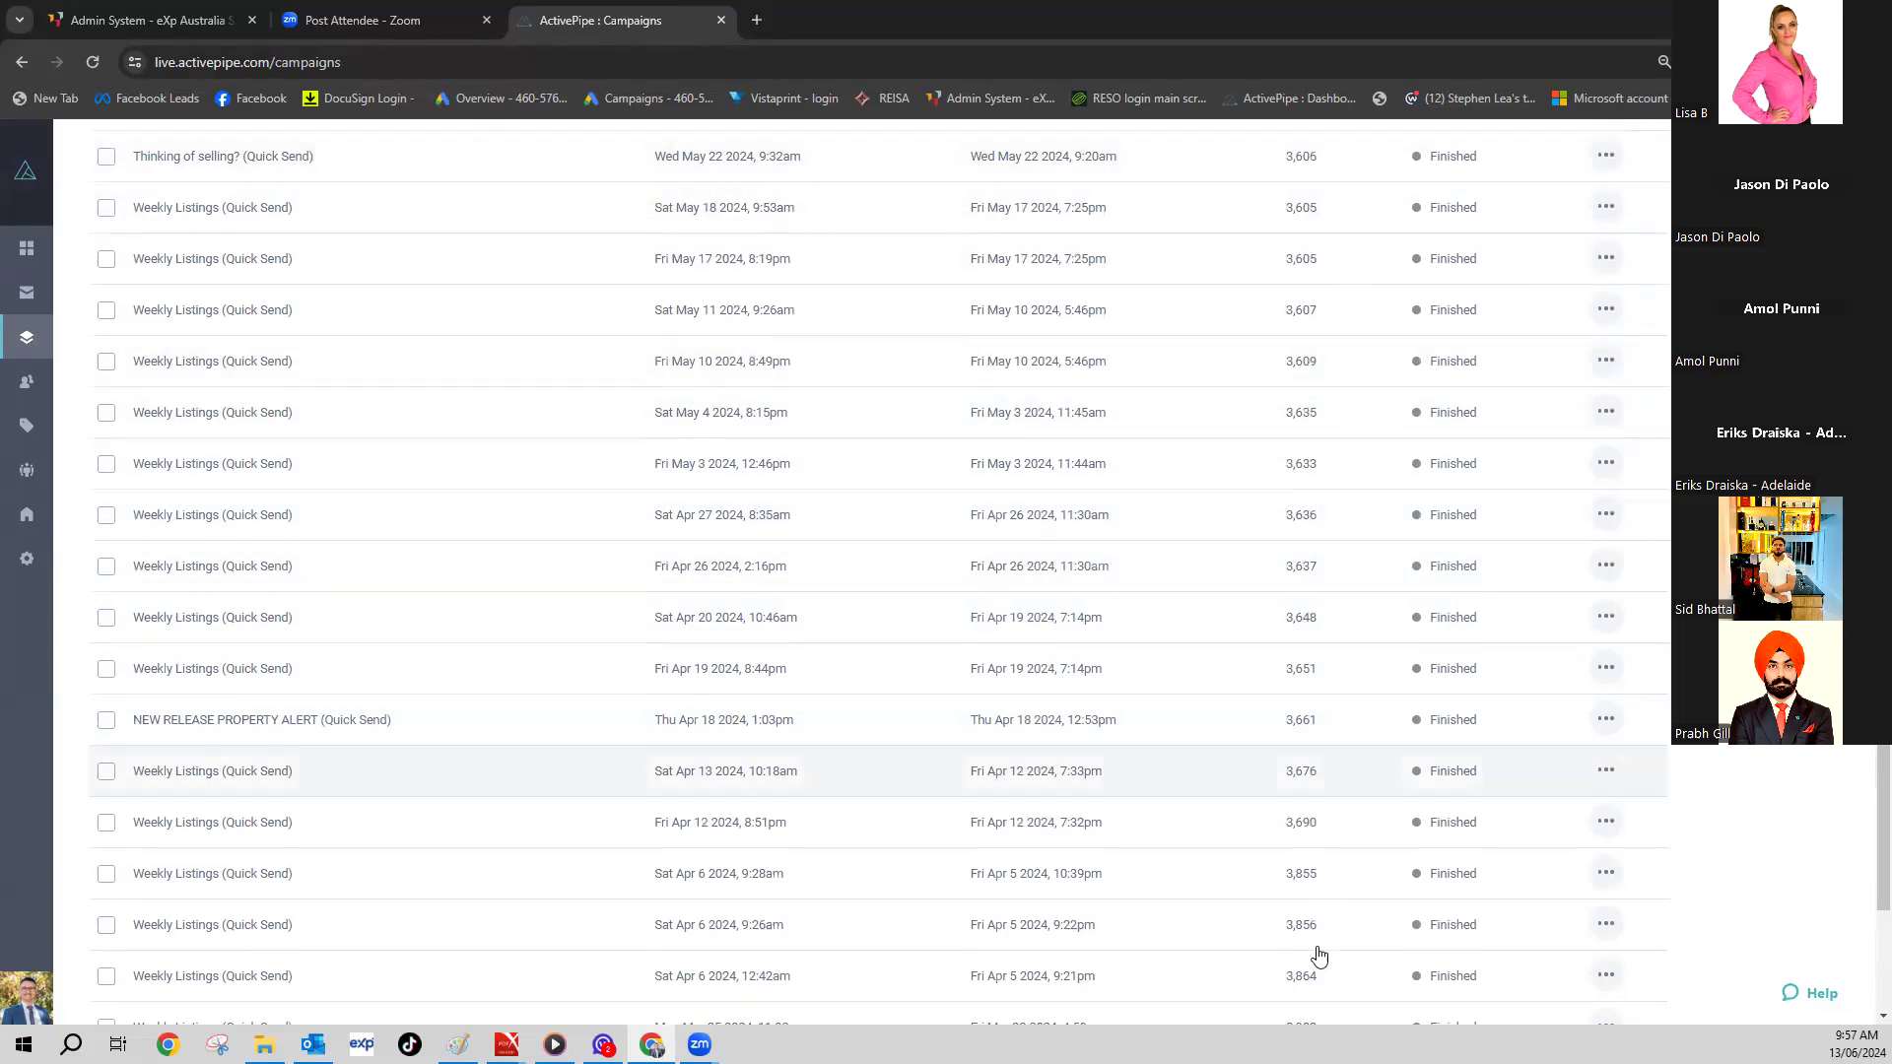
scroll(1327, 498, "up", 5)
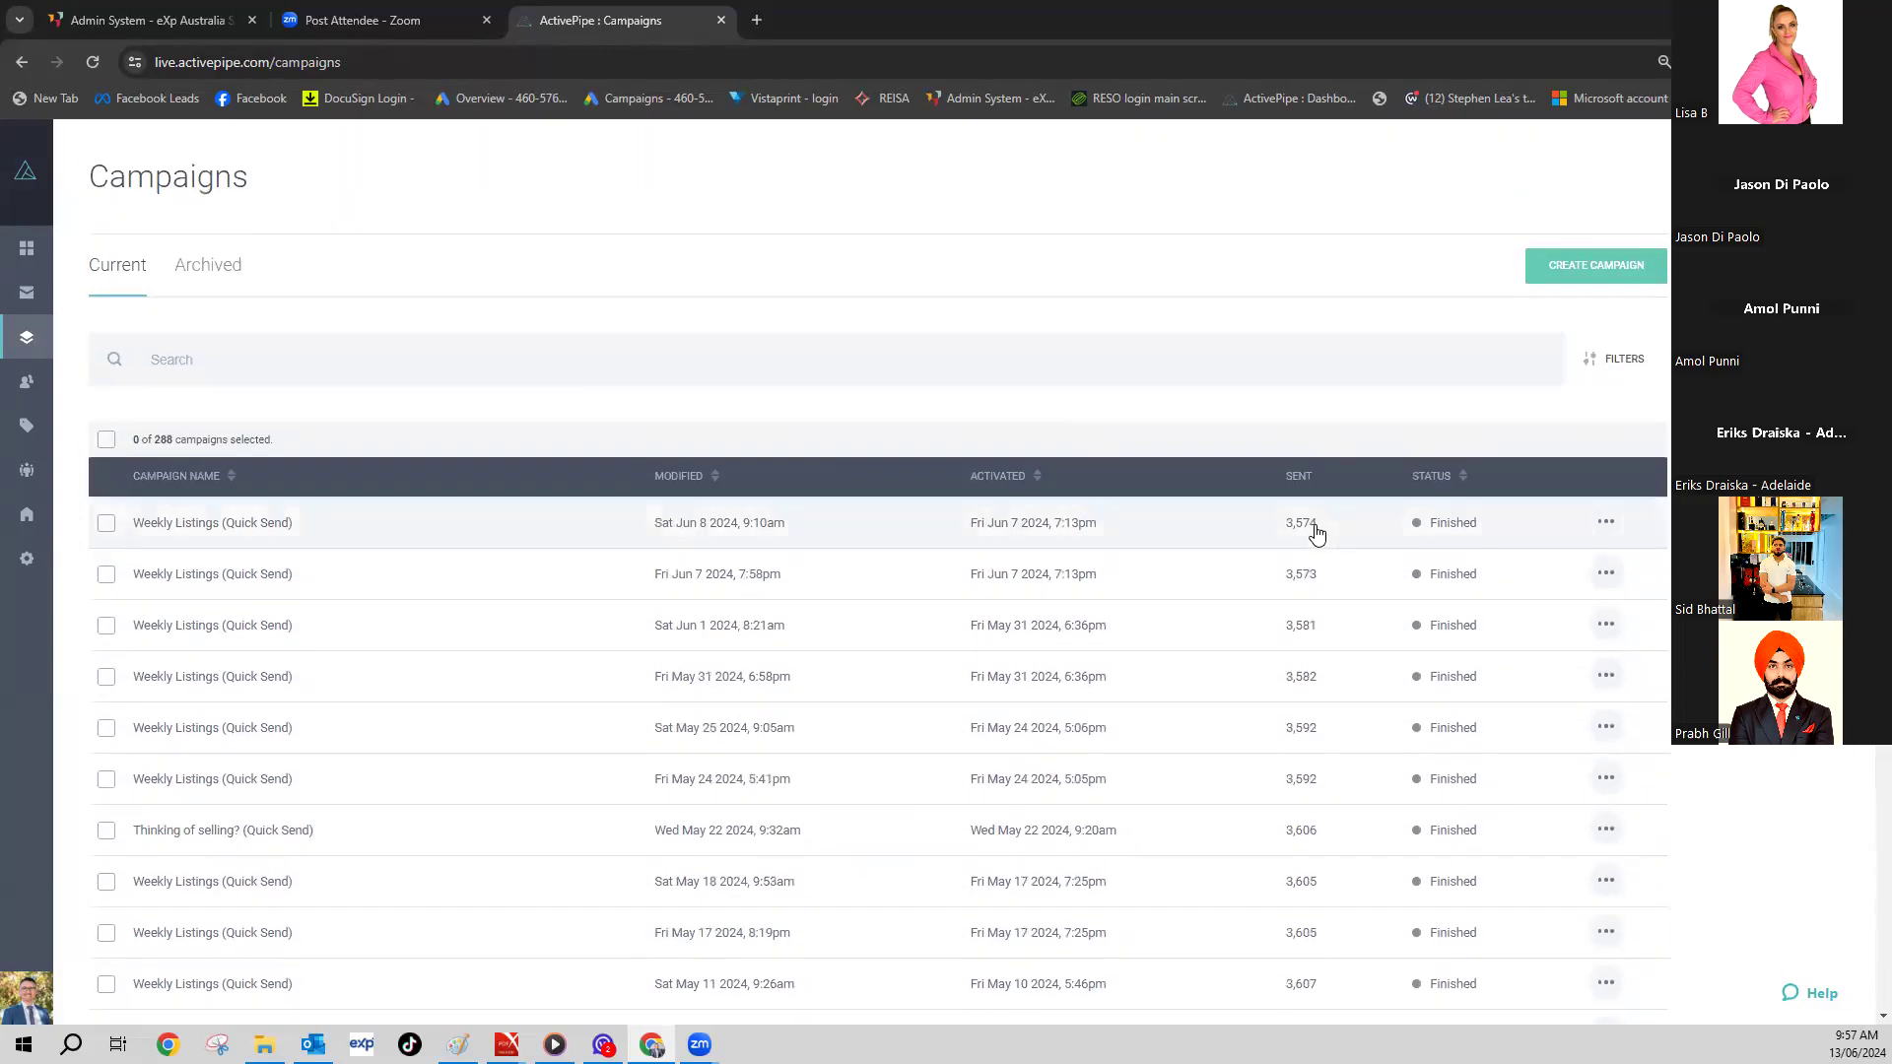
scroll(1318, 532, "down", 2)
scroll(1318, 534, "down", 4)
scroll(1317, 534, "up", 7)
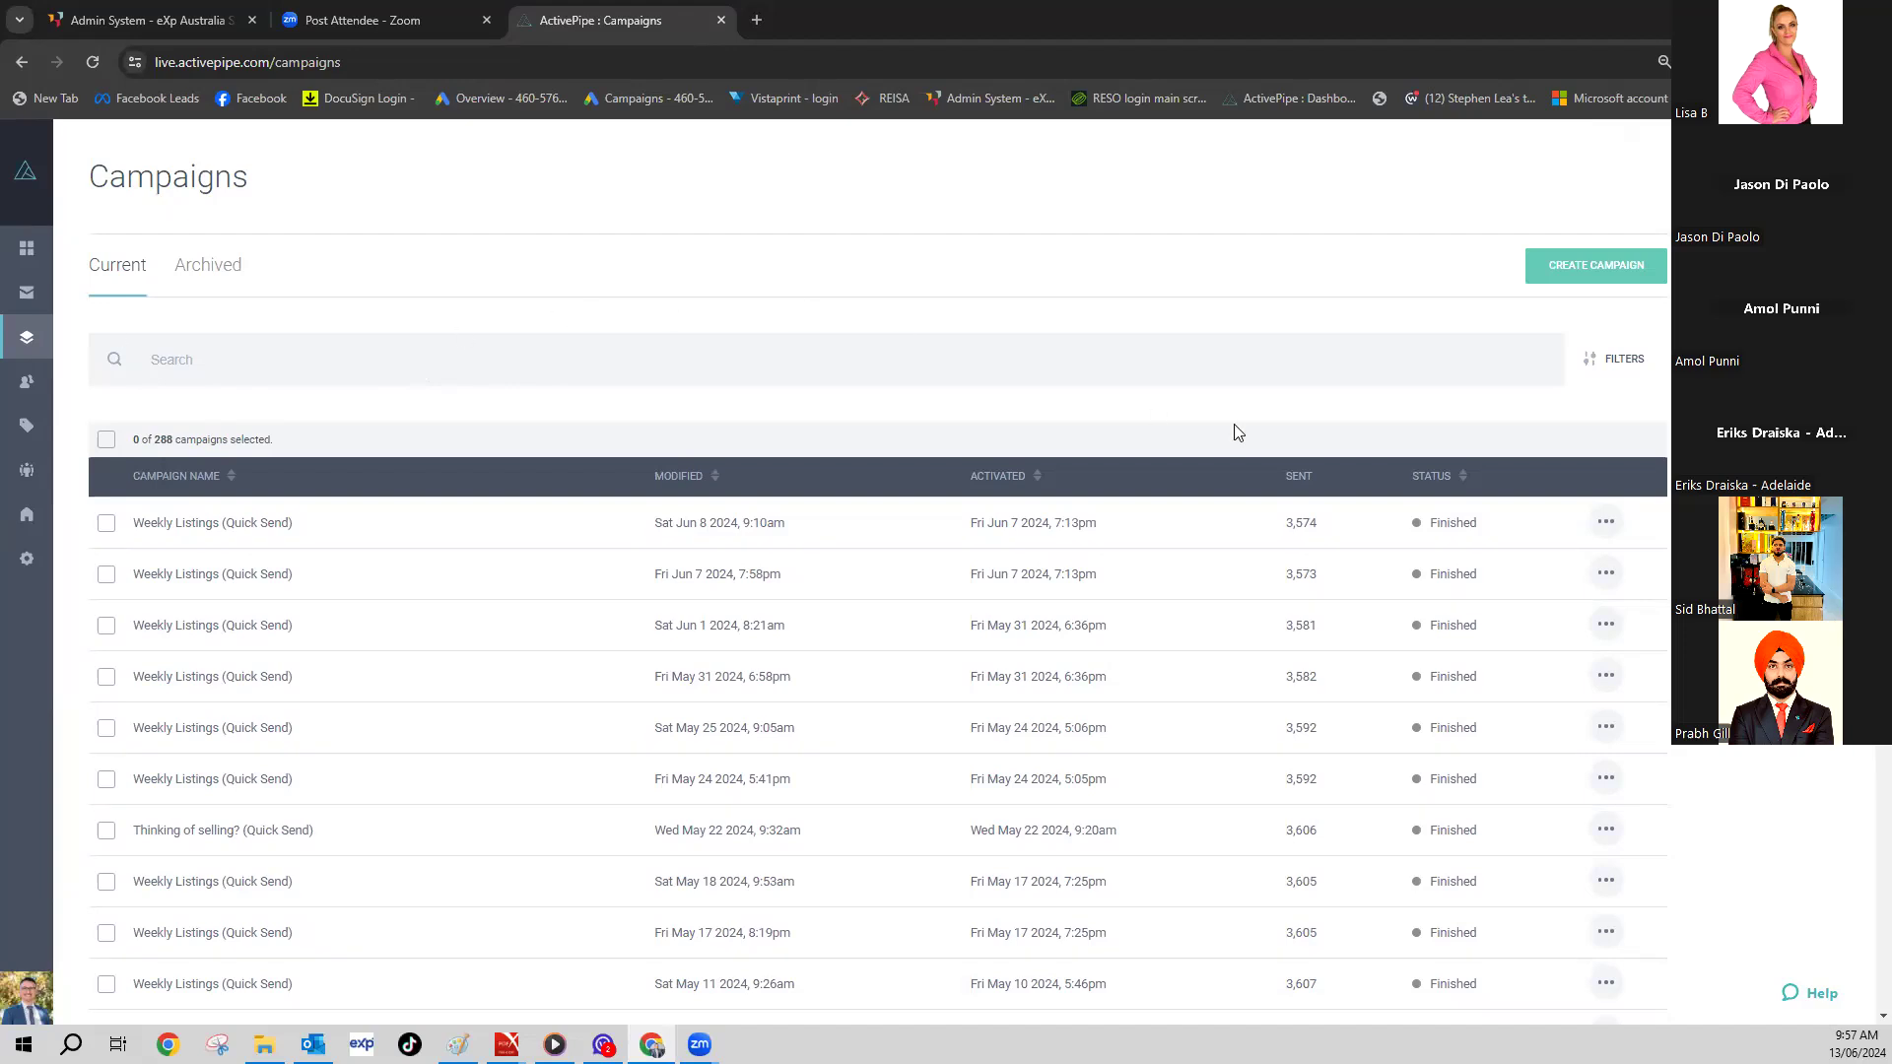
scroll(732, 484, "down", 3)
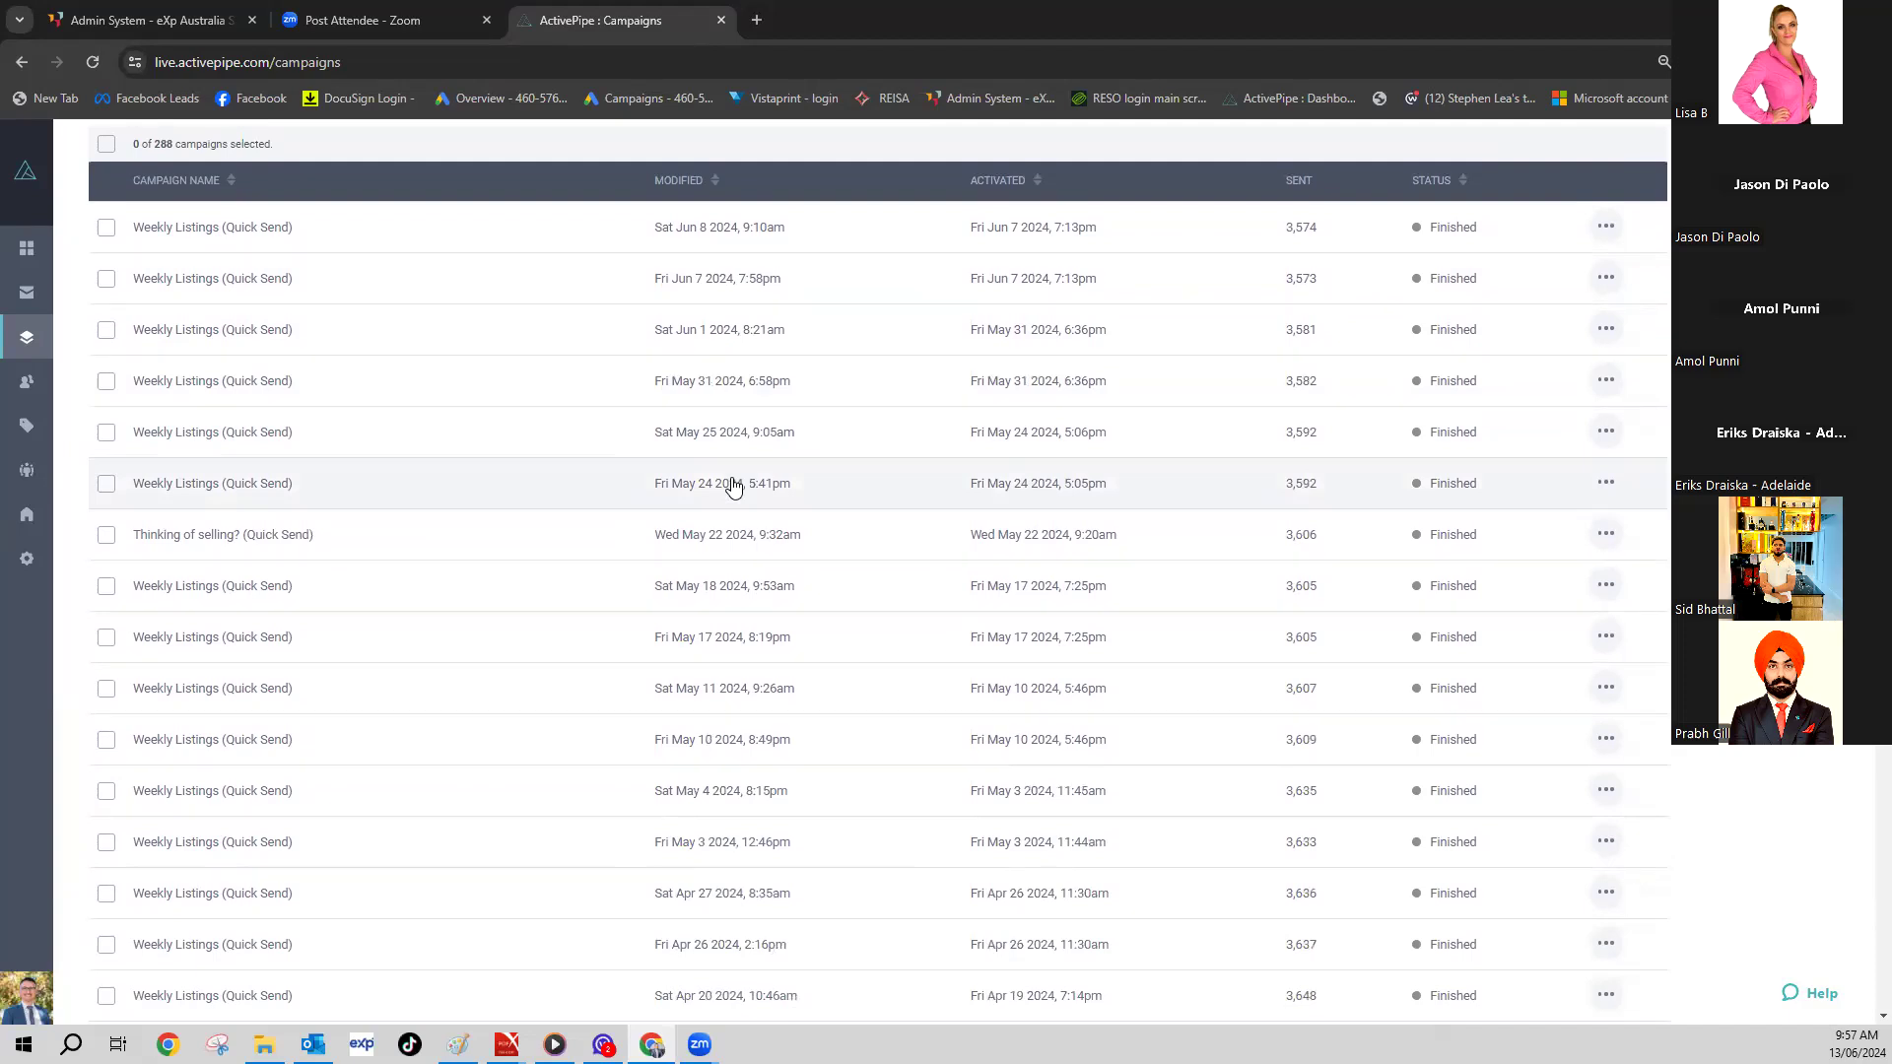
scroll(732, 485, "down", 6)
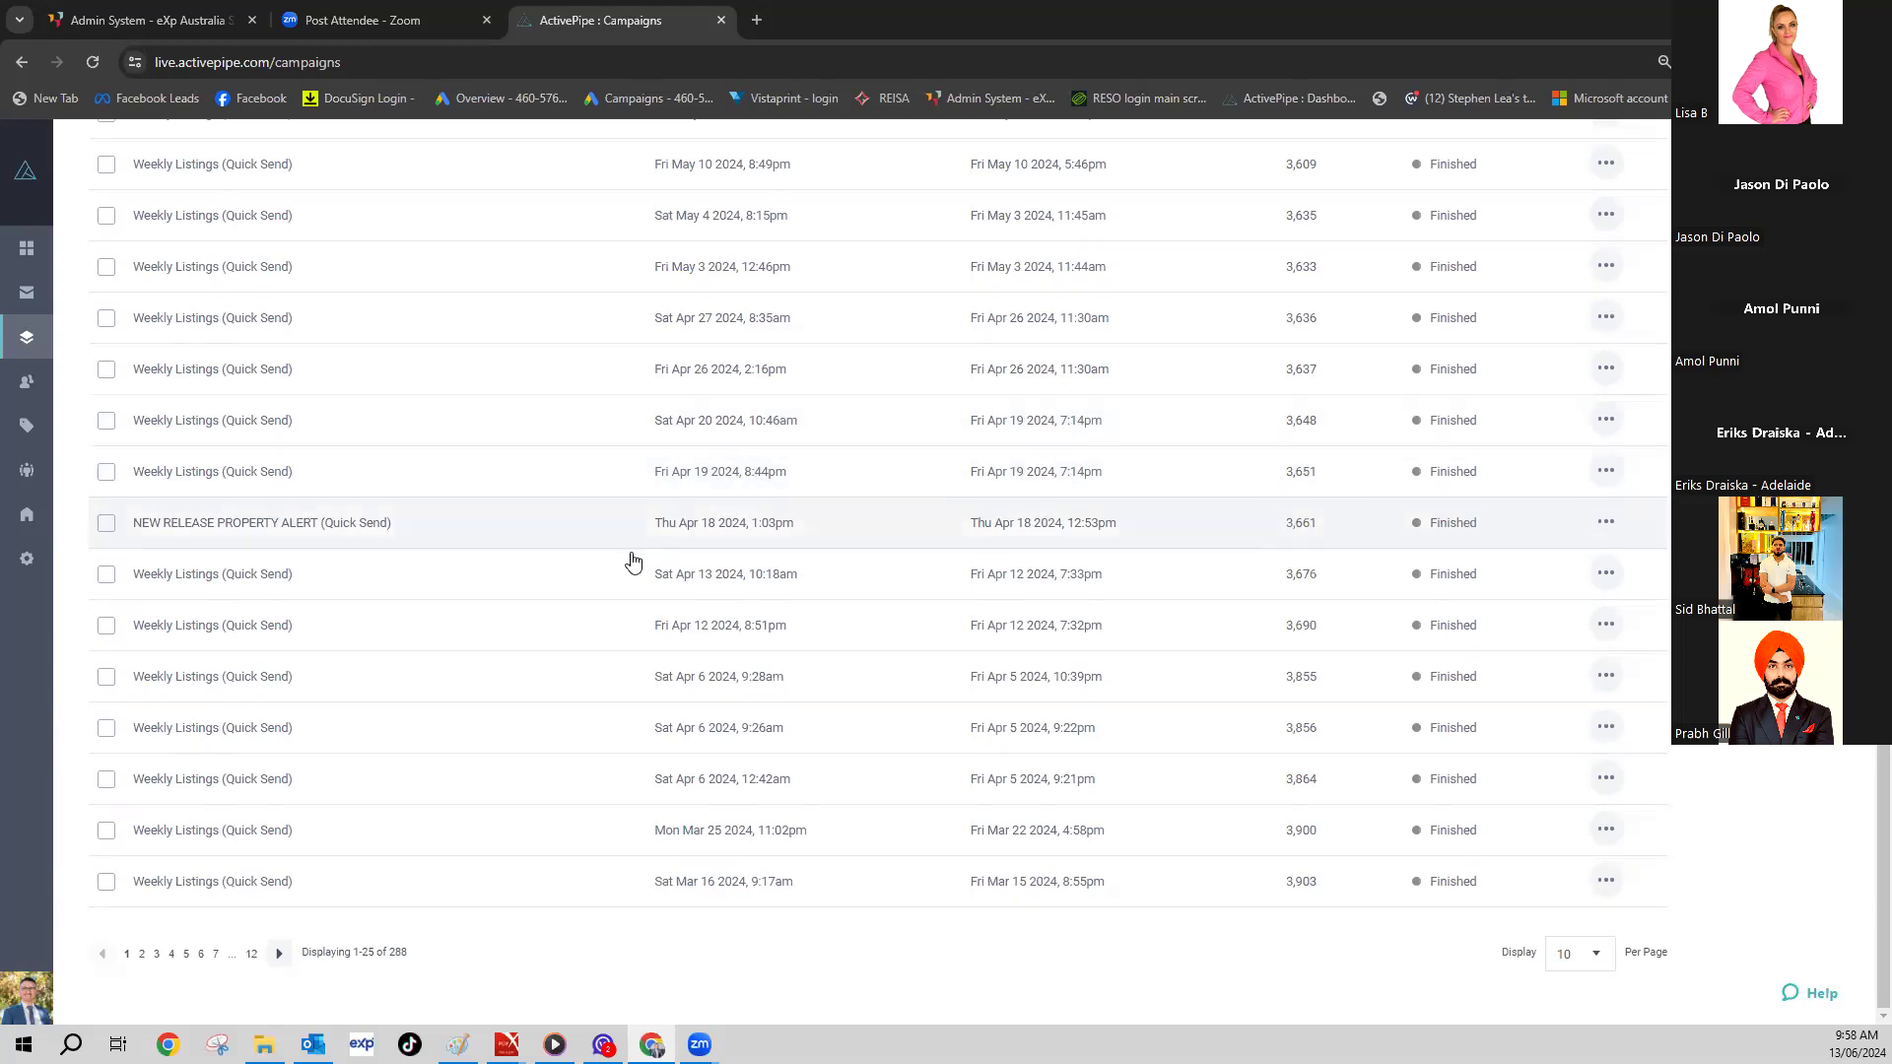
scroll(354, 838, "up", 9)
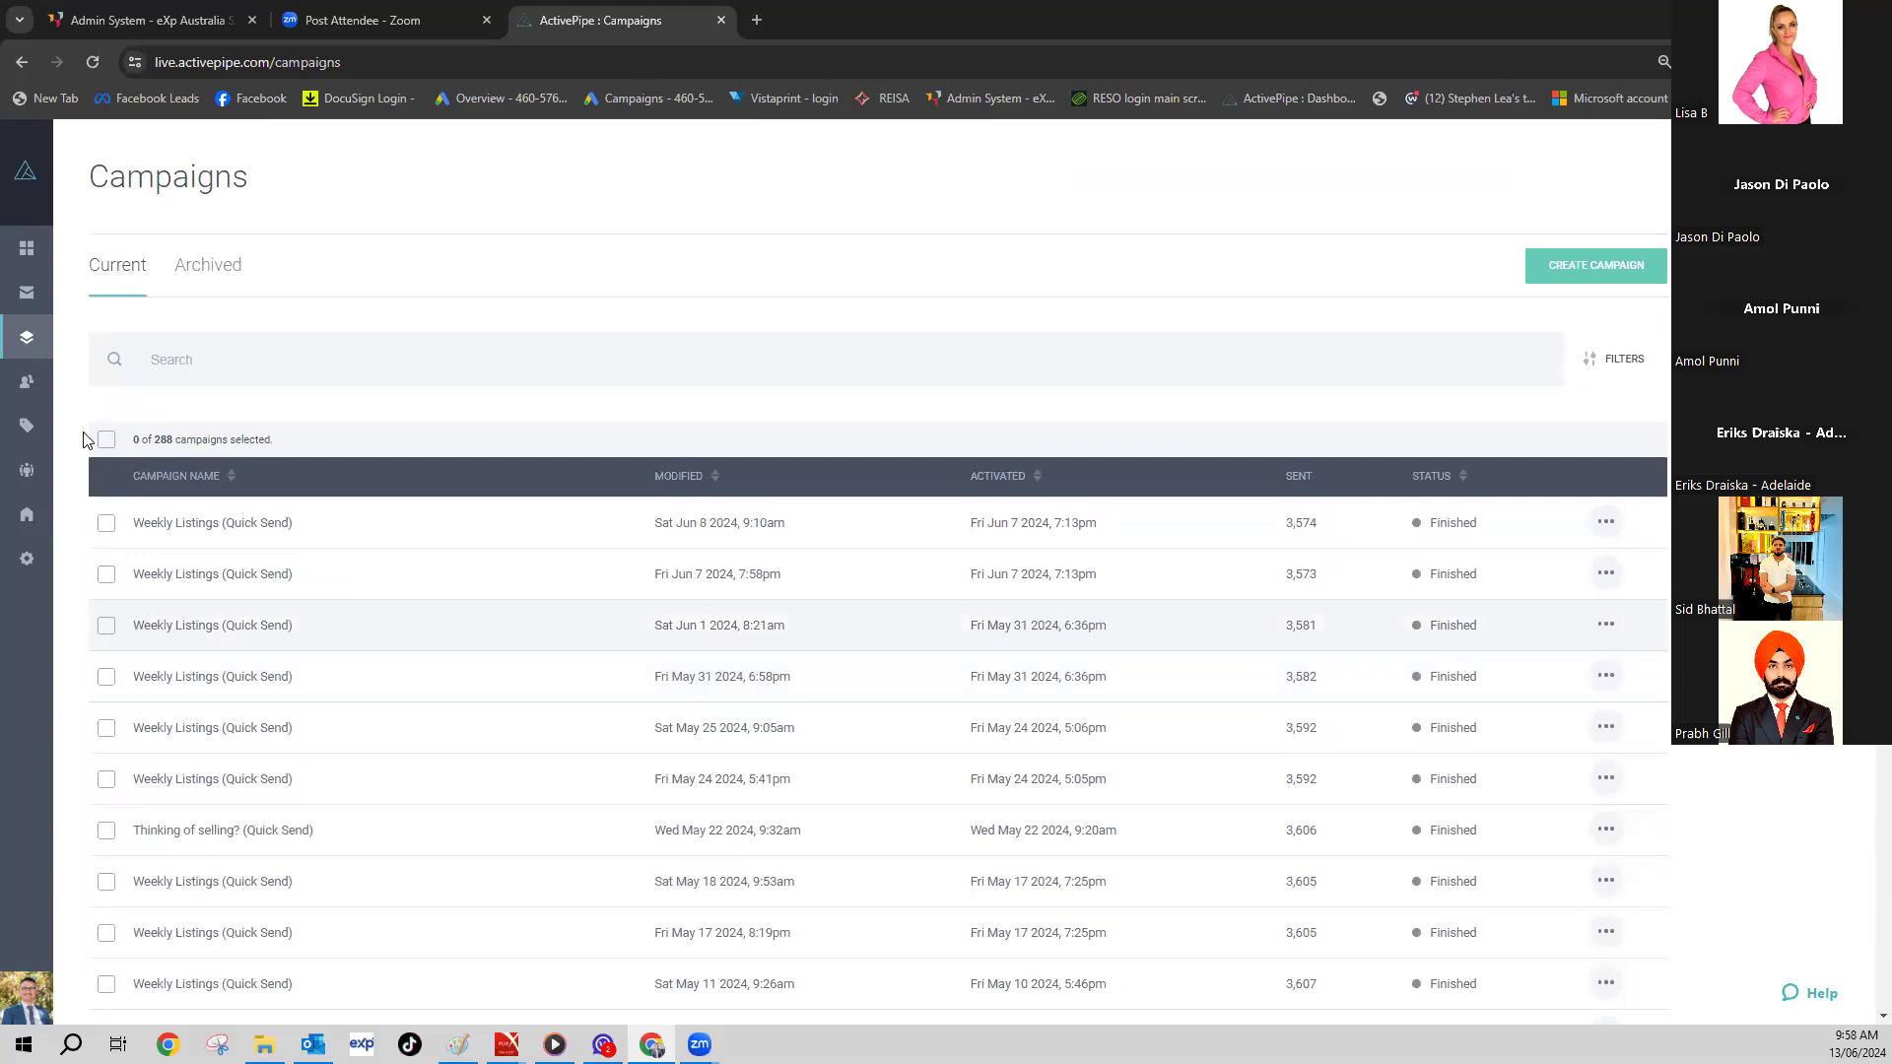
left_click(19, 299)
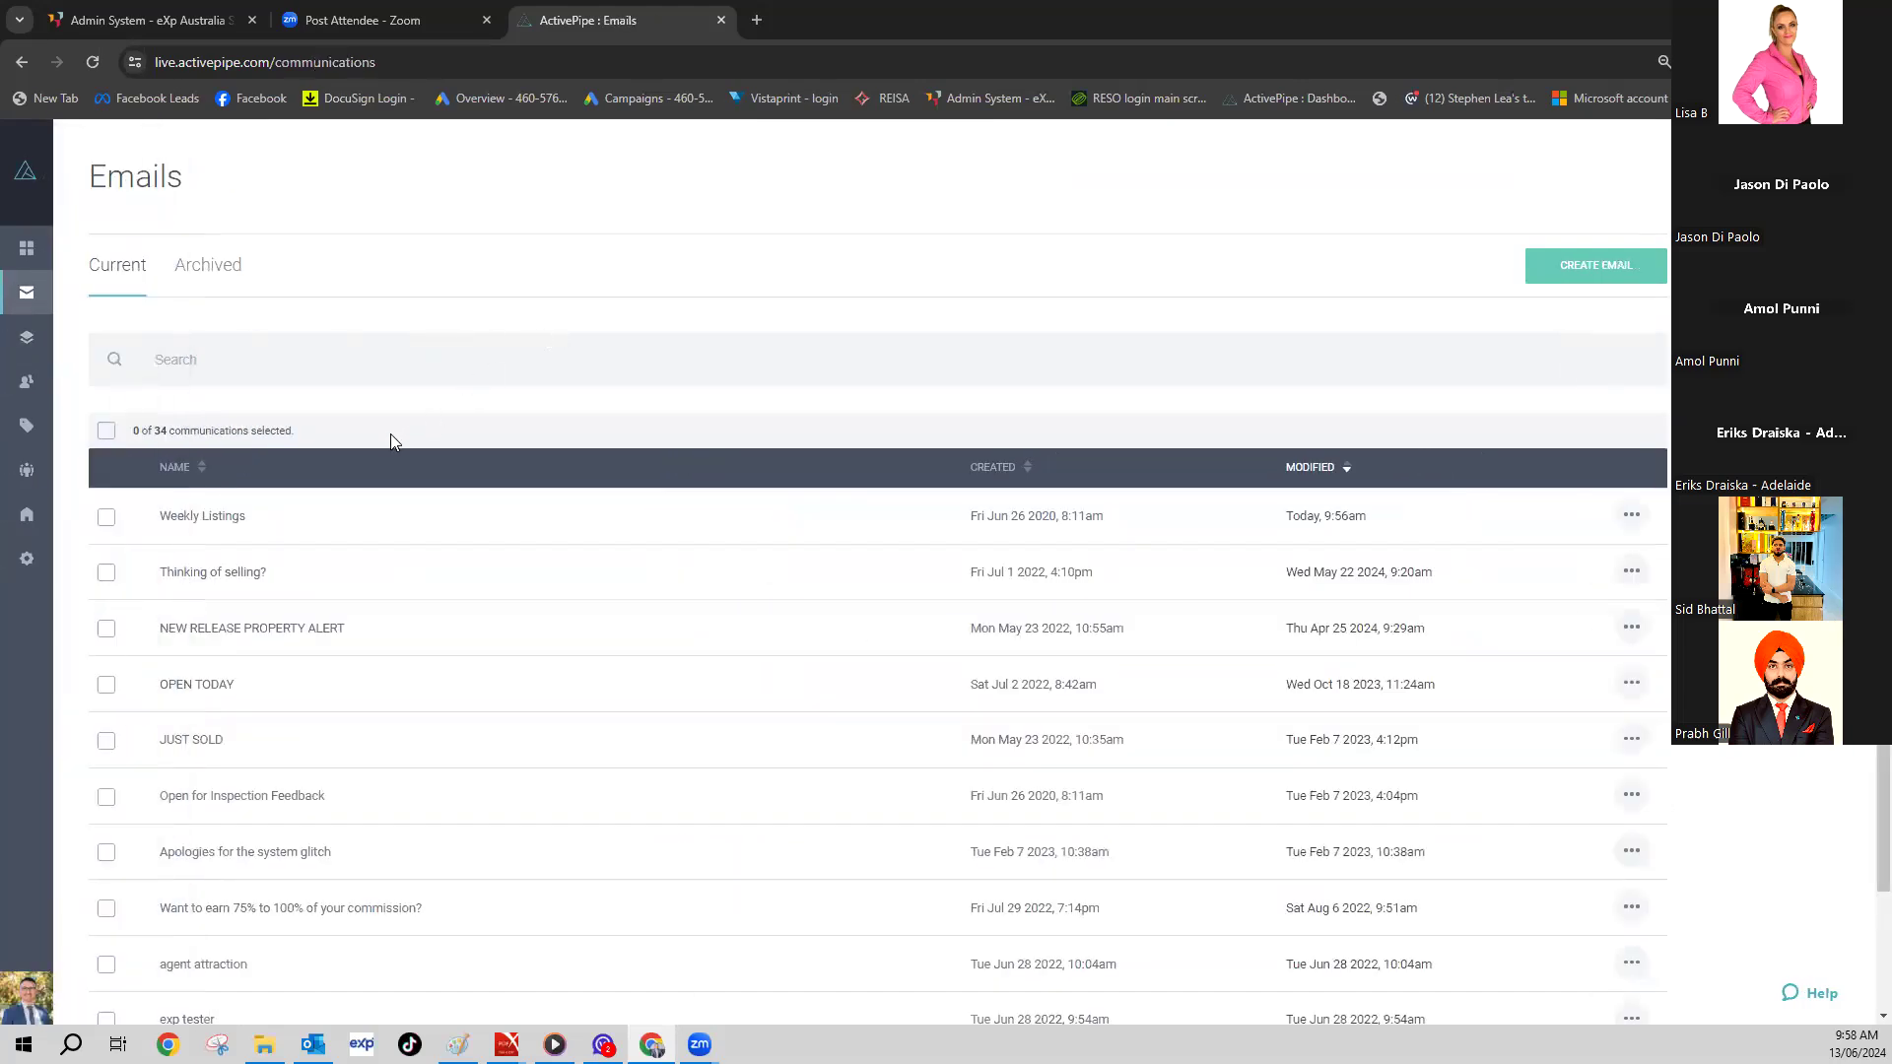
- Switch from the Emails list to Outlook's ActivePipe search results
scroll(390, 434, "down", 3)
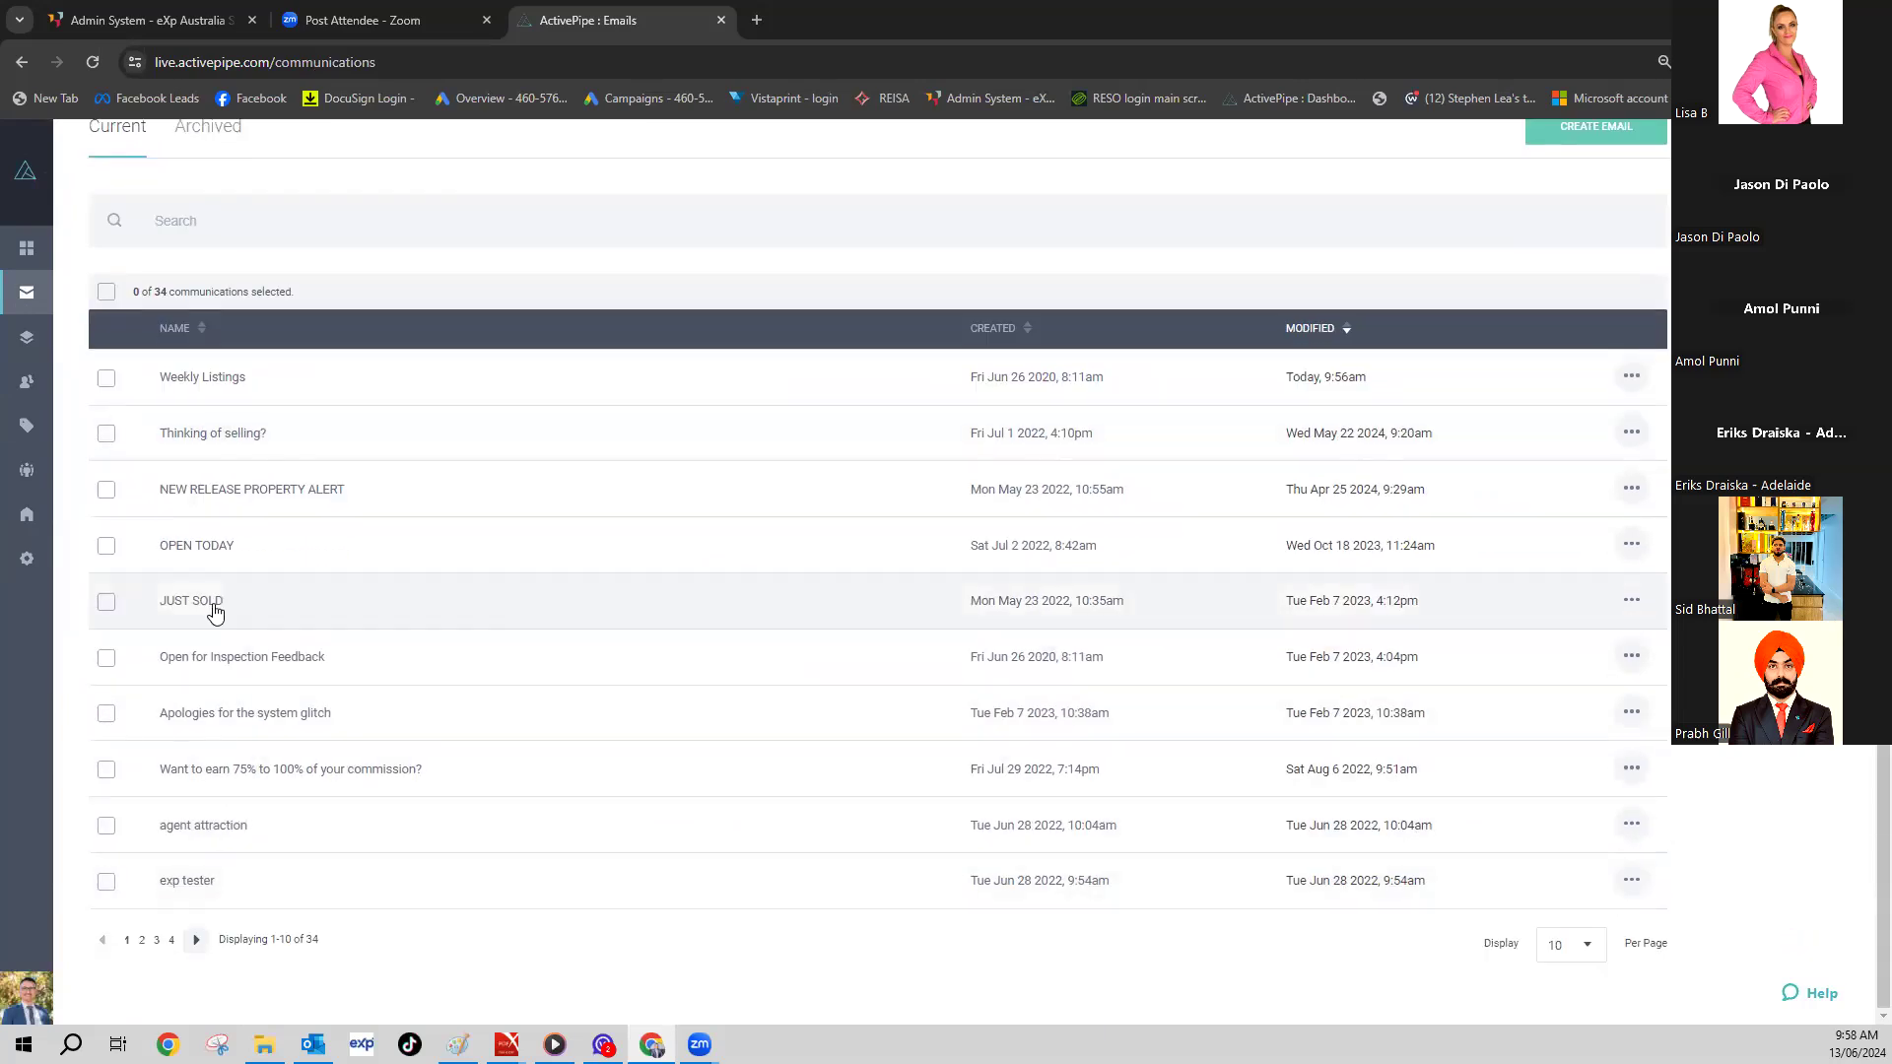
left_click(313, 1045)
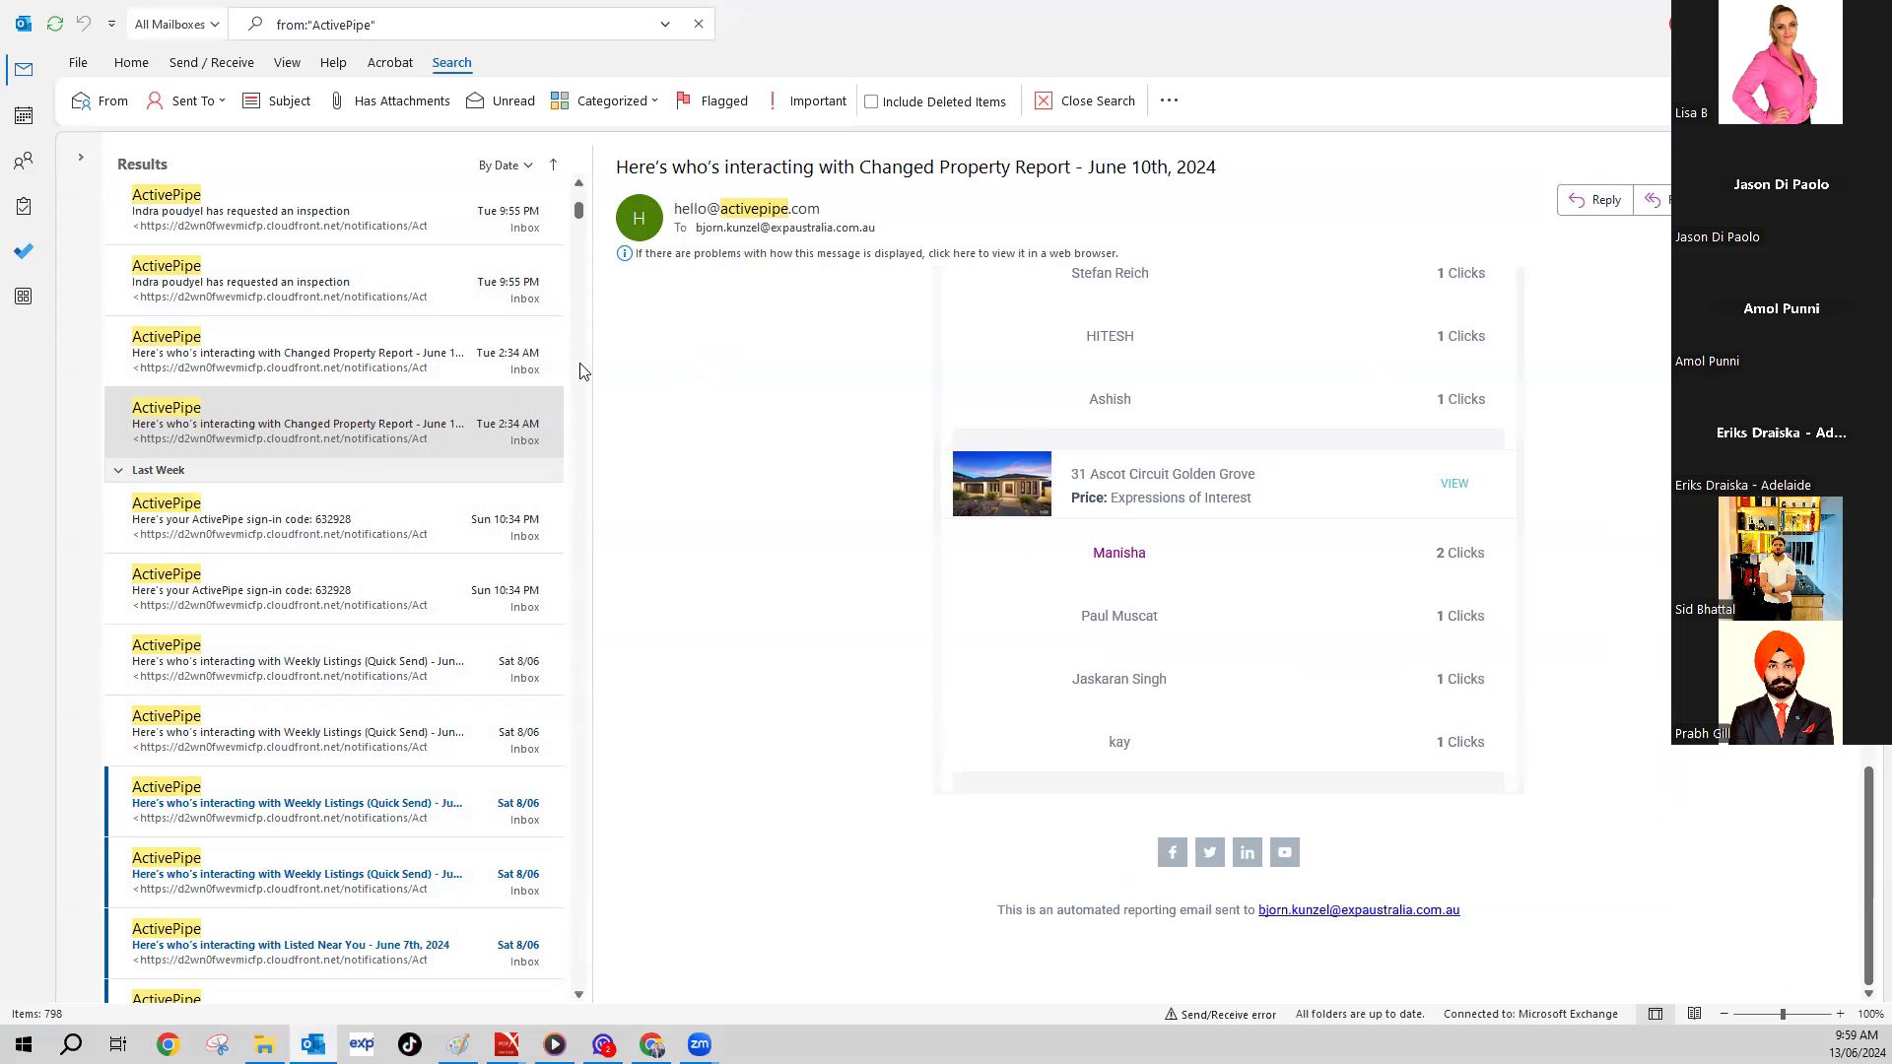
- Read the Changed Property Report and Weekly Listings (Quick Send) report emails
scroll(581, 372, "up", 1)
scroll(582, 372, "up", 1)
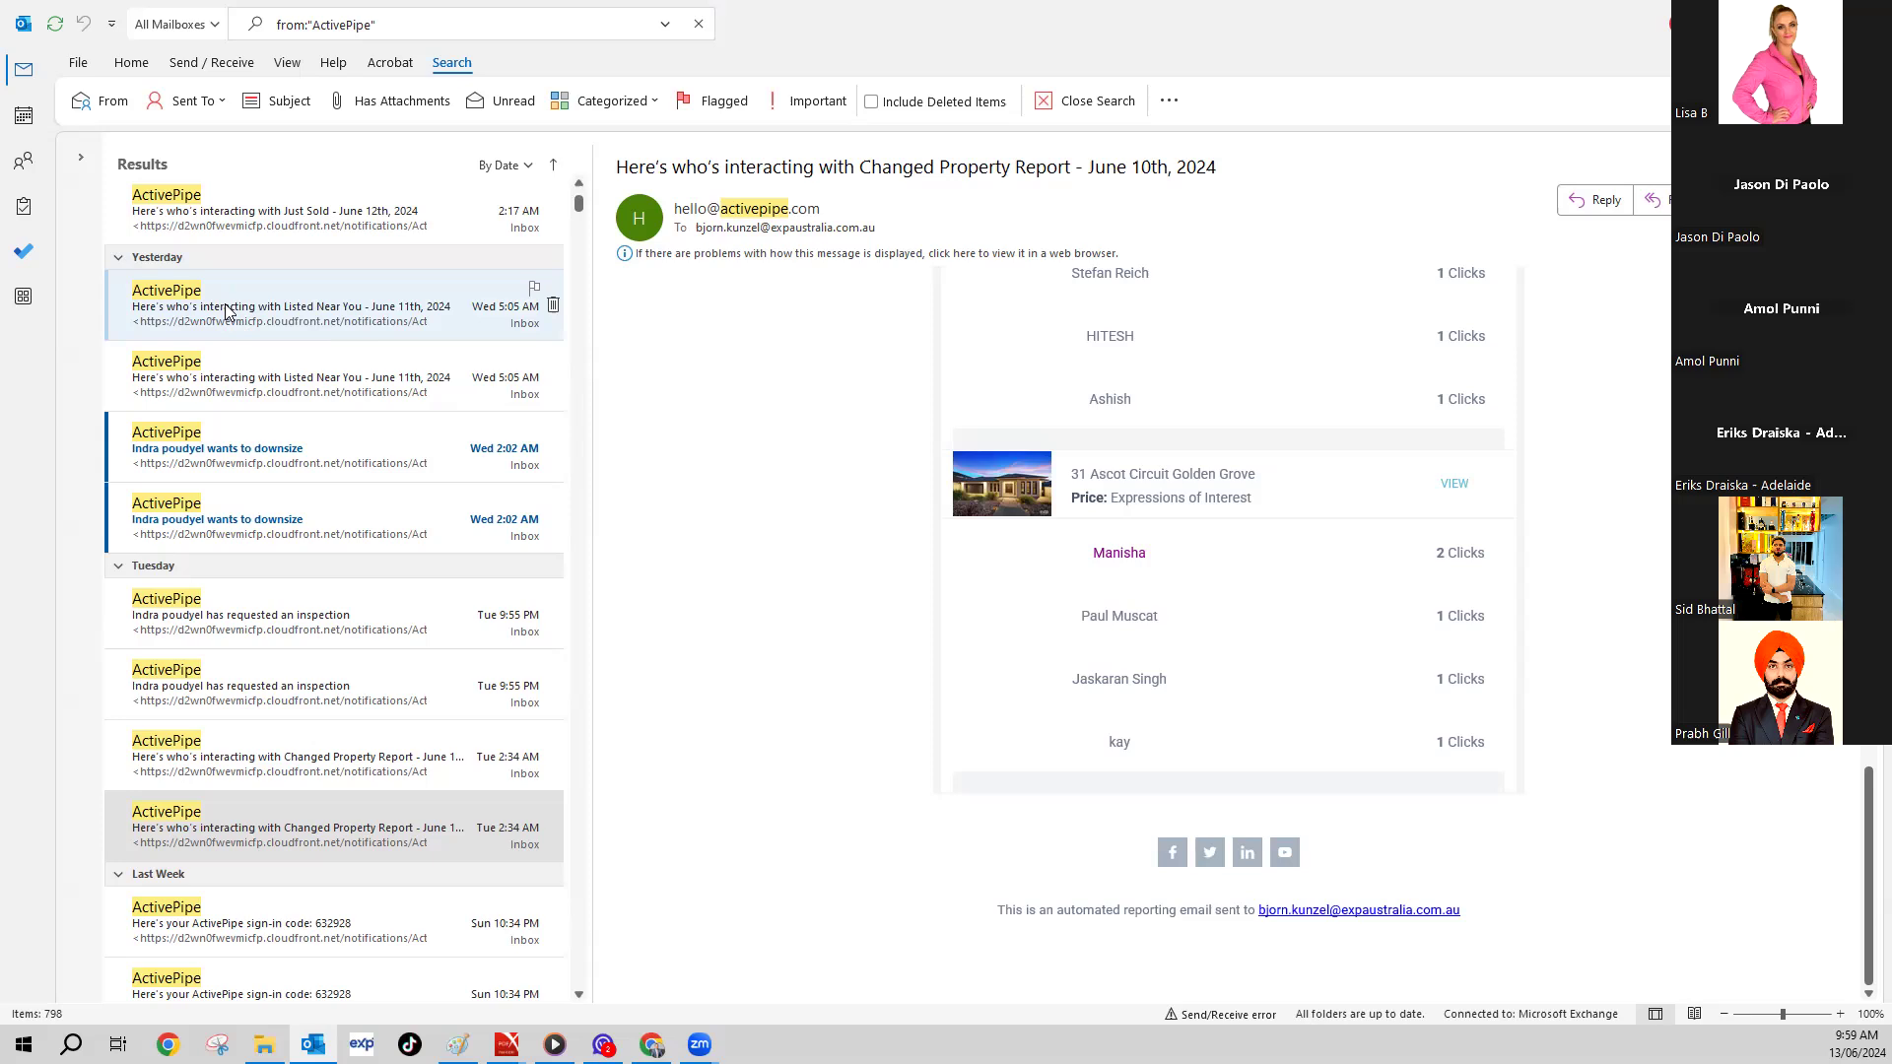
scroll(257, 355, "down", 5)
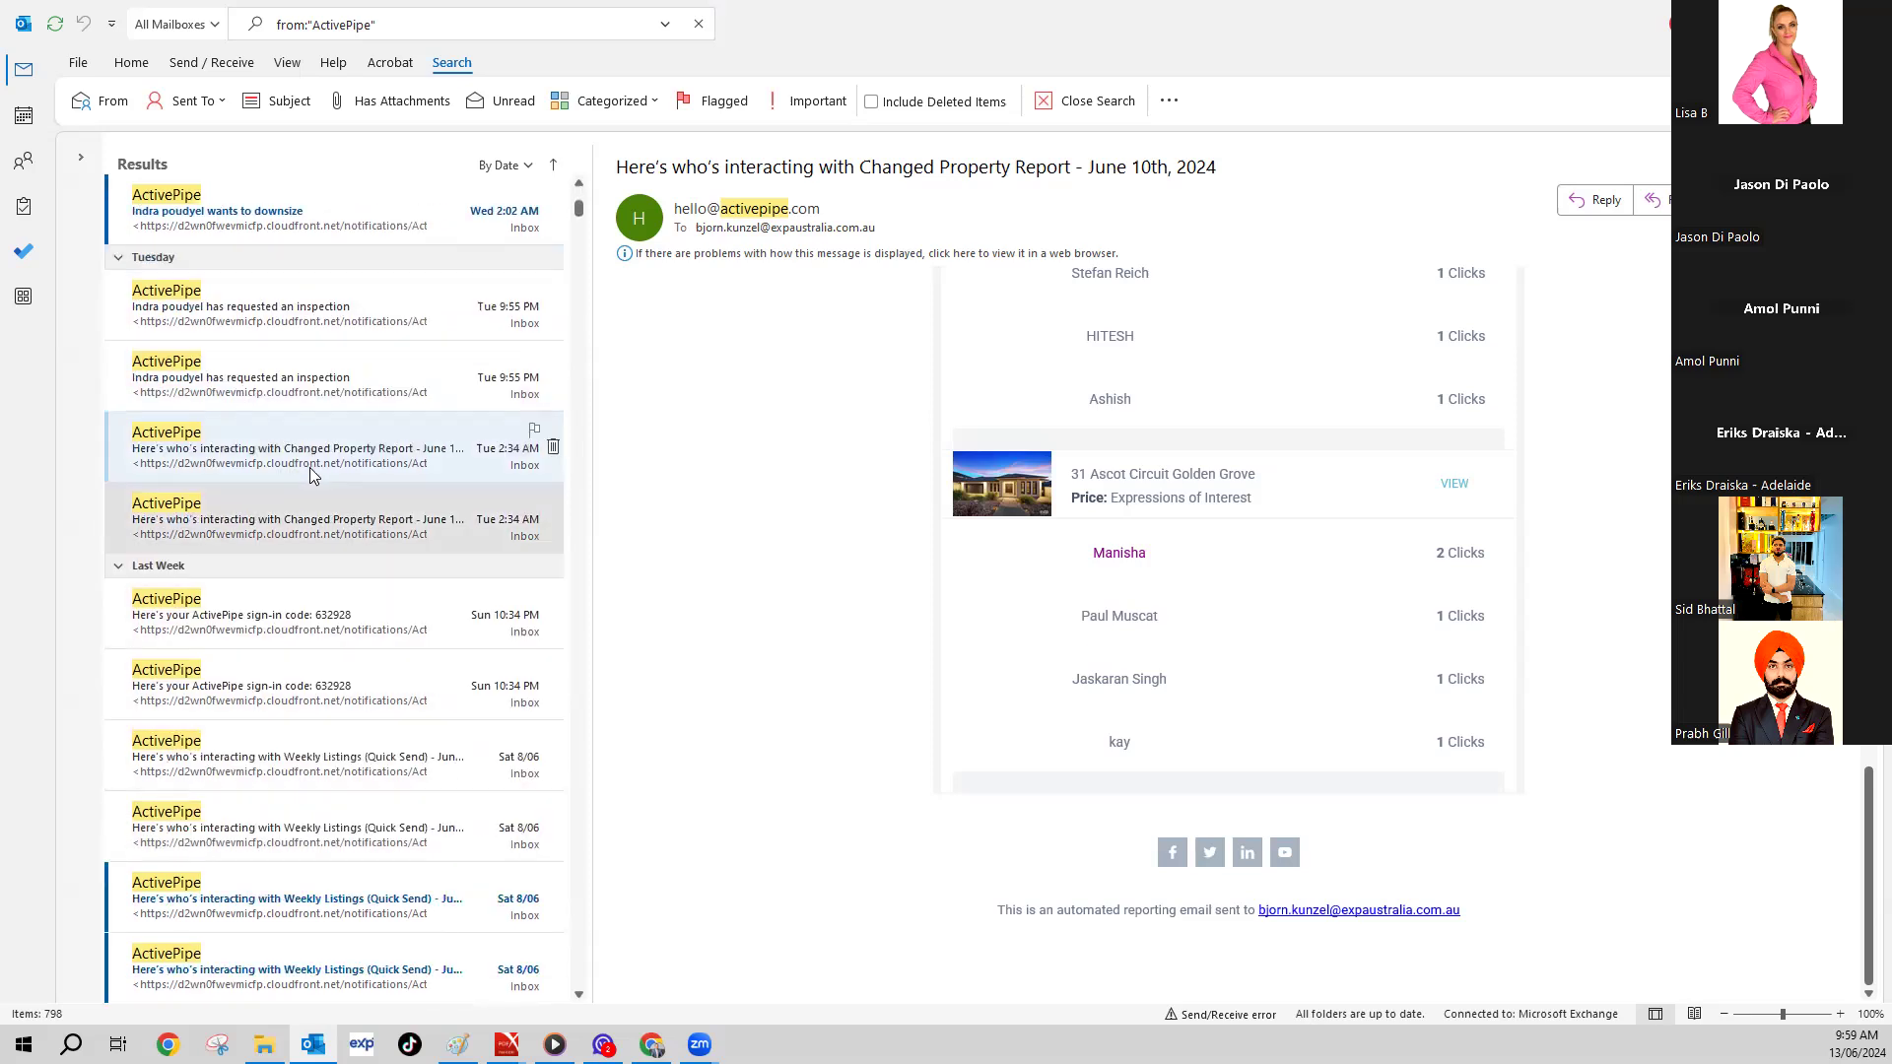
left_click(333, 461)
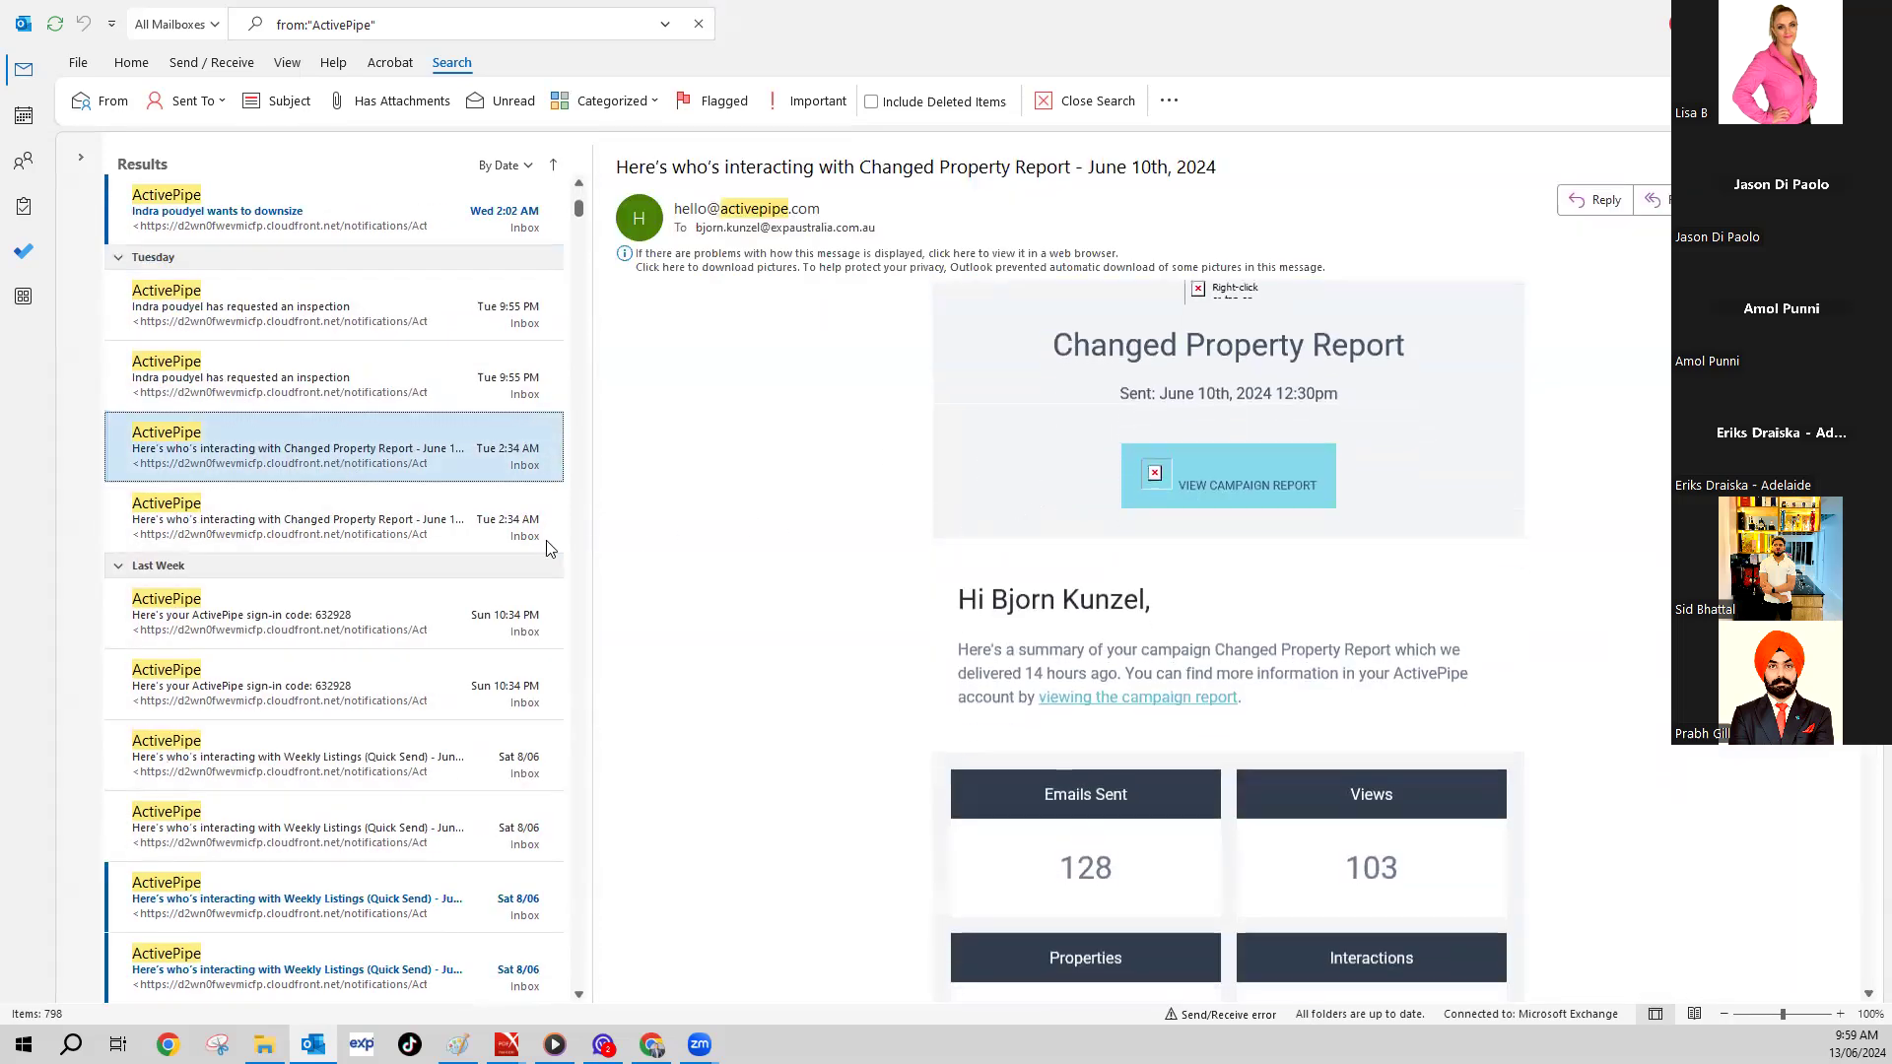
scroll(434, 529, "down", 2)
scroll(896, 676, "down", 3)
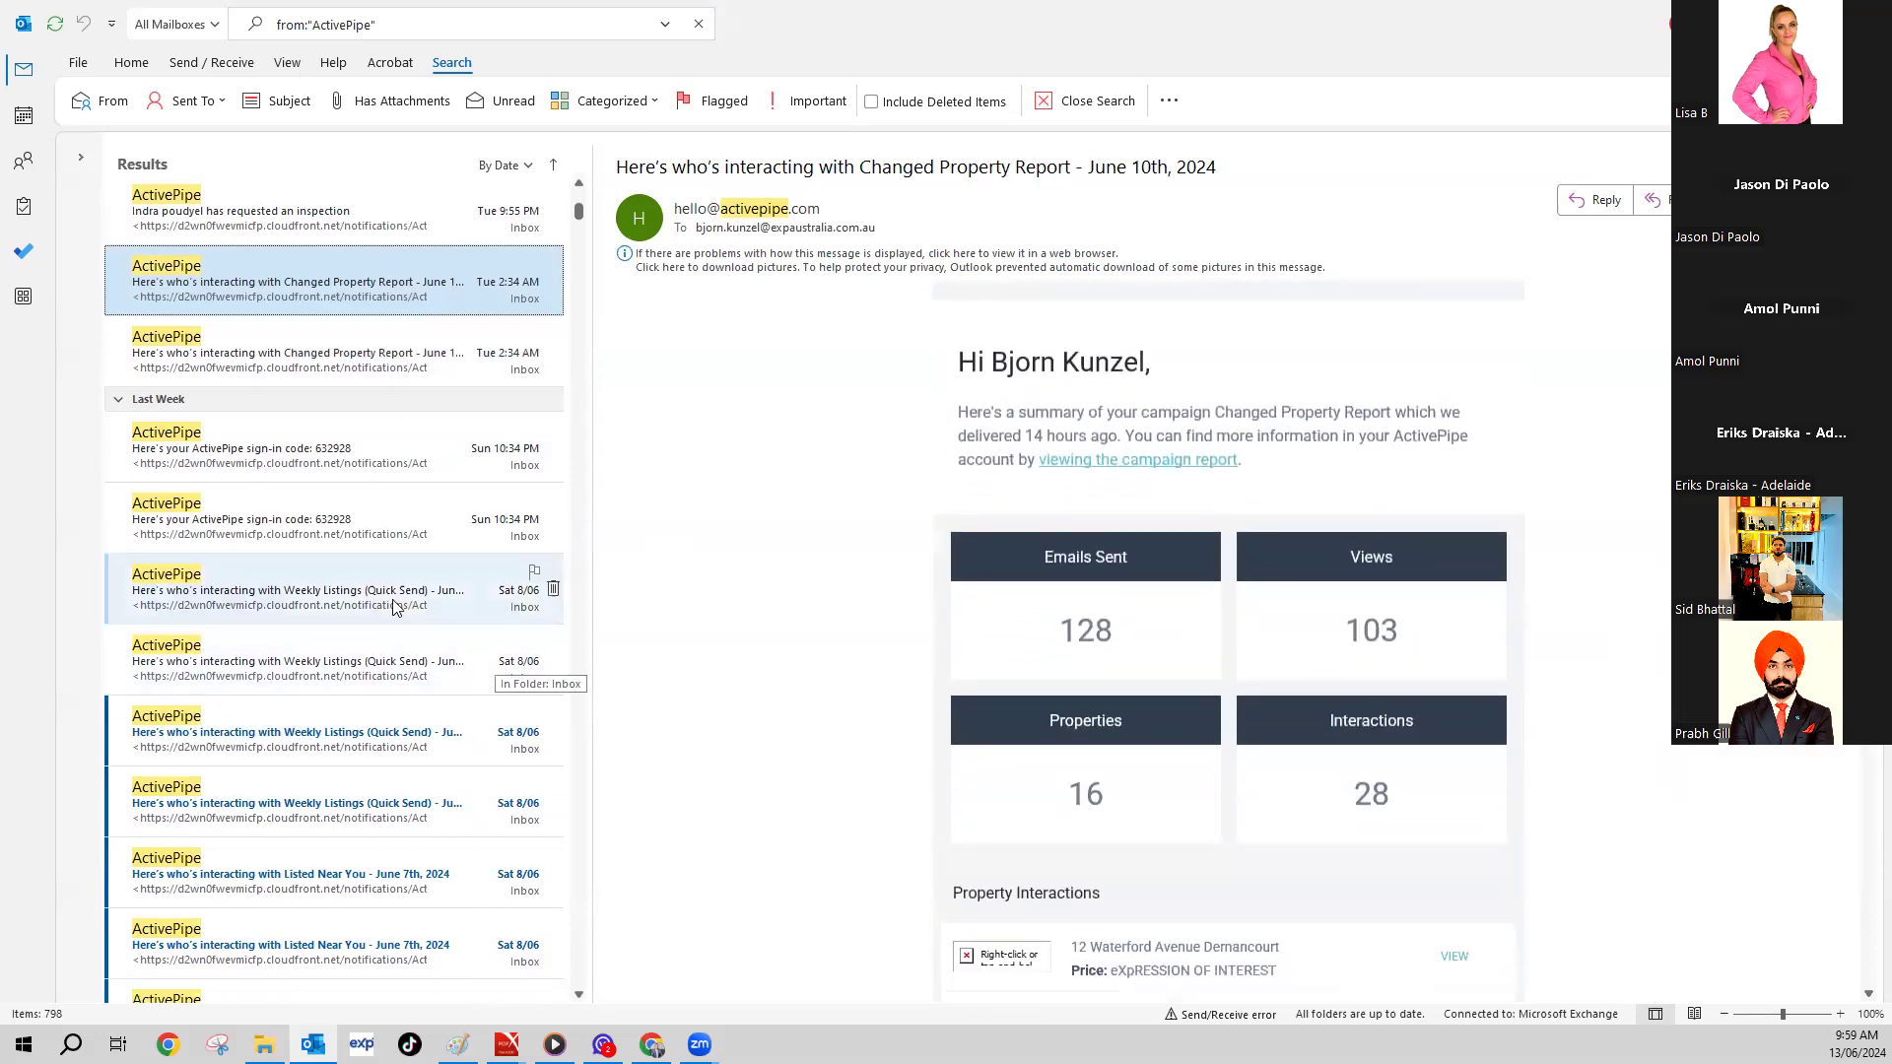
left_click(394, 601)
- Read the Just Sold and Listed Near You June 12th reports, then the other Just Sold report
scroll(424, 514, "up", 8)
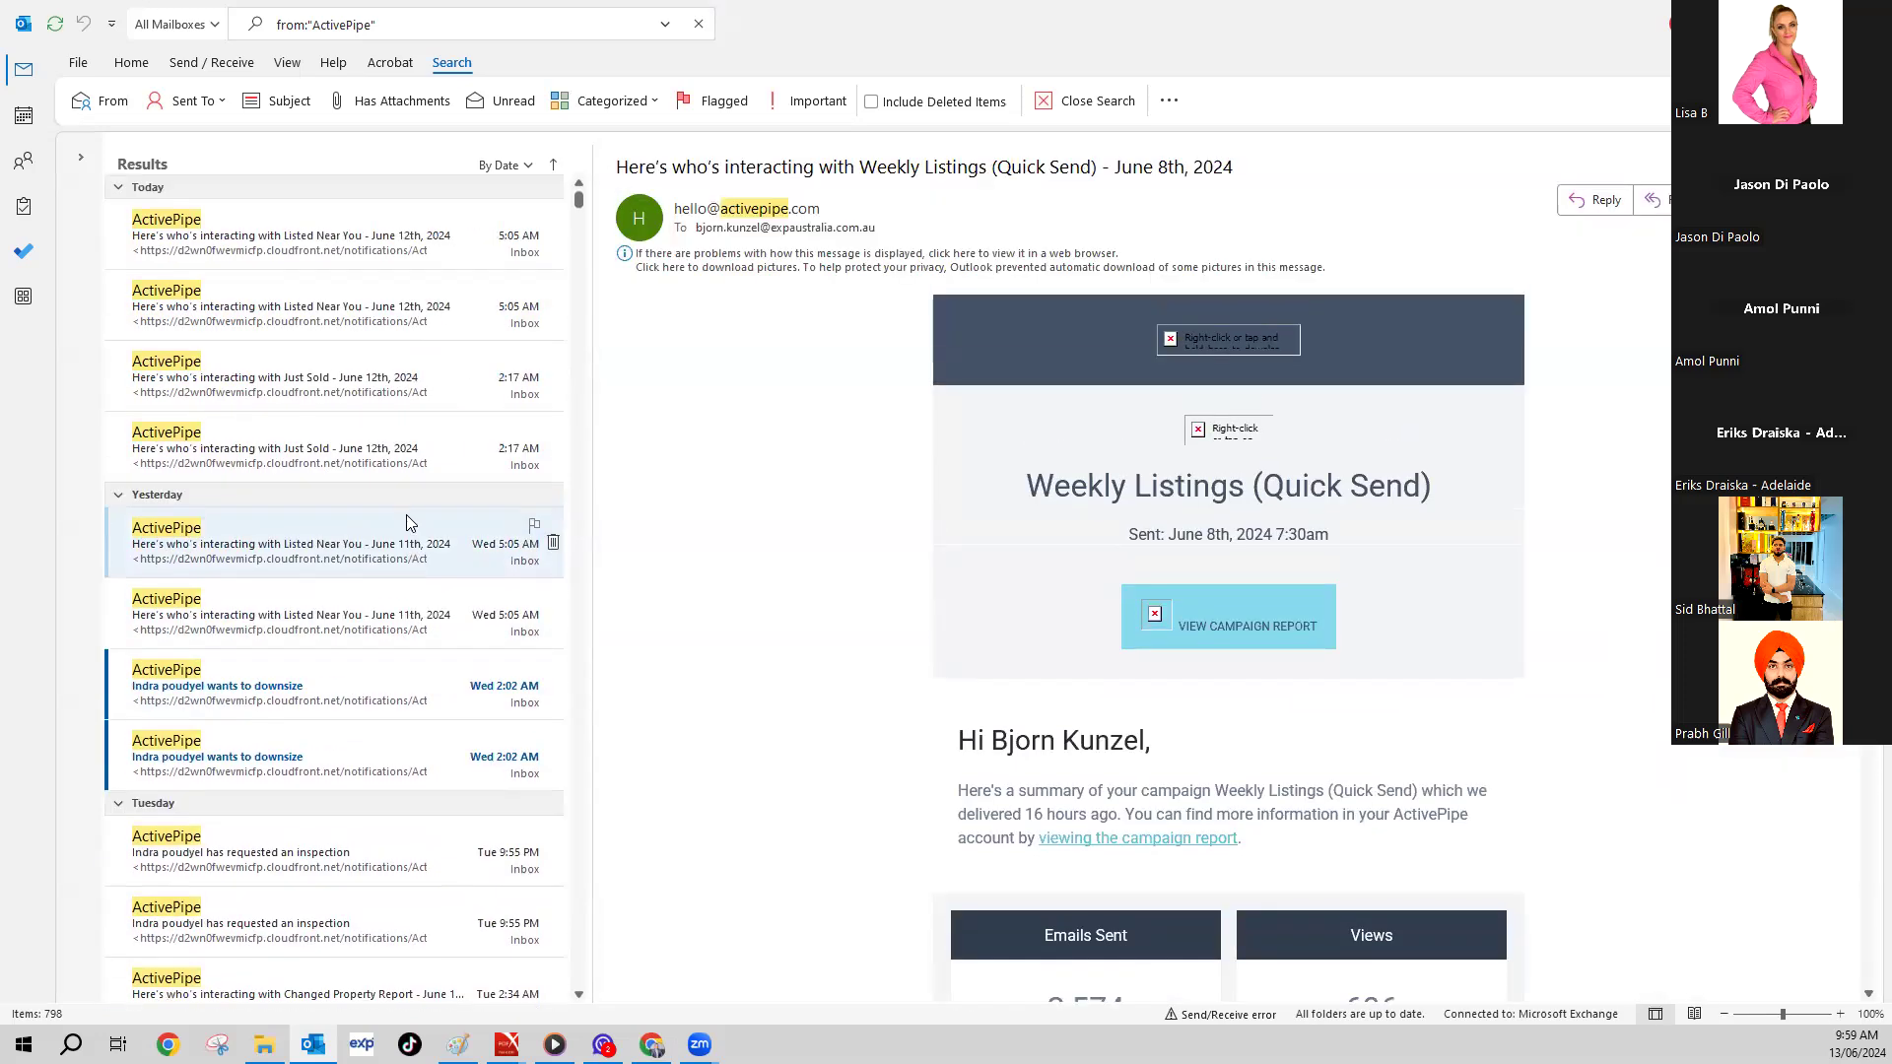
left_click(347, 392)
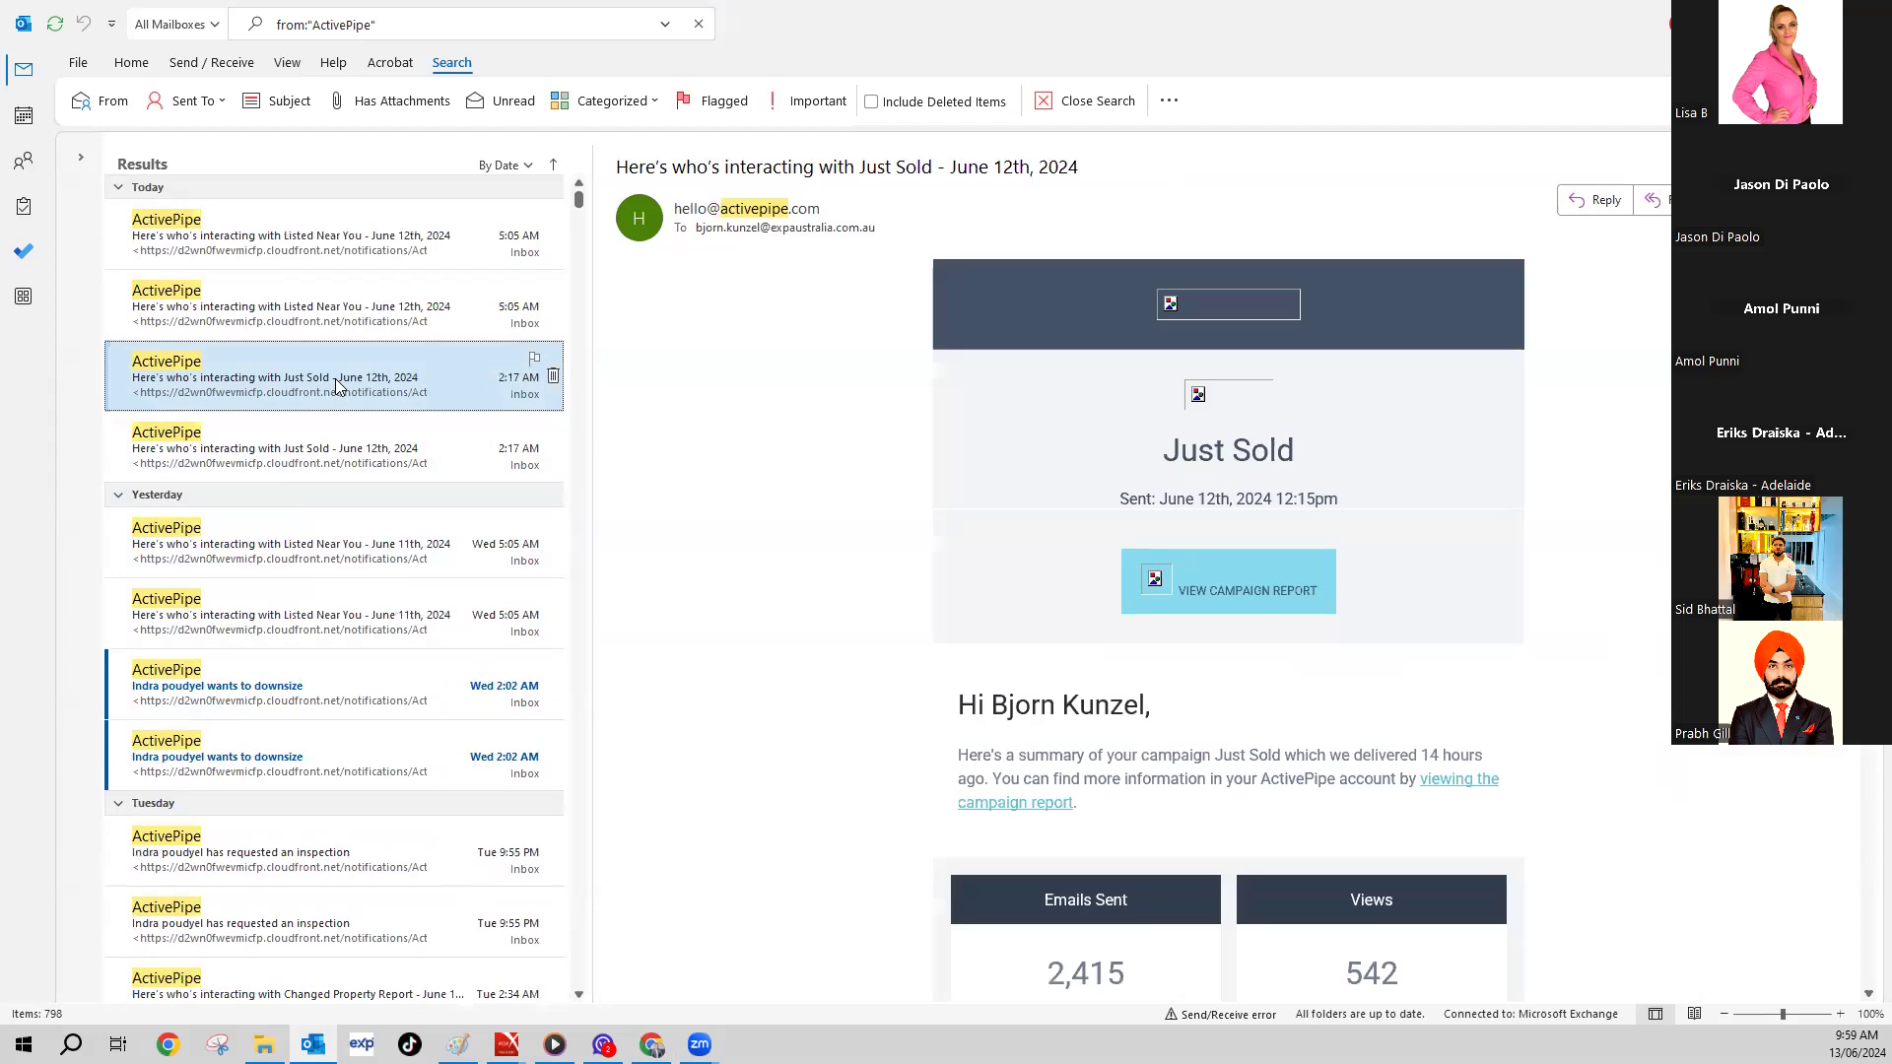
left_click(367, 325)
scroll(1102, 526, "down", 6)
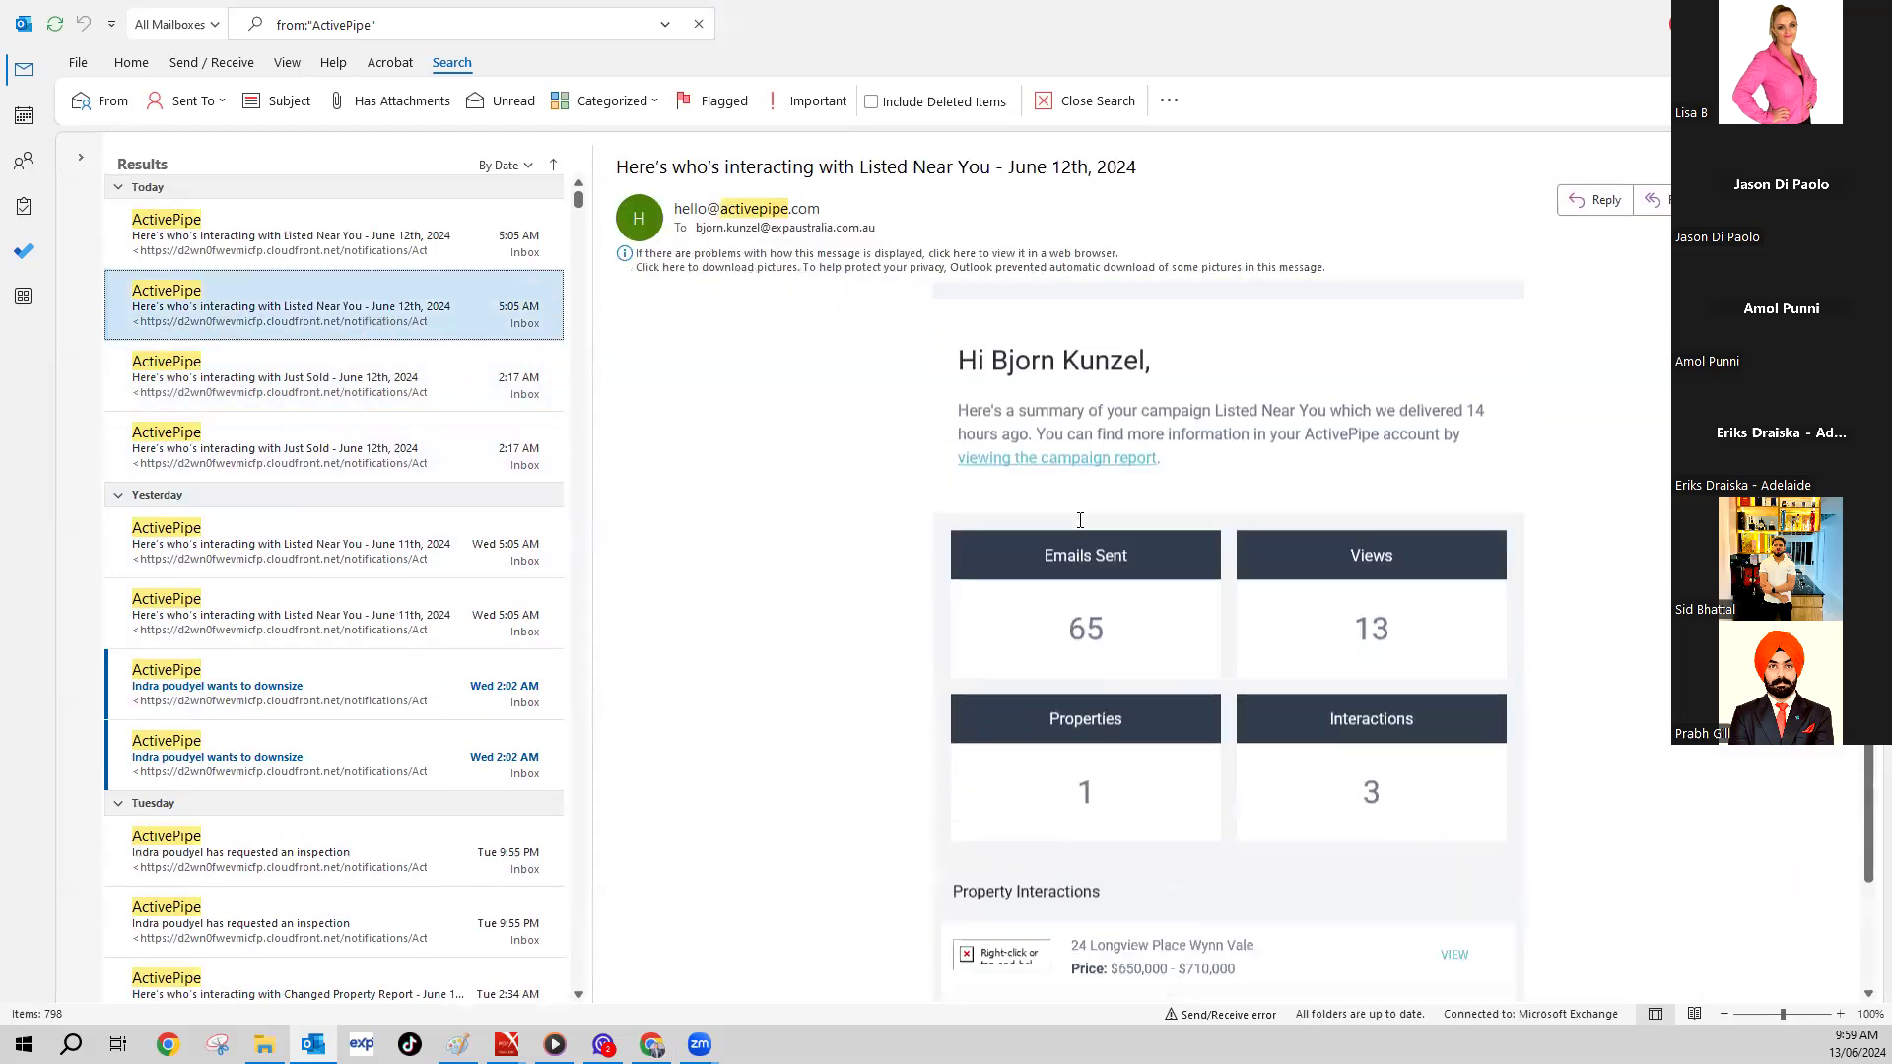
scroll(1208, 475, "down", 1)
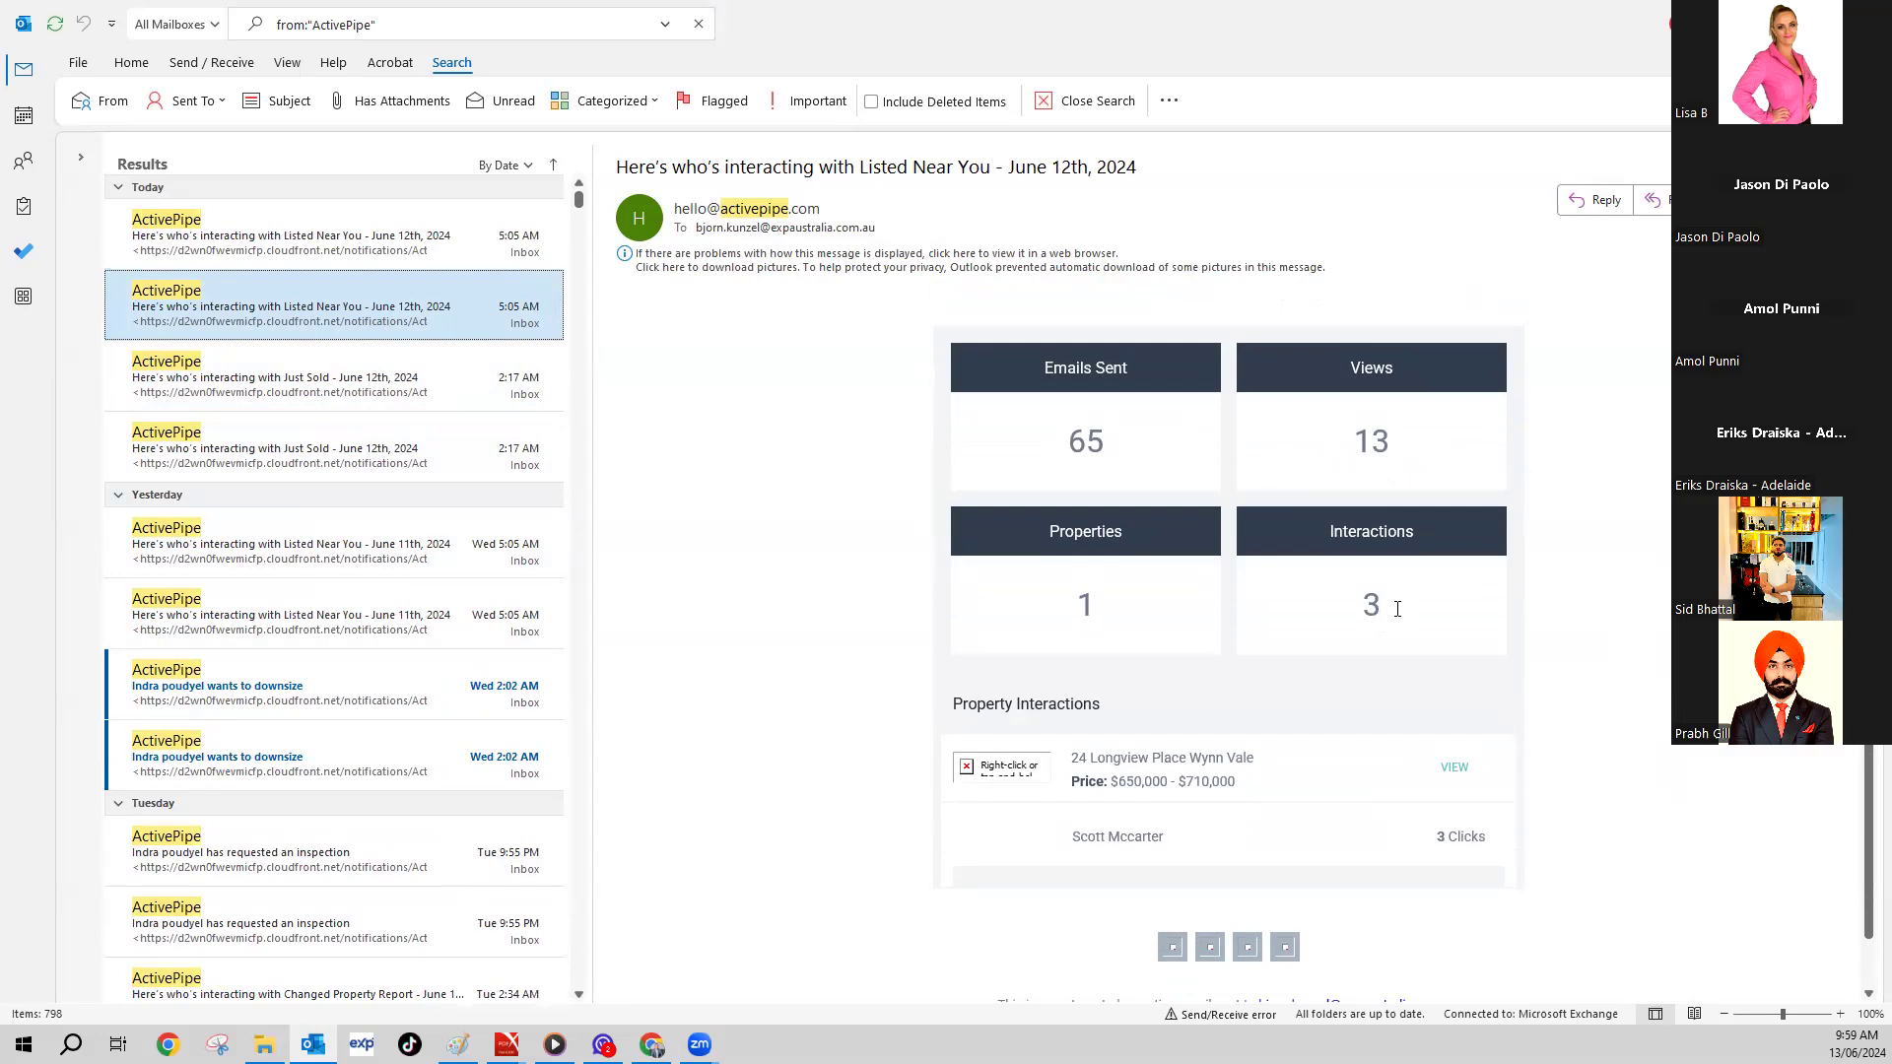
scroll(468, 485, "down", 2)
scroll(438, 475, "down", 2)
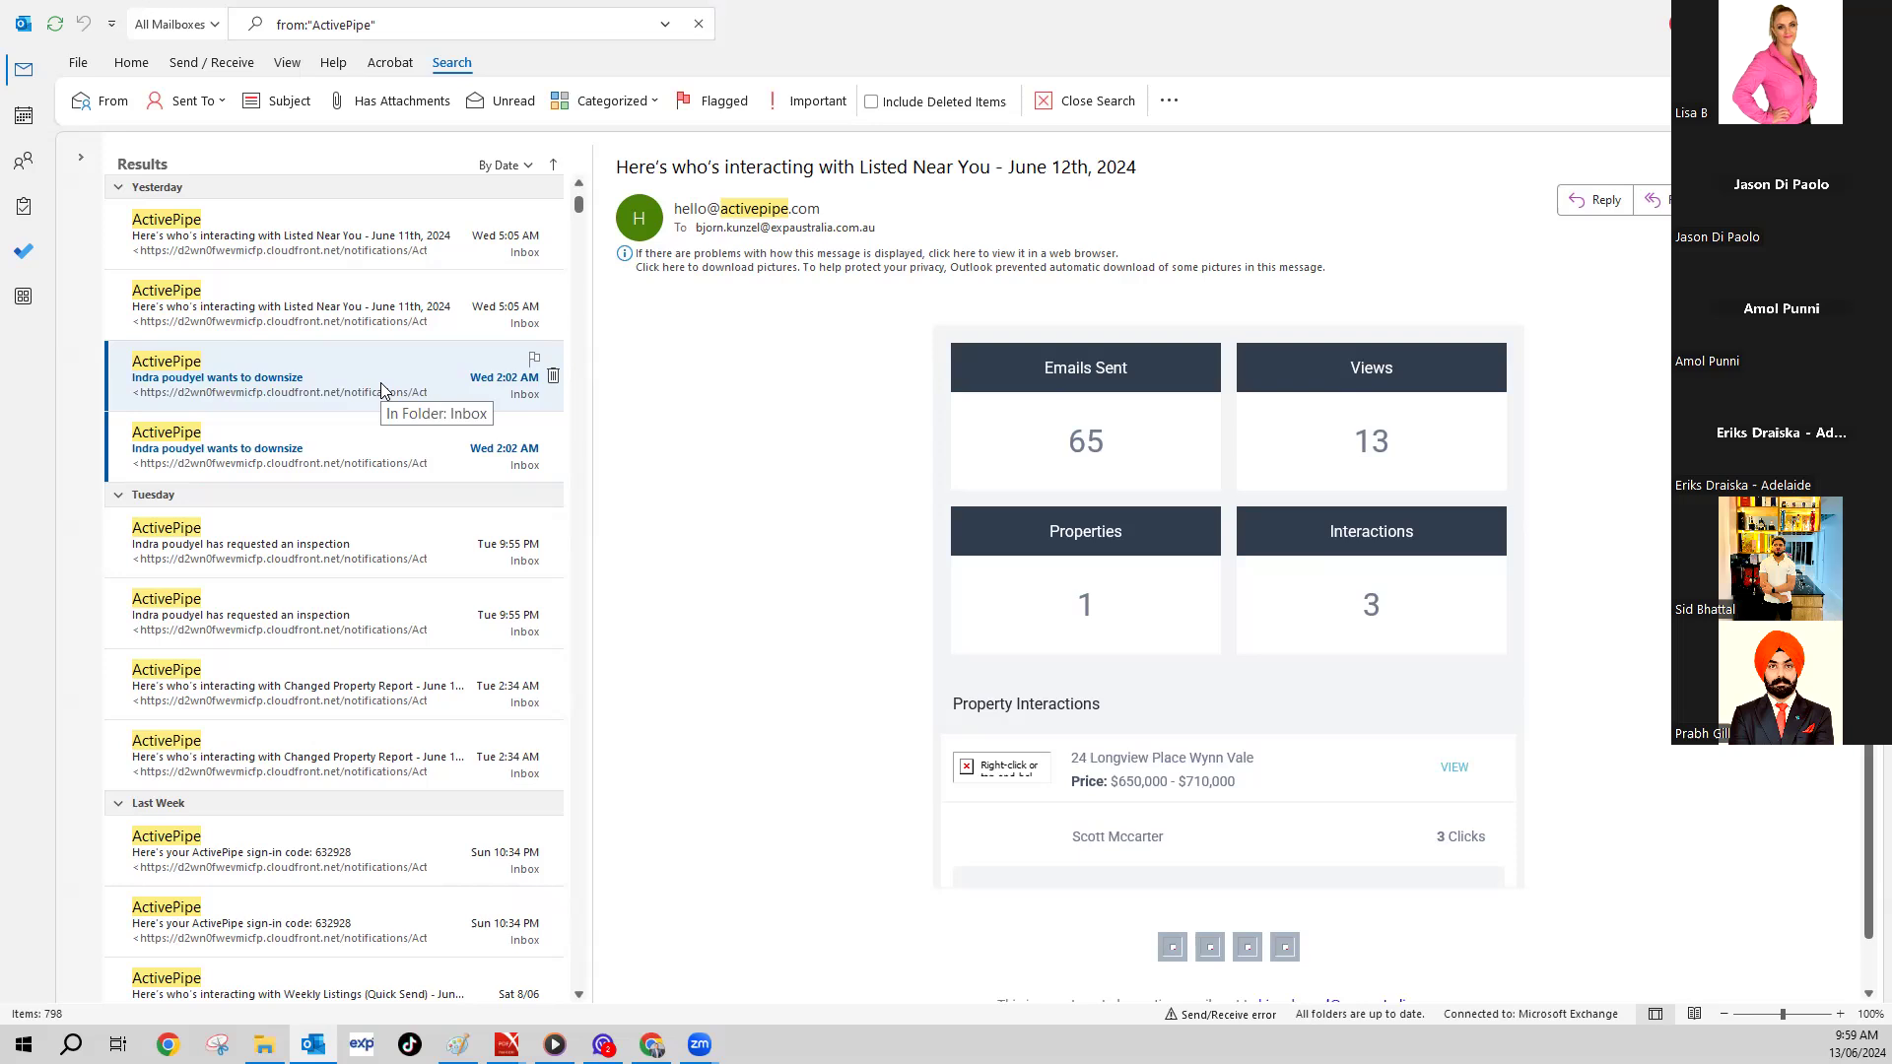
scroll(381, 382, "up", 4)
left_click(303, 452)
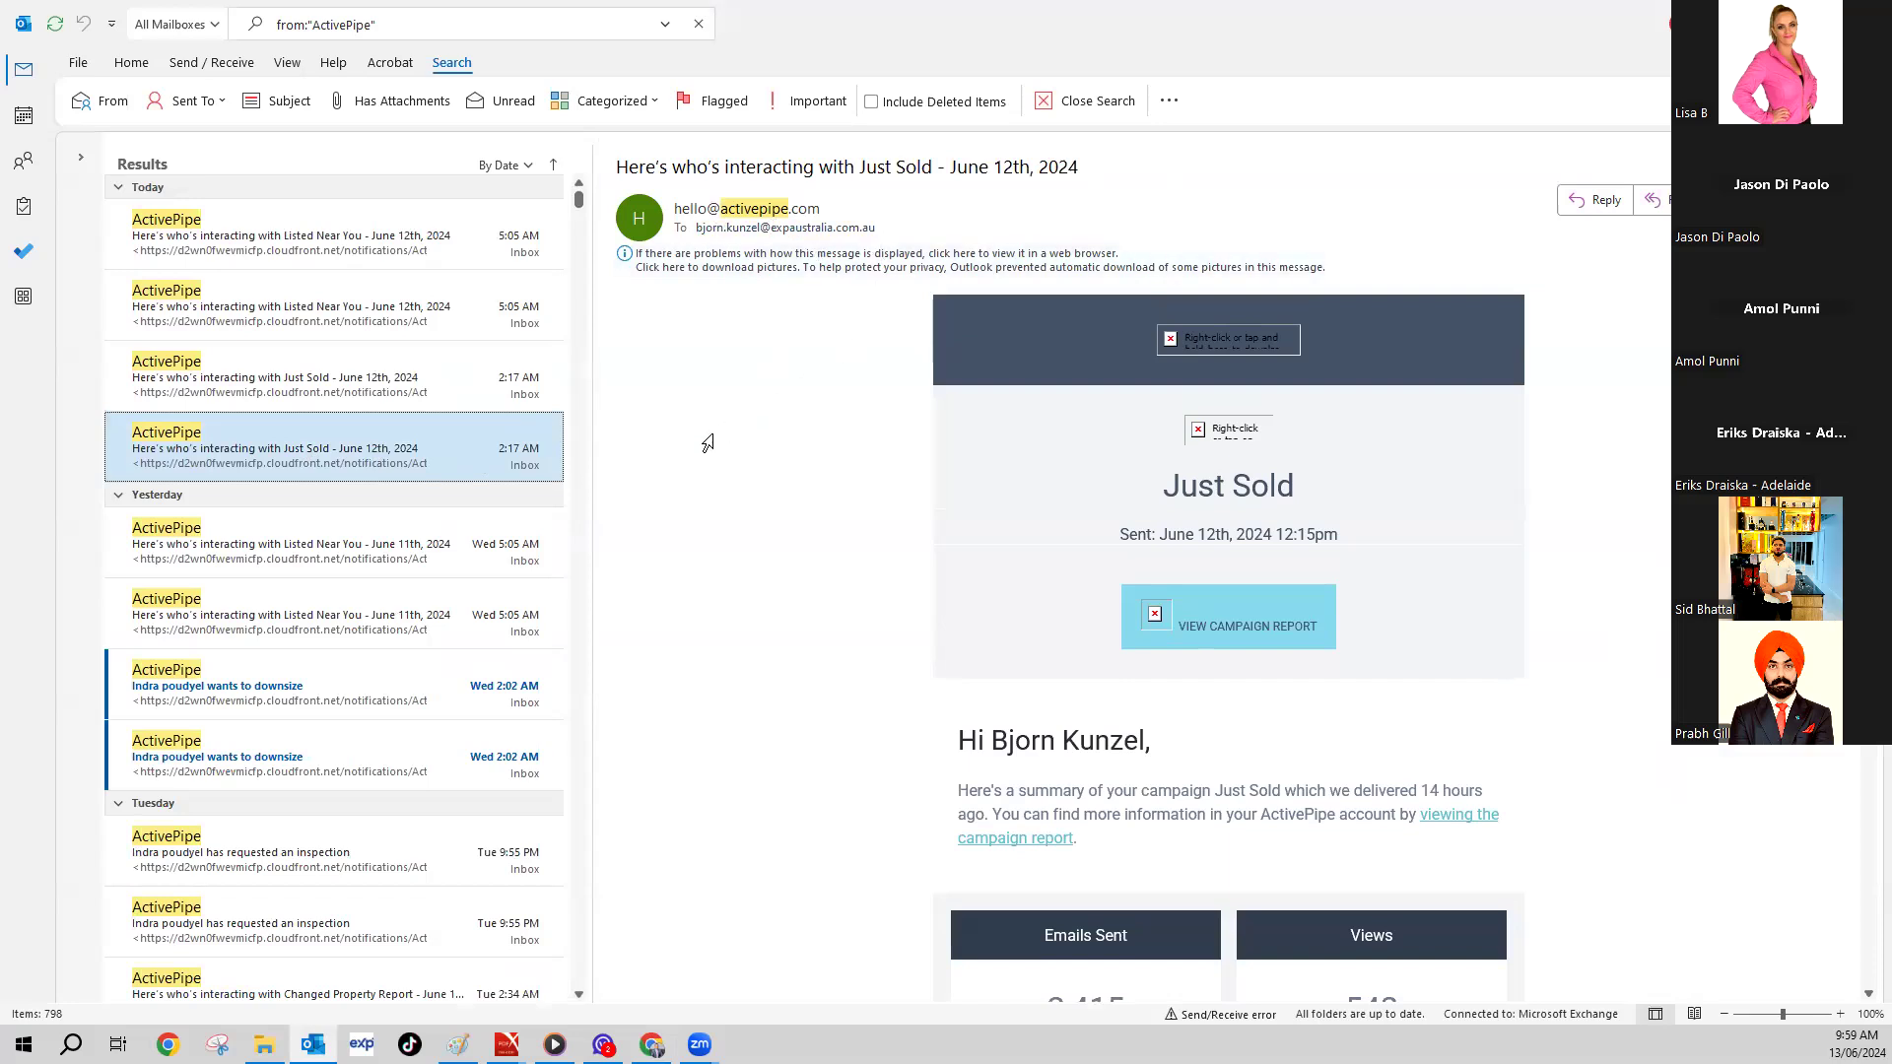
scroll(333, 461, "down", 10)
scroll(331, 467, "down", 5)
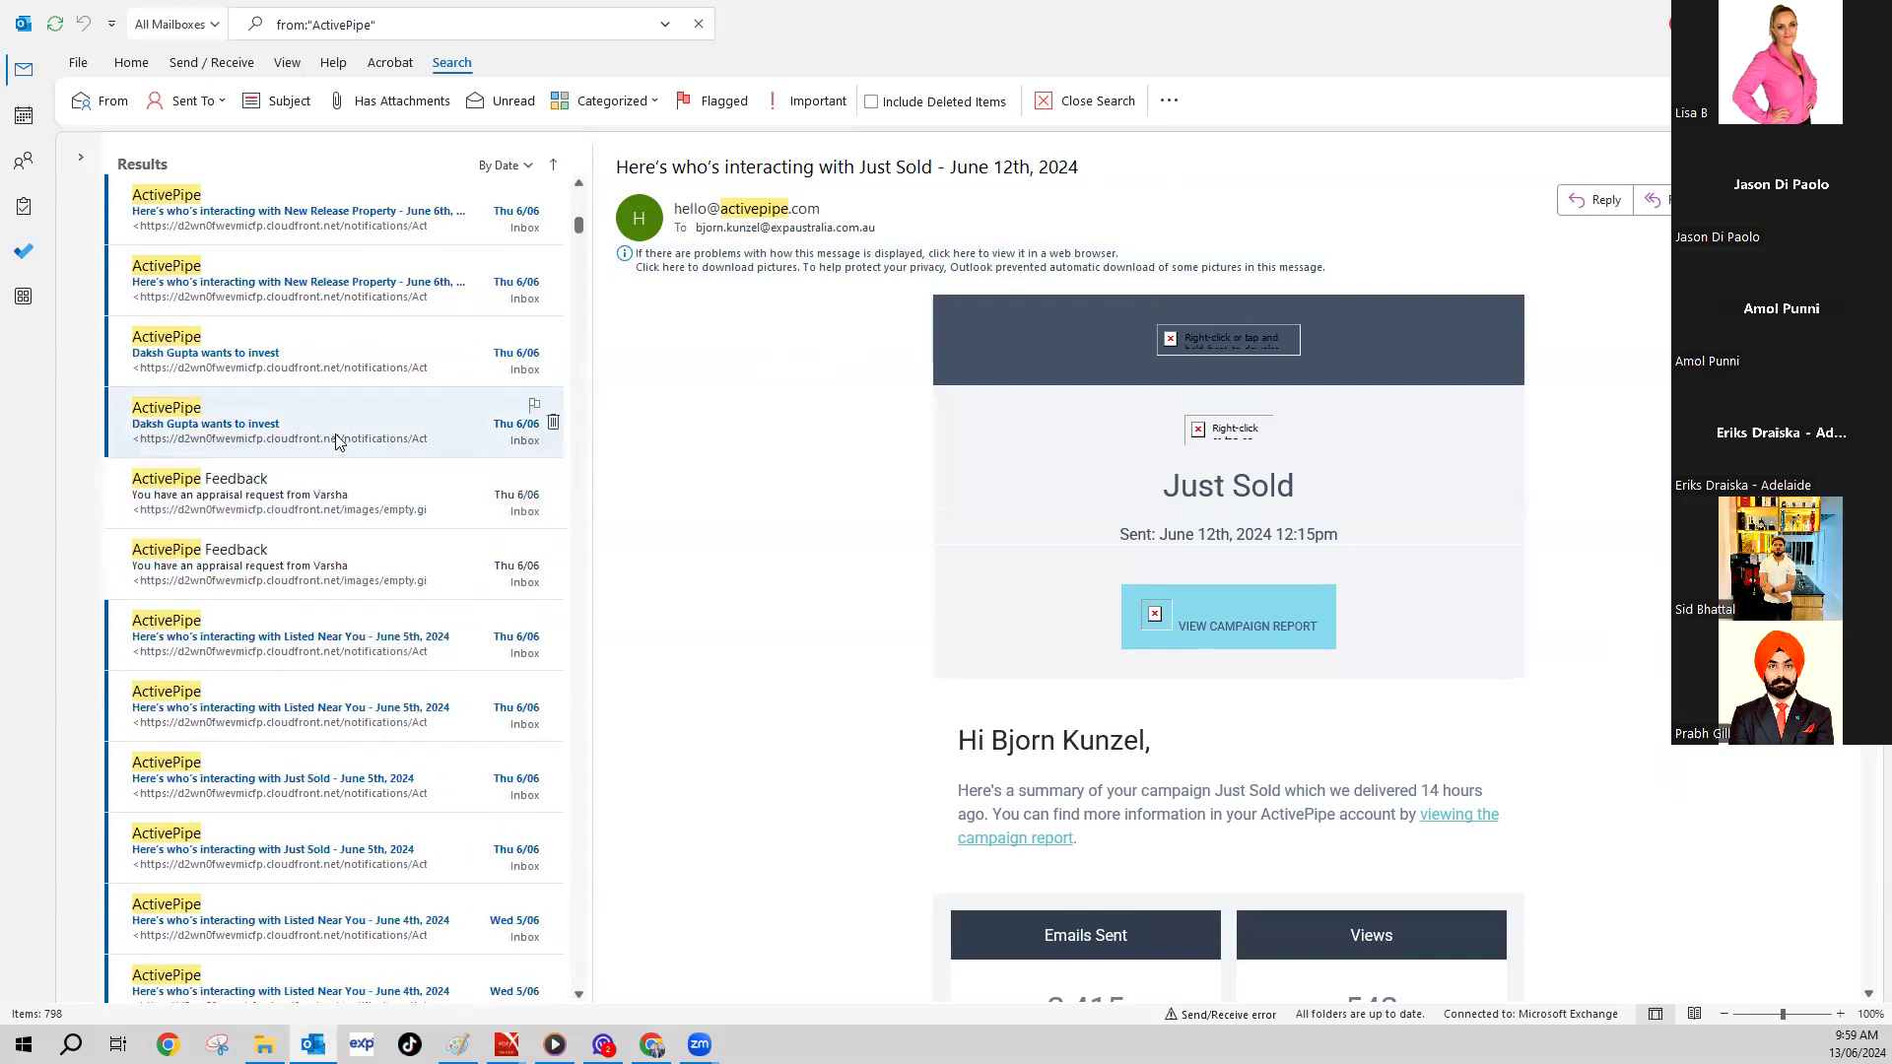
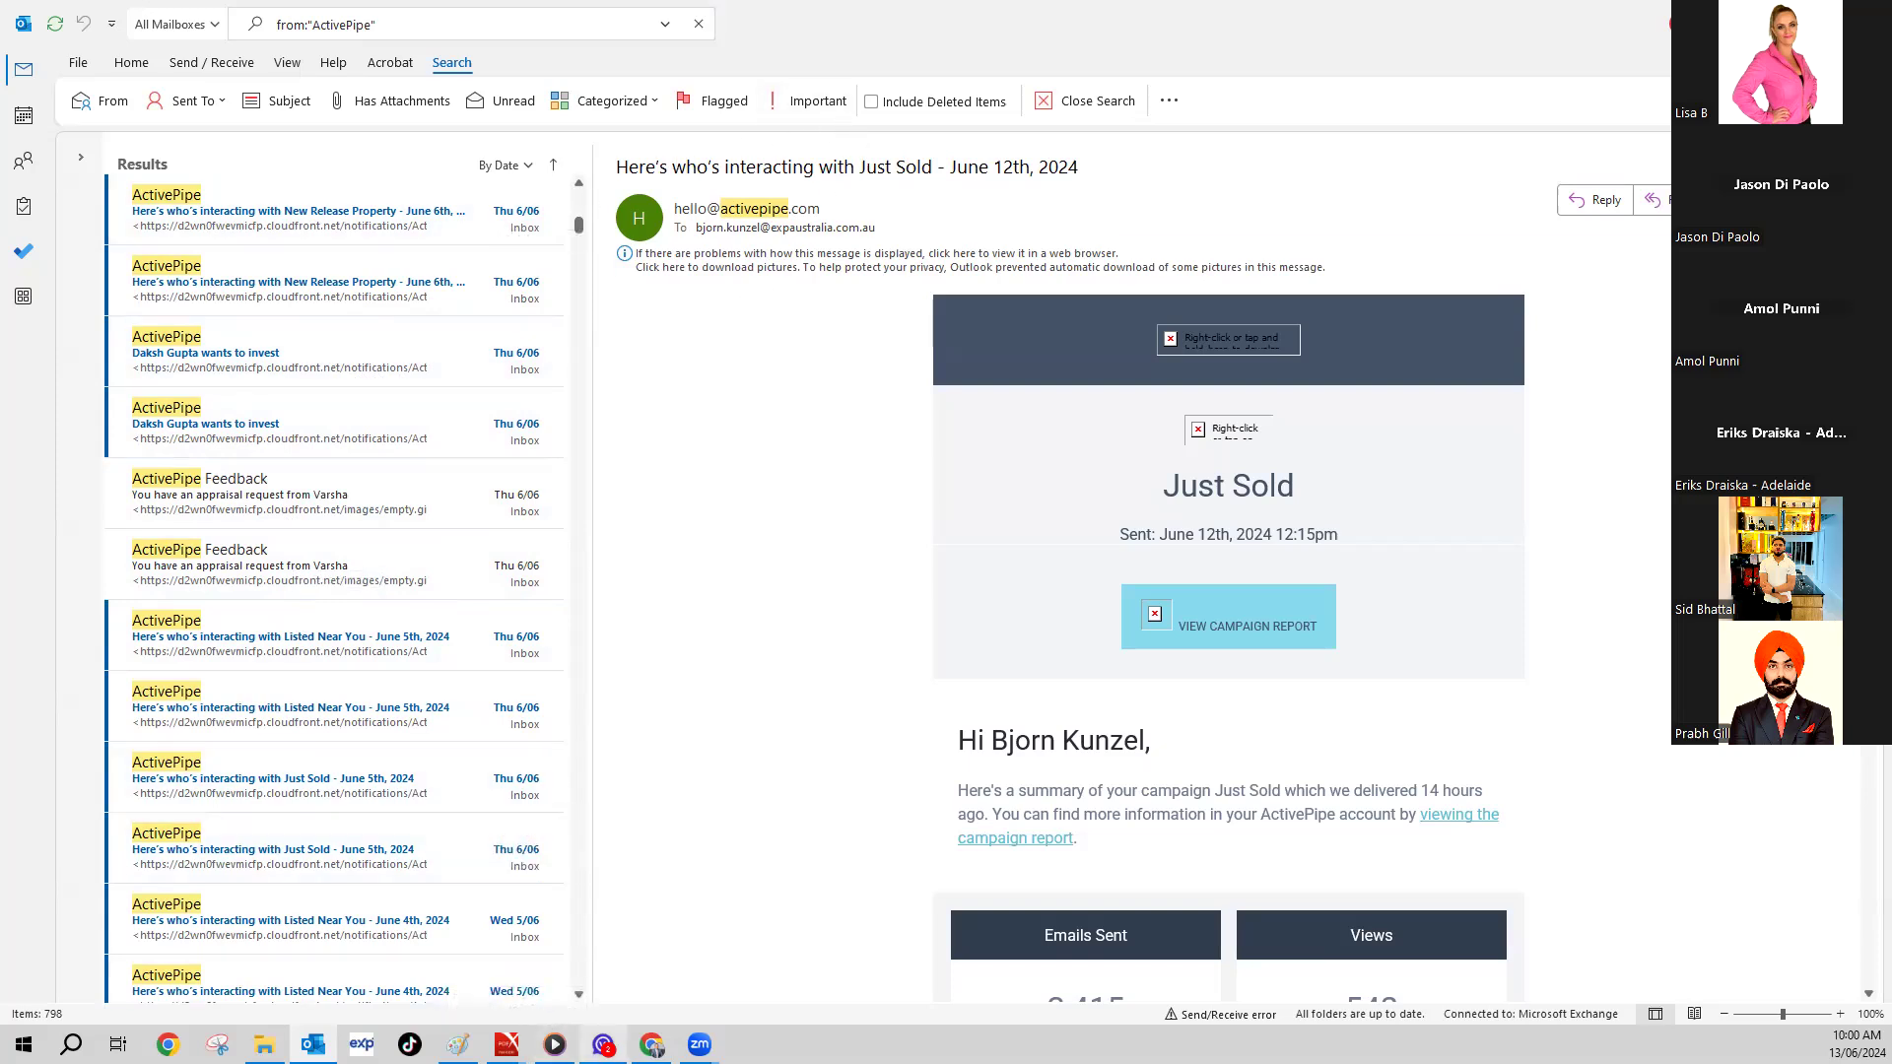
- Show page two (11–20 of 34) of ActivePipe's Emails list and open the AUCTION SUCCESS email
mouse_move(651, 1045)
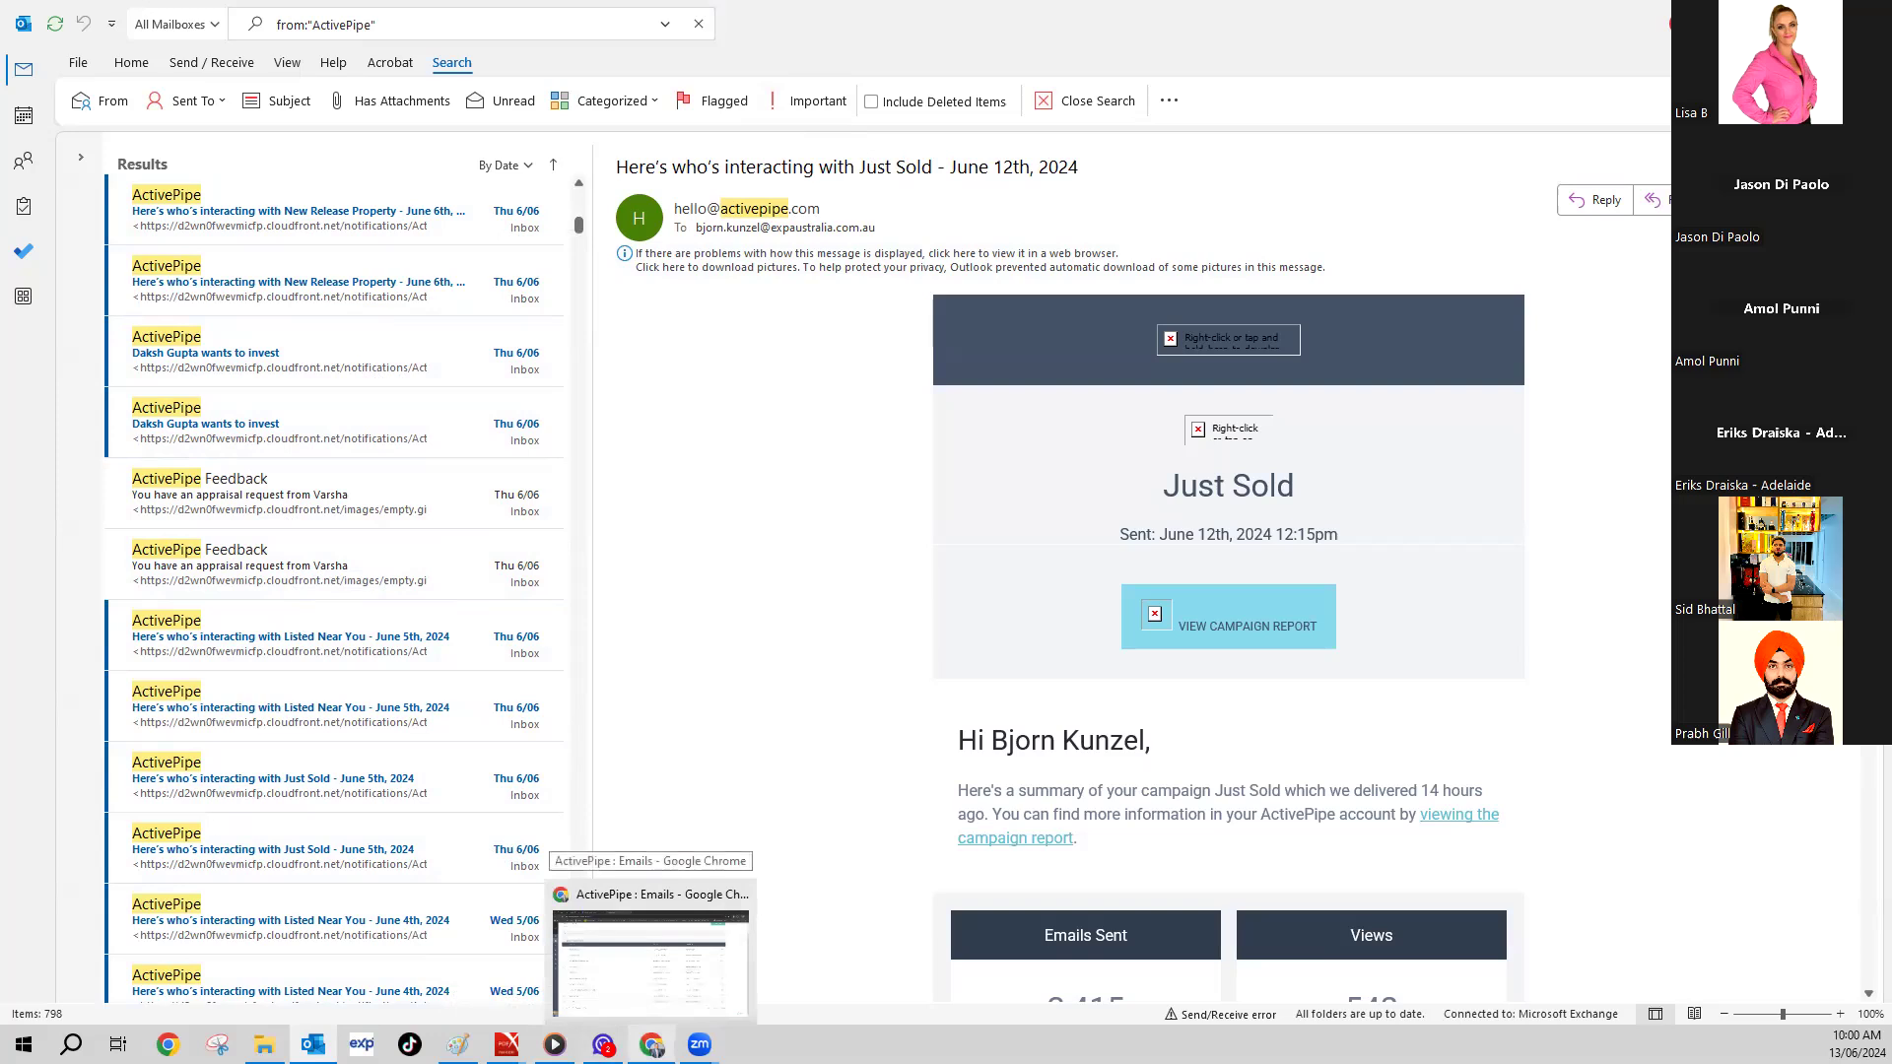
left_click(648, 1000)
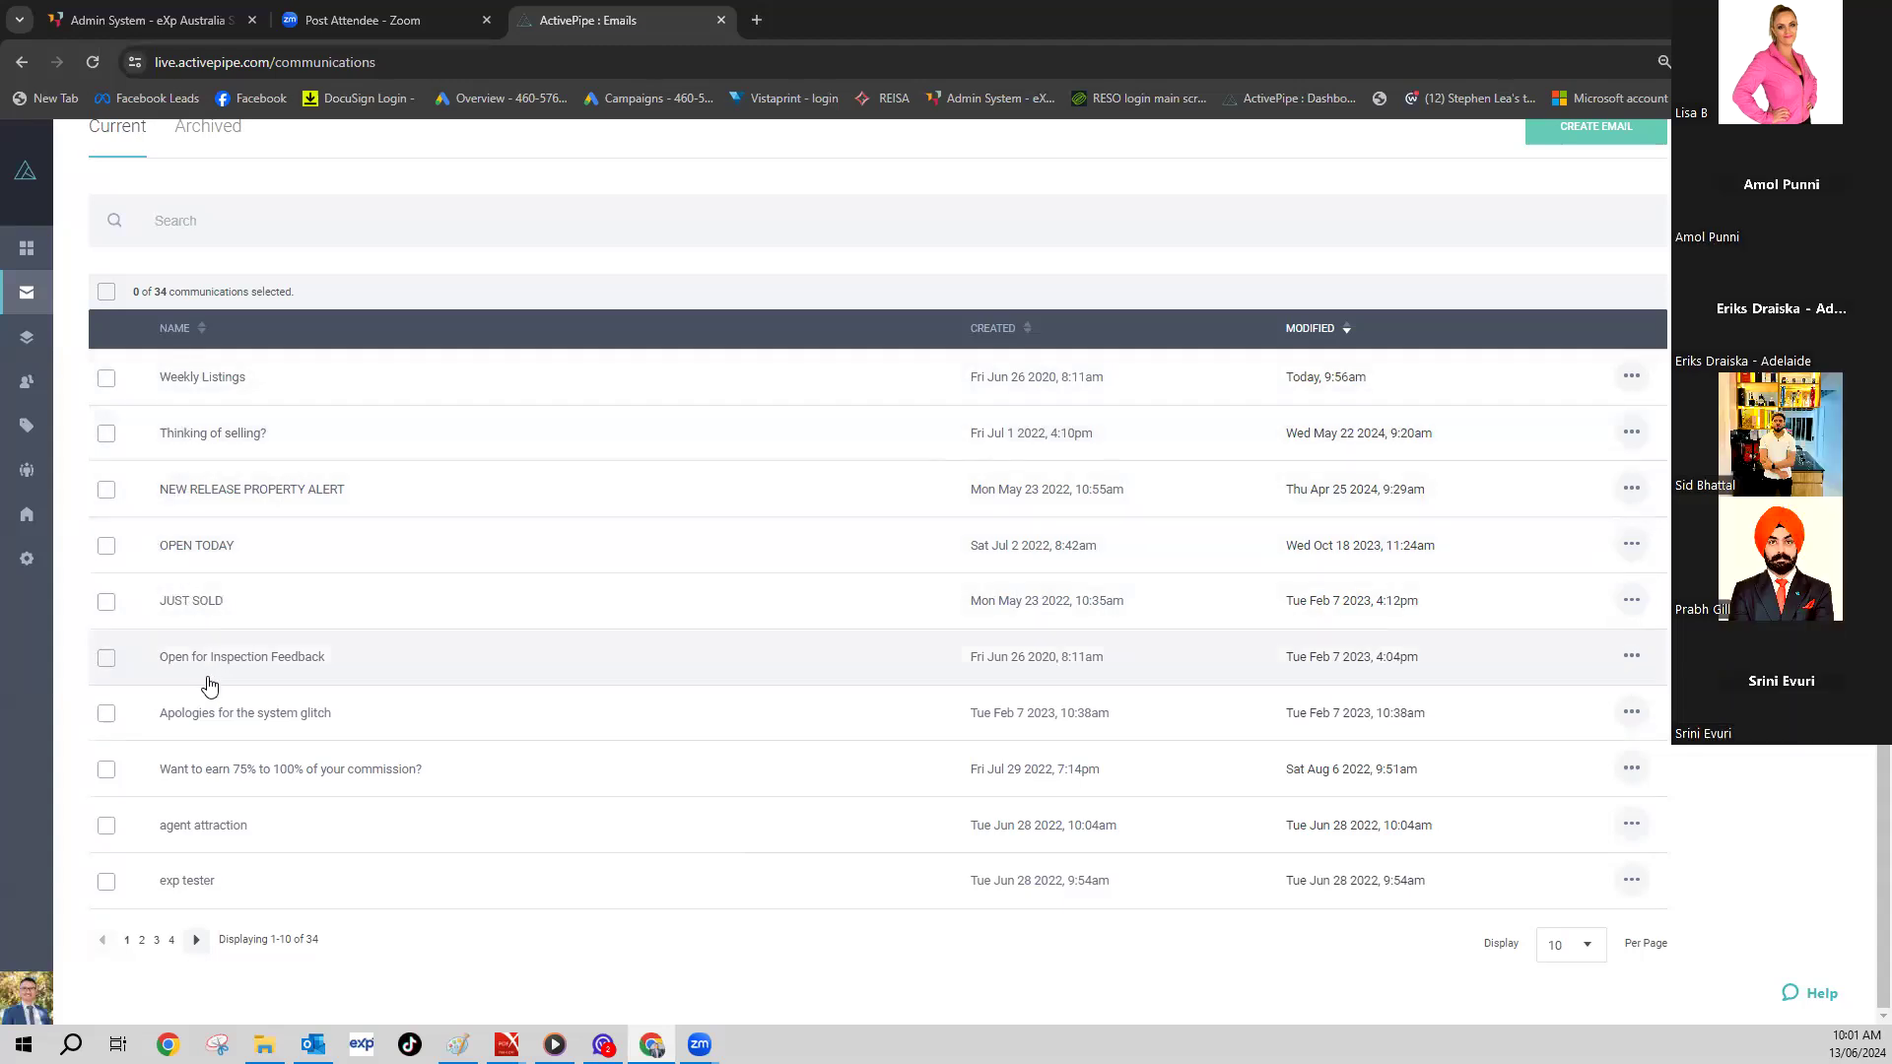
left_click(196, 939)
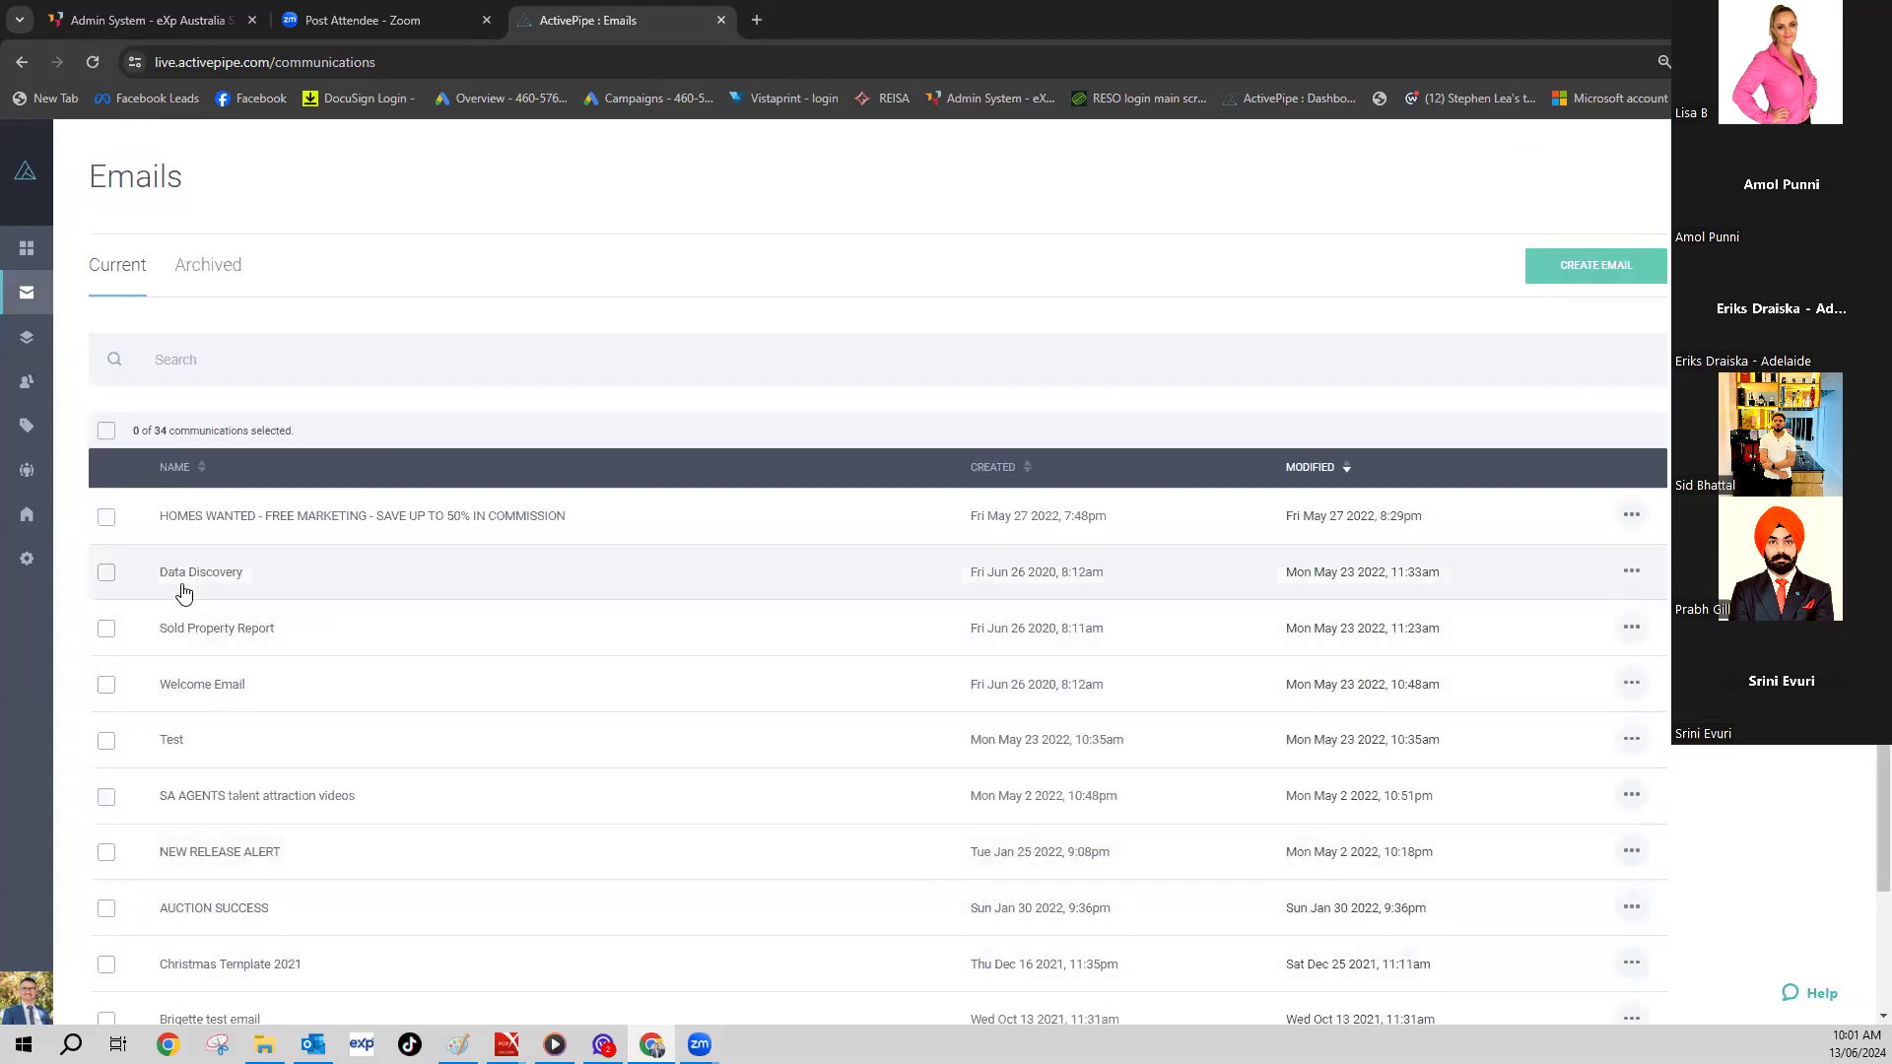
scroll(186, 590, "down", 1)
scroll(185, 589, "down", 2)
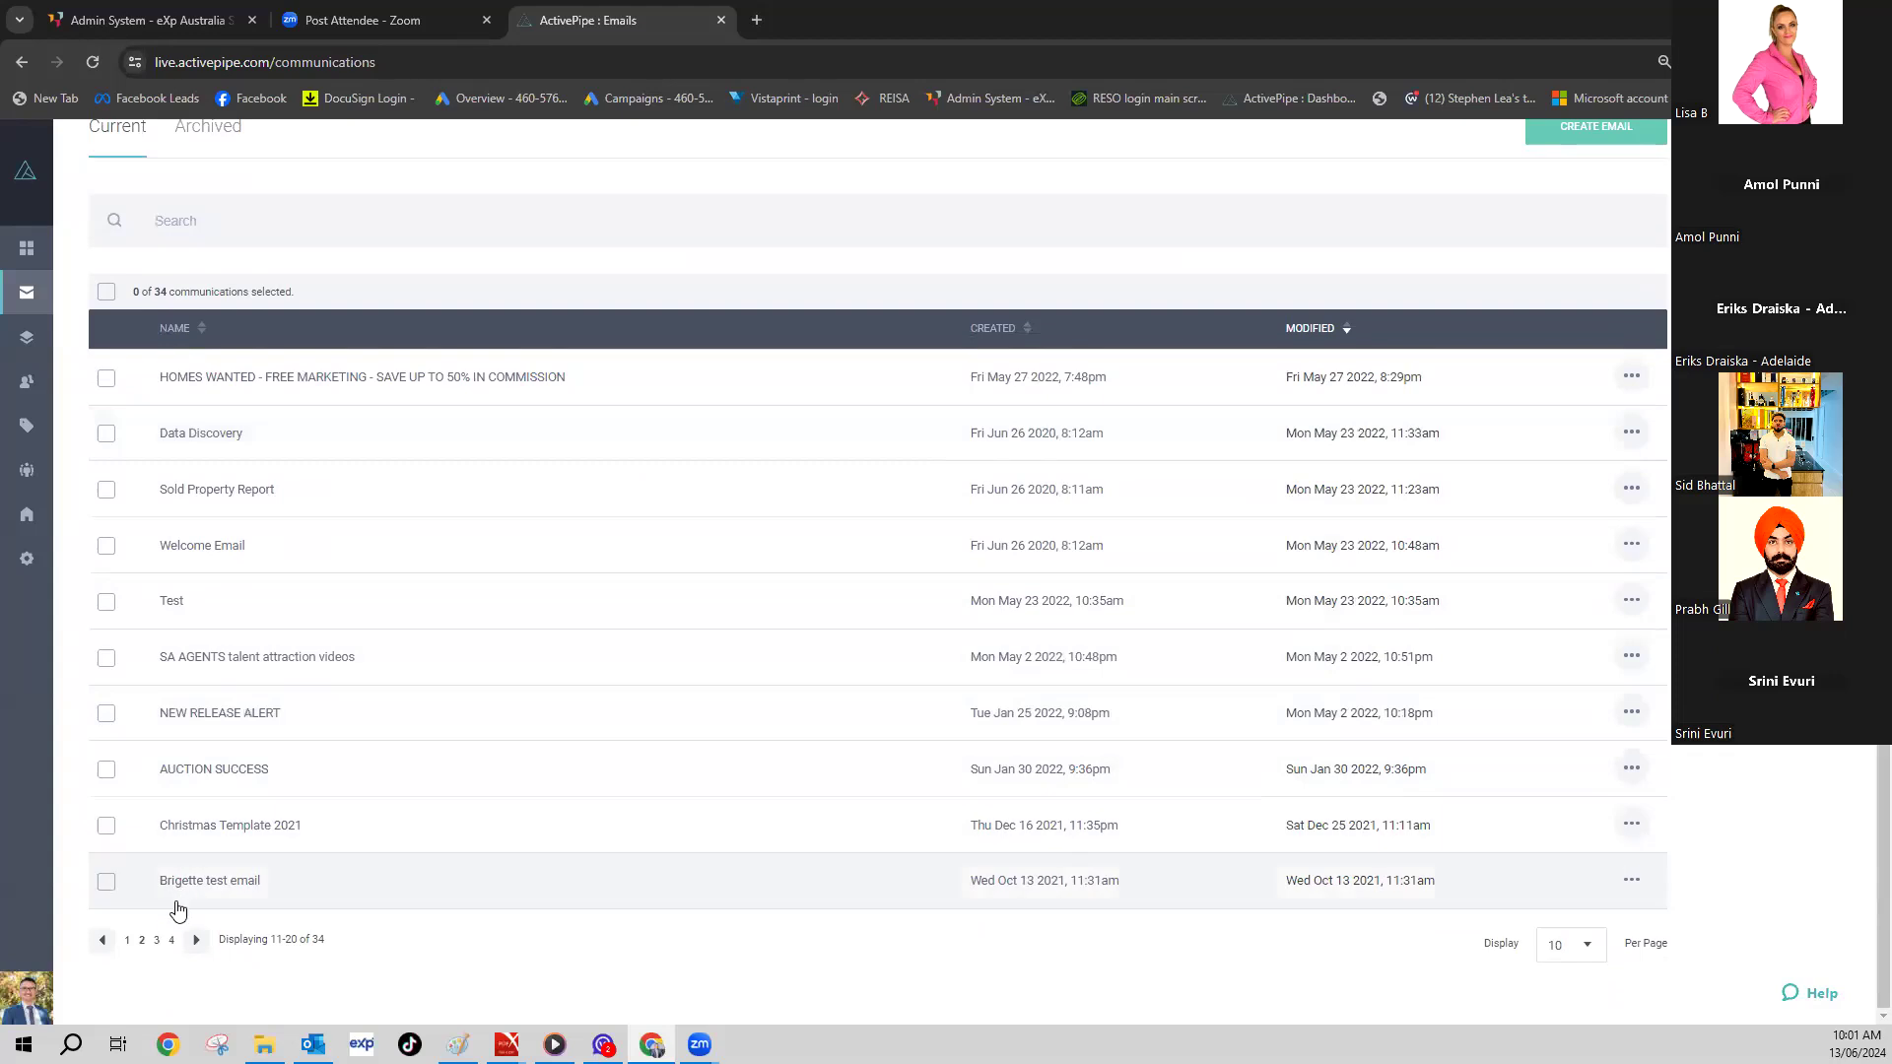
left_click(180, 784)
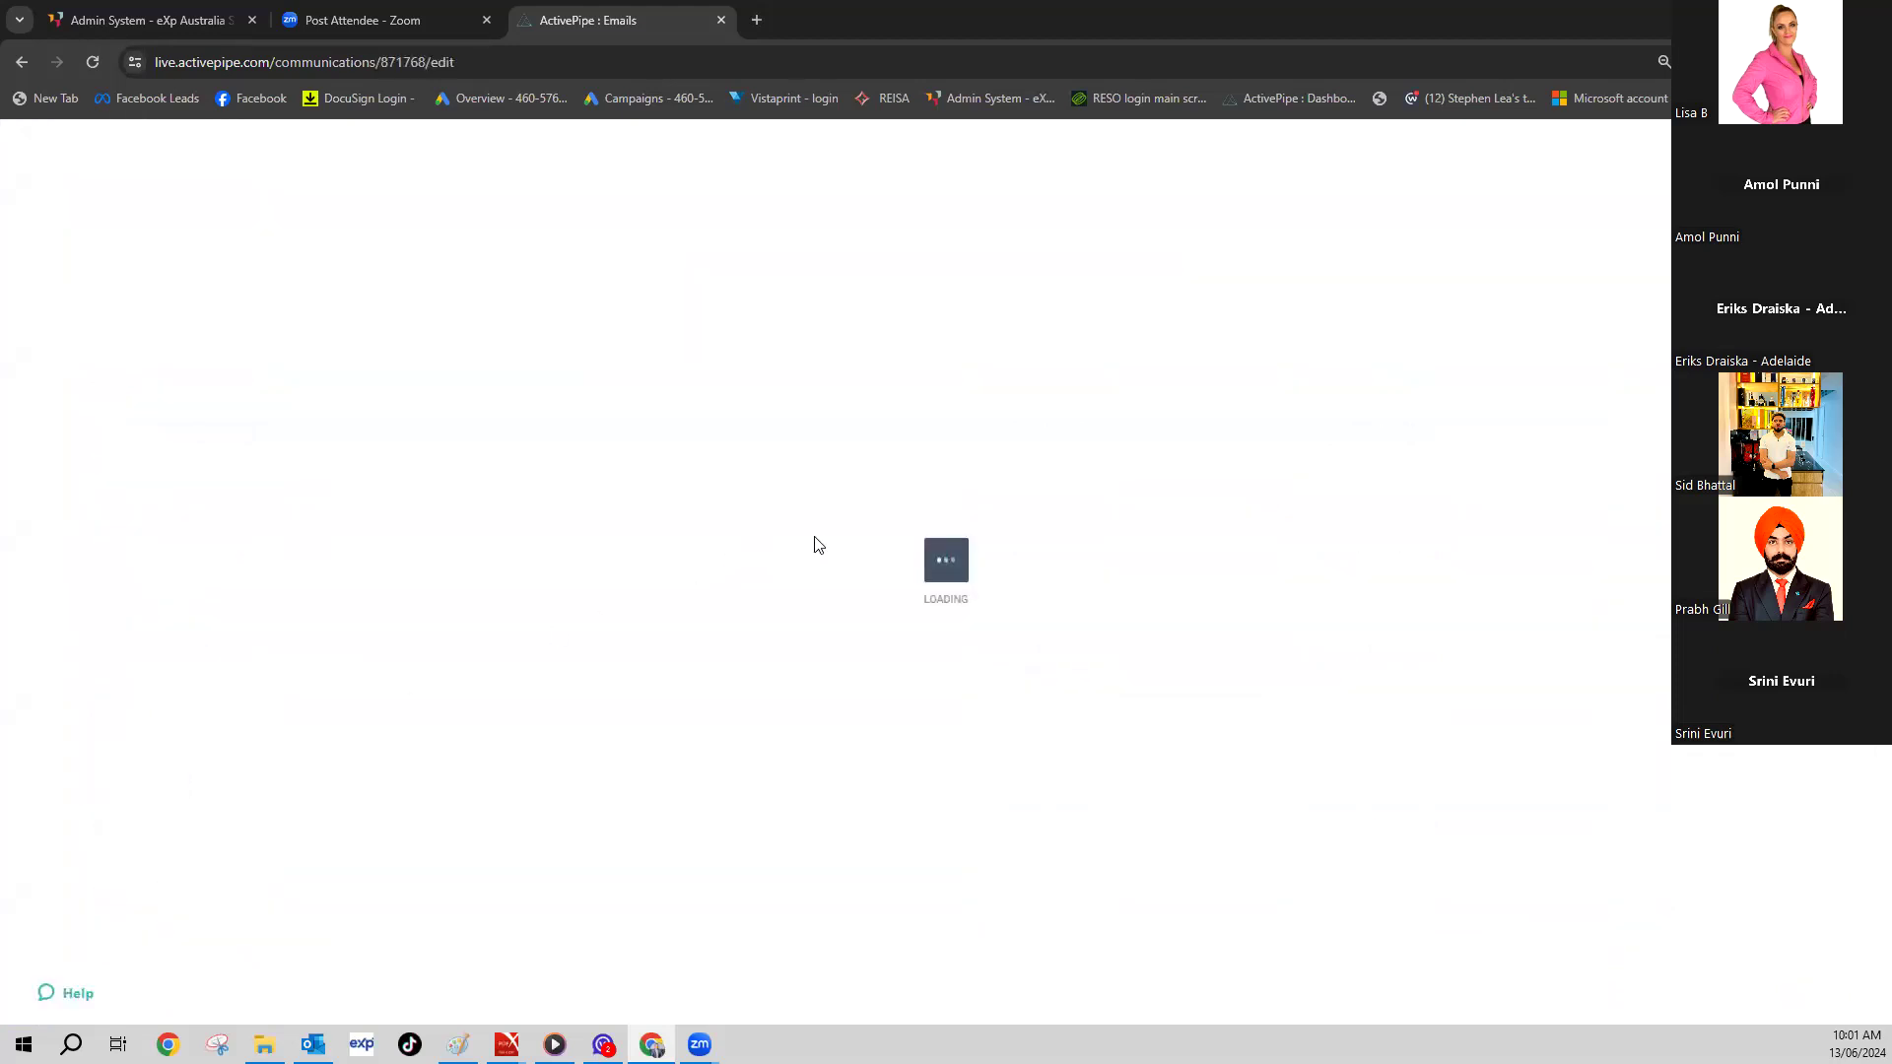
- Scroll through the AUCTION SUCCESS email, subject 'SOLD AT AUCTION - MORE HOMES NEEDED NOW'
scroll(1063, 528, "down", 5)
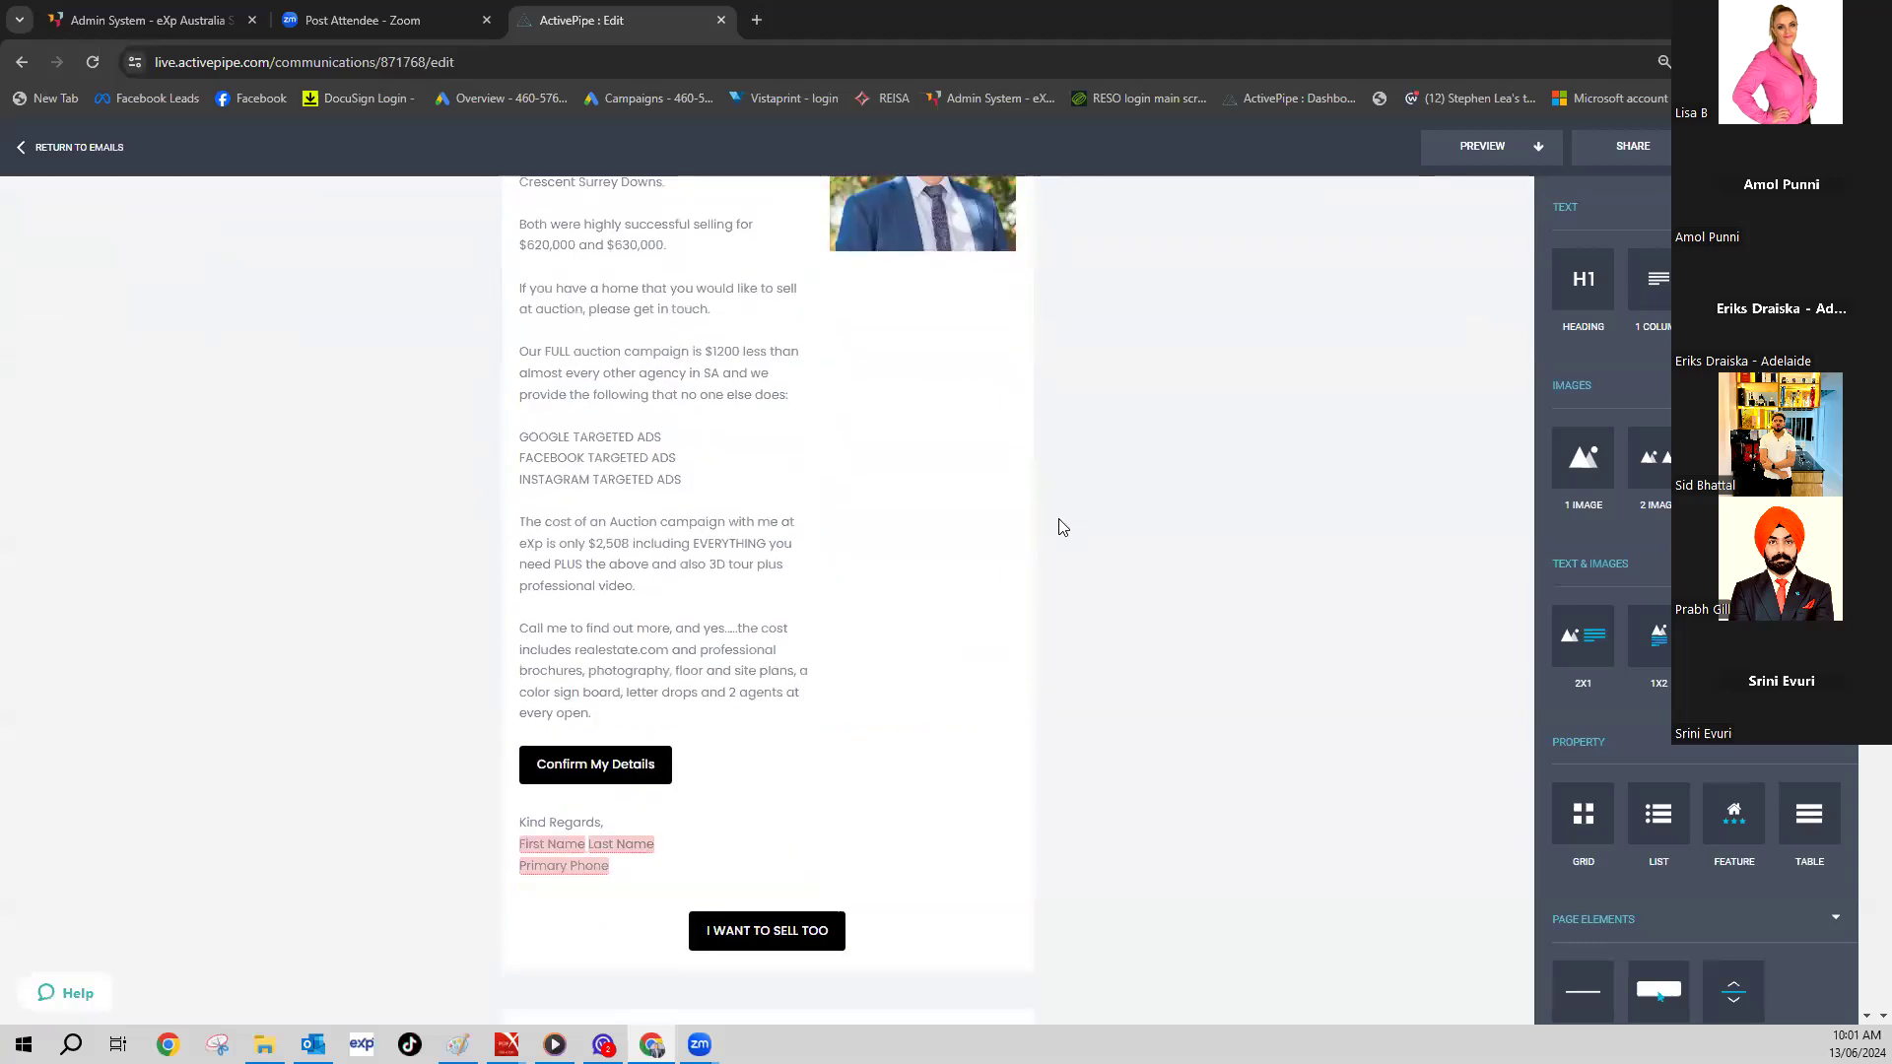
scroll(985, 531, "down", 13)
scroll(985, 532, "up", 3)
scroll(984, 531, "up", 15)
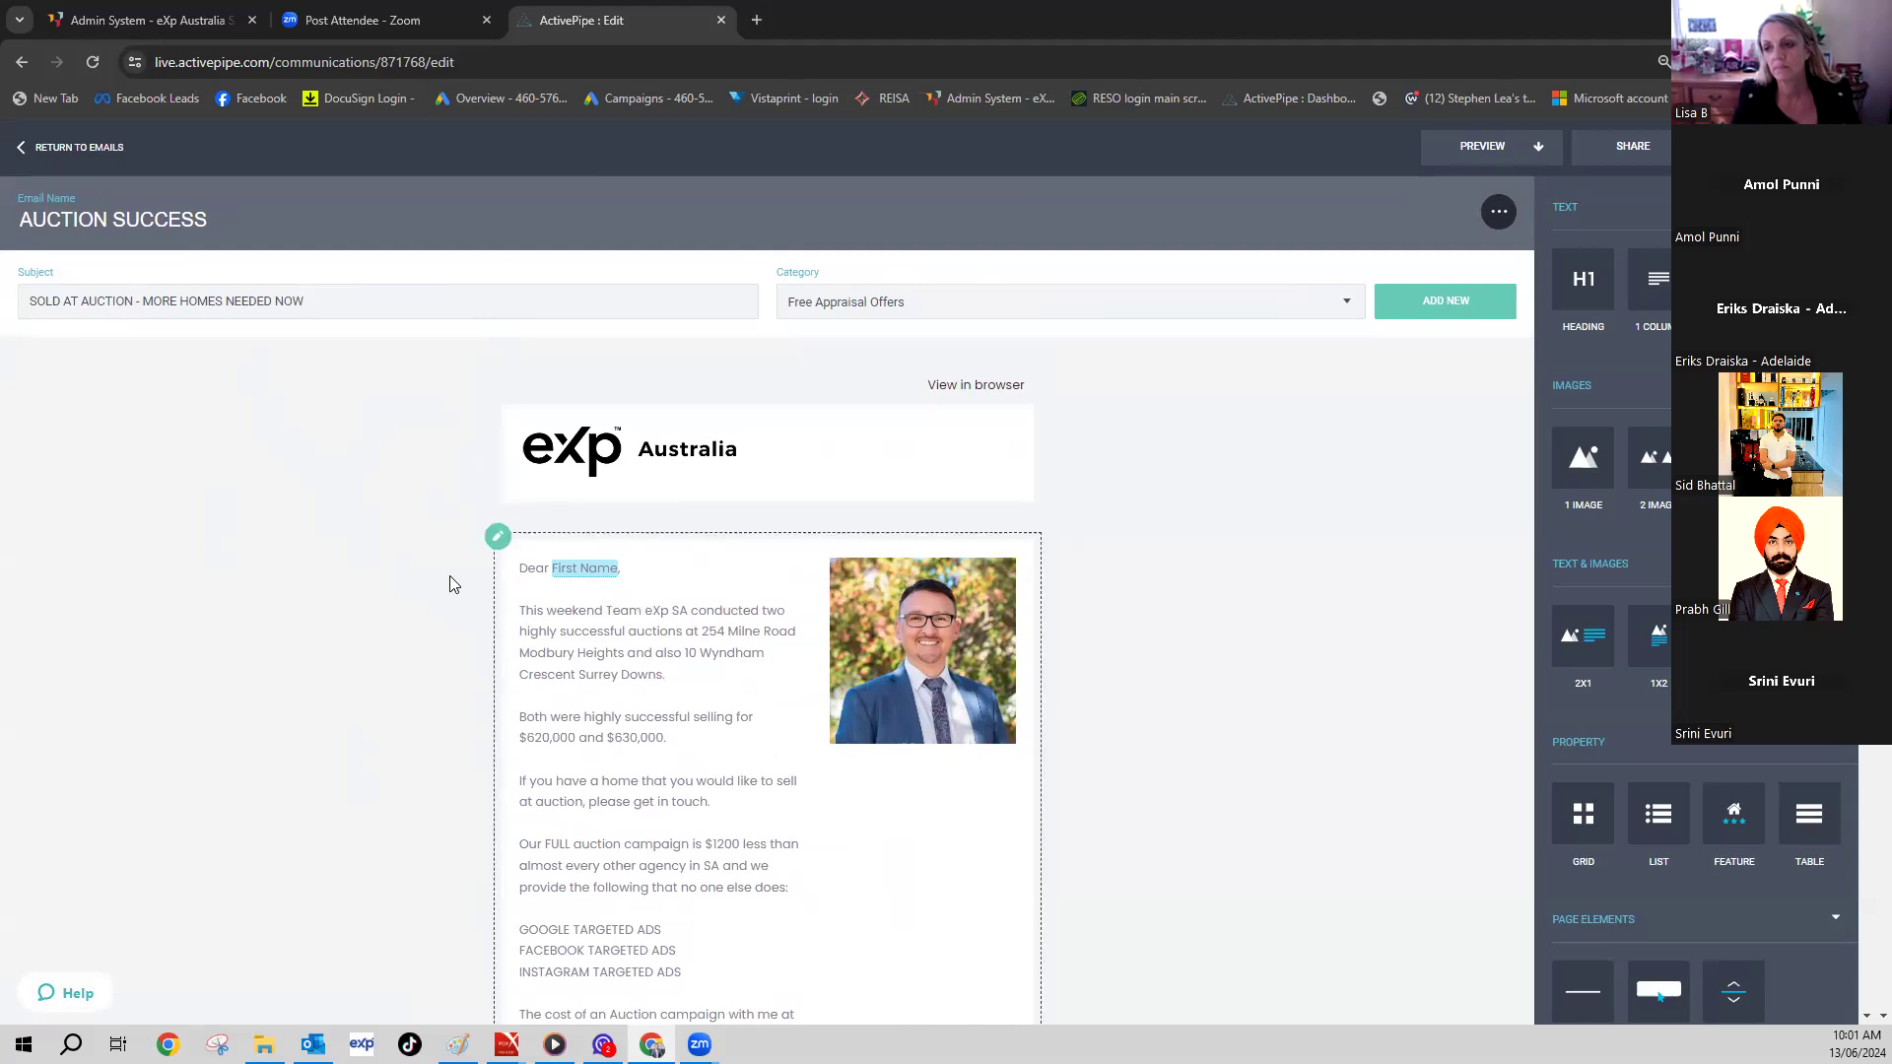
scroll(452, 584, "down", 3)
scroll(452, 585, "down", 1)
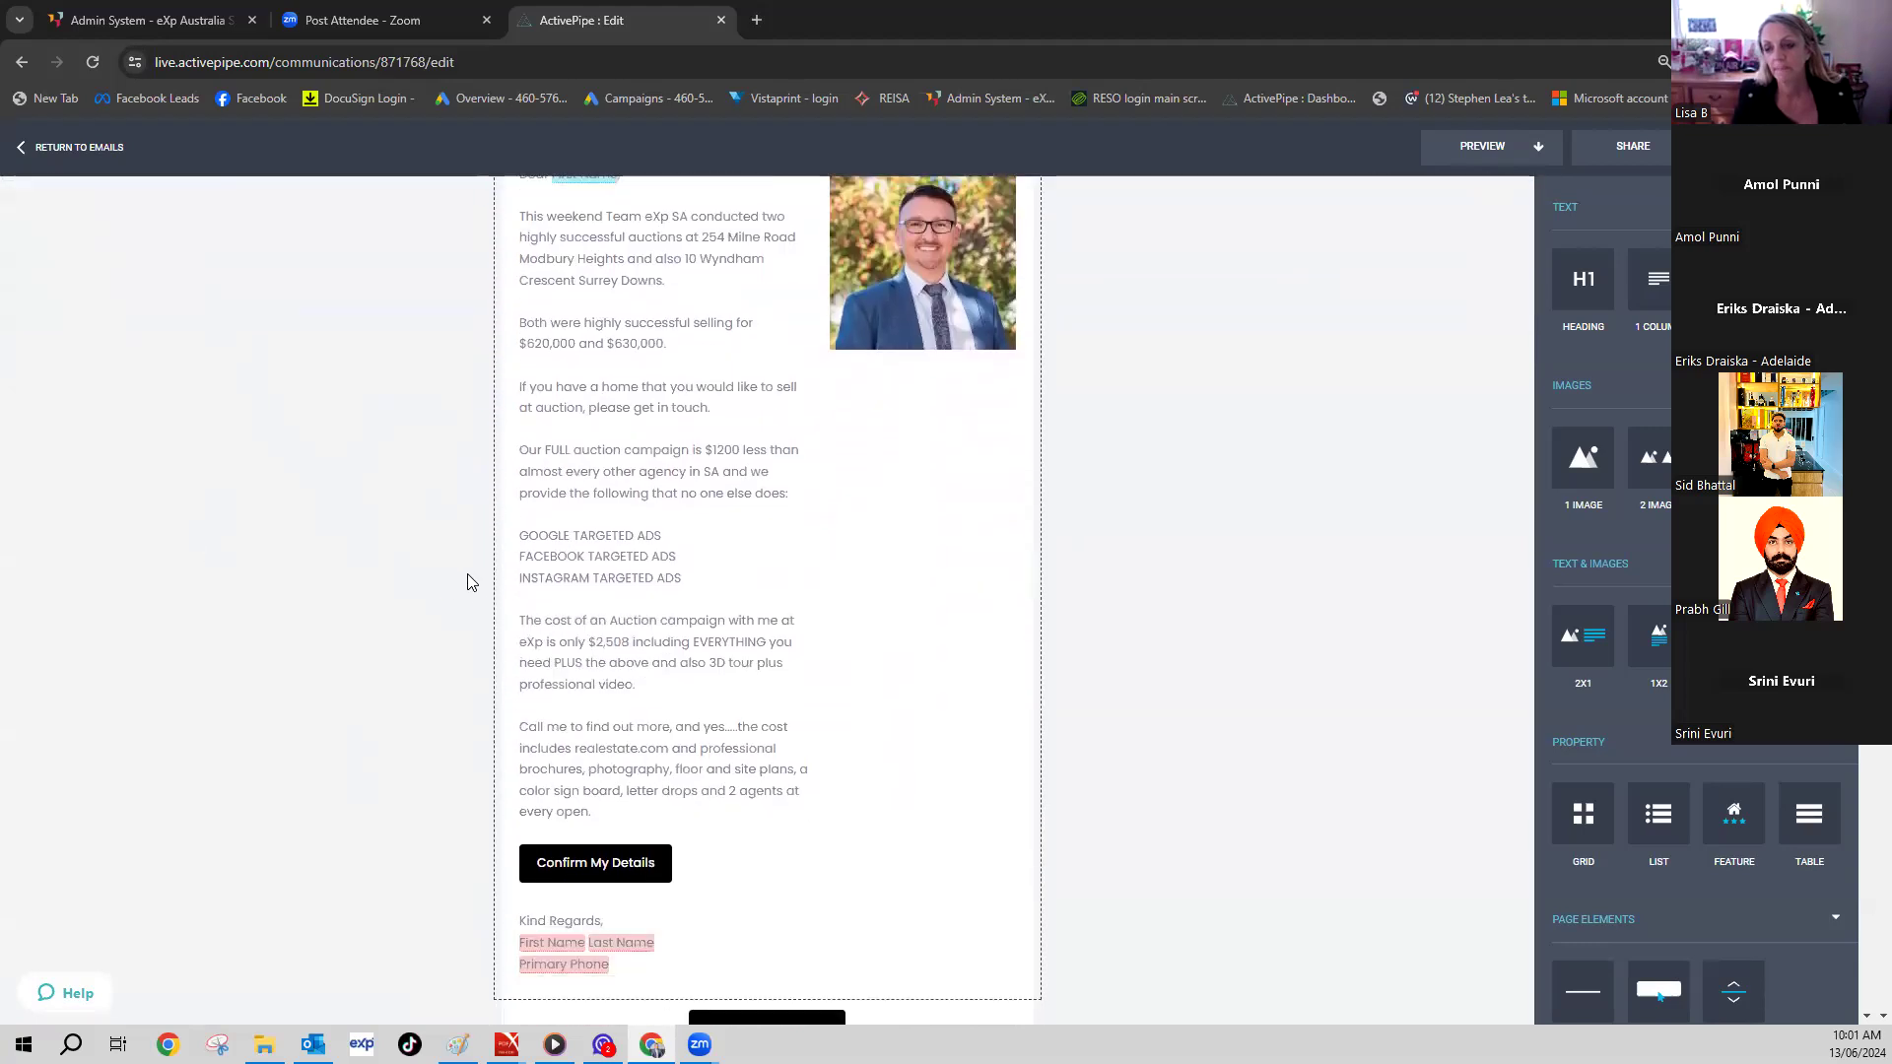
scroll(680, 598, "up", 4)
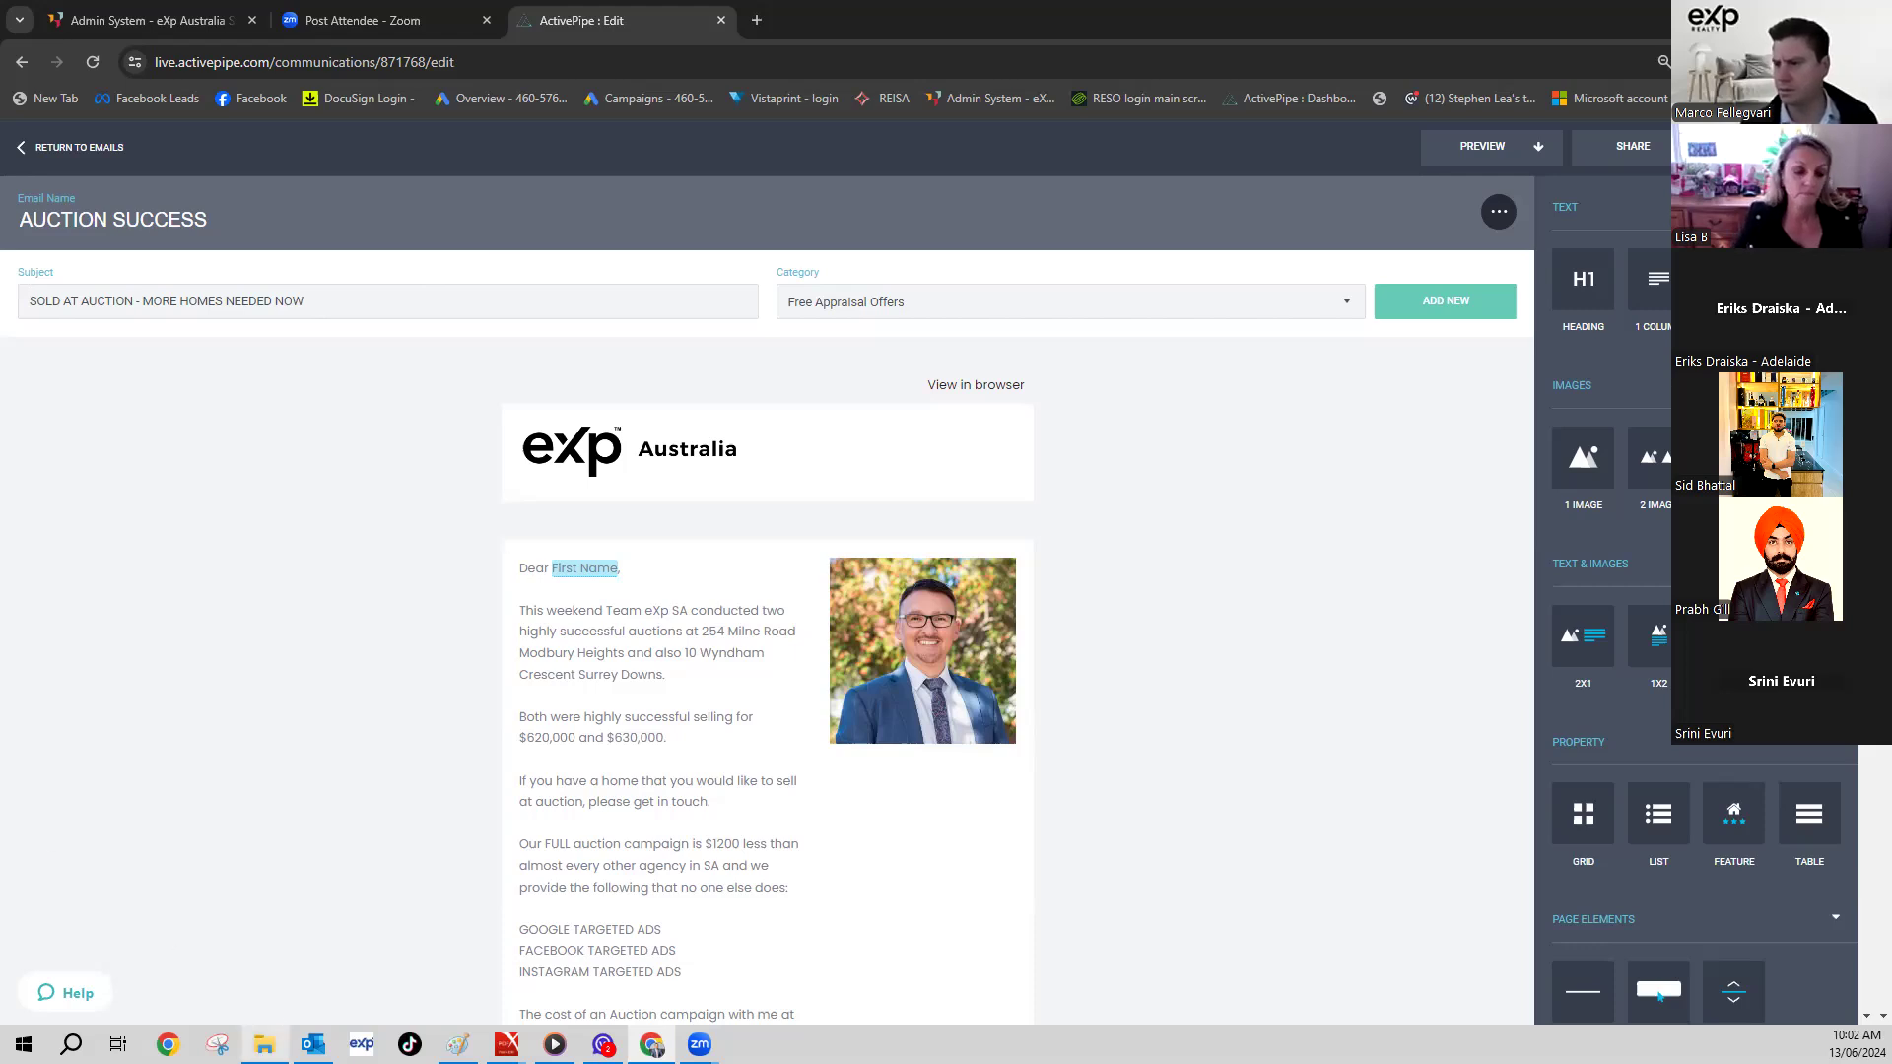
- Glance at Outlook, return to the email, then load the Agentbox admin system
left_click(313, 1043)
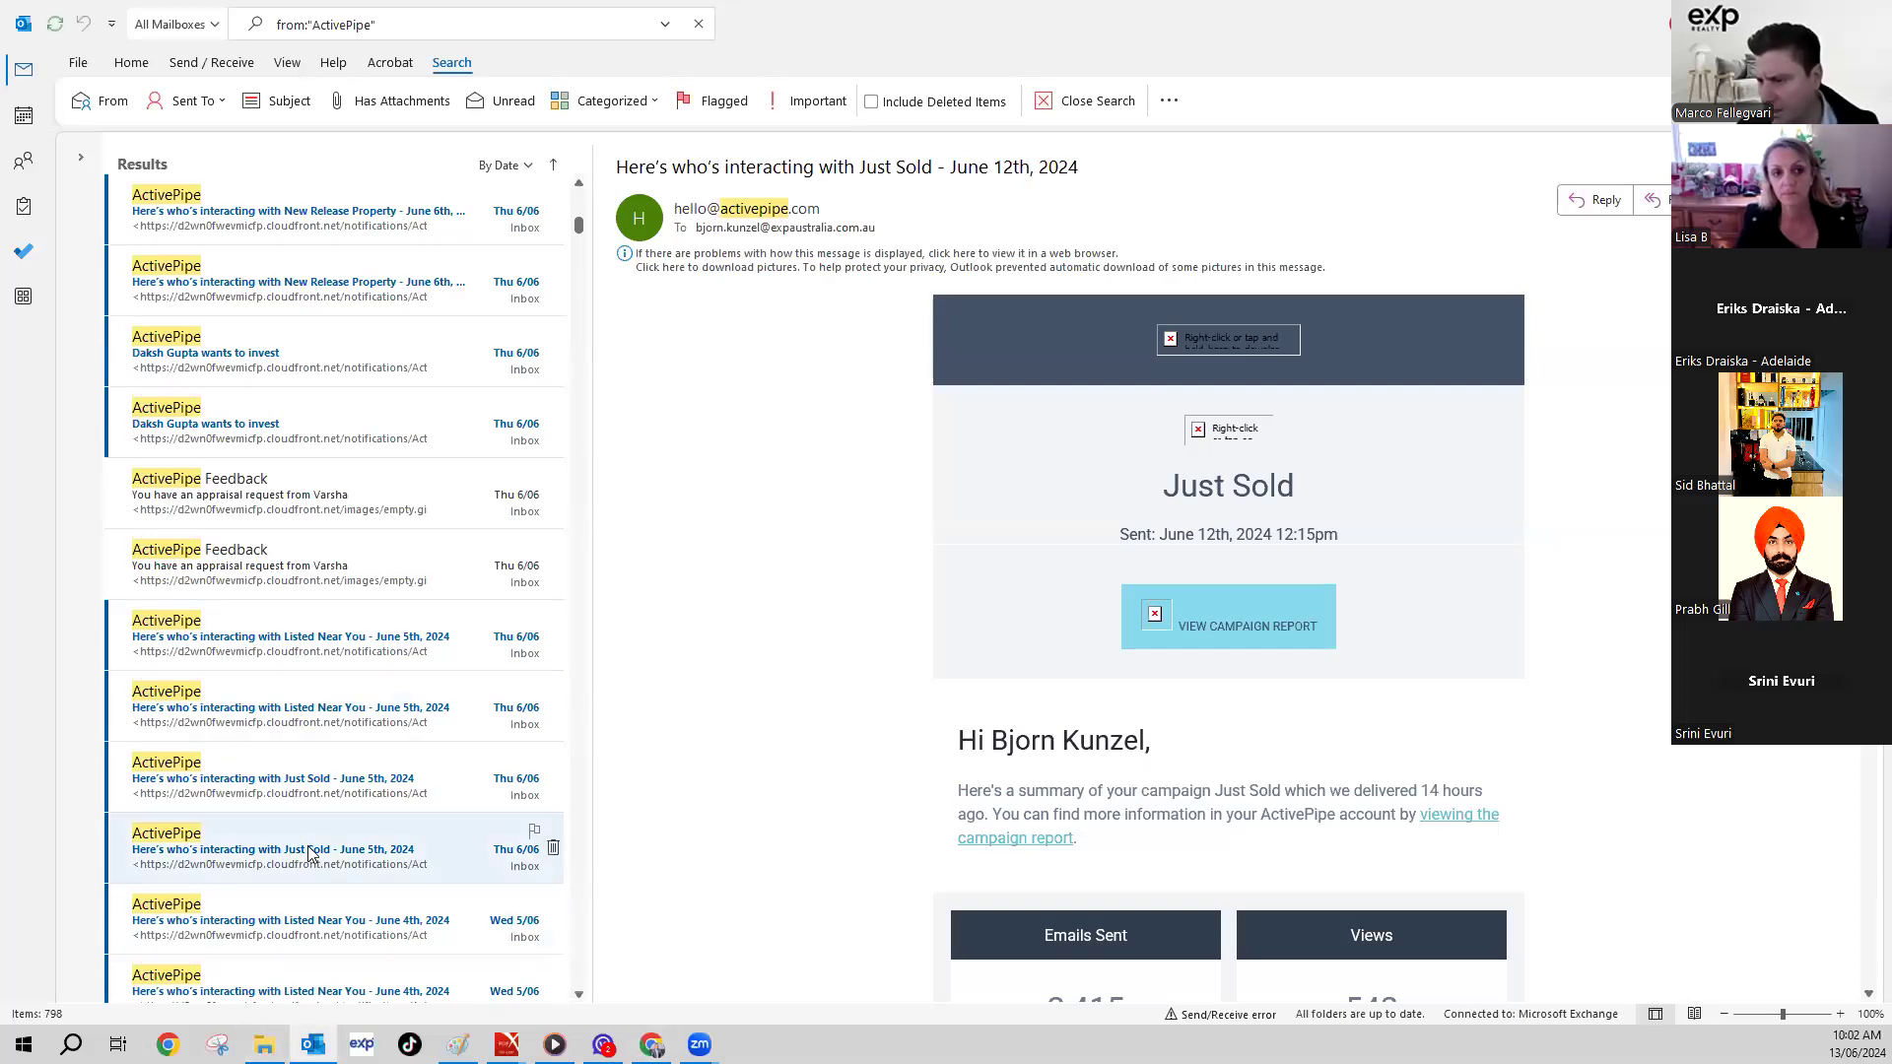
left_click(313, 1045)
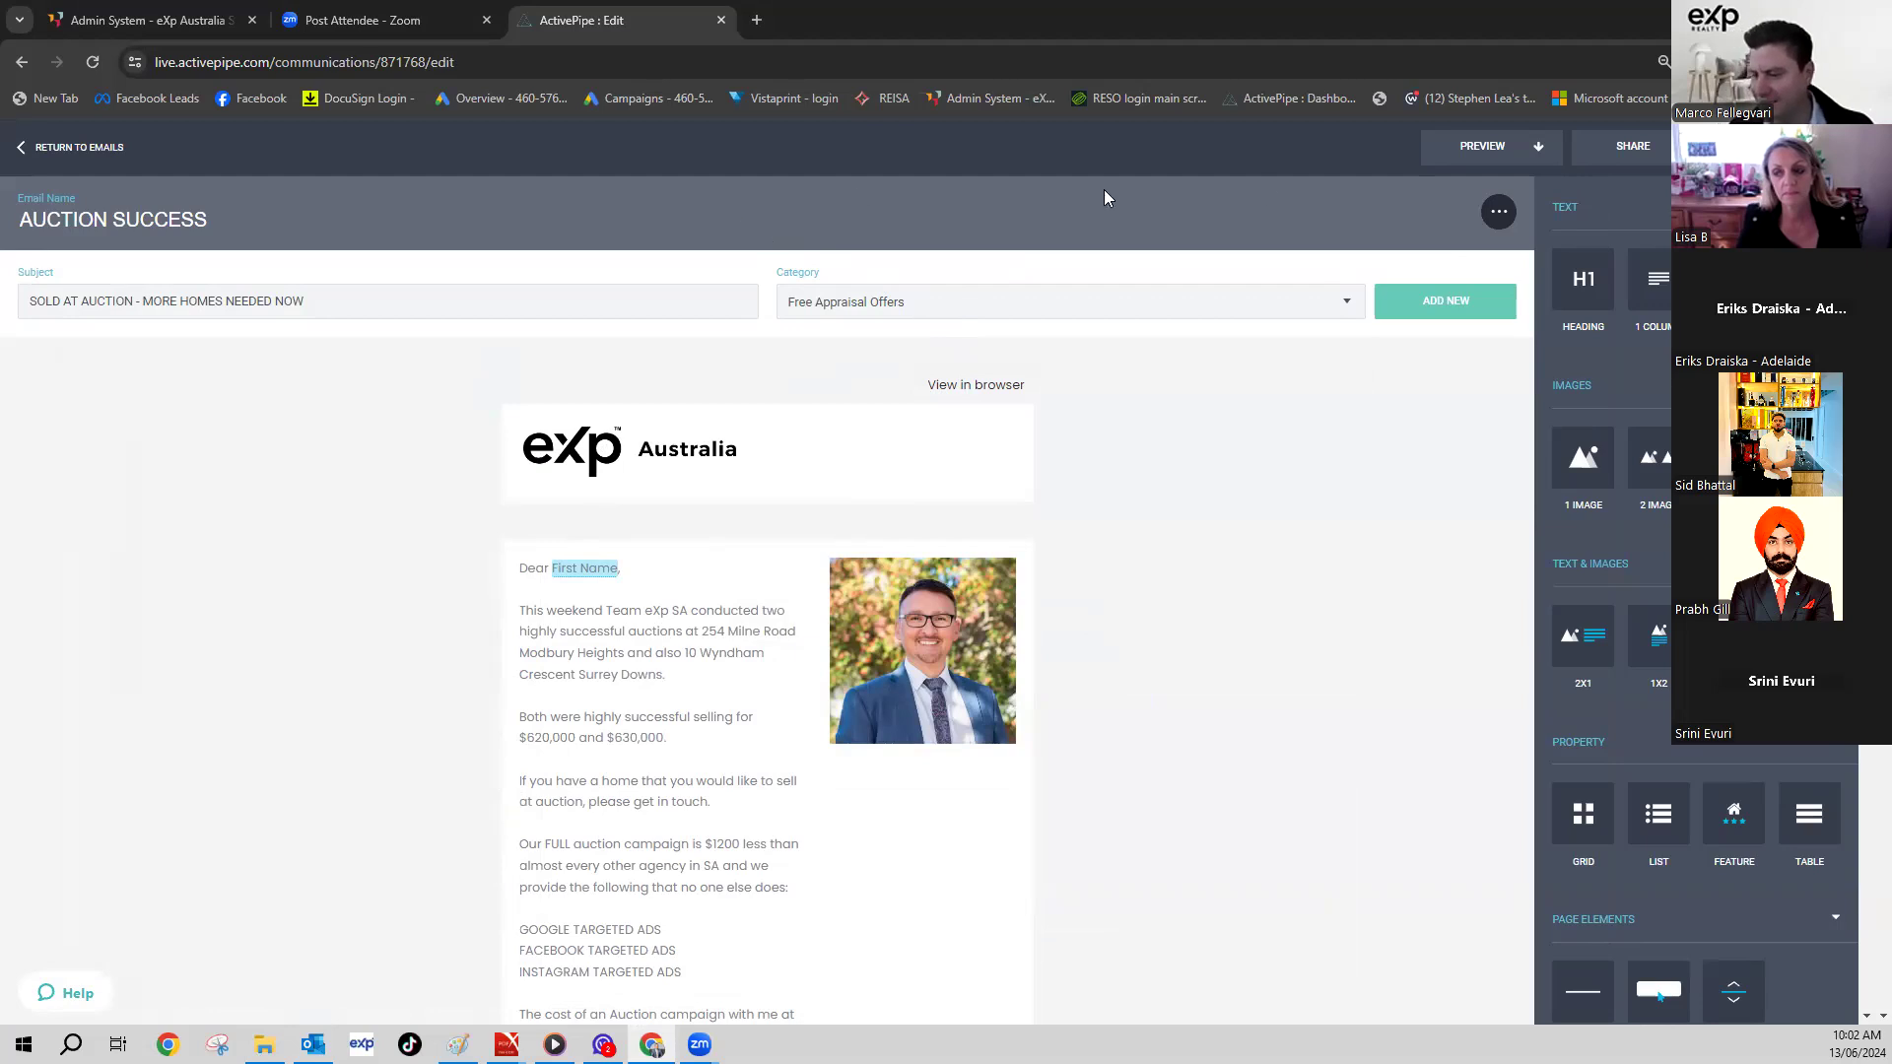
left_click(968, 98)
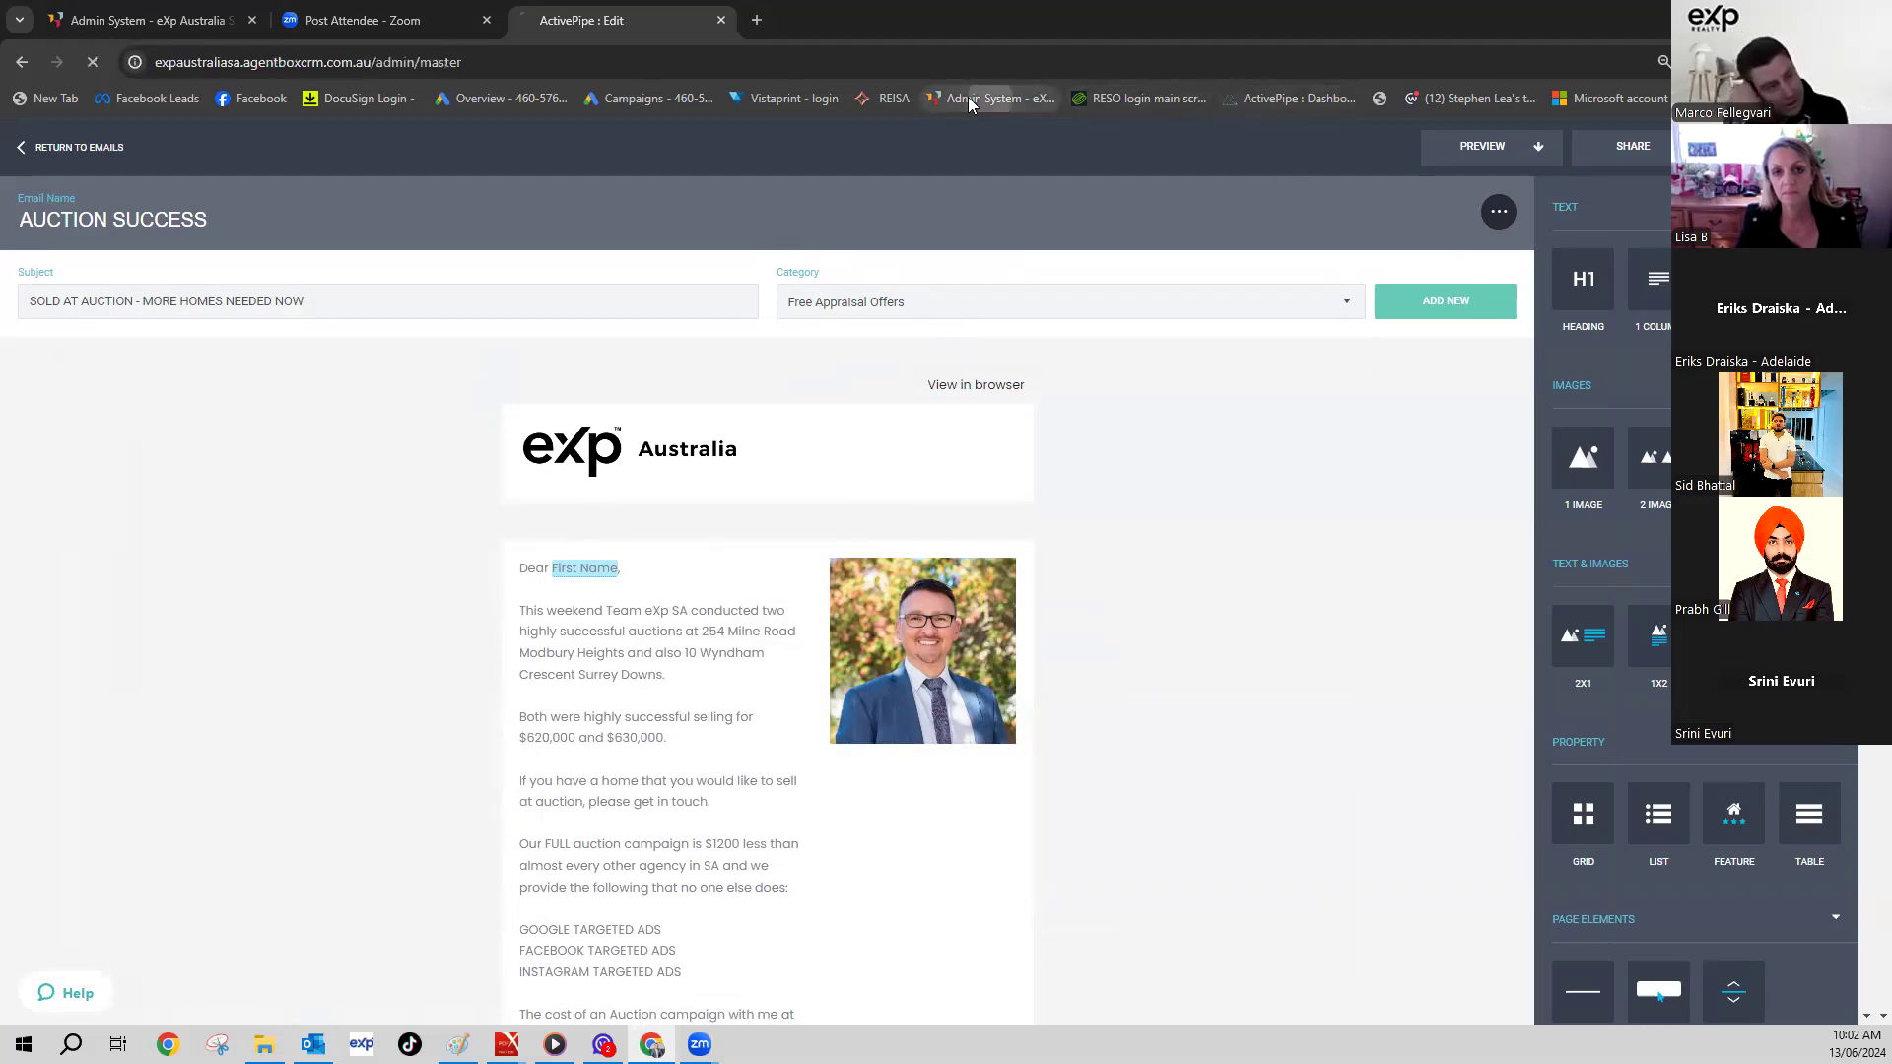
- Unlock 1Password with the master password after correcting a few failed attempts
left_click(887, 291)
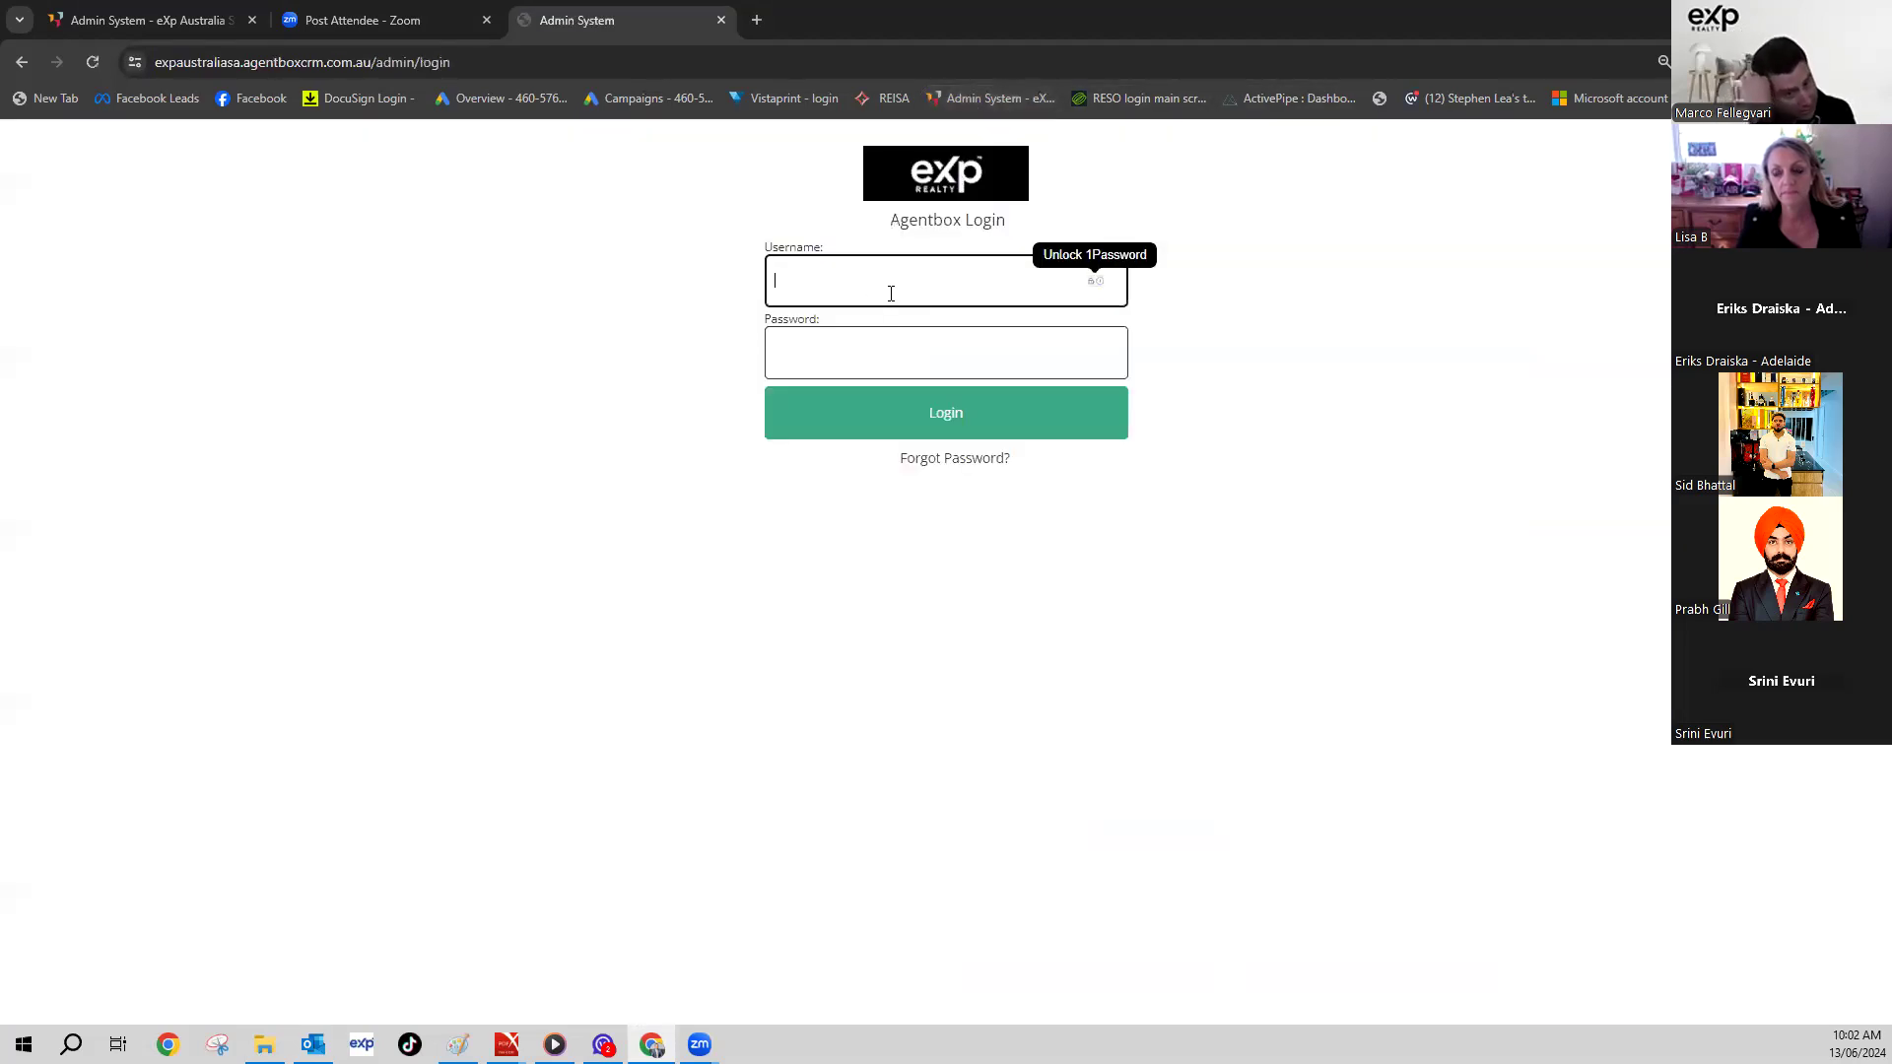
left_click(1100, 283)
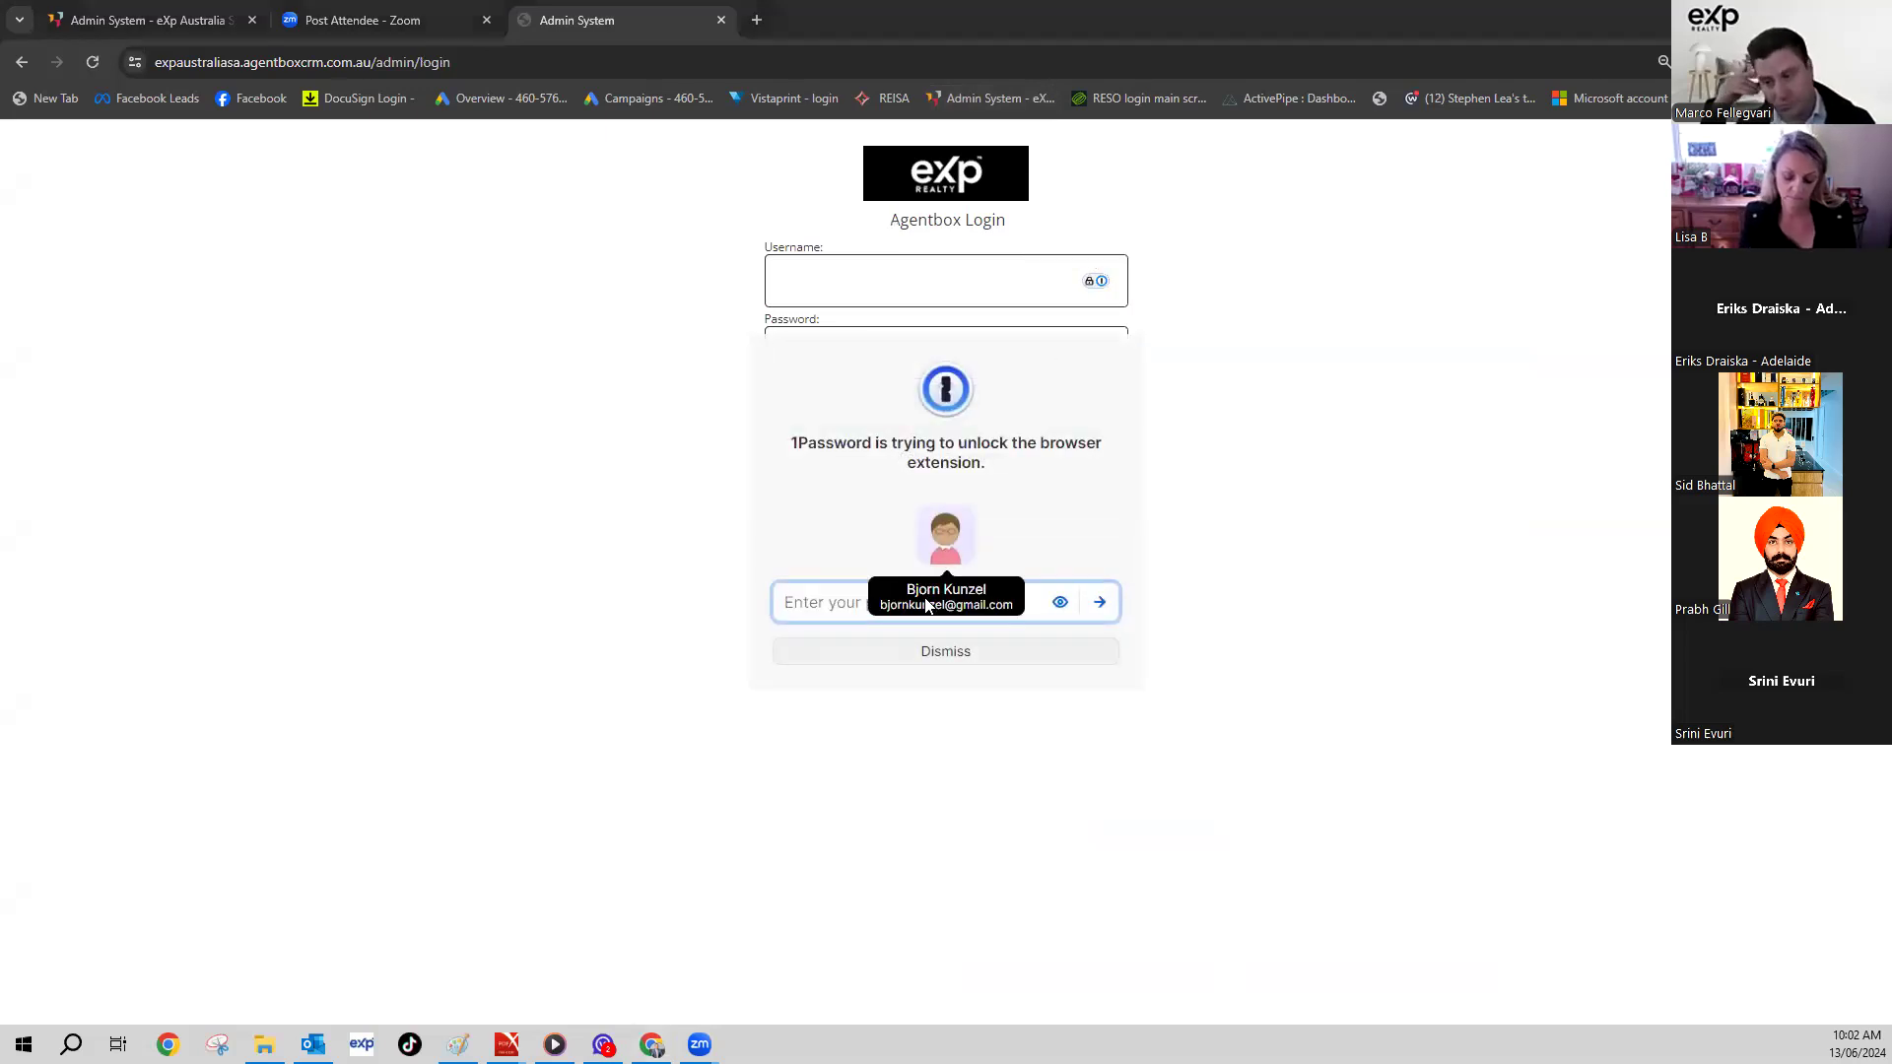
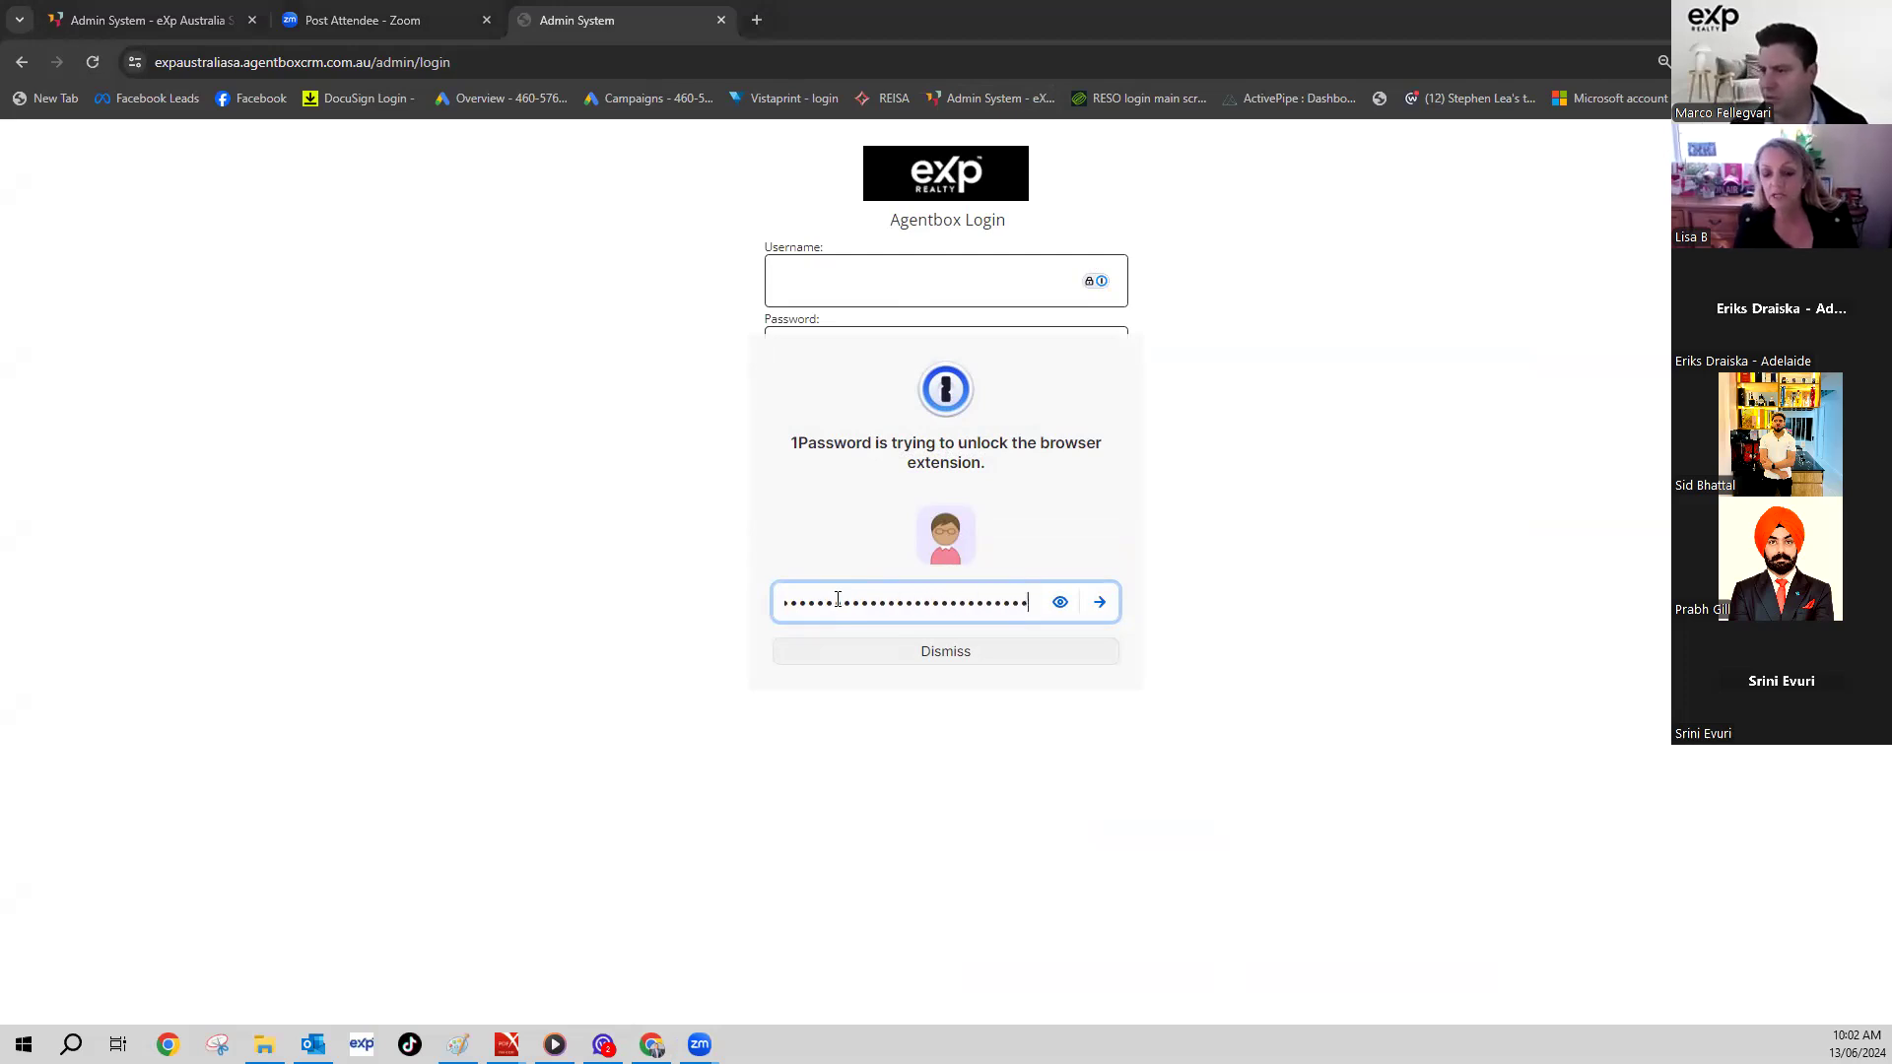
key("Return")
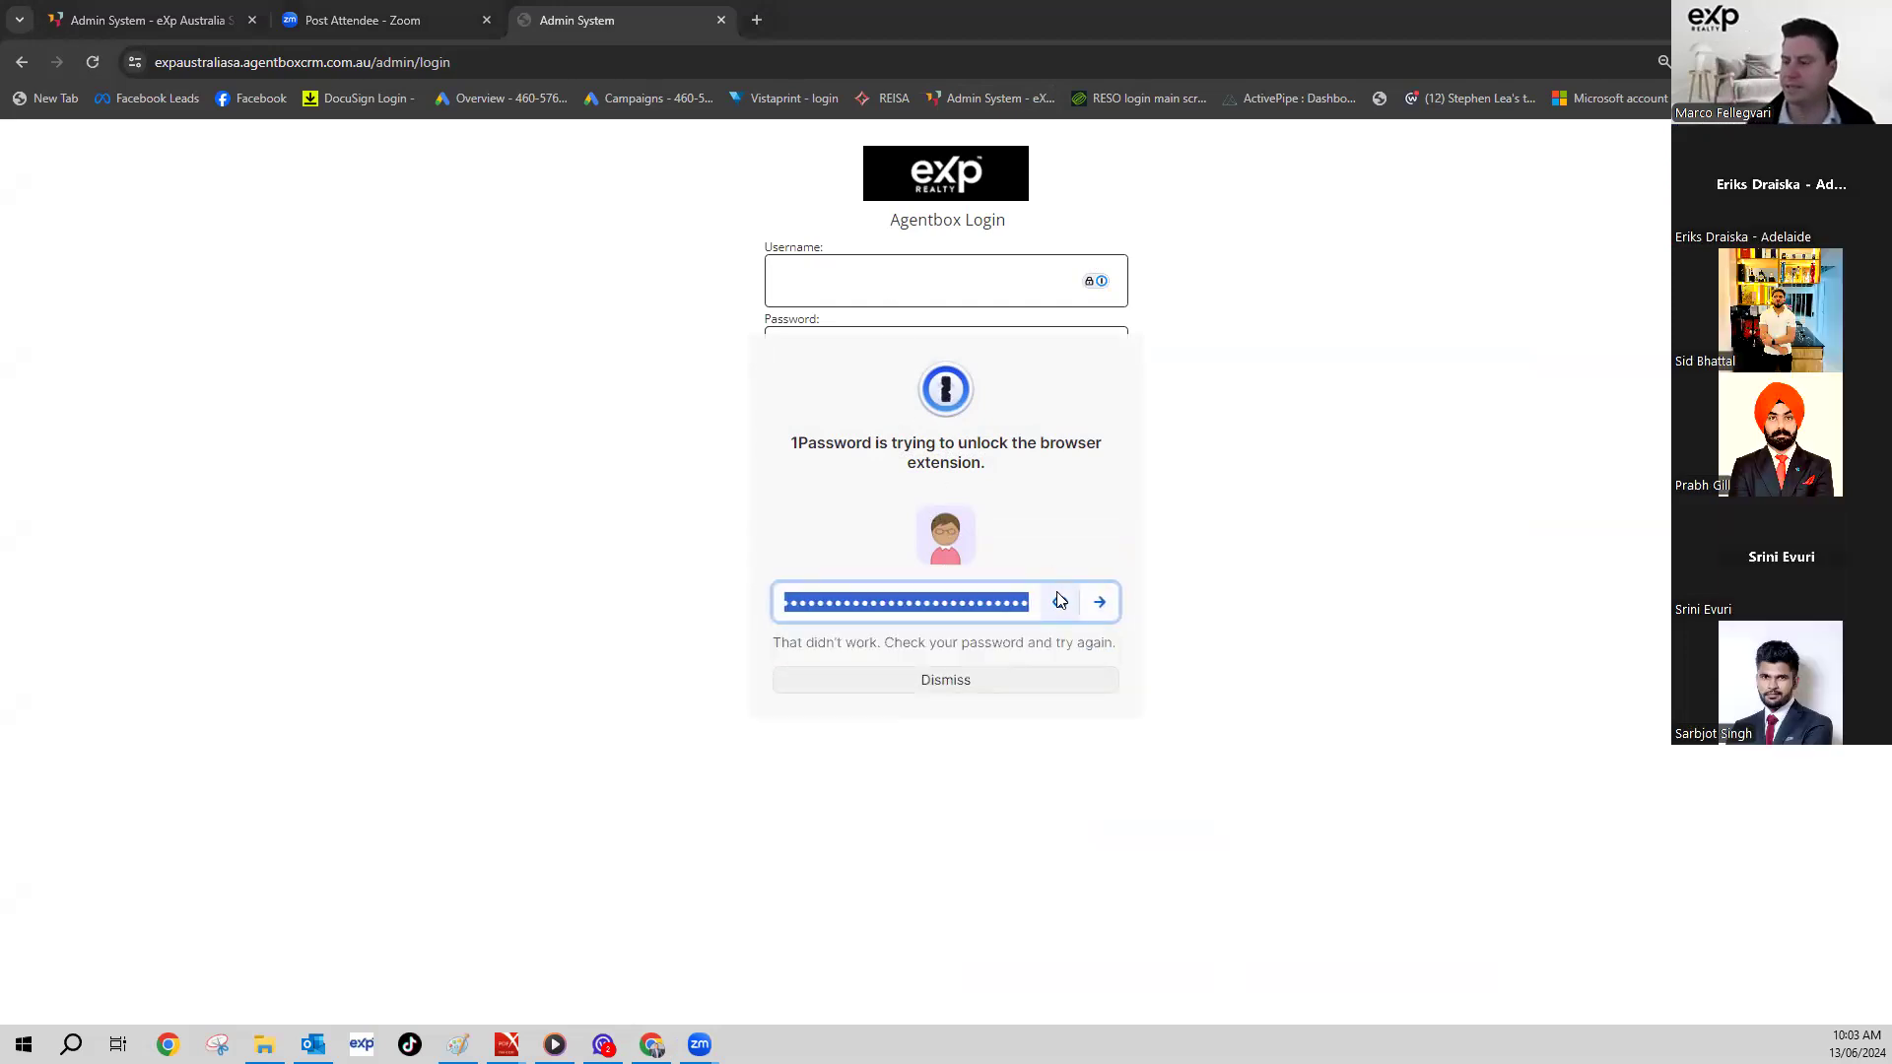
key("ctrl+v")
key("Return")
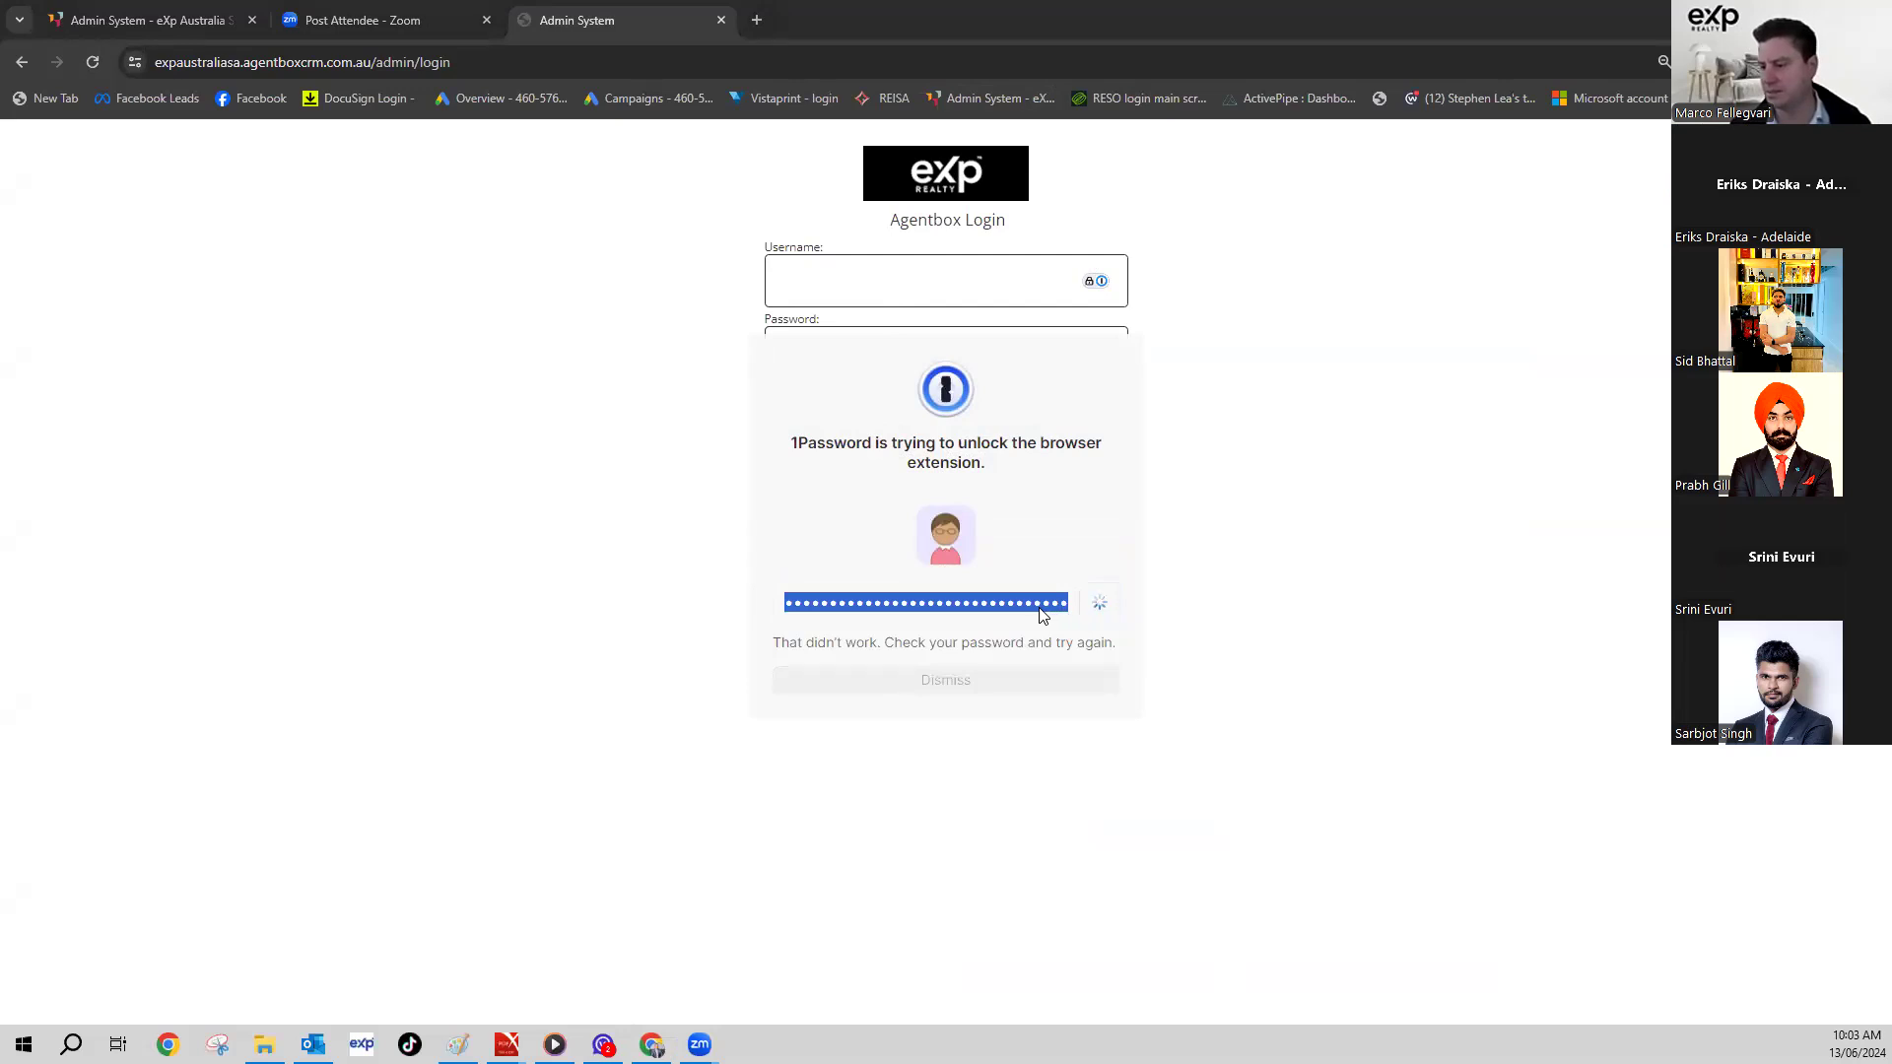
key("BackSpace")
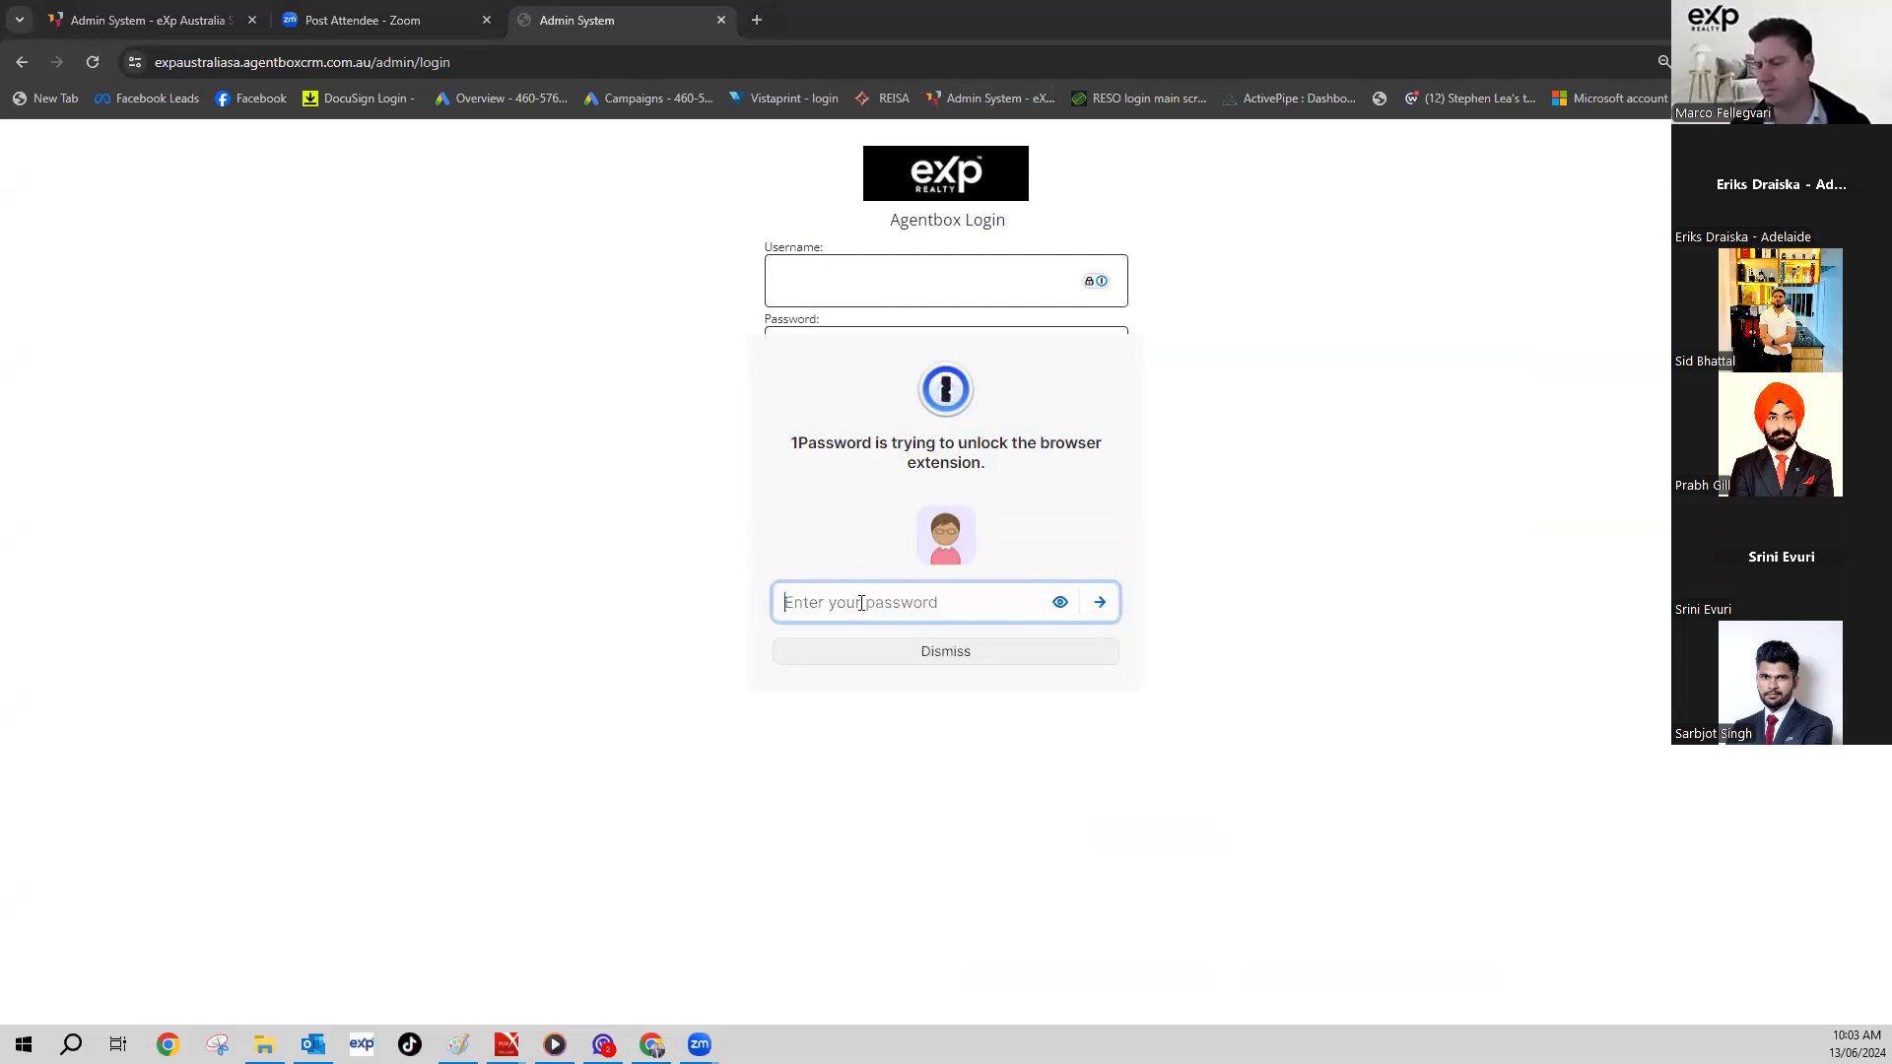
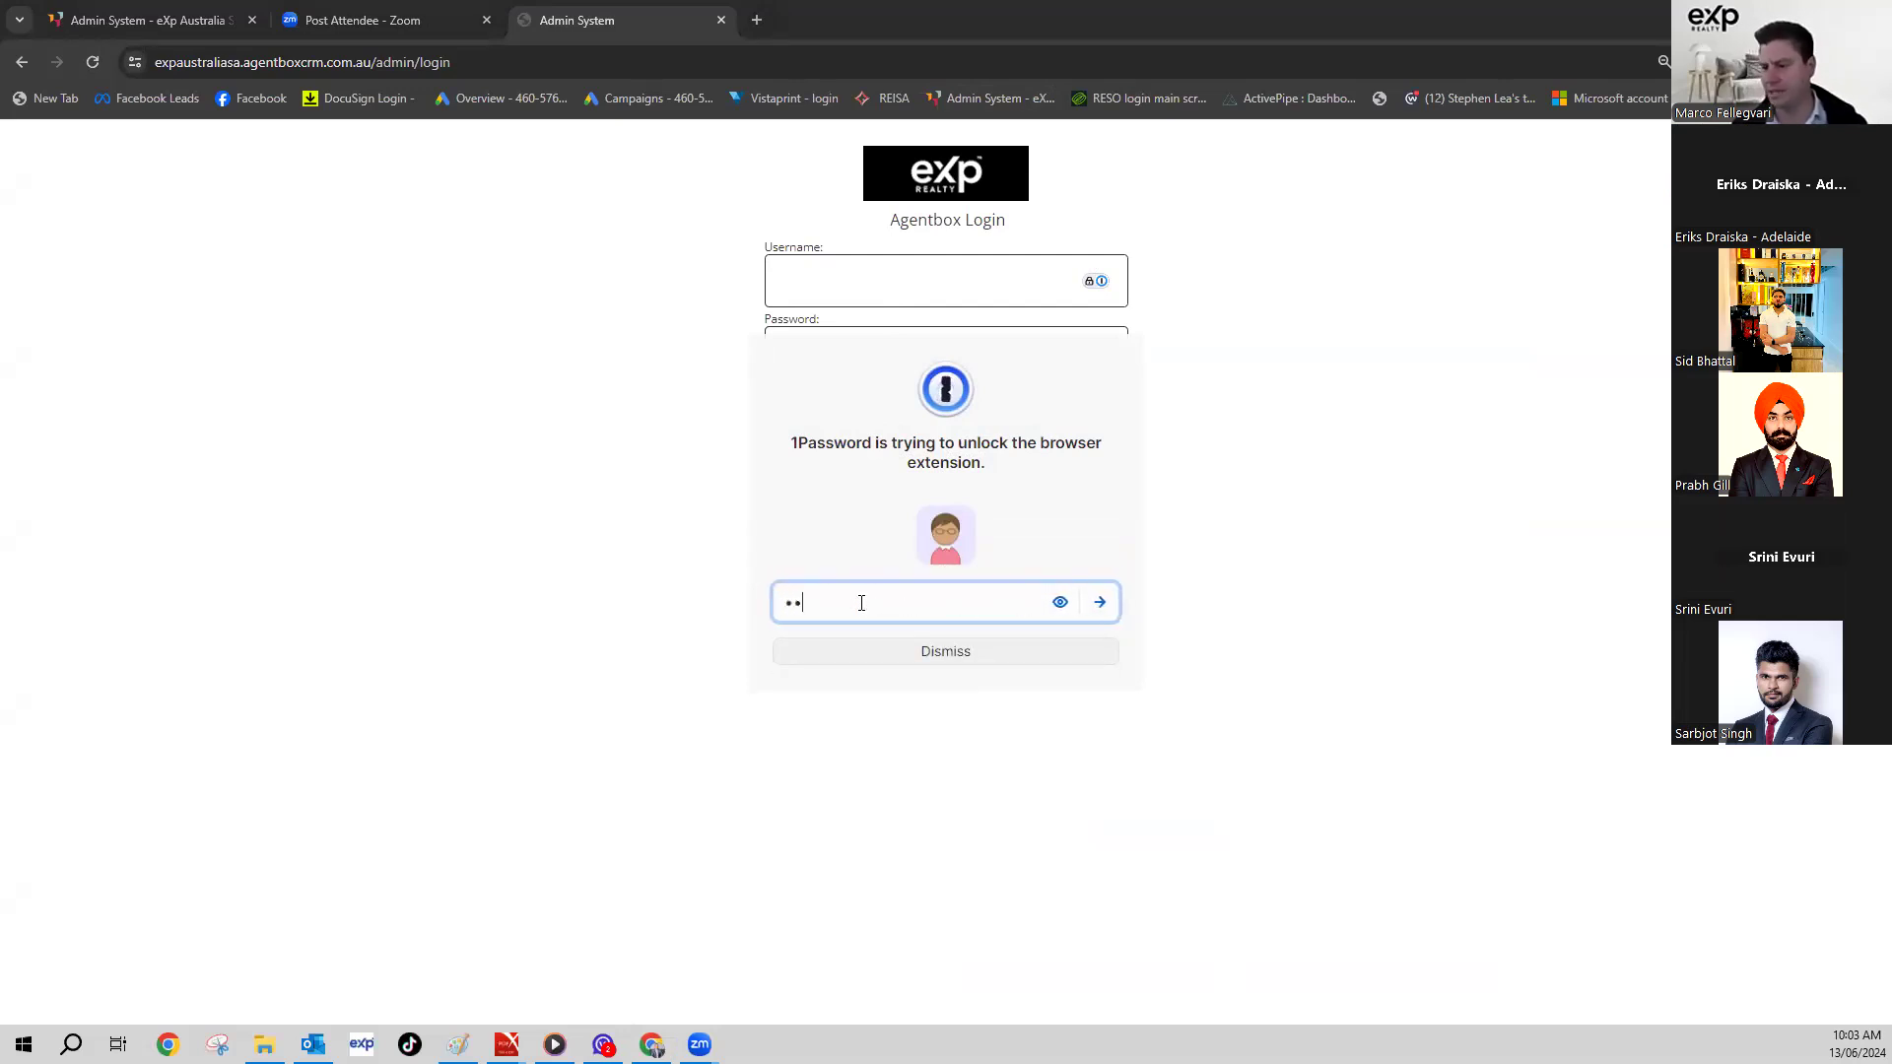
left_click(1059, 602)
key("BackSpace")
key("BackSpace")
key("BackSpace")
key("BackSpace")
key("BackSpace")
key("BackSpace")
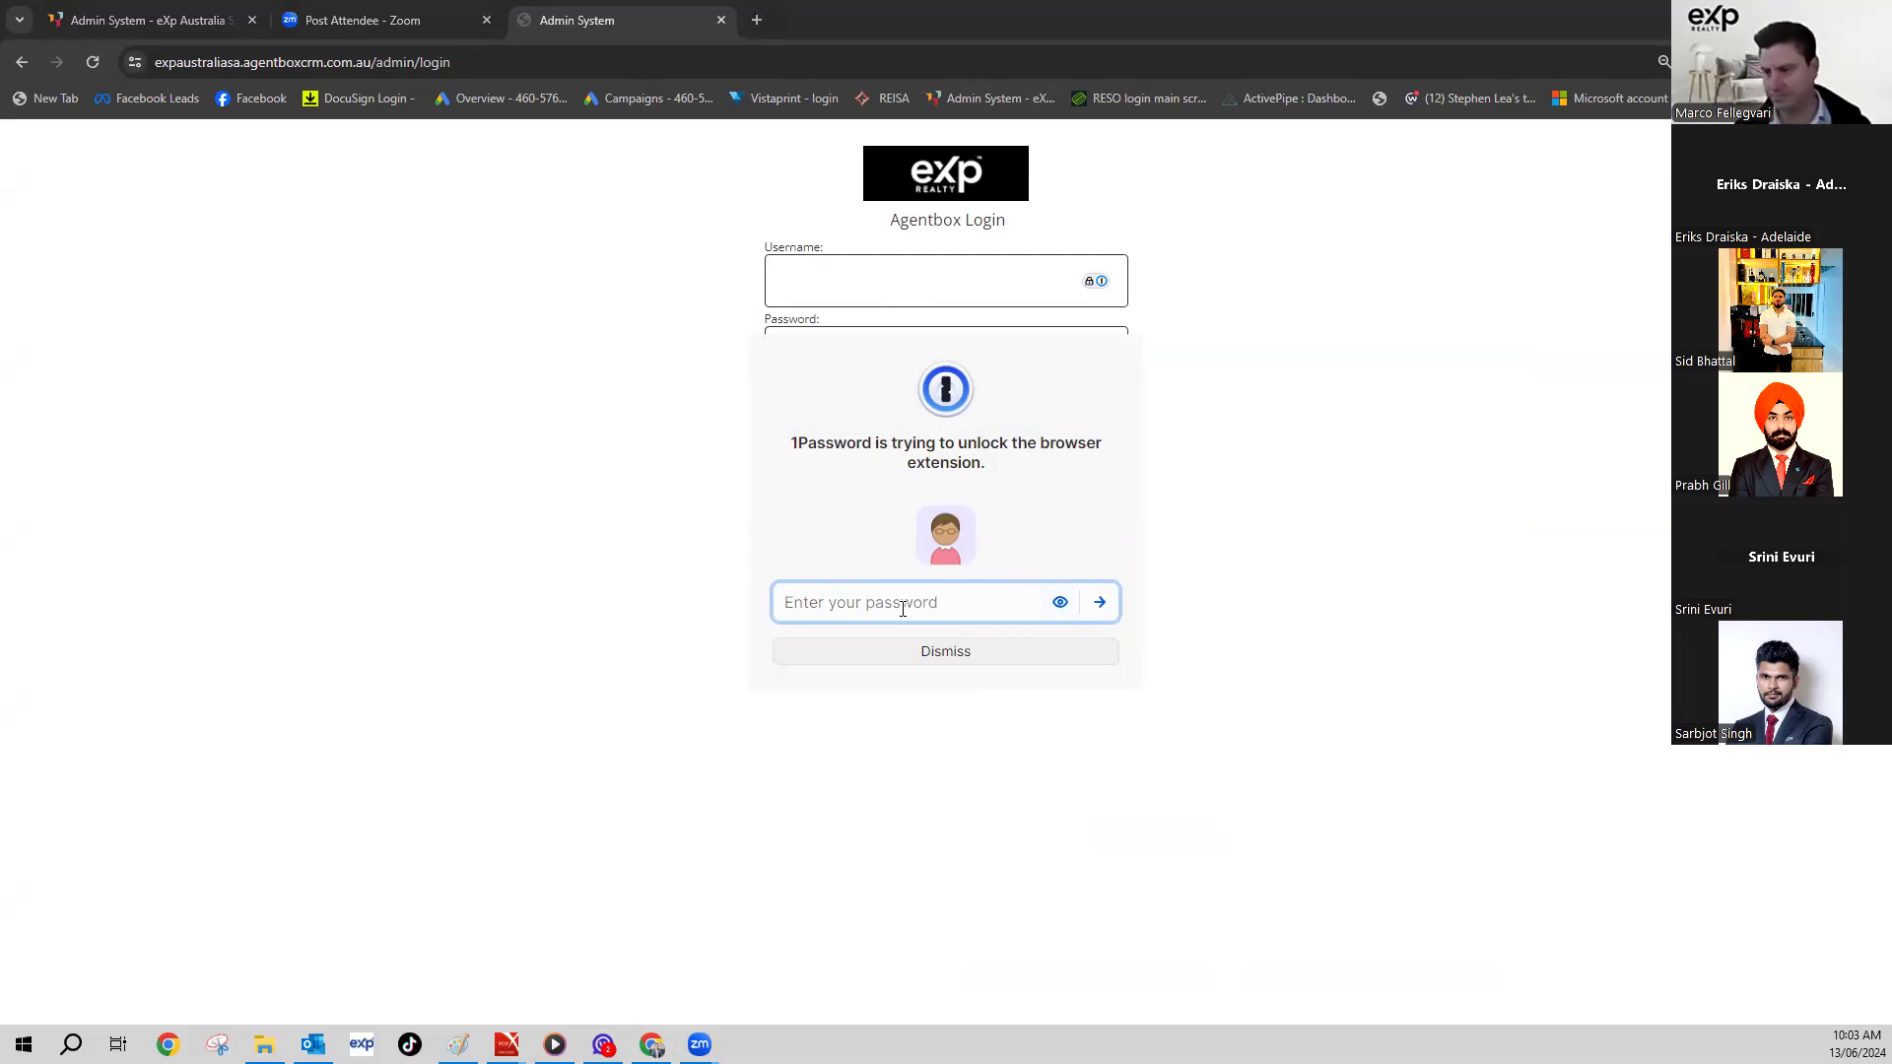
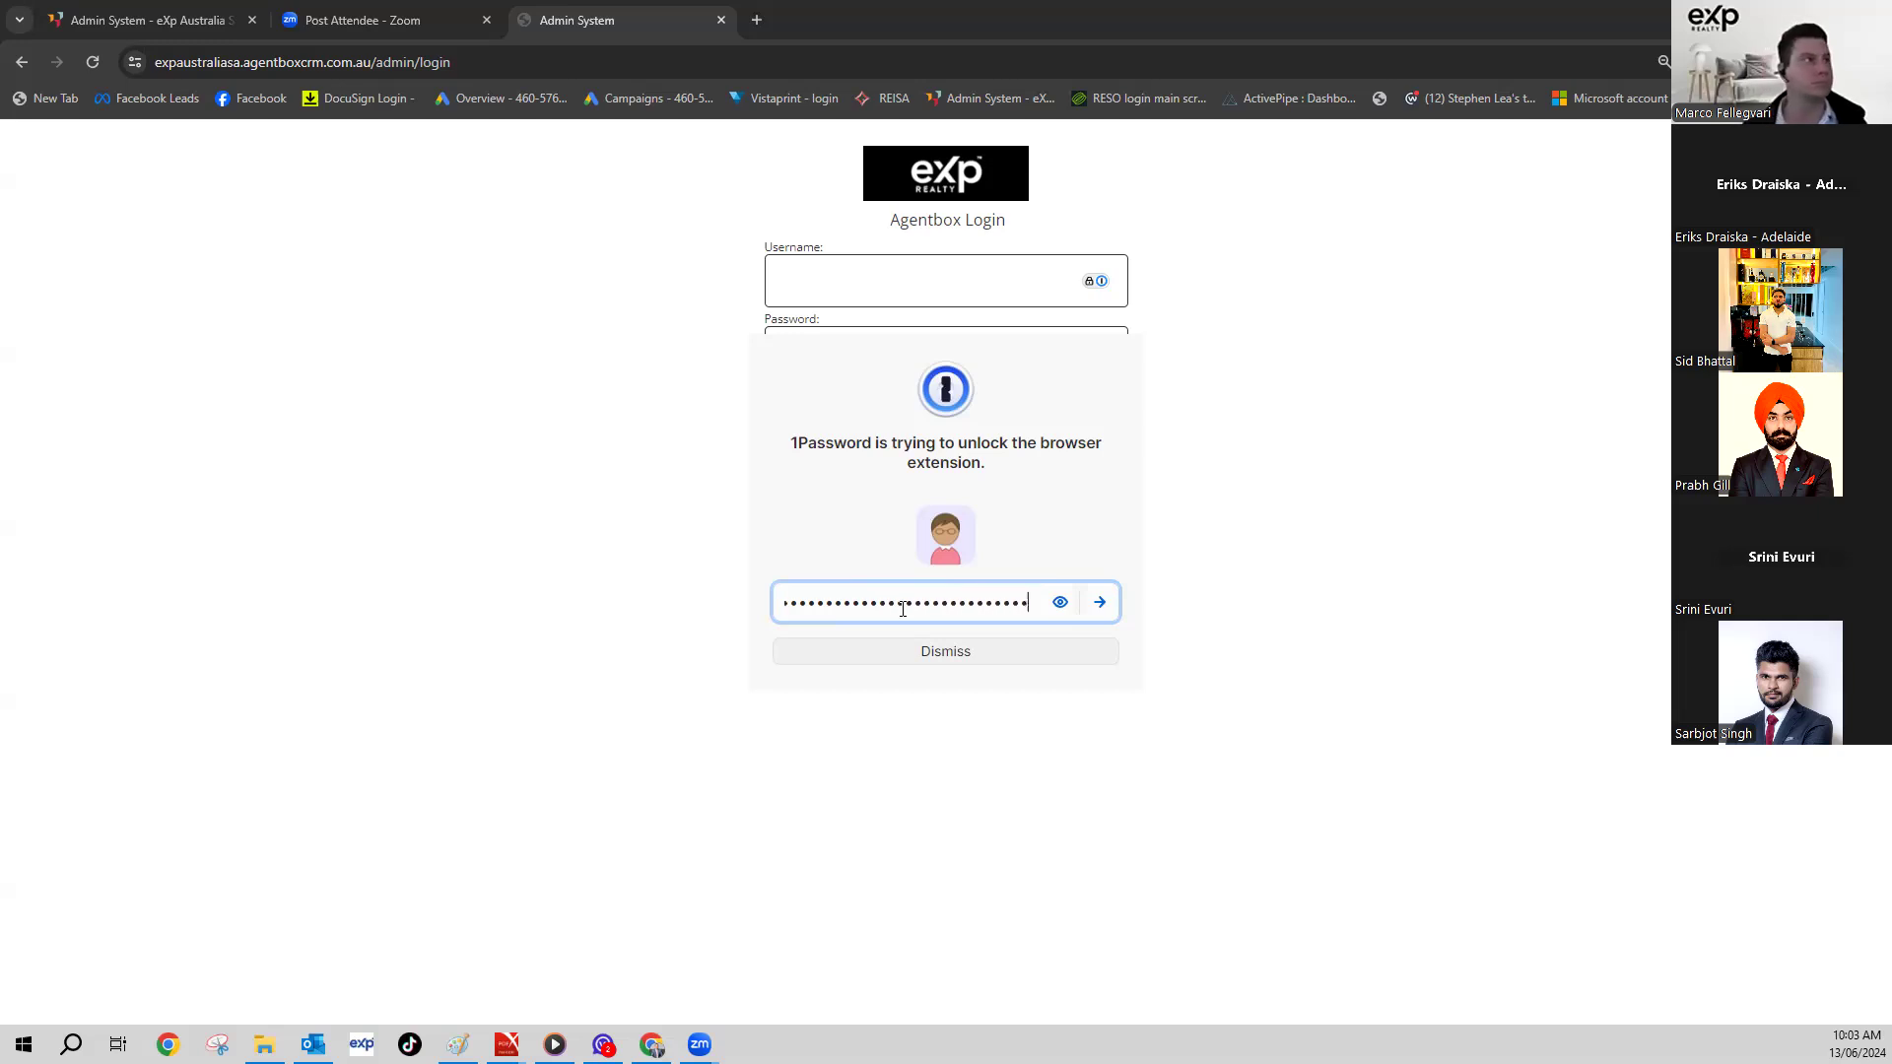
key("Return")
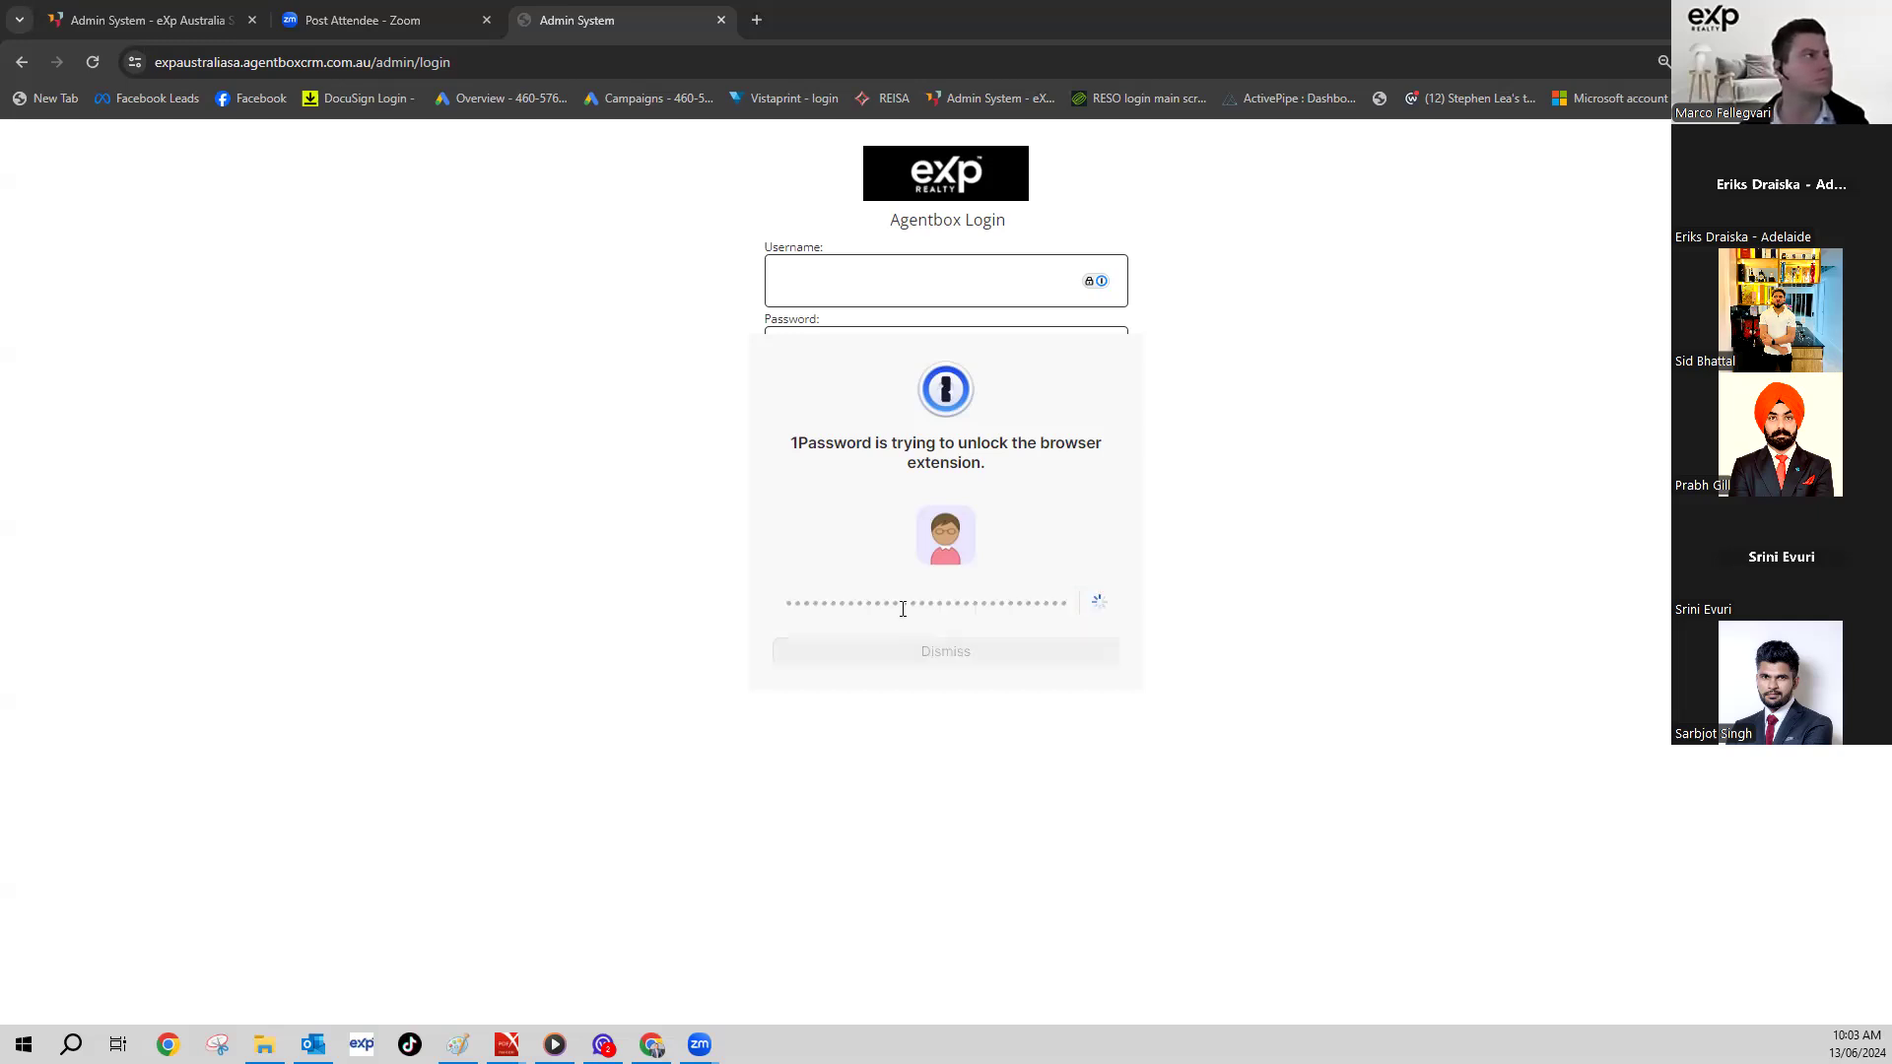
- Autofill the saved Agentbox username and password and log in
left_click(916, 388)
left_click(882, 415)
left_click(891, 414)
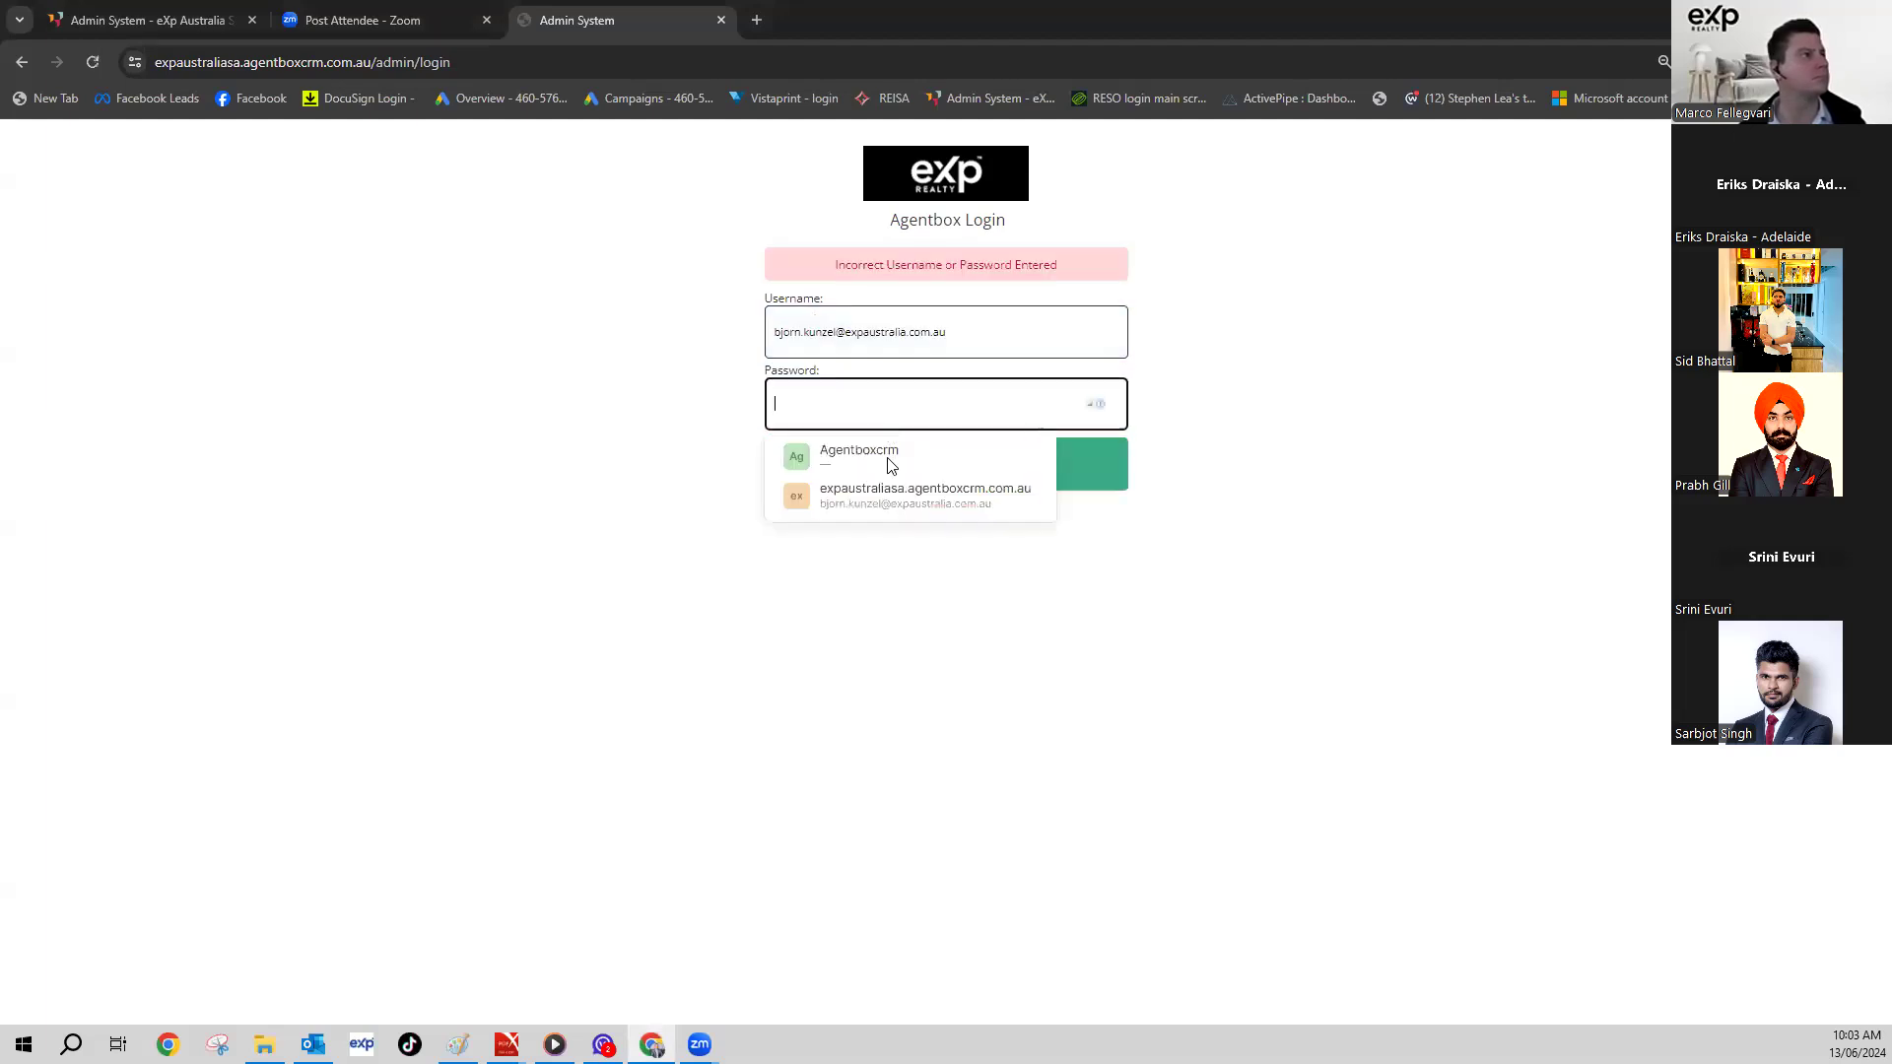
left_click(857, 493)
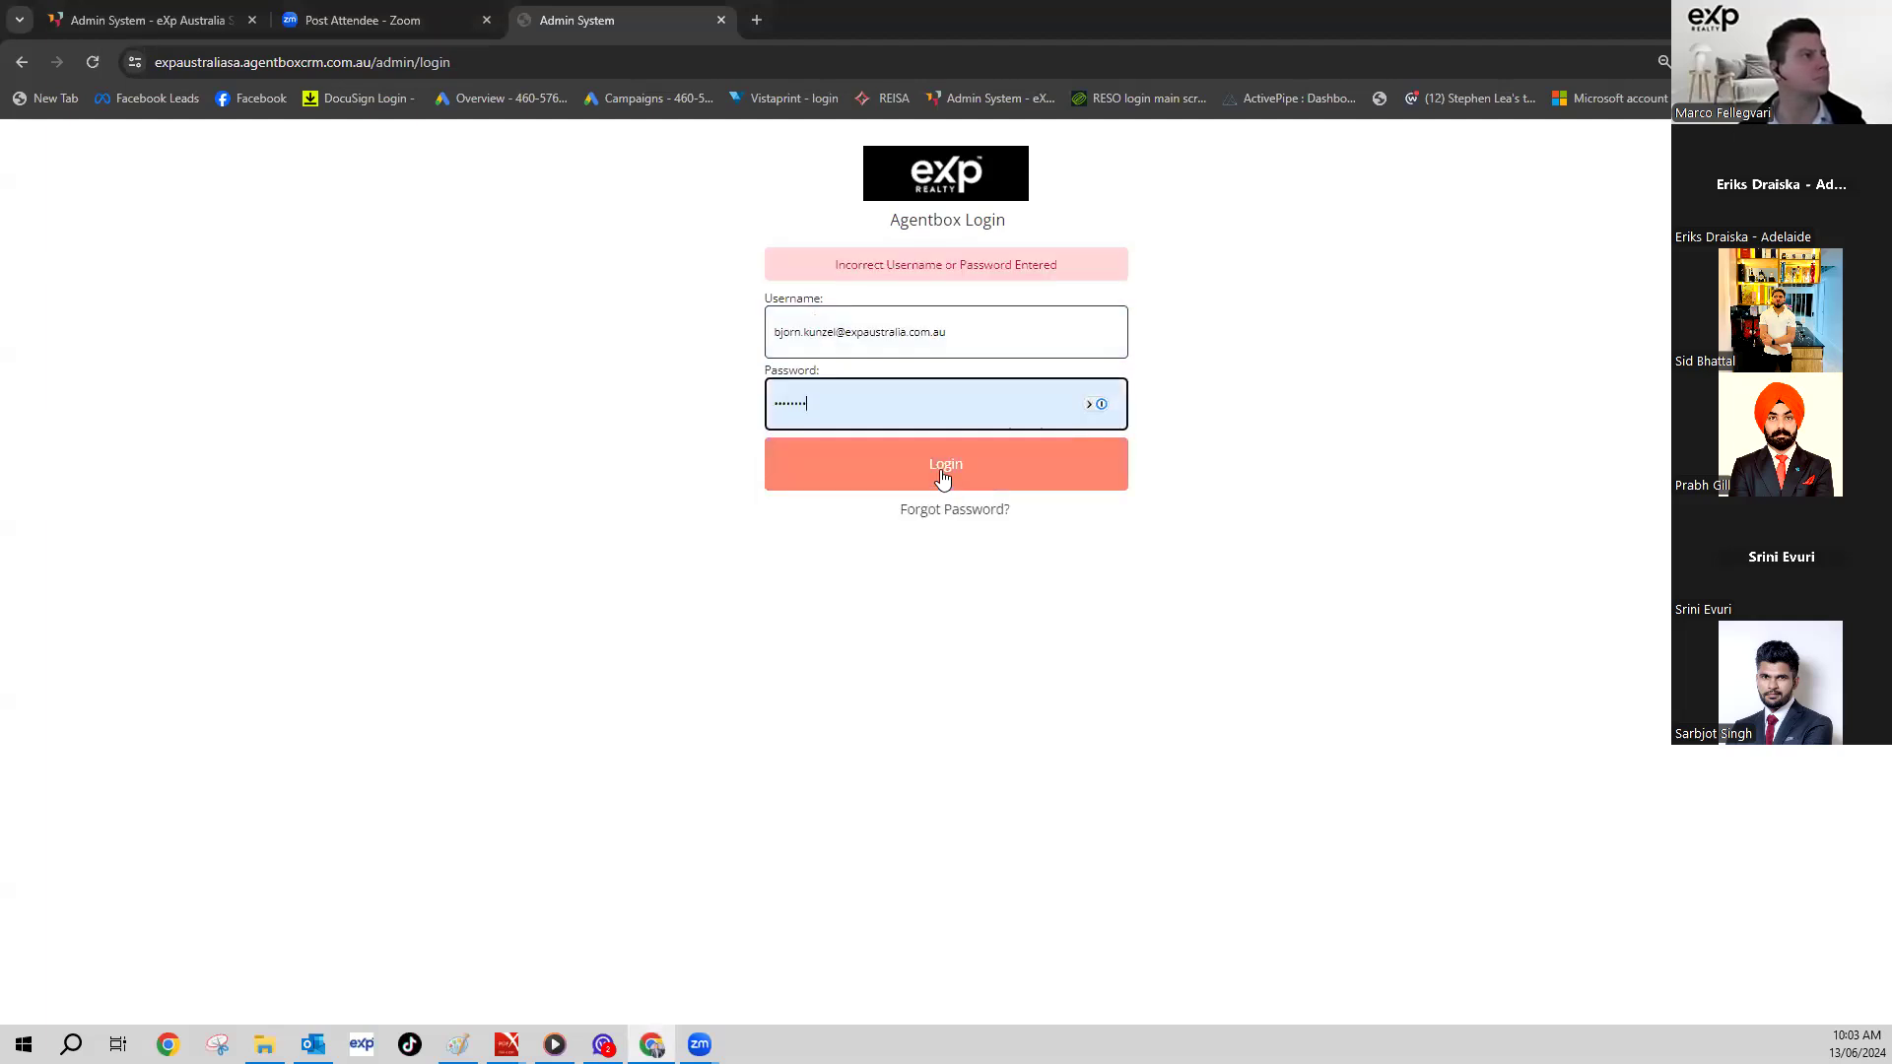
left_click(939, 475)
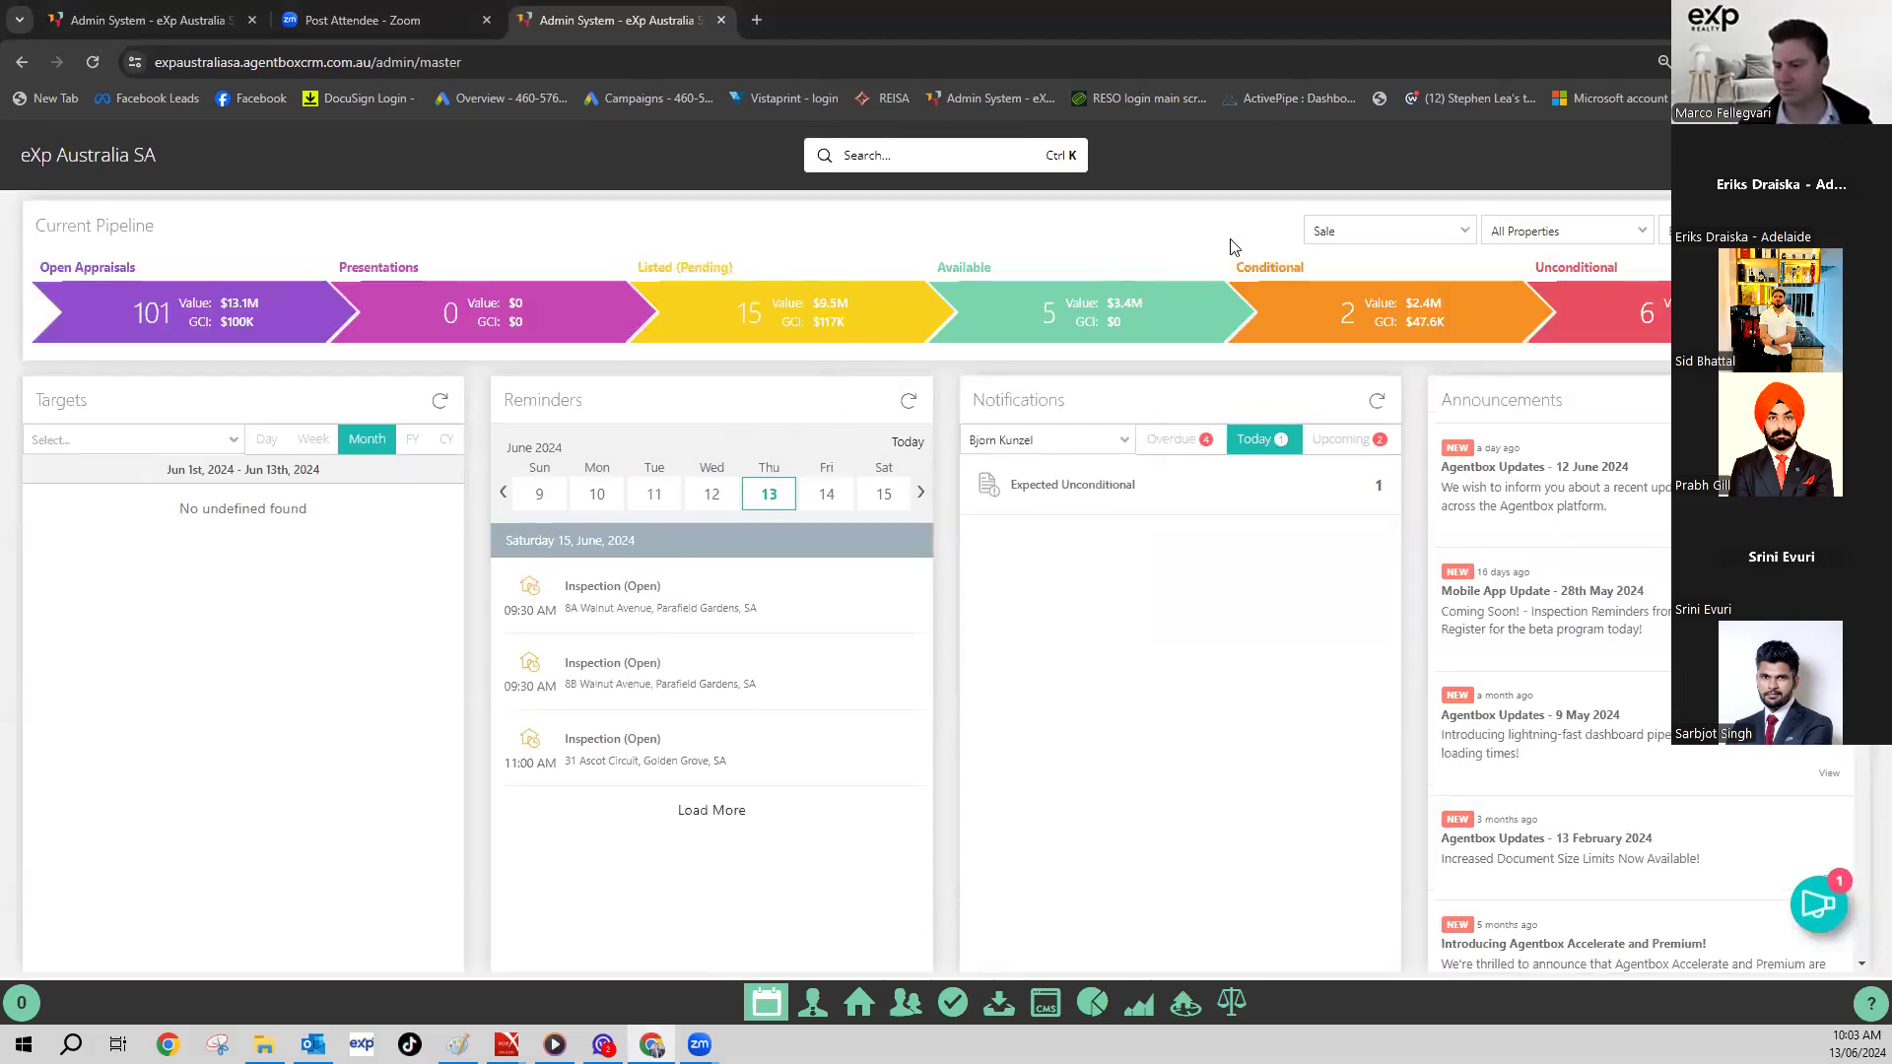
- Search Agentbox for the contact by name and open the first matching contact record
left_click(883, 164)
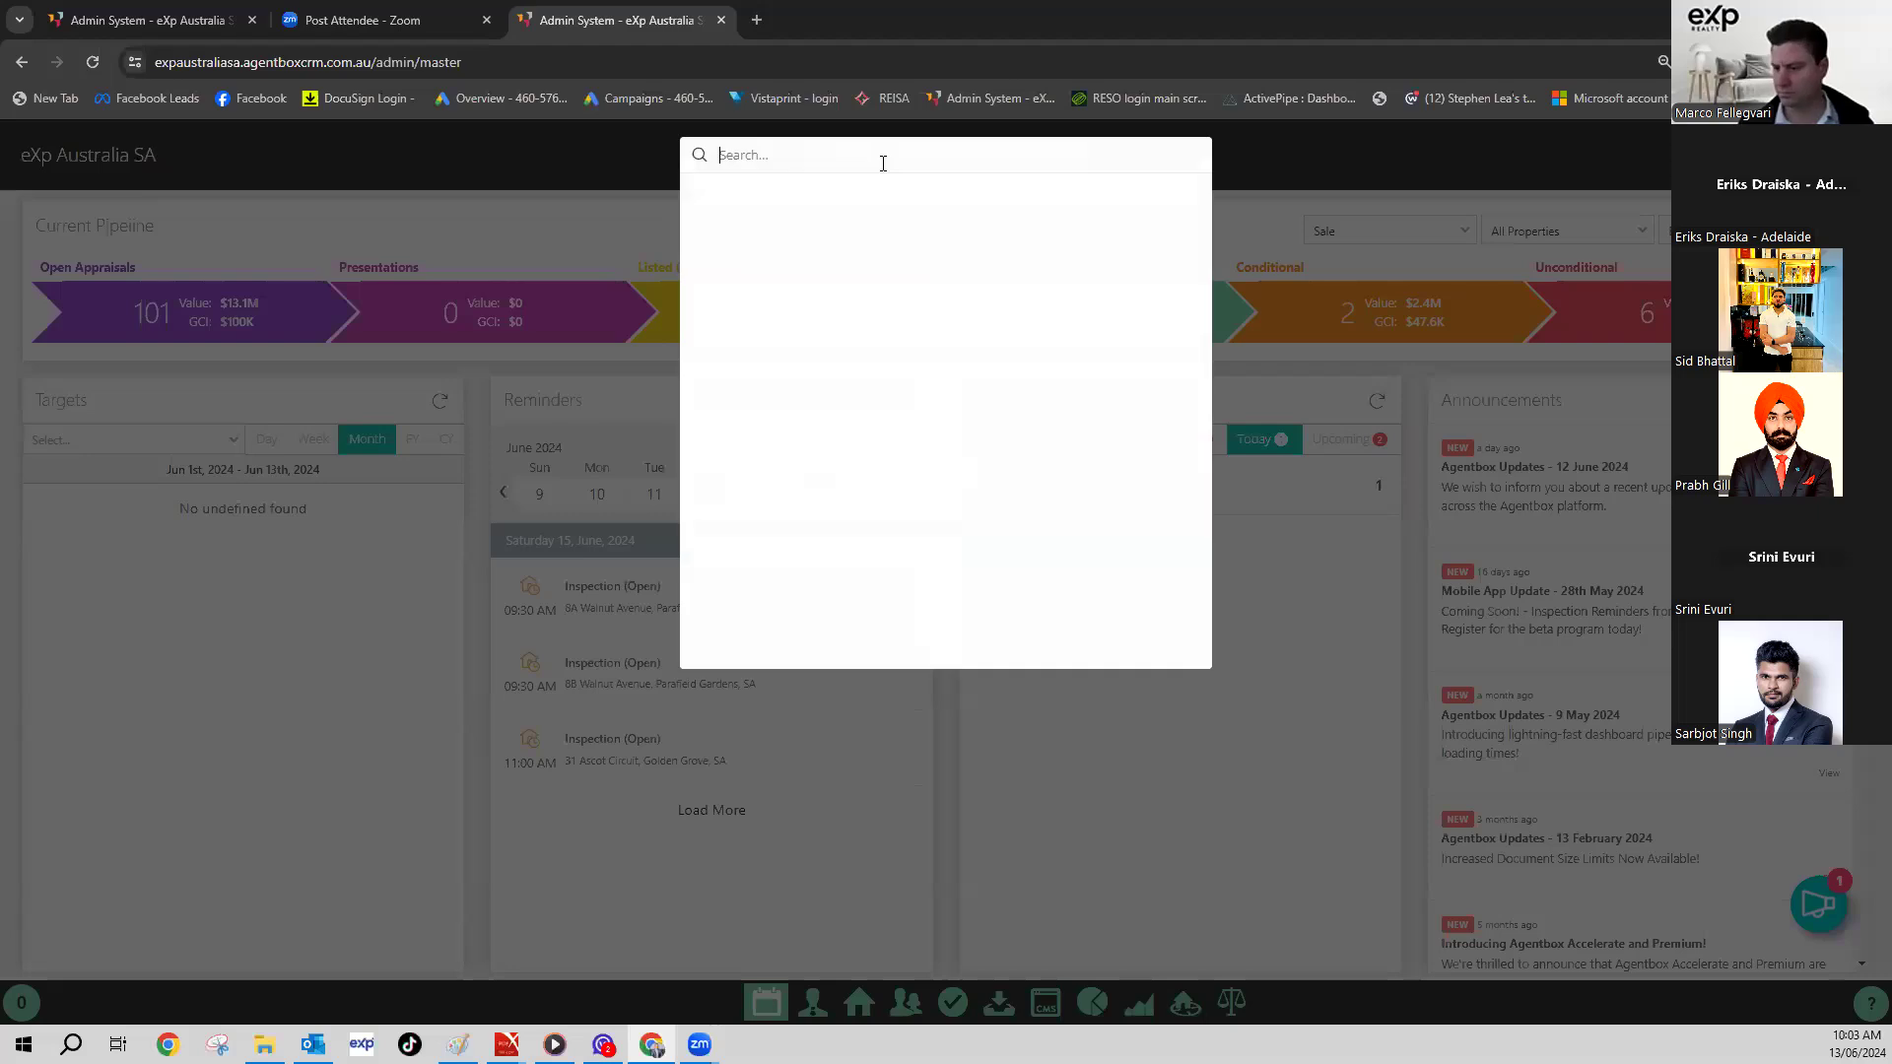
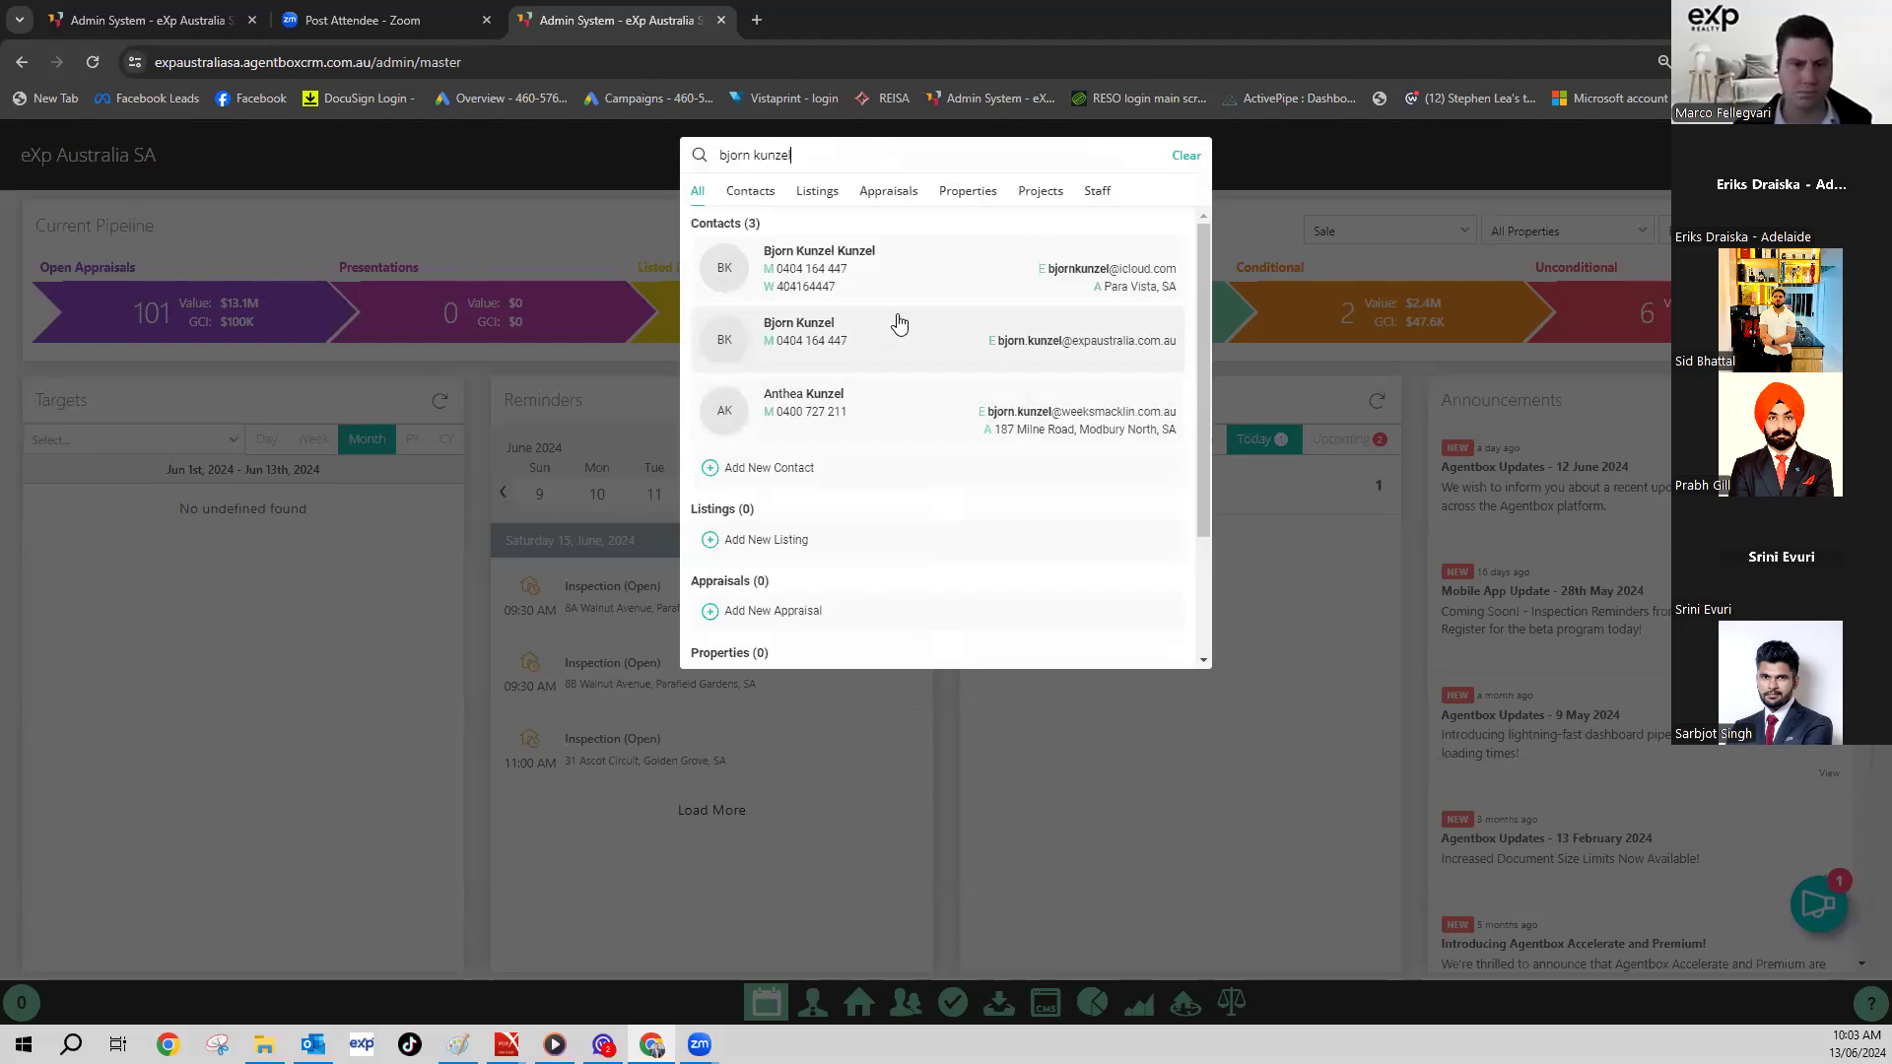
left_click(874, 278)
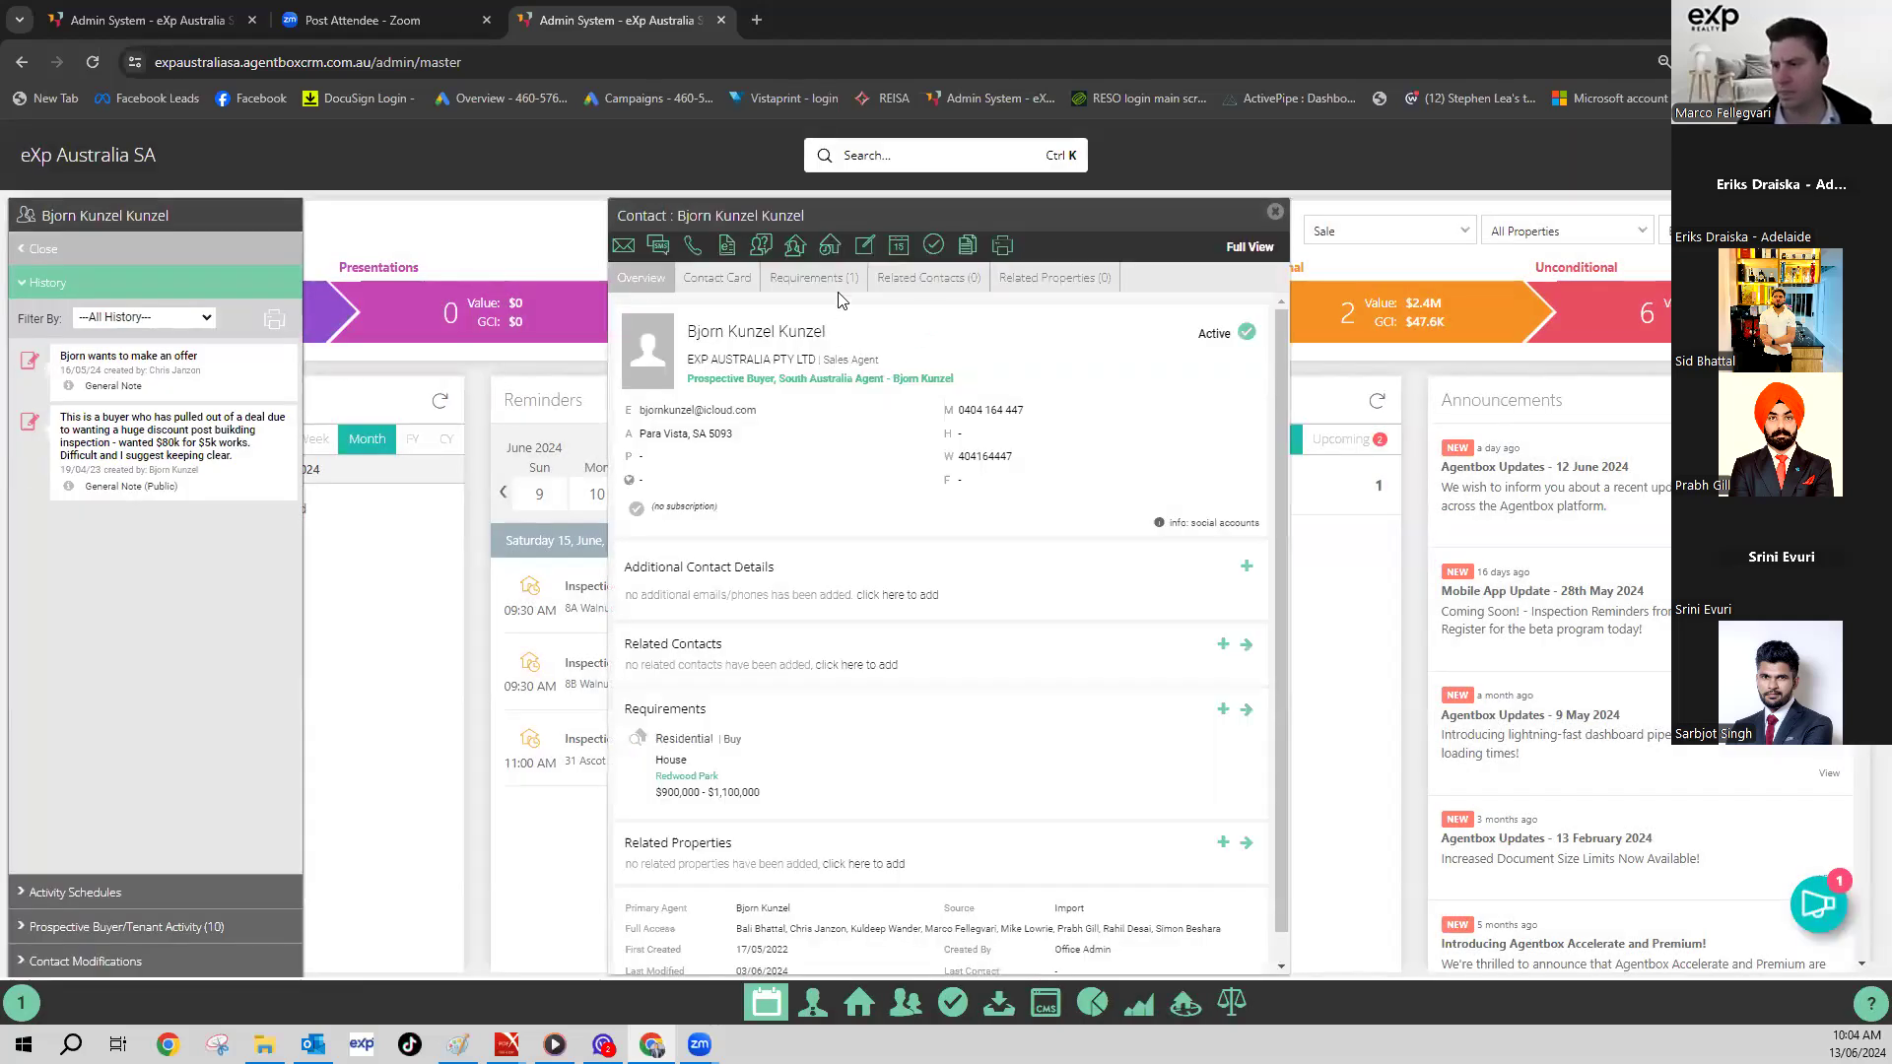
- Show the contact's Contact Card and add Buyer as a contact class
left_click(718, 279)
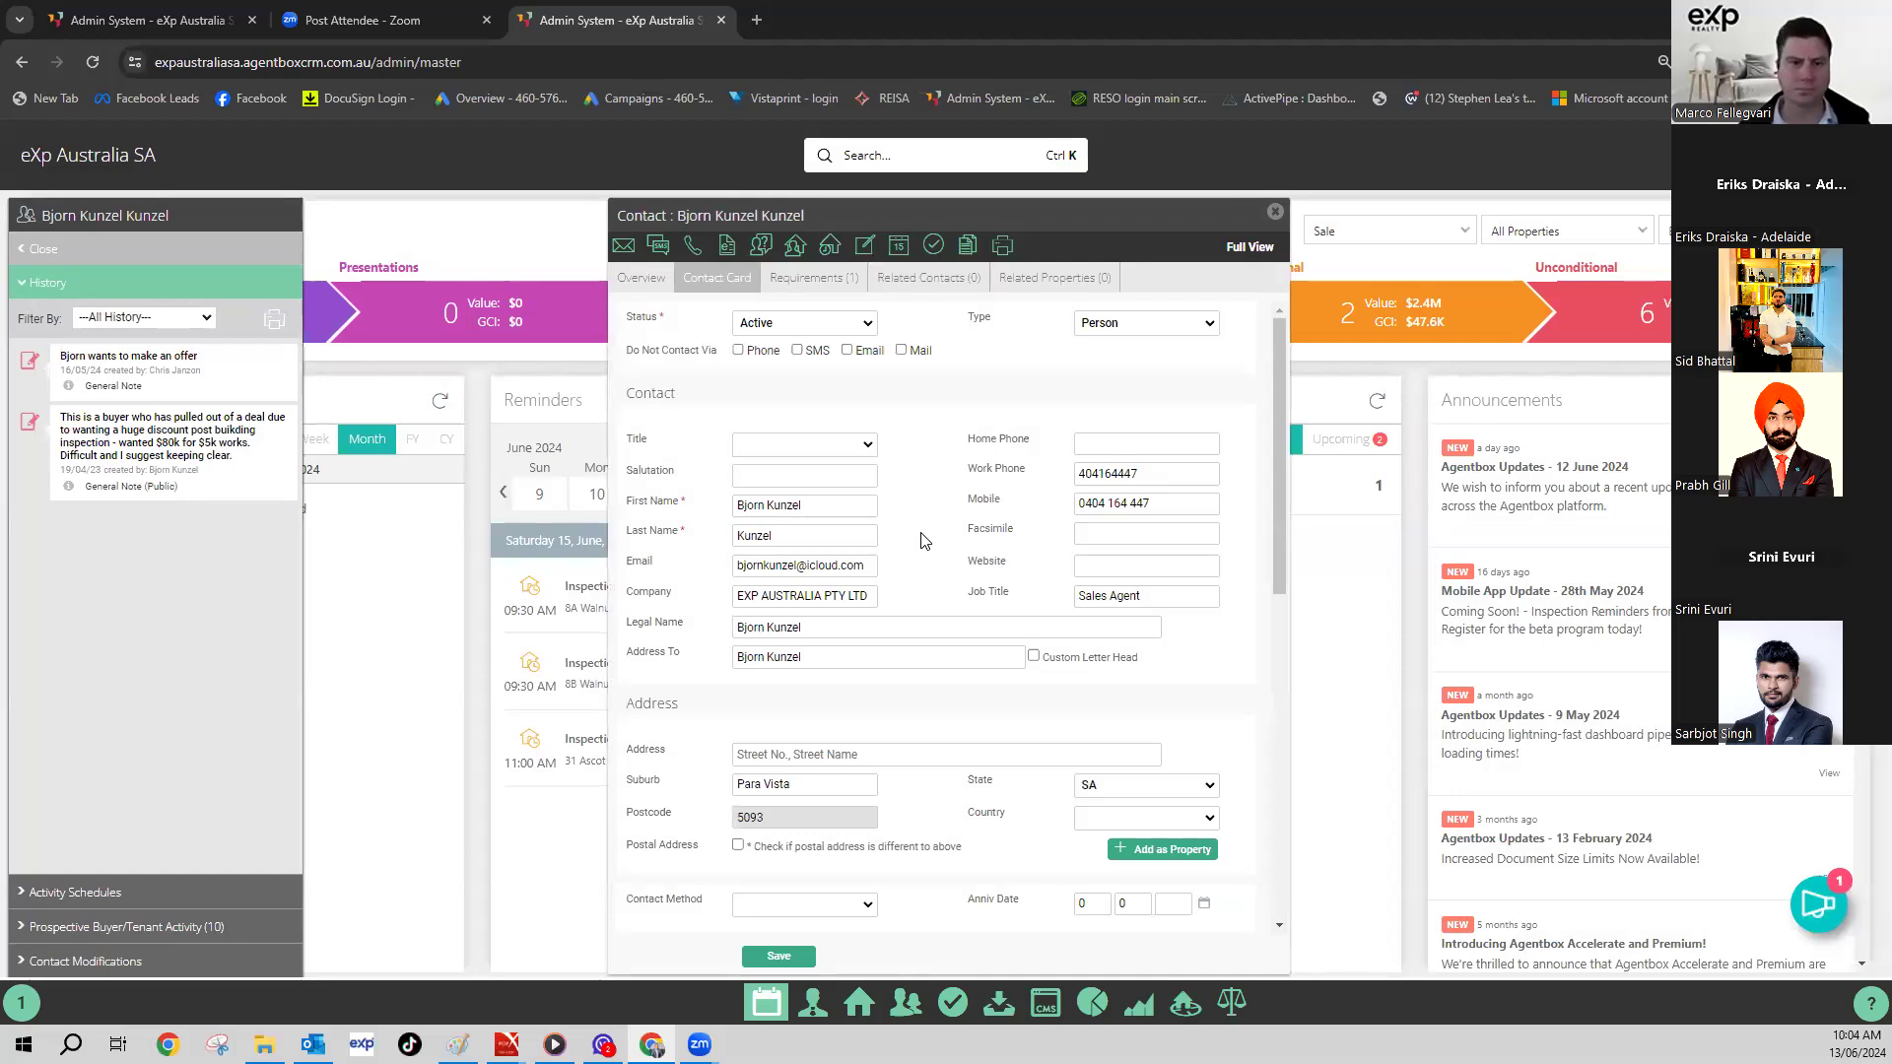
scroll(921, 536, "down", 8)
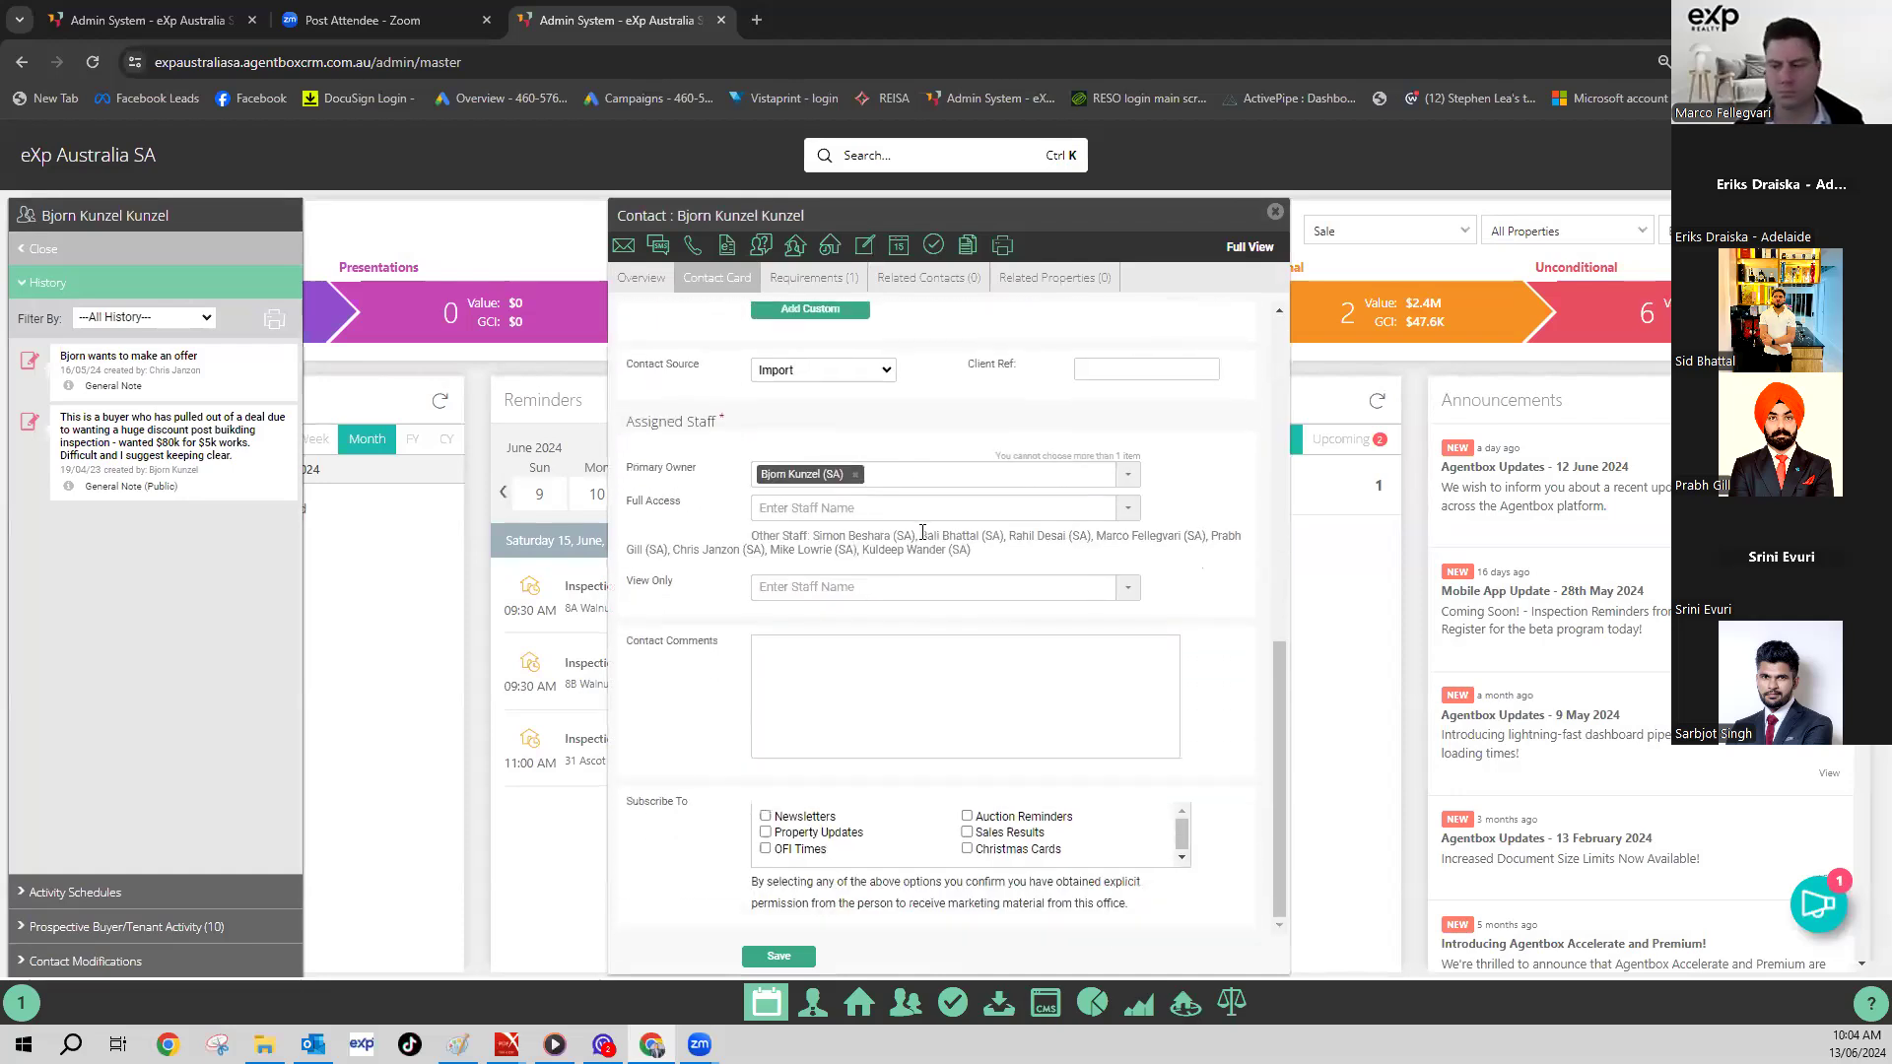
scroll(950, 542, "up", 3)
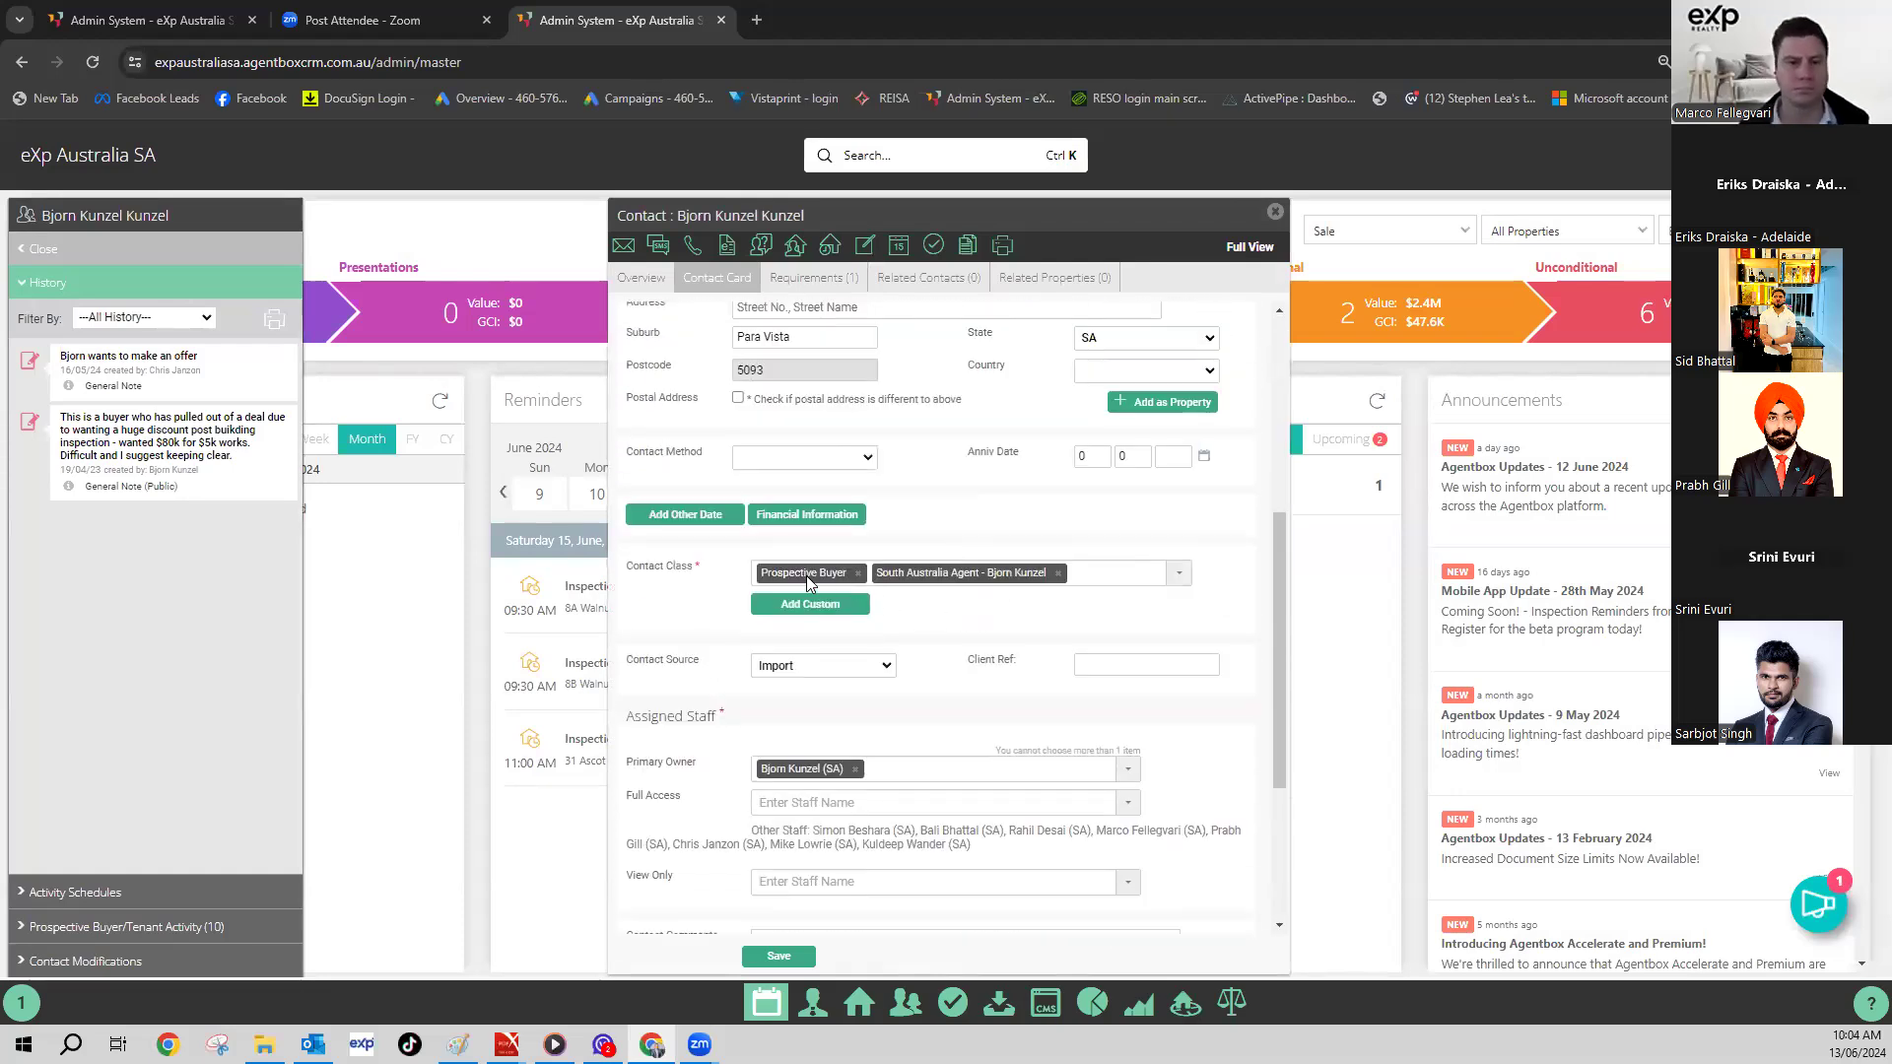
left_click(1177, 582)
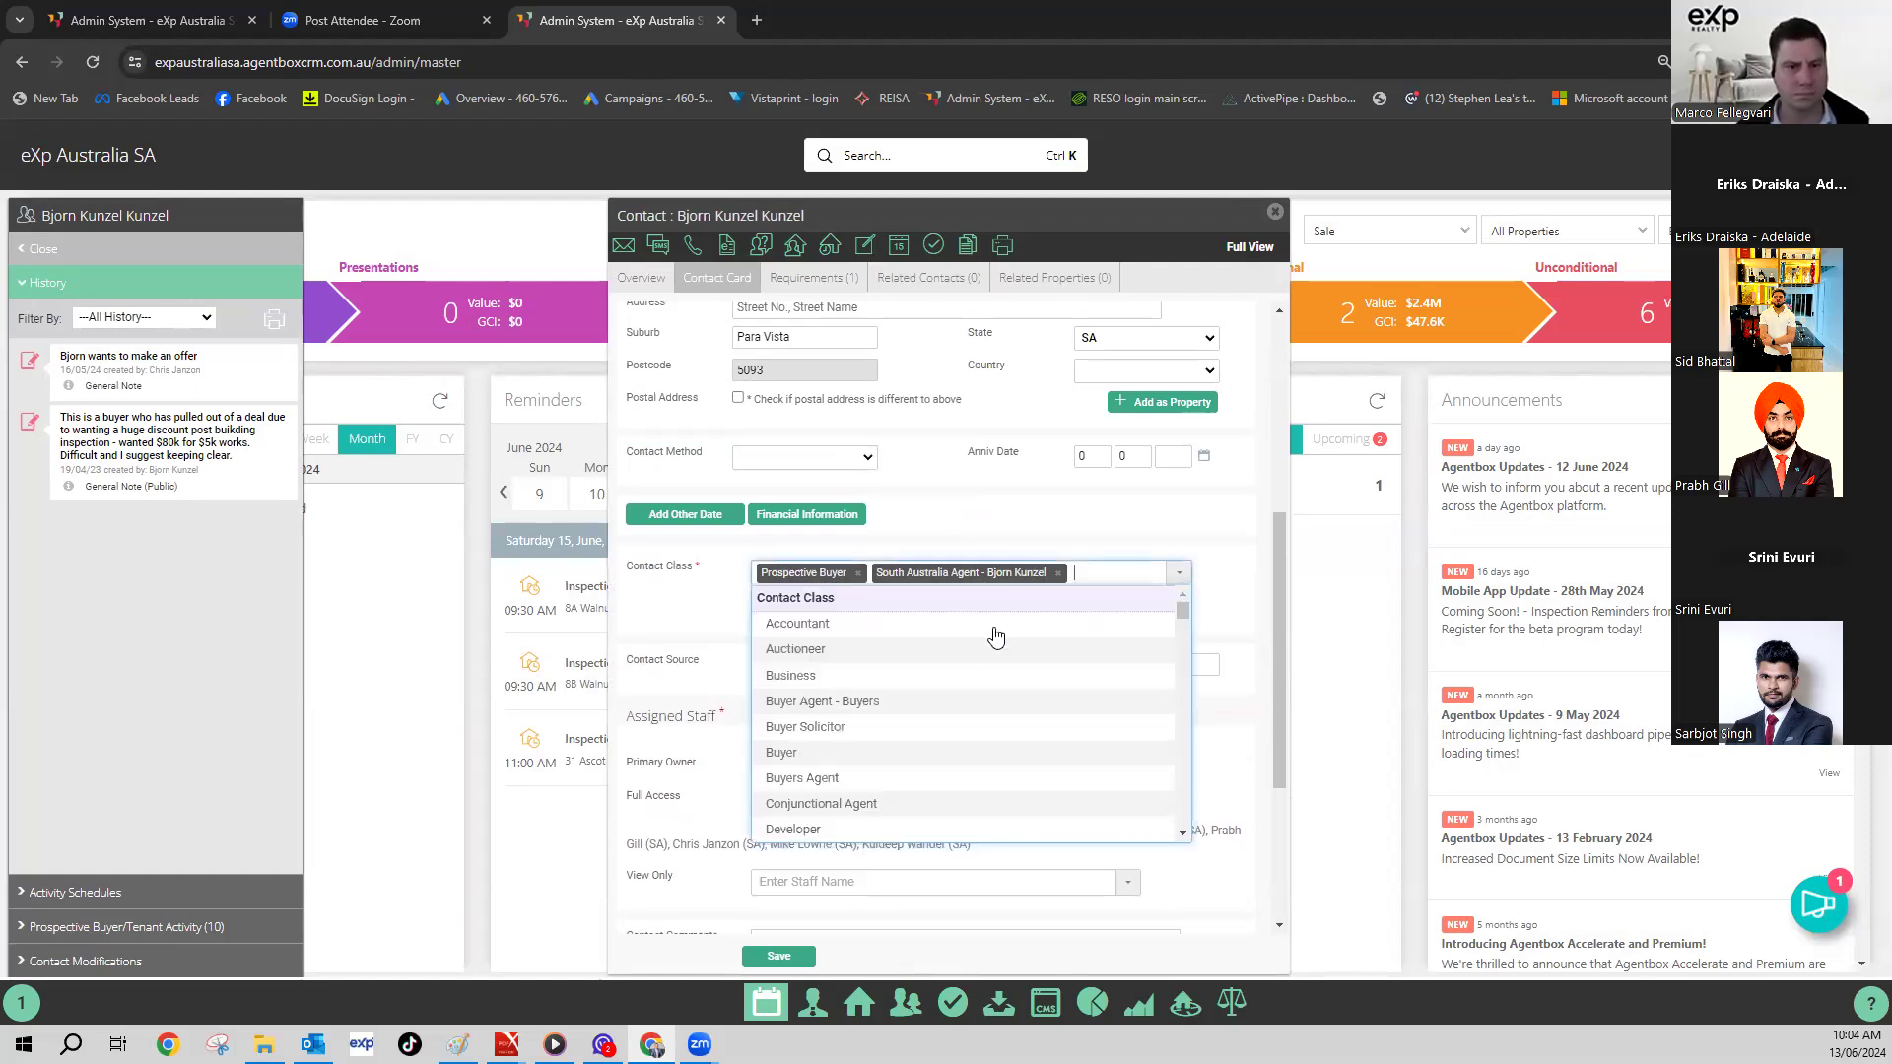
left_click(873, 755)
- Add Prospective Vendor and Appraised to the contact's classes
left_click(1181, 588)
left_click(1149, 595)
scroll(948, 697, "down", 10)
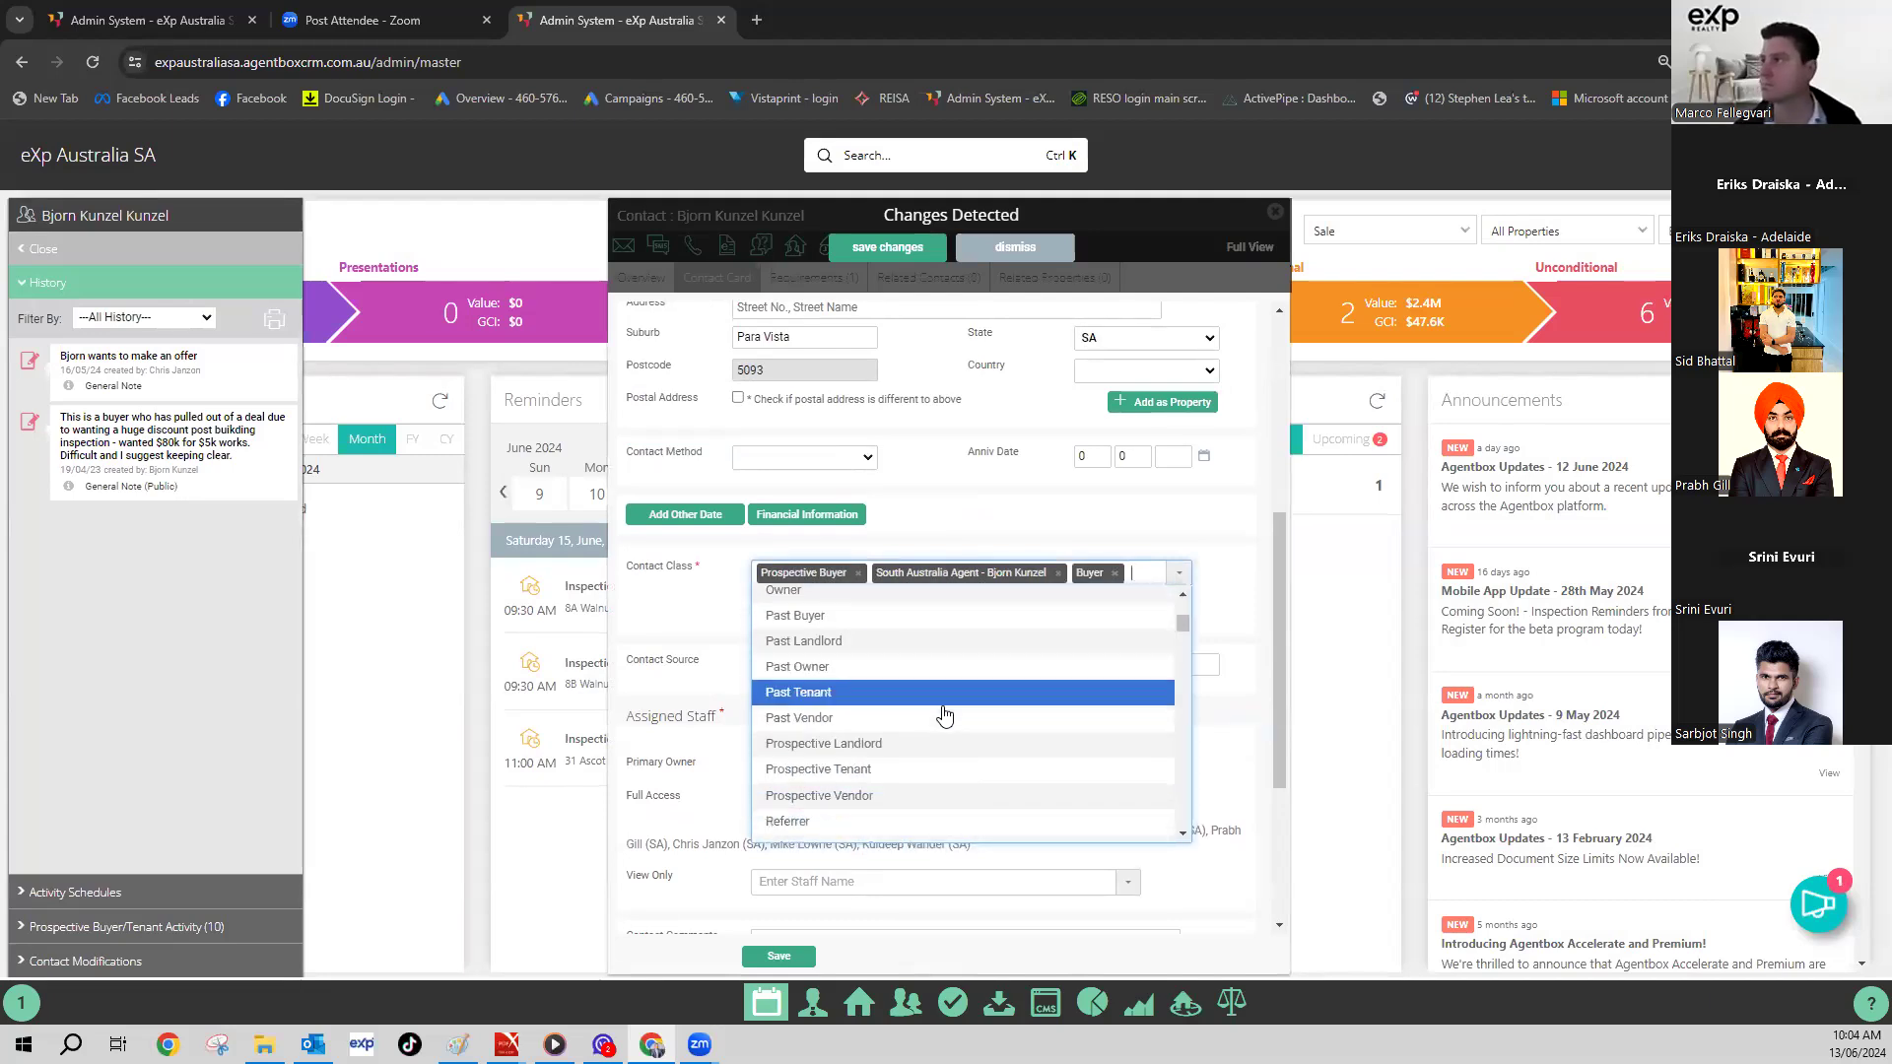
scroll(931, 735, "up", 2)
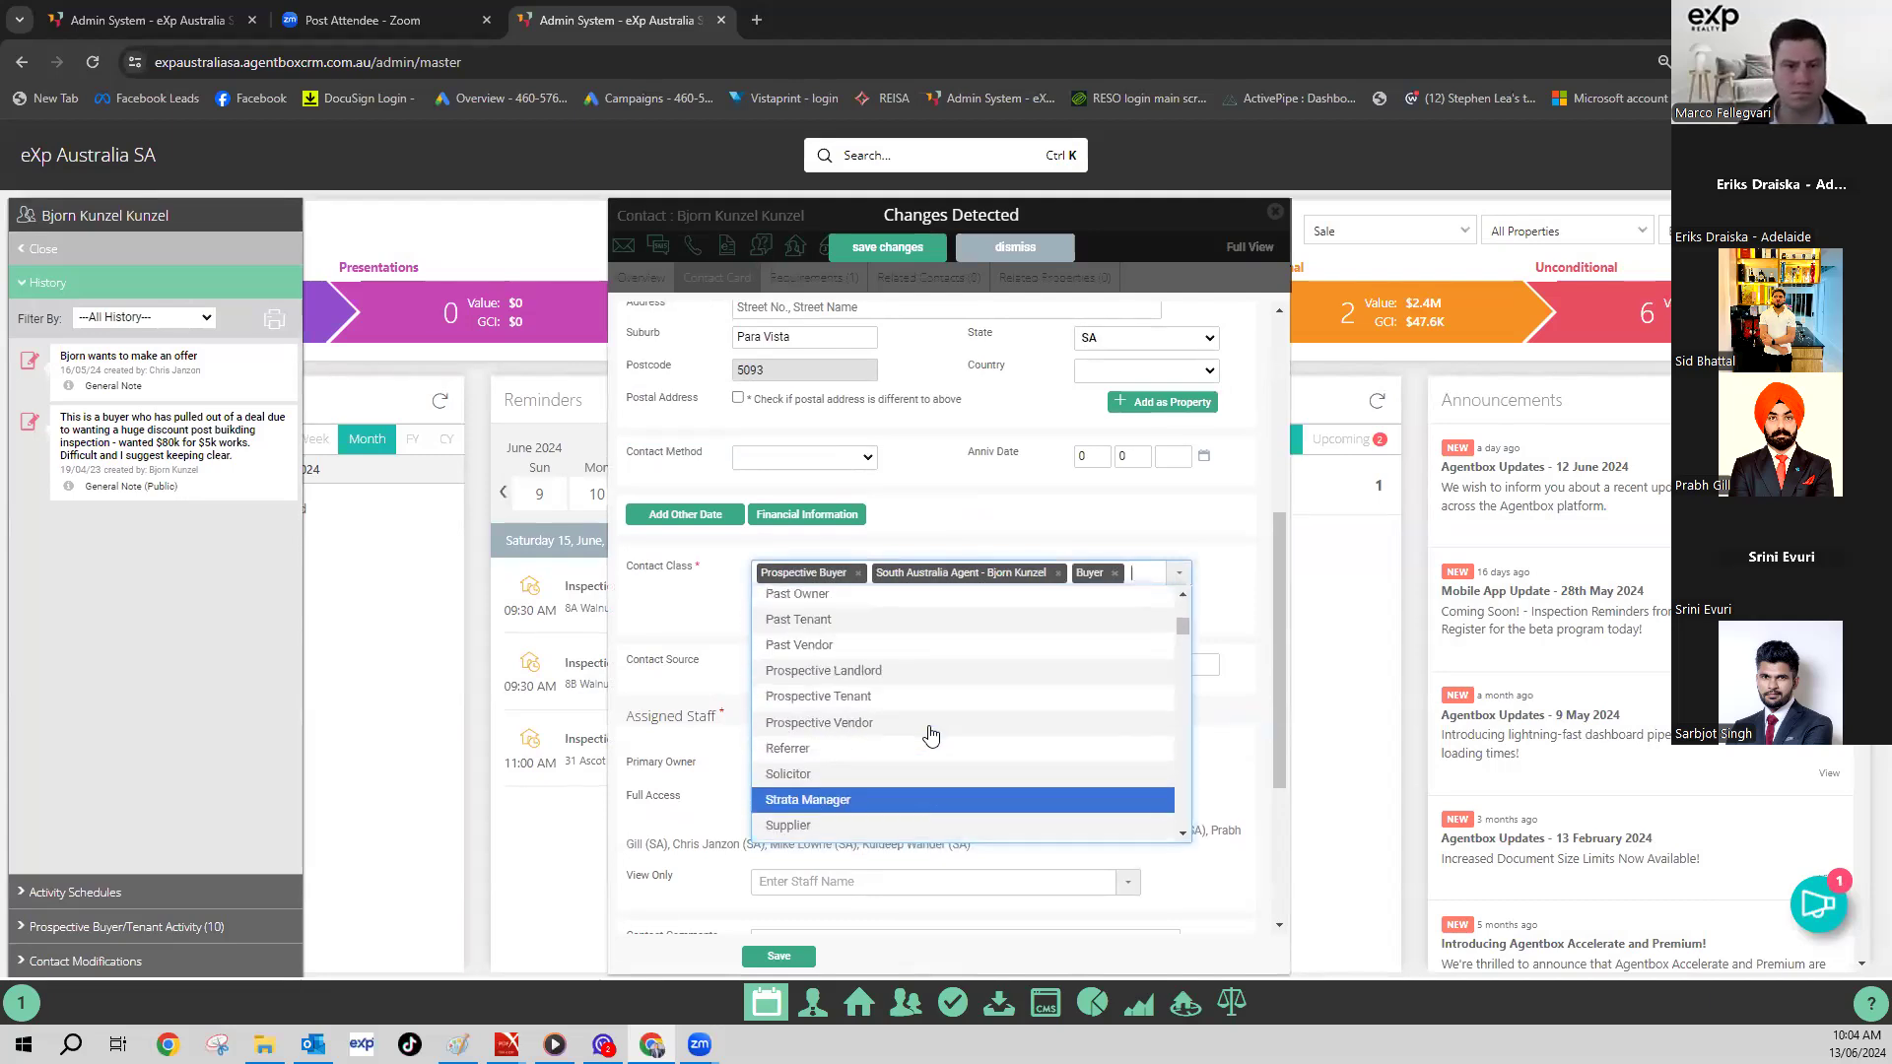
left_click(930, 727)
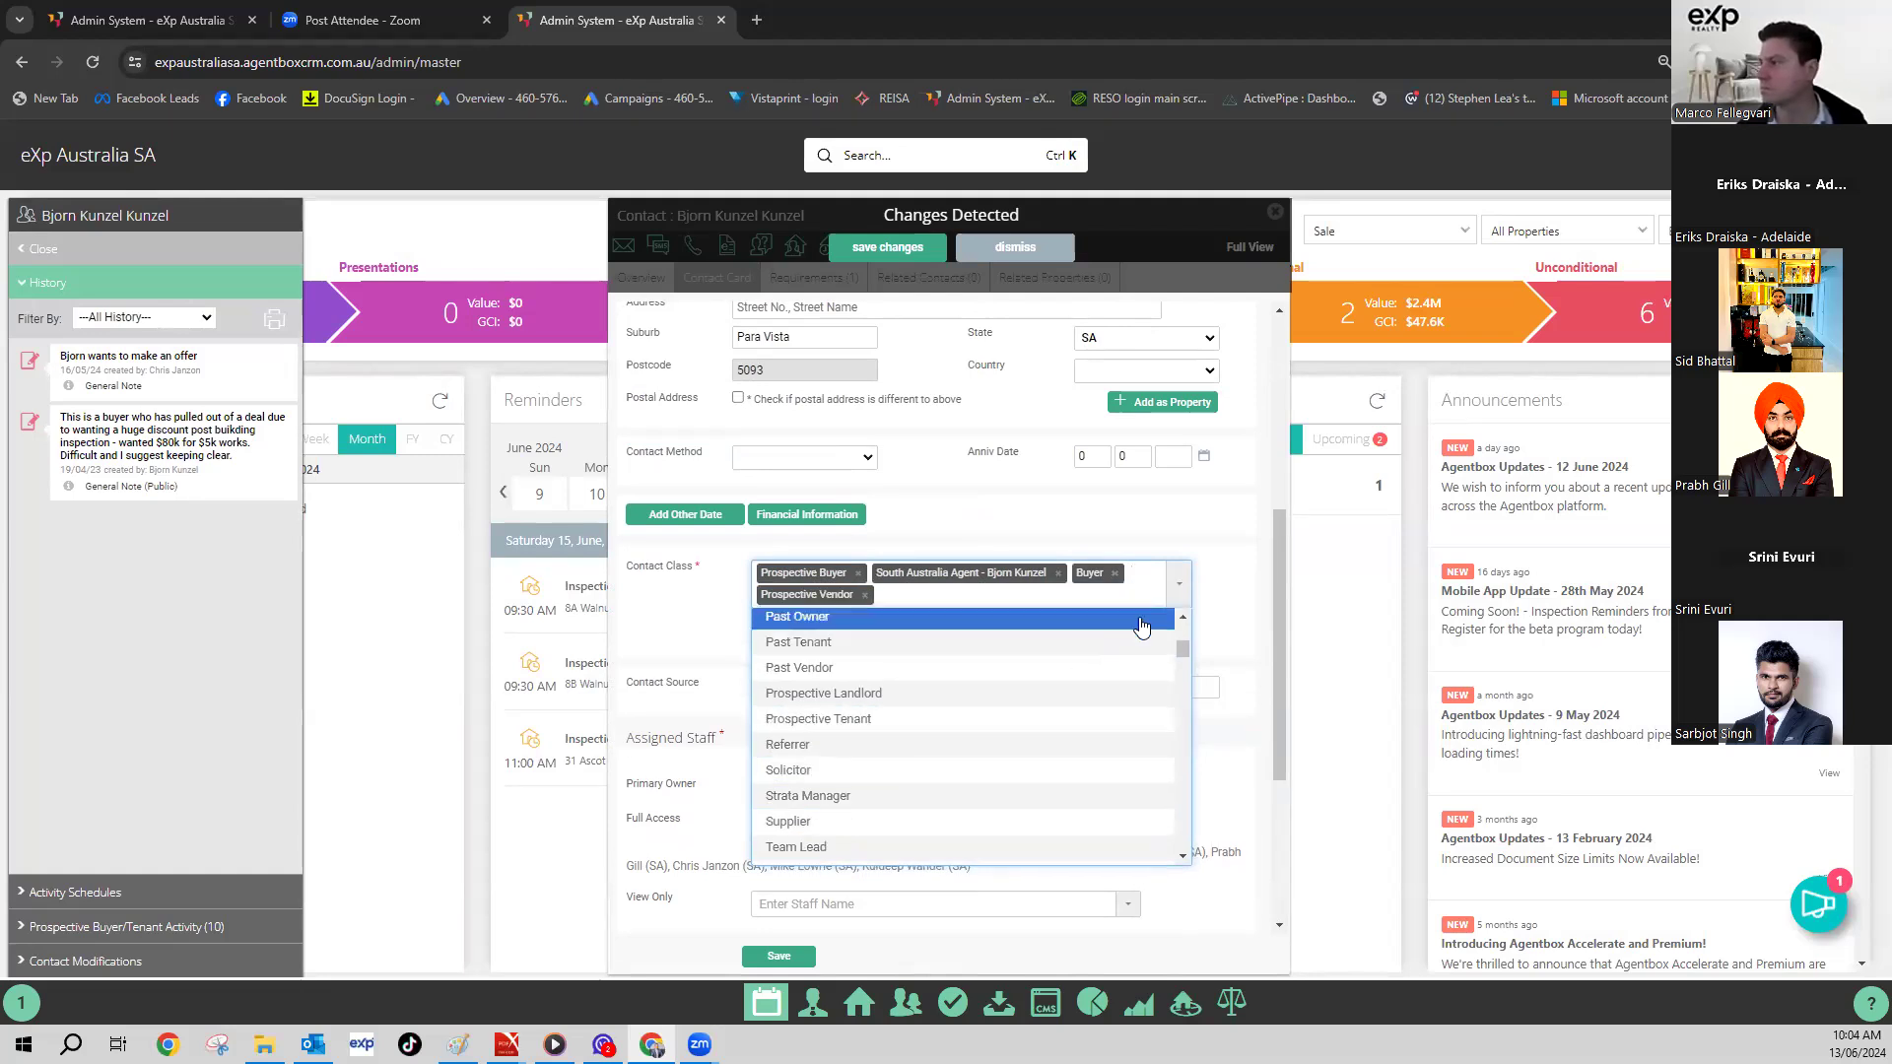
left_click(1179, 589)
left_click(1176, 592)
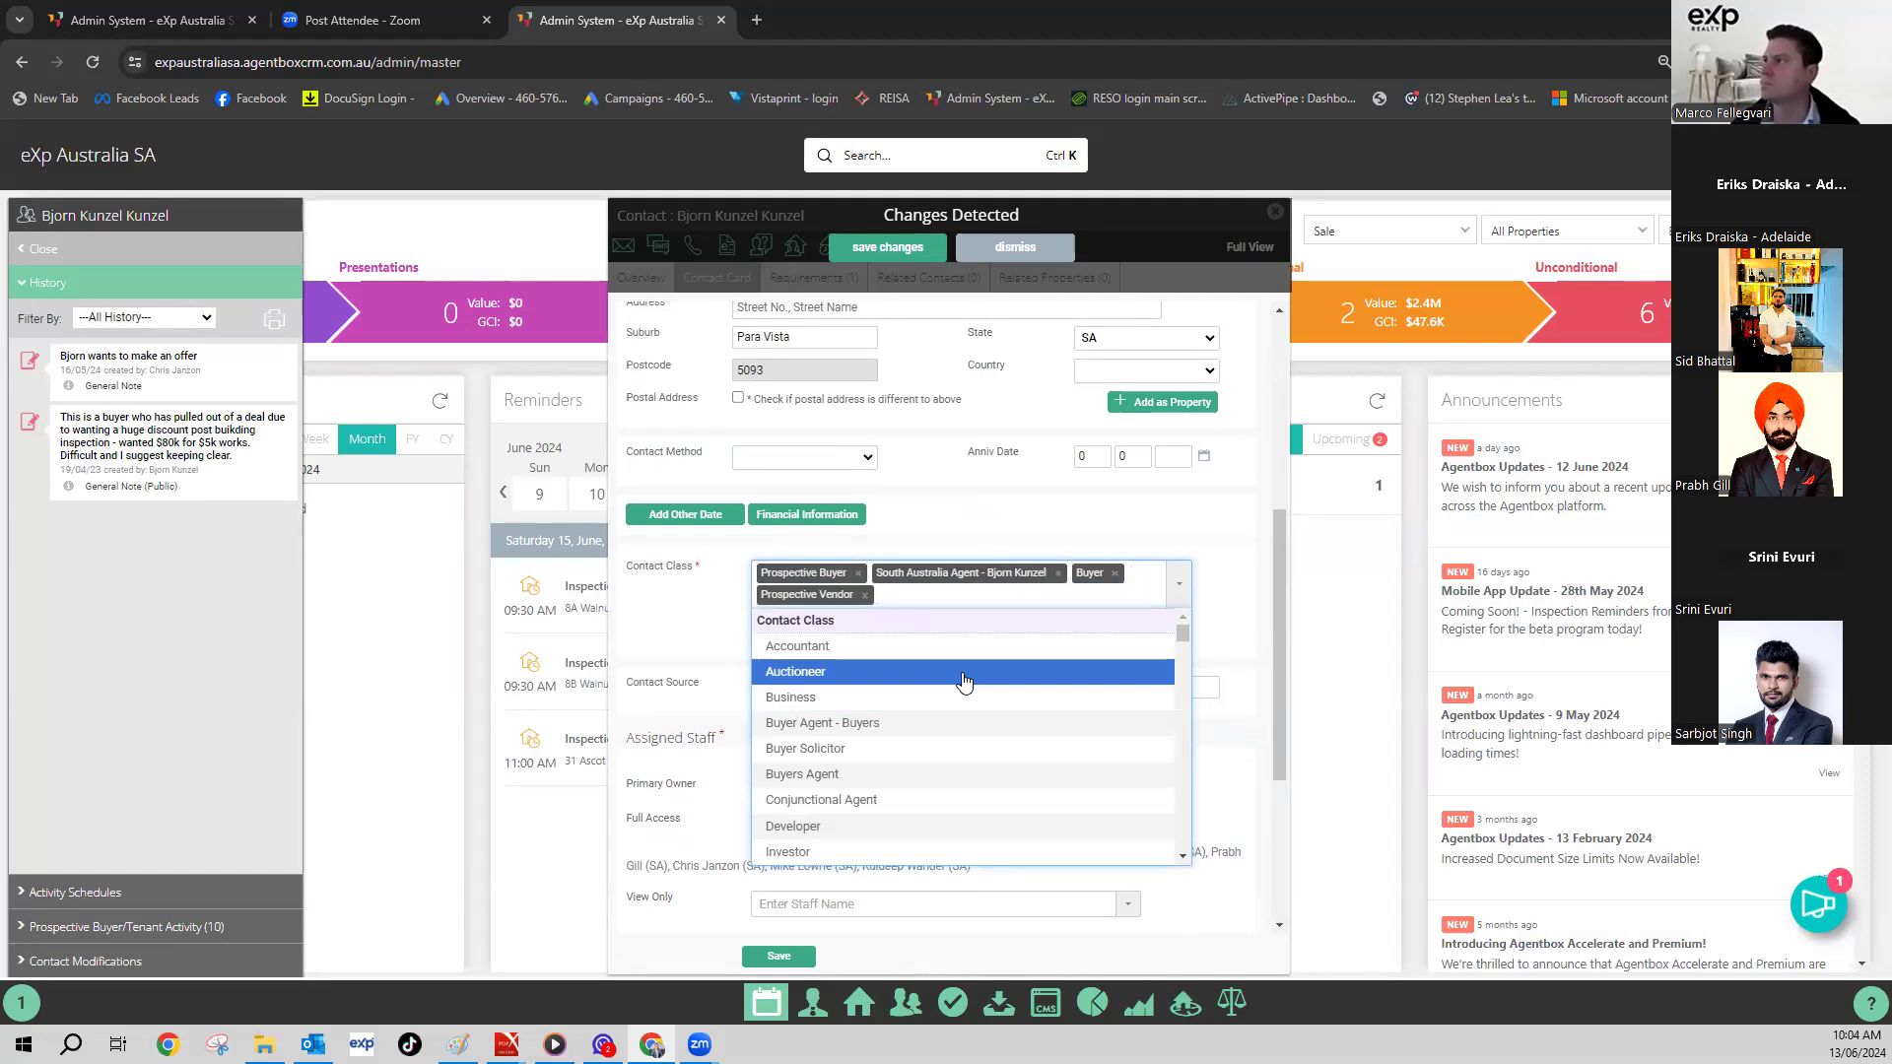
scroll(901, 779, "down", 5)
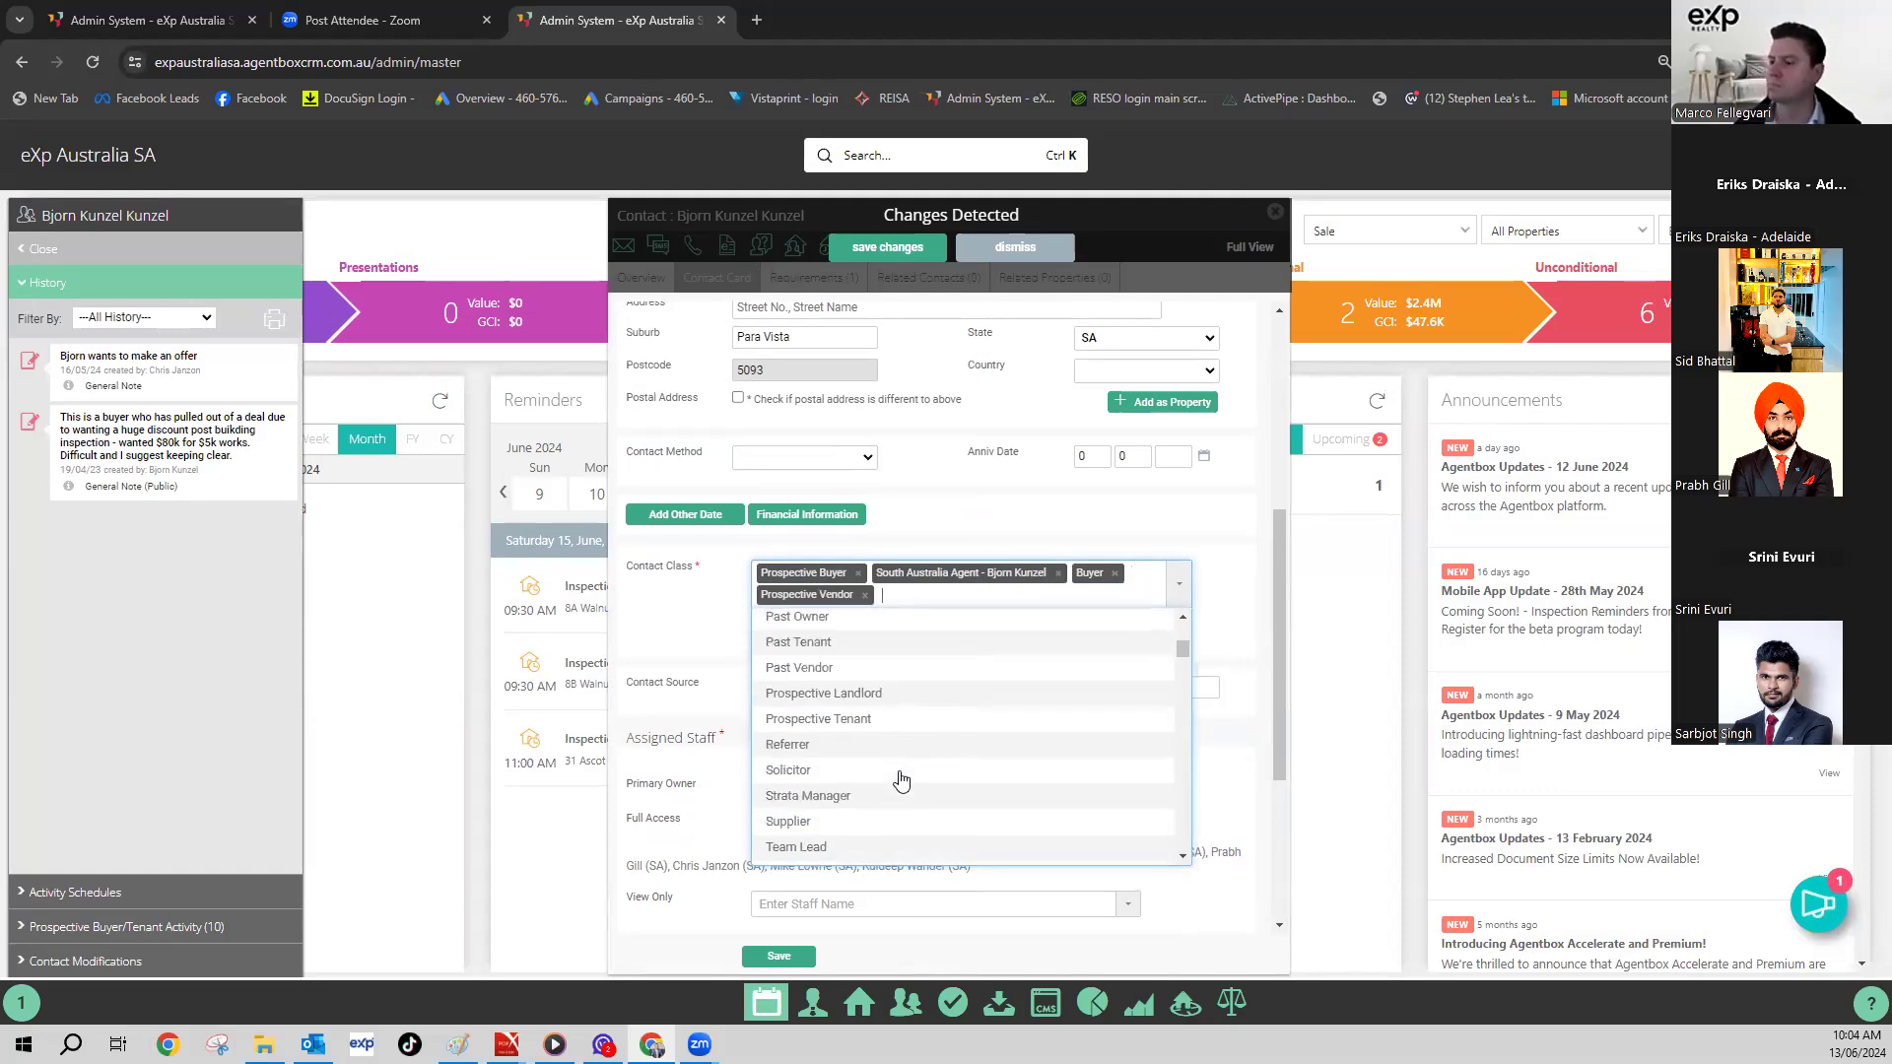
scroll(901, 779, "down", 5)
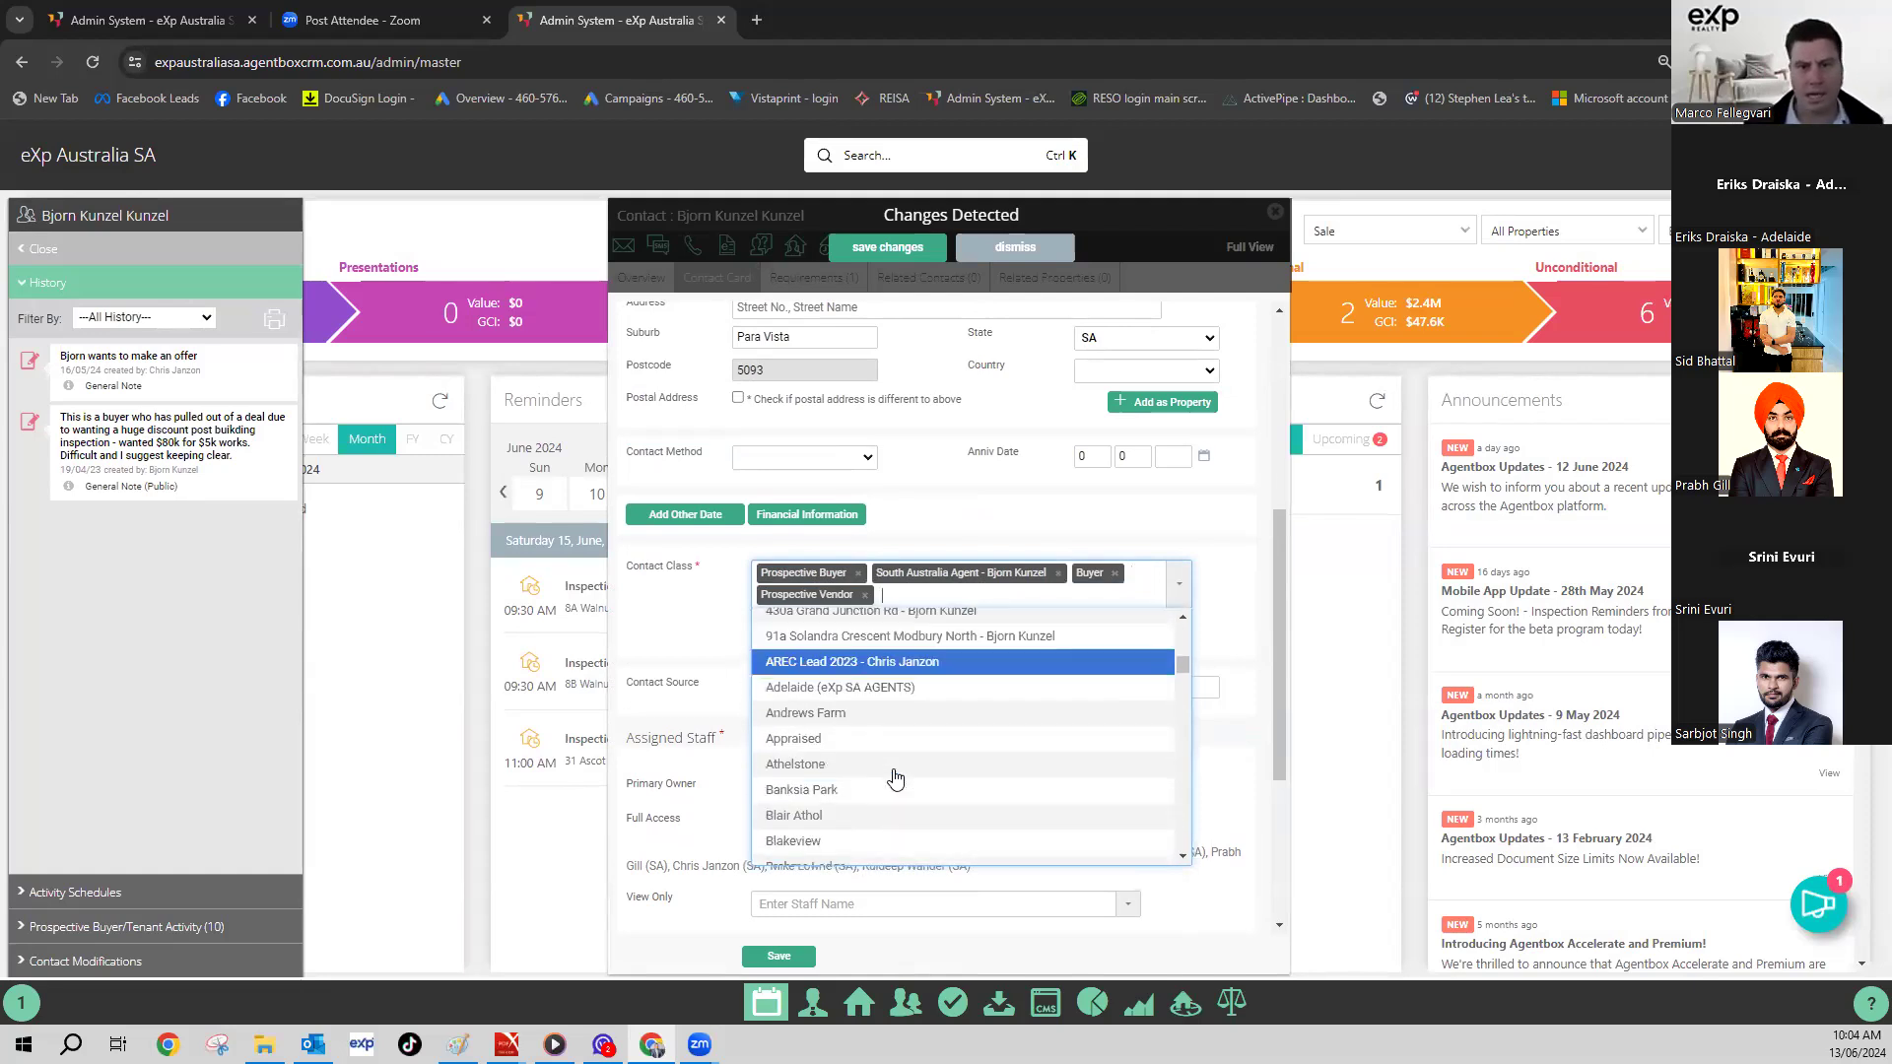
left_click(887, 741)
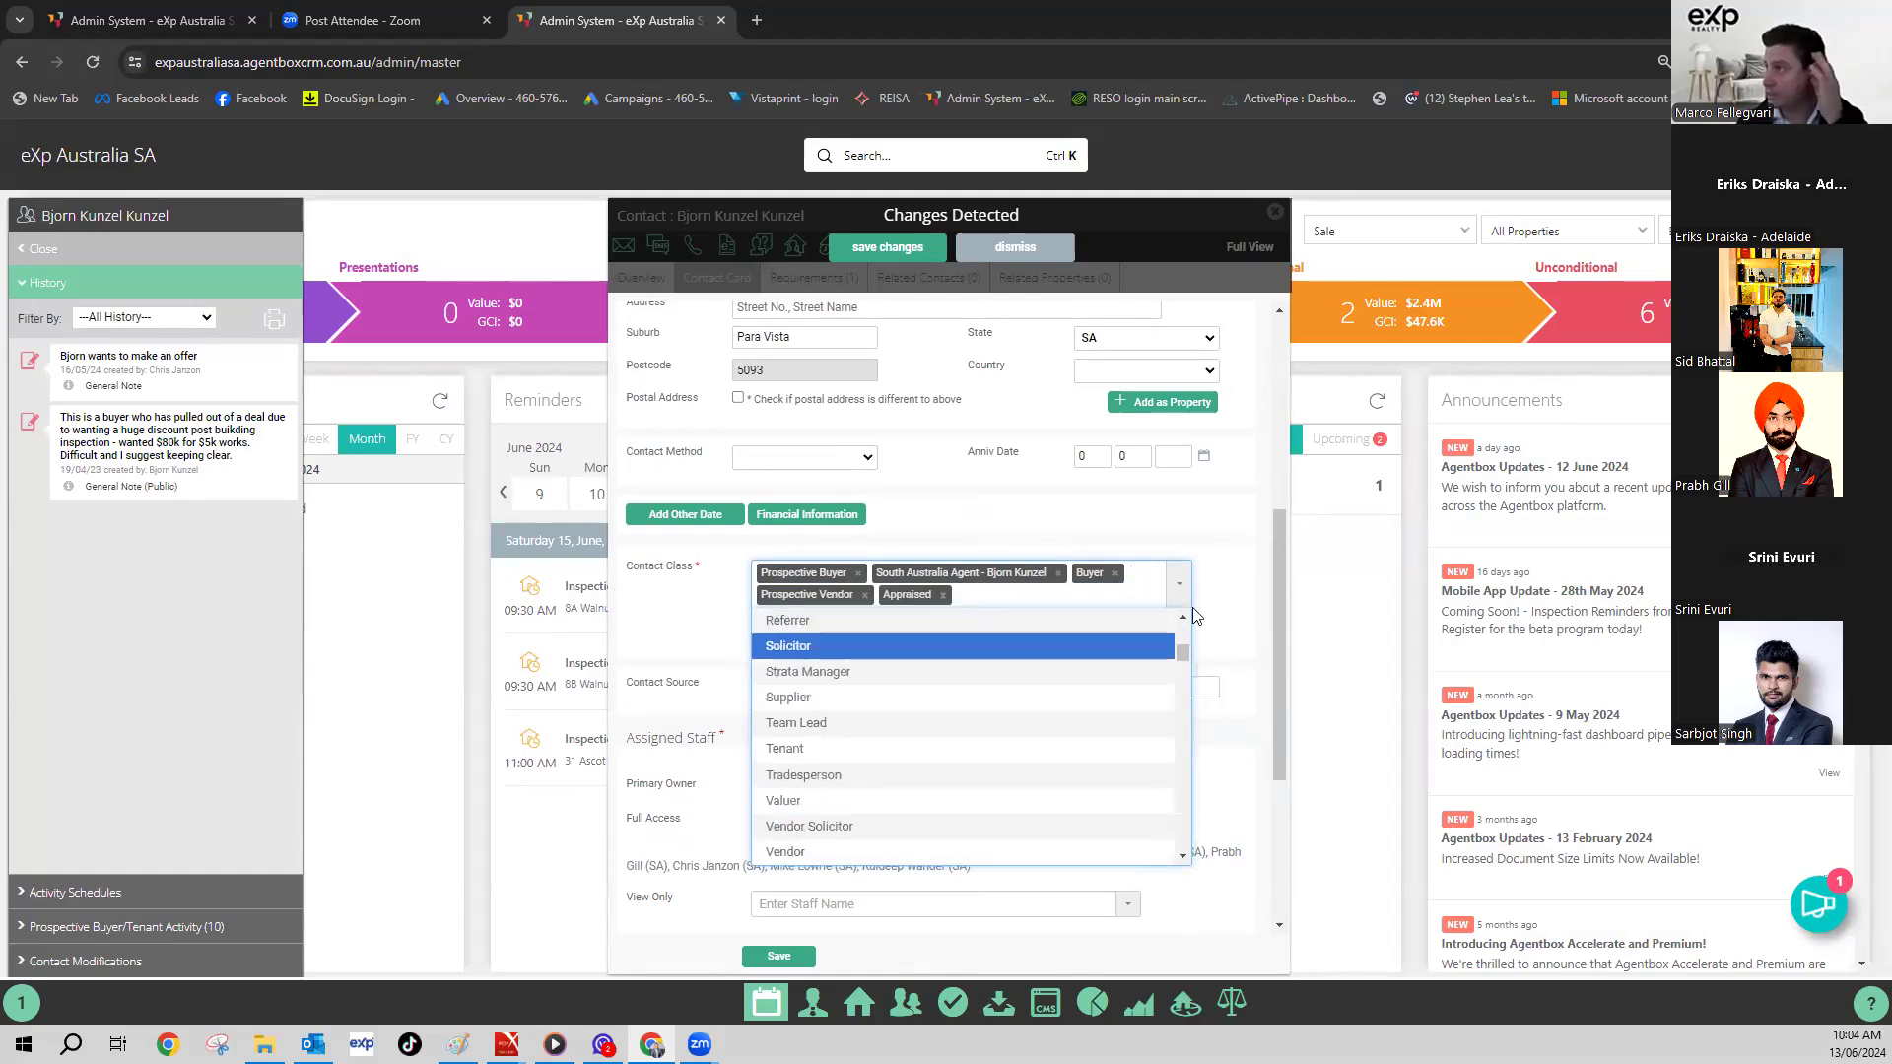
left_click(1211, 519)
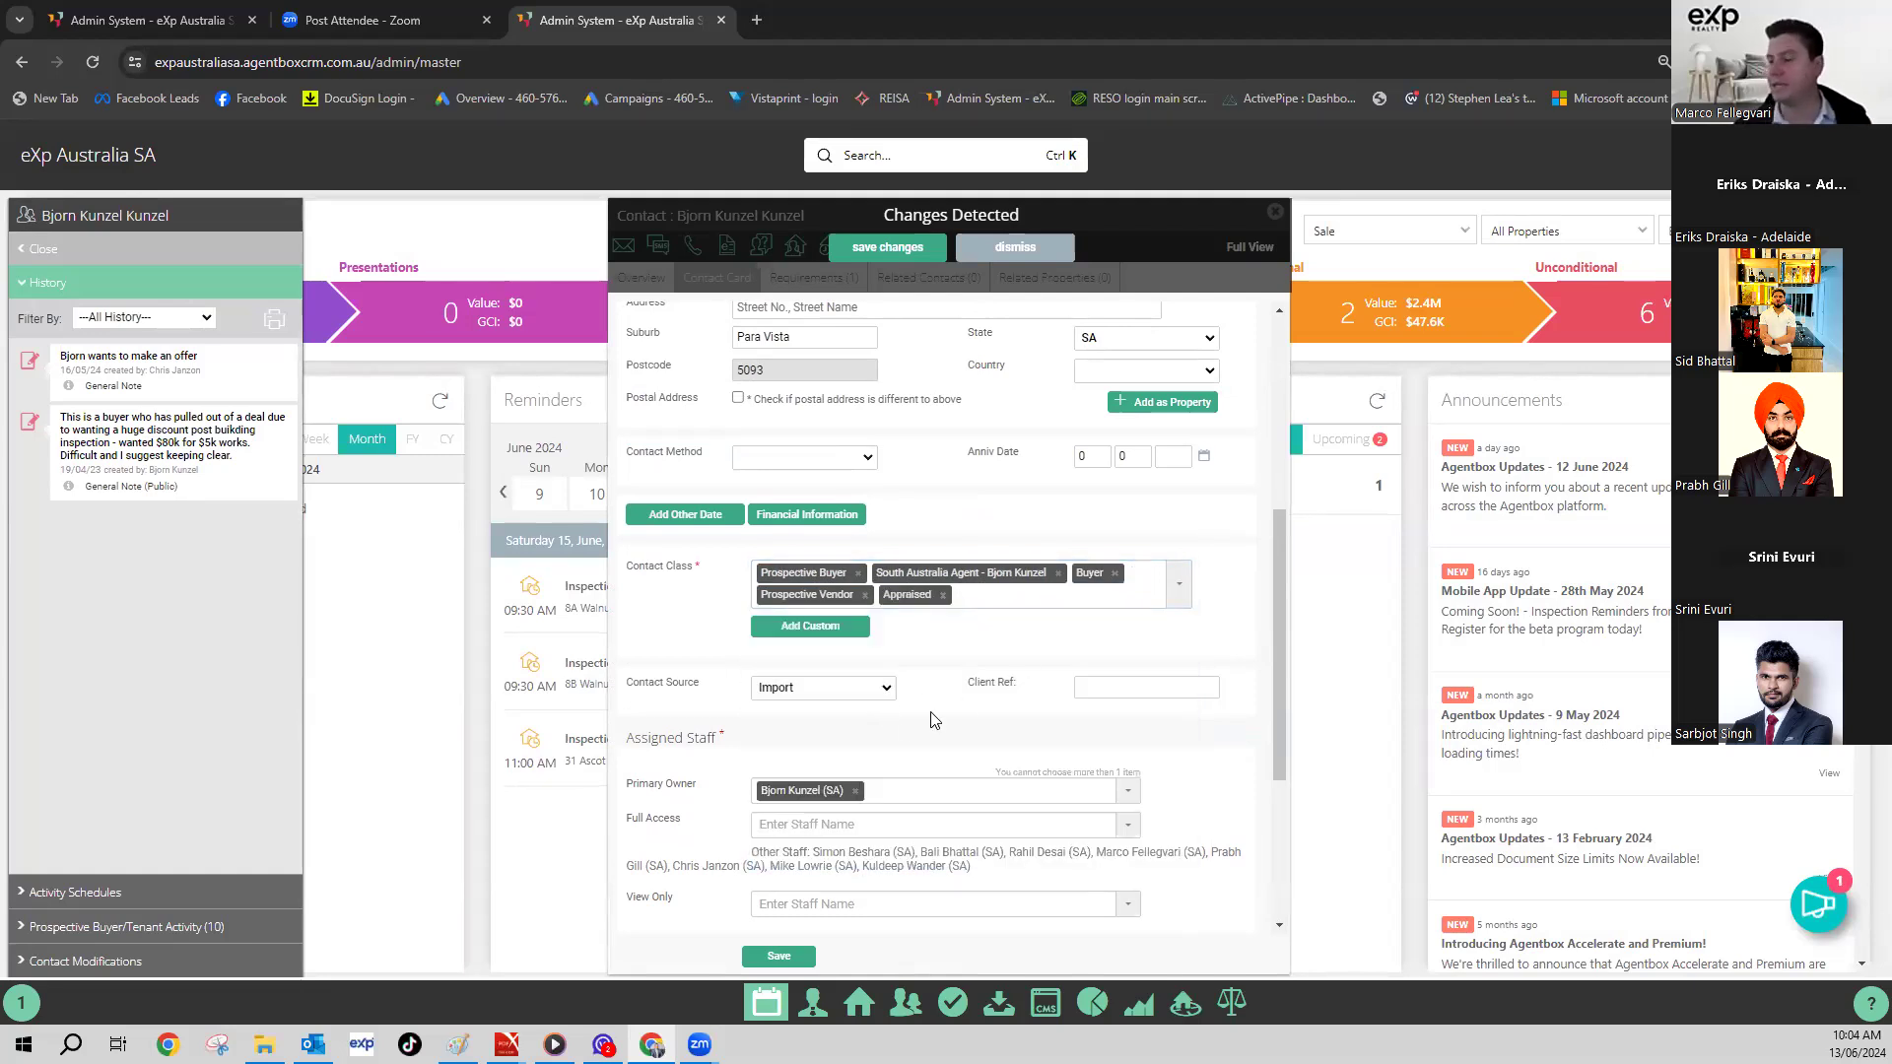
- Tick all Subscribe To mailing lists, save the contact, and go to the ActivePipe Dashboard
scroll(802, 892, "down", 3)
left_click(765, 854)
left_click(766, 871)
left_click(967, 870)
left_click(966, 854)
left_click(967, 837)
left_click(779, 956)
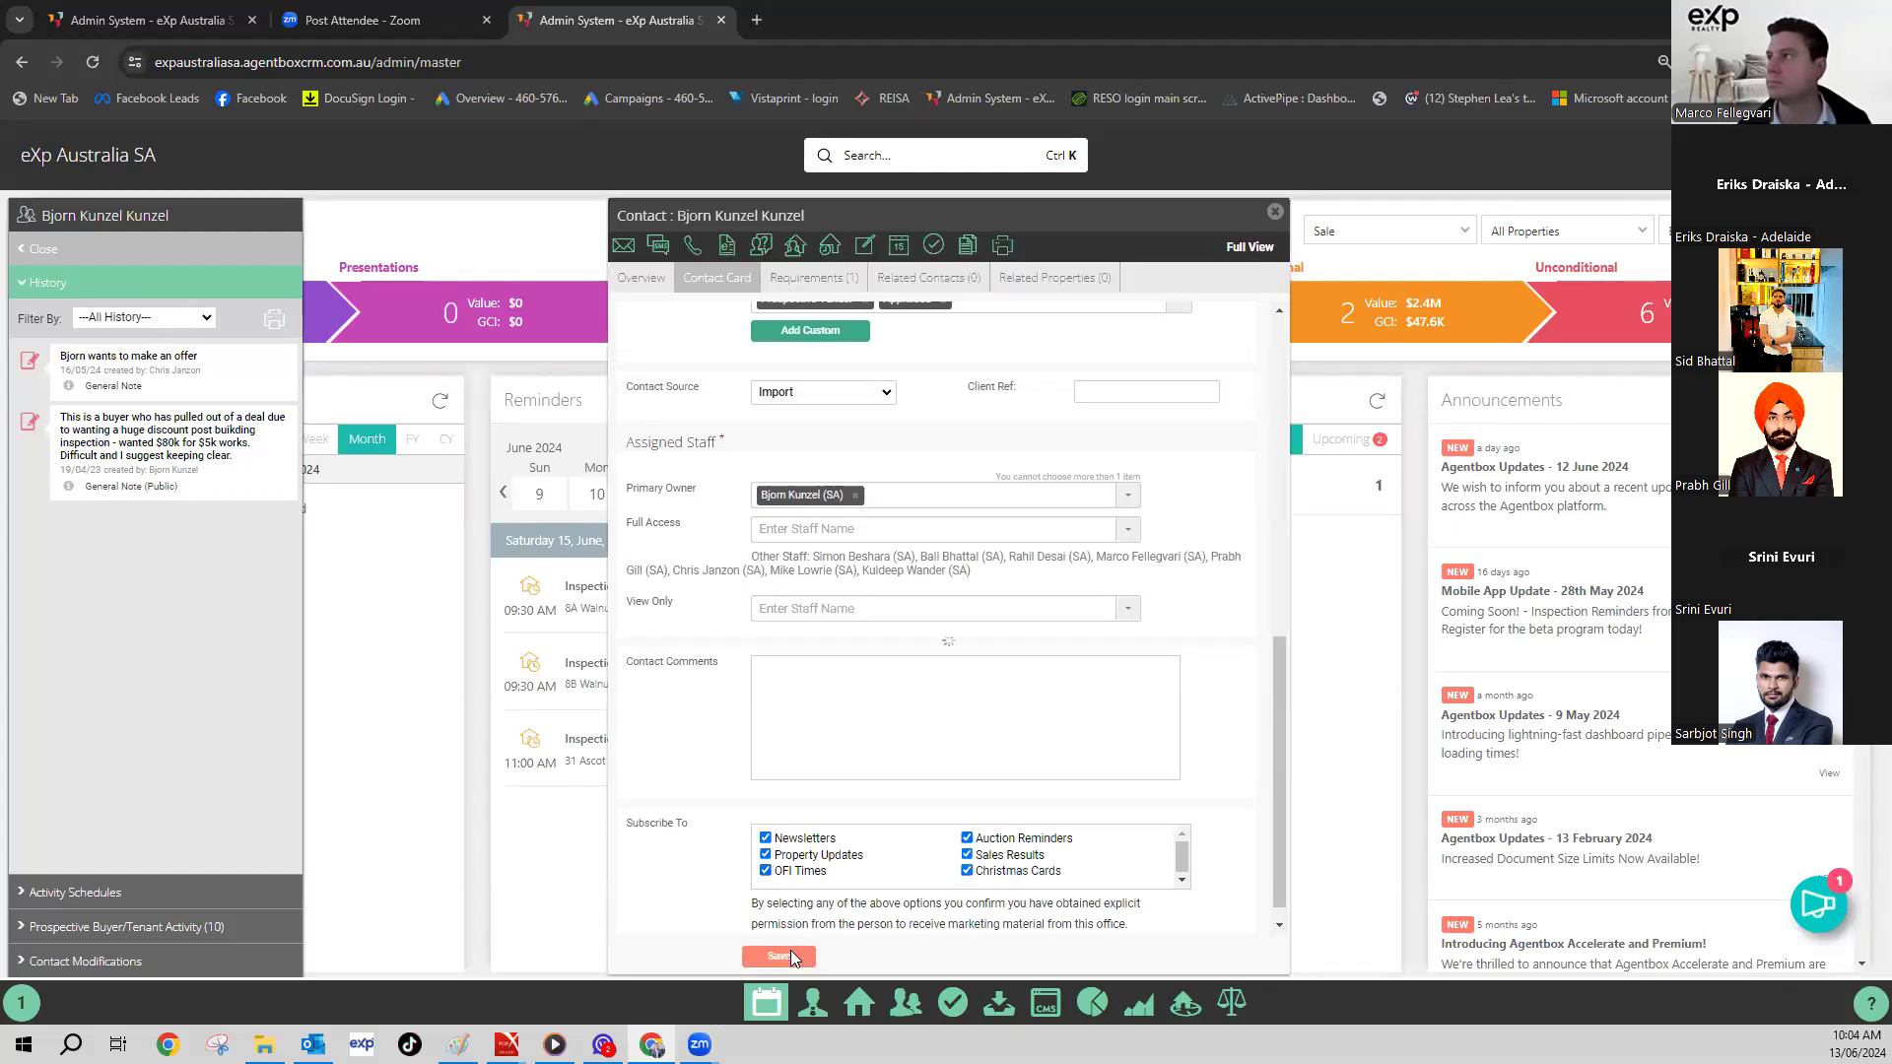
left_click(1254, 102)
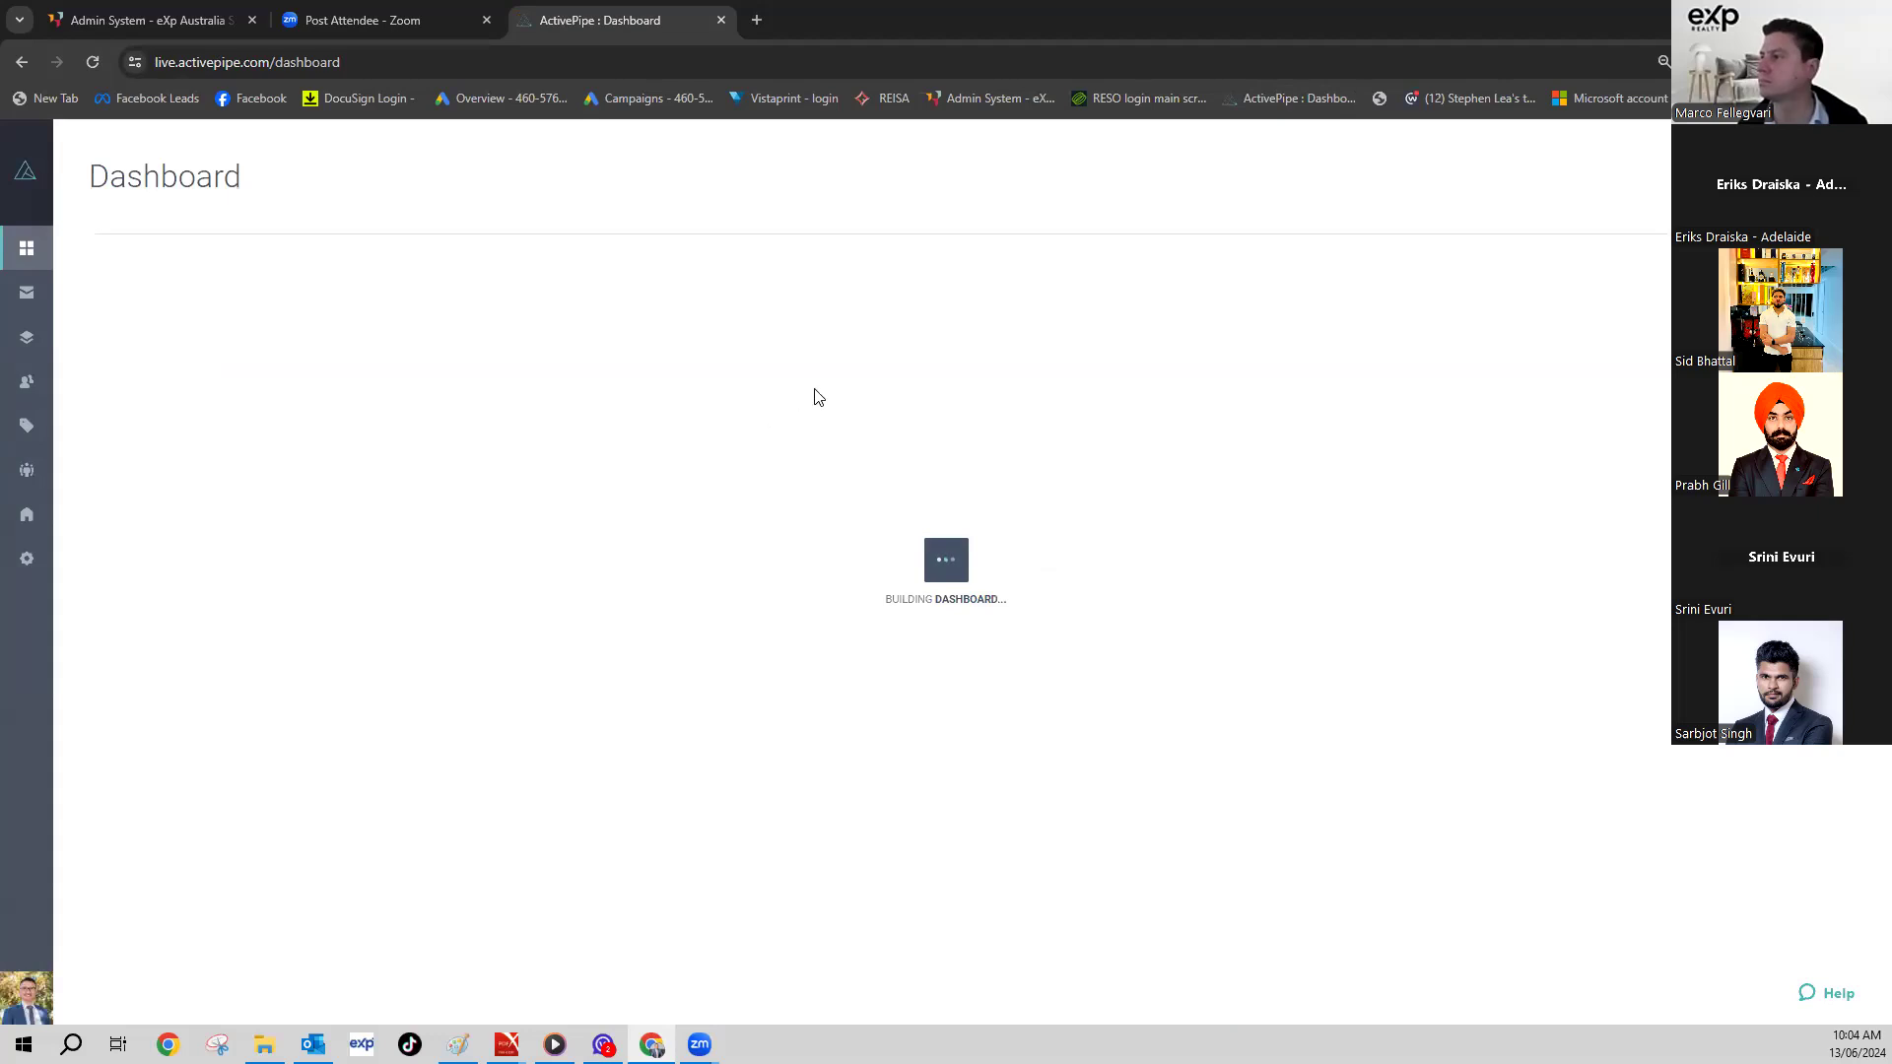
- Start a Quick Send campaign for Weekly Listings and browse its 258 recipient tags
left_click(27, 294)
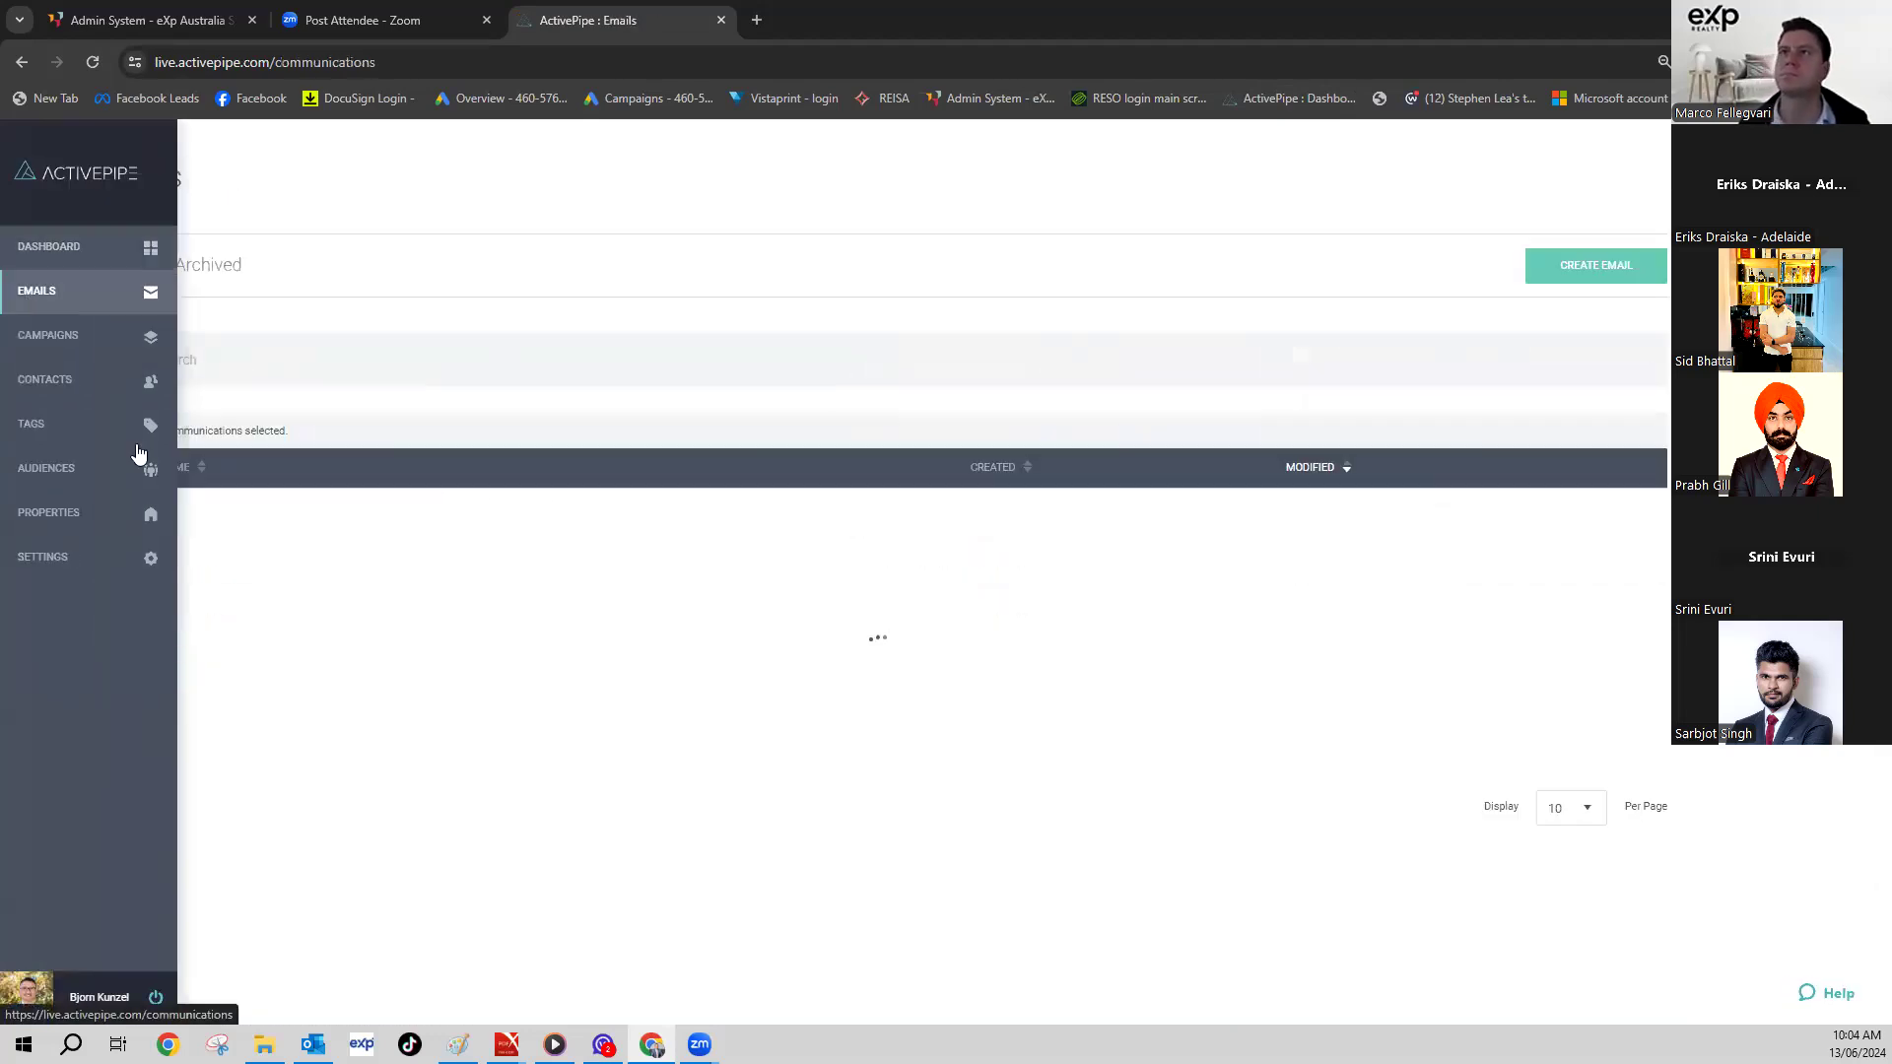
left_click(184, 530)
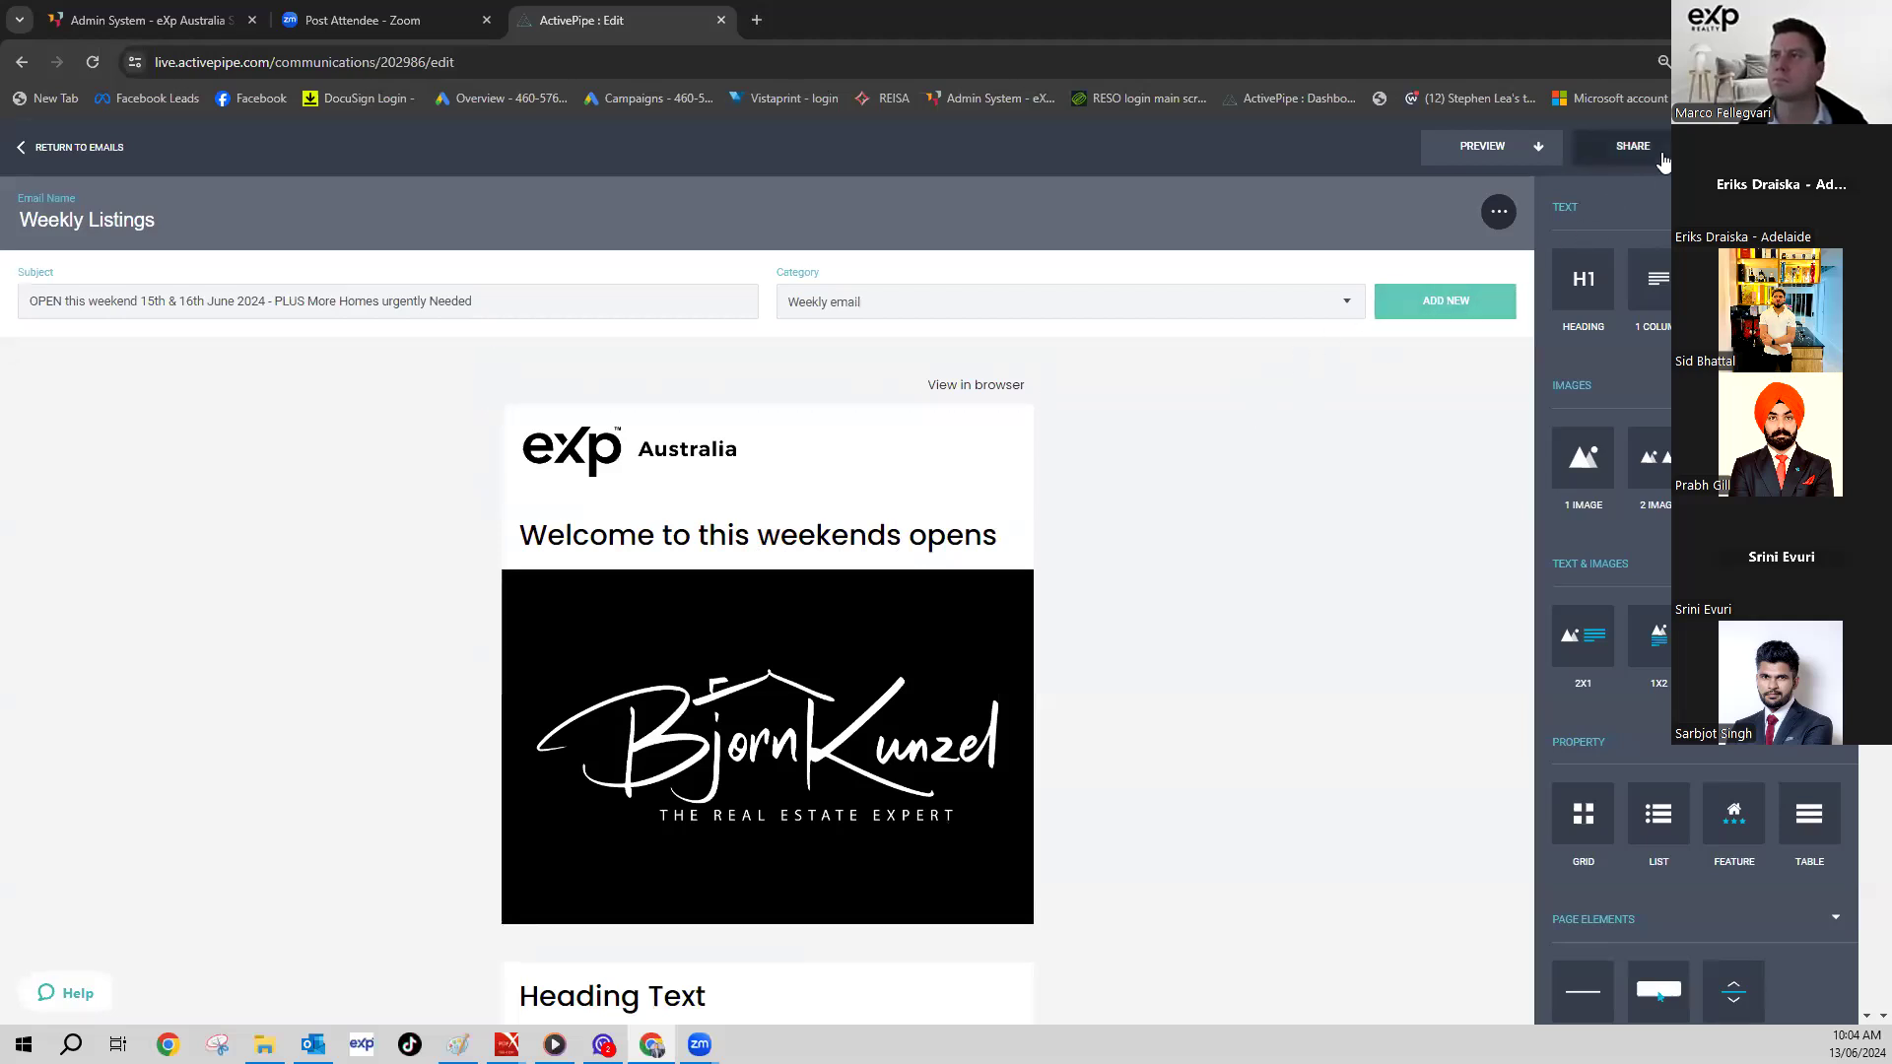
left_click(1631, 148)
left_click(1583, 189)
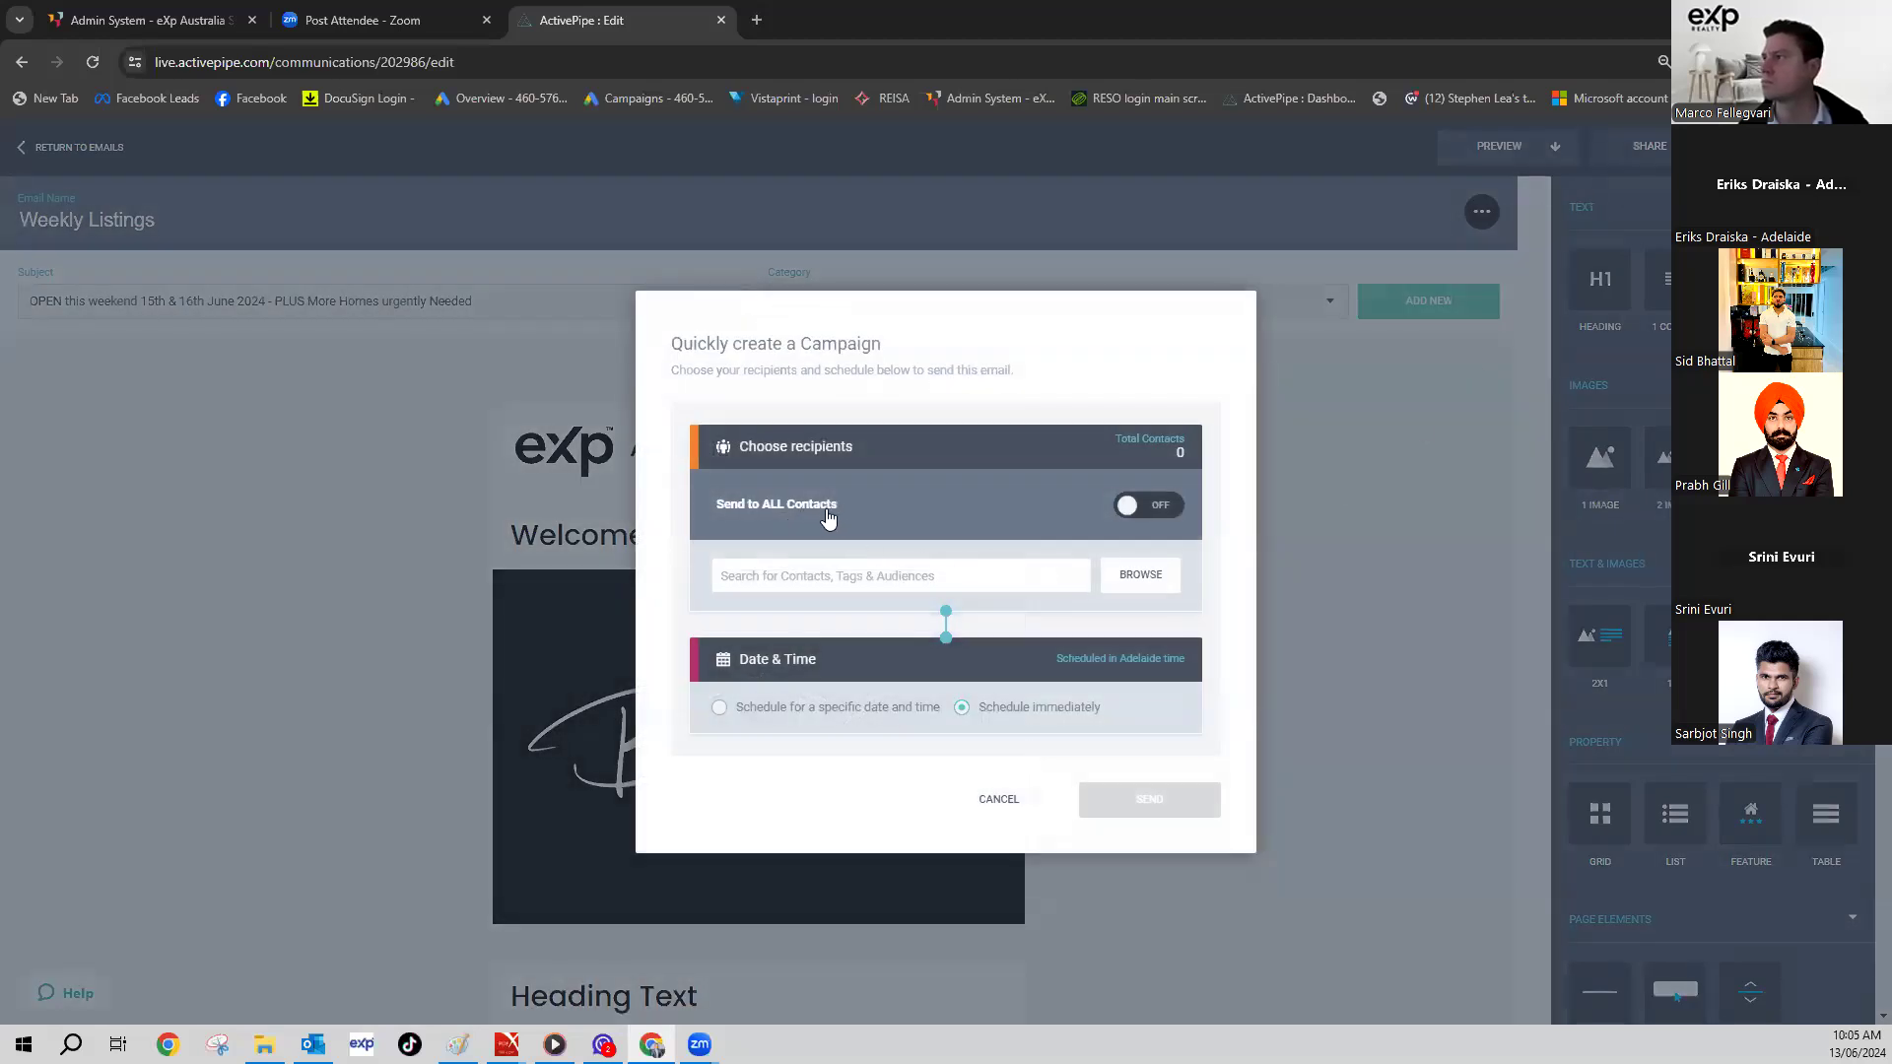
left_click(1129, 506)
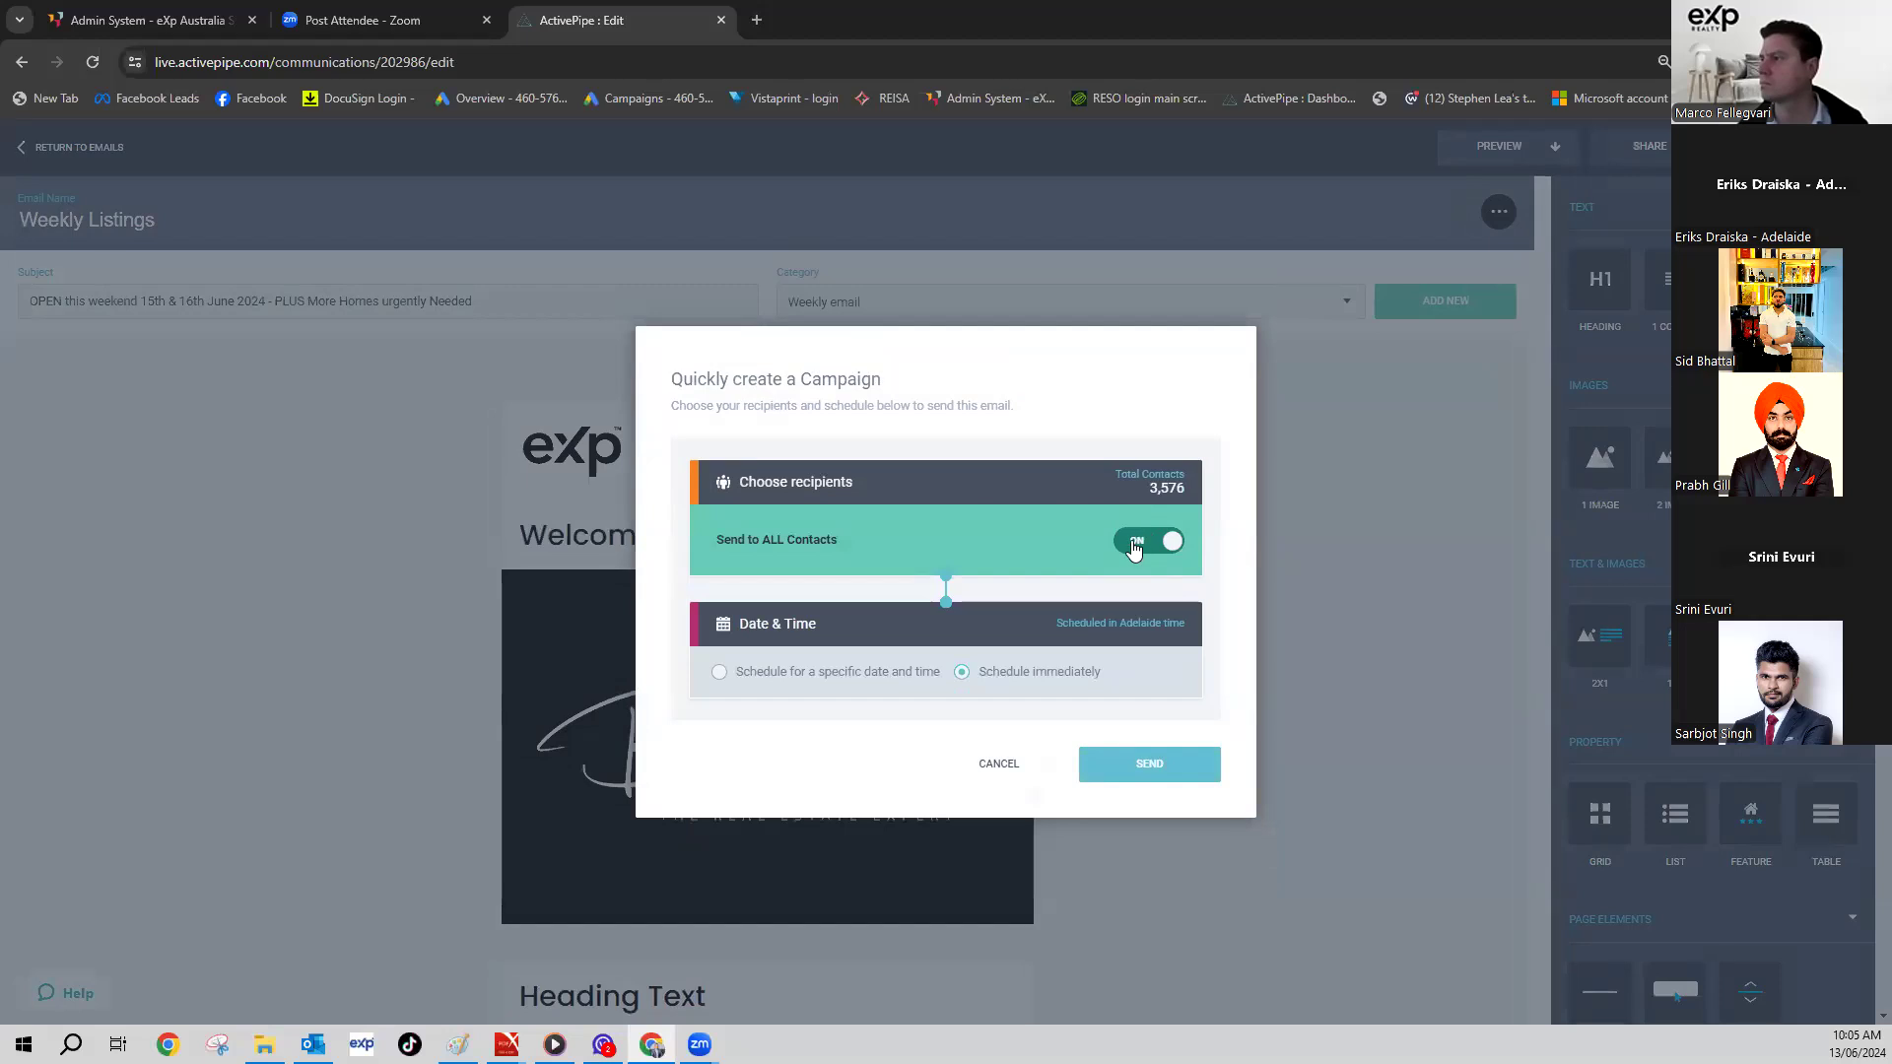
left_click(1134, 548)
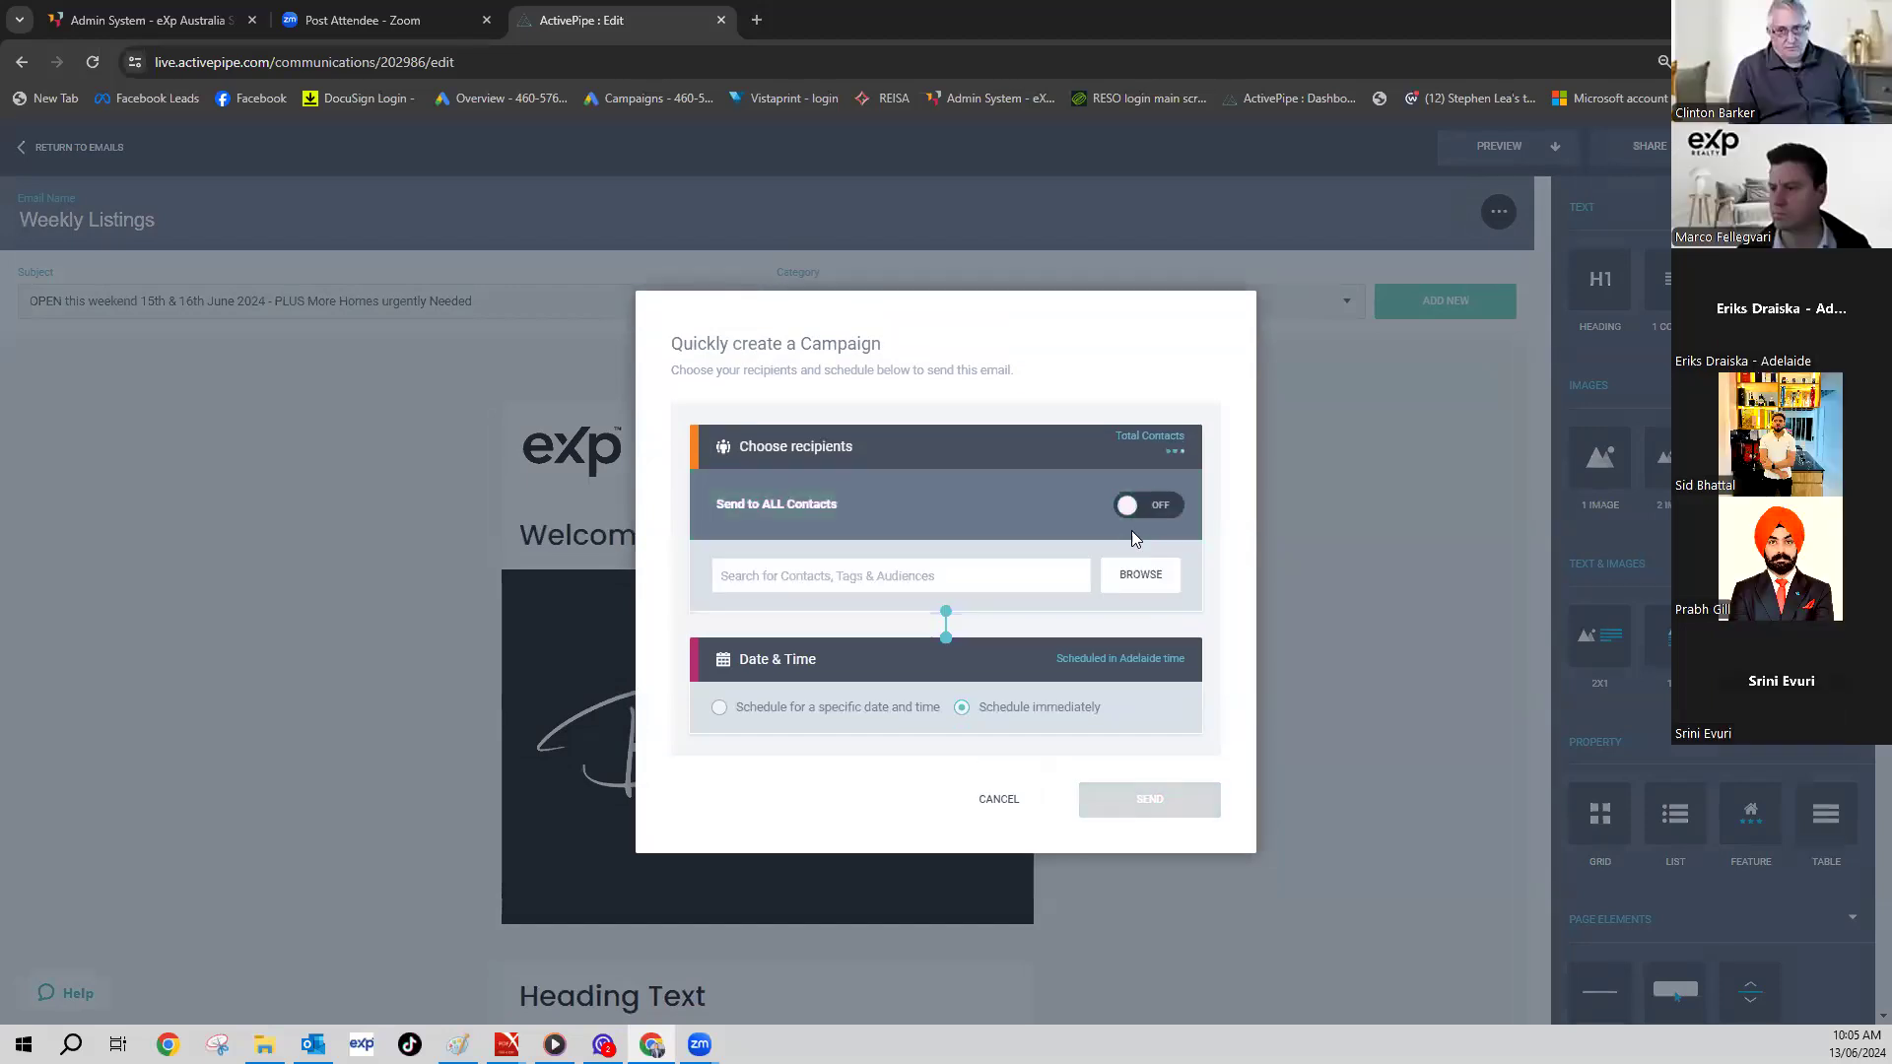
left_click(1124, 583)
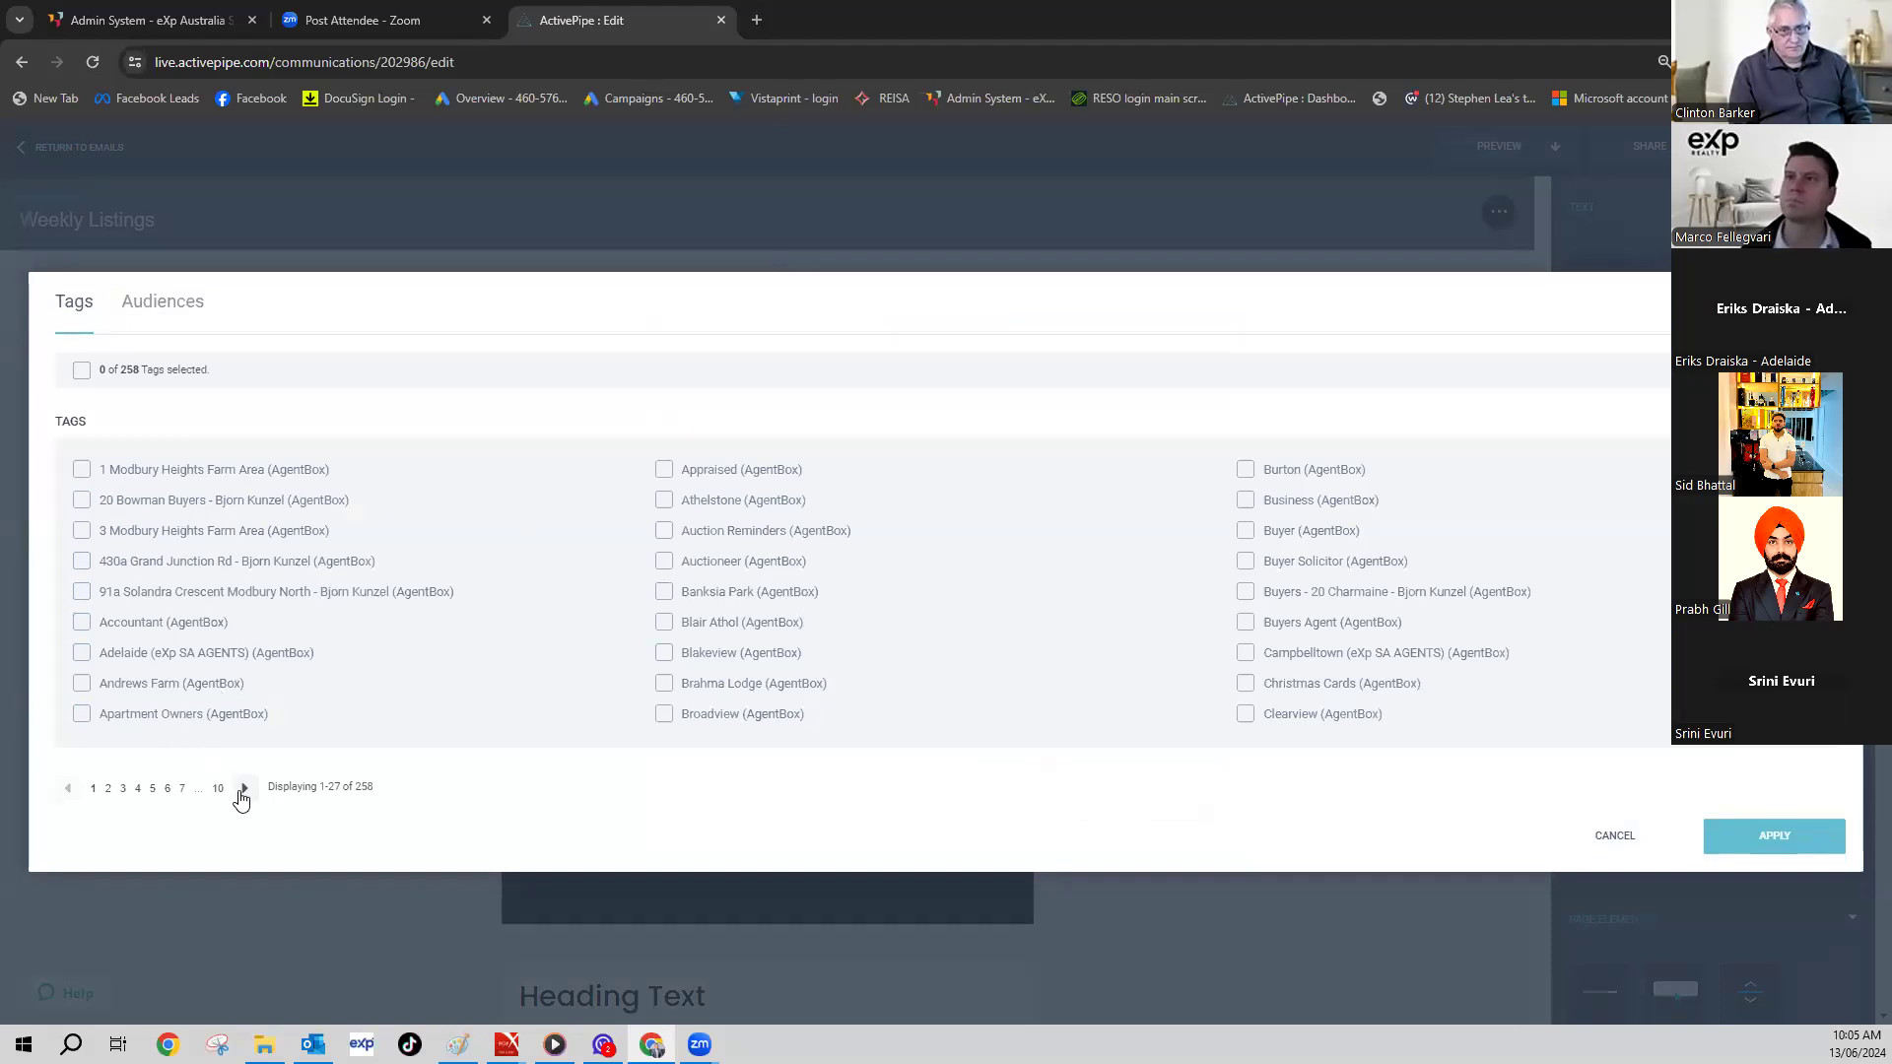
- Select the Appraised (AgentBox) tag, leaving the suburb tags tried briefly unselected
left_click(663, 470)
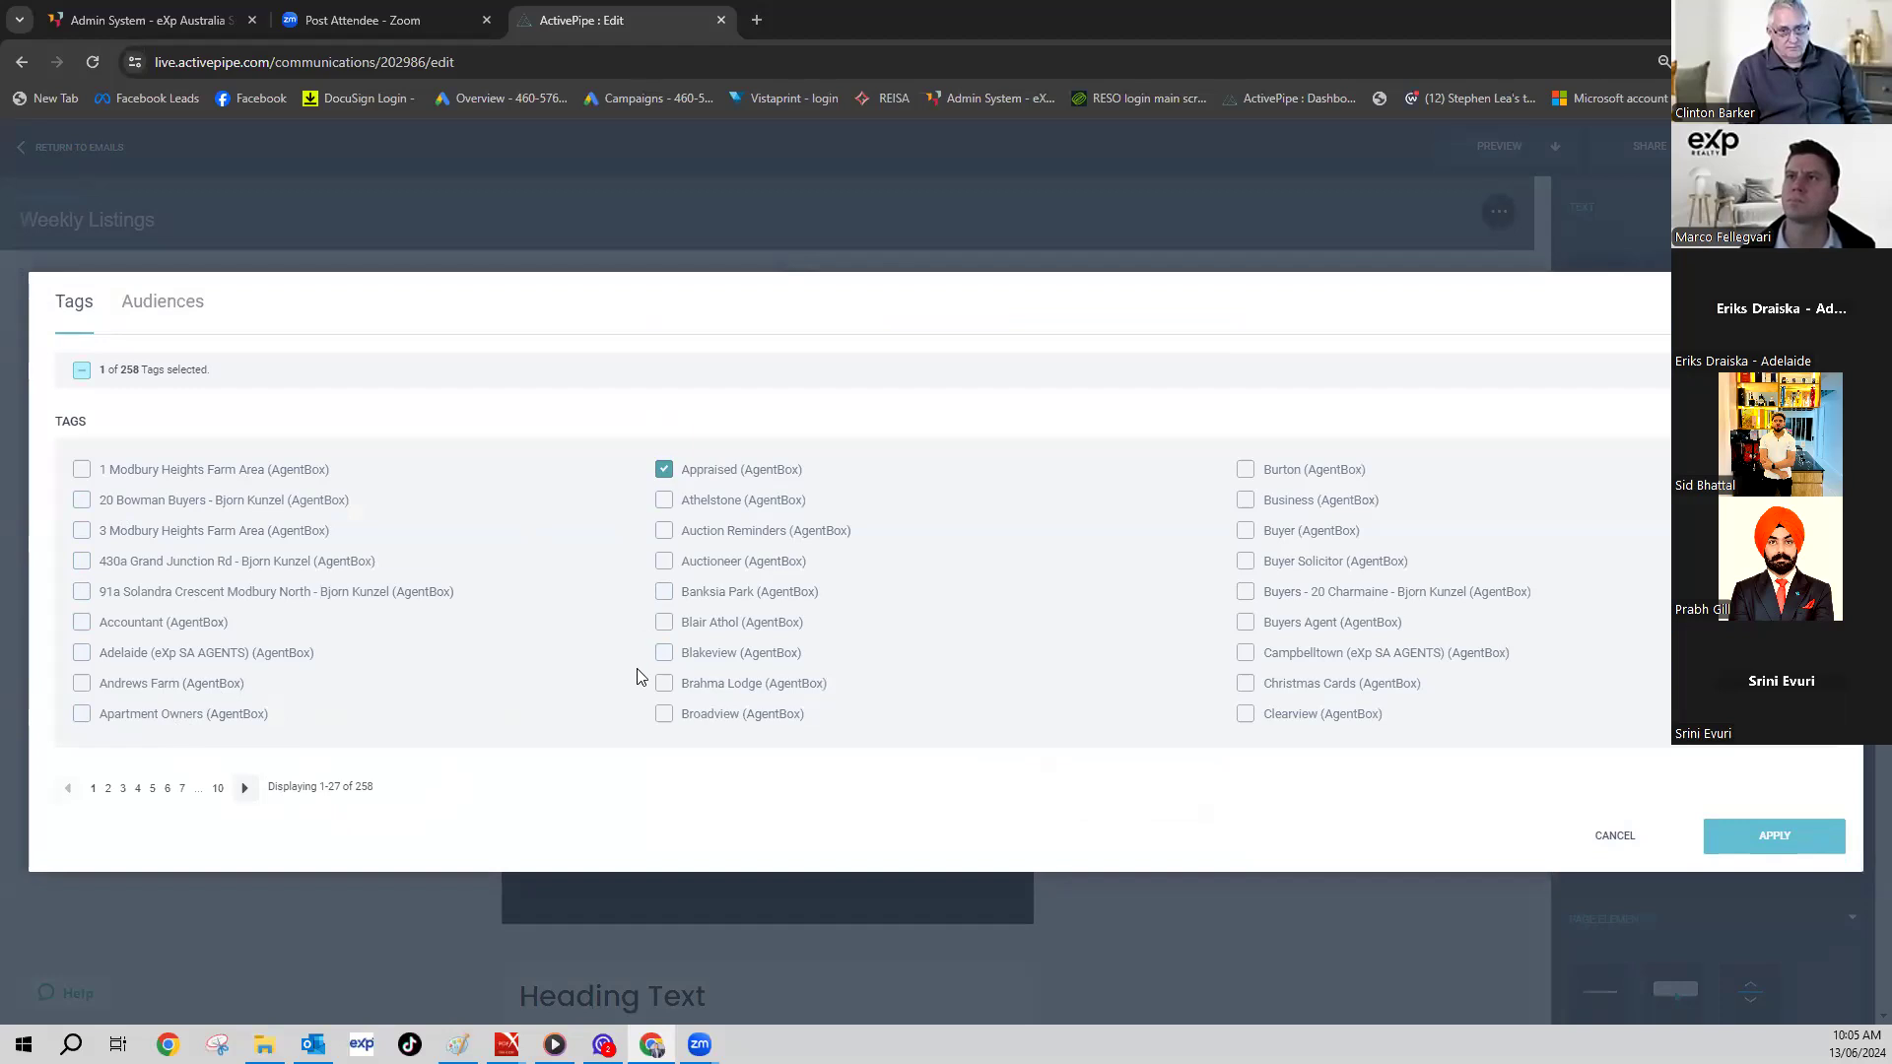
left_click(245, 789)
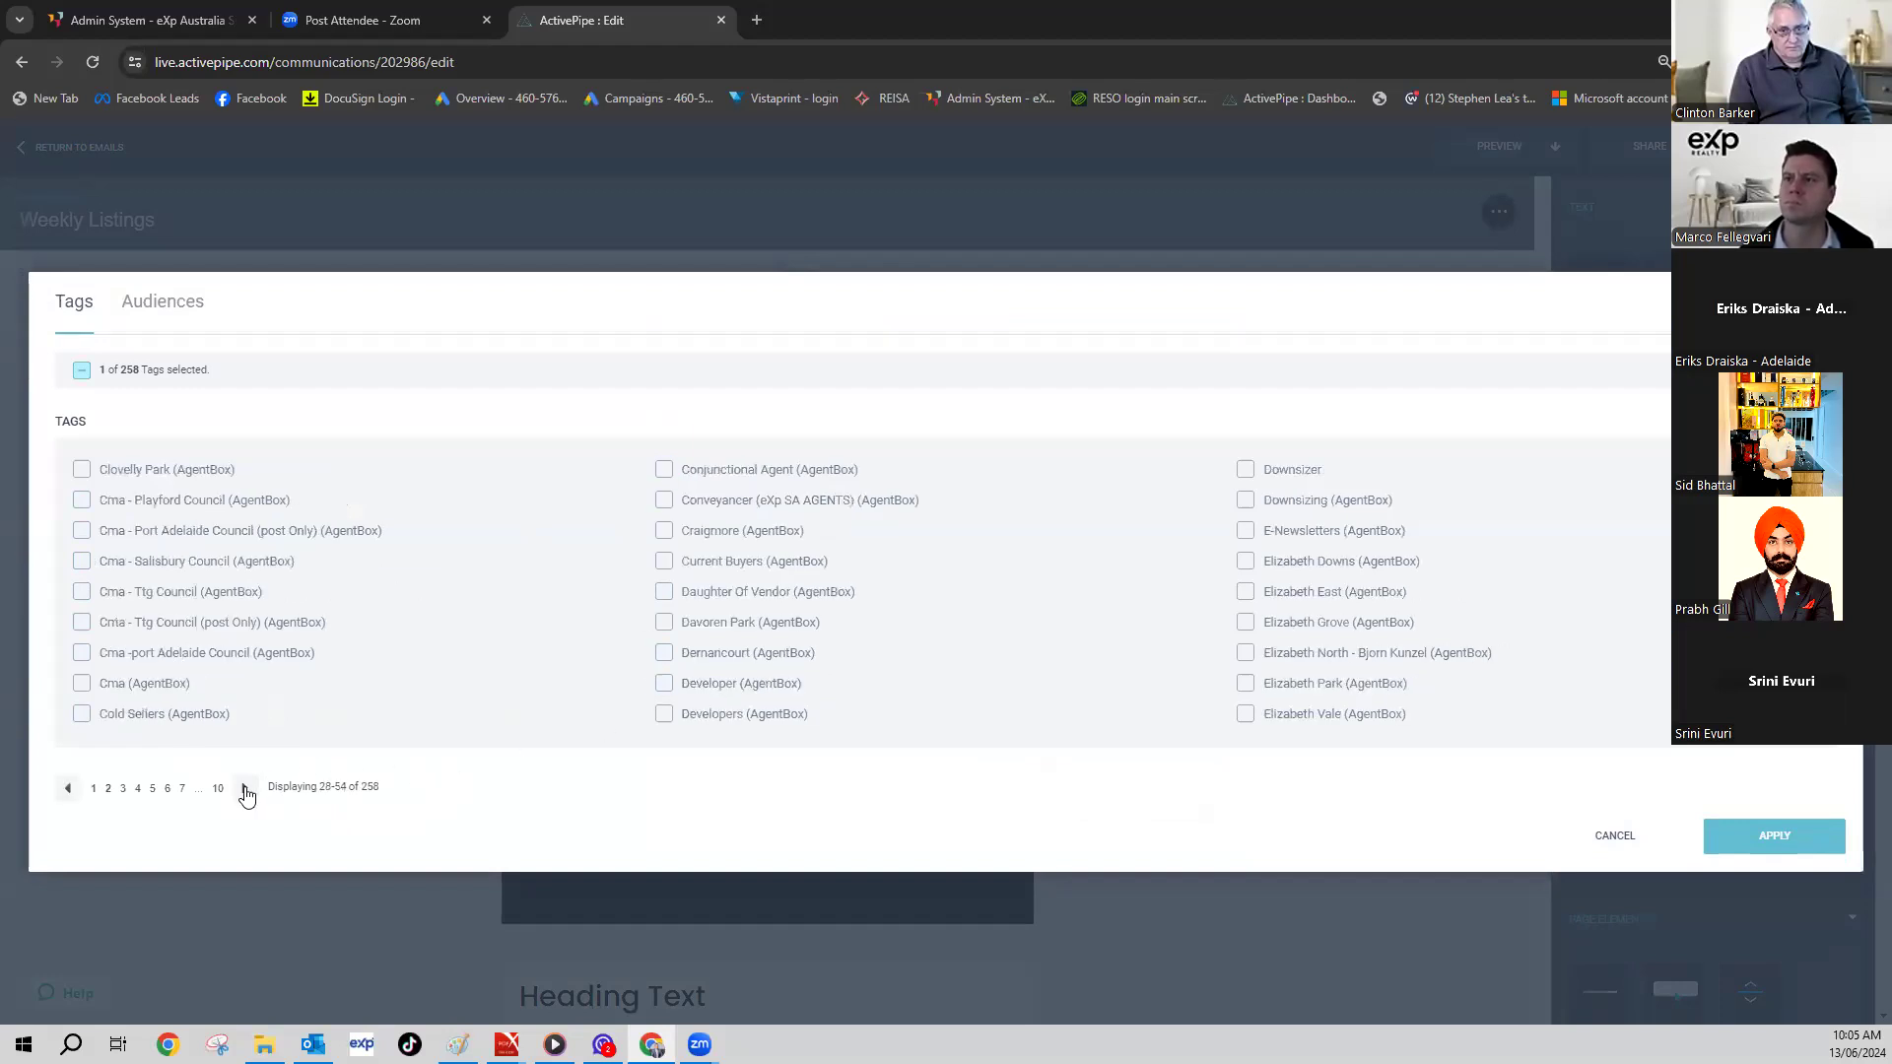
left_click(245, 788)
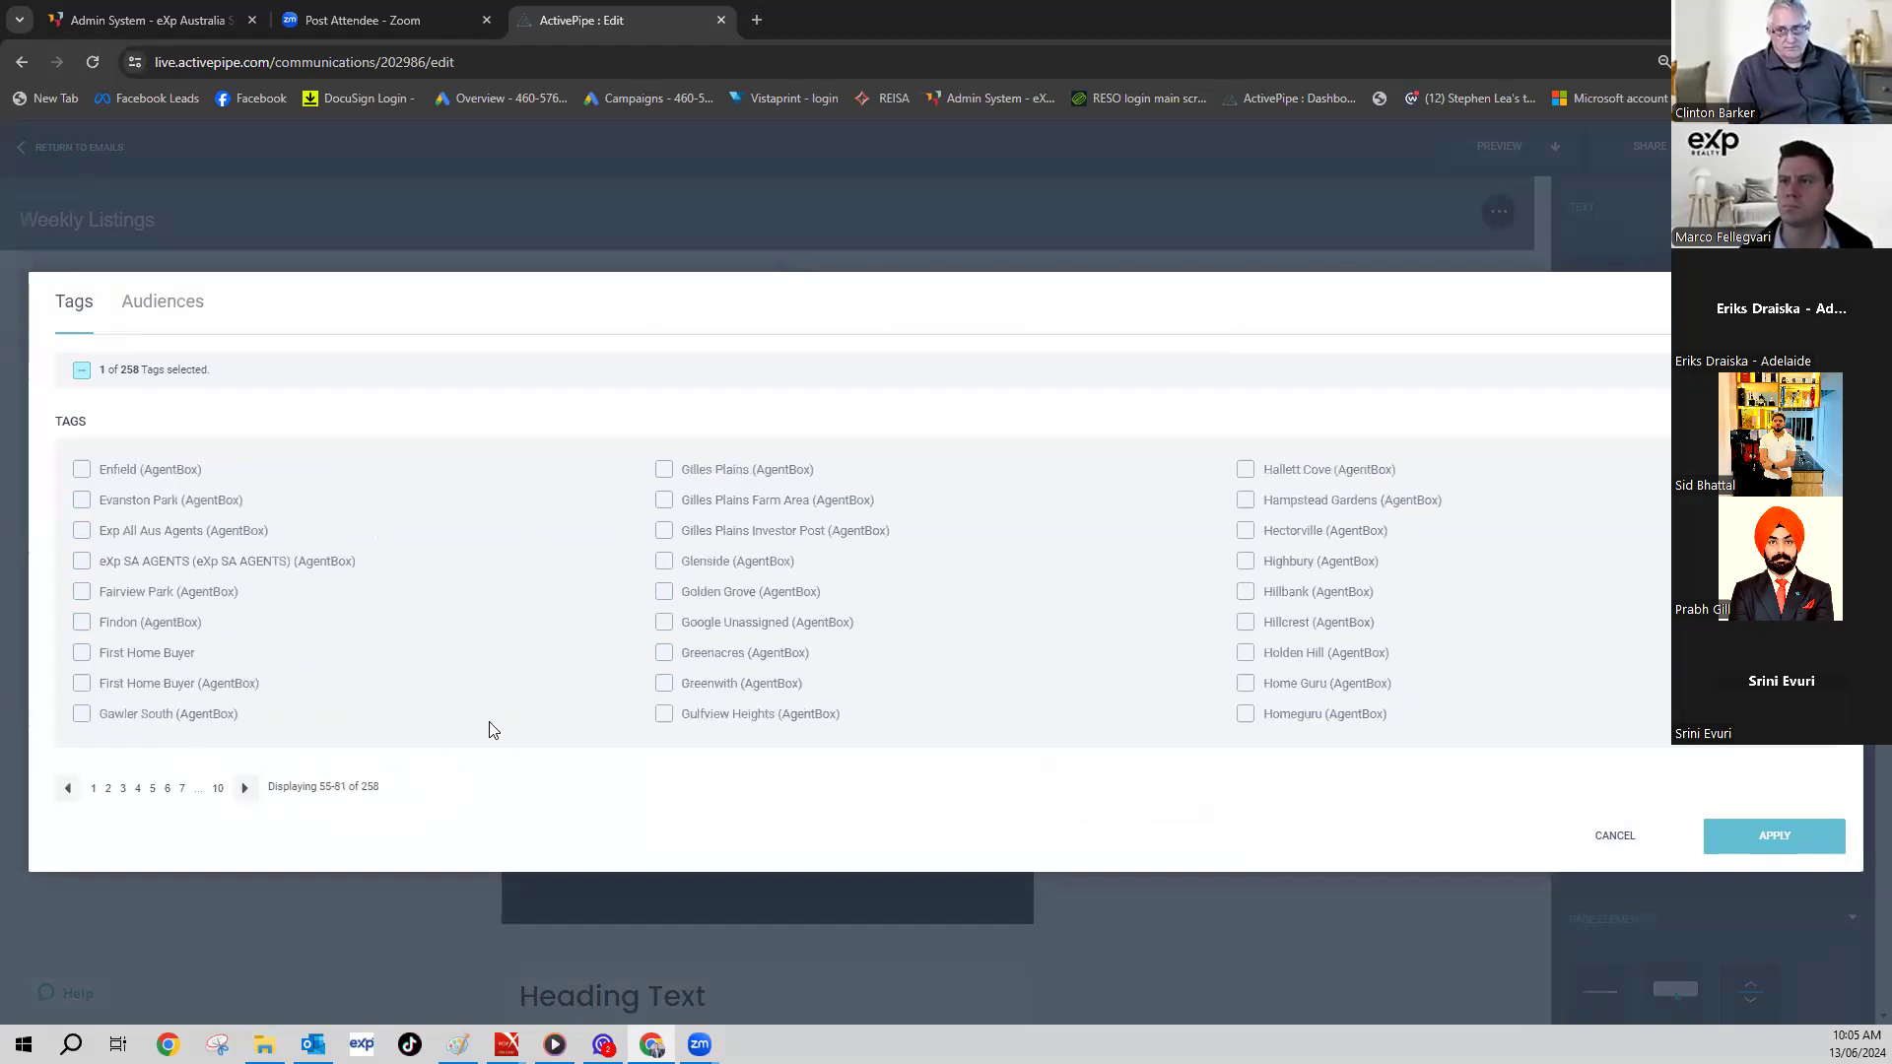
left_click(665, 654)
left_click(664, 683)
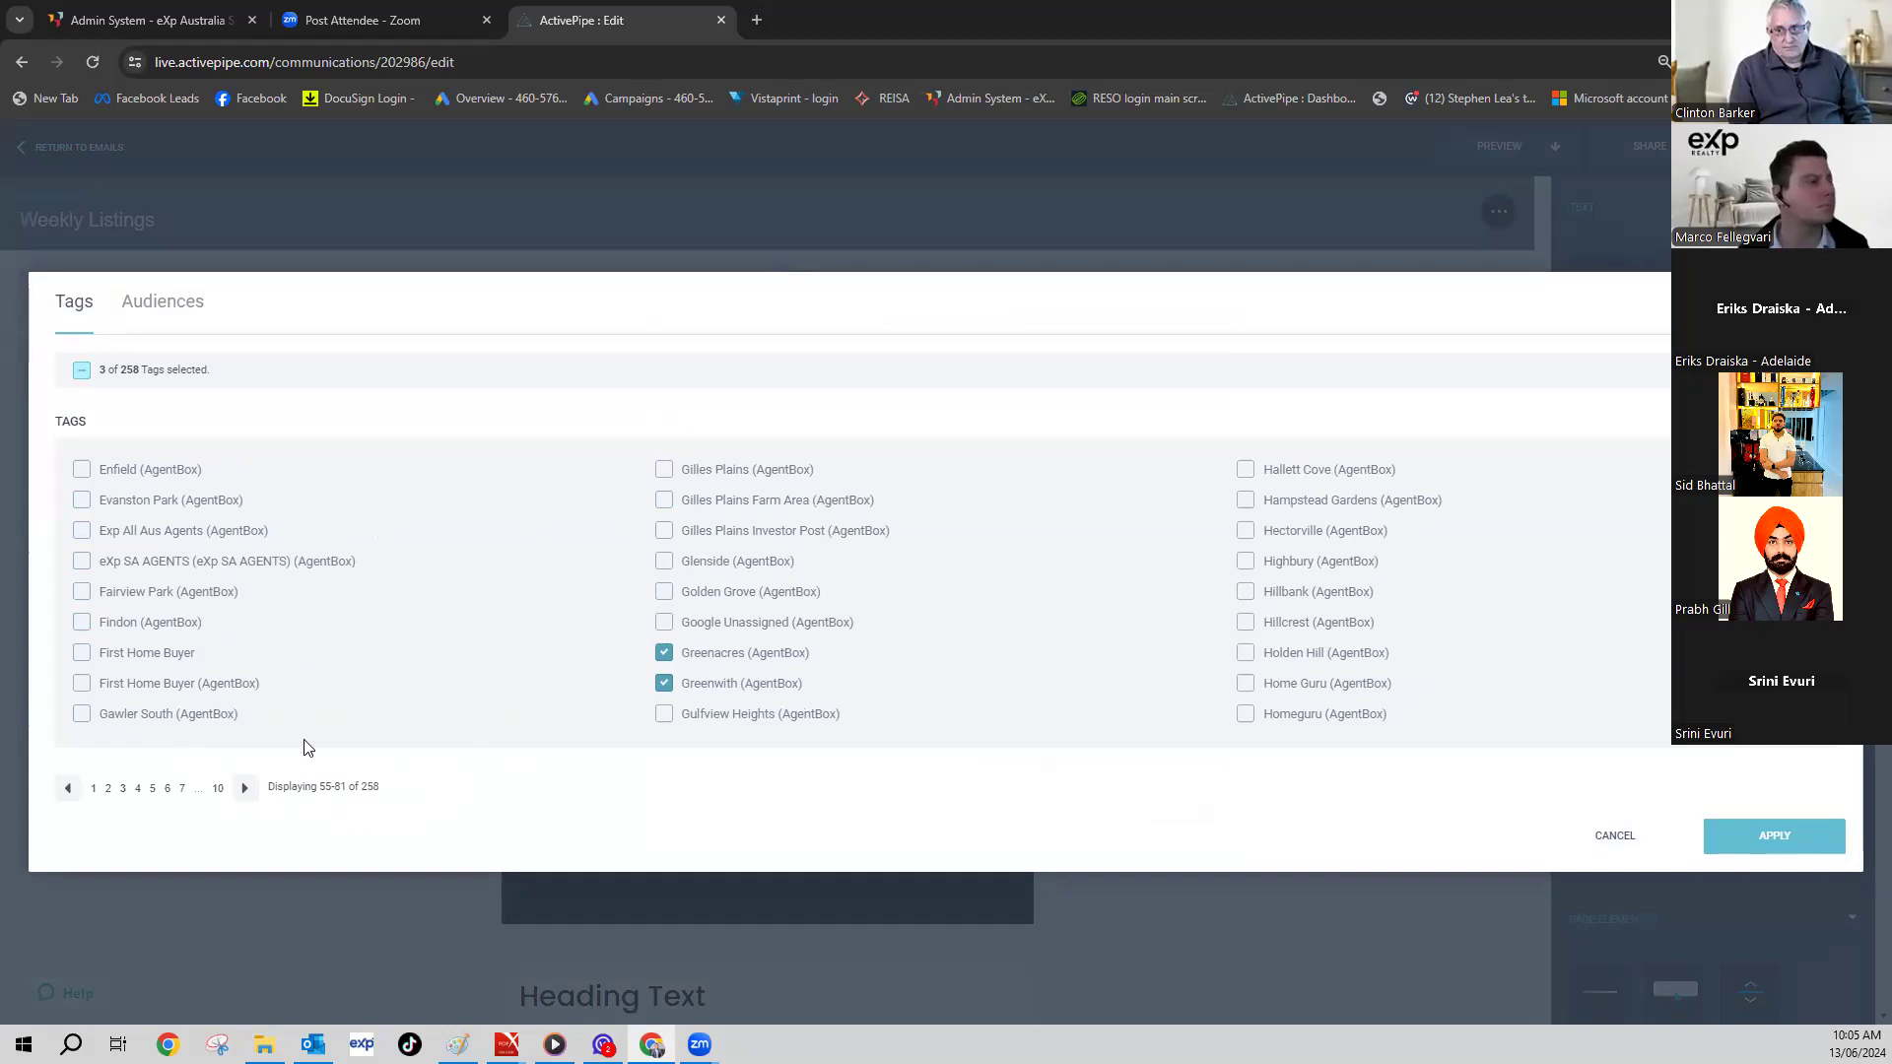
left_click(665, 470)
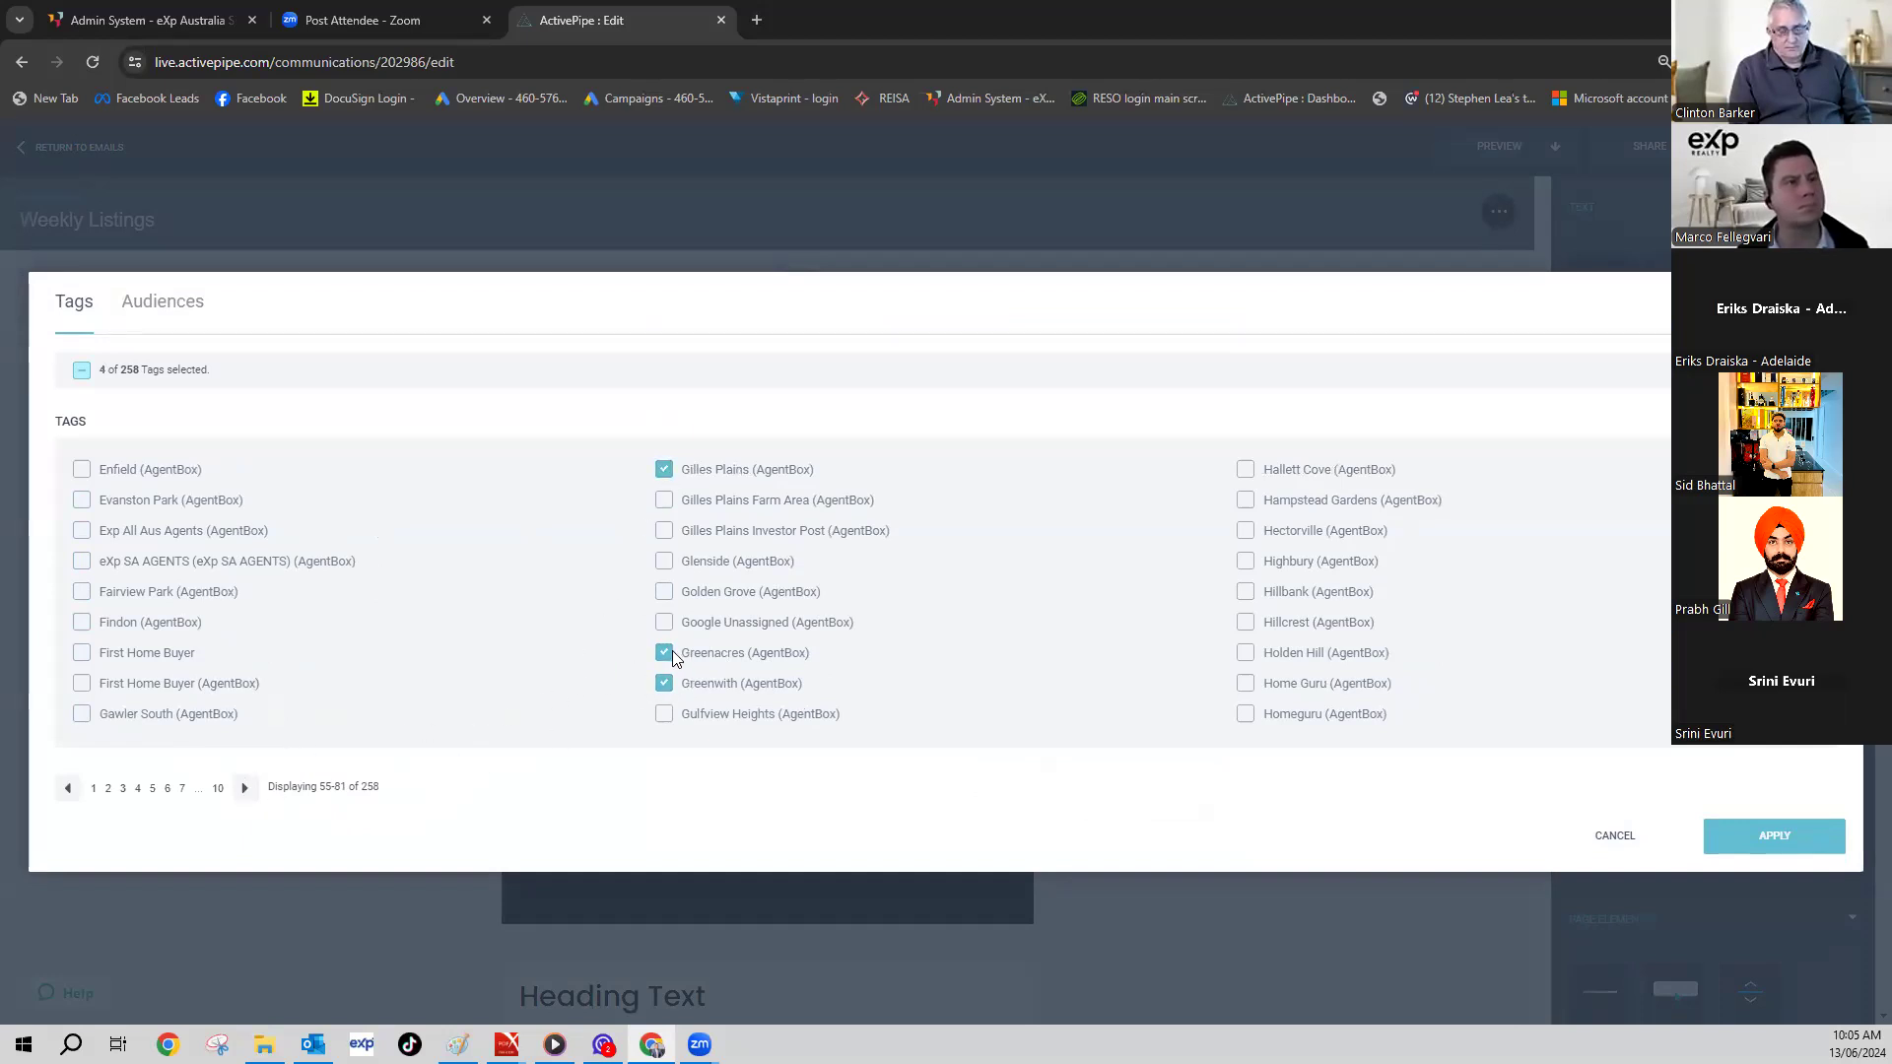
left_click(664, 653)
left_click(669, 683)
left_click(664, 470)
- Add Prospective Vendor (AgentBox) and apply the tags, targeting 605 contacts
left_click(244, 792)
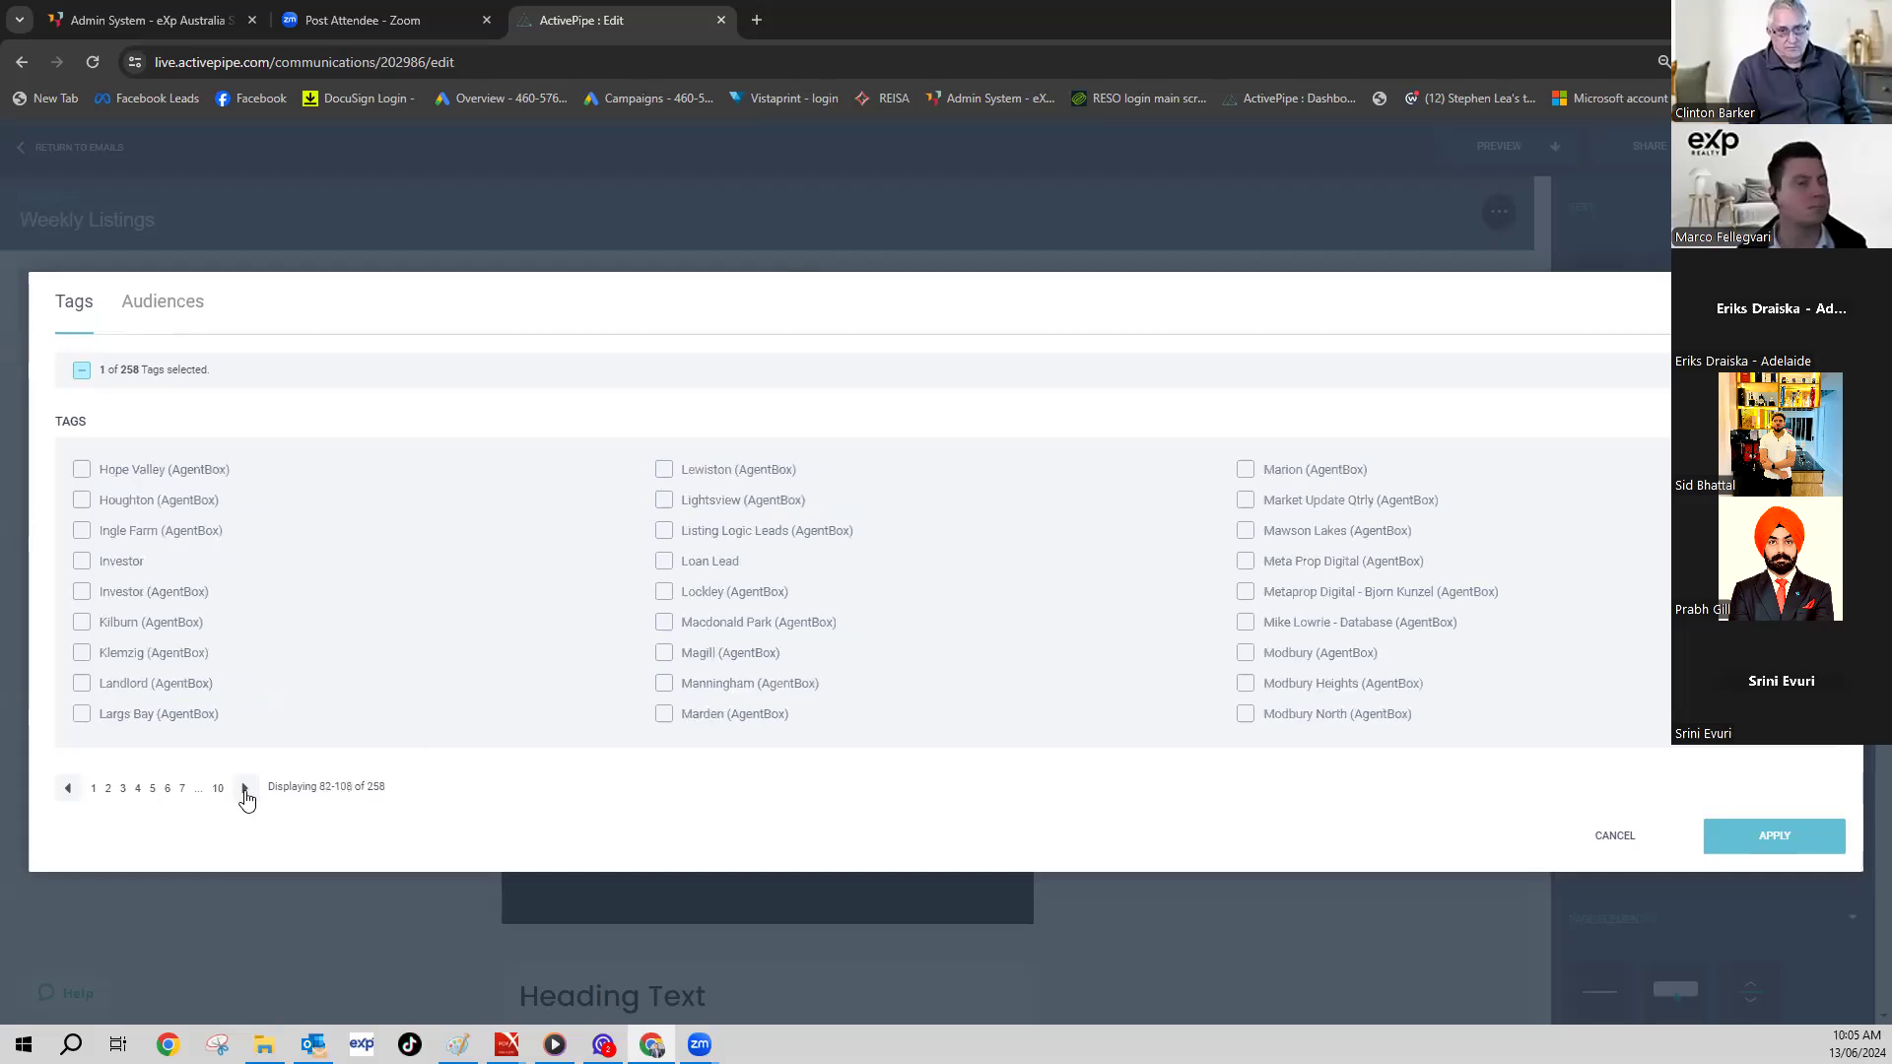
left_click(246, 791)
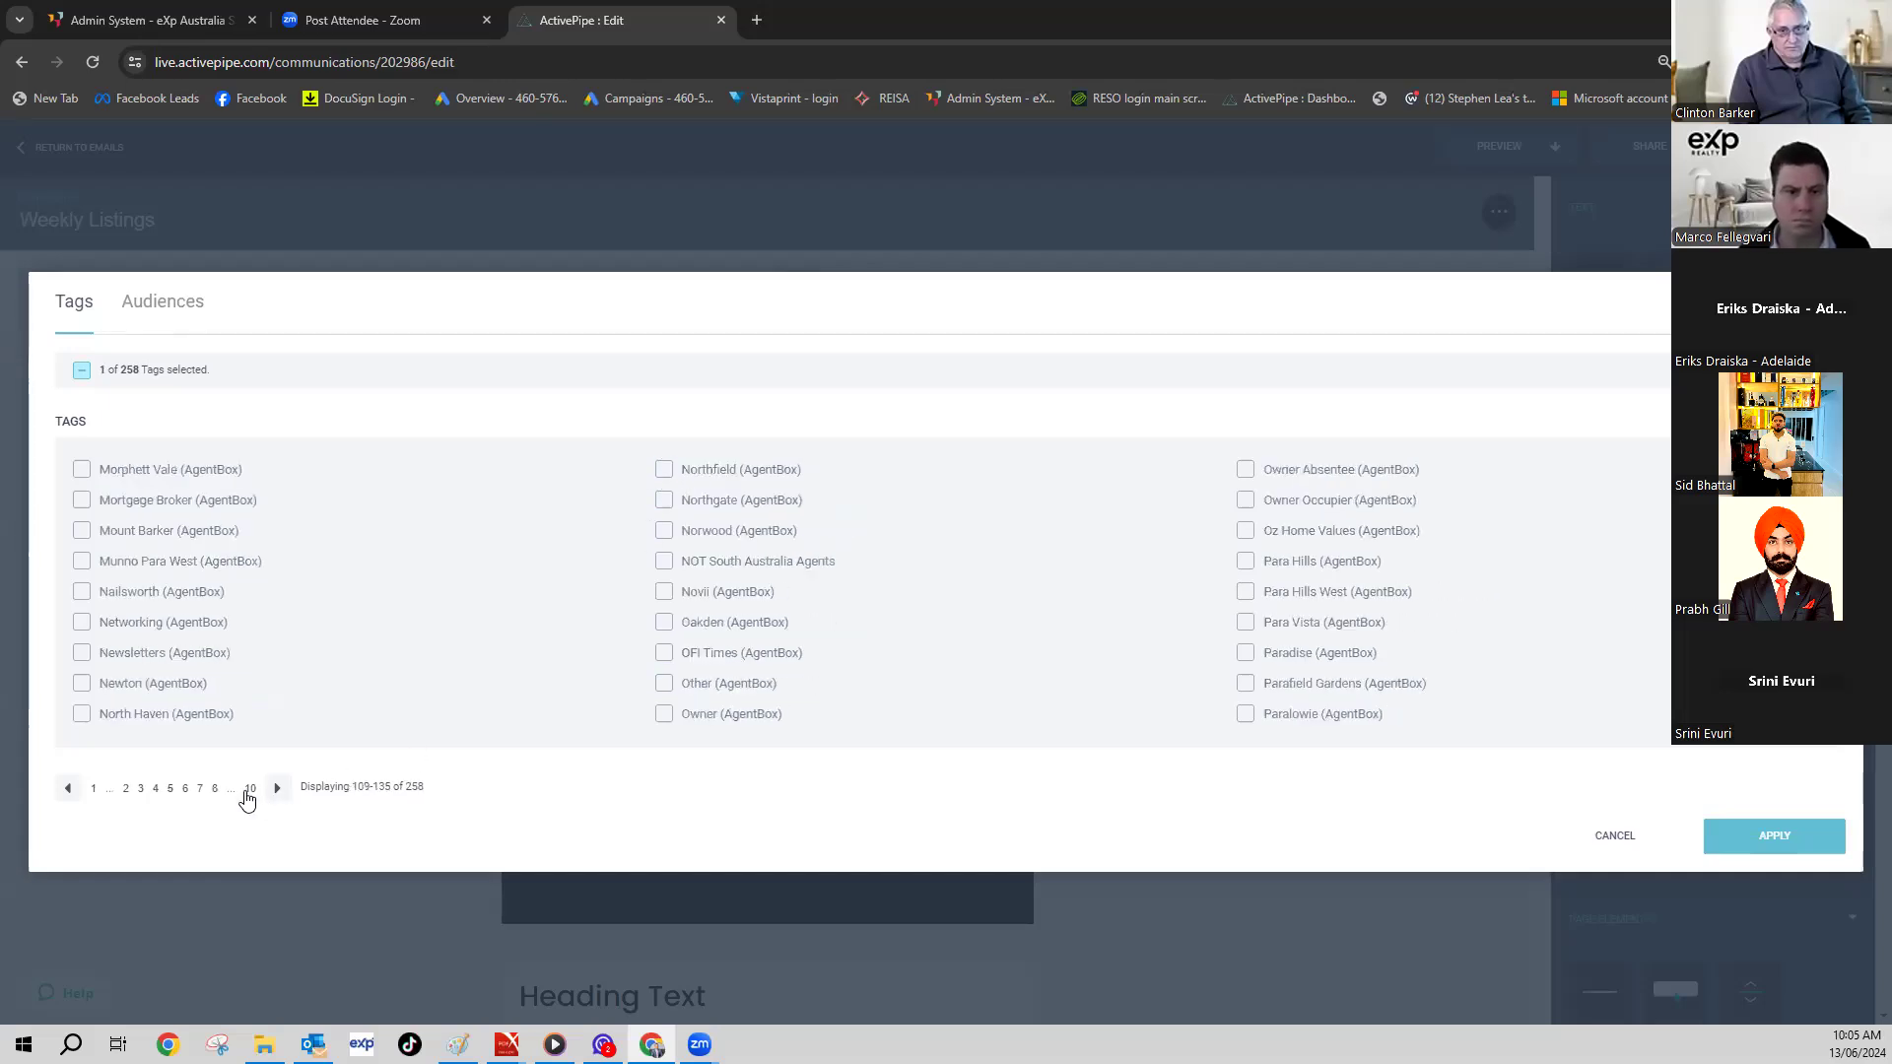
left_click(246, 792)
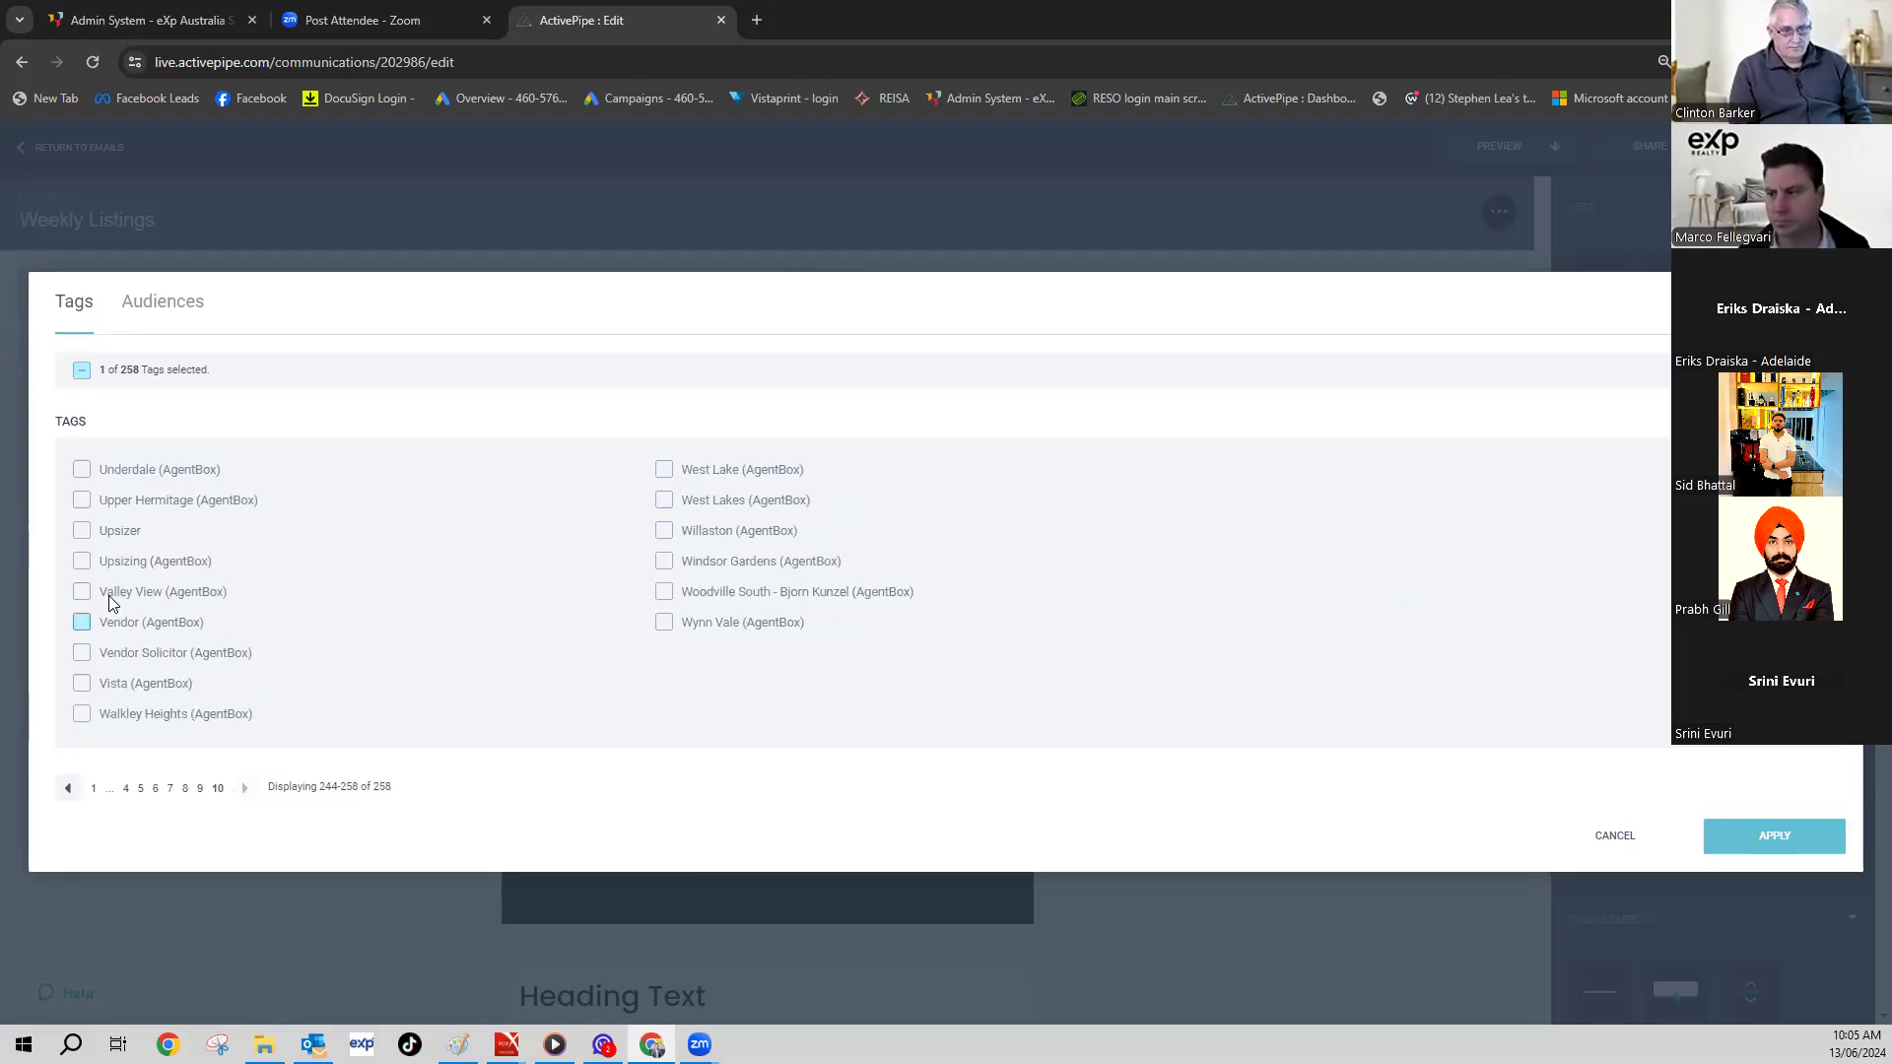
left_click(68, 789)
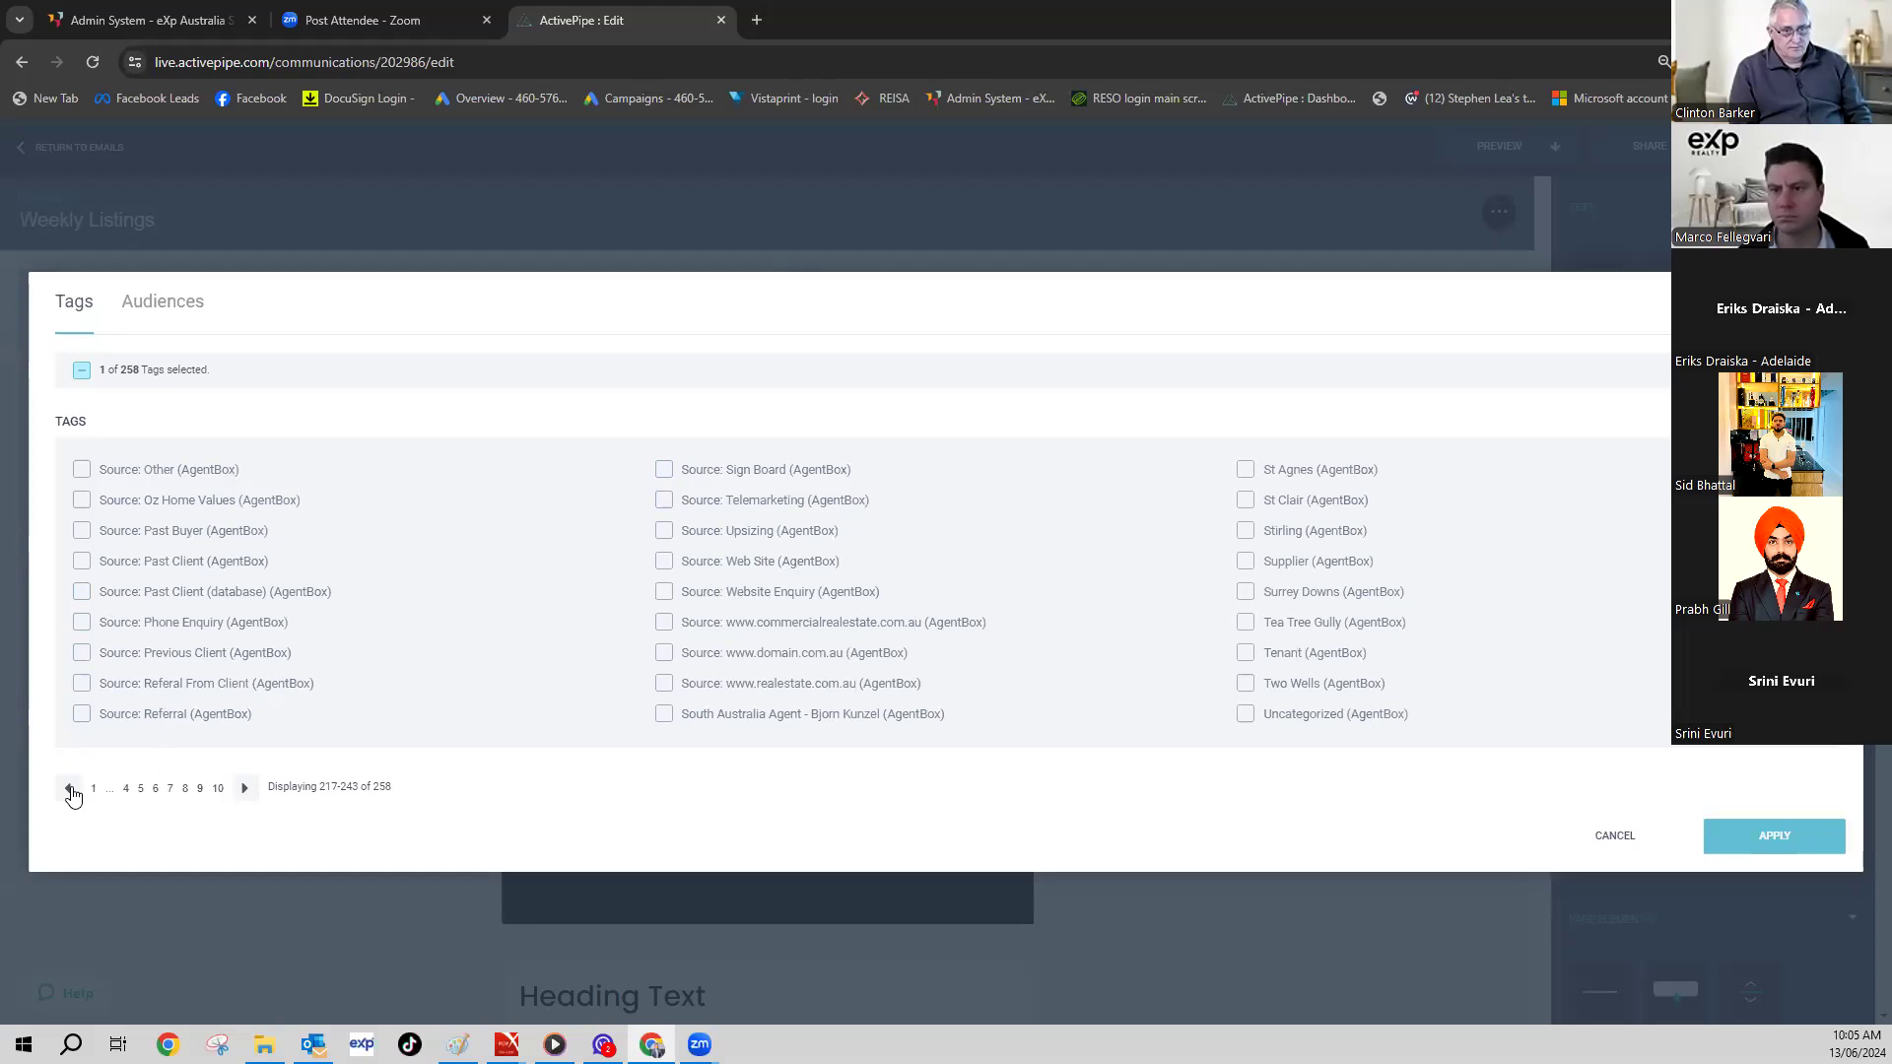
left_click(70, 790)
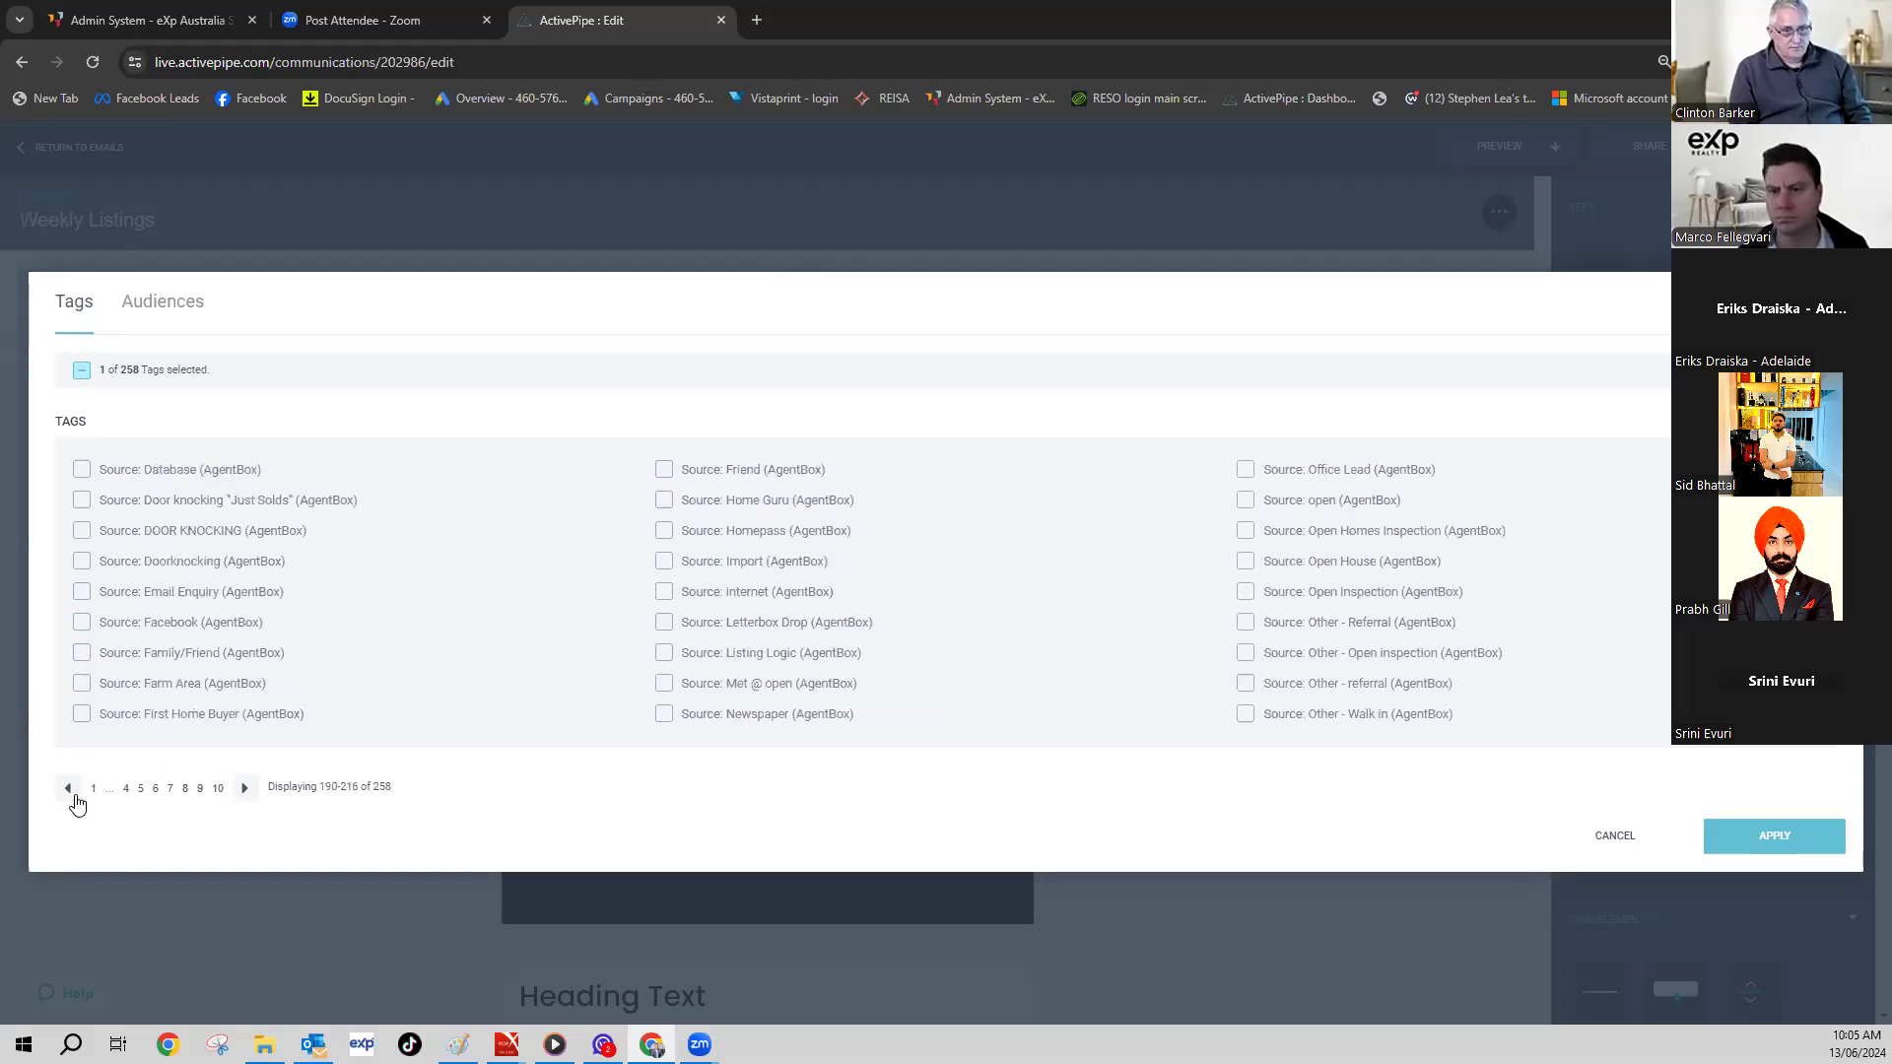
left_click(71, 791)
left_click(71, 790)
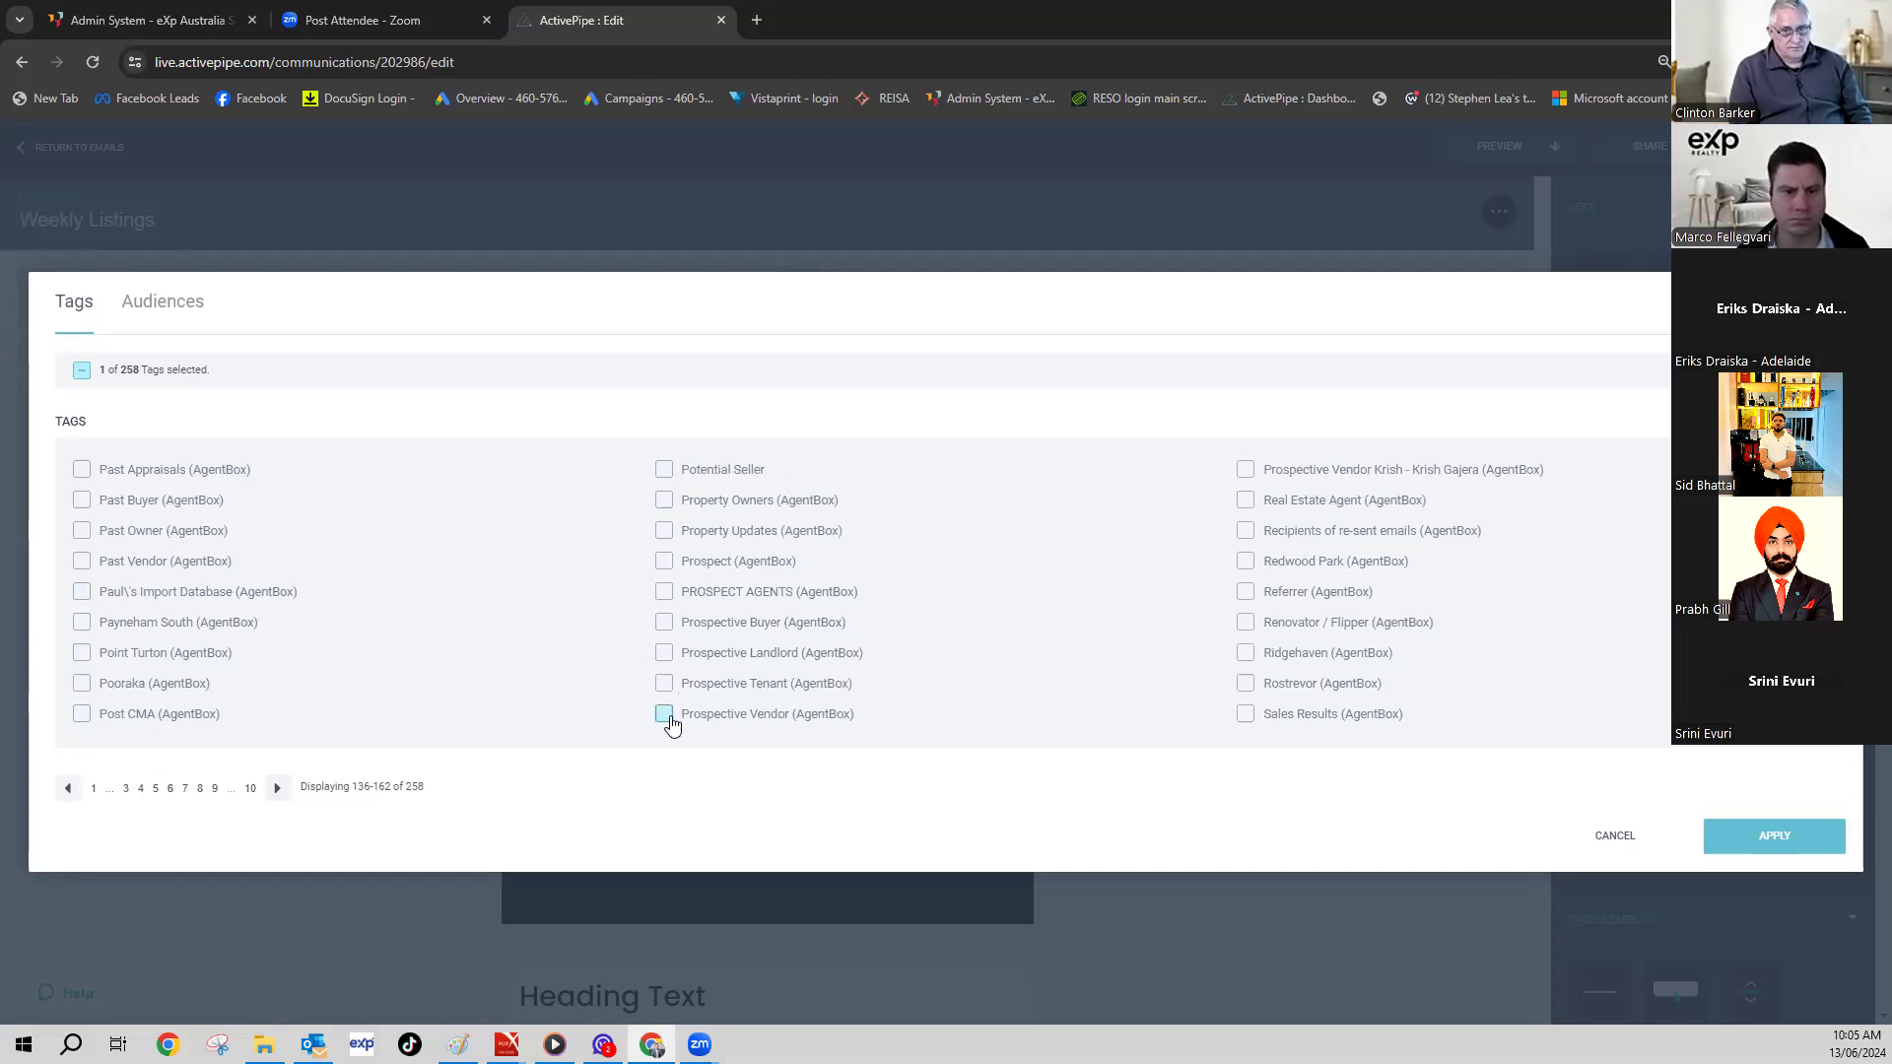
left_click(1769, 837)
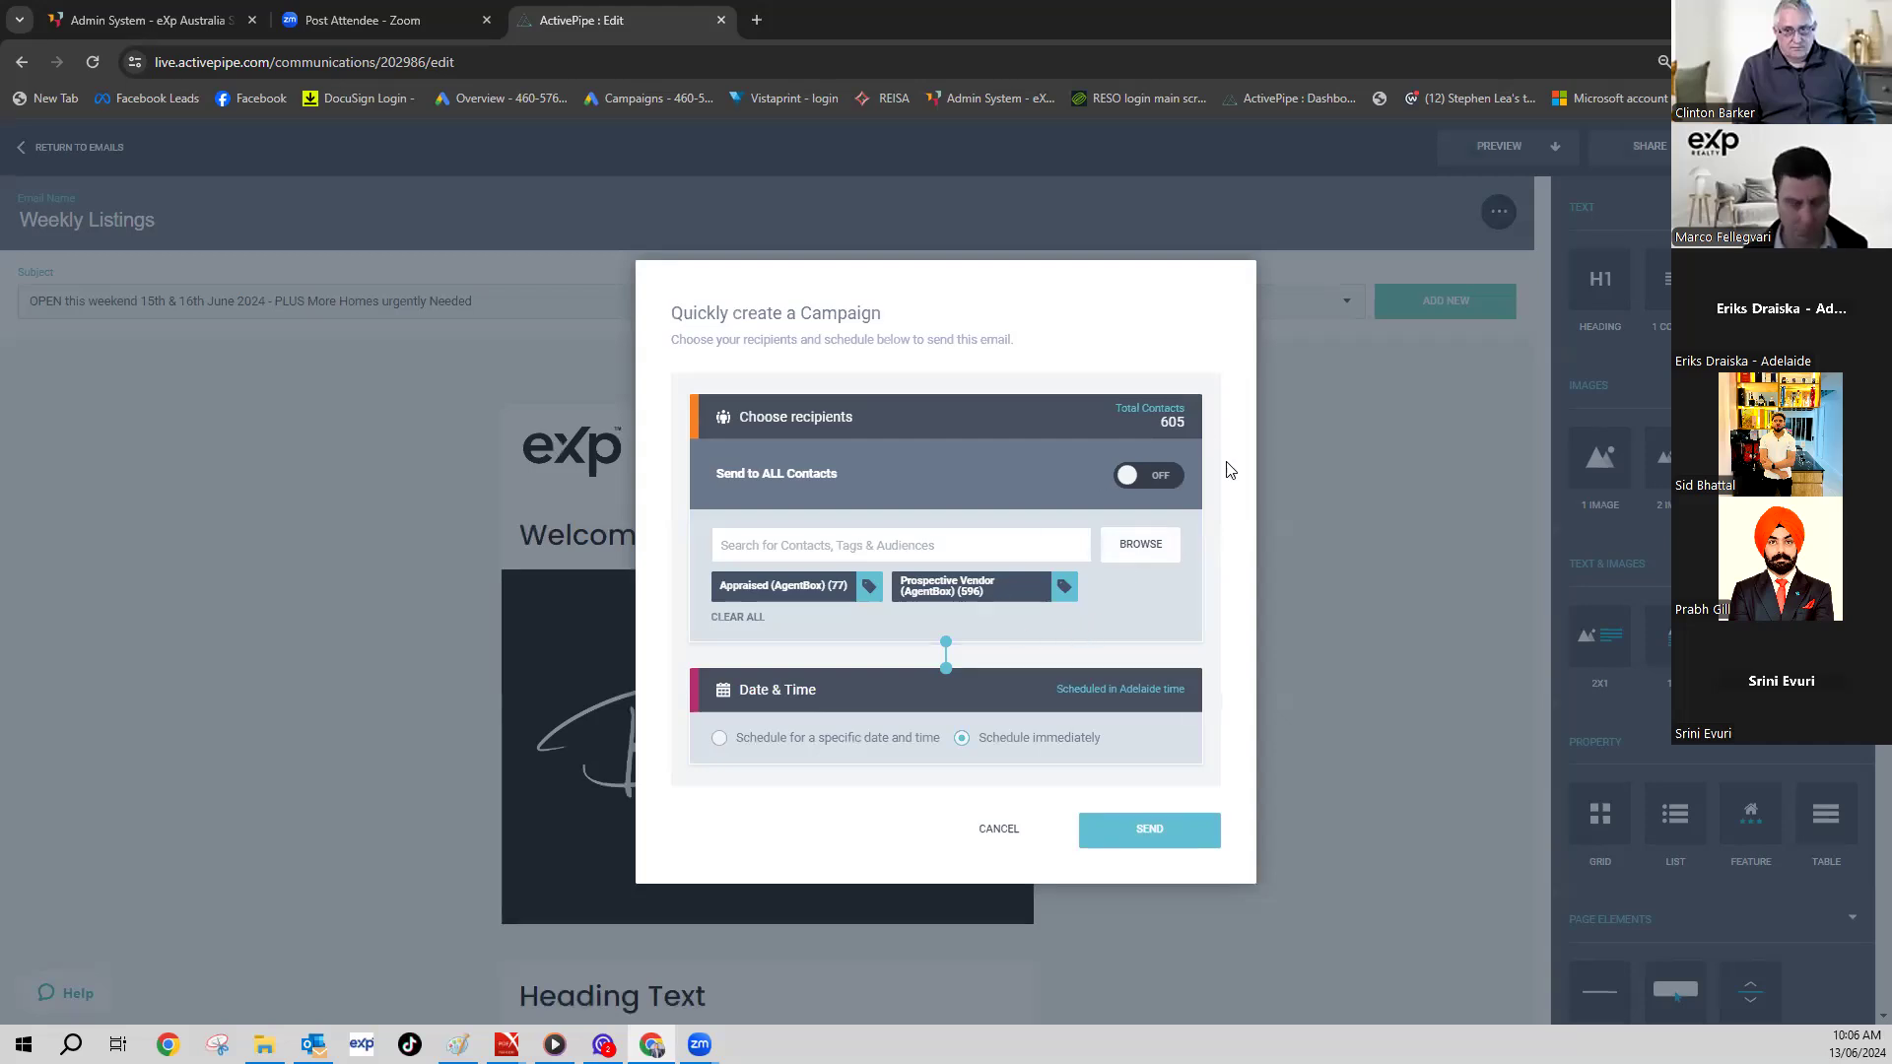
- Cancel the quick campaign and return to the Emails list of 34 communications
left_click(39, 323)
left_click(59, 148)
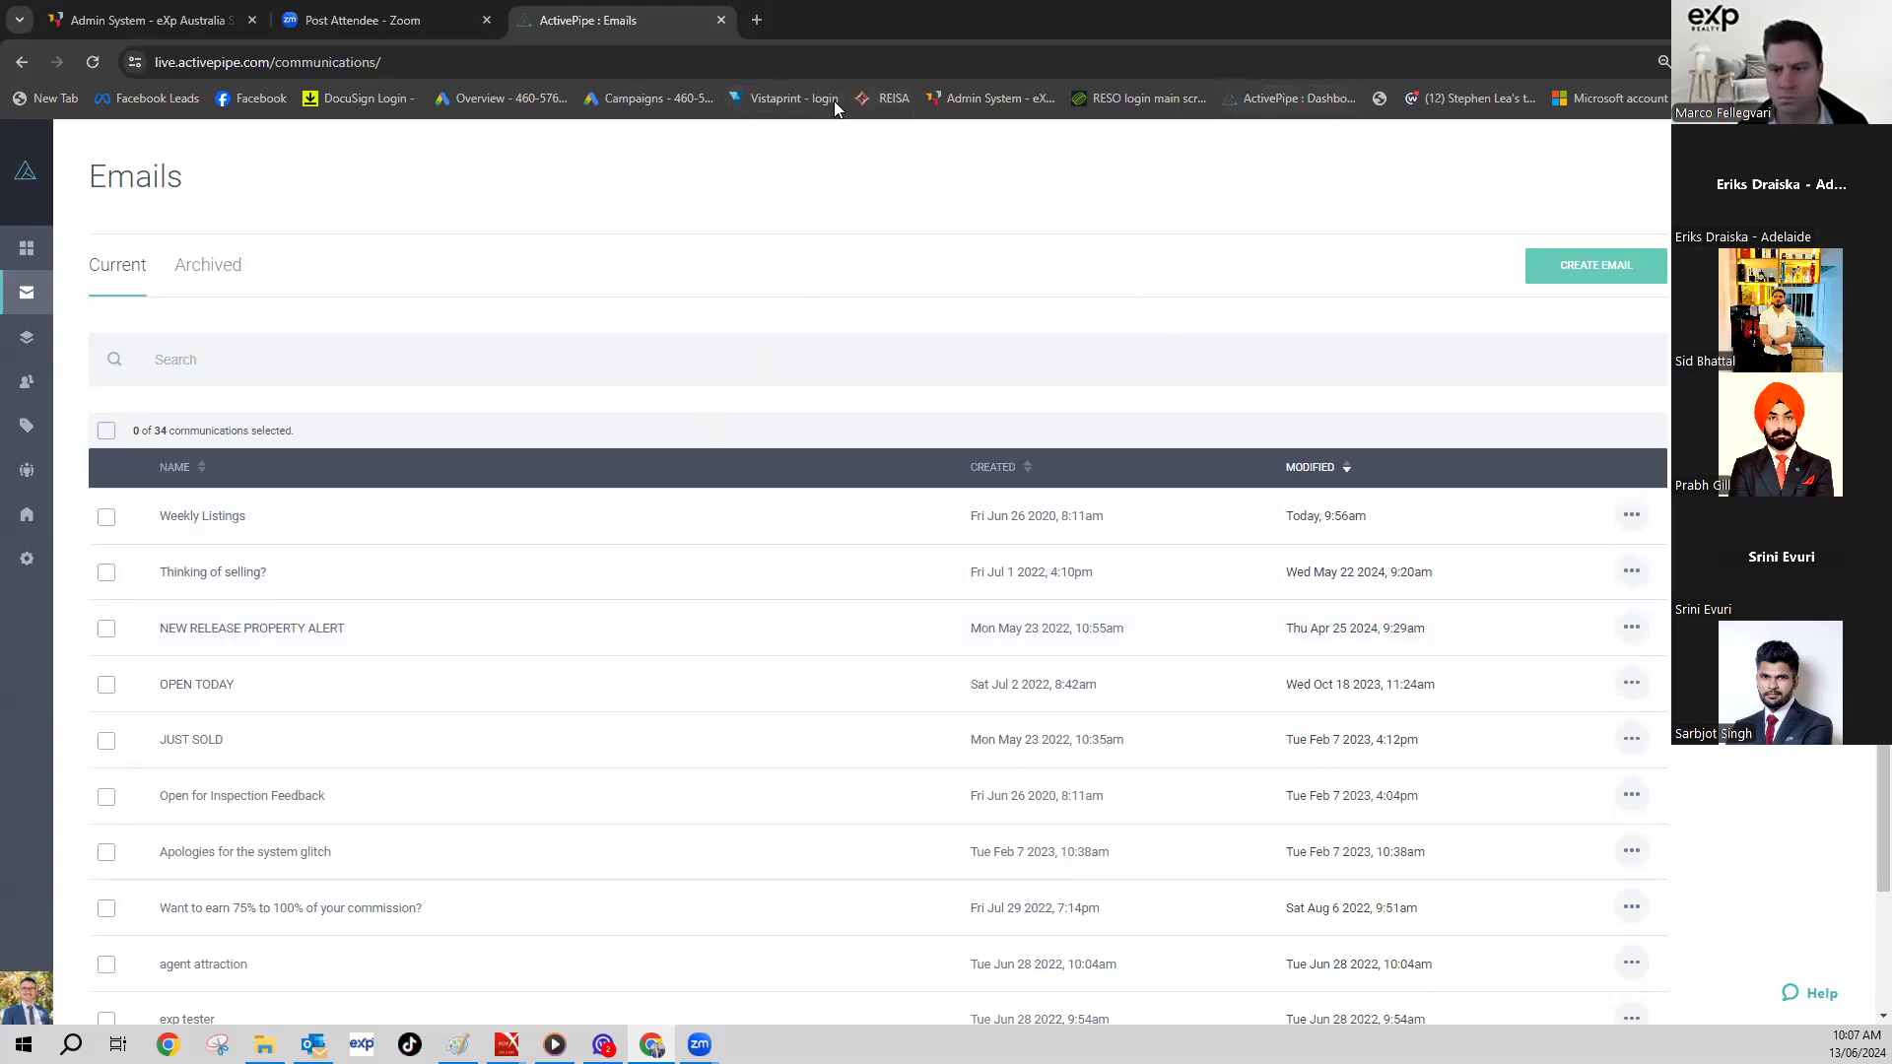
- Load the ActivePipe Dashboard showing 16 Upsizers among last-14-days intent activity
left_click(970, 98)
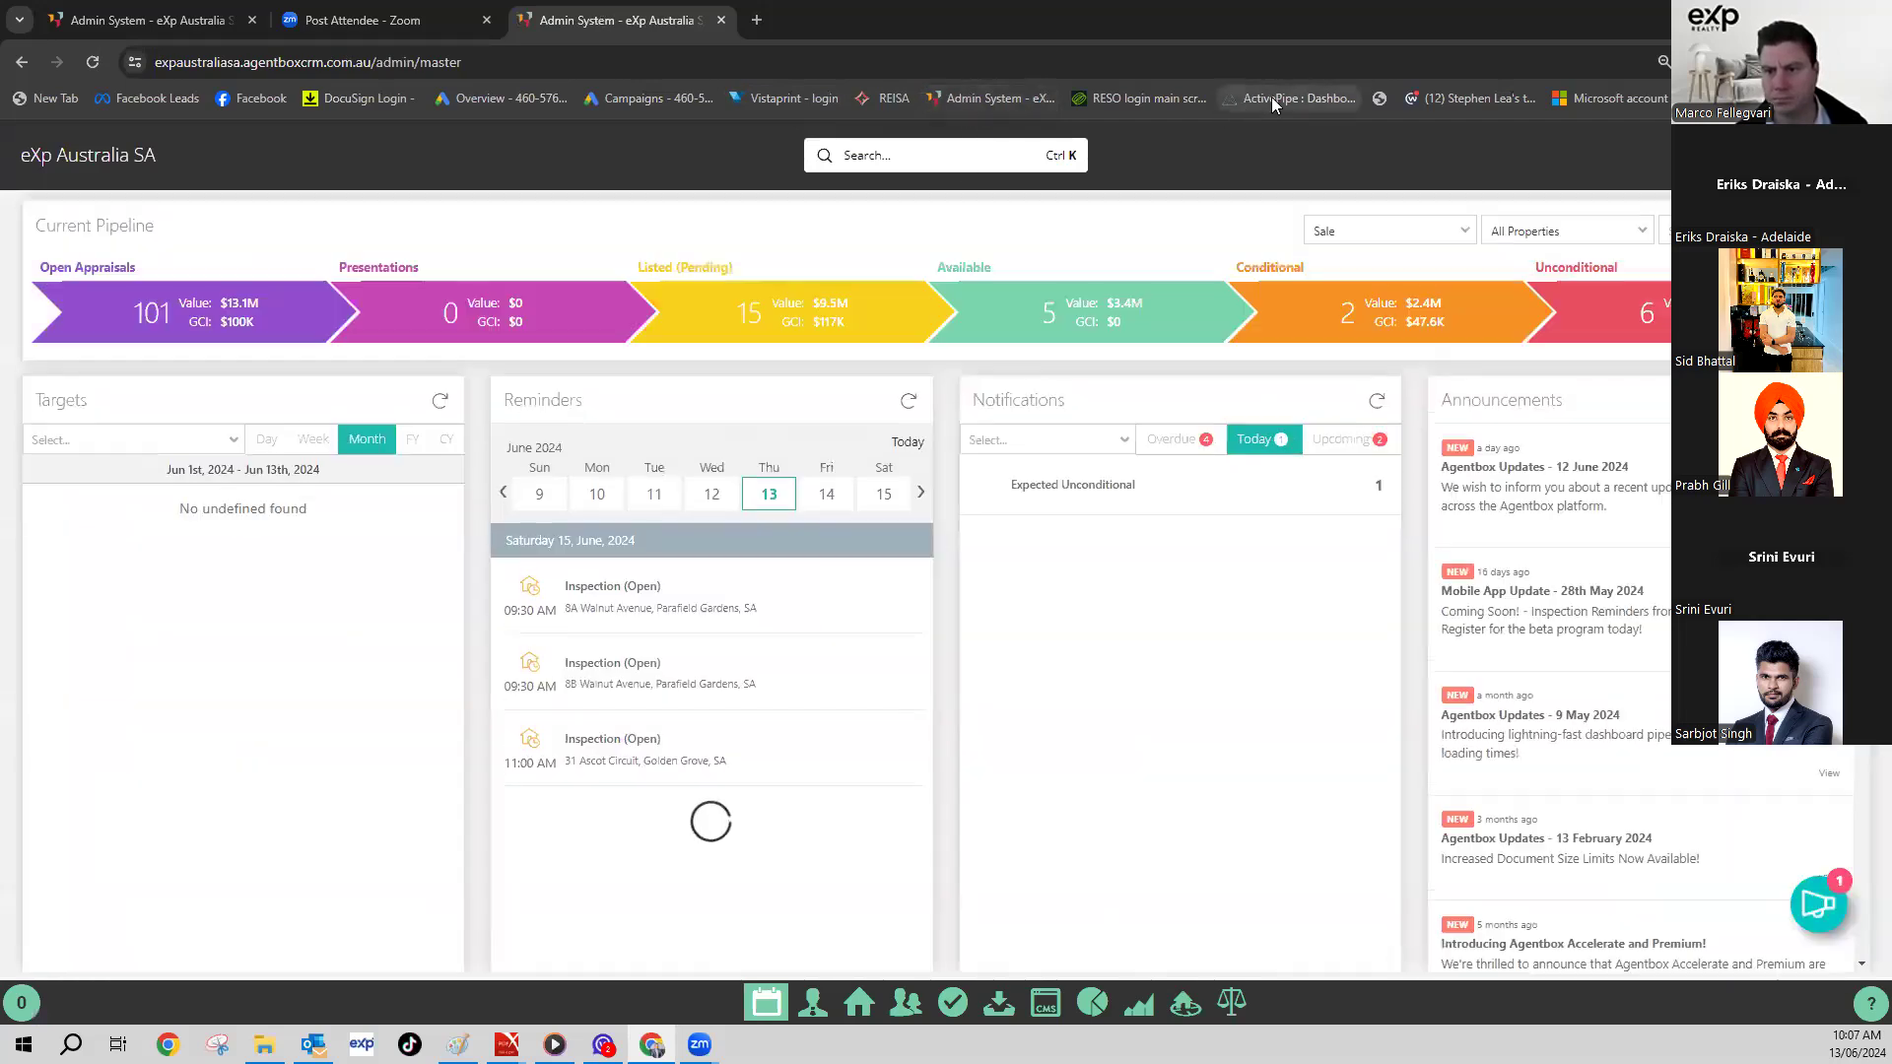
left_click(1285, 99)
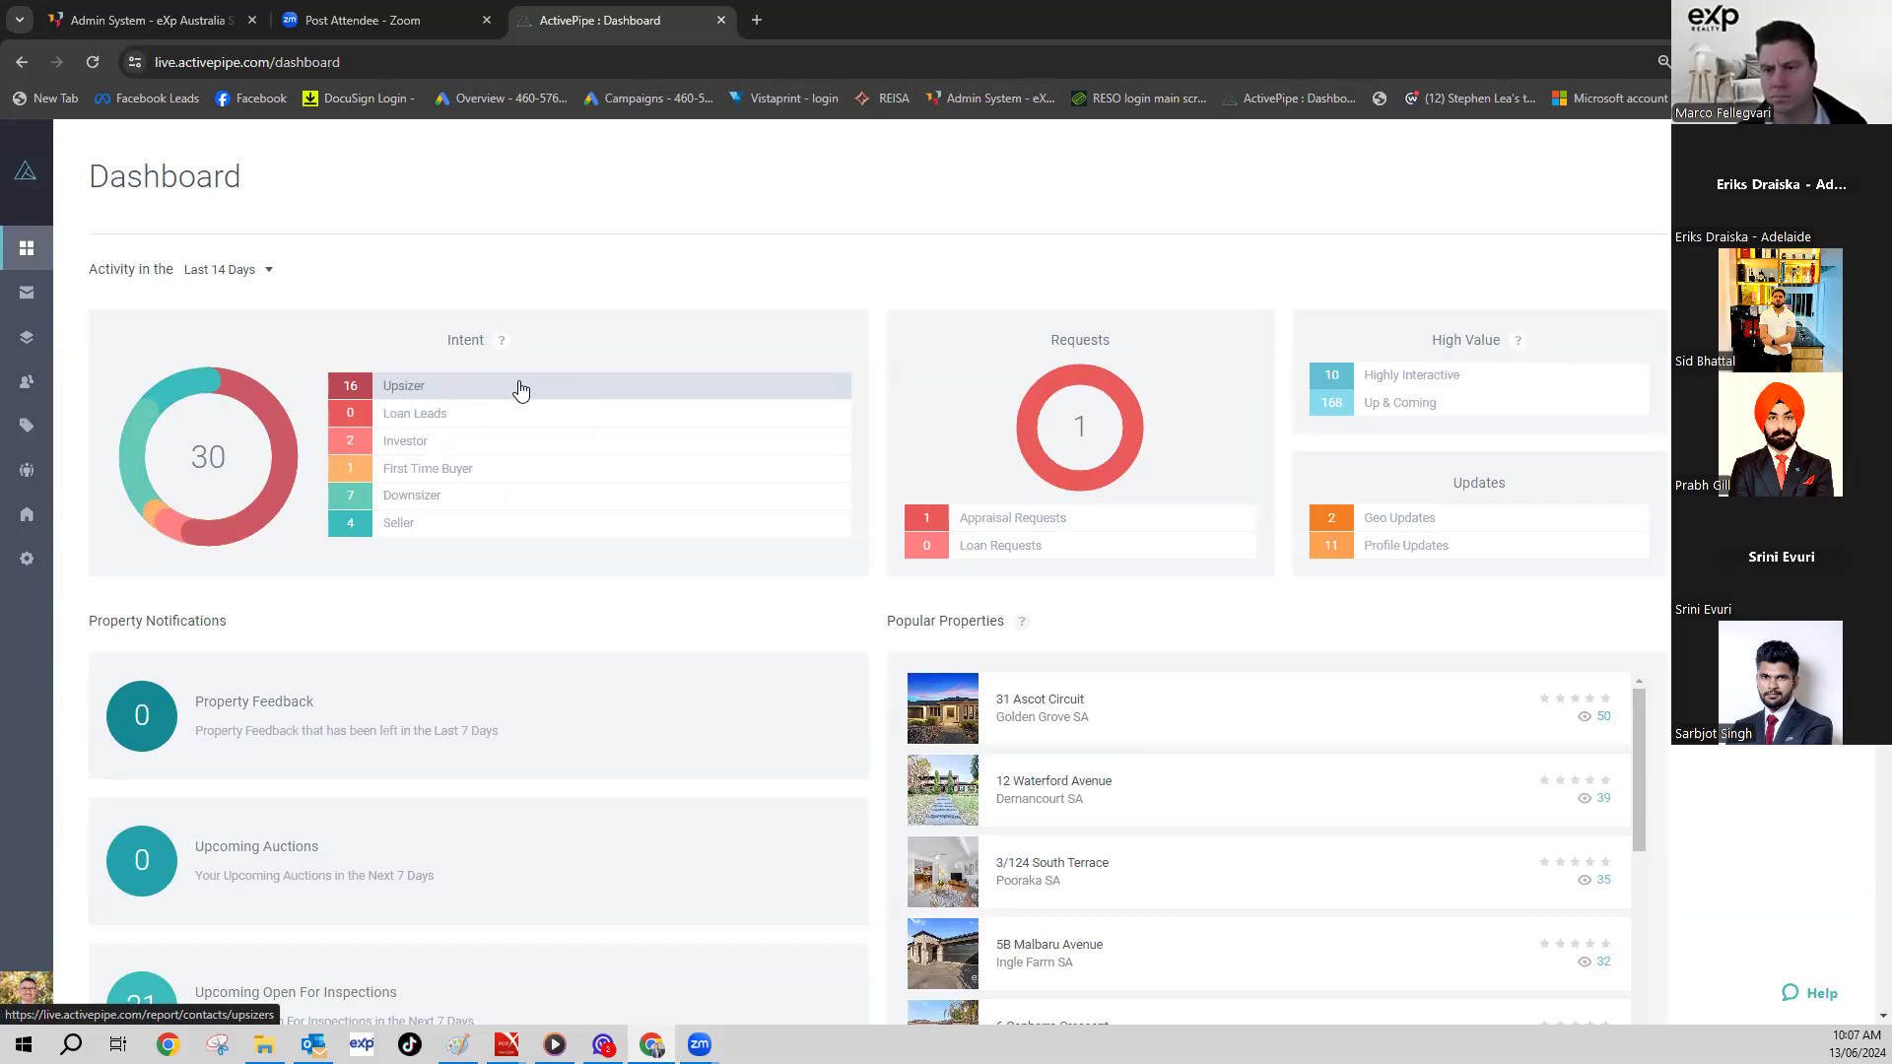
- In Agentbox, search by the contact's mobile number and open the matching company contact
left_click(989, 101)
left_click(899, 160)
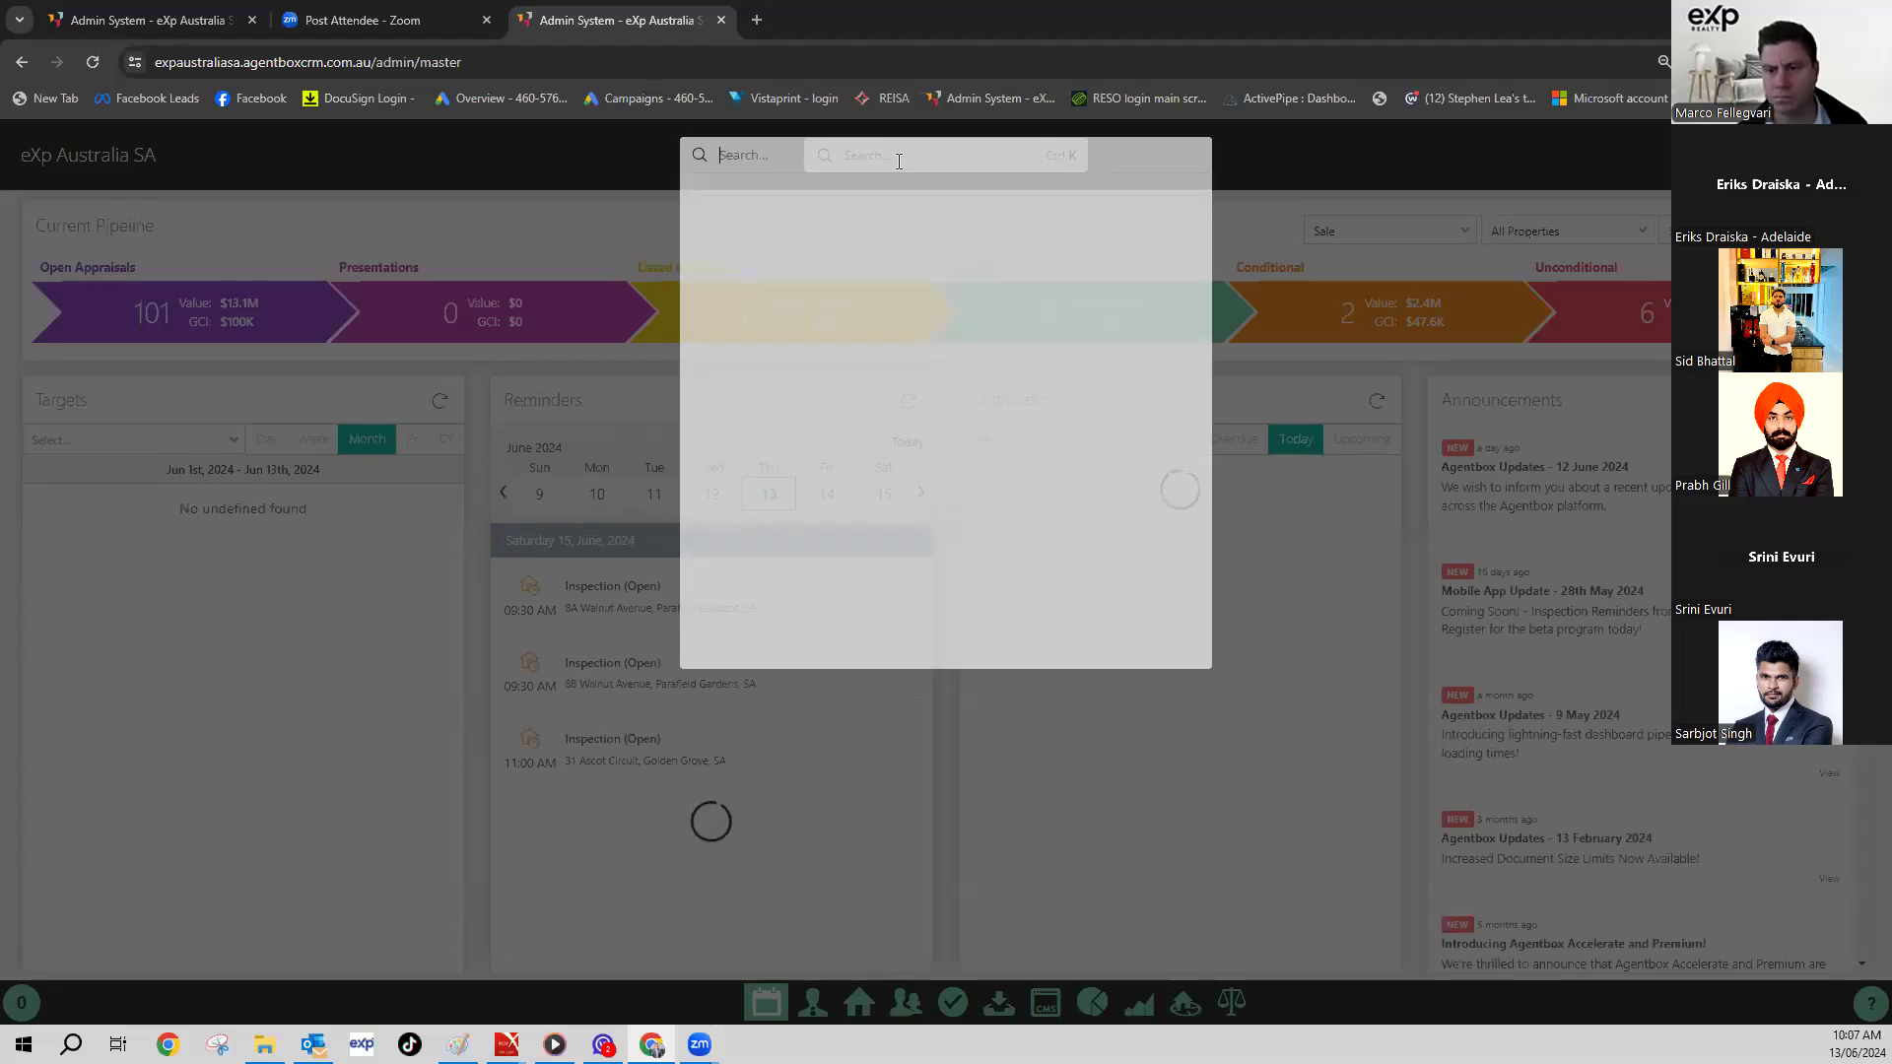
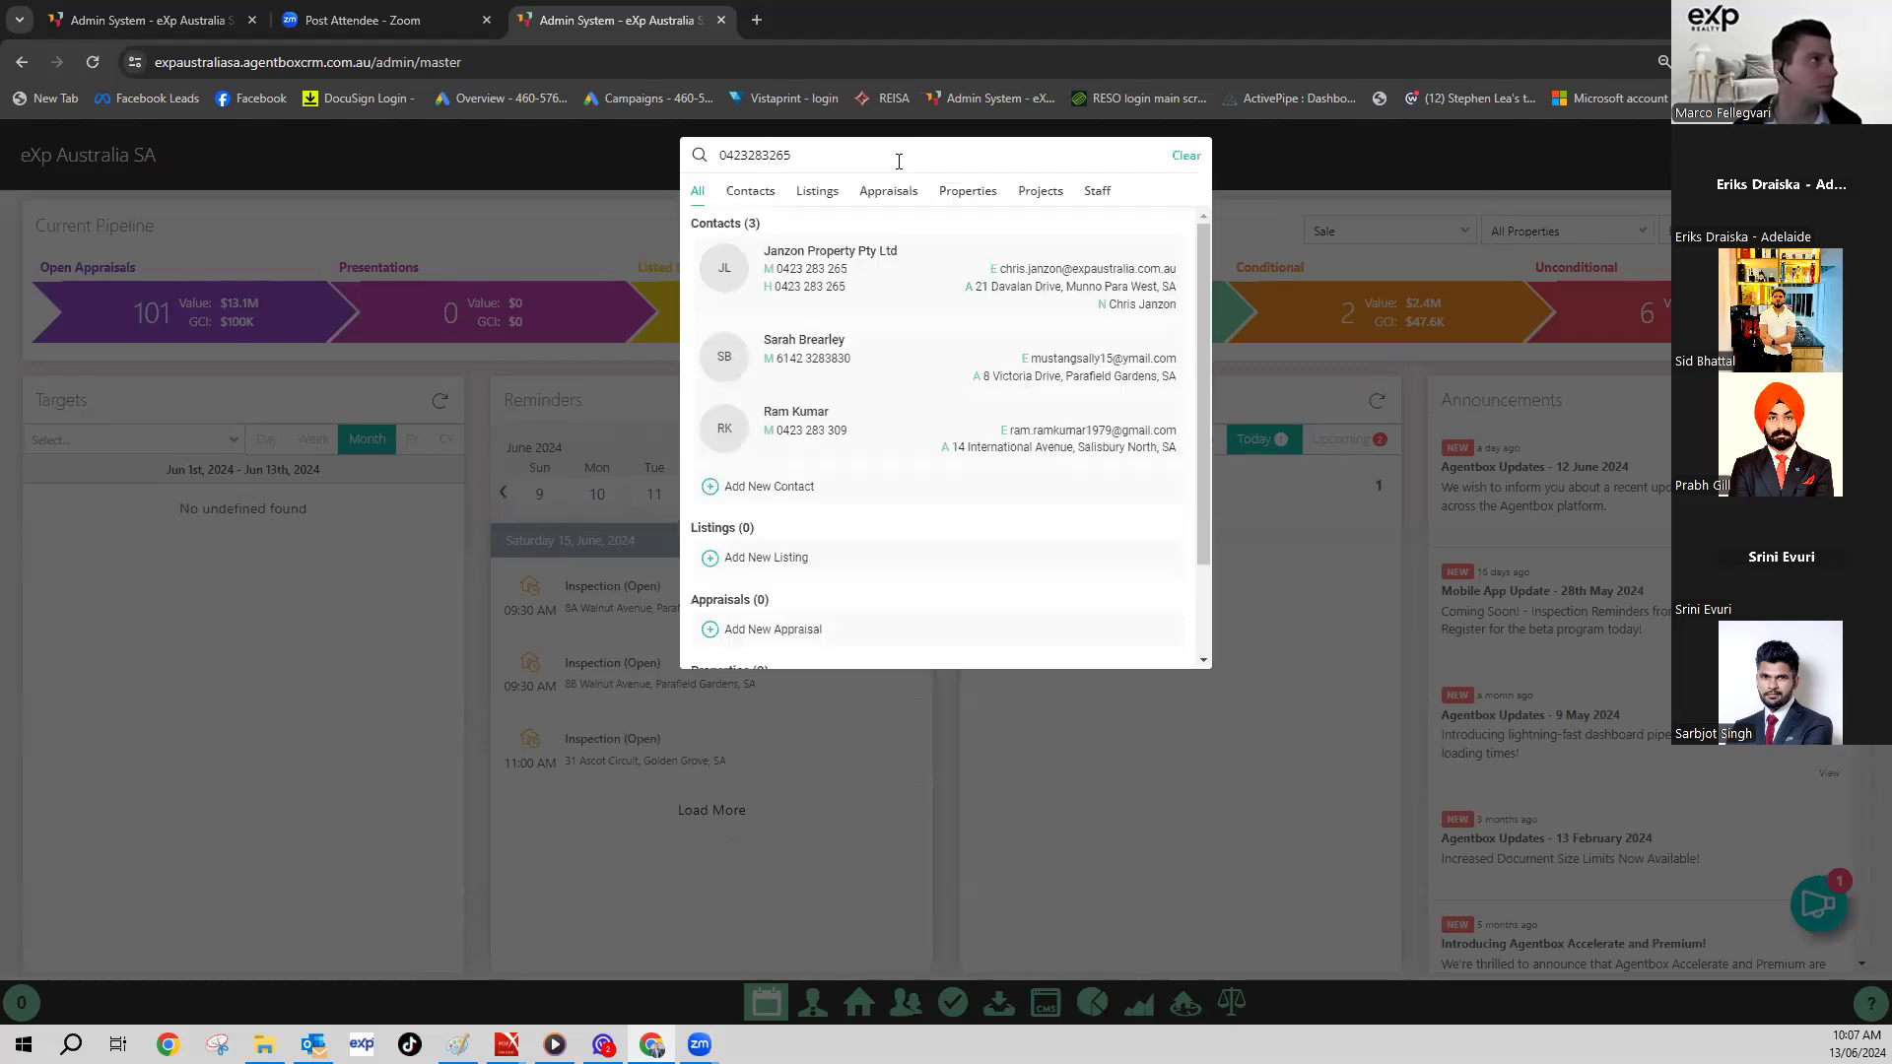
left_click(814, 285)
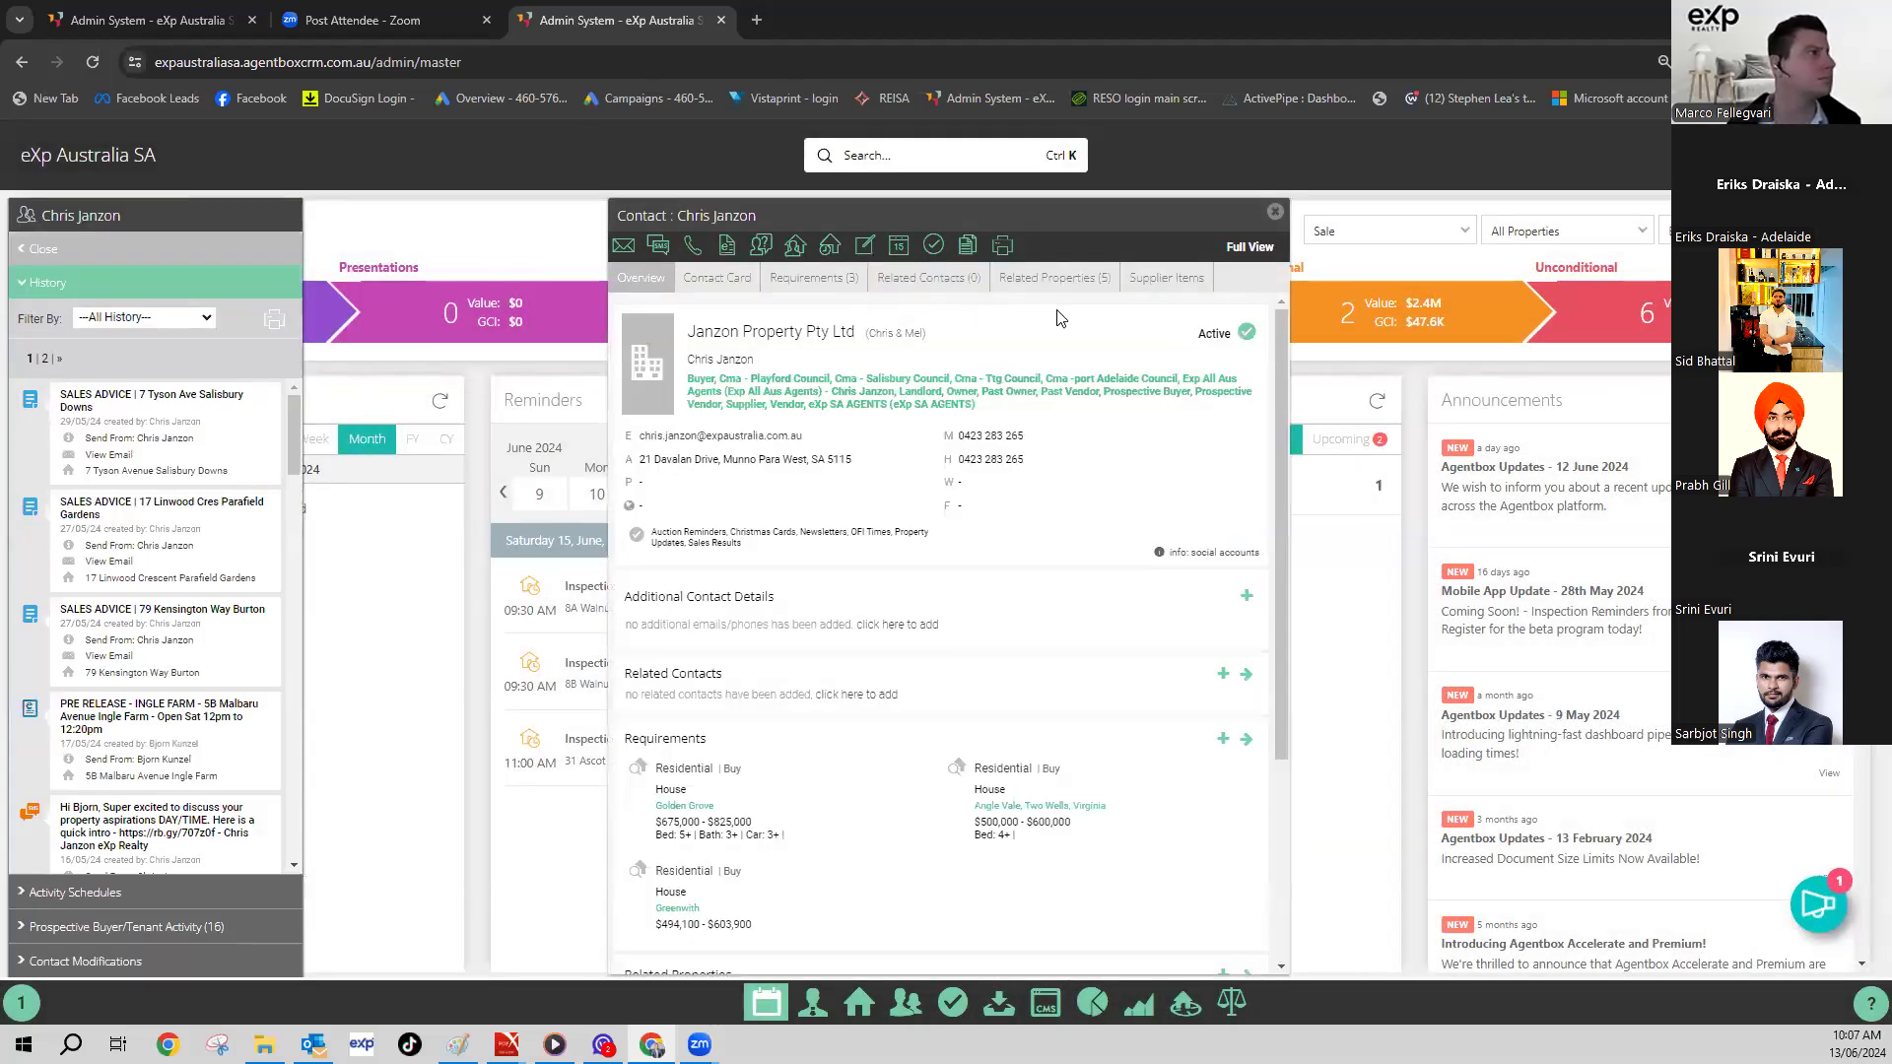
- Review the contact card's address, contact classes and assigned staff, then begin a new CRM search
left_click(734, 277)
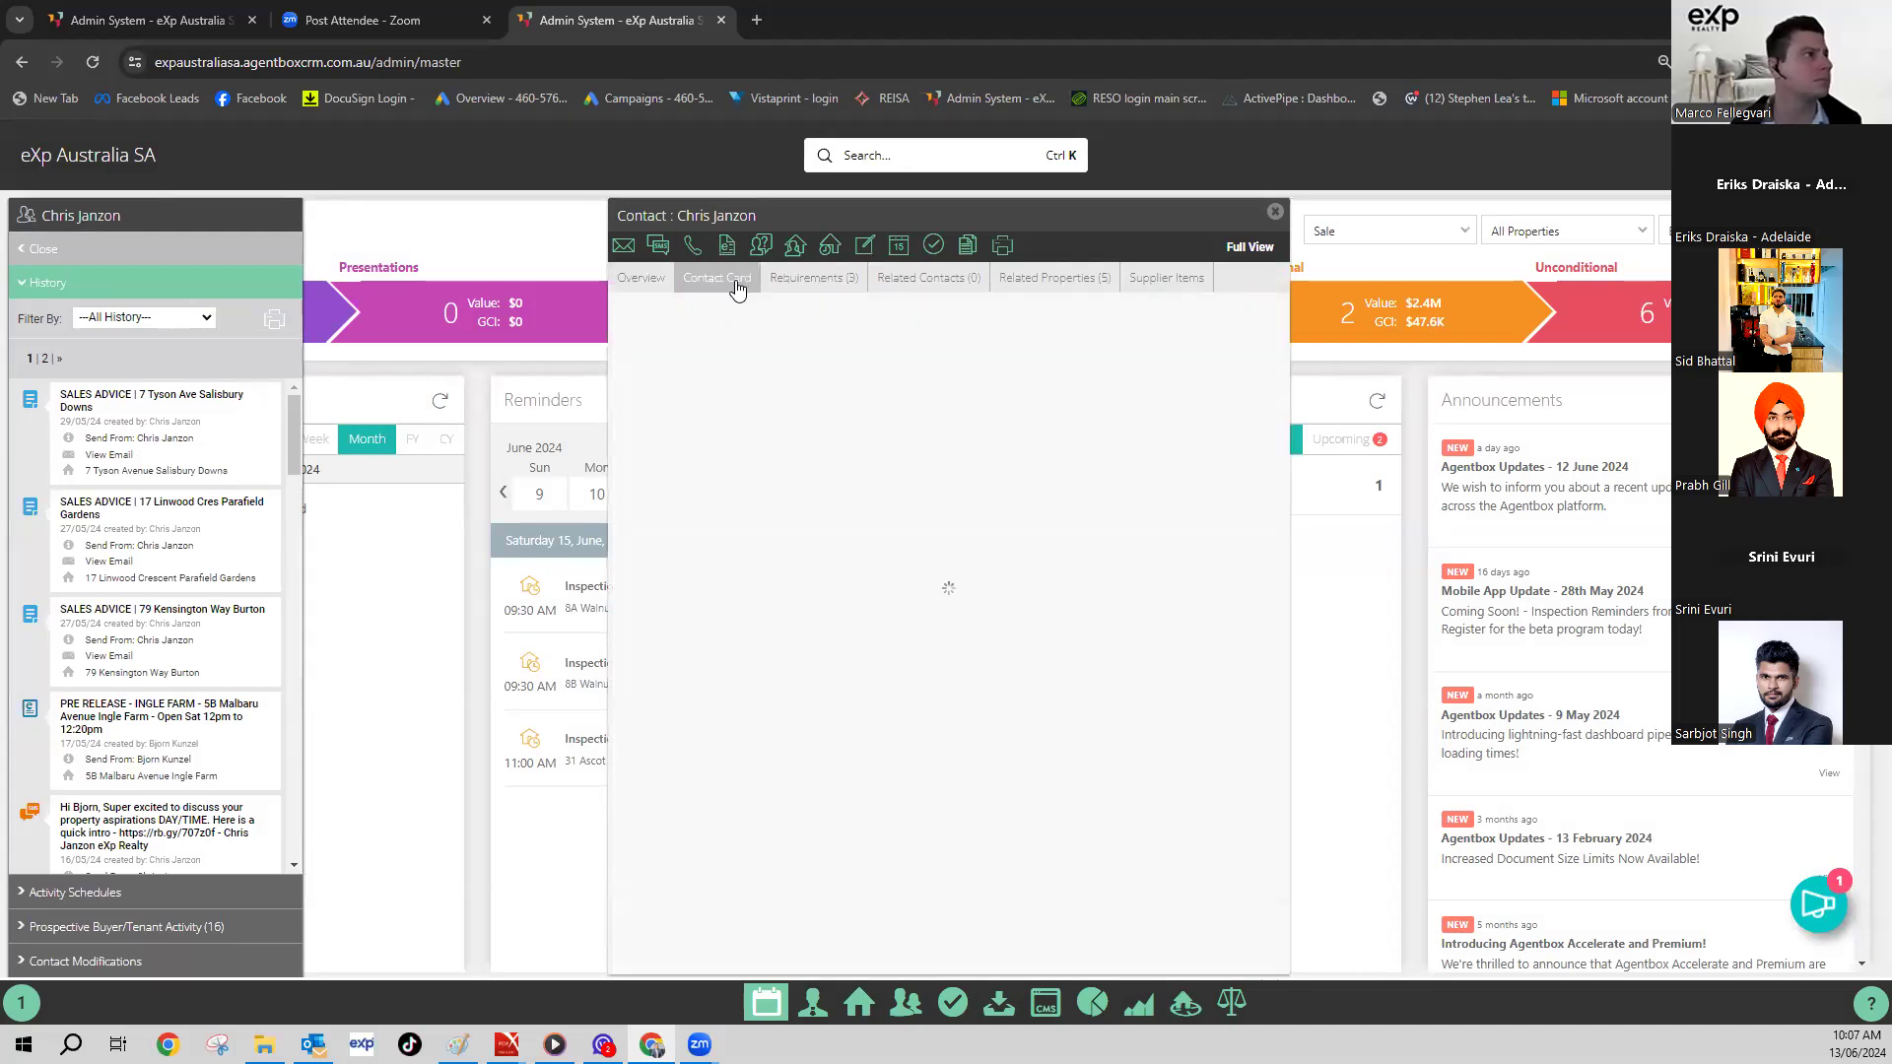
scroll(813, 340, "down", 4)
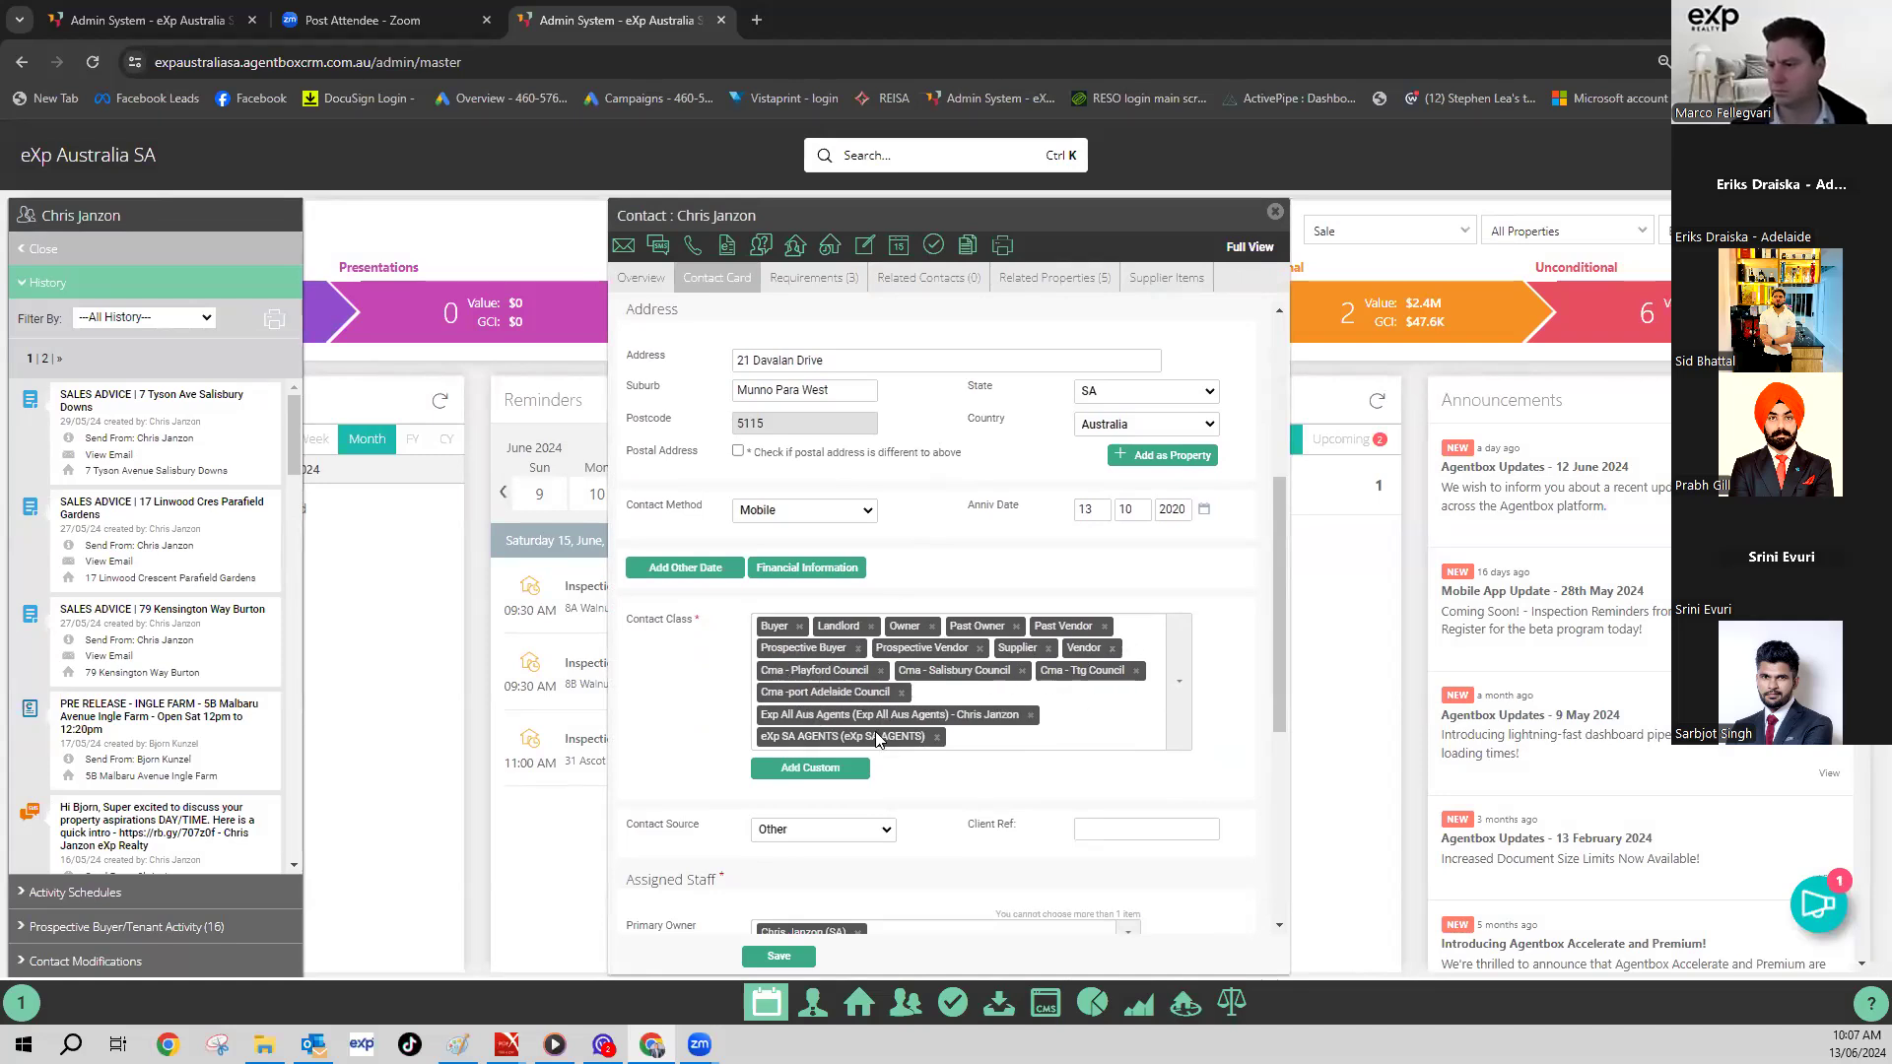
scroll(1222, 682, "down", 1)
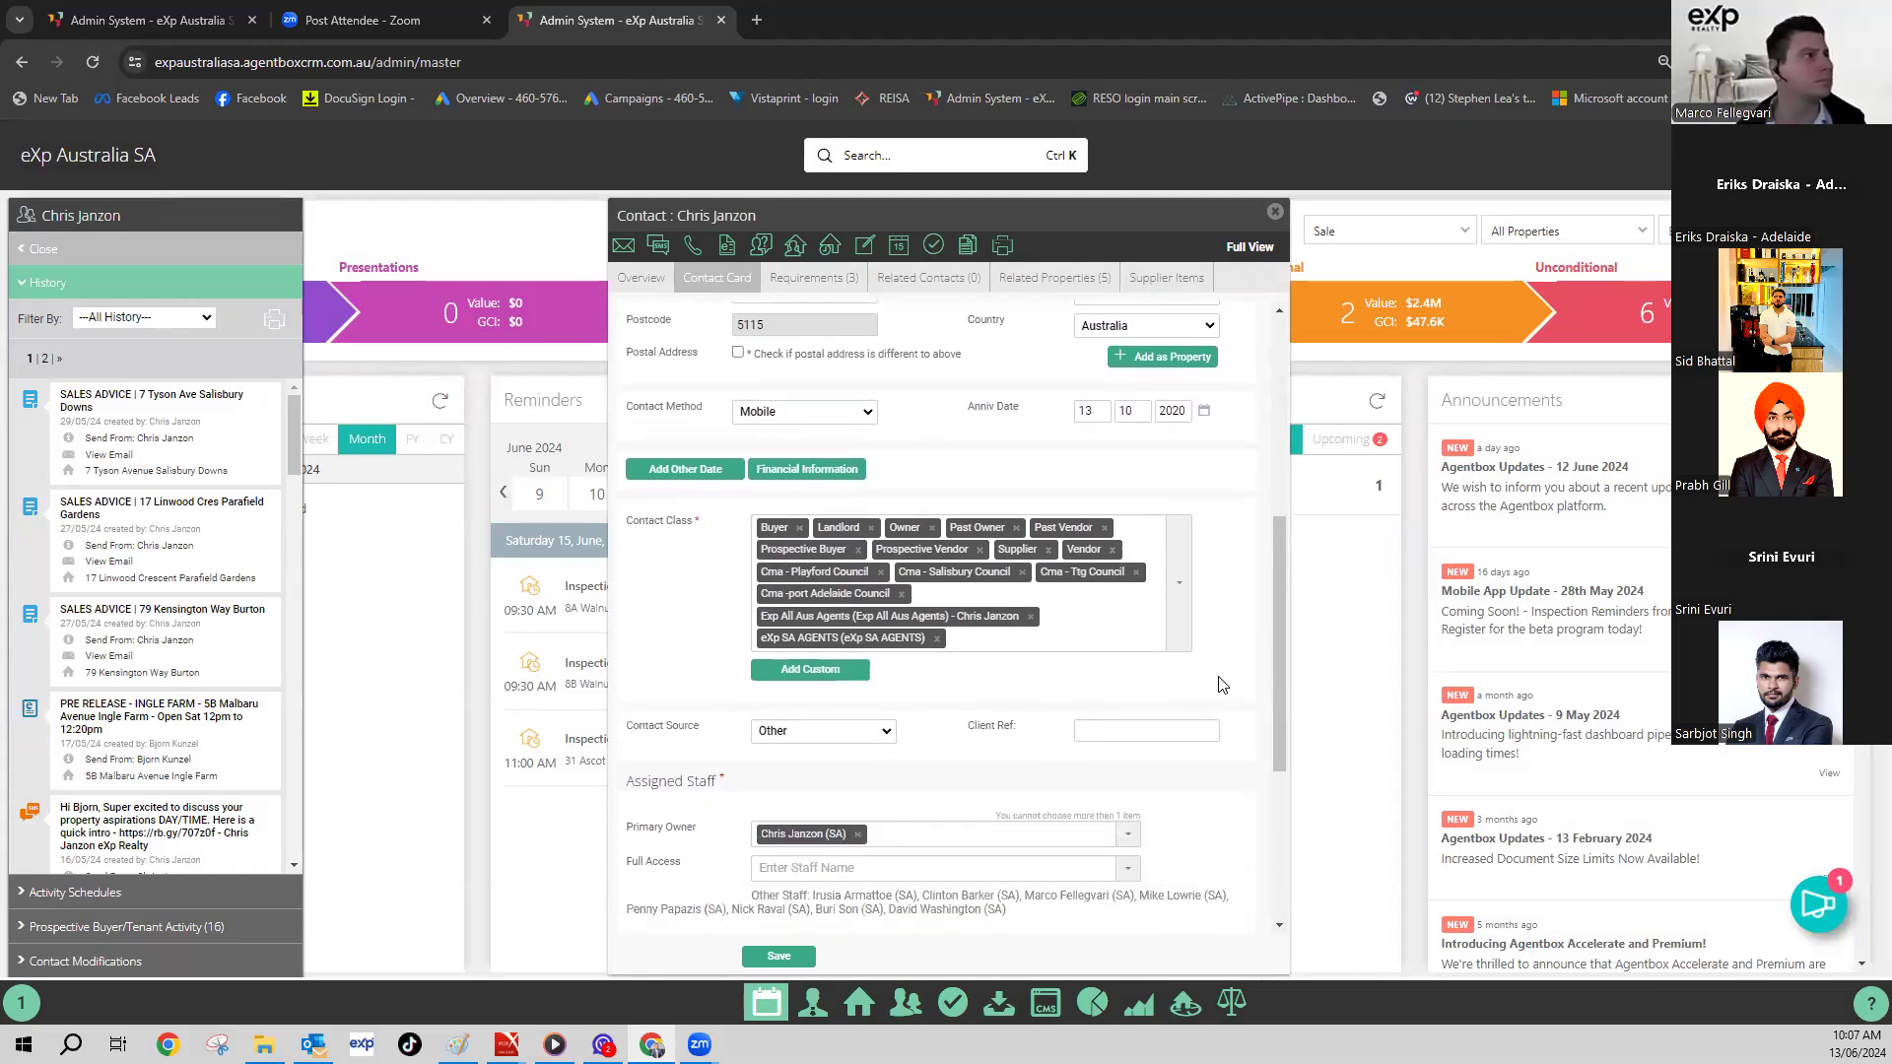
scroll(1222, 684, "down", 4)
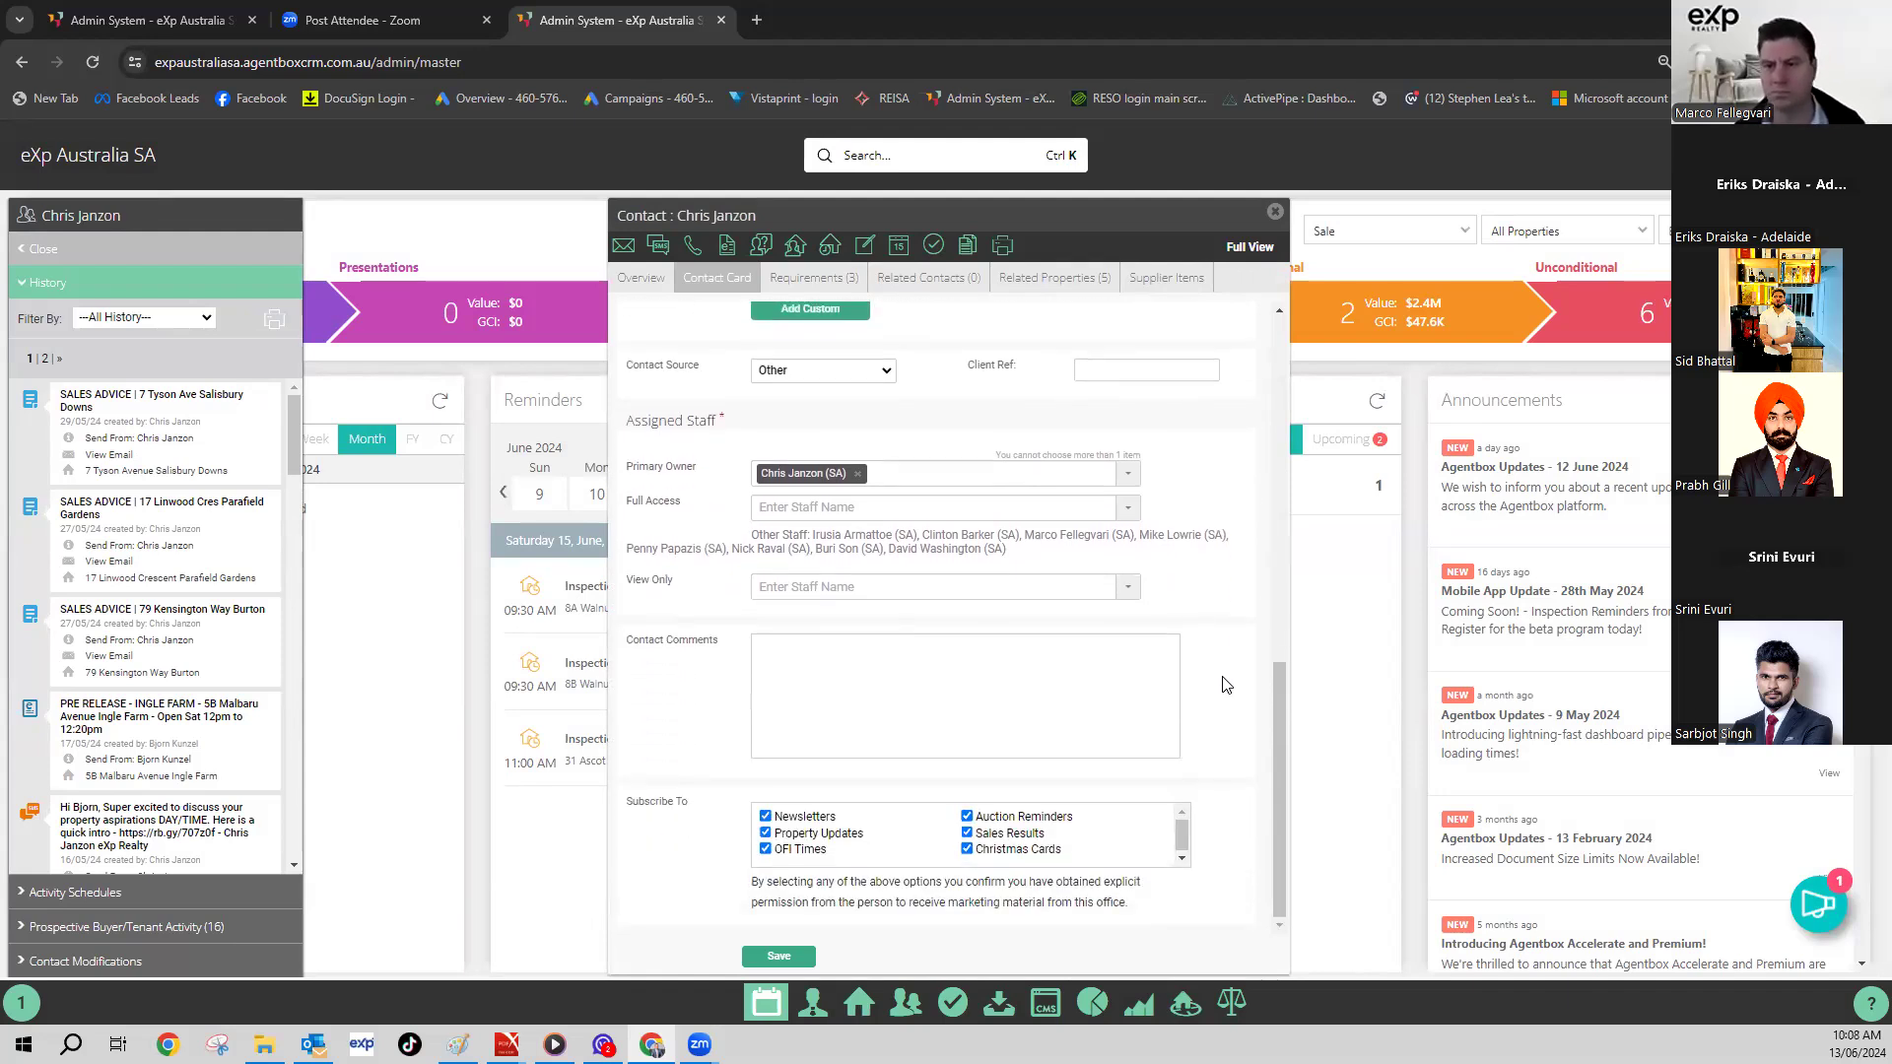
scroll(1222, 683, "up", 2)
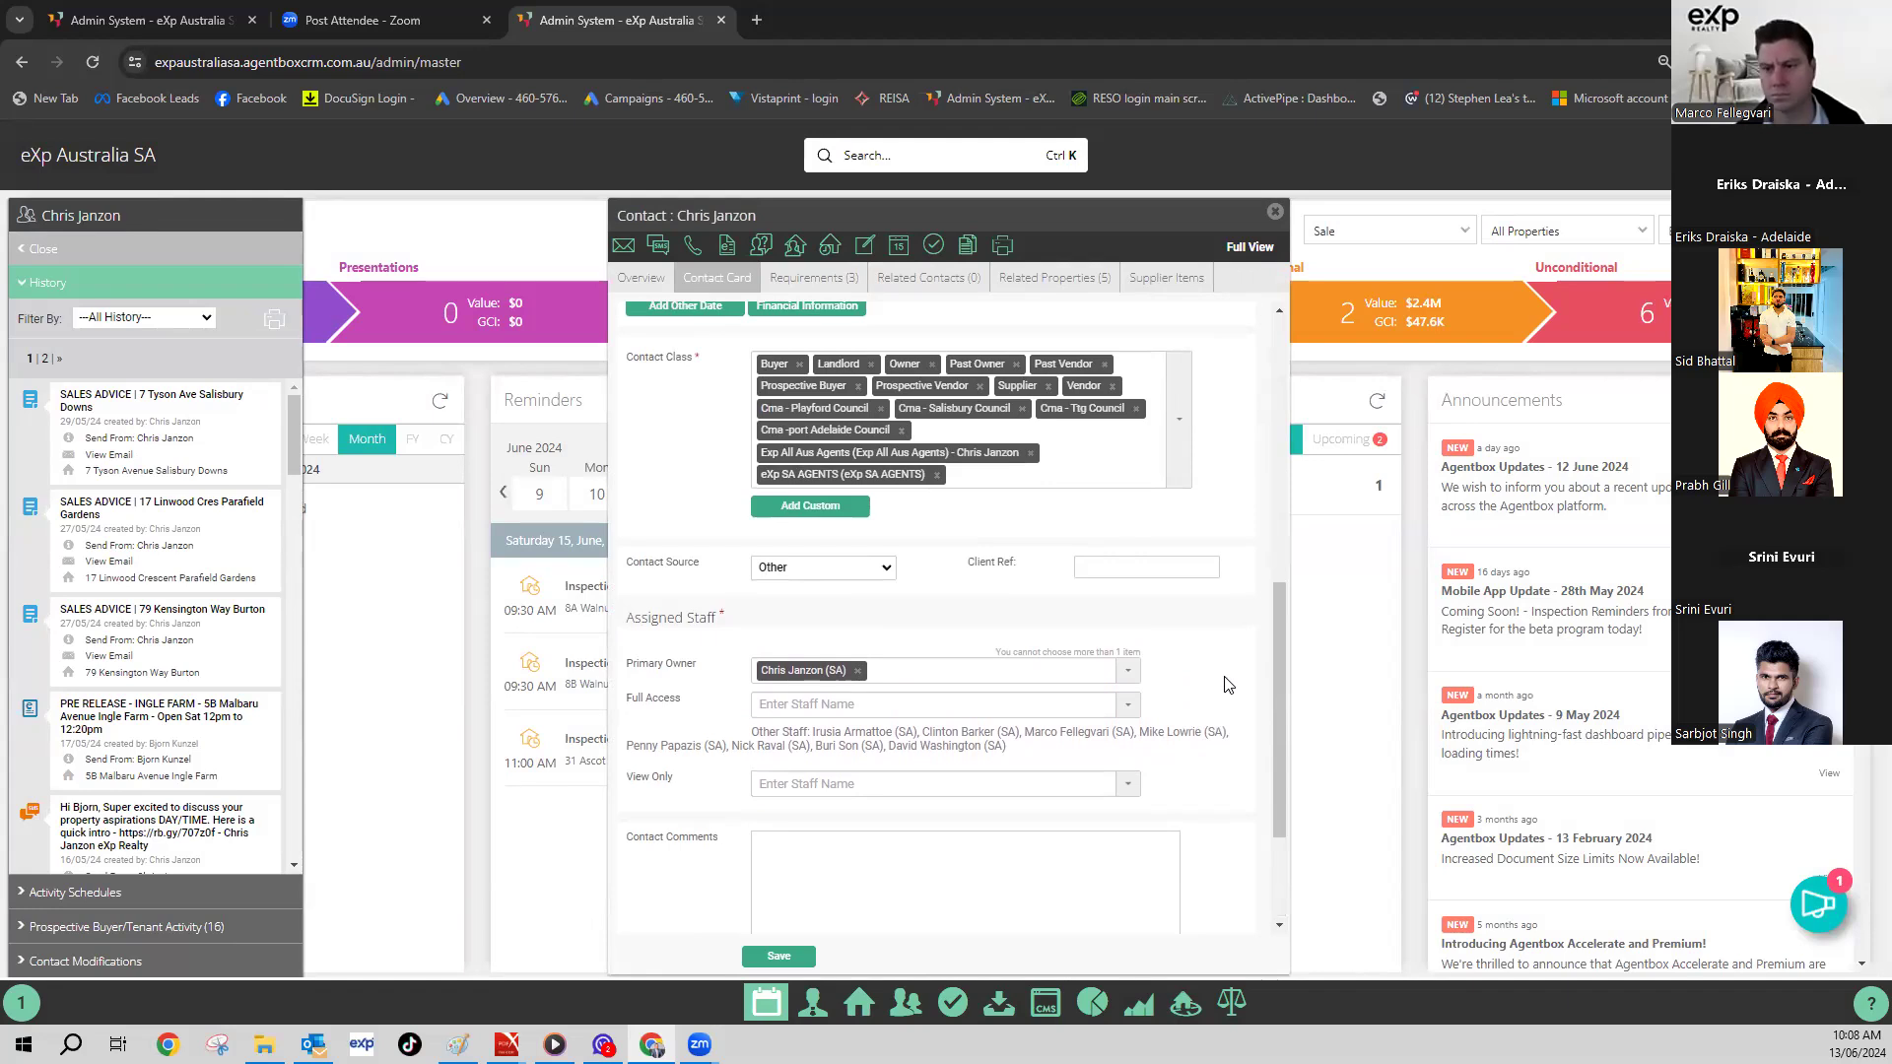
scroll(1226, 684, "up", 2)
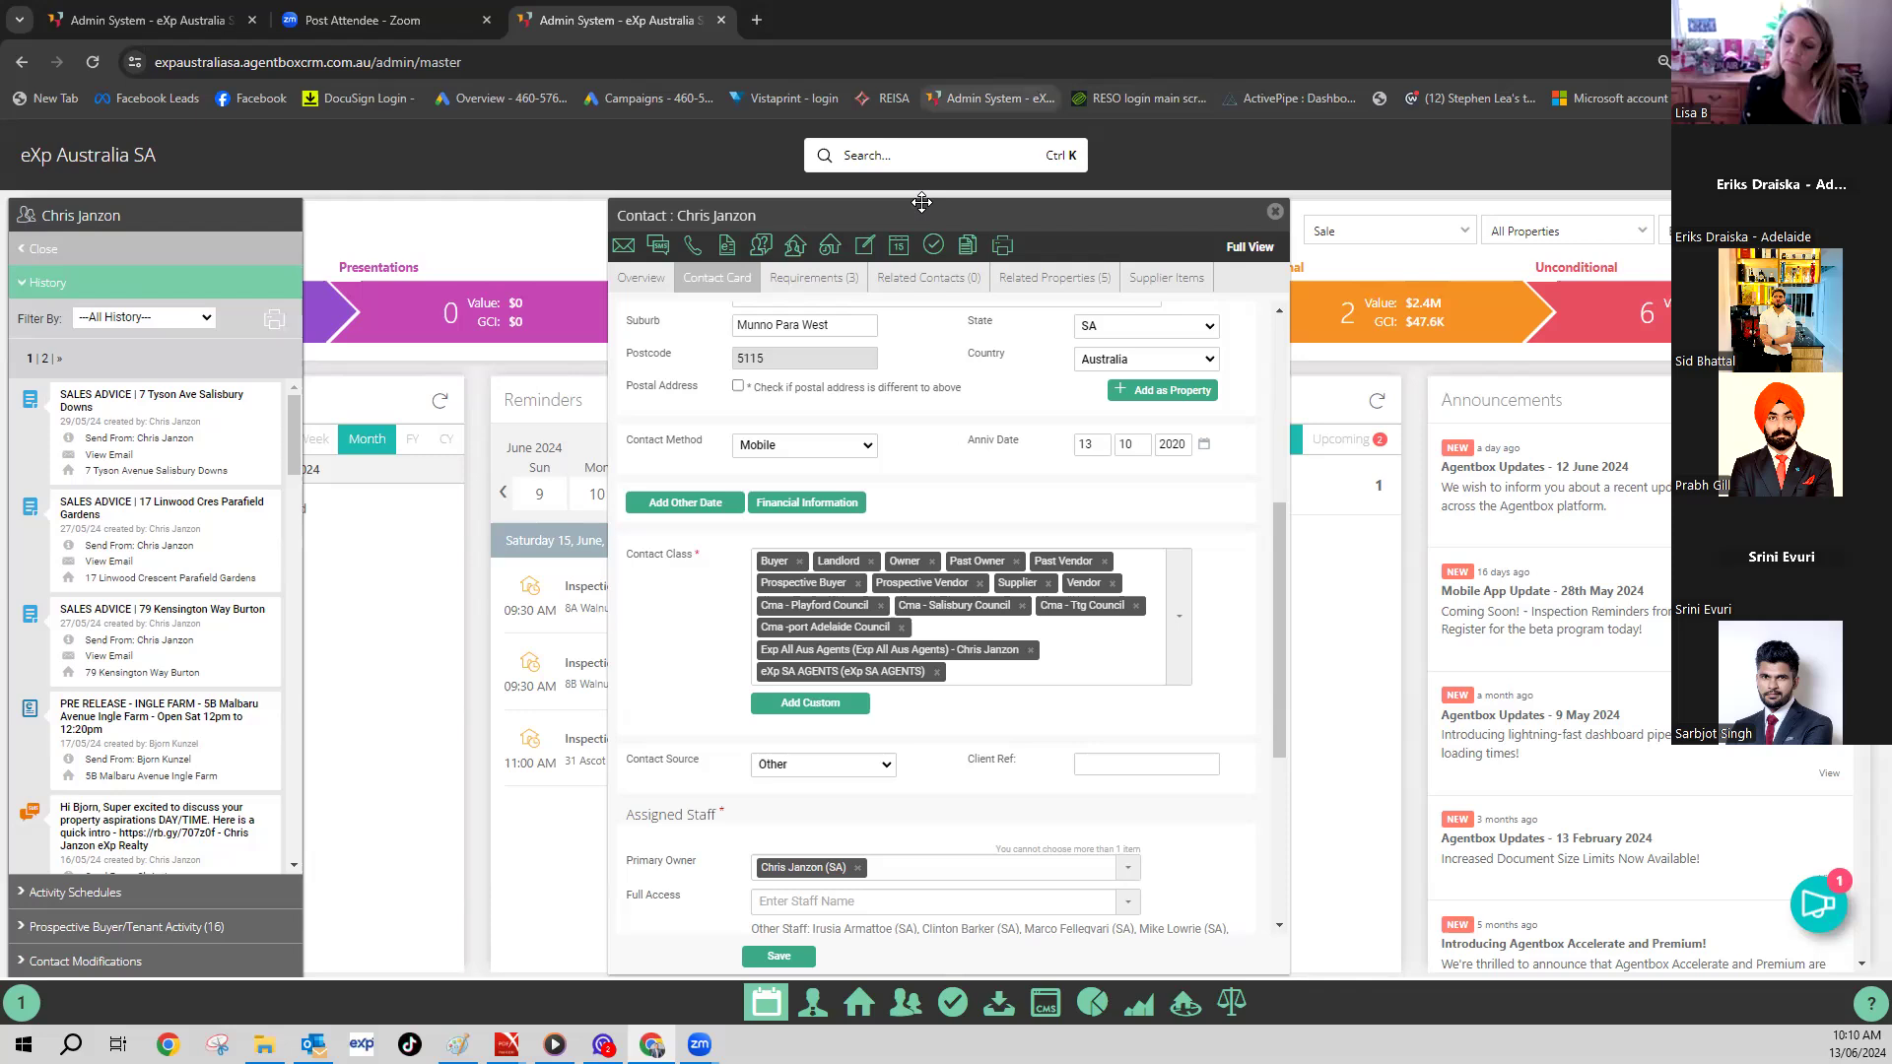
left_click(888, 162)
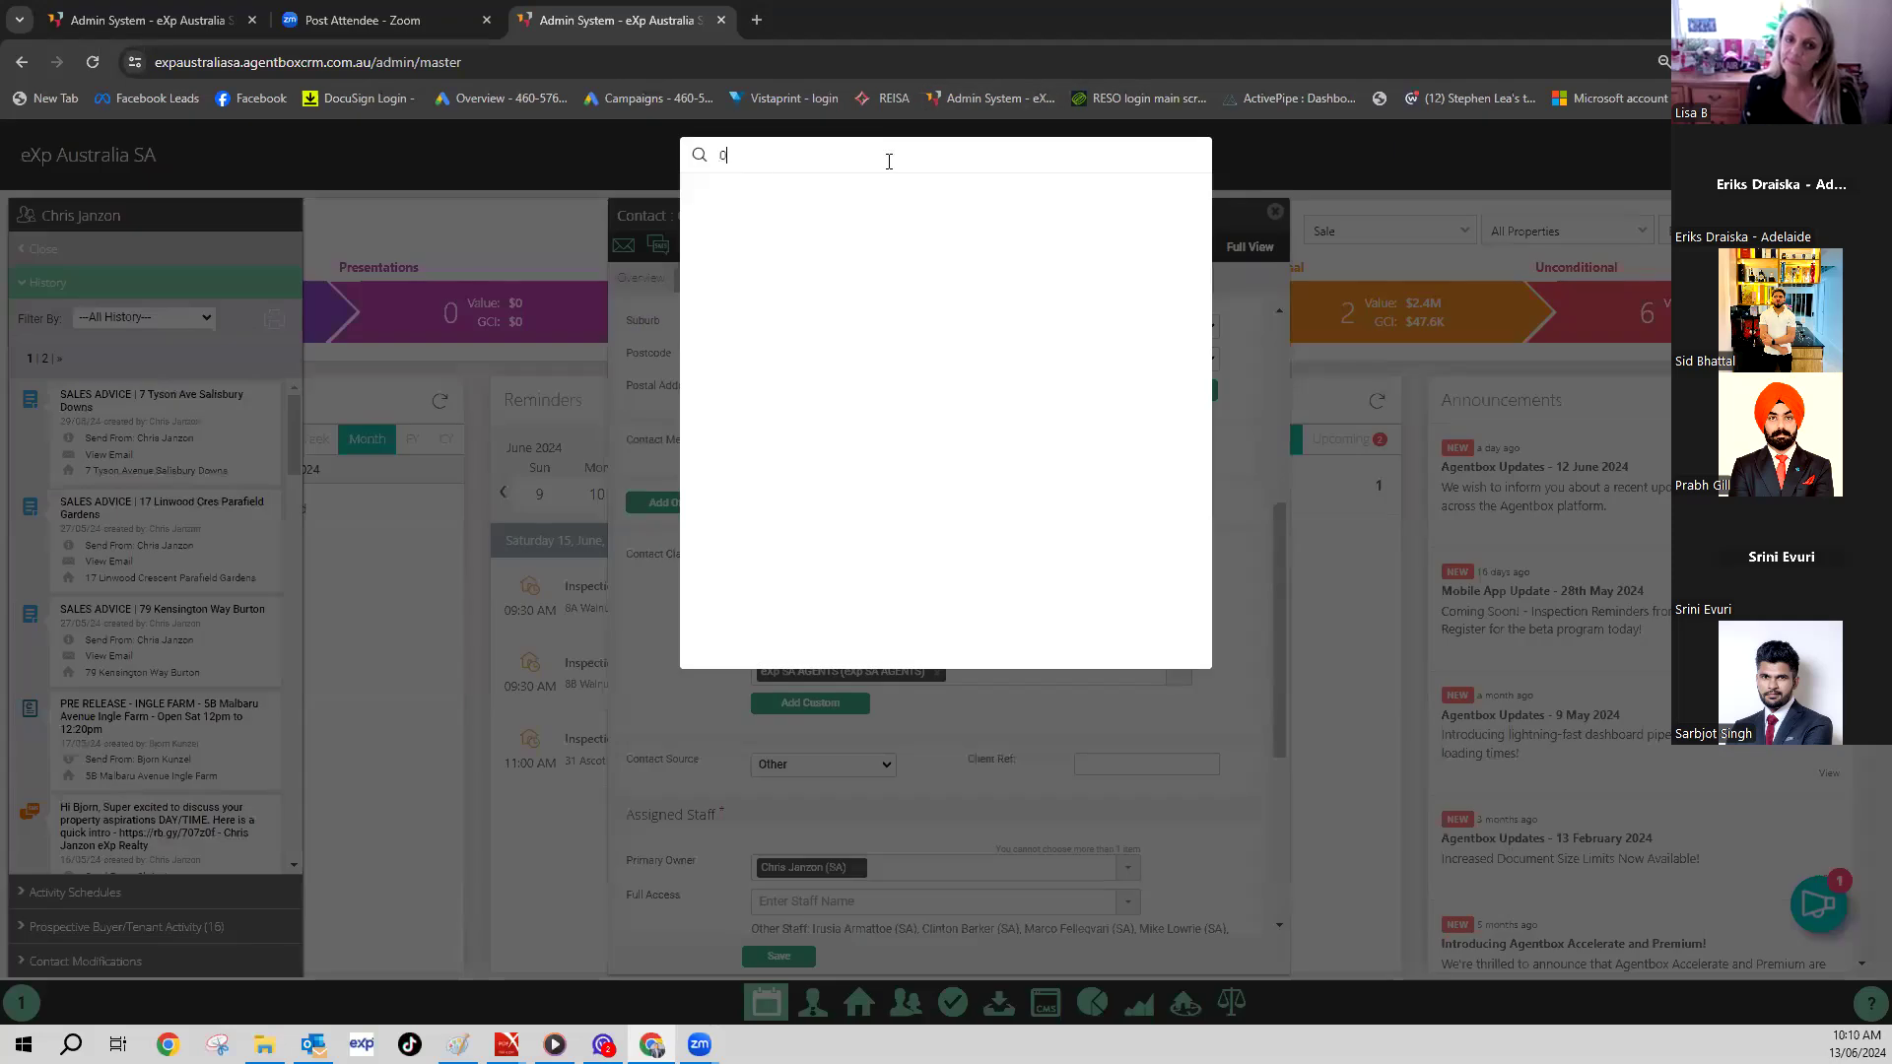
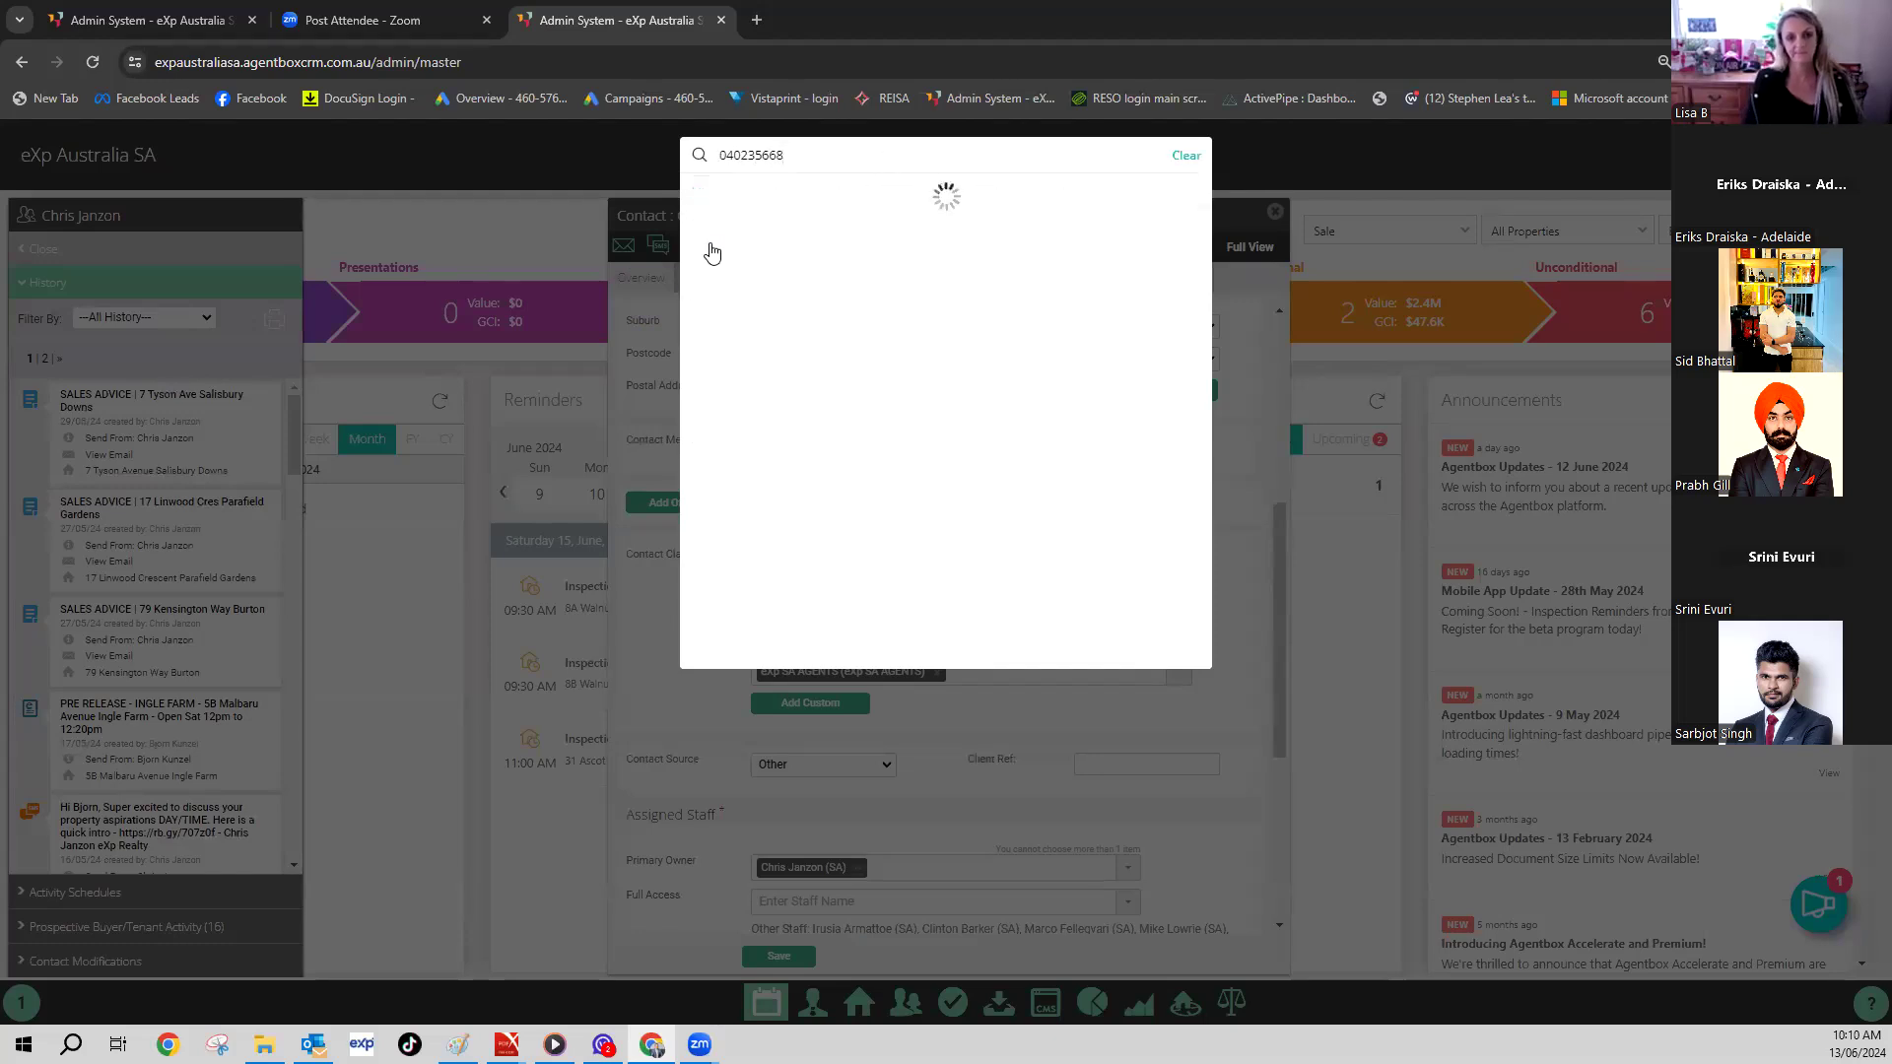
- Search the contact's mobile number and start a new contact from it
left_click(717, 258)
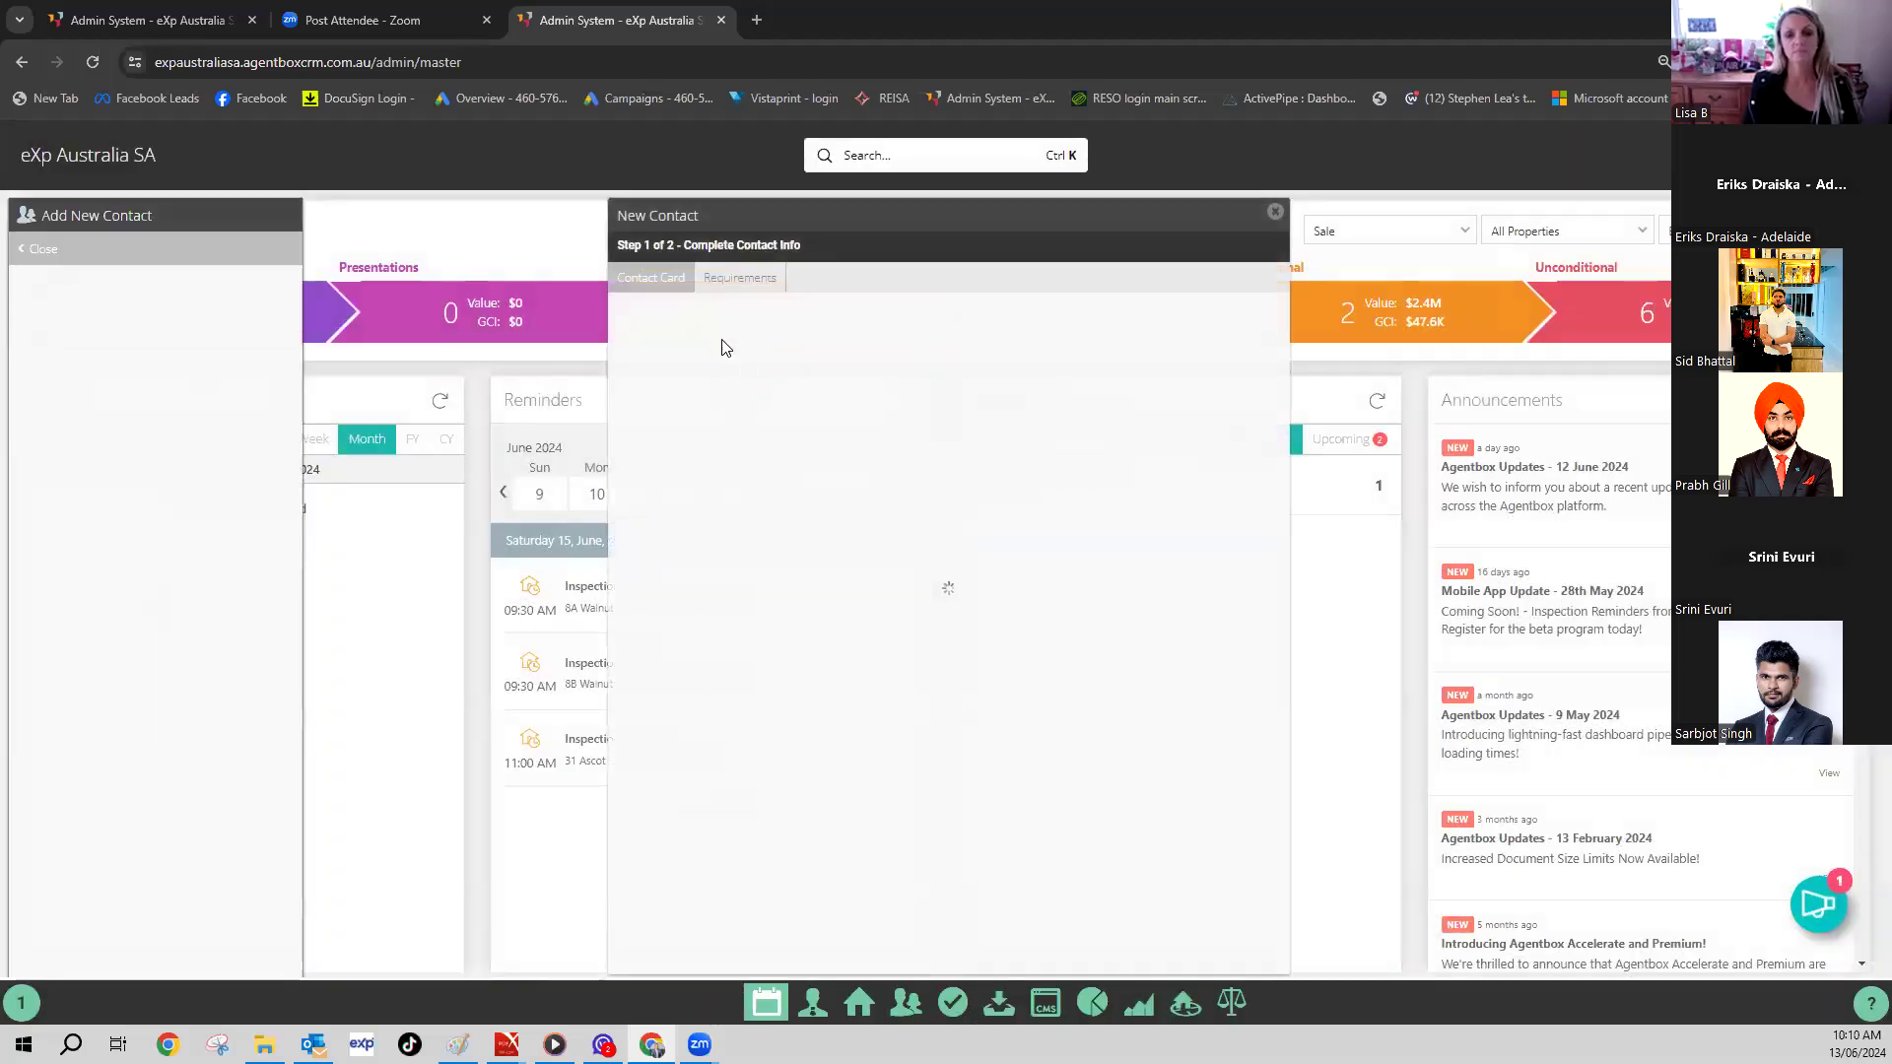
- Set the new contact's title to Mr and enter their first and last names
left_click(871, 423)
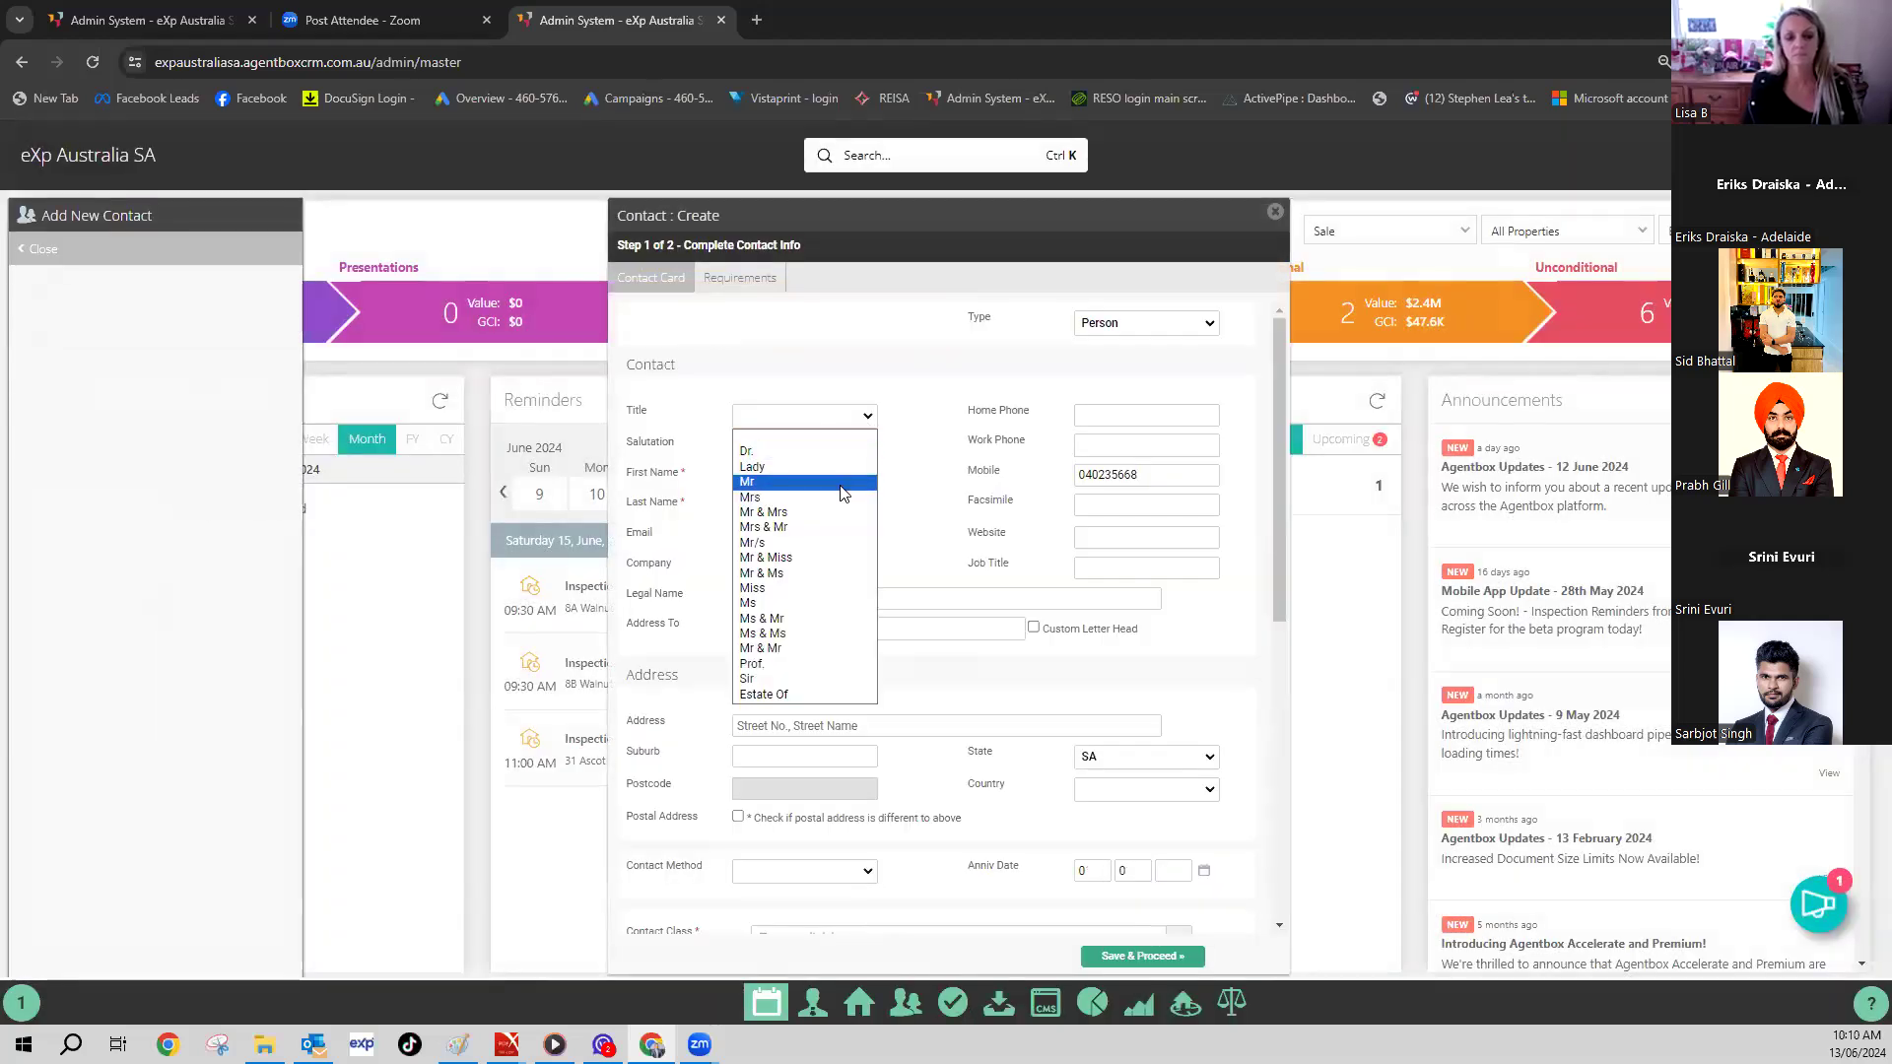
left_click(843, 486)
left_click(786, 480)
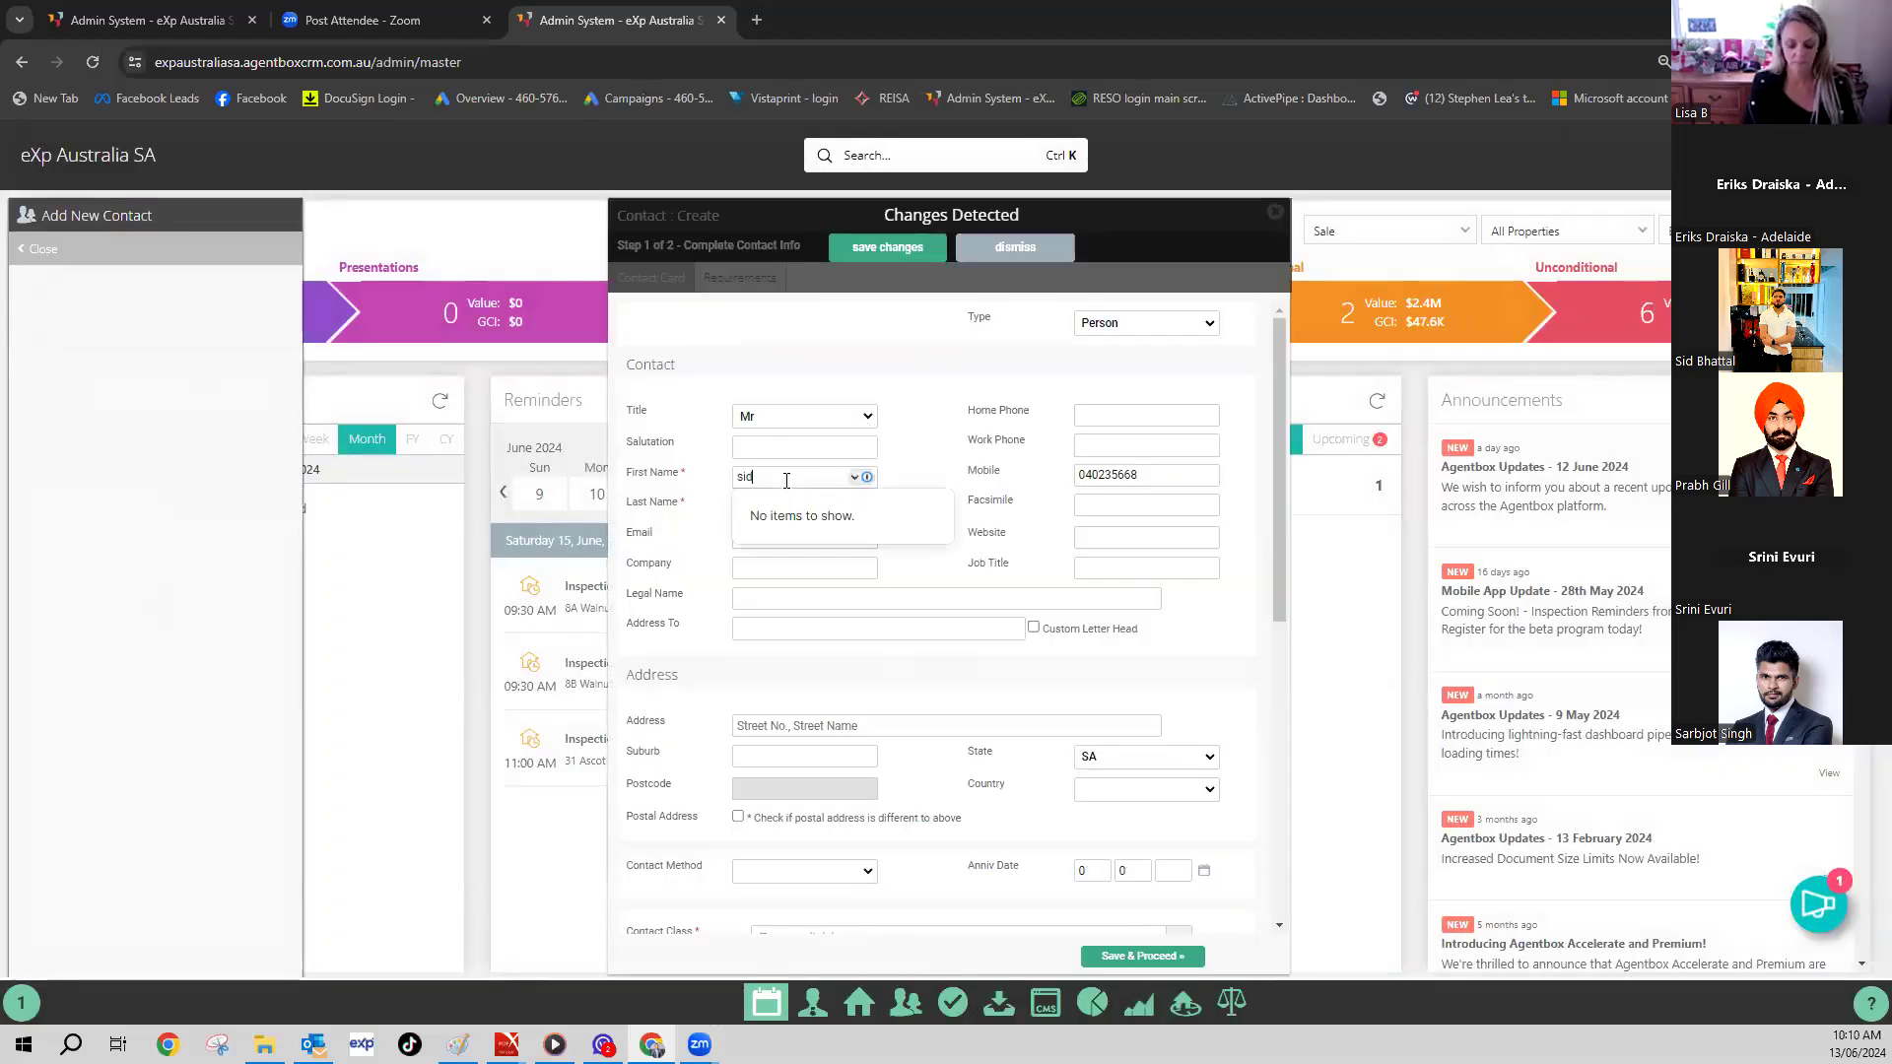
left_click(729, 520)
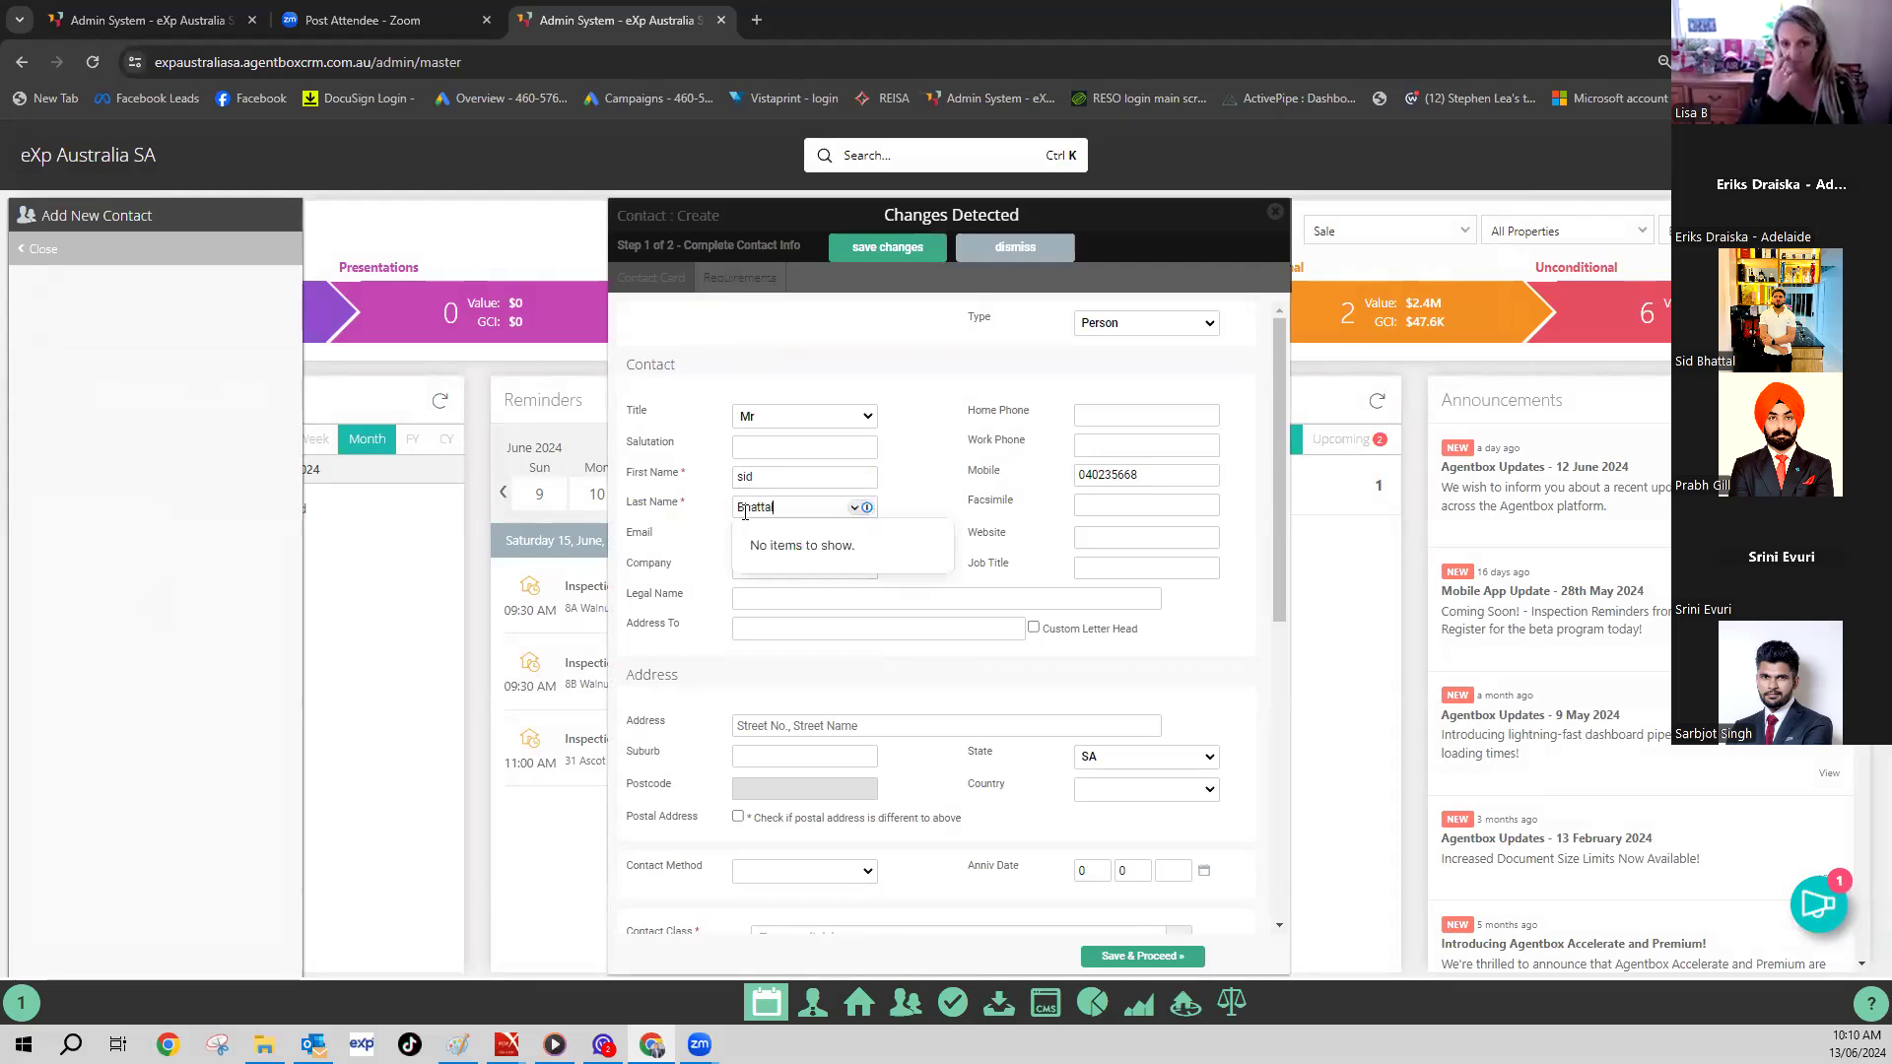
left_click(916, 480)
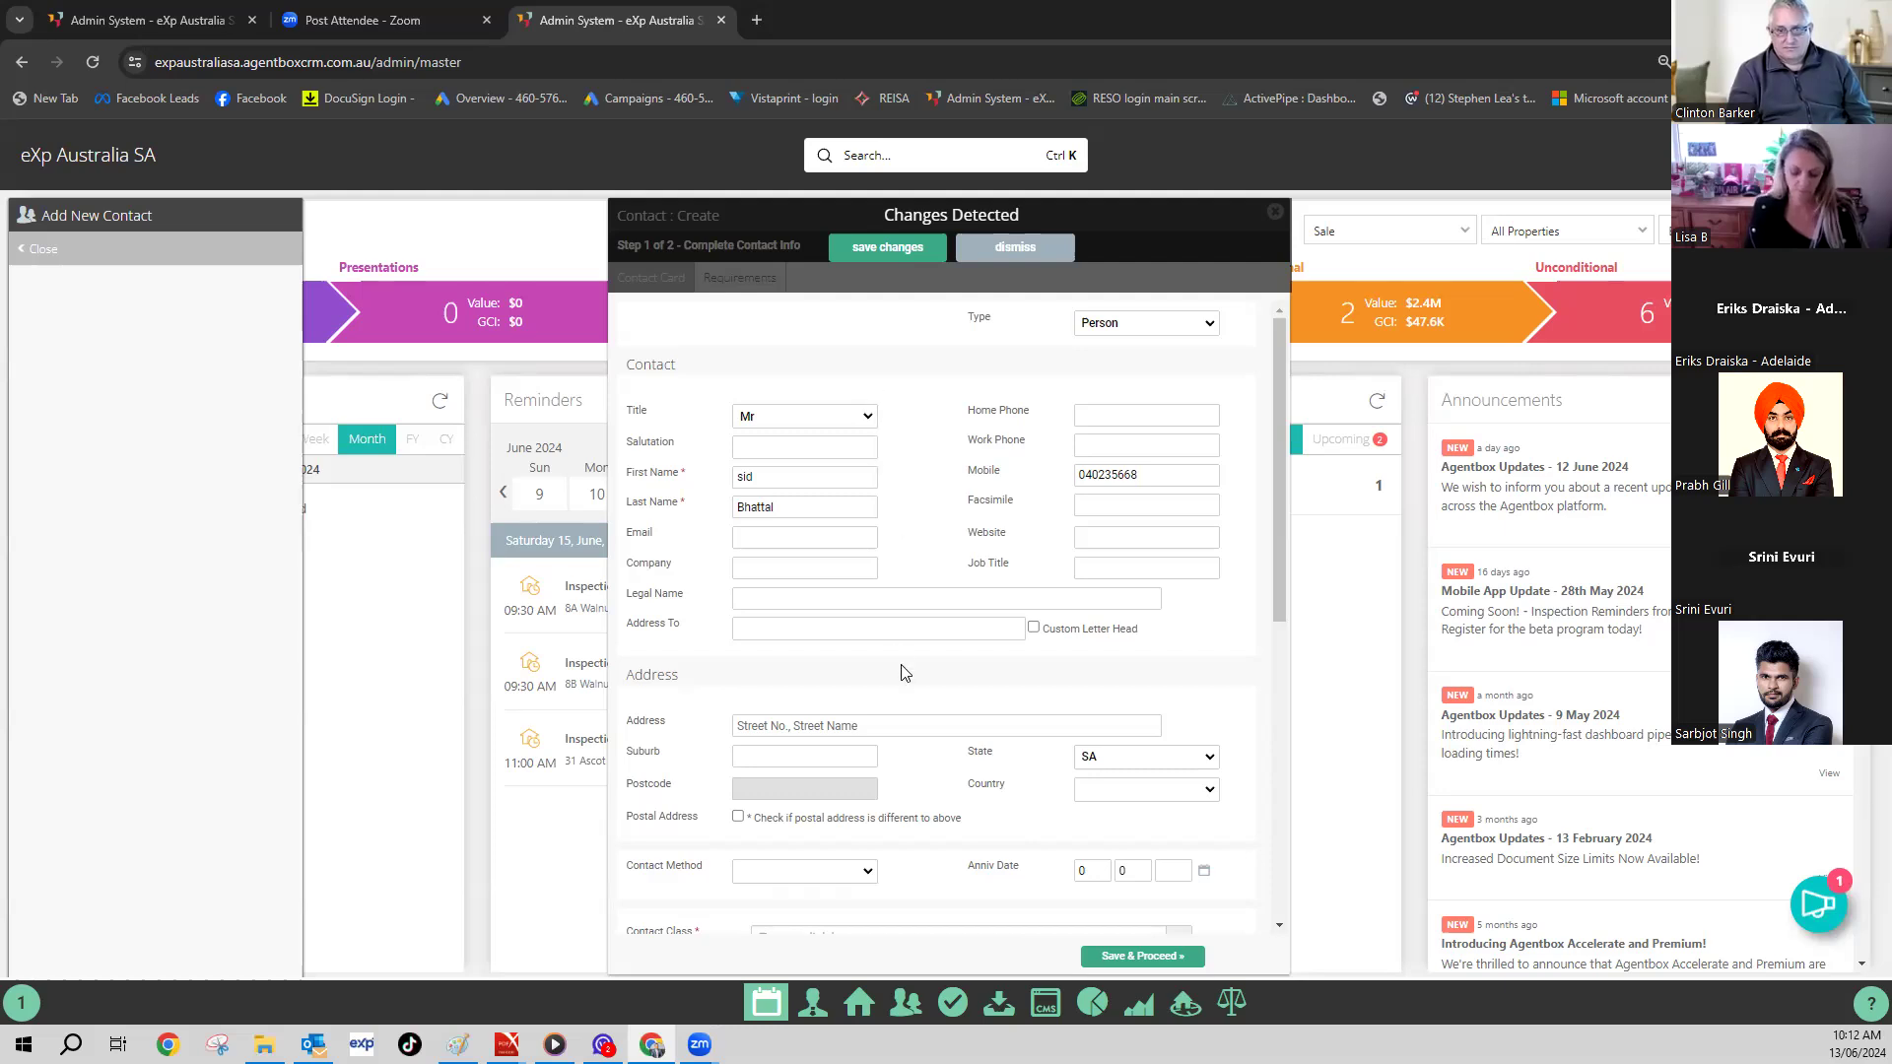
- Discard the new contact form's detected changes and go to the ActivePipe dashboard
scroll(905, 673, "down", 5)
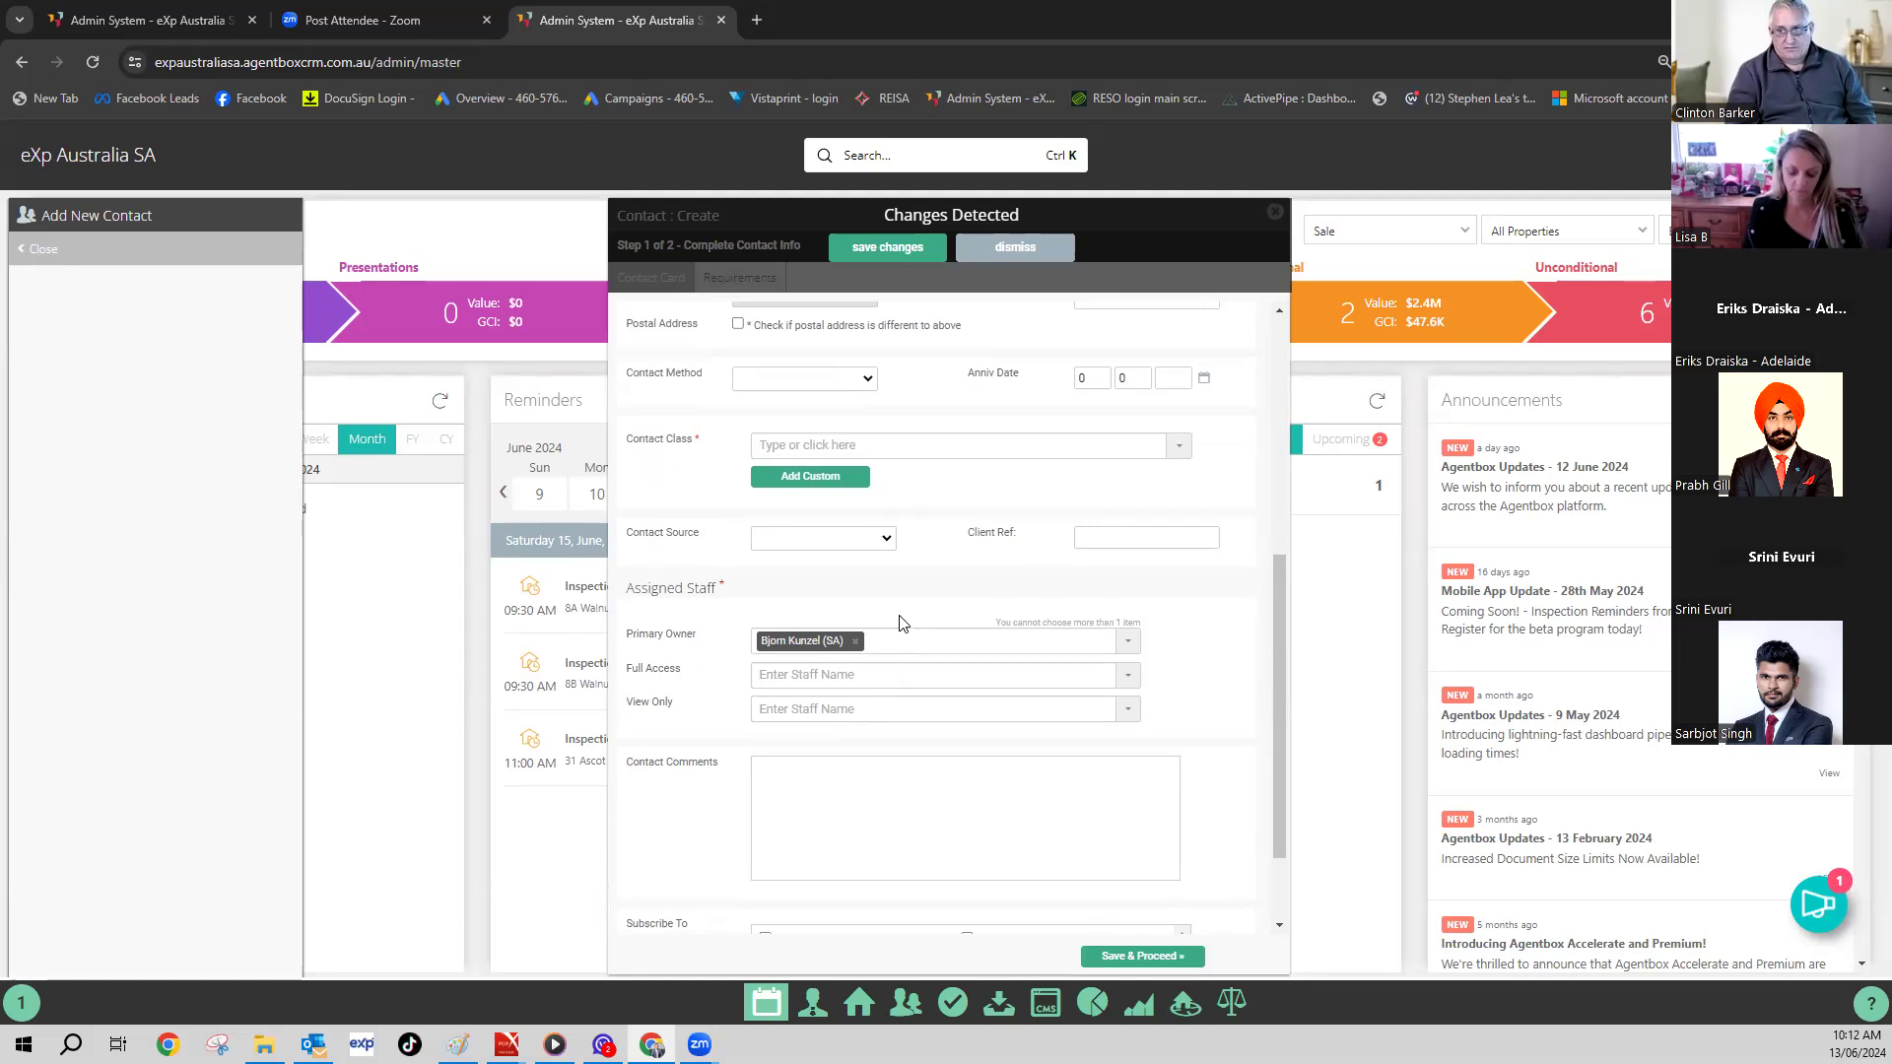
scroll(929, 606, "up", 4)
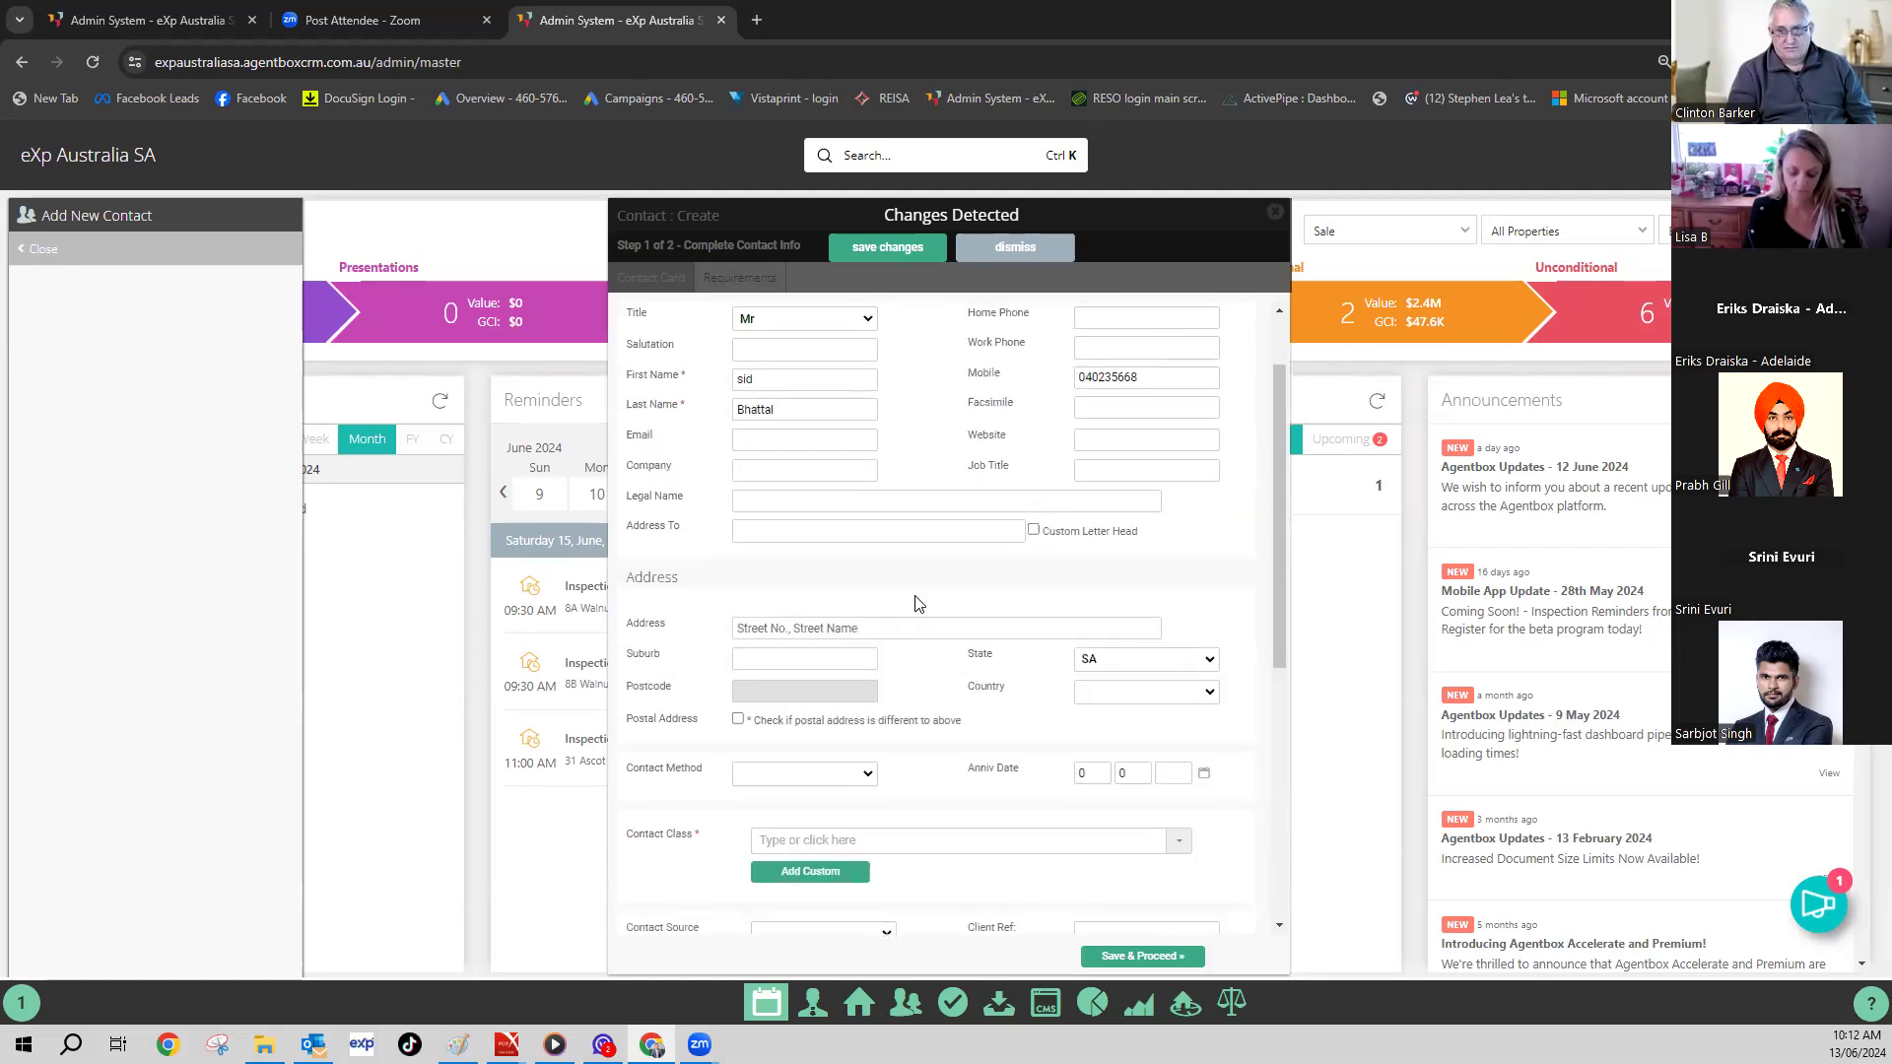
scroll(915, 604, "up", 1)
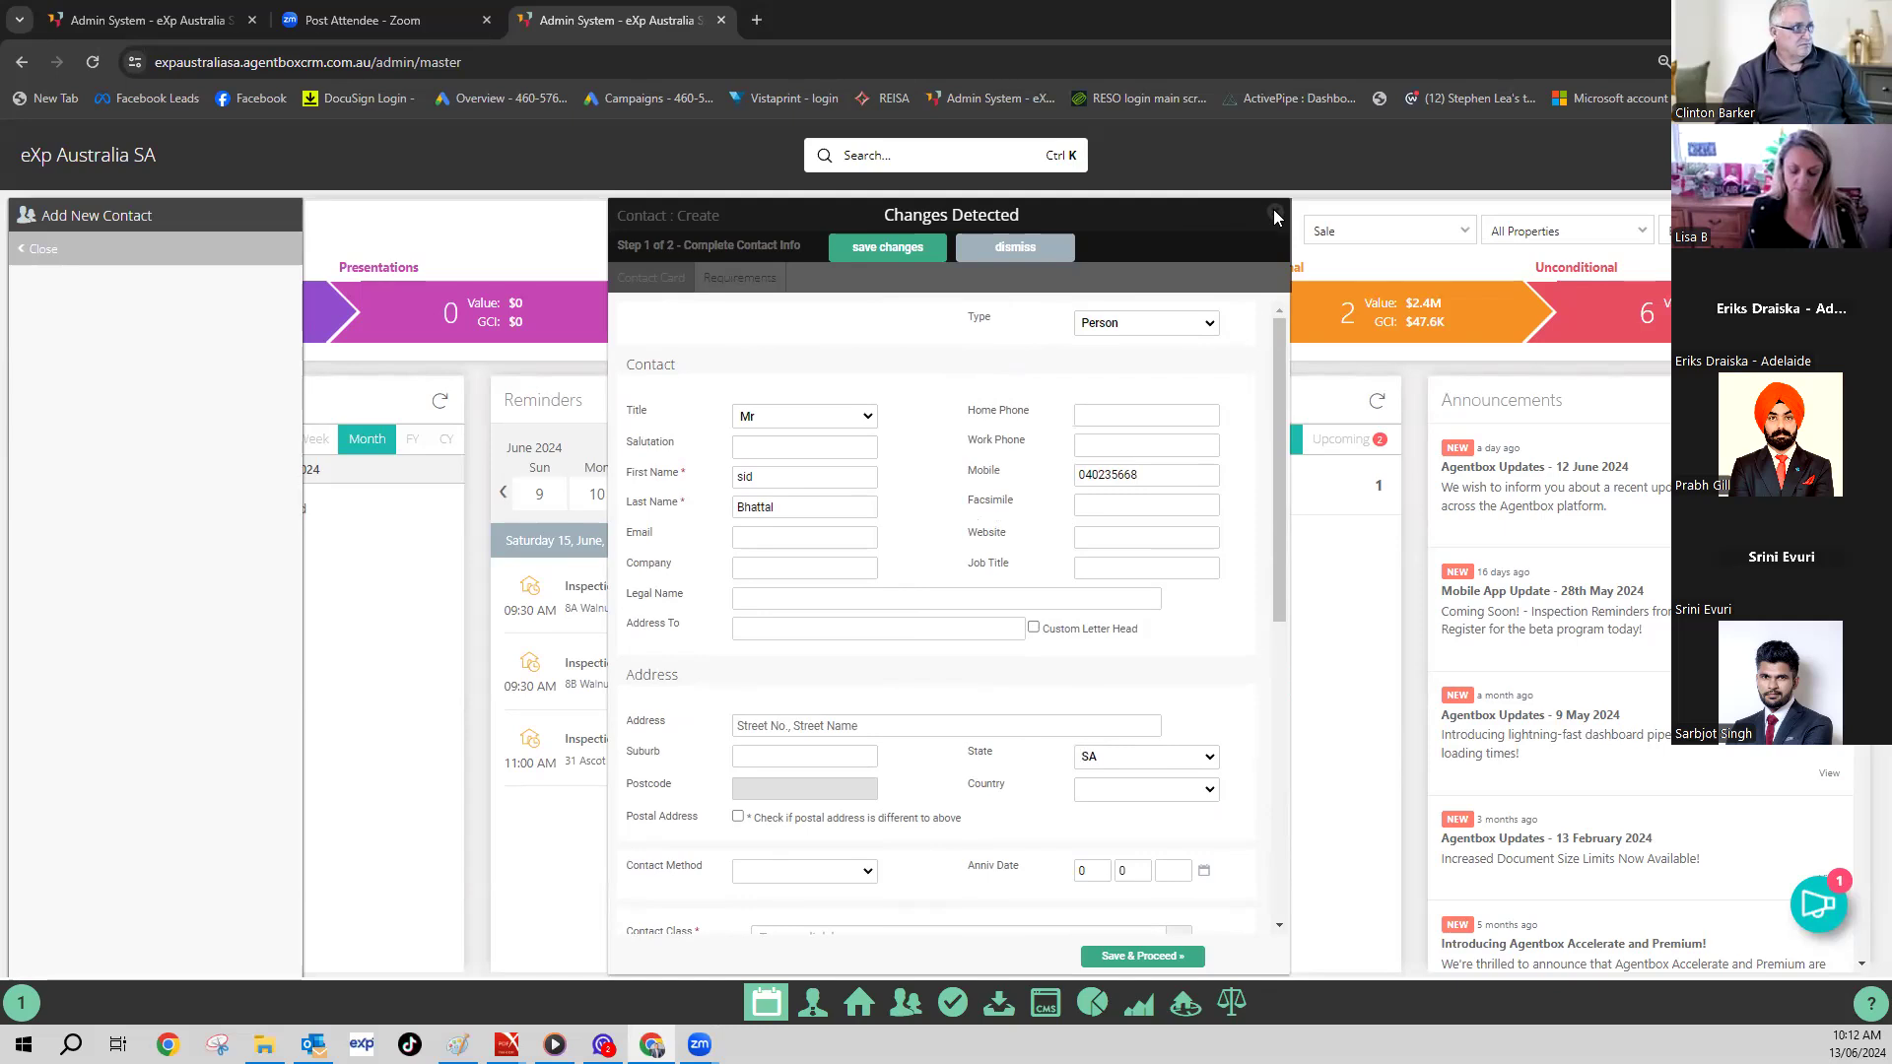
left_click(1045, 247)
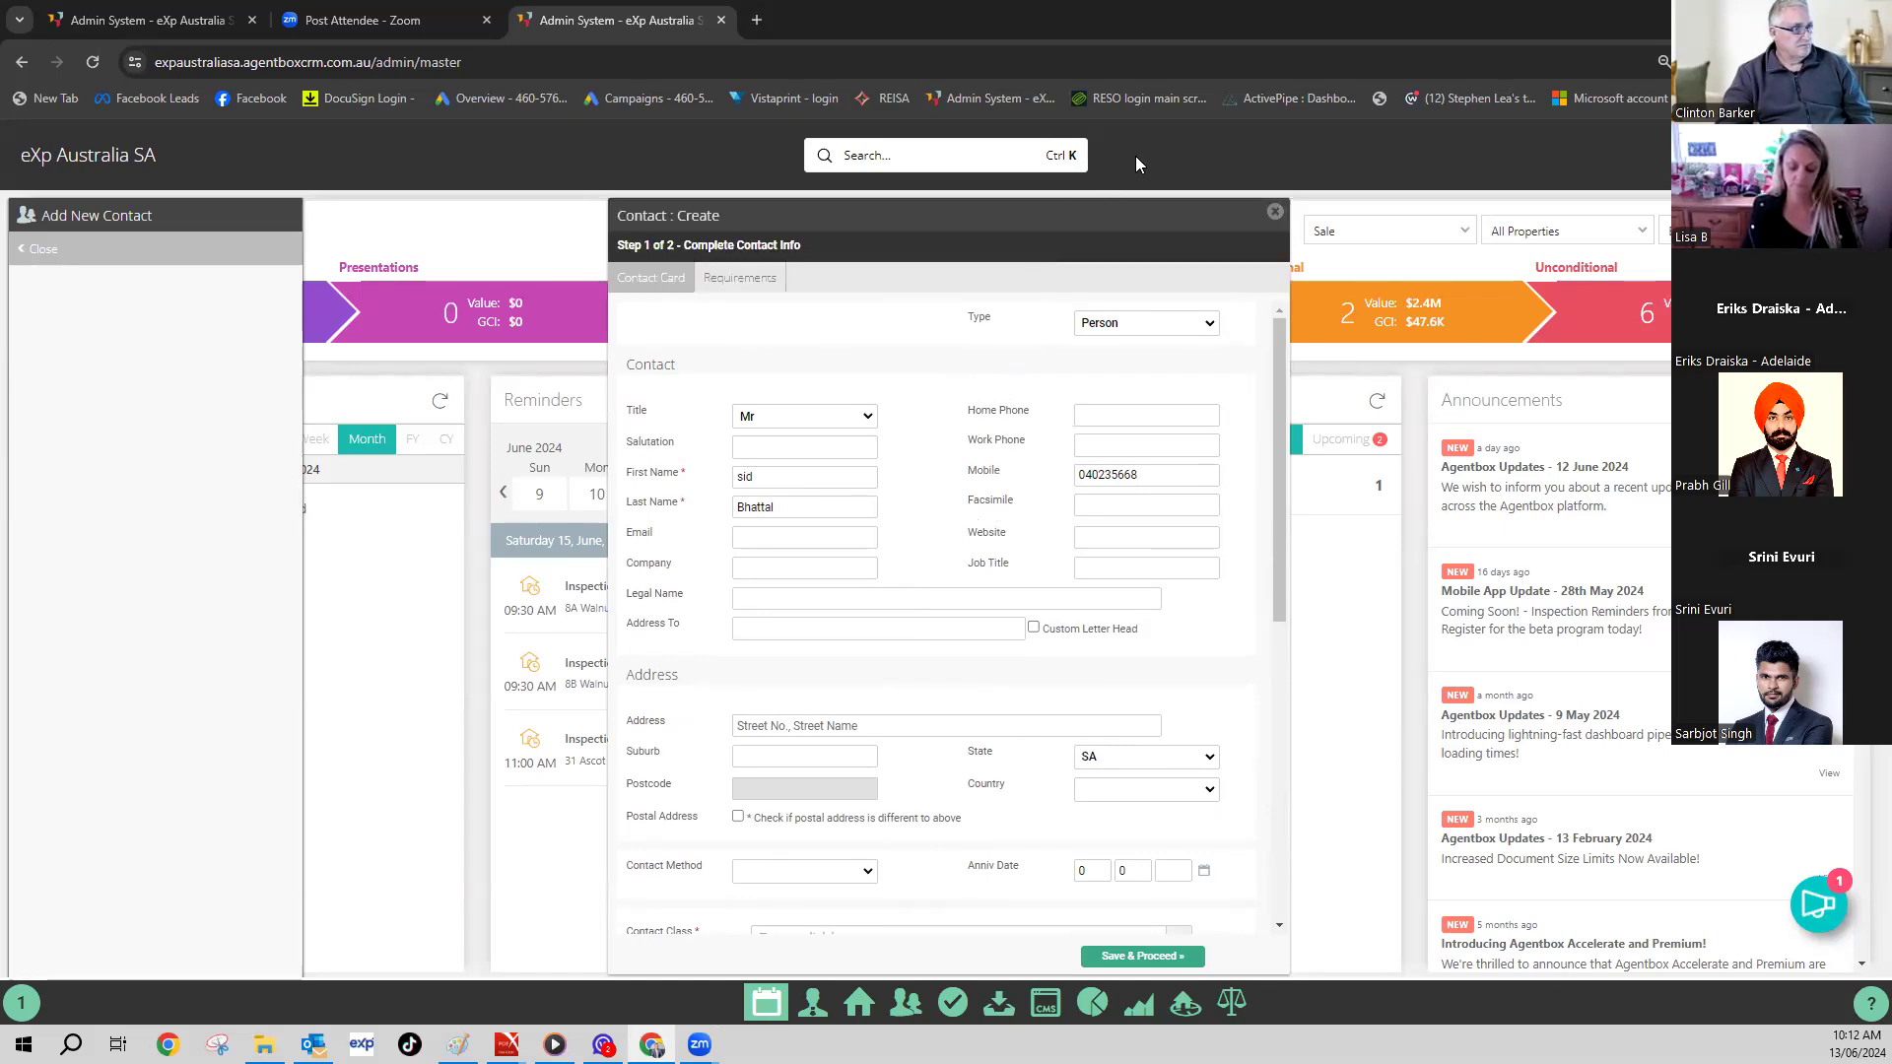
left_click(1278, 90)
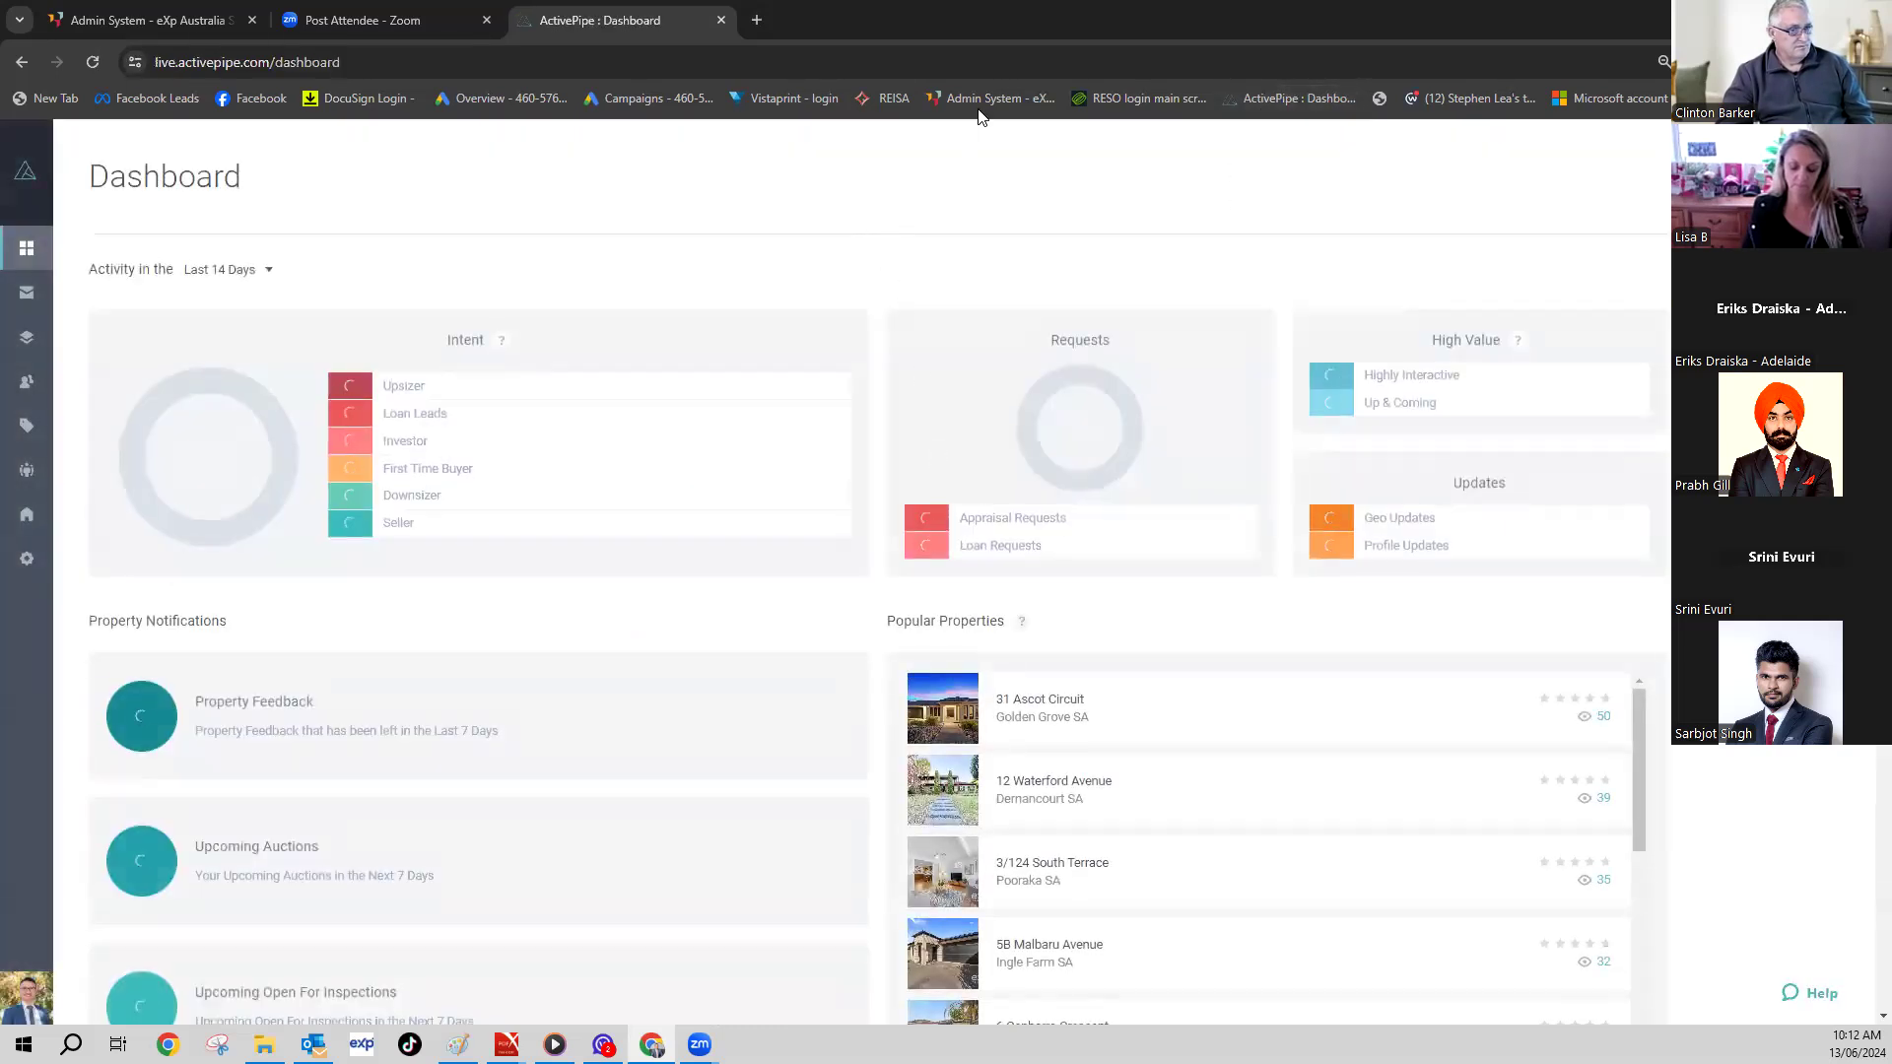
- Return to the Agentbox admin dashboard via the 'Admin System - eXp' bookmark
left_click(983, 99)
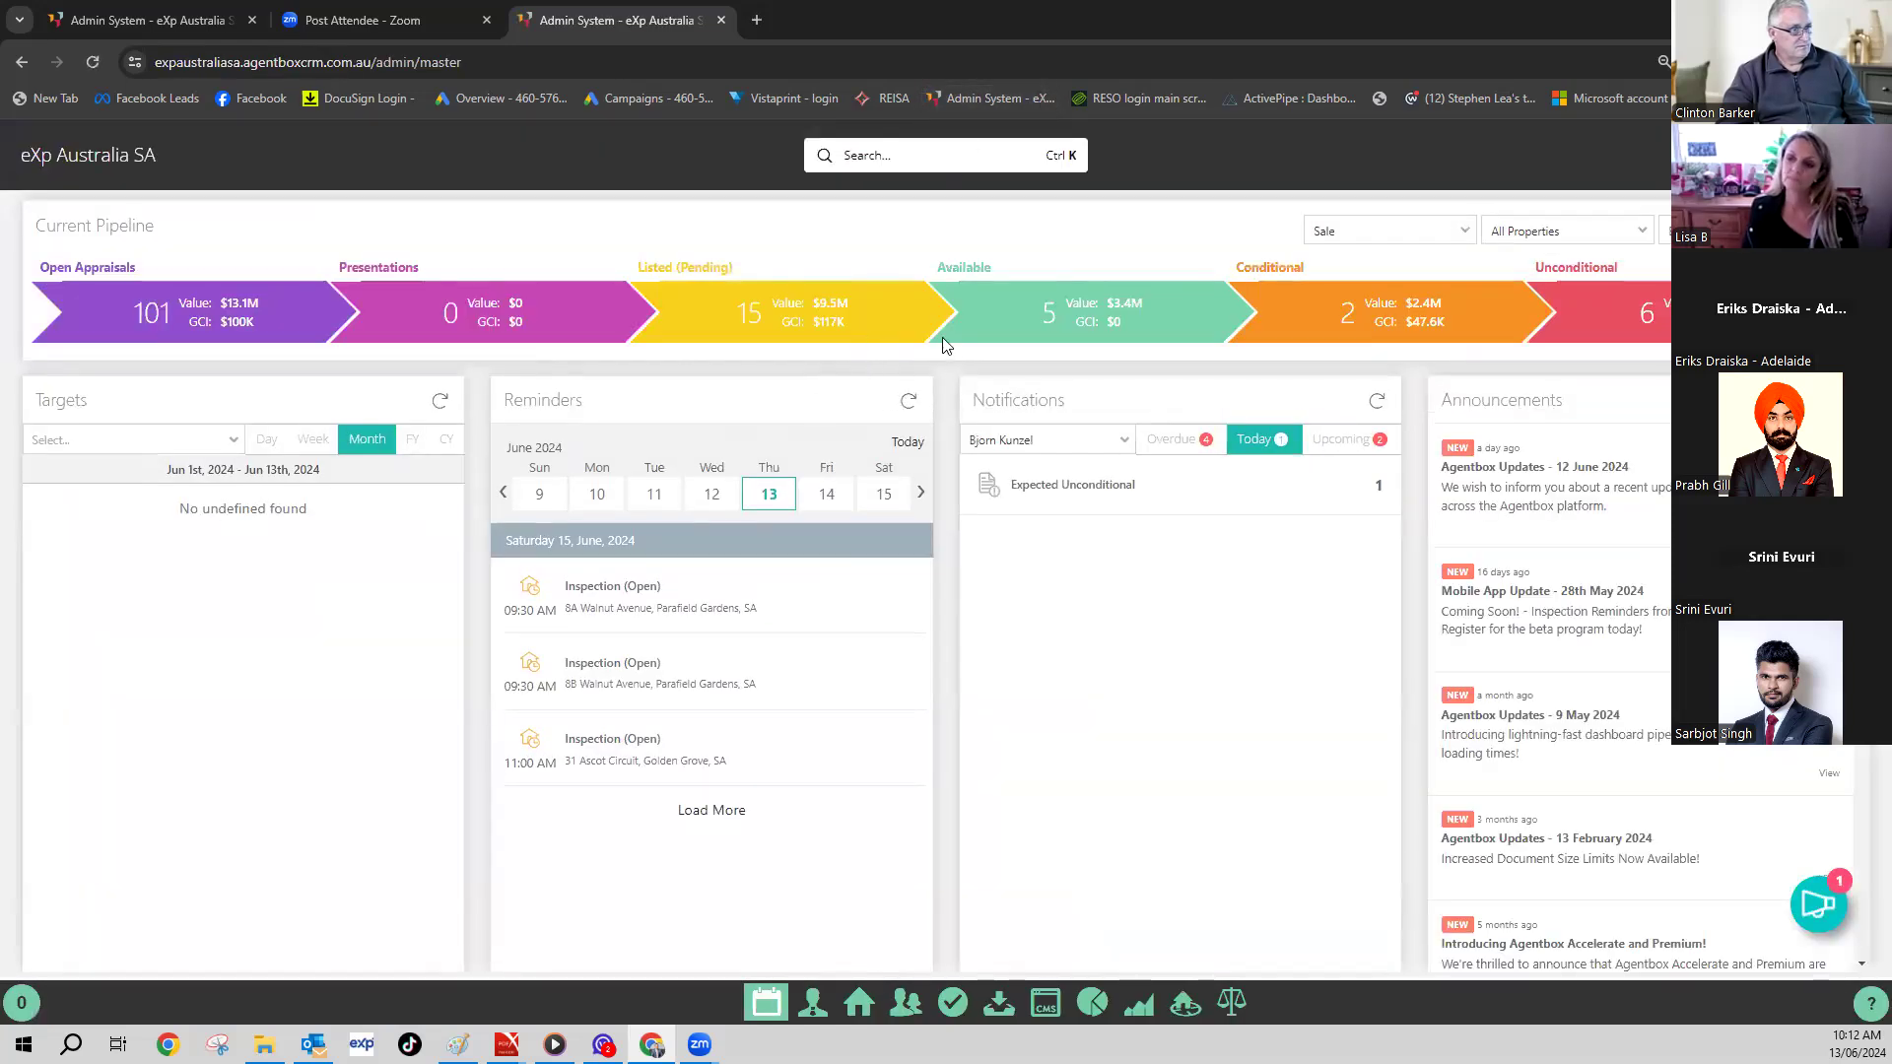
- Search another contact's mobile number and open the matching contact record
left_click(934, 158)
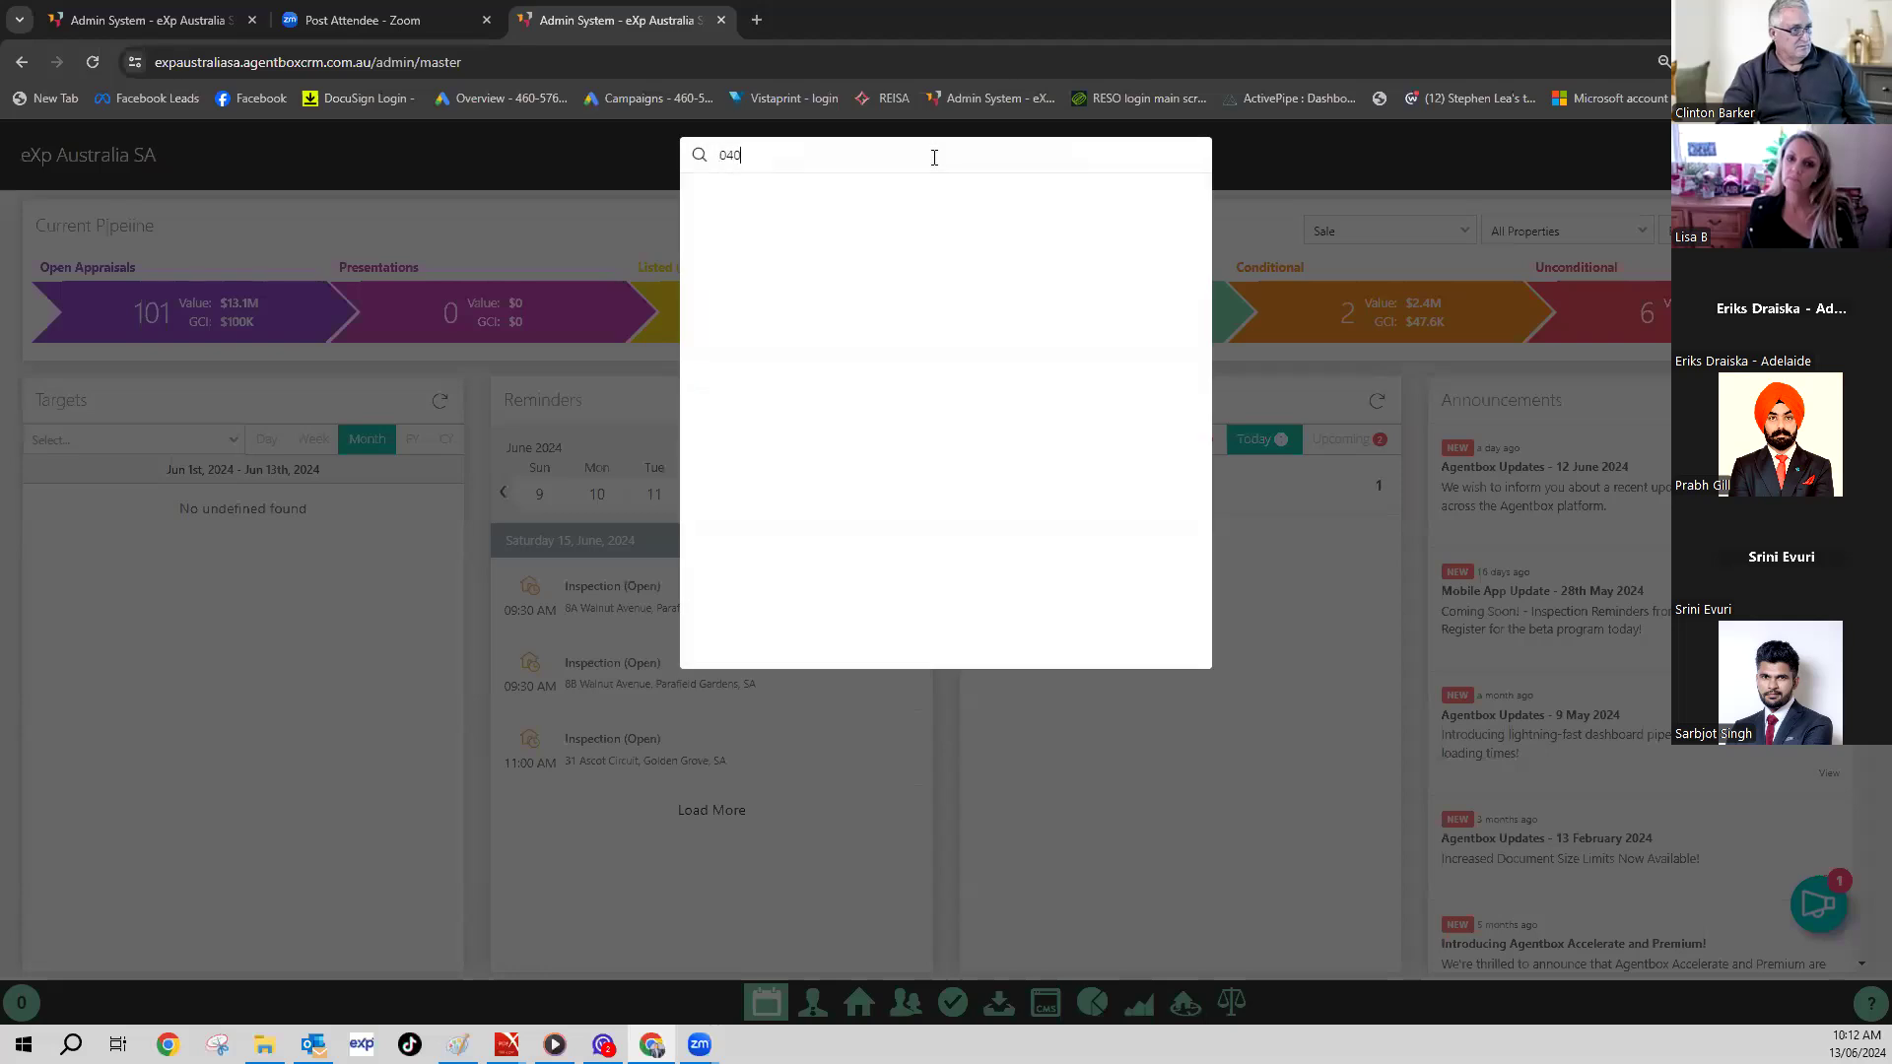
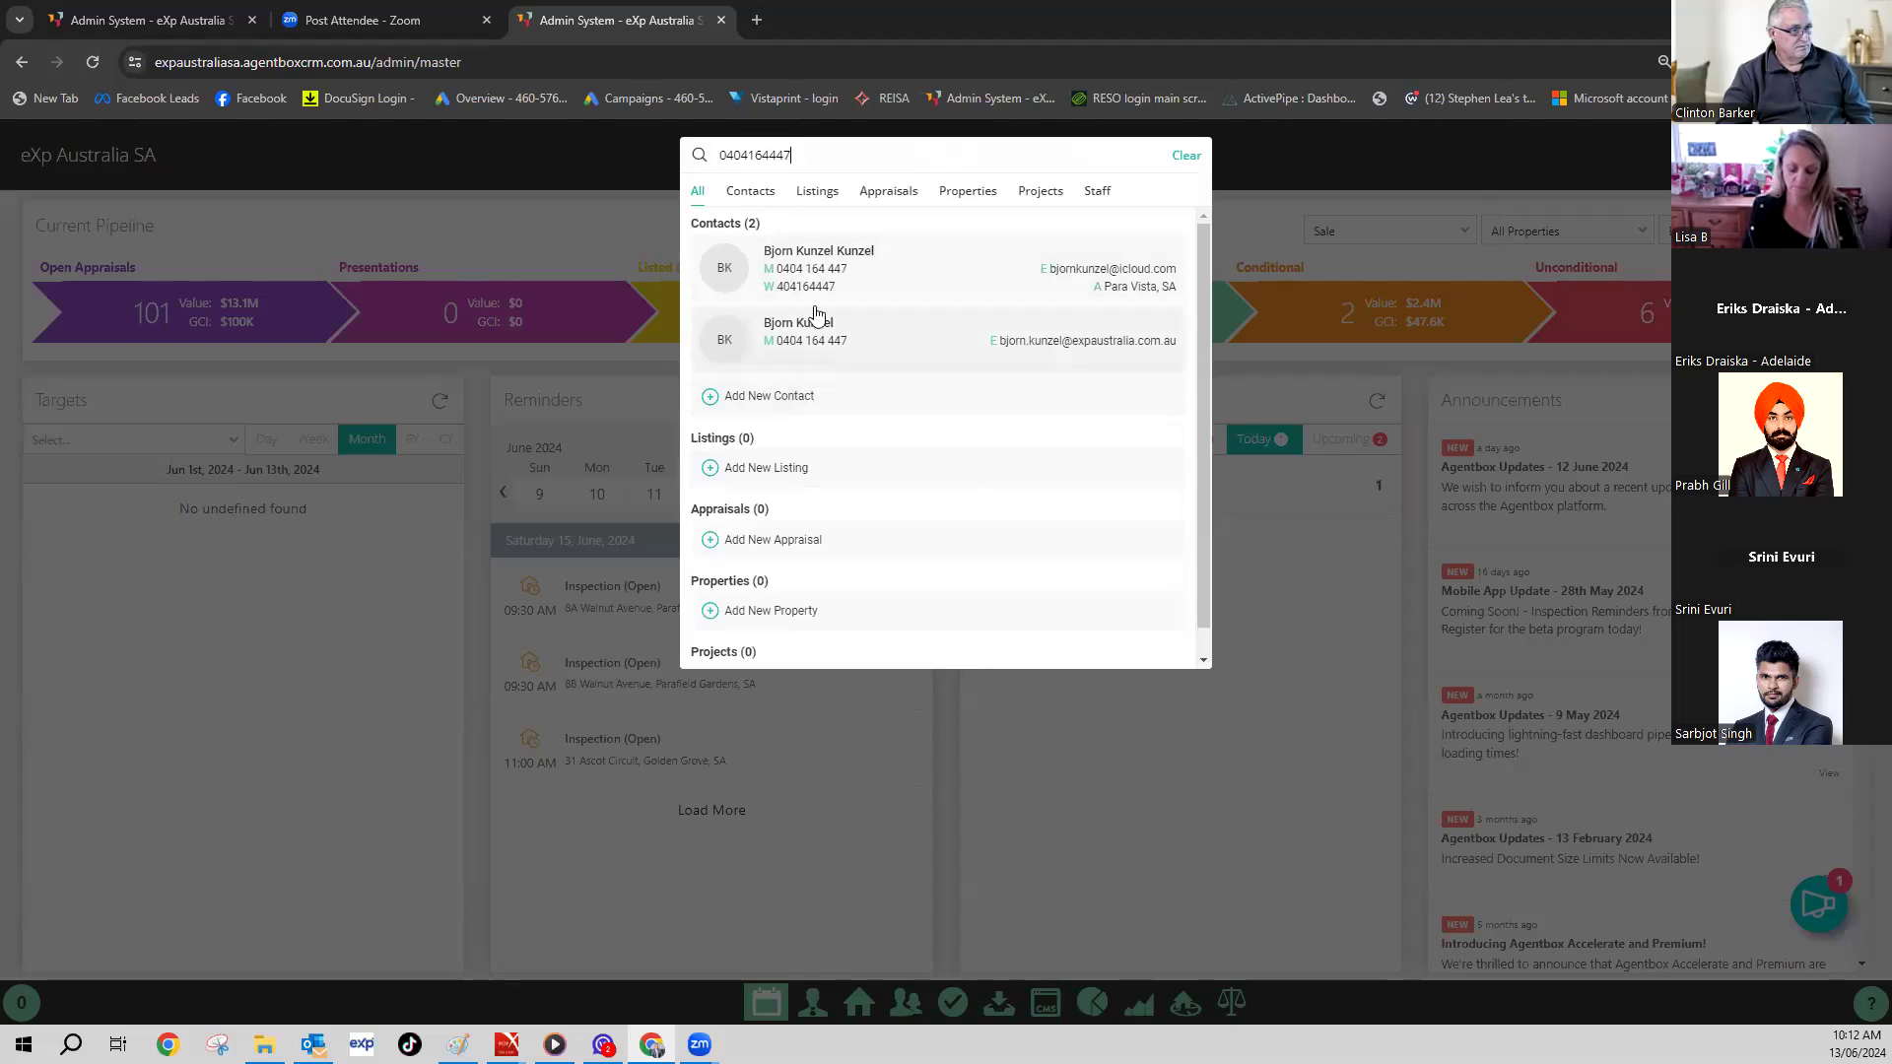
left_click(816, 274)
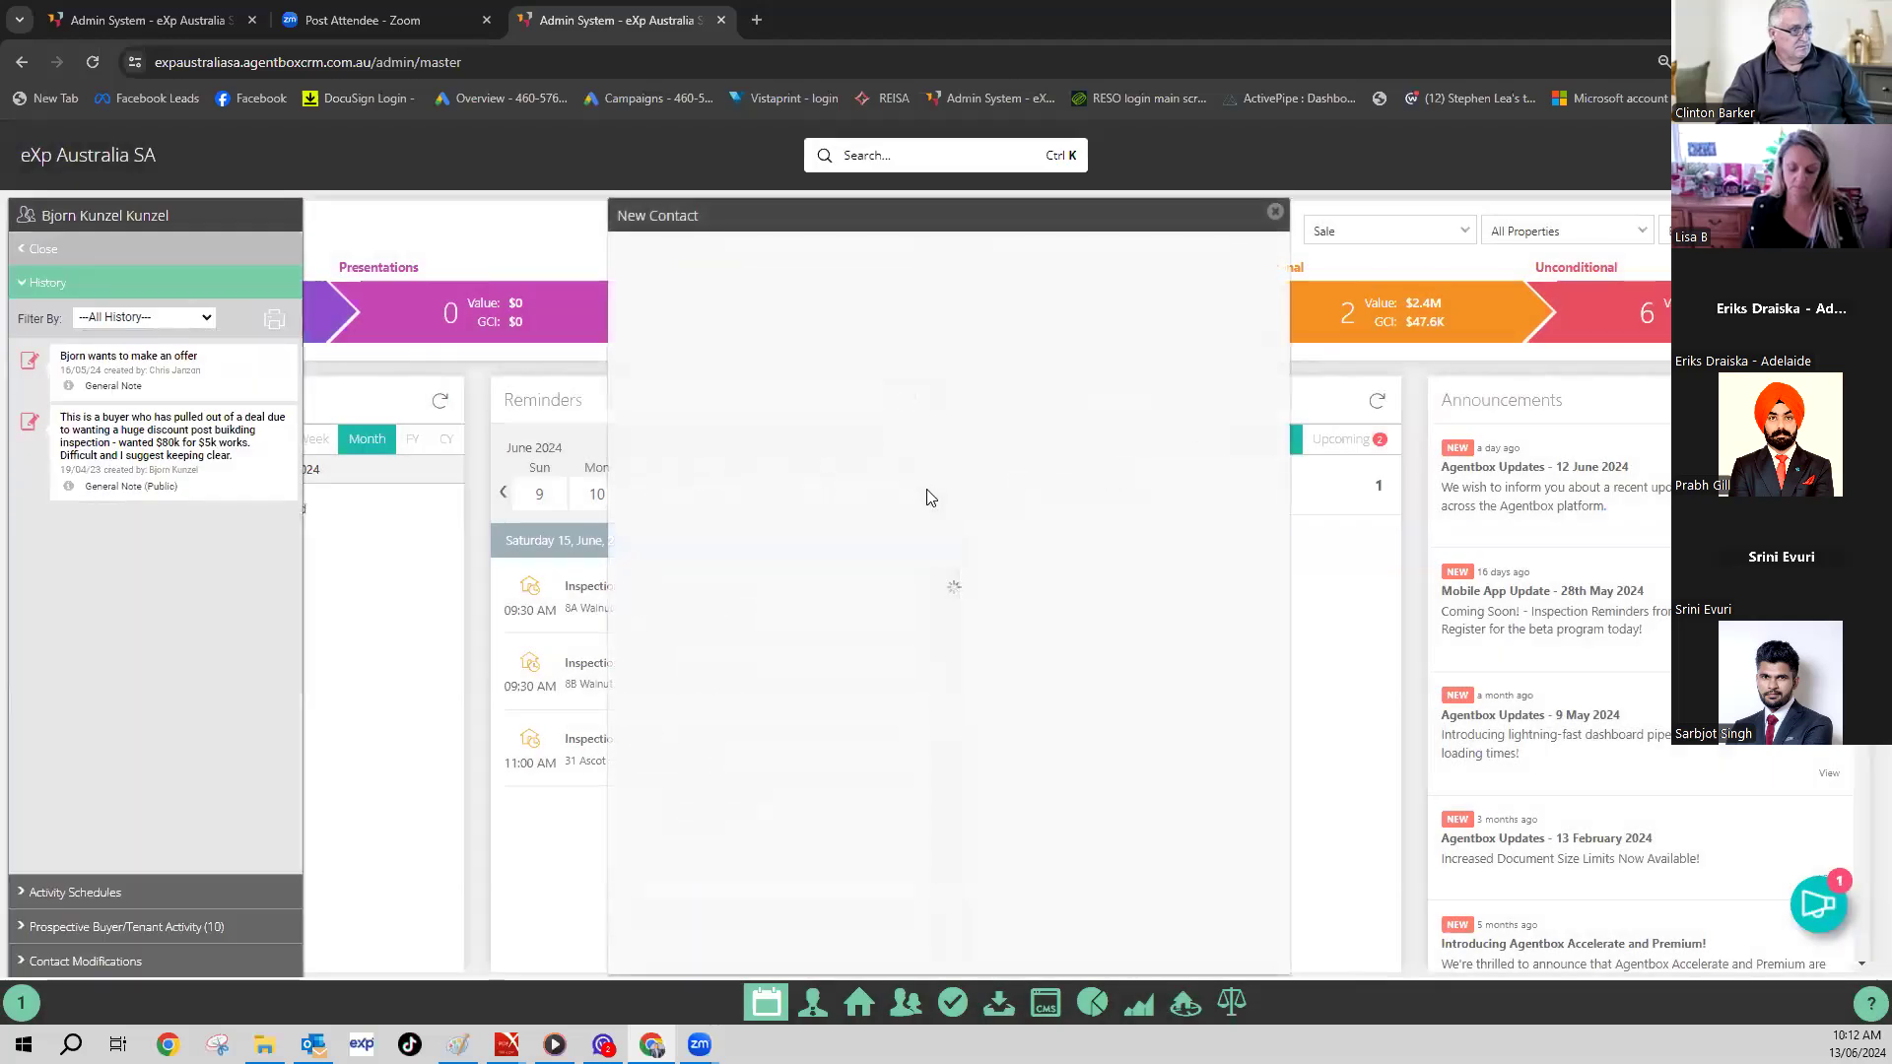
- On the contact's editable card, expand the Contact Class dropdown
scroll(926, 497, "down", 1)
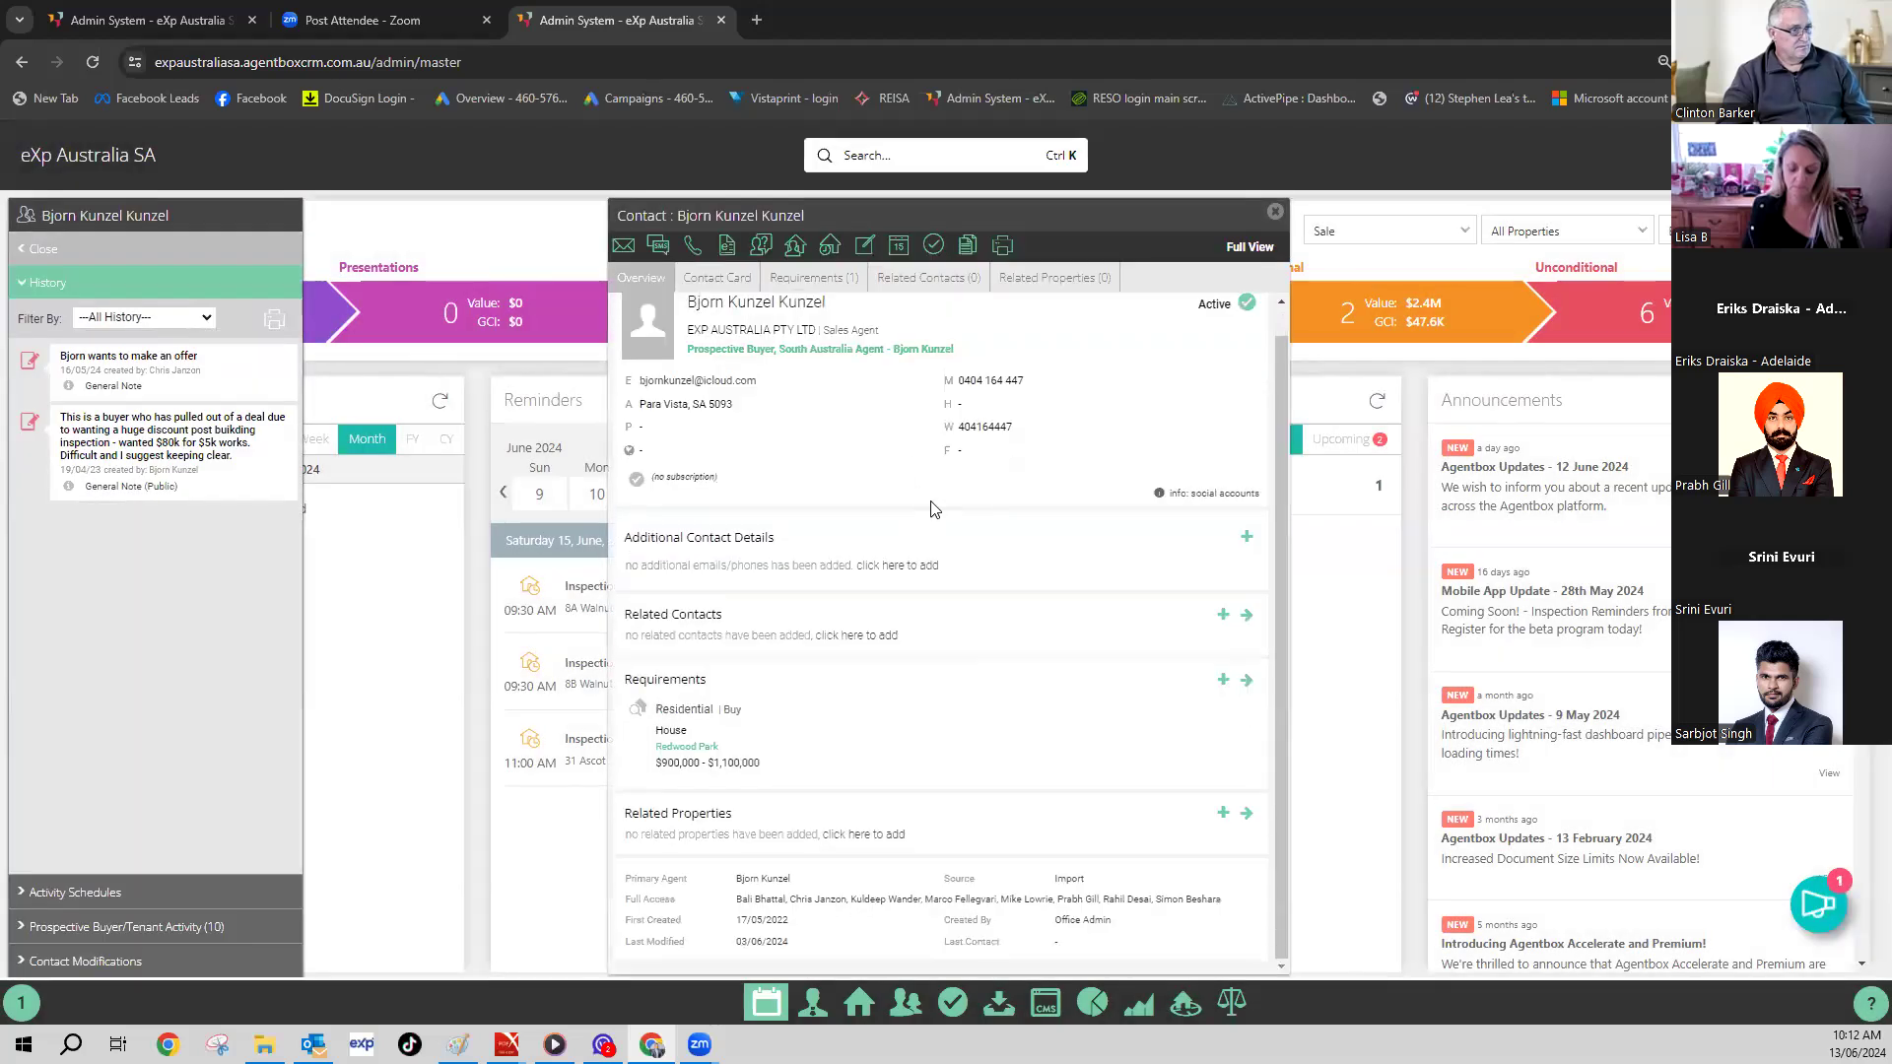
left_click(755, 296)
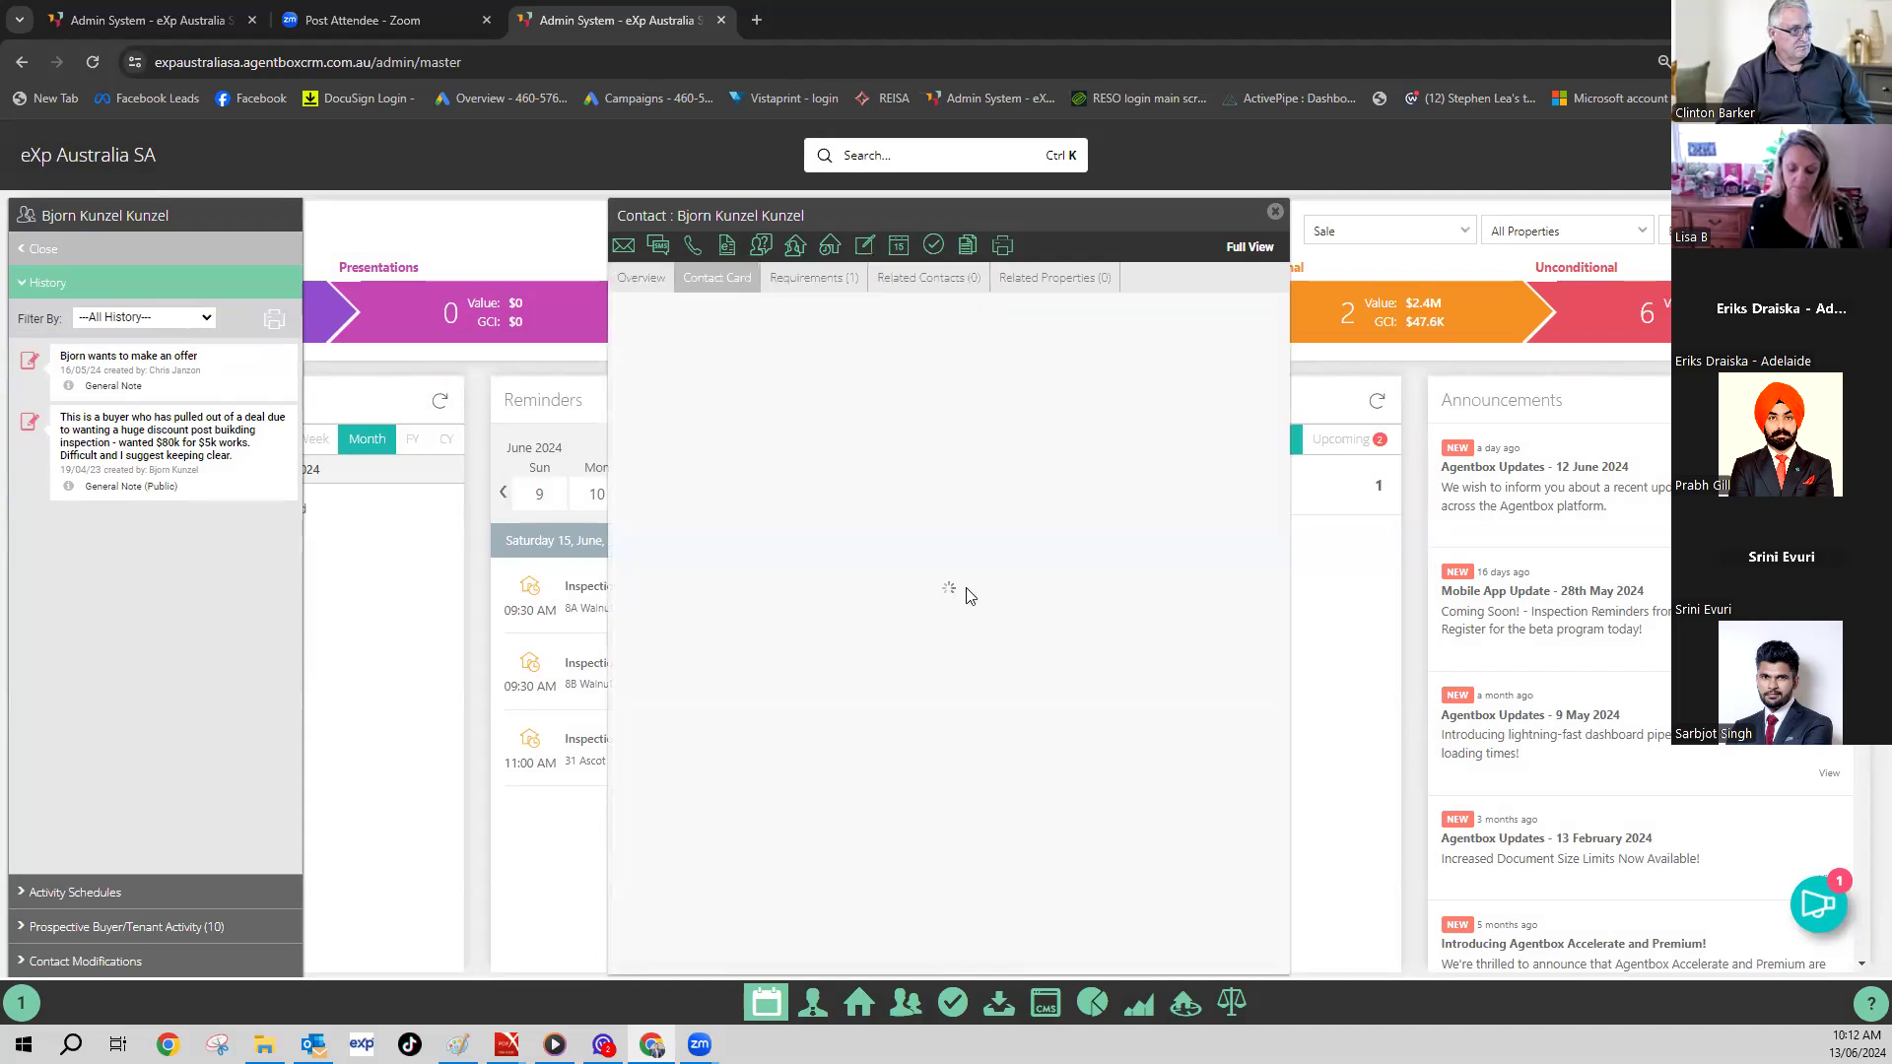
scroll(972, 621, "down", 5)
left_click(1179, 528)
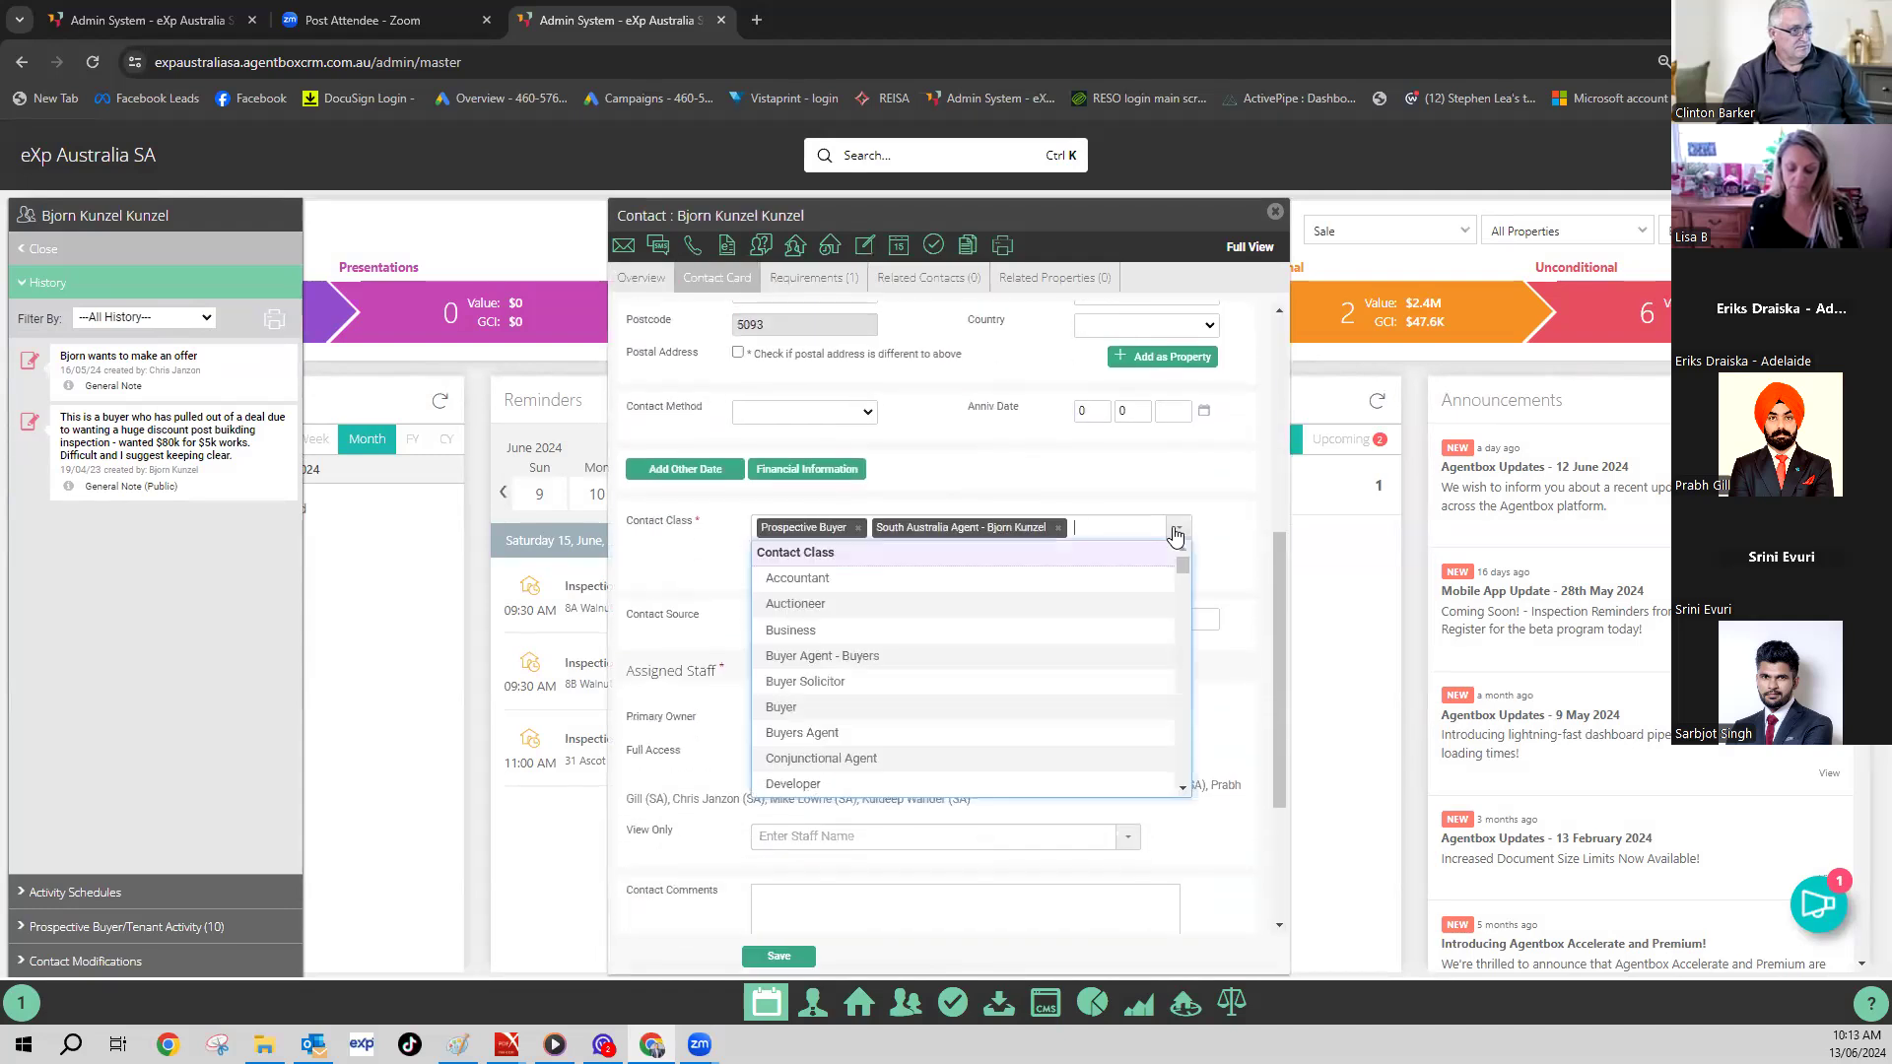
- Add First Home Buyer to the contact's classes alongside Prospective Buyer
scroll(954, 634, "down", 10)
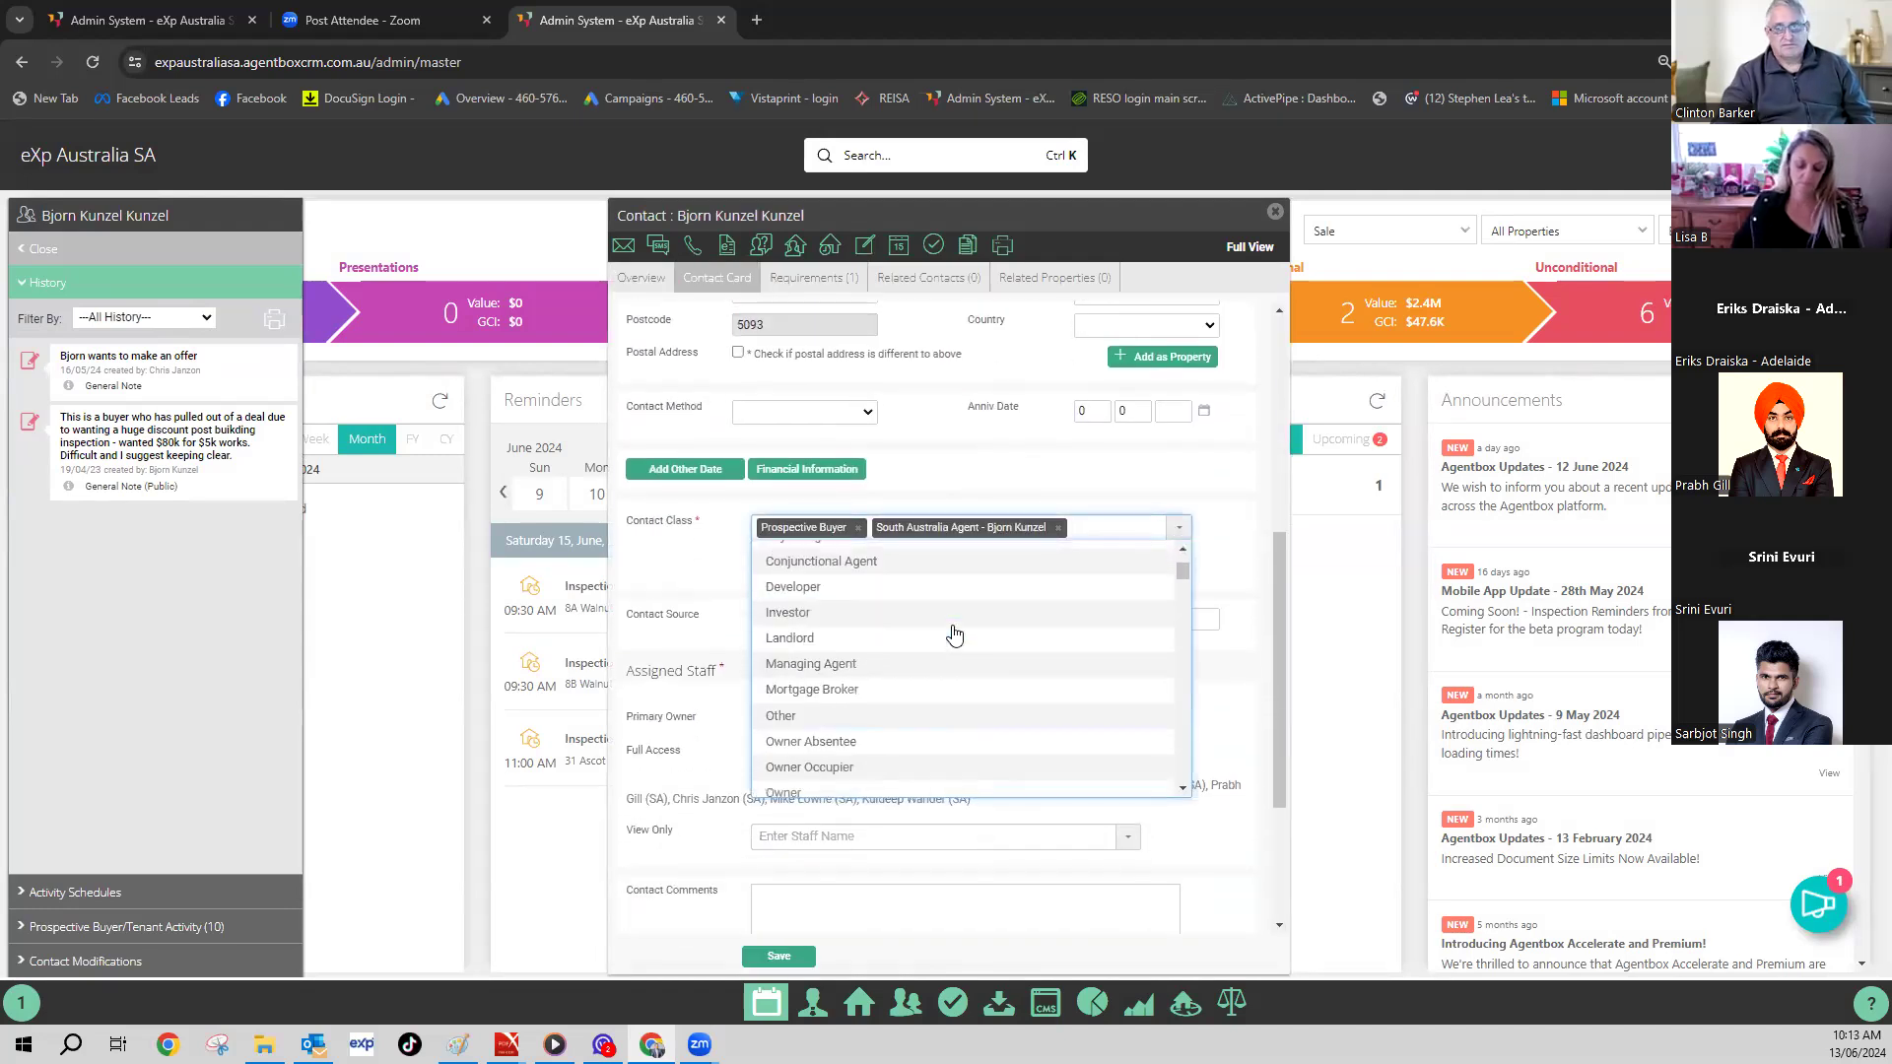
scroll(954, 634, "down", 10)
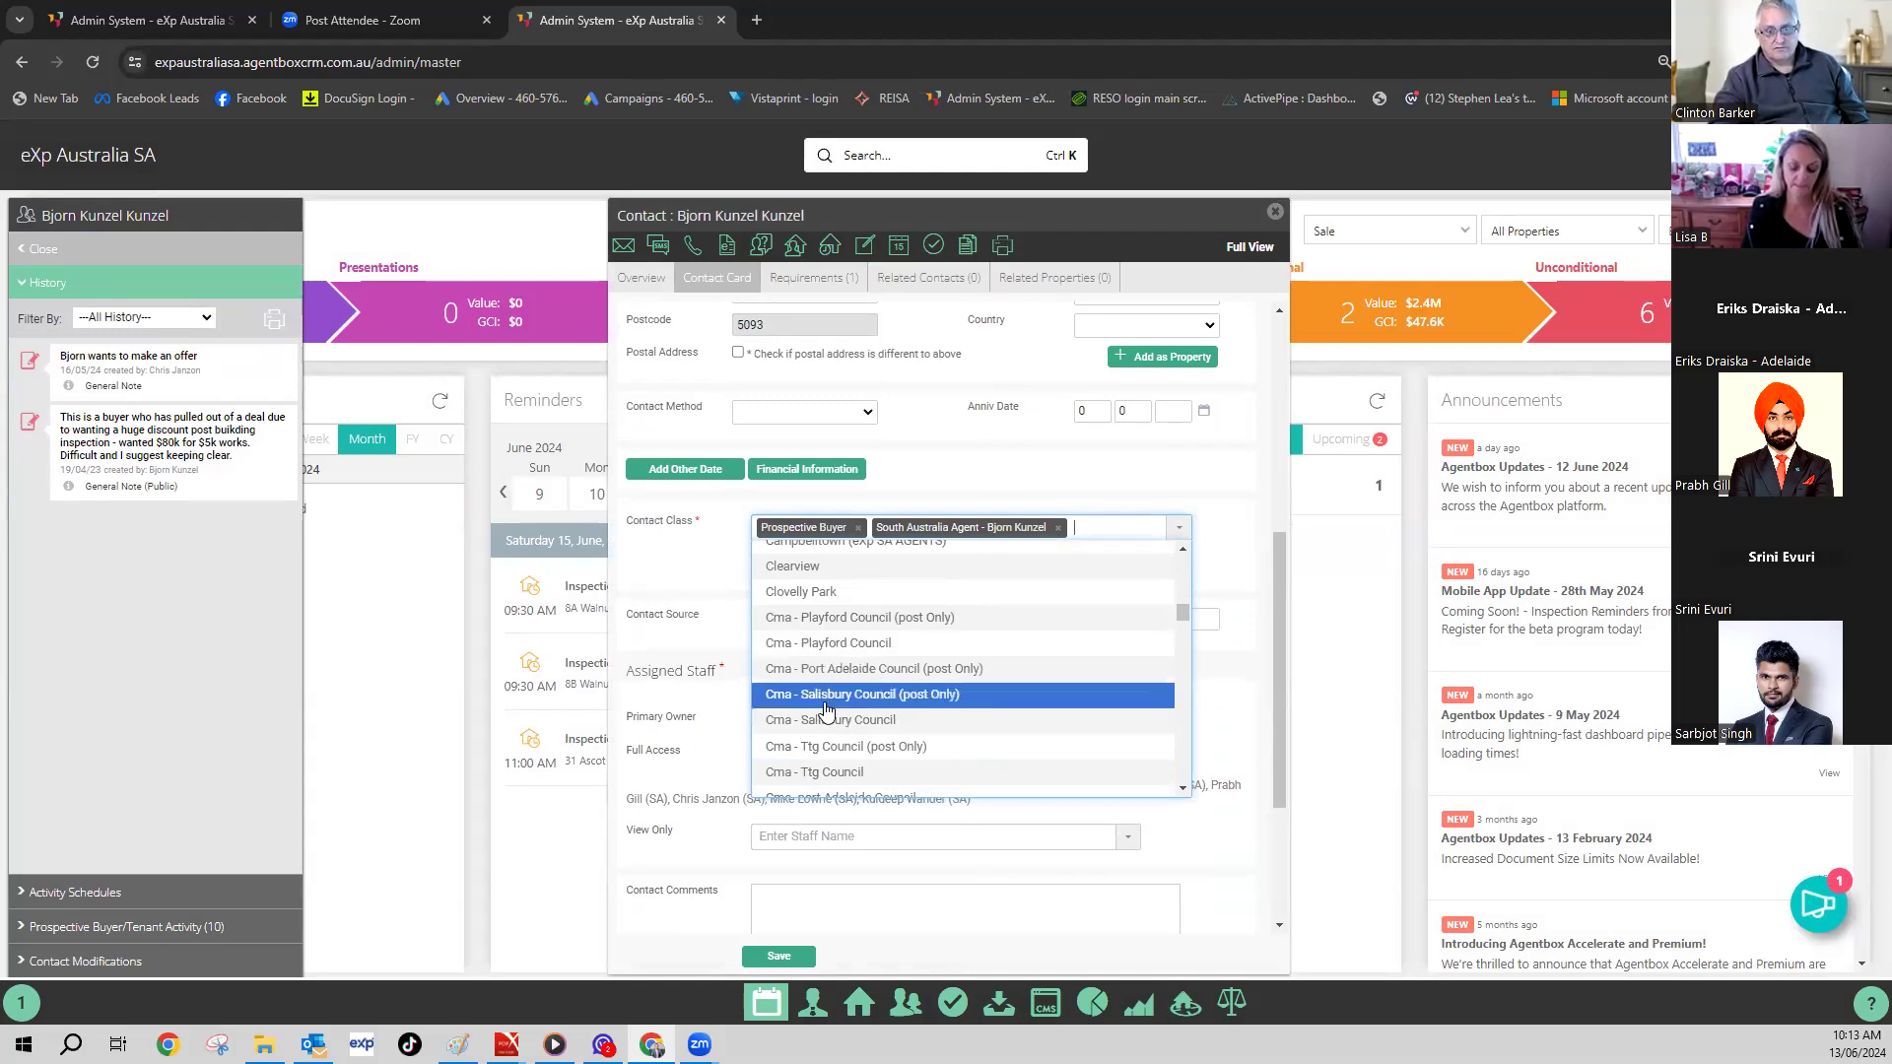
scroll(912, 703, "down", 5)
scroll(913, 704, "down", 3)
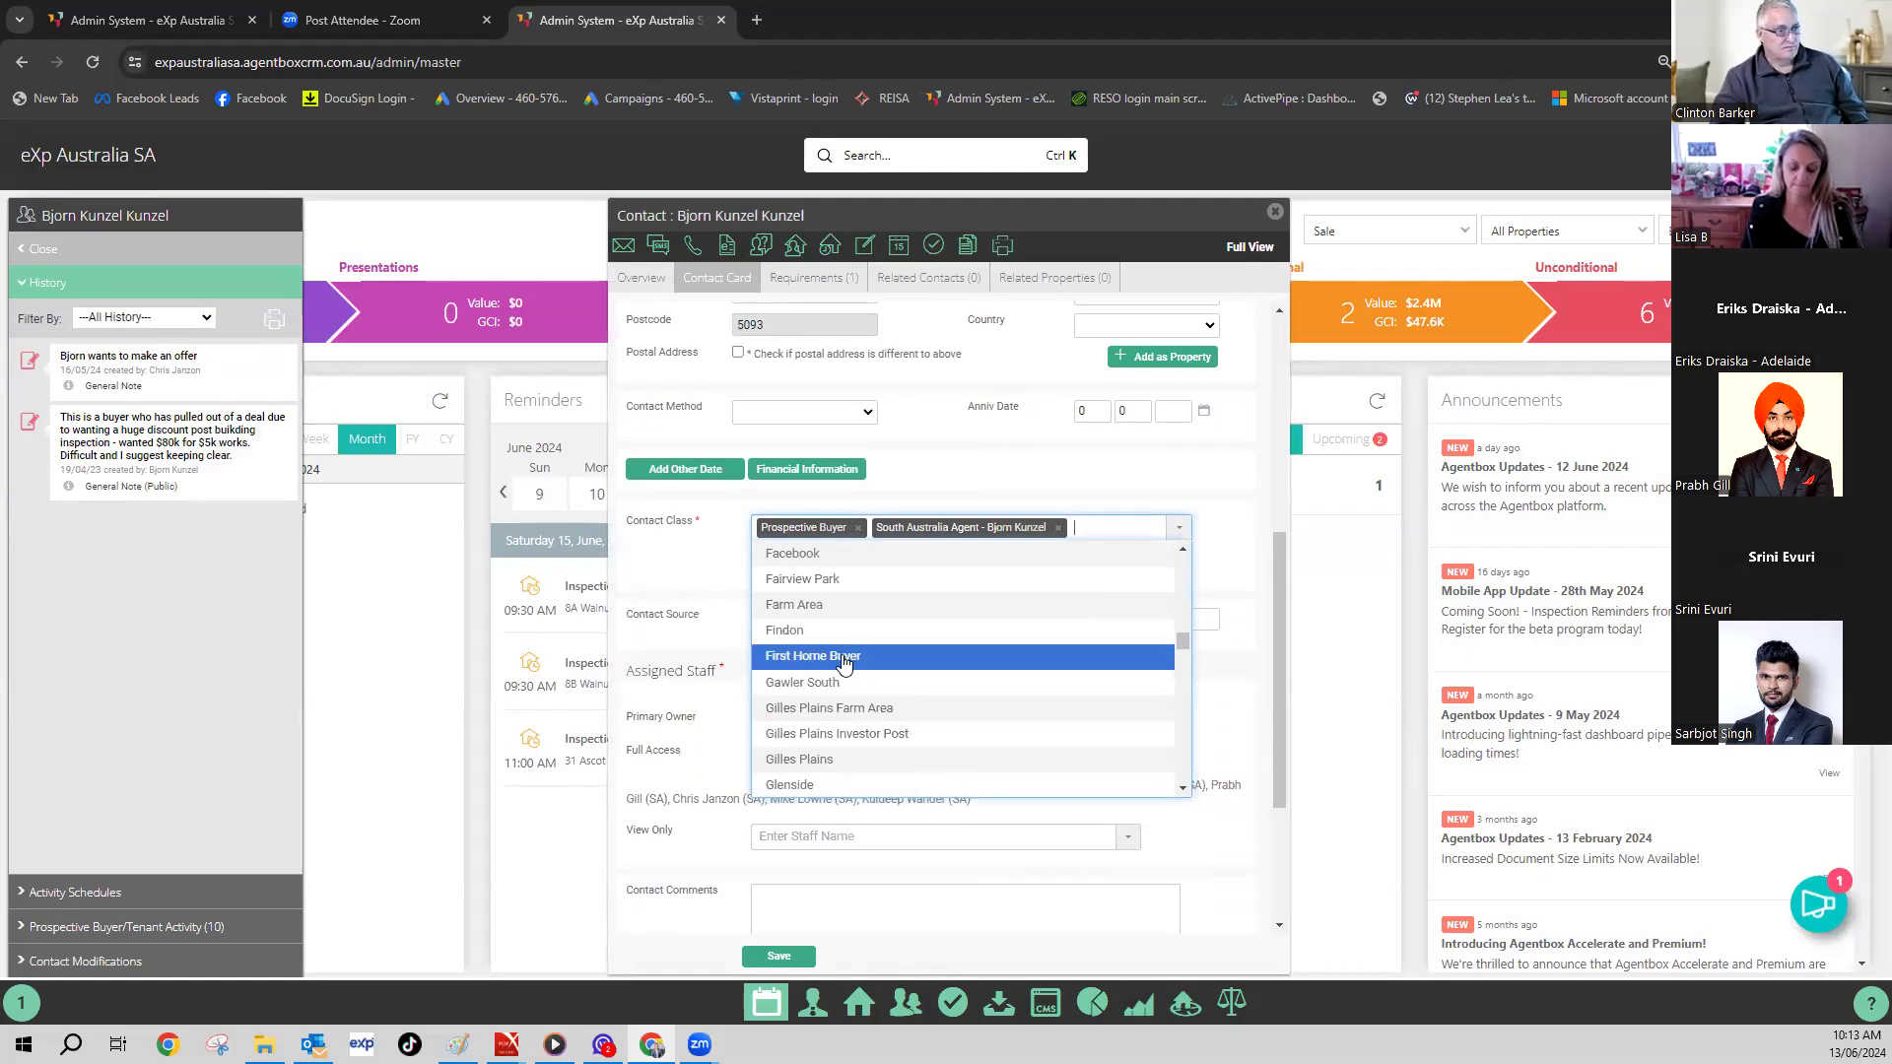
left_click(843, 656)
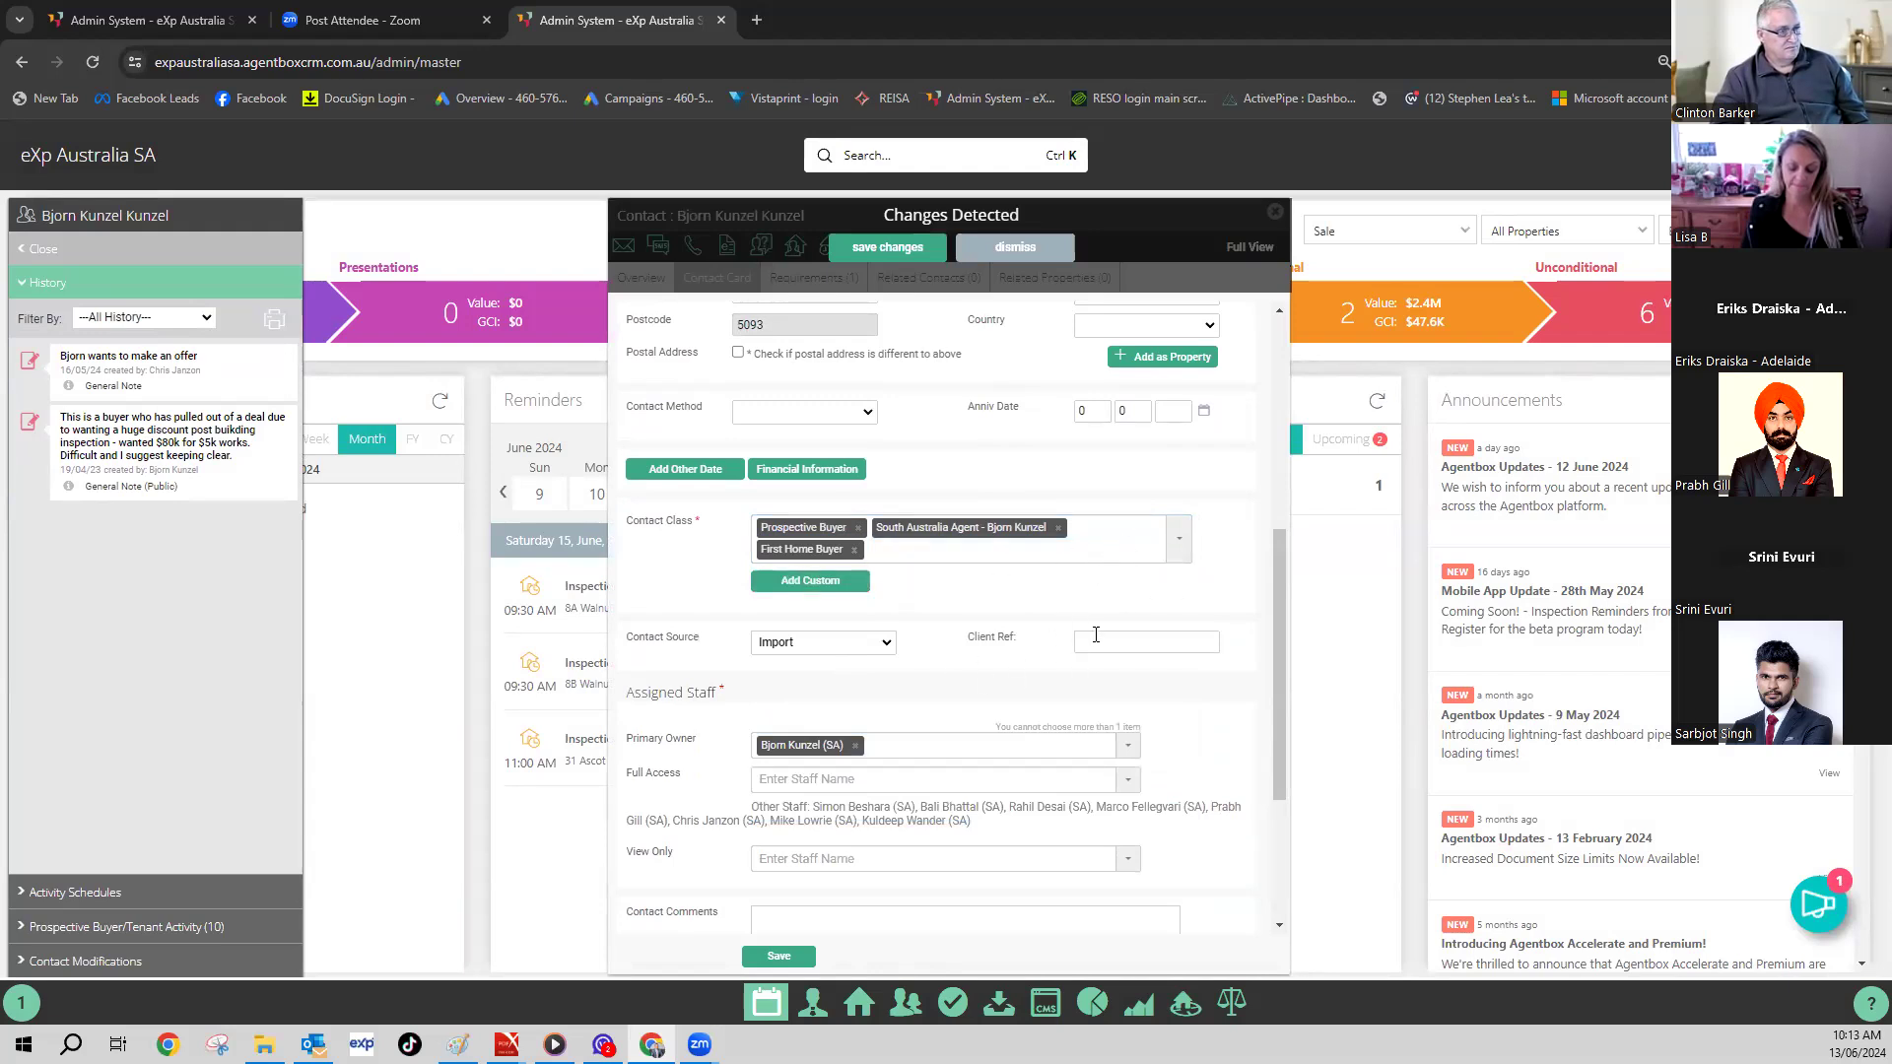
left_click(1123, 549)
- Browse the custom contact classes and close the list without adding any
scroll(1034, 604, "up", 5)
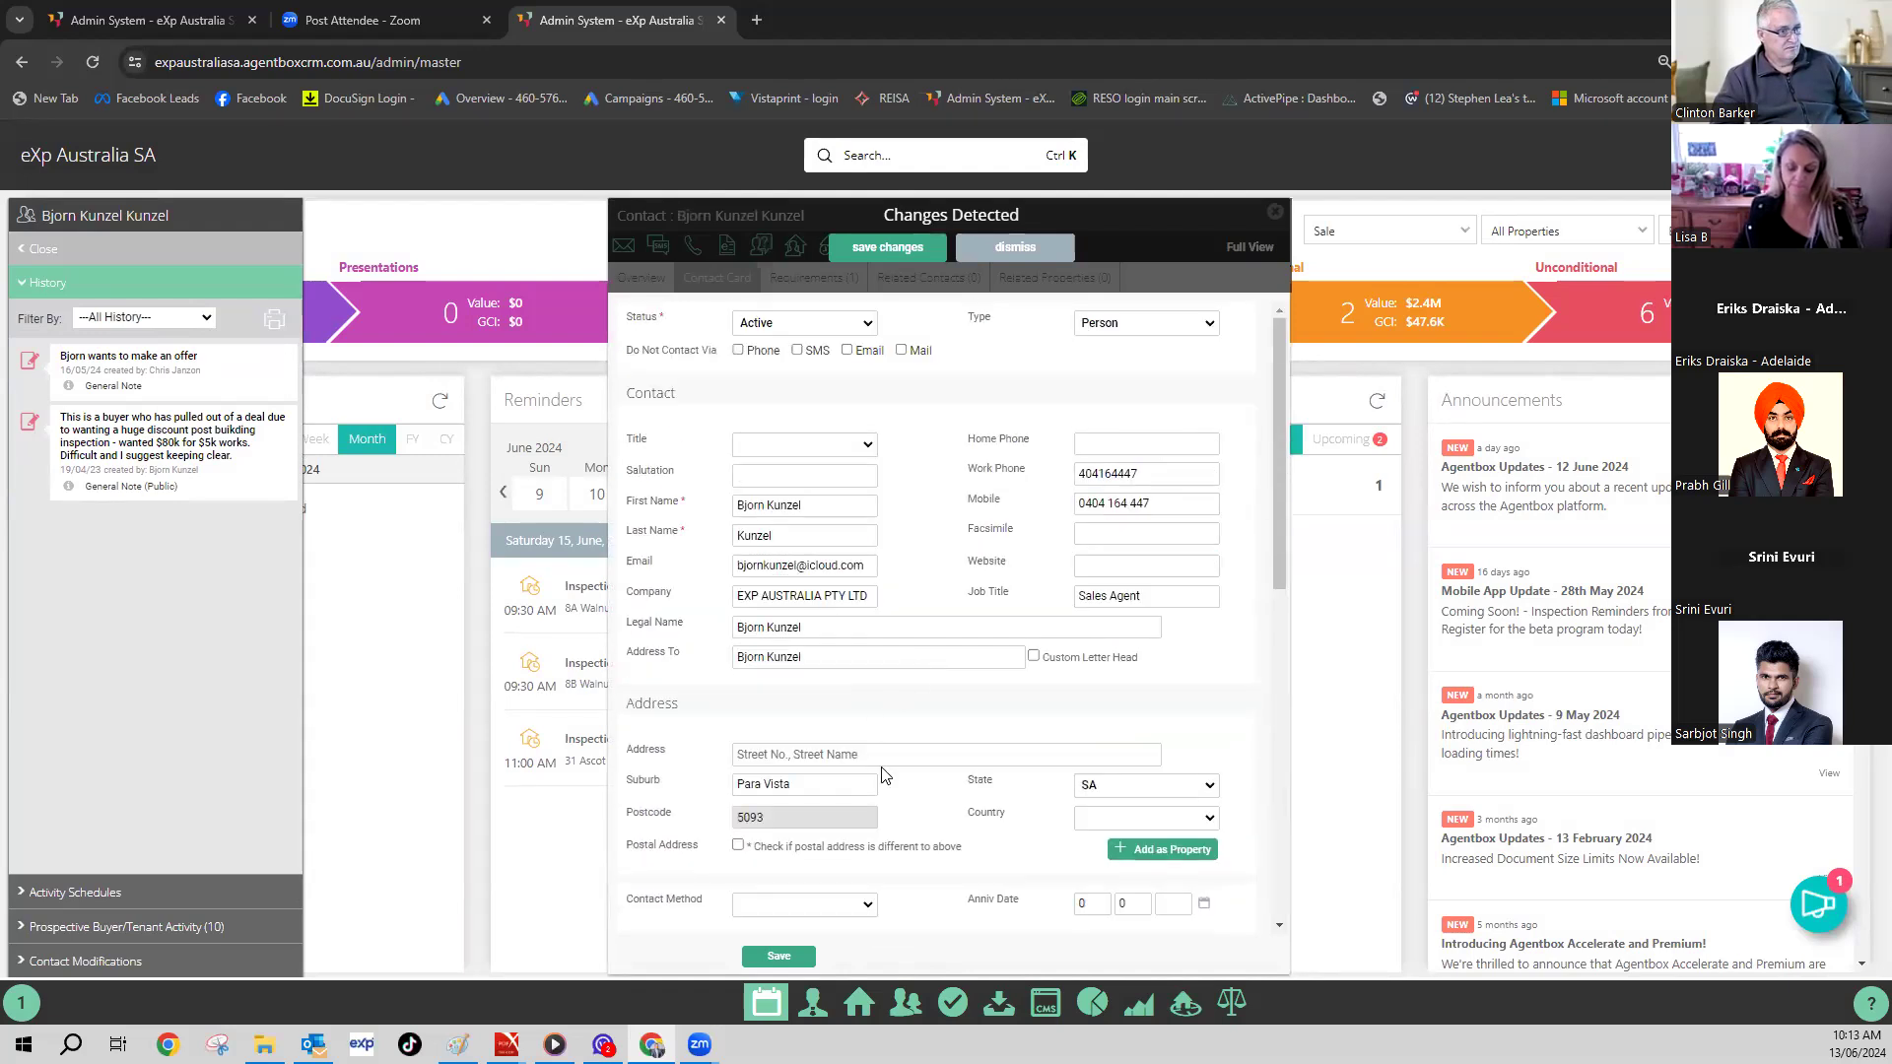
scroll(884, 776, "down", 5)
left_click(986, 641)
scroll(996, 719, "down", 2)
scroll(986, 723, "up", 2)
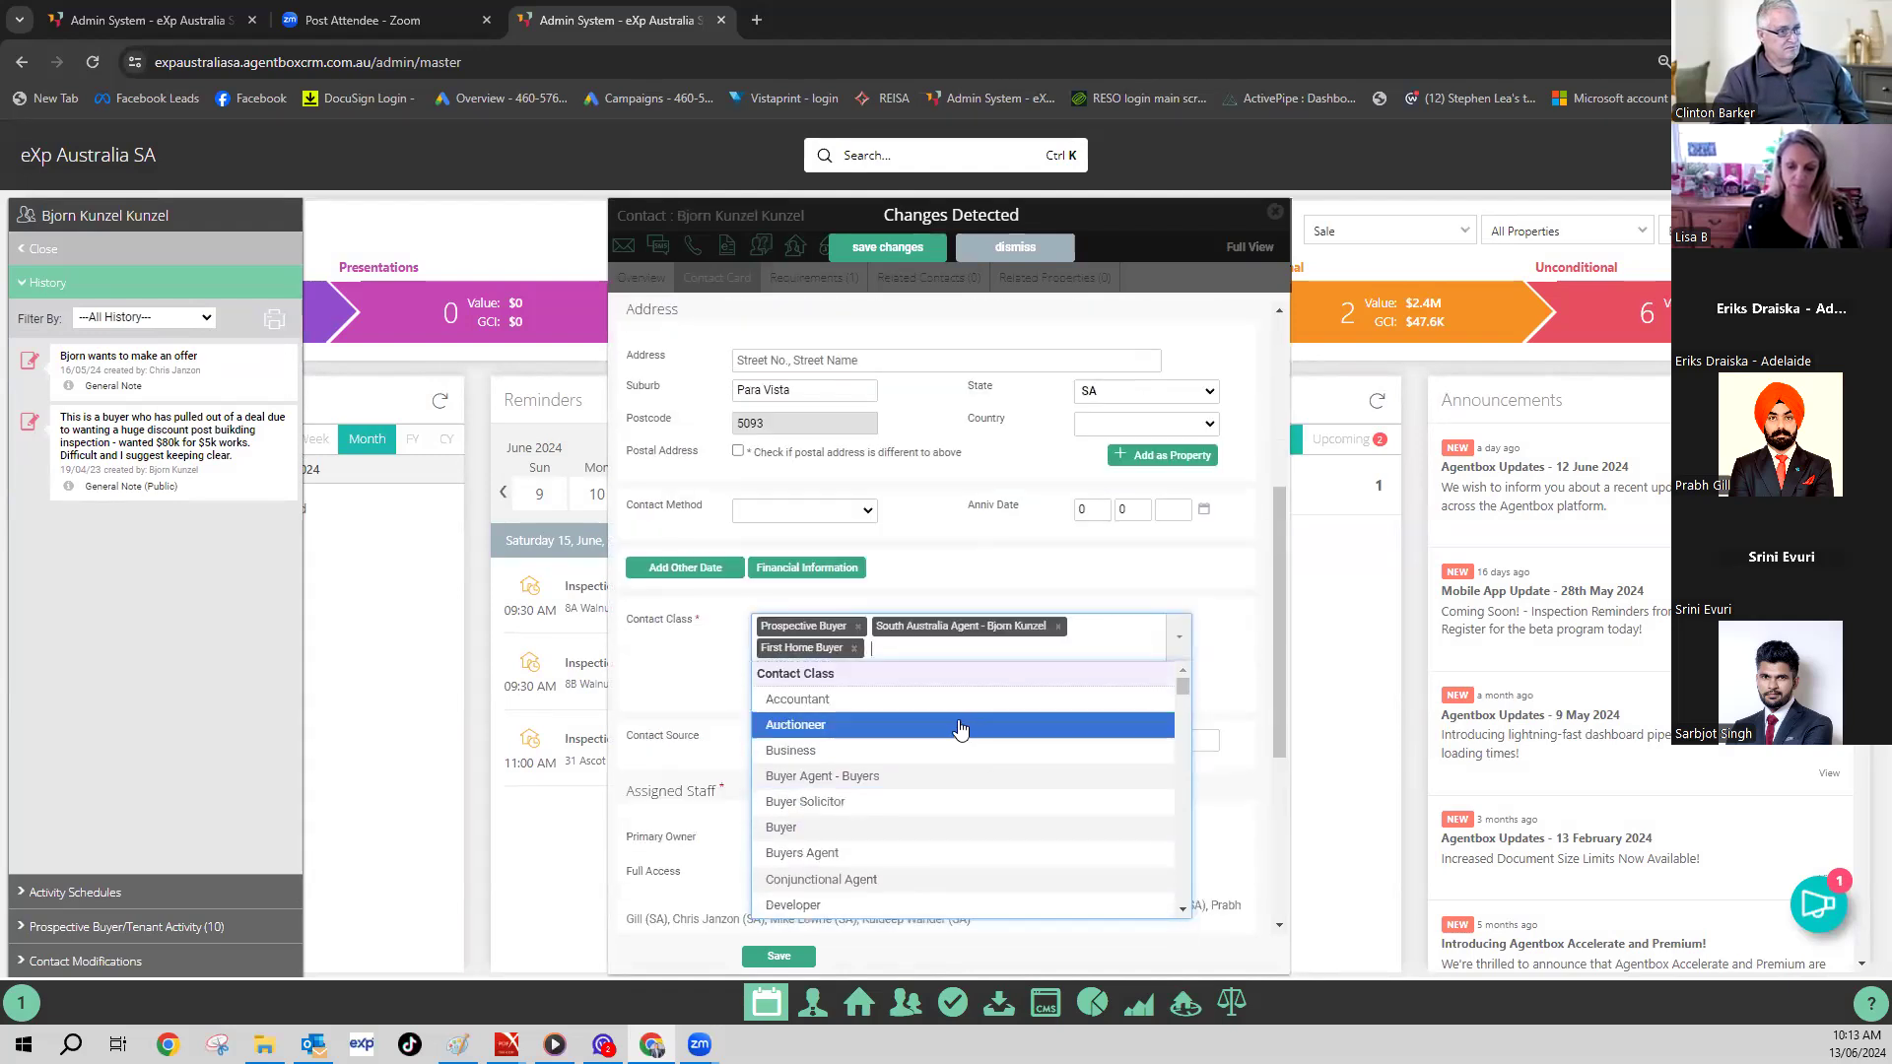
scroll(961, 729, "up", 1)
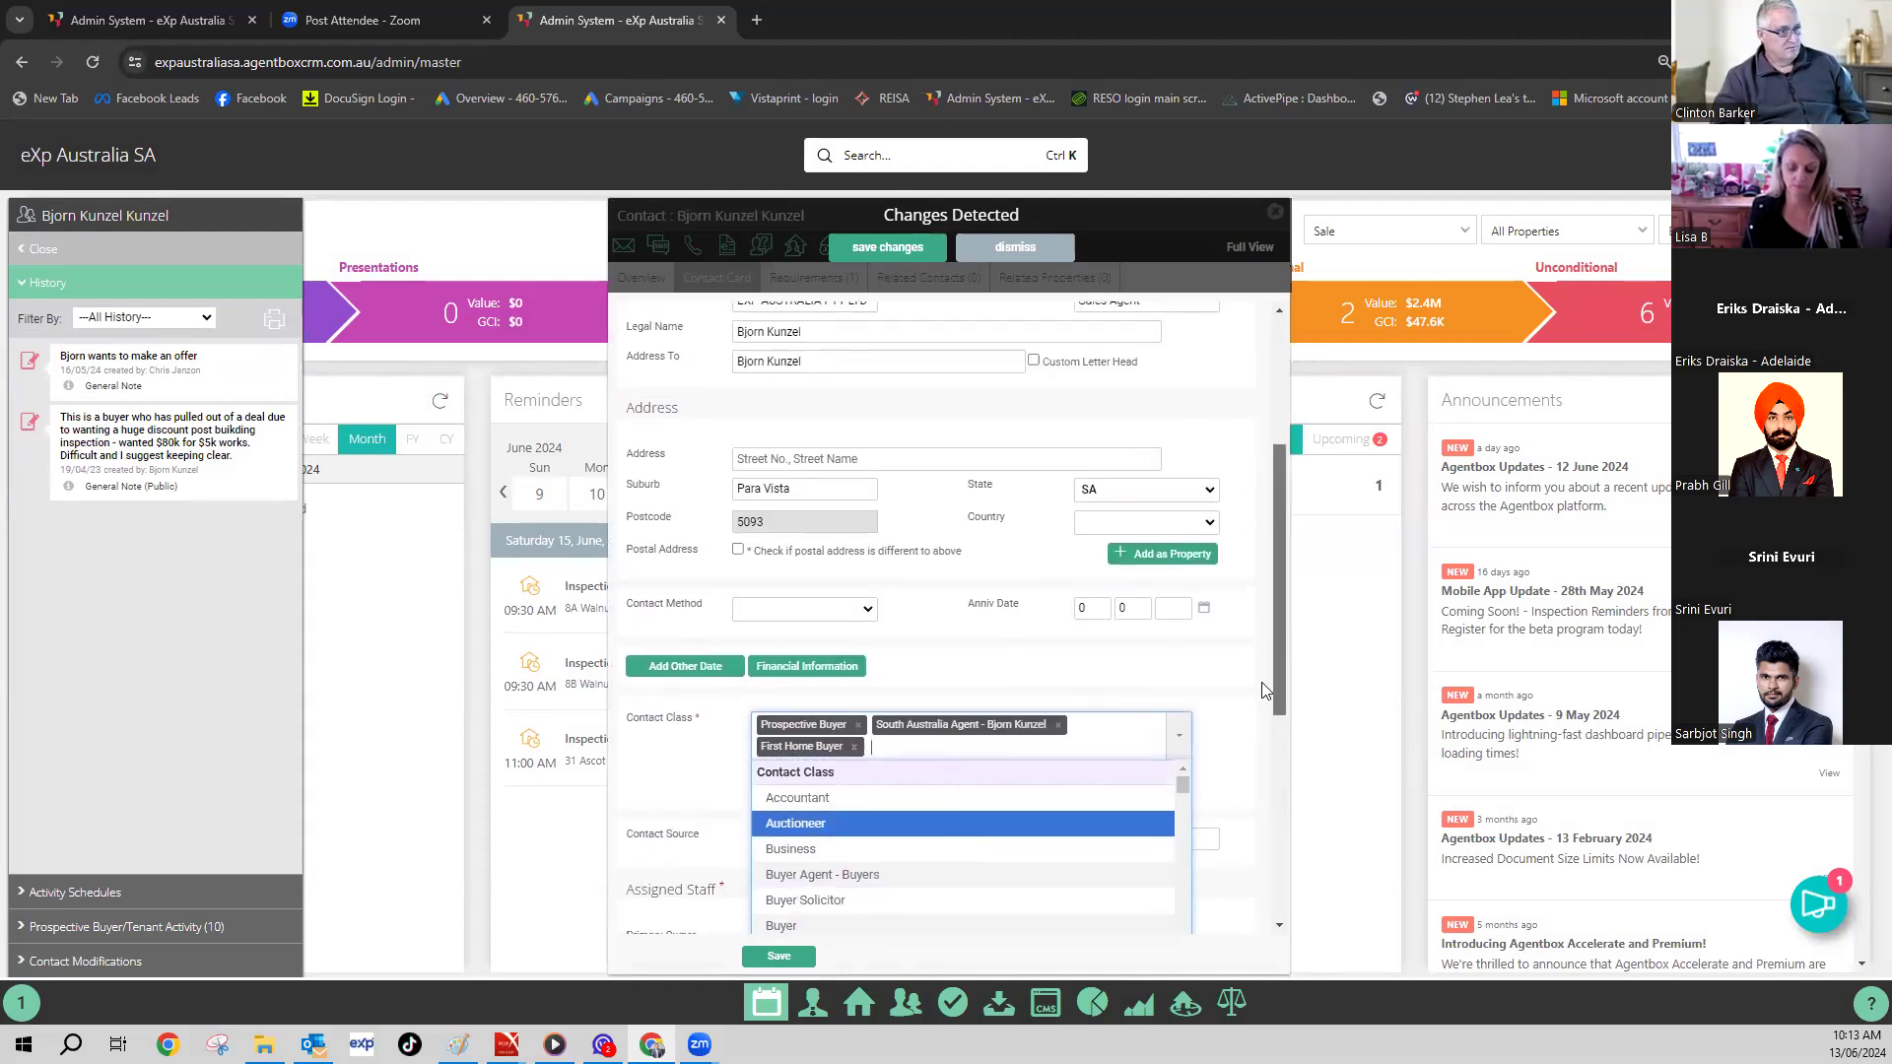
scroll(1222, 680, "down", 3)
scroll(905, 595, "down", 6)
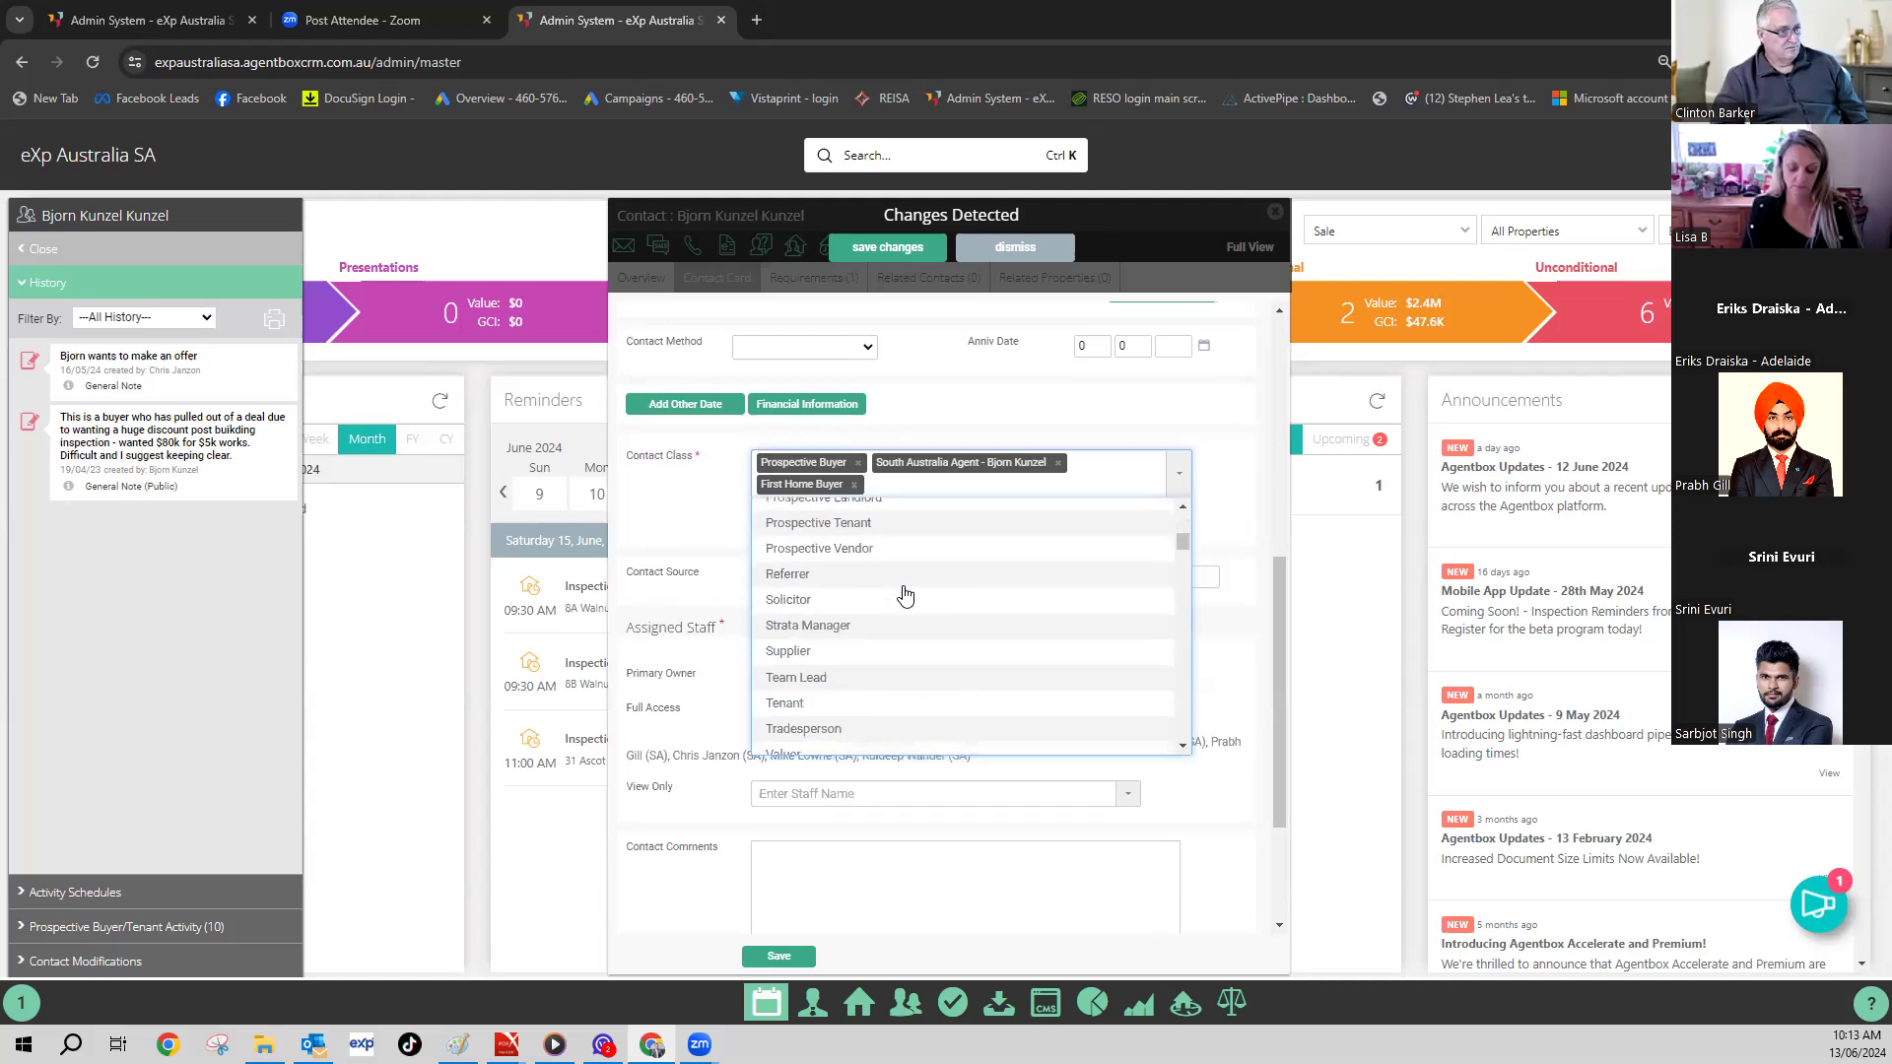
scroll(904, 595, "down", 3)
scroll(853, 598, "up", 2)
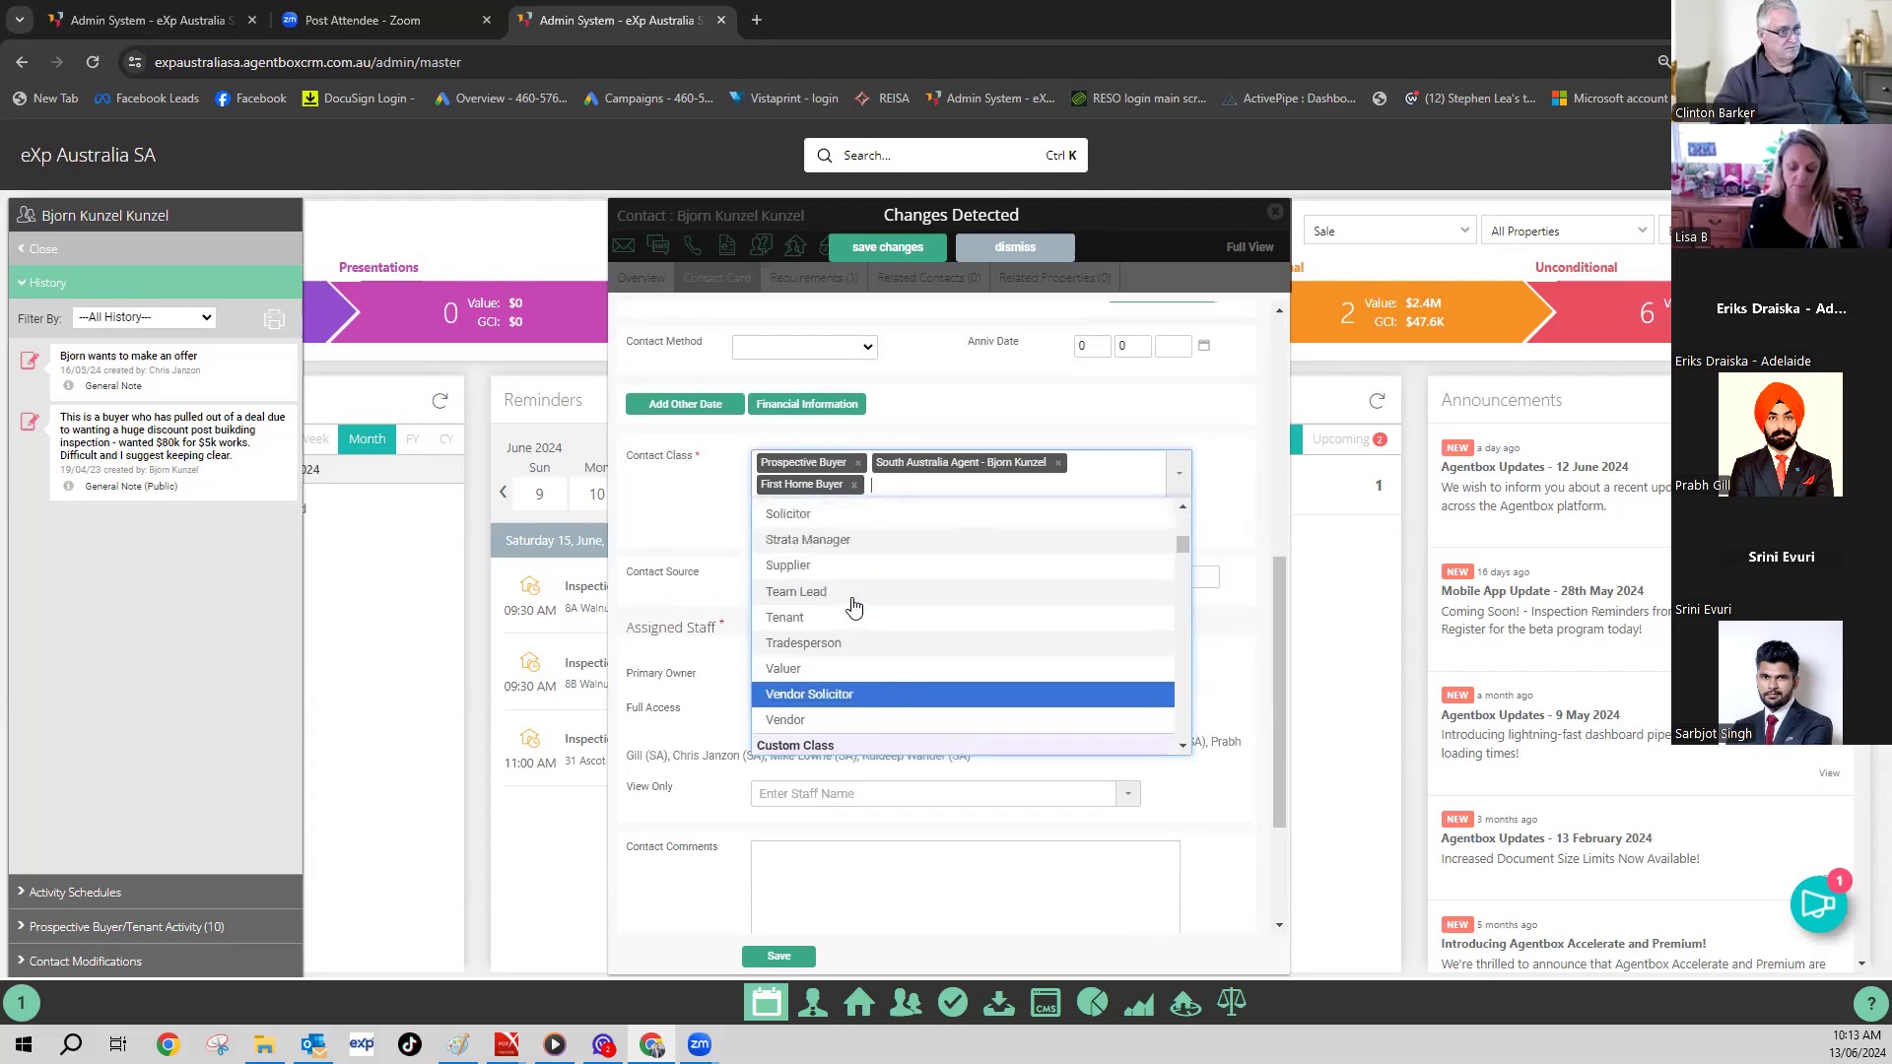
scroll(855, 606, "up", 2)
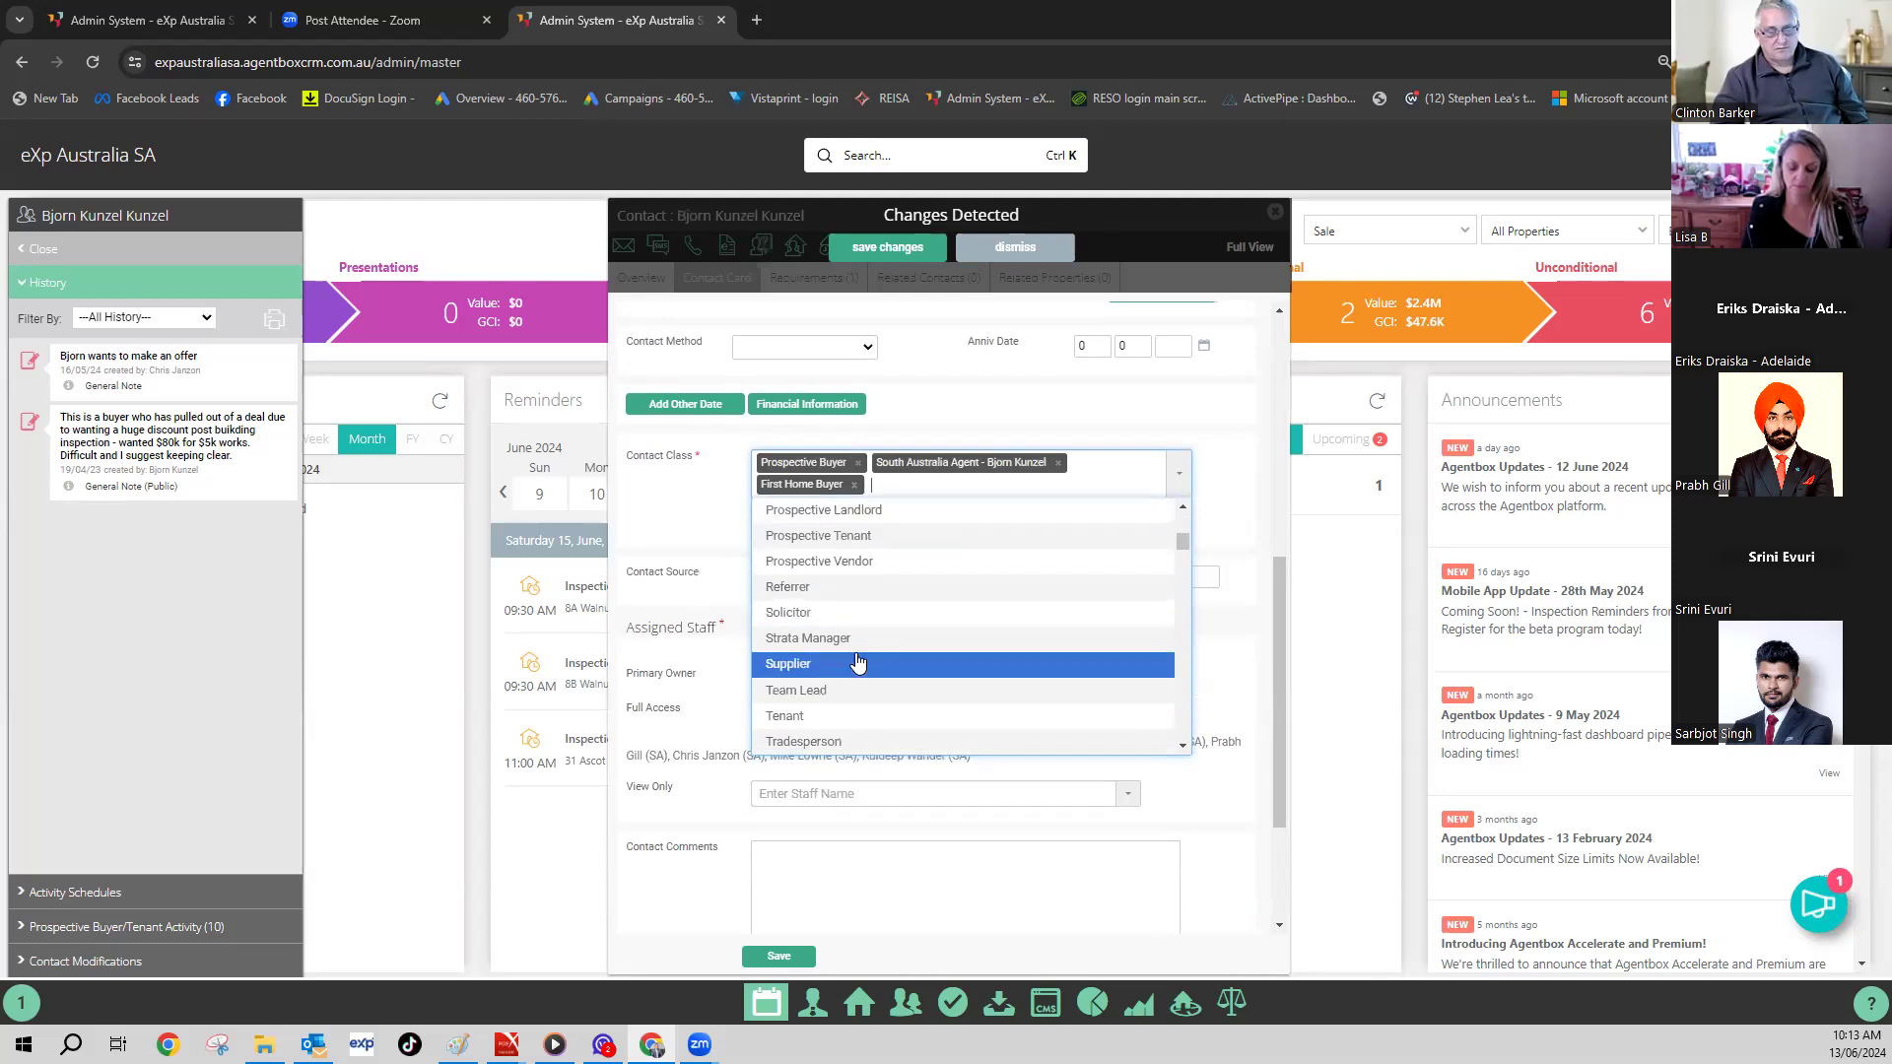
scroll(854, 631, "down", 5)
scroll(854, 639, "down", 5)
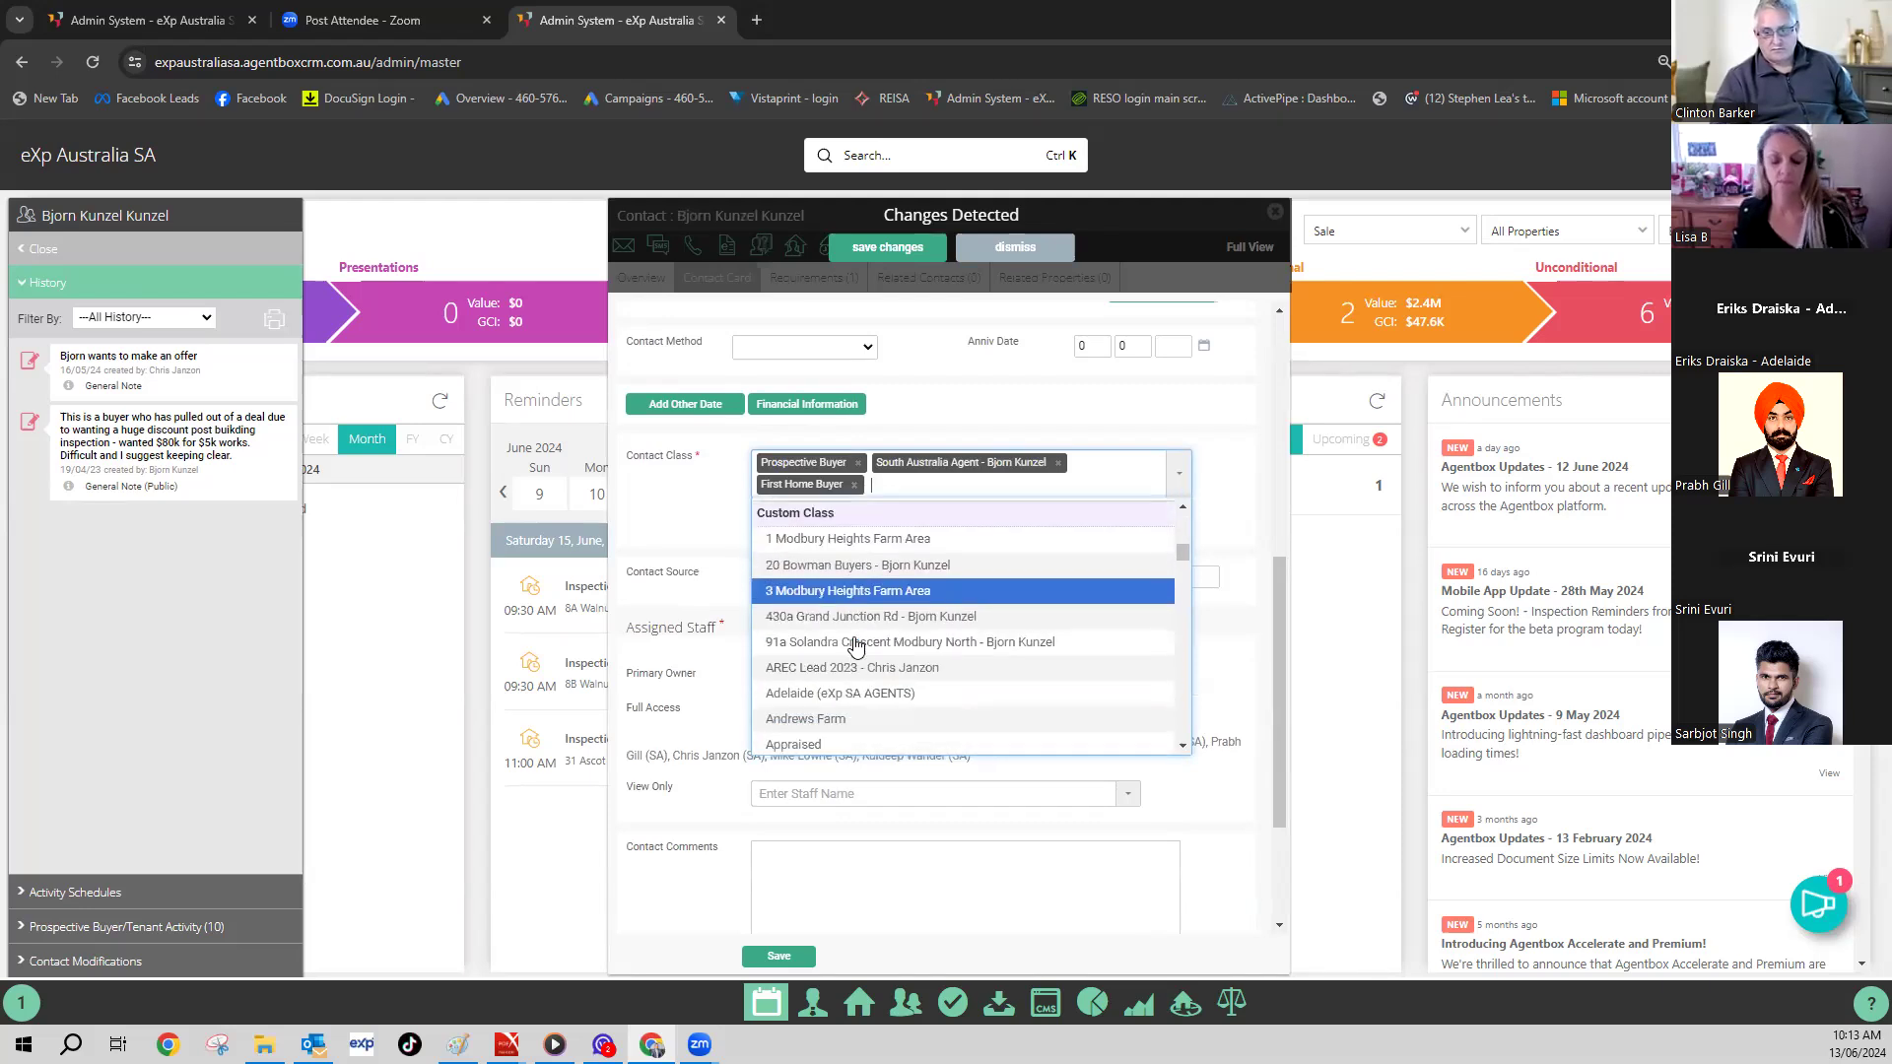
scroll(855, 639, "down", 4)
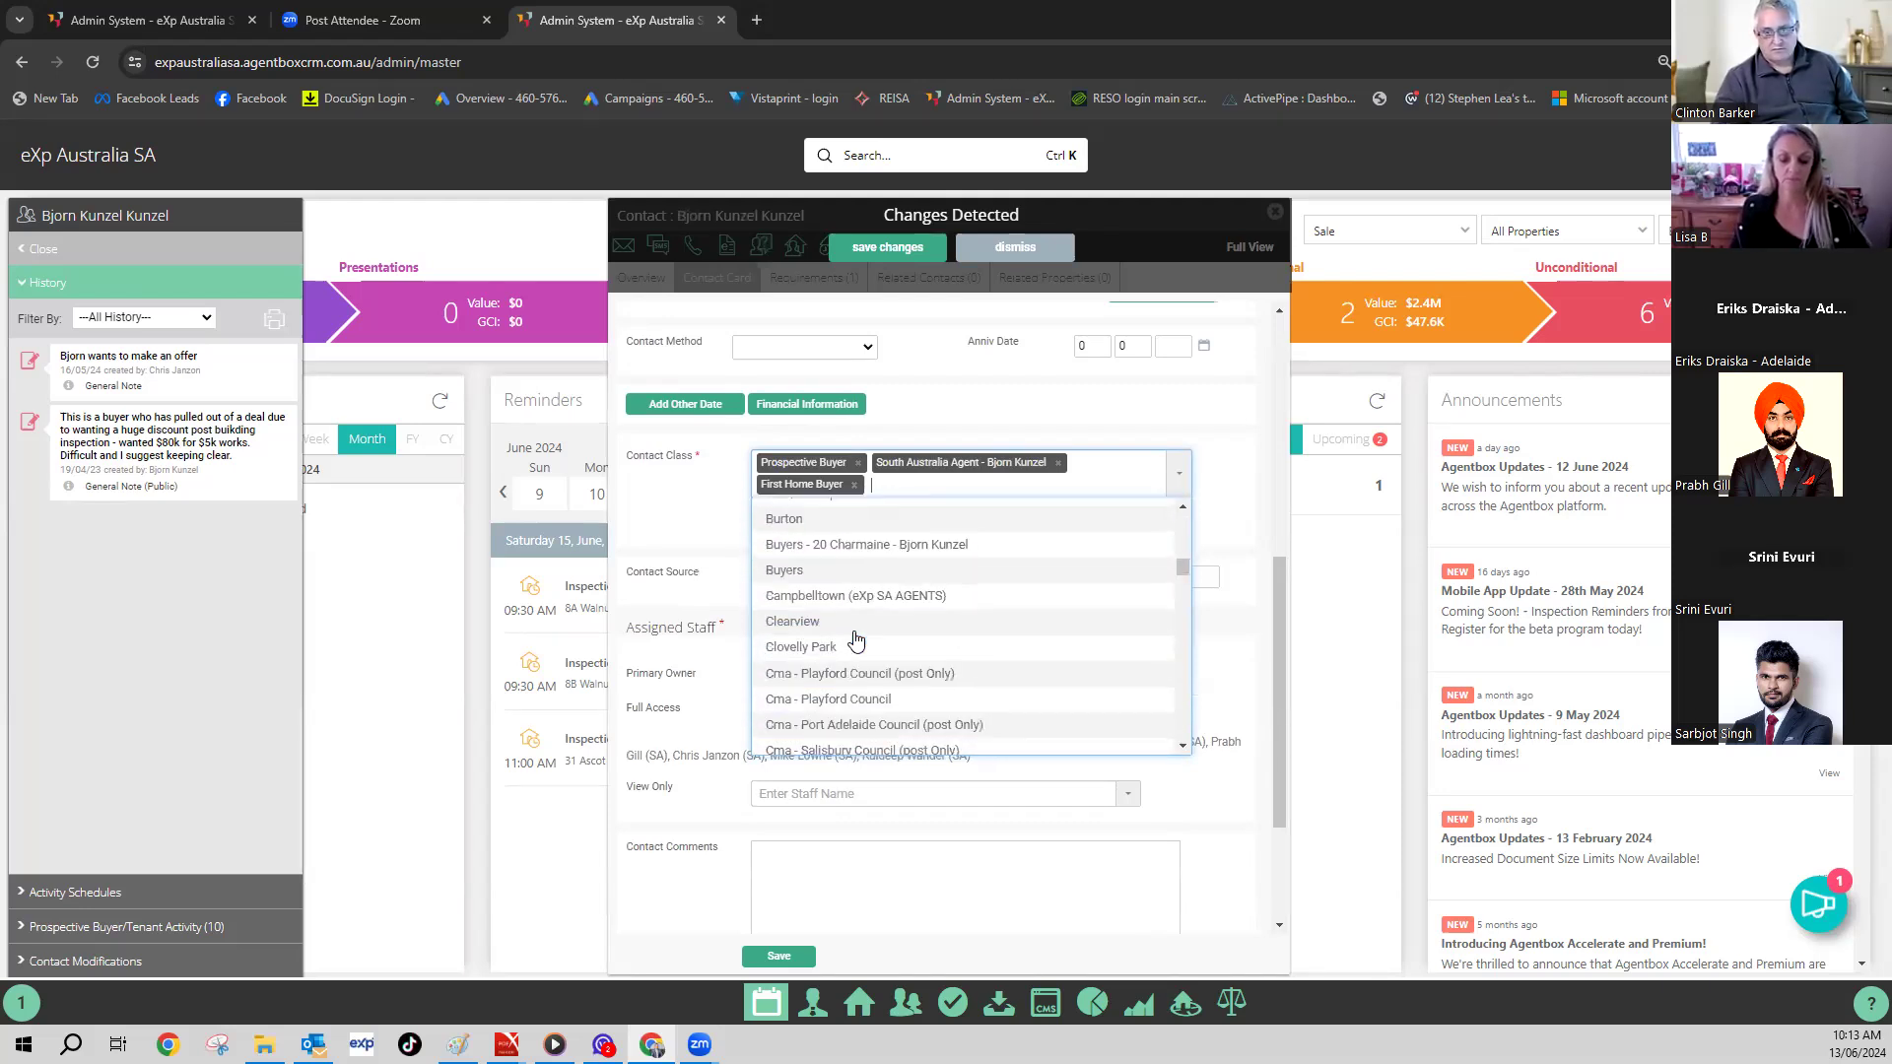
scroll(855, 635, "down", 8)
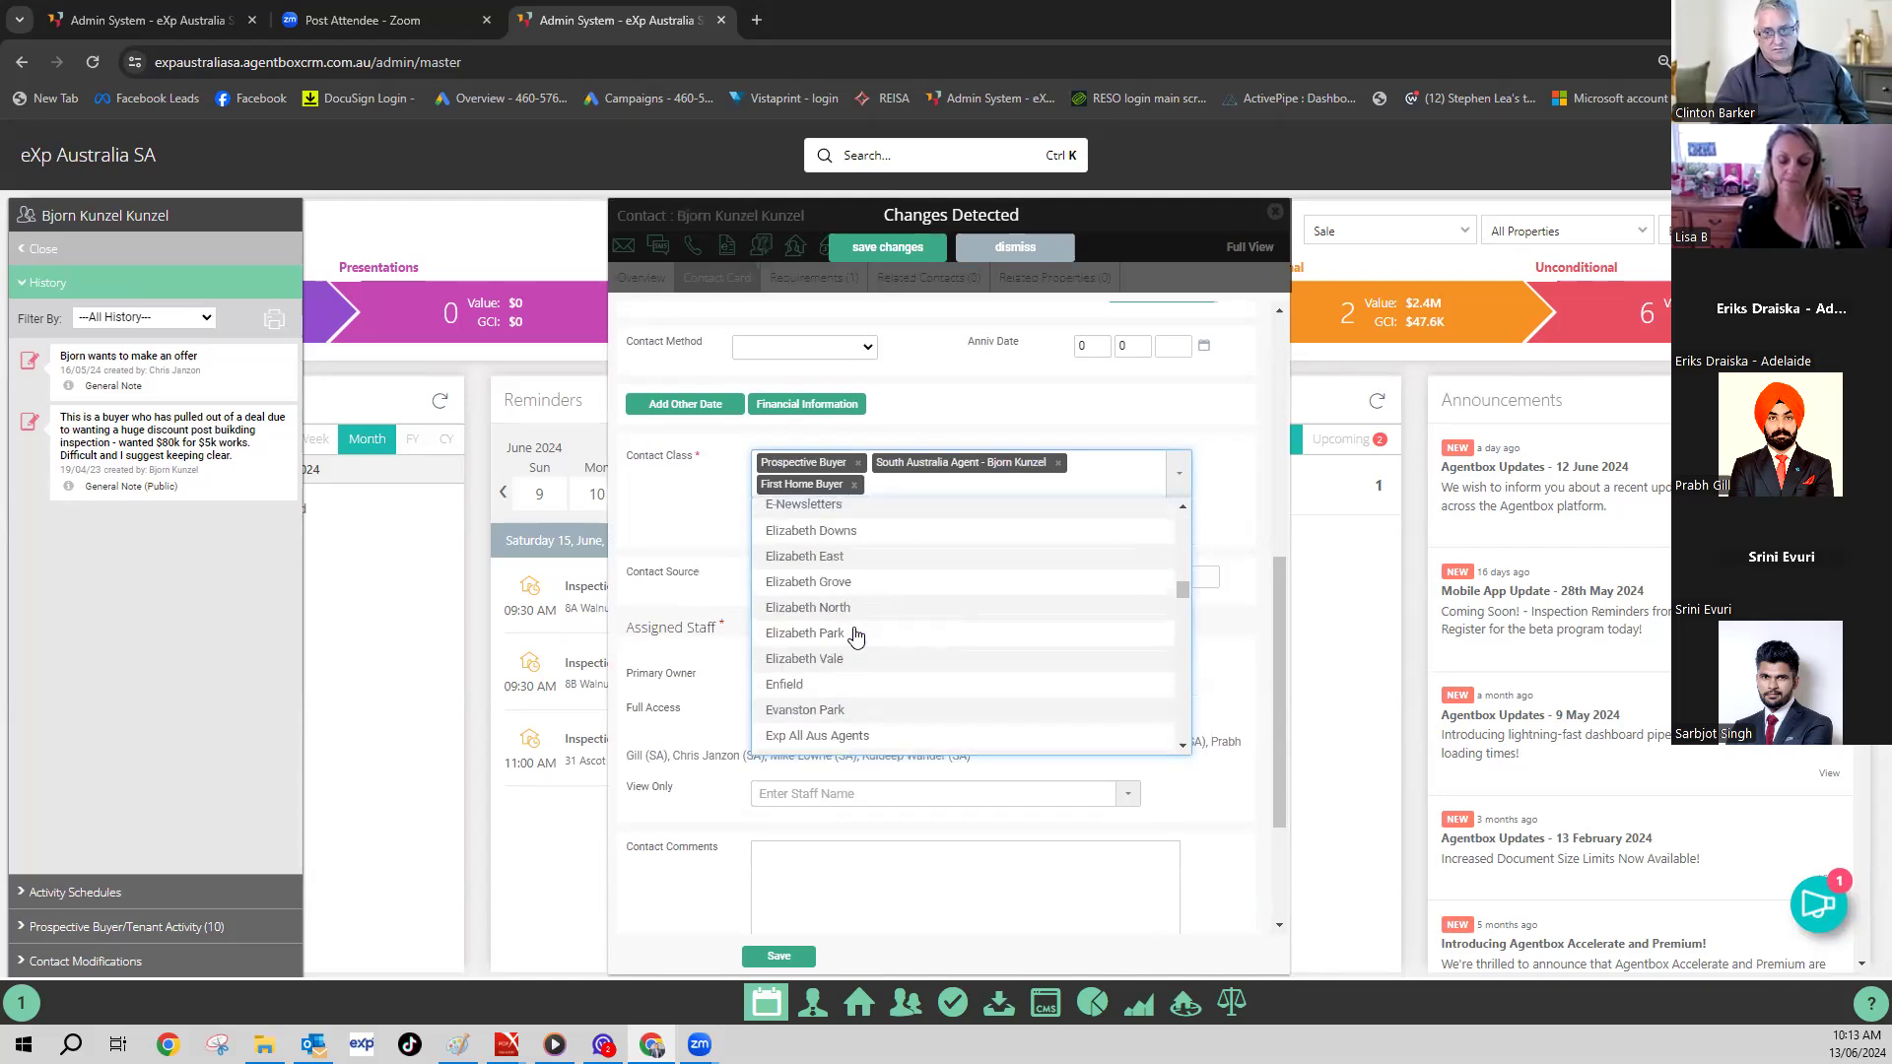
scroll(855, 635, "down", 8)
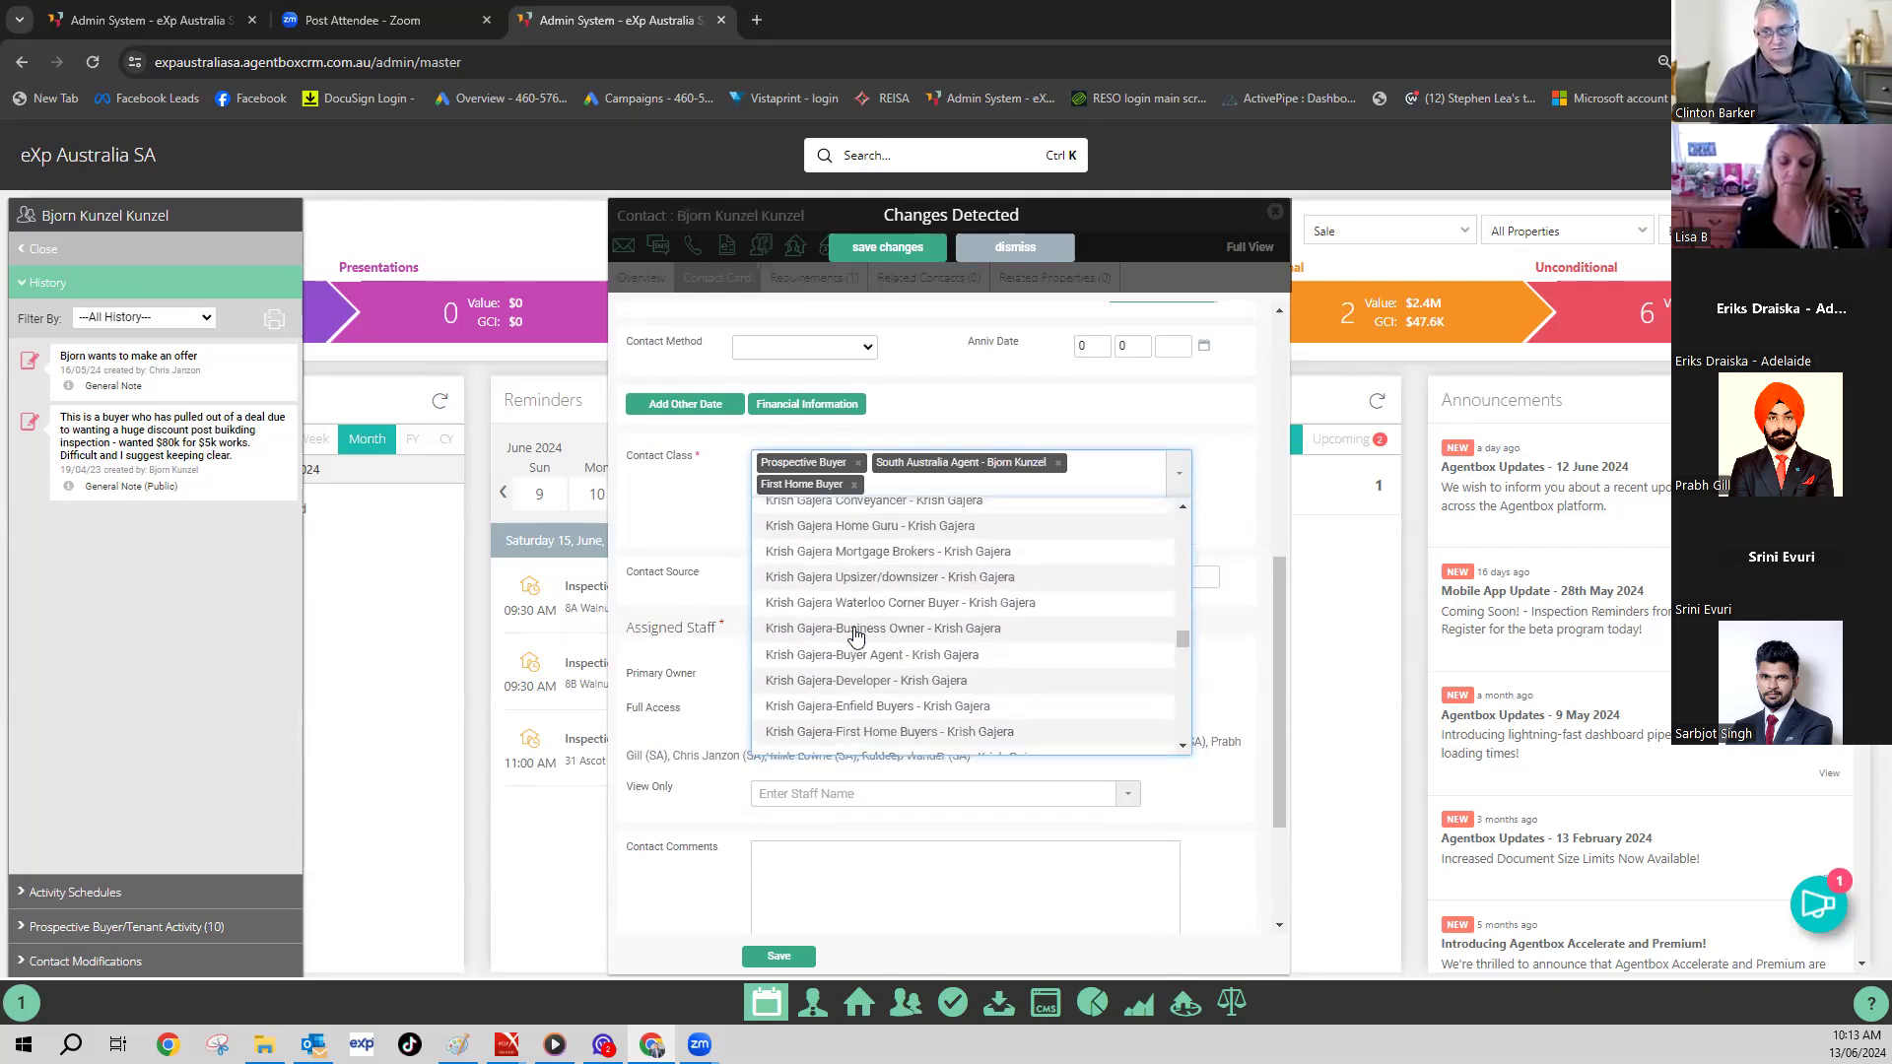
scroll(855, 635, "down", 9)
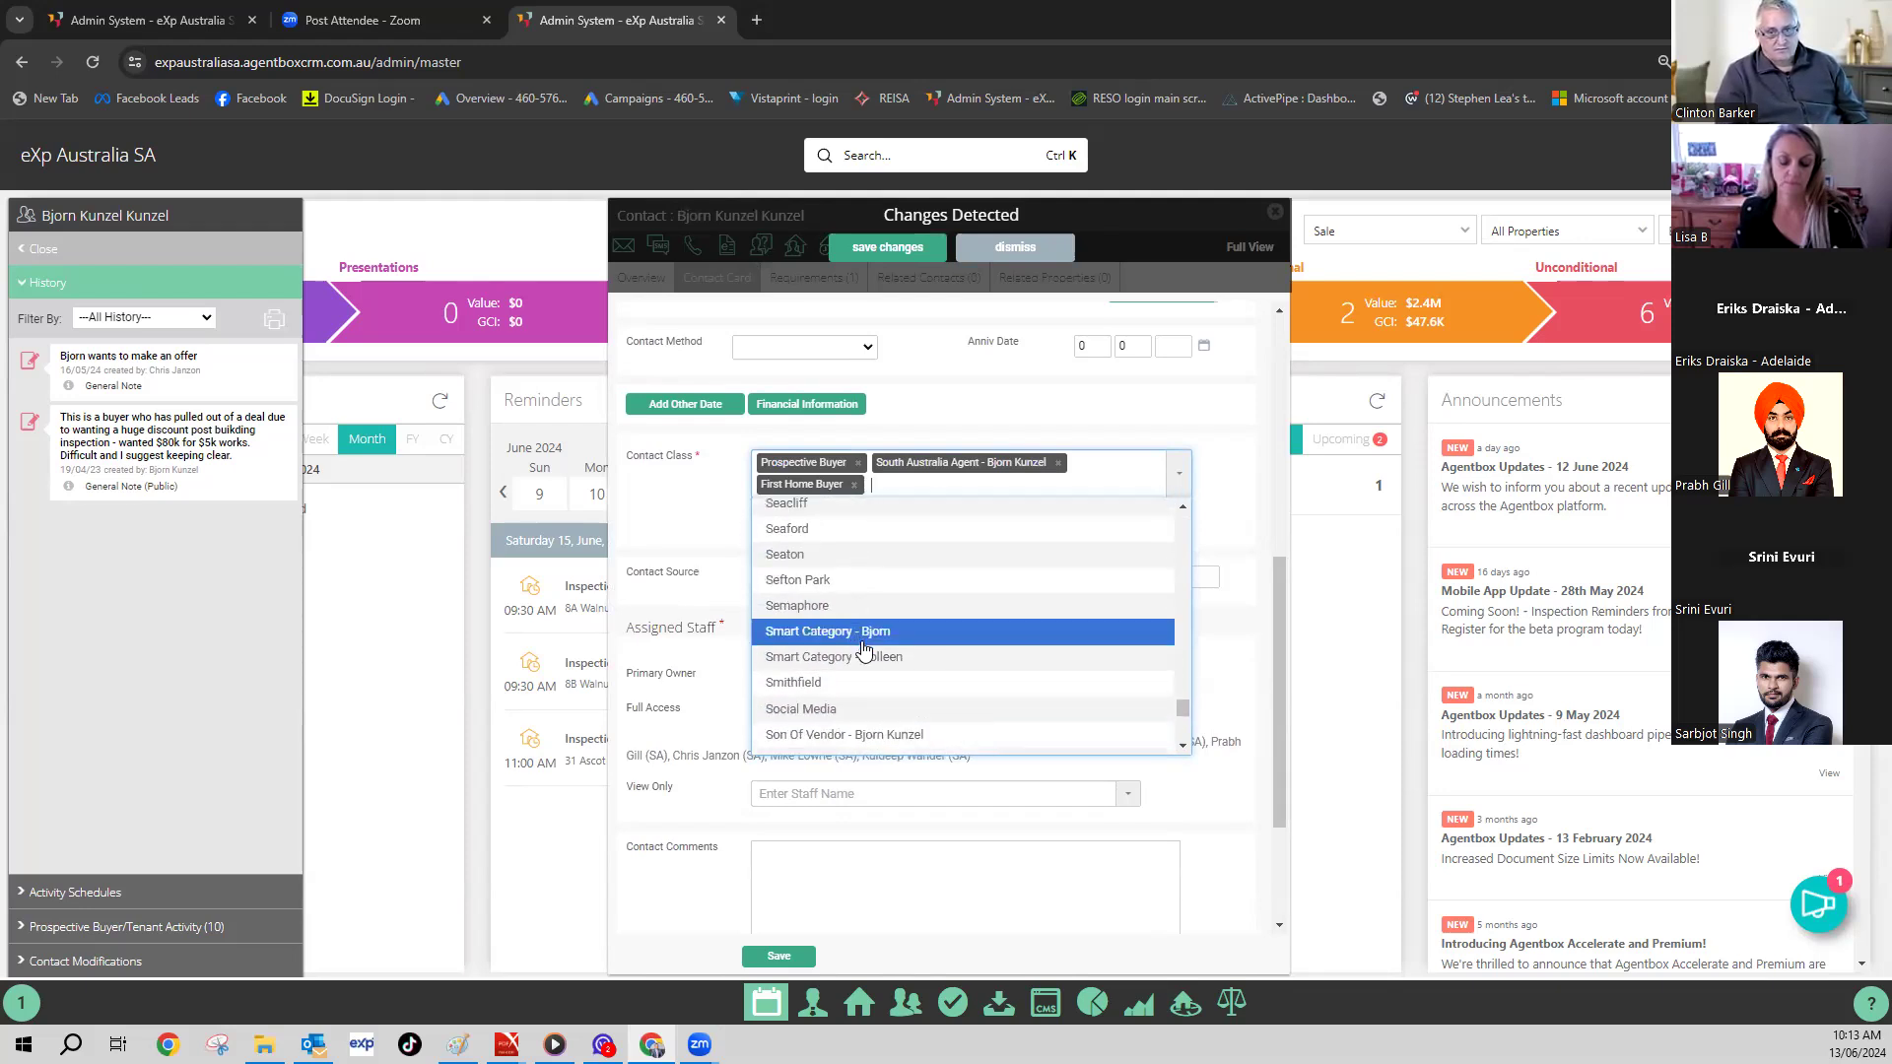
scroll(856, 635, "down", 8)
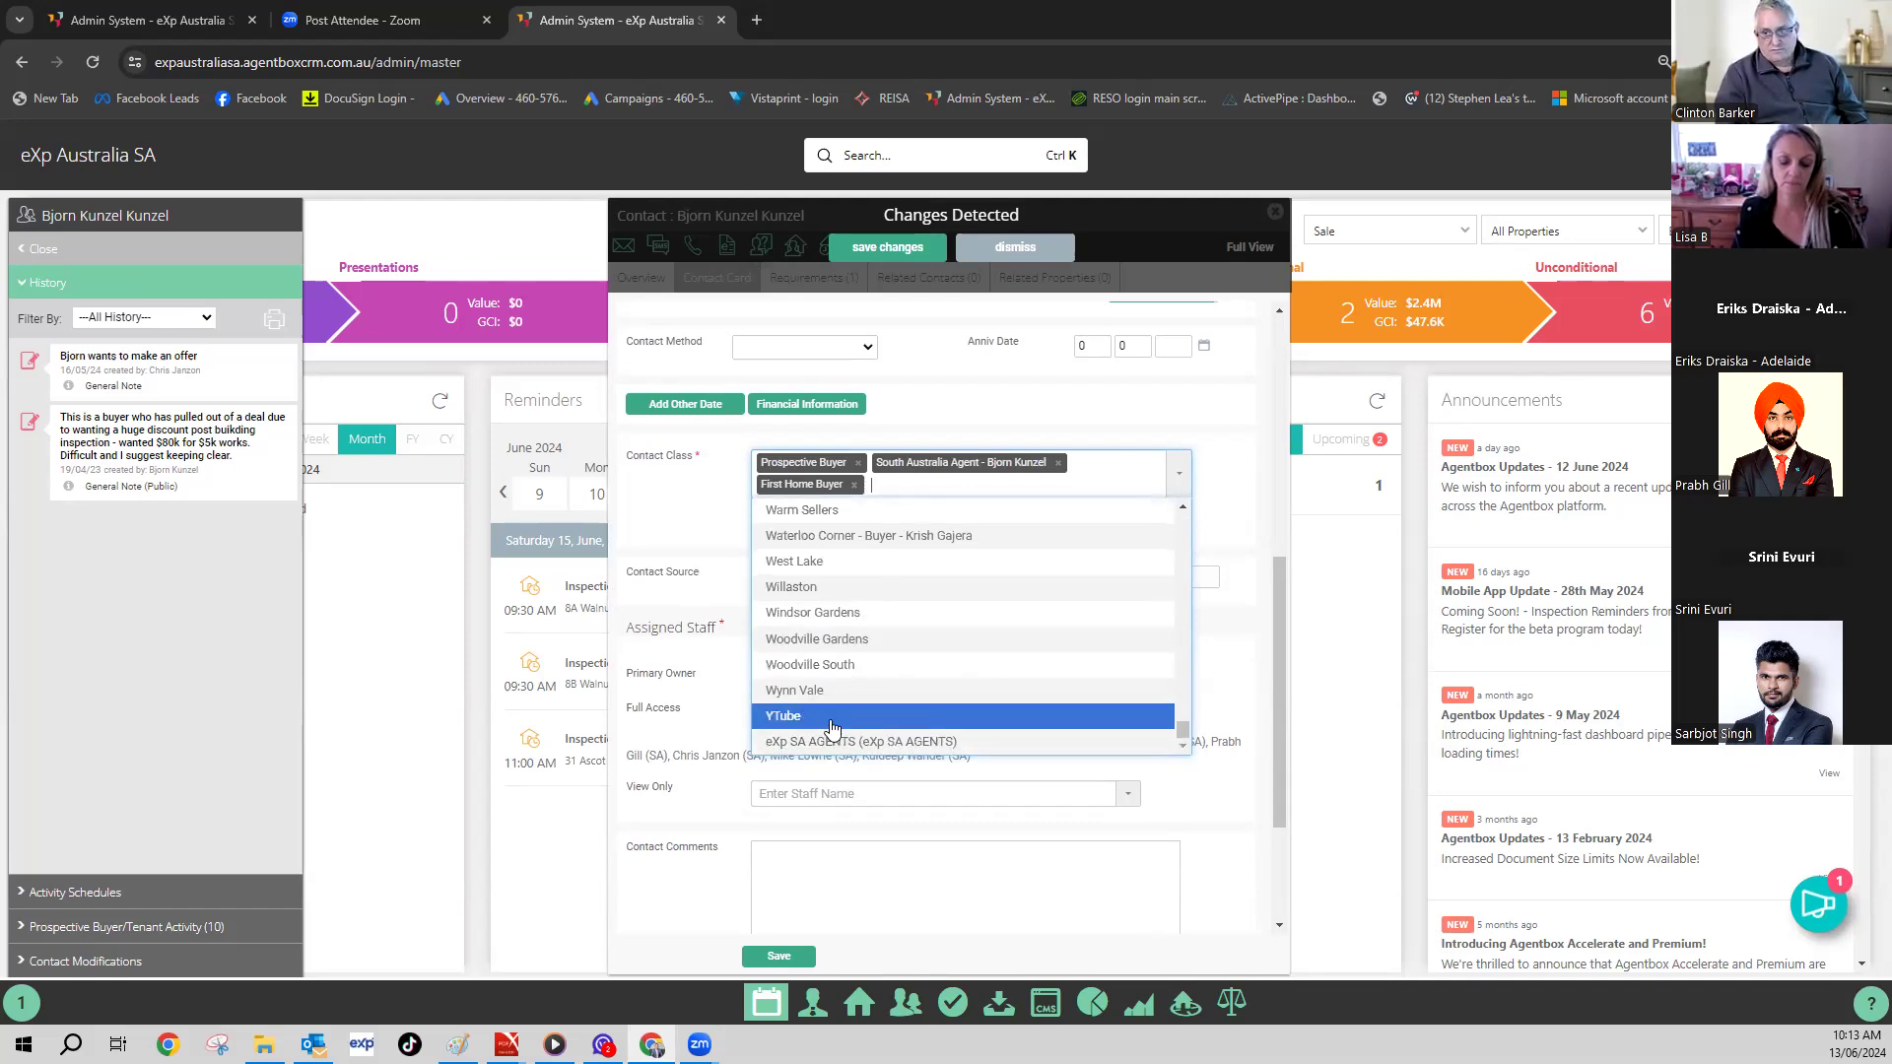
left_click(708, 512)
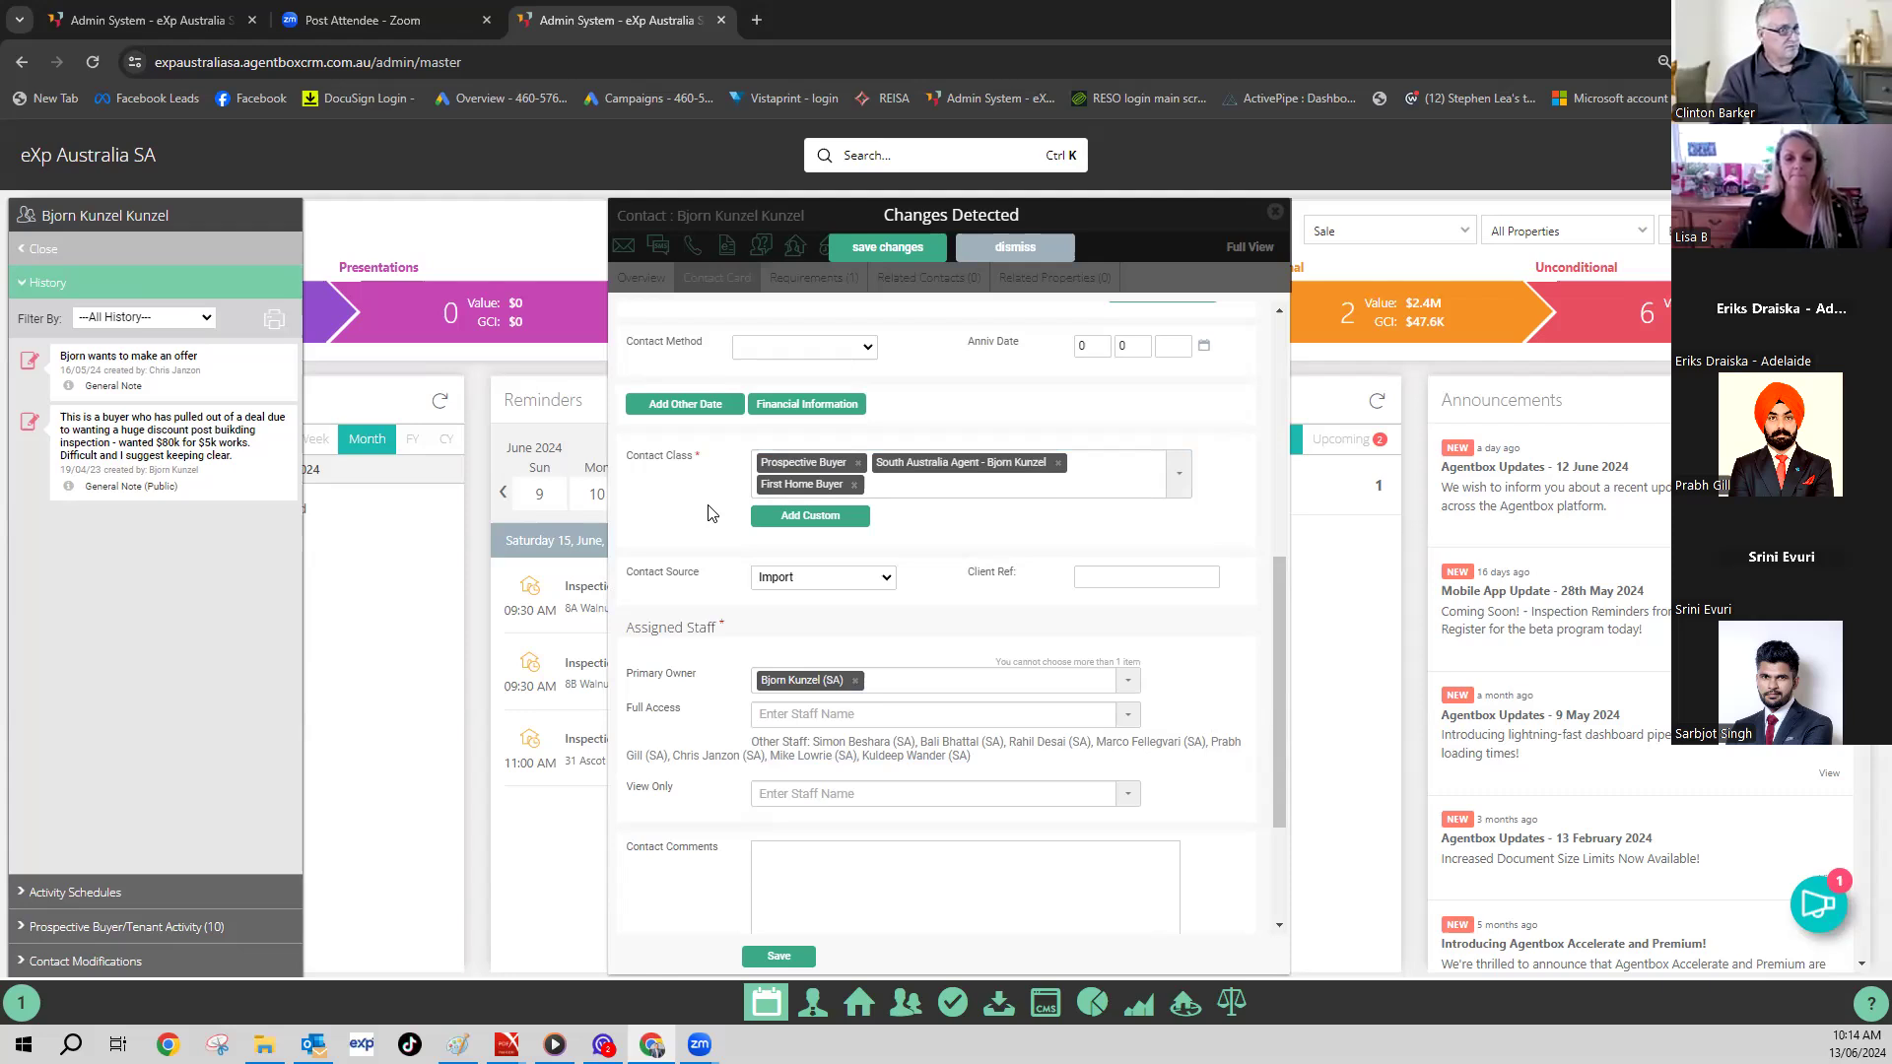
- Add Home Guru as a fourth contact class
left_click(1182, 490)
scroll(931, 636, "down", 5)
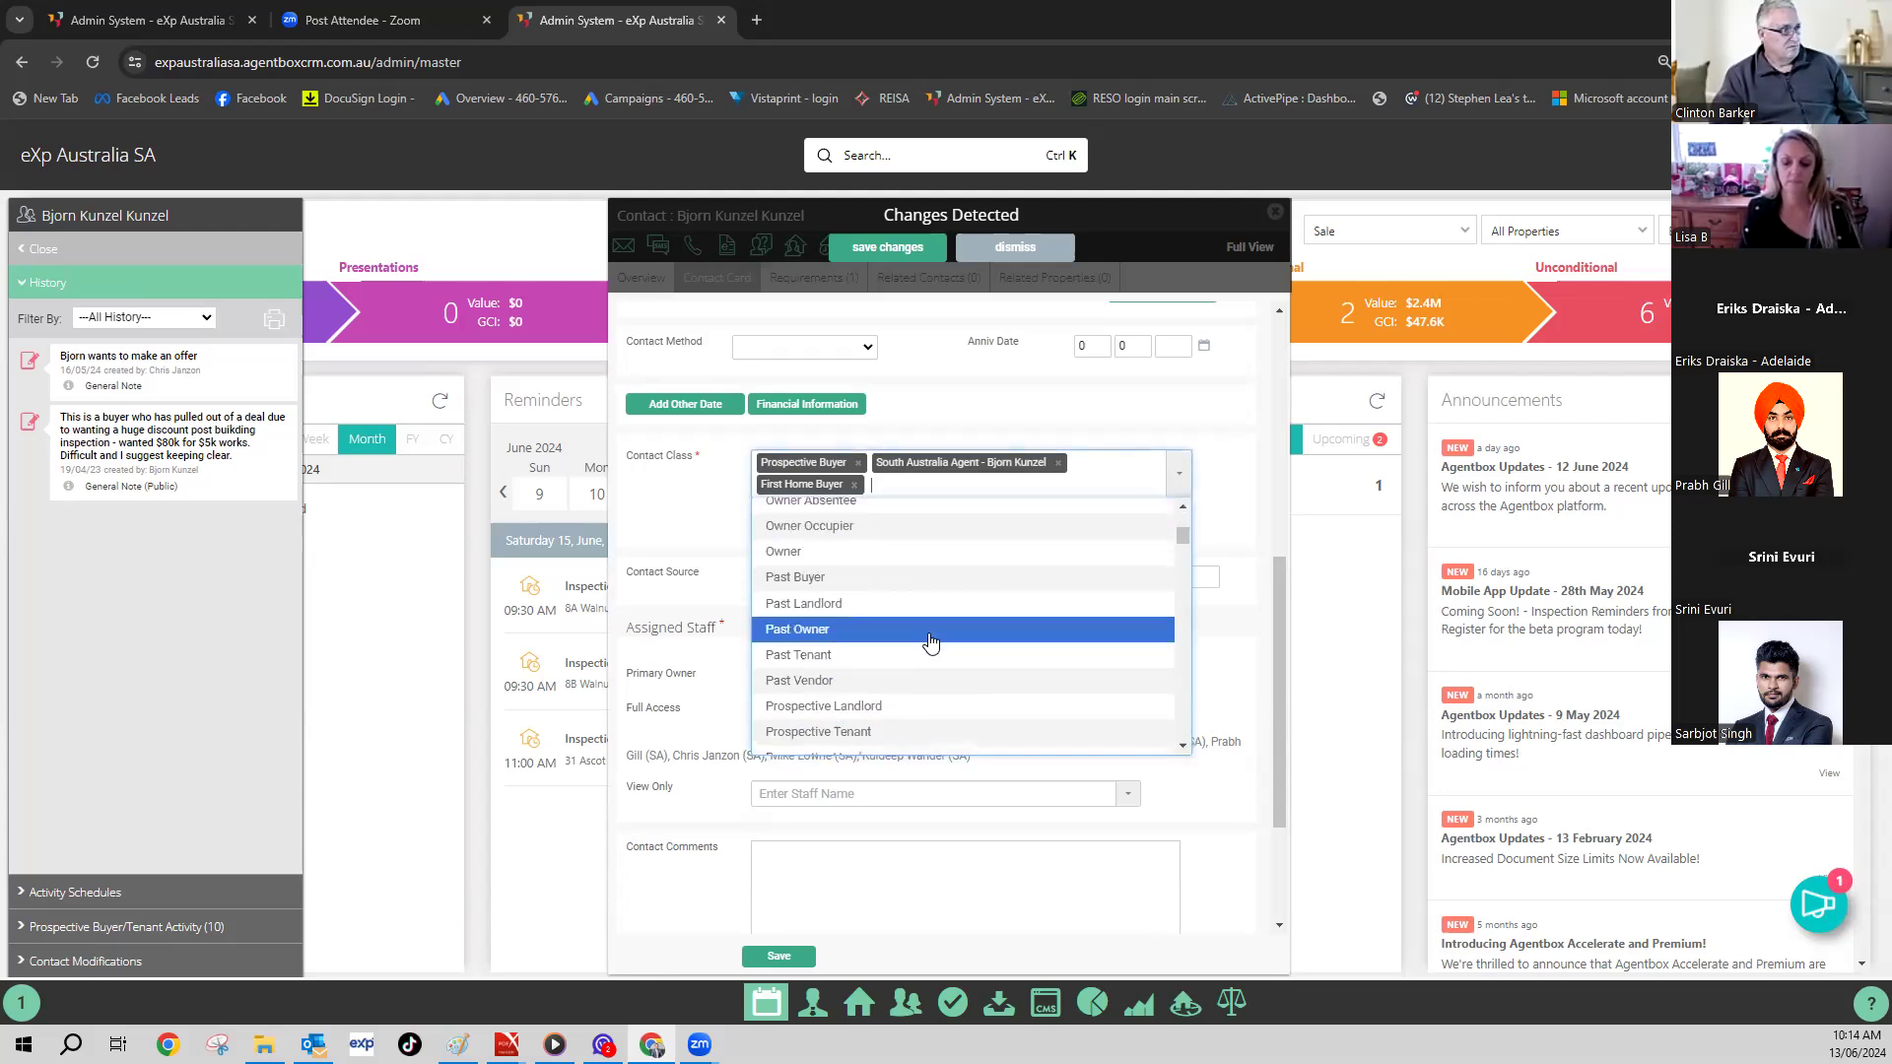
scroll(931, 642, "down", 10)
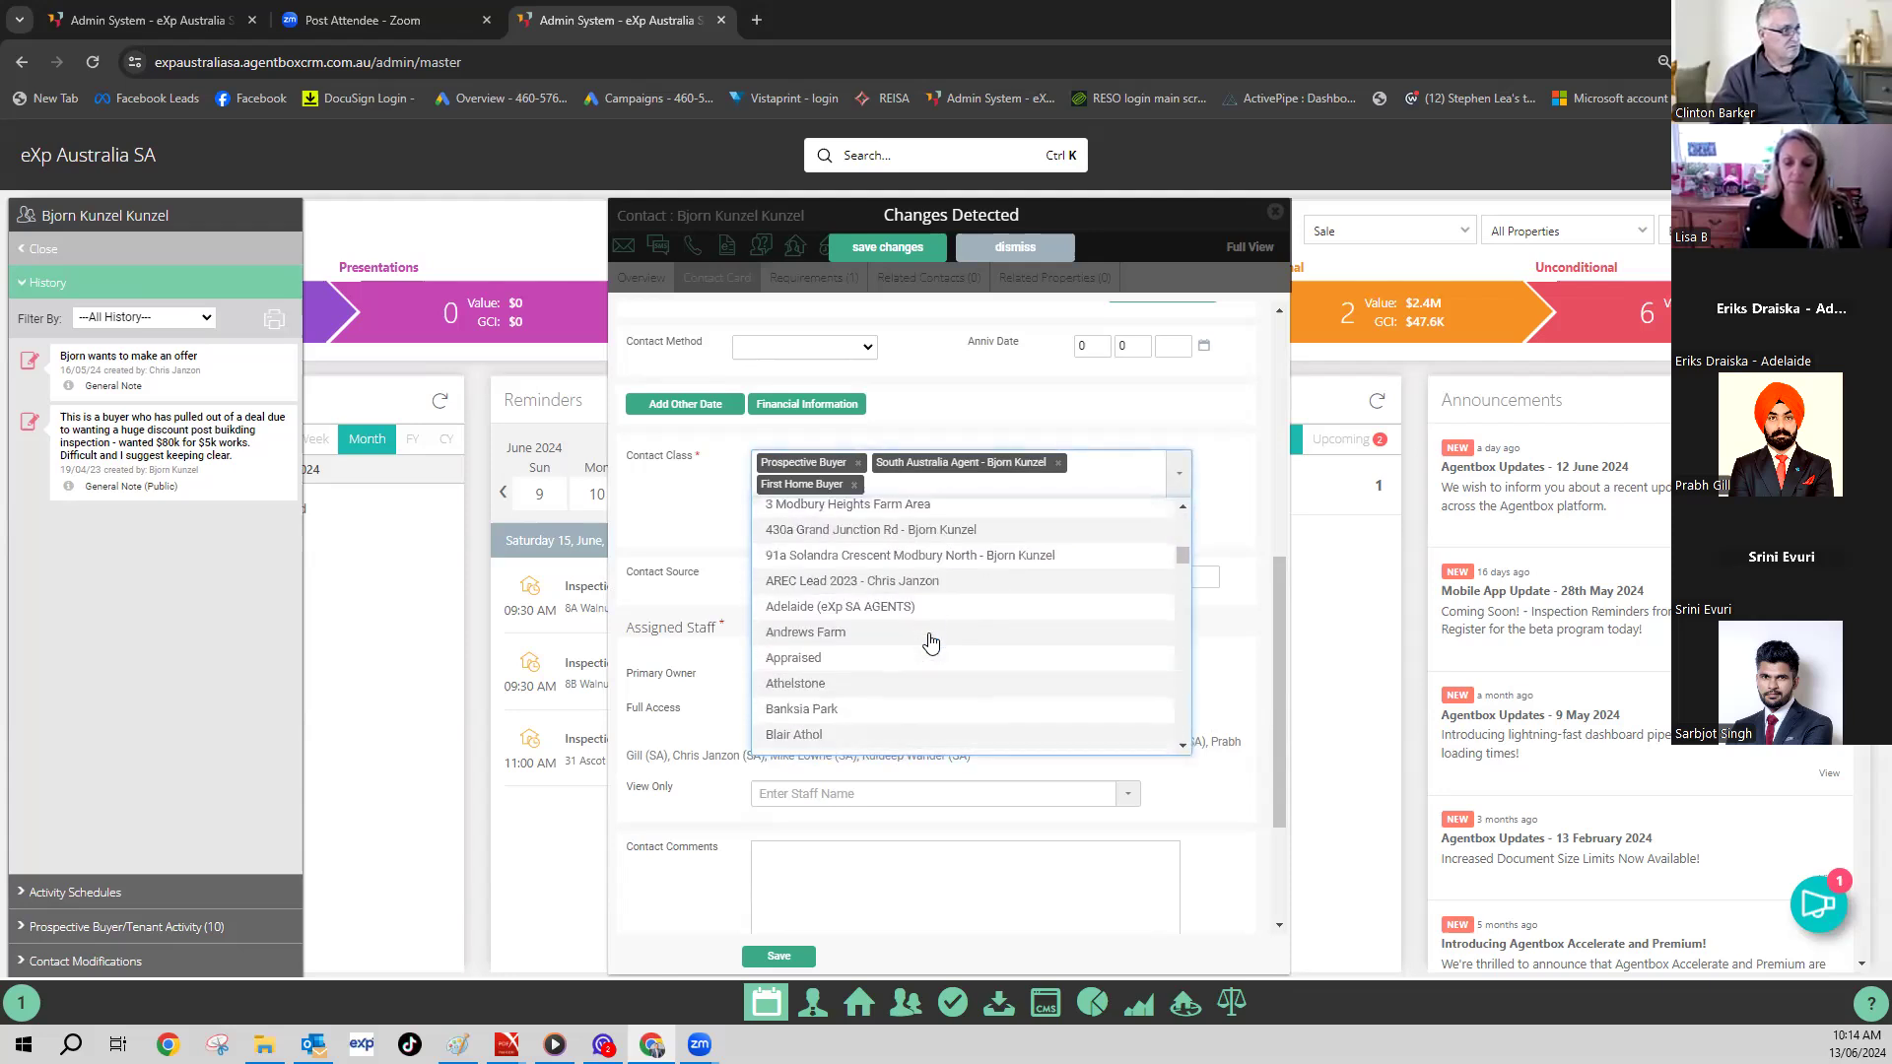
scroll(931, 642, "down", 10)
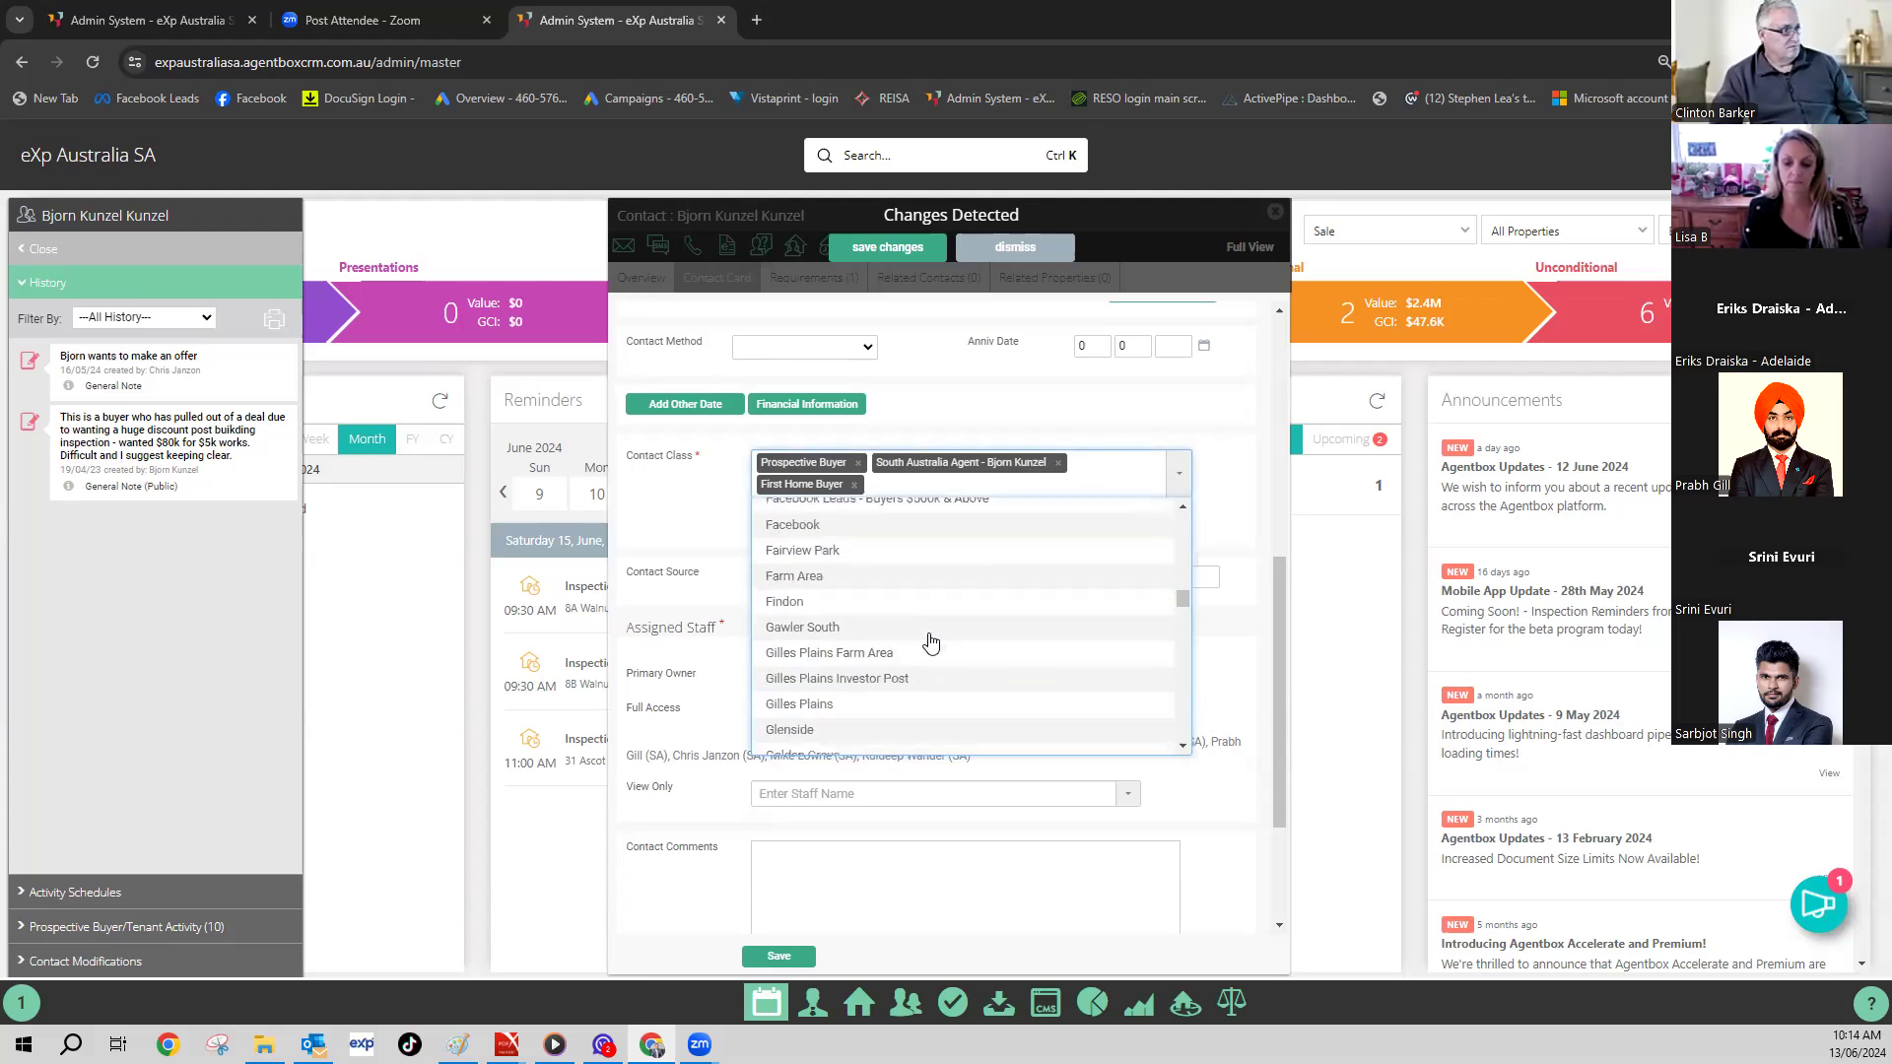
scroll(930, 642, "down", 10)
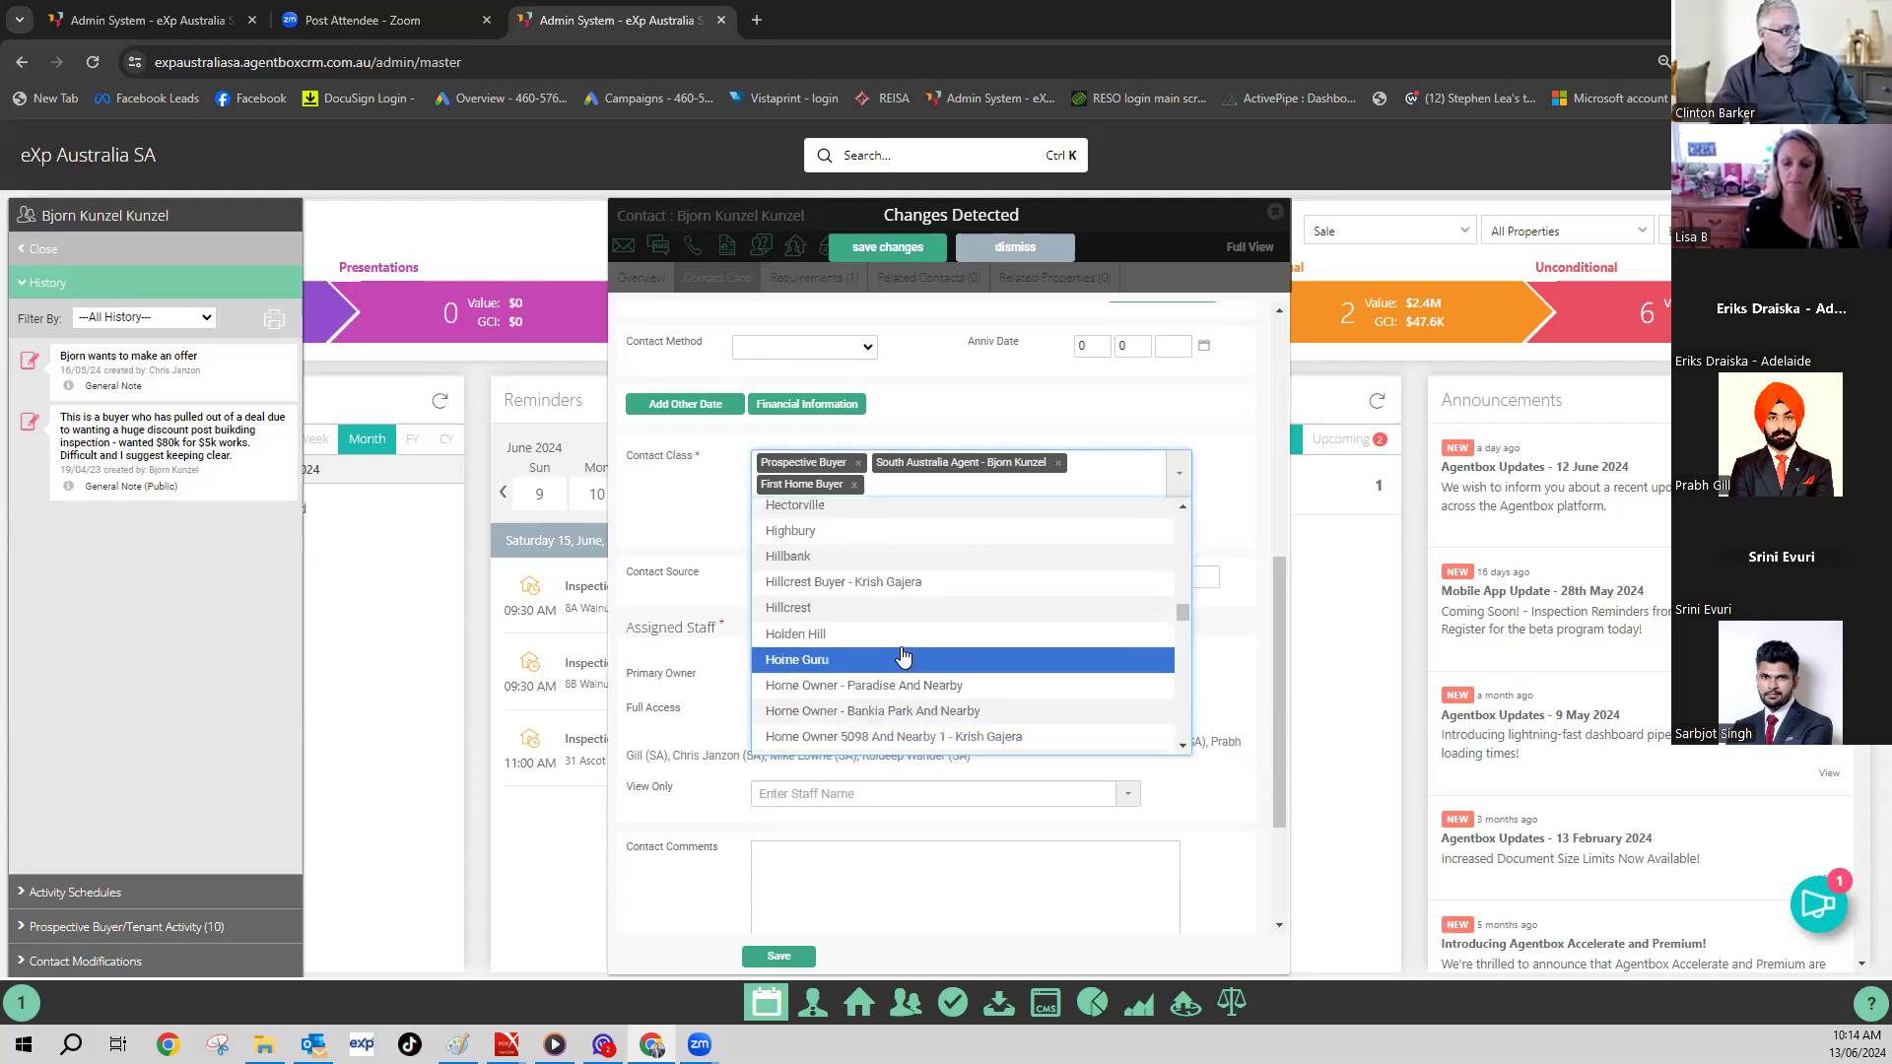
left_click(882, 583)
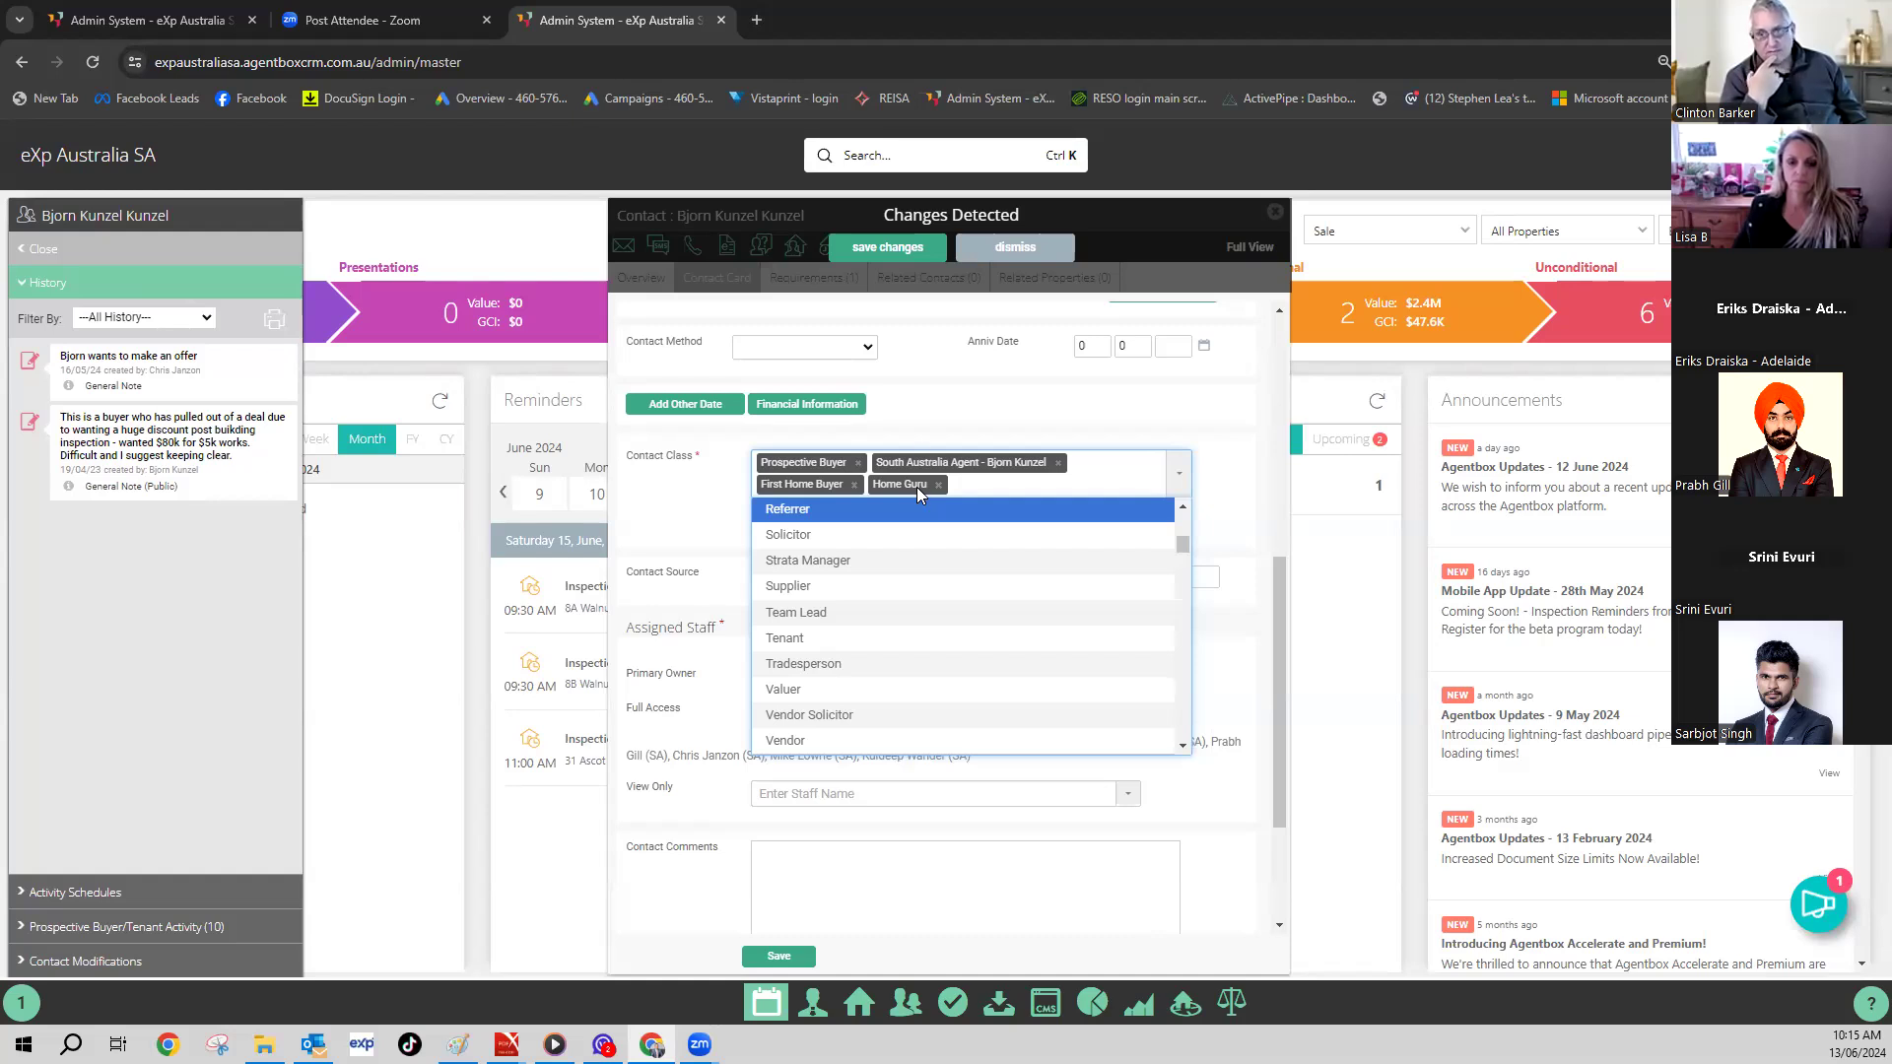
left_click(926, 424)
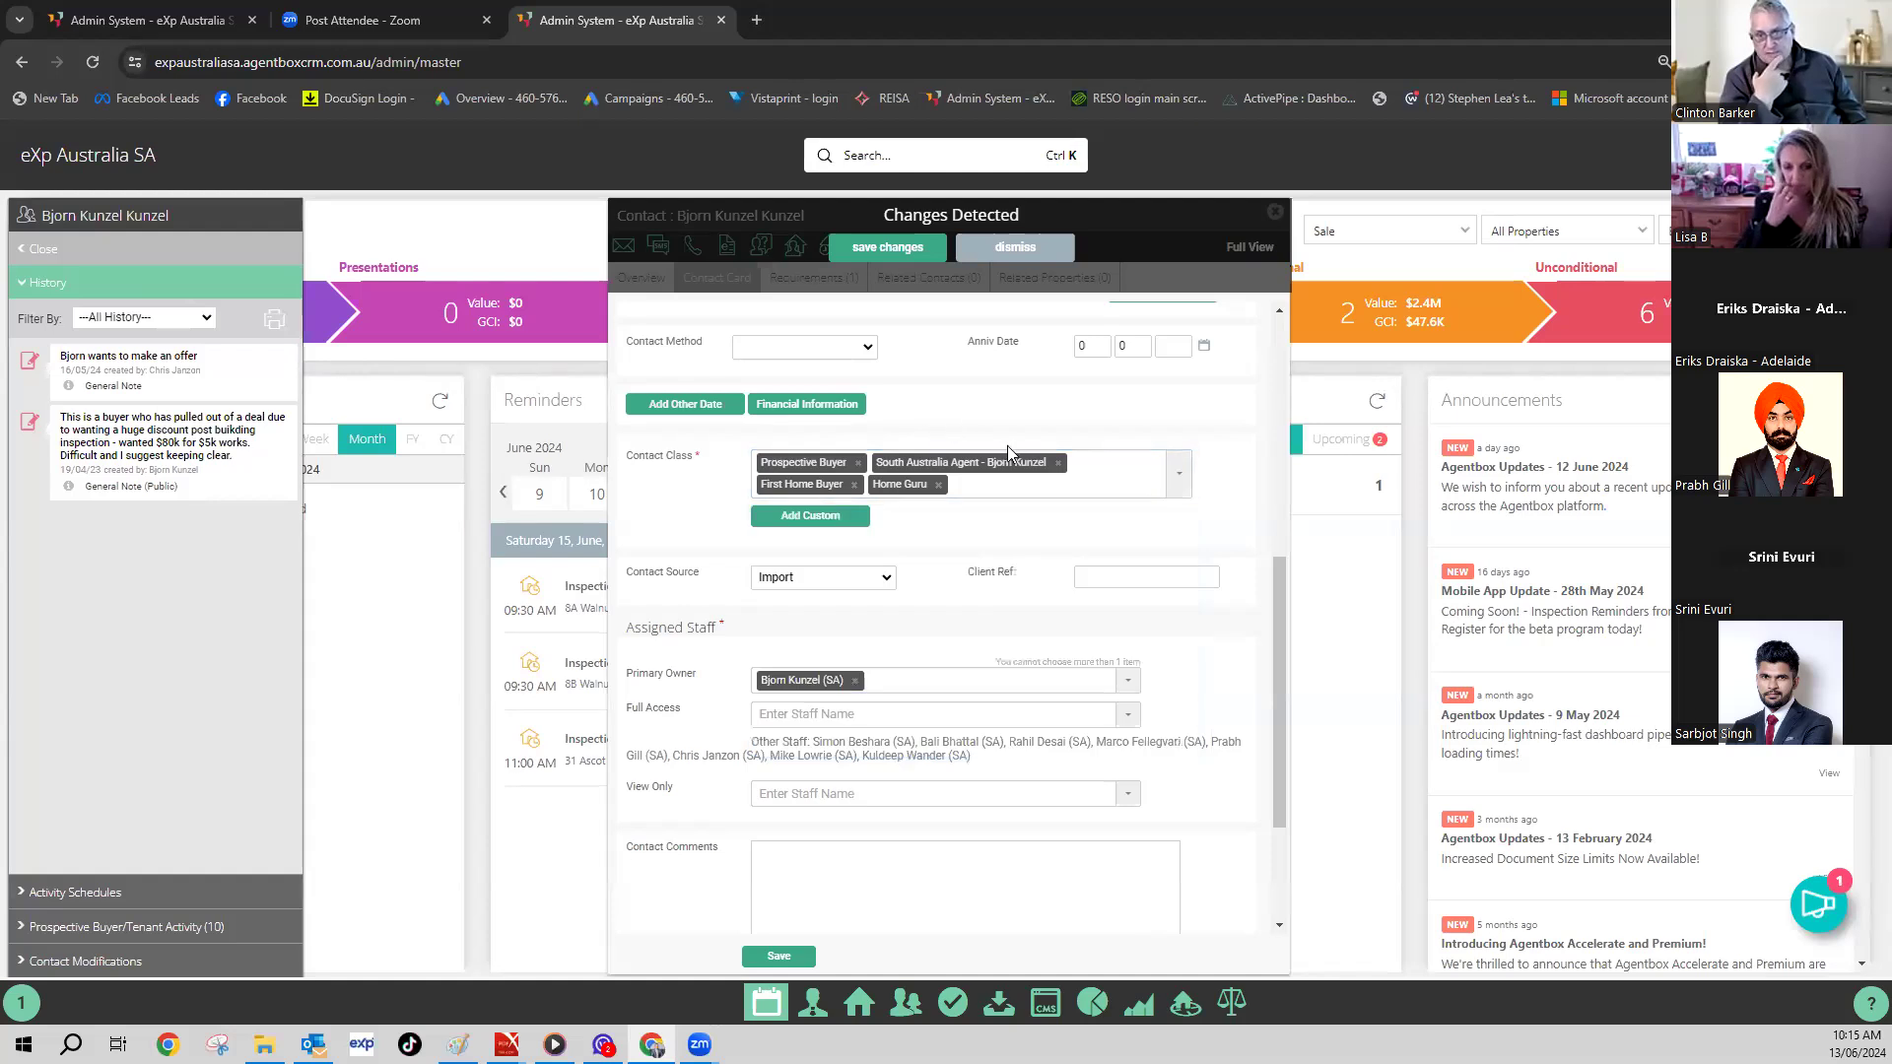
- Remove Home Guru, keeping Prospective Buyer, South Australia Agent and First Home Buyer
left_click(938, 489)
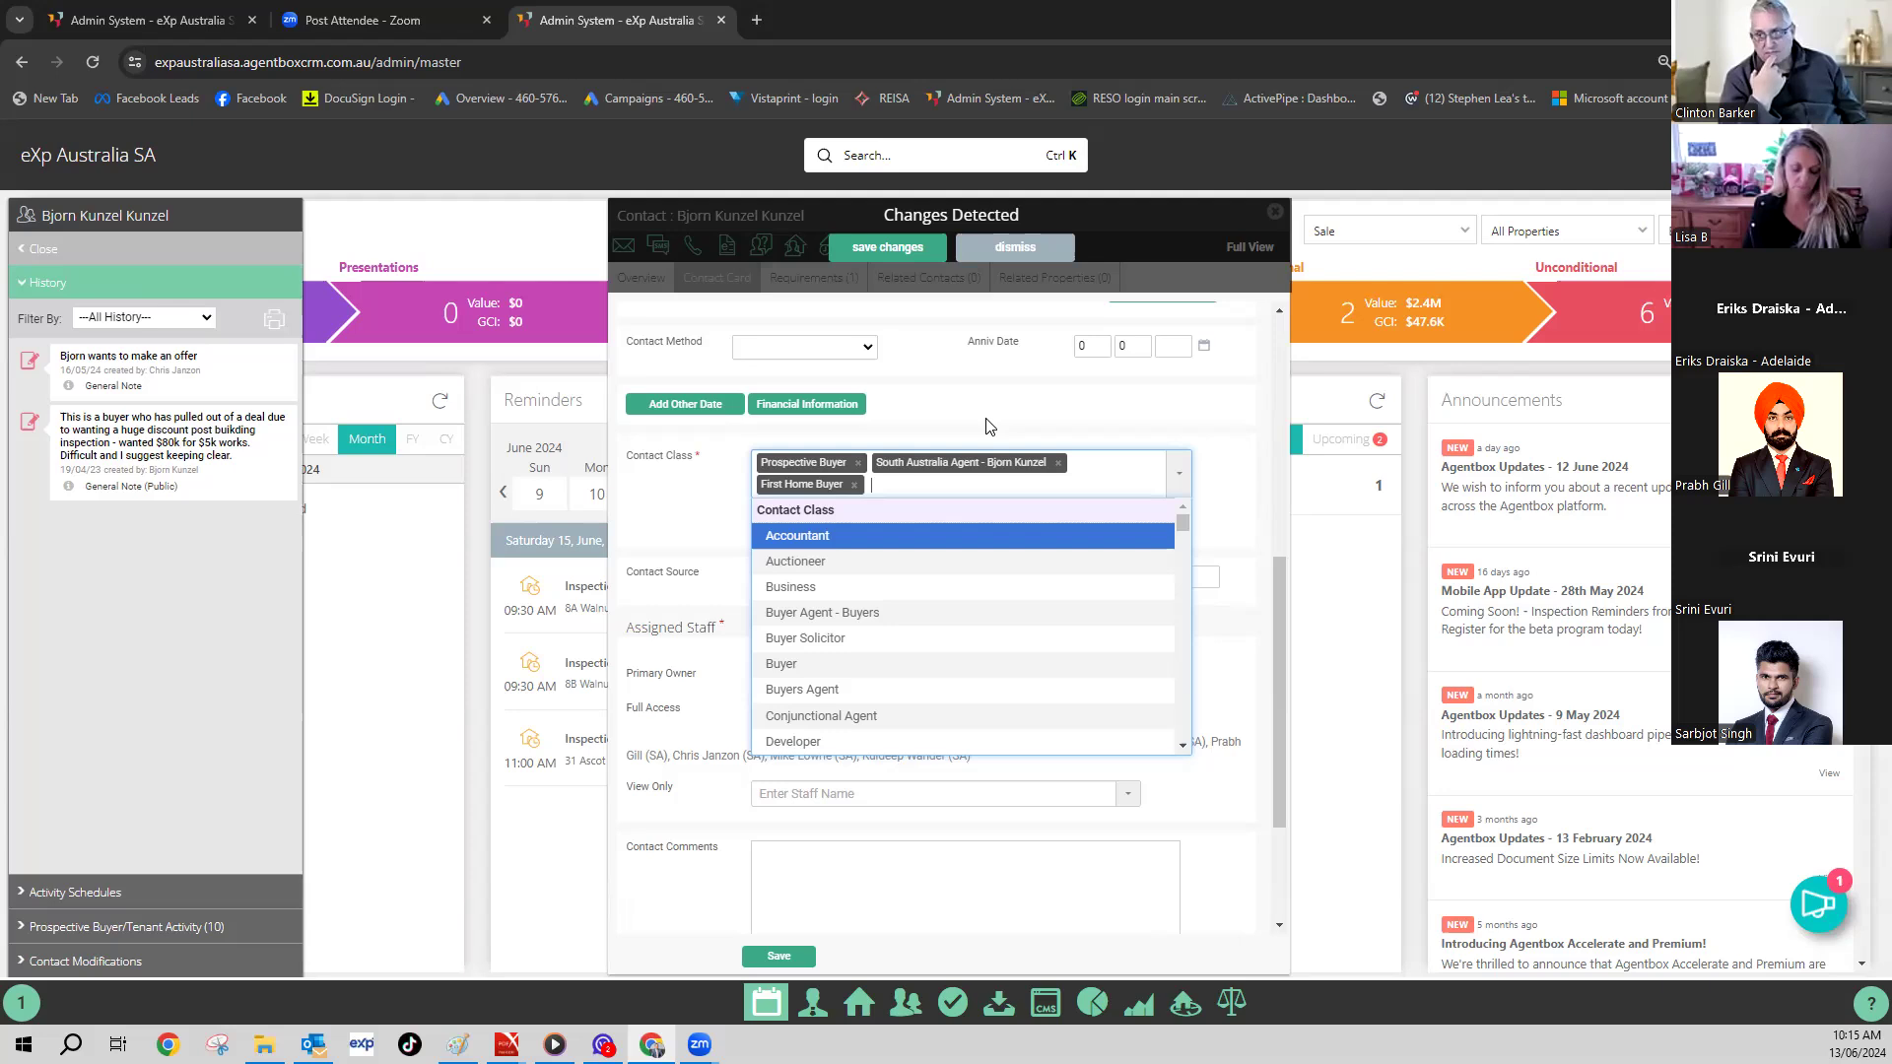
left_click_drag(1068, 215, 1069, 191)
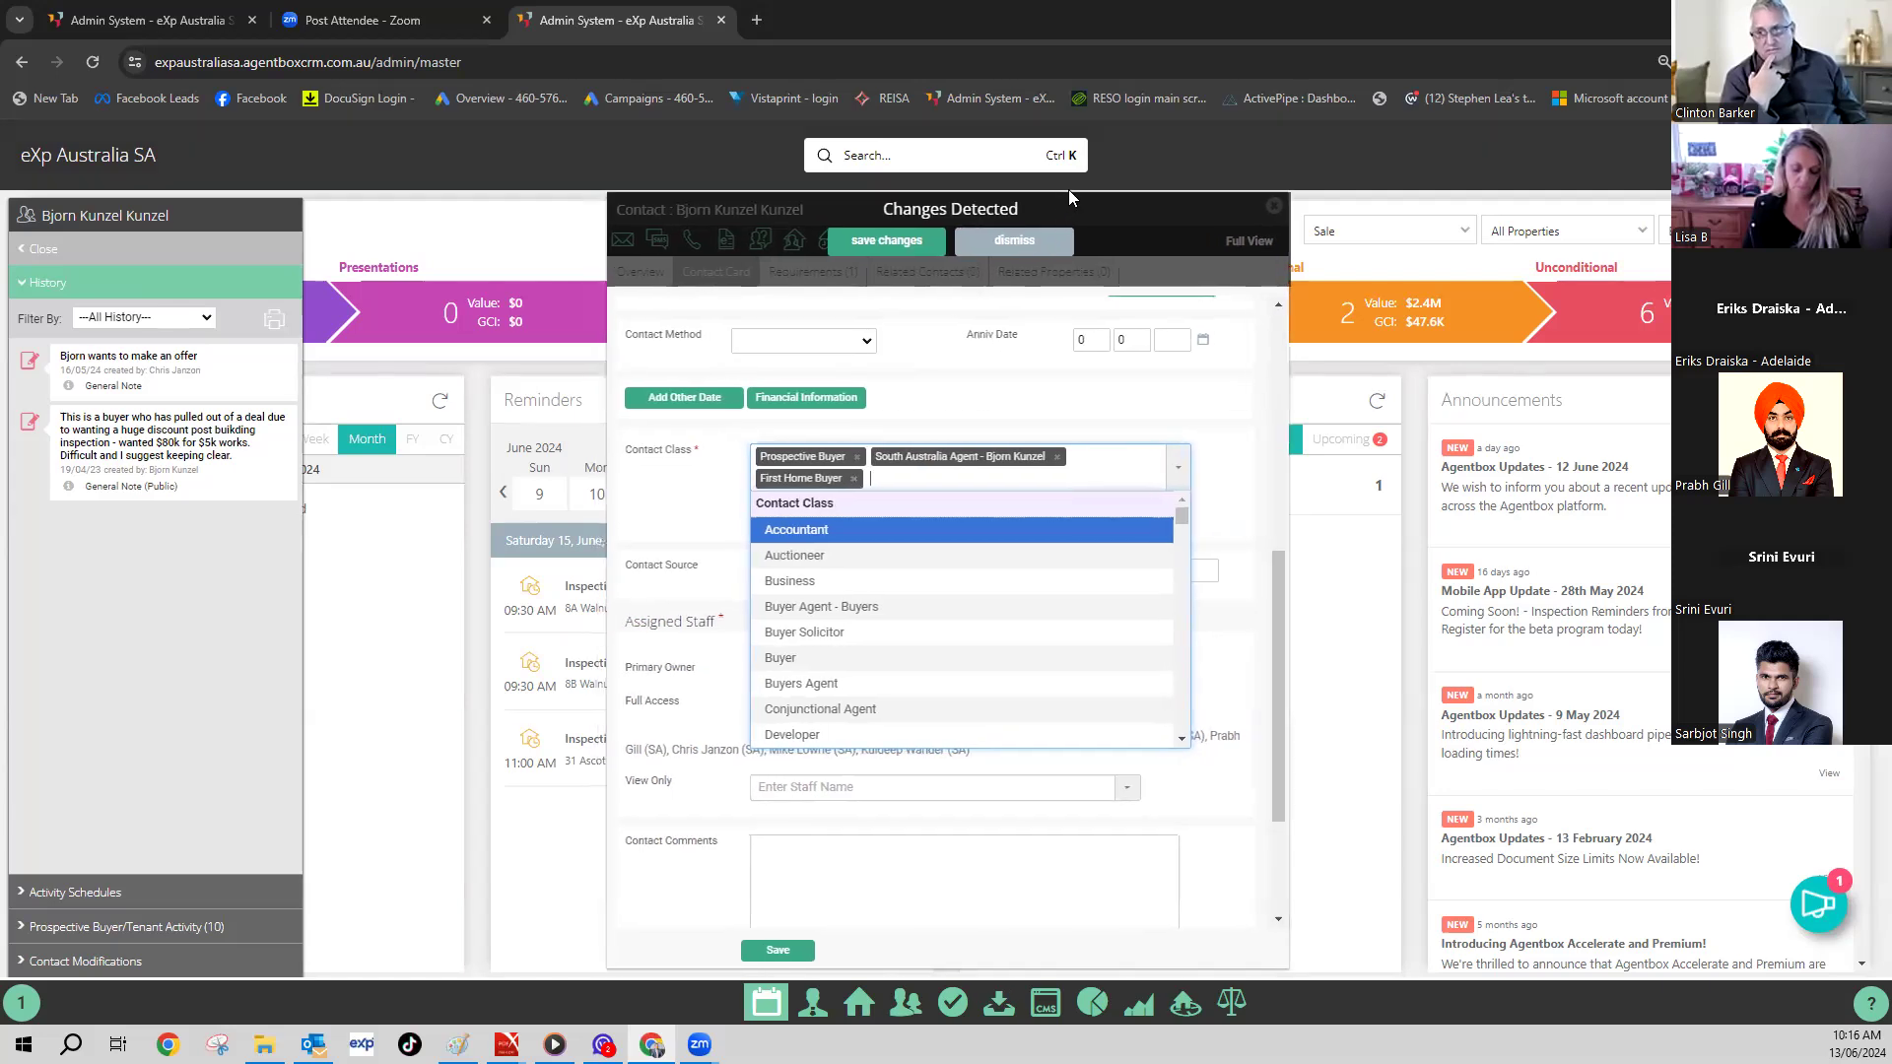
left_click(1069, 191)
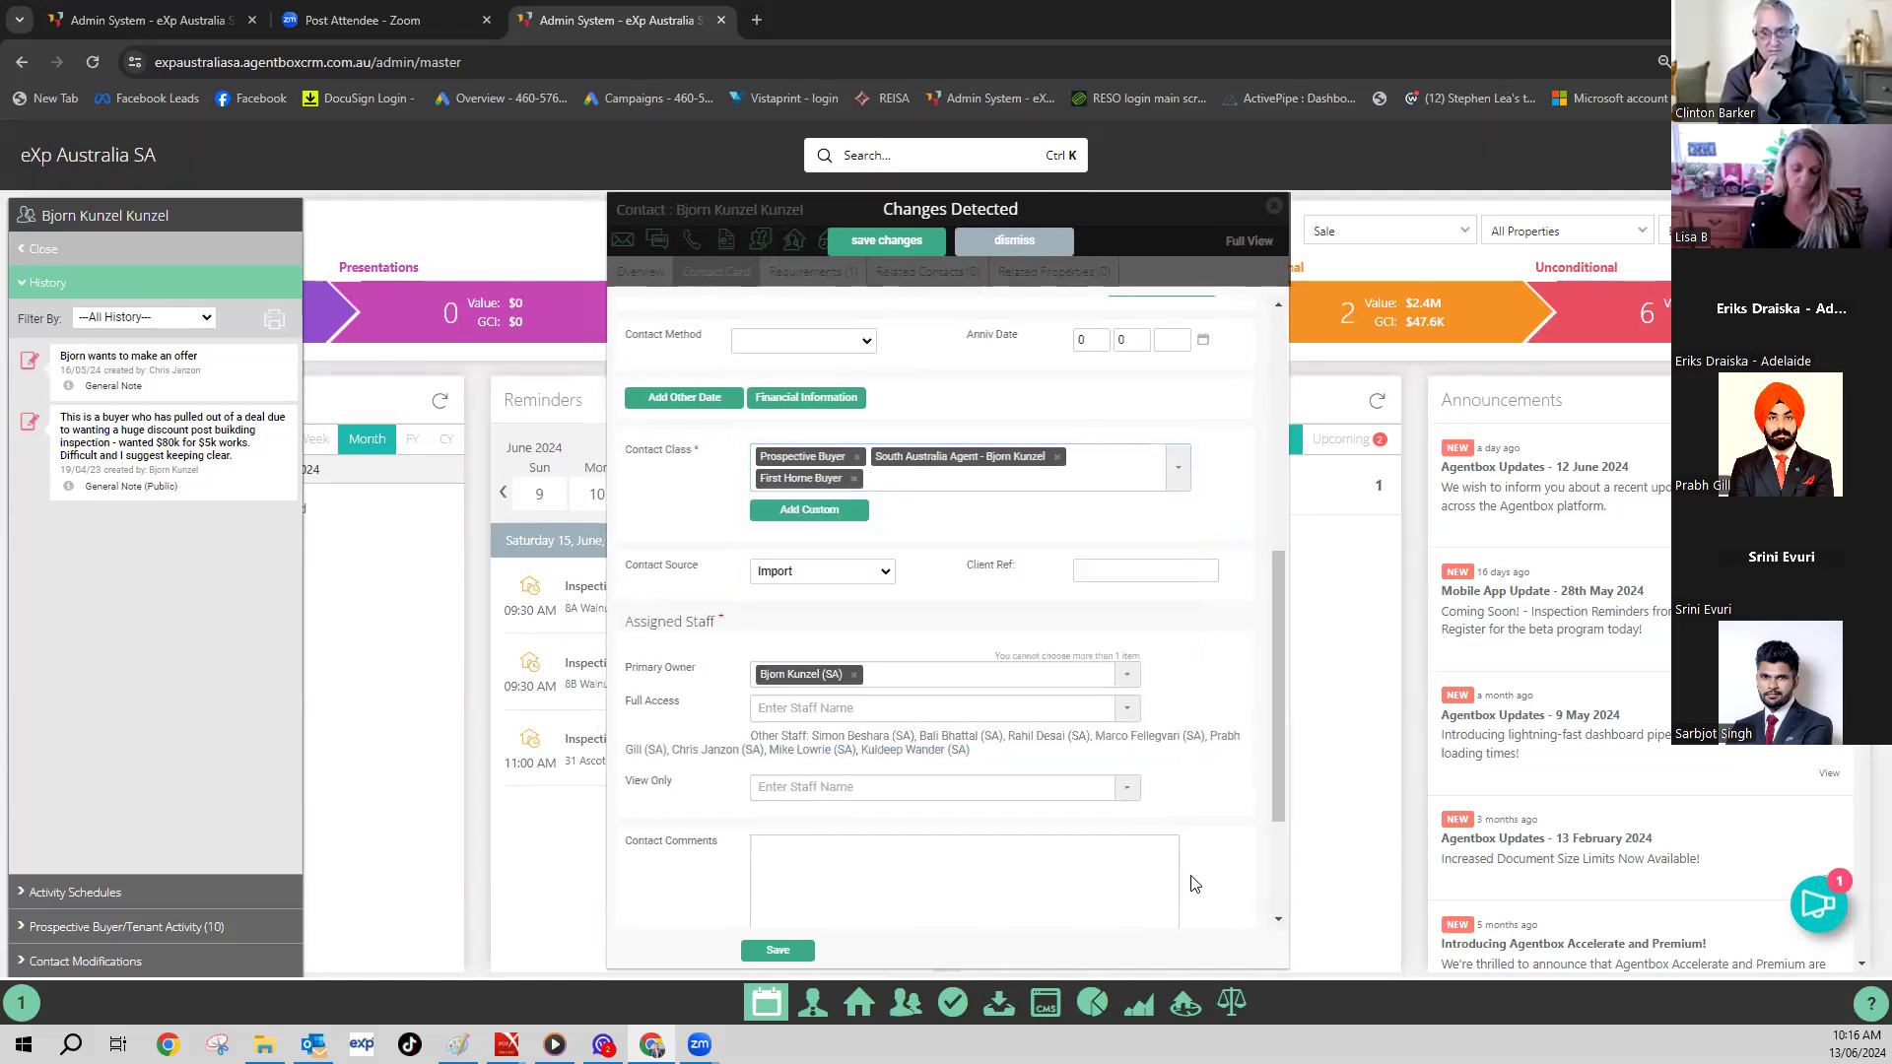
- Briefly view the Agentbox Help Centre, then return to the contact card
left_click(1867, 1015)
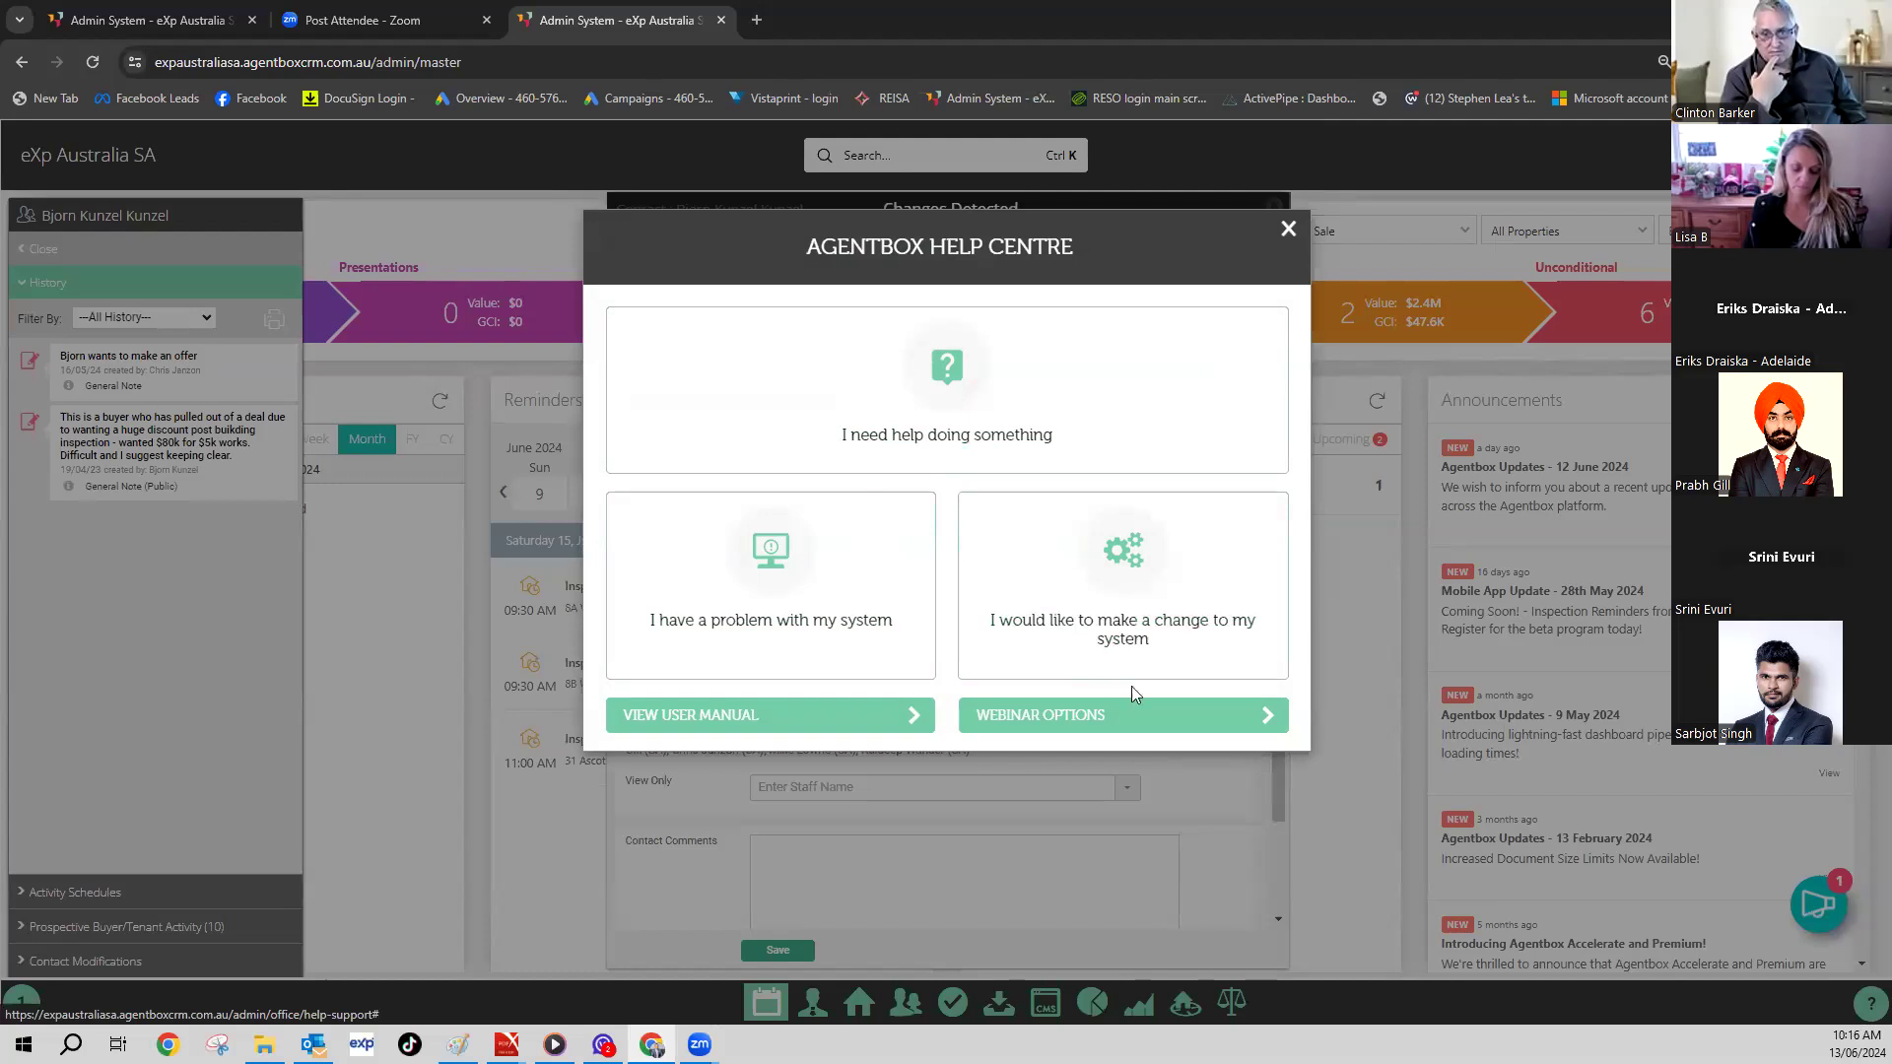
left_click(1287, 229)
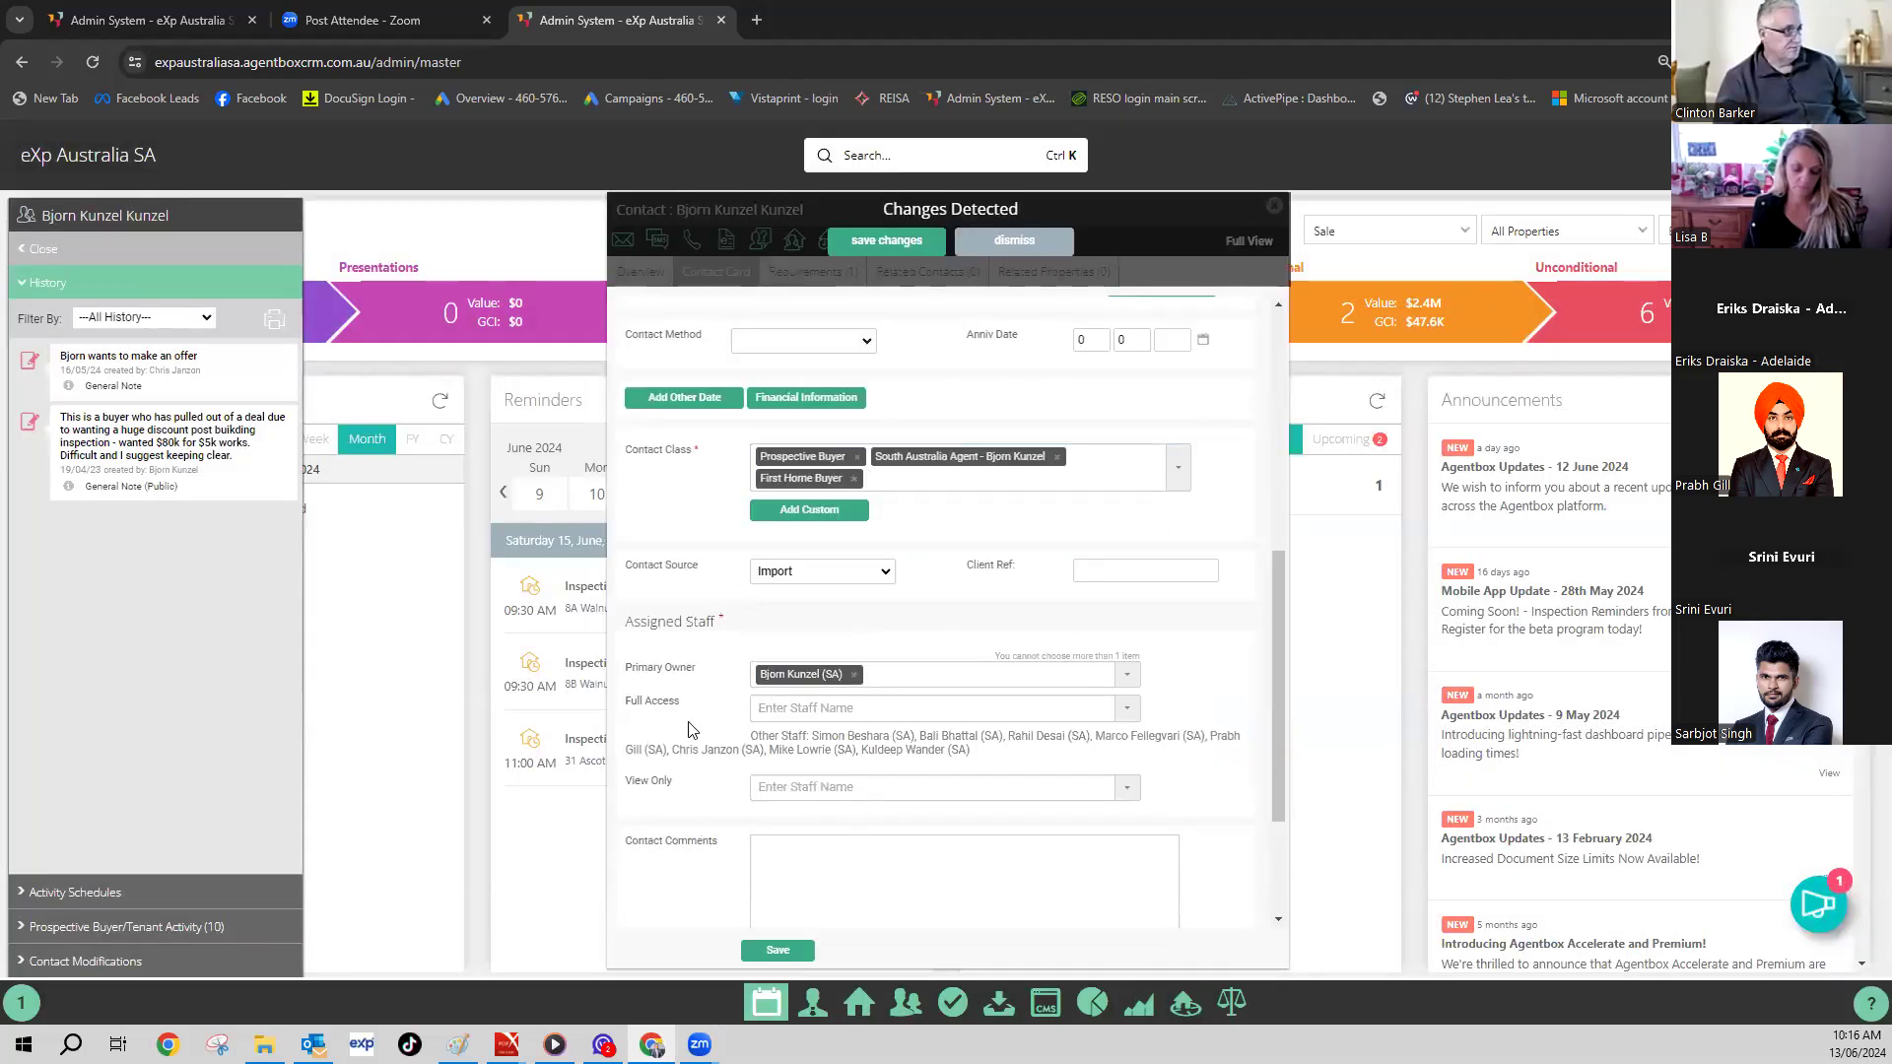
scroll(693, 731, "down", 2)
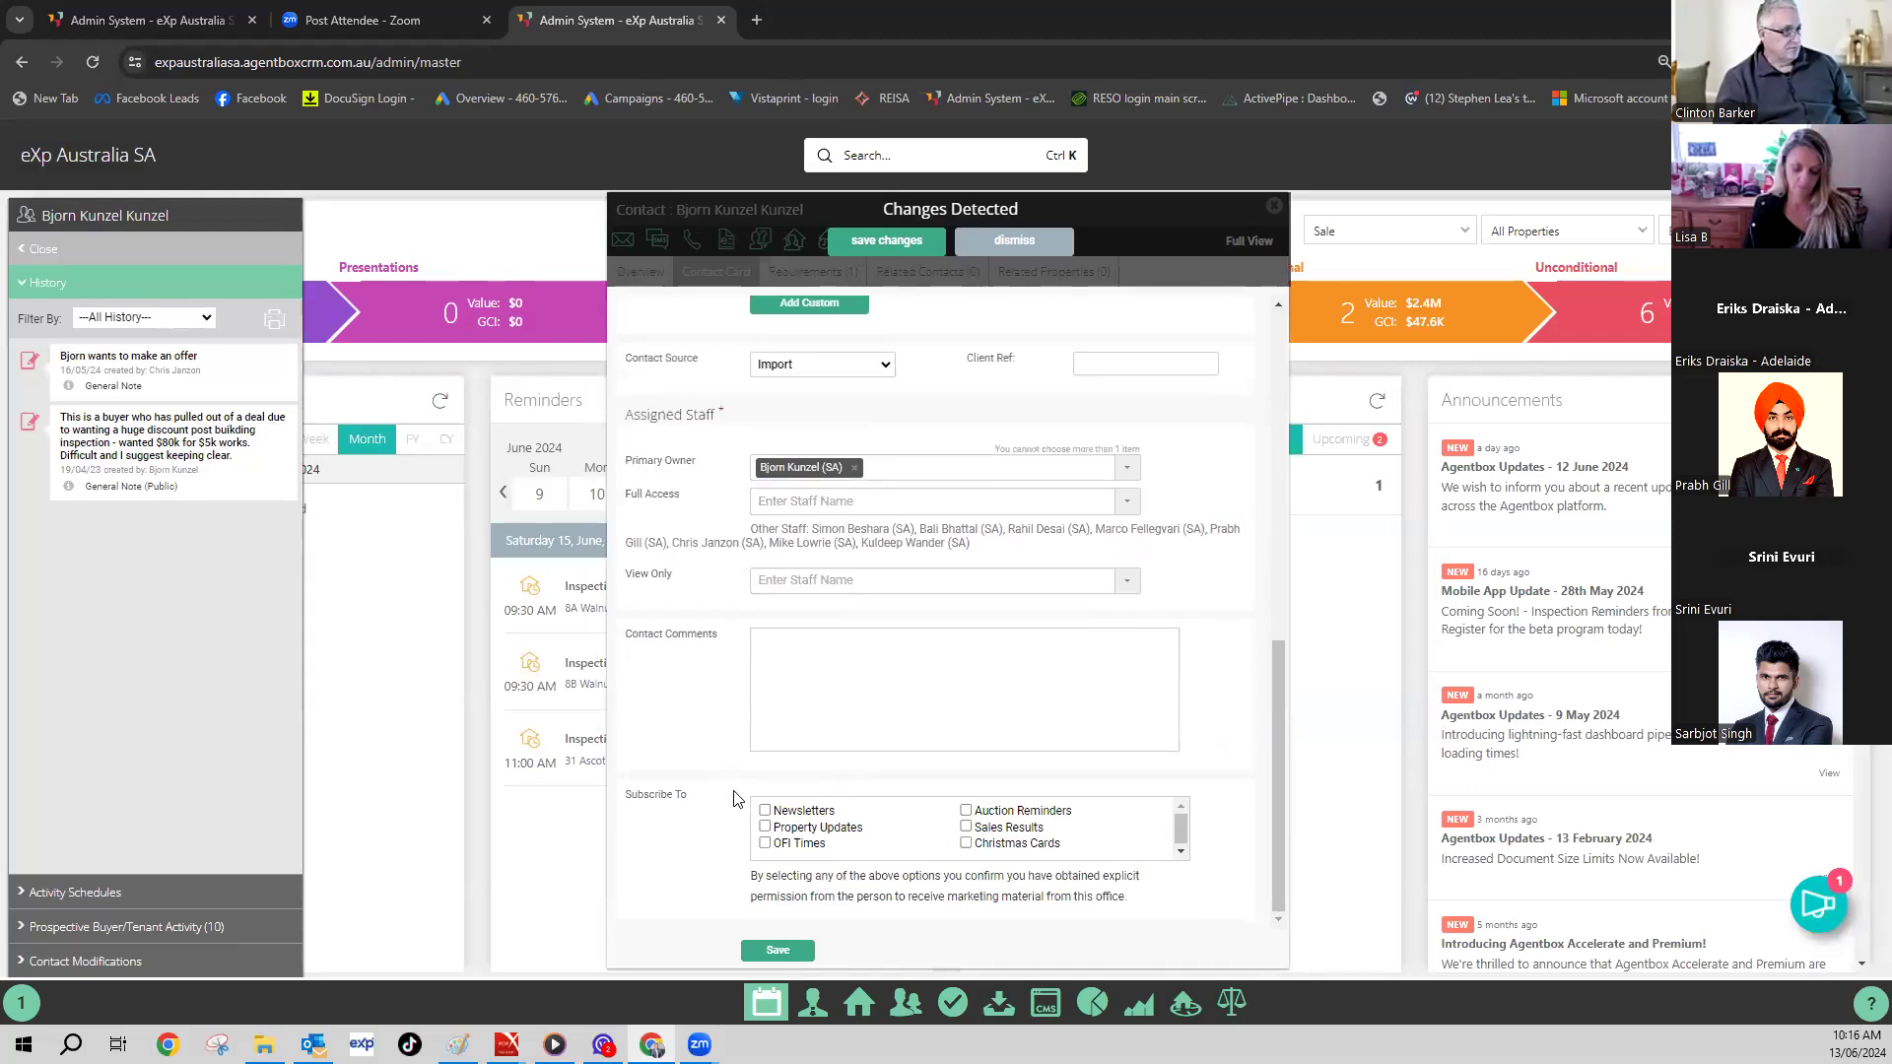
scroll(716, 797, "up", 2)
scroll(716, 793, "up", 6)
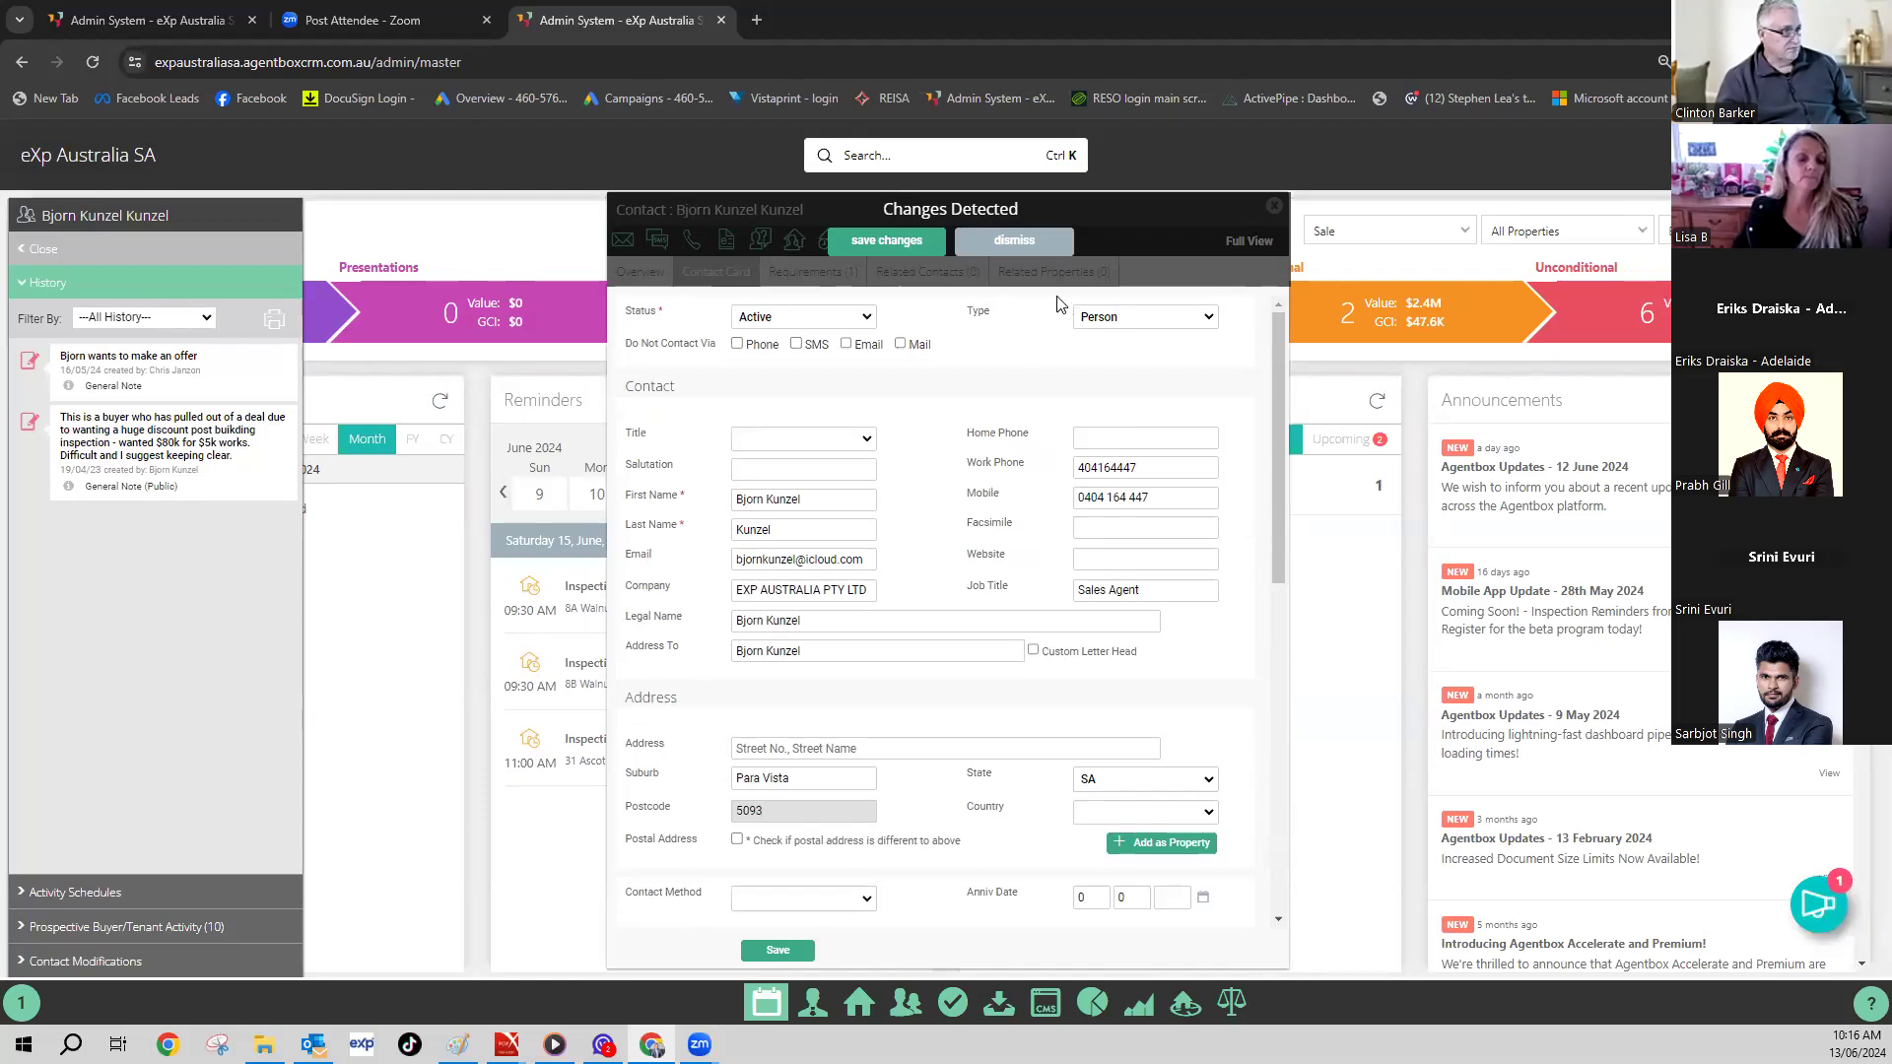
- Save the contact's class changes, dismiss the duplicate-mobile warning, and open the Help Centre
left_click(914, 246)
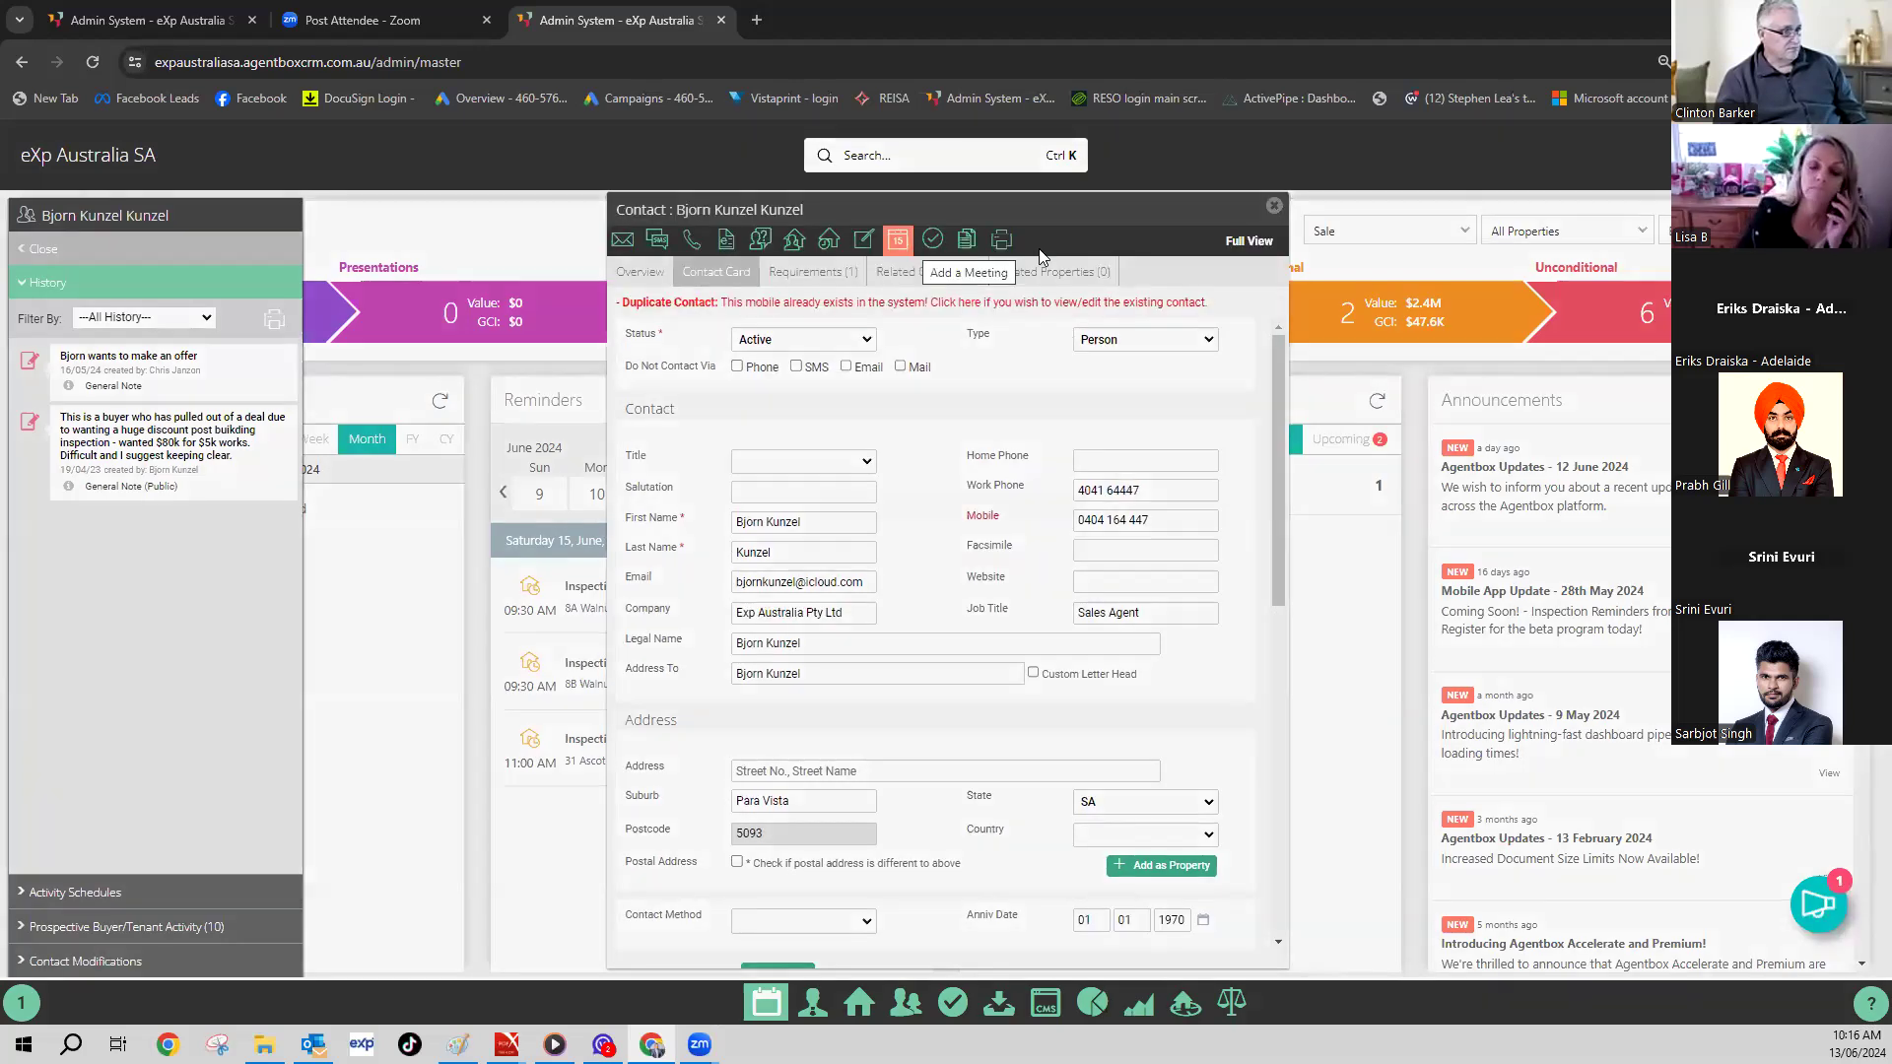
left_click(1068, 505)
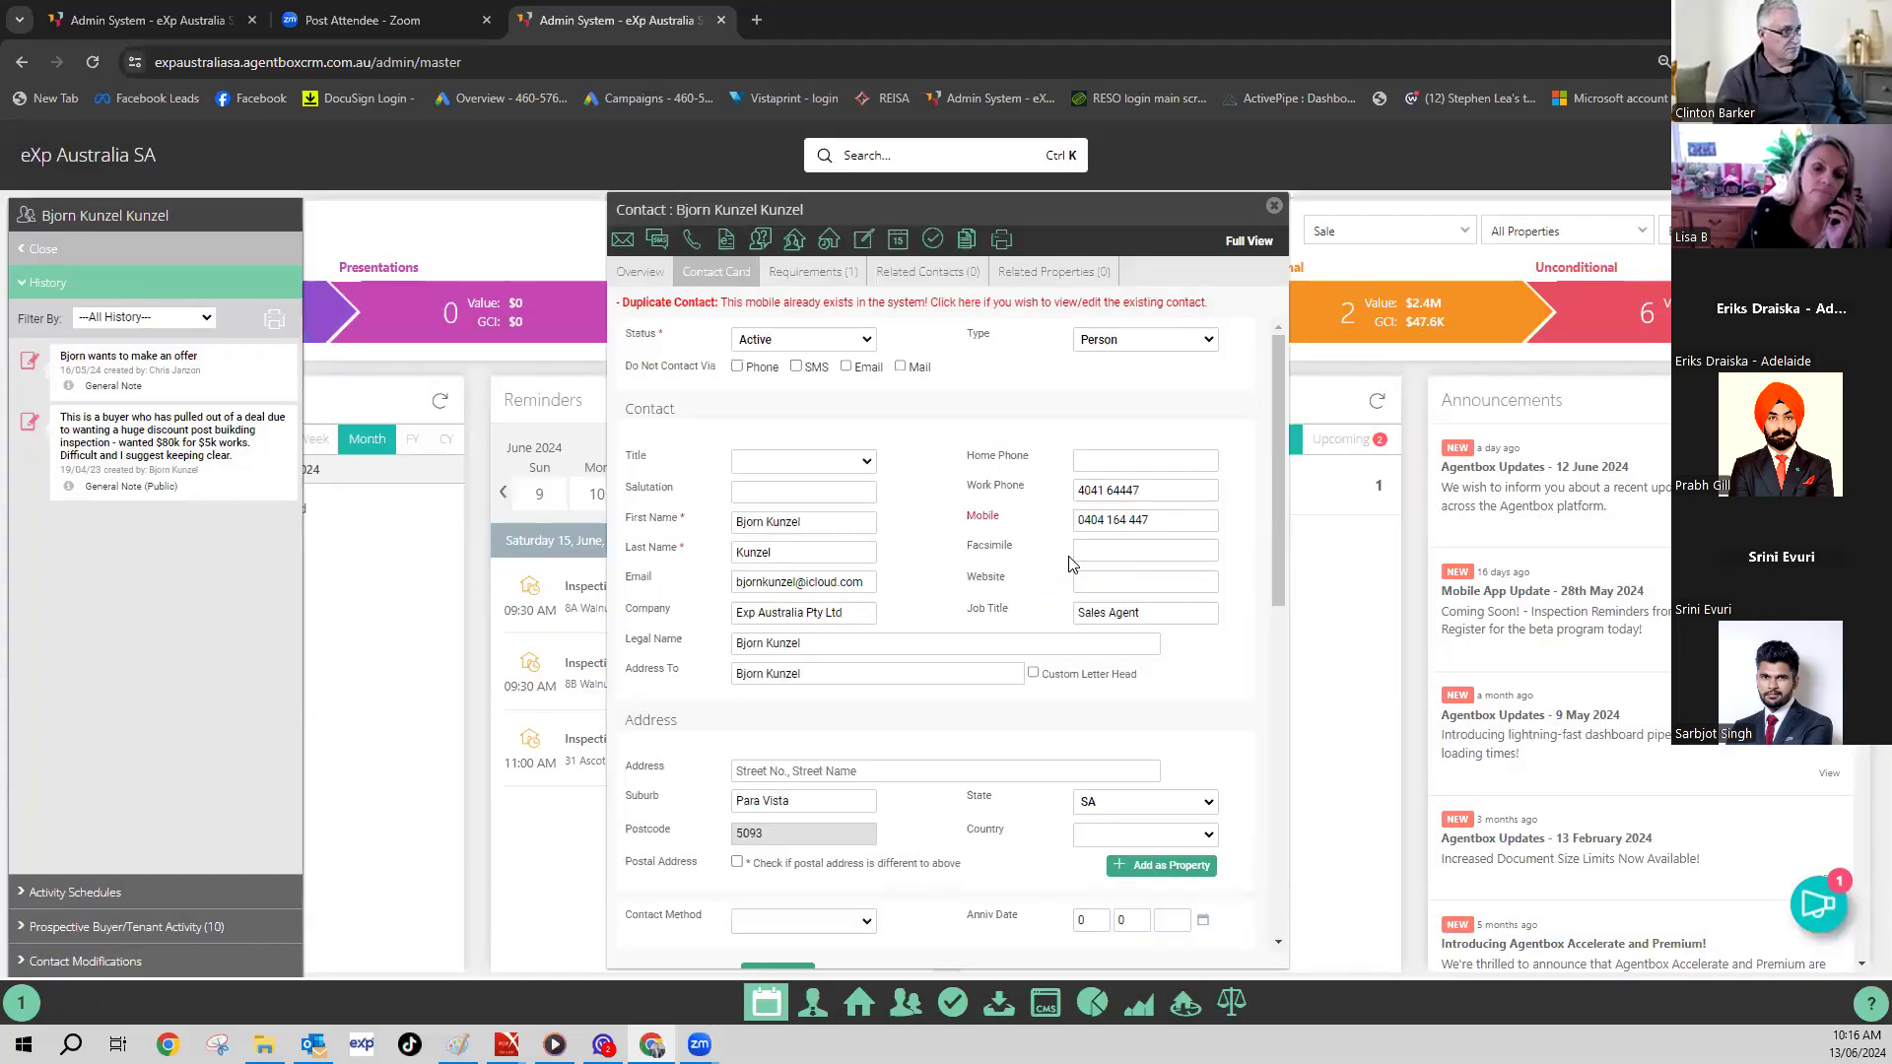
scroll(1067, 592, "down", 5)
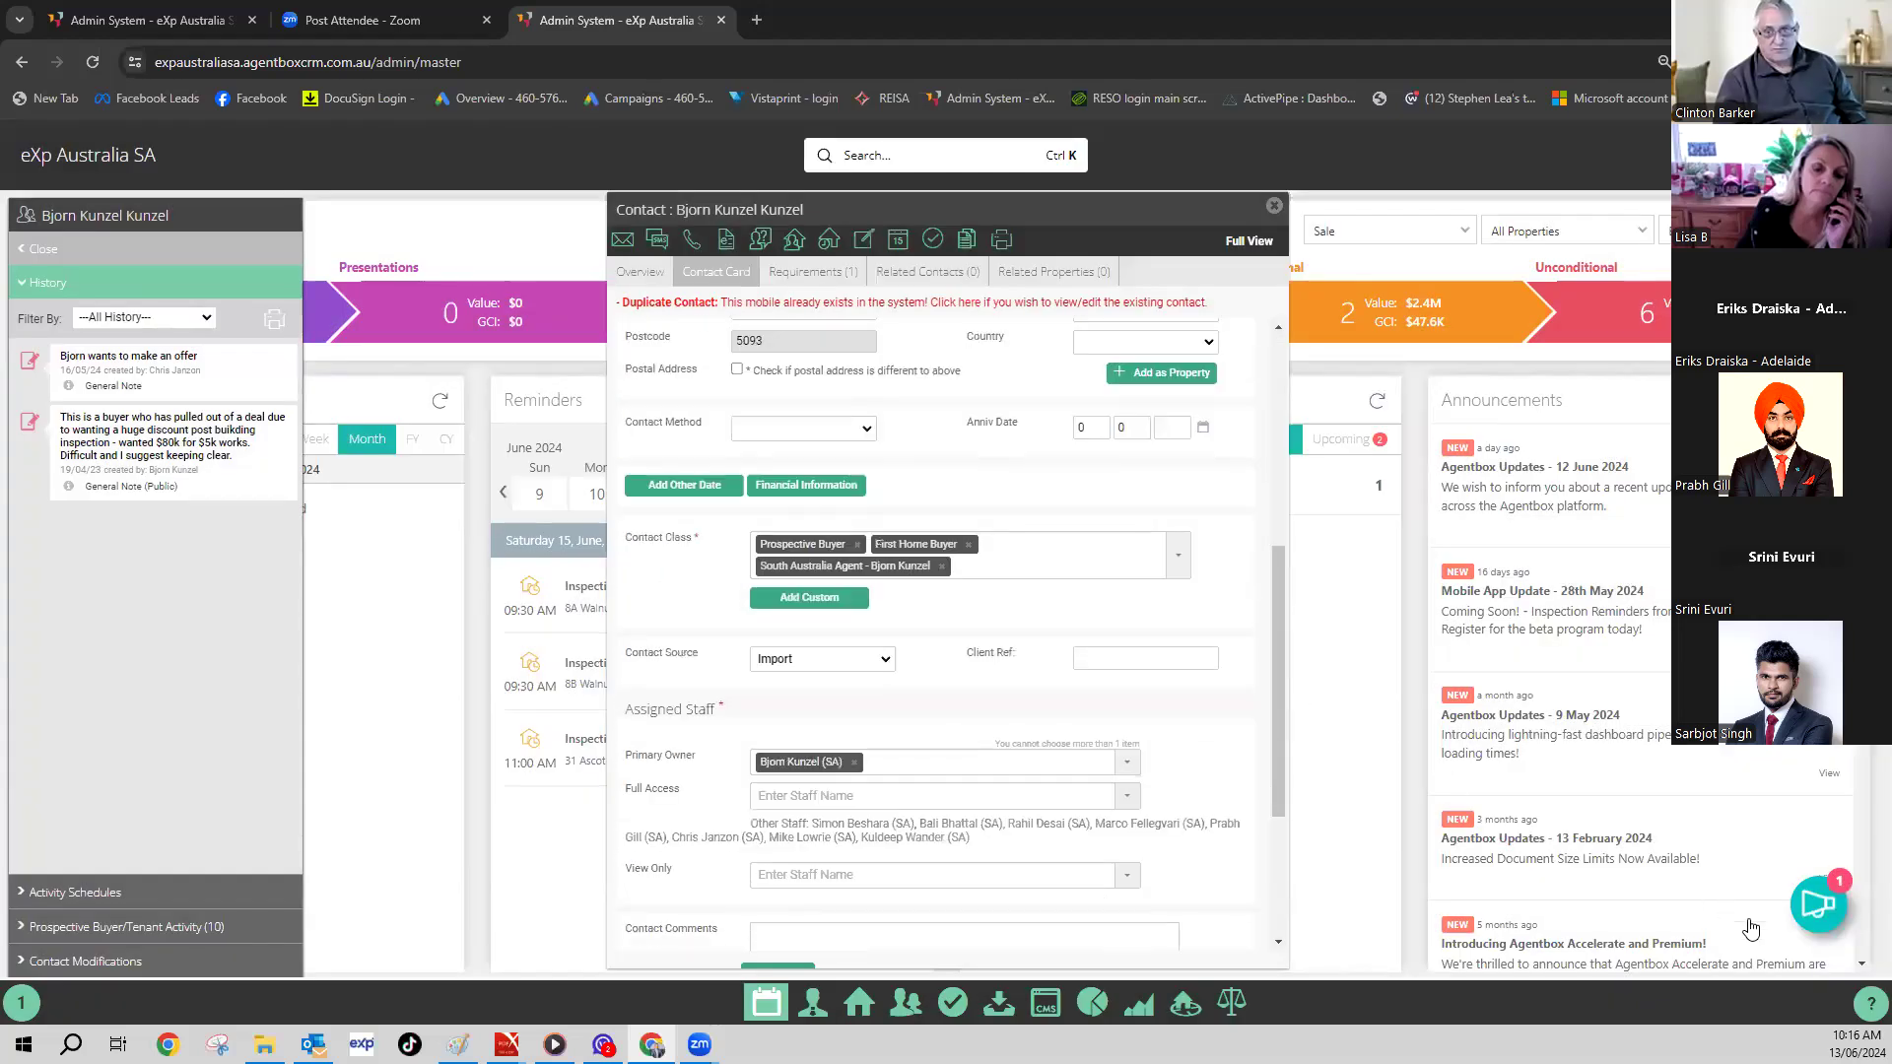
left_click(1863, 1004)
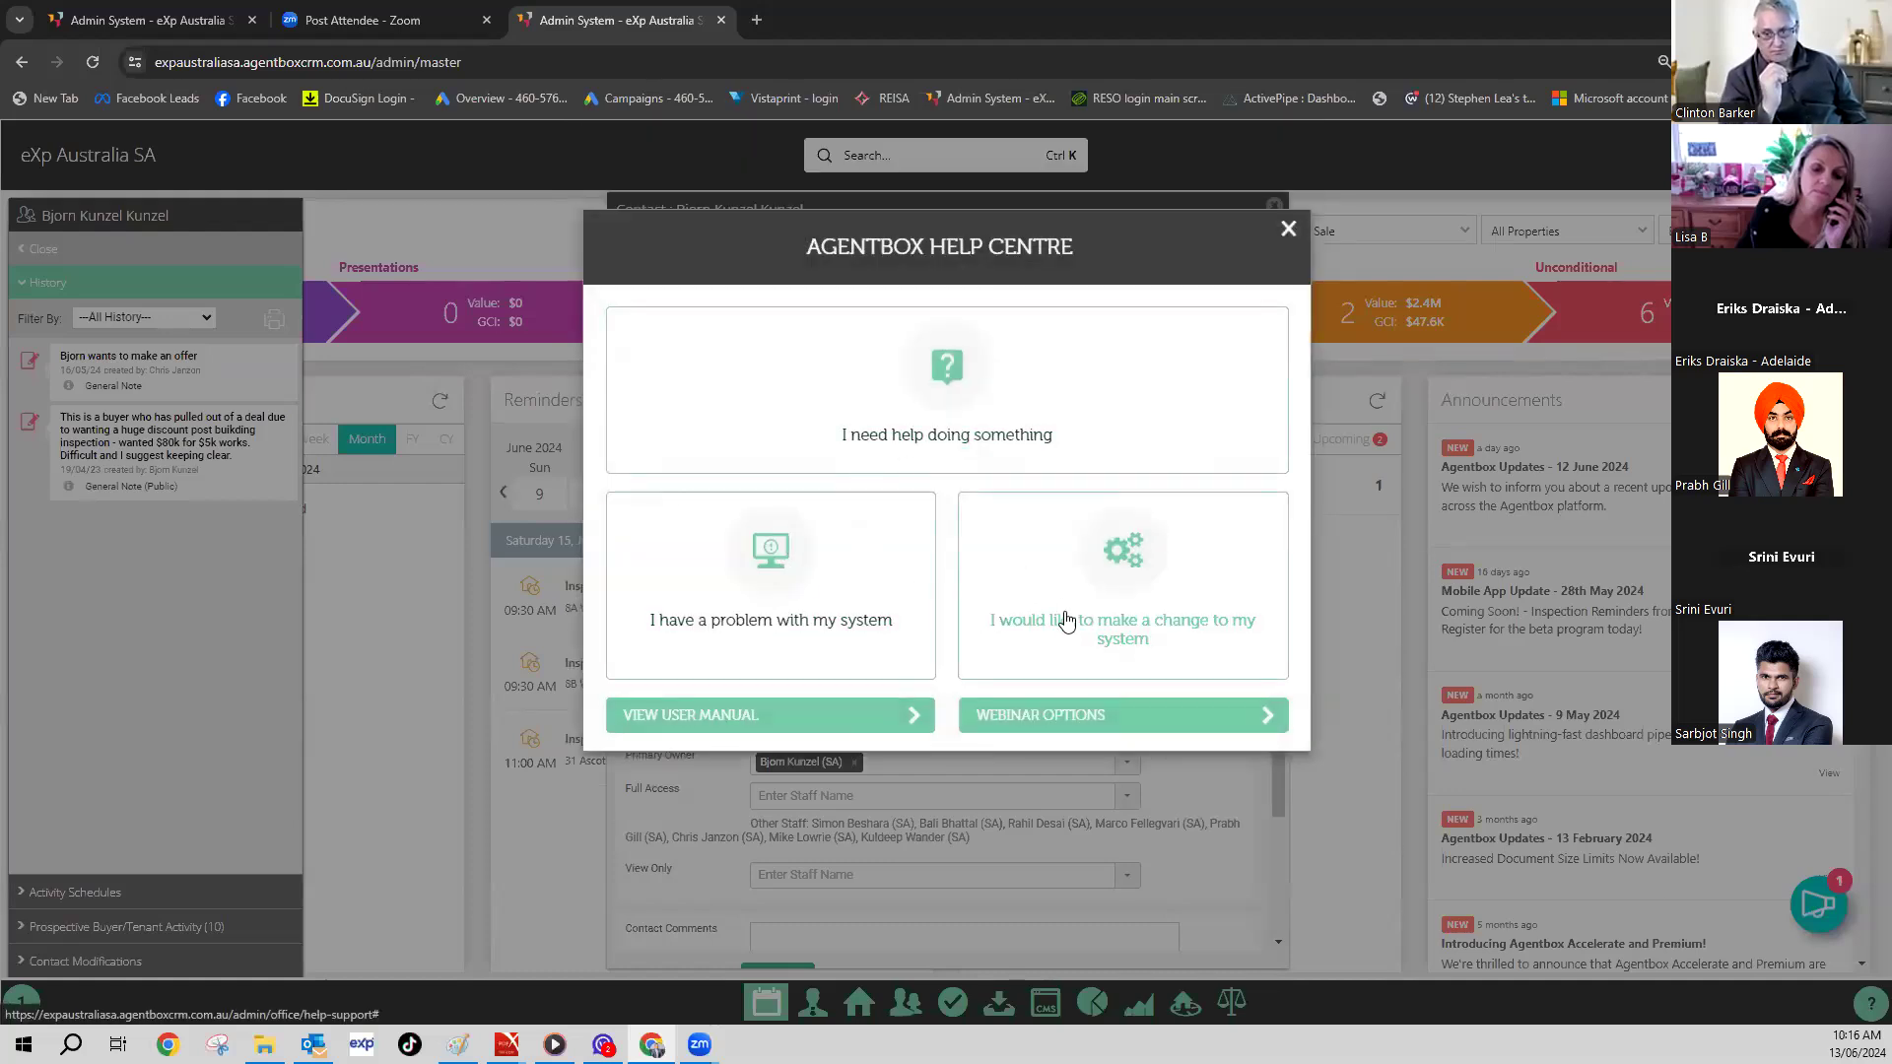
- Open the User Manual, view Agentbox Academy under Training, then return to the manual home page
left_click(916, 717)
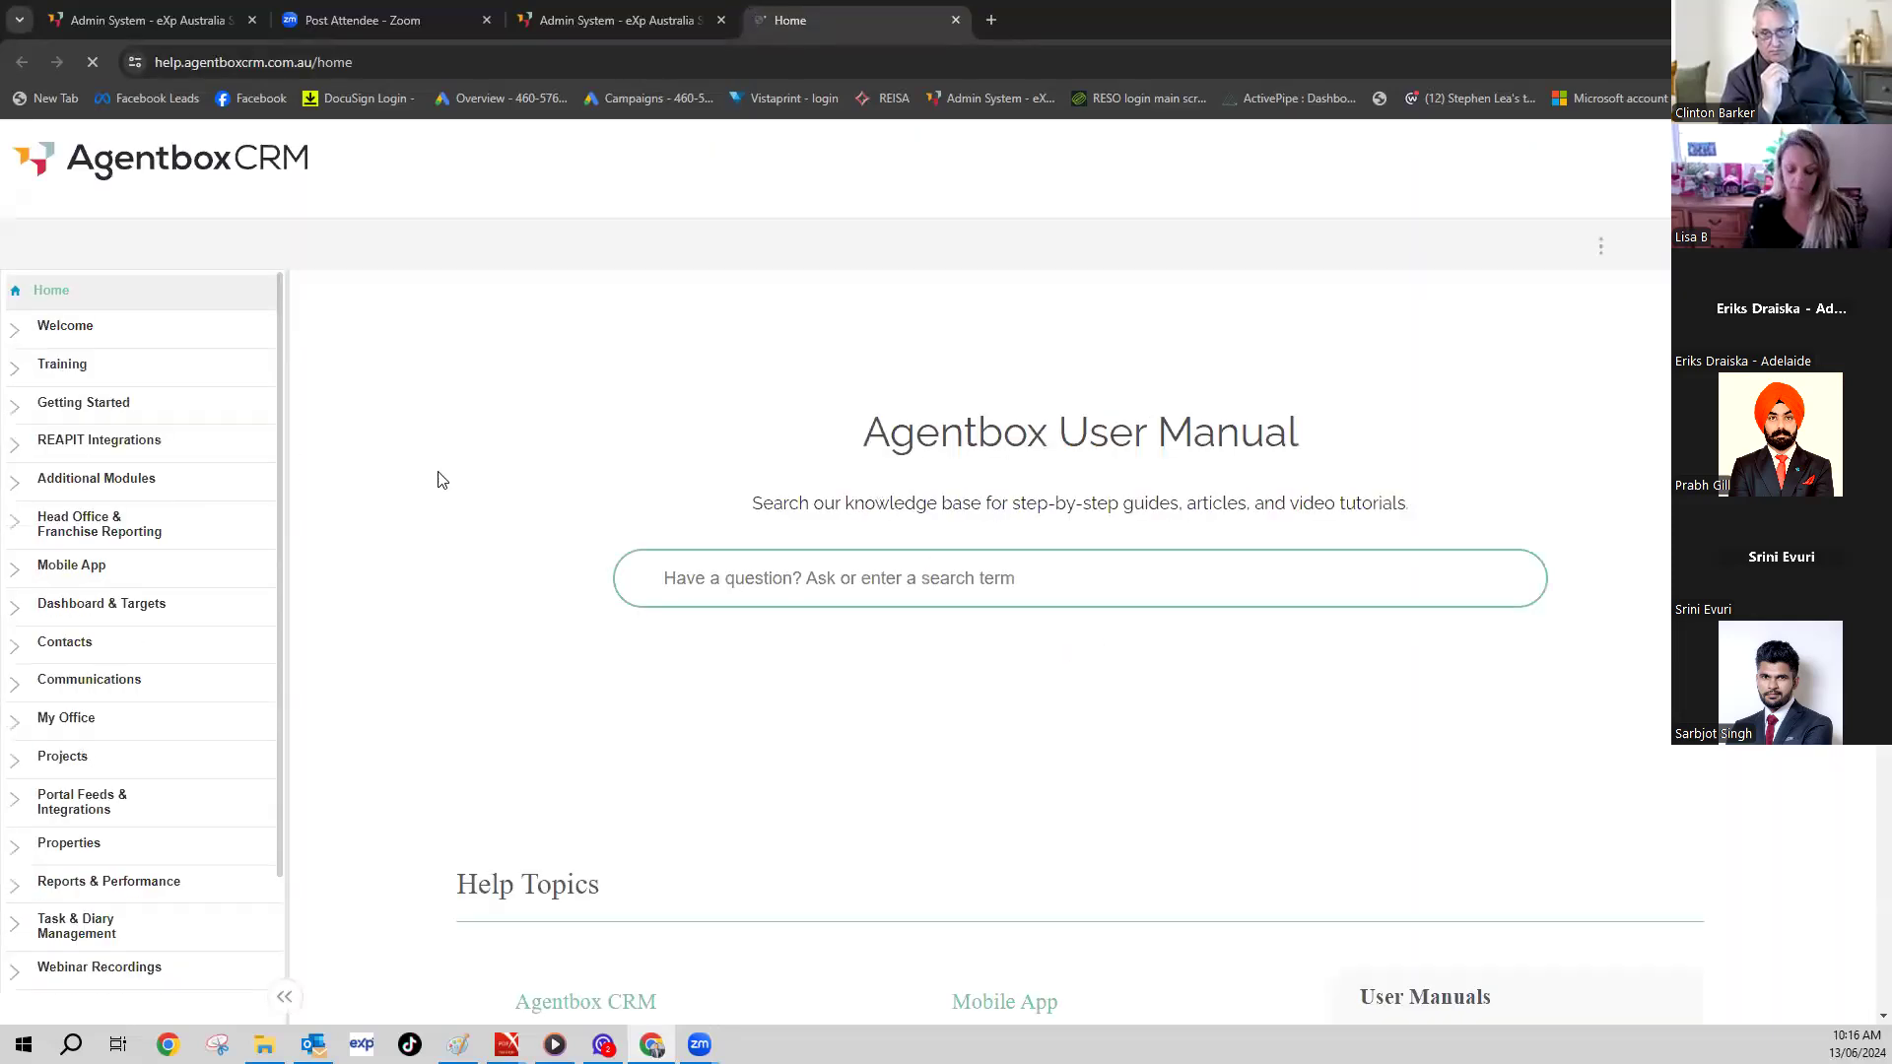
scroll(93, 388, "down", 3)
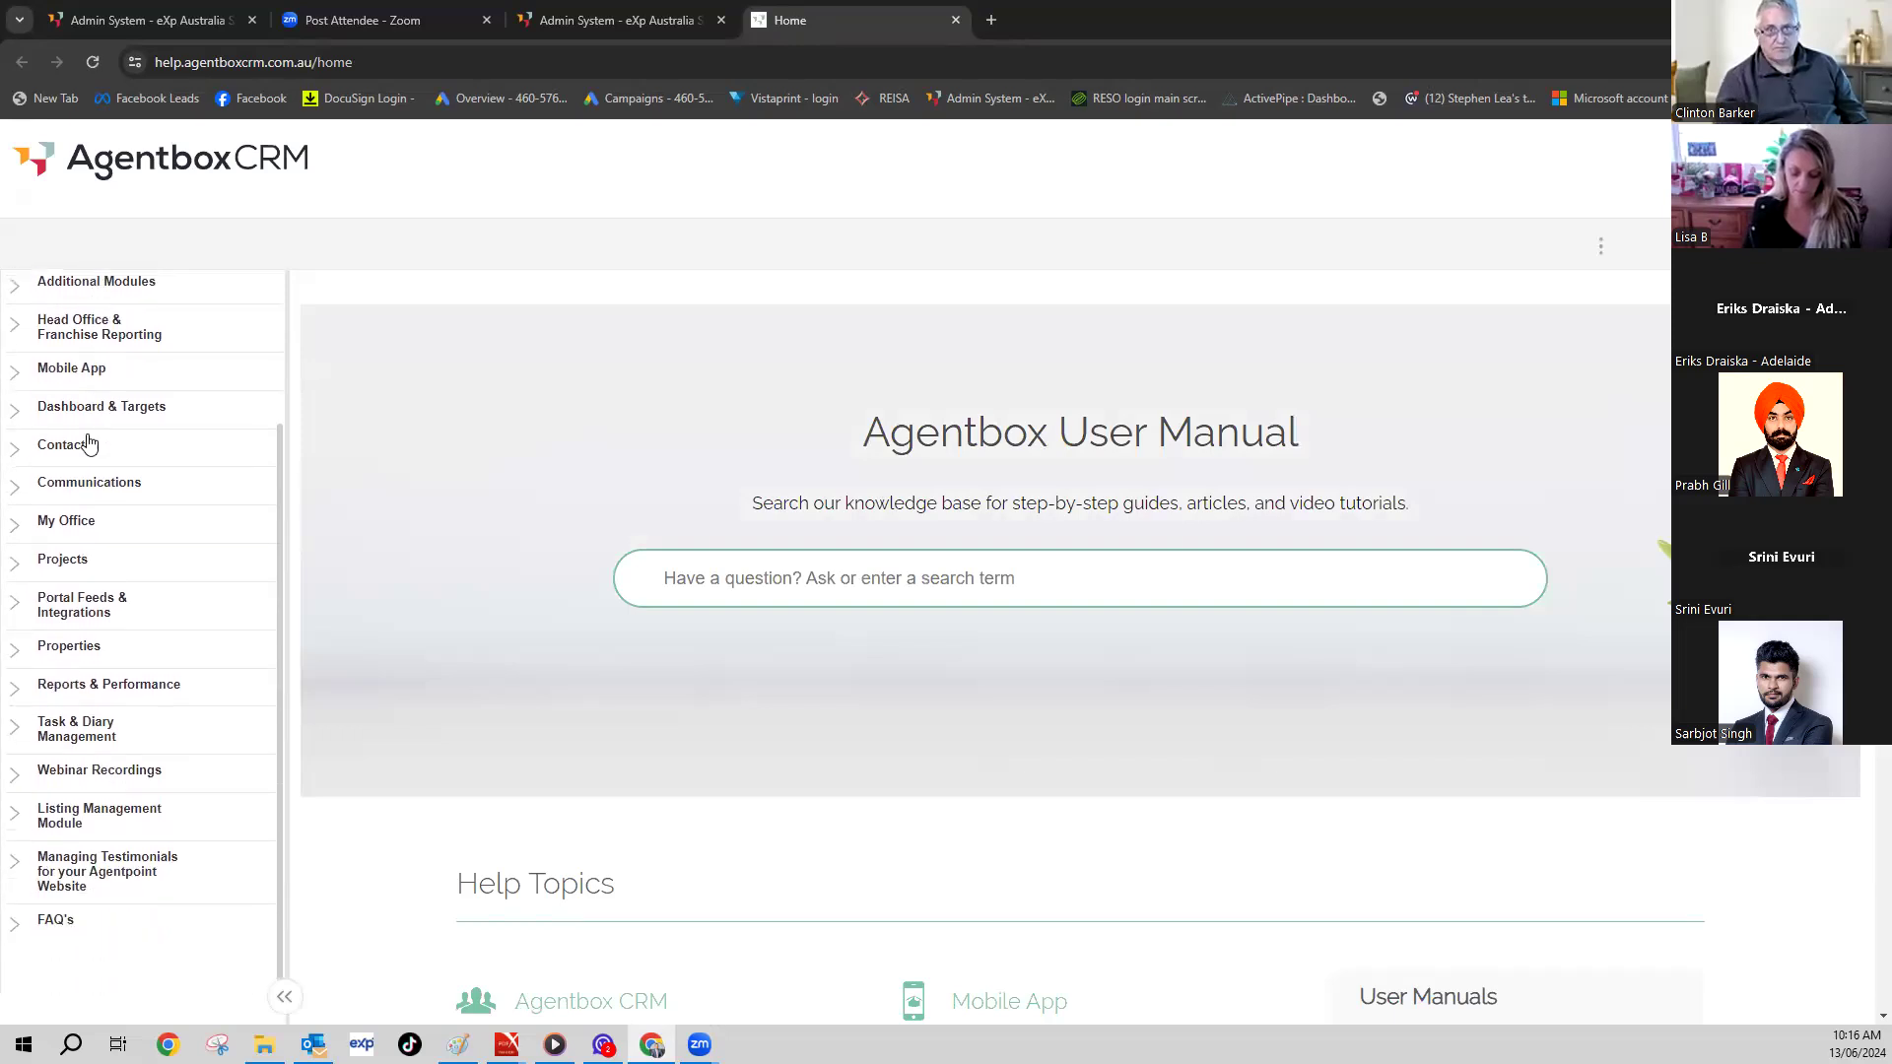
scroll(93, 655, "up", 3)
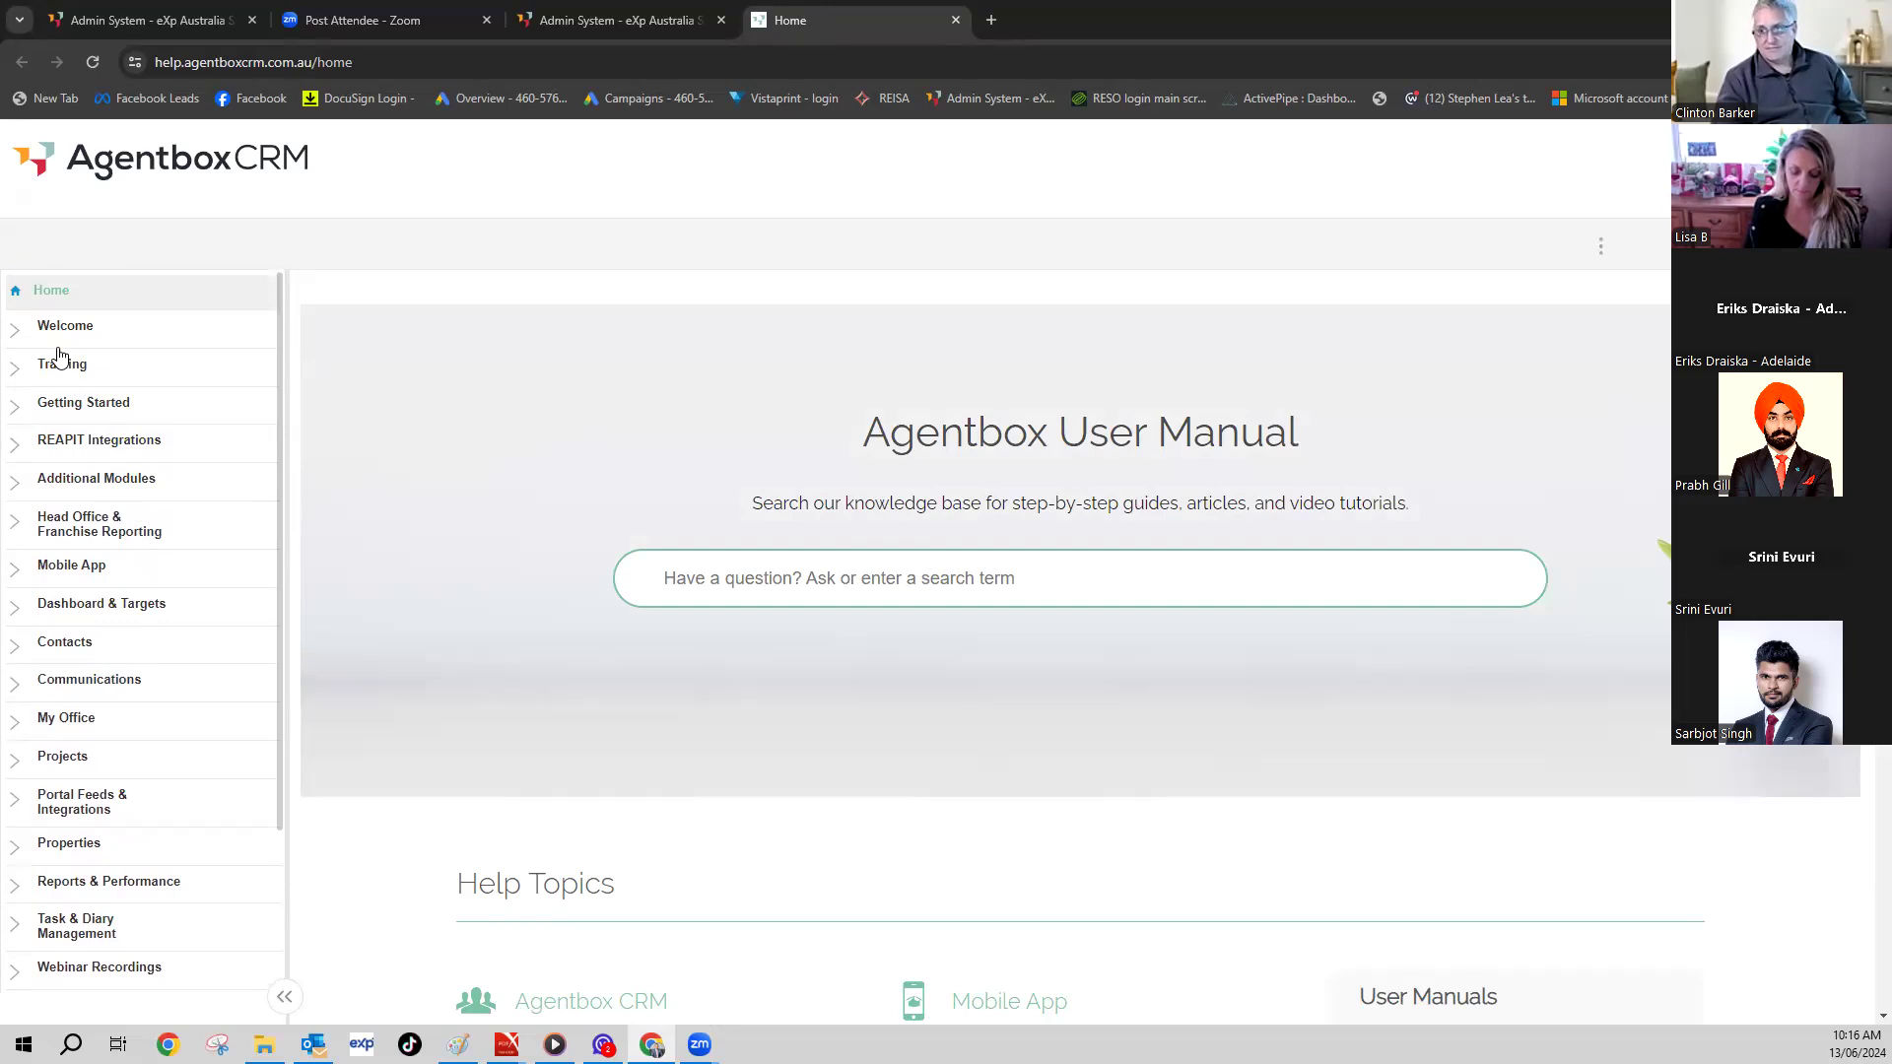
left_click(22, 372)
left_click(22, 372)
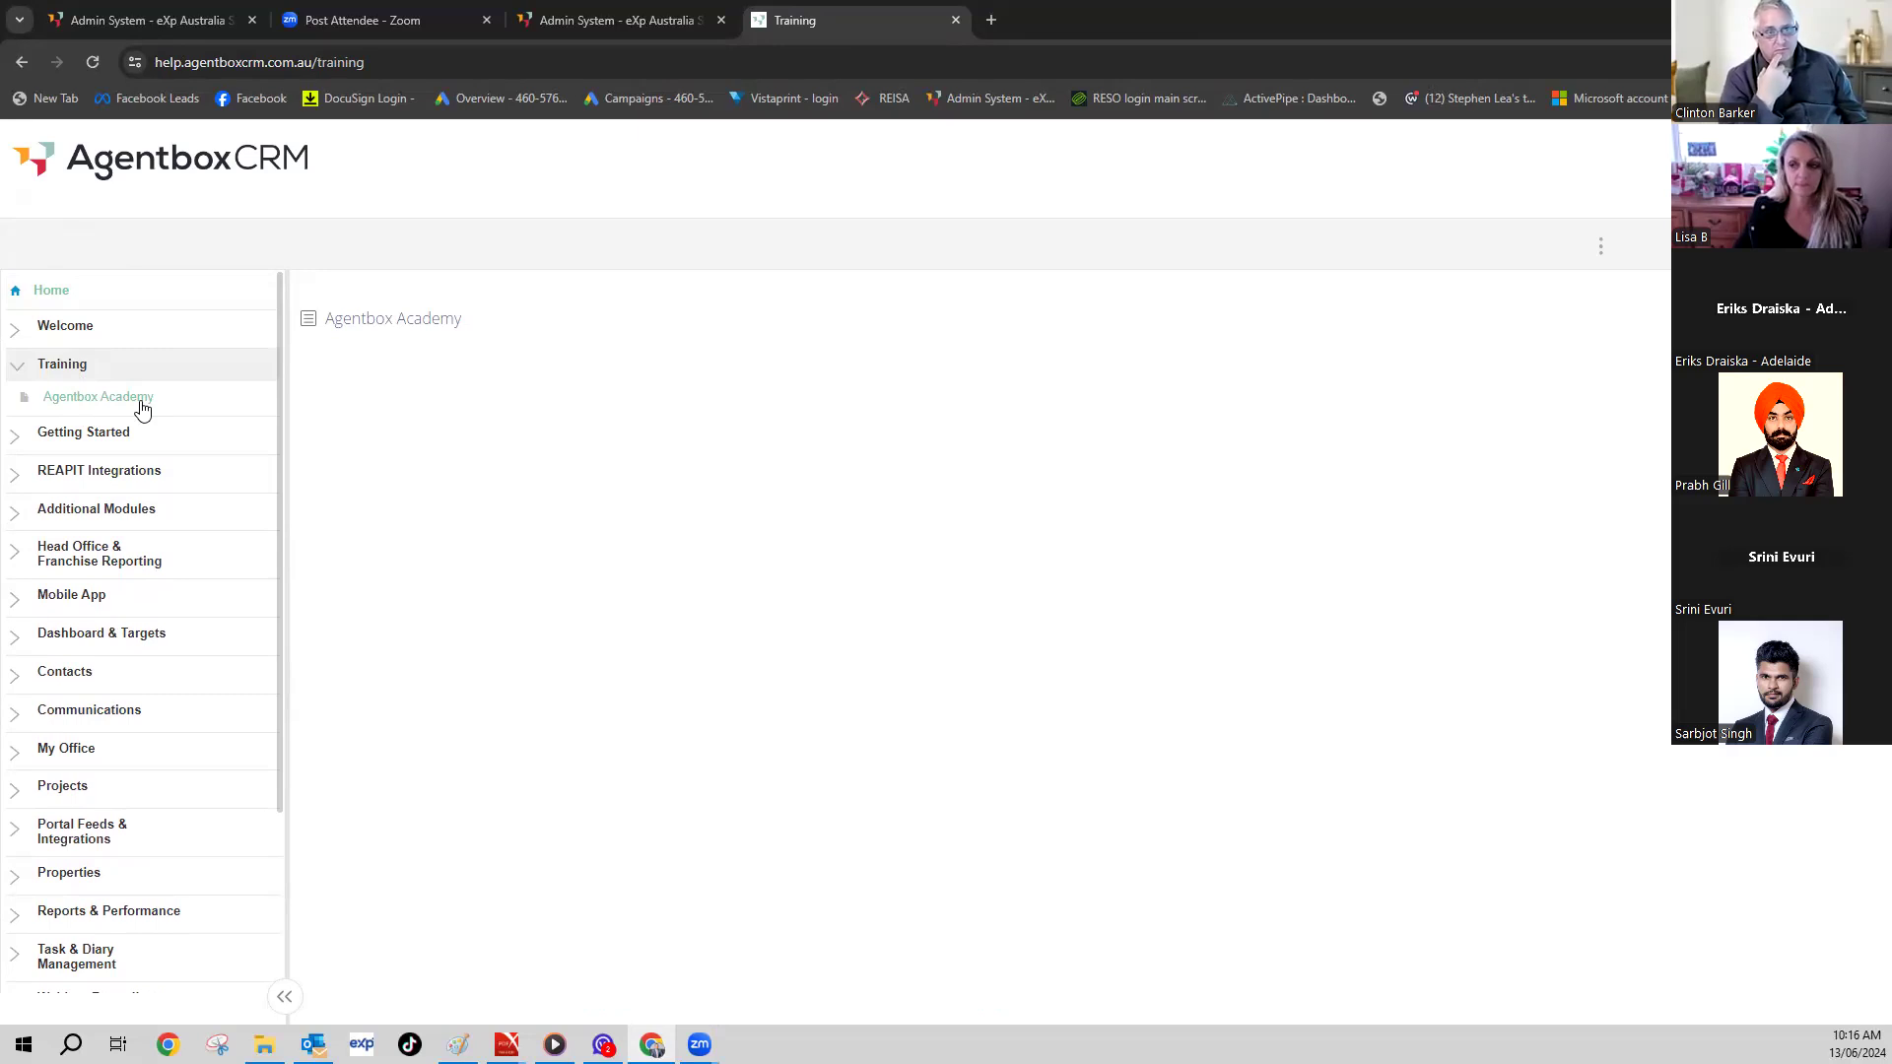
left_click(23, 62)
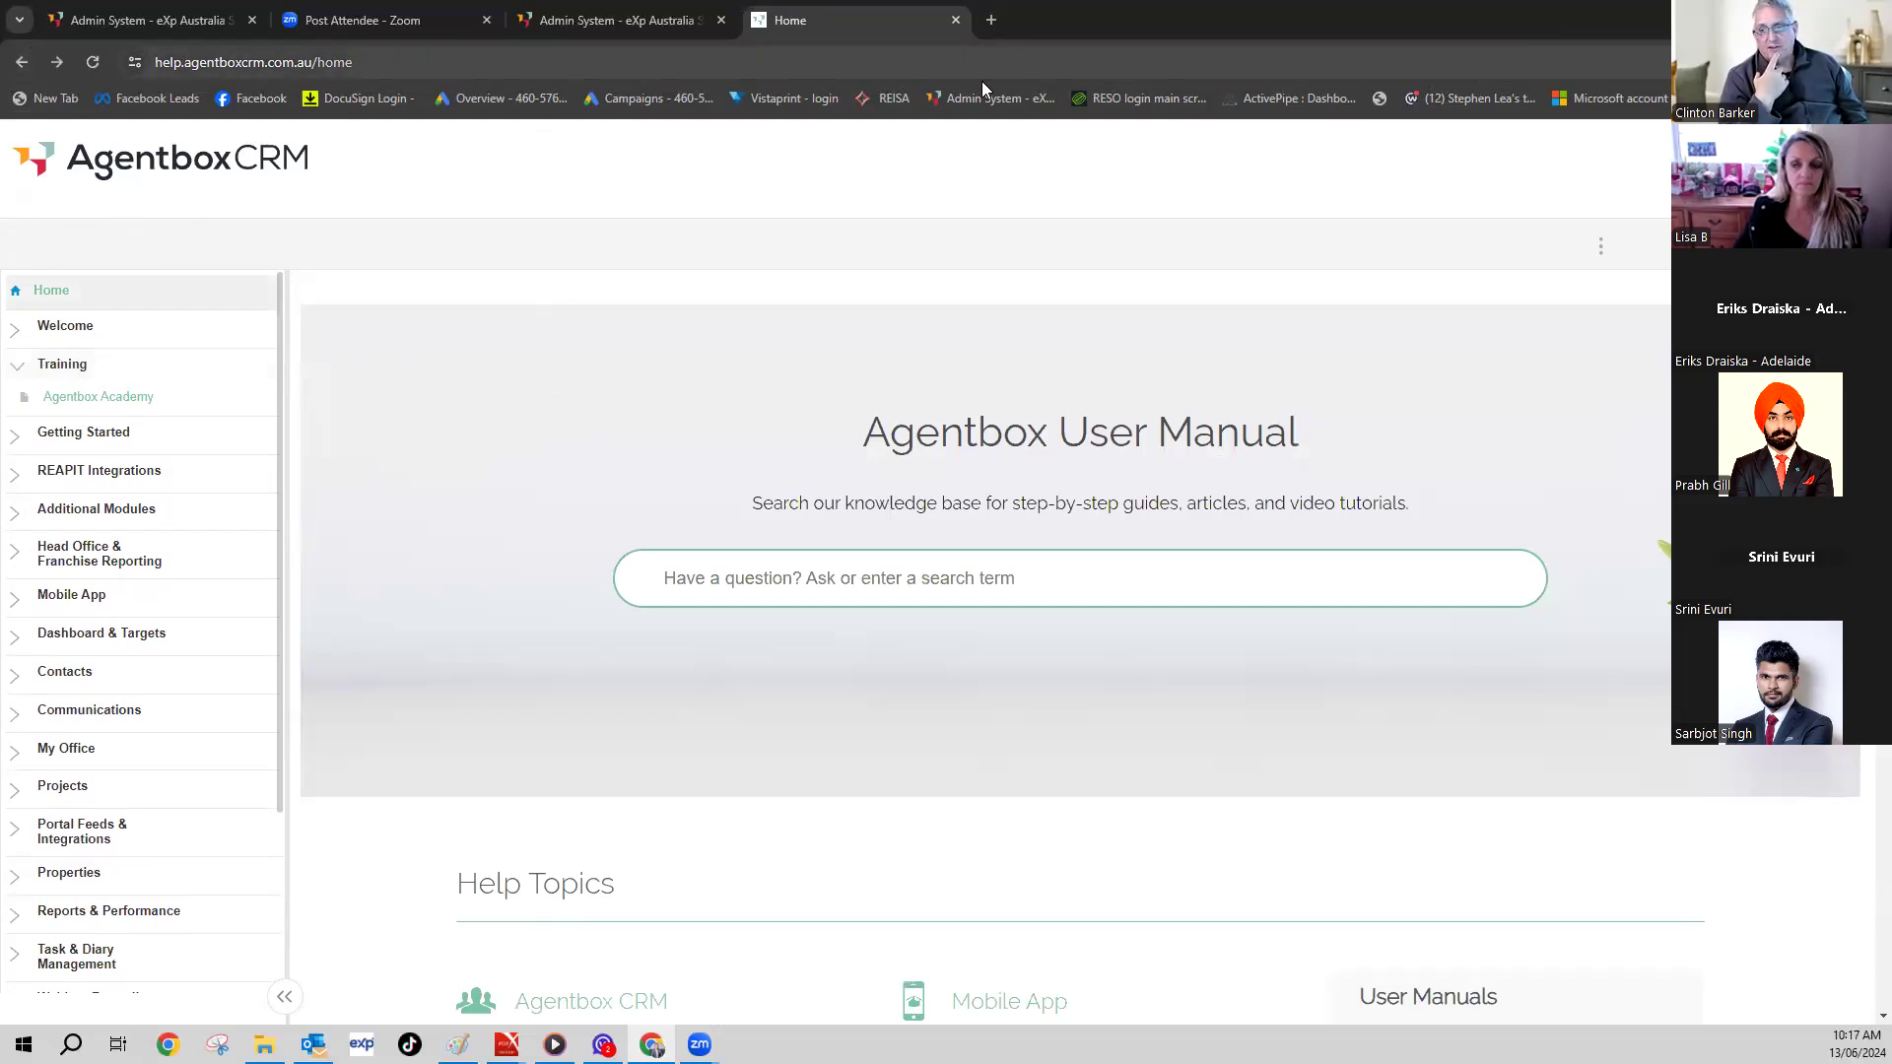
double_click(1590, 39)
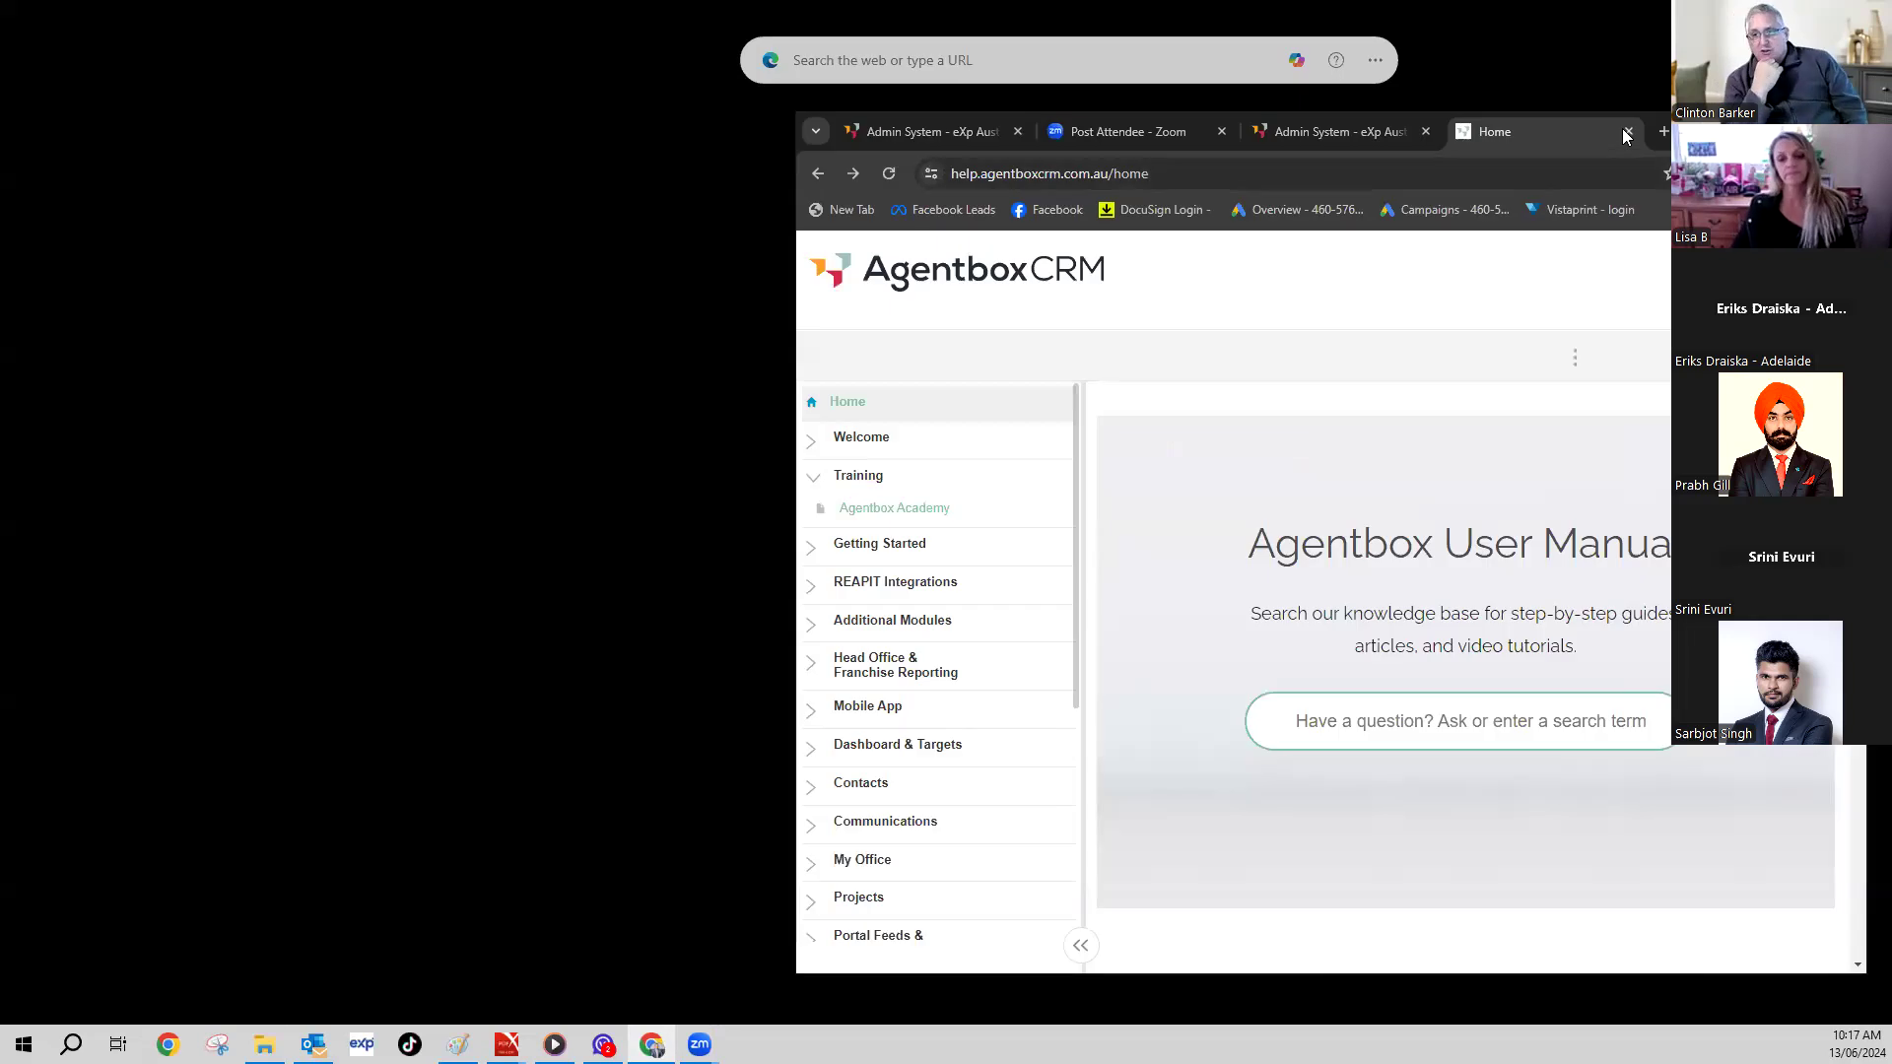
- Close the user manual tab, maximise Chrome, and dismiss the training-videos and support help dialogs
left_click(1629, 132)
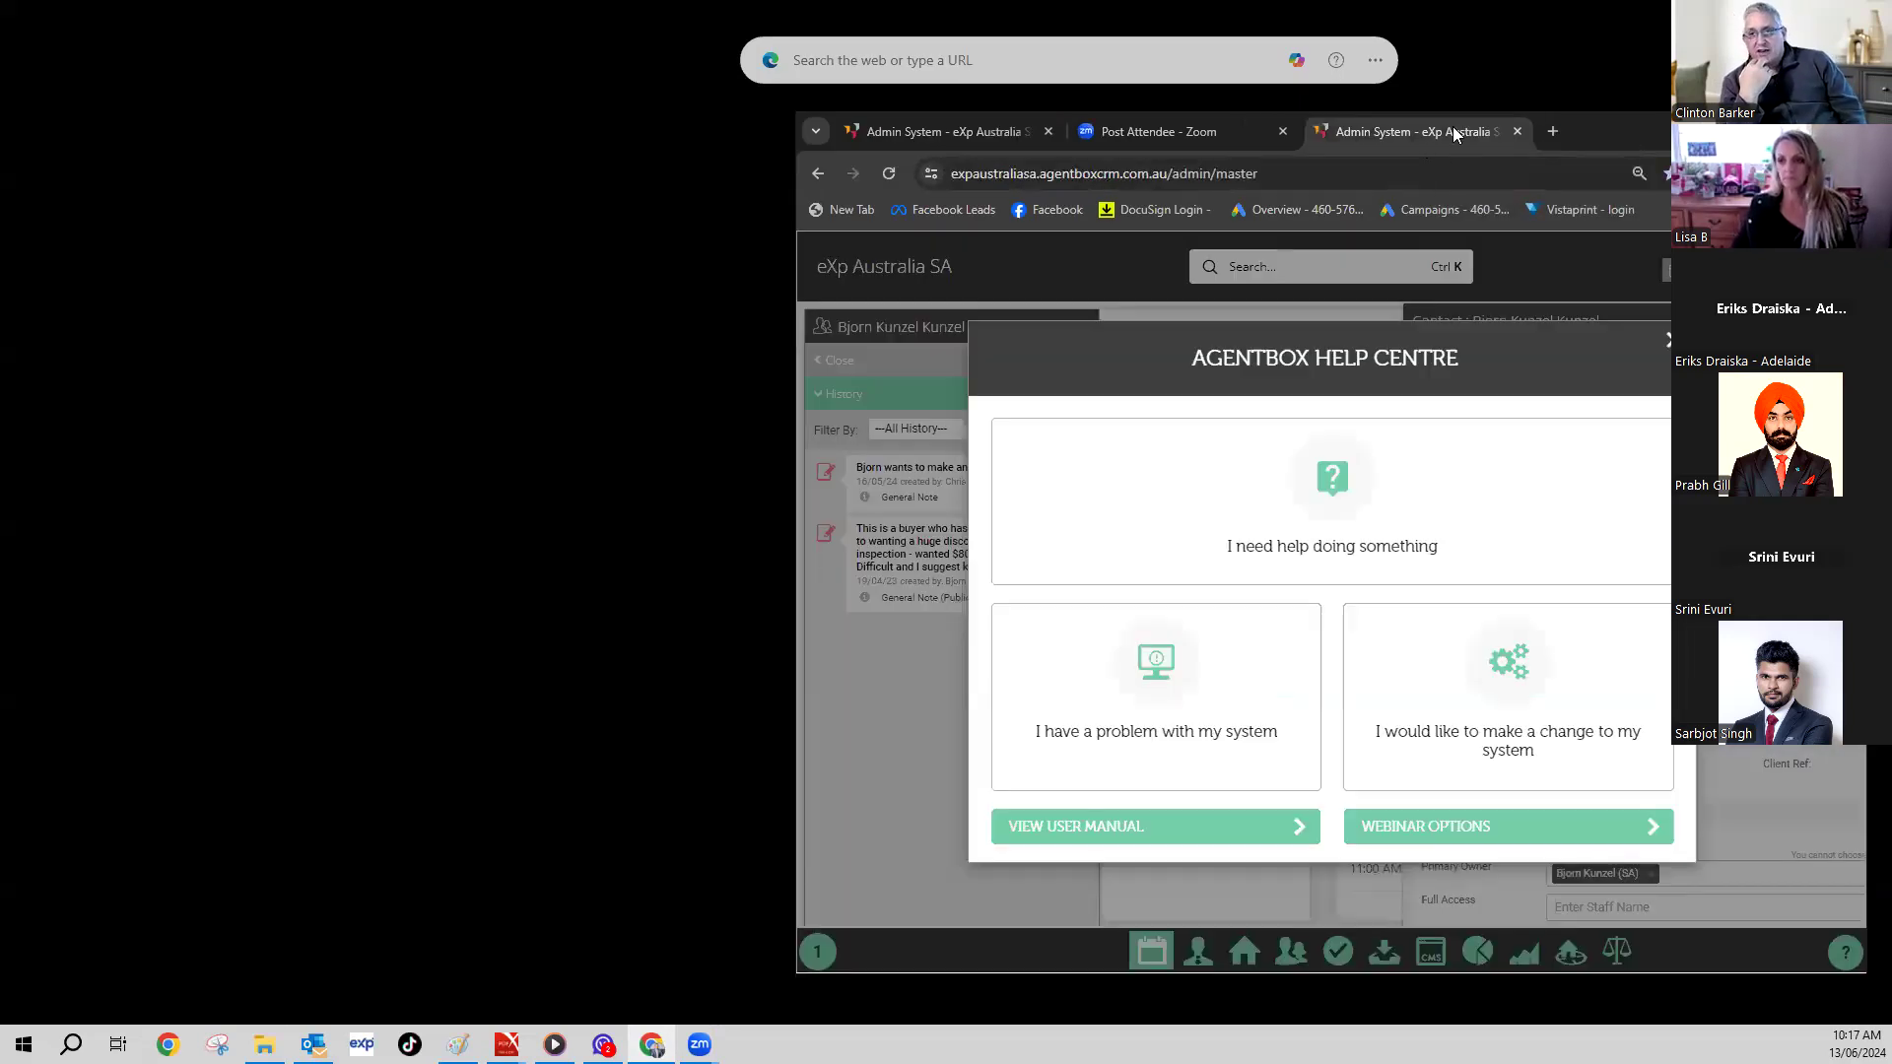
key("super+Up")
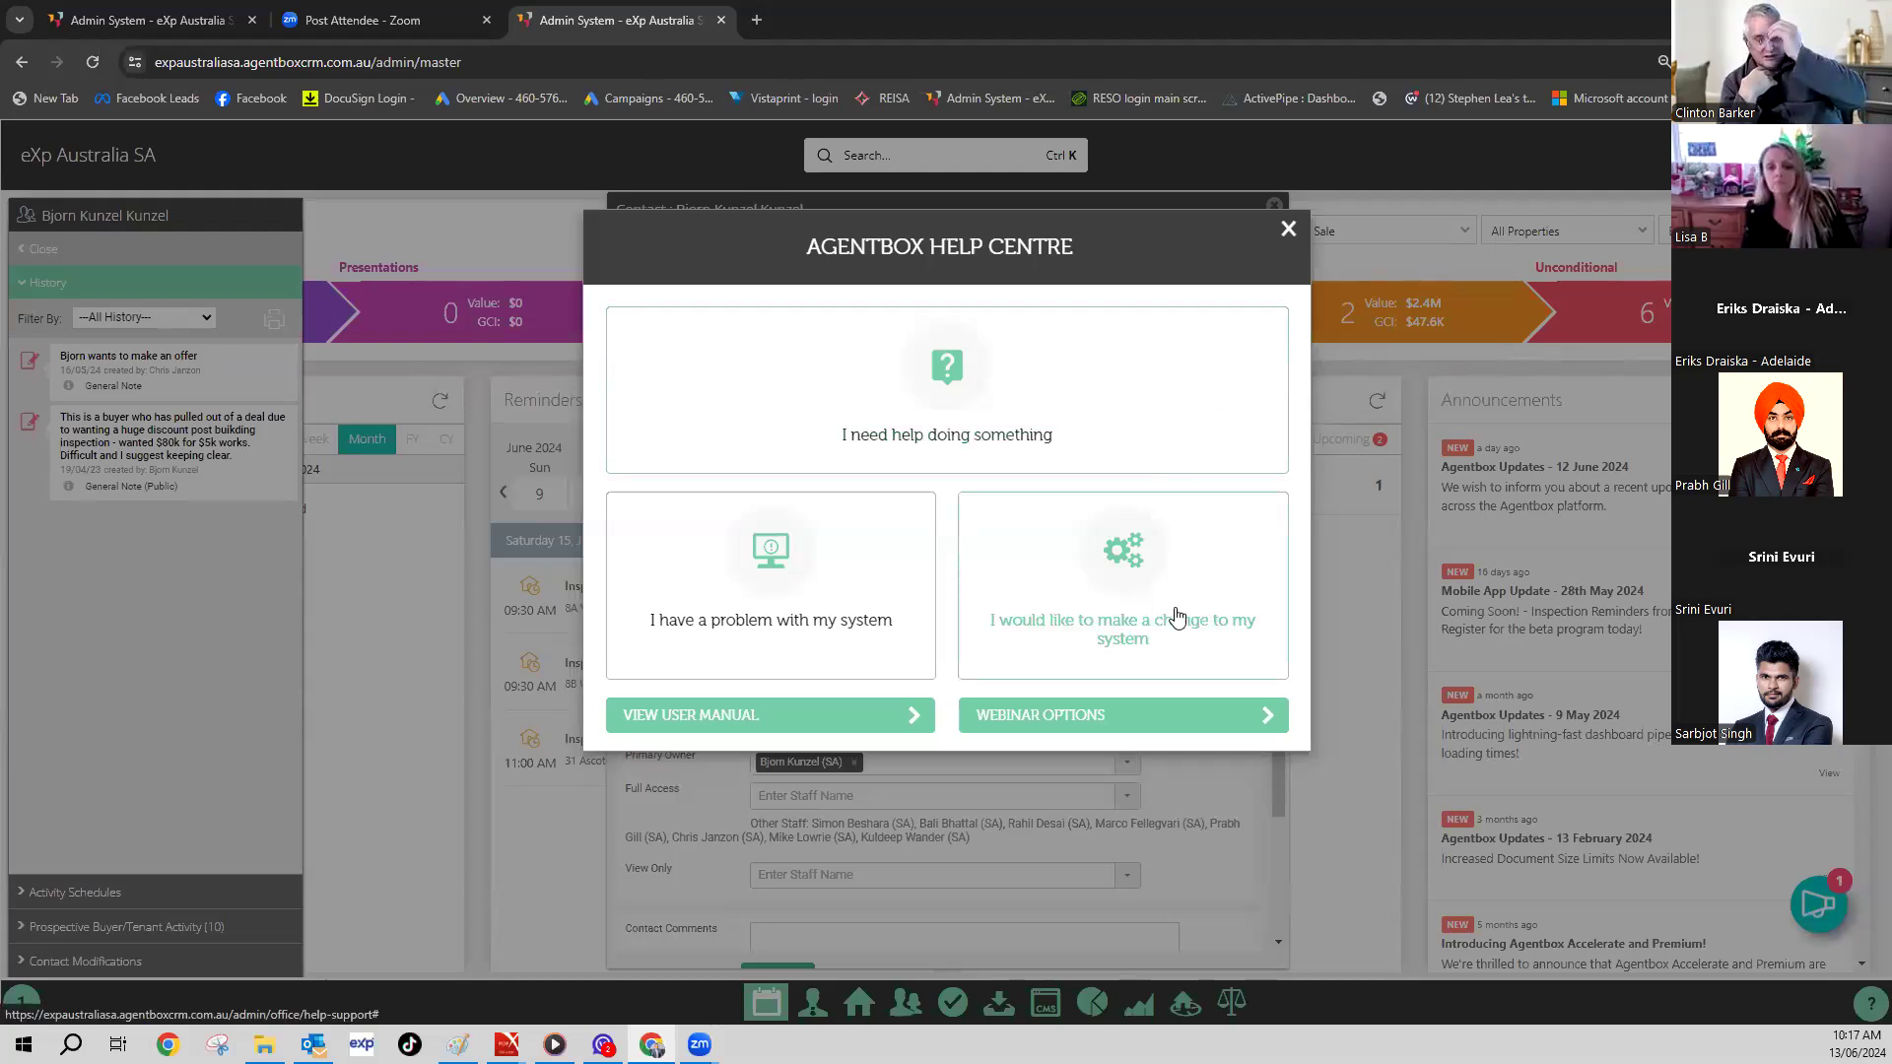
left_click(955, 431)
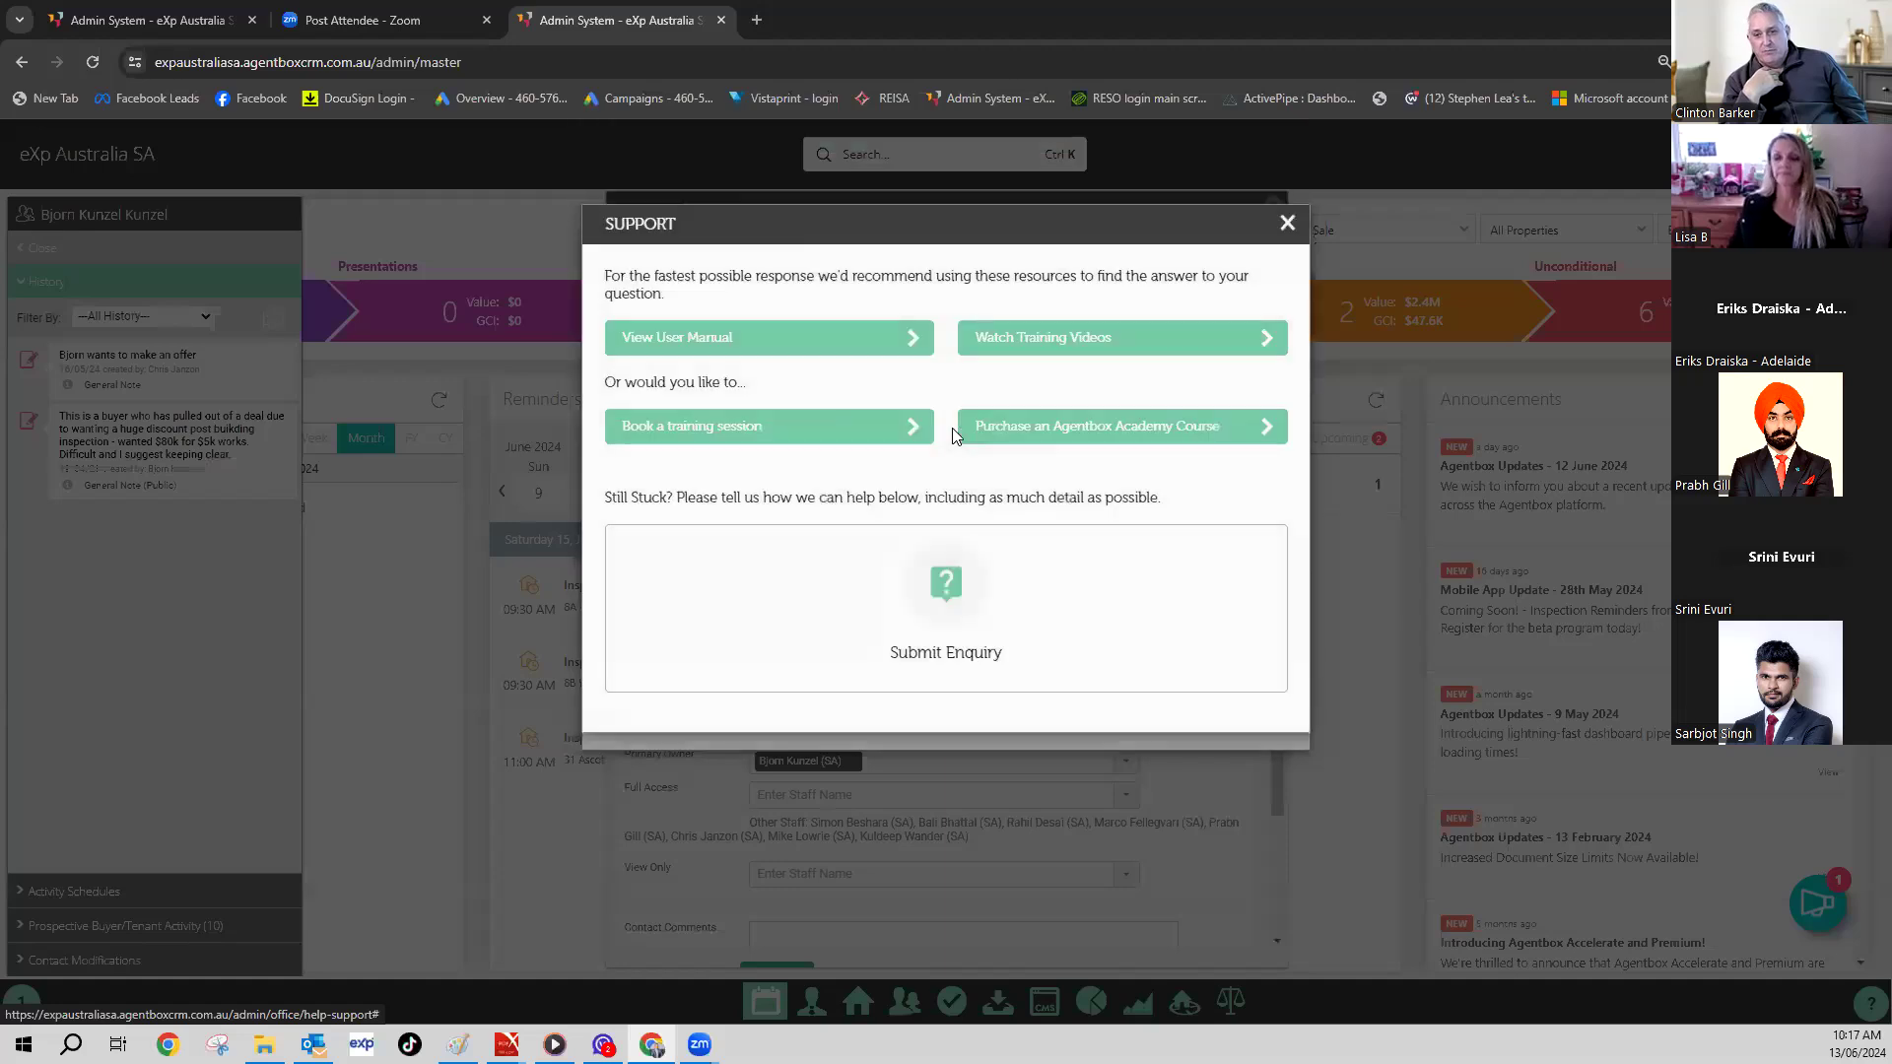
left_click(1076, 343)
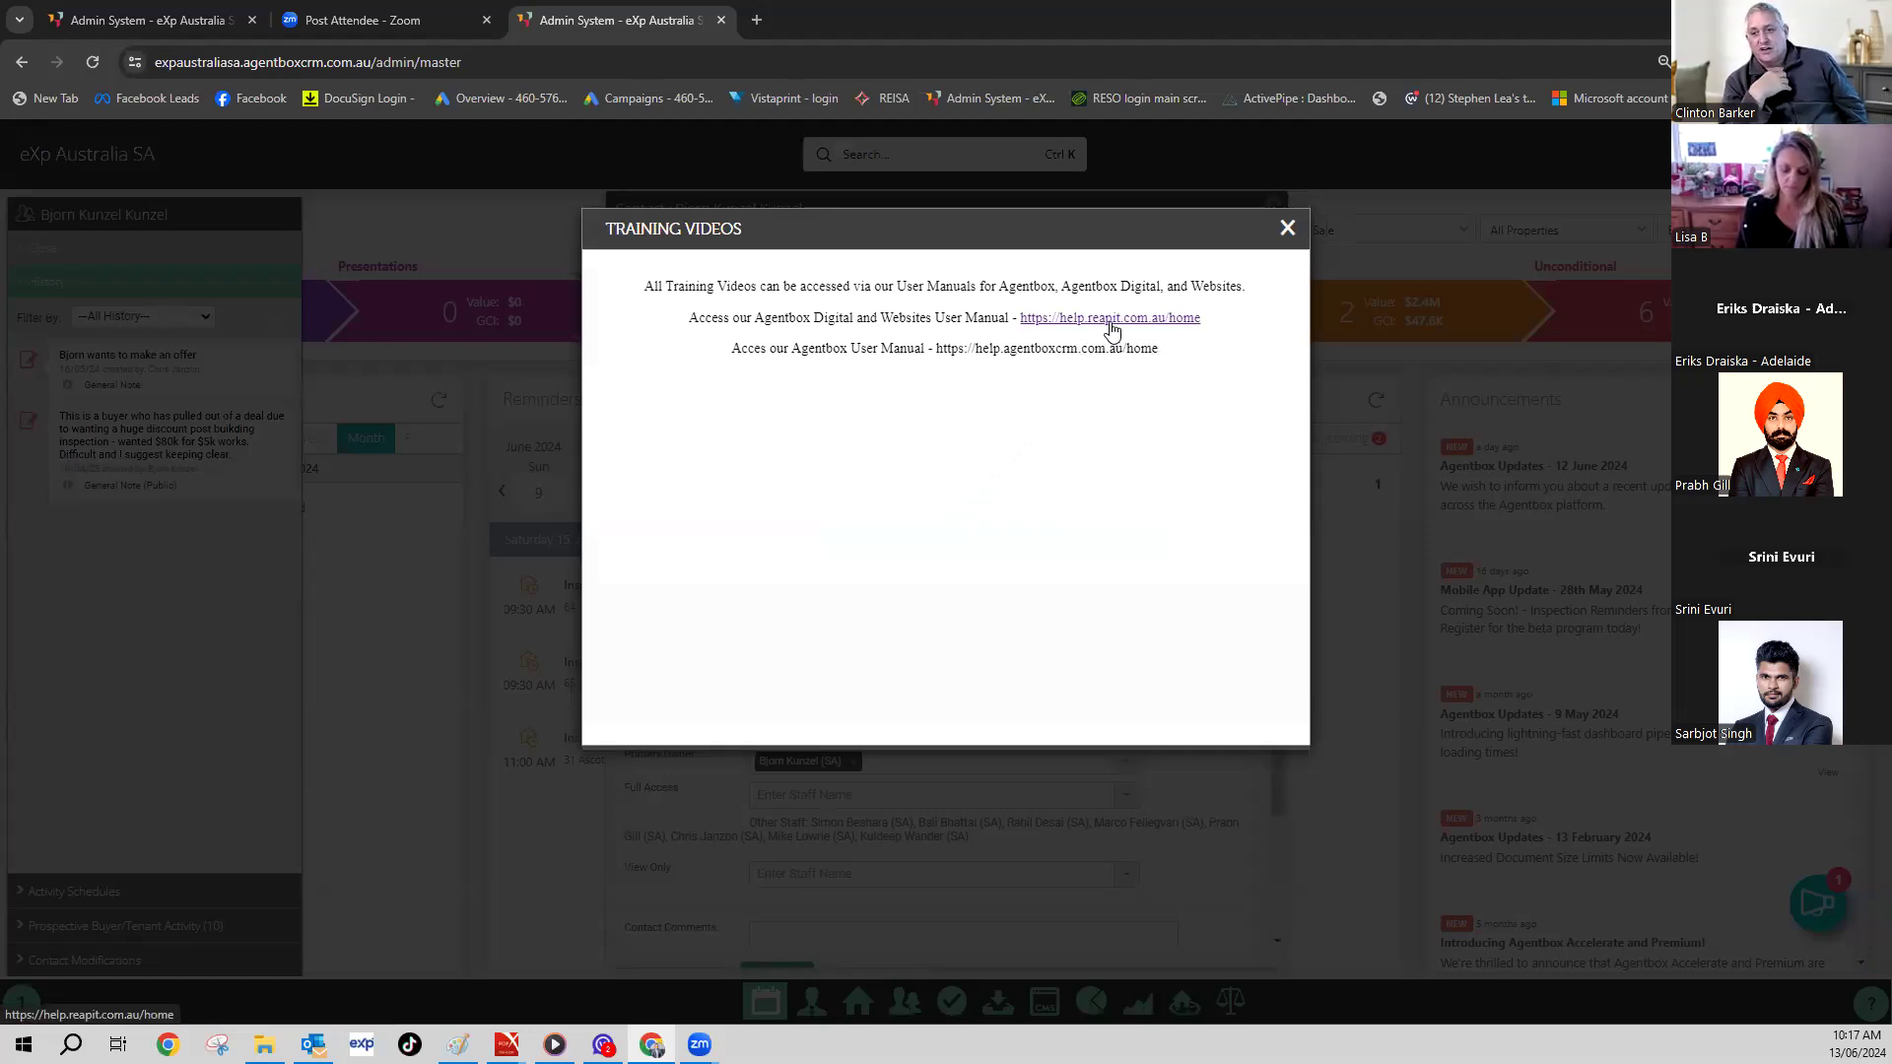
left_click(1287, 229)
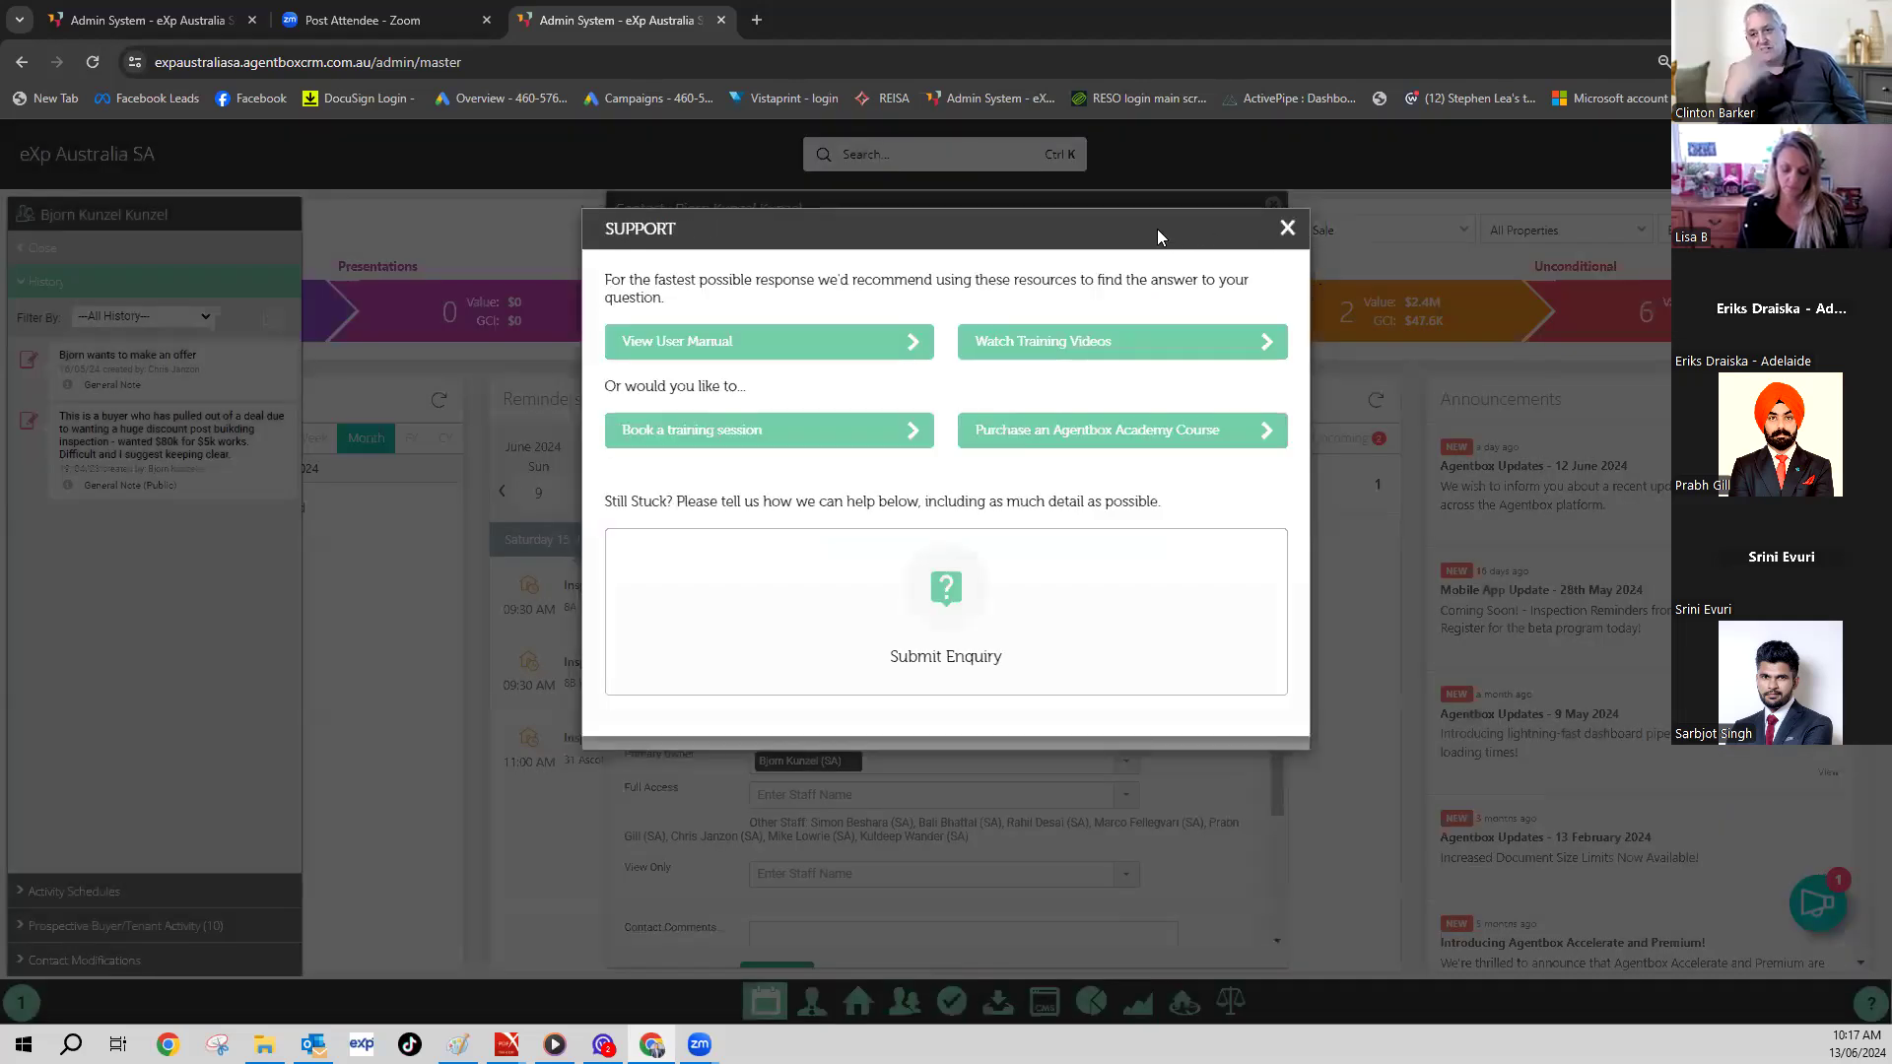
left_click(1287, 229)
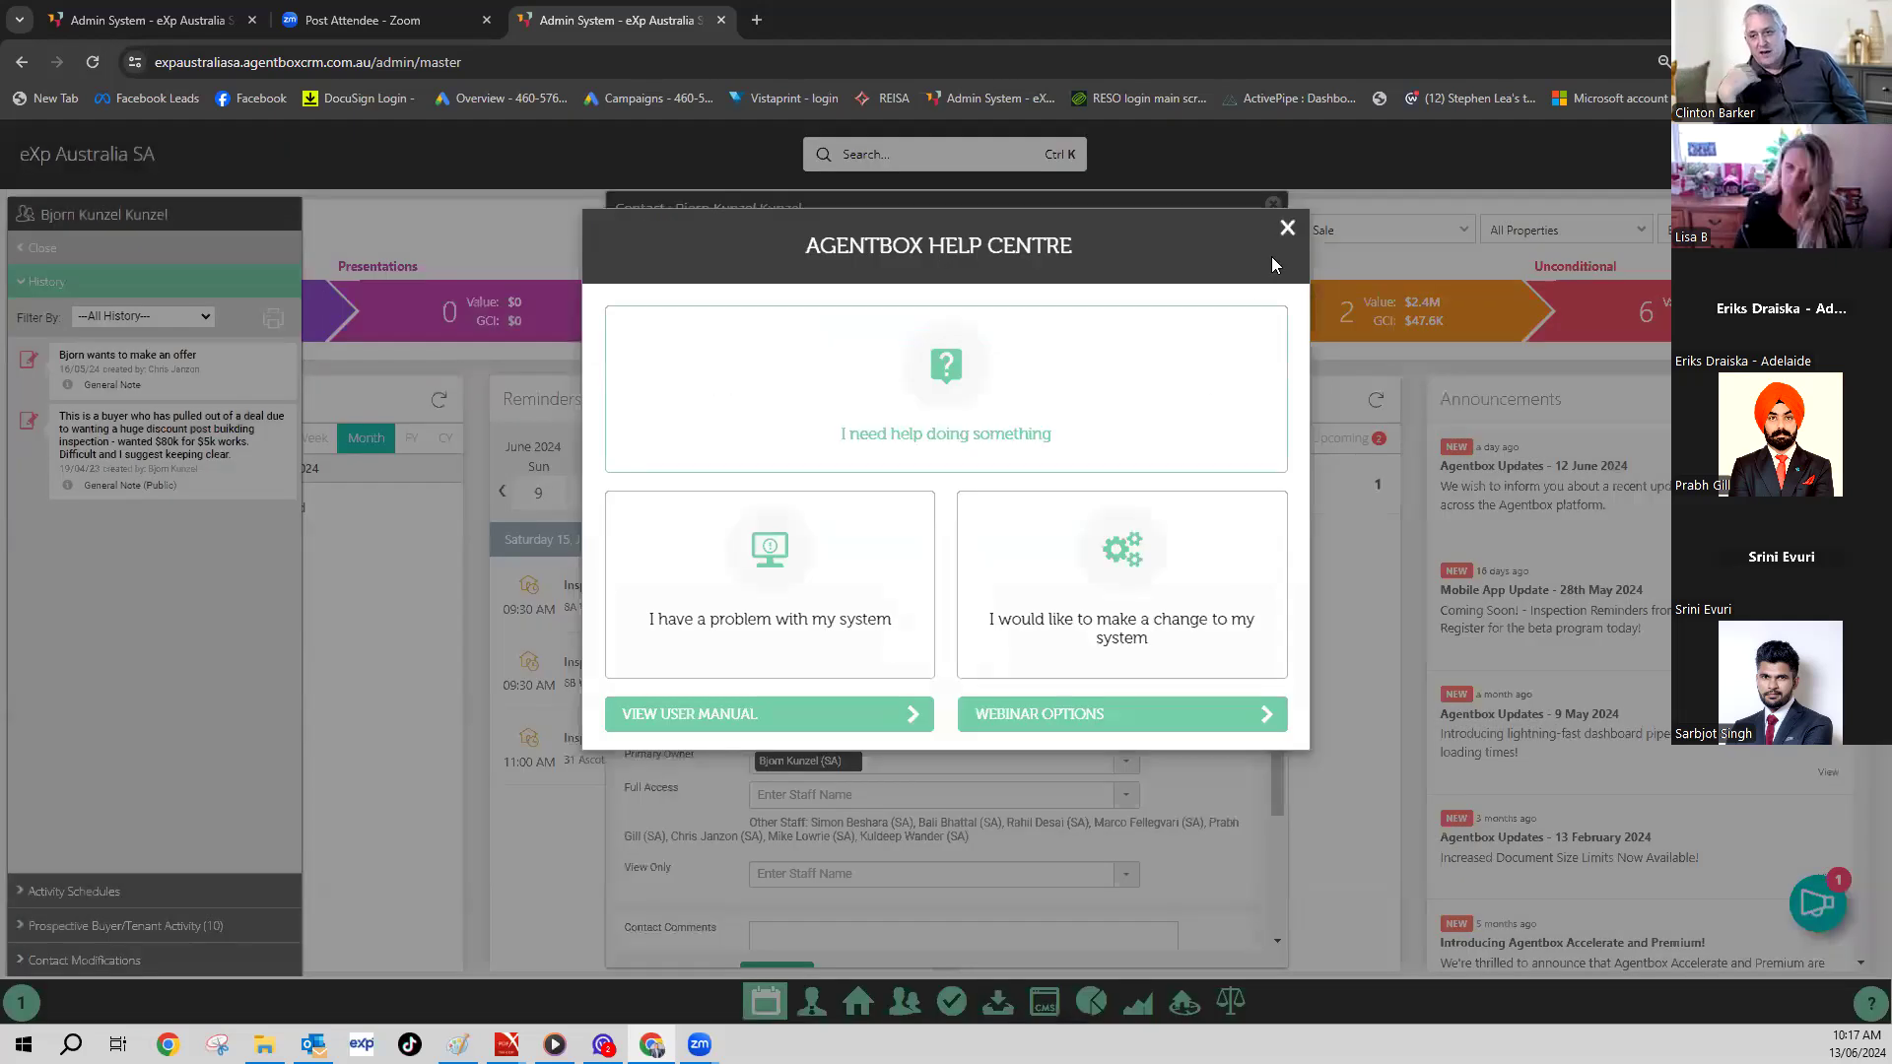
left_click(1282, 223)
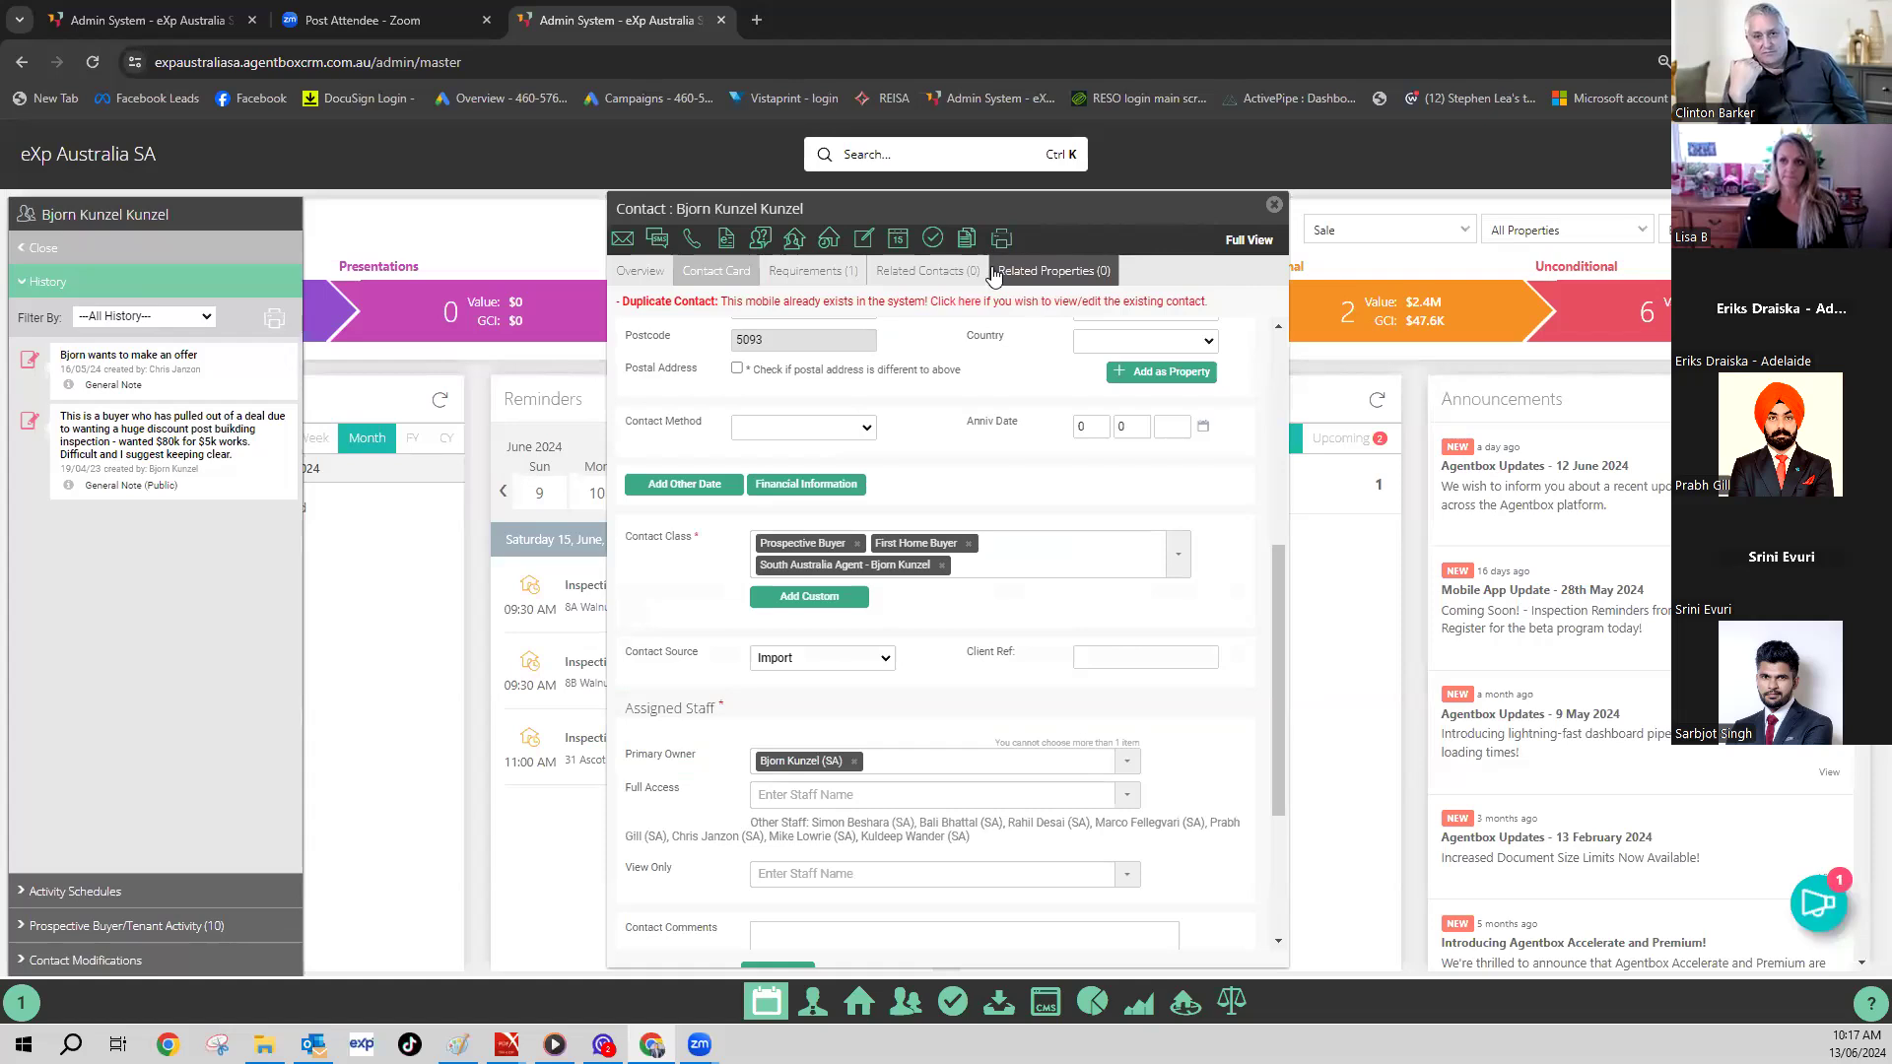
- Open the existing duplicate contact via the red 'Click here' link and move its window down
scroll(972, 532, "down", 2)
scroll(972, 527, "up", 1)
scroll(972, 525, "up", 6)
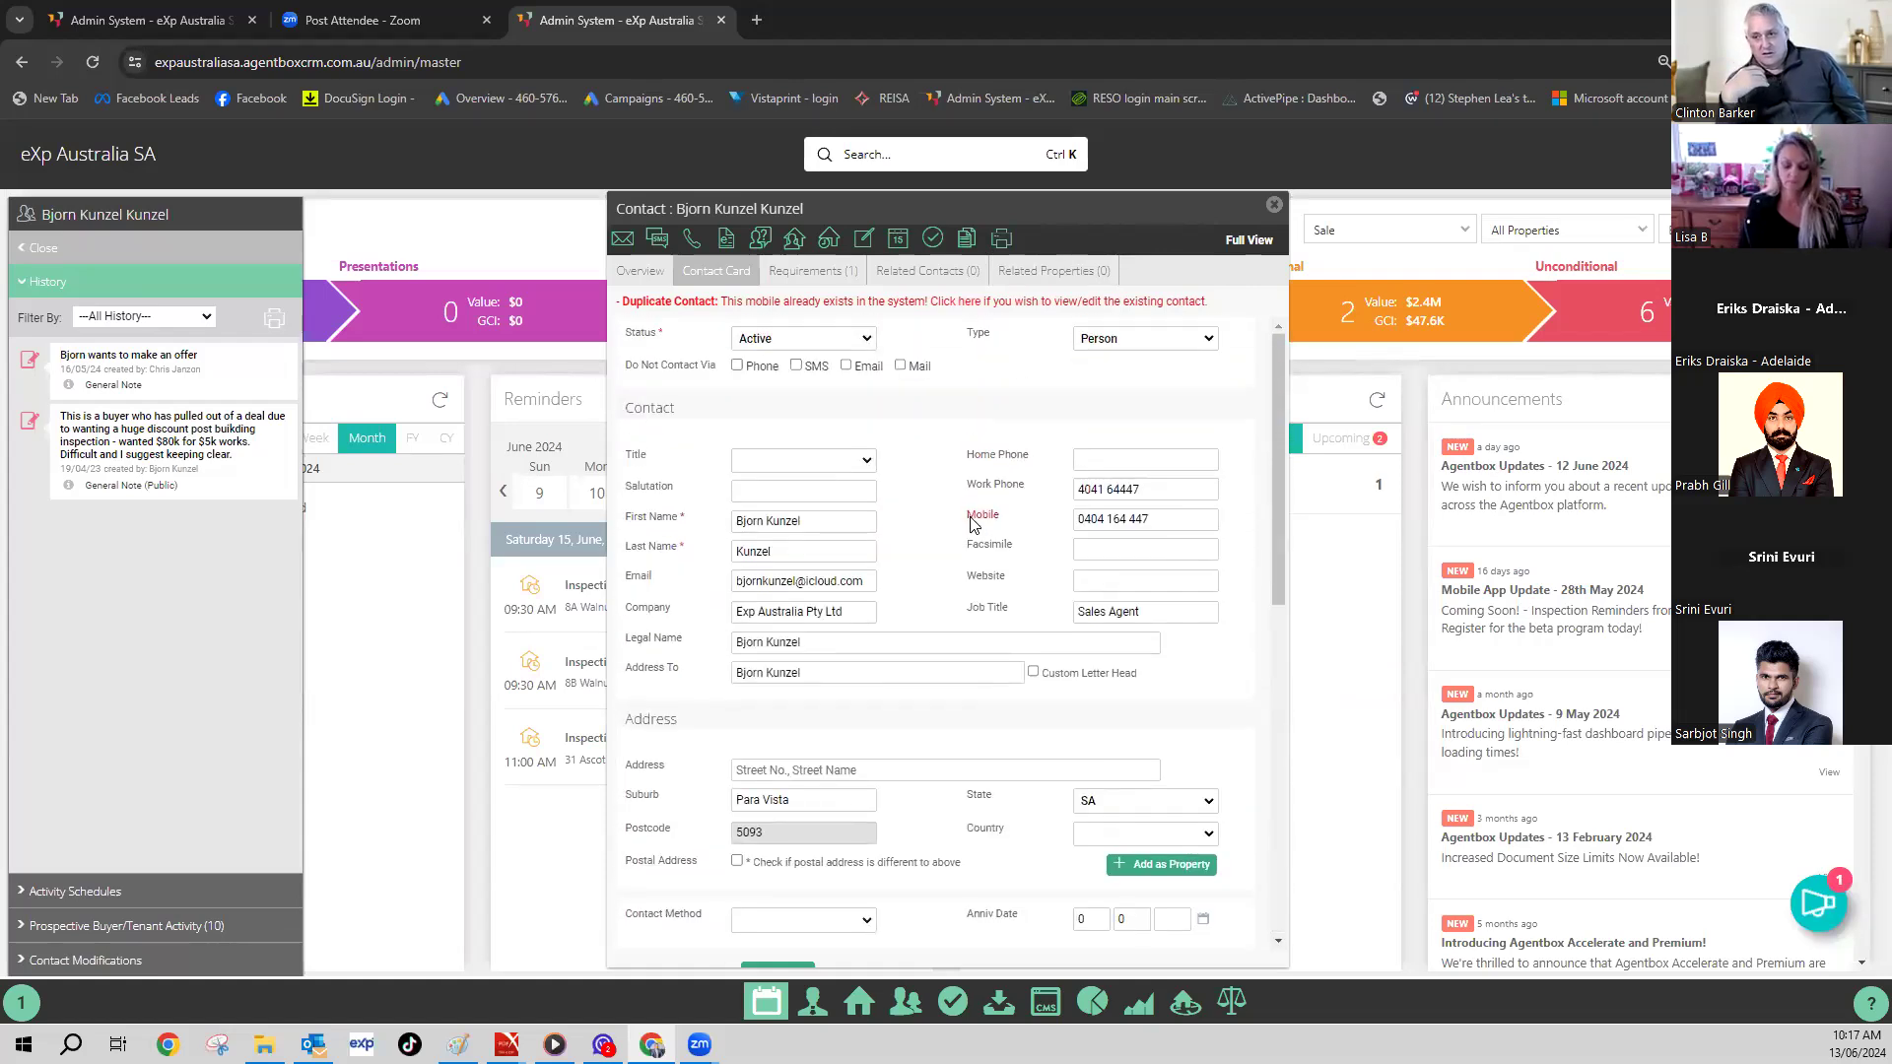
left_click(970, 303)
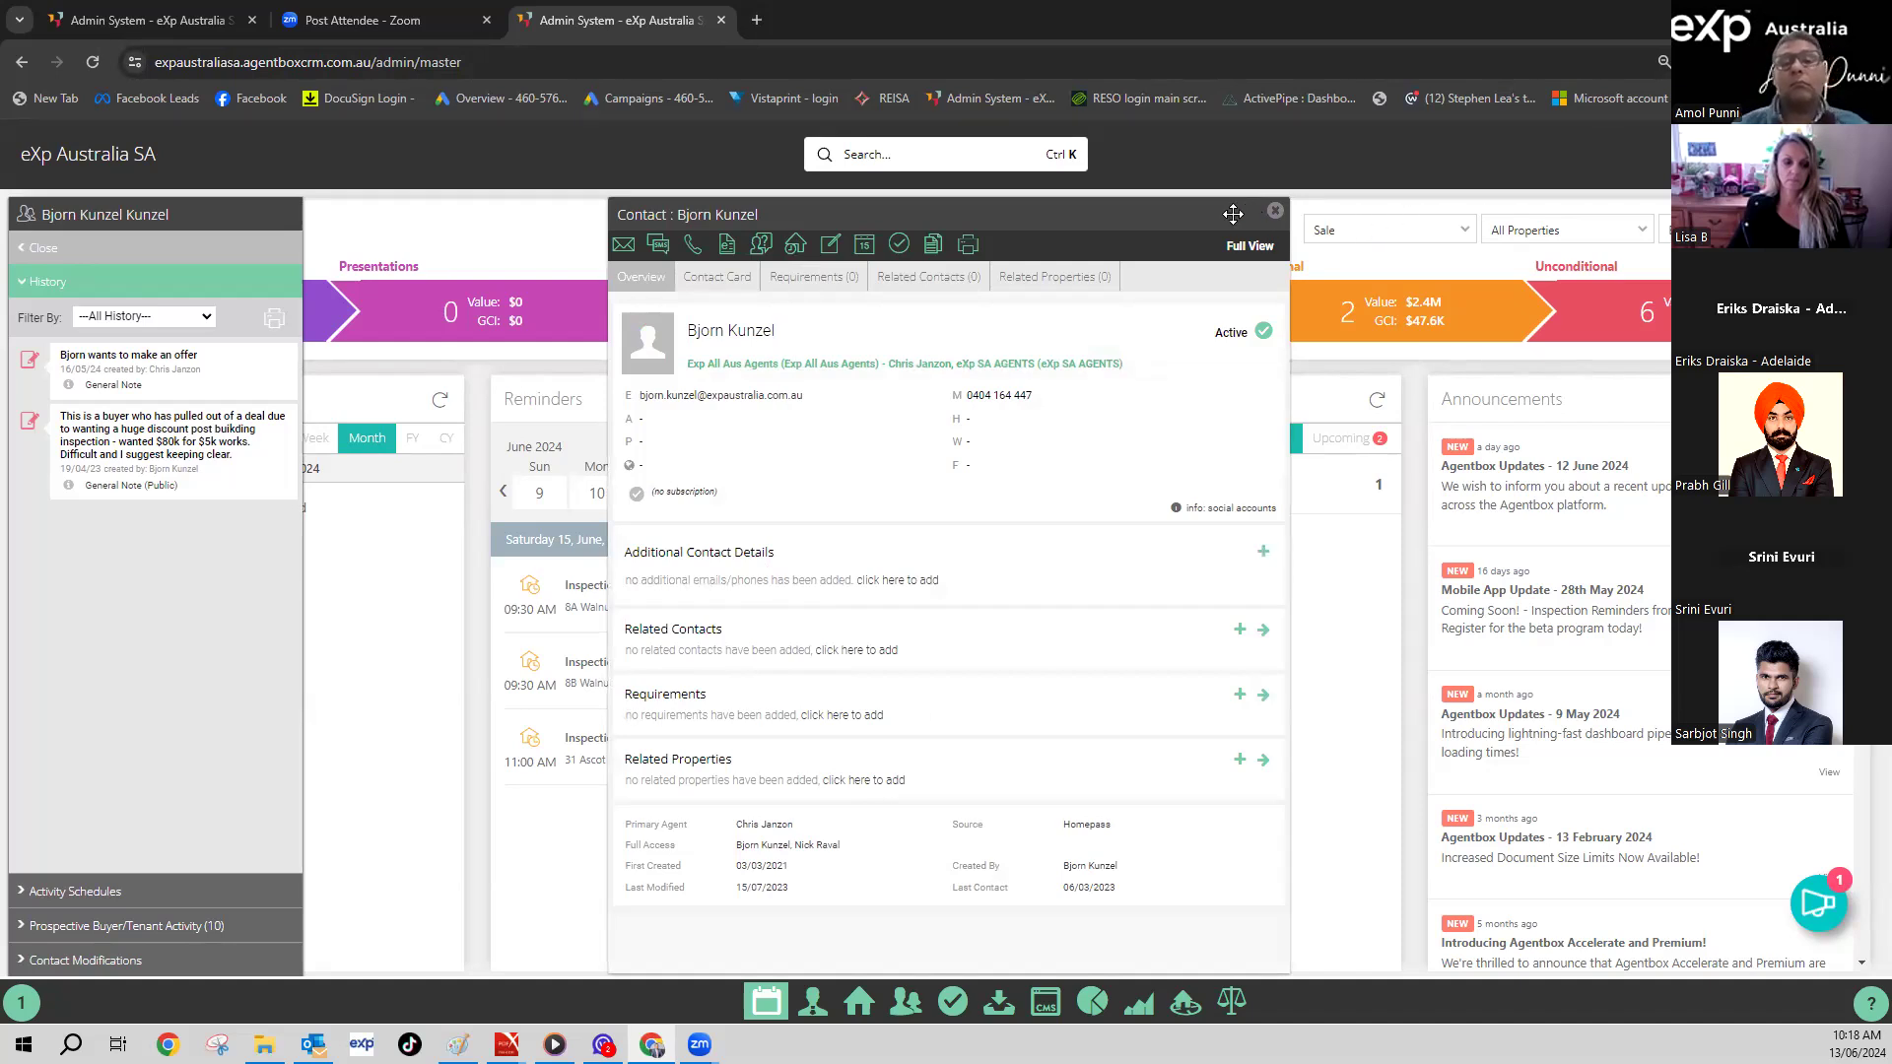
left_click_drag(1233, 214, 1196, 421)
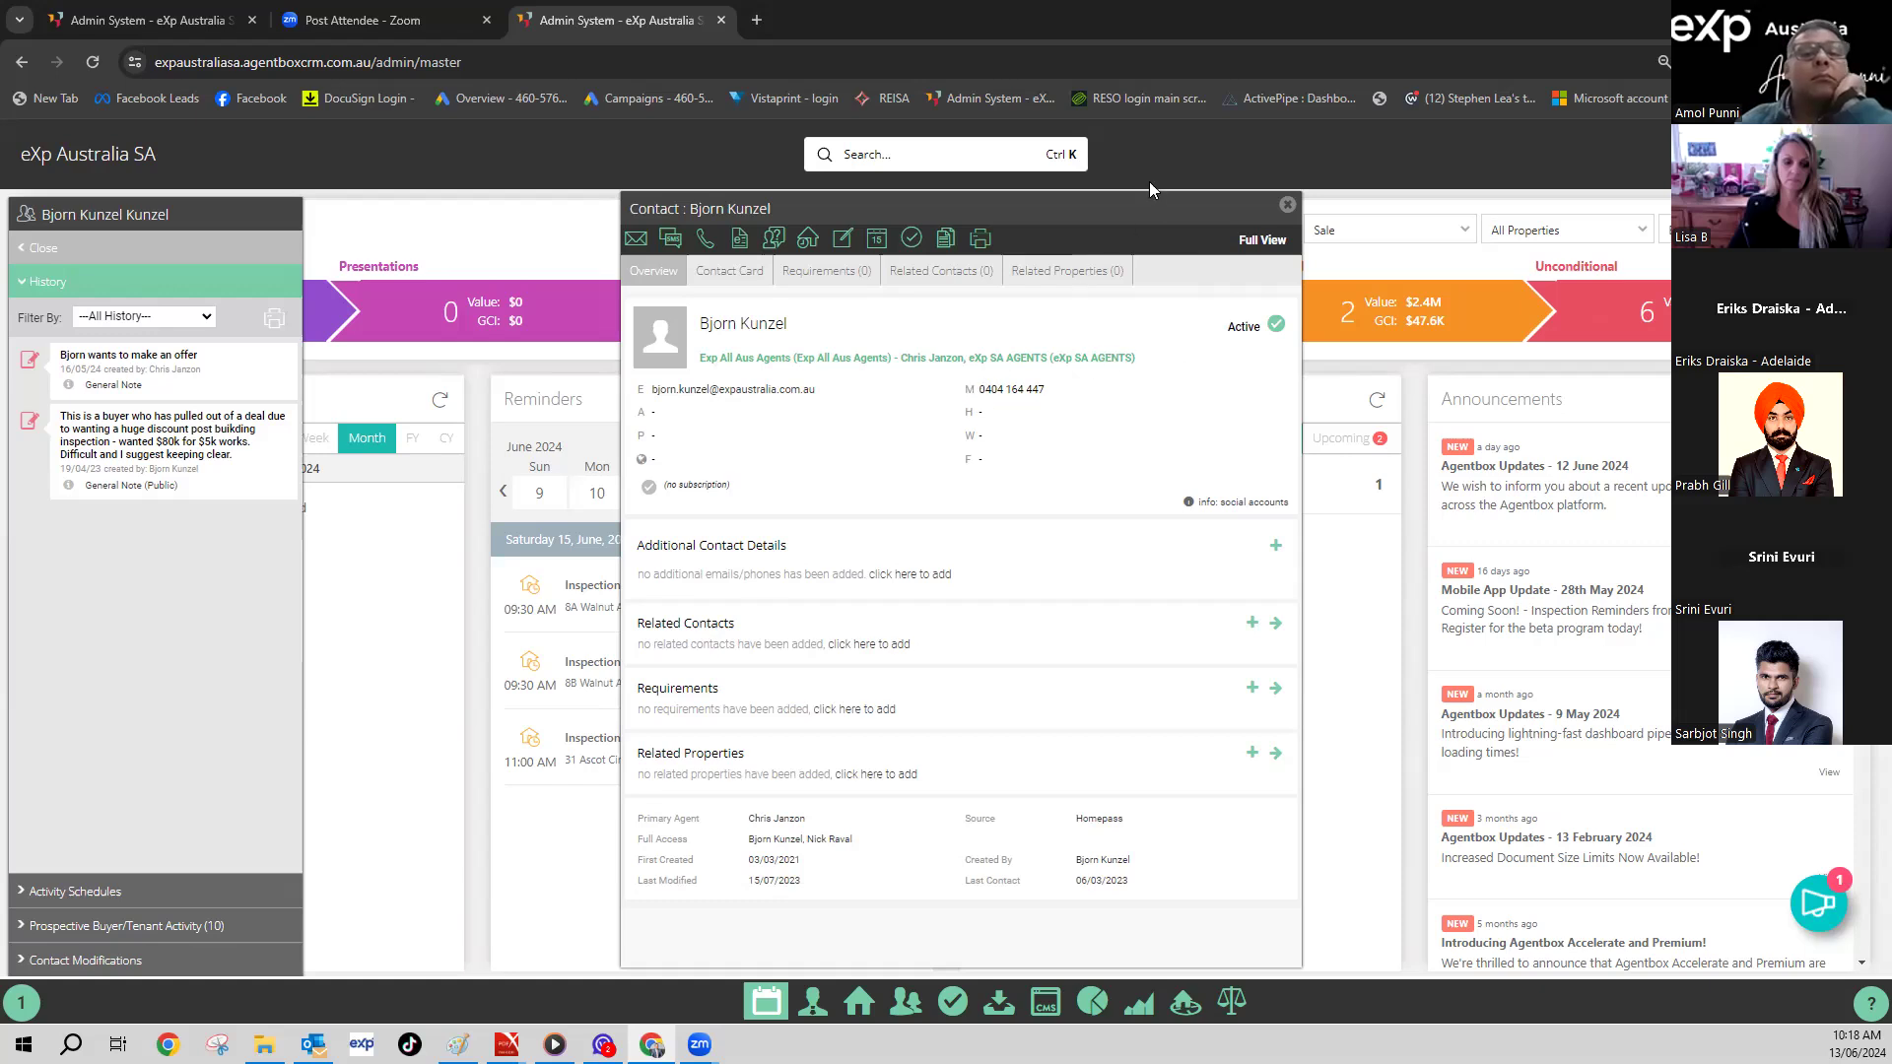
- Open the ActivePipe dashboard and browse the 16-contact Upsizers list from the Intent panel
left_click(1268, 99)
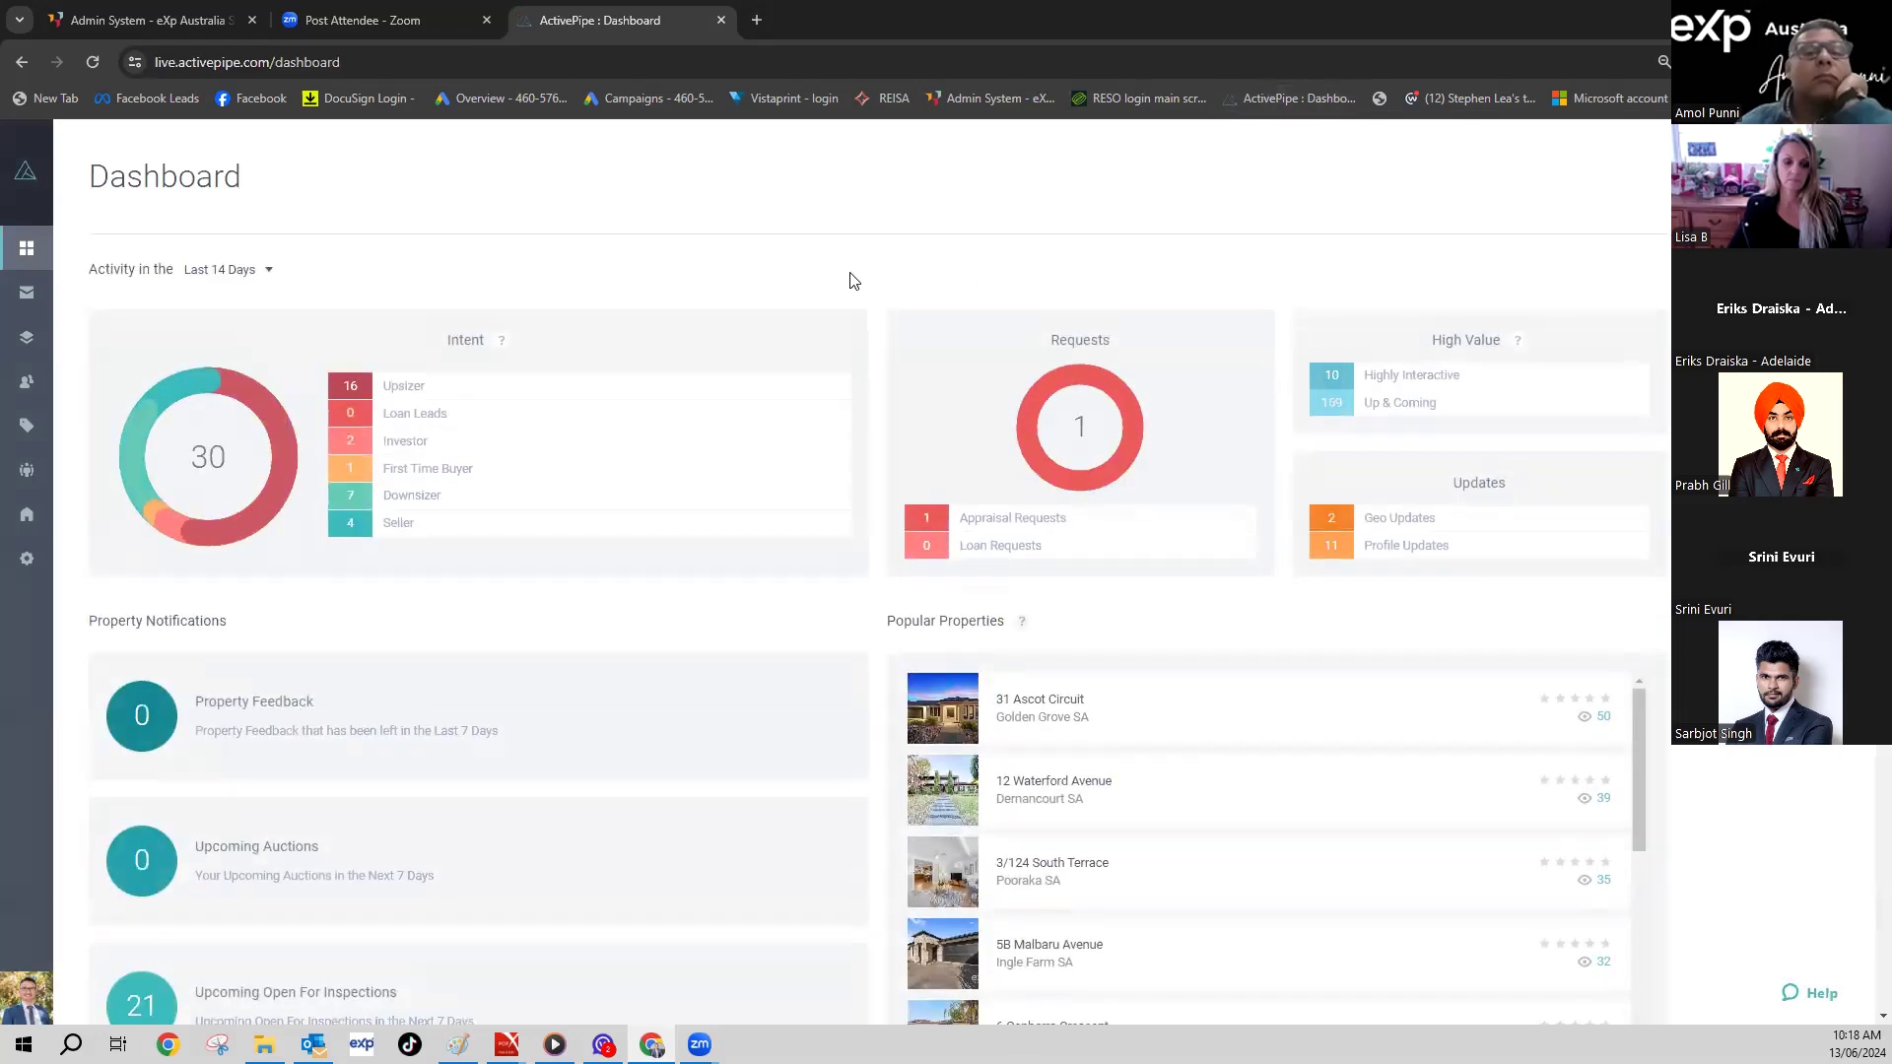
left_click(388, 393)
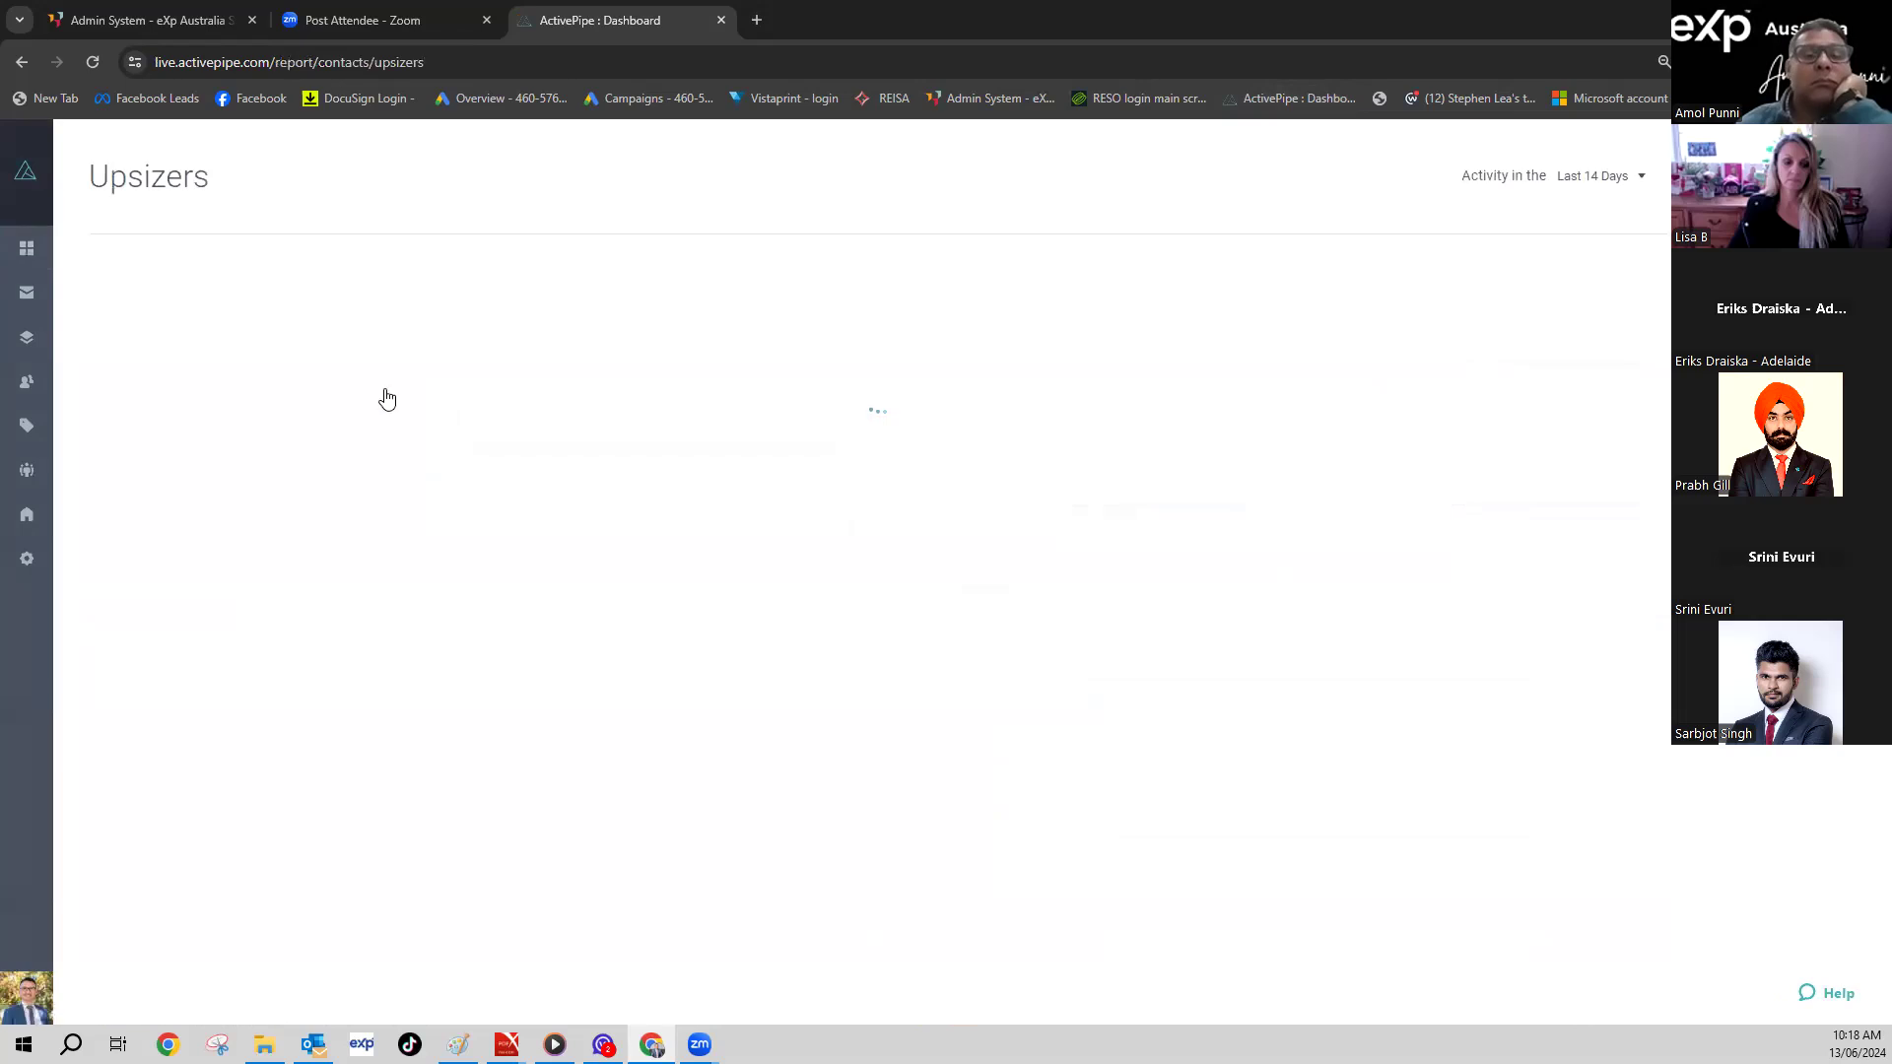
scroll(632, 406, "down", 1)
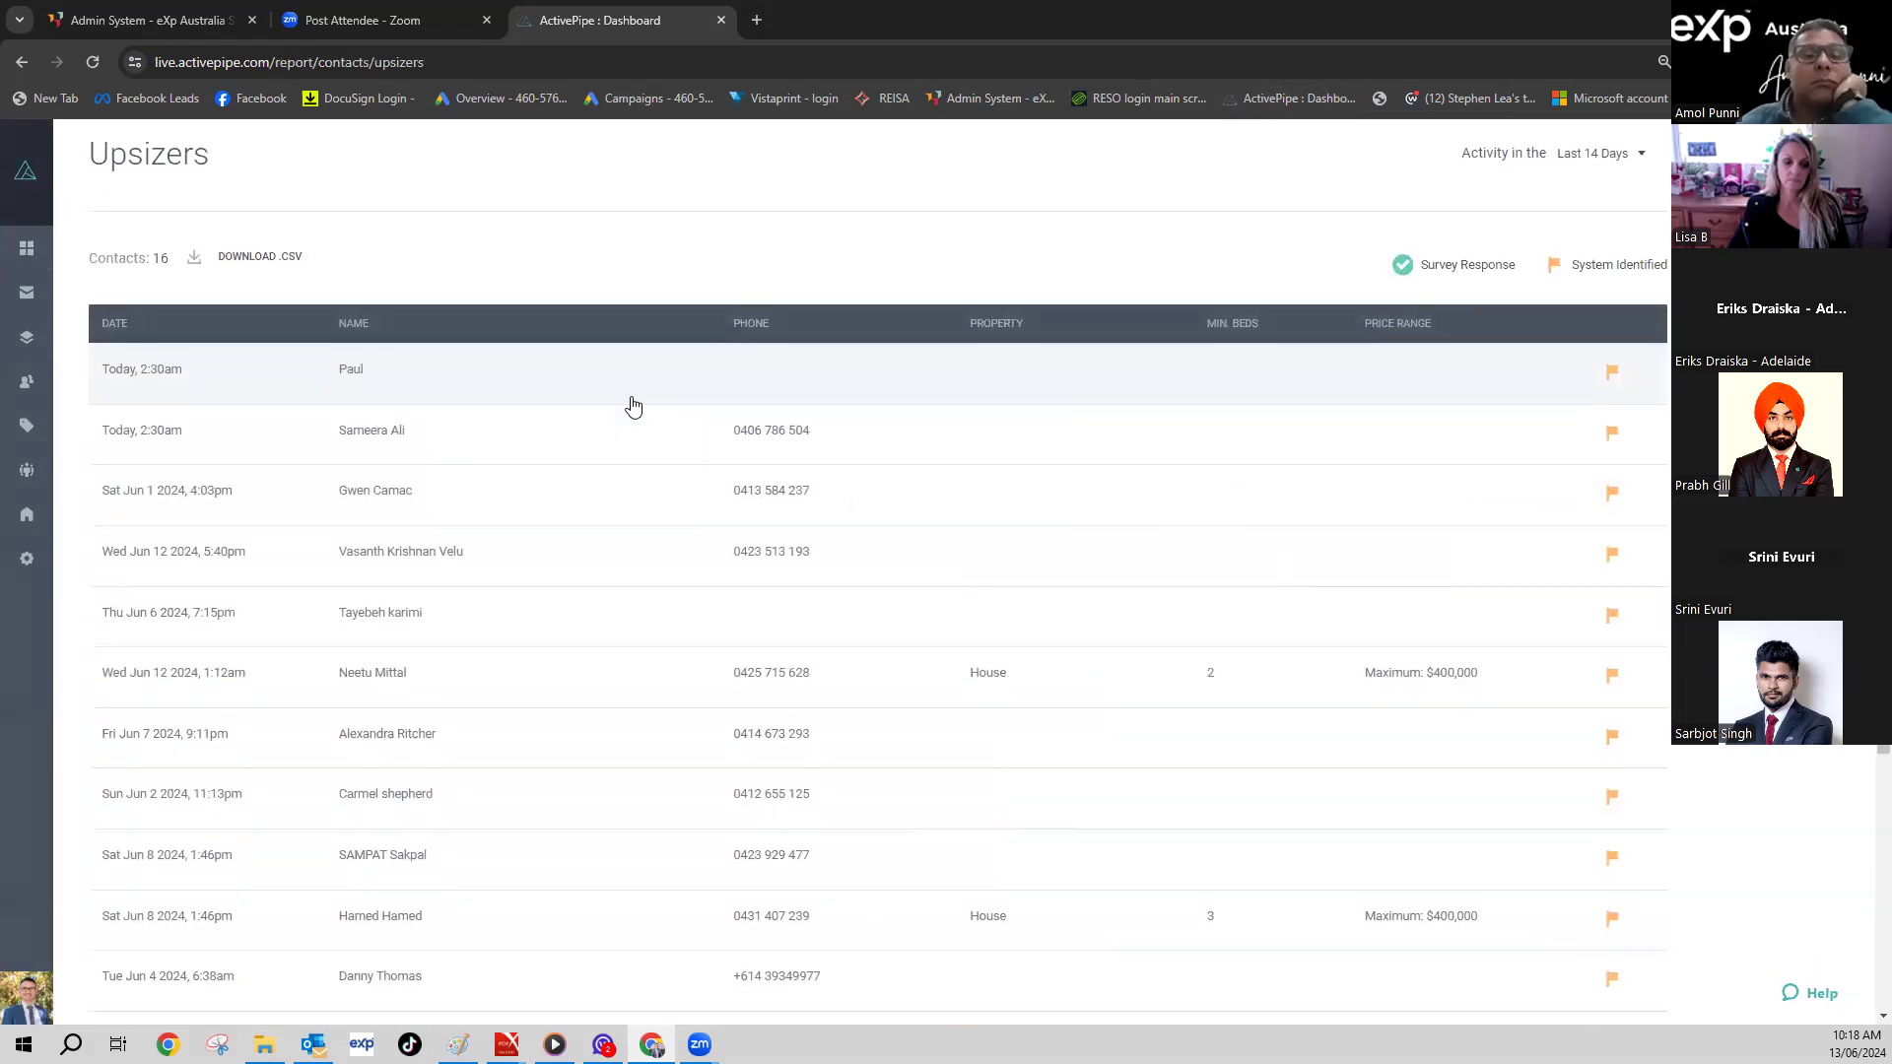
scroll(633, 406, "down", 2)
scroll(633, 406, "down", 2)
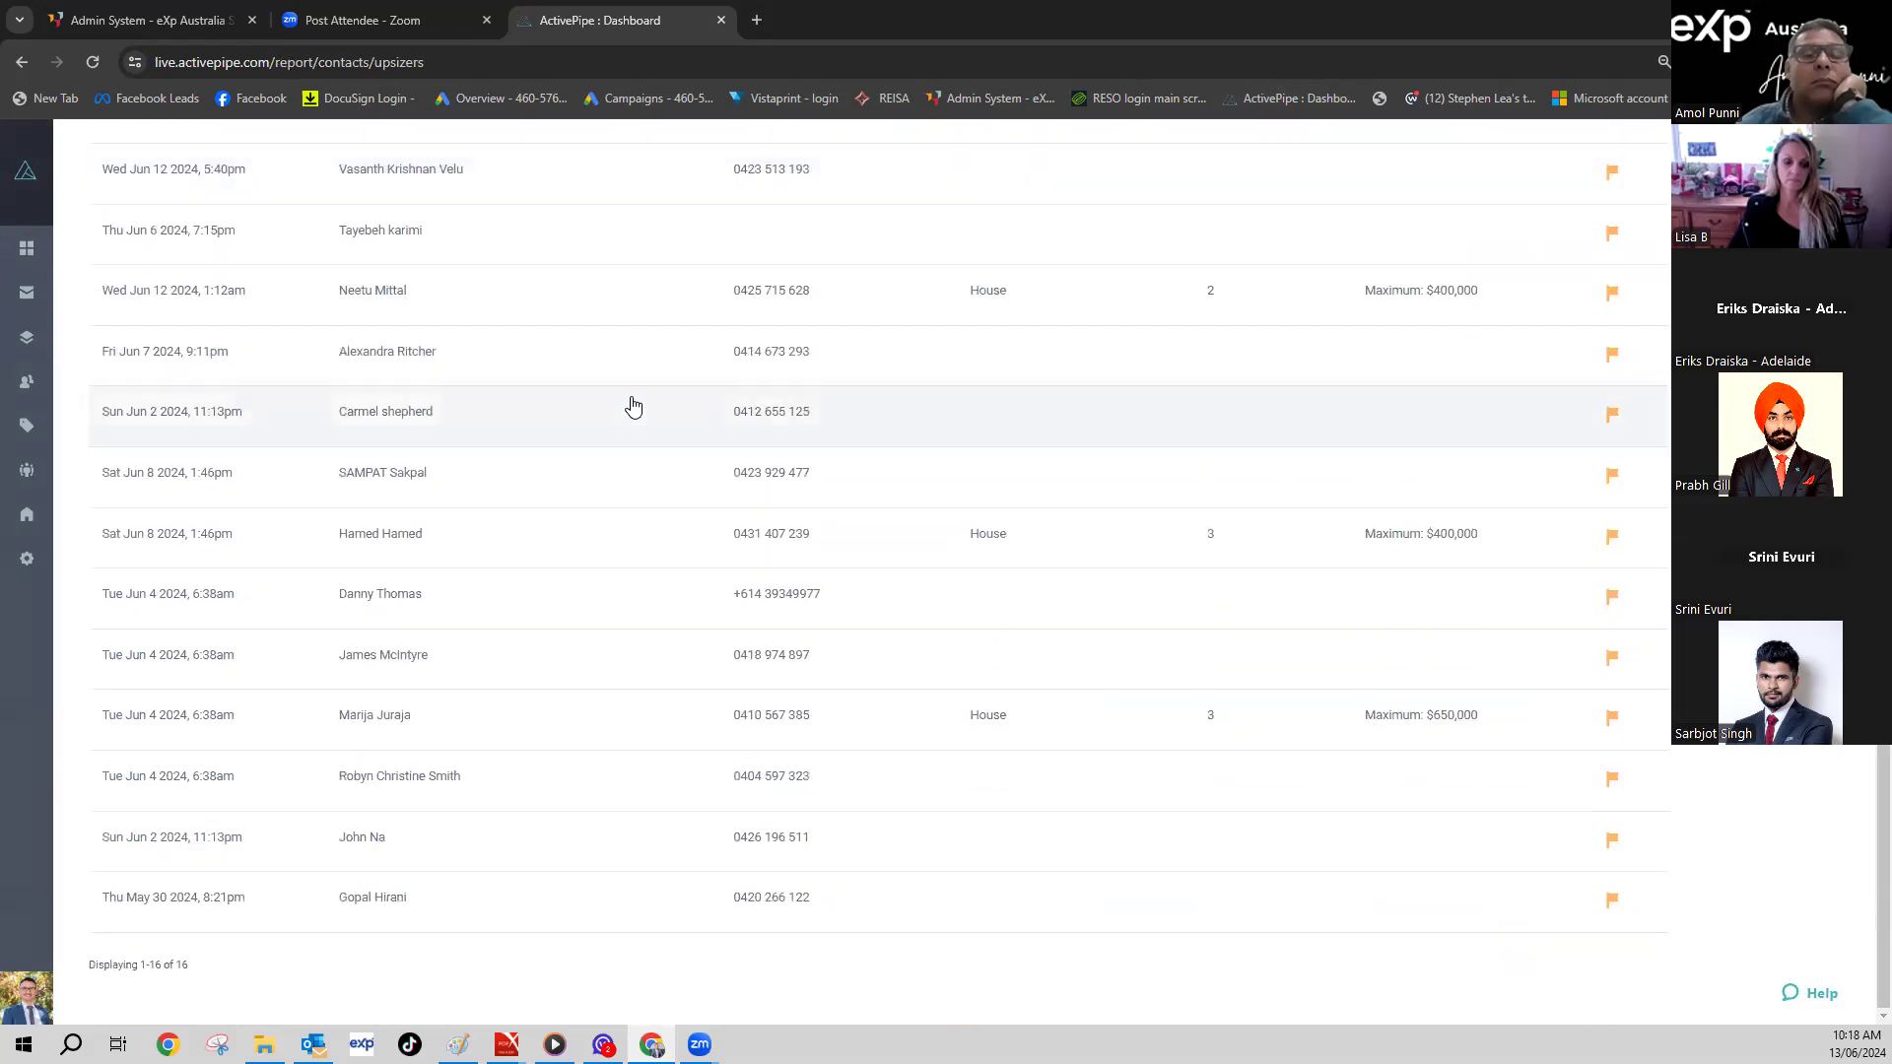
scroll(633, 406, "up", 4)
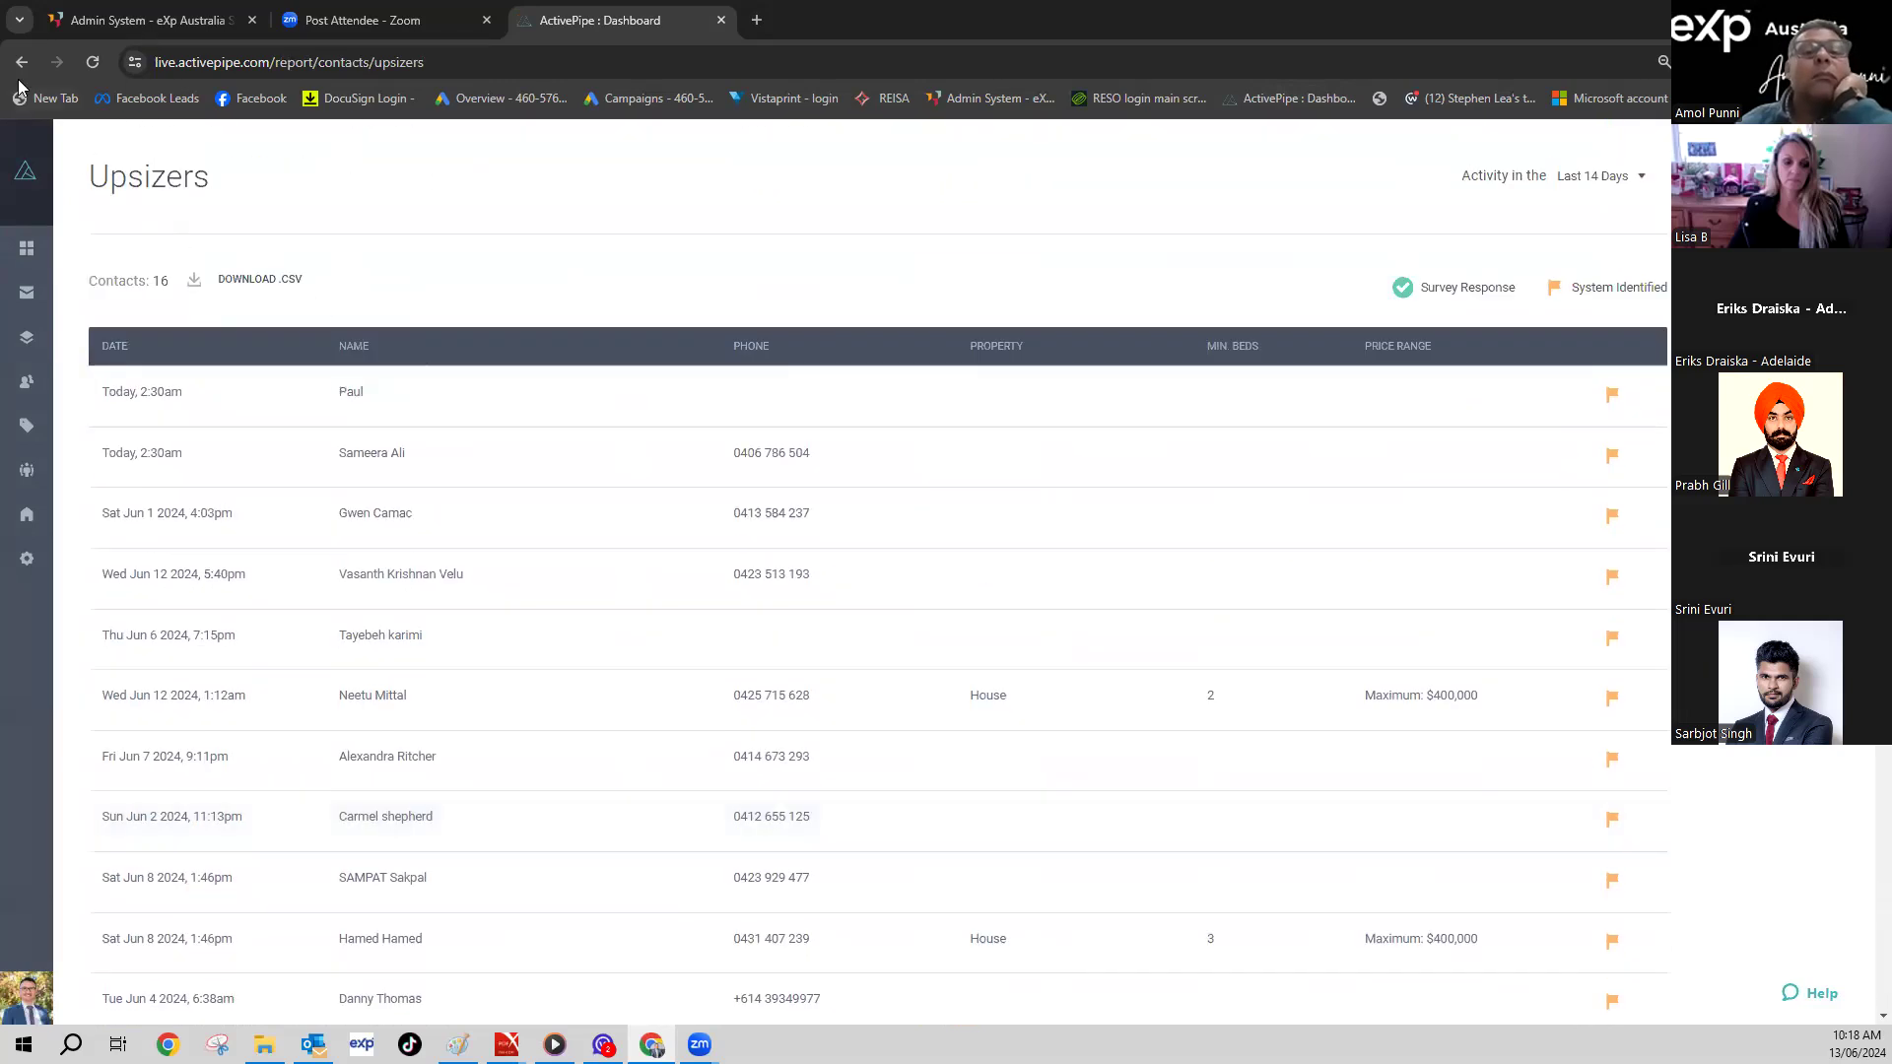
left_click(22, 62)
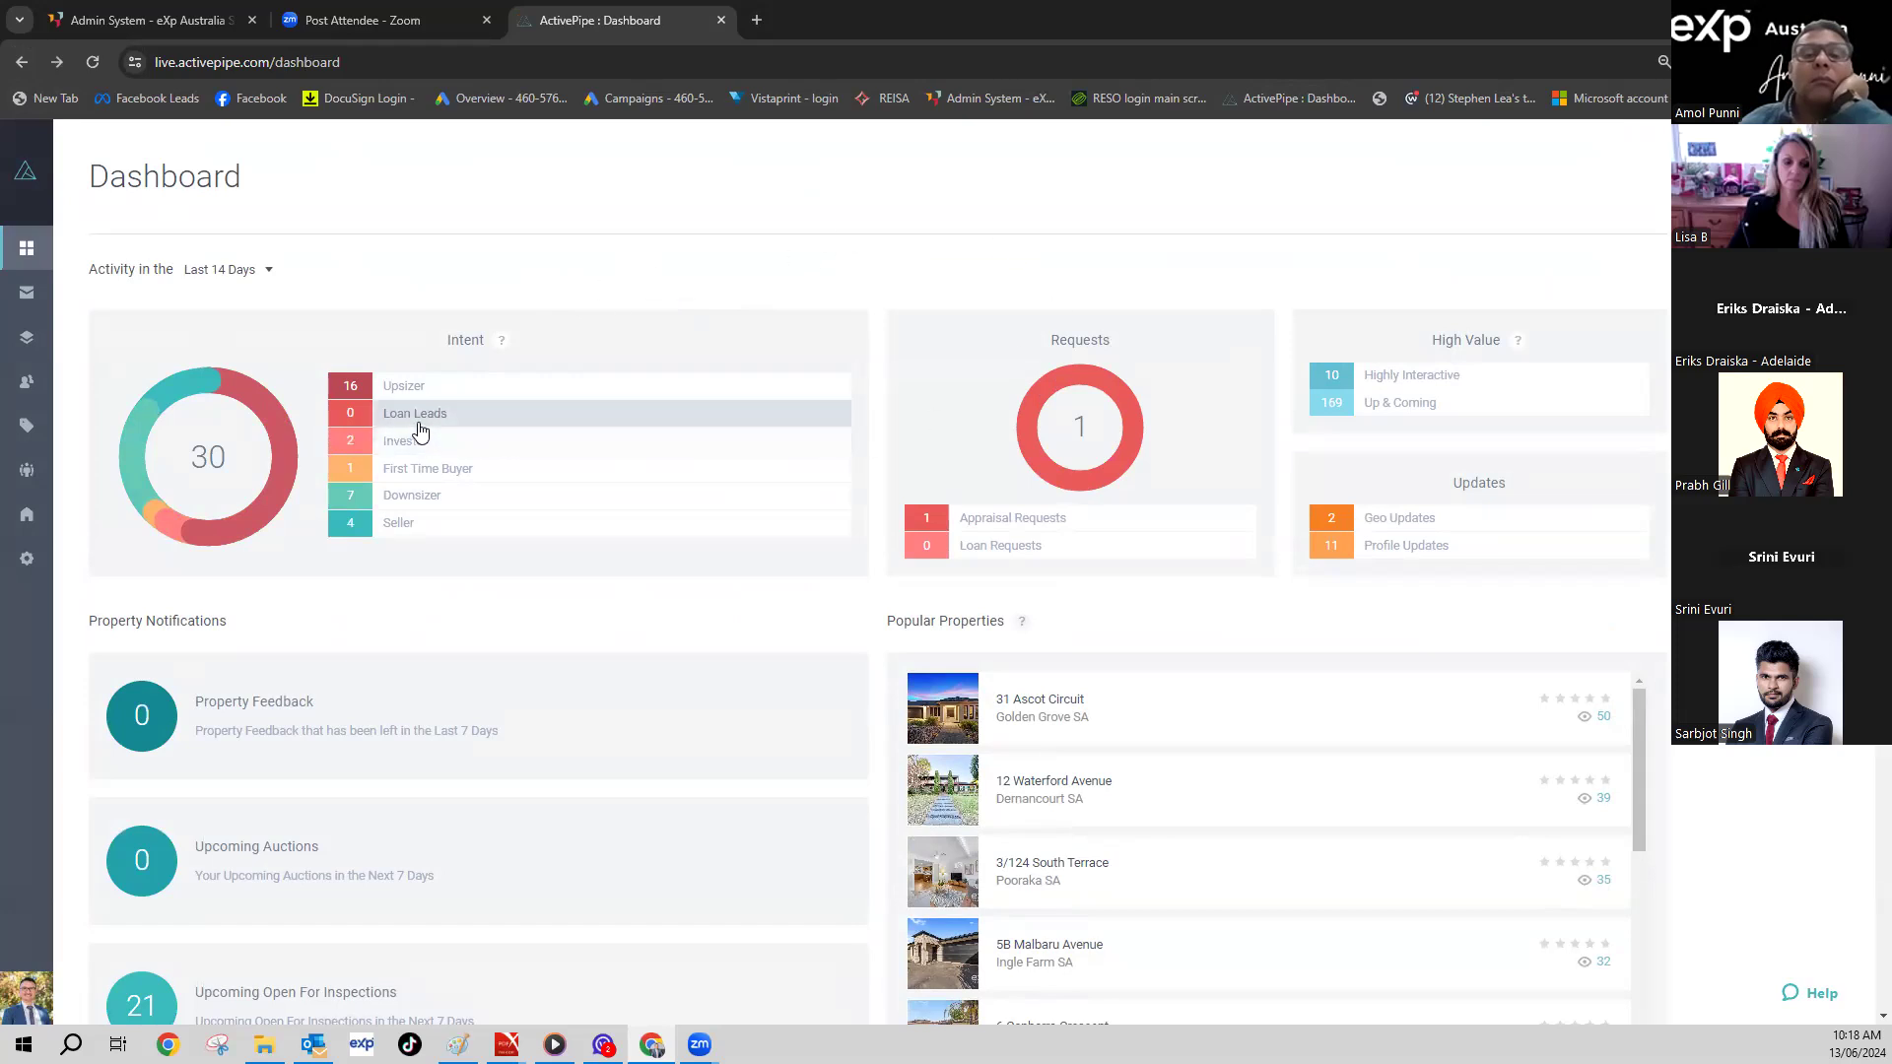
- Reopen the Upsizers report, review it again, and return to the Dashboard
left_click(352, 392)
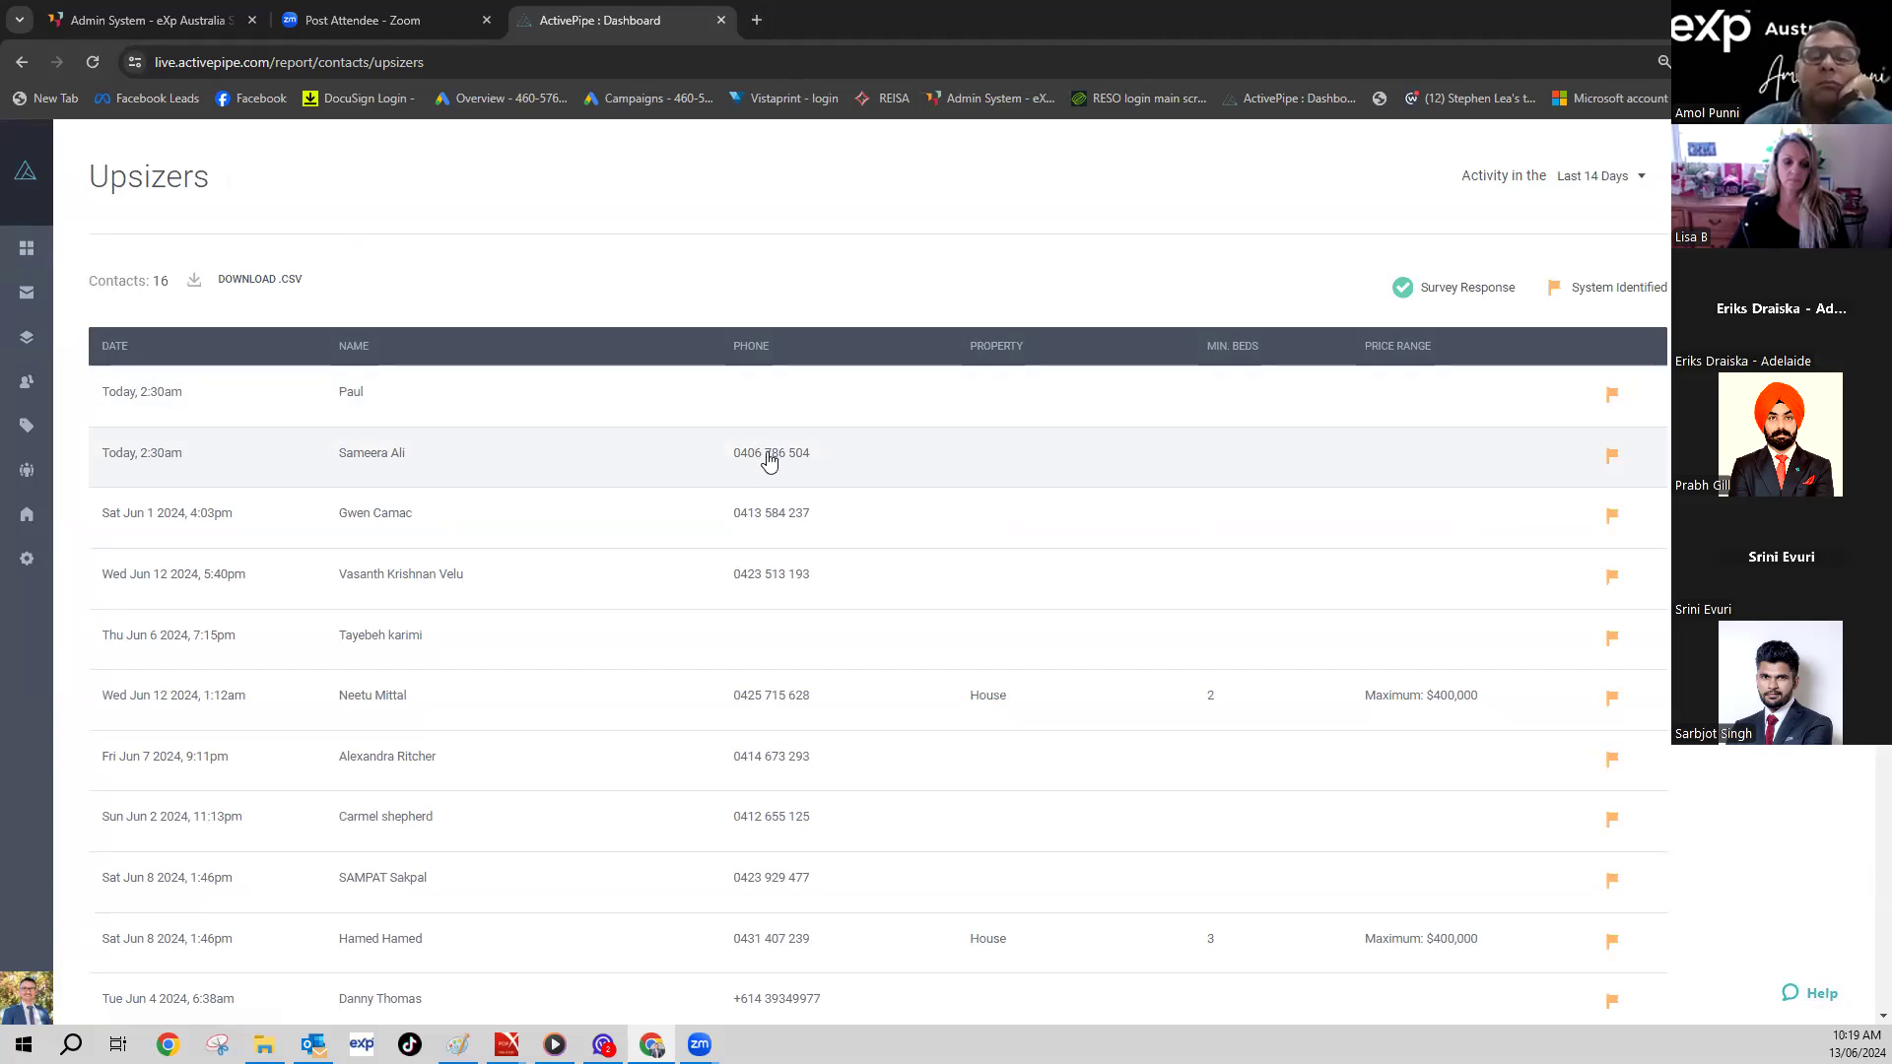
scroll(731, 887, "down", 5)
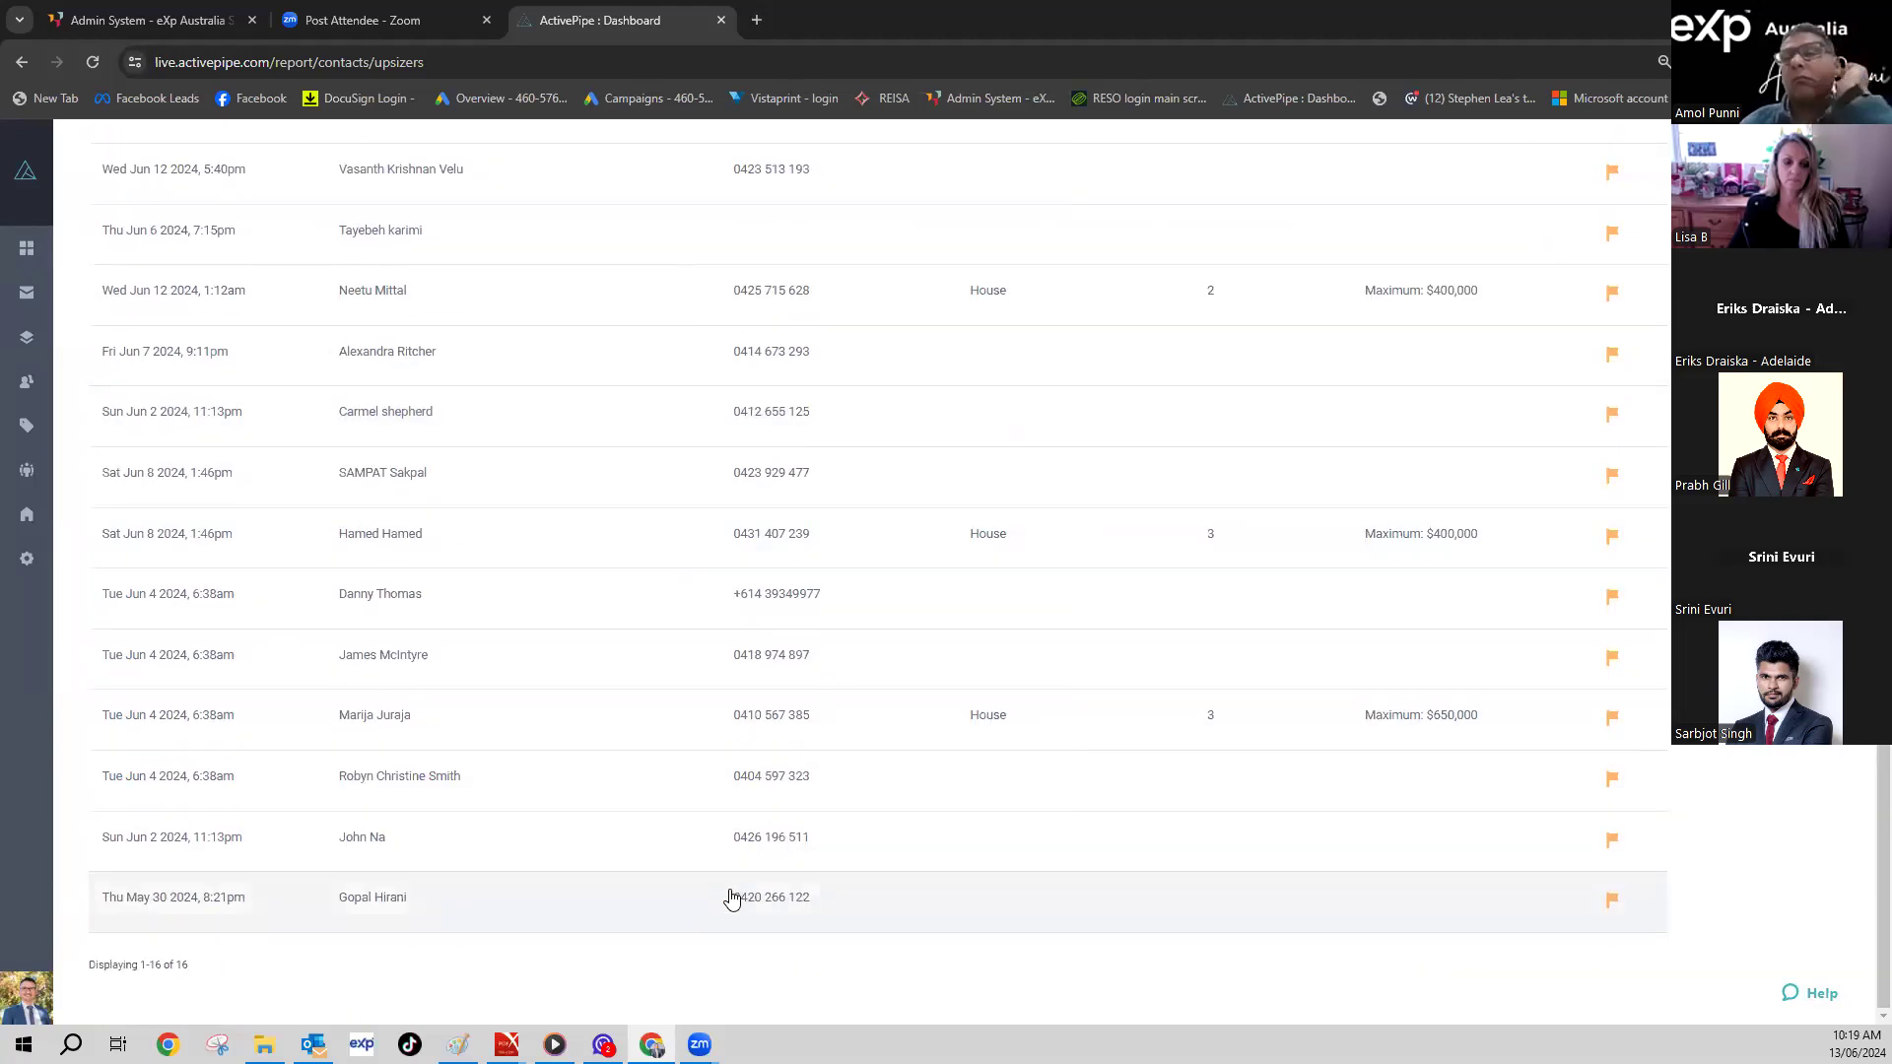
scroll(727, 514, "up", 5)
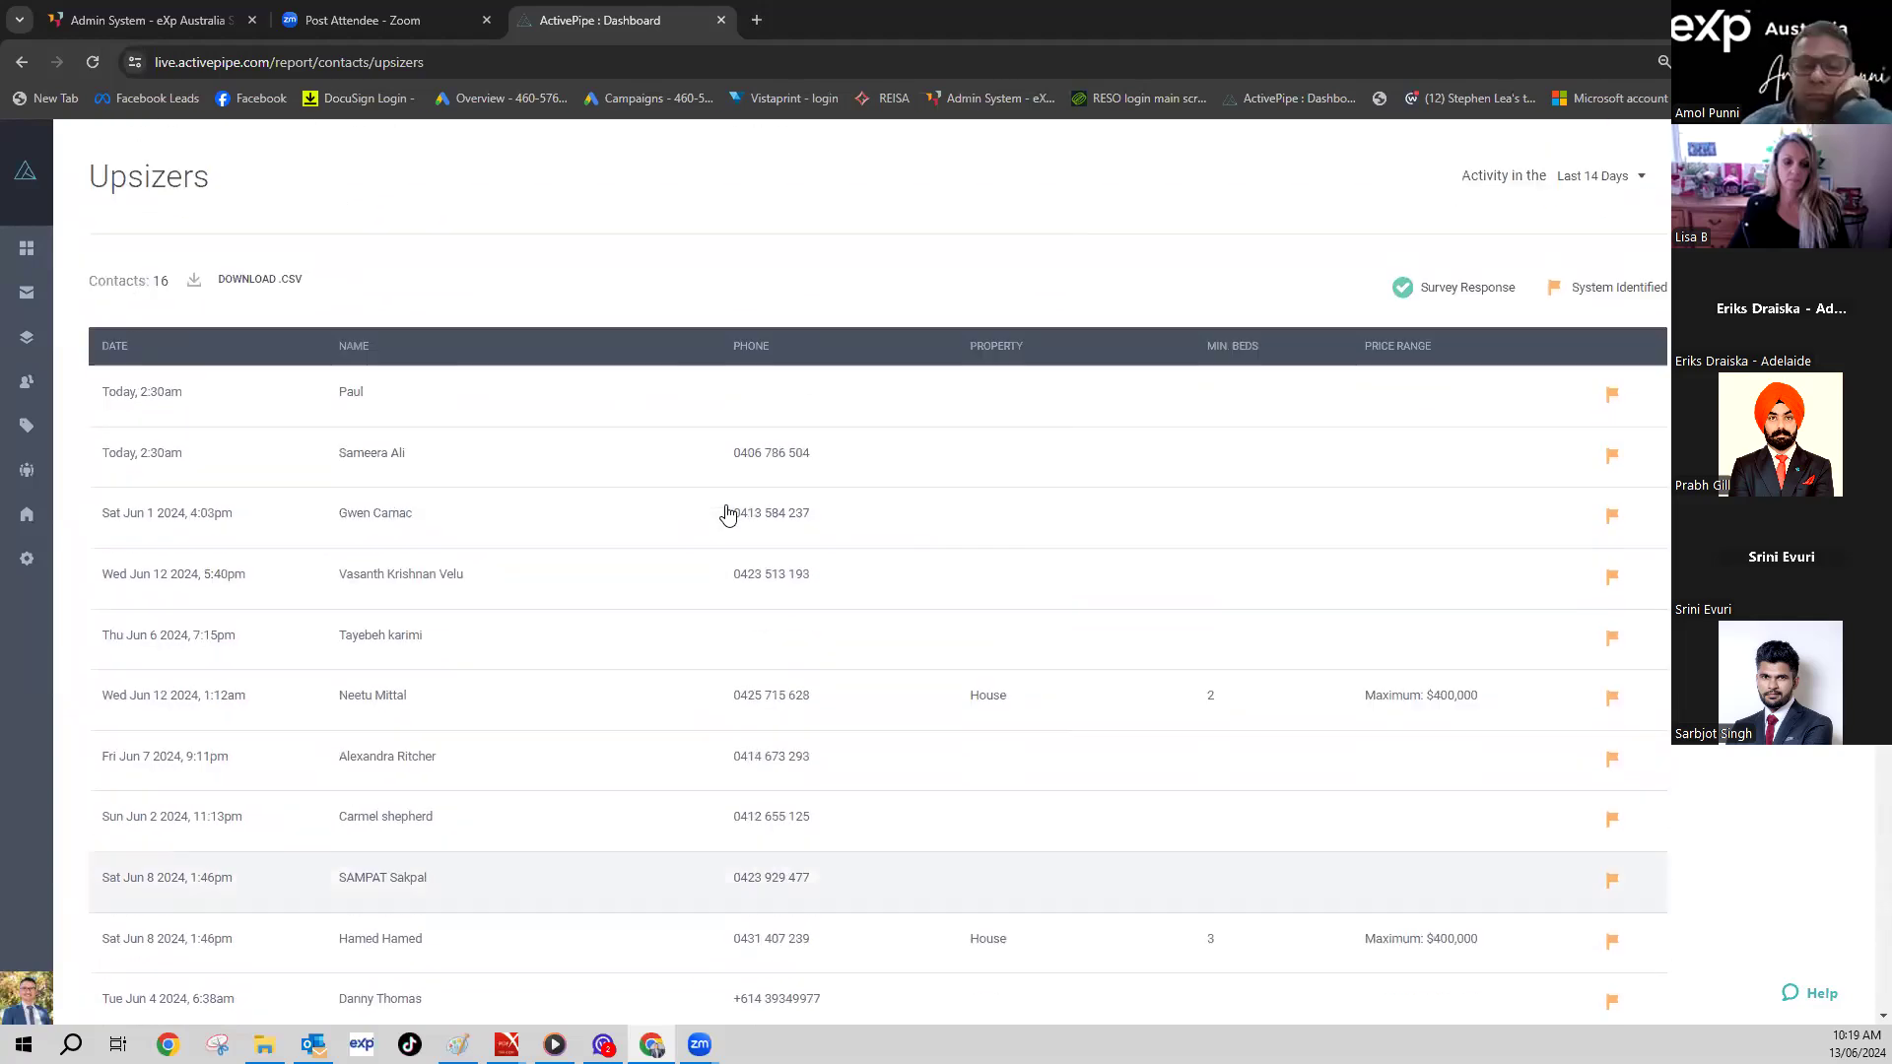
left_click(15, 69)
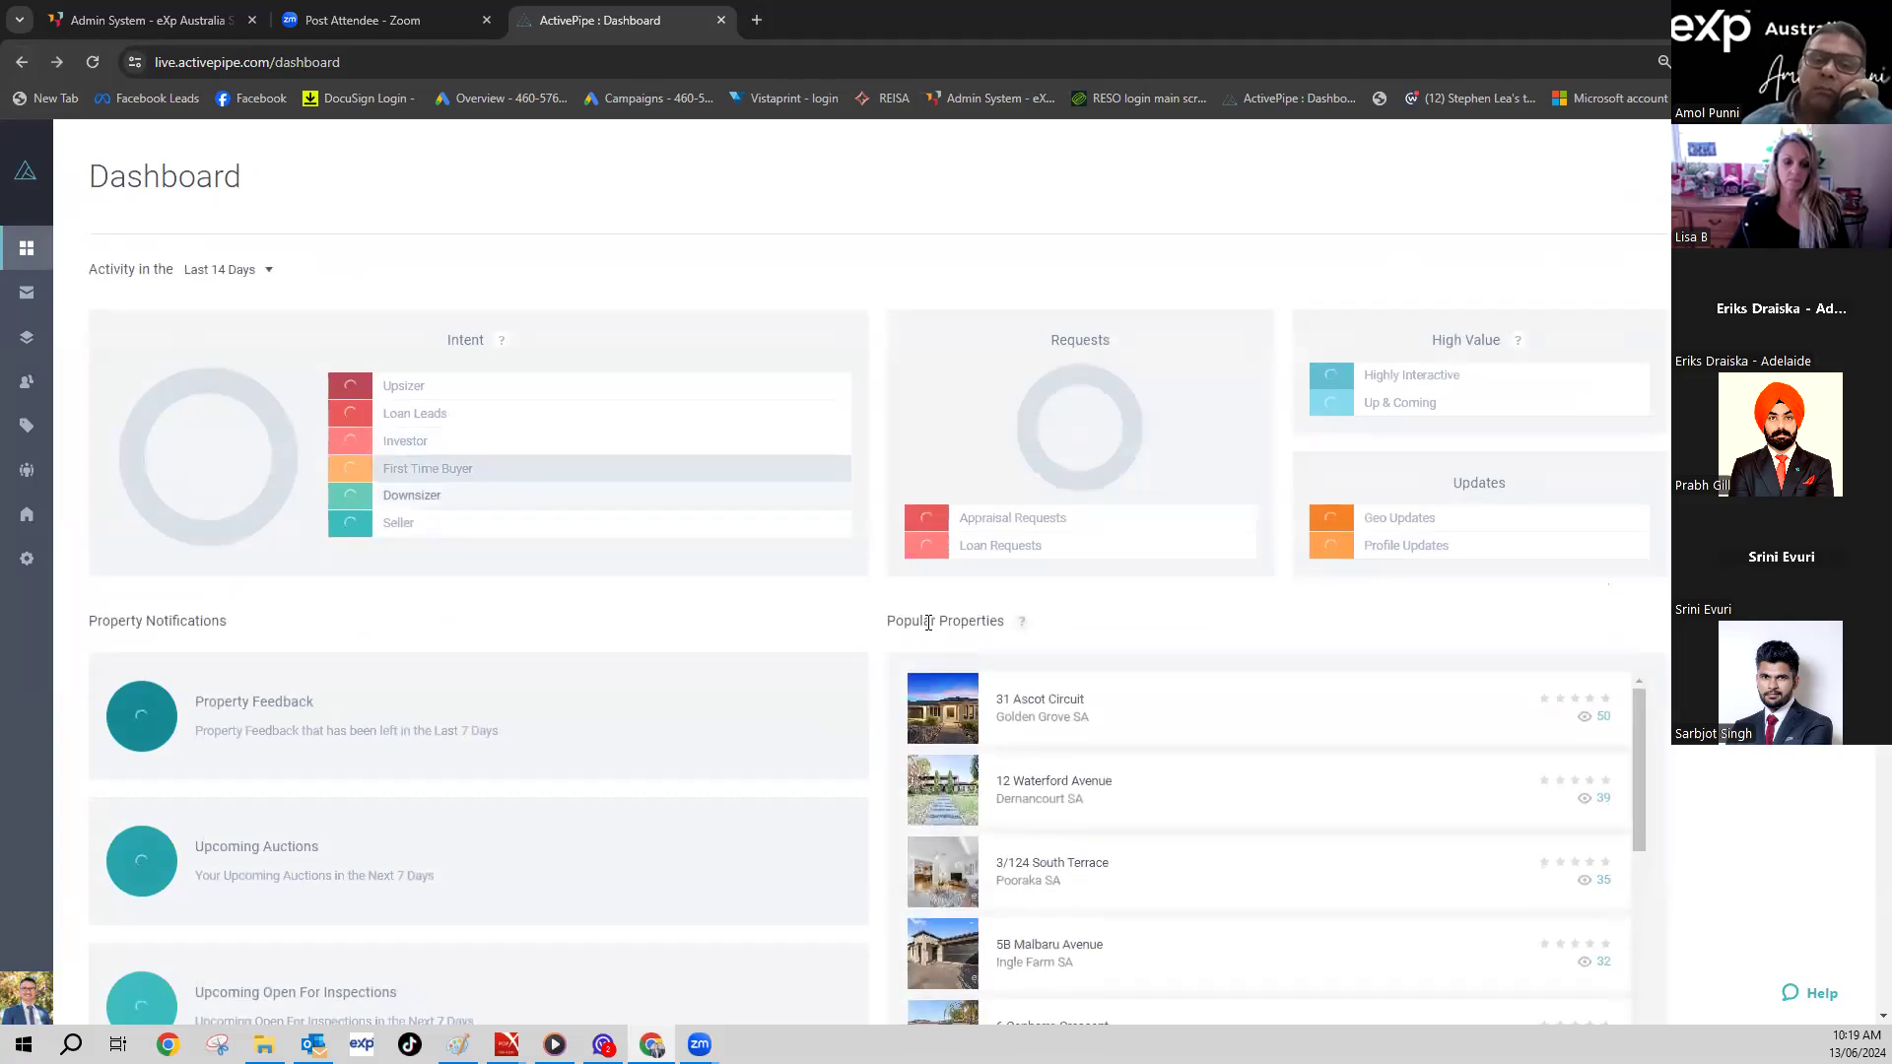
scroll(1250, 654, "down", 3)
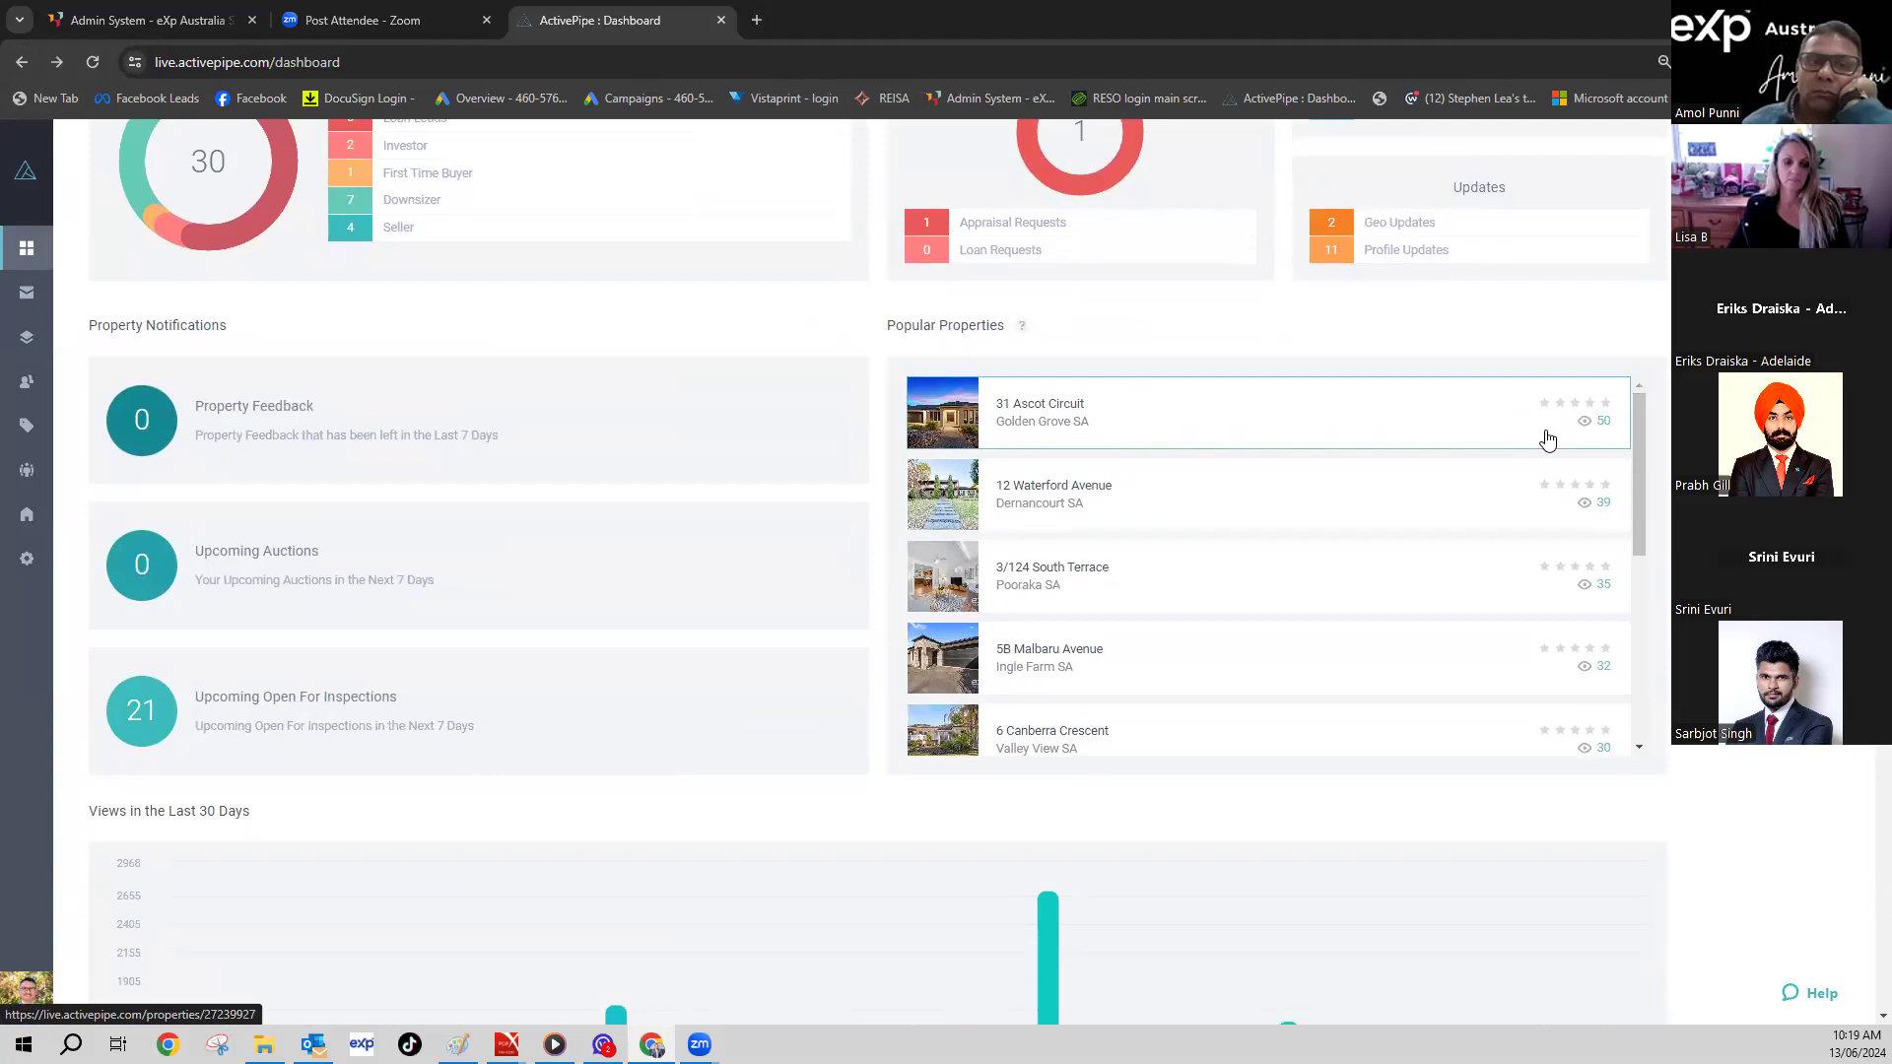
left_click(1602, 428)
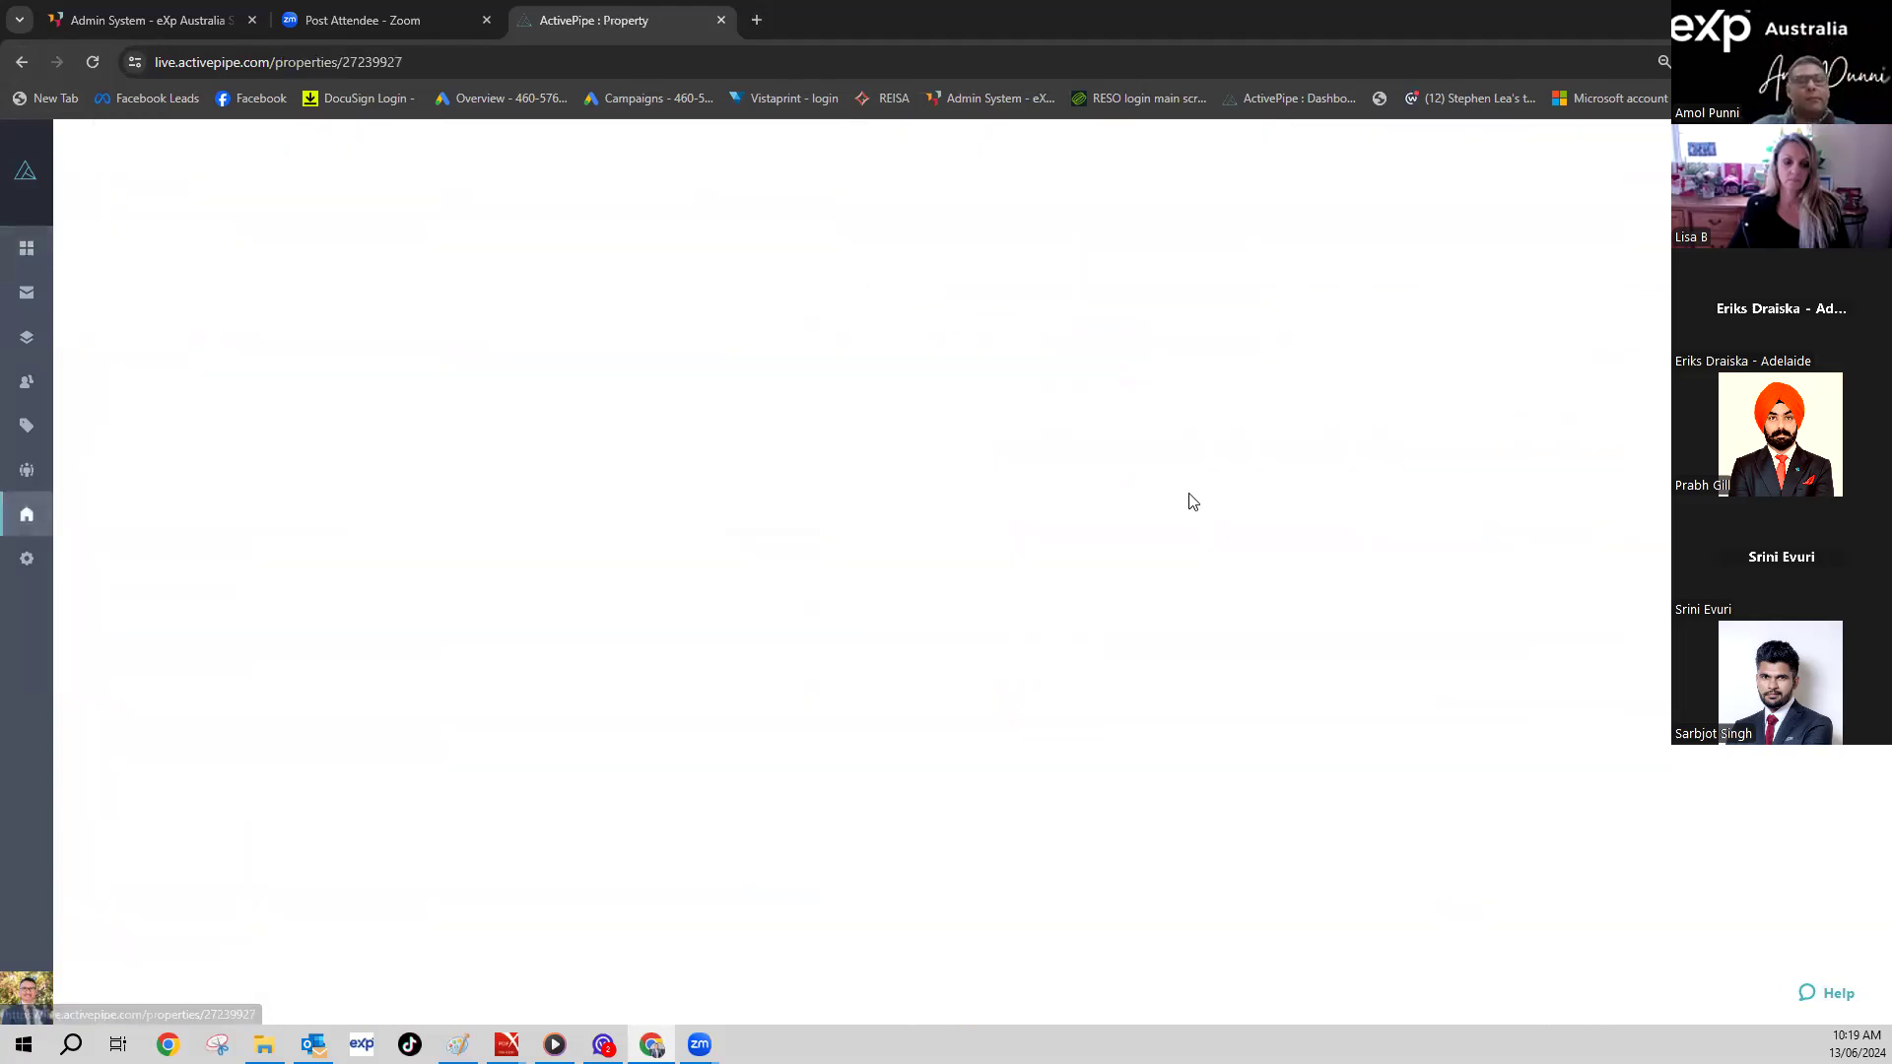
scroll(613, 525, "down", 3)
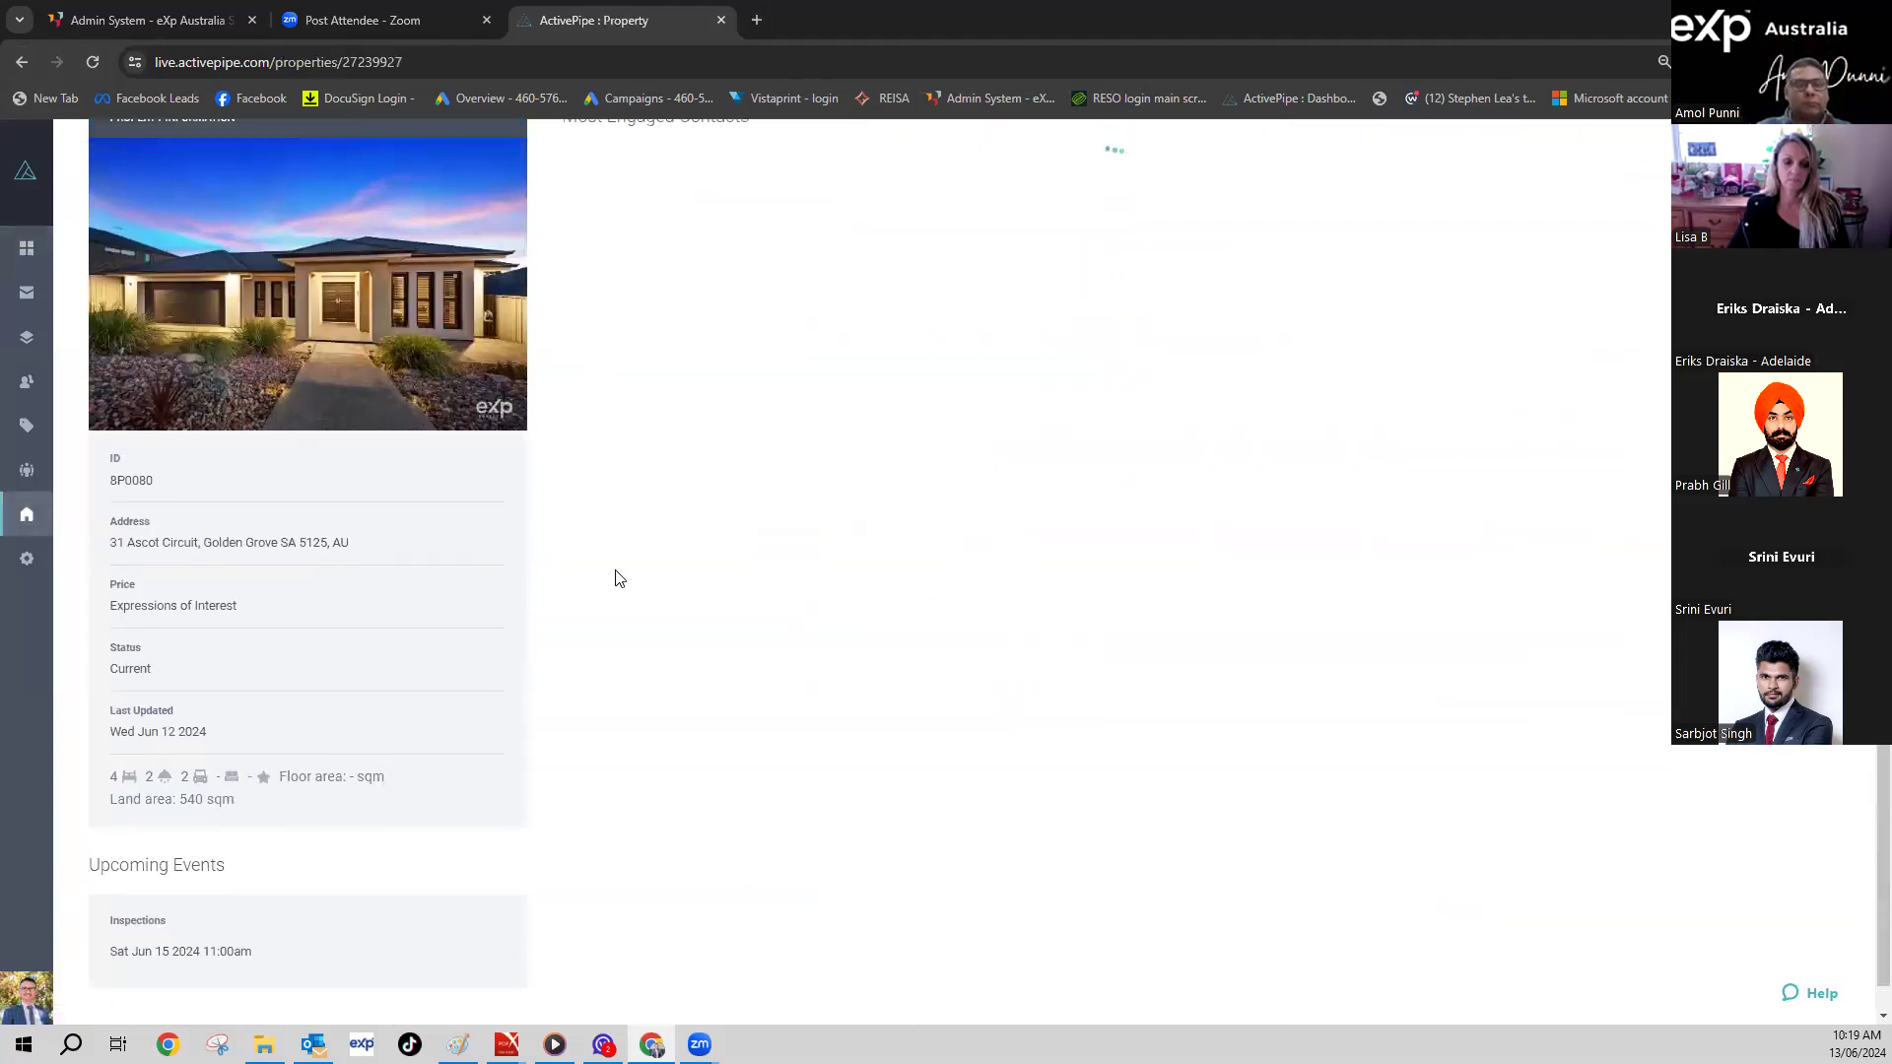
scroll(729, 479, "down", 2)
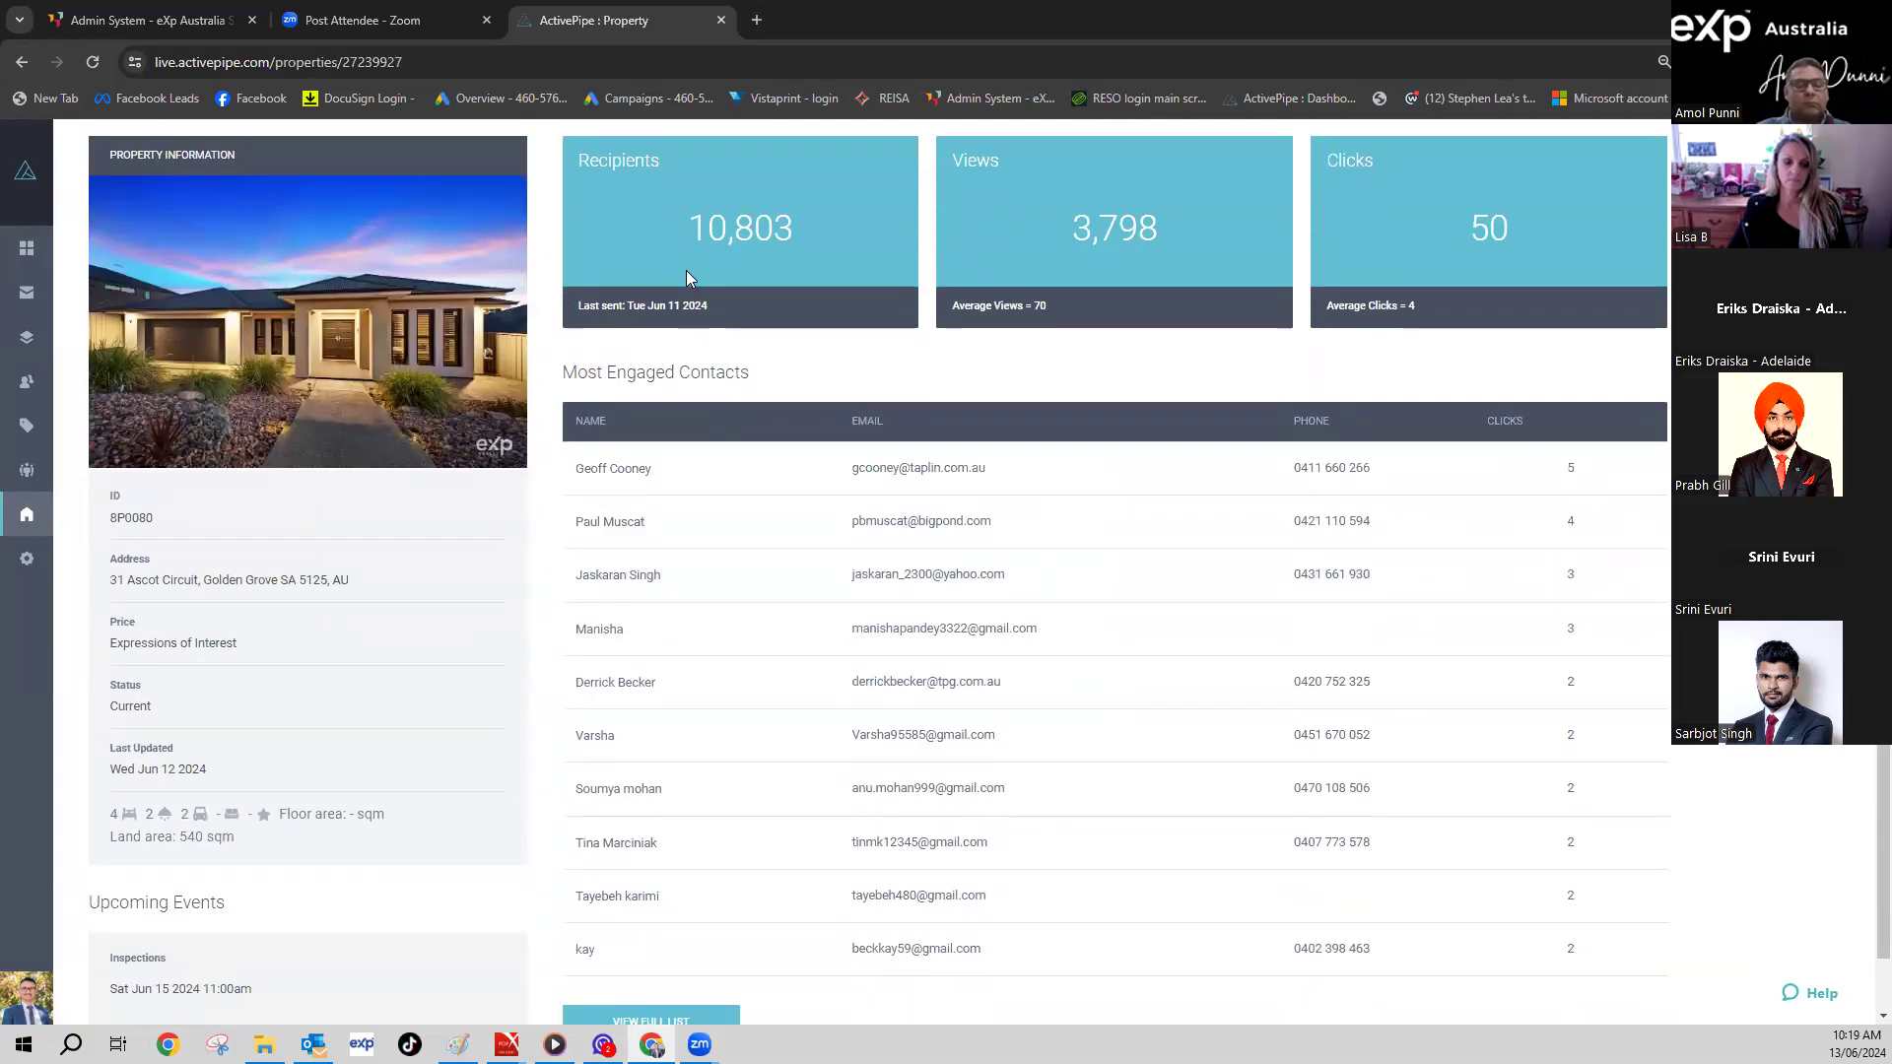
scroll(687, 278, "up", 2)
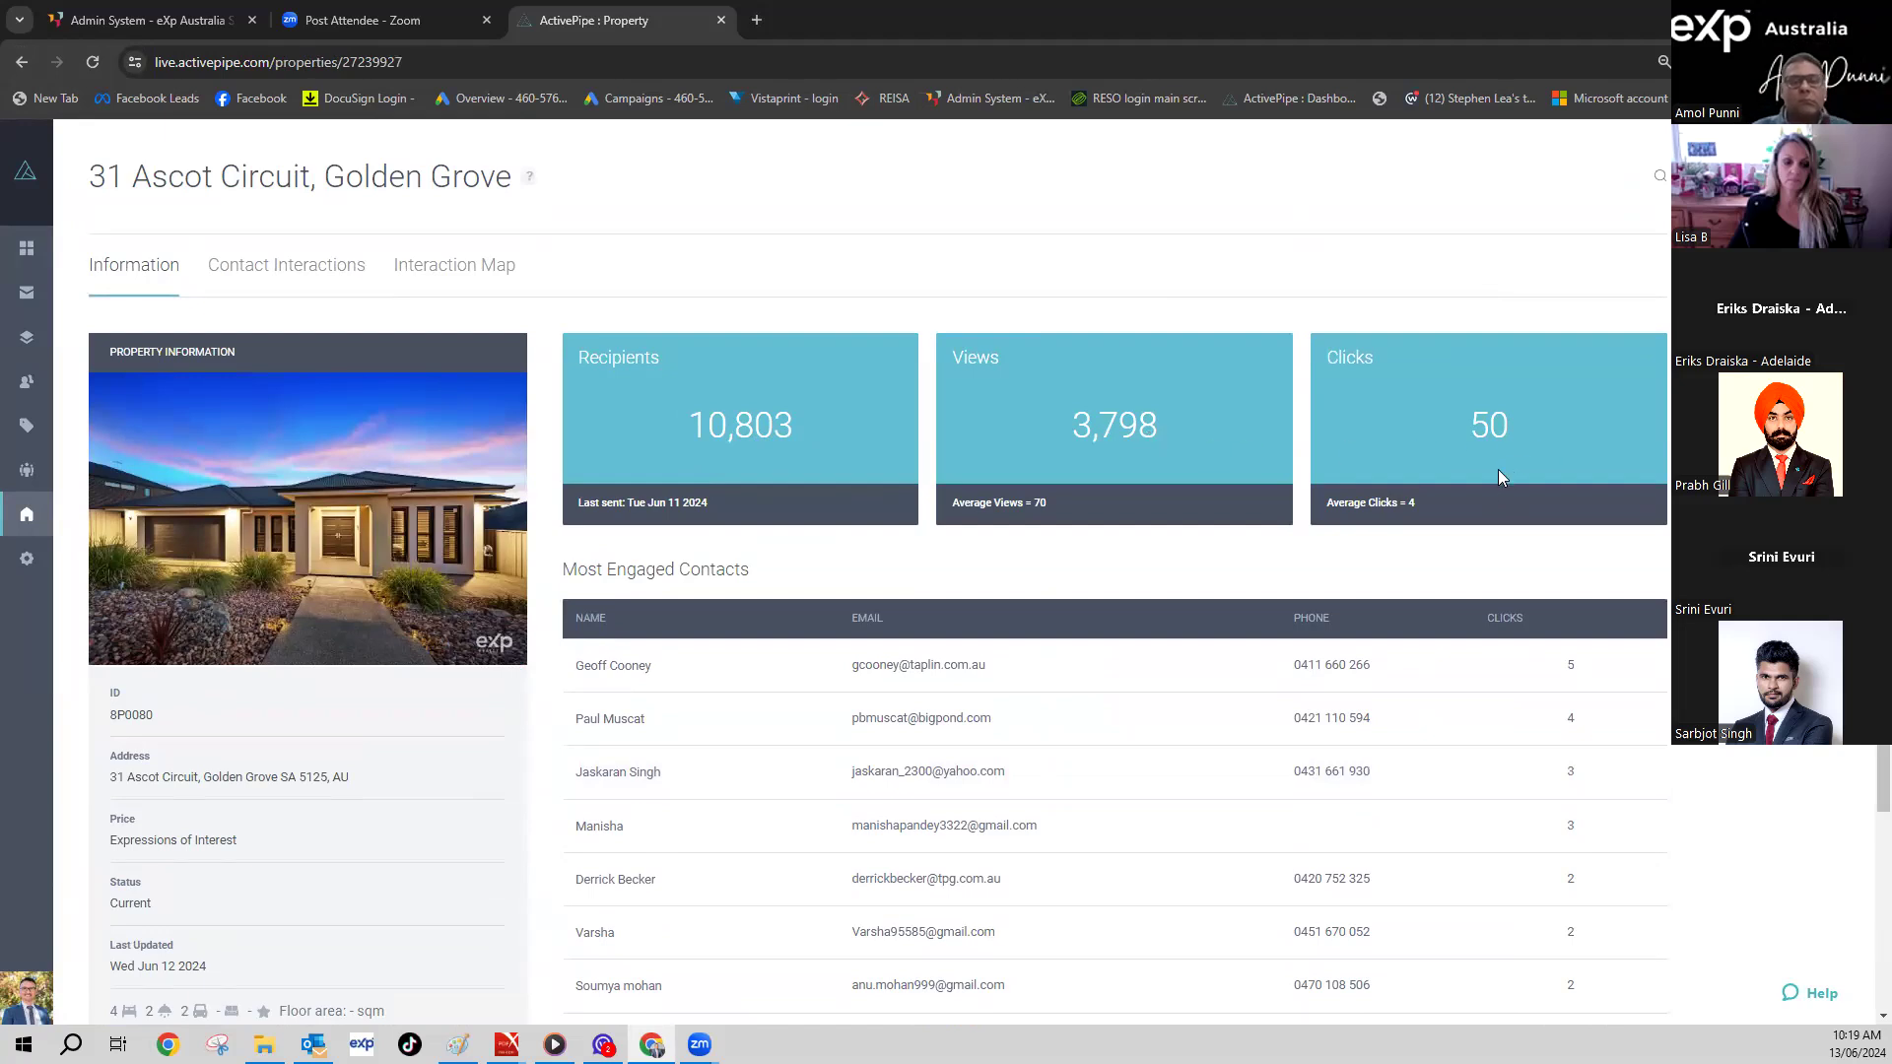
scroll(1498, 469, "down", 3)
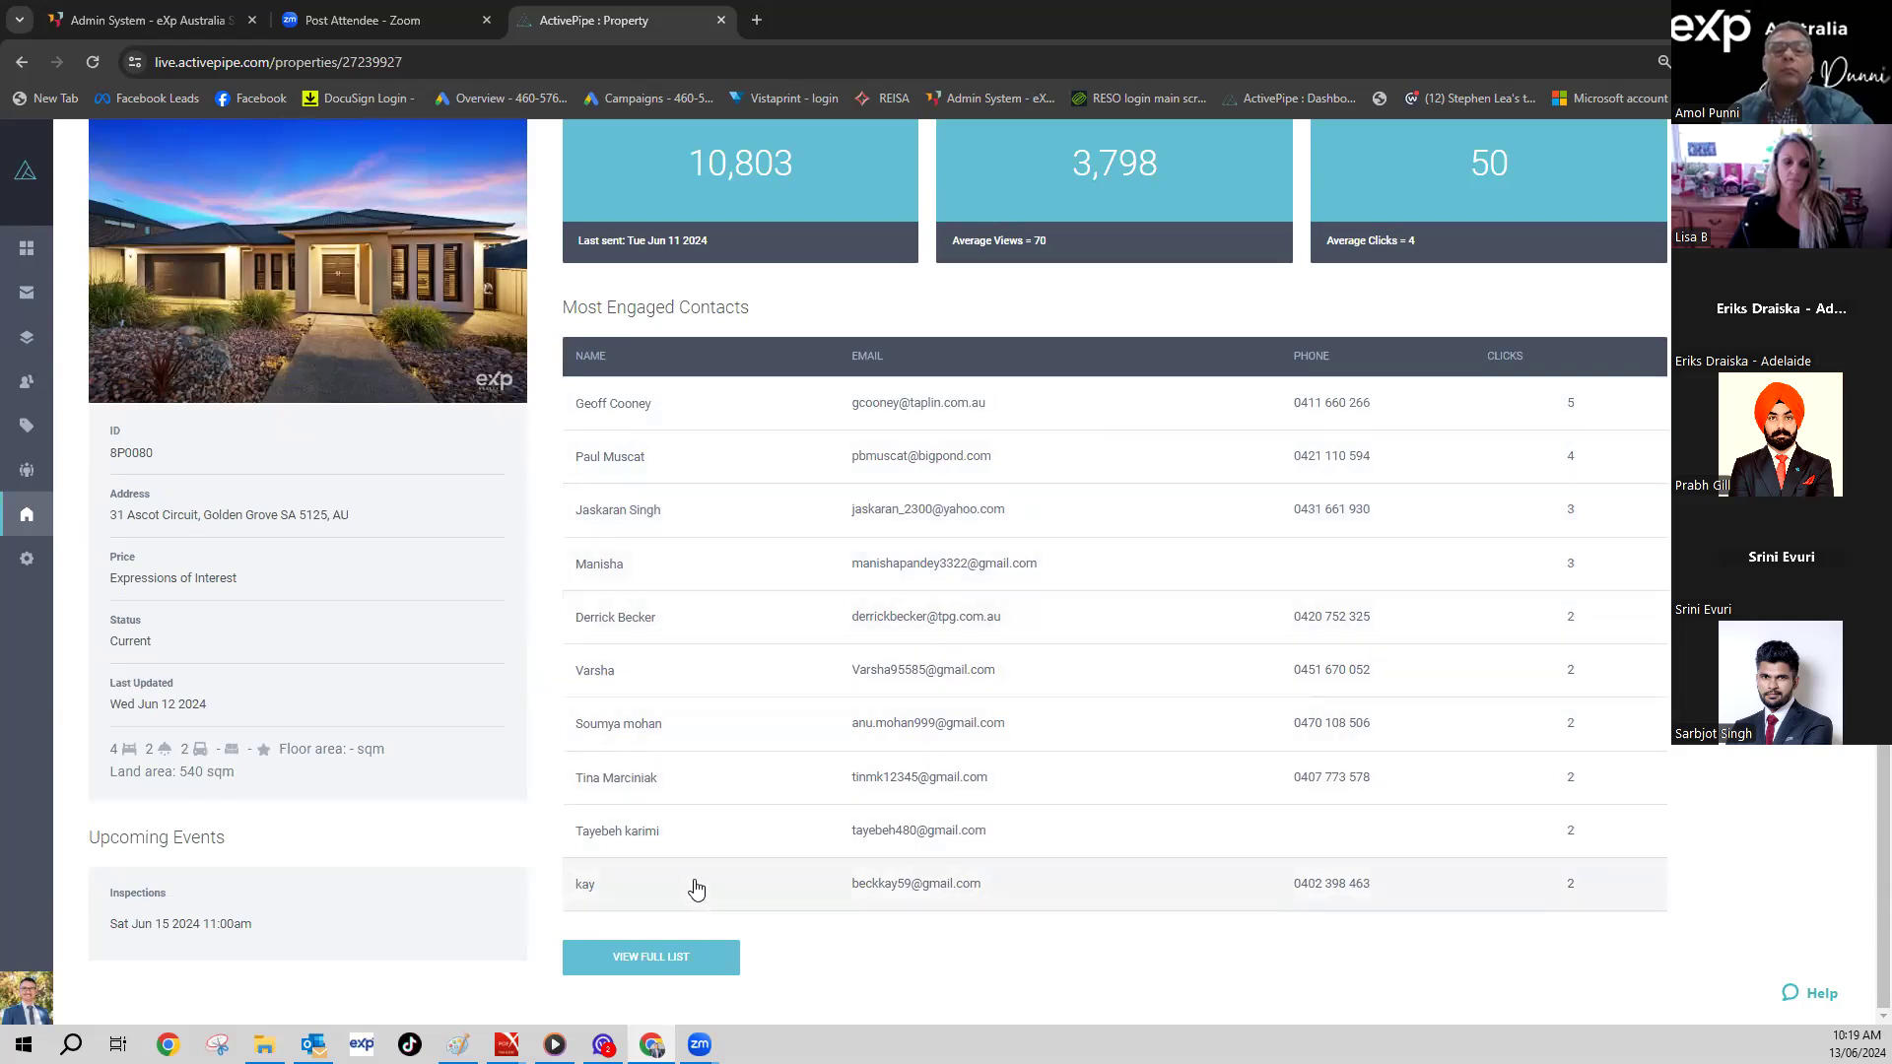
scroll(712, 508, "up", 3)
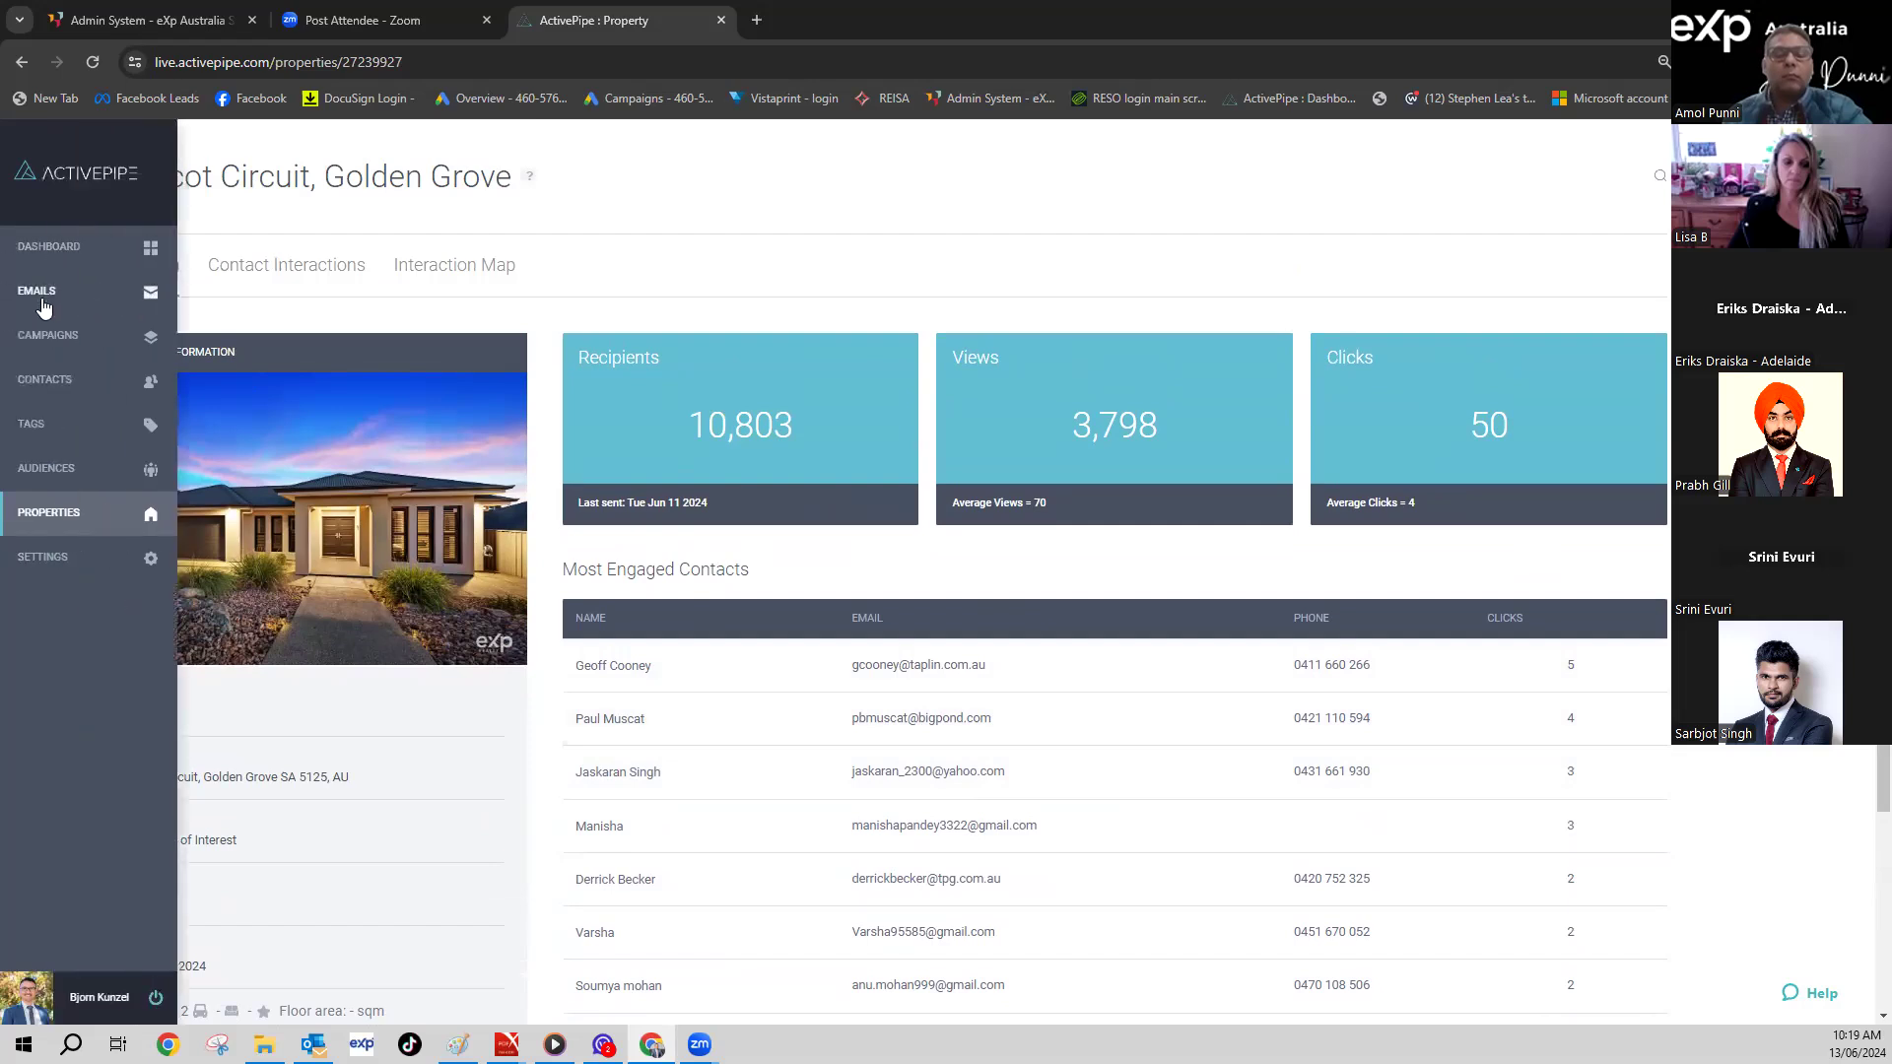
- Visit the Emails list, then return to the Dashboard and scroll through its views chart and Recent Sends
left_click(44, 306)
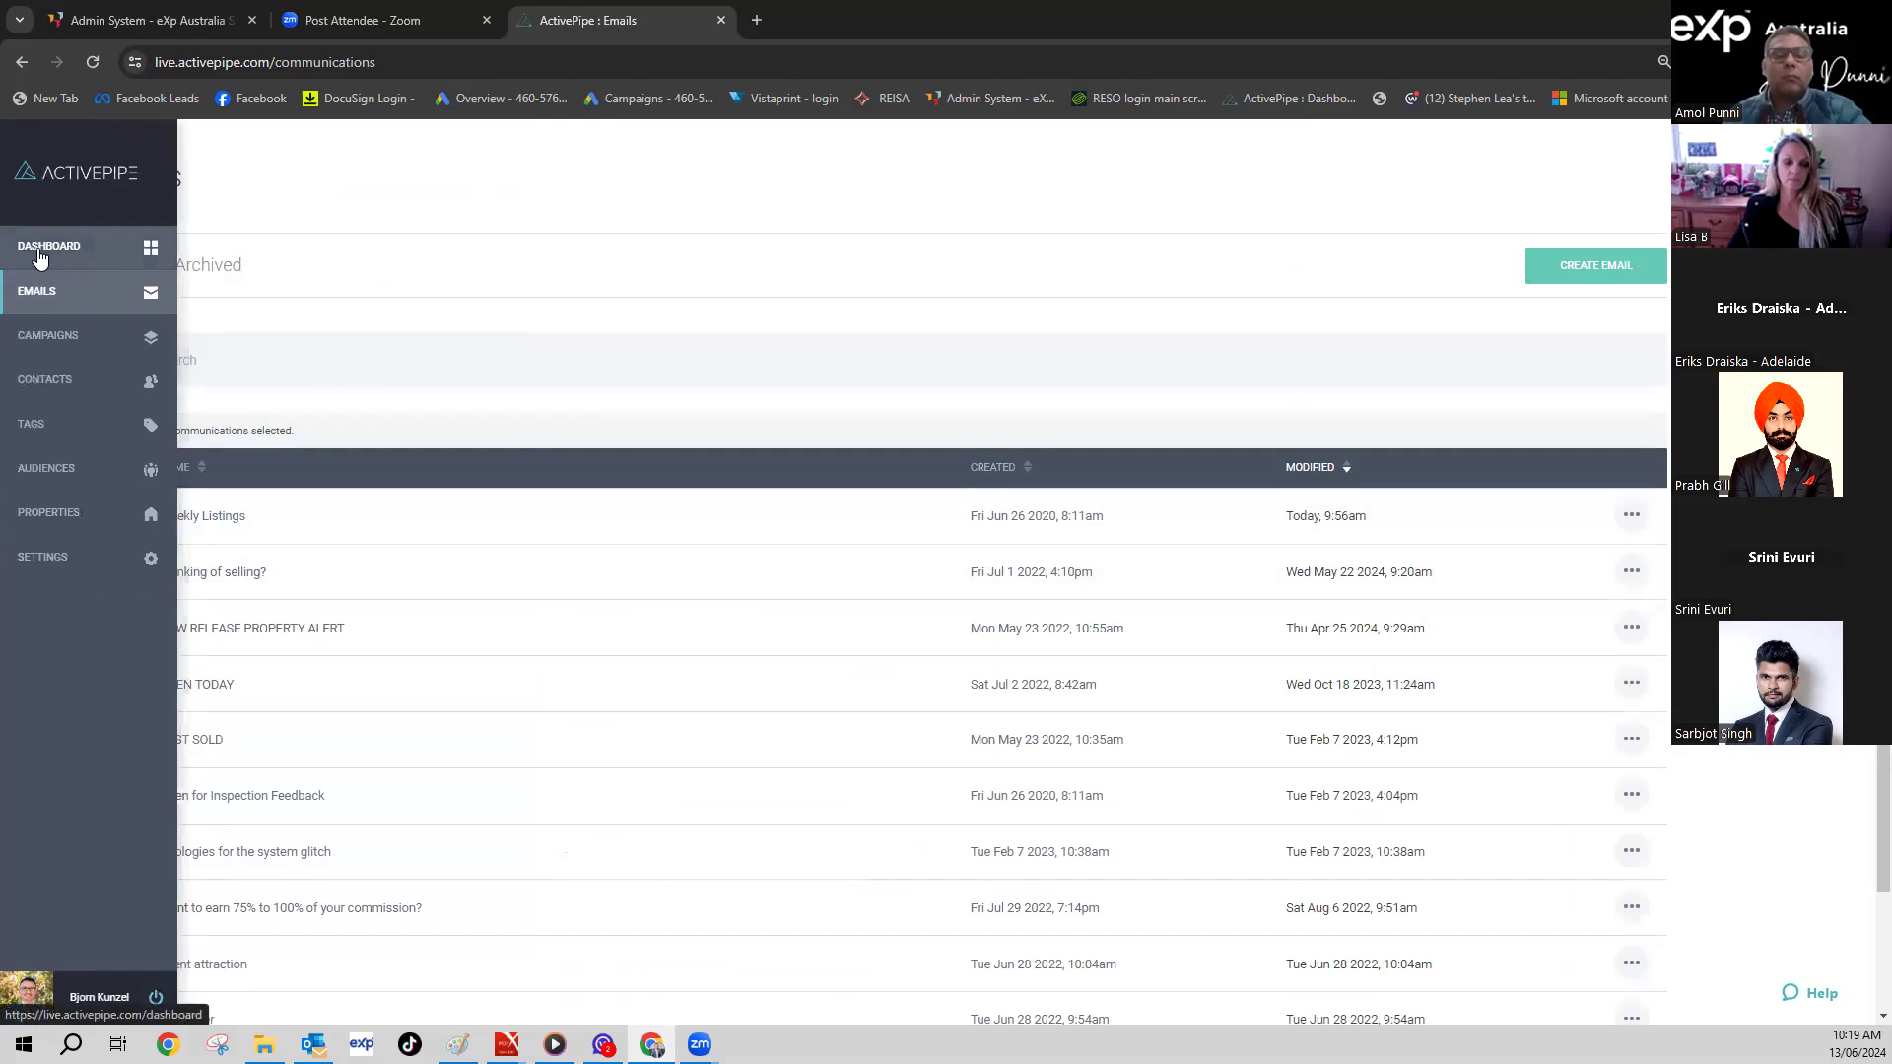
left_click(40, 258)
scroll(1035, 581, "down", 4)
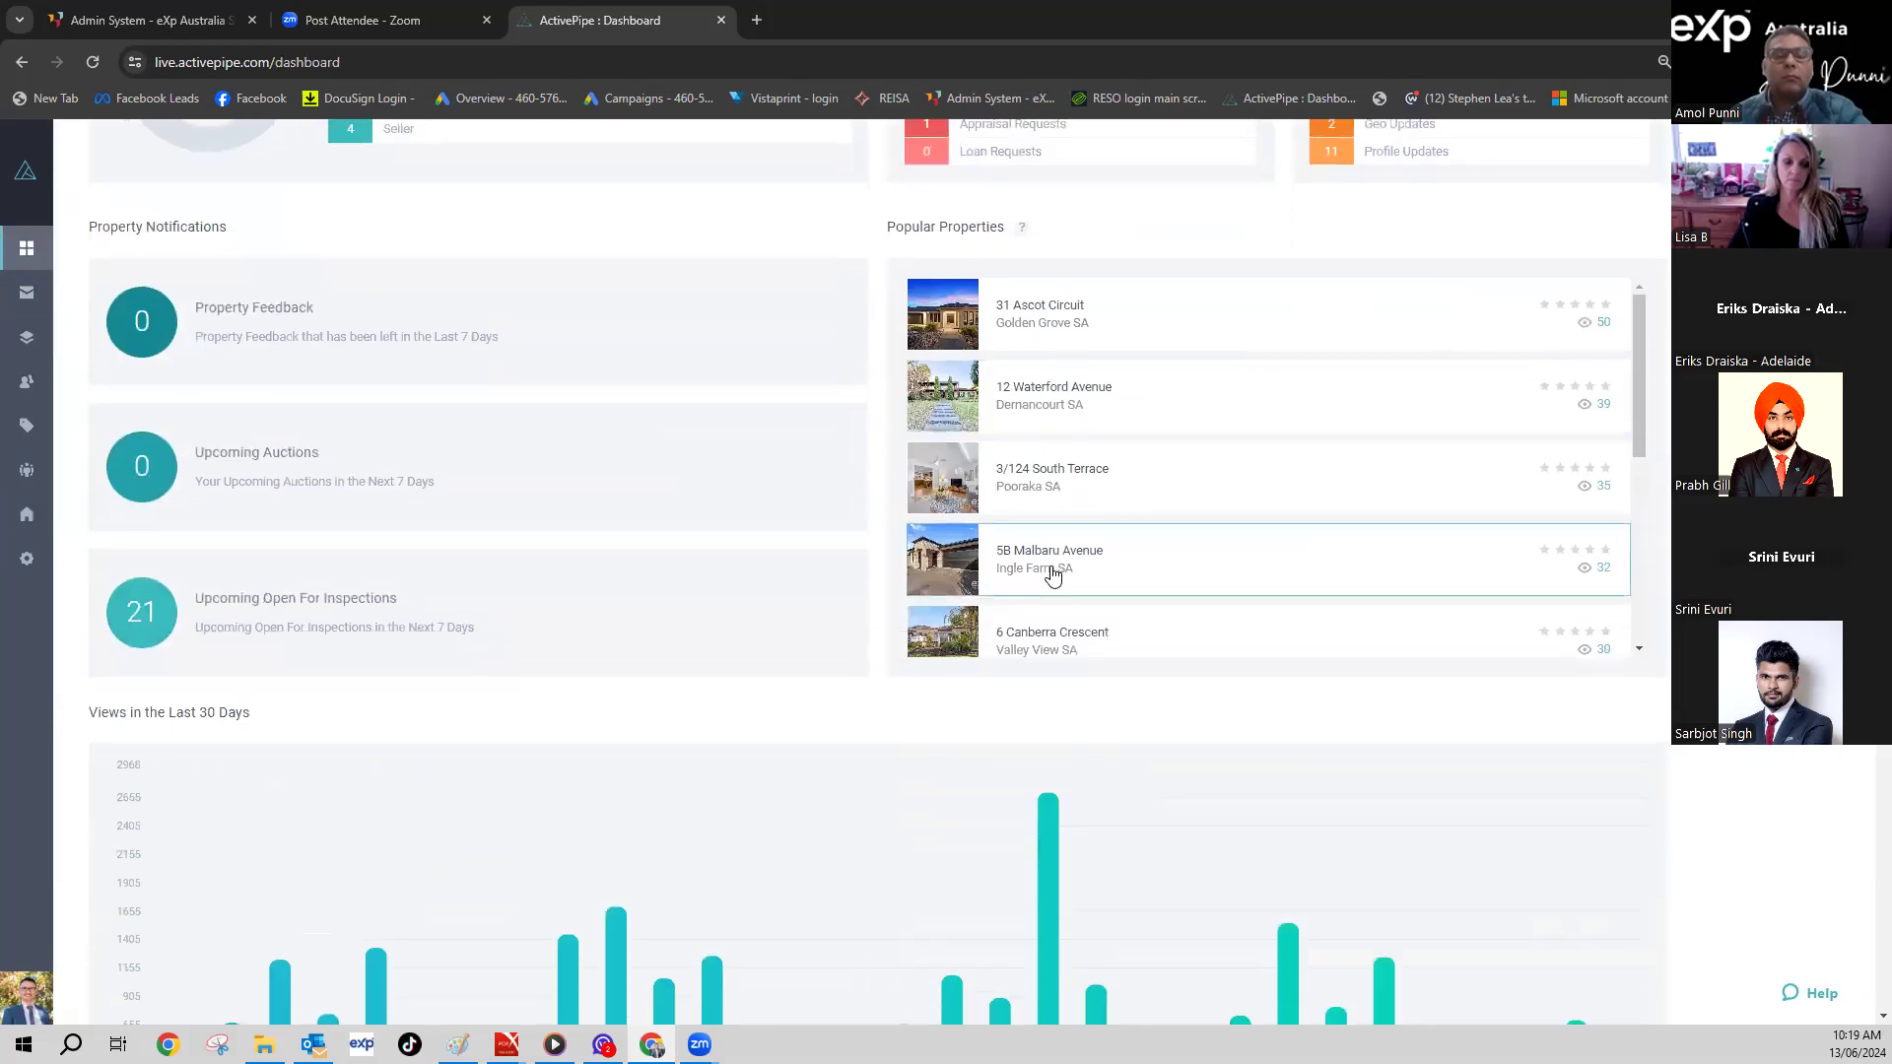
left_click(1639, 650)
scroll(1640, 651, "down", 6)
scroll(1424, 714, "down", 3)
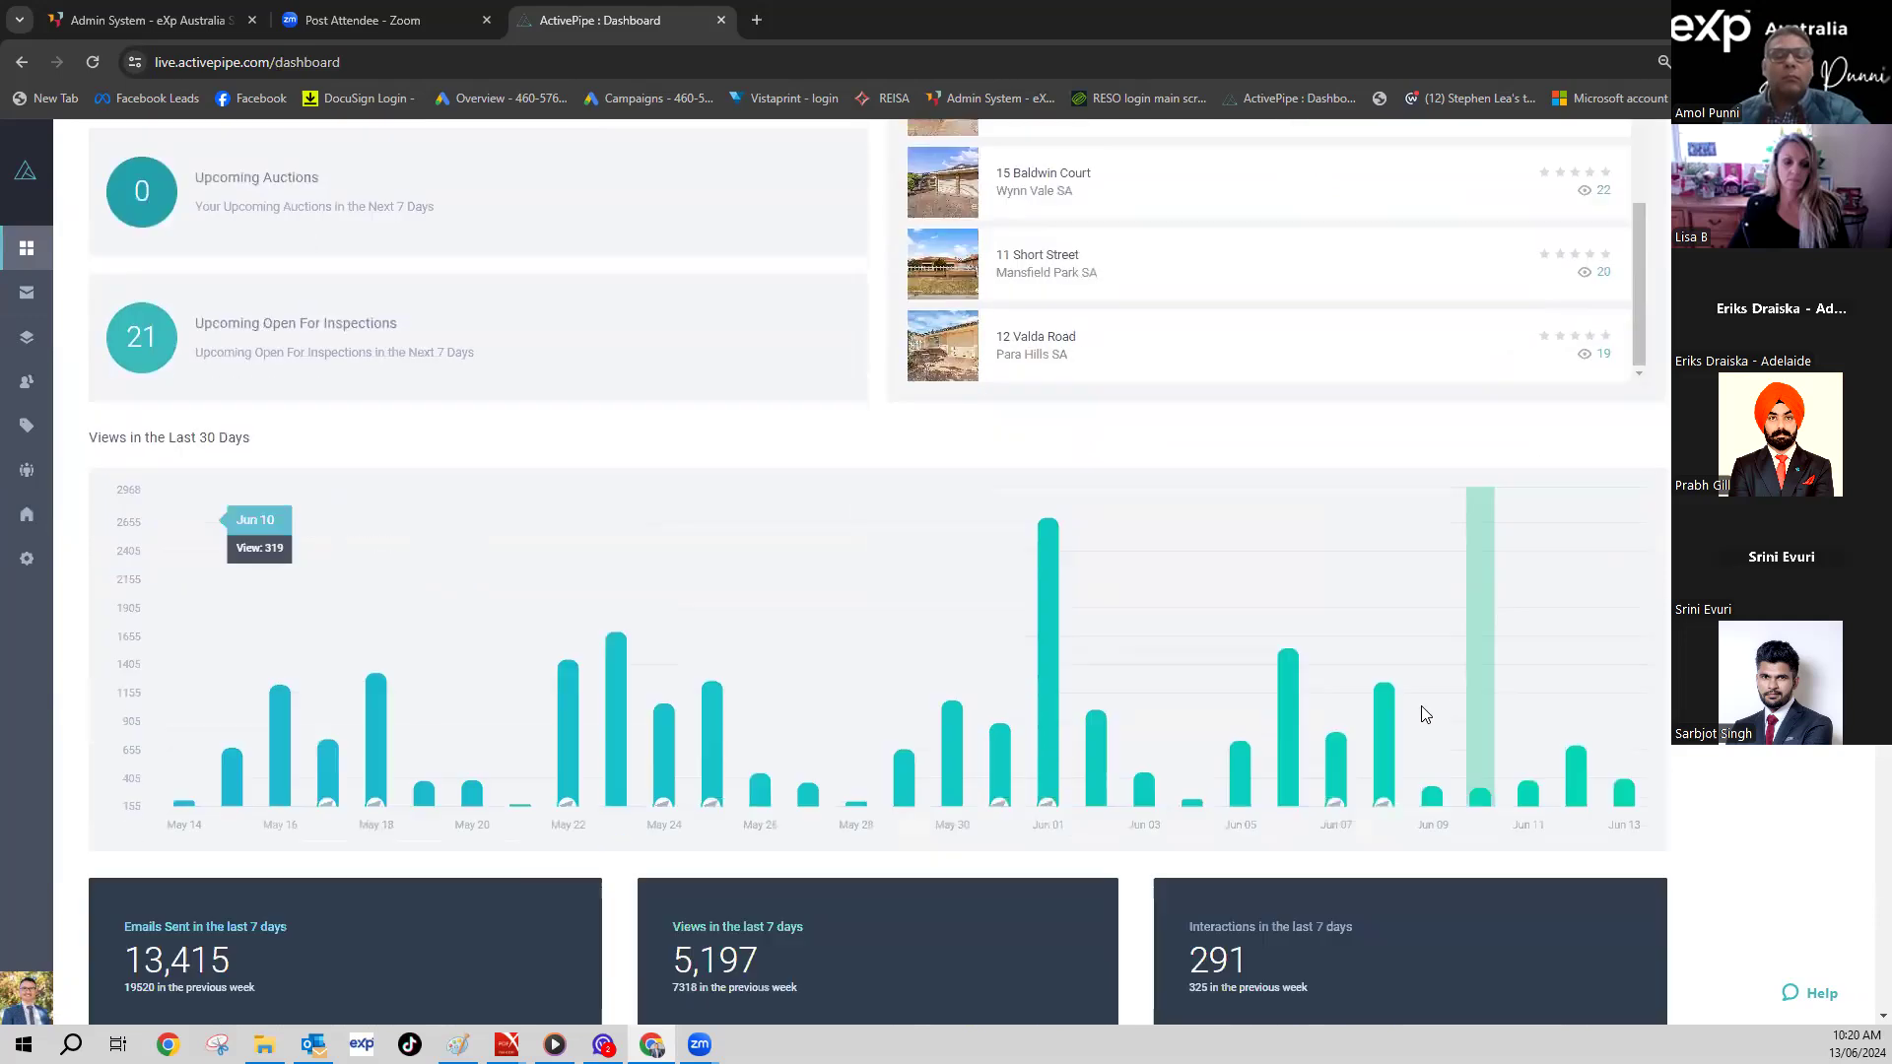
scroll(1424, 713, "down", 3)
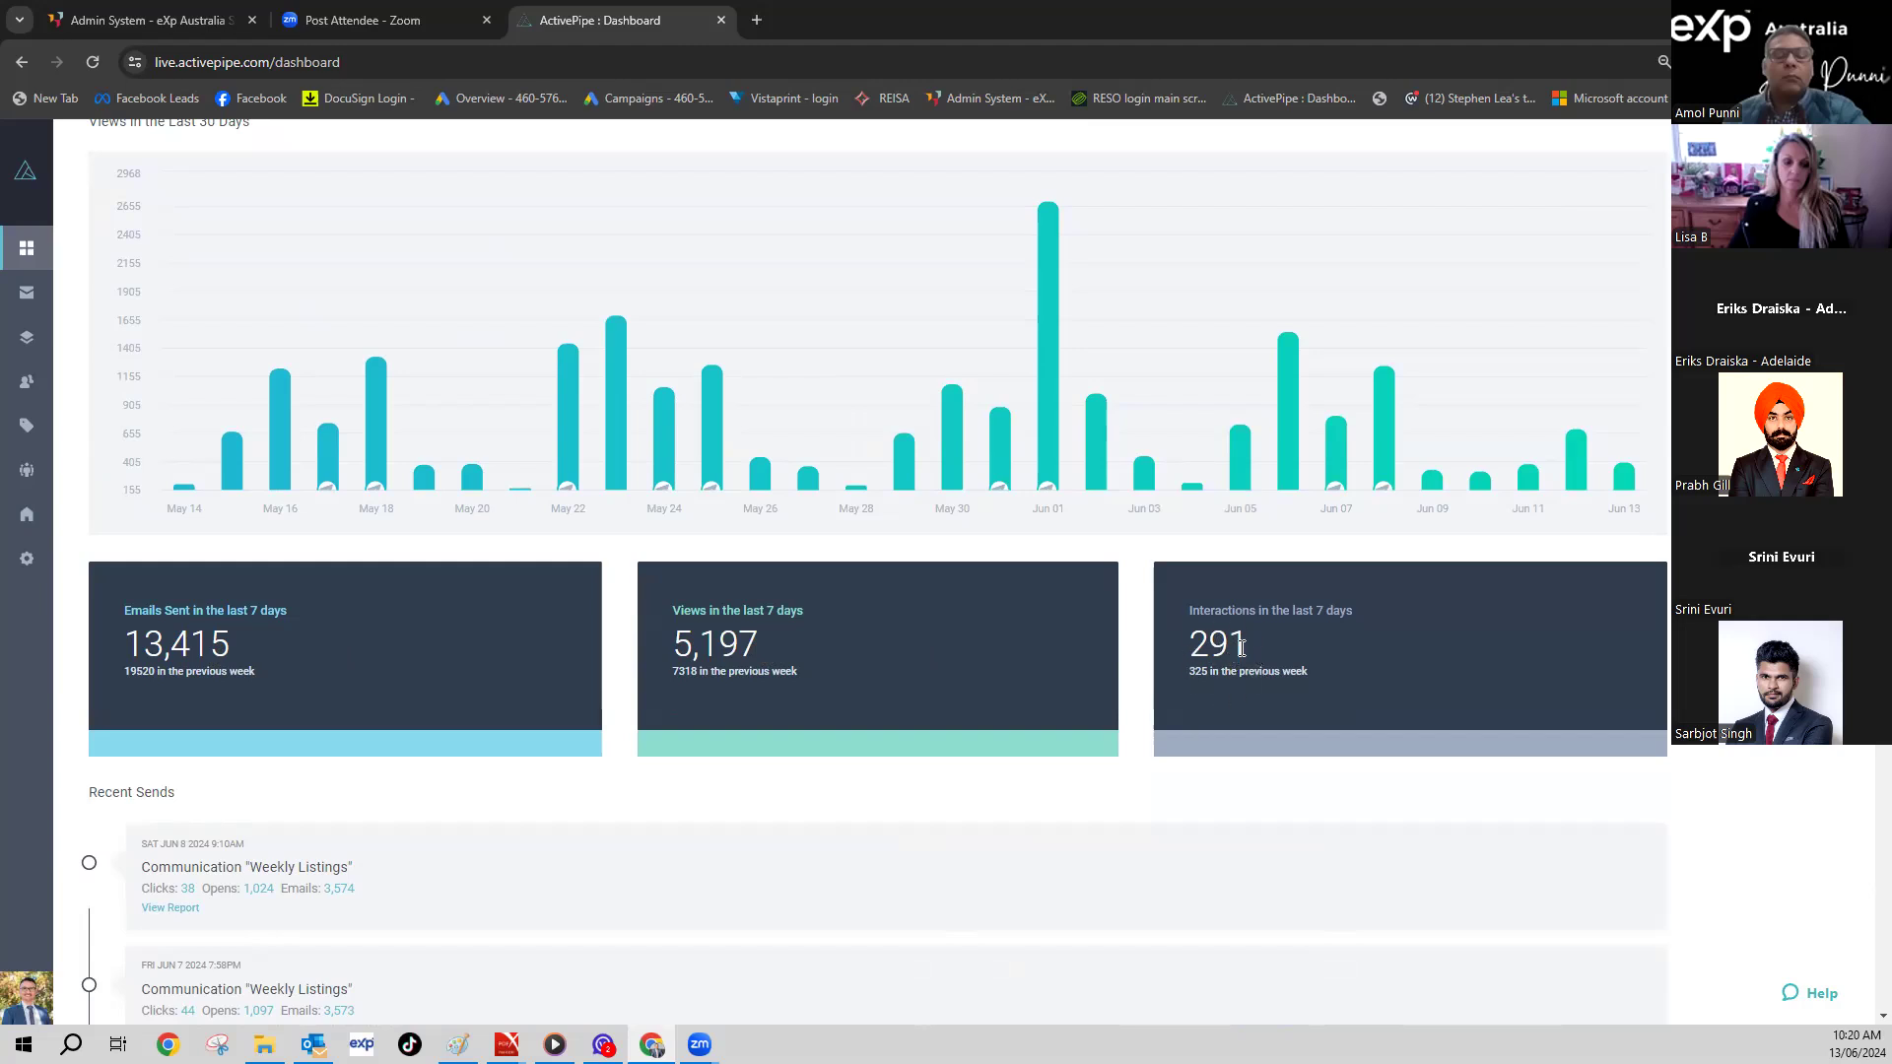
scroll(1106, 637, "down", 8)
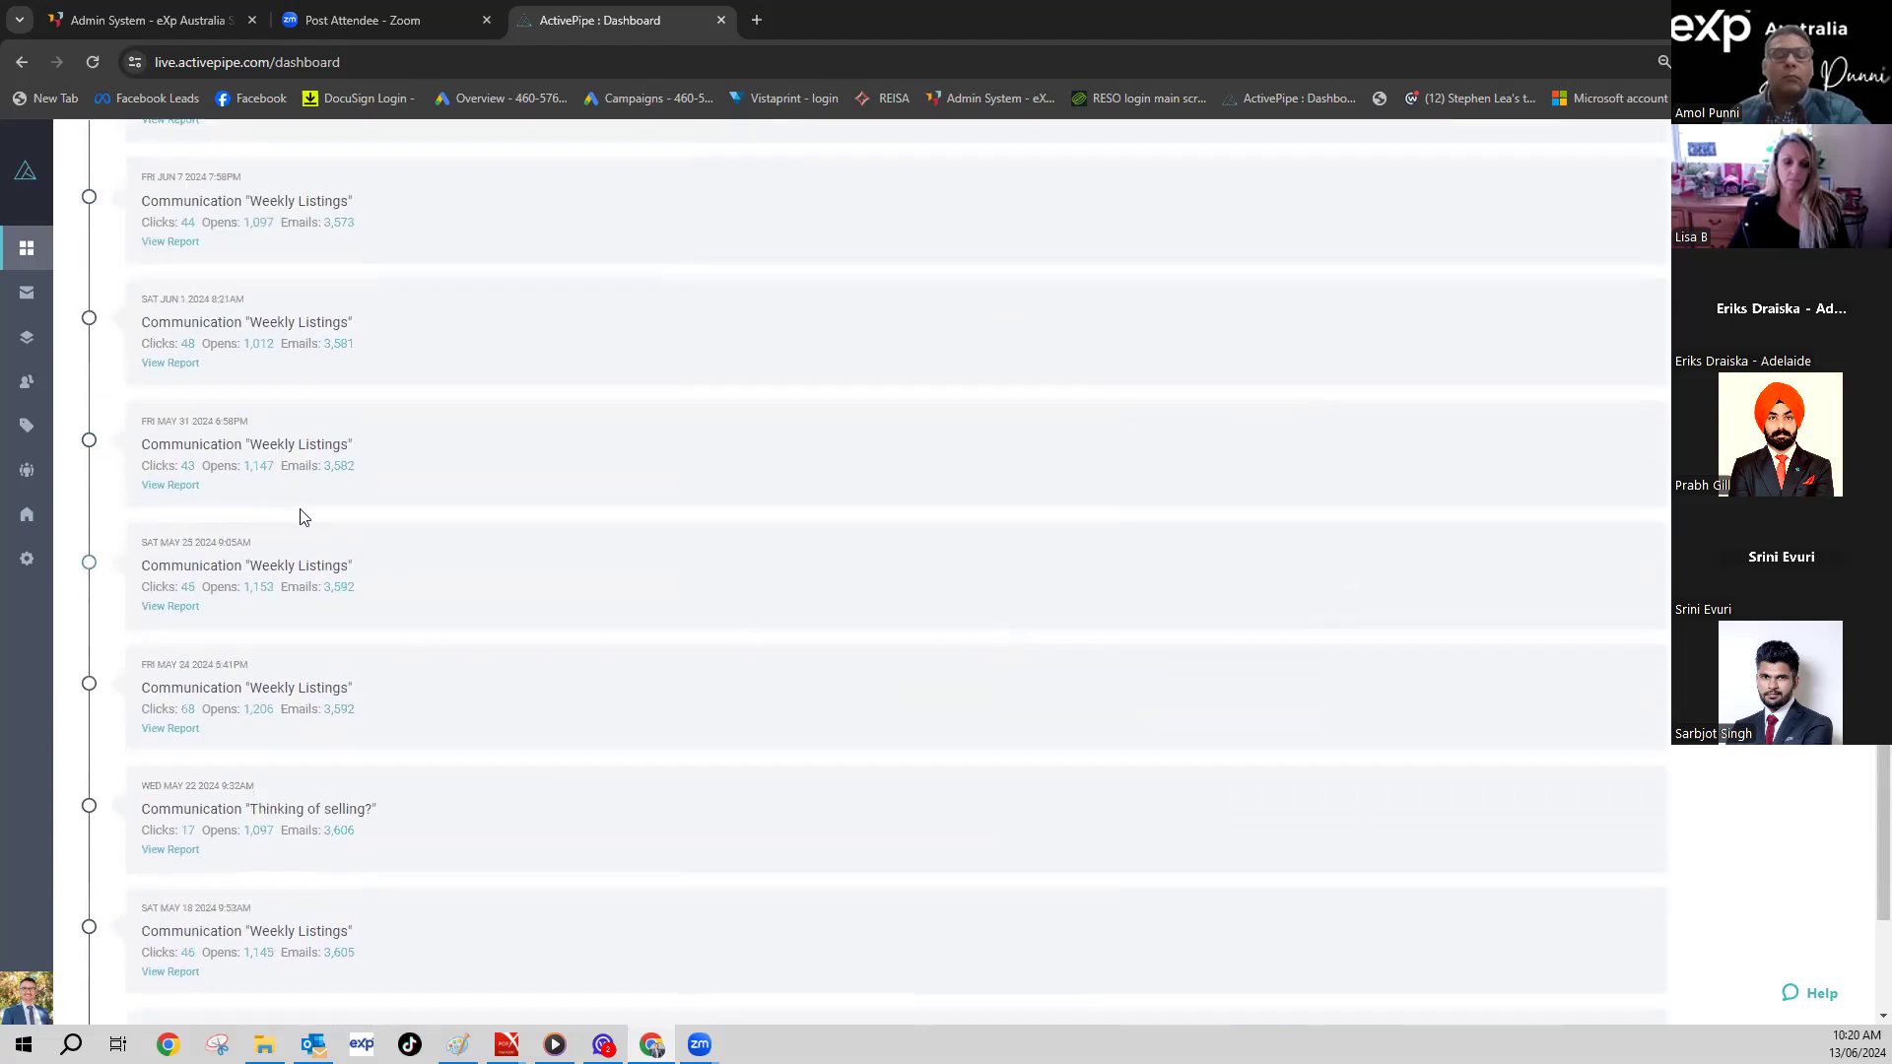
scroll(296, 515, "up", 4)
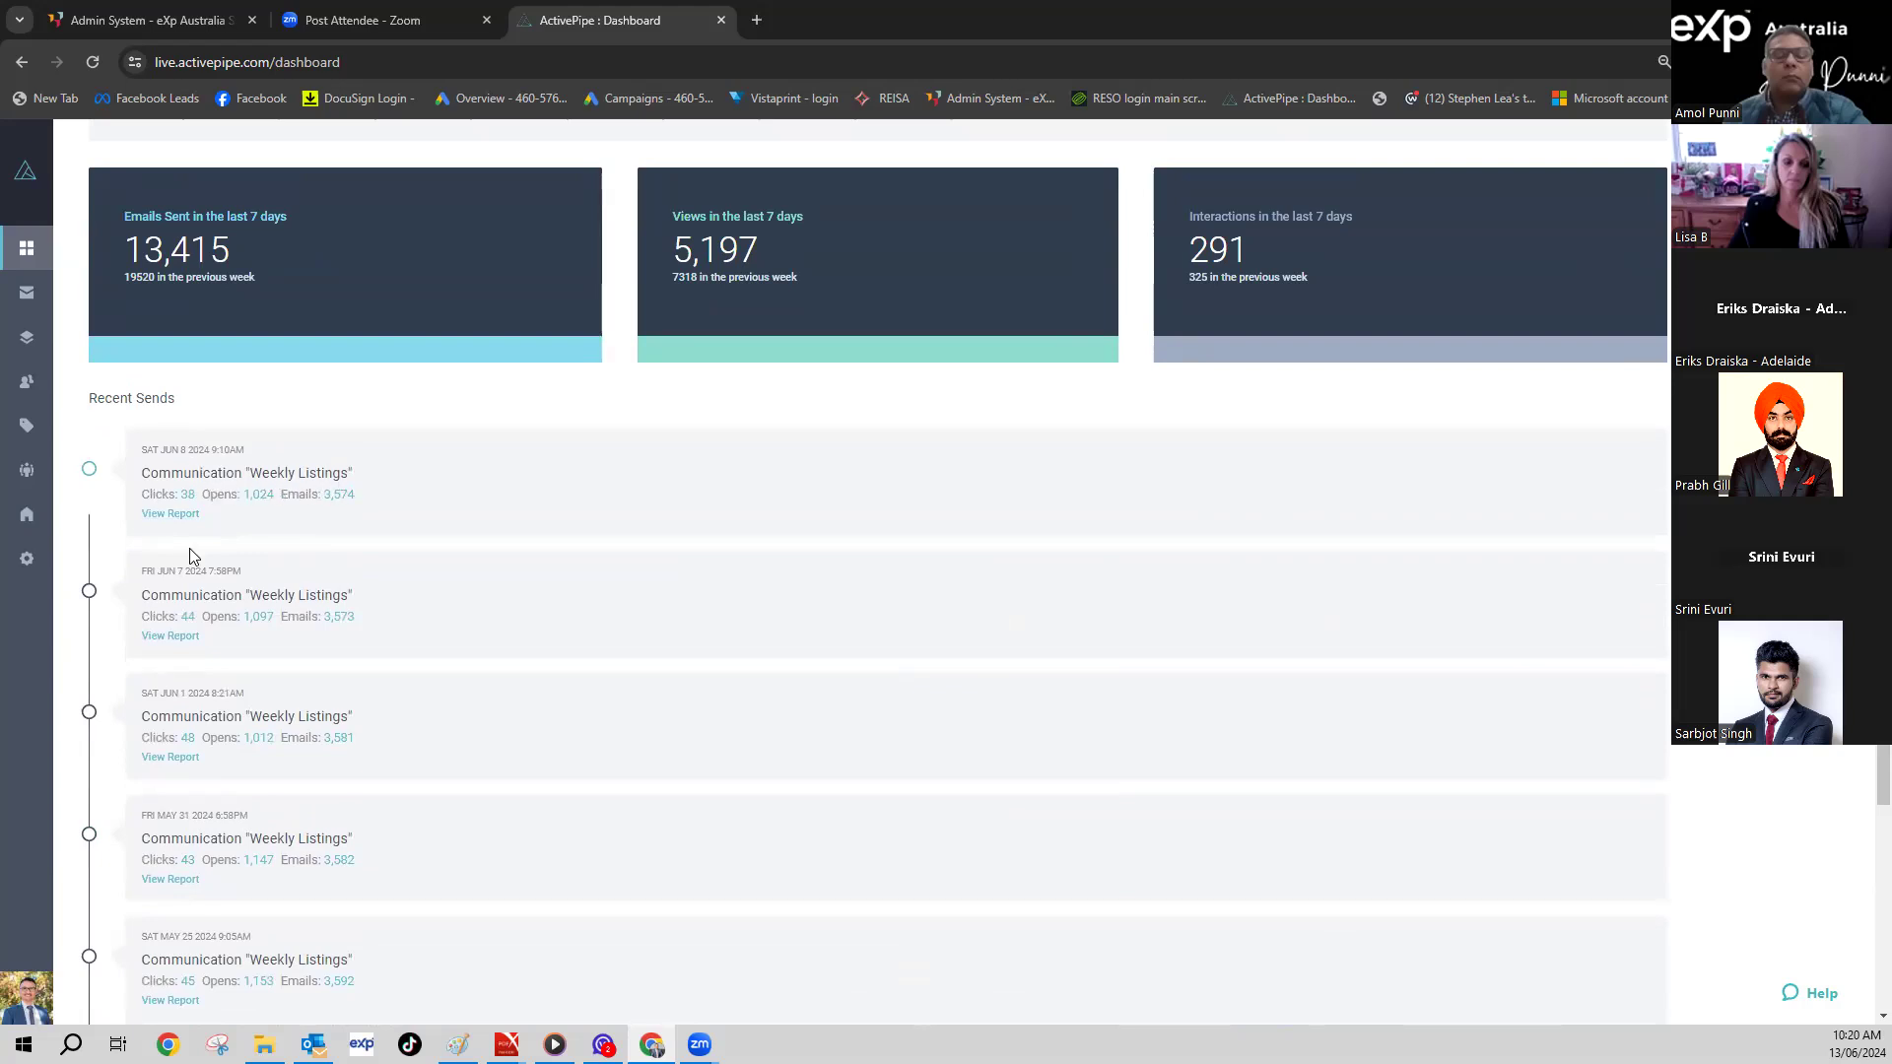
scroll(197, 591, "down", 4)
scroll(169, 658, "down", 2)
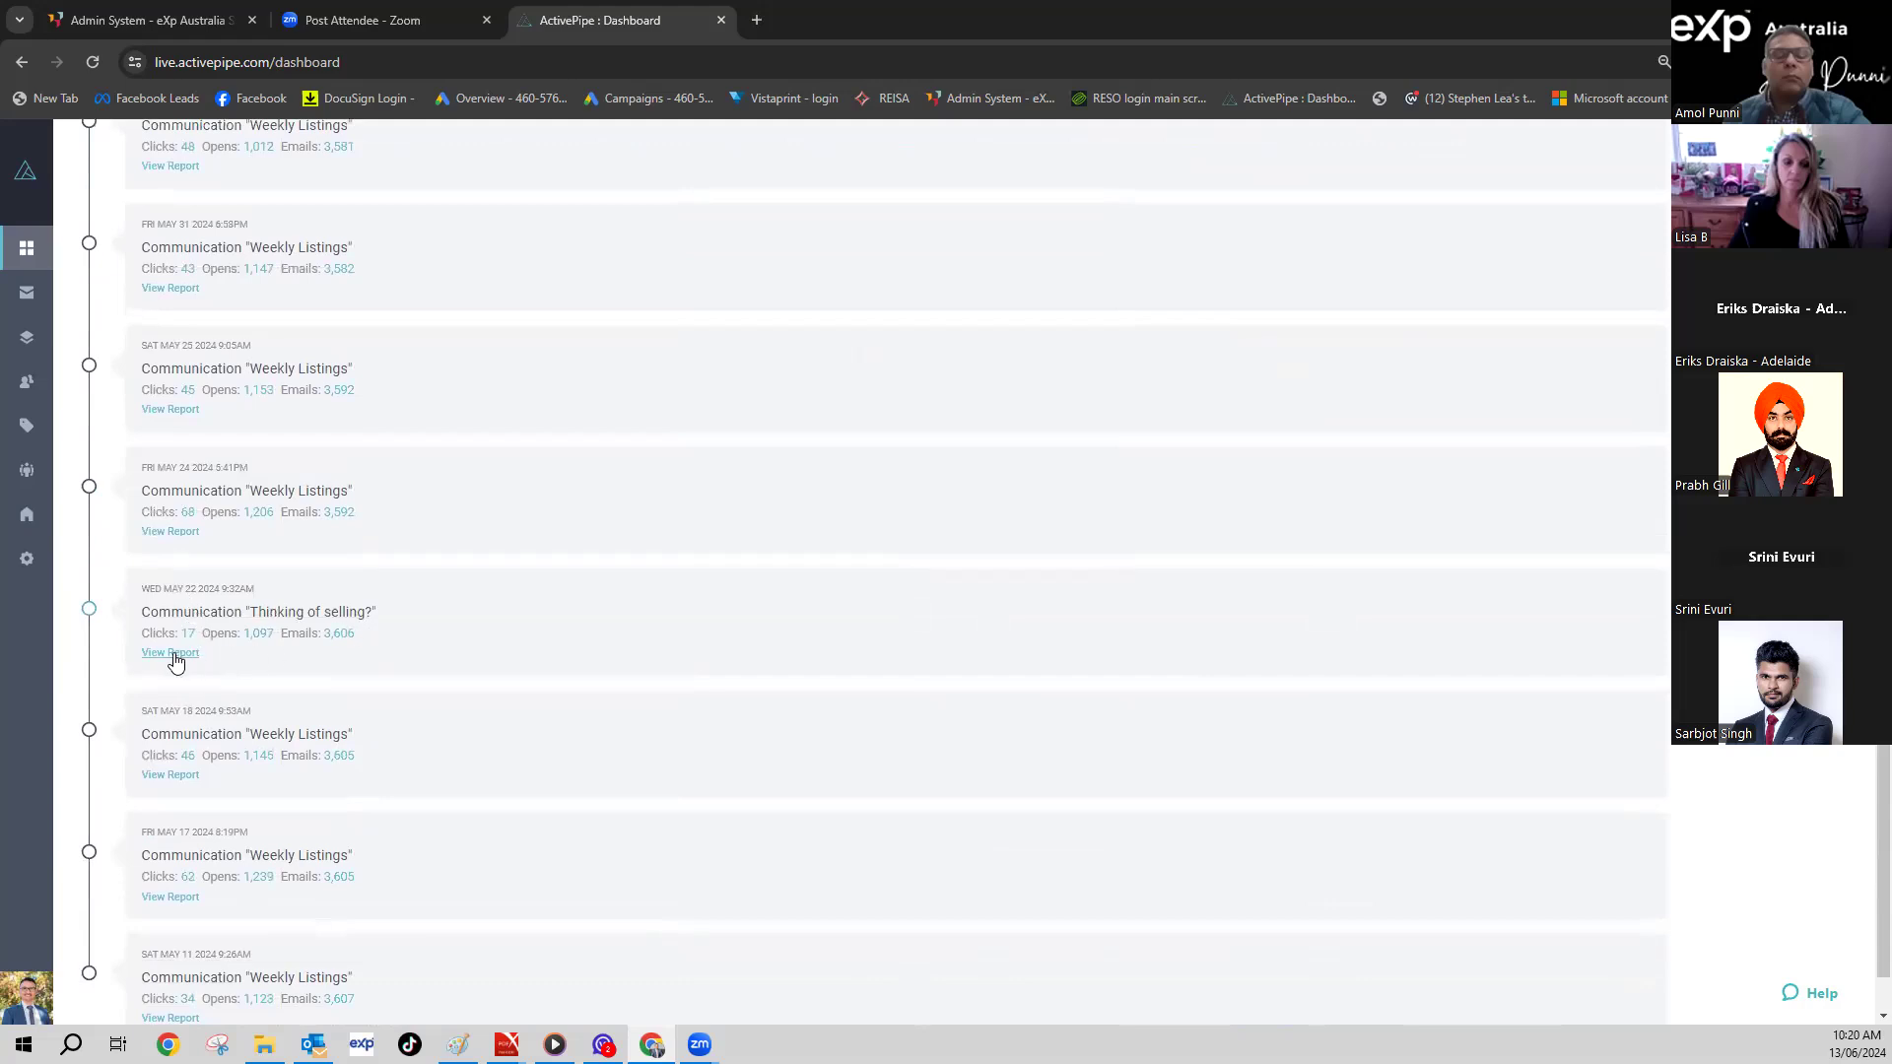
- Open the Thinking of selling? campaign report and scroll through its overview
left_click(170, 654)
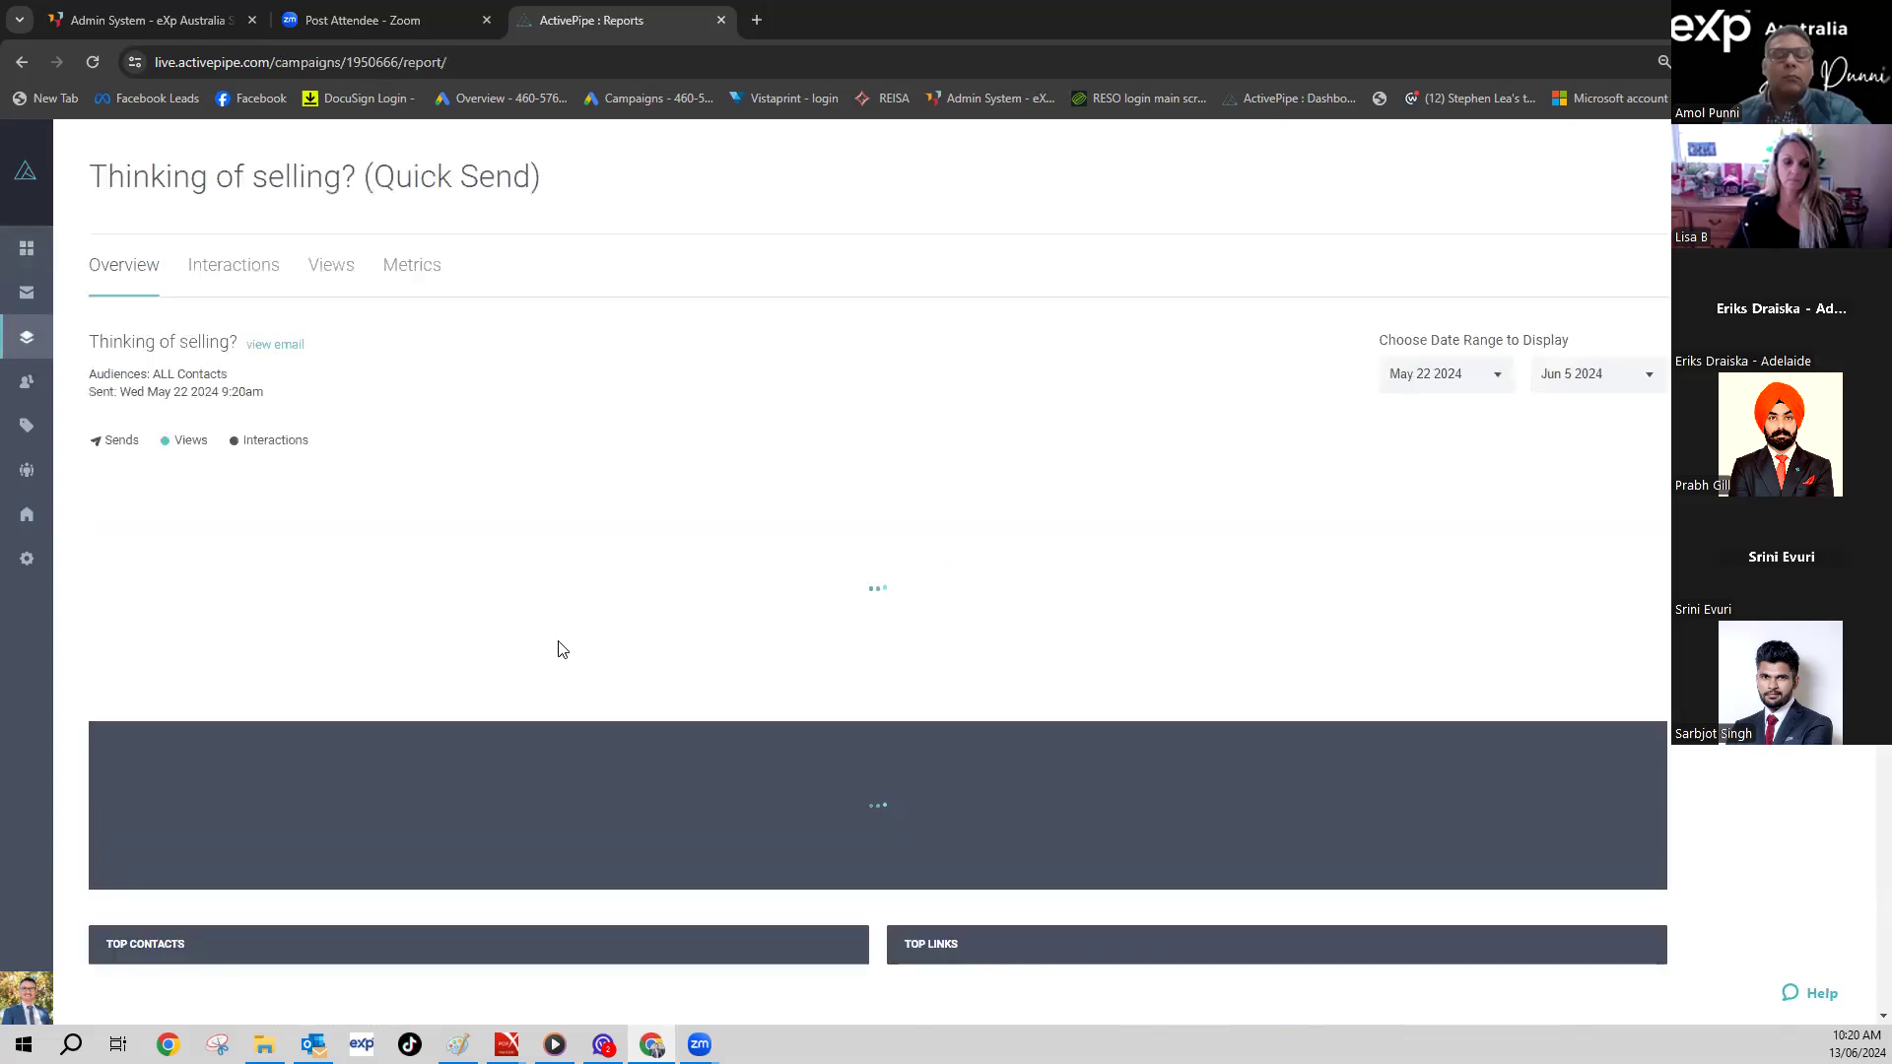
scroll(663, 582, "down", 3)
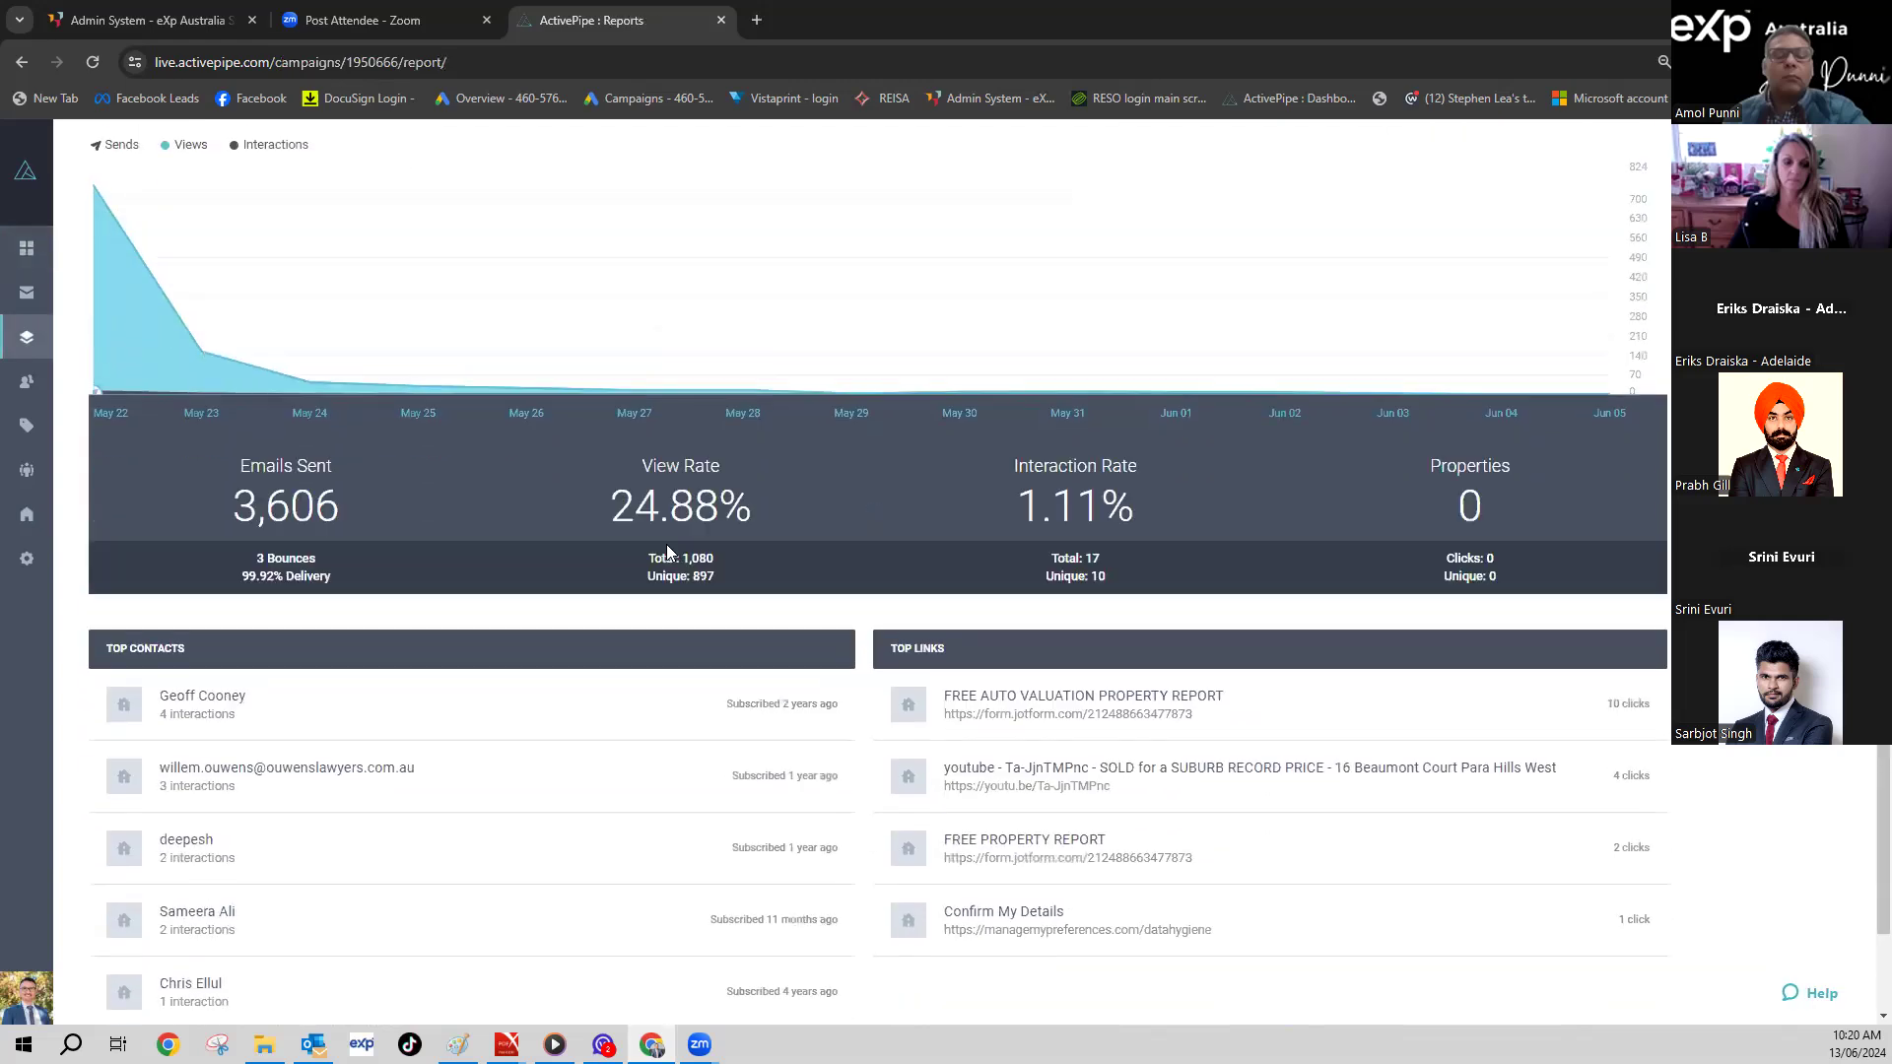
scroll(668, 542, "up", 2)
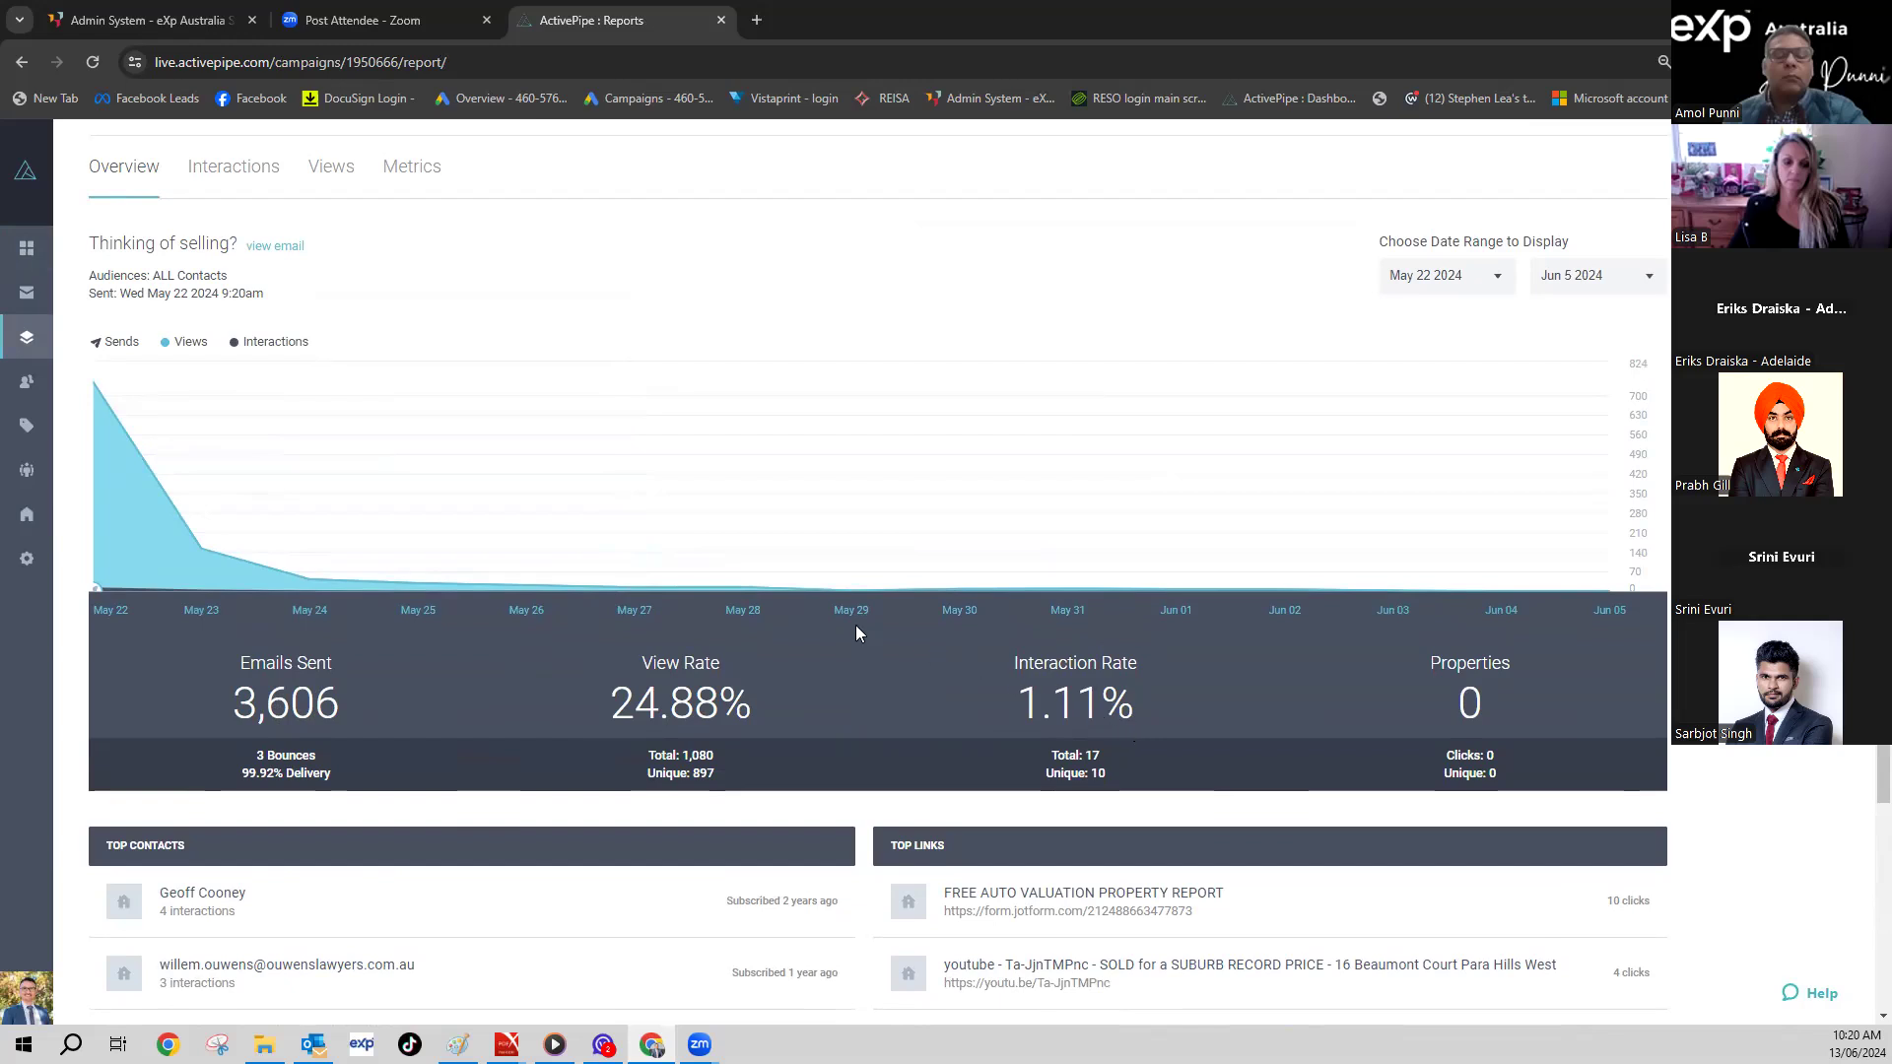
scroll(856, 625, "down", 3)
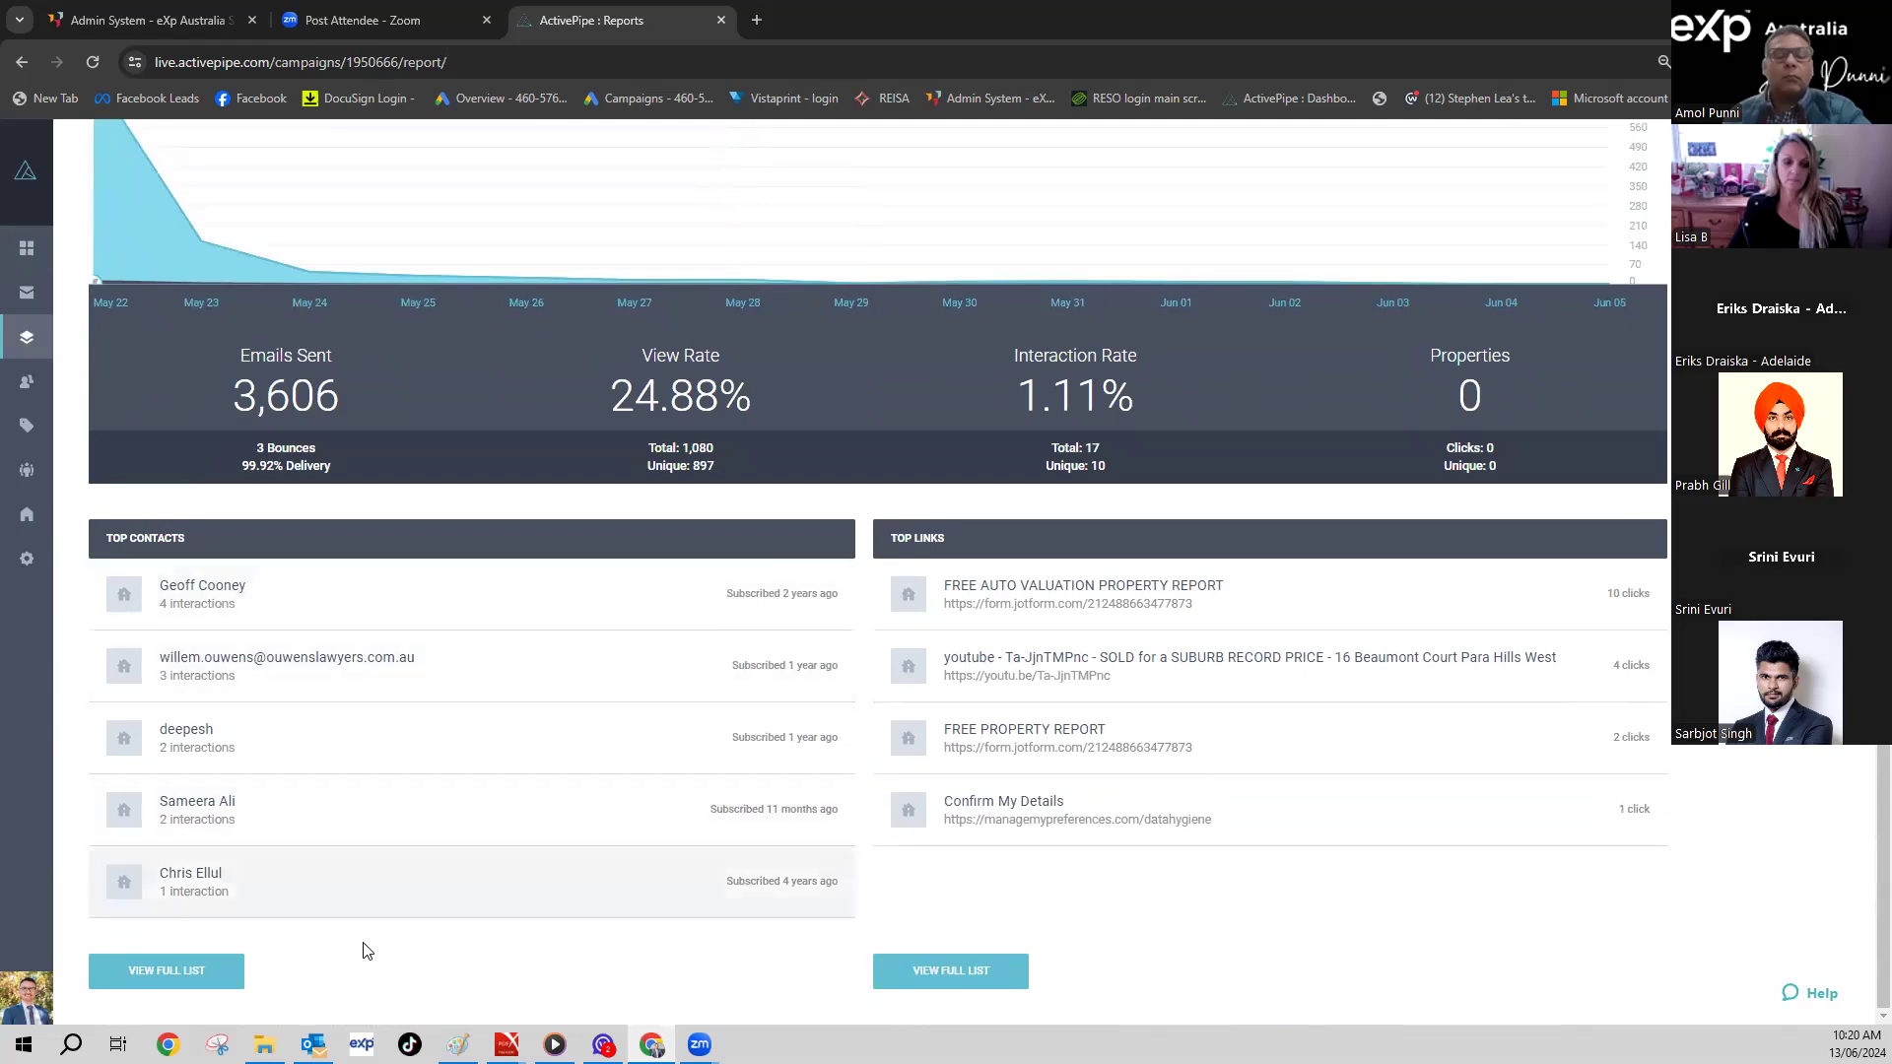
scroll(743, 599, "up", 4)
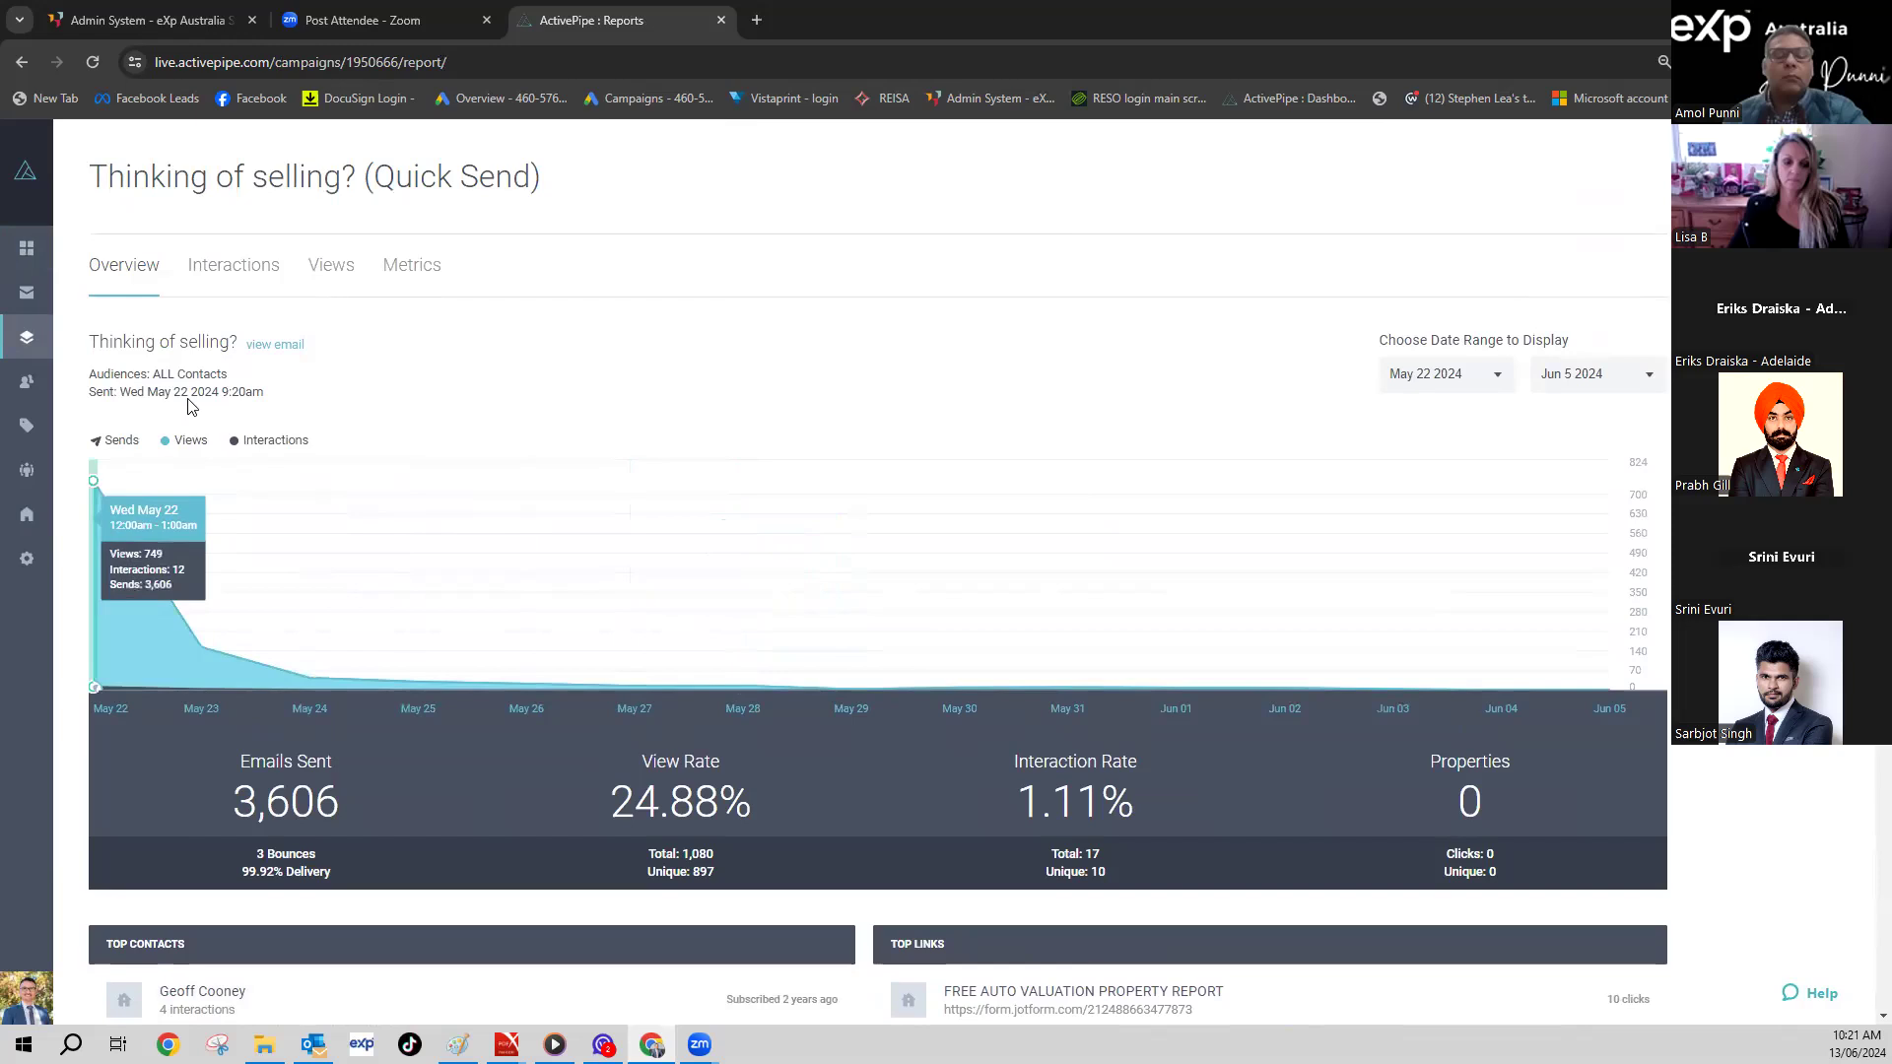
- Check the campaign's Interactions, Views and Metrics tabs, then return to the Dashboard
left_click(244, 268)
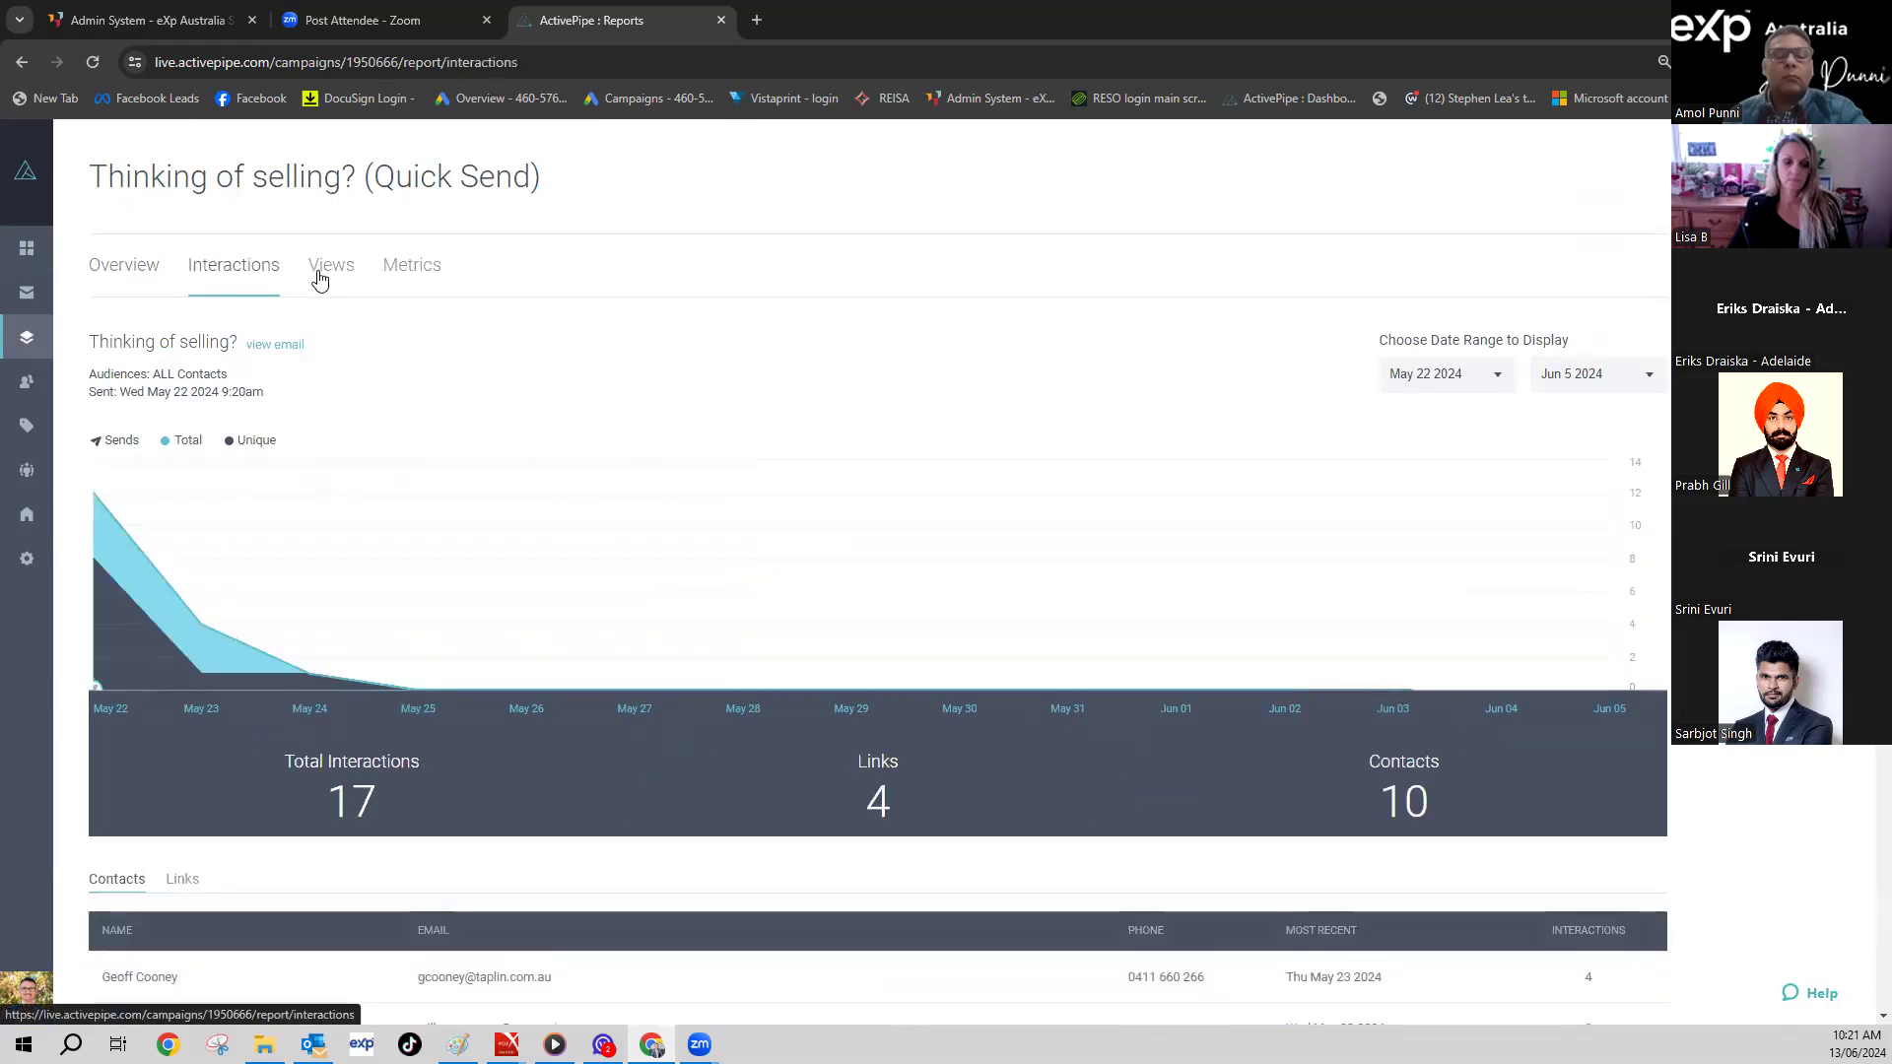
left_click(338, 279)
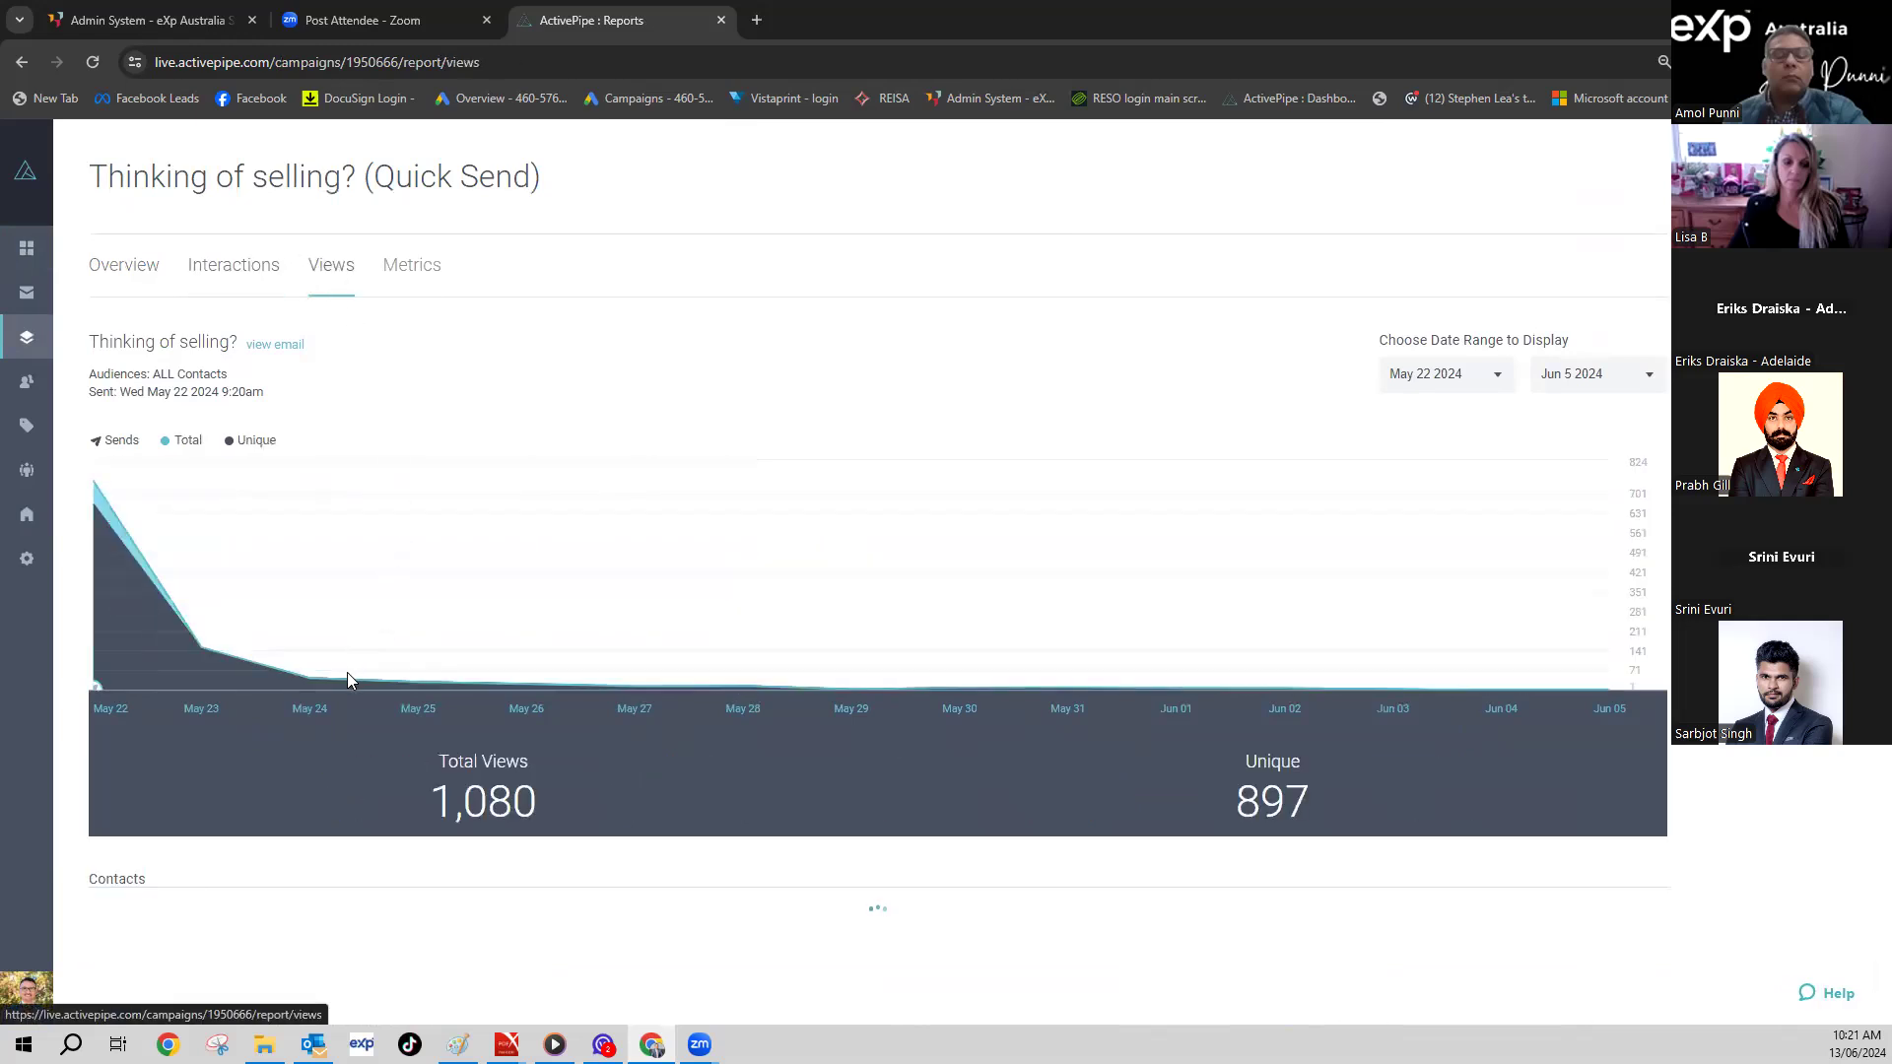
mouse_move(320, 680)
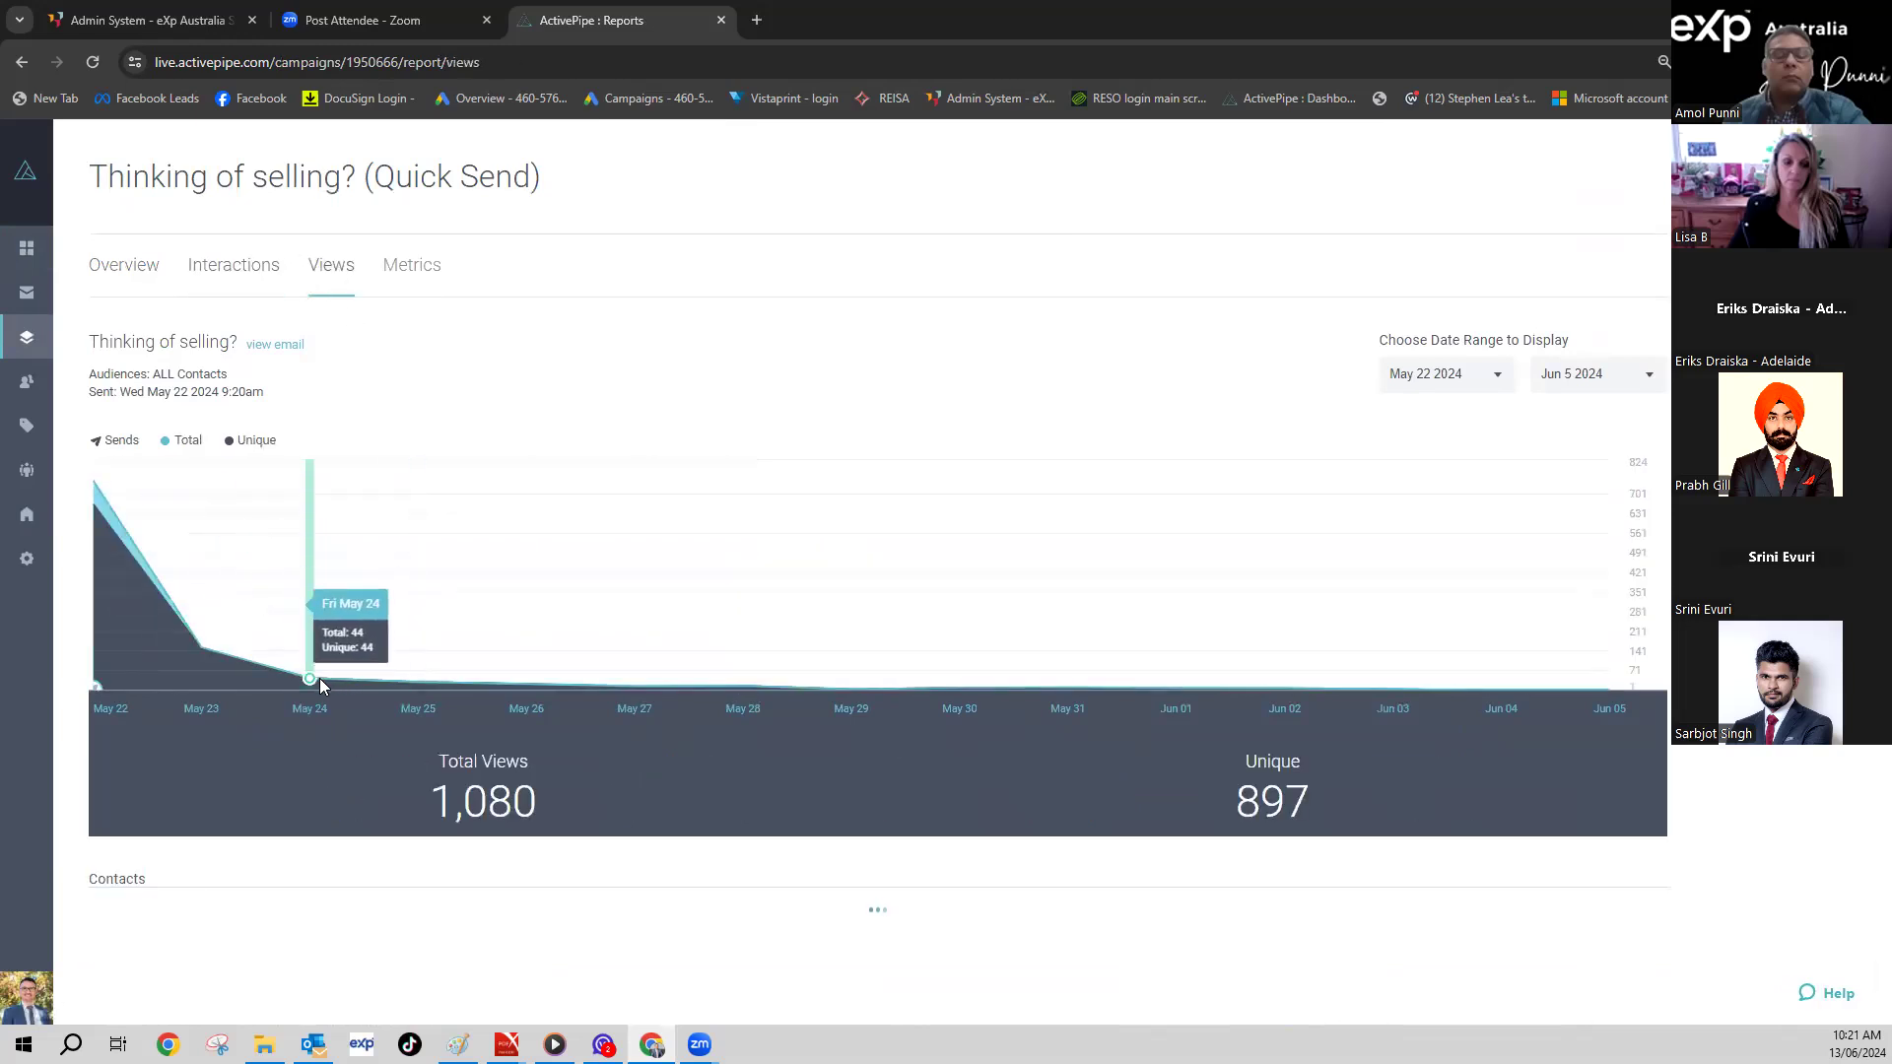
left_click(412, 266)
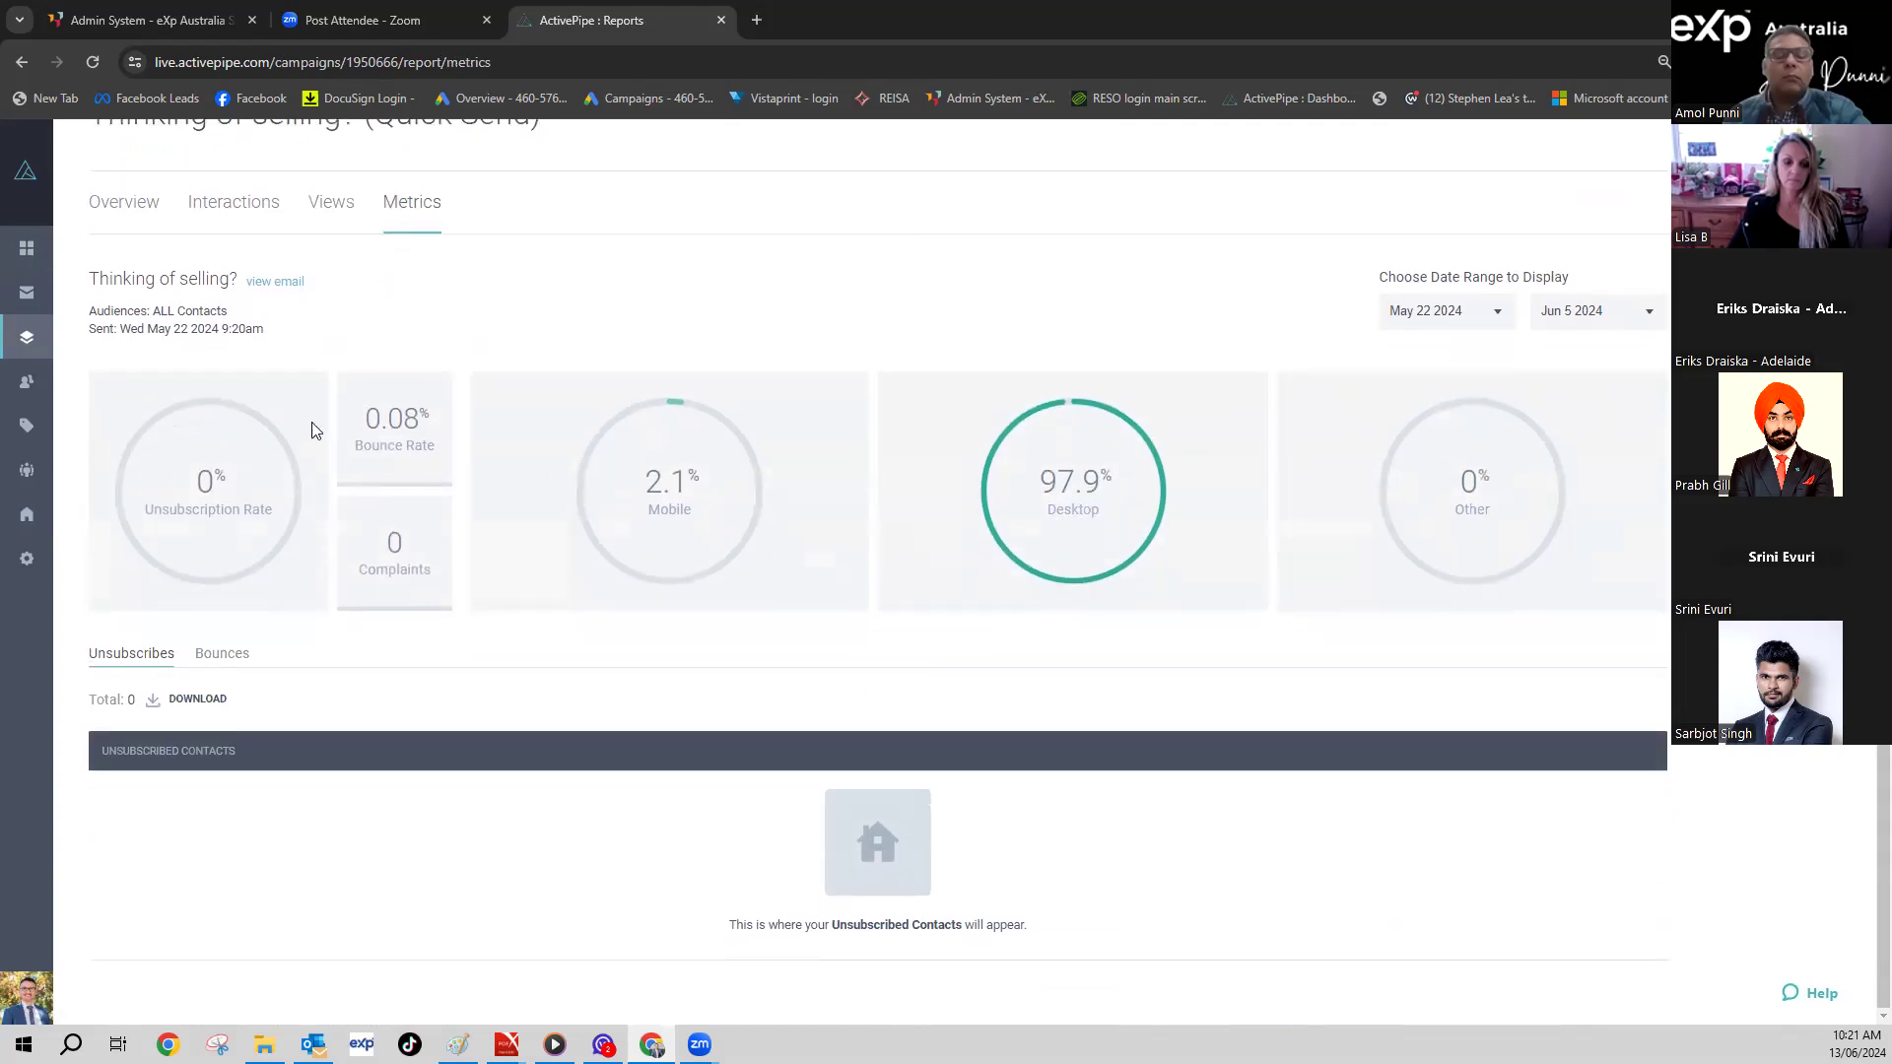
left_click(30, 248)
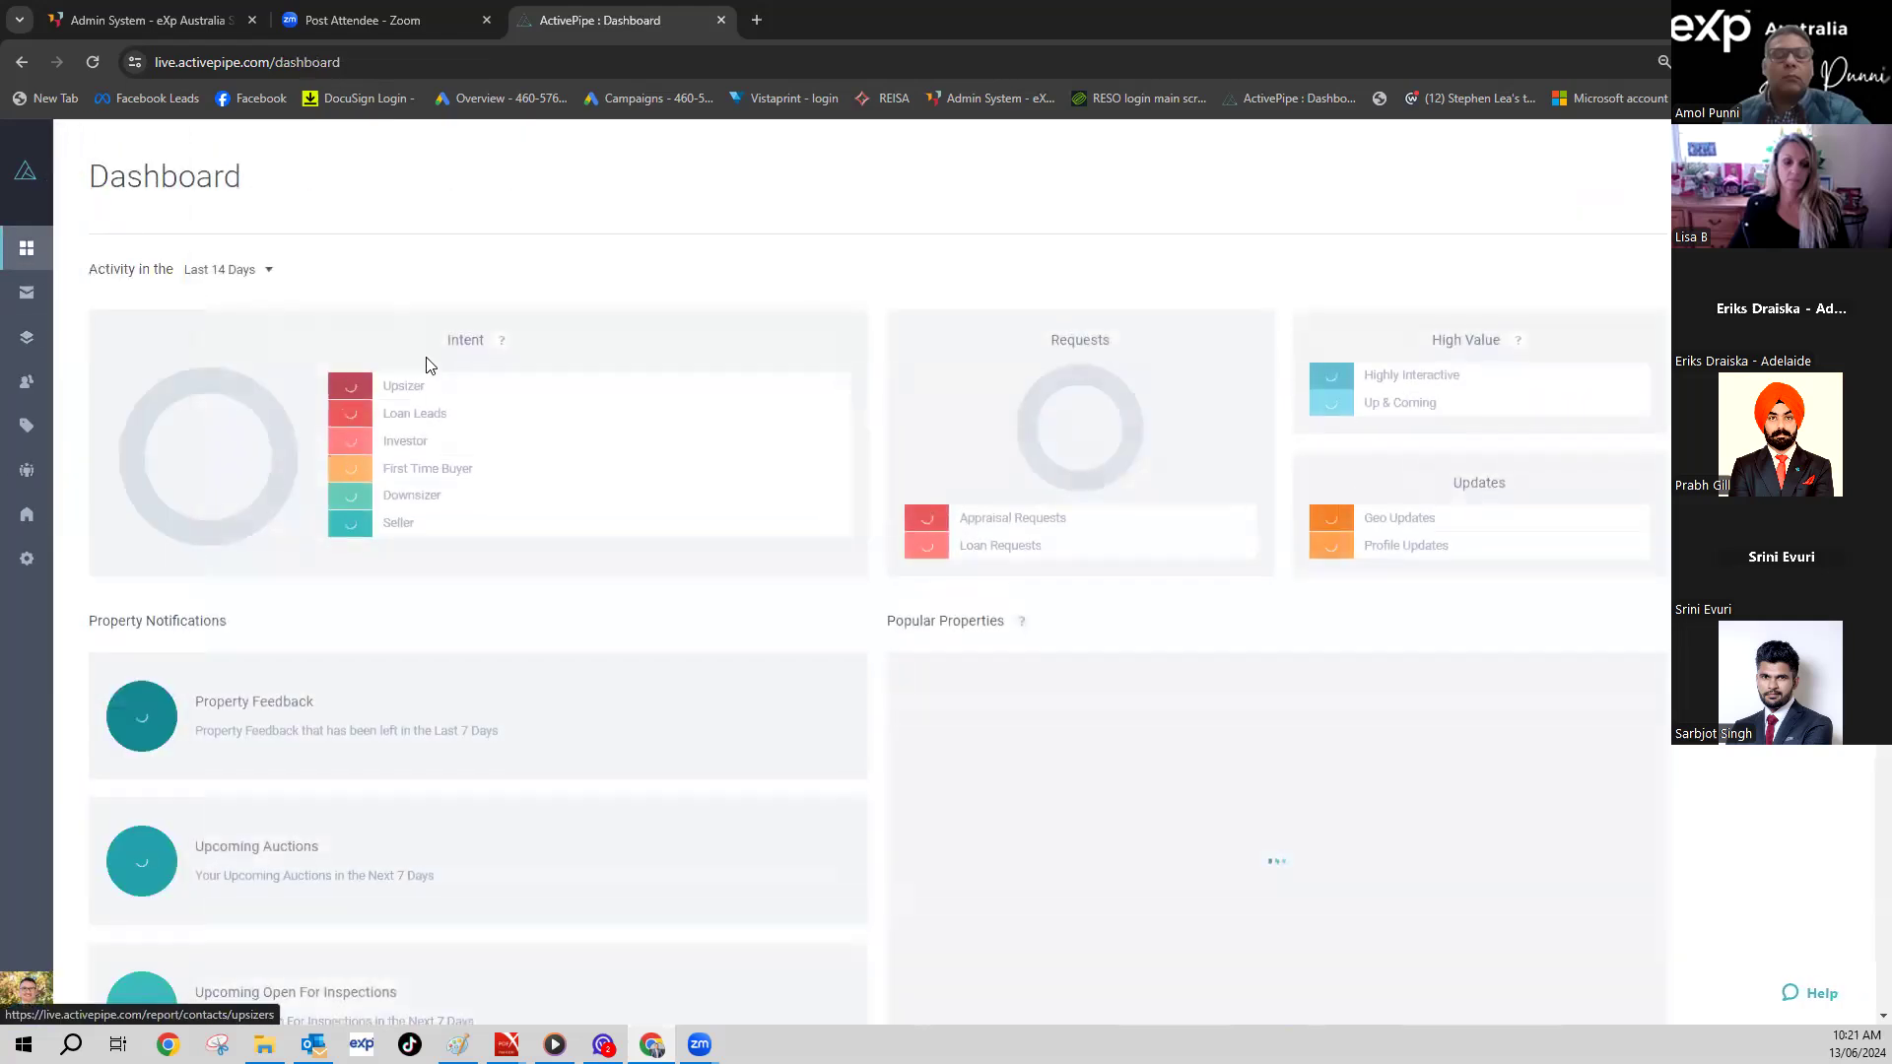
- Scroll through the ActivePipe Dashboard, then stop sharing the screen in Zoom
scroll(473, 453, "down", 3)
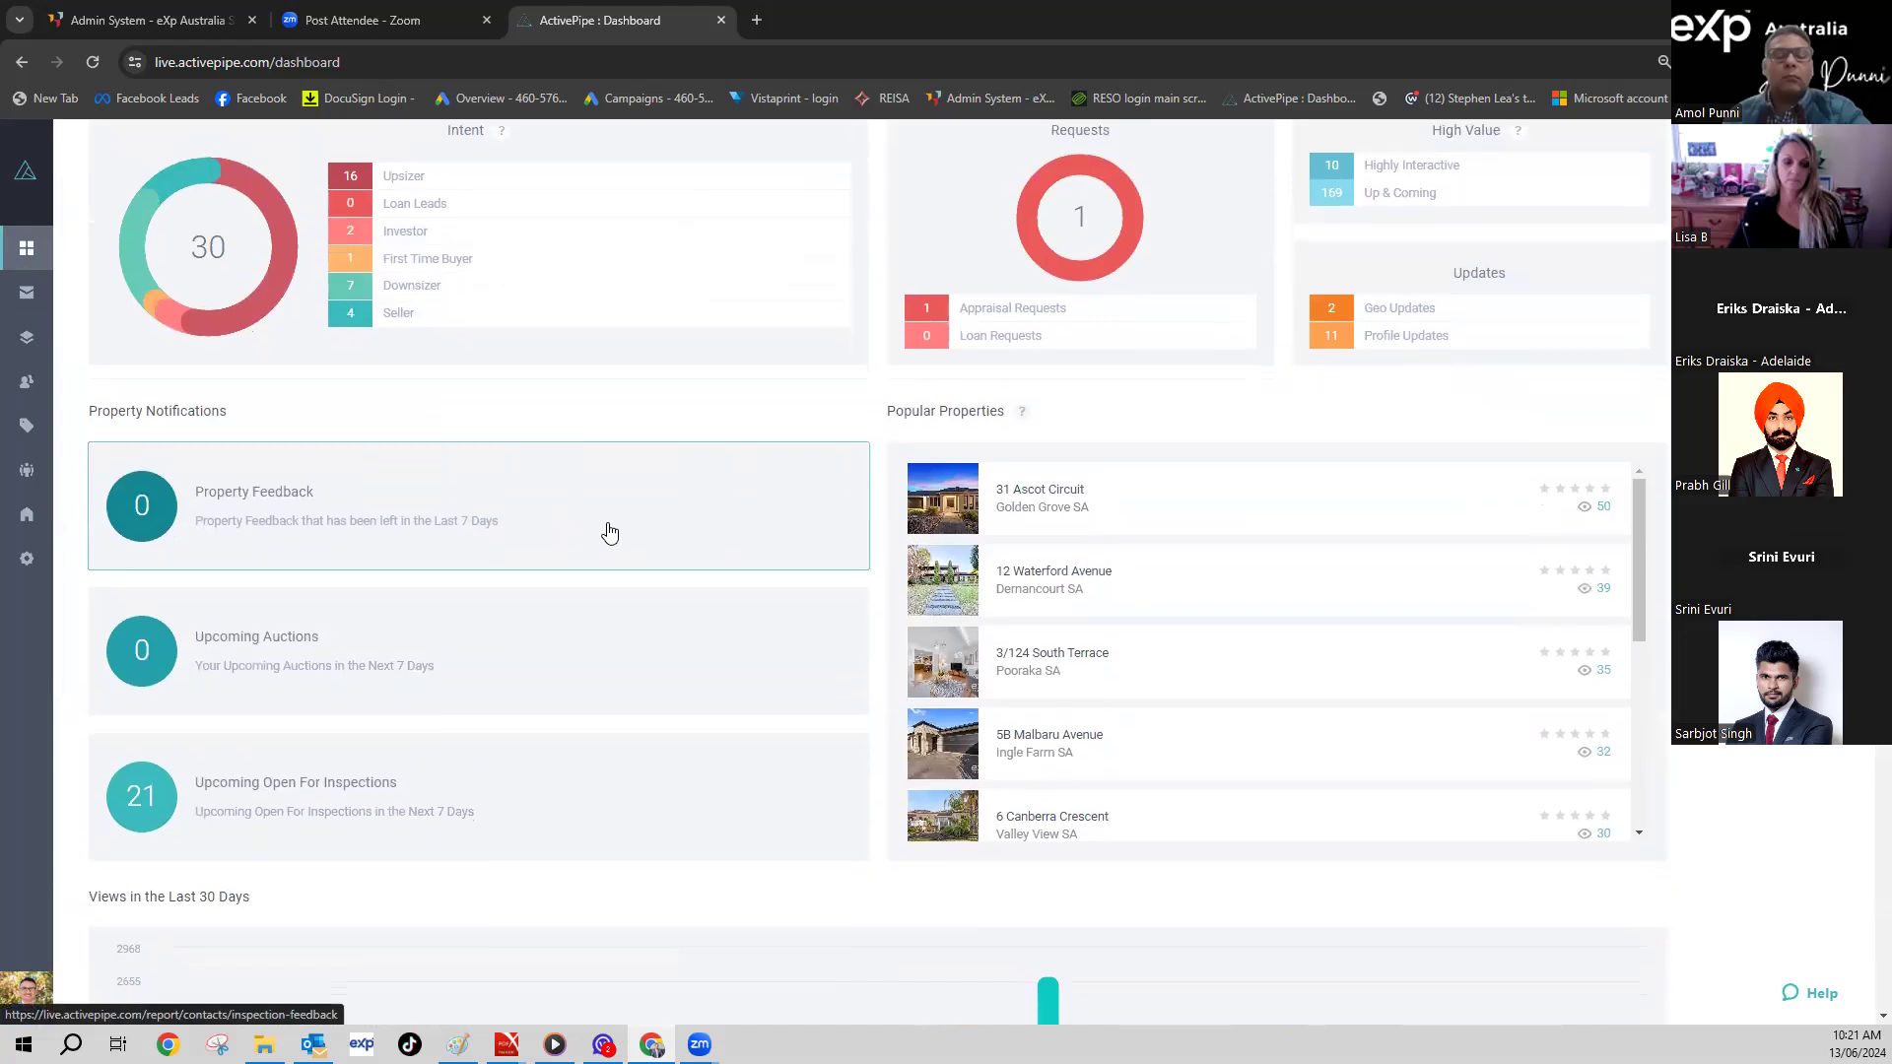
scroll(582, 537, "down", 10)
scroll(591, 537, "down", 2)
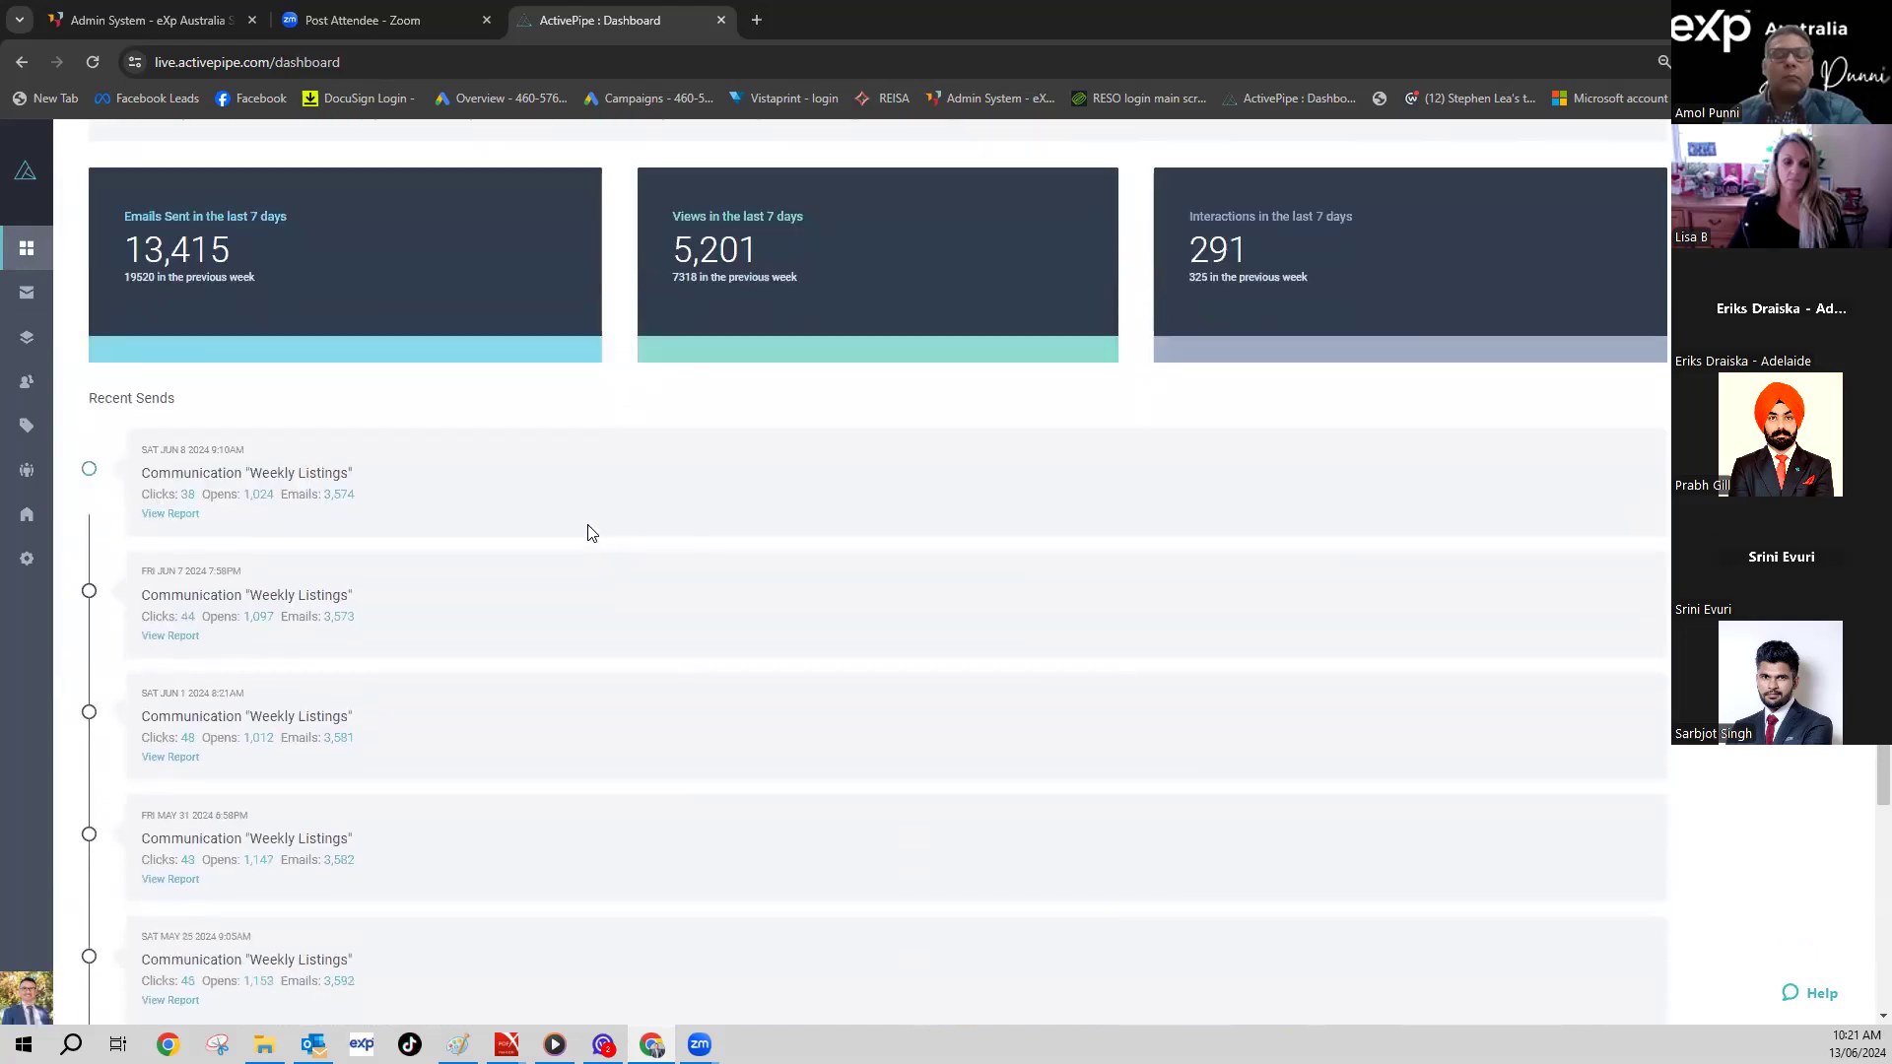
scroll(588, 535, "up", 10)
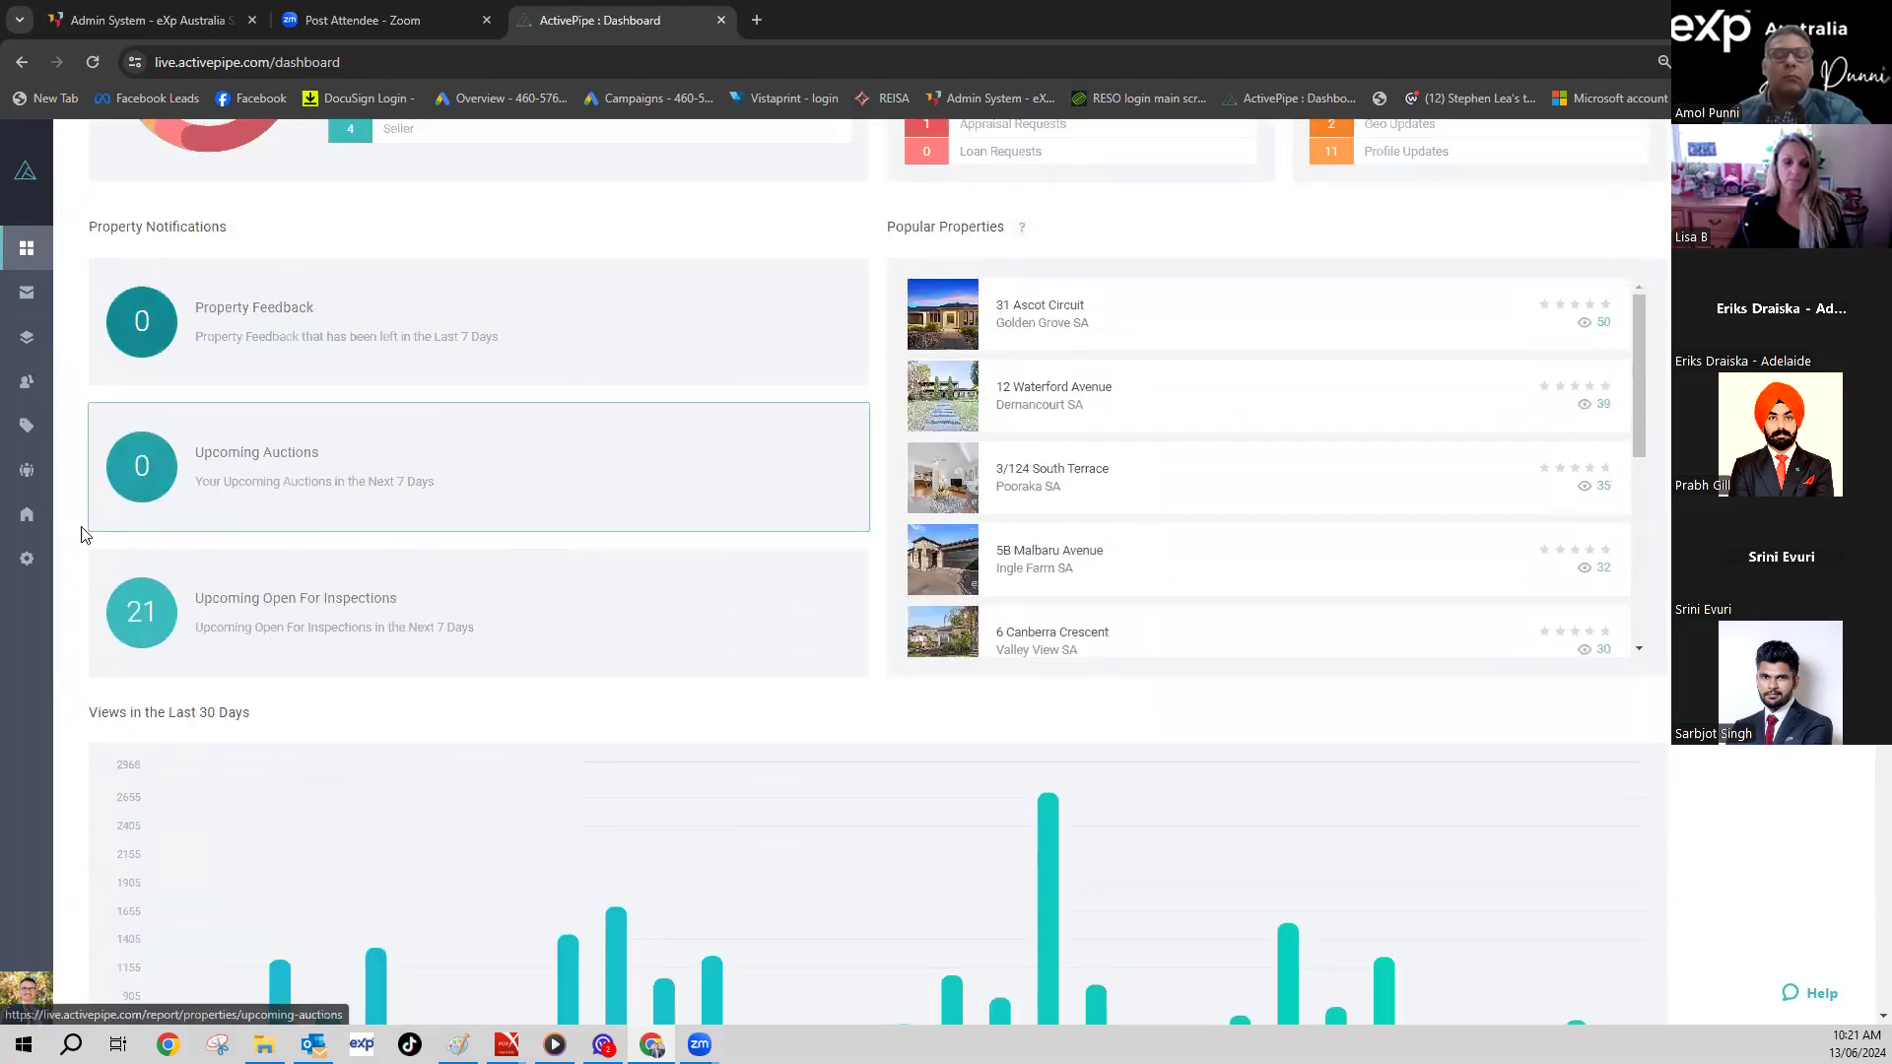
mouse_move(41, 567)
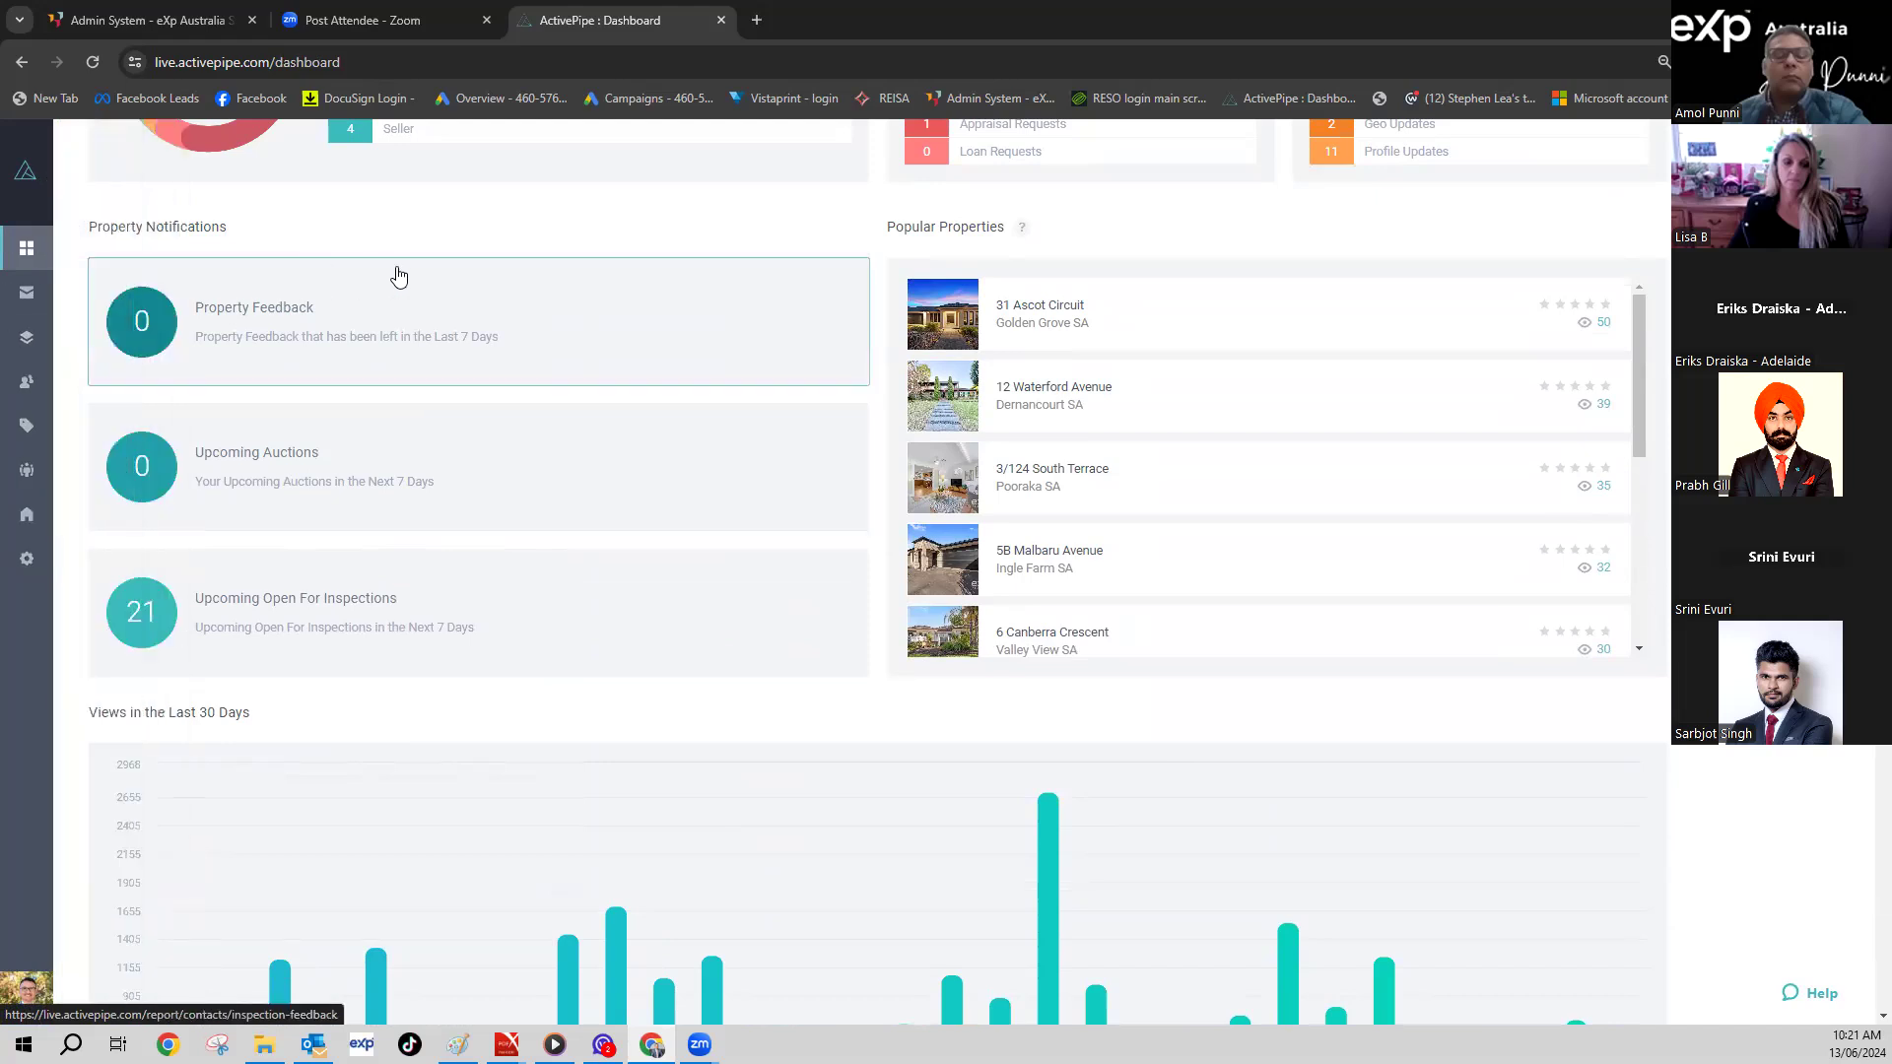
scroll(668, 281, "up", 4)
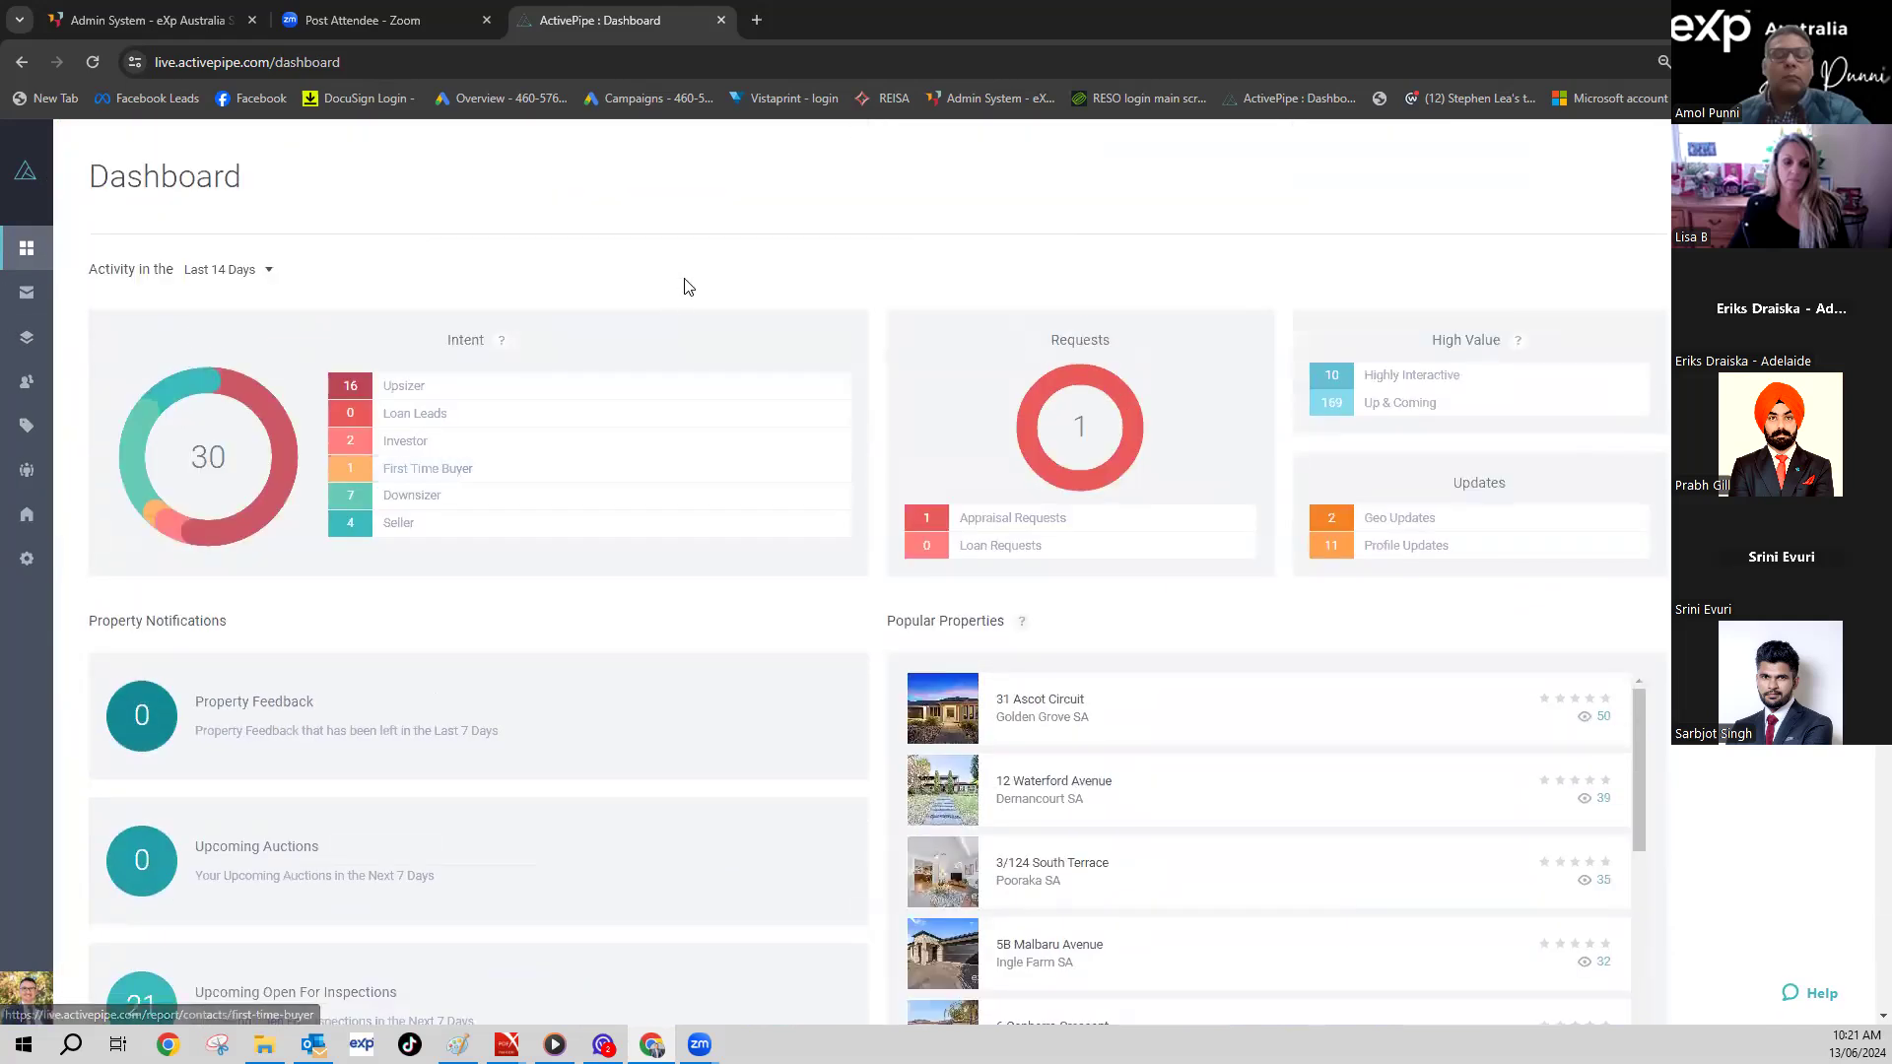
left_click(1092, 79)
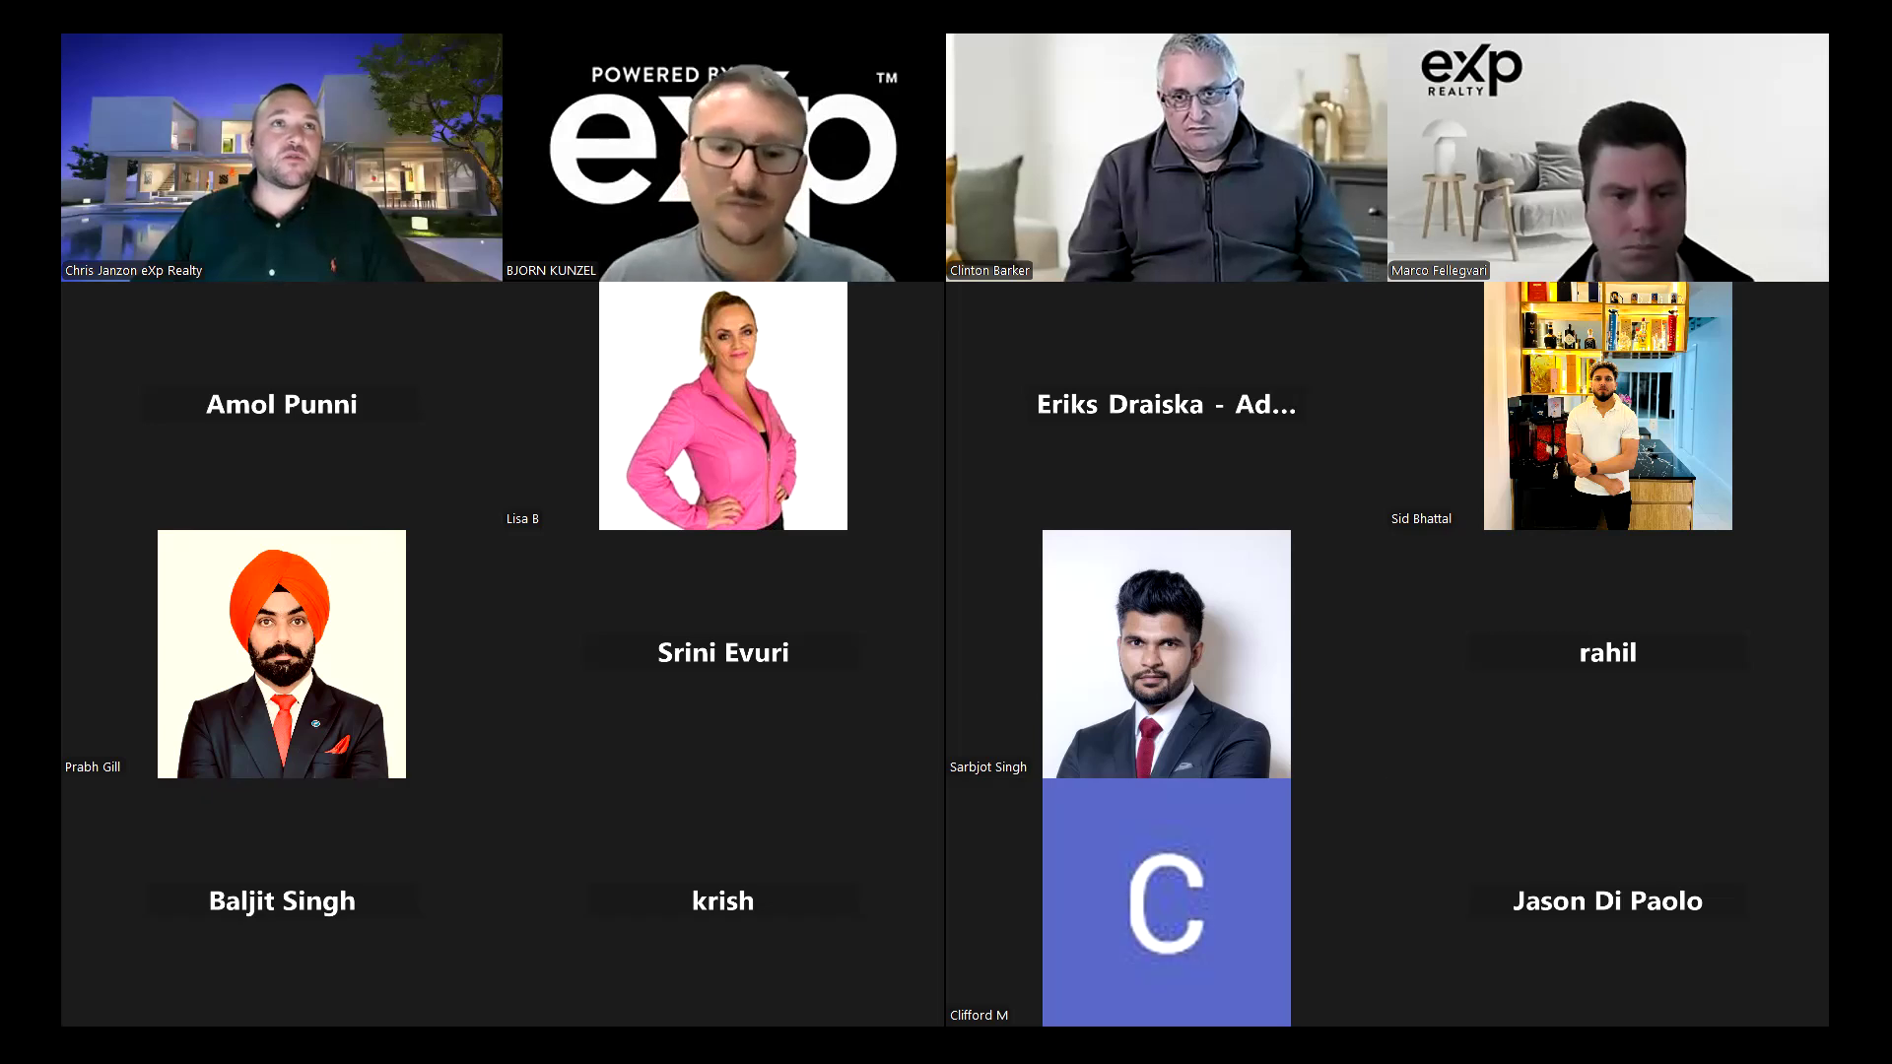